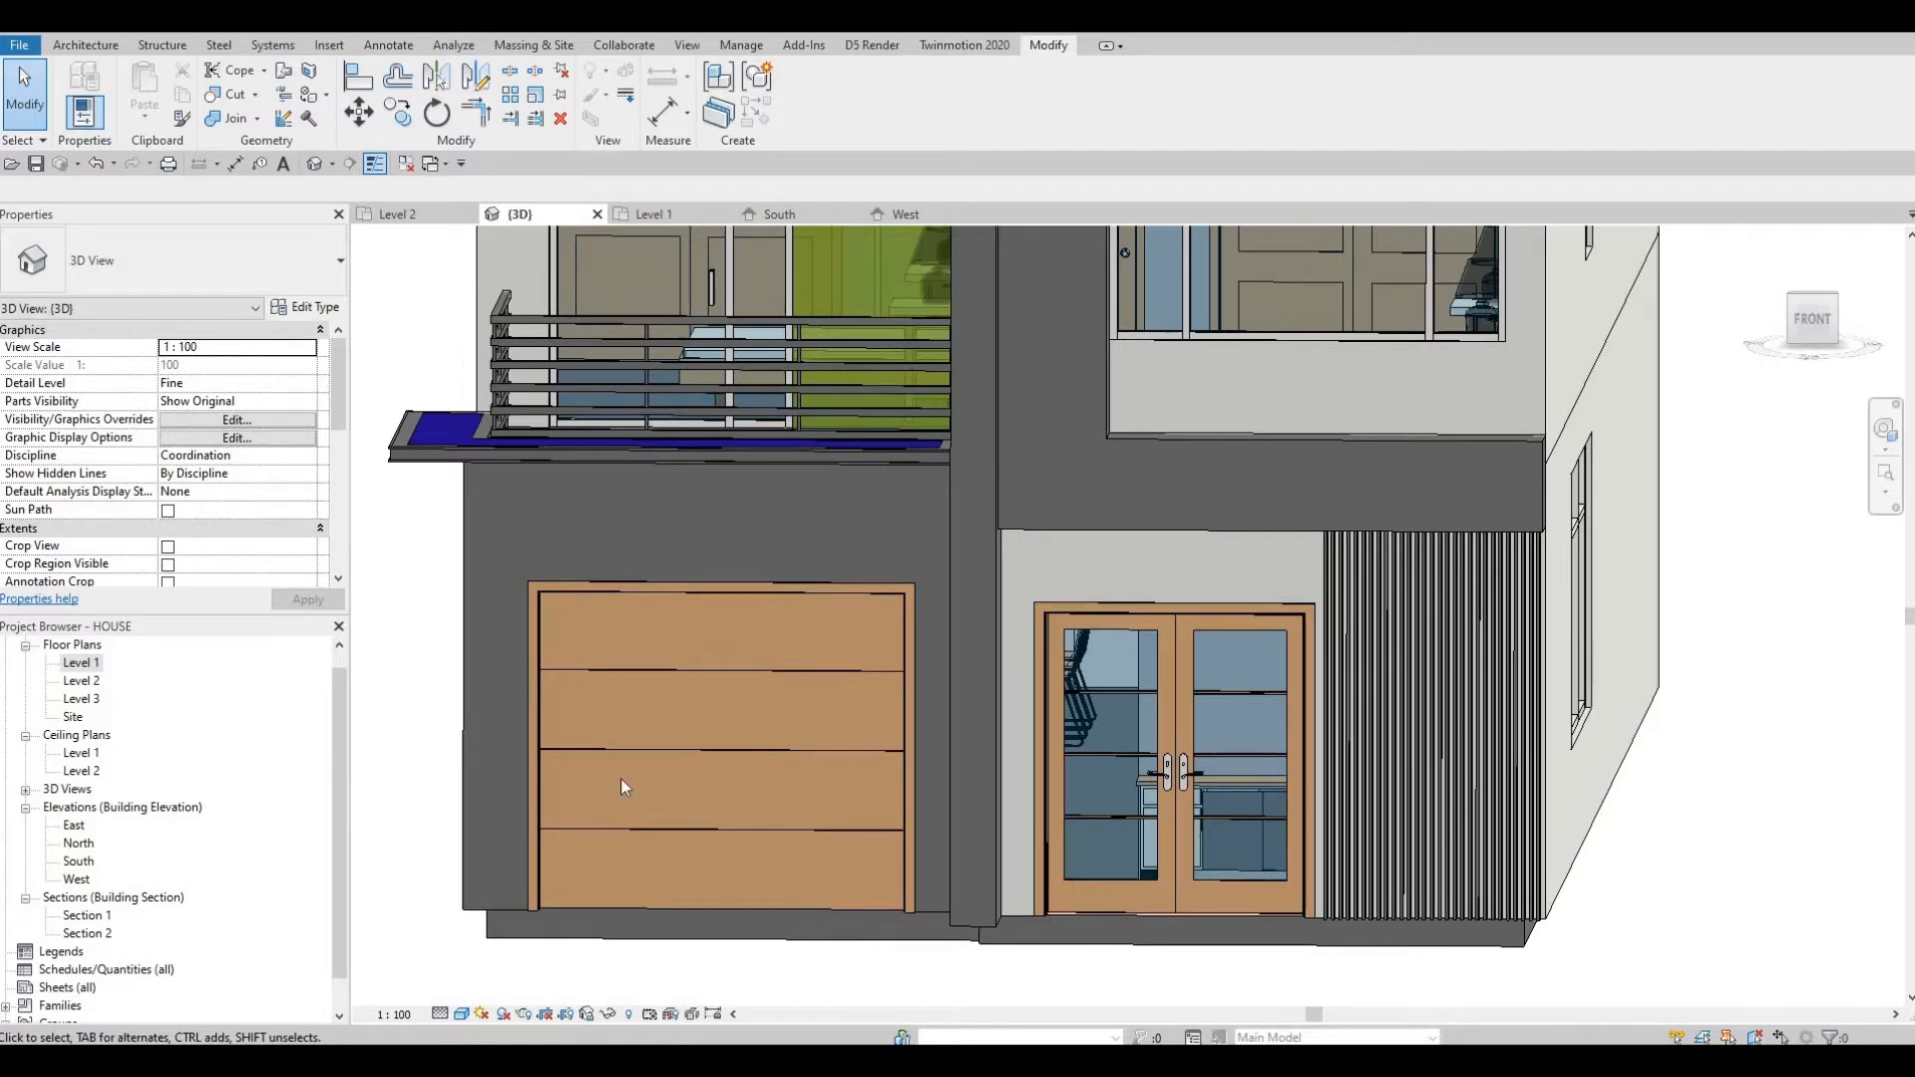
Start placing another pot light face-based fixture and place it on the underside of the canopy above the entrance doors.
{"action": "key", "text": "c"}
{"action": "key", "text": "m"}
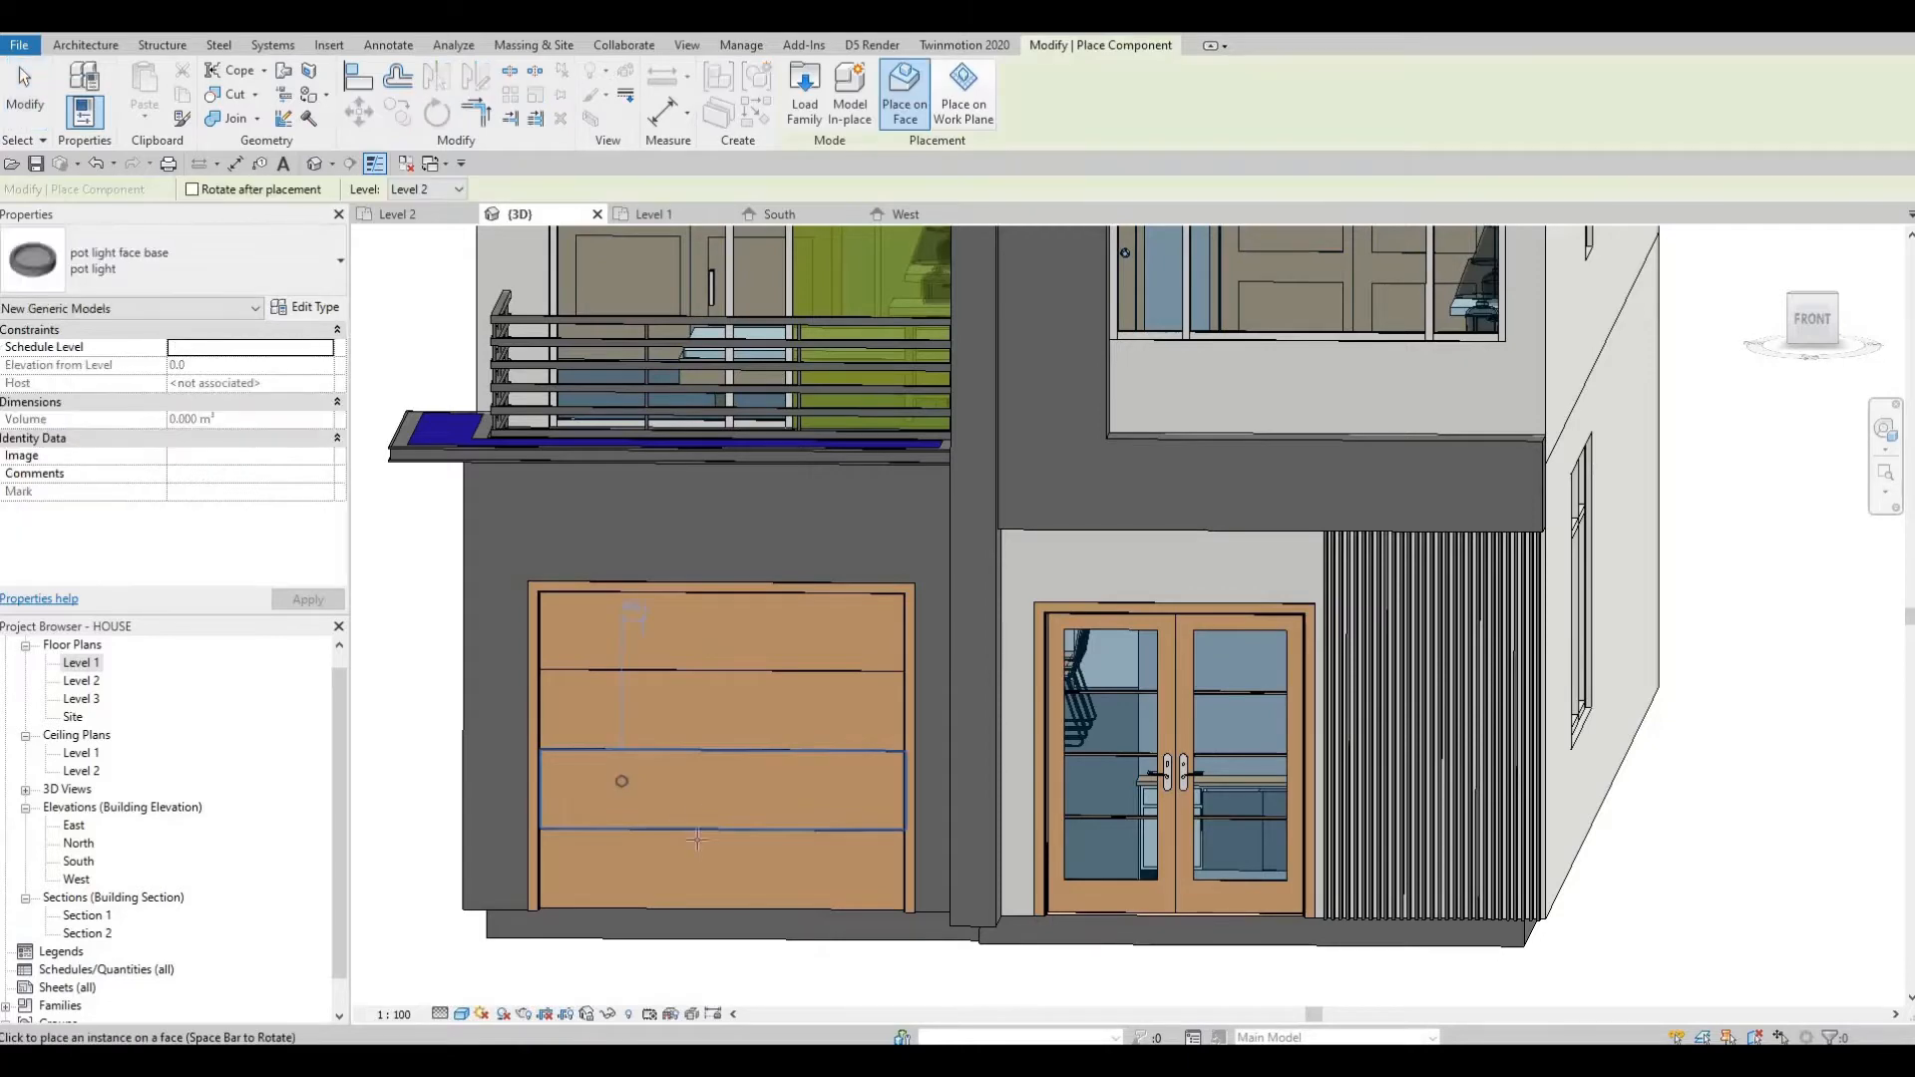
{"action": "middle_click_drag", "start_coordinate": [731, 868], "coordinate": [765, 782], "text": "shift"}
{"action": "middle_click_drag", "start_coordinate": [1064, 651], "coordinate": [653, 830]}
{"action": "scroll", "coordinate": [866, 608], "scroll_direction": "up", "scroll_amount": 5}
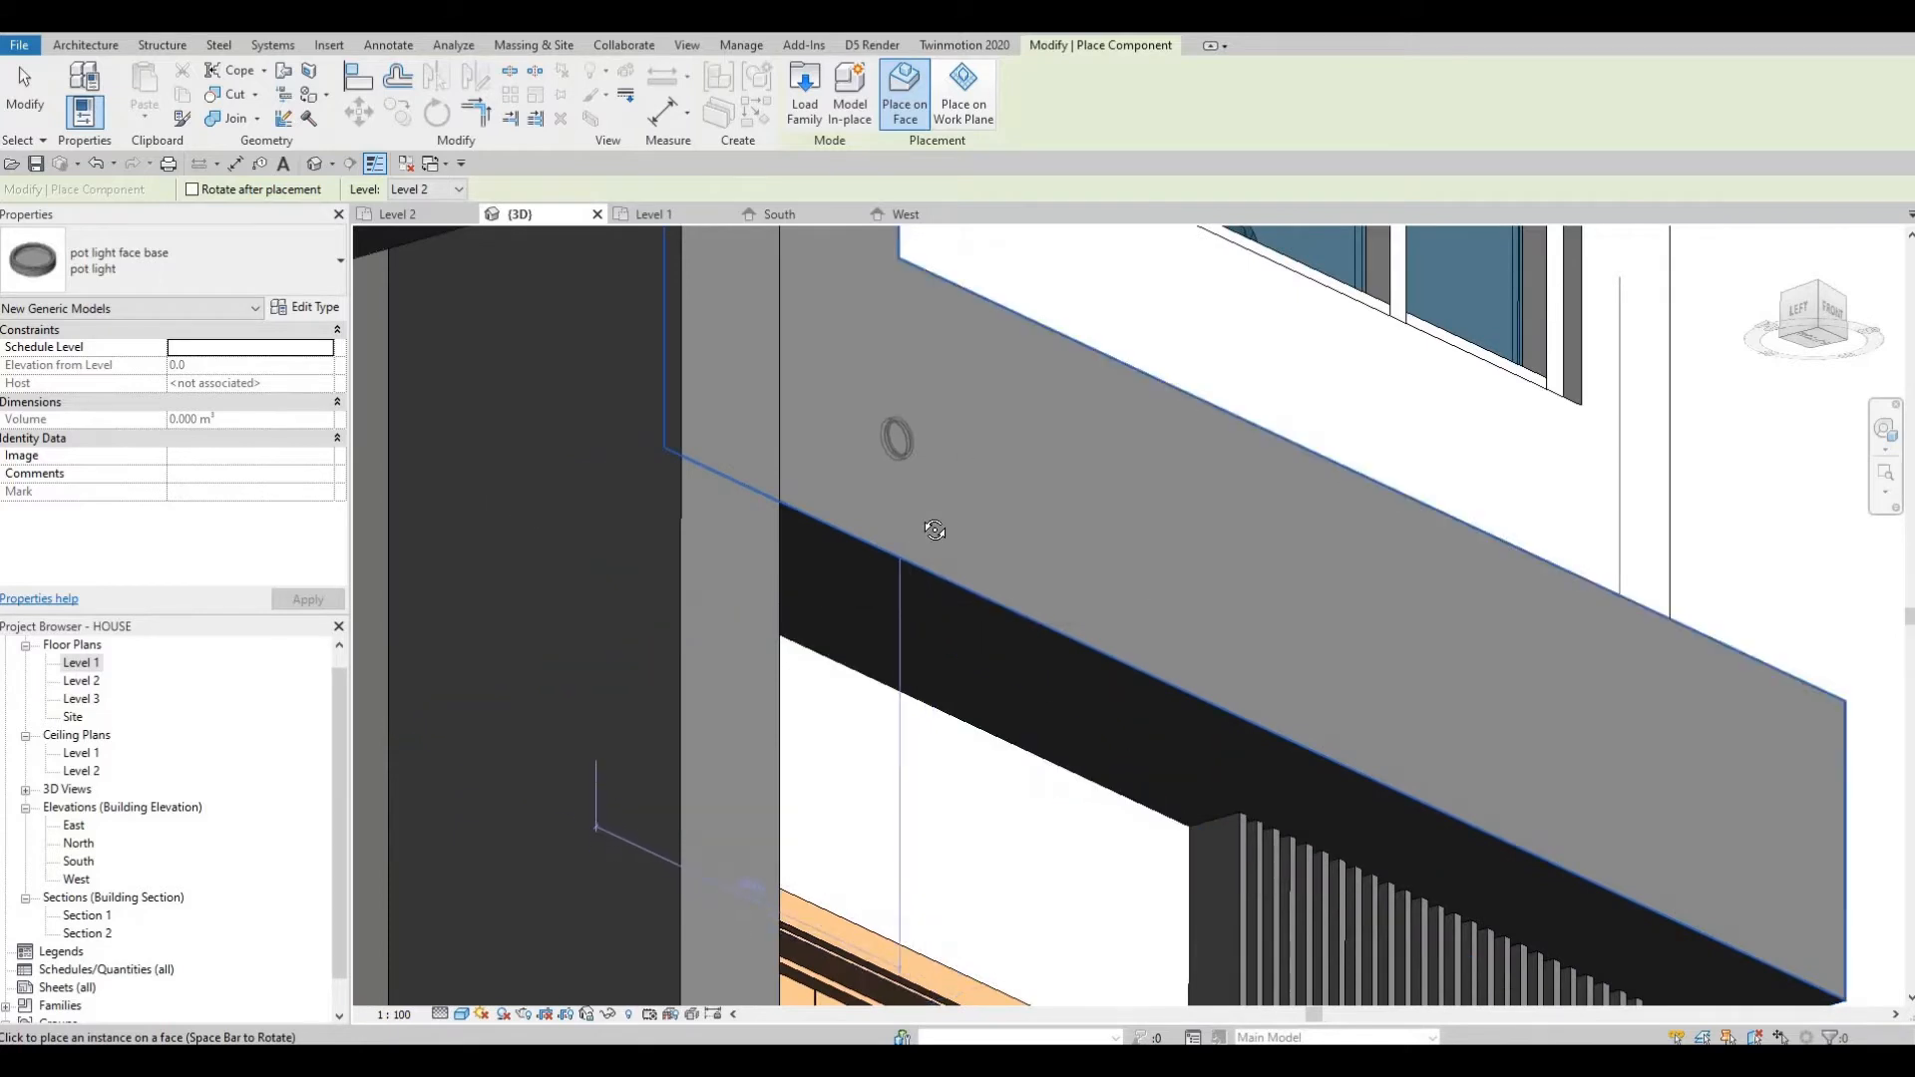
{"action": "mouse_move", "coordinate": [808, 587]}
{"action": "middle_mouse_down", "text": "shift"}
{"action": "mouse_move", "coordinate": [758, 669]}
{"action": "mouse_move", "coordinate": [997, 718]}
{"action": "mouse_move", "coordinate": [828, 598]}
{"action": "middle_mouse_up", "text": "shift"}
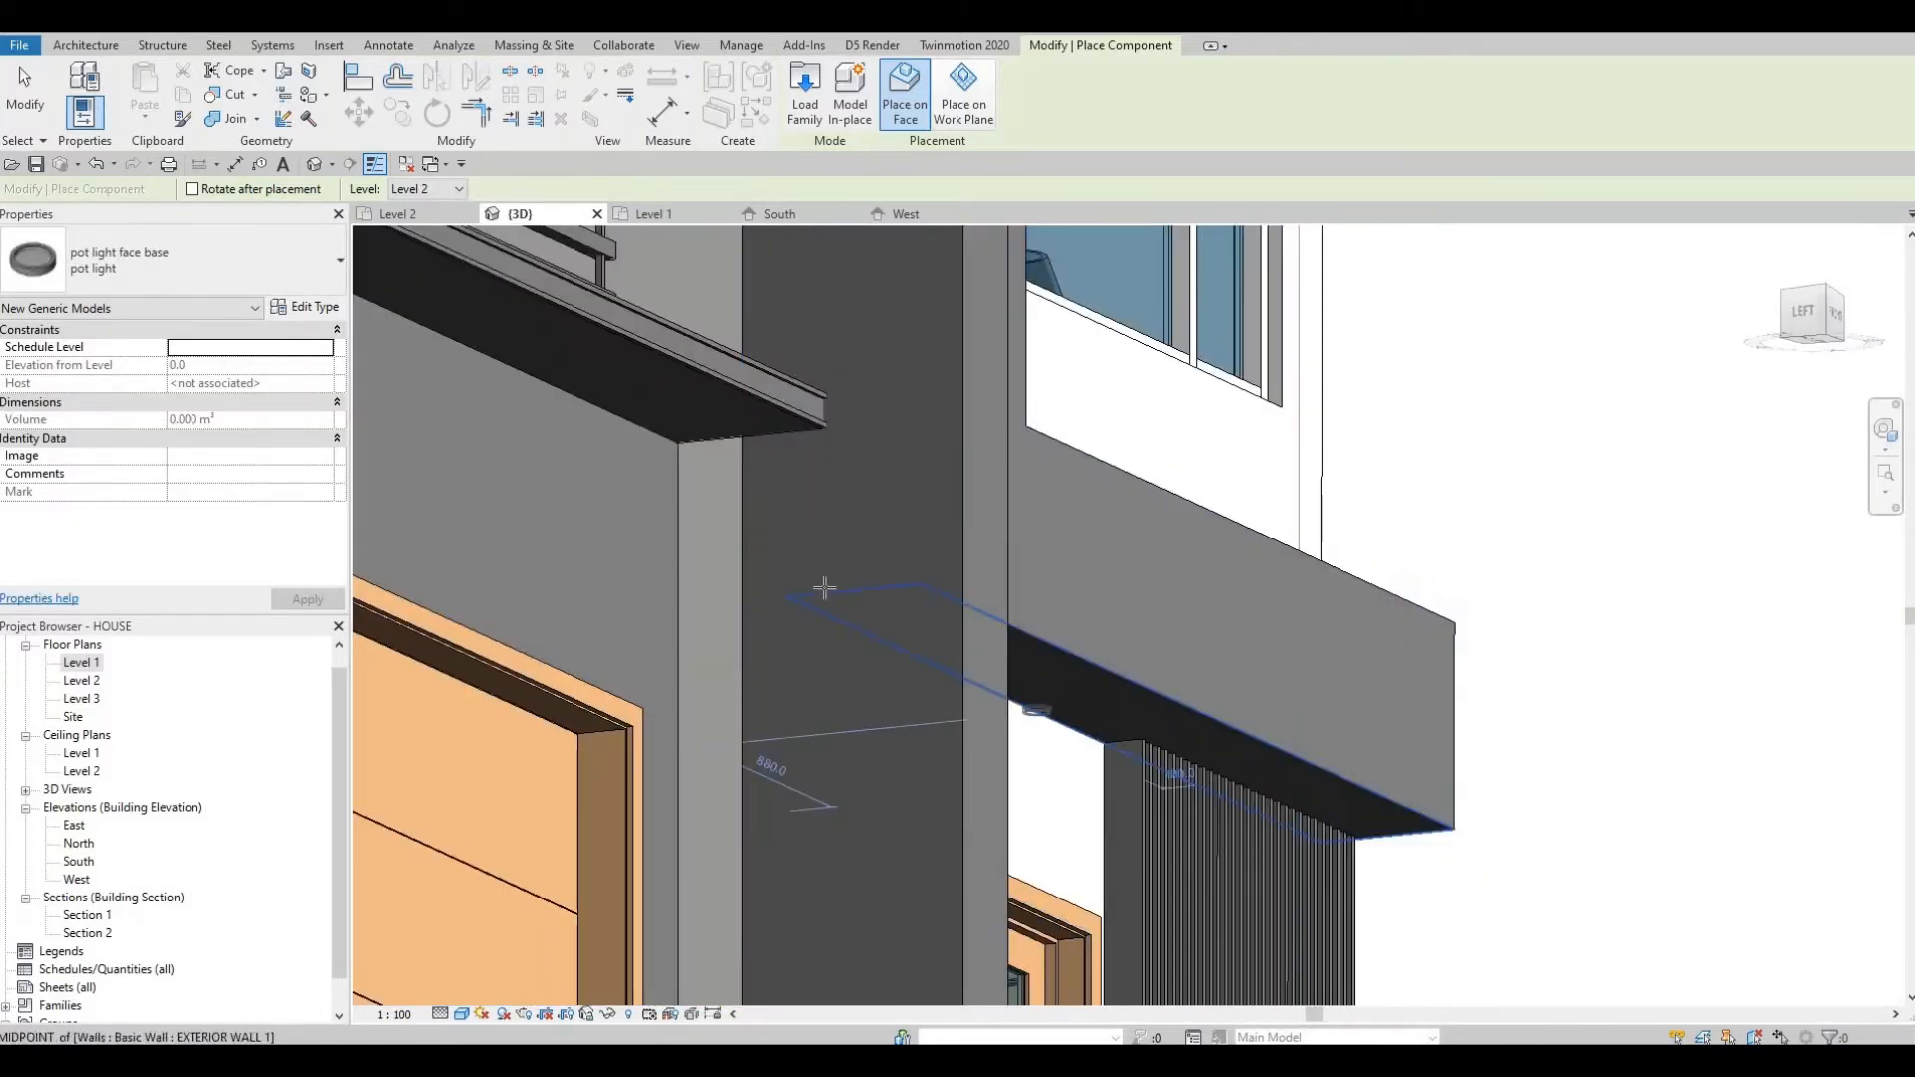
{"action": "middle_click_drag", "start_coordinate": [639, 561], "coordinate": [547, 577], "text": "shift"}
{"action": "scroll", "coordinate": [545, 542], "scroll_direction": "up", "scroll_amount": 5}
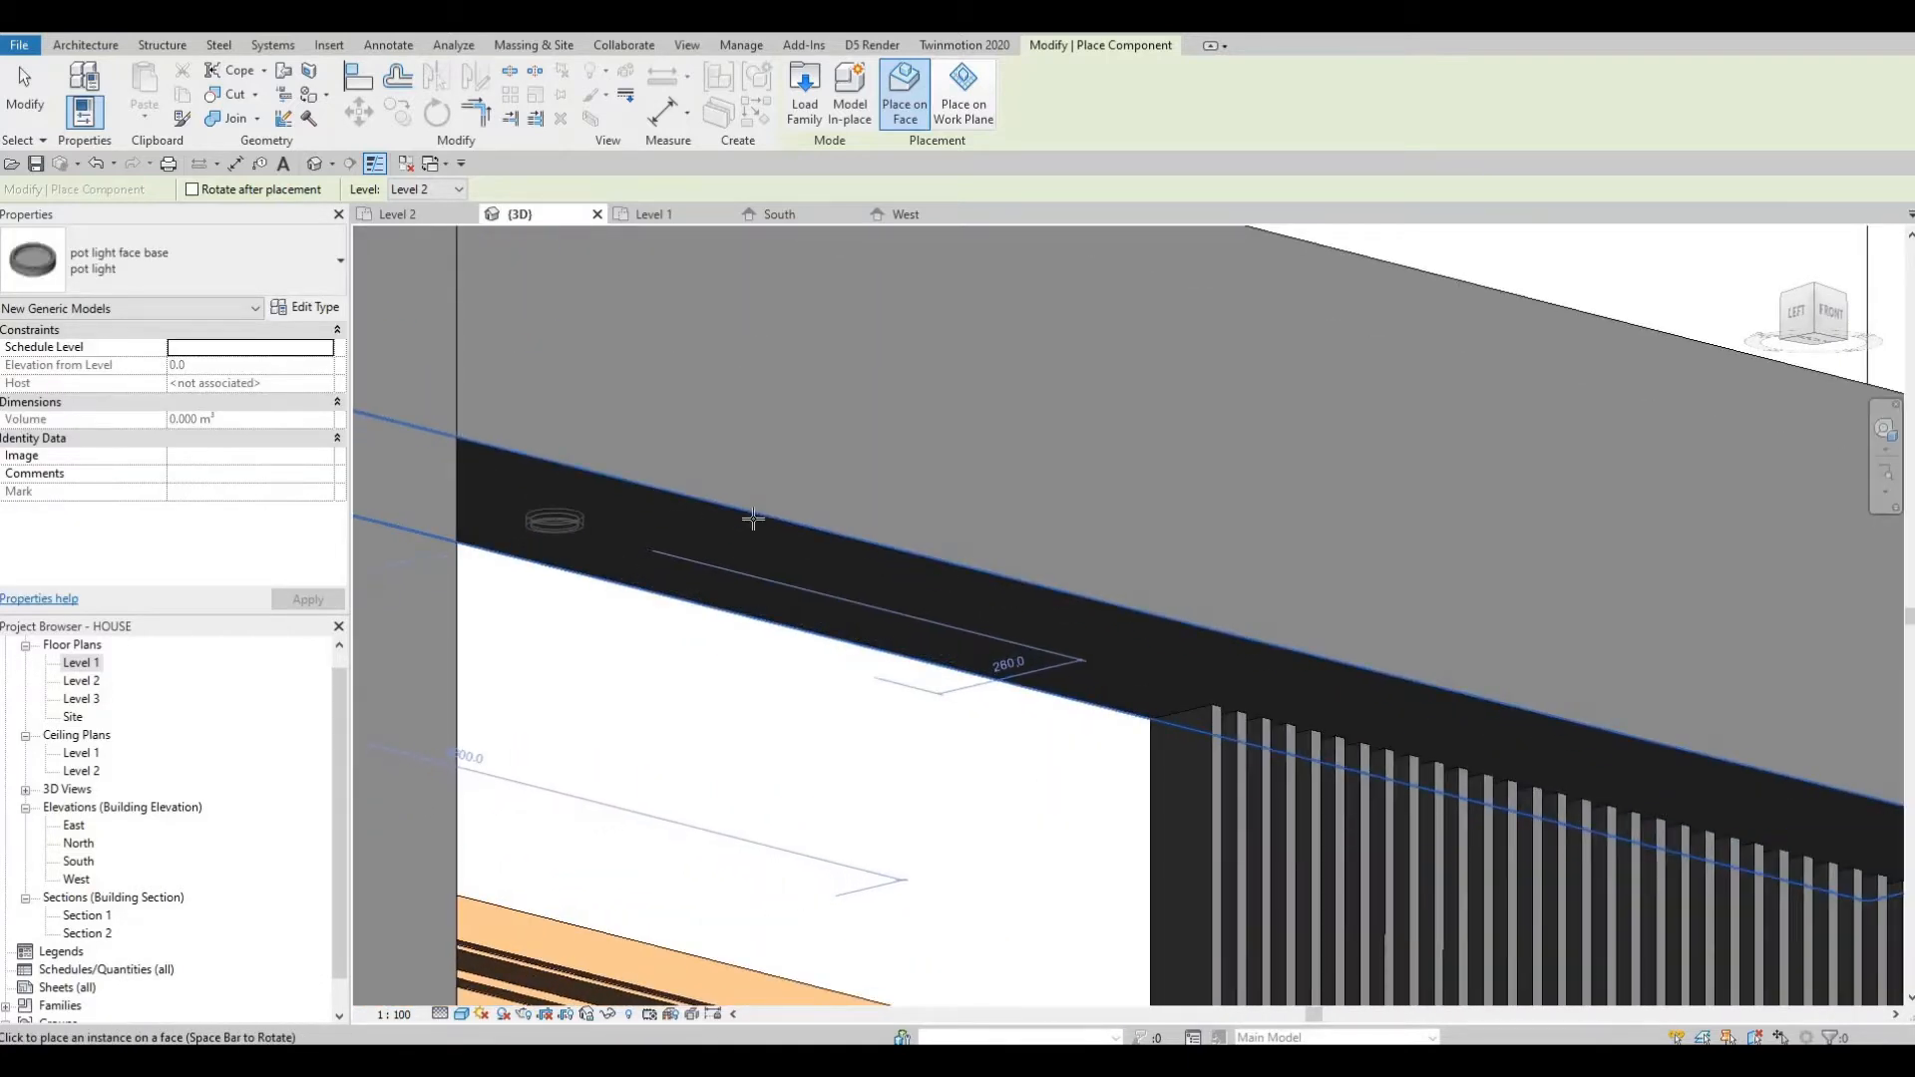
{"action": "left_click", "coordinate": [984, 605]}
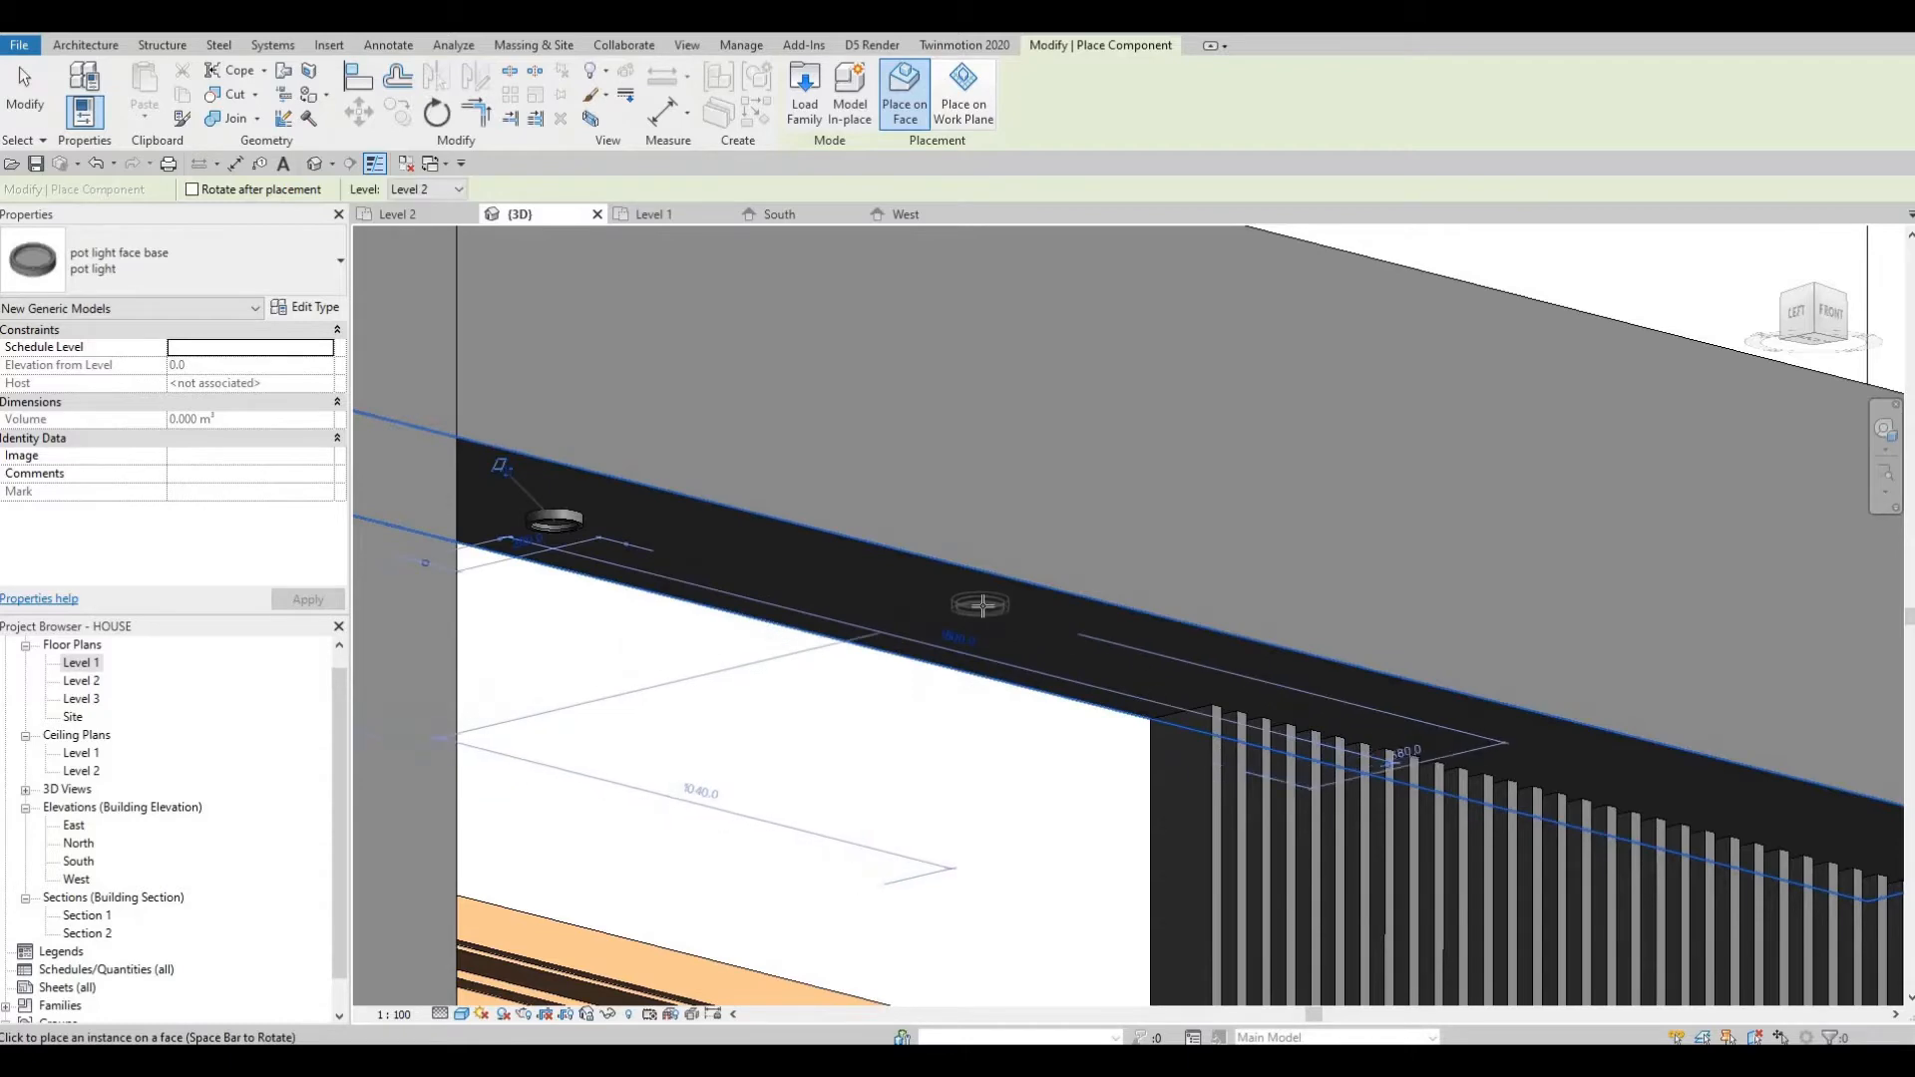
Place a pot light on the underside of the canopy above the upper window.
{"action": "middle_click_drag", "start_coordinate": [683, 697], "coordinate": [748, 340], "text": "shift"}
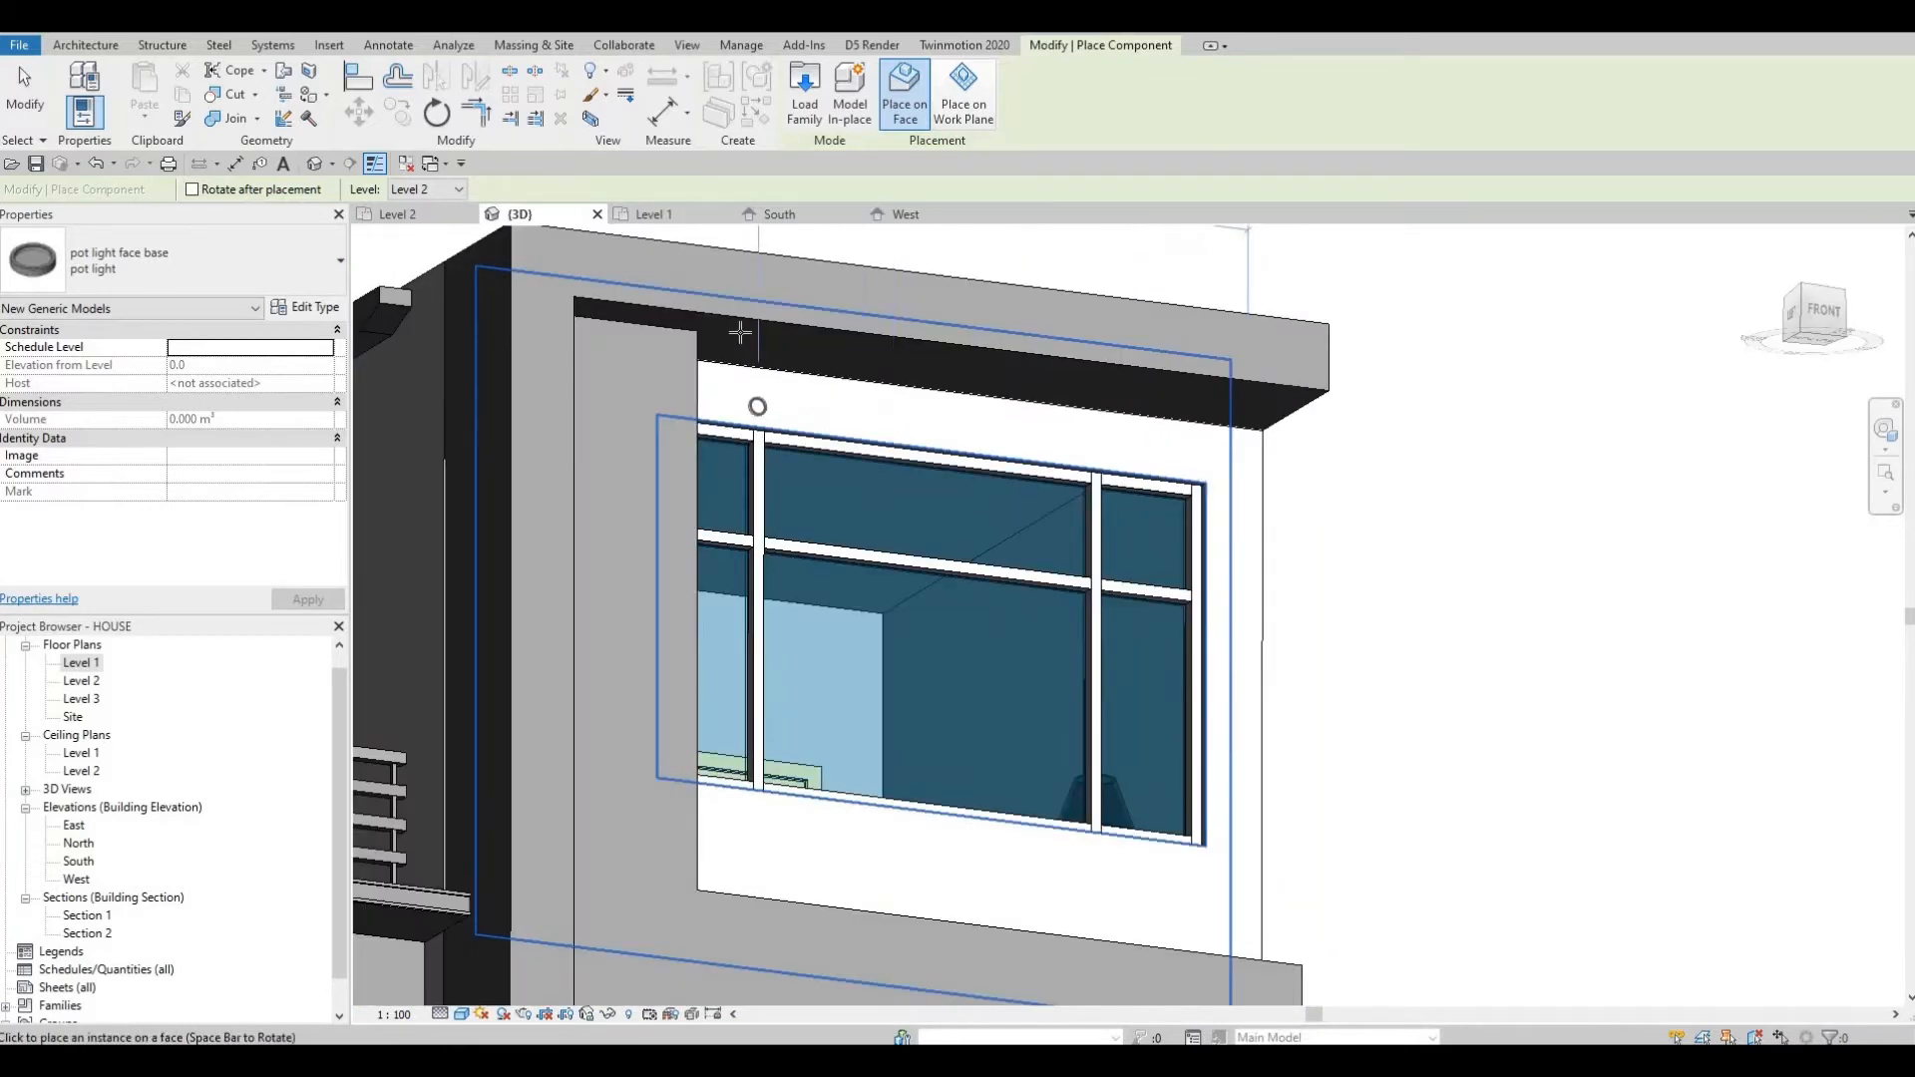
{"action": "scroll", "coordinate": [740, 333], "scroll_direction": "up", "scroll_amount": 2}
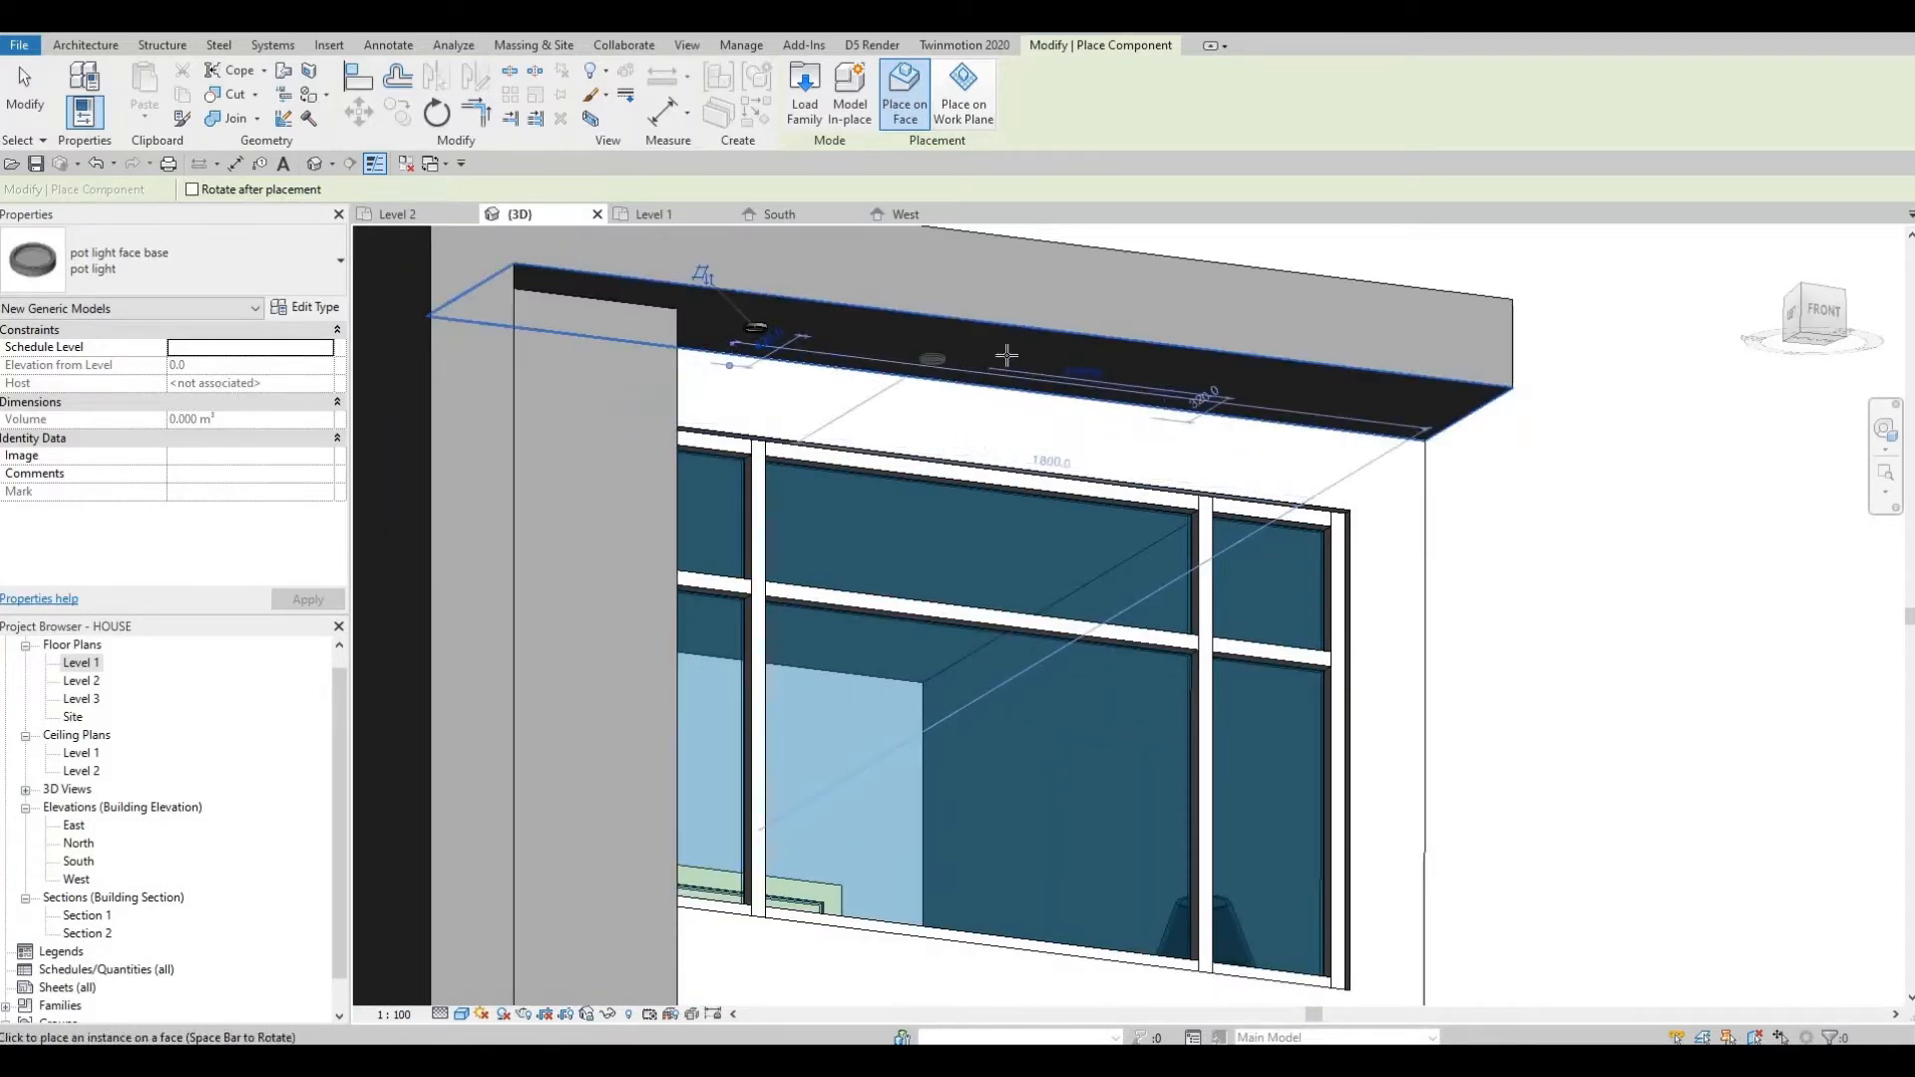
{"action": "left_click", "coordinate": [1386, 406]}
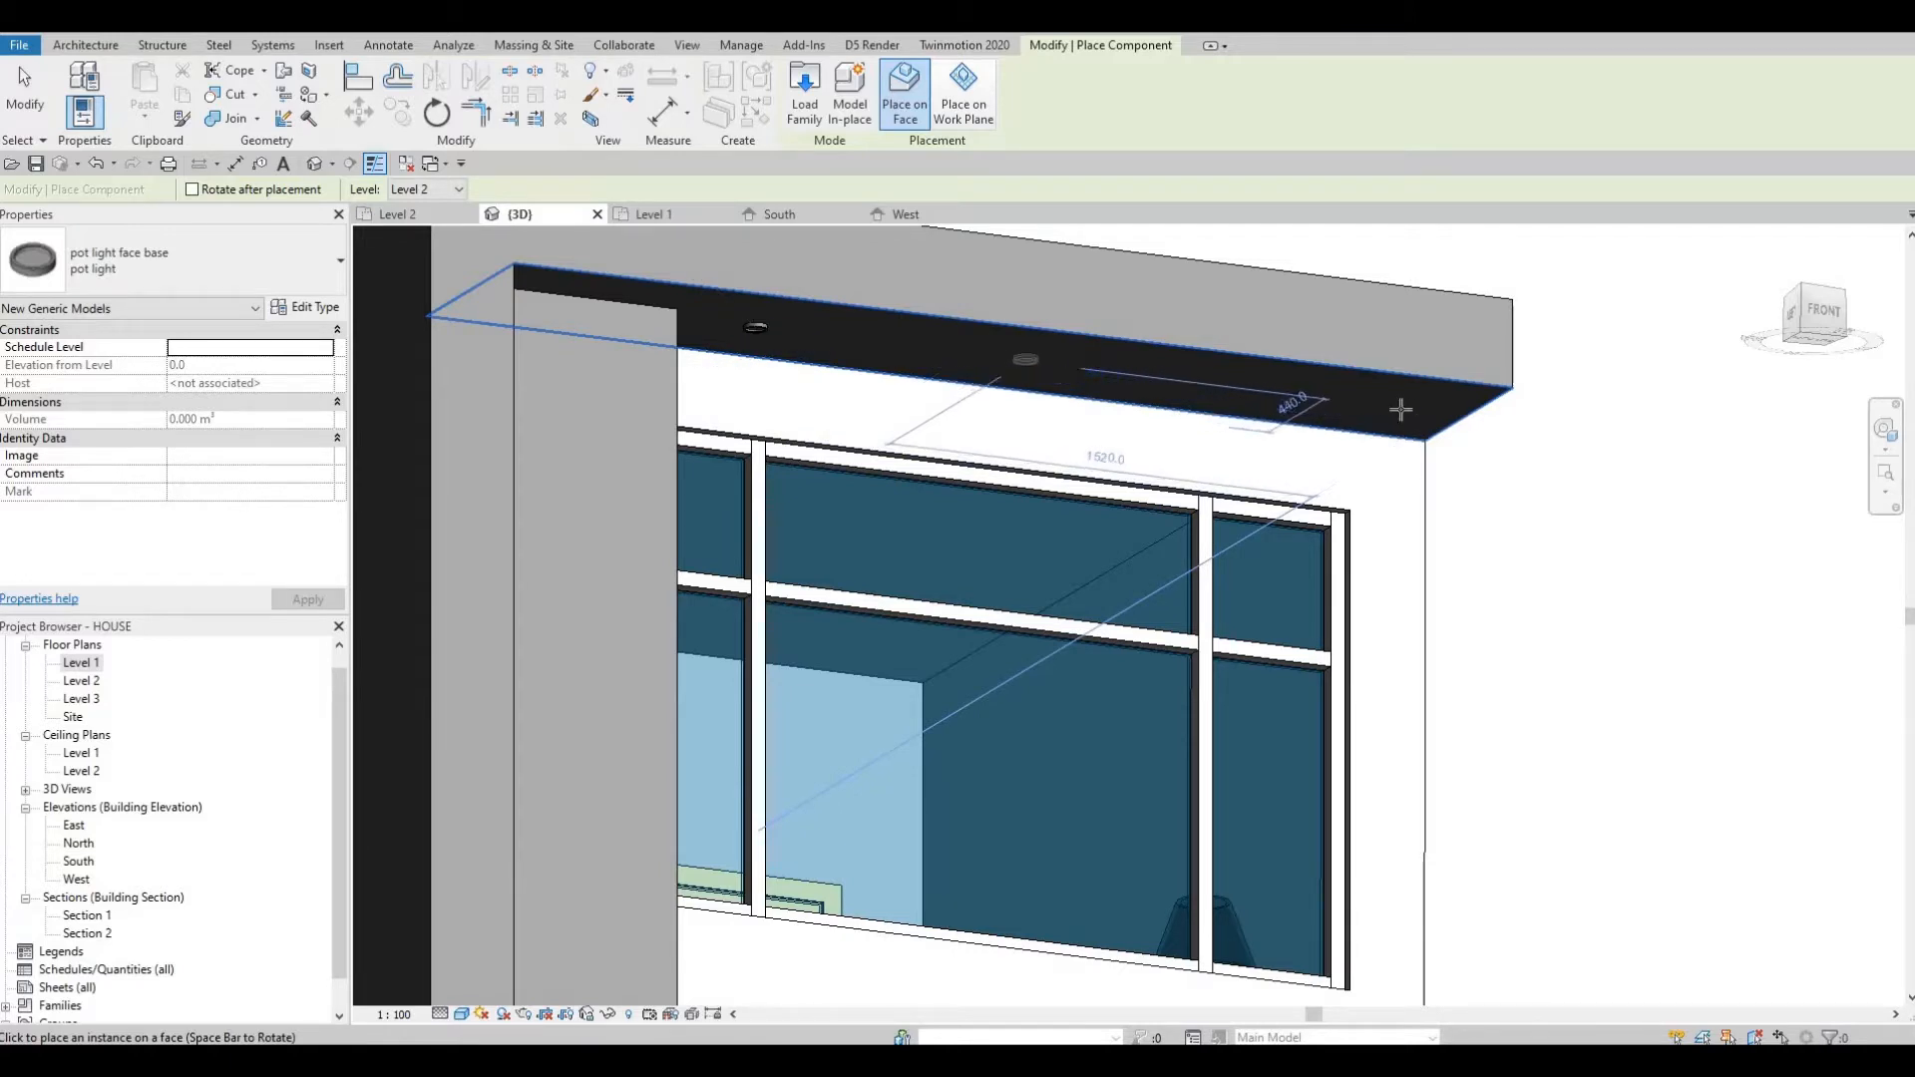
Place two pot lights along the front edge of the balcony slab's underside.
{"action": "scroll", "coordinate": [1223, 449], "scroll_direction": "down", "scroll_amount": 3}
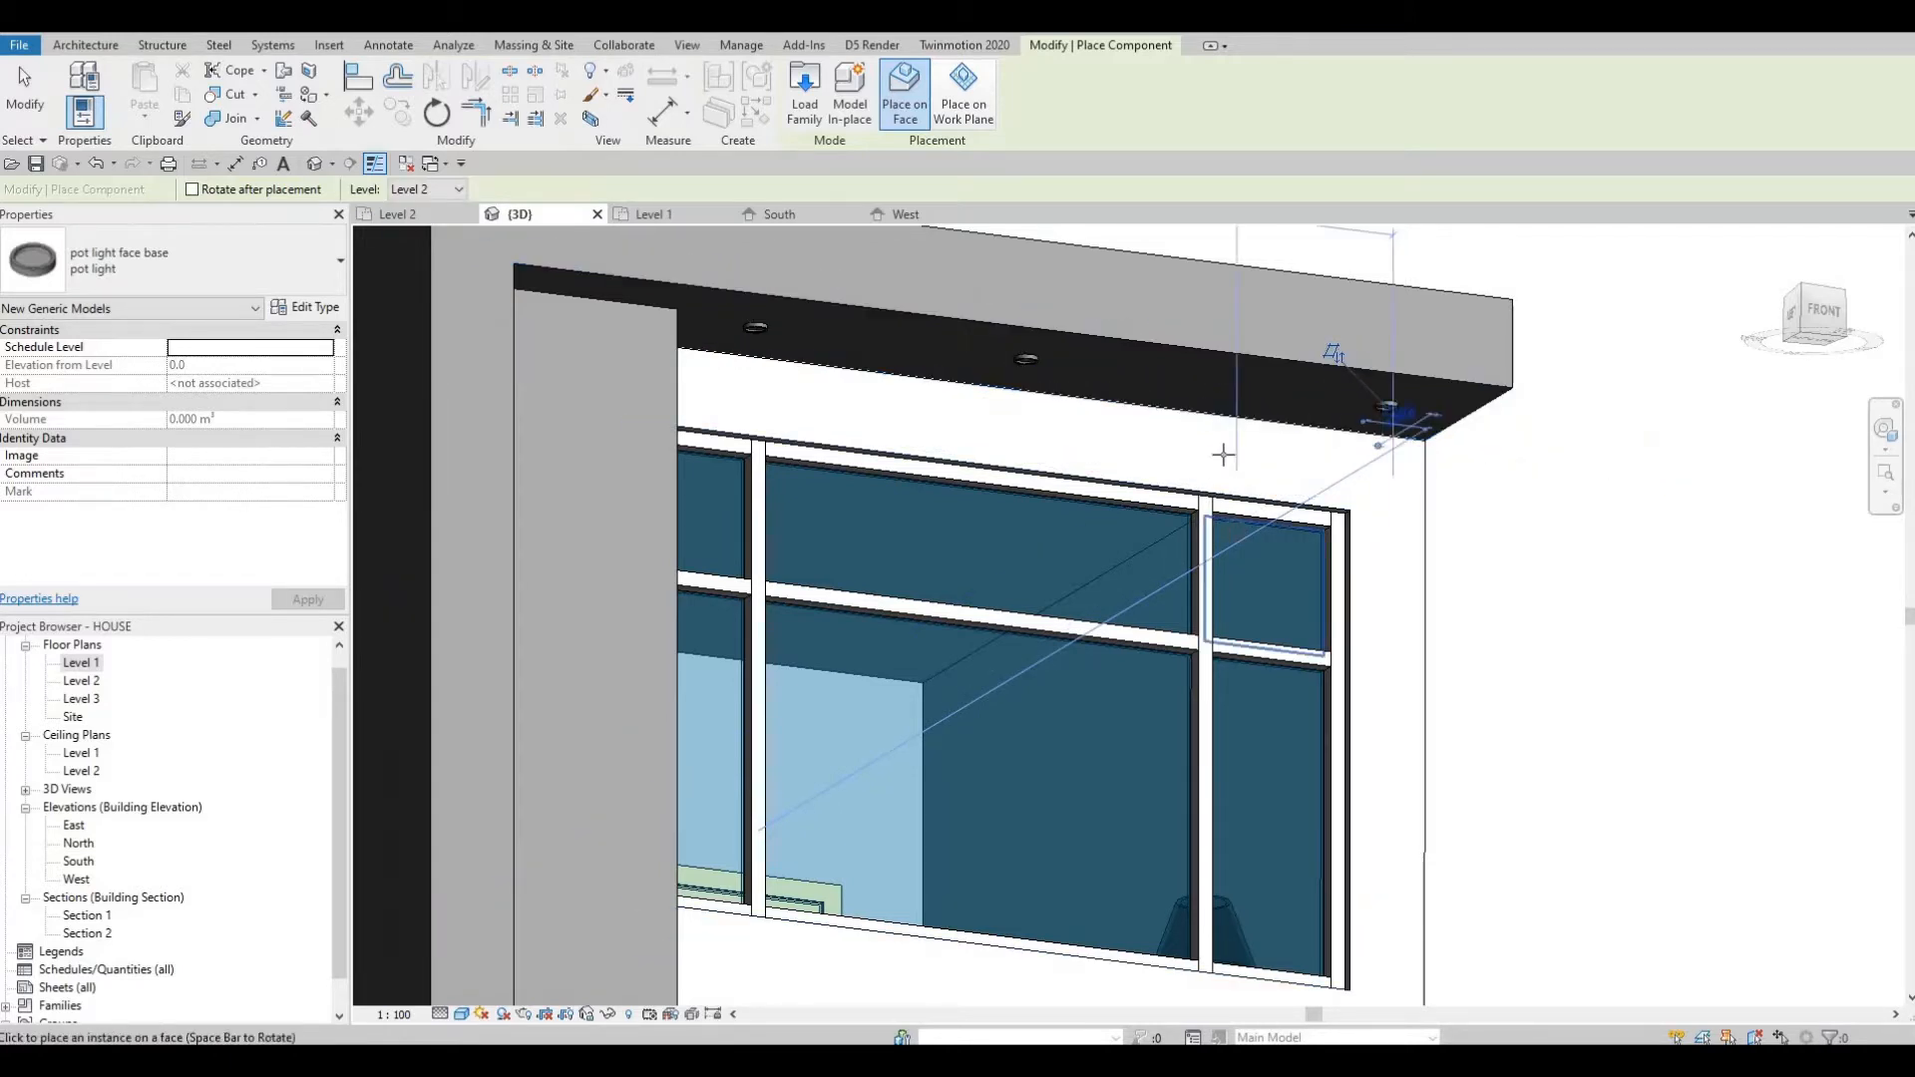
{"action": "scroll", "coordinate": [1224, 443], "scroll_direction": "up", "scroll_amount": 2}
{"action": "scroll", "coordinate": [1225, 442], "scroll_direction": "up", "scroll_amount": 2}
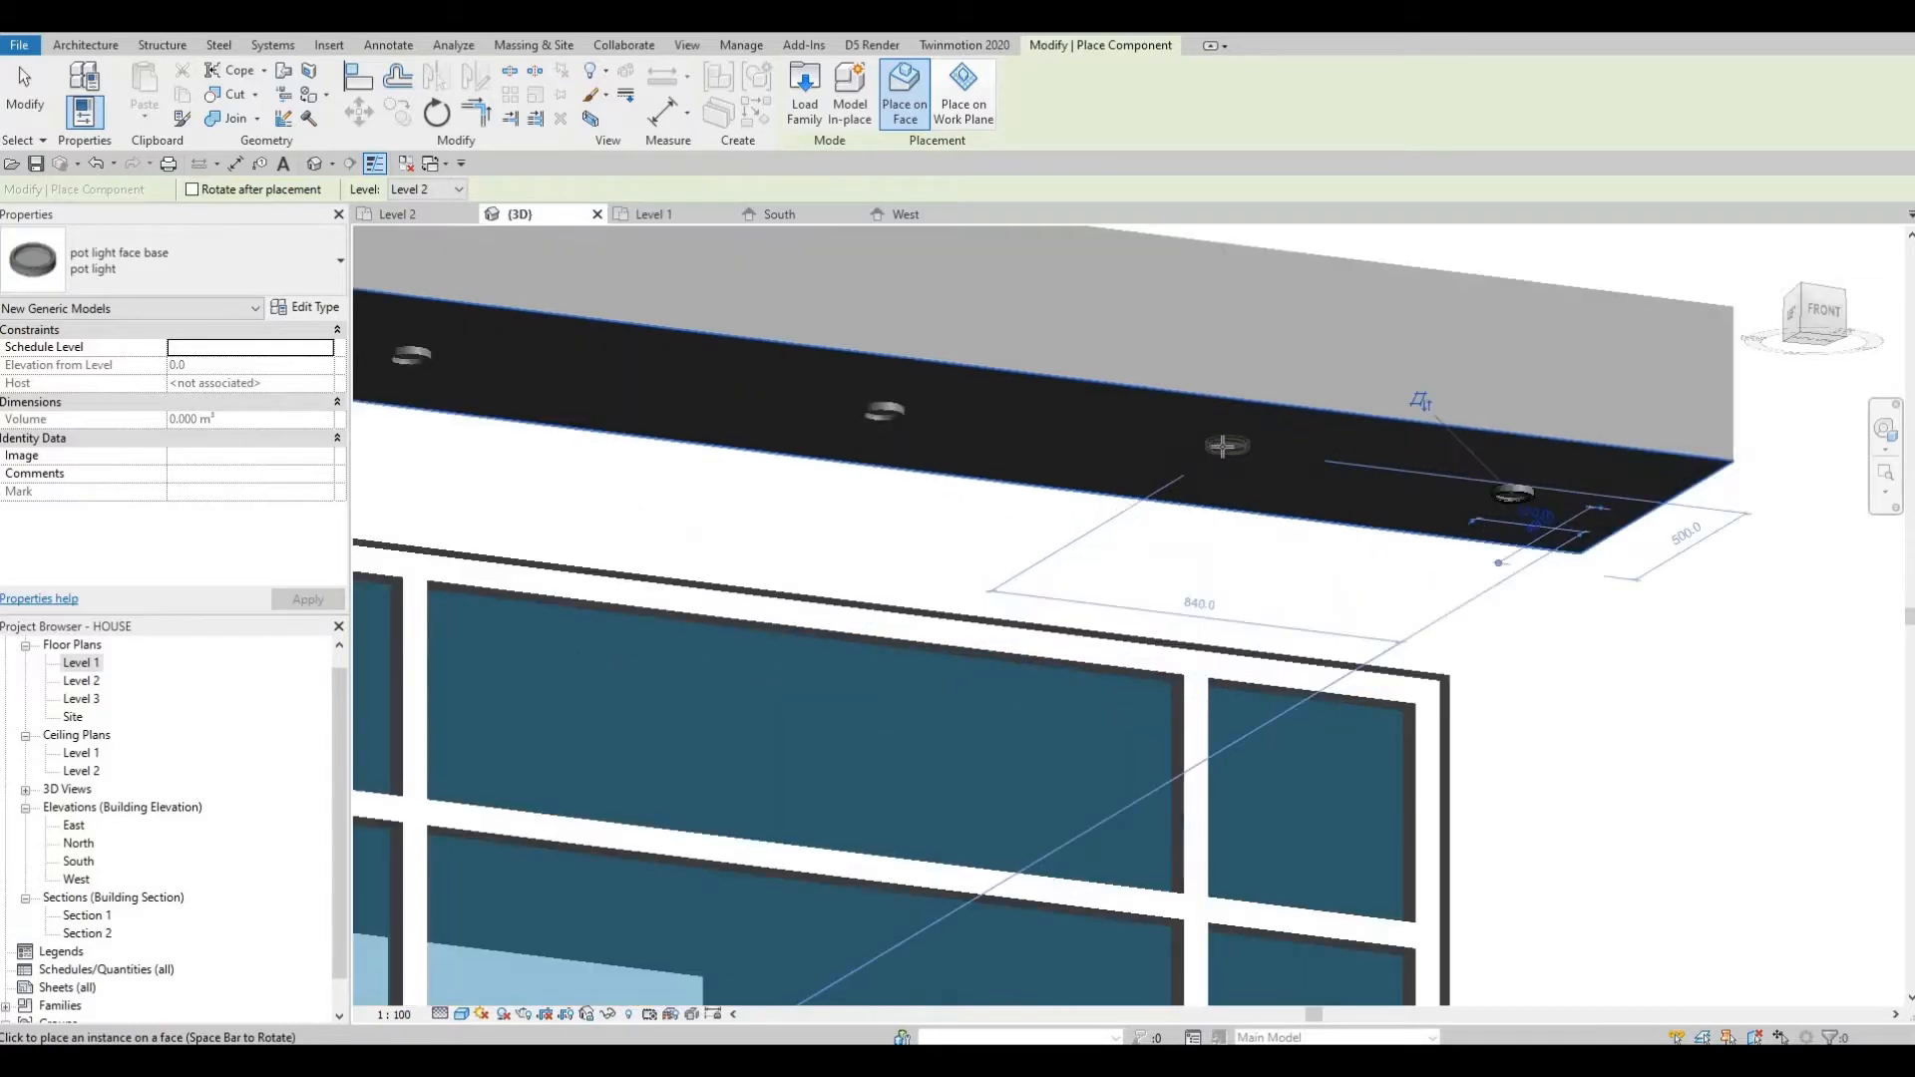
{"action": "scroll", "coordinate": [974, 578], "scroll_direction": "down", "scroll_amount": 3}
{"action": "middle_click_drag", "start_coordinate": [724, 677], "coordinate": [982, 587], "text": "shift"}
{"action": "scroll", "coordinate": [1082, 618], "scroll_direction": "down", "scroll_amount": 2}
{"action": "scroll", "coordinate": [1028, 555], "scroll_direction": "up", "scroll_amount": 2}
{"action": "scroll", "coordinate": [1014, 462], "scroll_direction": "up", "scroll_amount": 1}
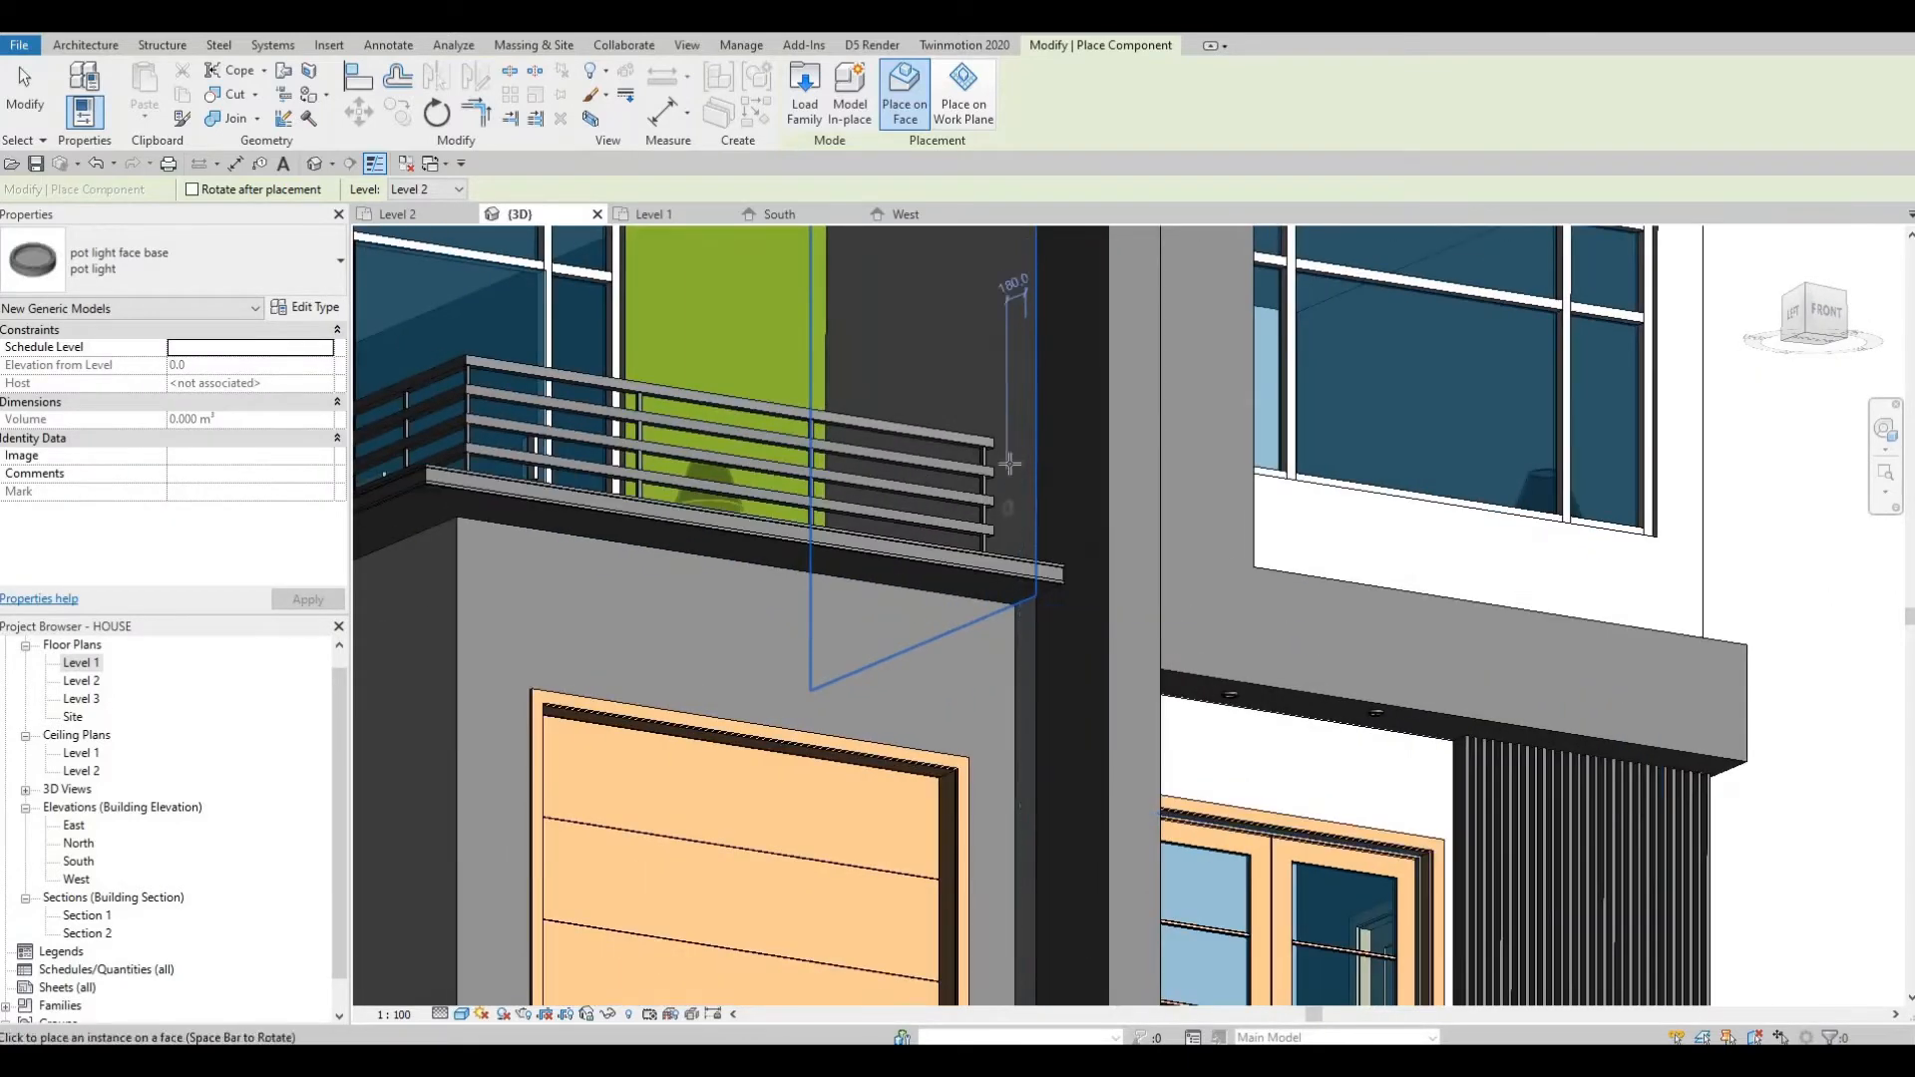
{"action": "middle_click_drag", "start_coordinate": [1013, 457], "coordinate": [1265, 635], "text": "shift"}
{"action": "scroll", "coordinate": [1015, 449], "scroll_direction": "up", "scroll_amount": 1}
{"action": "left_click", "coordinate": [1019, 449]}
{"action": "left_click", "coordinate": [1230, 548]}
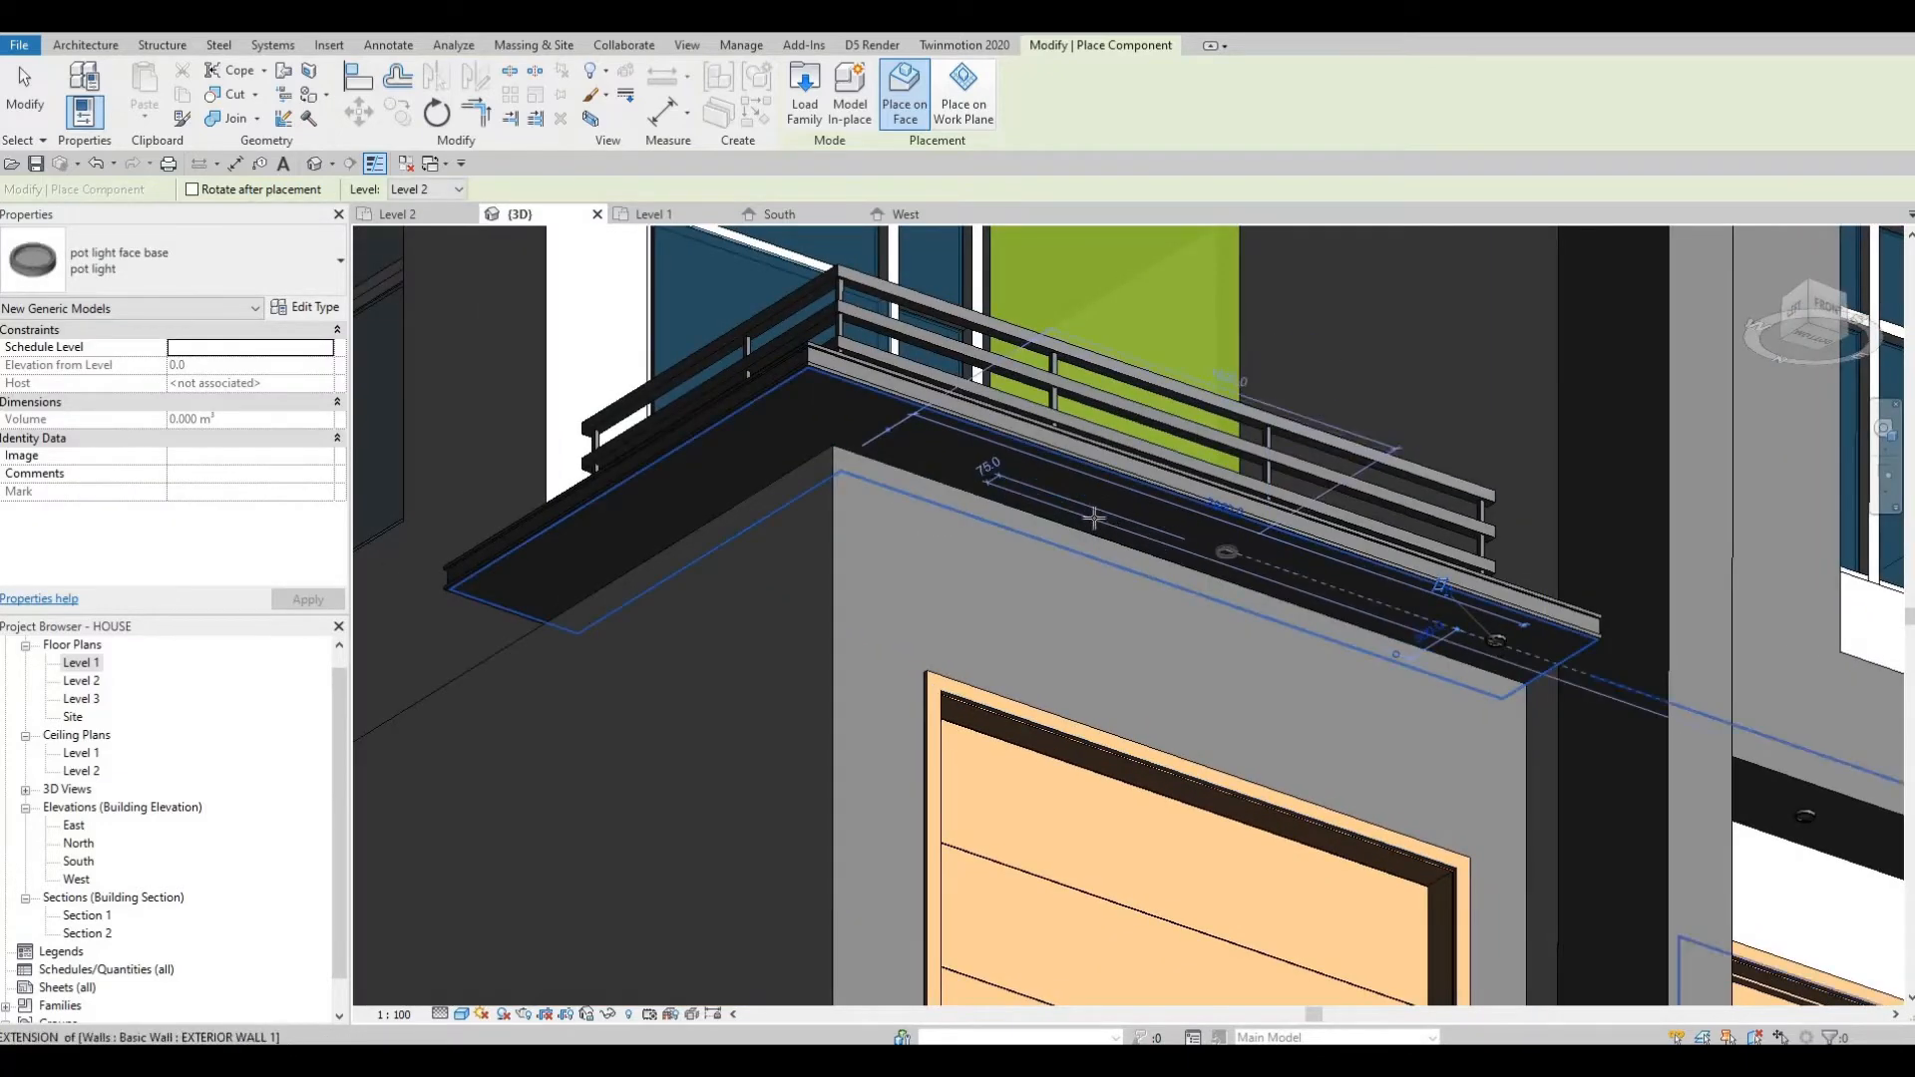
Place three more pot lights along the balcony slab's underside toward its side end, then exit the placement.
{"action": "left_click", "coordinate": [960, 458]}
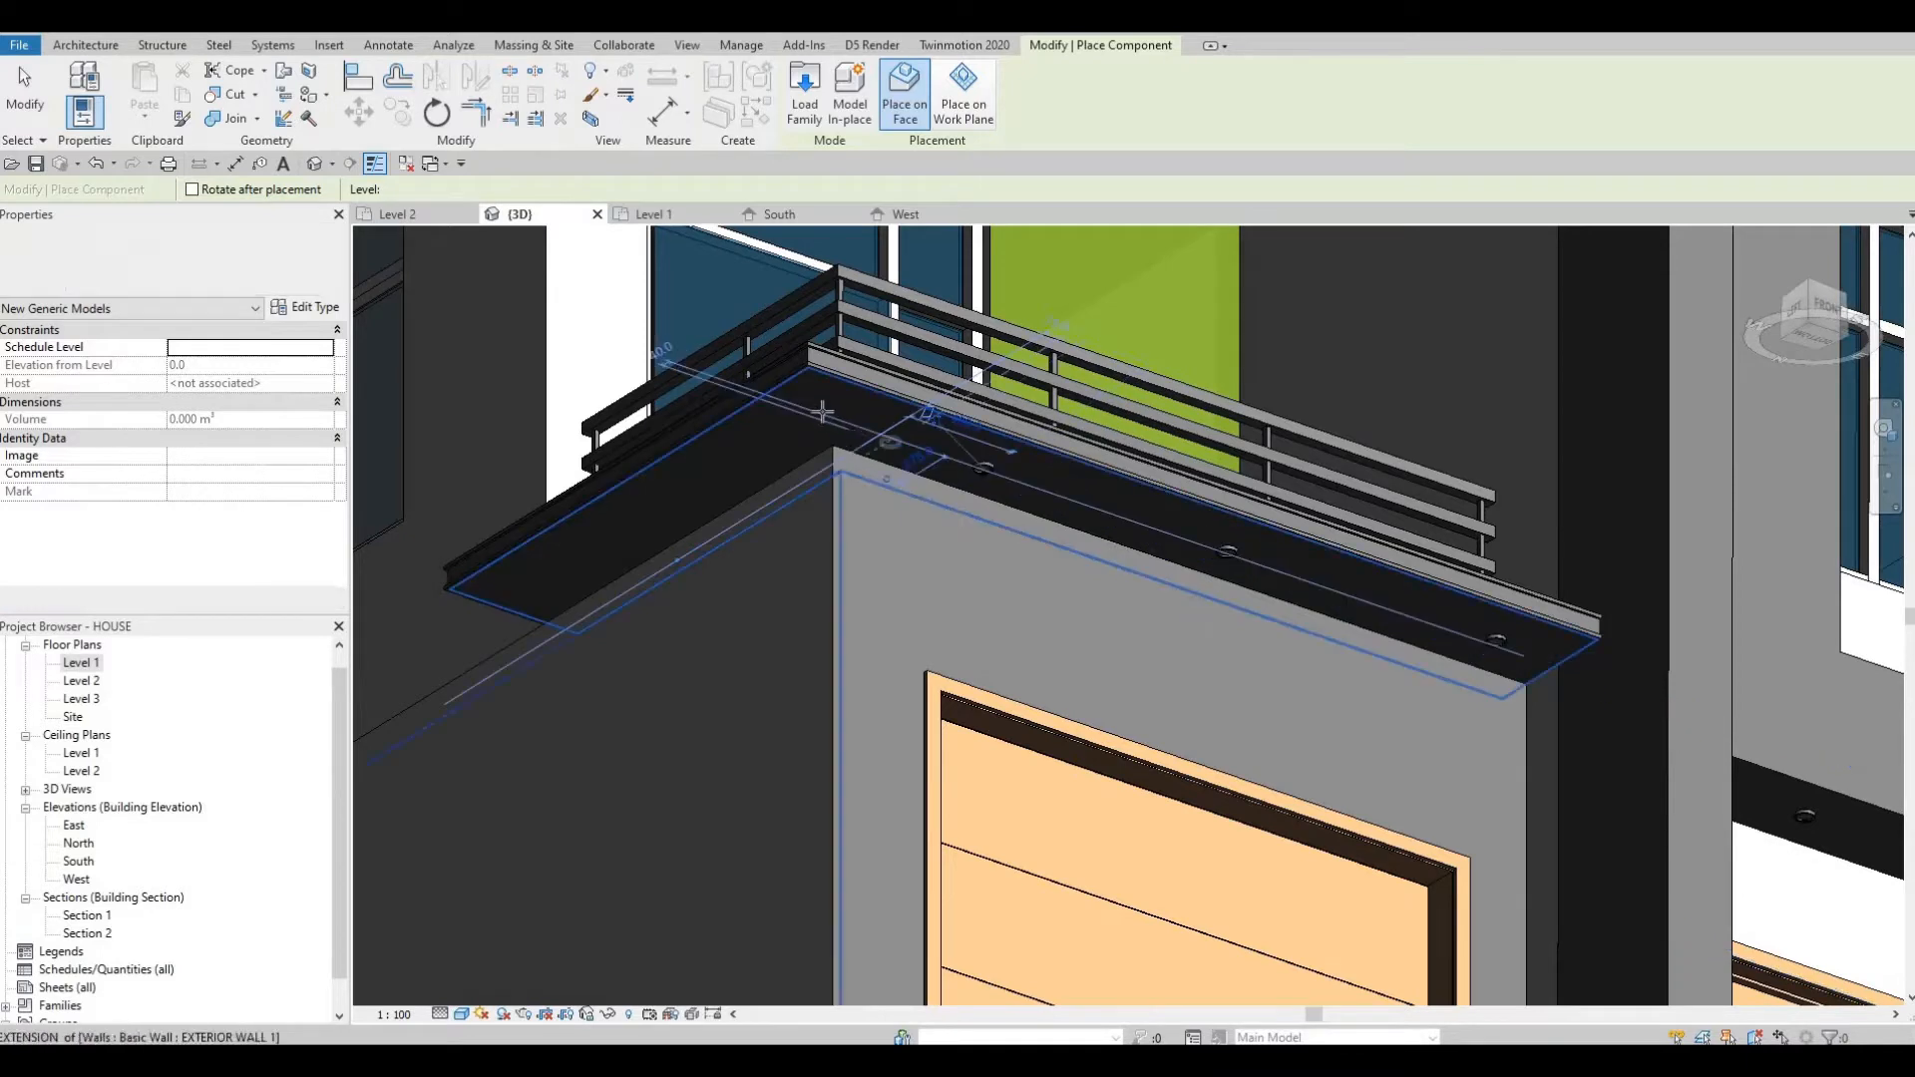
{"action": "left_click", "coordinate": [716, 469]}
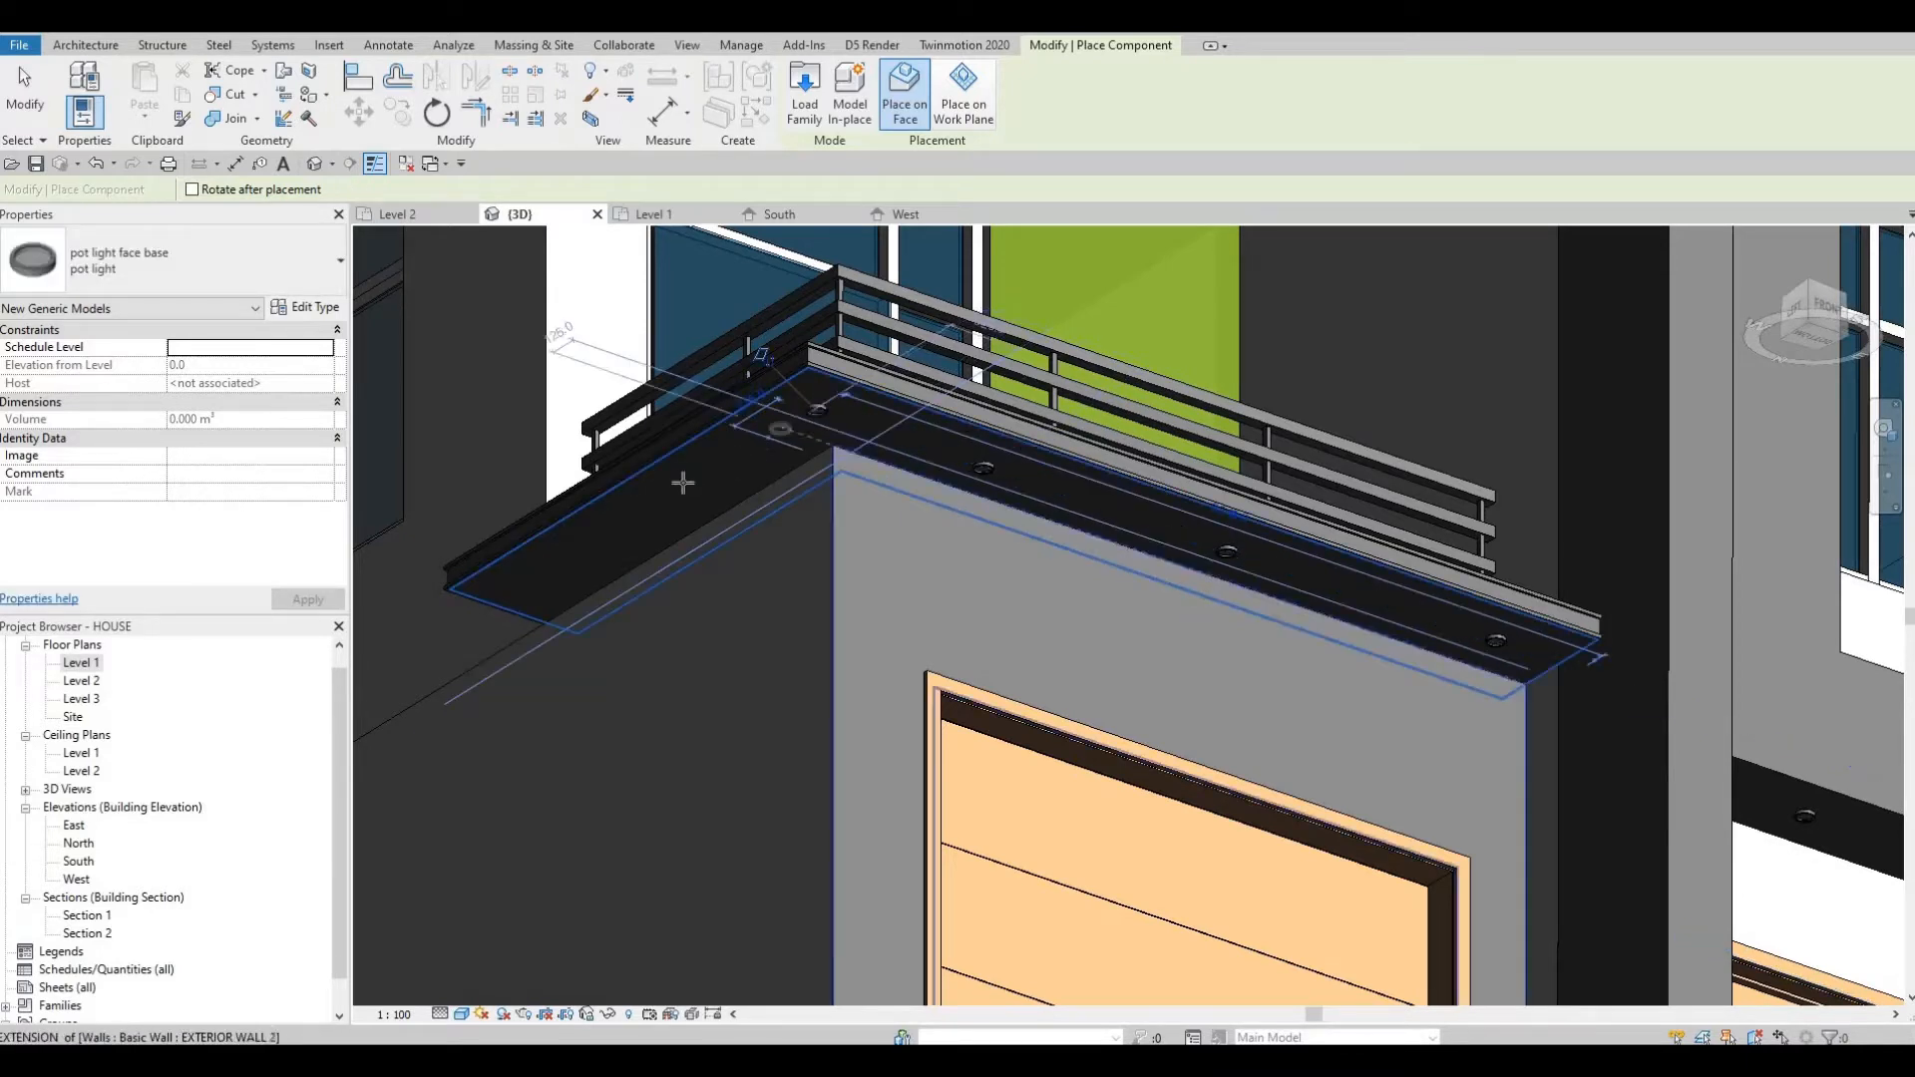
{"action": "left_click", "coordinate": [555, 556]}
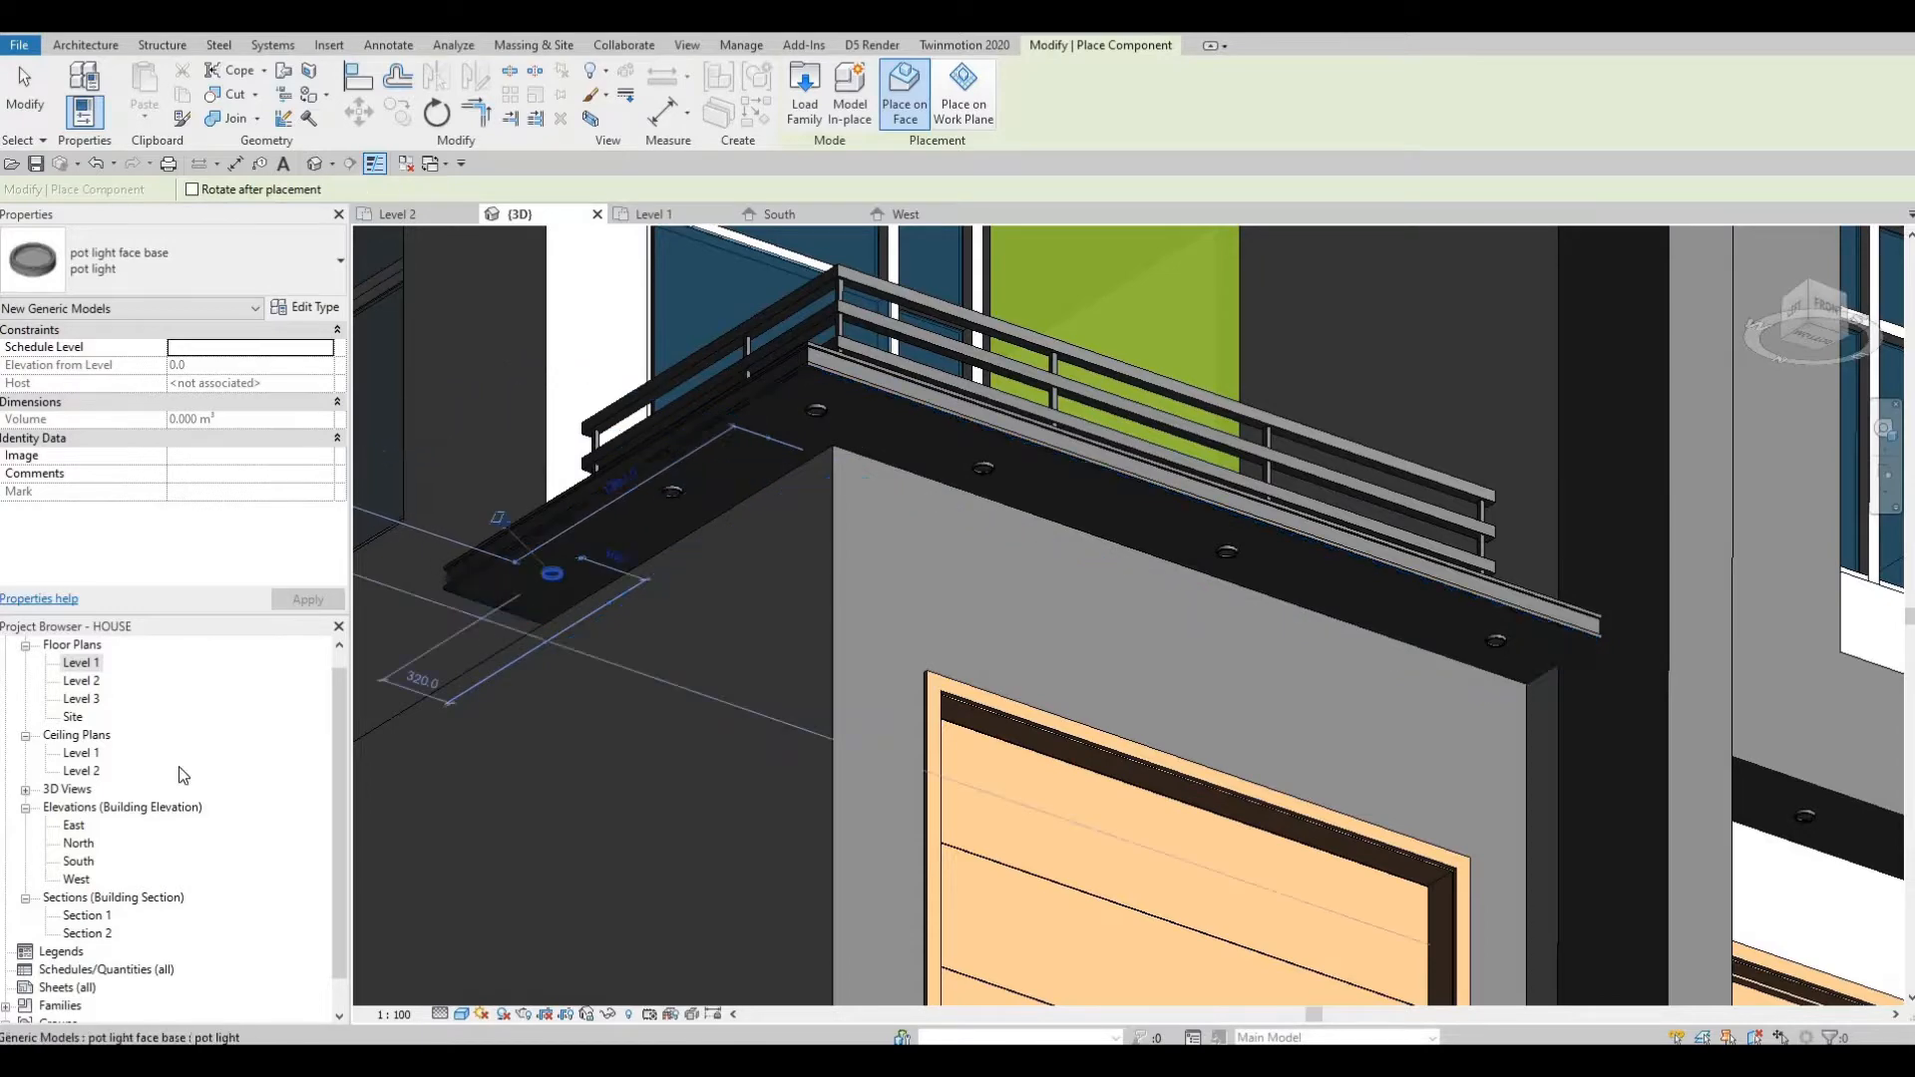
{"action": "key", "text": "Escape"}
{"action": "key", "text": "Escape"}
Open the Level 1 and Level 2 floor plans and review the area around the garage and entrance.
{"action": "double_click", "coordinate": [85, 664]}
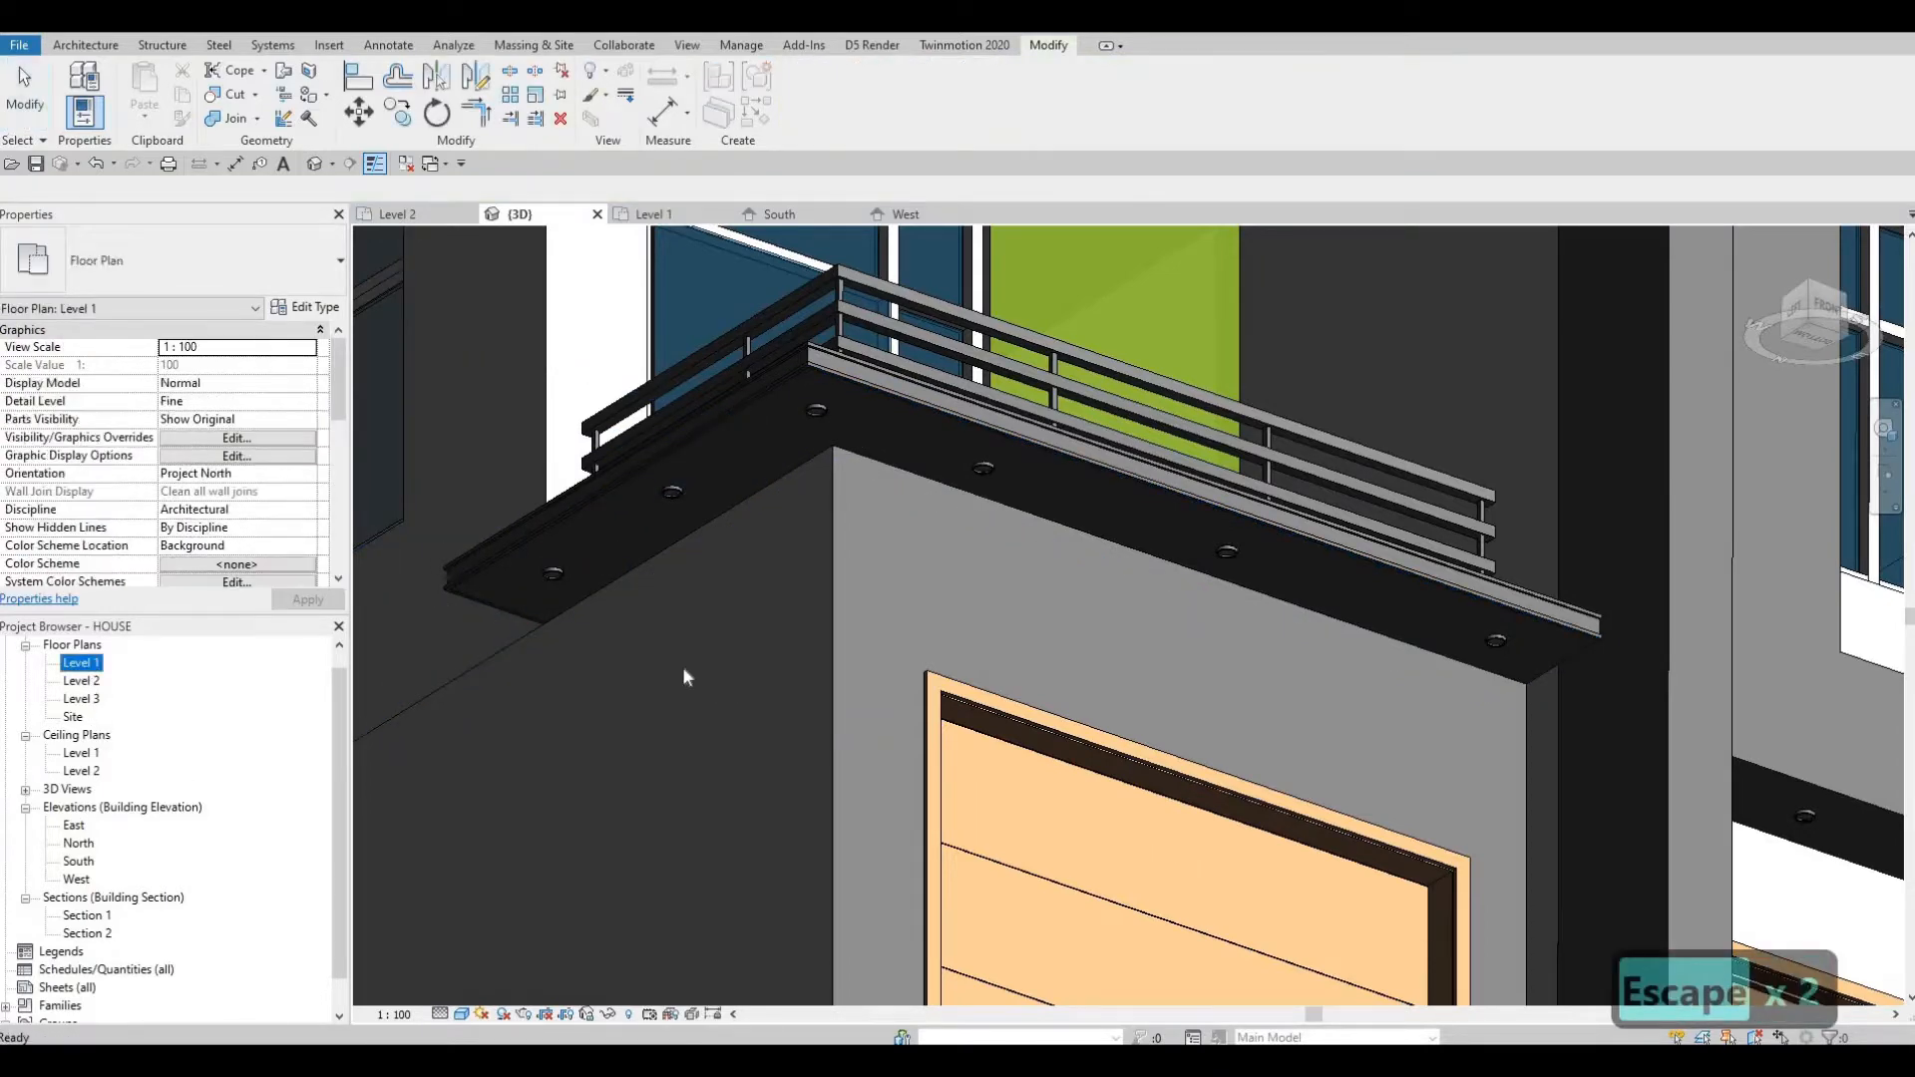
{"action": "double_click", "coordinate": [82, 682]}
{"action": "middle_click_drag", "start_coordinate": [1133, 855], "coordinate": [492, 732]}
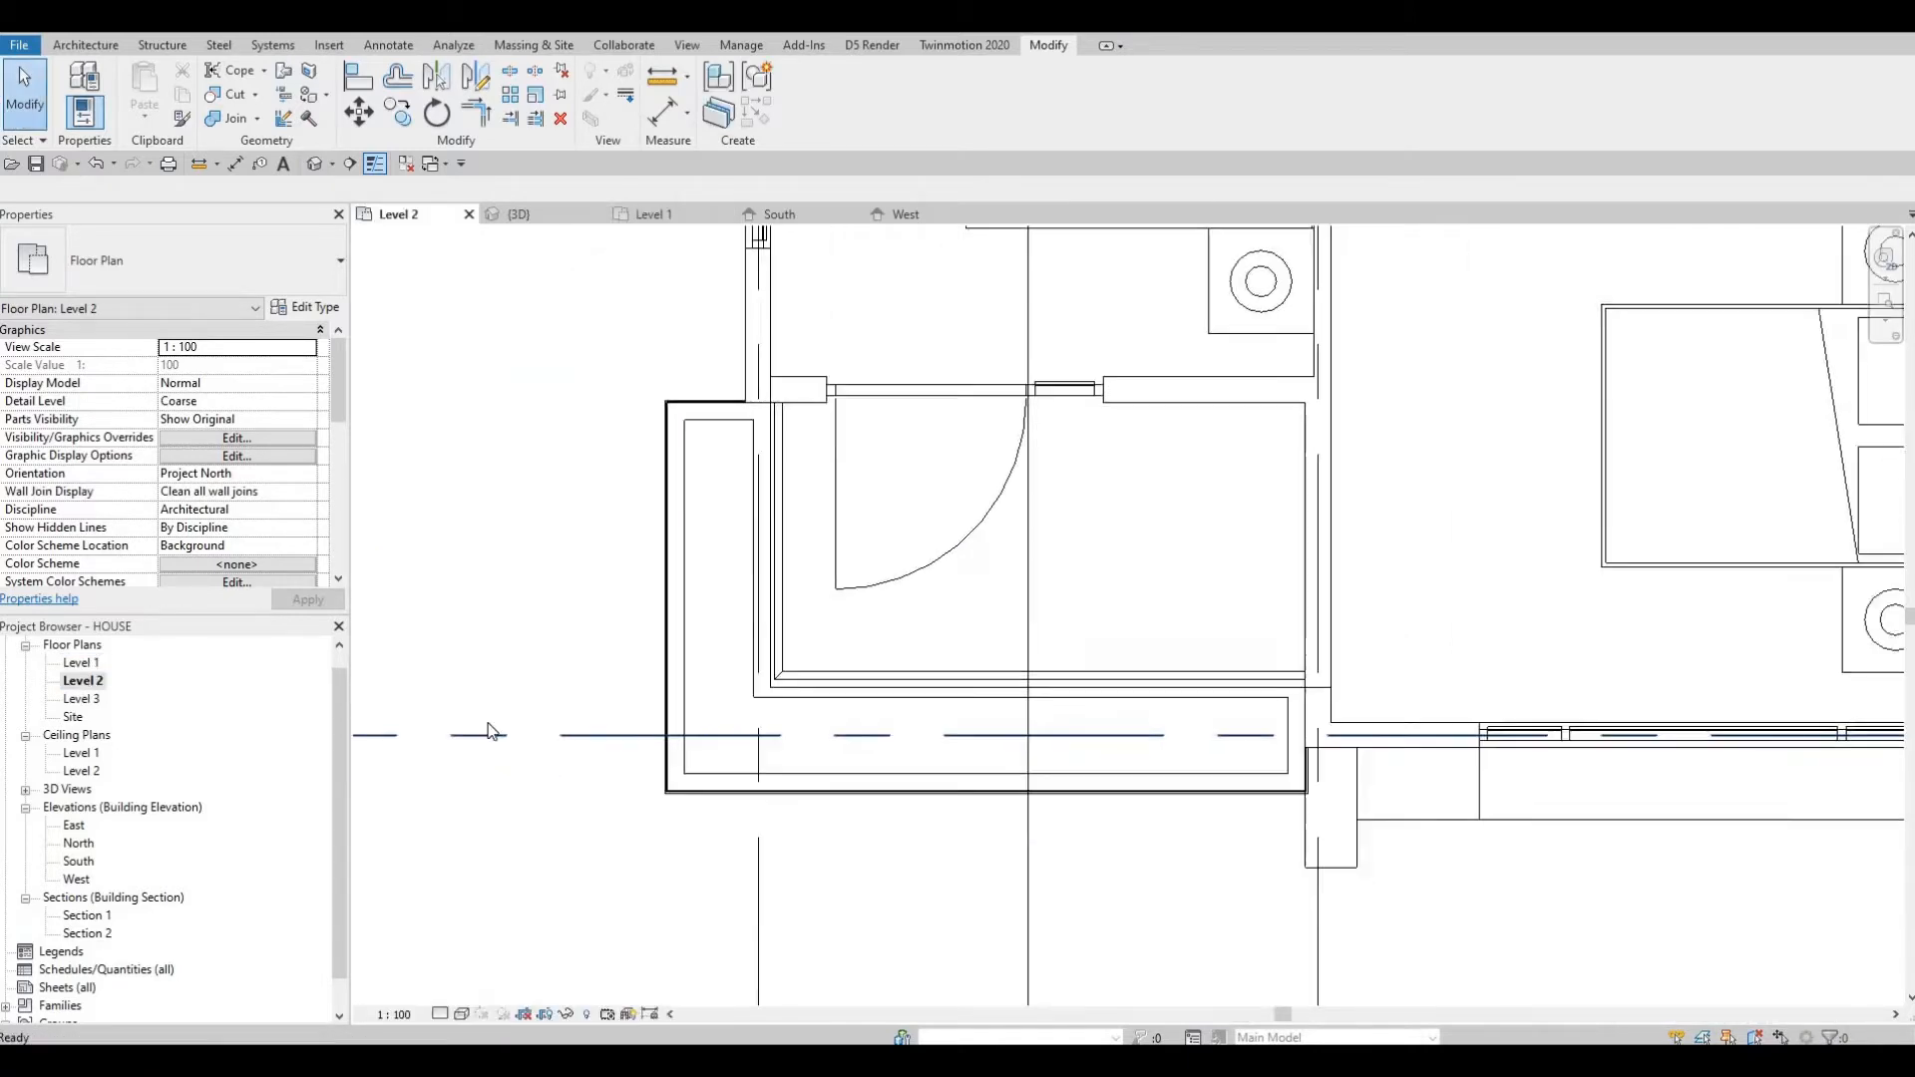
{"action": "scroll", "coordinate": [491, 731], "scroll_direction": "down", "scroll_amount": 2}
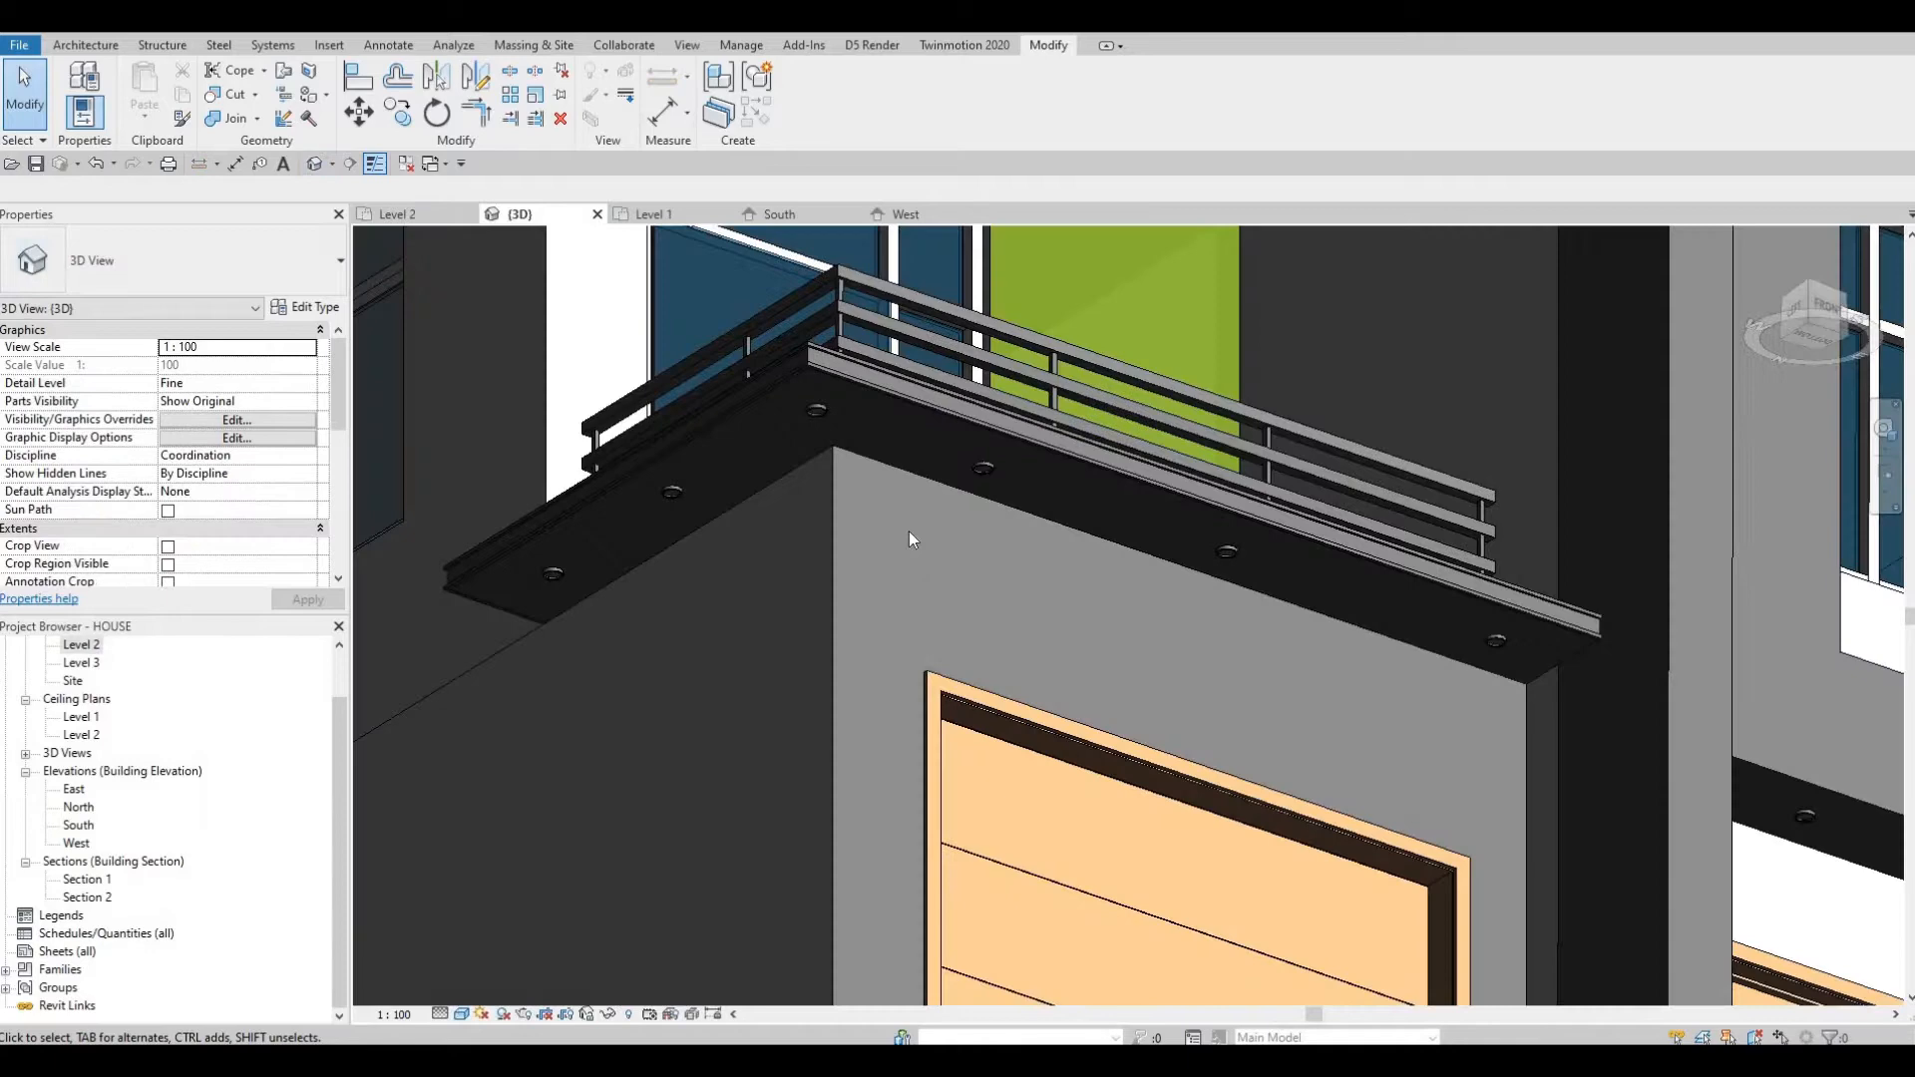
{"action": "middle_click_drag", "start_coordinate": [901, 535], "coordinate": [798, 620], "text": "shift"}
{"action": "middle_click_drag", "start_coordinate": [901, 398], "coordinate": [893, 494], "text": "shift"}
{"action": "middle_click_drag", "start_coordinate": [1315, 891], "coordinate": [1257, 505]}
{"action": "middle_click_drag", "start_coordinate": [1209, 599], "coordinate": [1242, 699], "text": "shift"}
{"action": "middle_click_drag", "start_coordinate": [1242, 698], "coordinate": [1228, 990]}
{"action": "middle_click_drag", "start_coordinate": [1281, 554], "coordinate": [1309, 701]}
{"action": "scroll", "coordinate": [1309, 700], "scroll_direction": "down", "scroll_amount": 1}
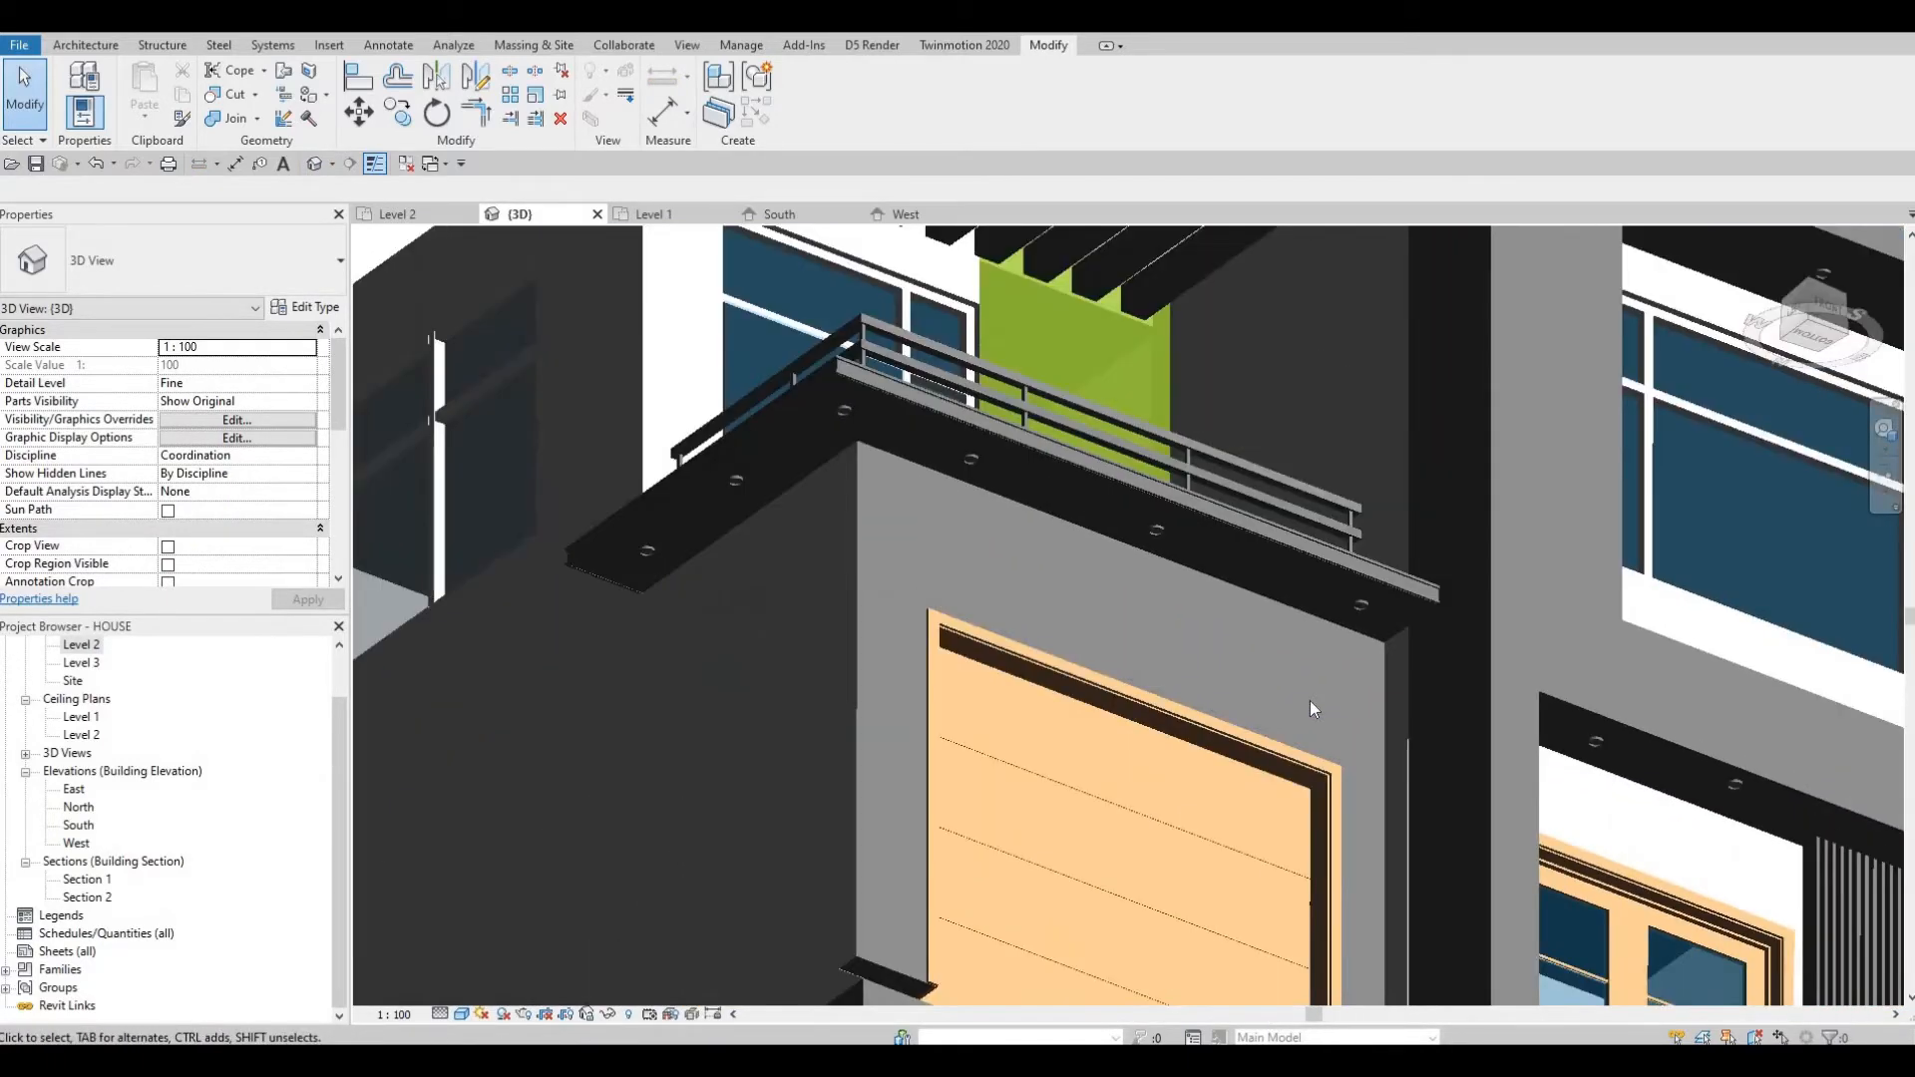
{"action": "key", "text": "a"}
{"action": "key", "text": "l"}
{"action": "scroll", "coordinate": [1374, 606], "scroll_direction": "up", "scroll_amount": 2}
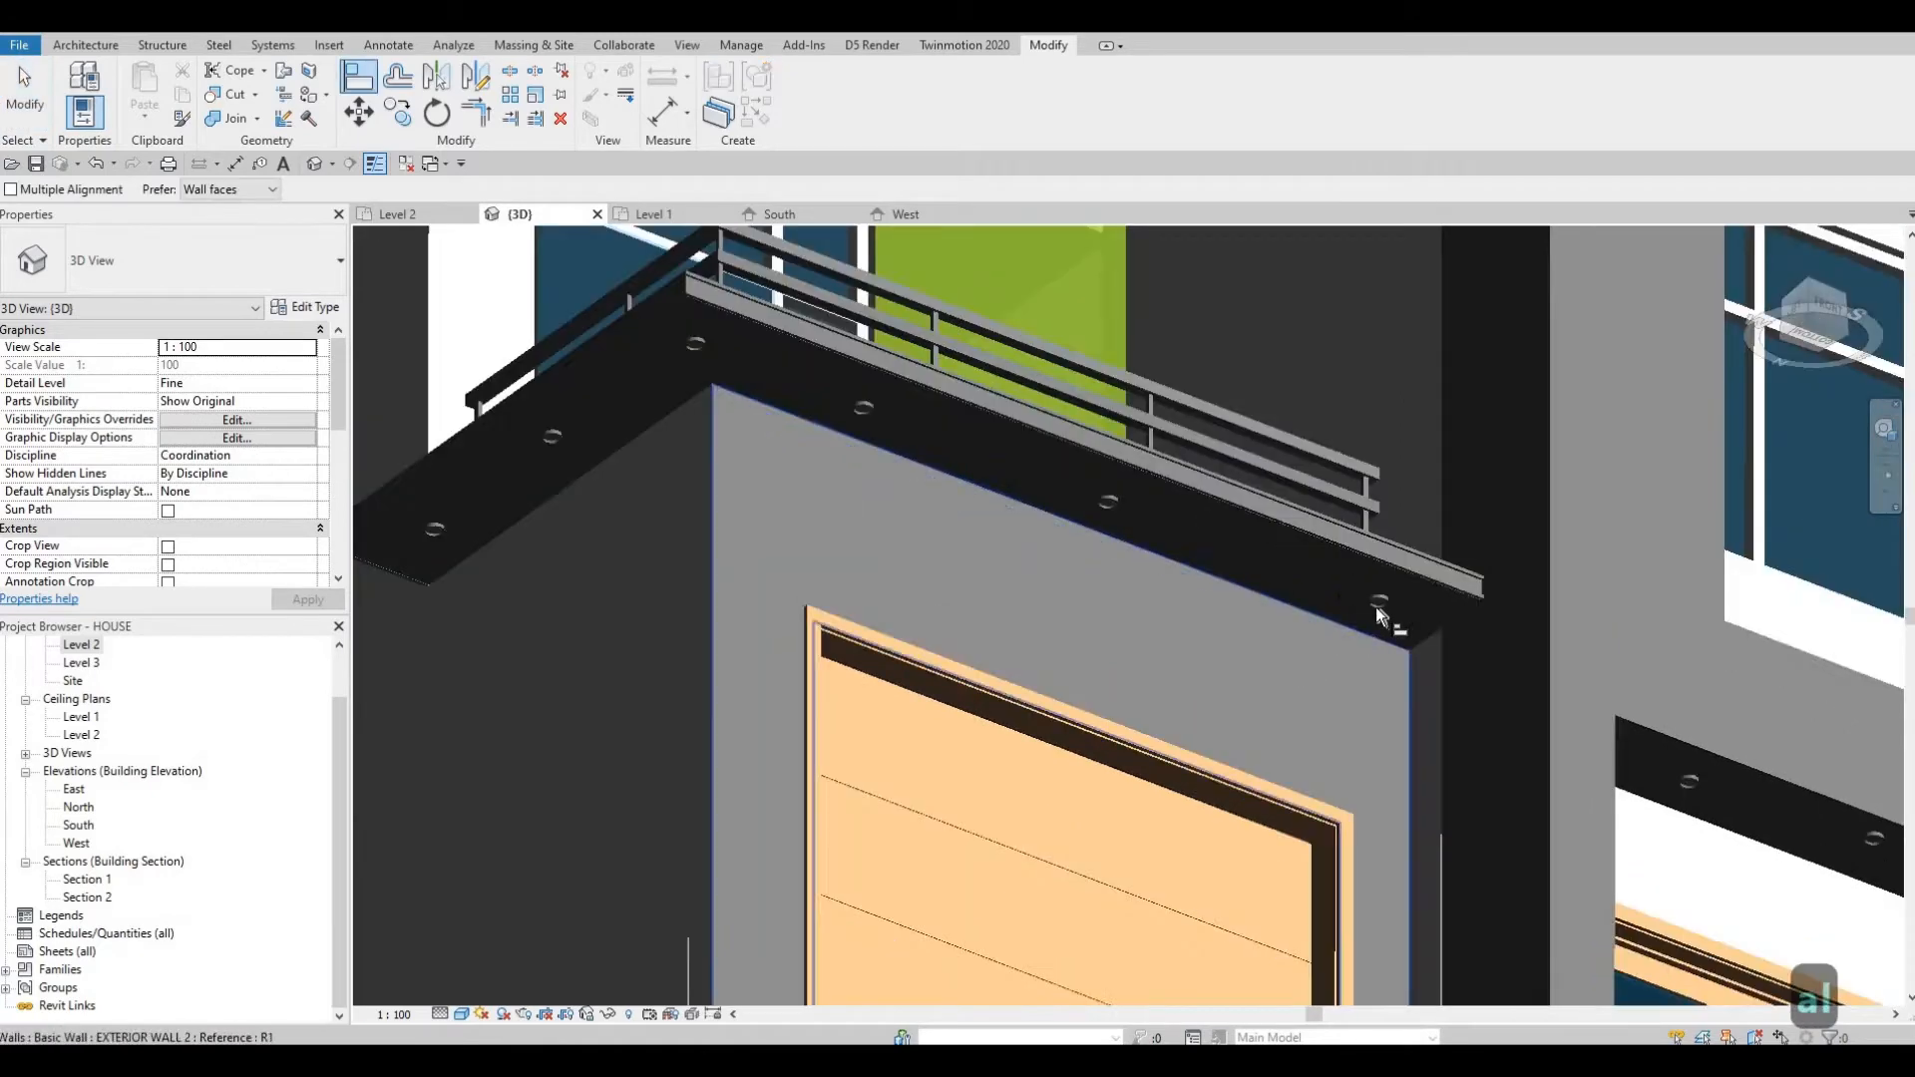
{"action": "scroll", "coordinate": [1381, 602], "scroll_direction": "up", "scroll_amount": 2}
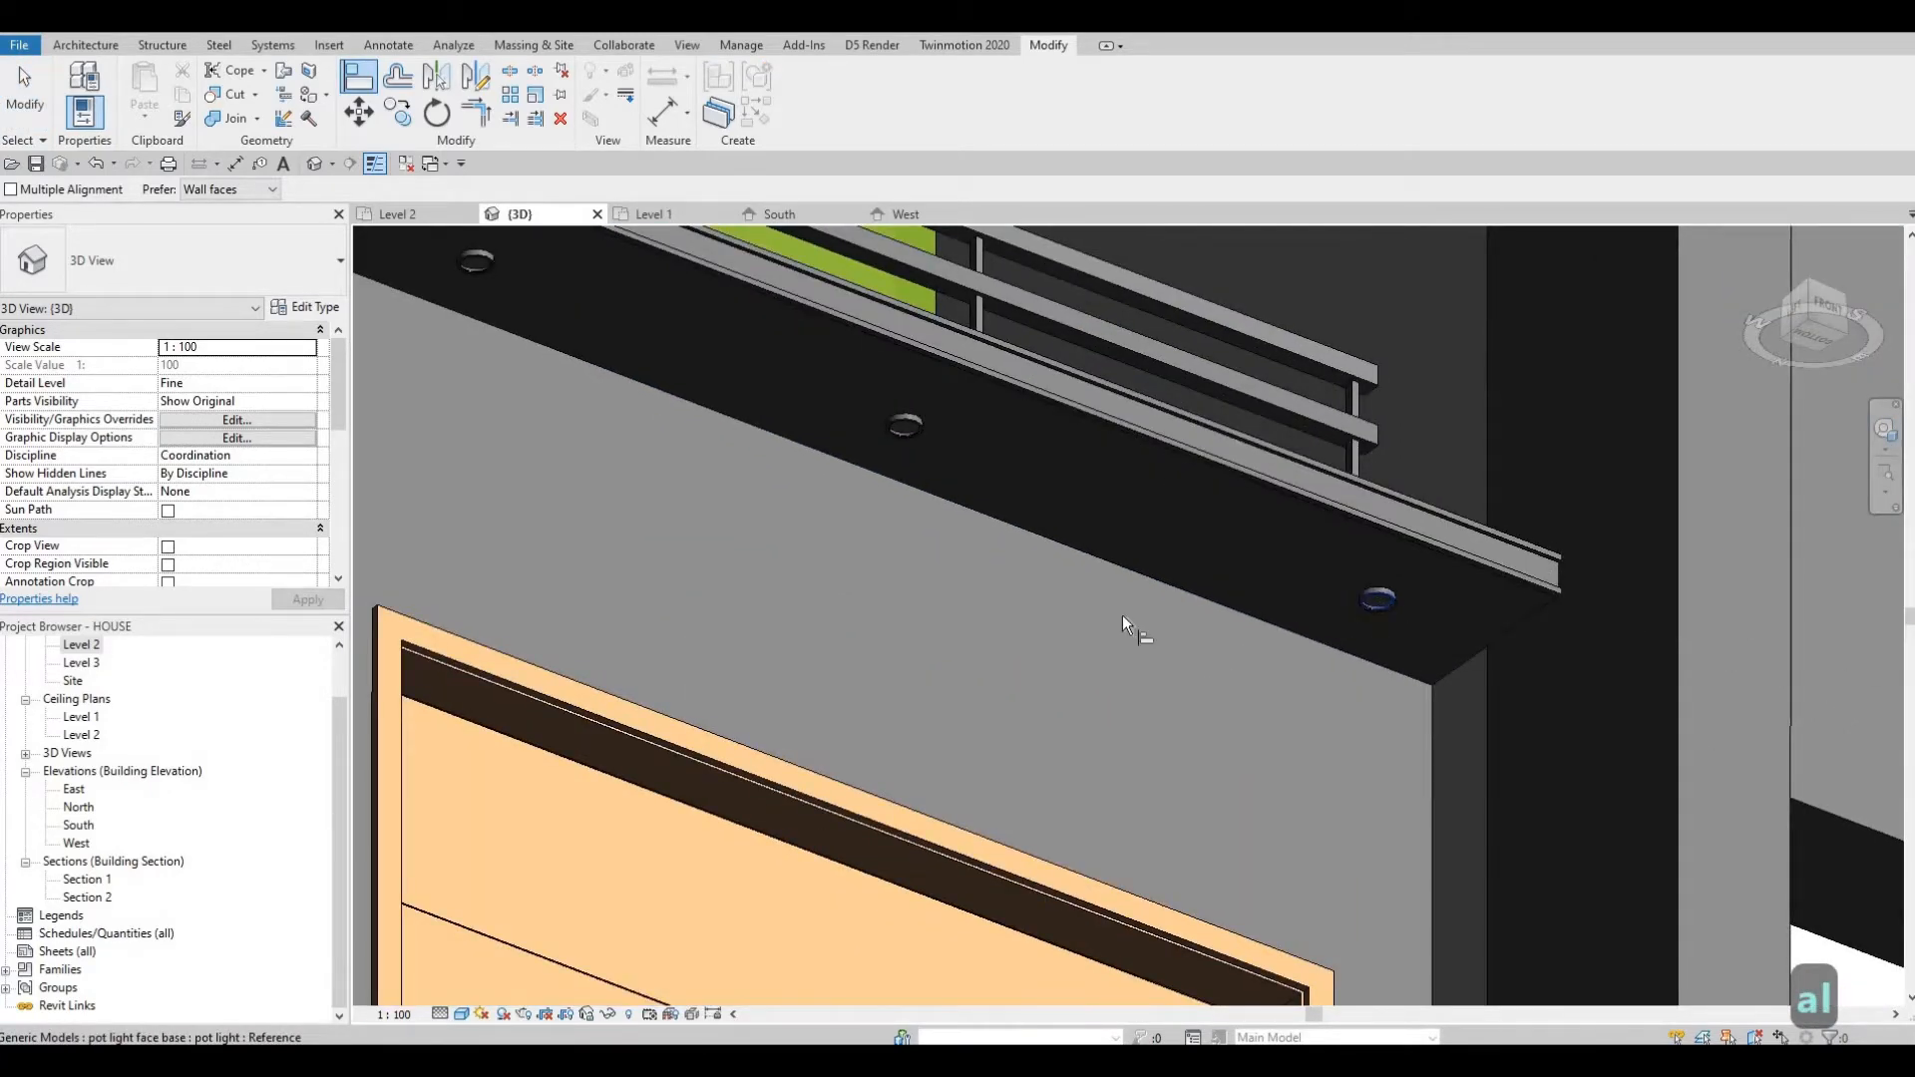
{"action": "key", "text": "F1"}
{"action": "key", "text": "Escape"}
{"action": "key", "text": "Escape"}
Set the Level 2 plan's view range depth level to Unlimited and apply it.
{"action": "scroll", "coordinate": [1265, 642], "scroll_direction": "up", "scroll_amount": 1}
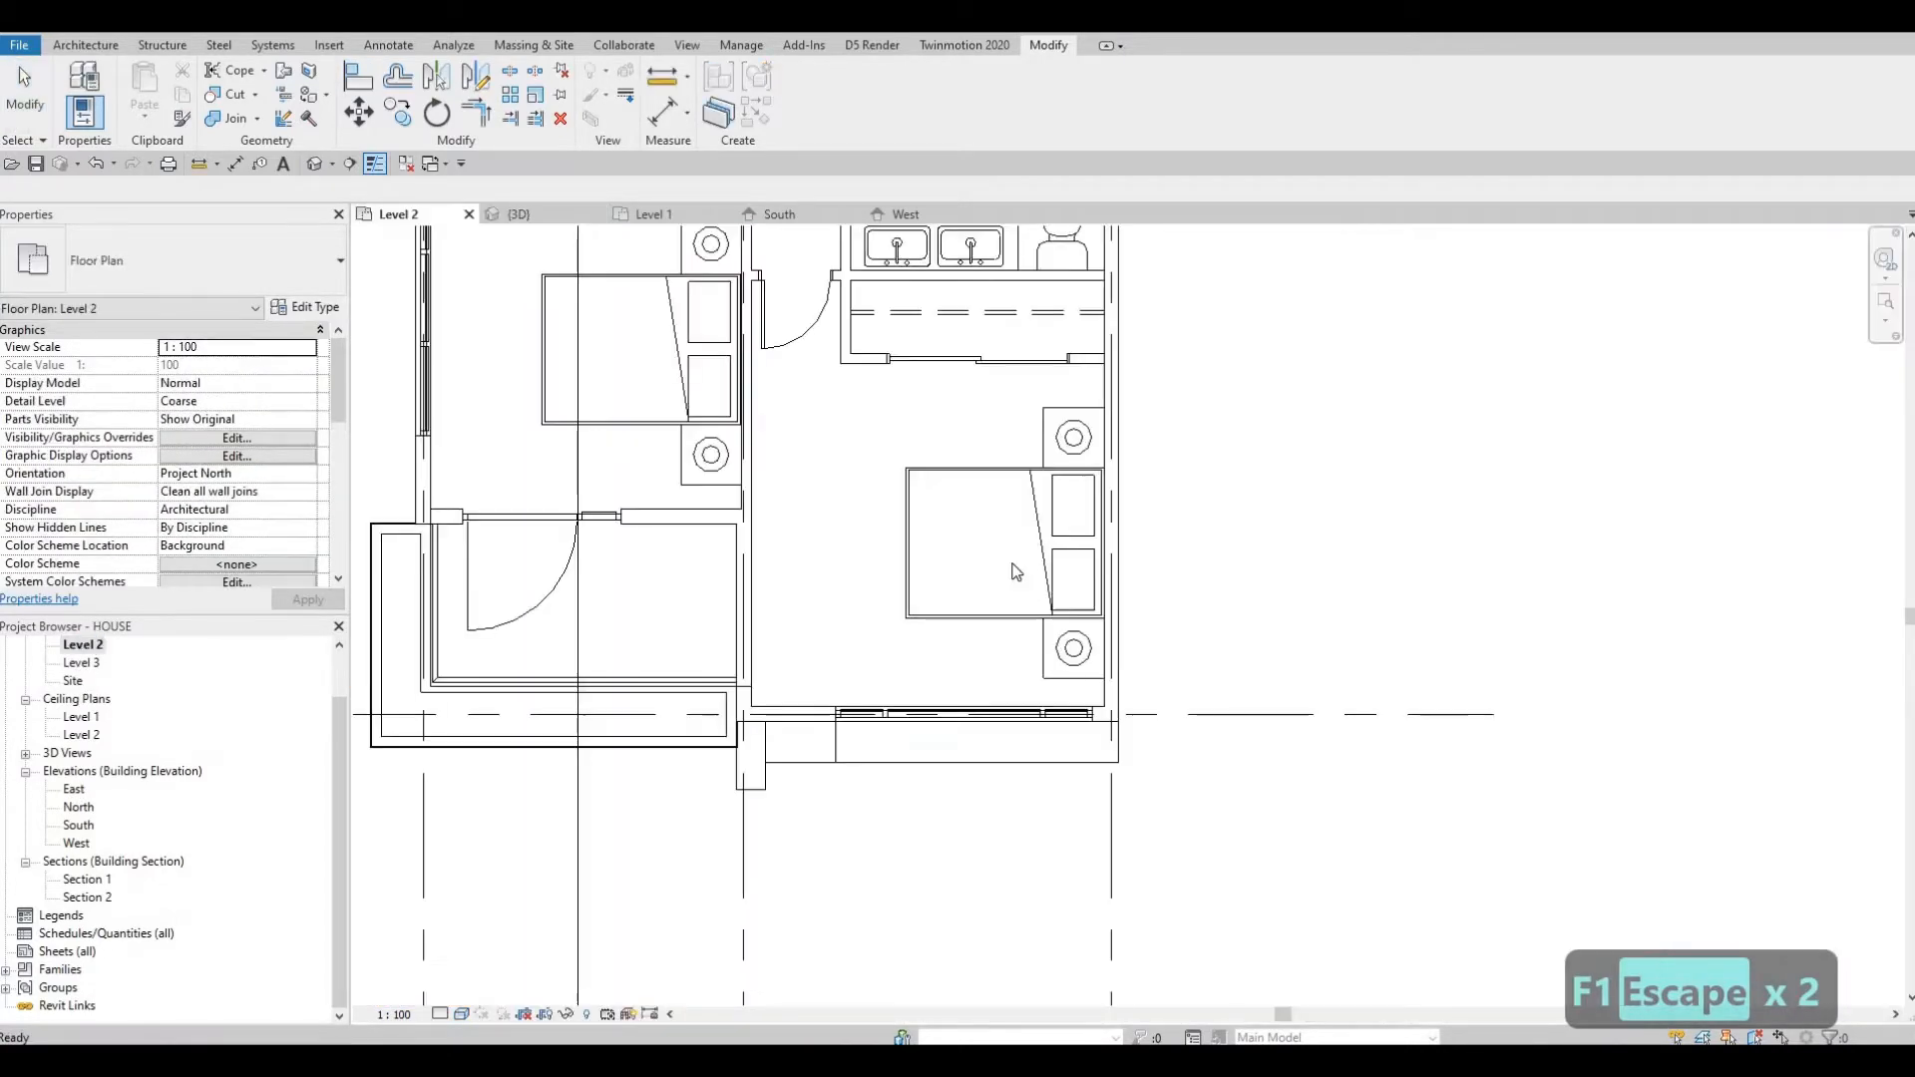
{"action": "scroll", "coordinate": [769, 666], "scroll_direction": "down", "scroll_amount": 2}
{"action": "middle_click_drag", "start_coordinate": [770, 665], "coordinate": [991, 634]}
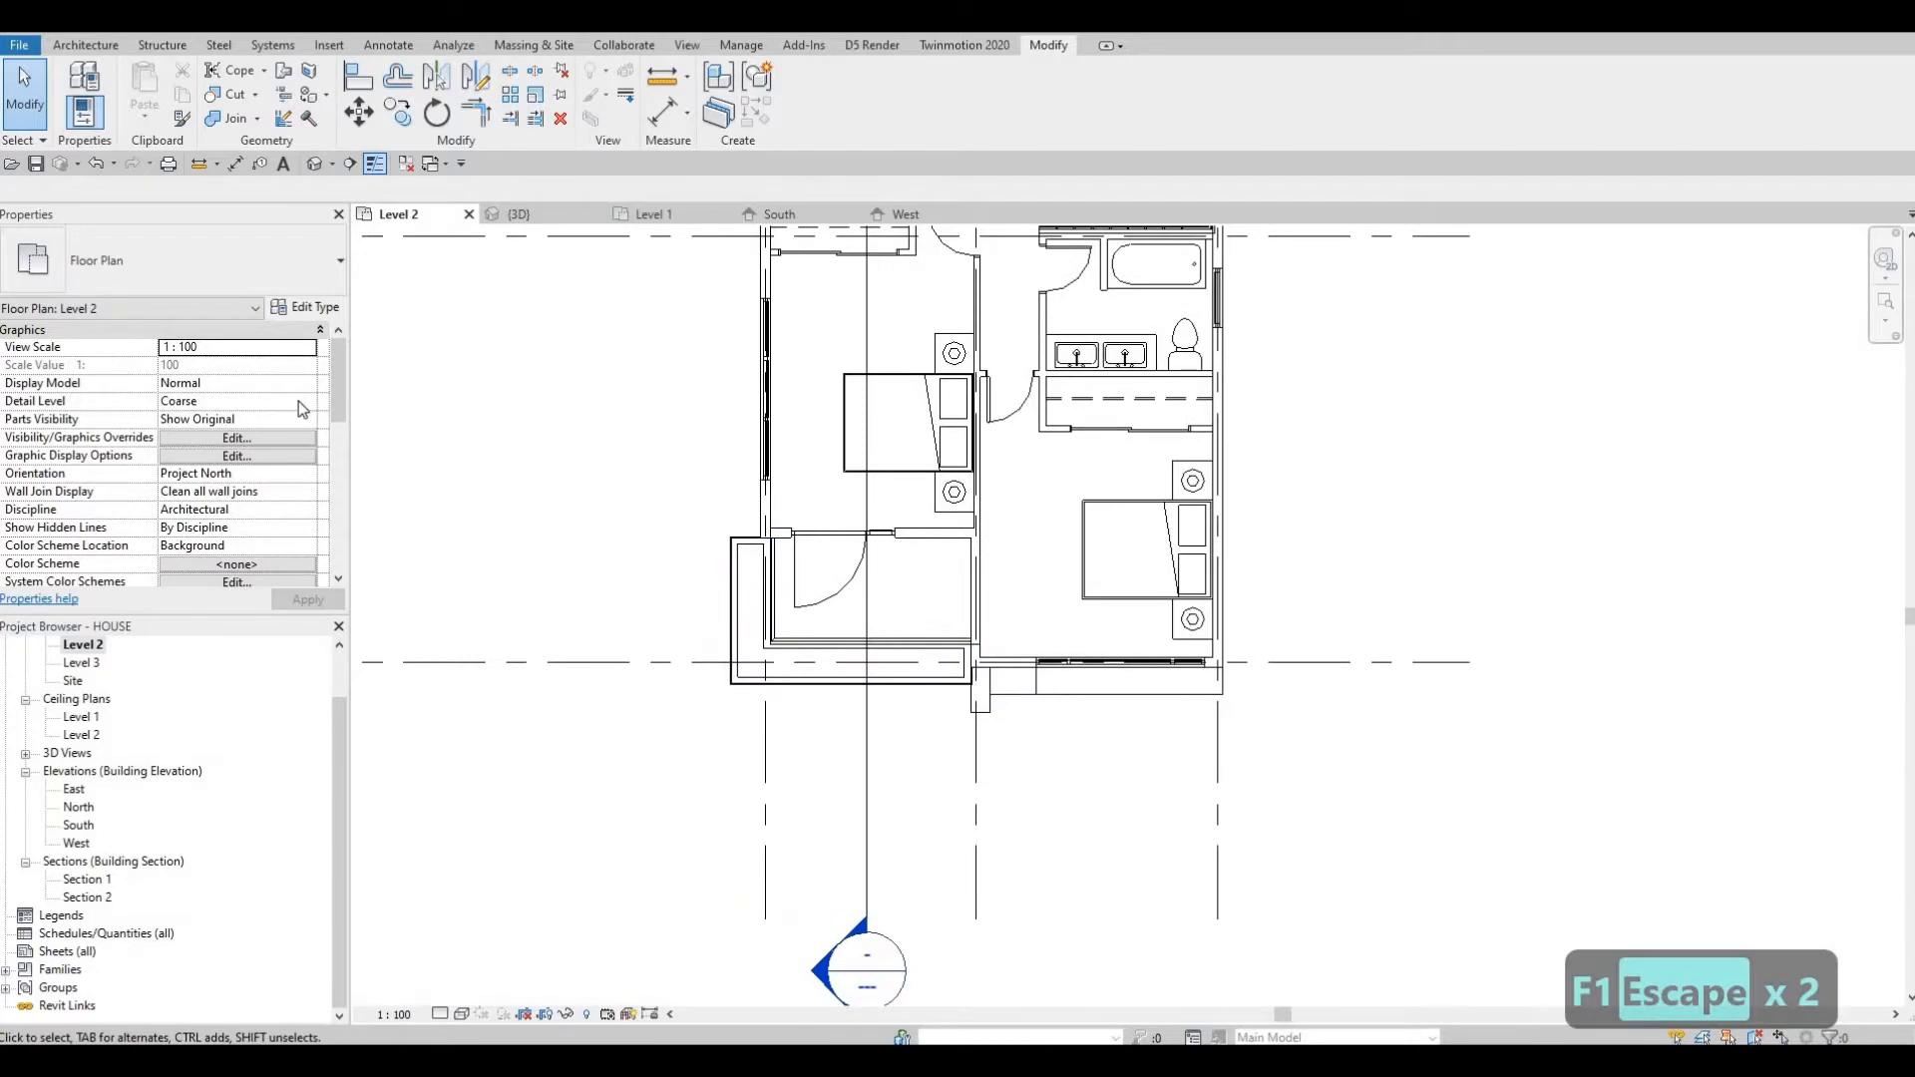
{"action": "scroll", "coordinate": [297, 401], "scroll_direction": "down", "scroll_amount": 4}
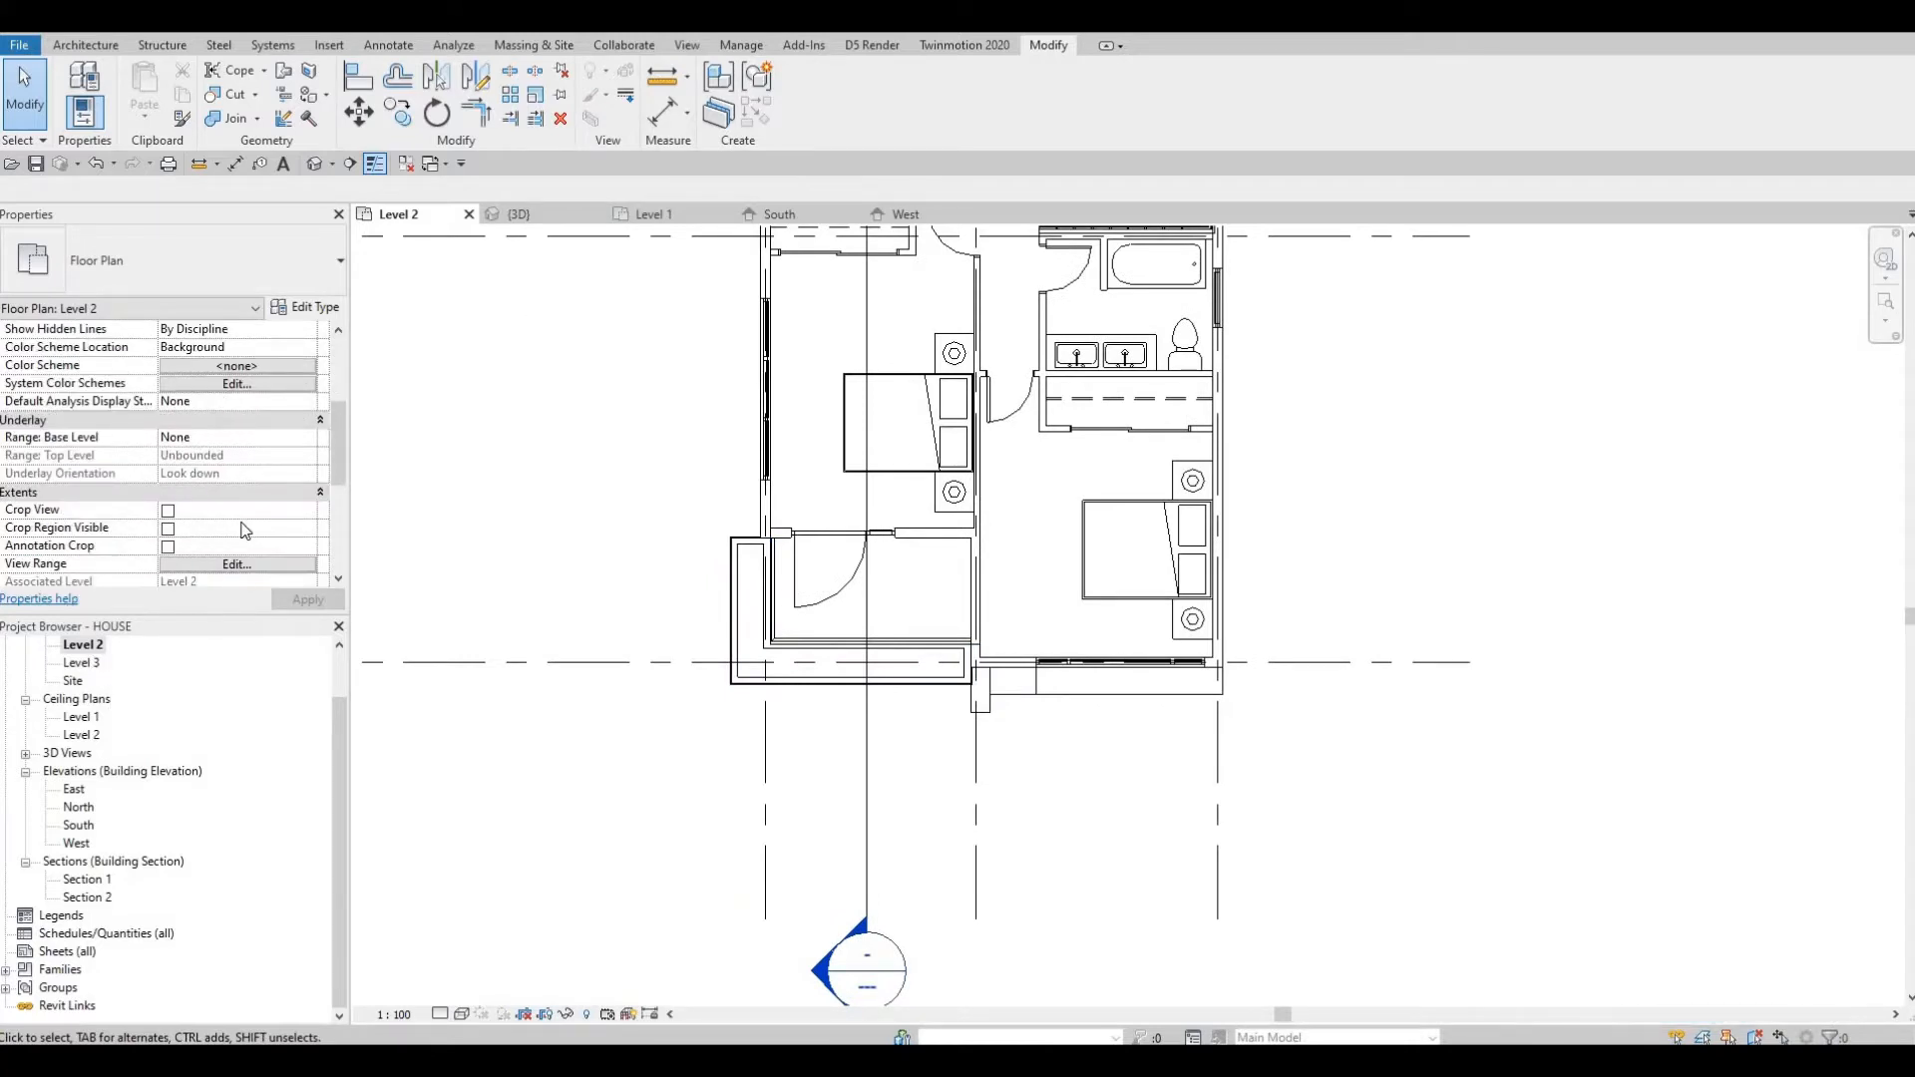
{"action": "scroll", "coordinate": [242, 531], "scroll_direction": "up", "scroll_amount": 1}
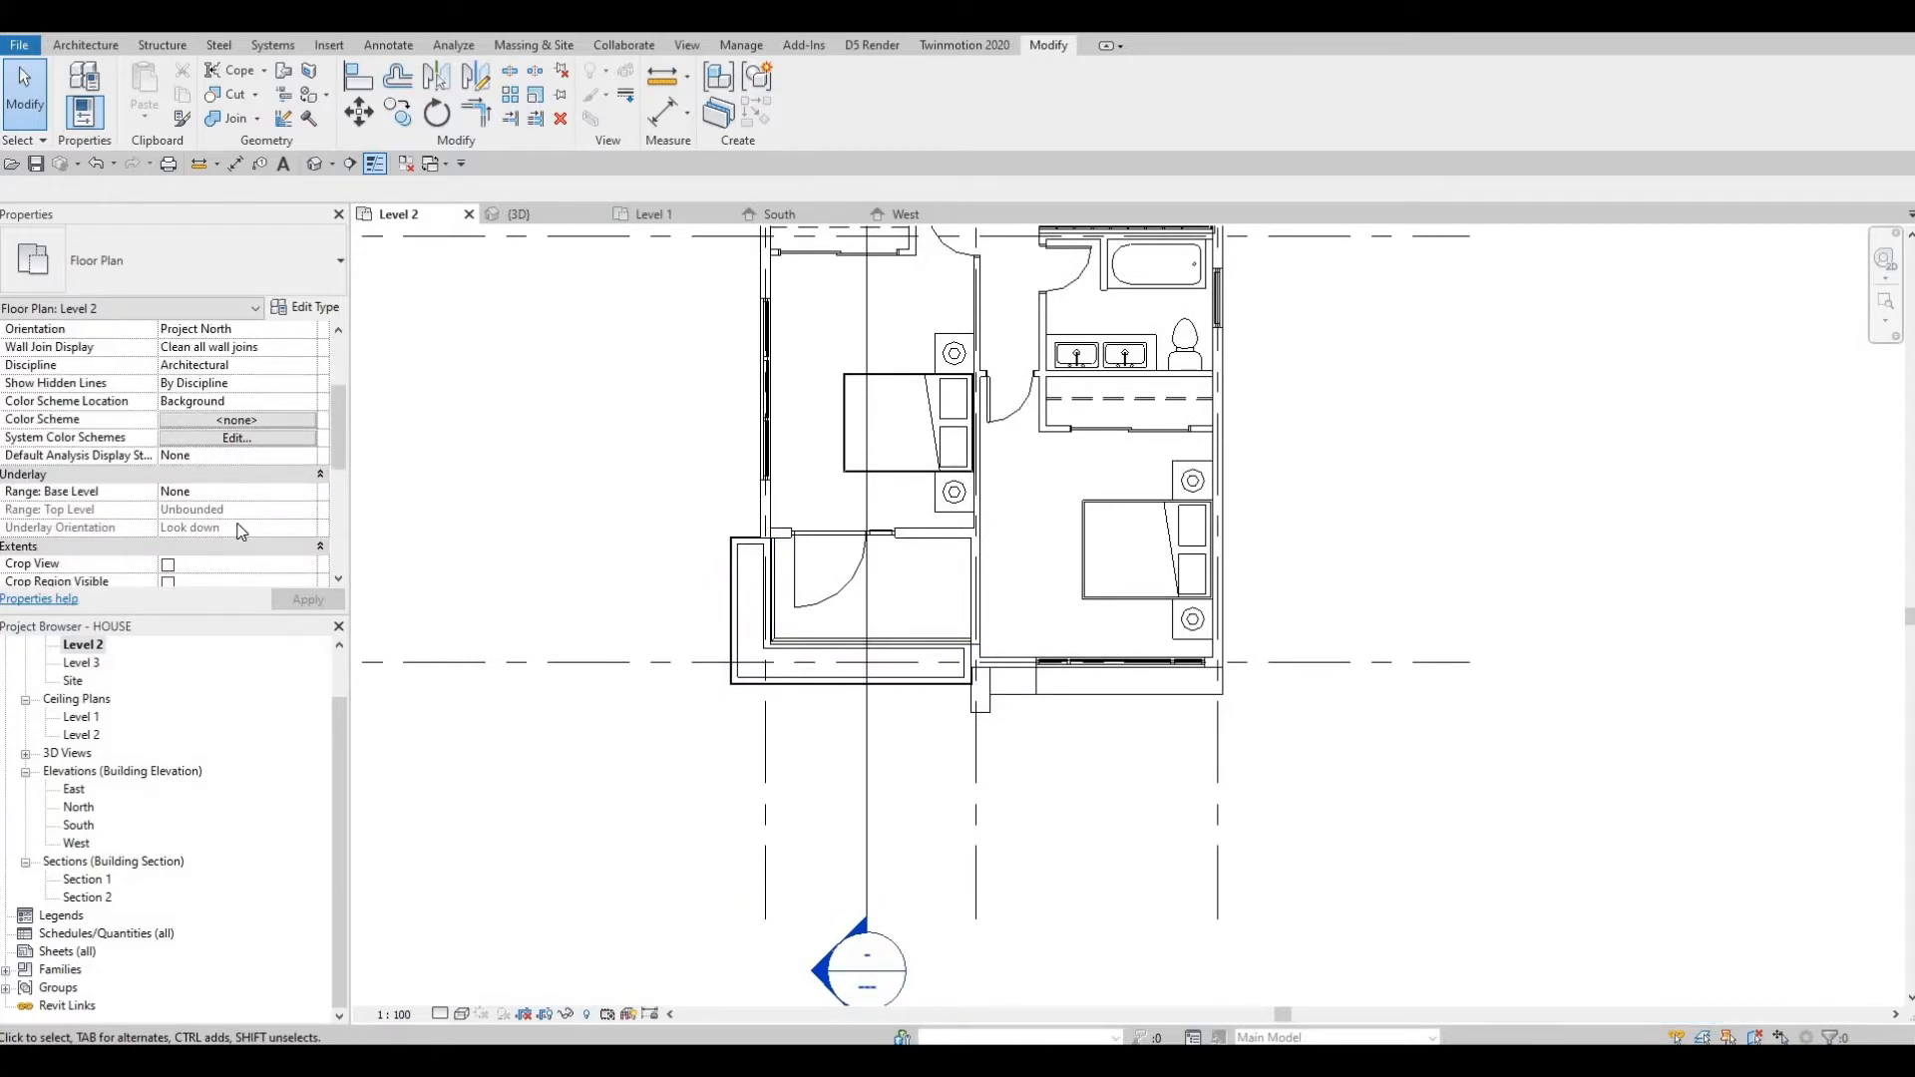
{"action": "scroll", "coordinate": [236, 537], "scroll_direction": "down", "scroll_amount": 3}
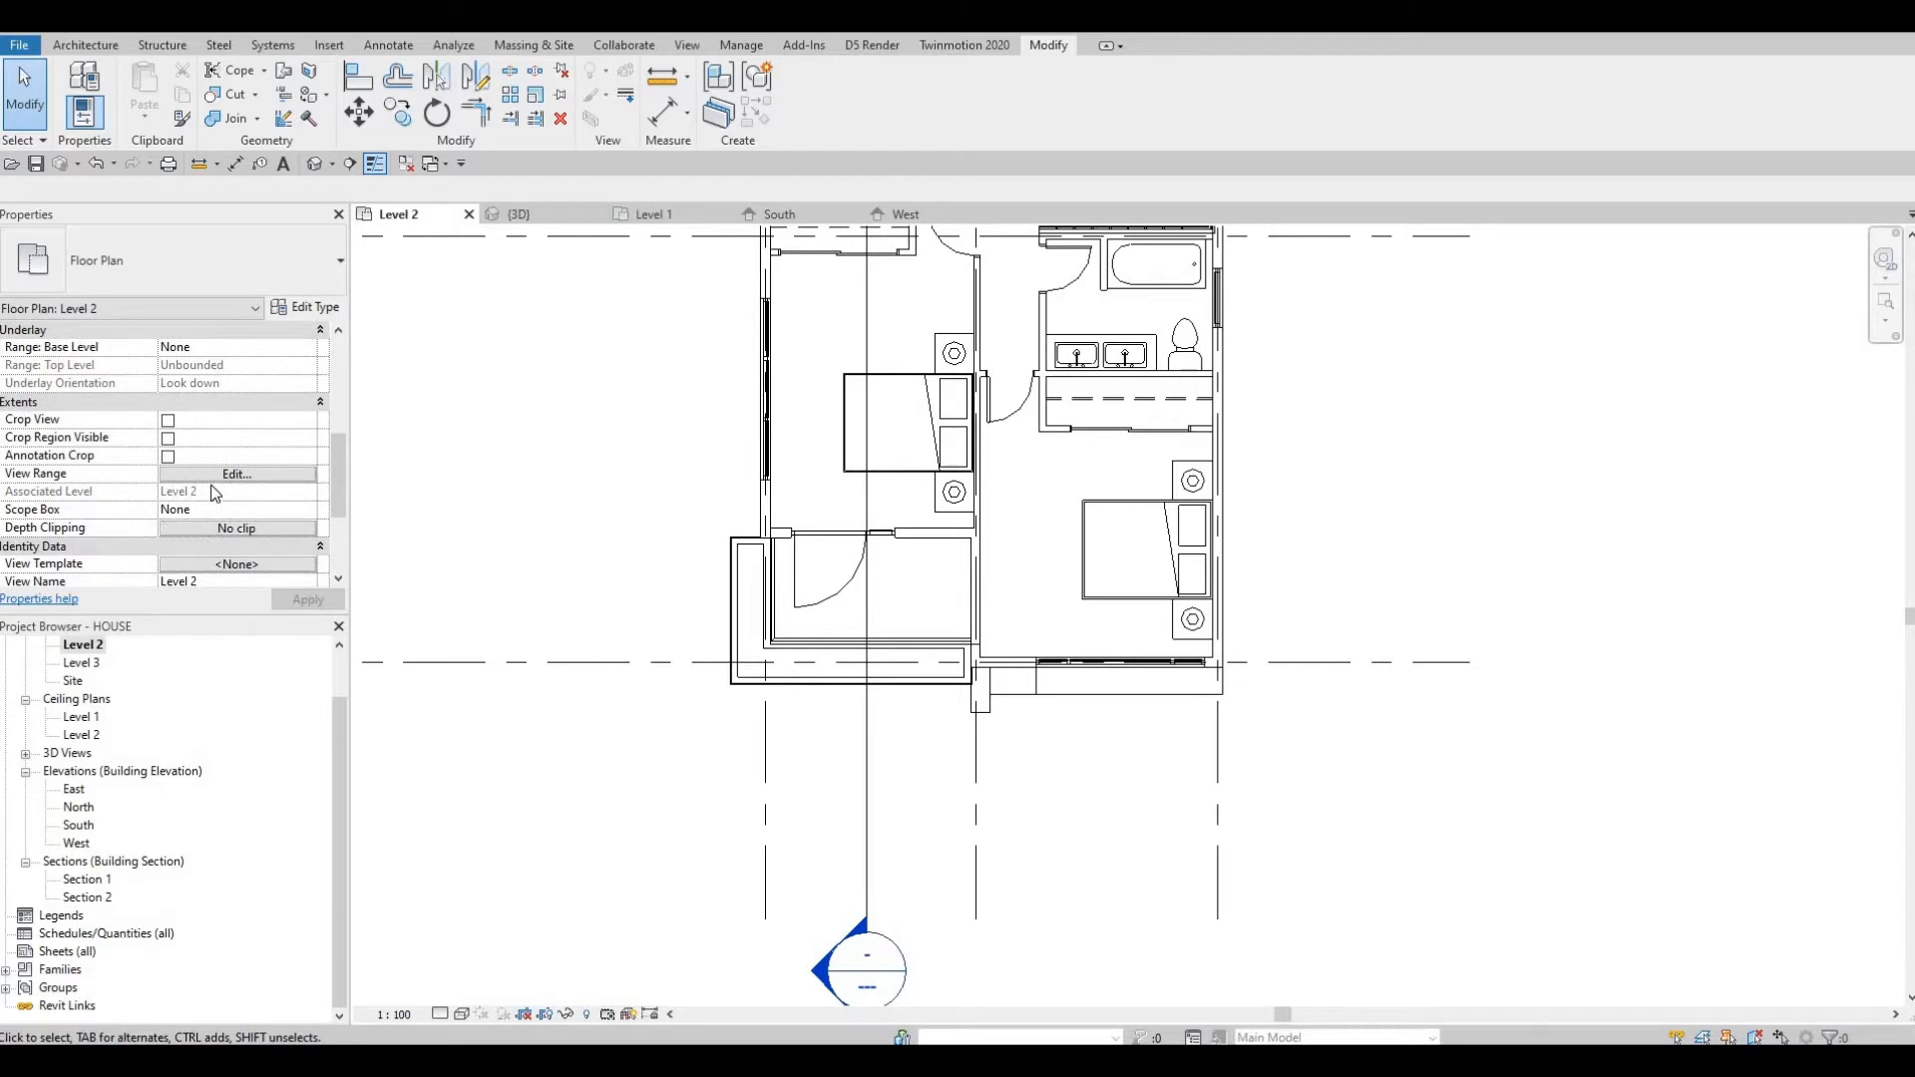
{"action": "left_click", "coordinate": [1107, 531]}
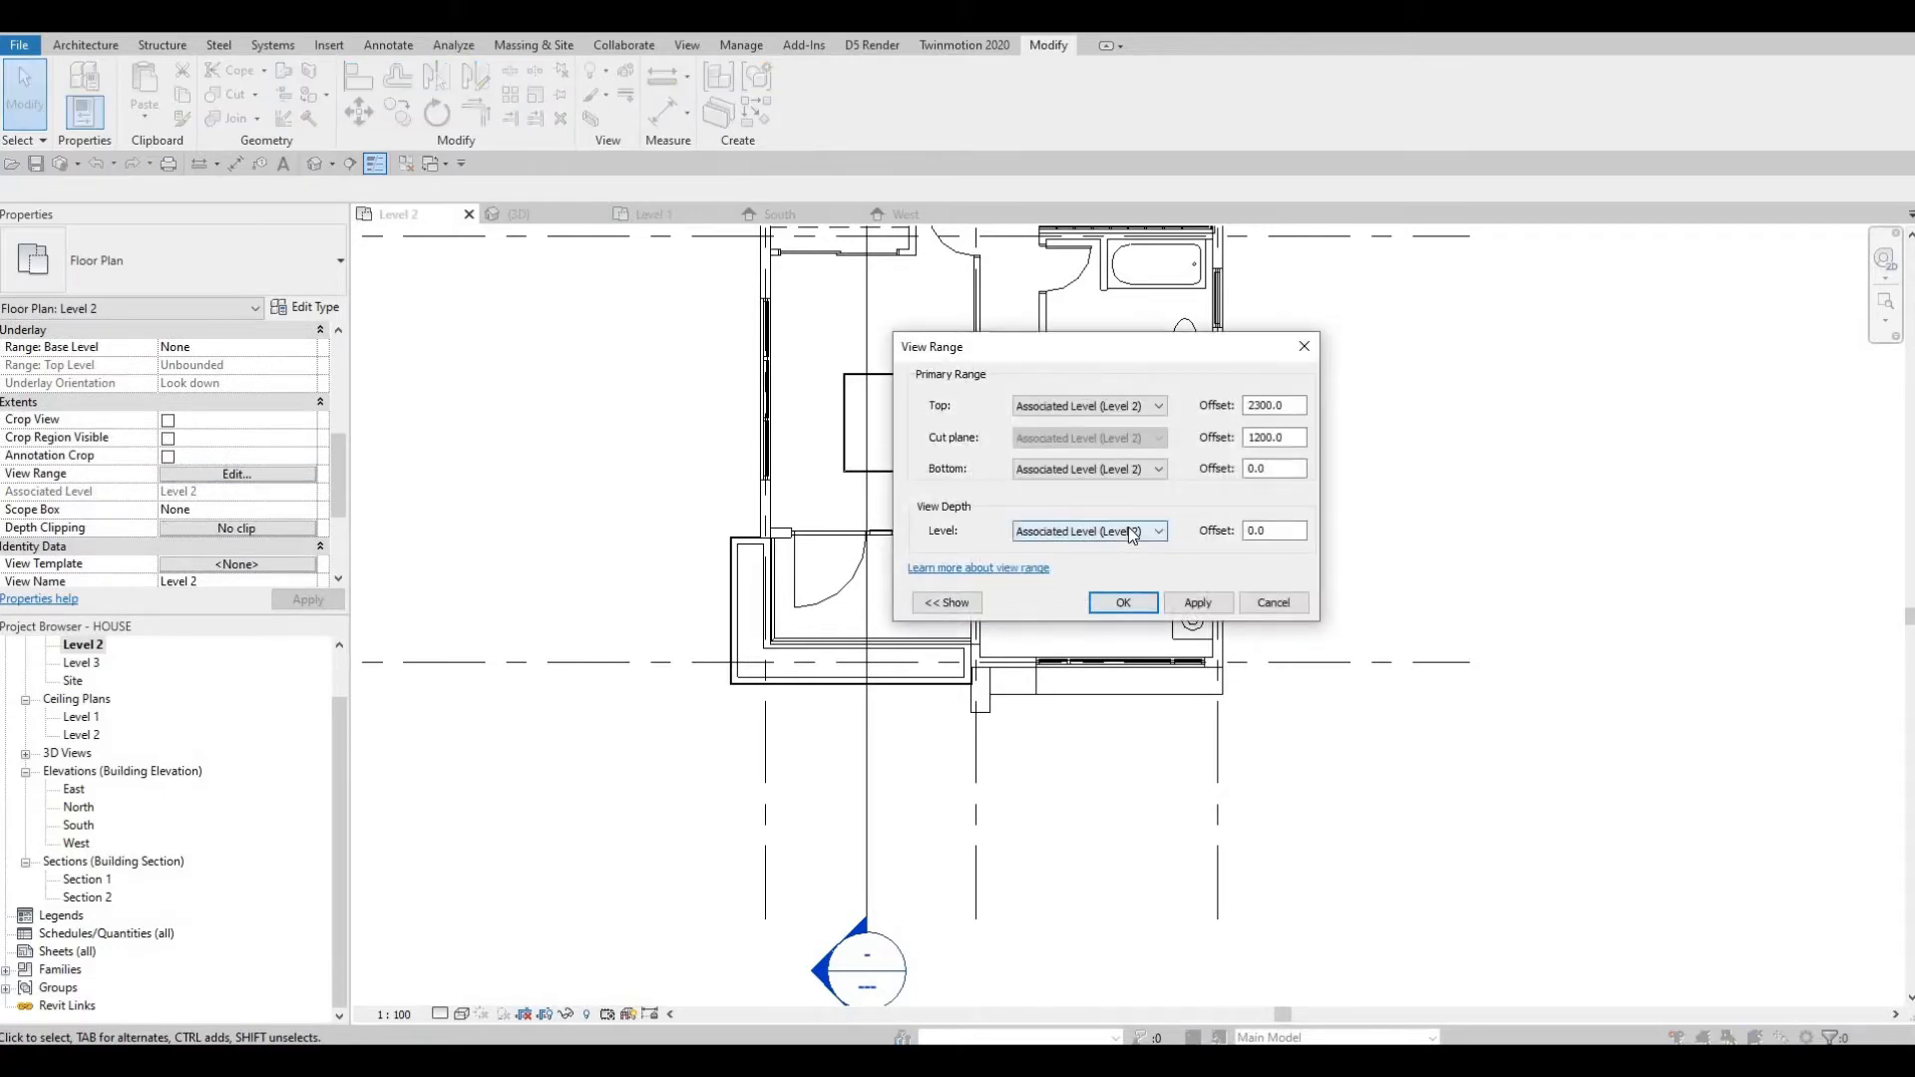
{"action": "left_click", "coordinate": [1127, 578]}
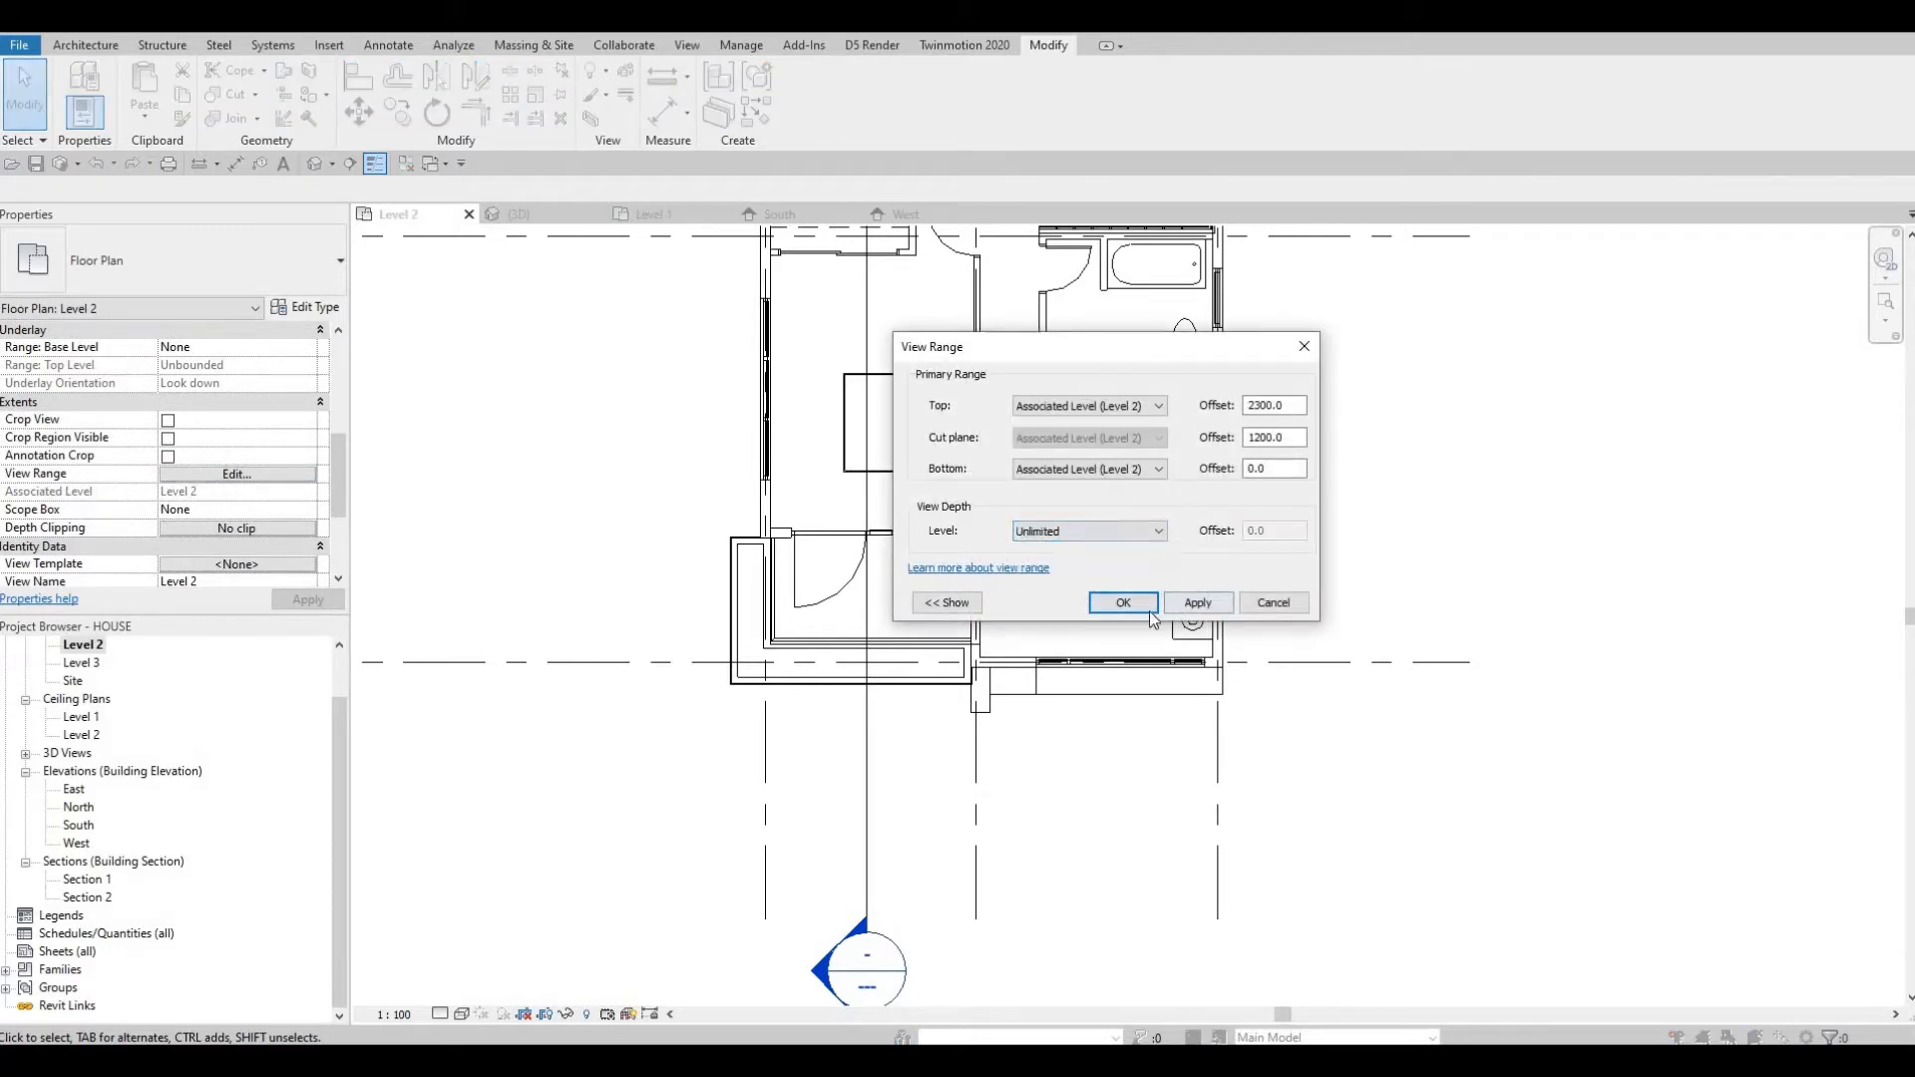
{"action": "left_click", "coordinate": [1197, 603]}
{"action": "left_click", "coordinate": [1126, 605]}
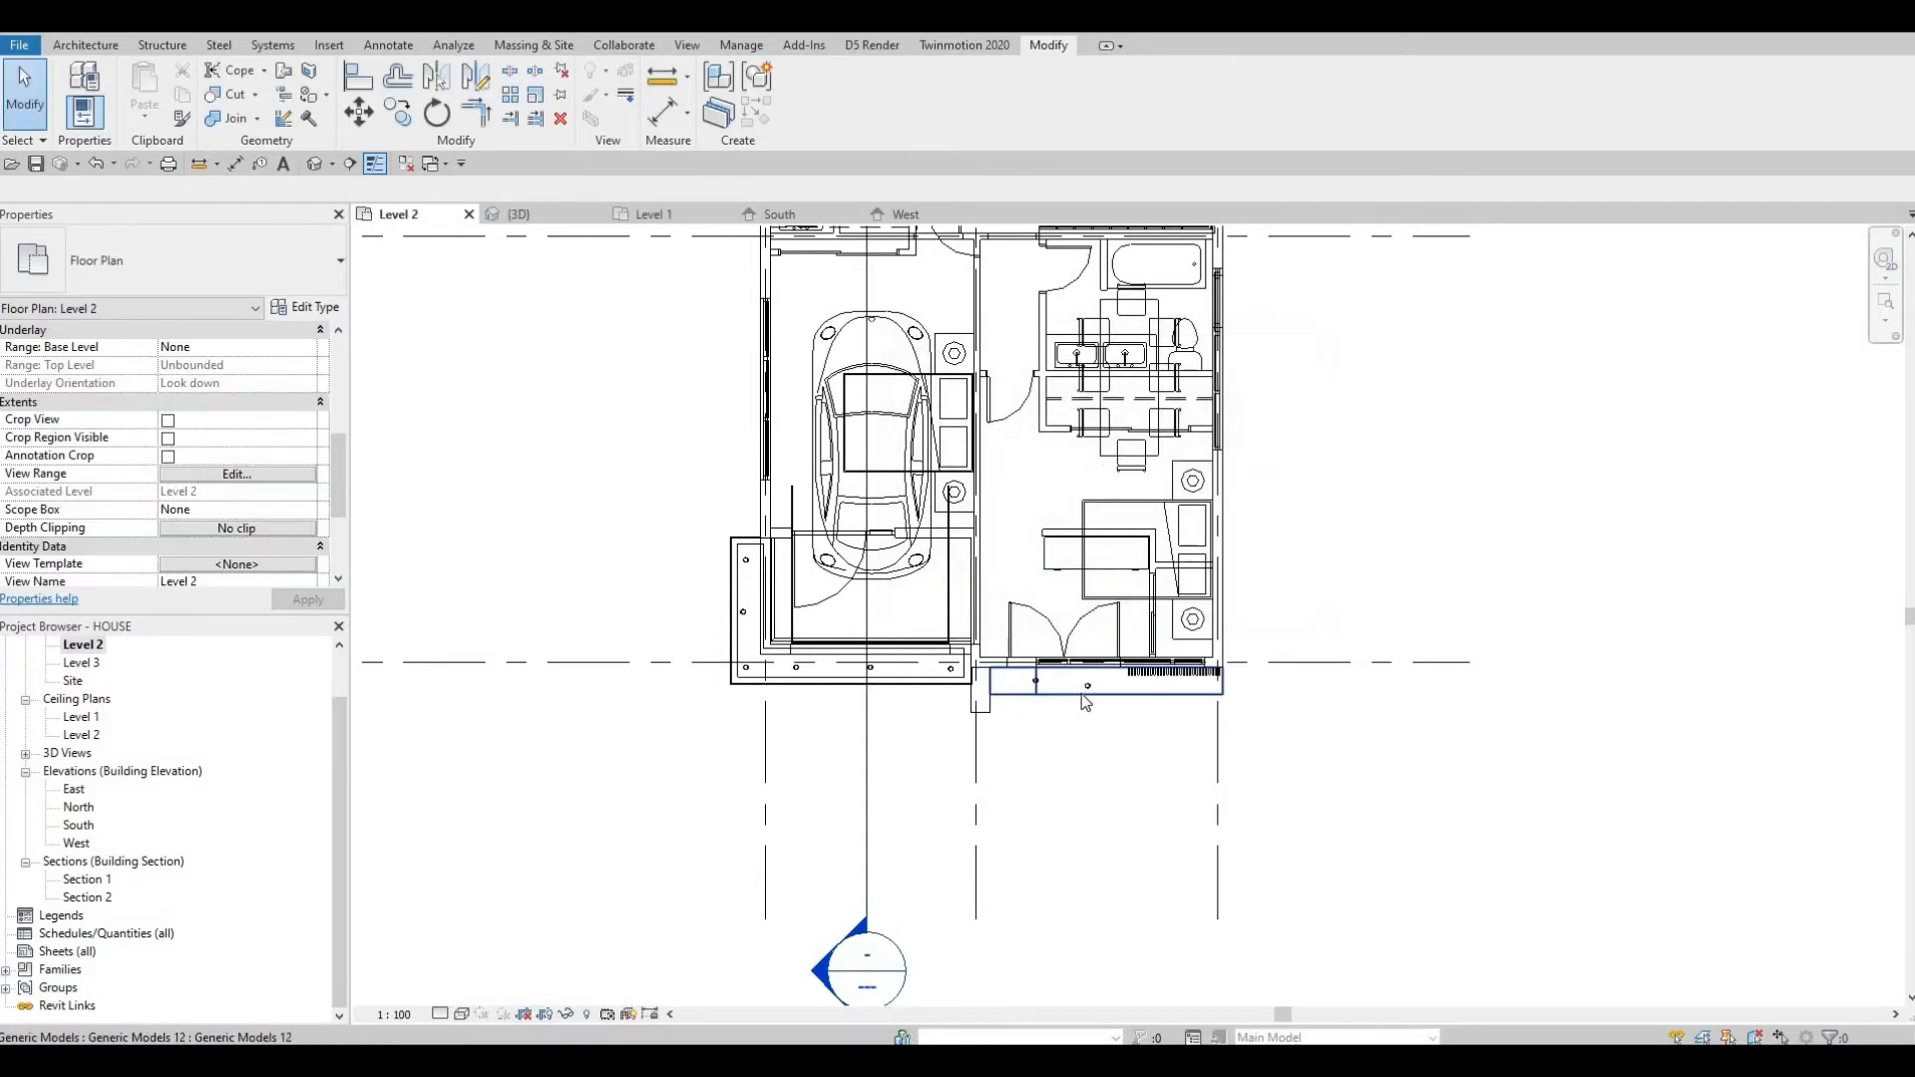
Align the right pot light under the entrance canopy with the left one's center line in the Level 2 plan.
{"action": "scroll", "coordinate": [1080, 712], "scroll_direction": "up", "scroll_amount": 3}
{"action": "scroll", "coordinate": [1080, 712], "scroll_direction": "up", "scroll_amount": 2}
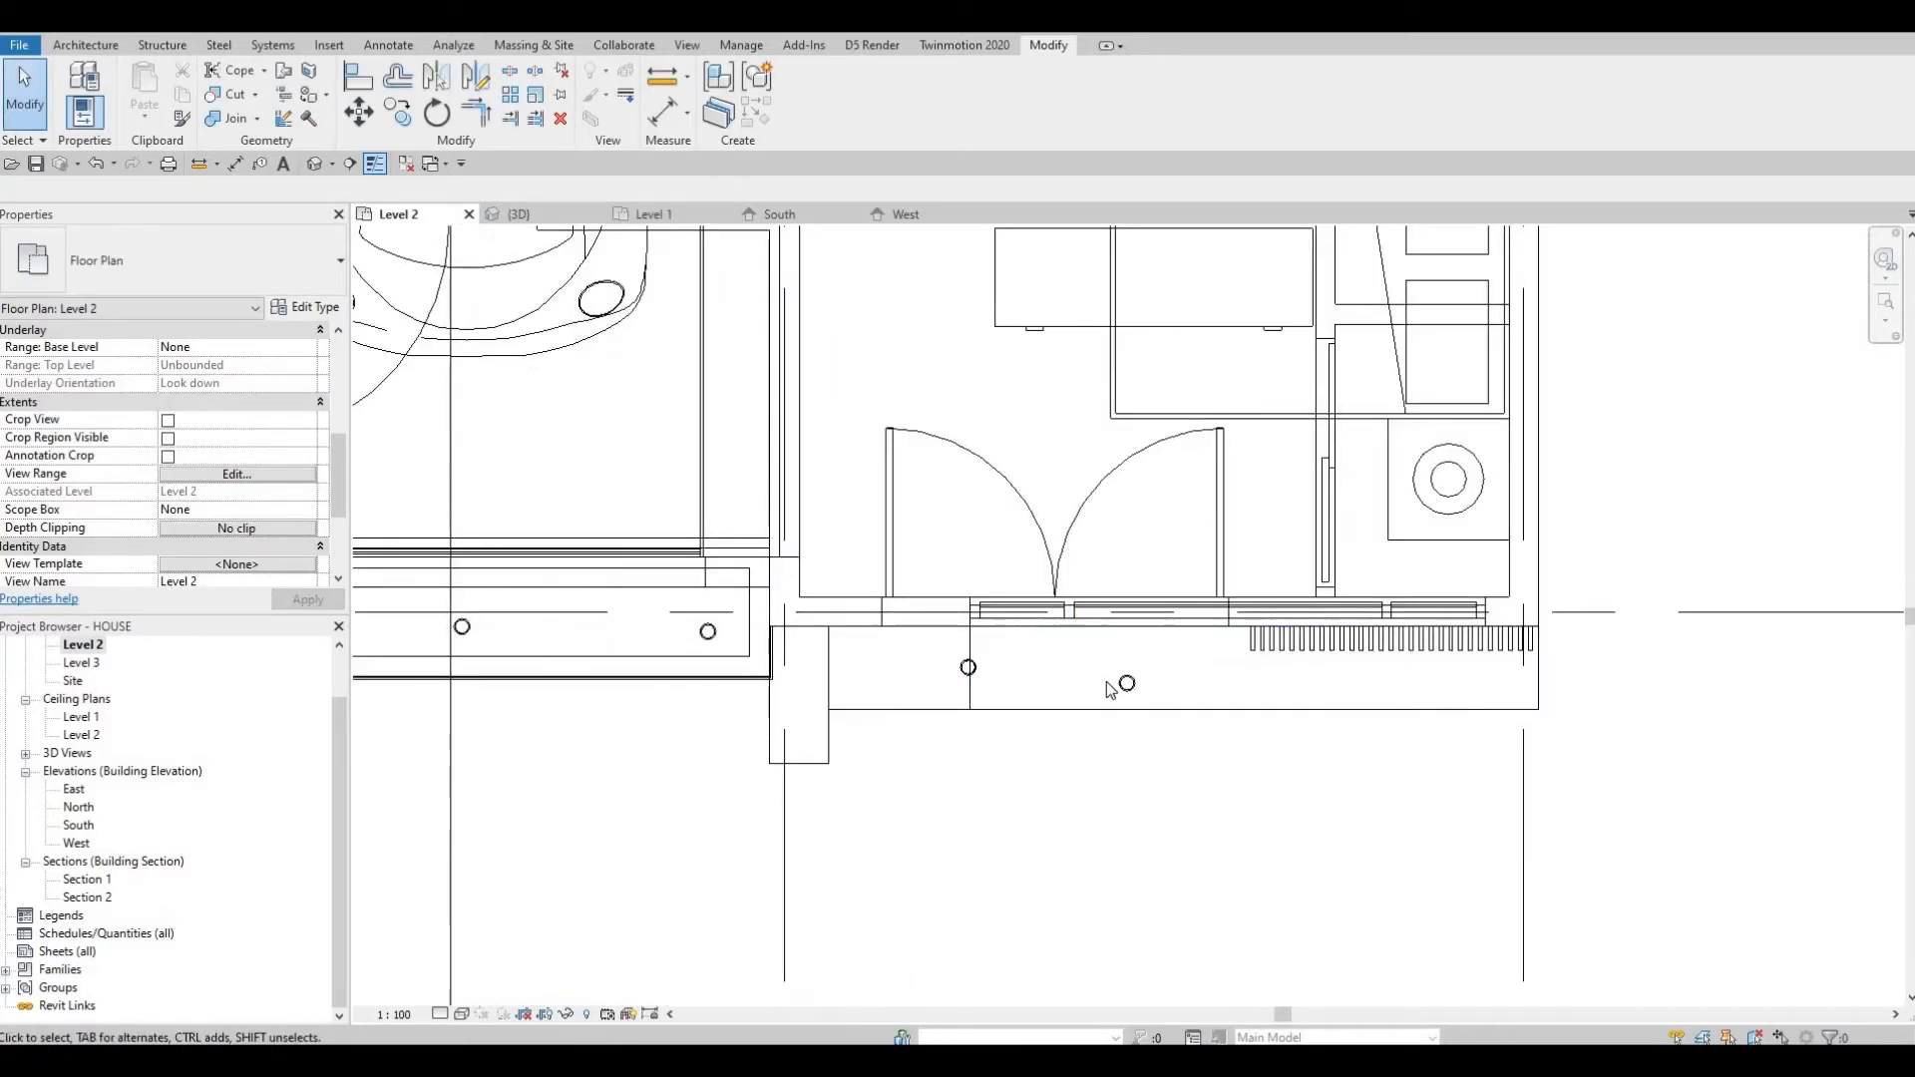
{"action": "key", "text": "a"}
{"action": "key", "text": "l"}
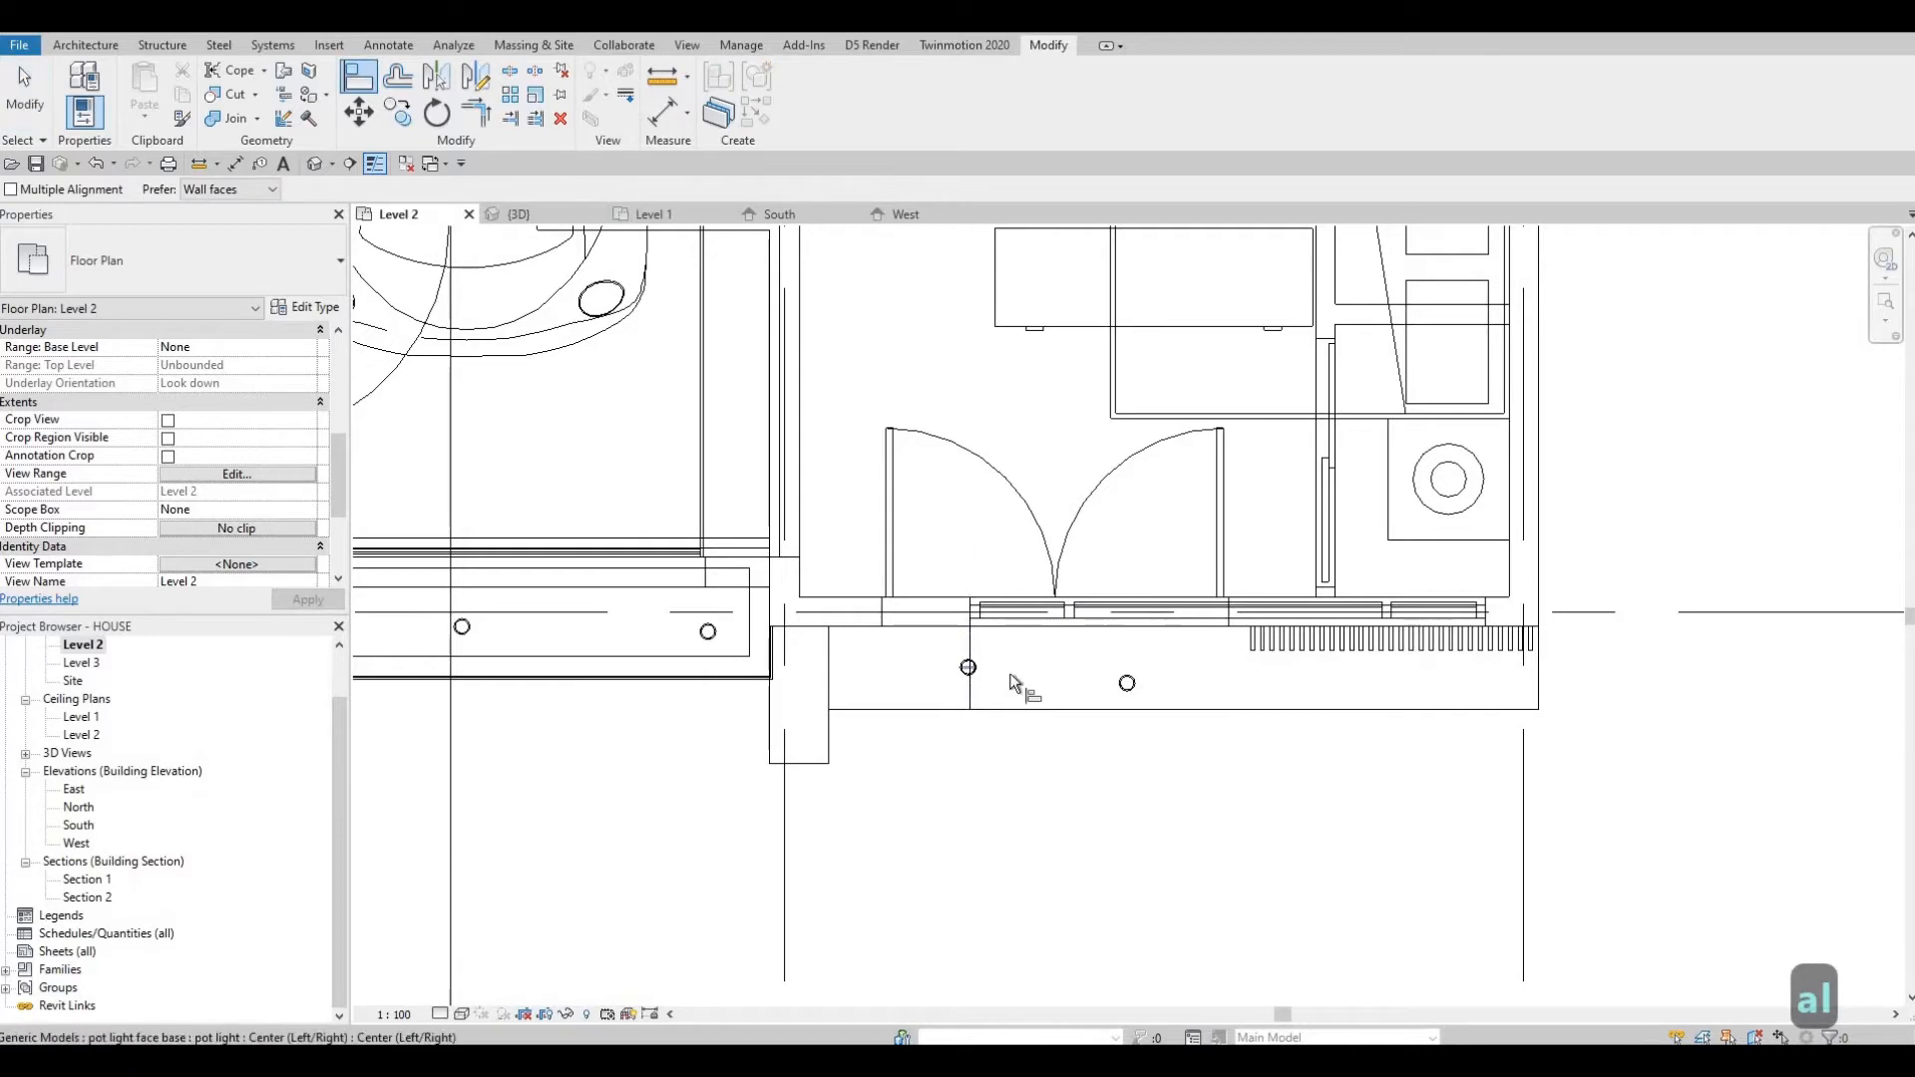
{"action": "left_click", "coordinate": [1139, 686]}
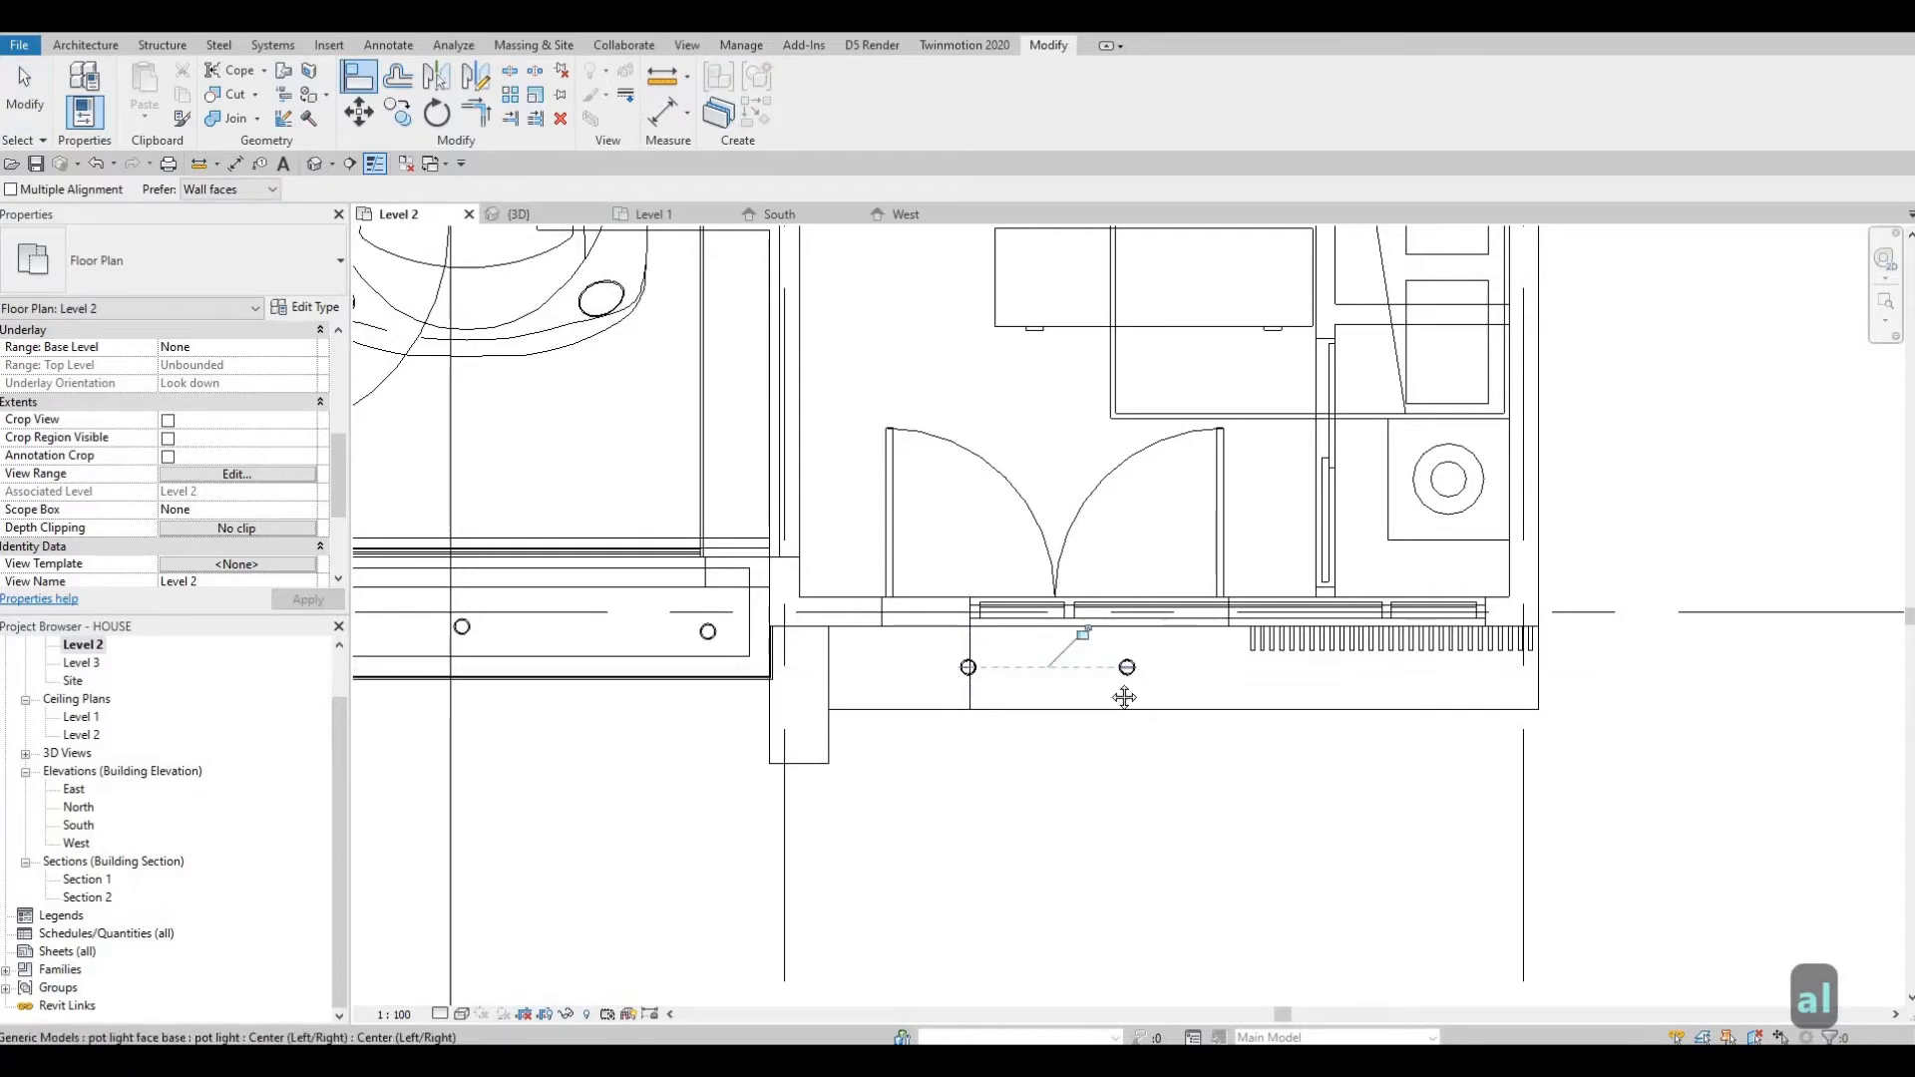
{"action": "middle_click_drag", "start_coordinate": [1016, 694], "coordinate": [1043, 685]}
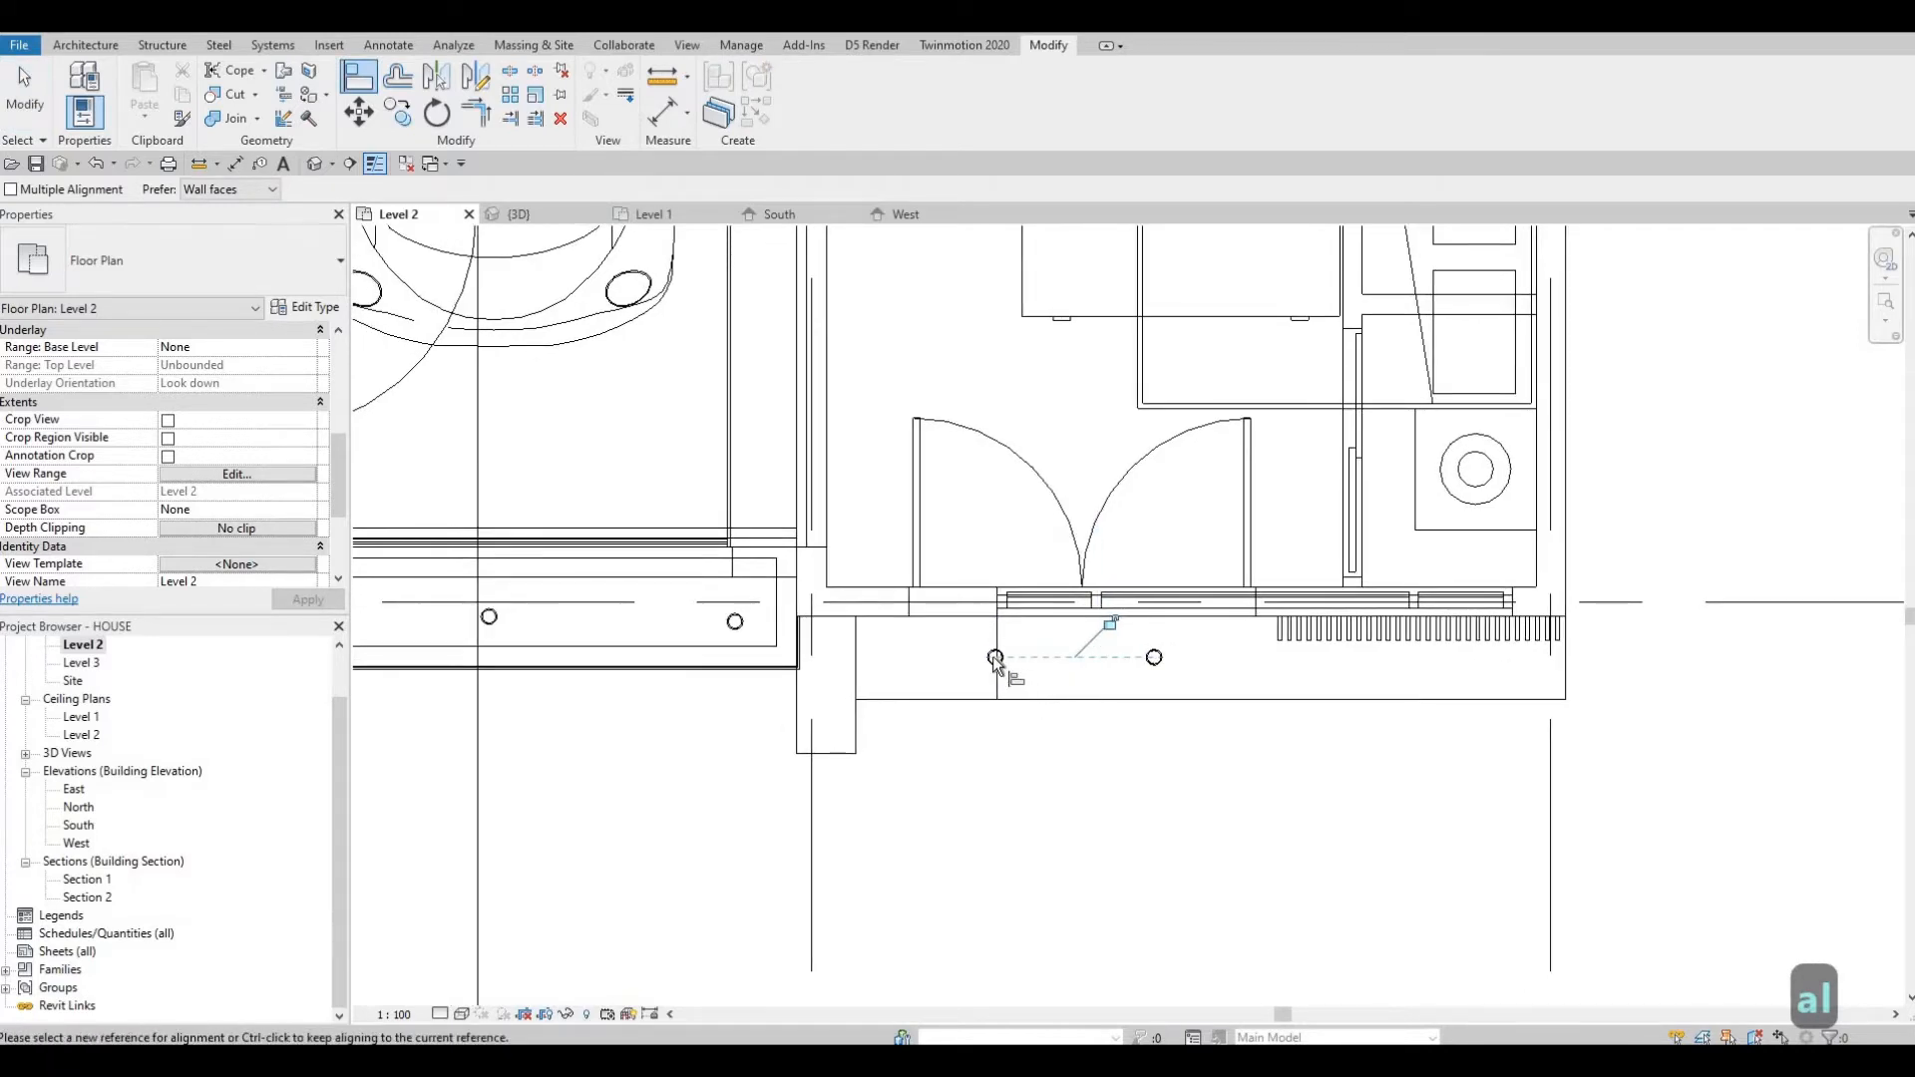
{"action": "key", "text": "Escape"}
{"action": "key", "text": "Escape"}
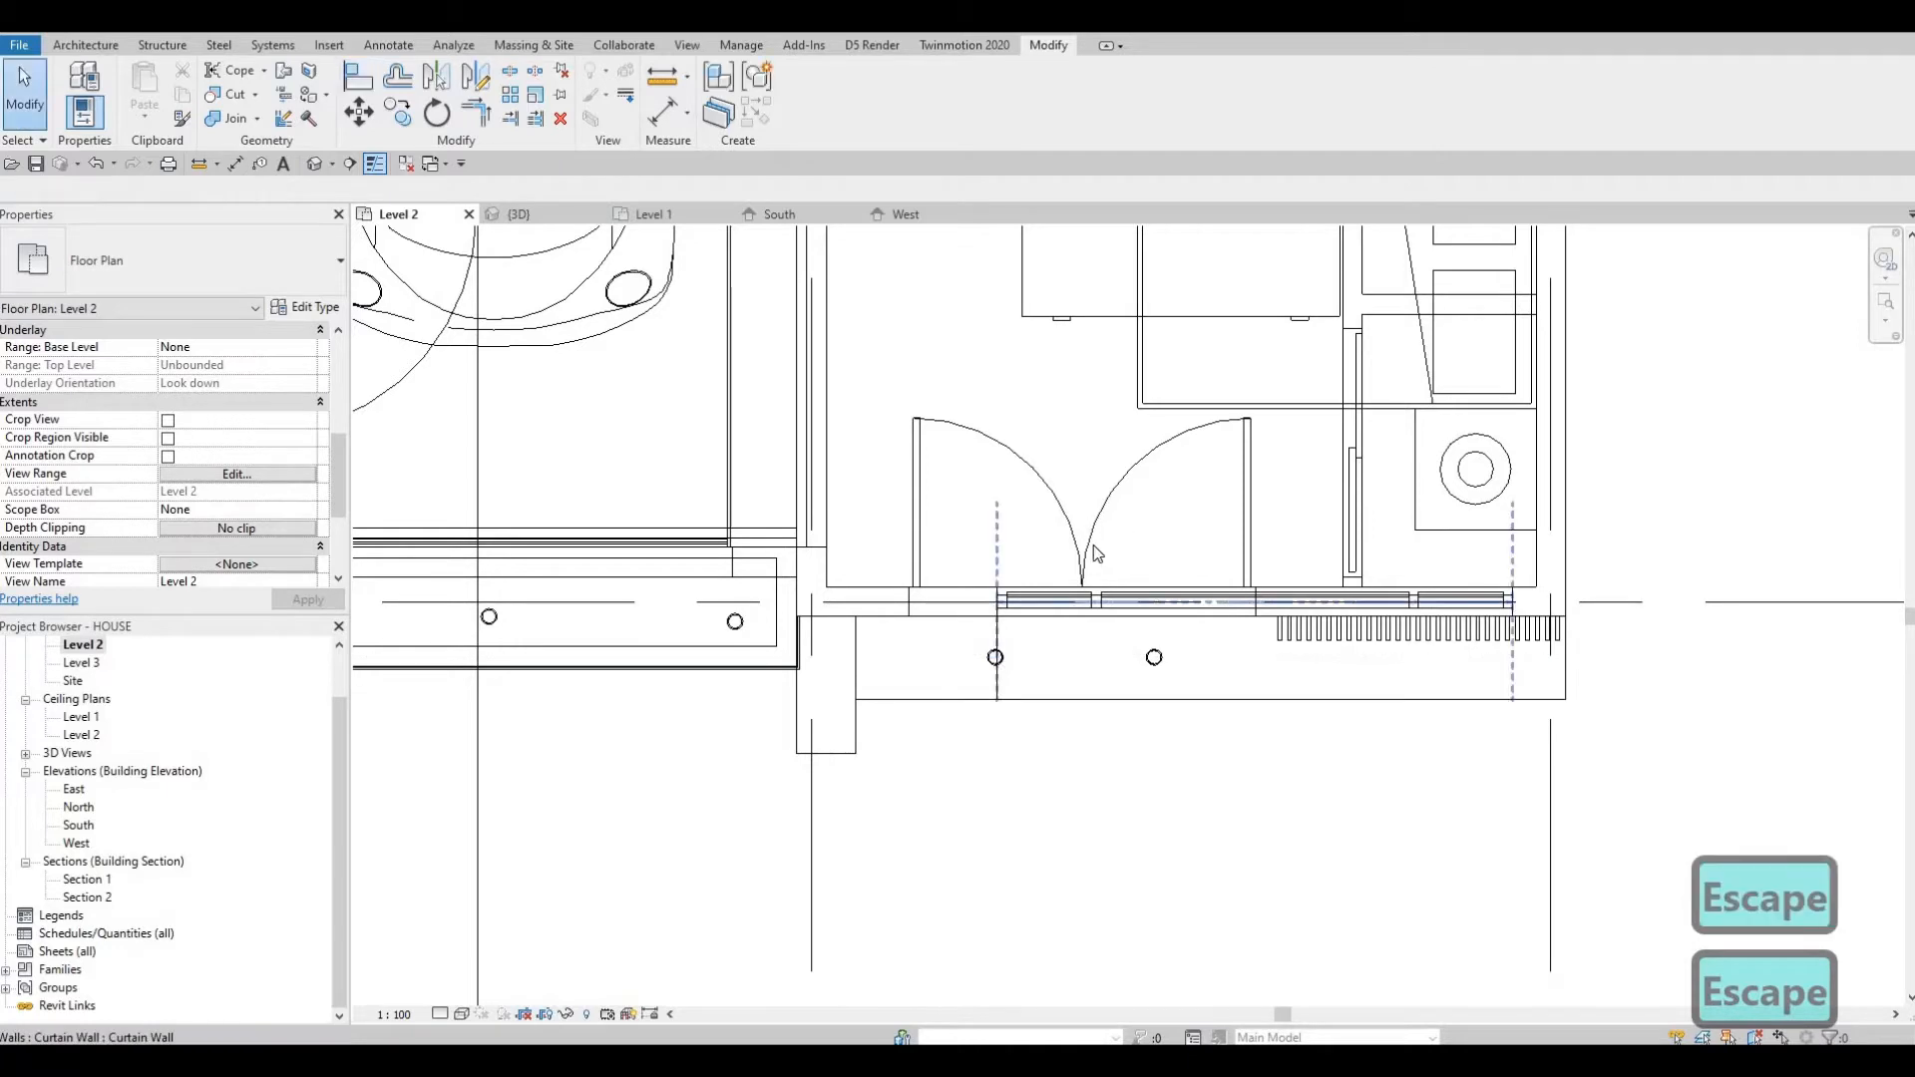
Nudge the right pot light under the entrance canopy slightly to the right.
{"action": "left_click", "coordinate": [1155, 657]}
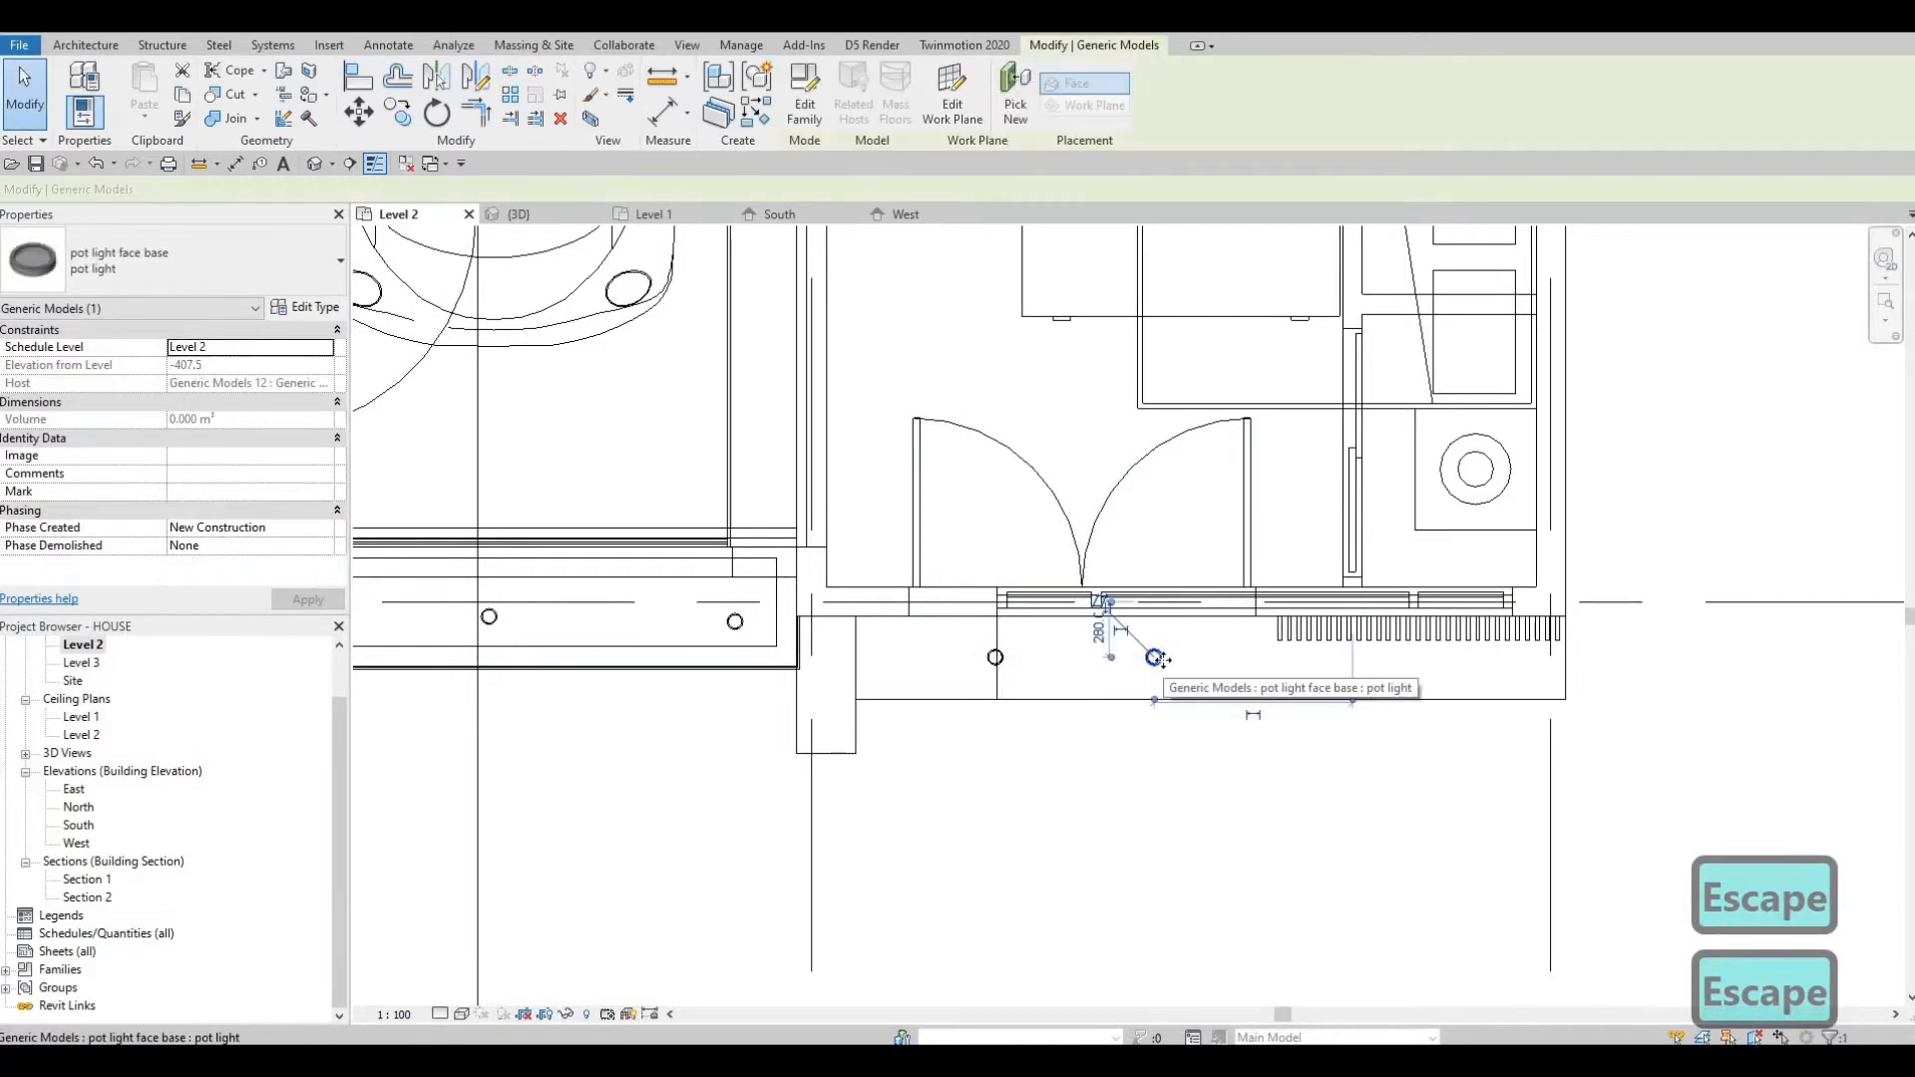
{"action": "key", "text": "Right"}
{"action": "key", "text": "Right"}
{"action": "key", "text": "Right"}
{"action": "key", "text": "Right"}
{"action": "key", "text": "Right"}
{"action": "key", "text": "Escape"}
{"action": "key", "text": "Escape"}
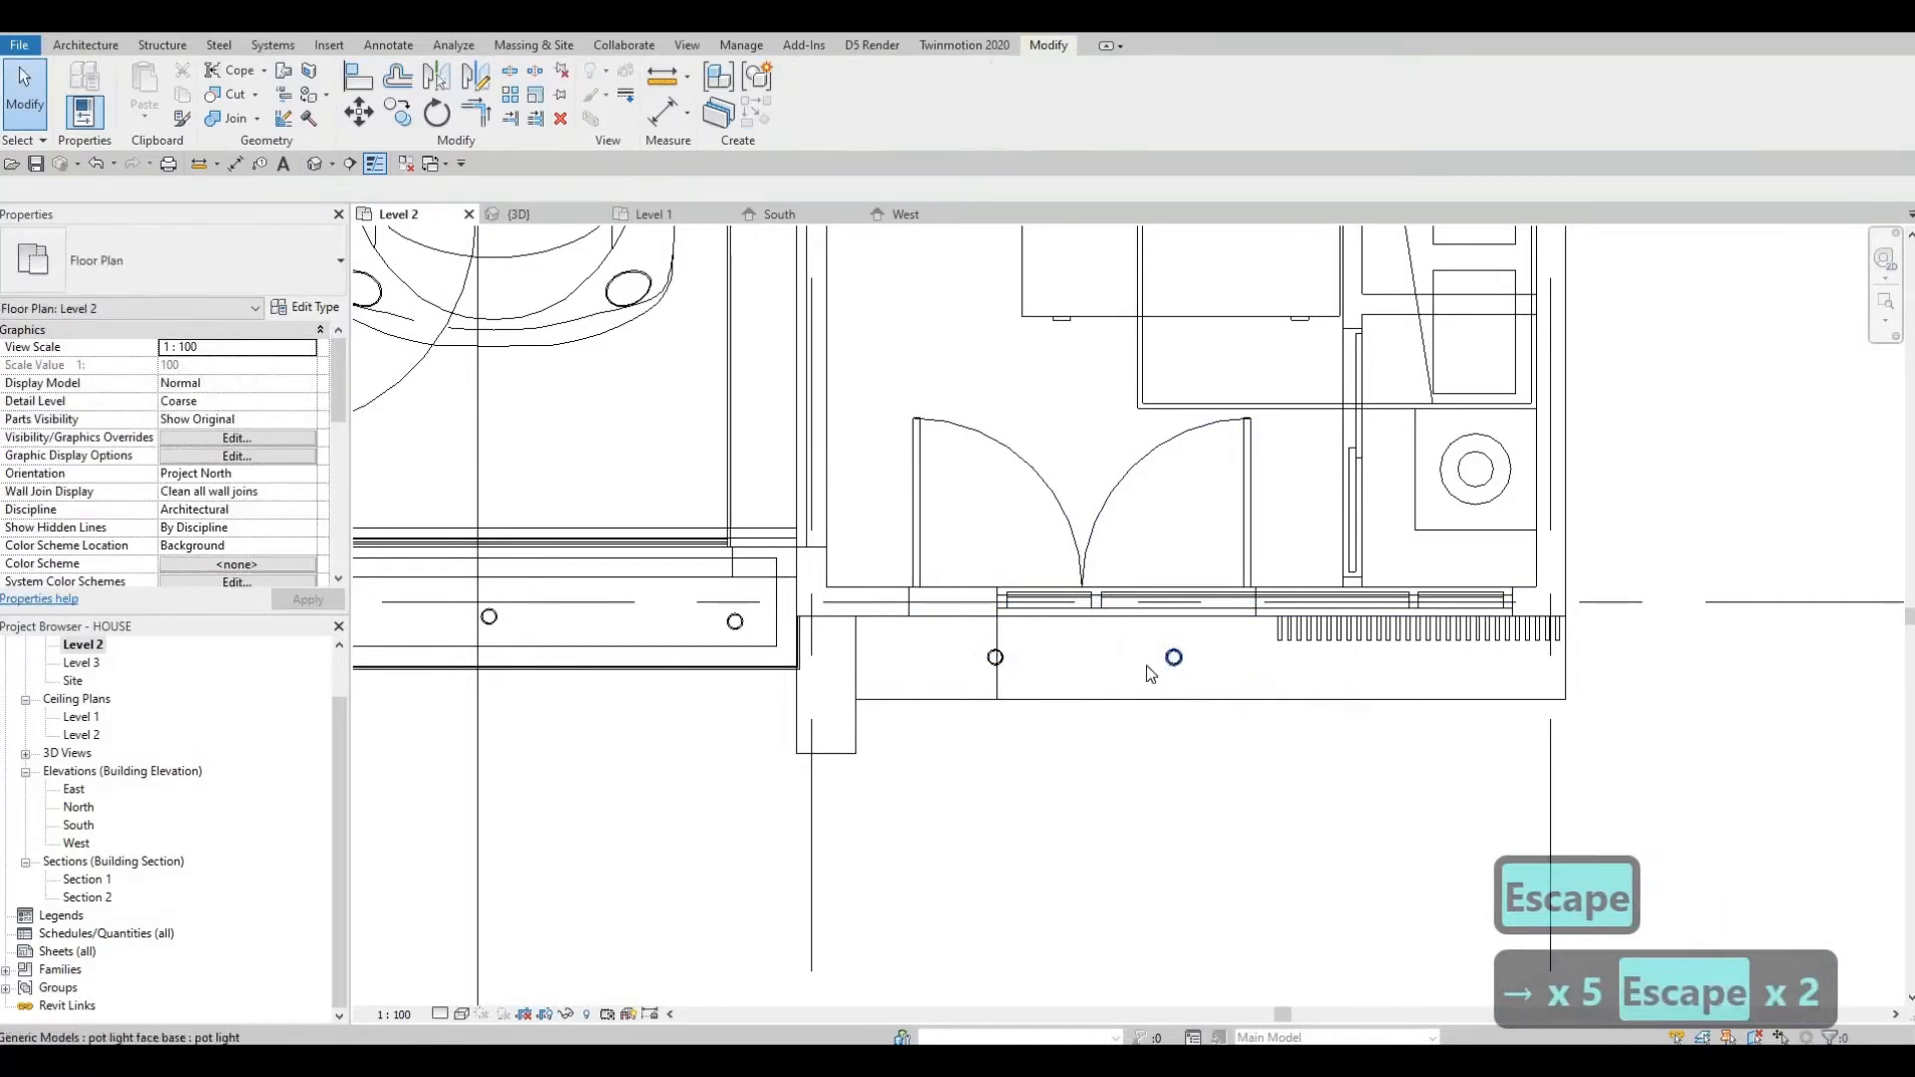
Copy that pot light about 740 mm to the right under the entrance canopy.
{"action": "left_click", "coordinate": [1157, 661]}
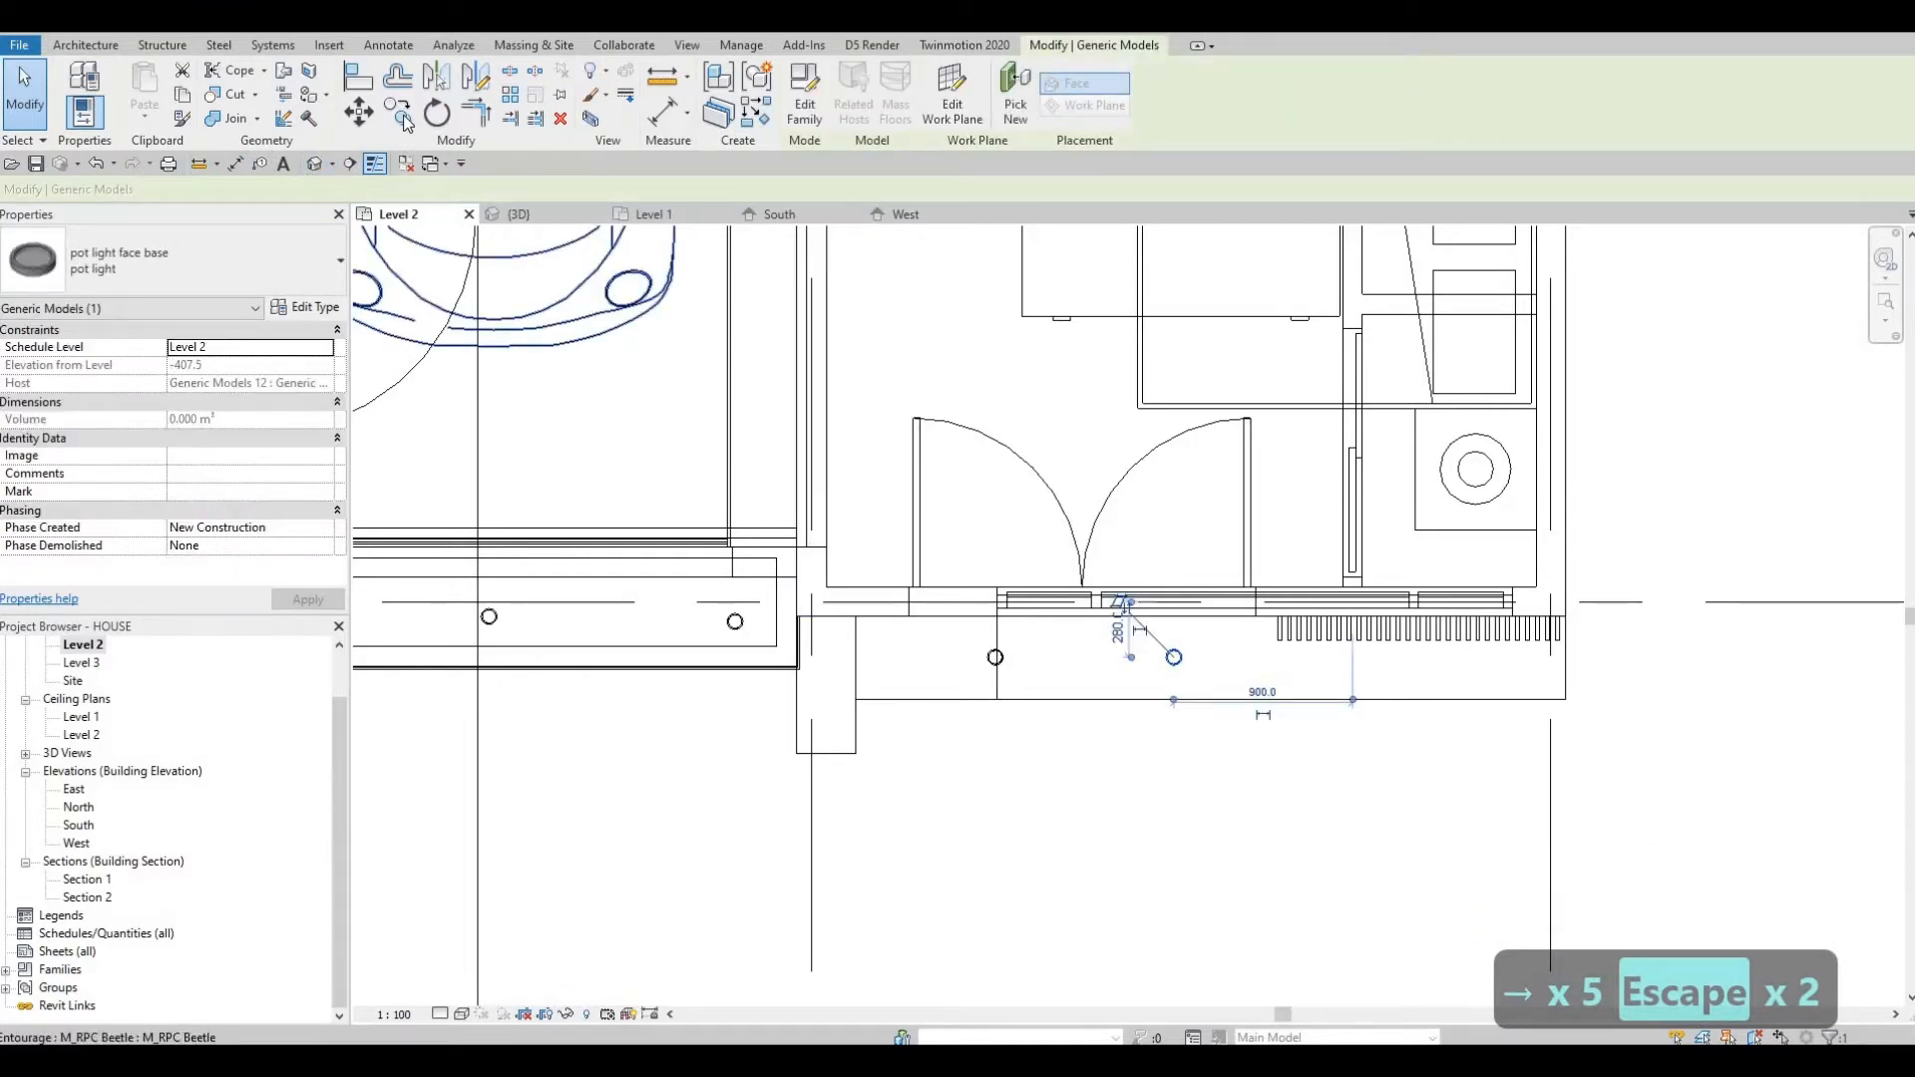
{"action": "key", "text": "c"}
{"action": "key", "text": "o"}
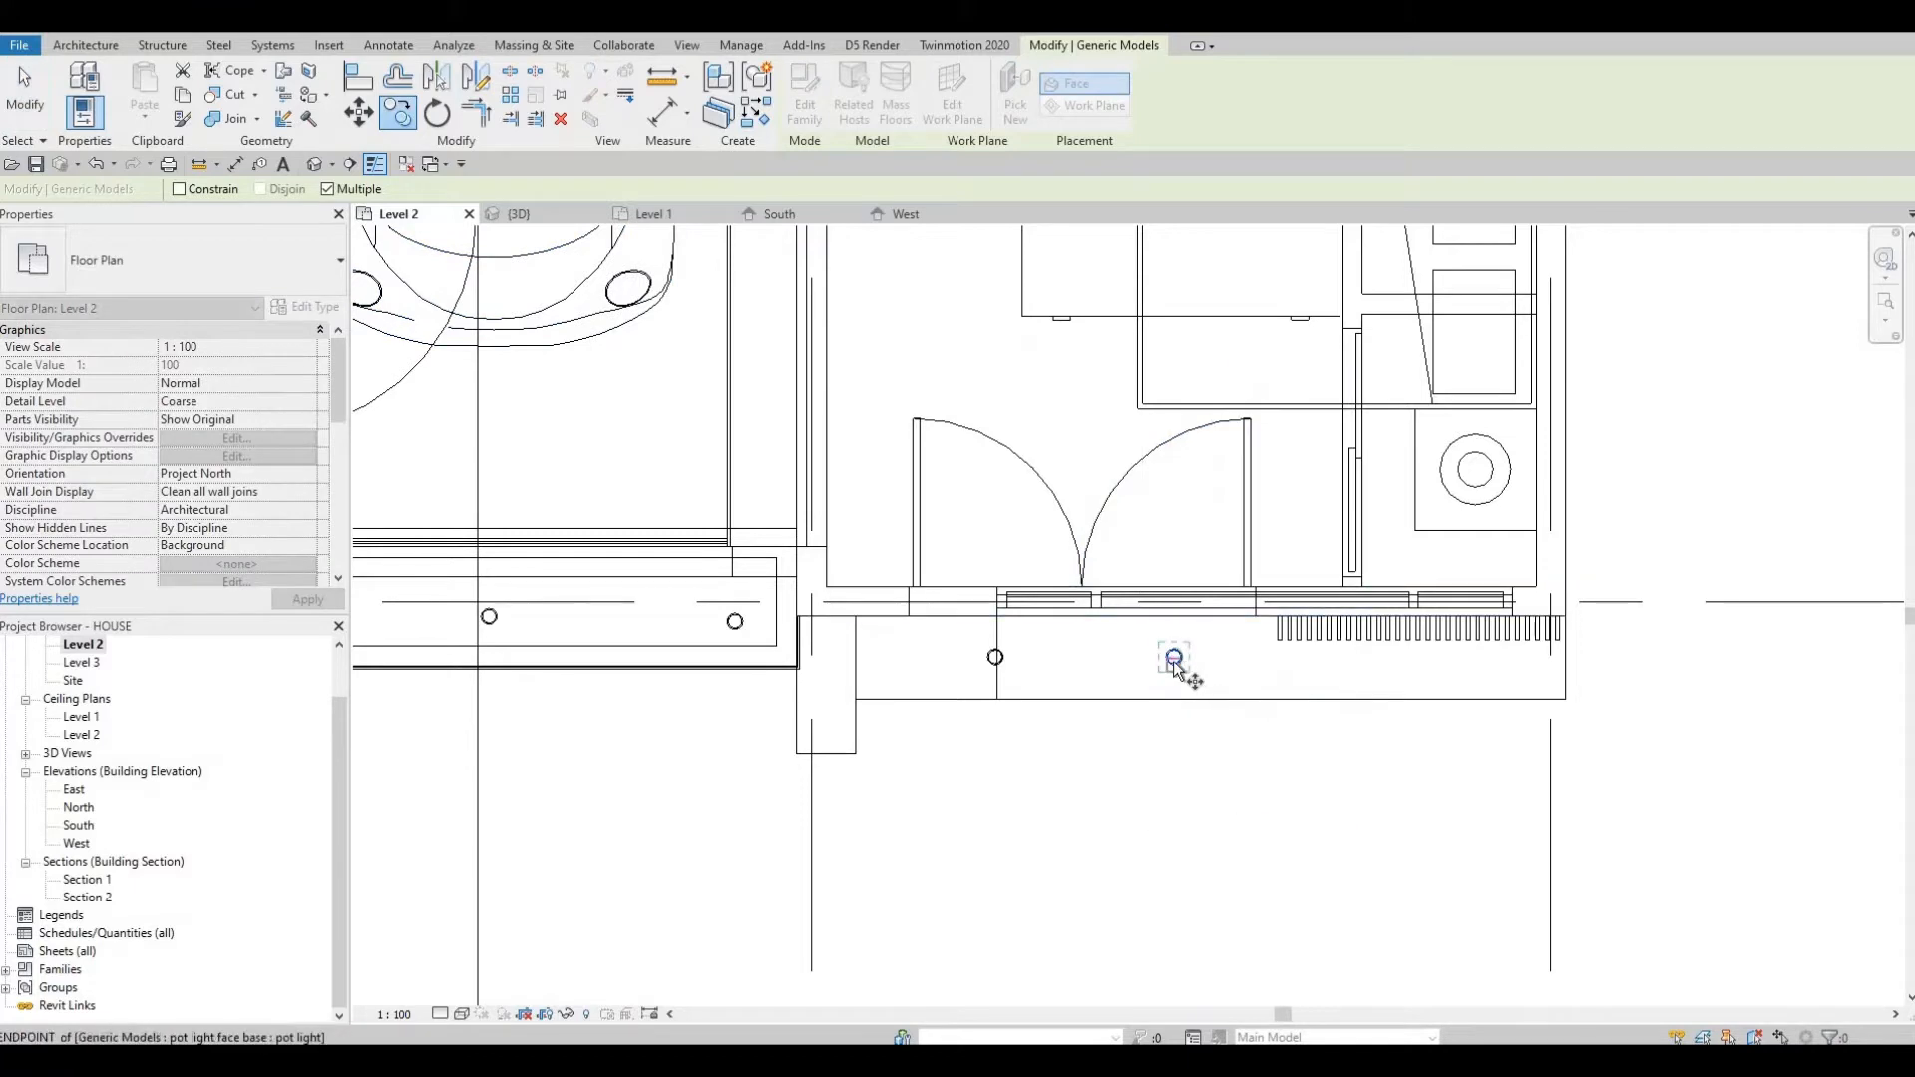
{"action": "left_click", "coordinate": [1175, 661]}
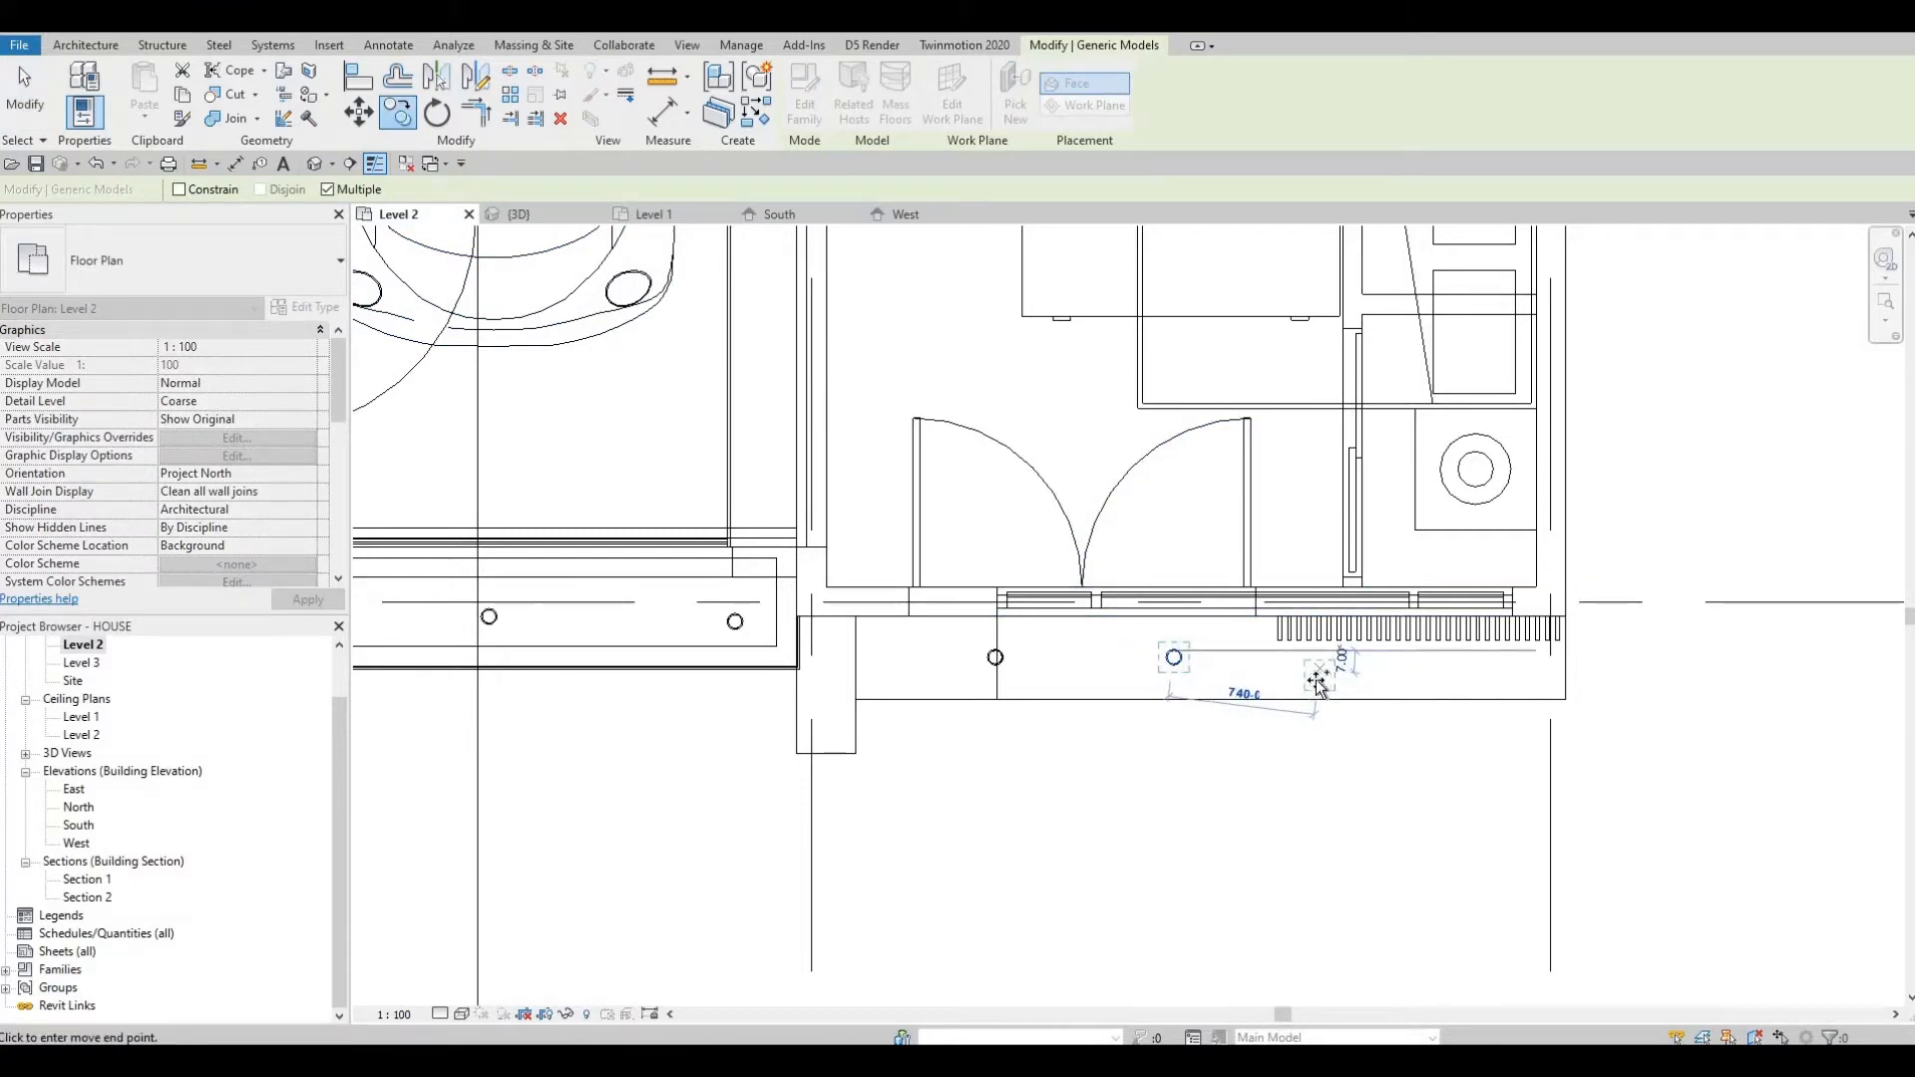
{"action": "left_click", "coordinate": [1320, 675]}
{"action": "key", "text": "Escape"}
{"action": "key", "text": "Escape"}
{"action": "key", "text": "Escape"}
Copy the new pot light another roughly 975 mm toward the canopy's right end.
{"action": "left_click", "coordinate": [1320, 676]}
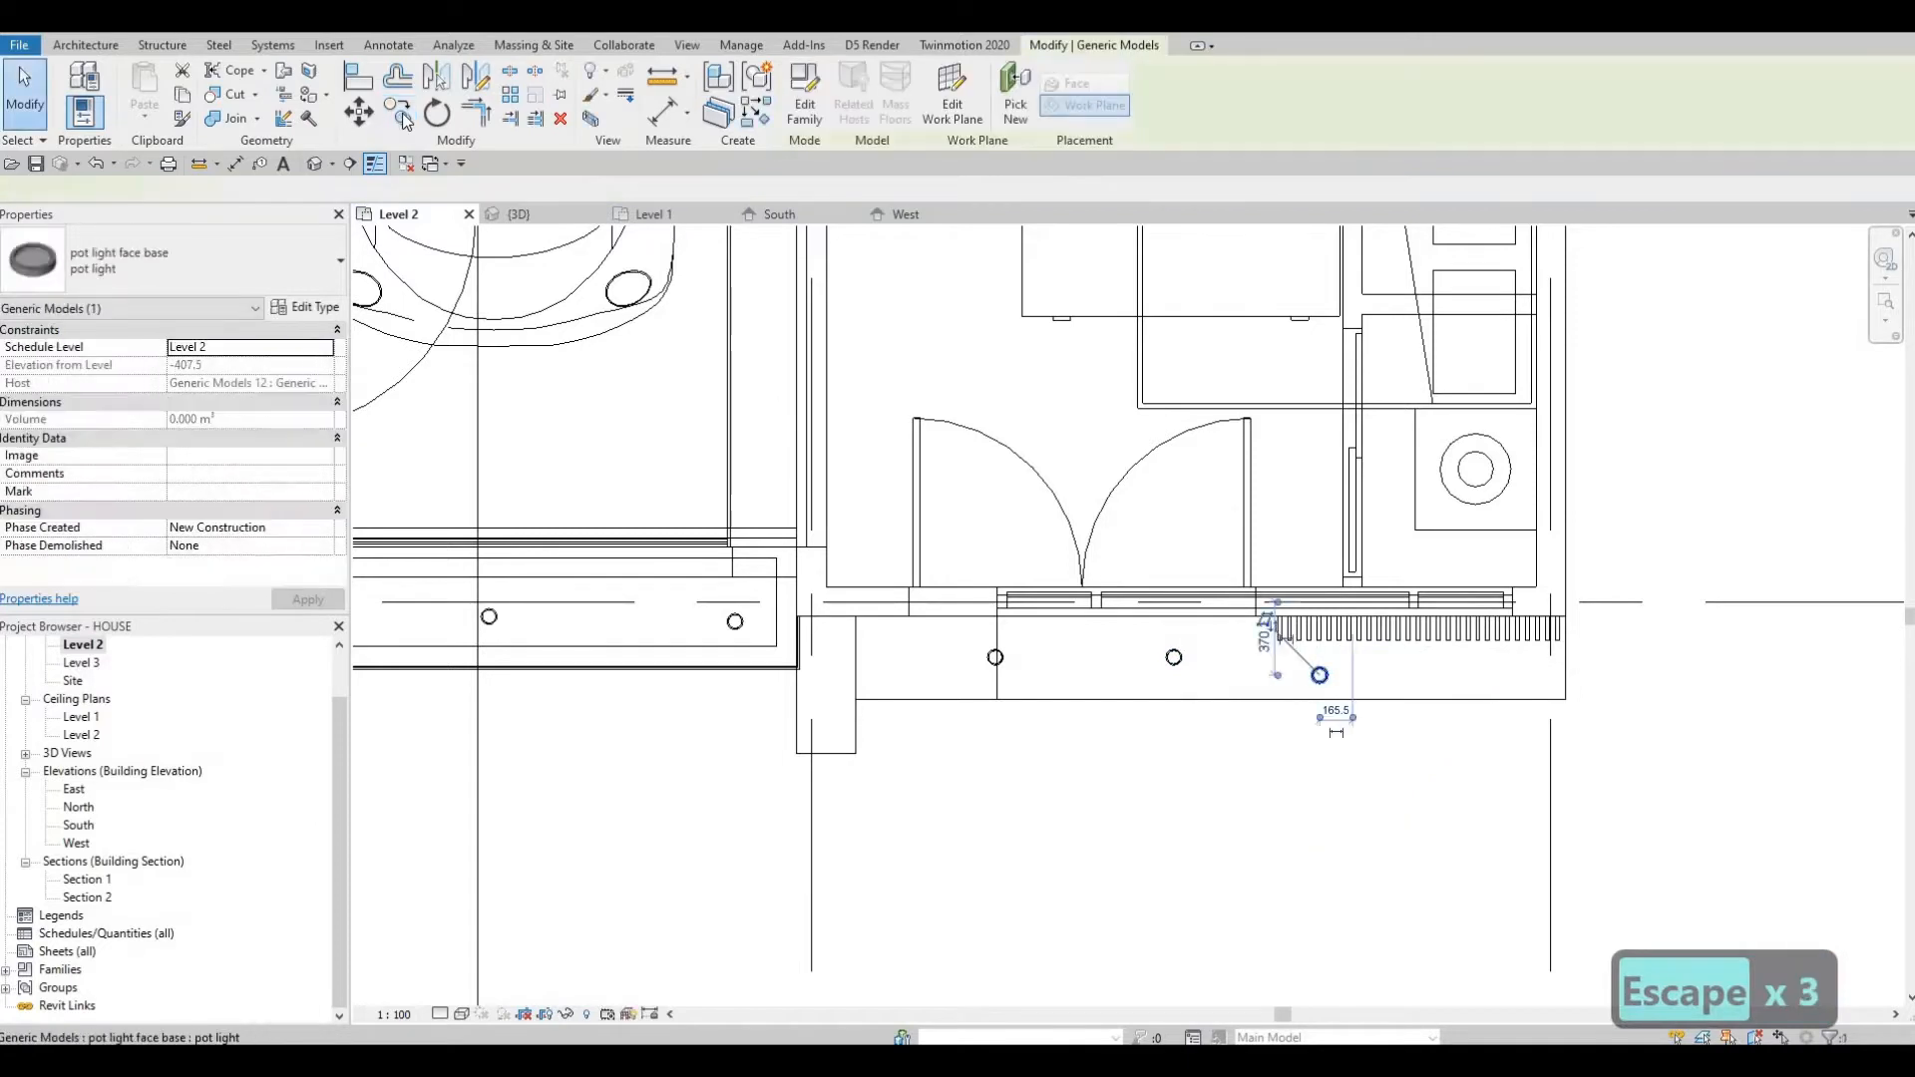
{"action": "left_click", "coordinate": [1320, 673]}
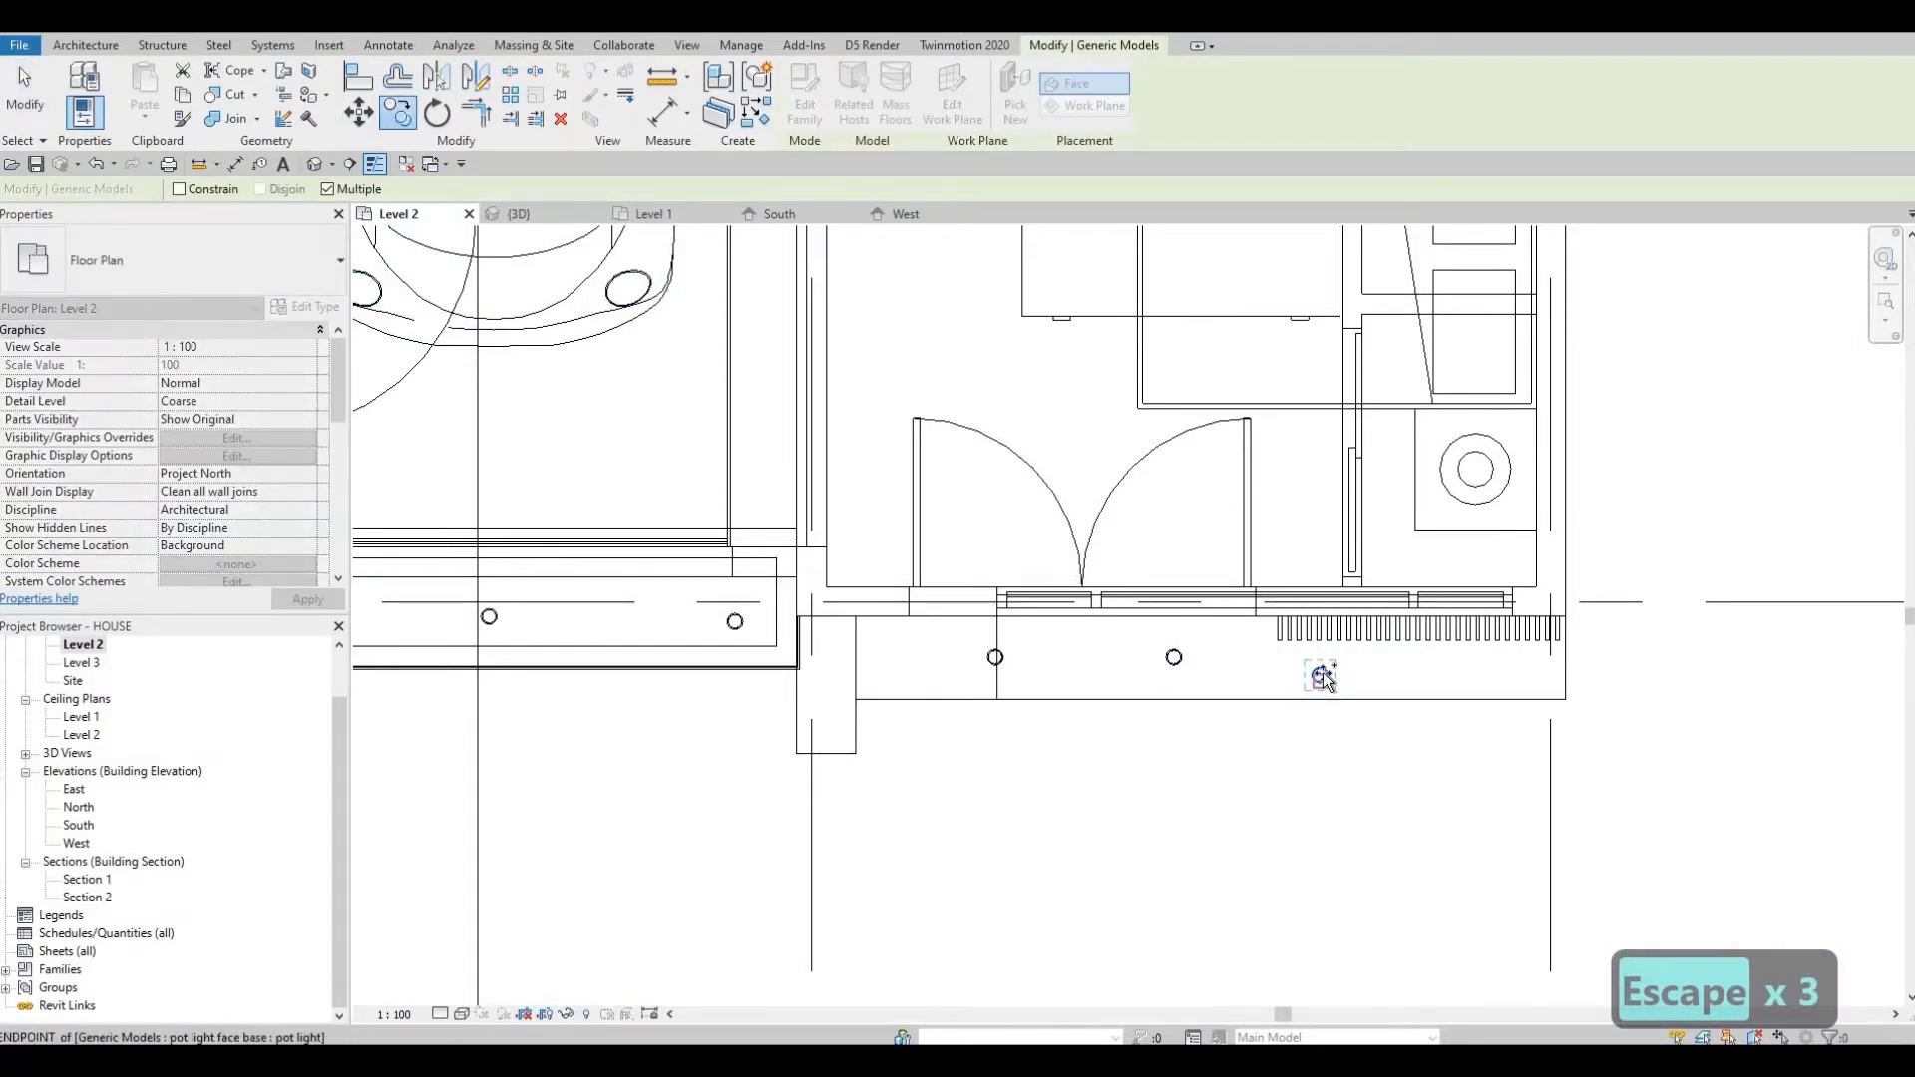
{"action": "left_click", "coordinate": [1517, 675]}
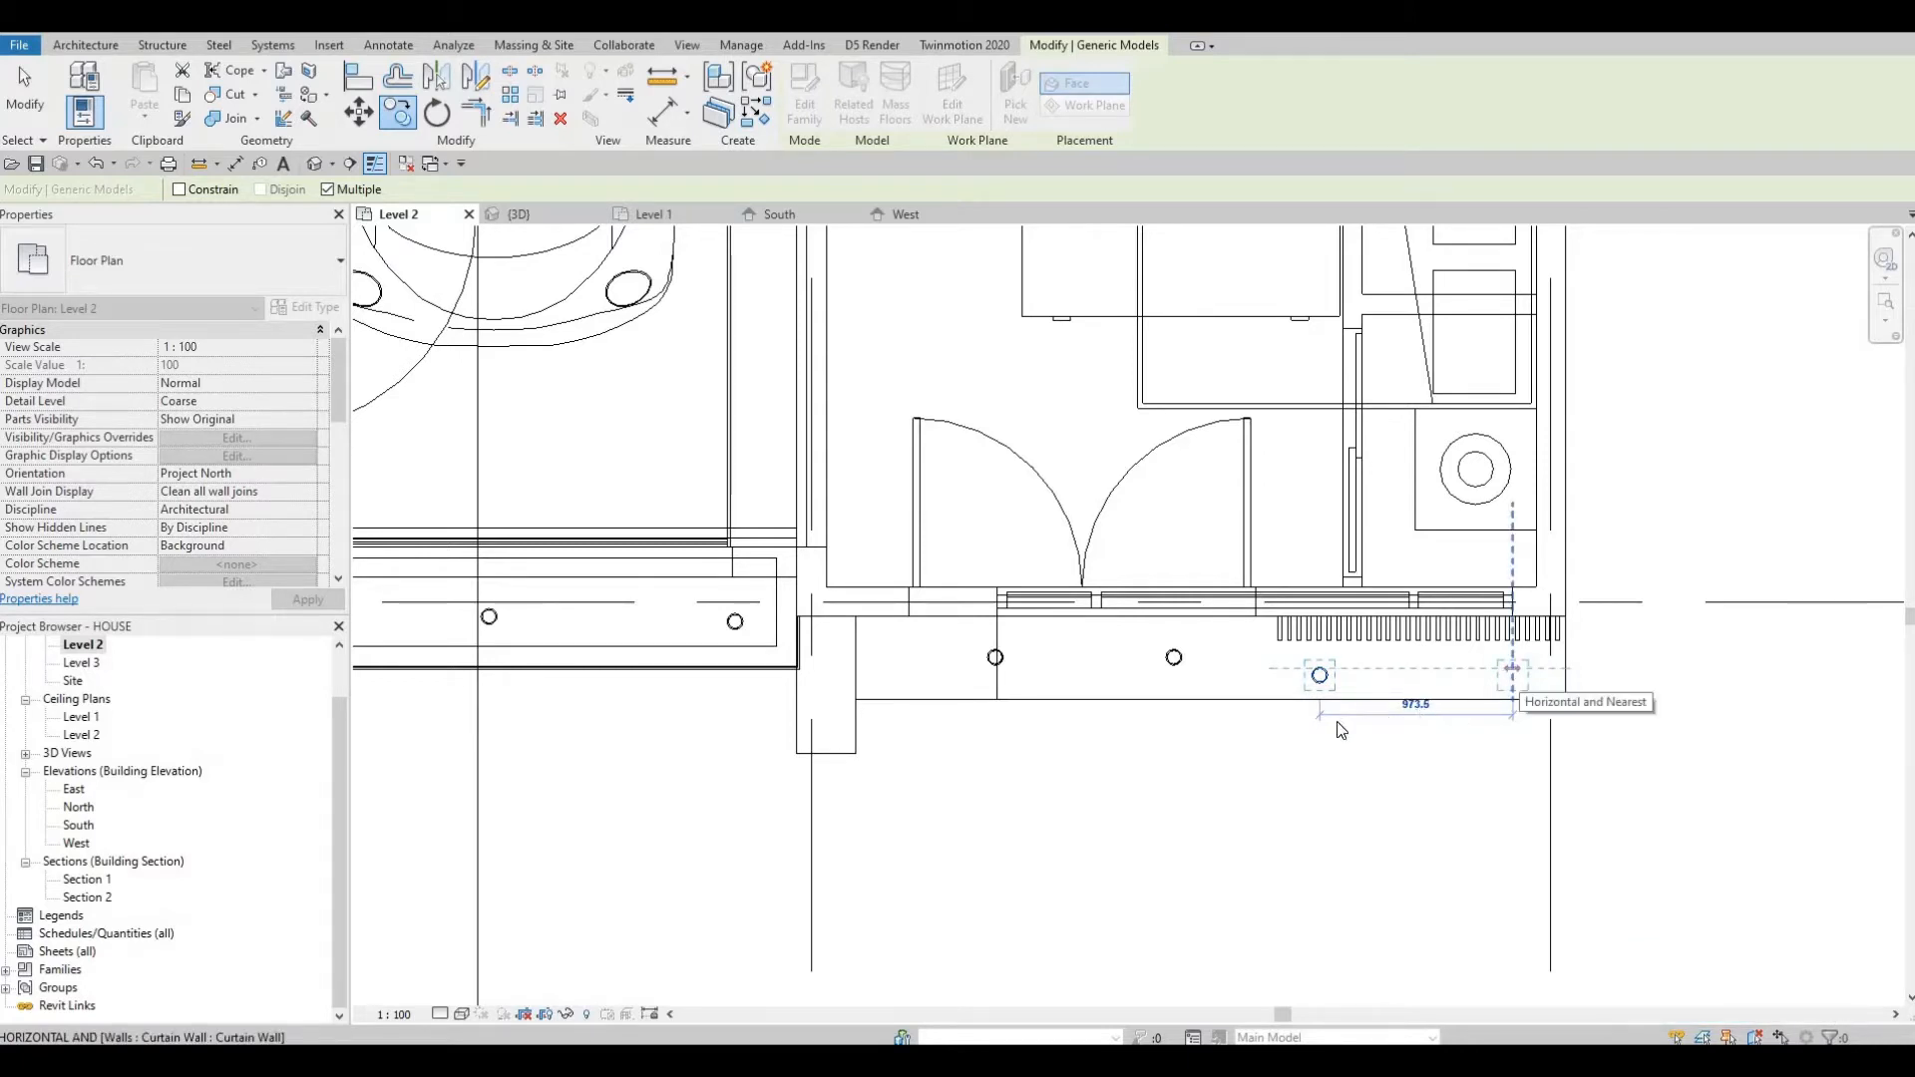
{"action": "key", "text": "Escape"}
{"action": "key", "text": "Escape"}
{"action": "middle_click_drag", "start_coordinate": [1014, 804], "coordinate": [1116, 739]}
{"action": "middle_click_drag", "start_coordinate": [488, 579], "coordinate": [981, 705]}
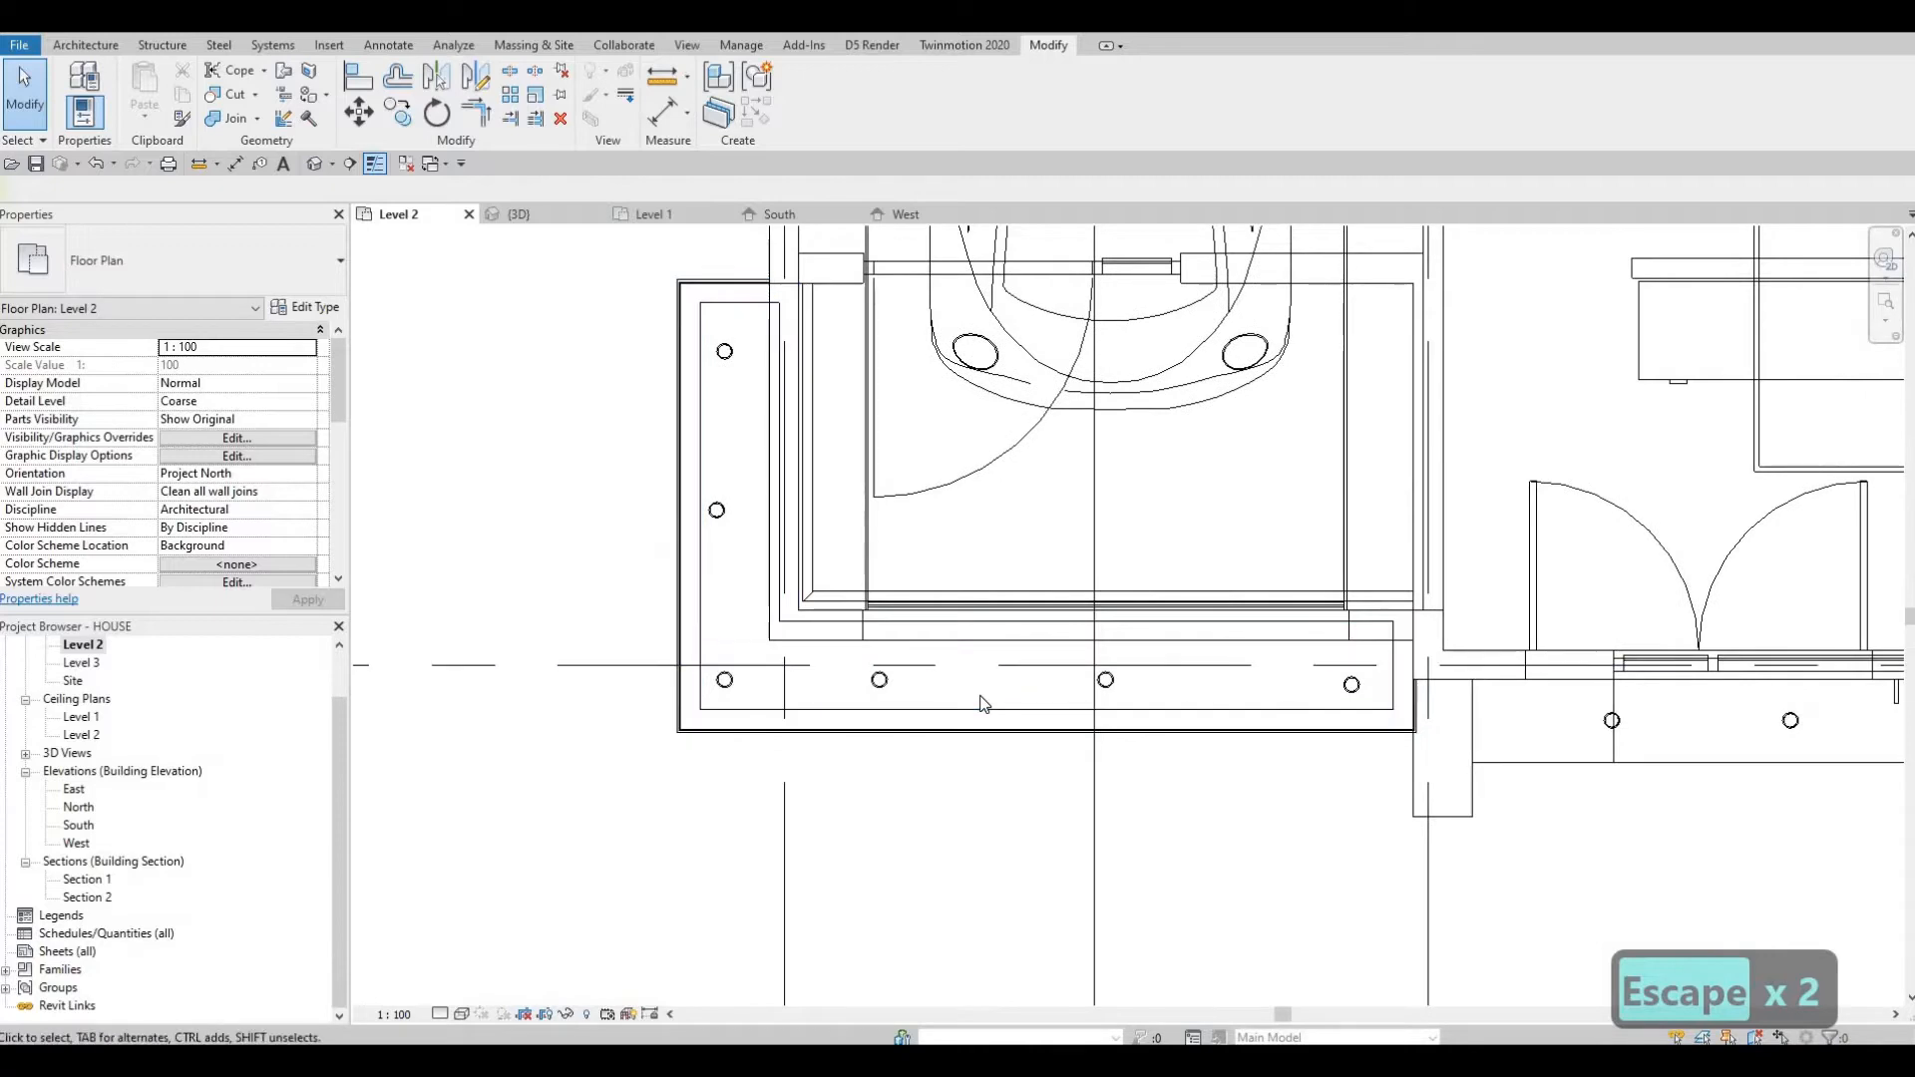
{"action": "key", "text": "a"}
{"action": "key", "text": "l"}
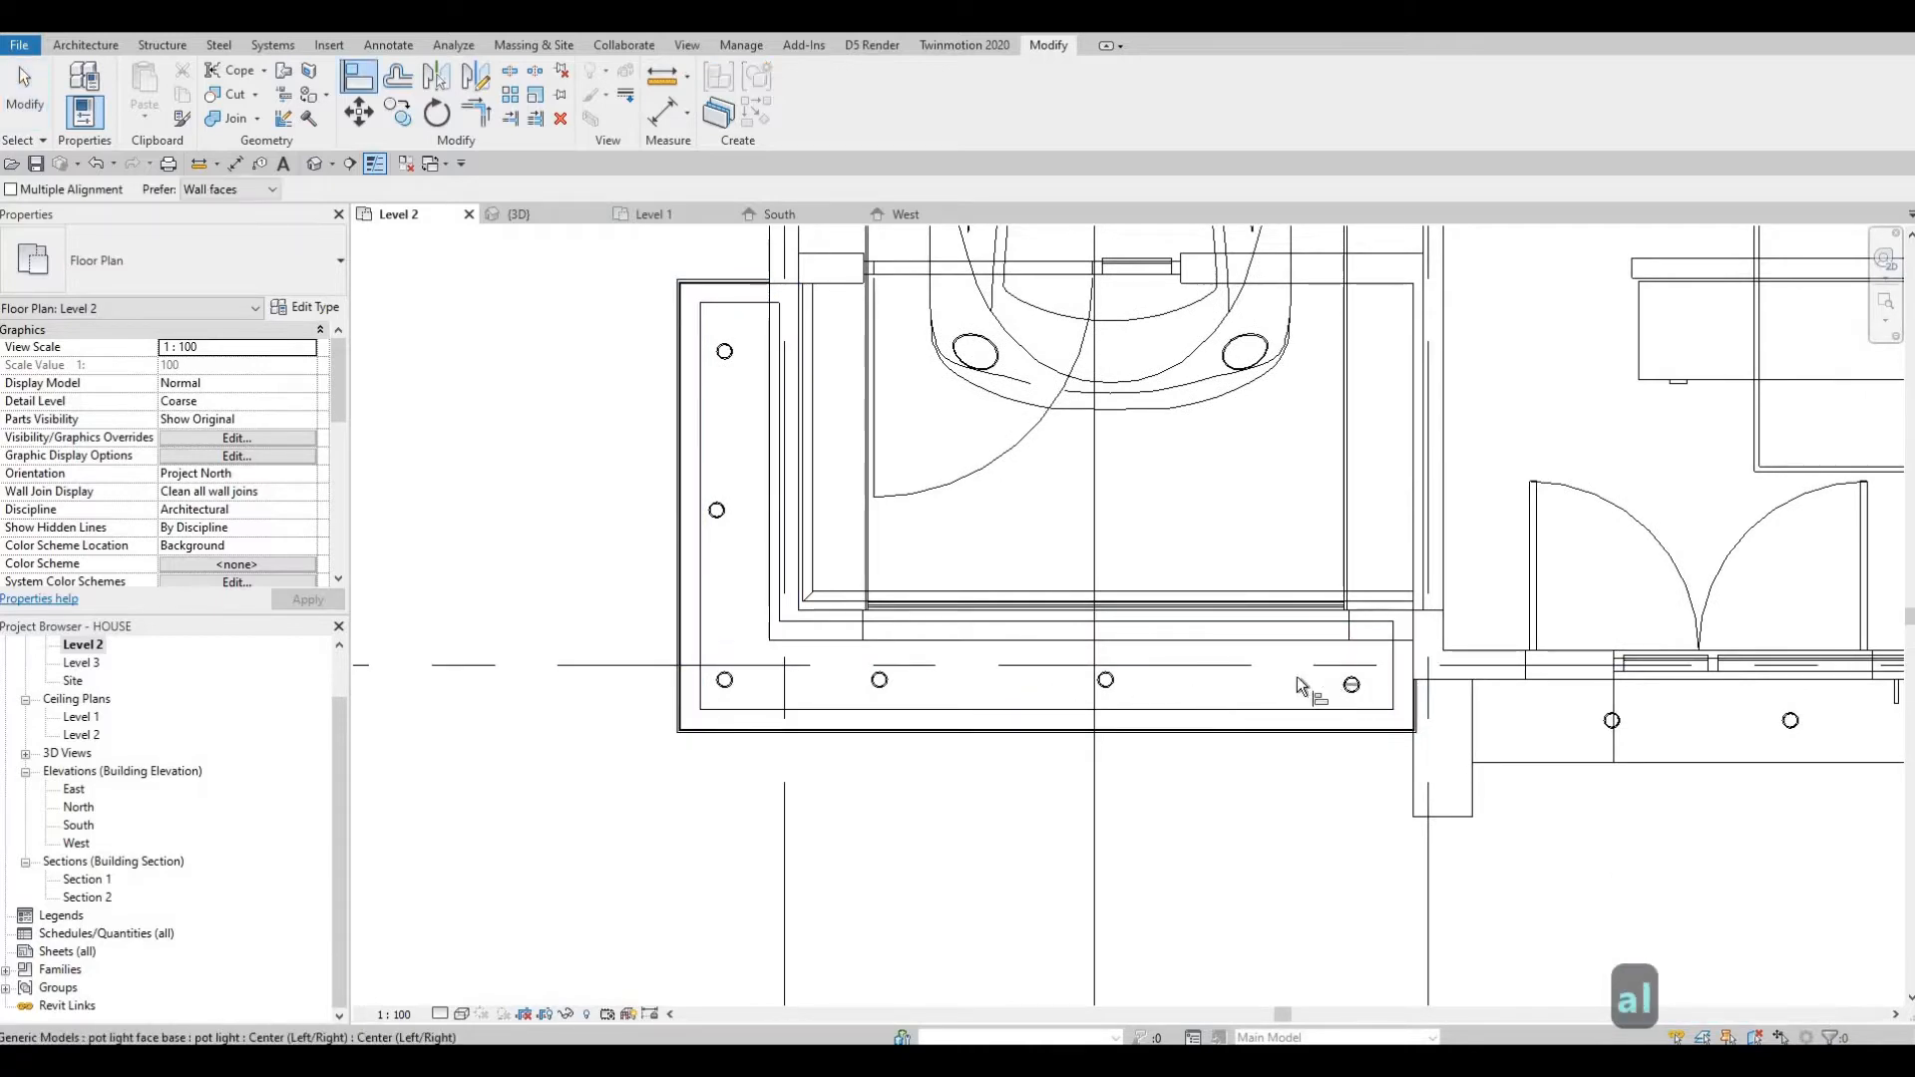
{"action": "left_click", "coordinate": [1296, 679]}
{"action": "key", "text": "Escape"}
{"action": "key", "text": "Escape"}
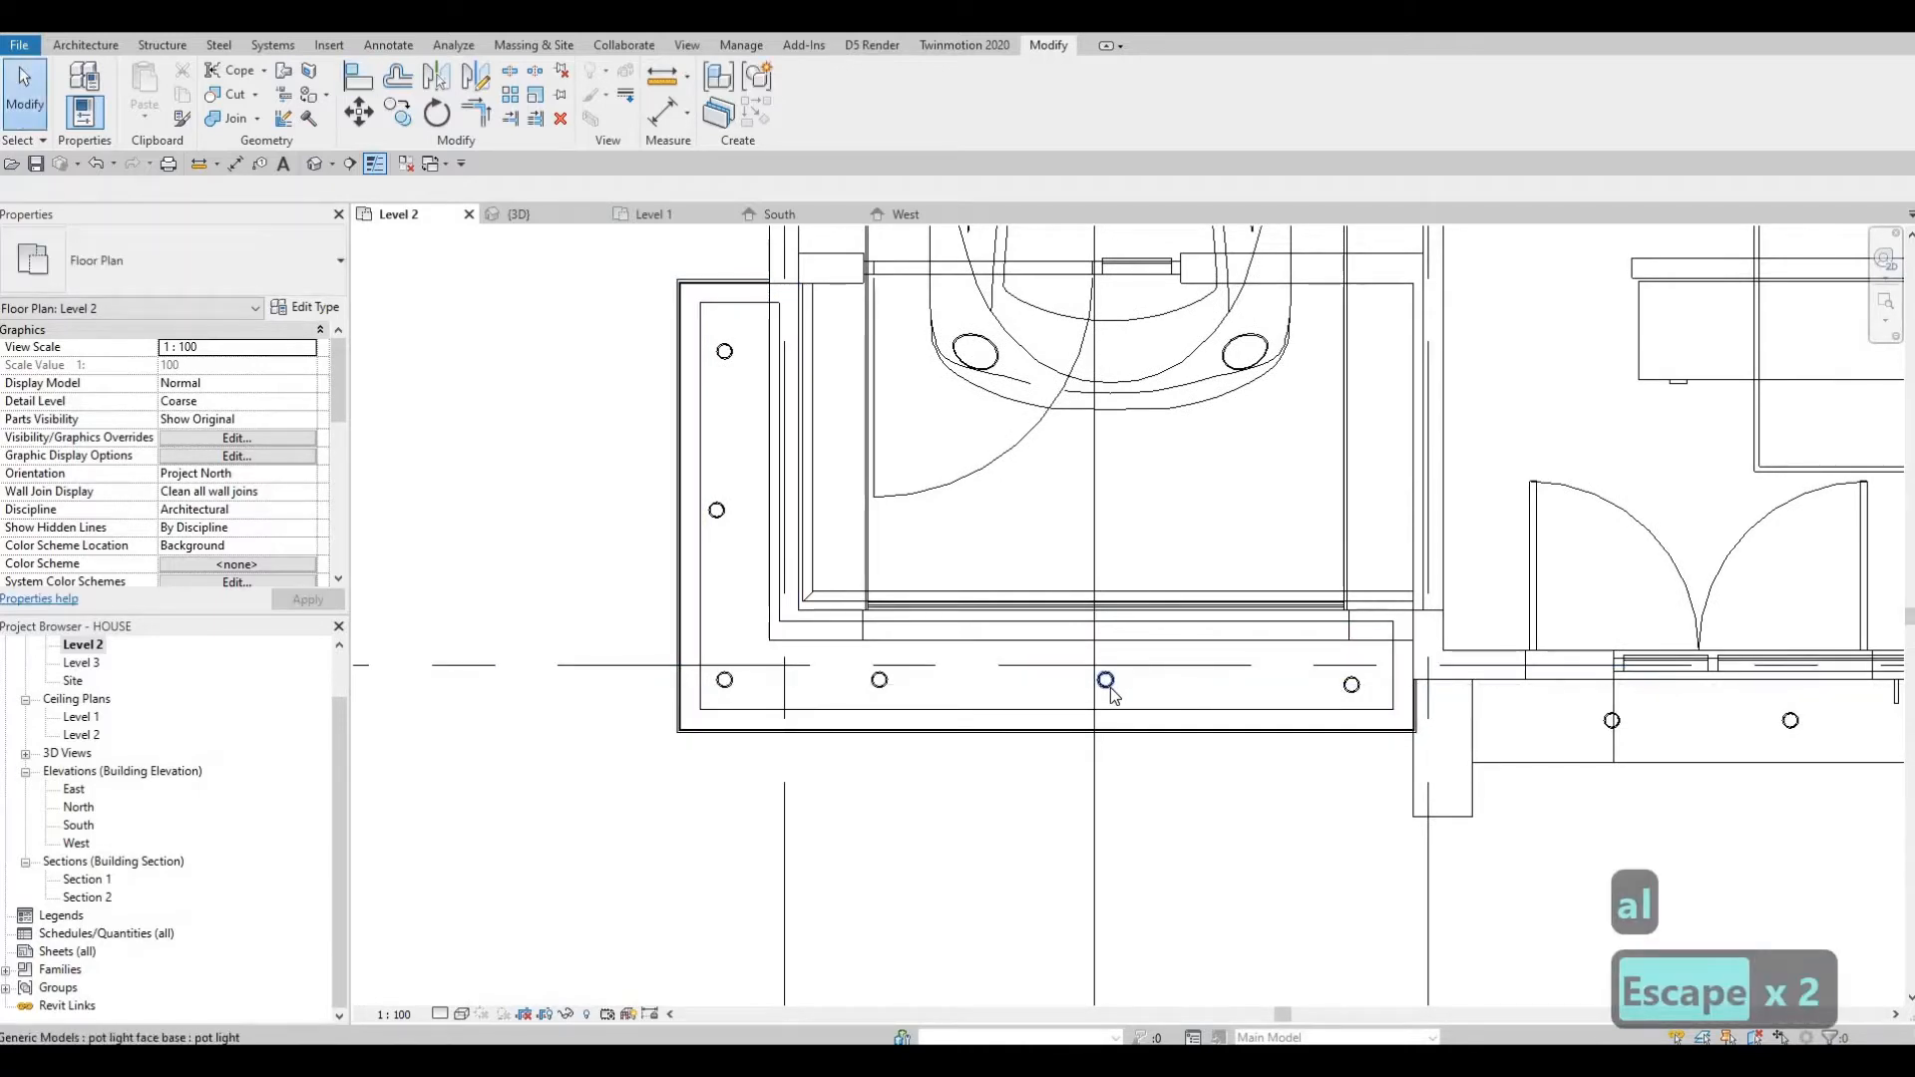
Align the front row of balcony pot lights horizontally with the middle light's center line.
{"action": "key", "text": "a"}
{"action": "key", "text": "l"}
{"action": "left_click", "coordinate": [1108, 683]}
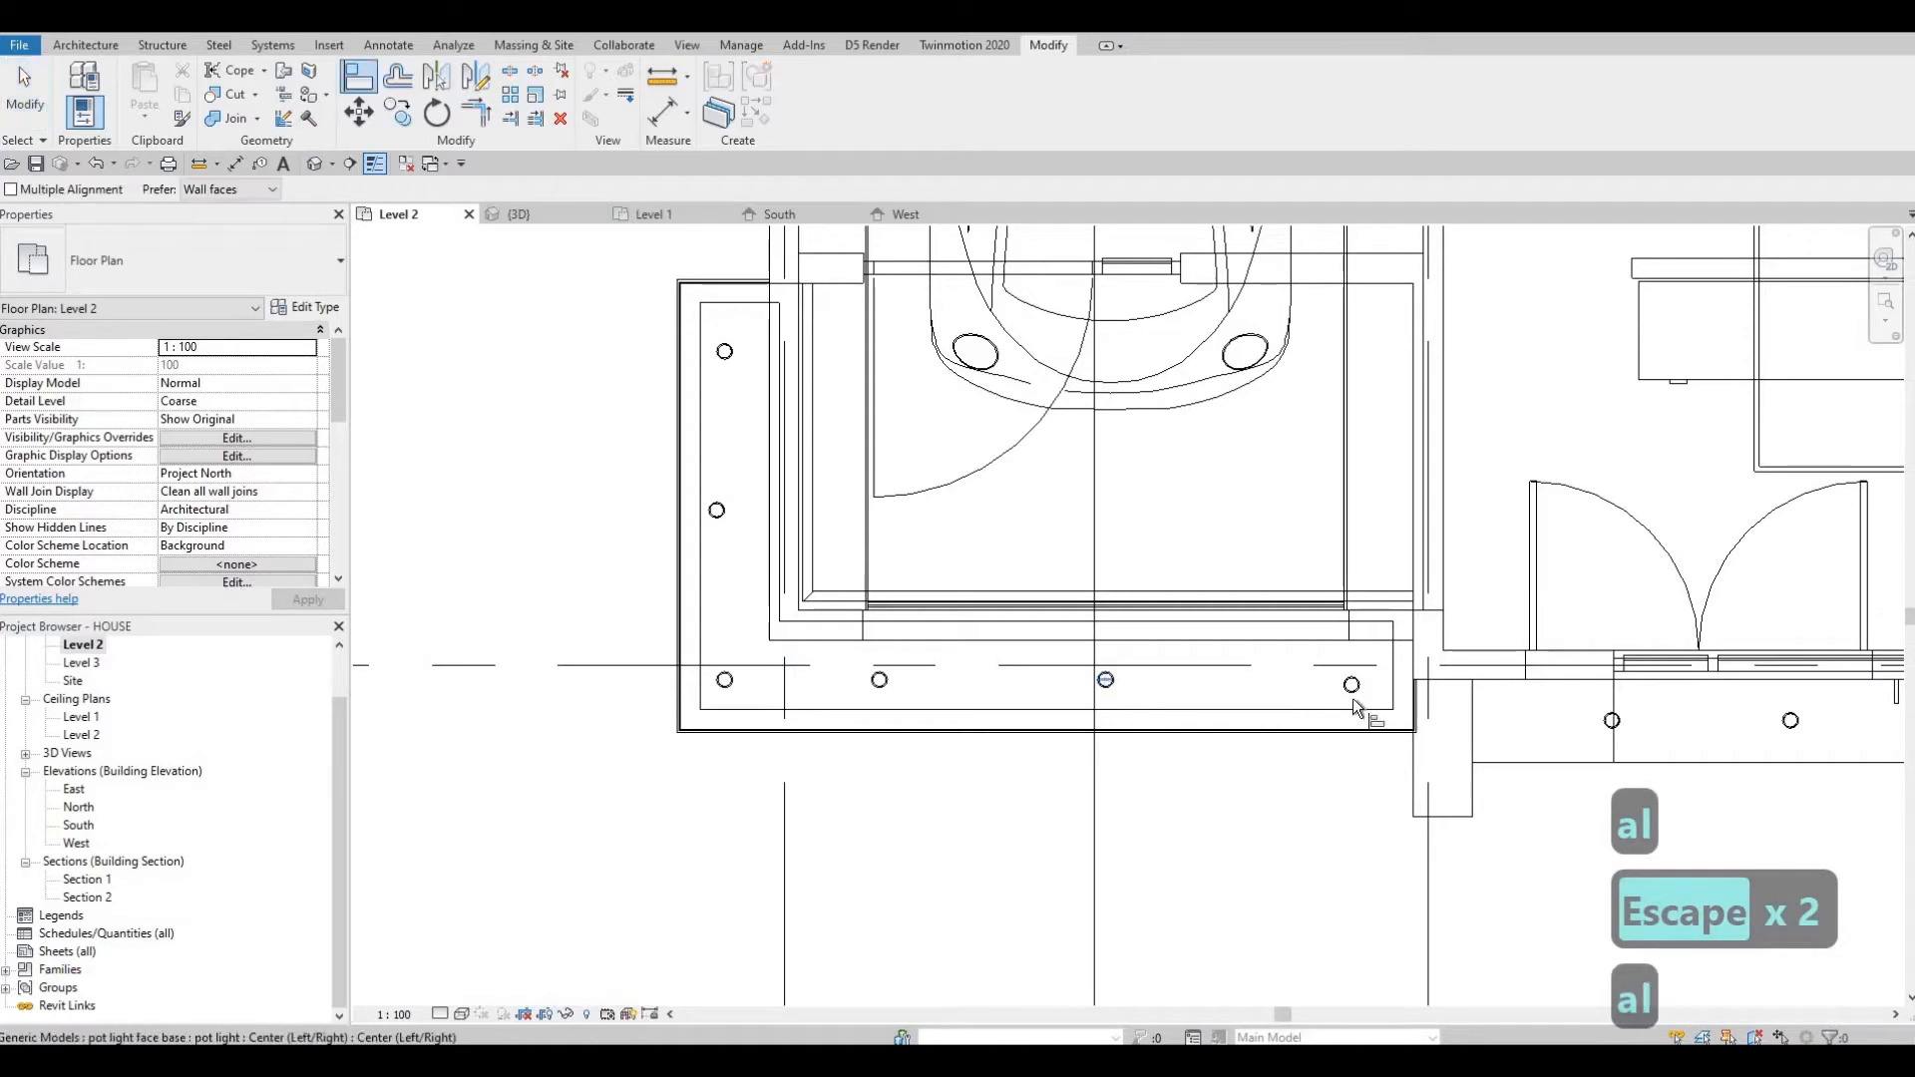
{"action": "left_click", "coordinate": [1353, 686]}
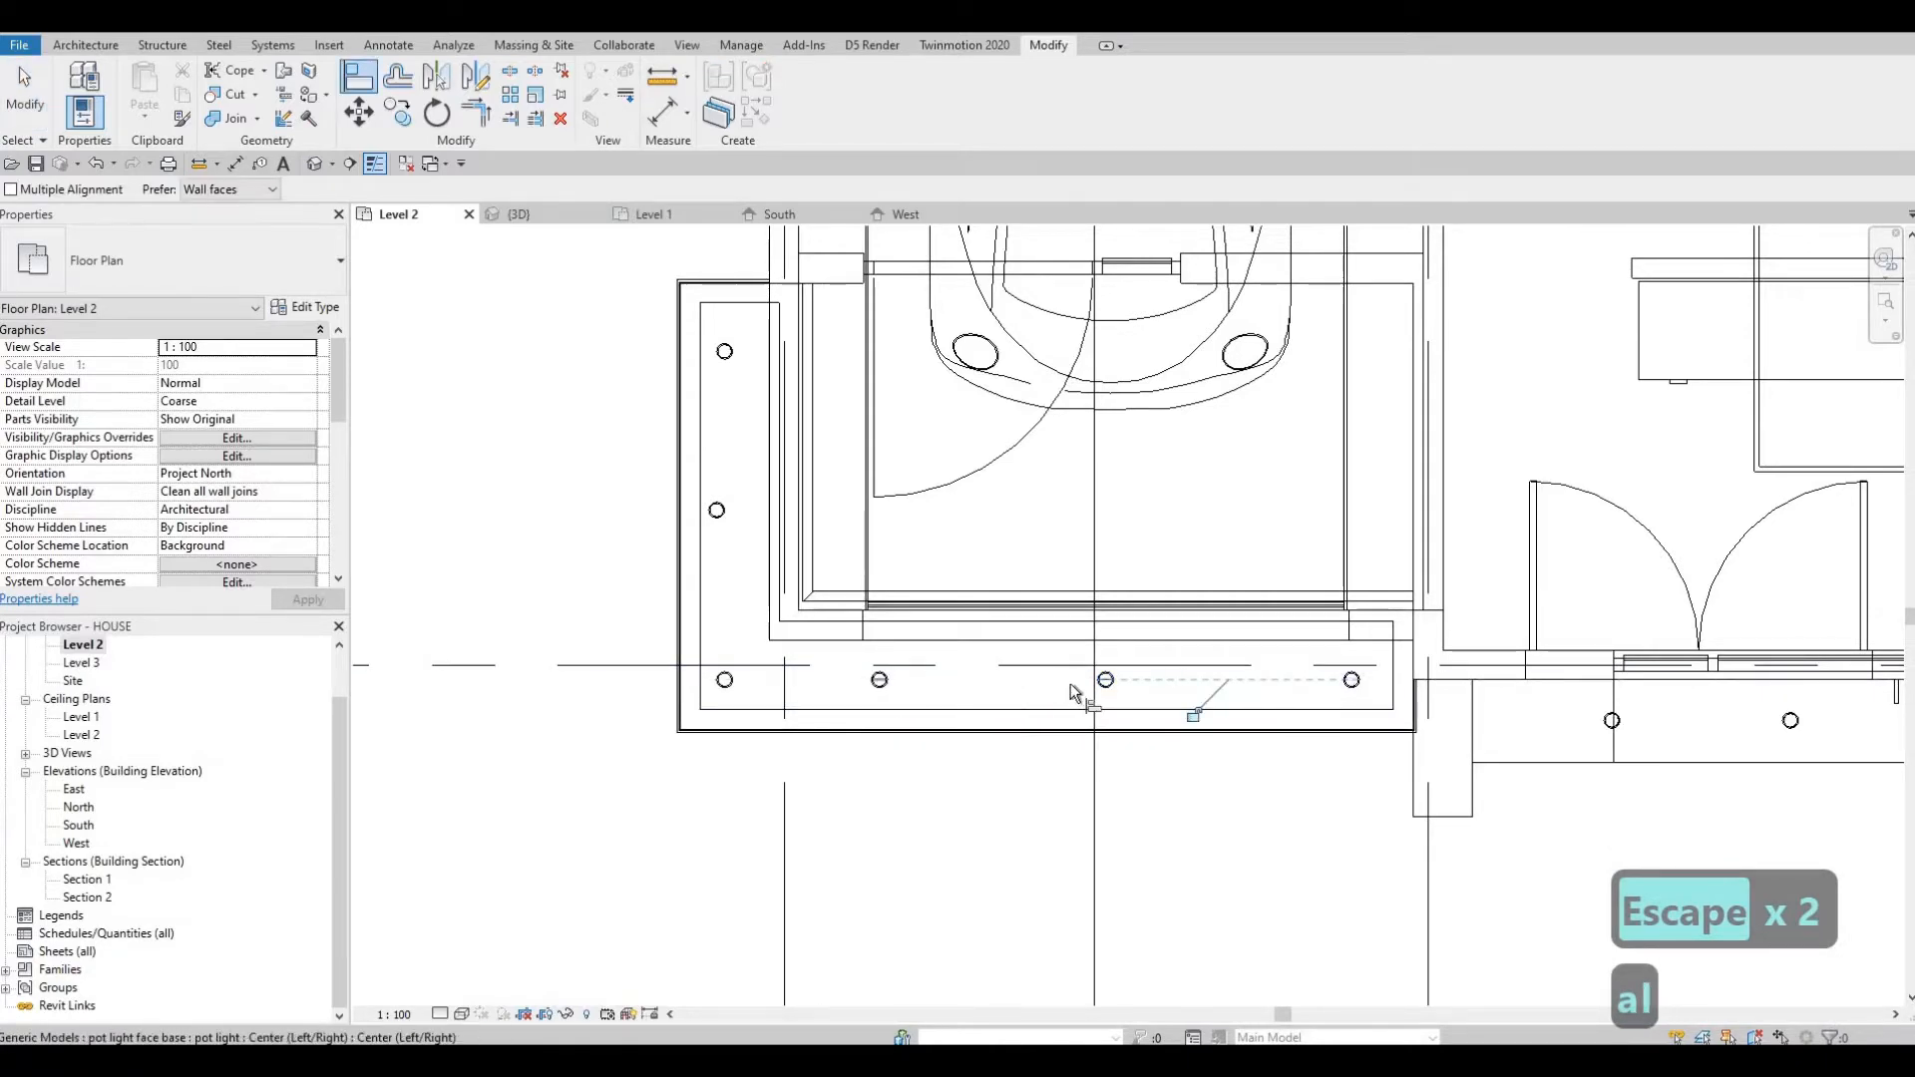
{"action": "left_click", "coordinate": [1115, 682]}
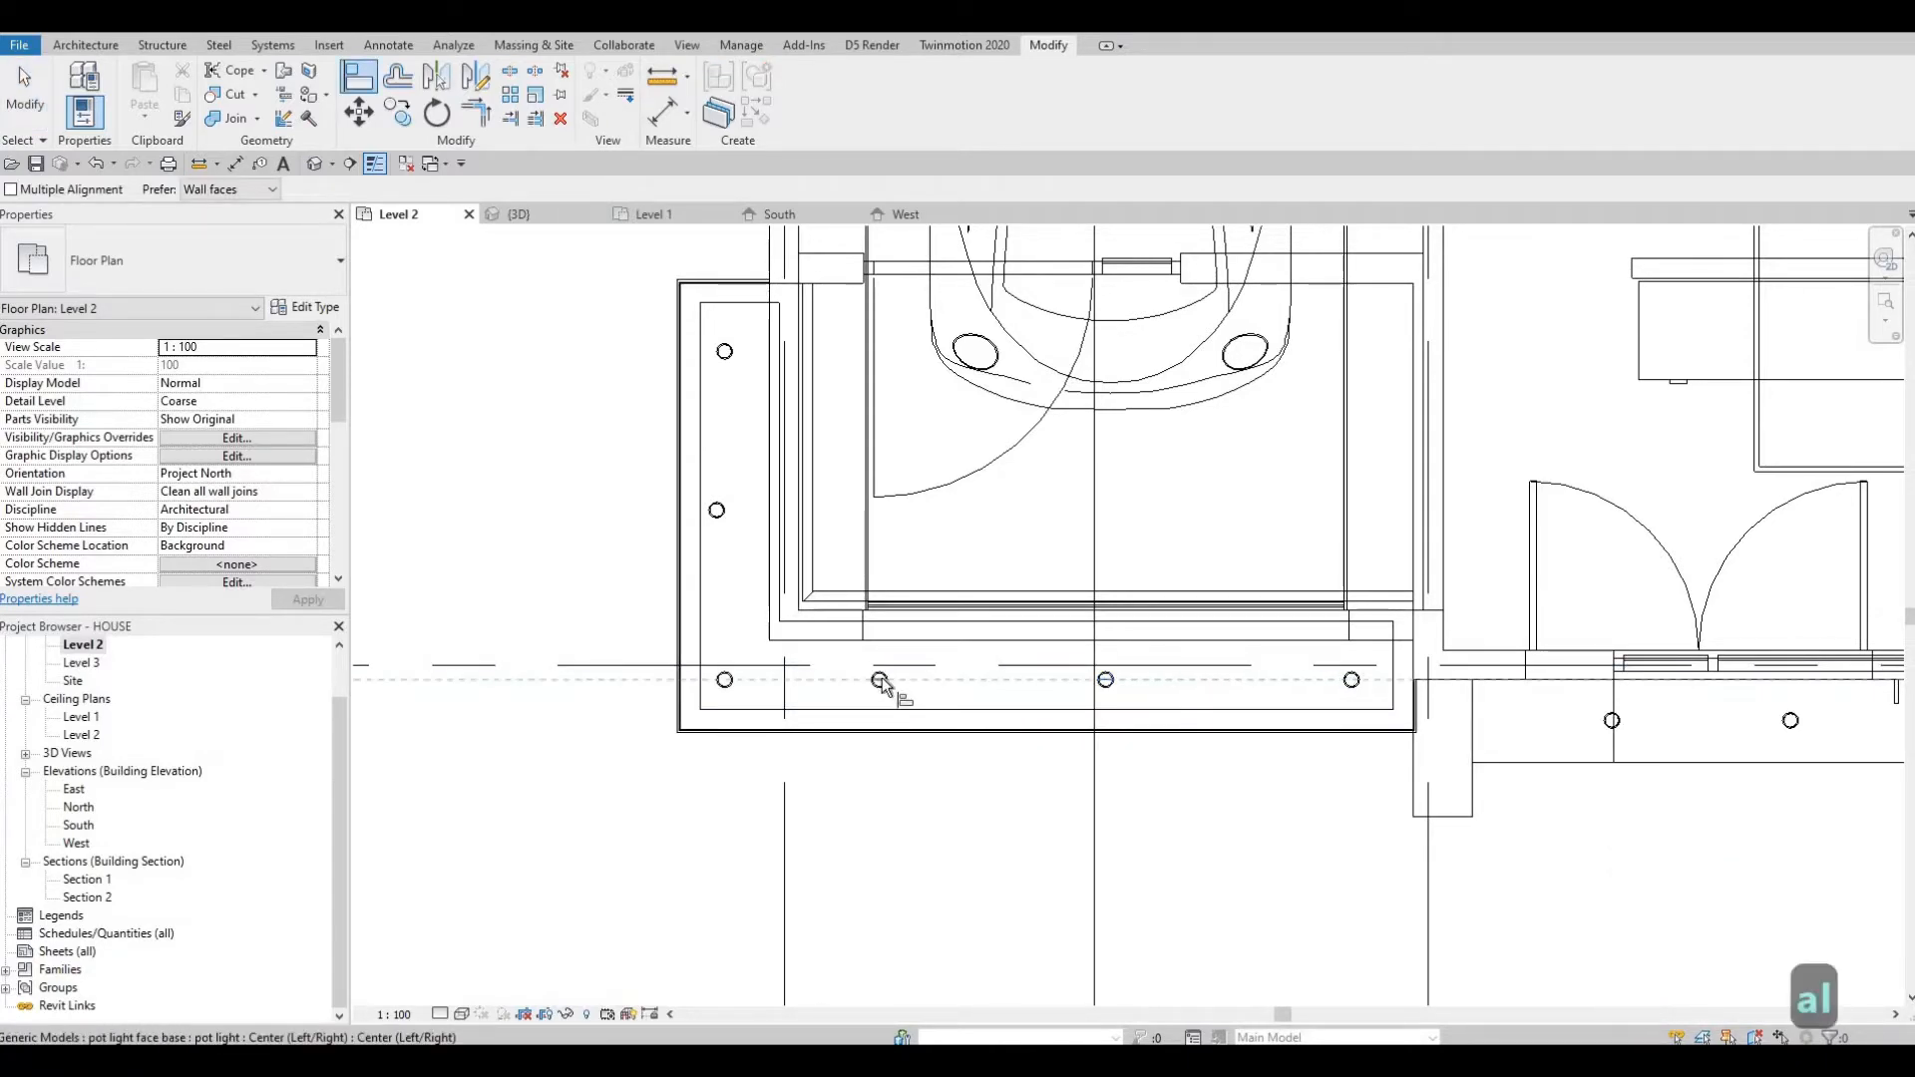
{"action": "left_click", "coordinate": [886, 683]}
{"action": "left_click", "coordinate": [726, 682]}
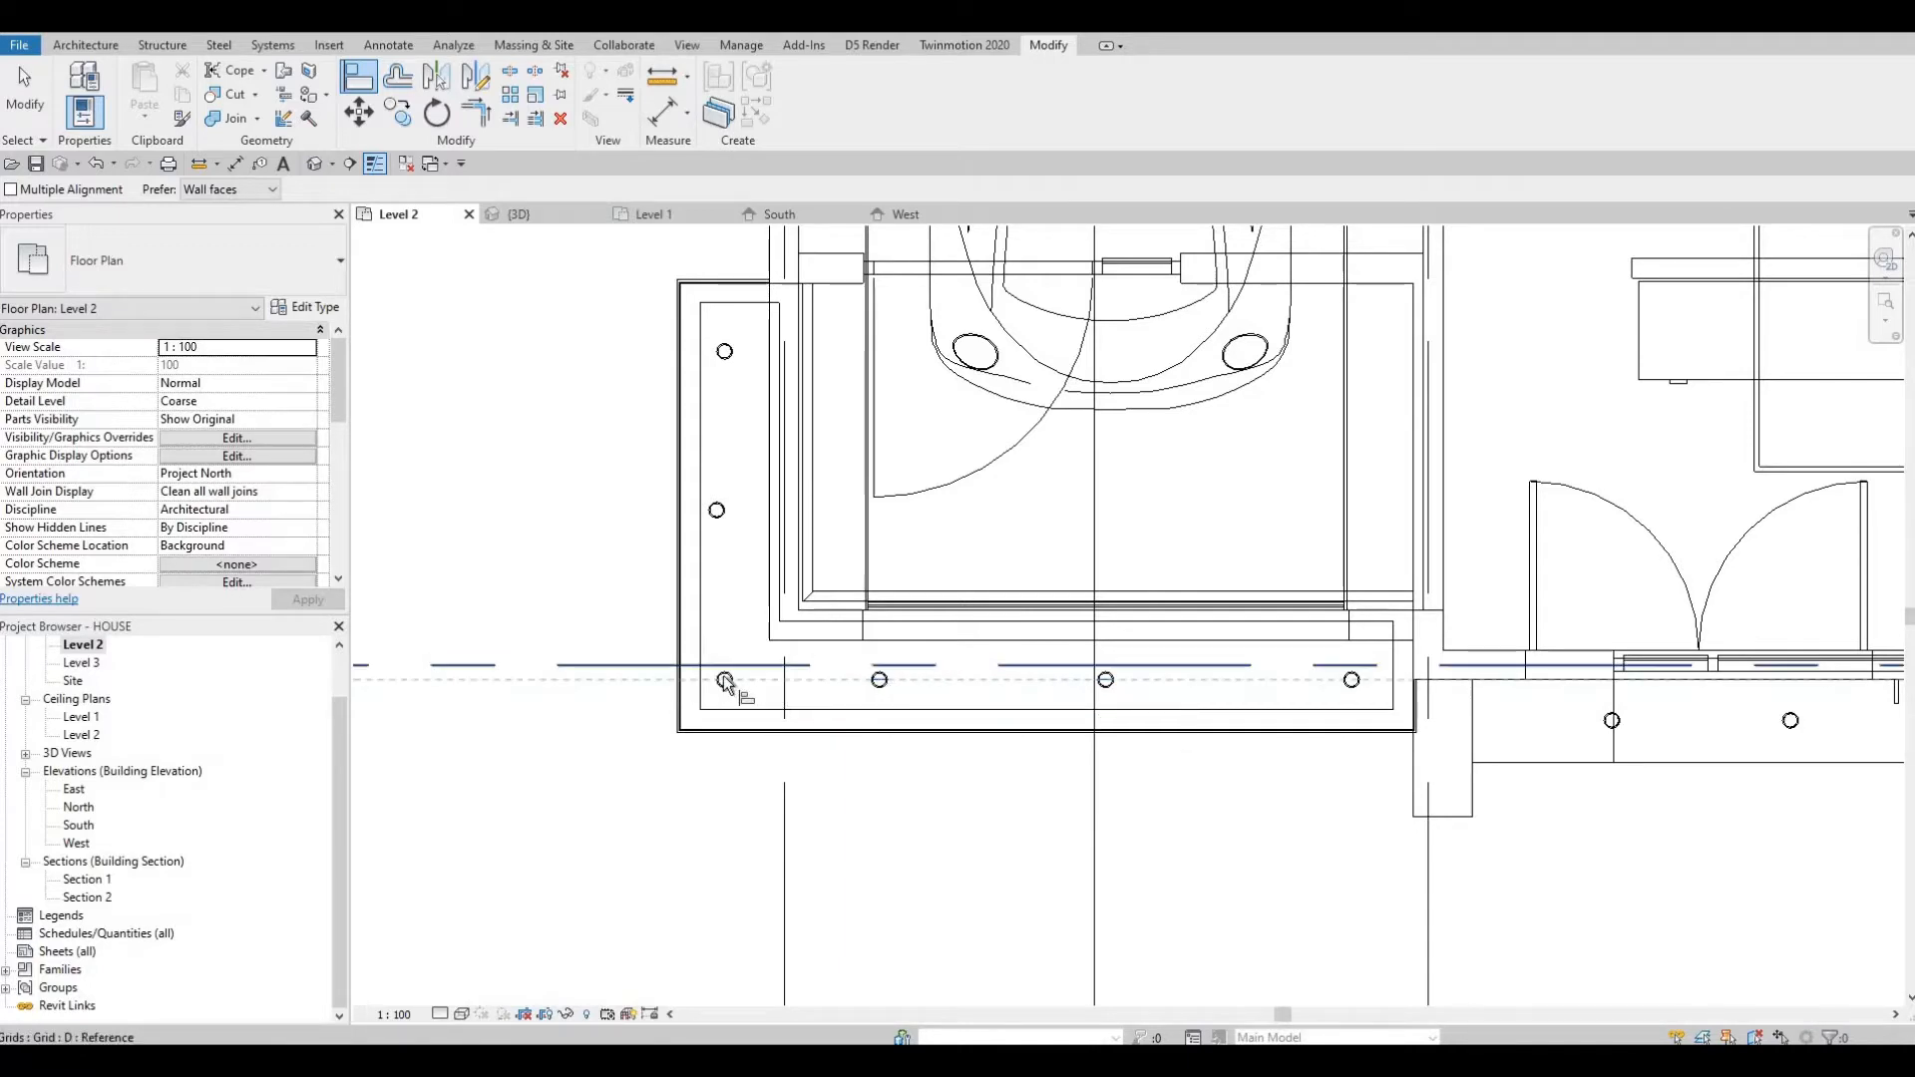
{"action": "left_click", "coordinate": [726, 683]}
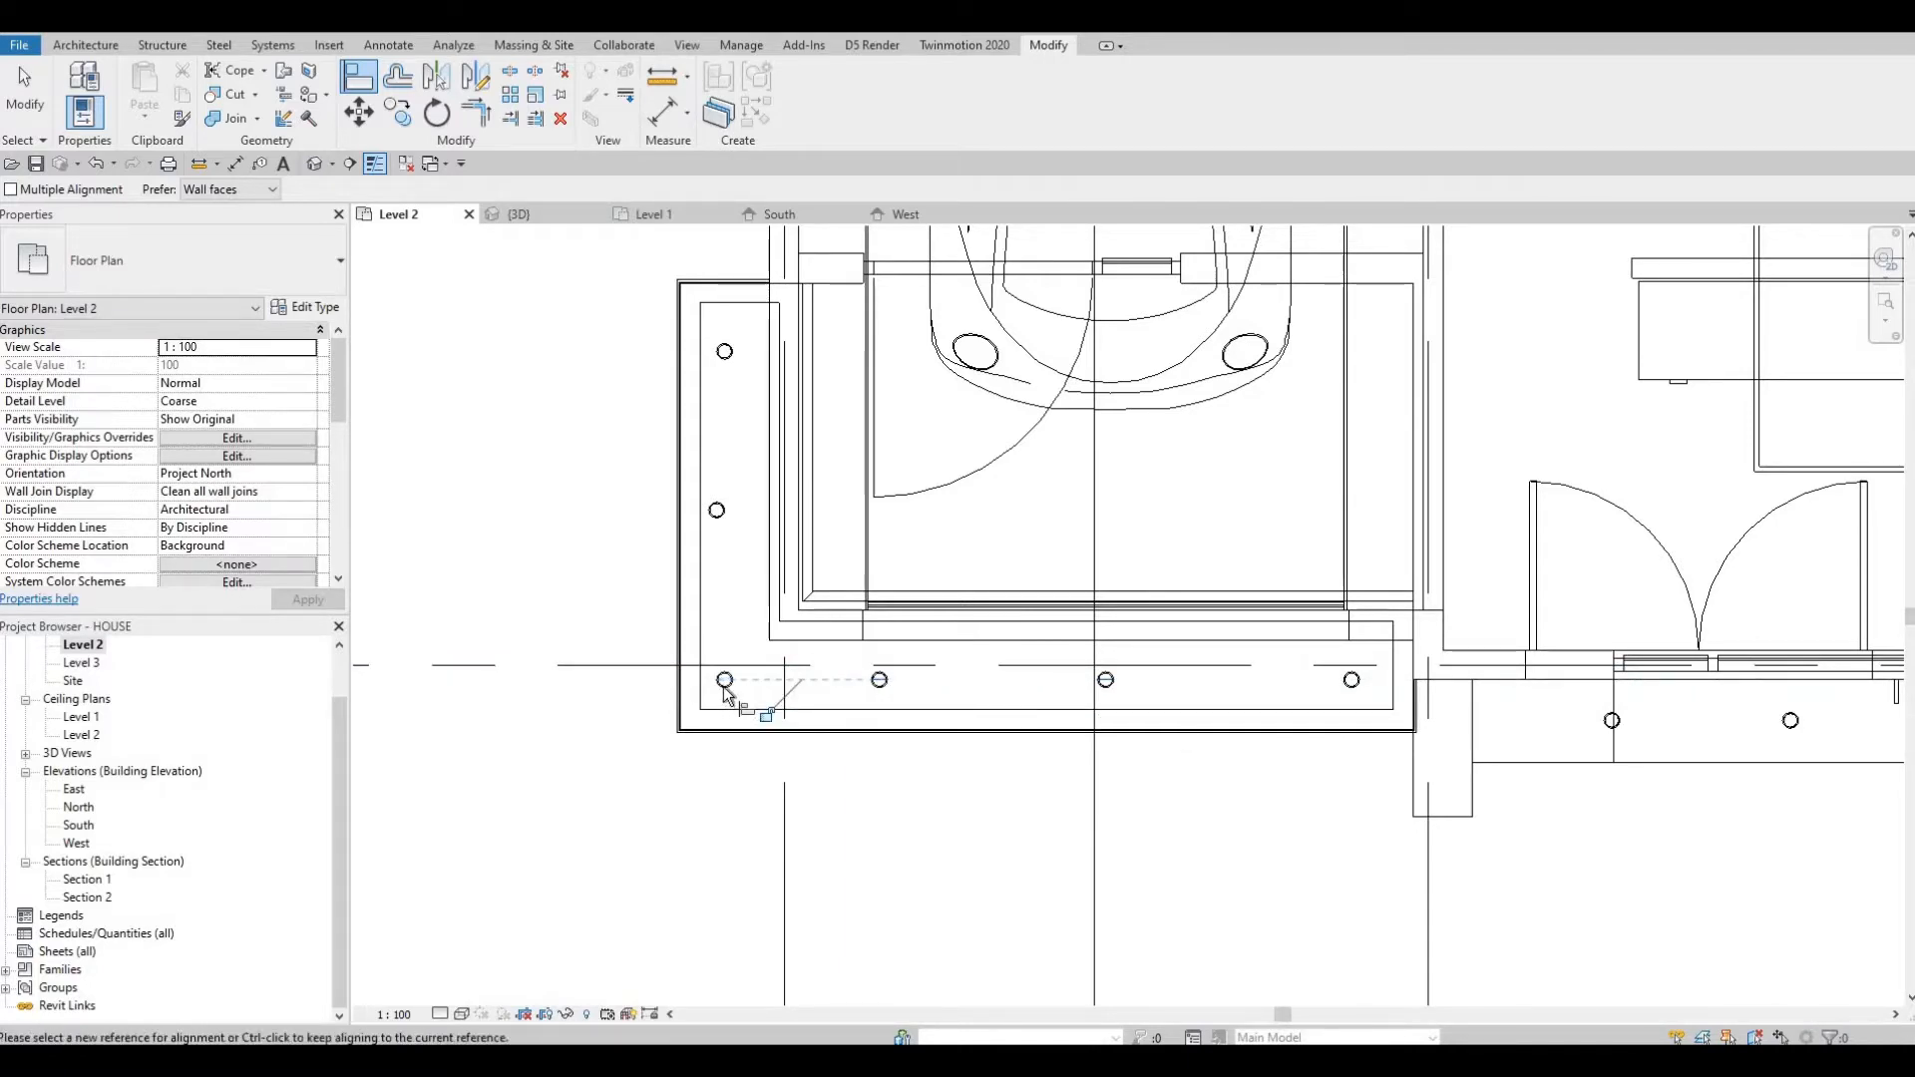
Align the pot lights along the balcony's side vertically with the corner light's center line.
{"action": "left_click", "coordinate": [728, 465]}
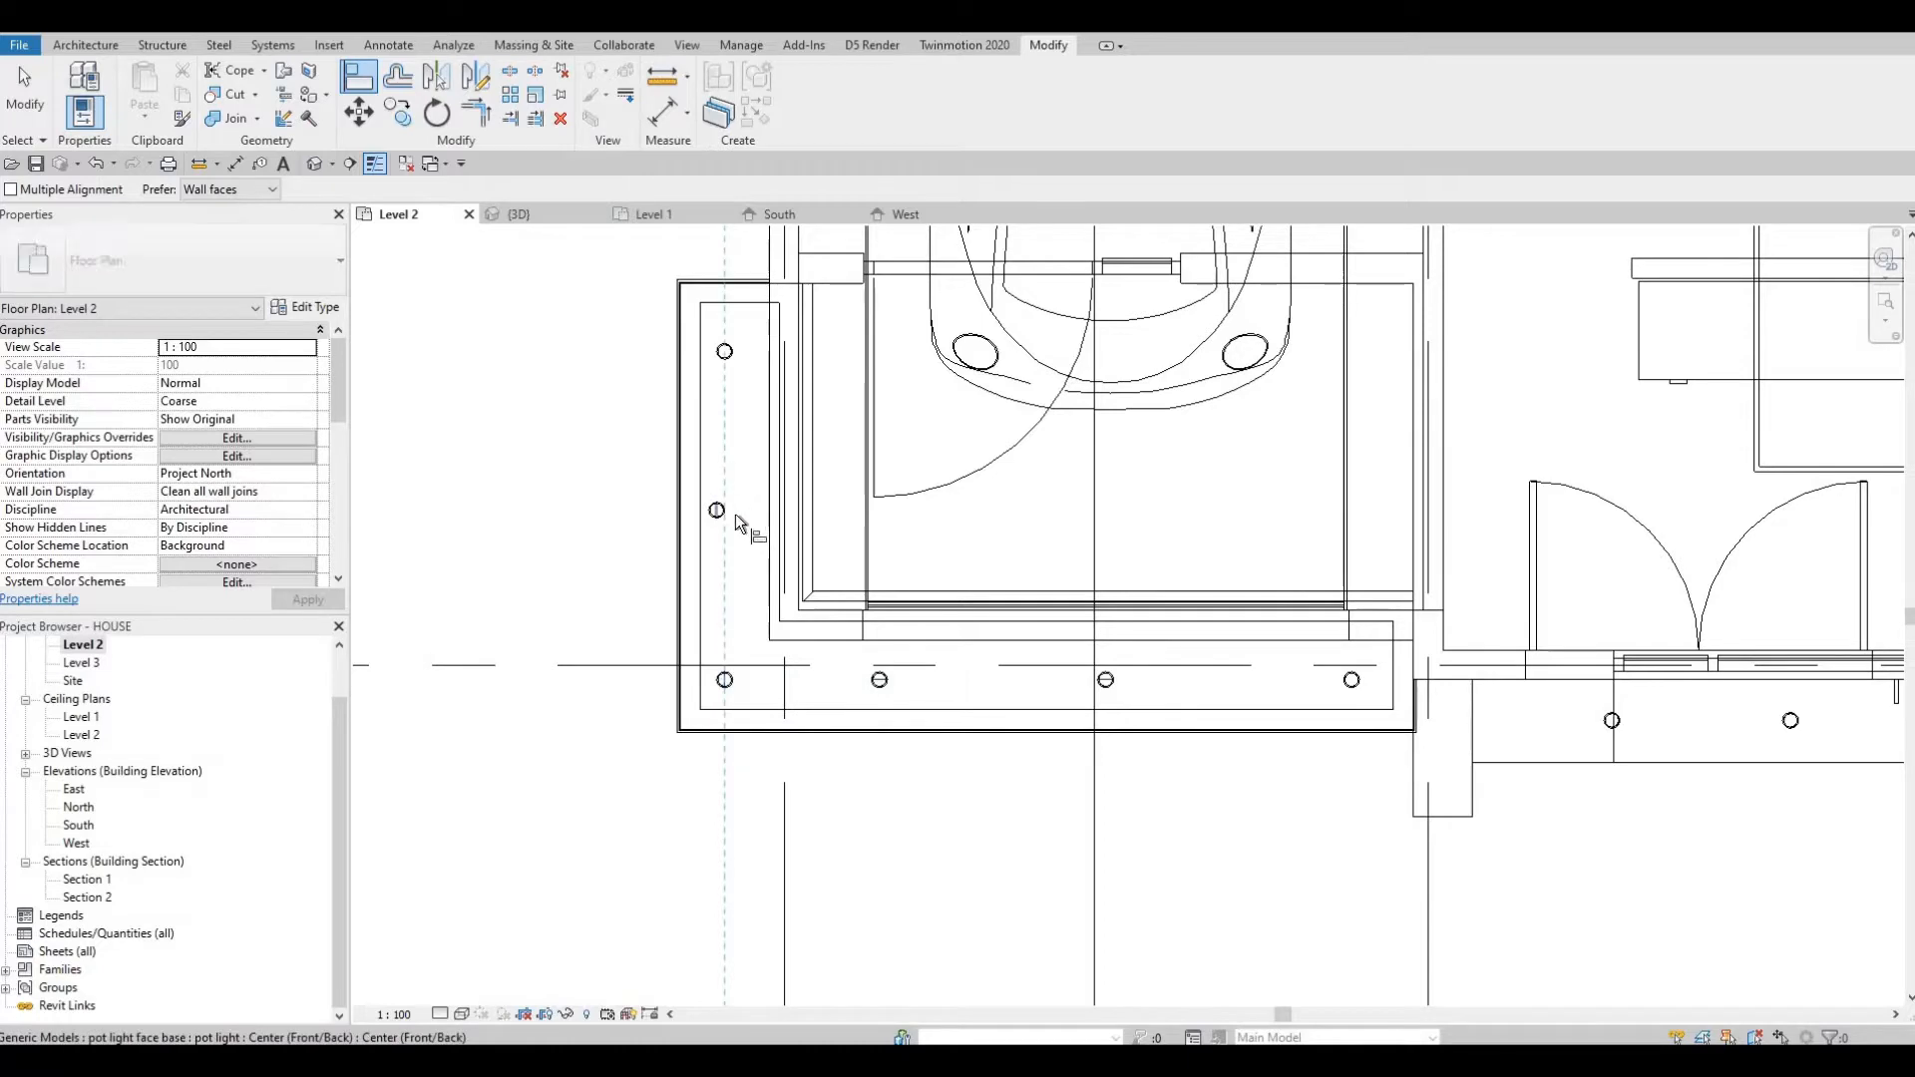
{"action": "left_click", "coordinate": [732, 512]}
{"action": "left_click", "coordinate": [725, 356]}
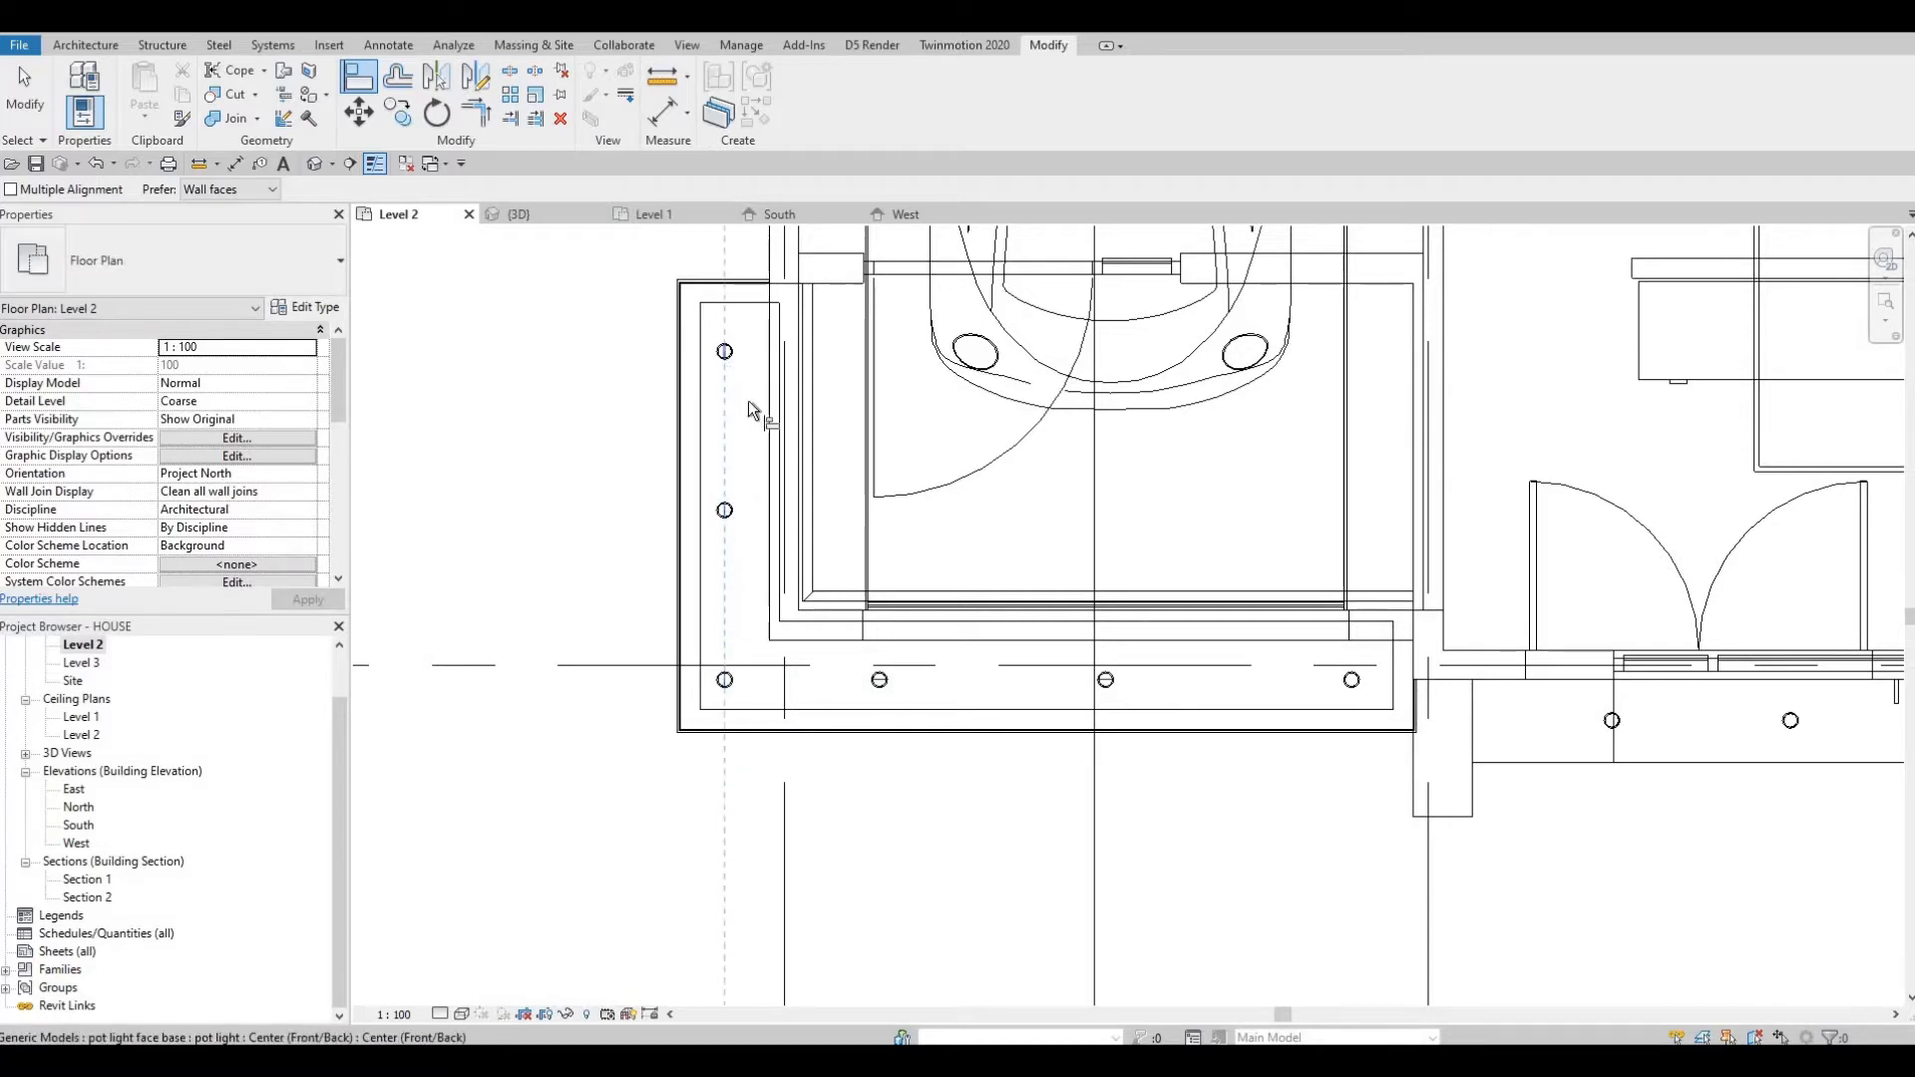
{"action": "key", "text": "Escape"}
{"action": "key", "text": "Escape"}
Review the aligned pot lights across the garage and entrance area of the Level 2 plan.
{"action": "middle_click_drag", "start_coordinate": [962, 920], "coordinate": [1028, 747]}
{"action": "scroll", "coordinate": [1028, 746], "scroll_direction": "down", "scroll_amount": 1}
{"action": "scroll", "coordinate": [1034, 683], "scroll_direction": "down", "scroll_amount": 2}
{"action": "middle_click_drag", "start_coordinate": [1035, 678], "coordinate": [988, 683]}
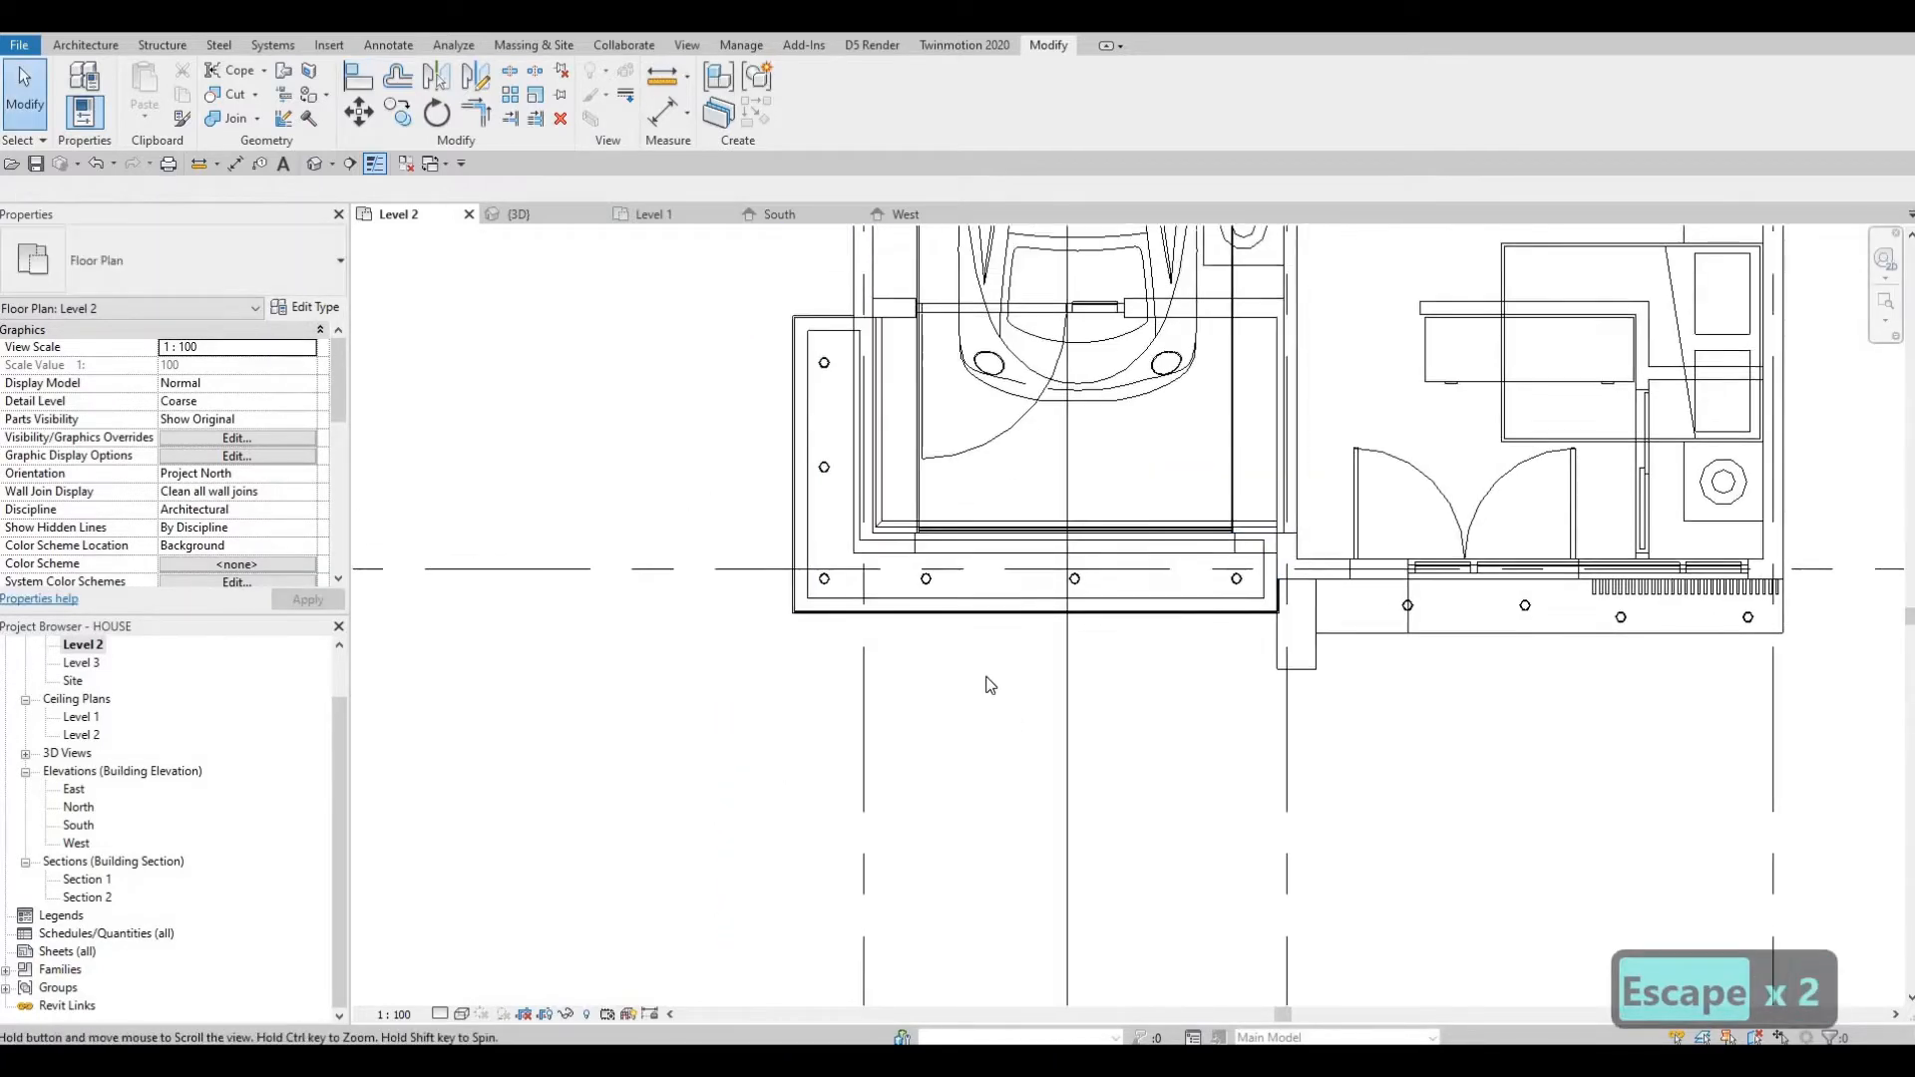
{"action": "middle_click_drag", "start_coordinate": [1244, 646], "coordinate": [1078, 668]}
{"action": "scroll", "coordinate": [1081, 643], "scroll_direction": "up", "scroll_amount": 1}
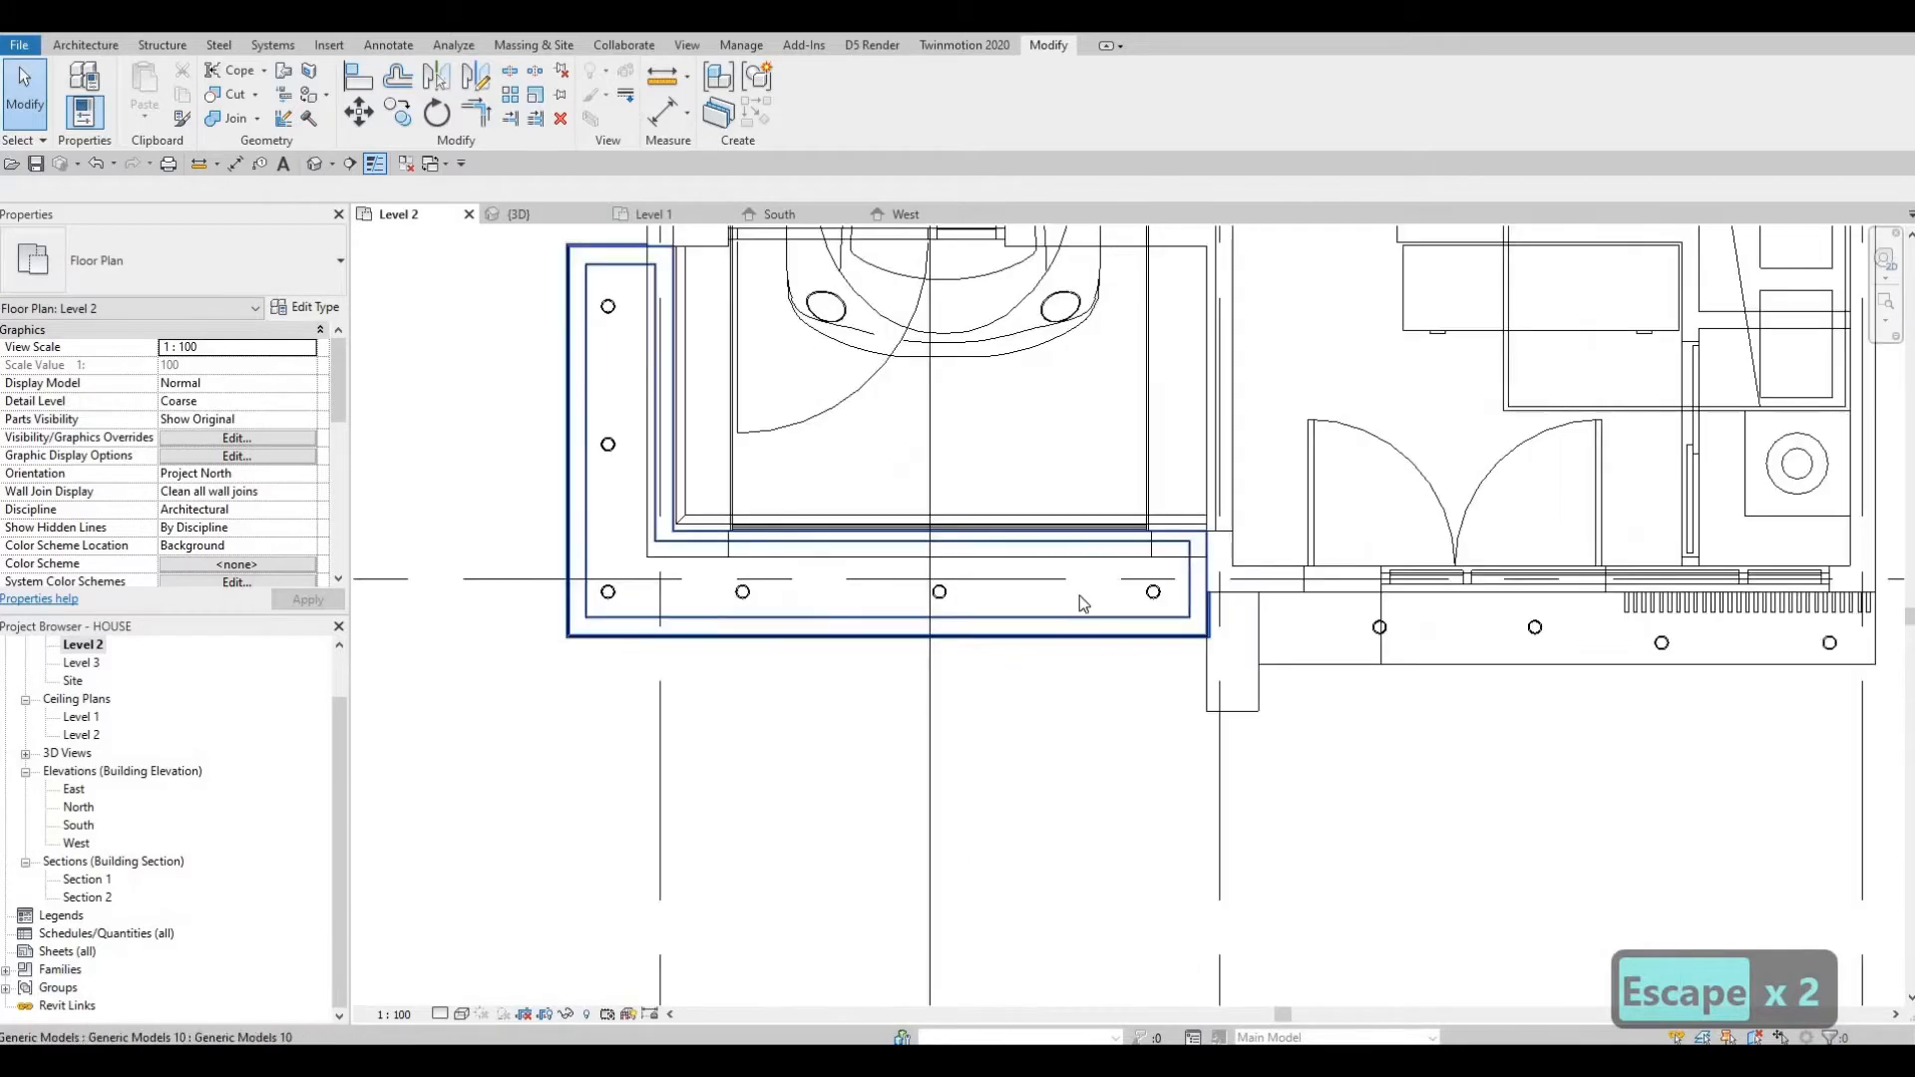
{"action": "middle_click_drag", "start_coordinate": [1079, 595], "coordinate": [1053, 614]}
{"action": "scroll", "coordinate": [1072, 603], "scroll_direction": "down", "scroll_amount": 1}
{"action": "scroll", "coordinate": [688, 606], "scroll_direction": "down", "scroll_amount": 1}
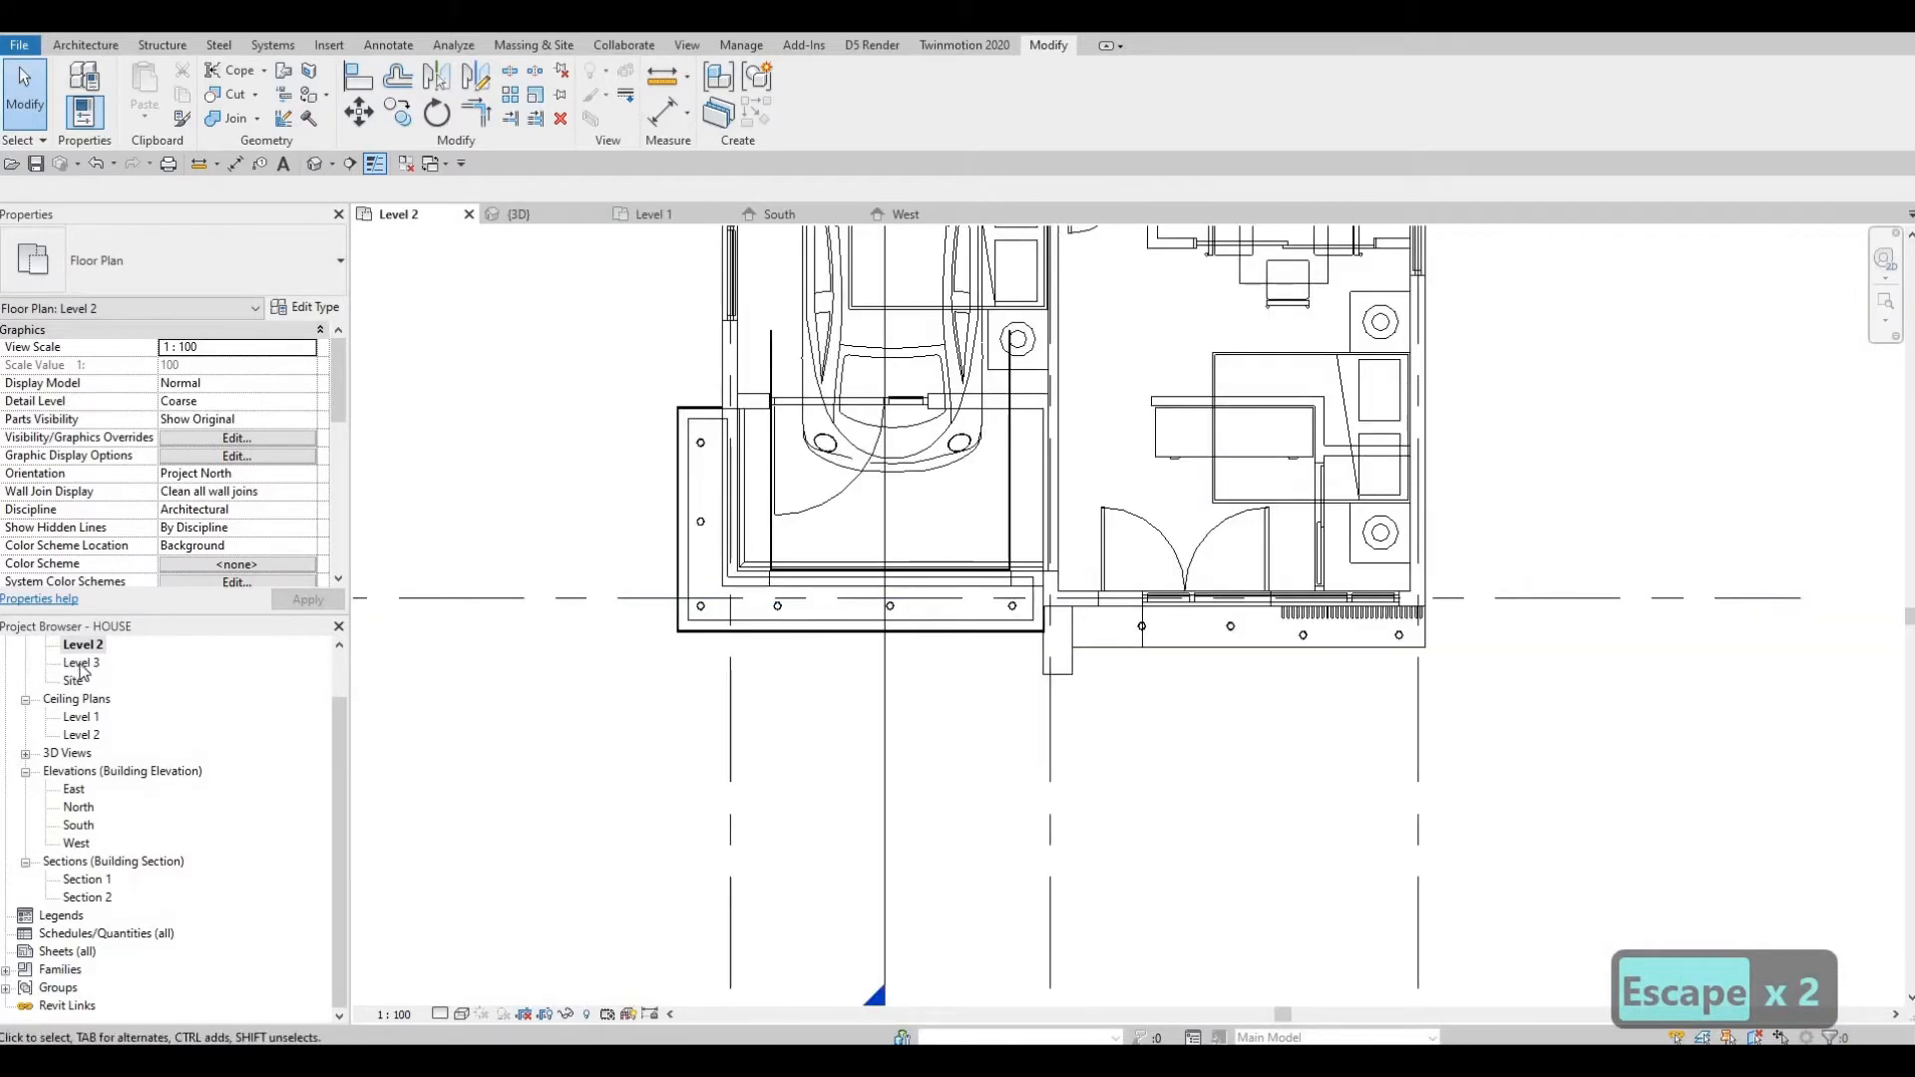
Open the Level 3 floor plan and set its view range depth level to Unlimited.
{"action": "double_click", "coordinate": [81, 663]}
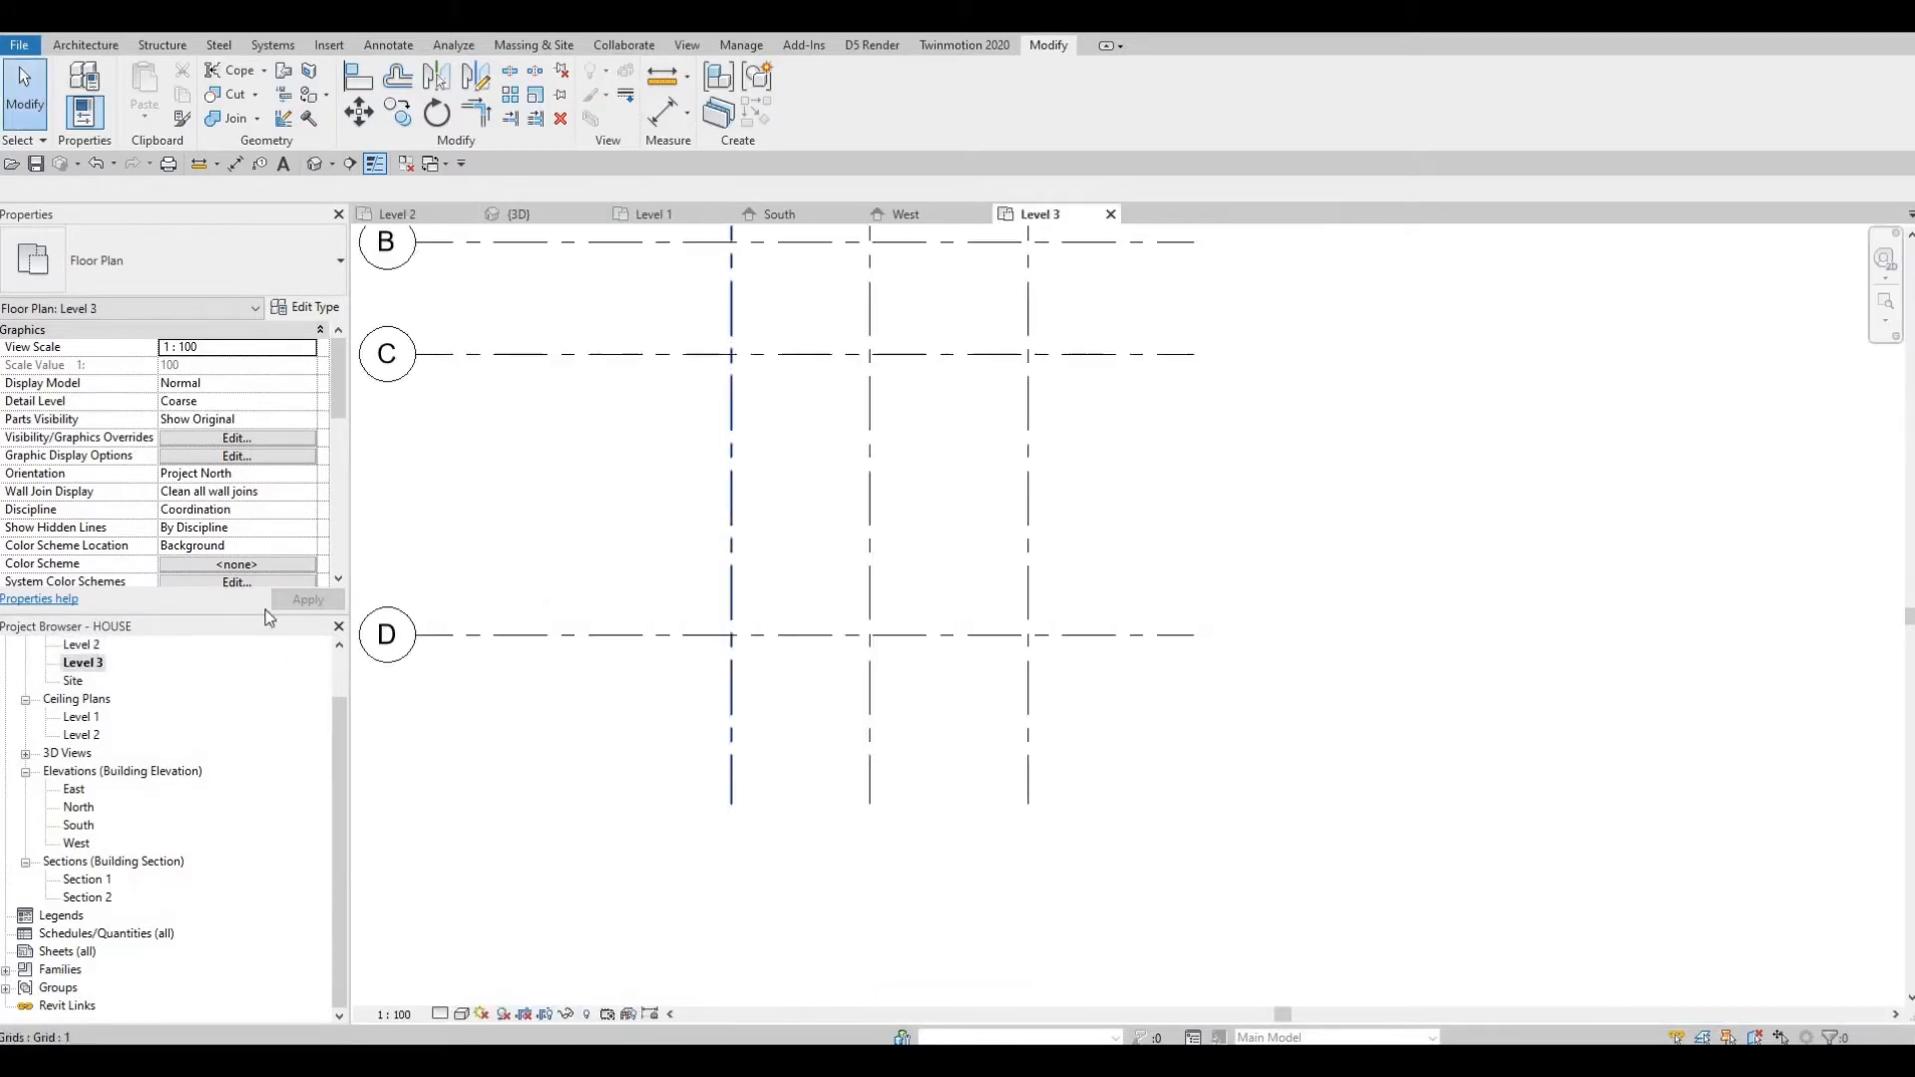
{"action": "scroll", "coordinate": [217, 485], "scroll_direction": "down", "scroll_amount": 5}
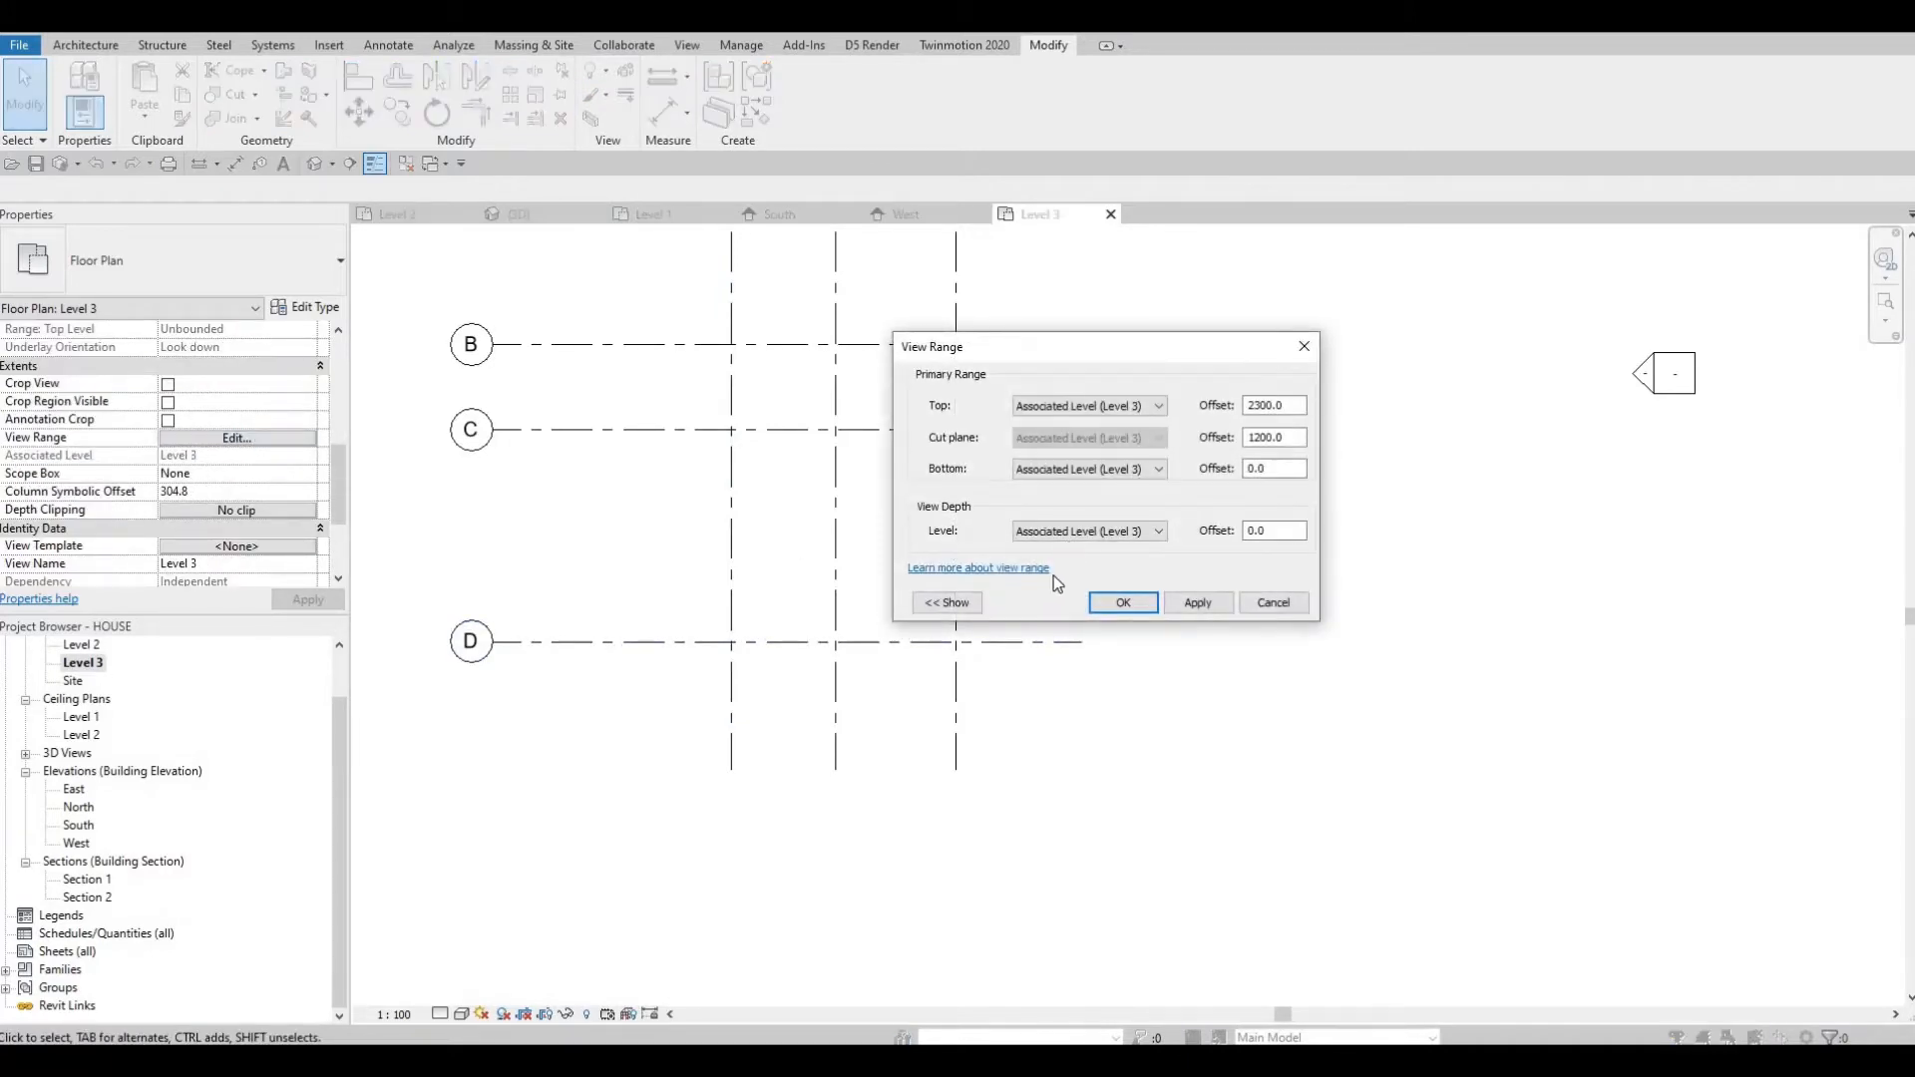
{"action": "left_click", "coordinate": [1089, 531]}
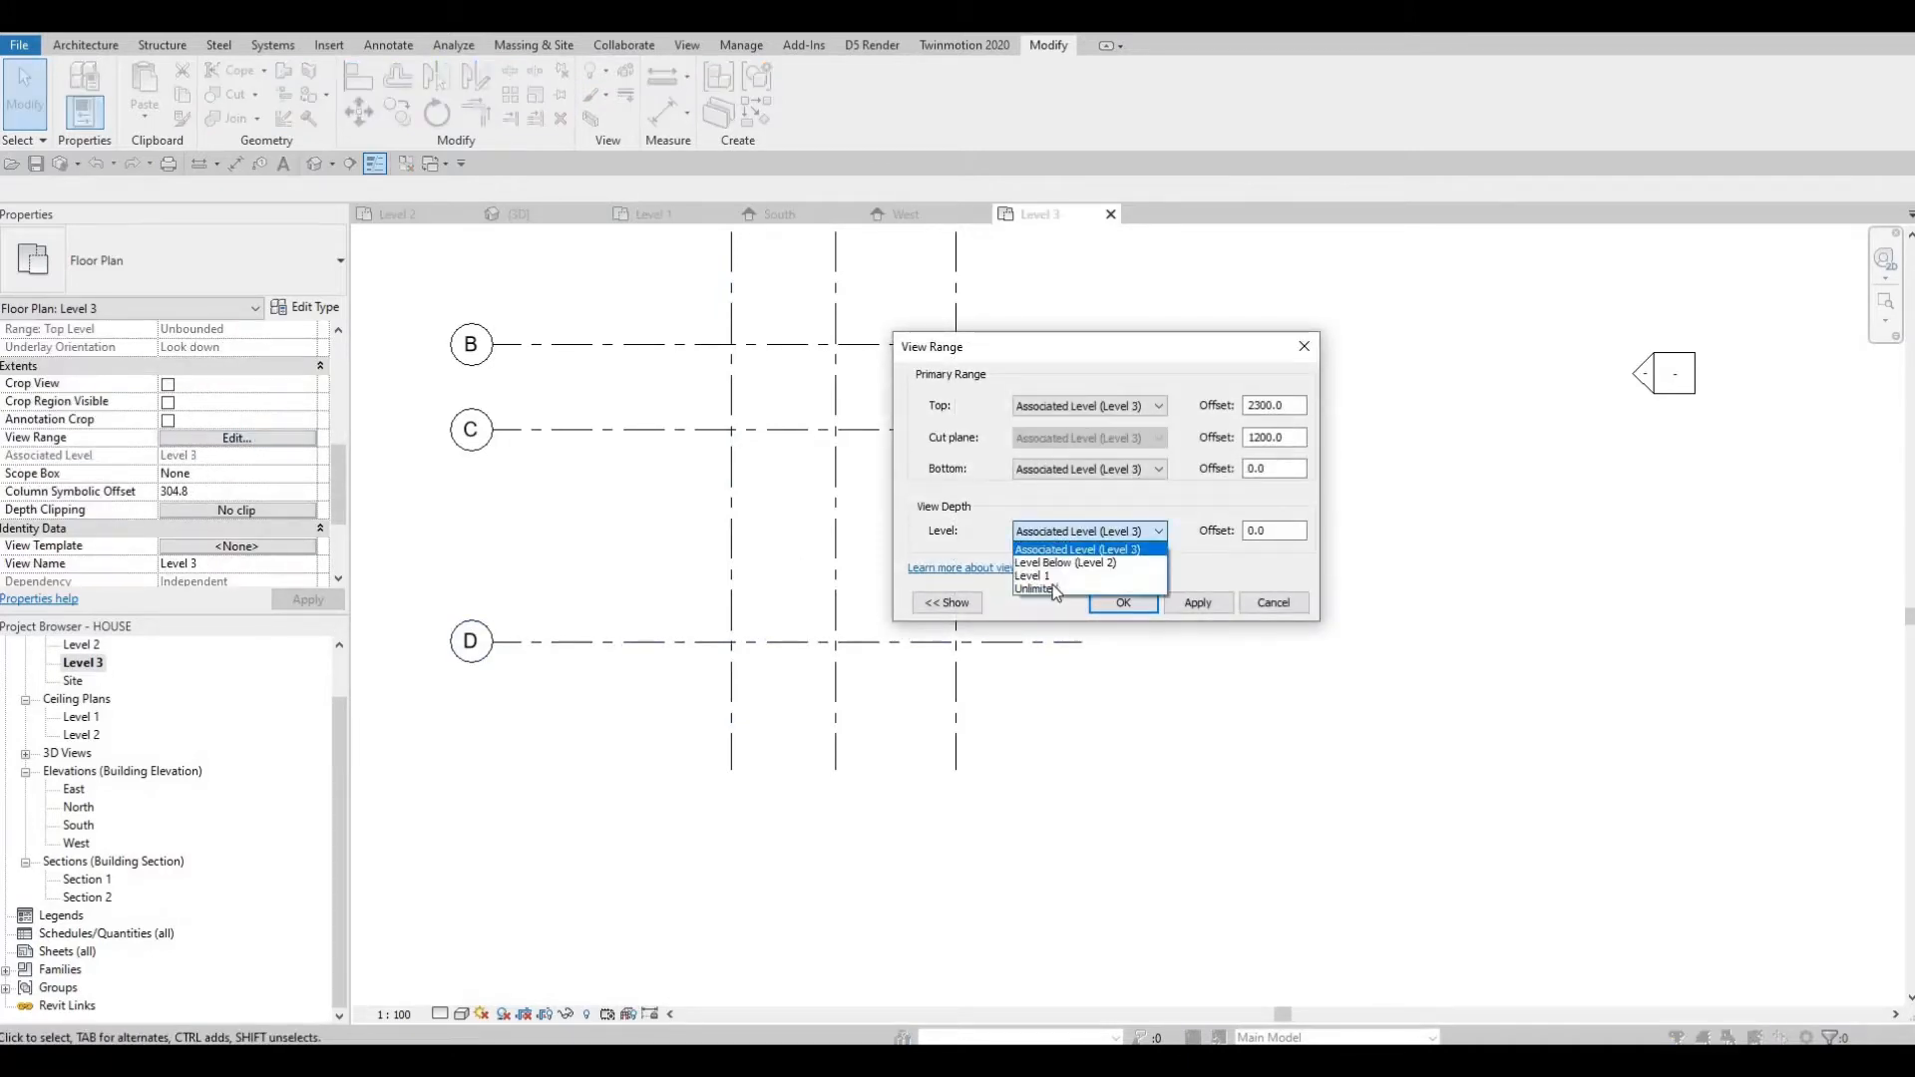
{"action": "left_click", "coordinate": [1123, 603]}
Set the Level 3 view range's bottom to Unlimited and apply it.
{"action": "scroll", "coordinate": [808, 659], "scroll_direction": "up", "scroll_amount": 5}
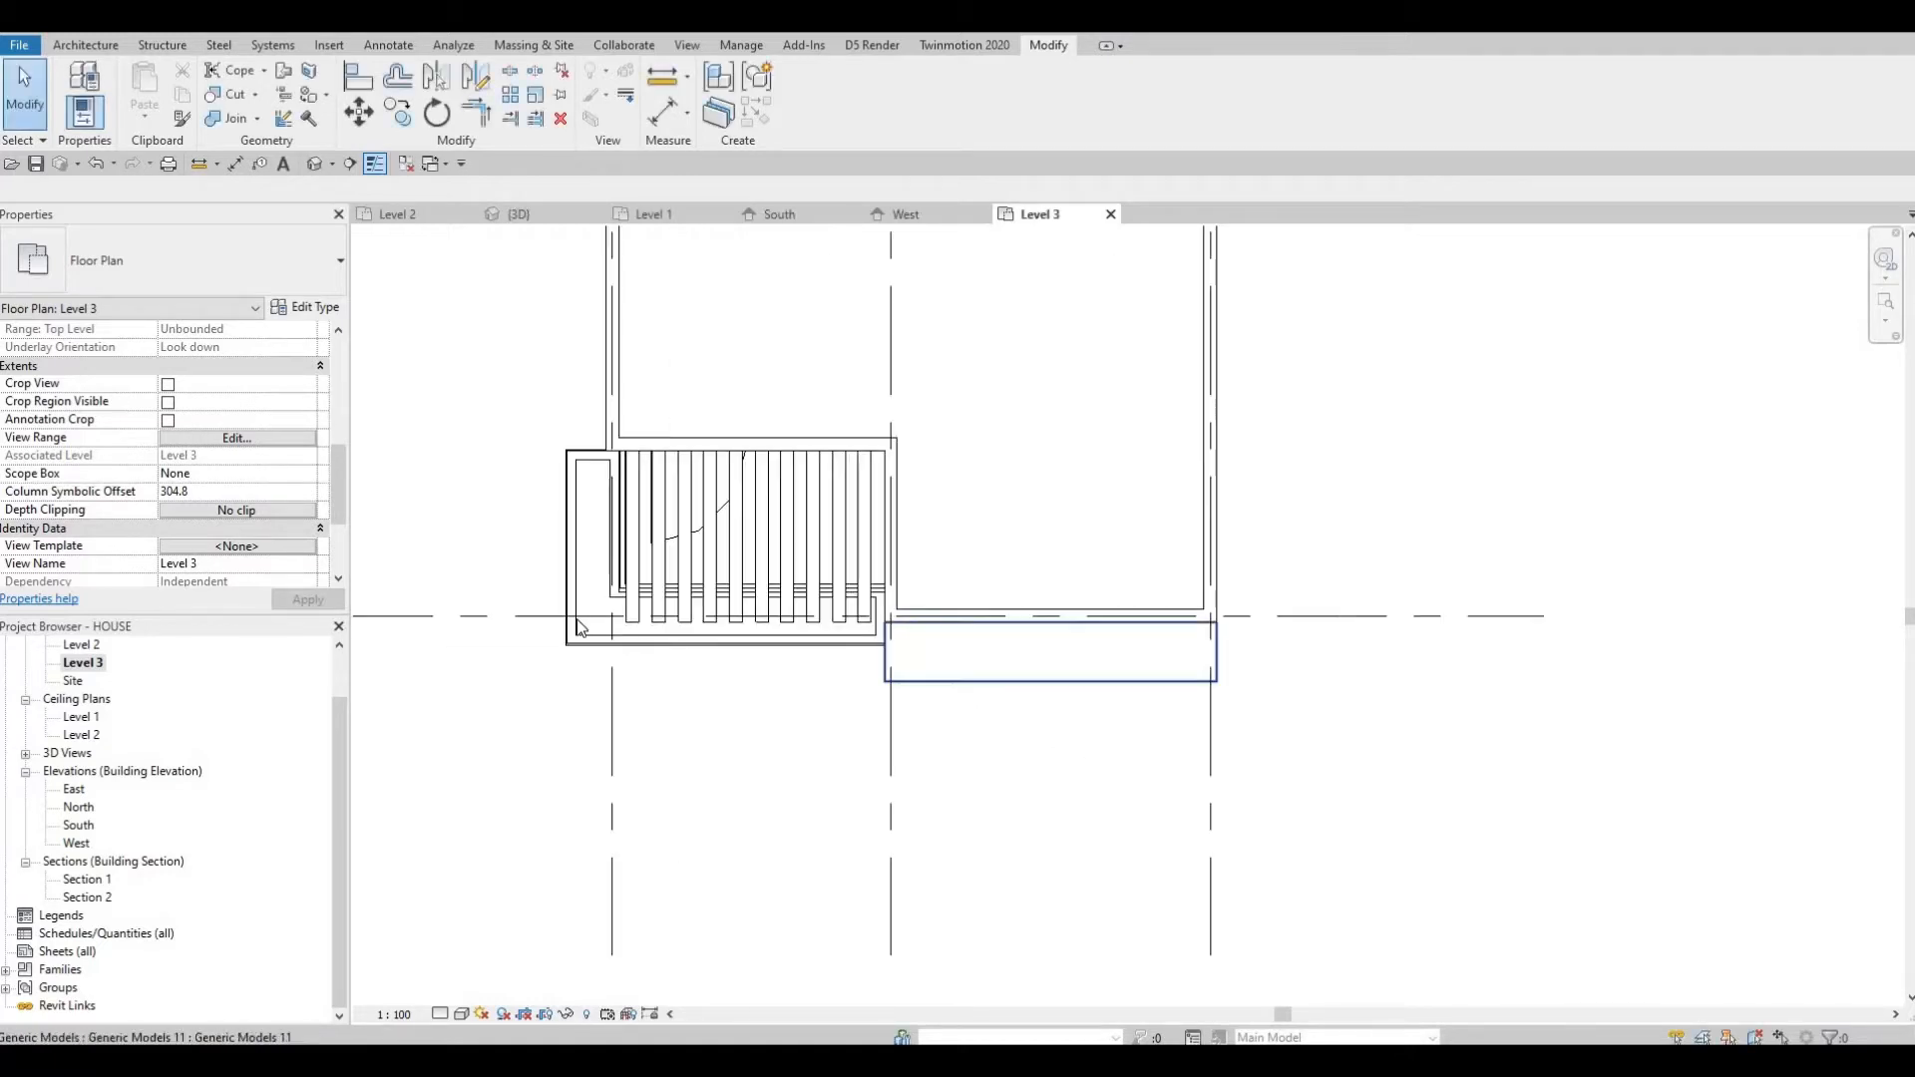
{"action": "left_click", "coordinate": [237, 438]}
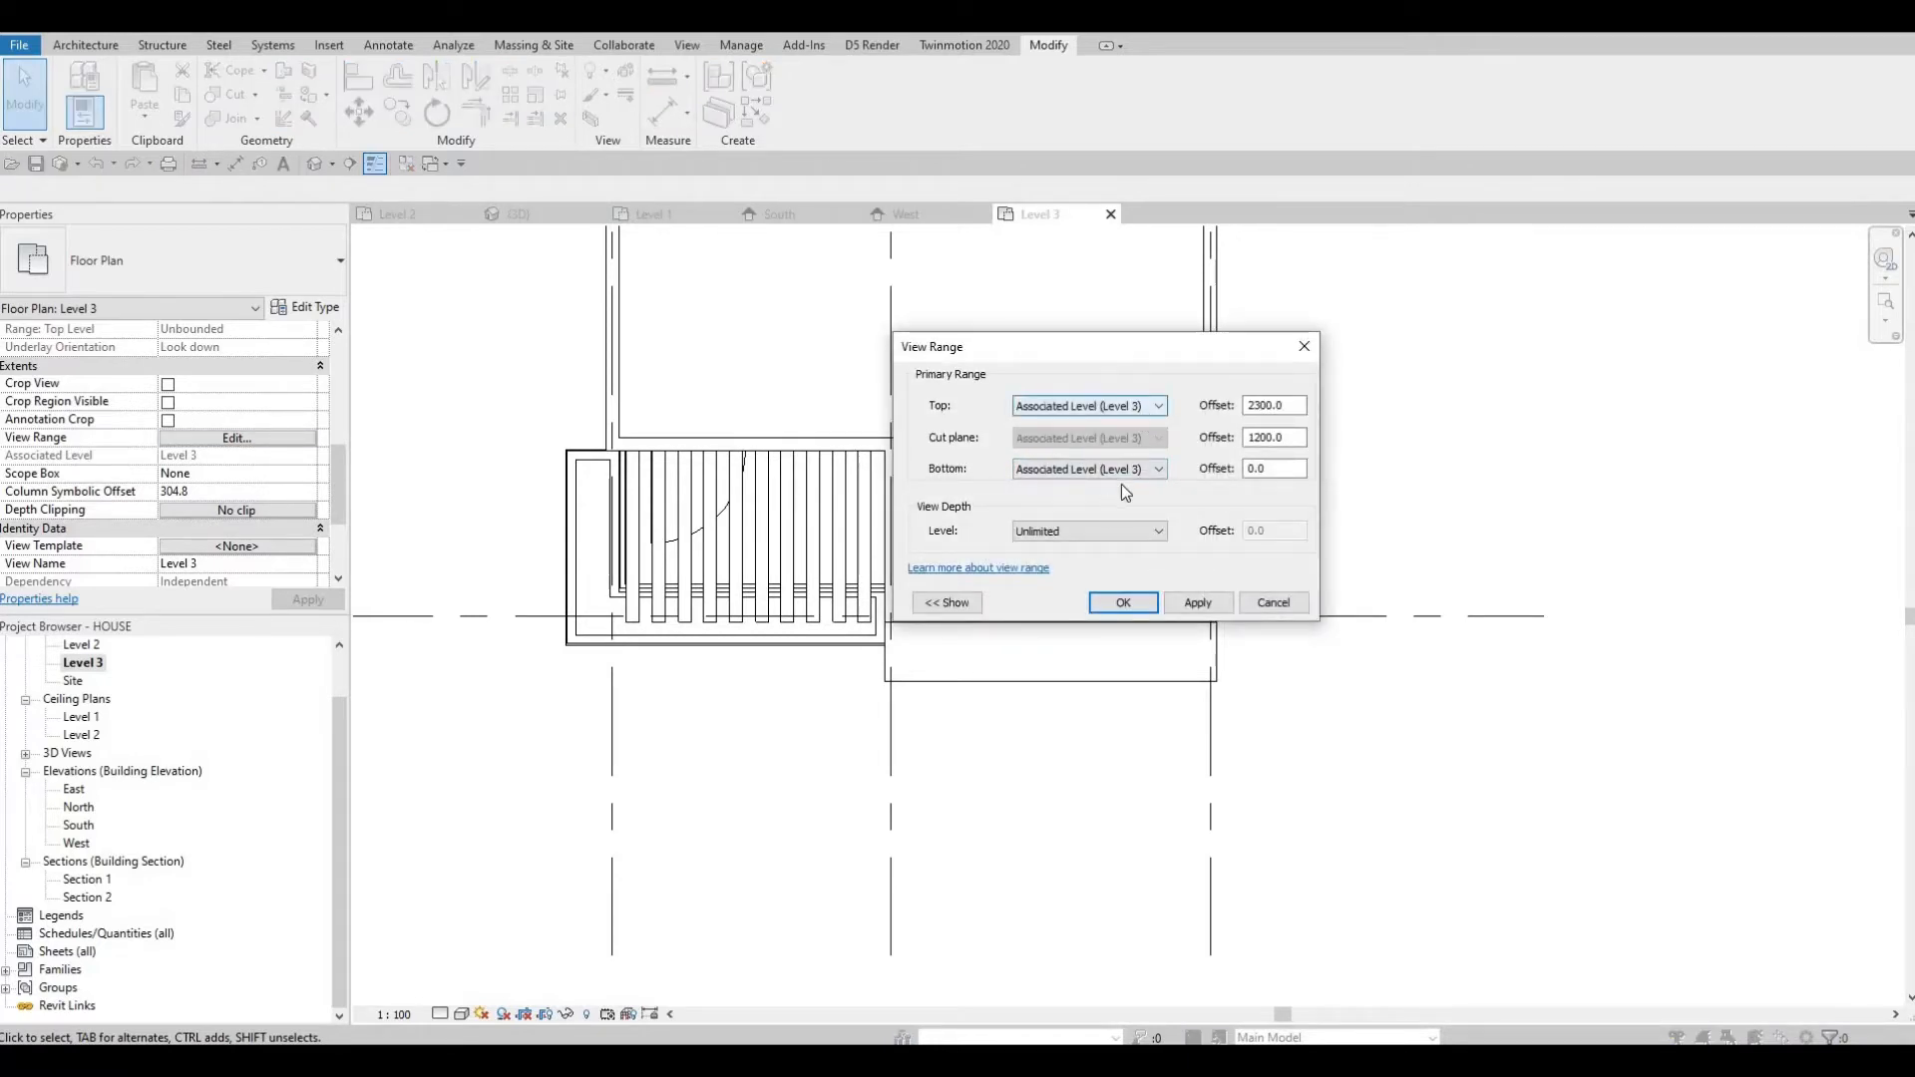
{"action": "left_click", "coordinate": [1123, 476]}
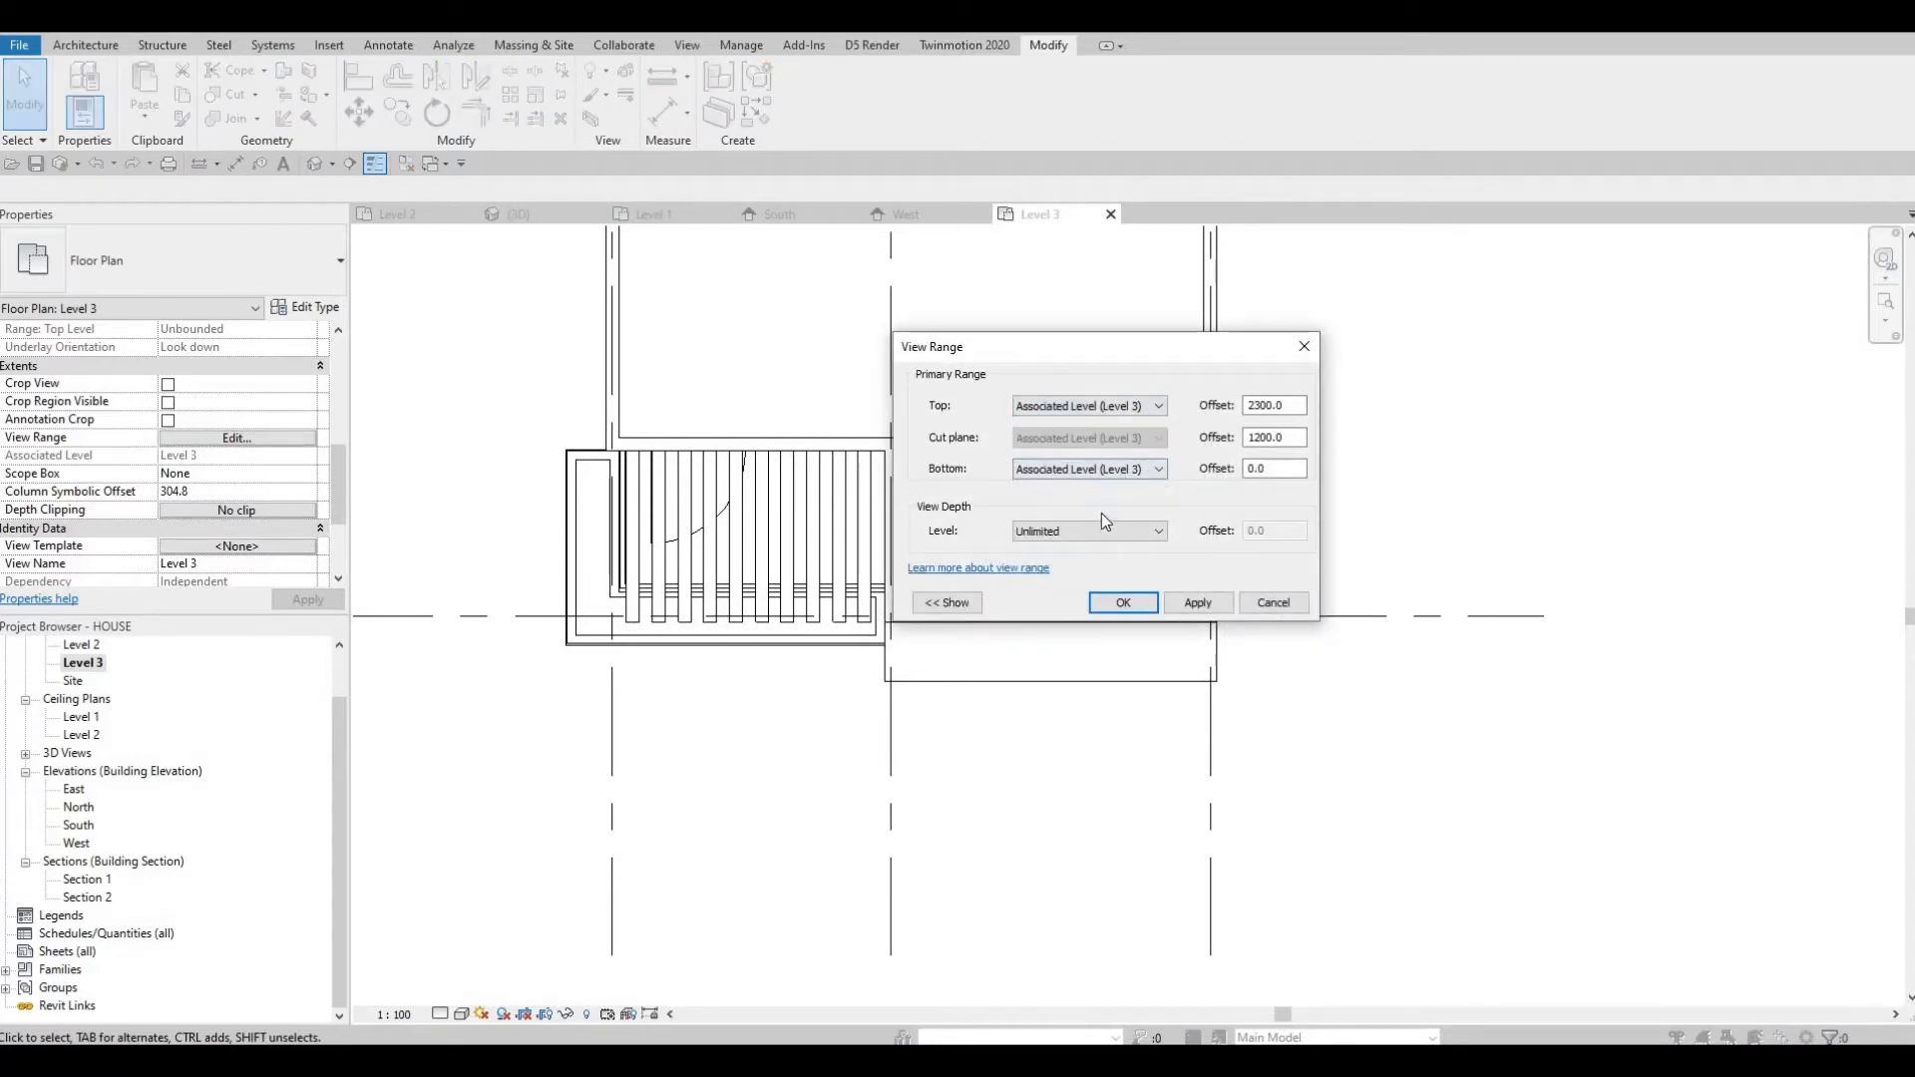
{"action": "left_click", "coordinate": [1214, 613]}
{"action": "left_click", "coordinate": [1201, 604]}
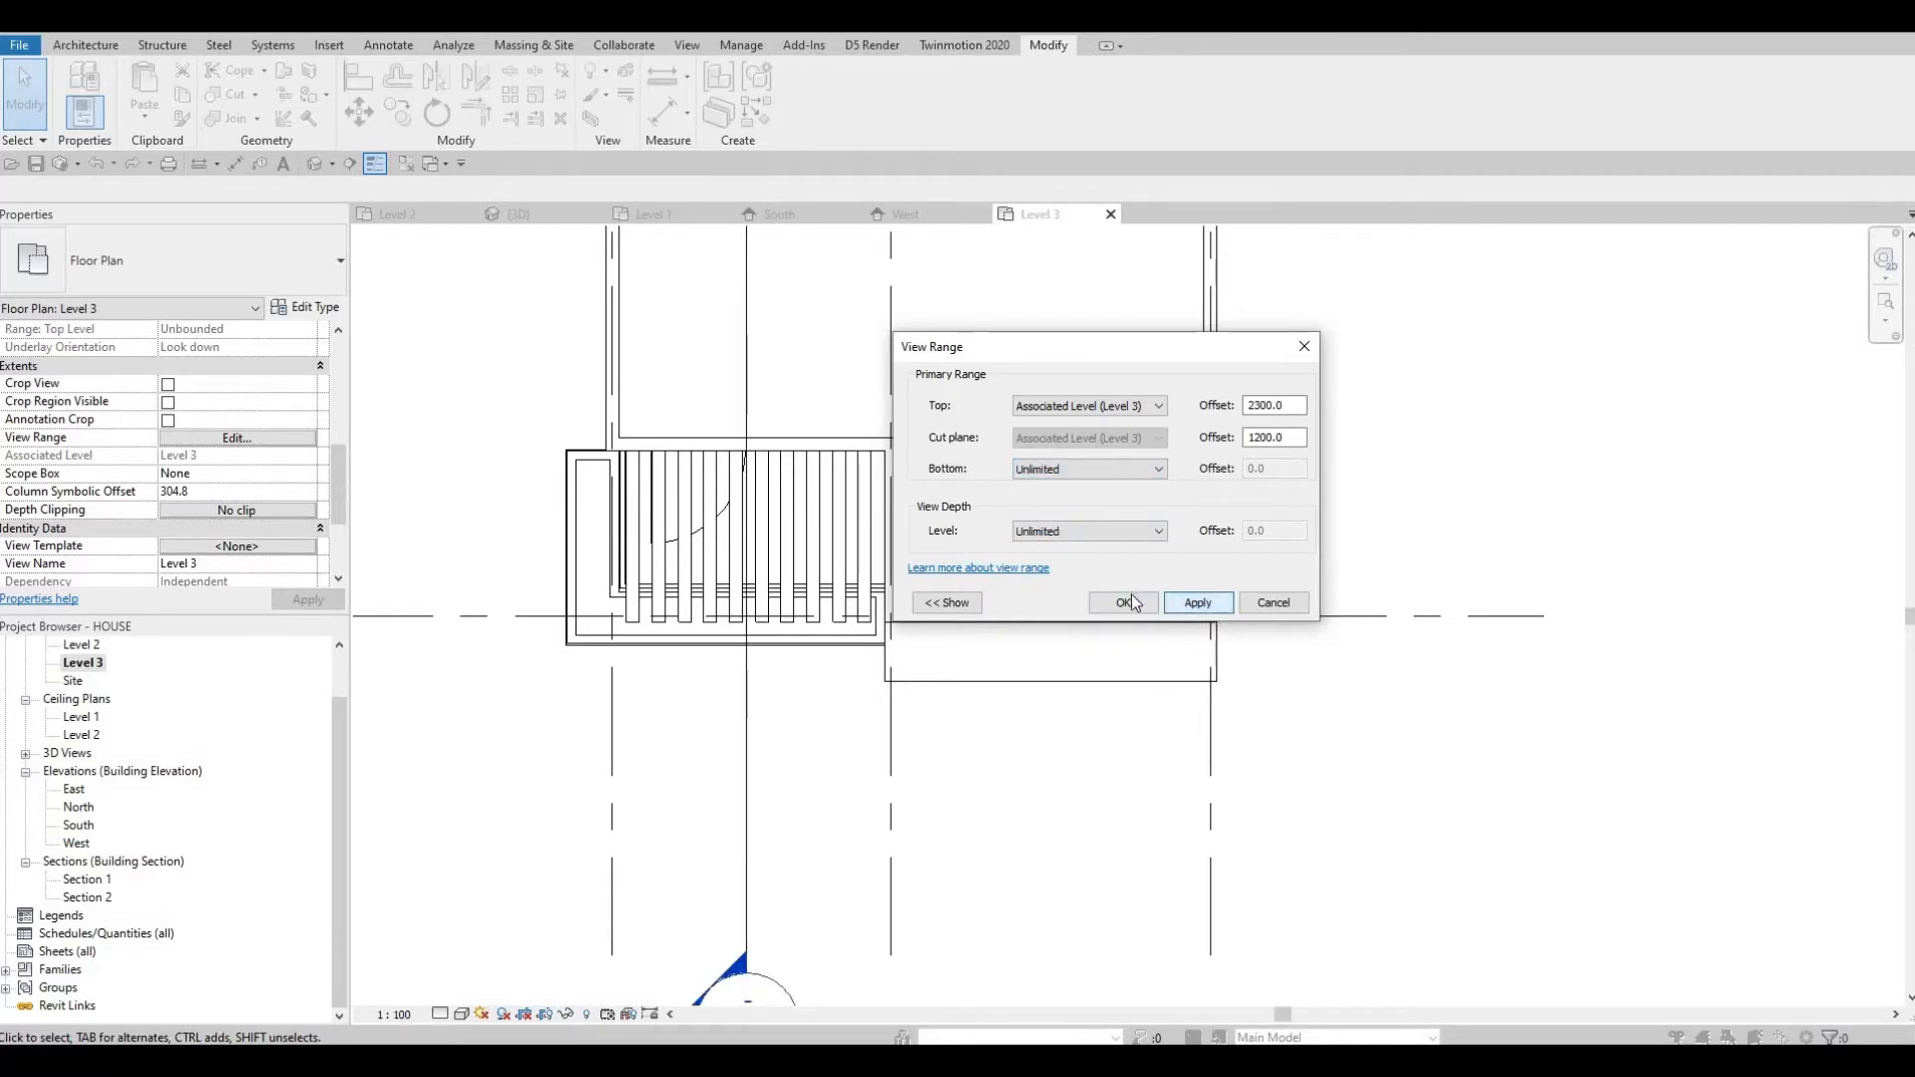
{"action": "key", "text": "Return"}
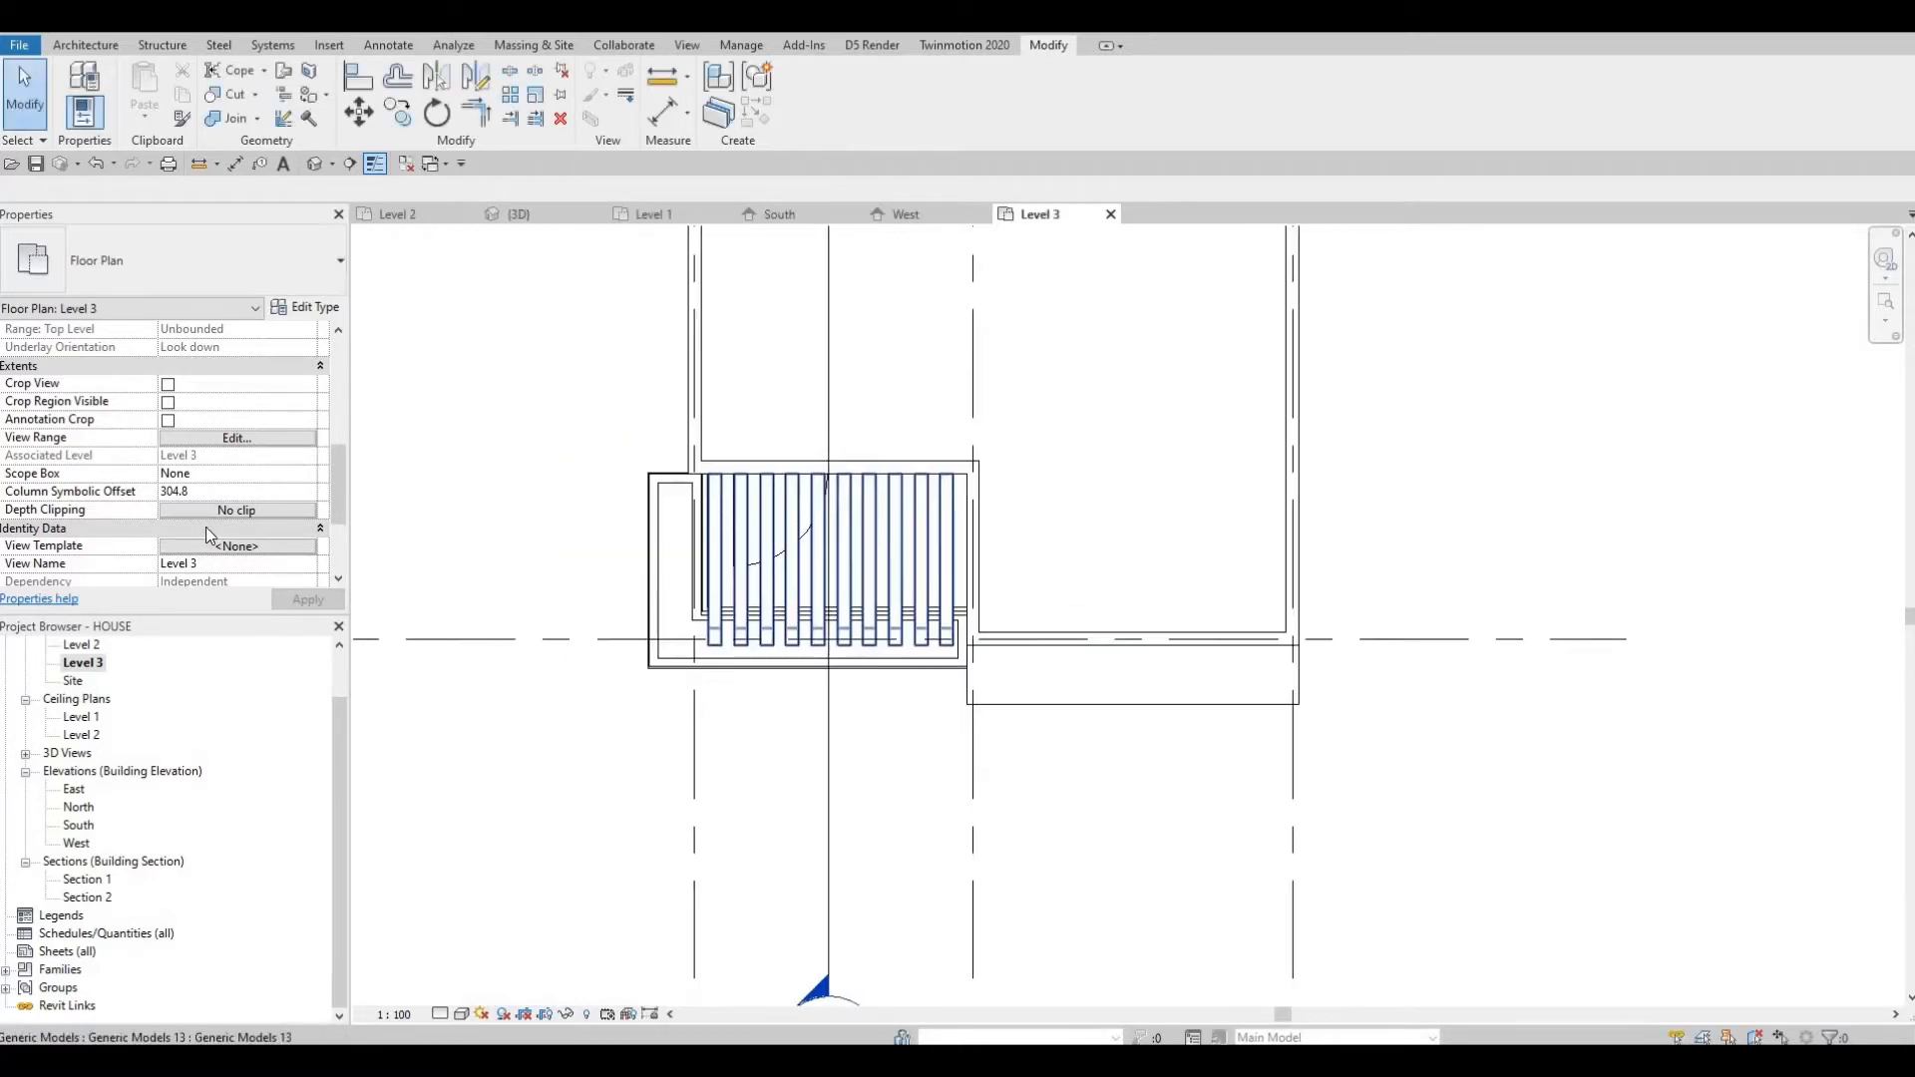
Try to set the Level 3 cut plane offset to 4500 and apply it.
{"action": "key", "text": "v"}
{"action": "key", "text": "r"}
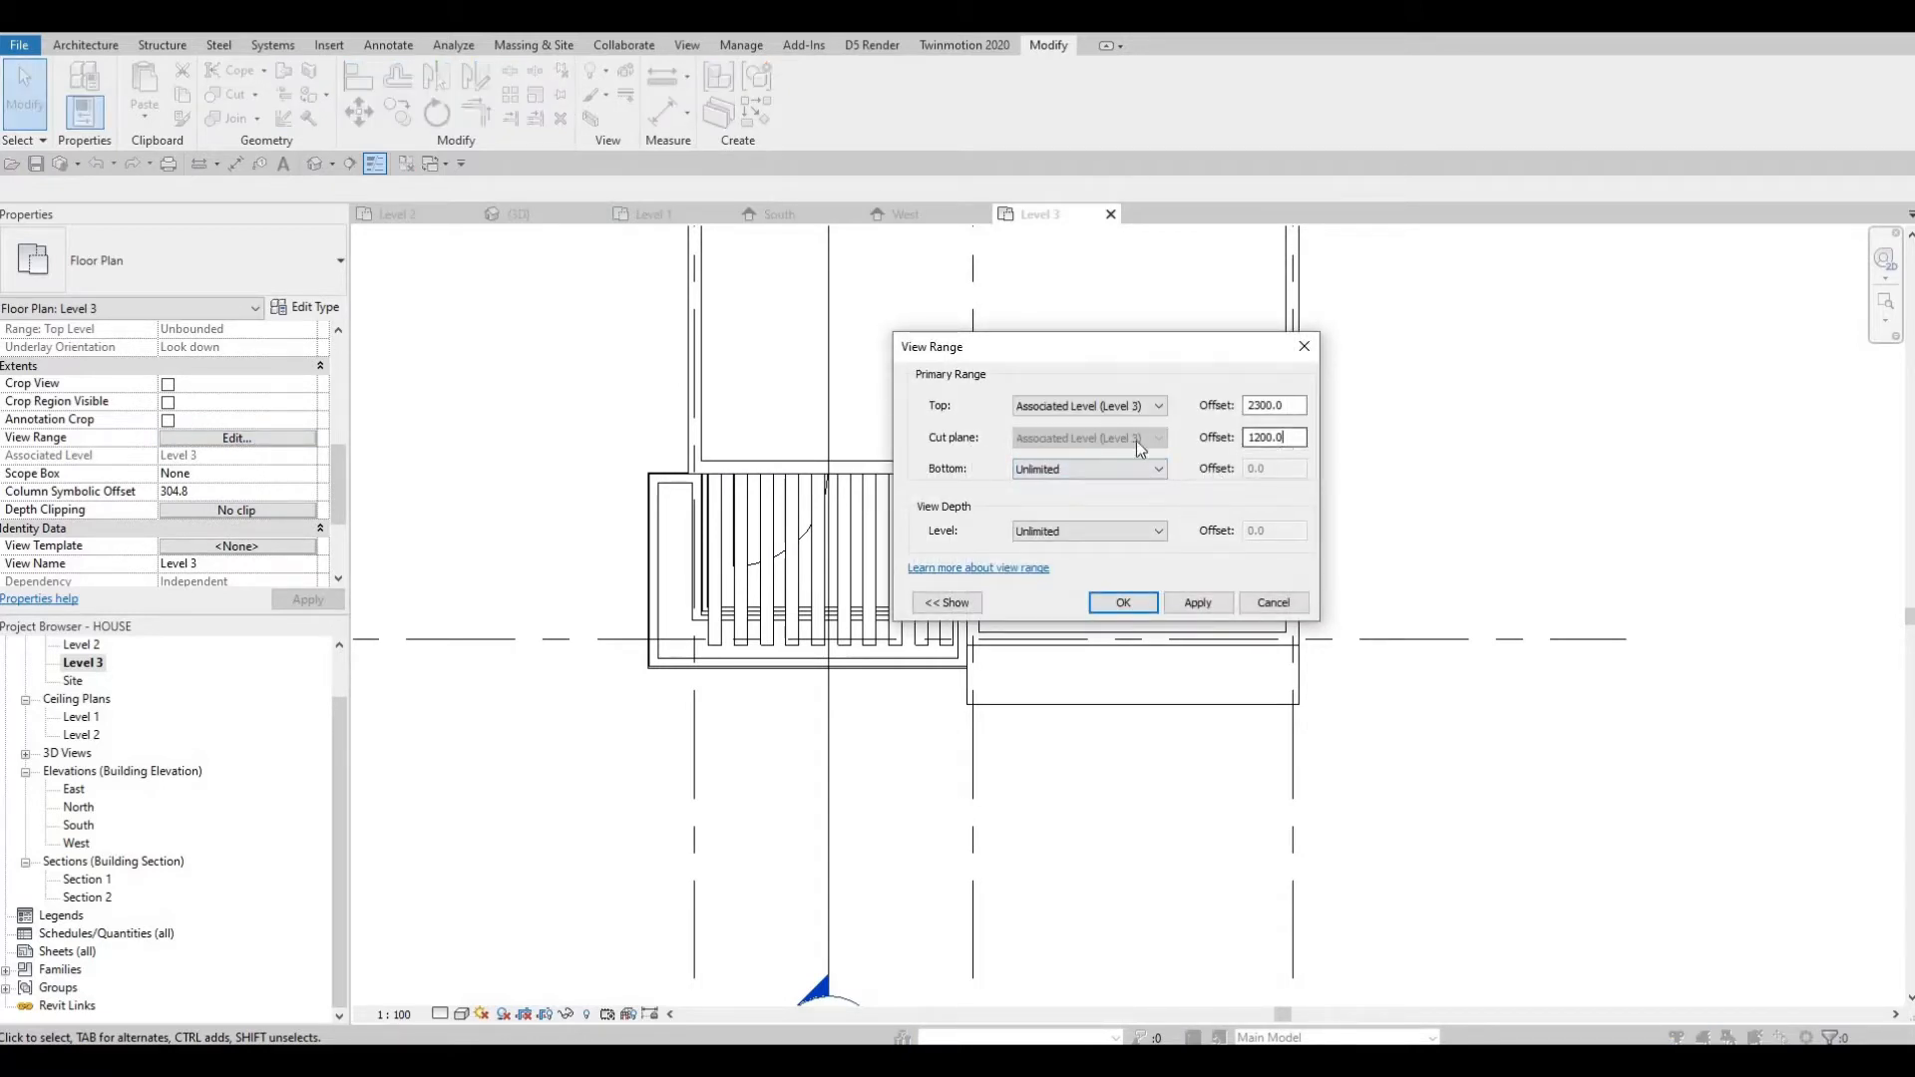
{"action": "key", "text": "shift+Home"}
{"action": "type", "text": "4500"}
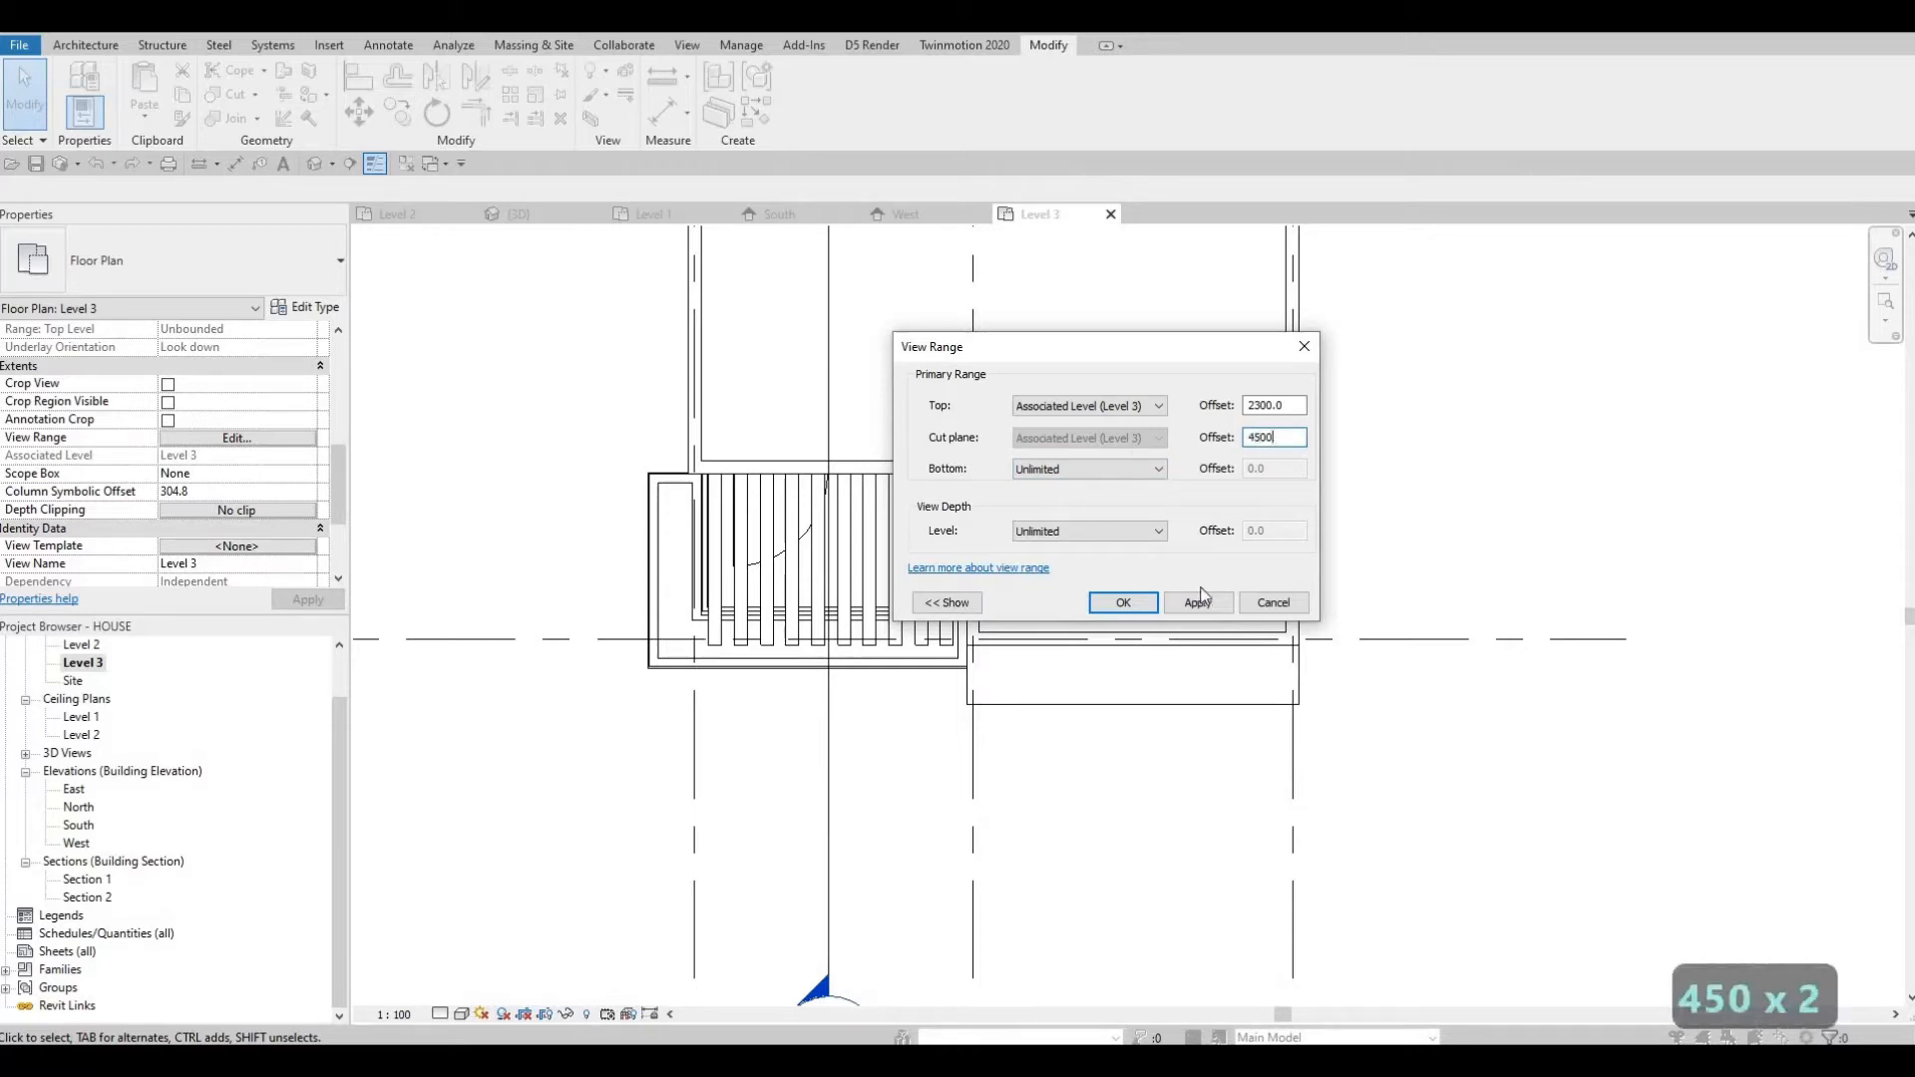
{"action": "left_click", "coordinate": [1179, 607]}
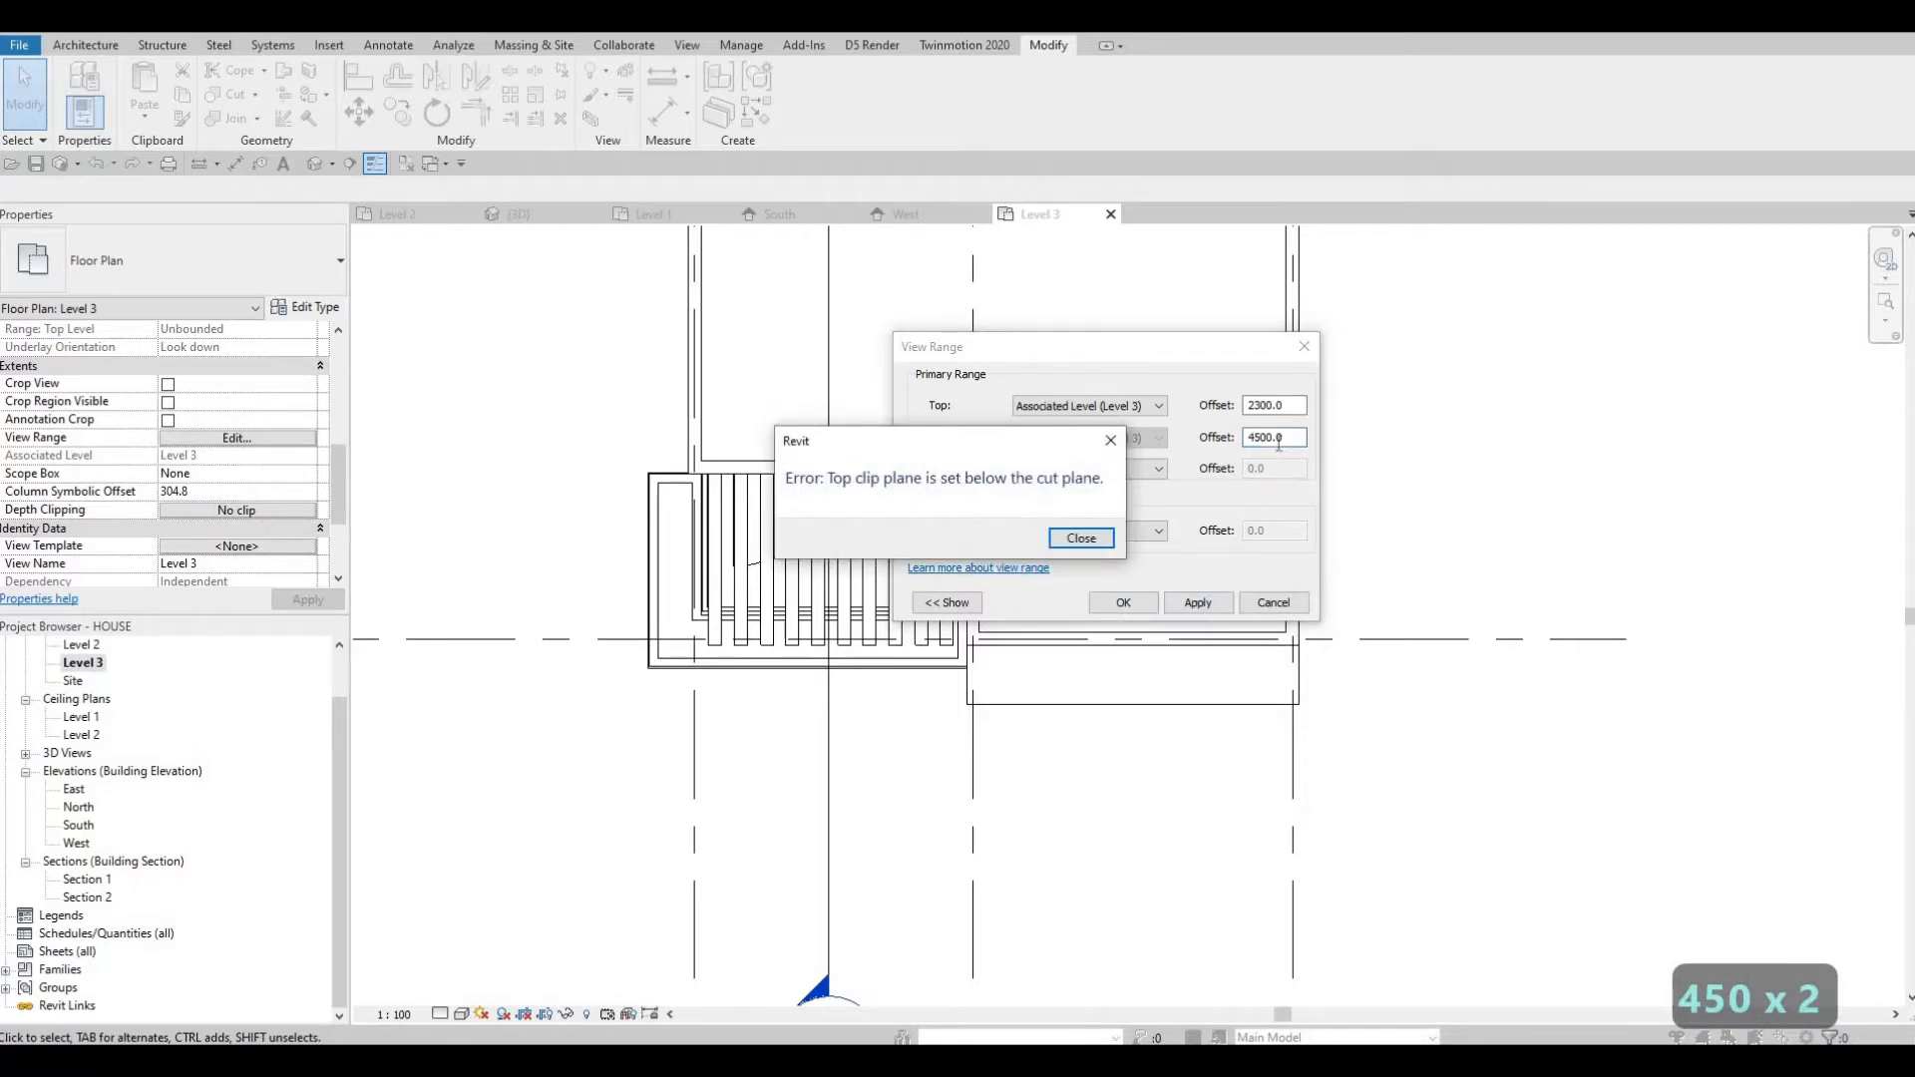
{"action": "key", "text": "Escape"}
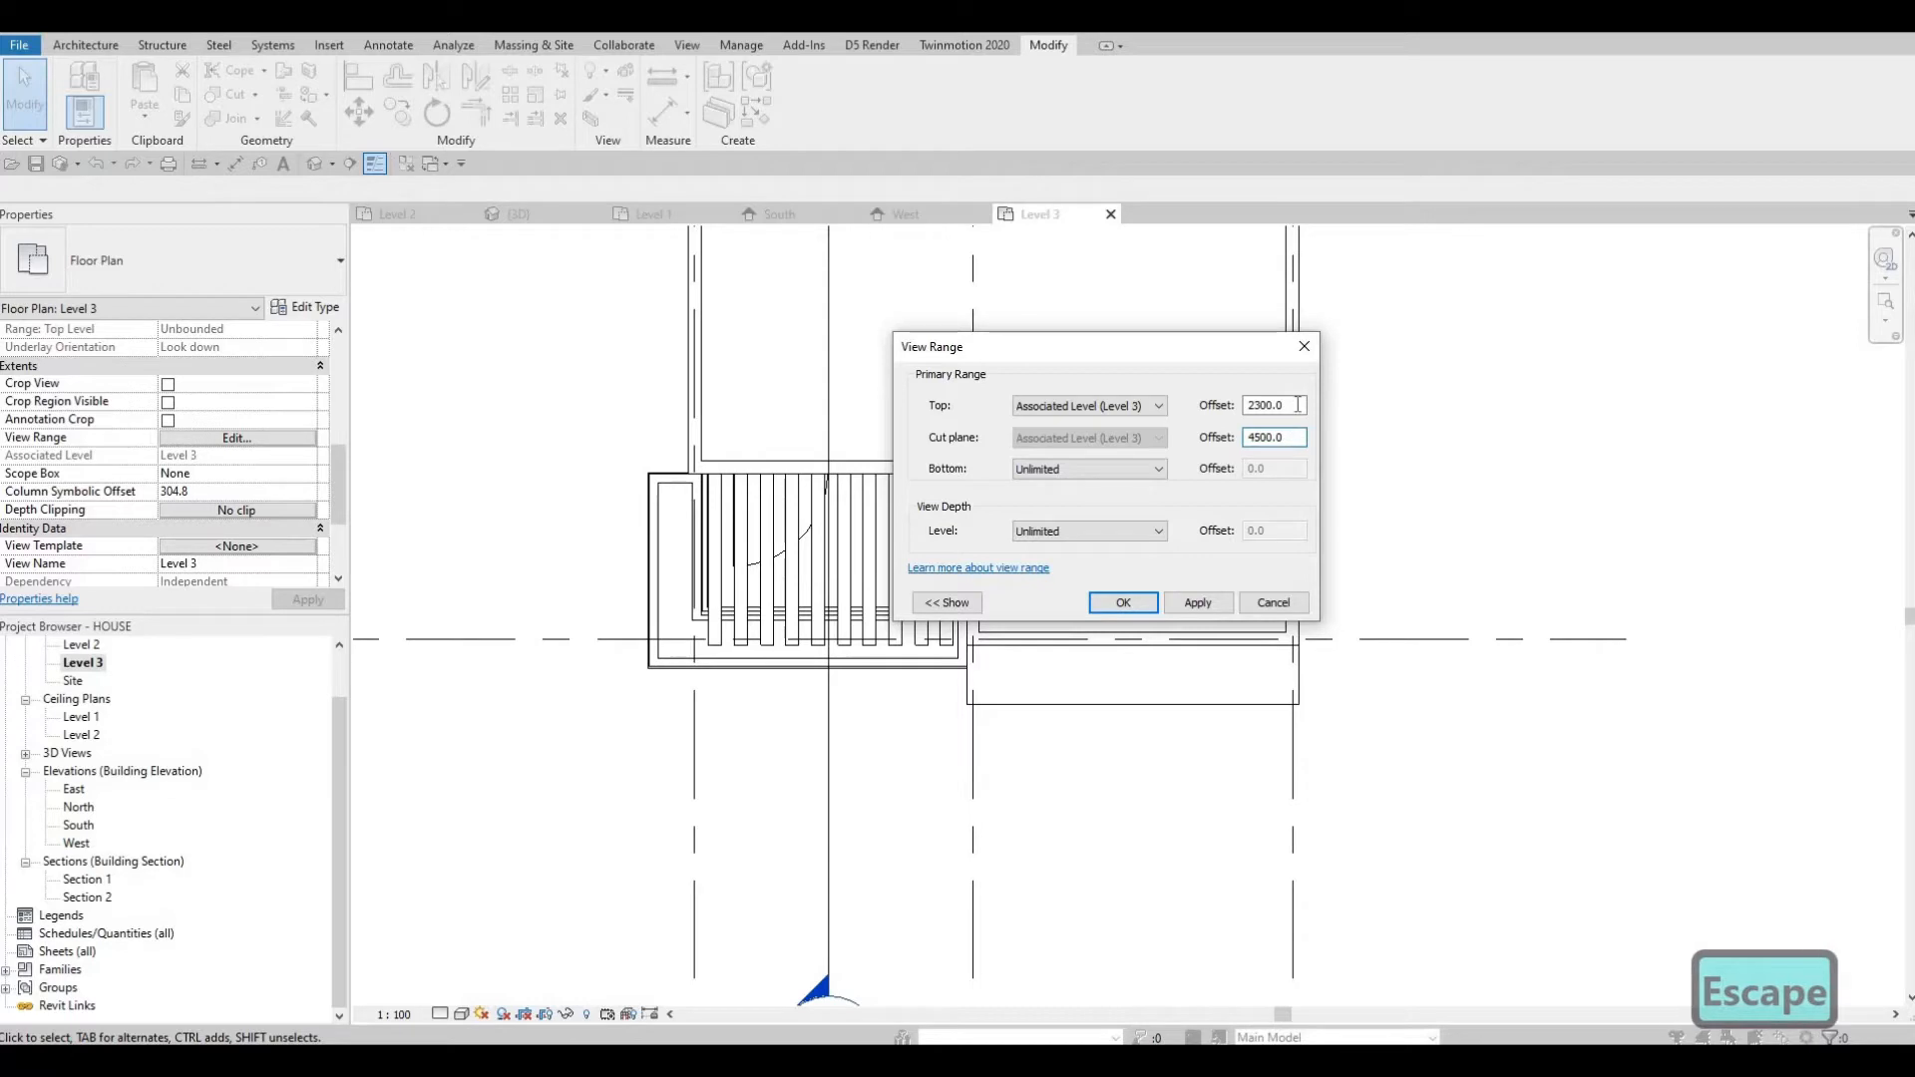
Set the Level 3 view range's top to Unlimited and confirm the dialog.
{"action": "key", "text": "shift+Tab"}
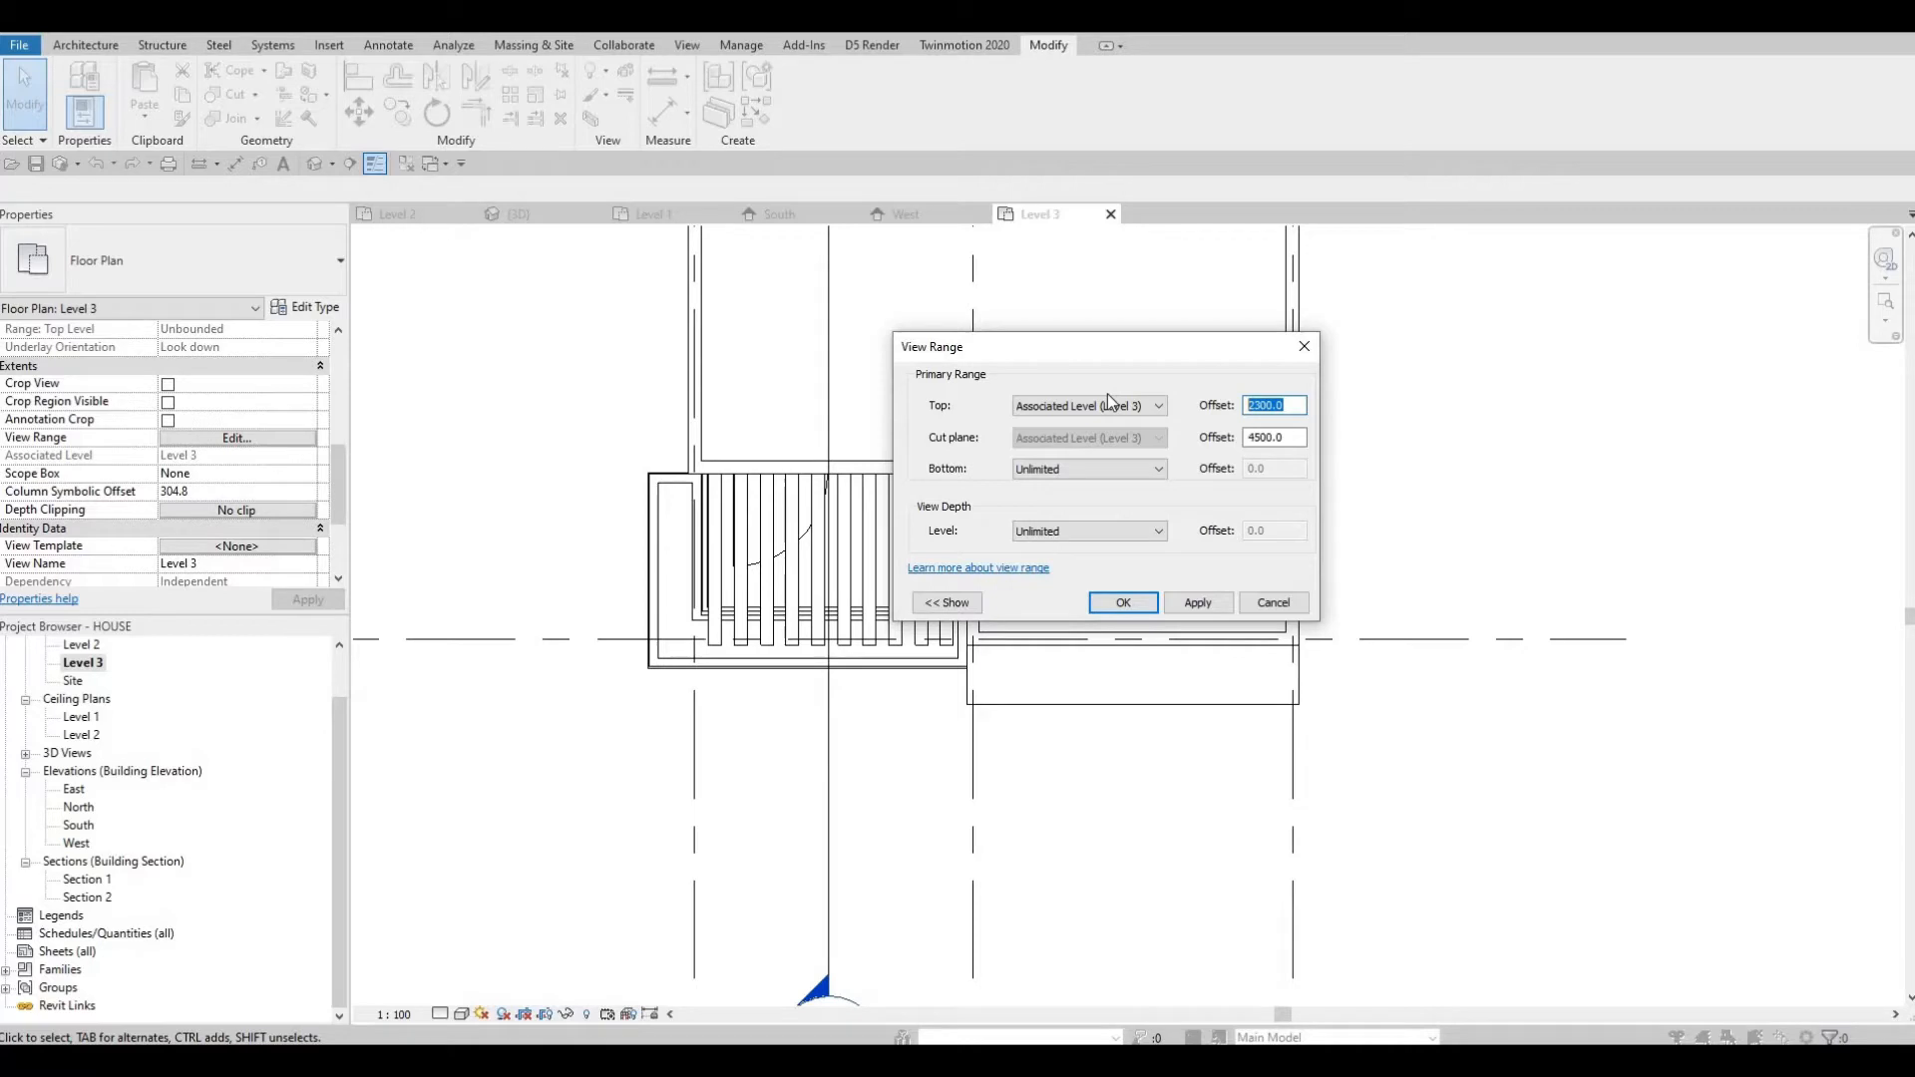
{"action": "left_click", "coordinate": [1103, 407]}
{"action": "left_click", "coordinate": [1084, 449]}
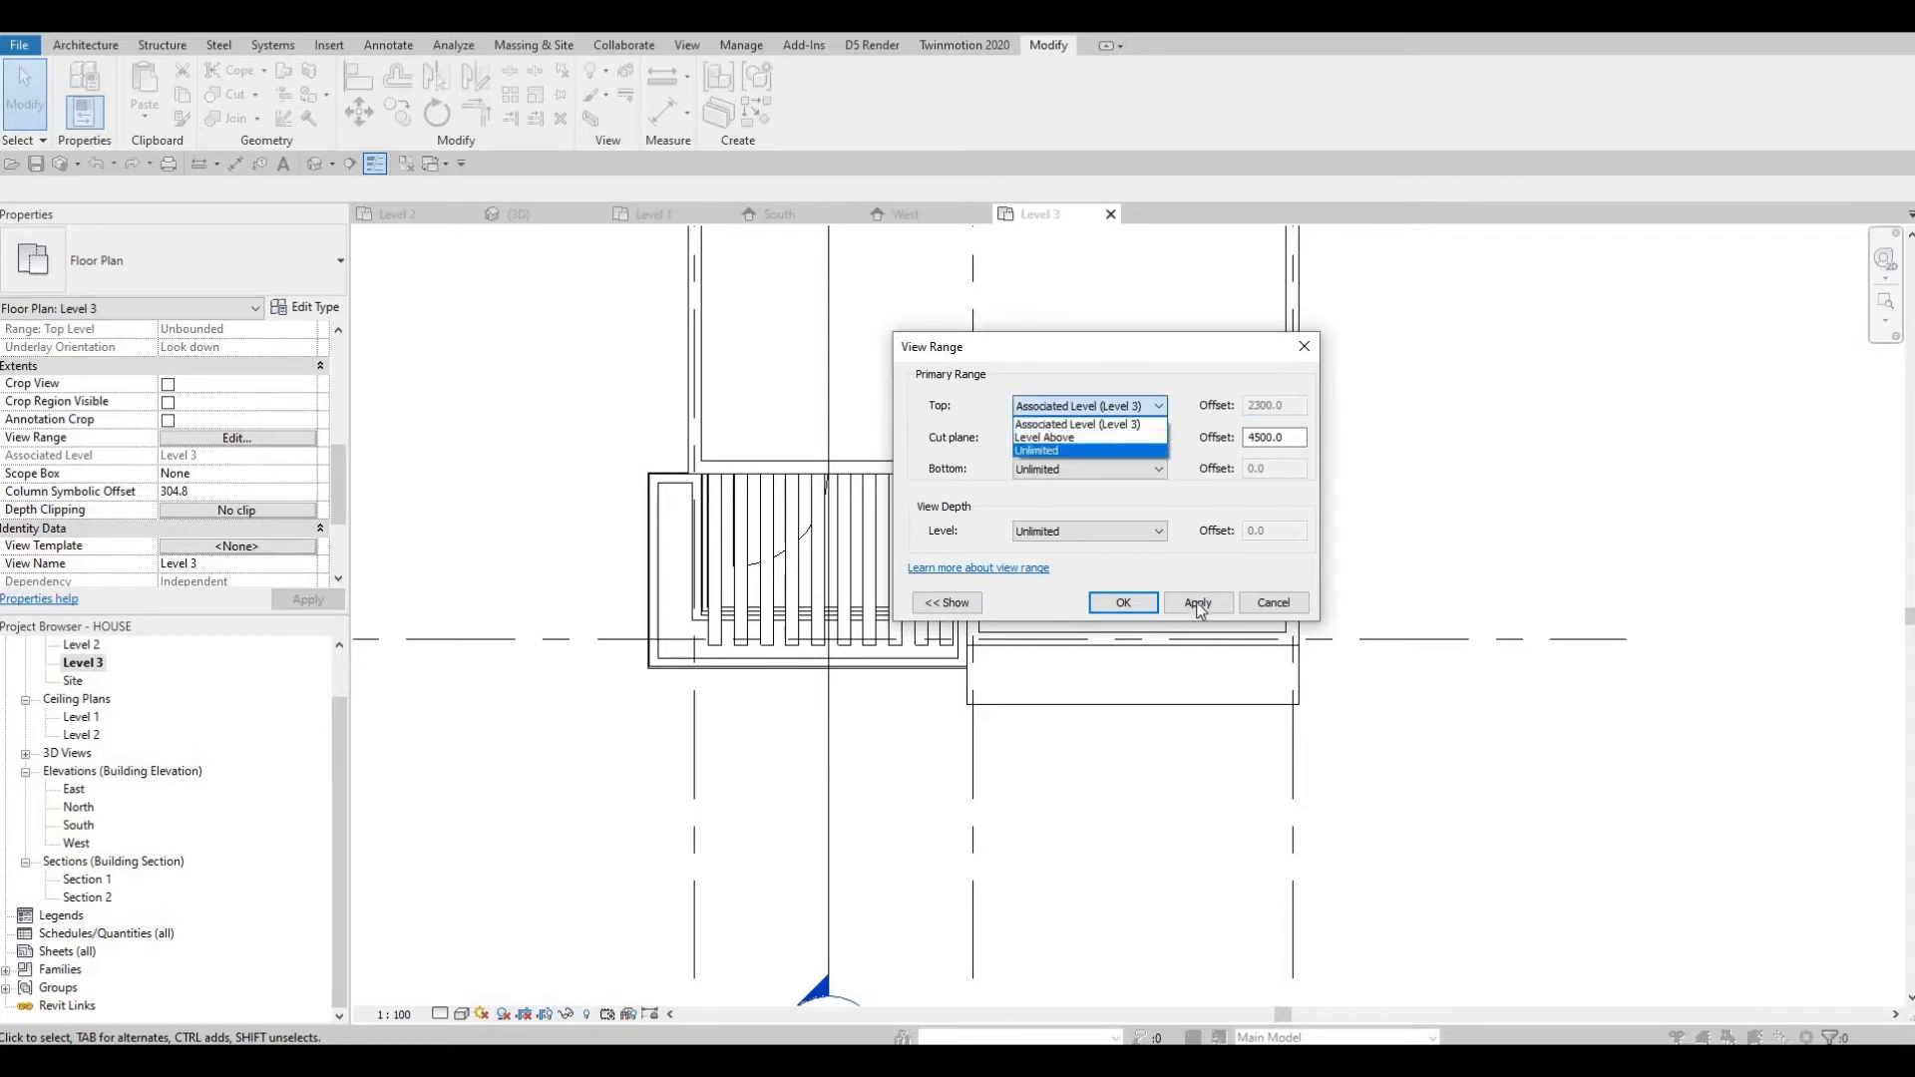
{"action": "left_click", "coordinate": [1110, 602]}
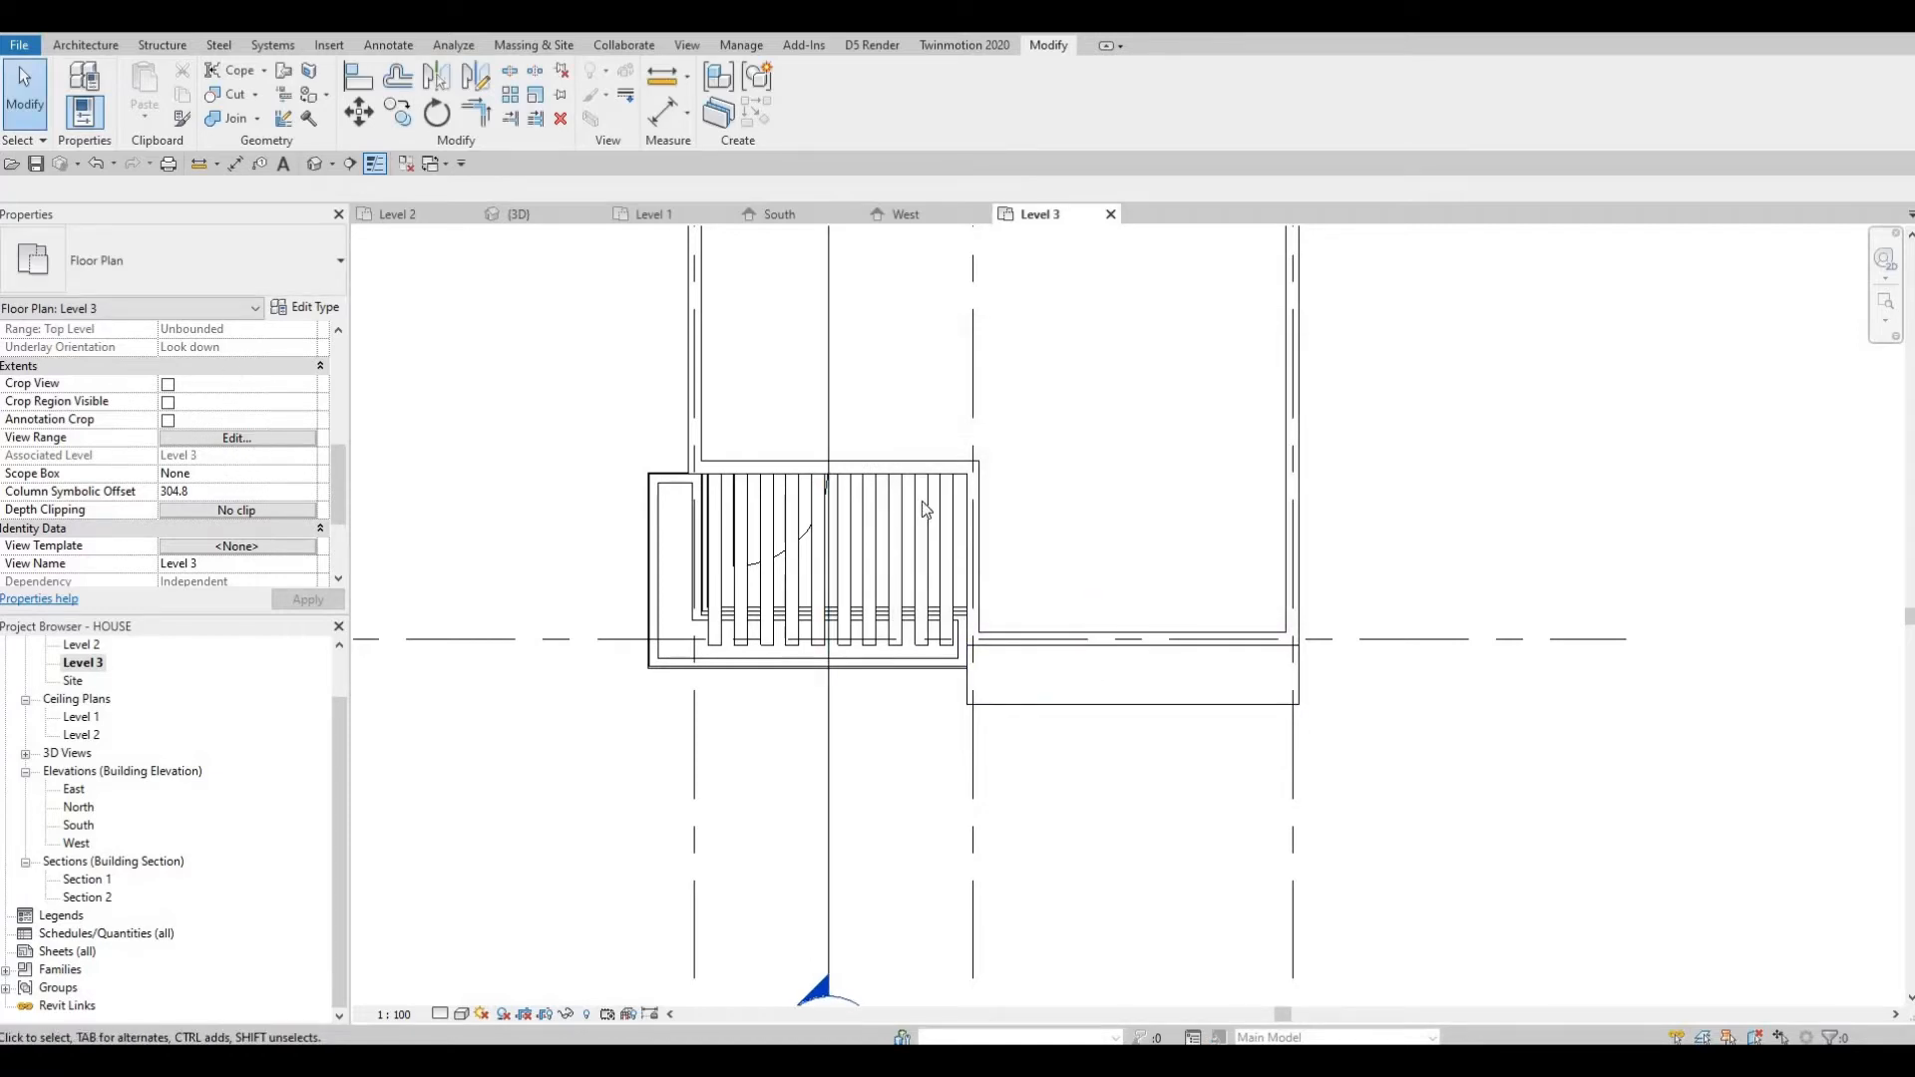
Reopen the Level 3 view range and set the cut plane offset to 4000.
{"action": "left_click", "coordinate": [236, 438]}
{"action": "left_click_drag", "start_coordinate": [1301, 437], "coordinate": [1128, 437]}
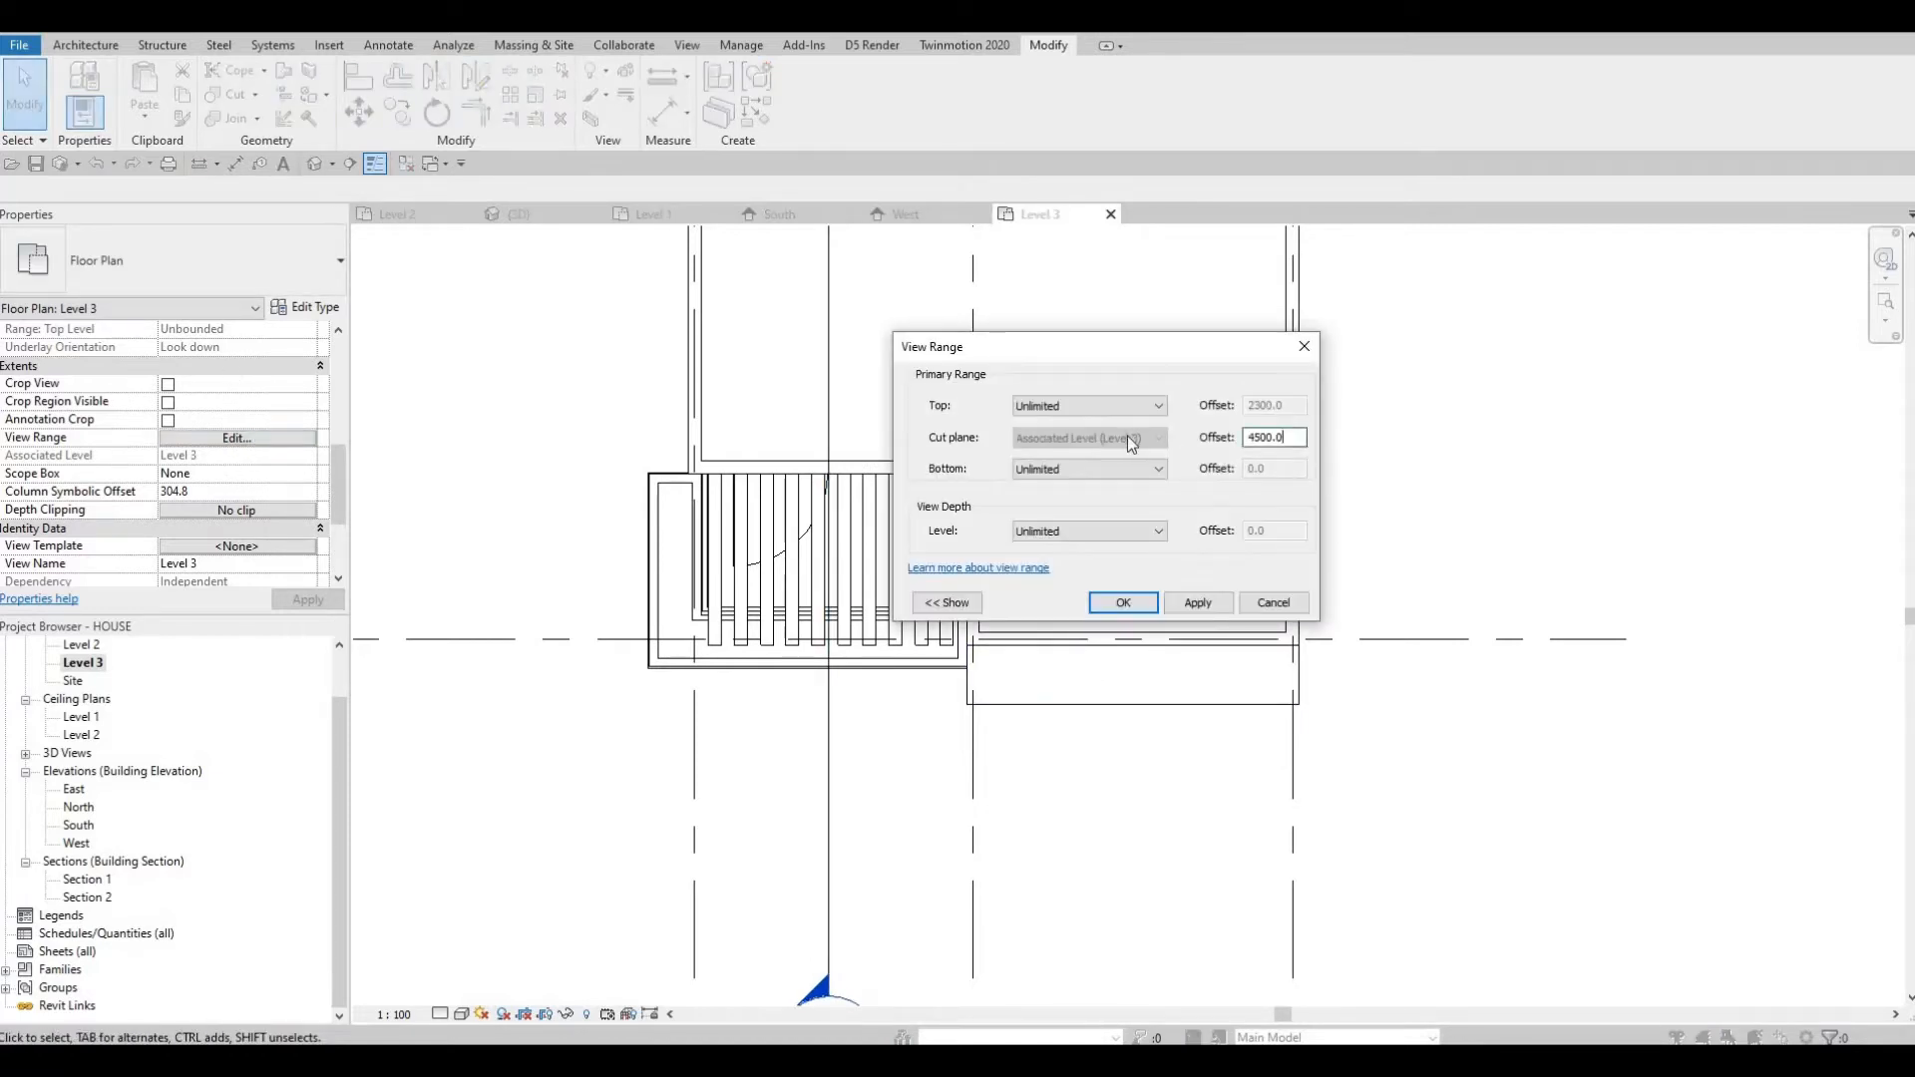
{"action": "type", "text": "4000"}
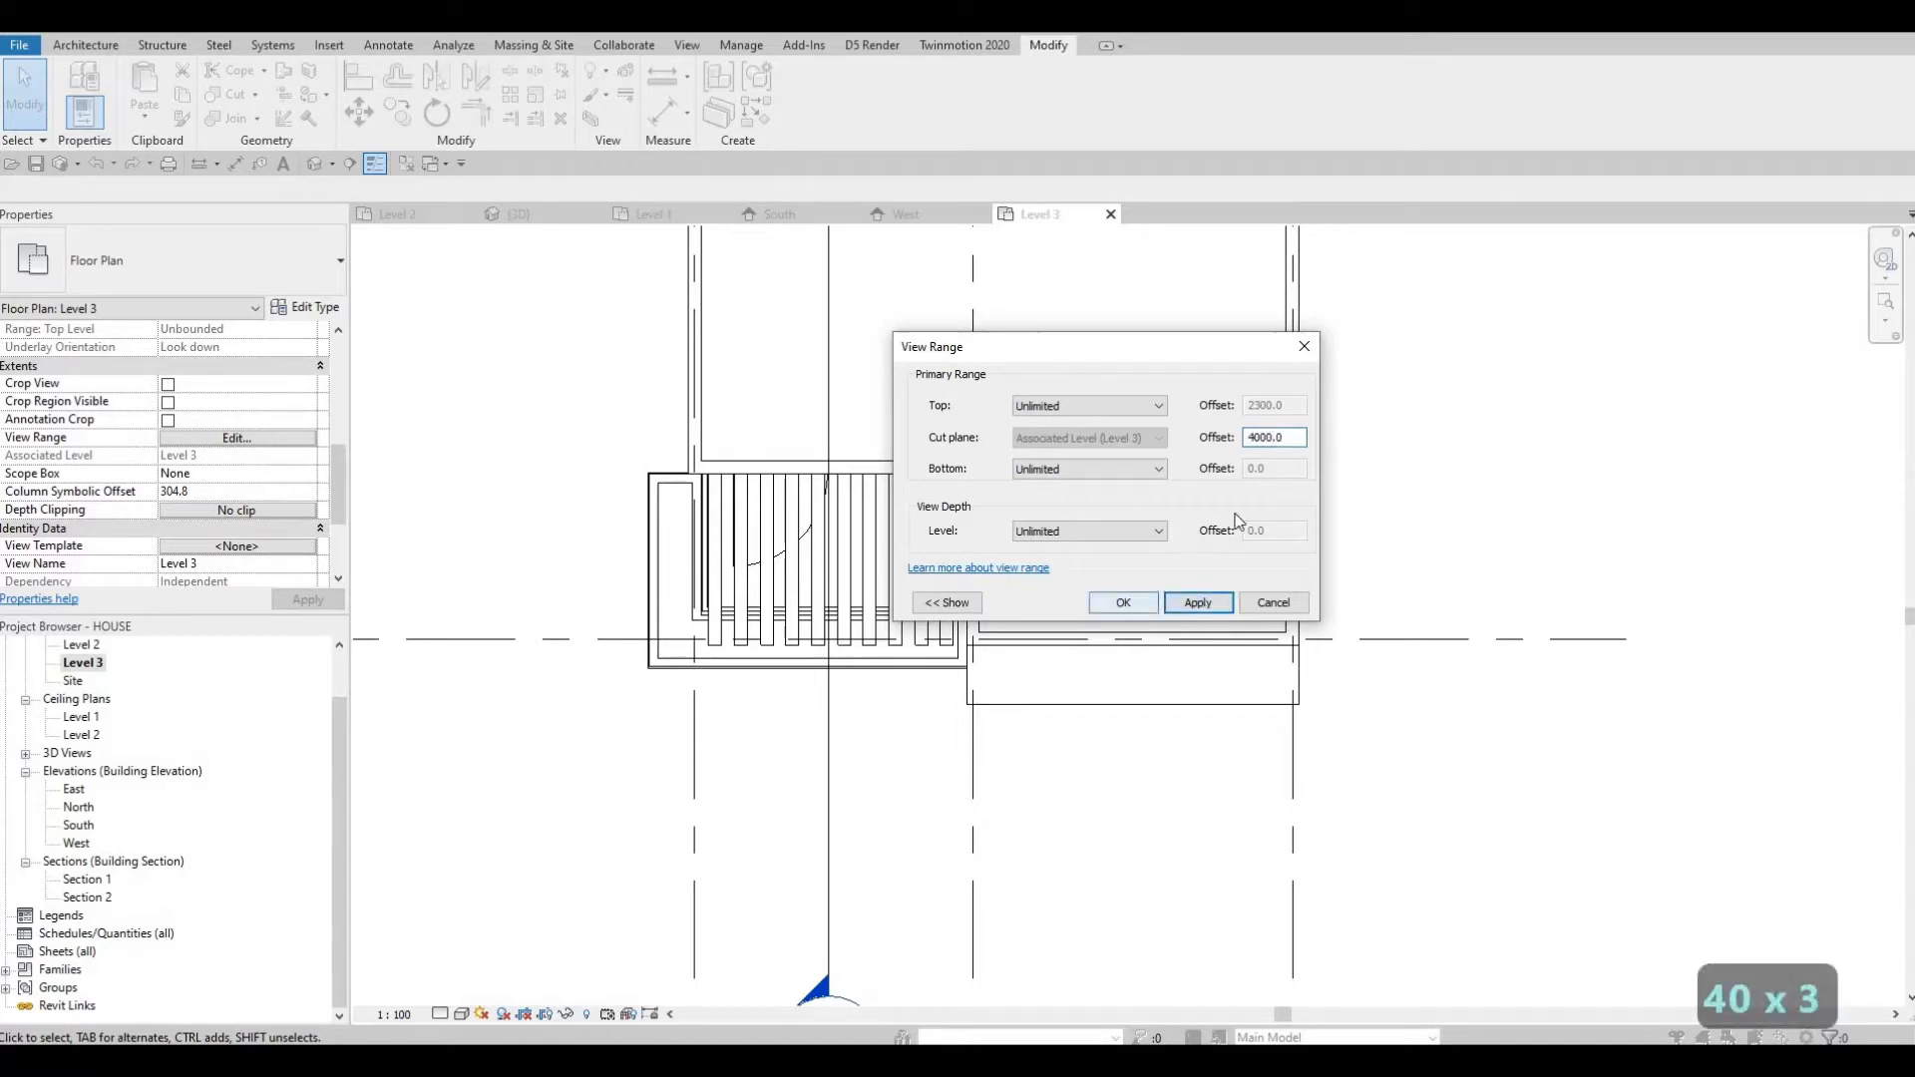
{"action": "left_click", "coordinate": [1123, 602]}
Reopen the view range and set the cut plane offset to 6000.
{"action": "key", "text": "v"}
{"action": "key", "text": "r"}
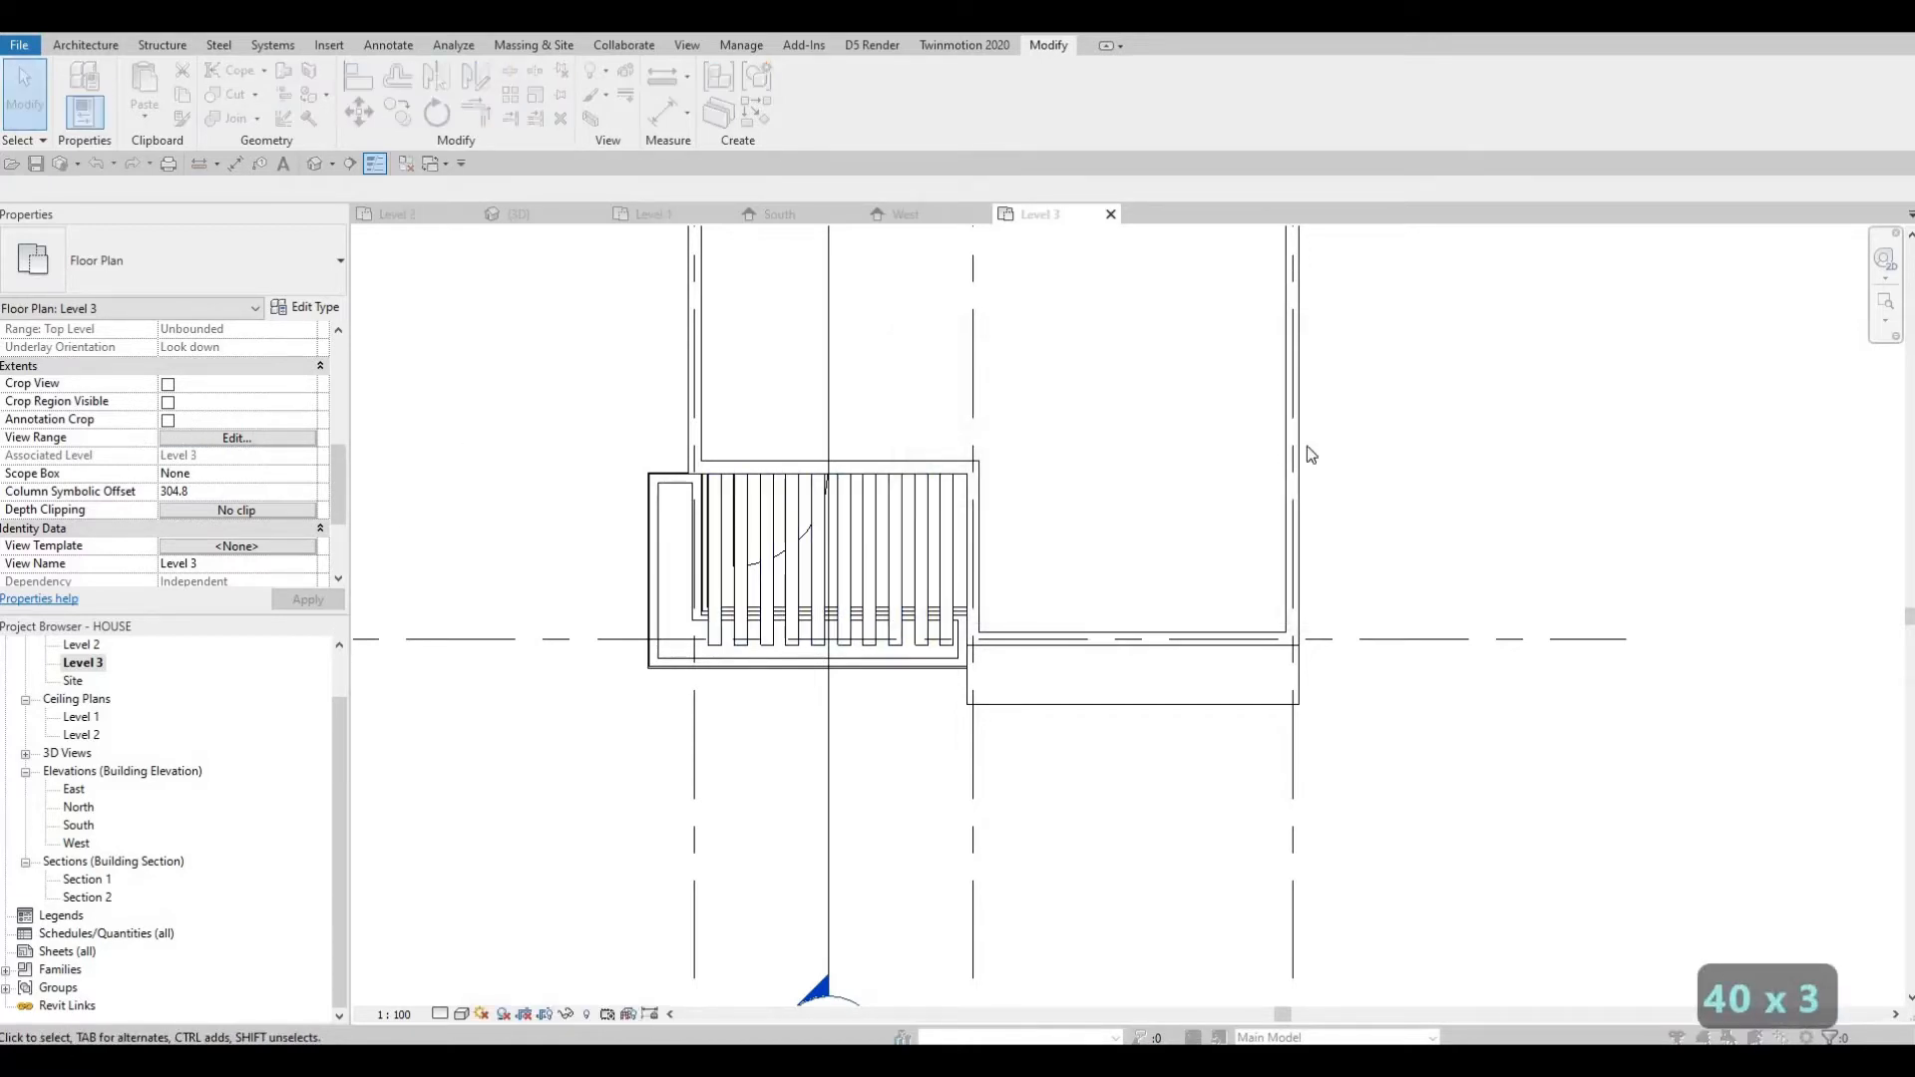
{"action": "left_click_drag", "start_coordinate": [1299, 441], "coordinate": [1141, 441]}
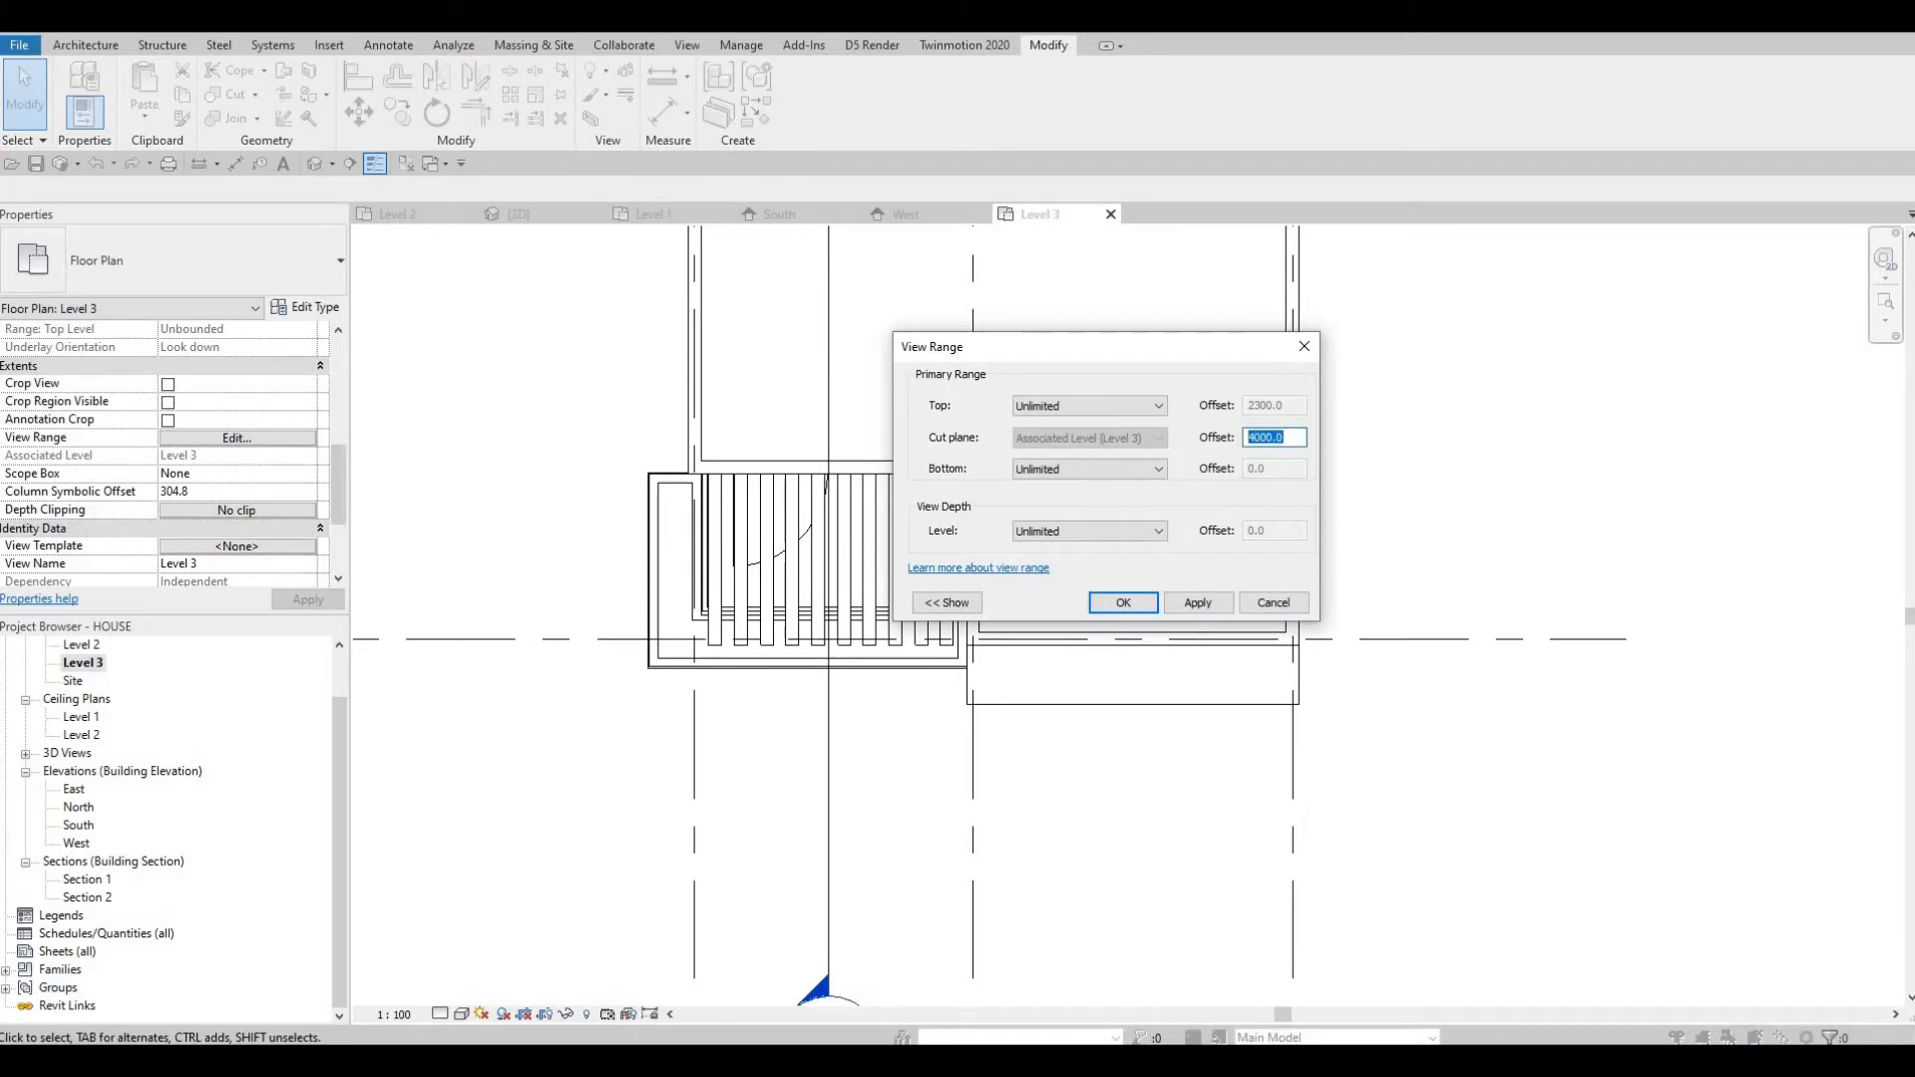
{"action": "type", "text": "6000"}
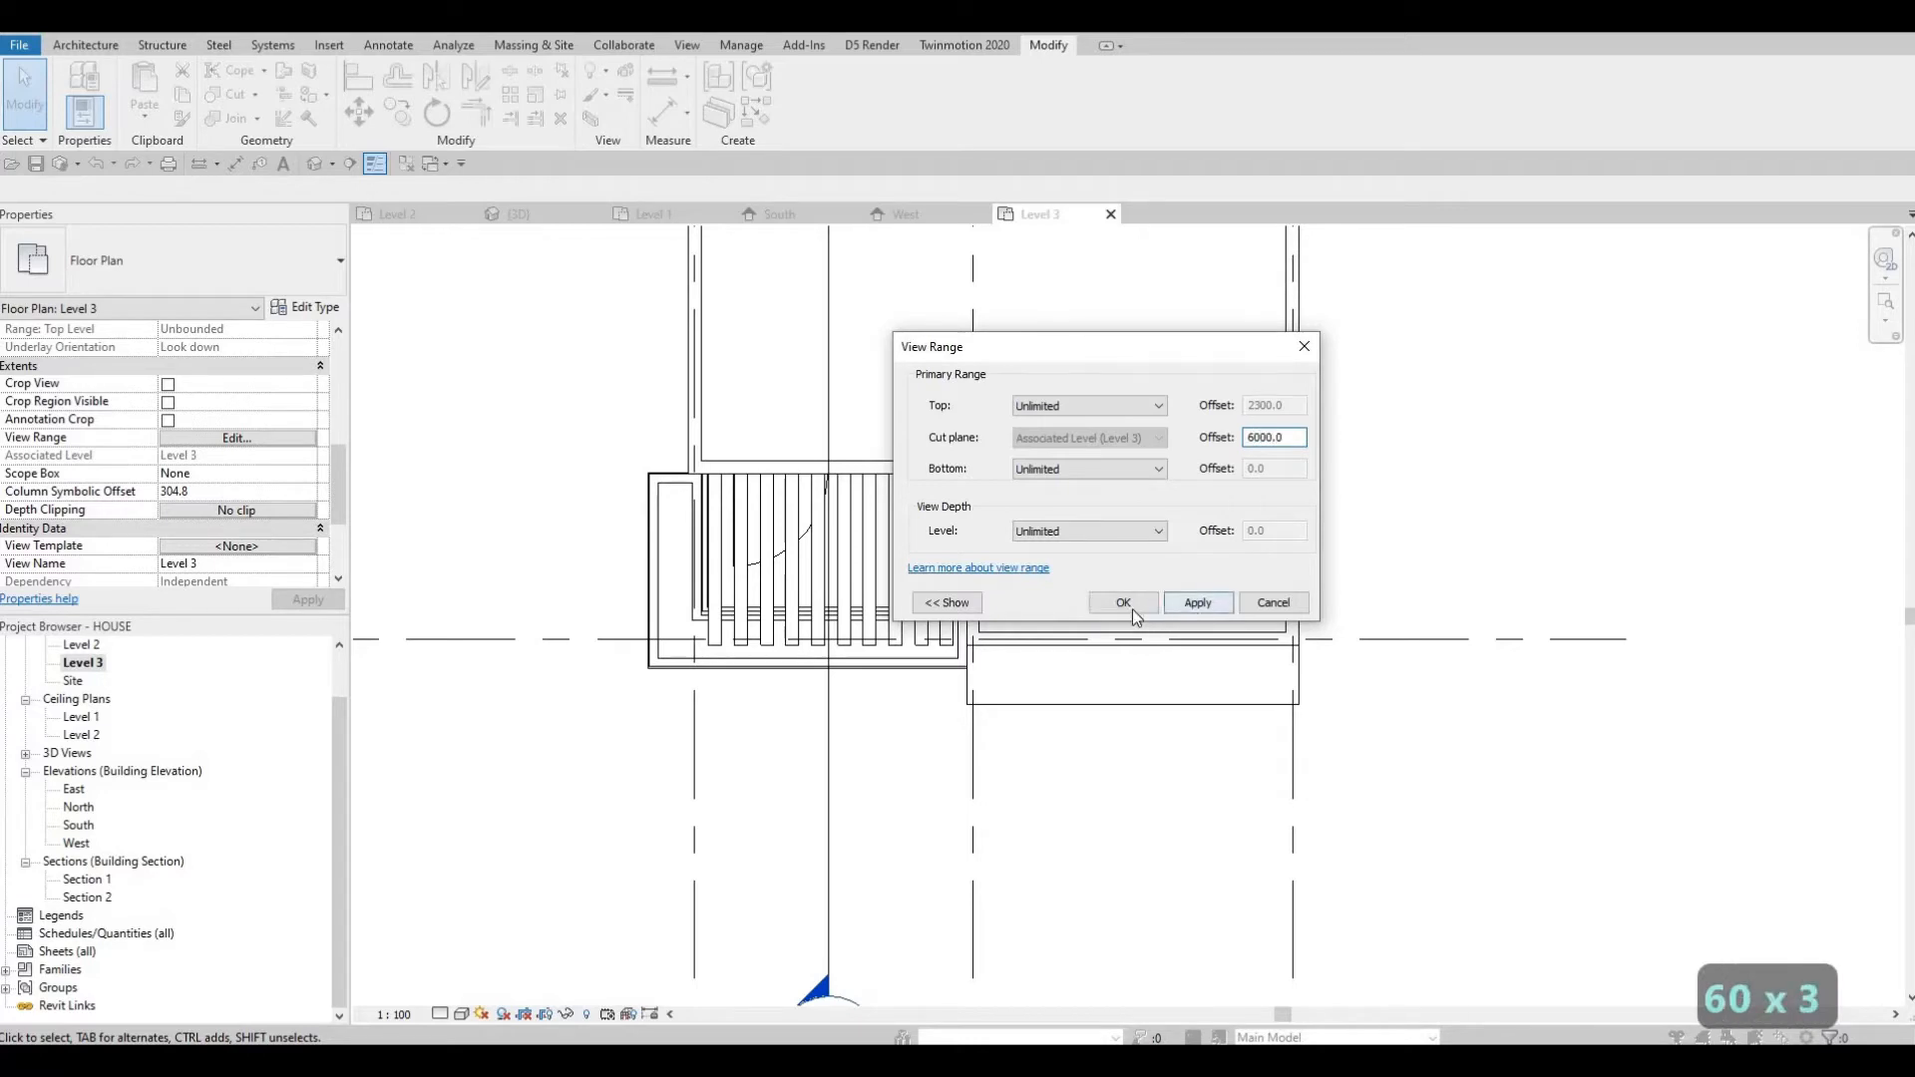
{"action": "left_click", "coordinate": [1123, 602]}
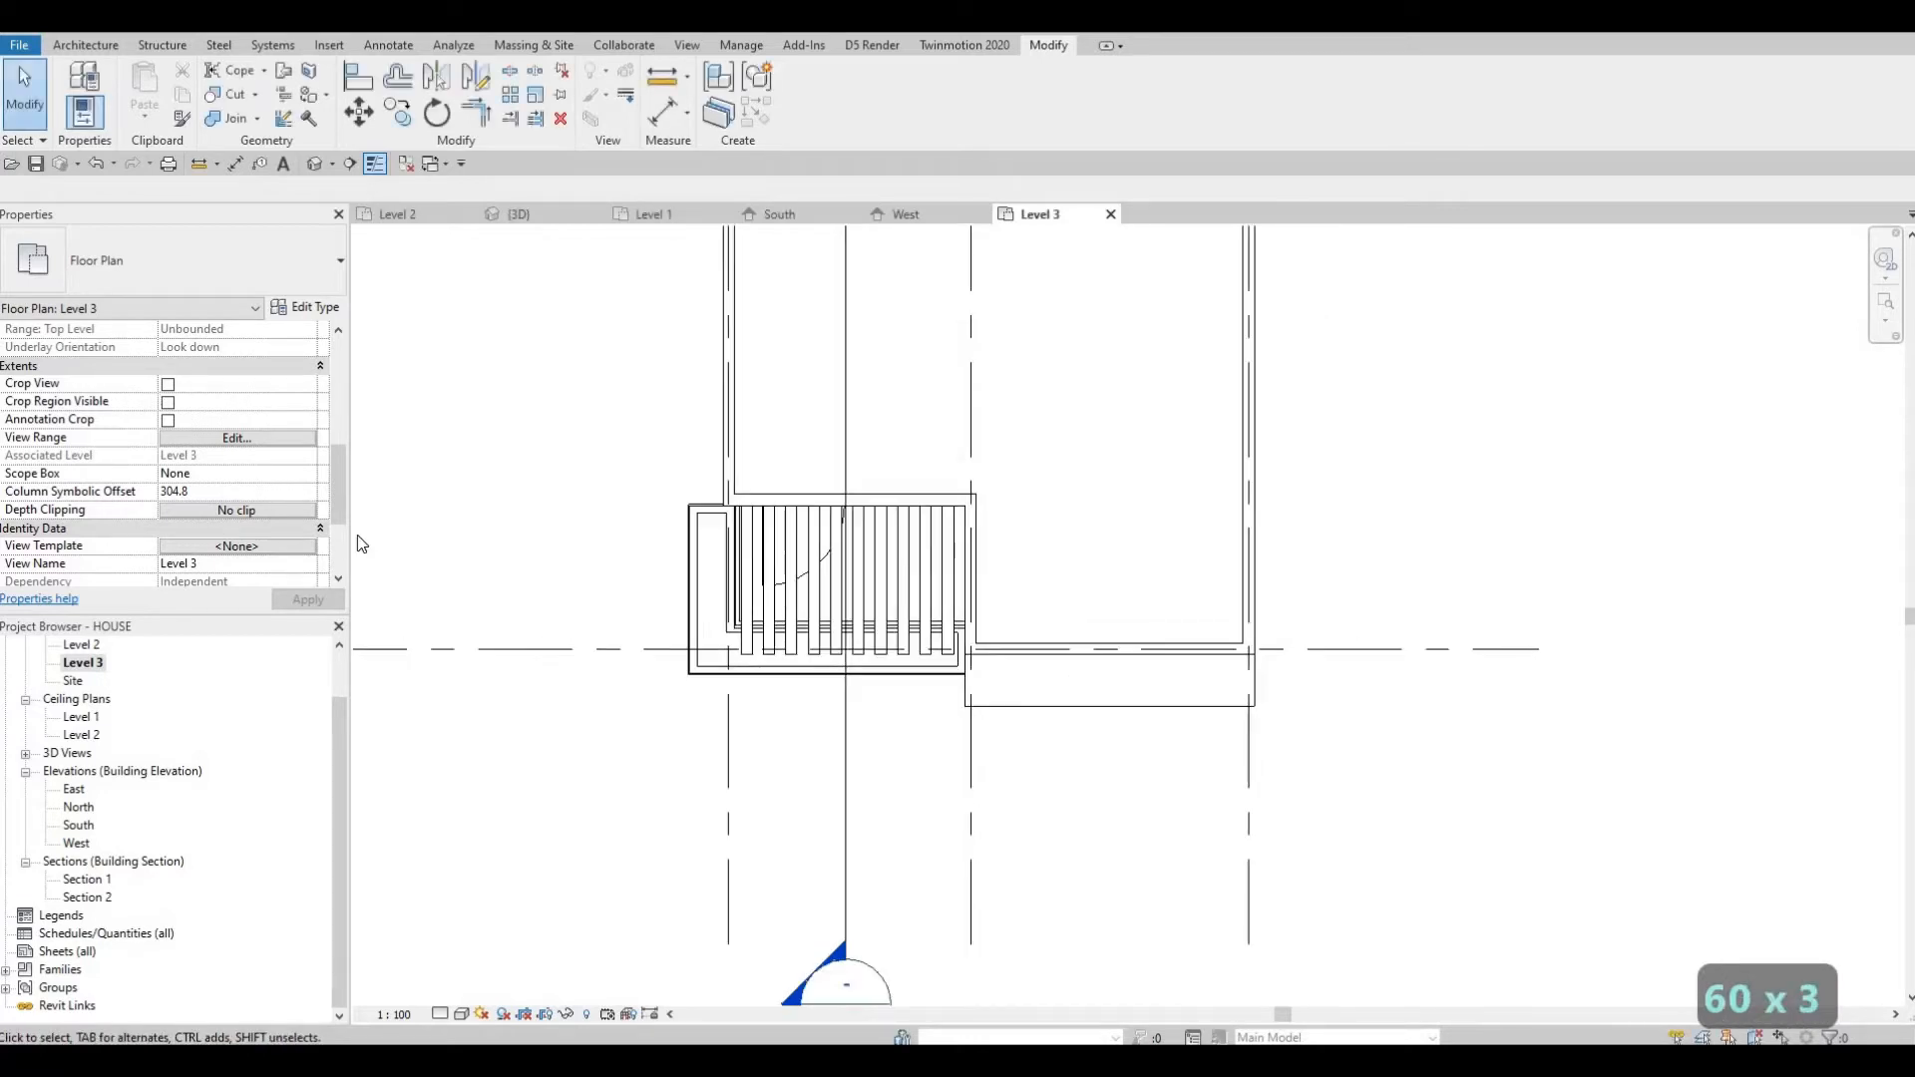
Reopen the view range and set the cut plane offset to 6500.
{"action": "left_click", "coordinate": [236, 438]}
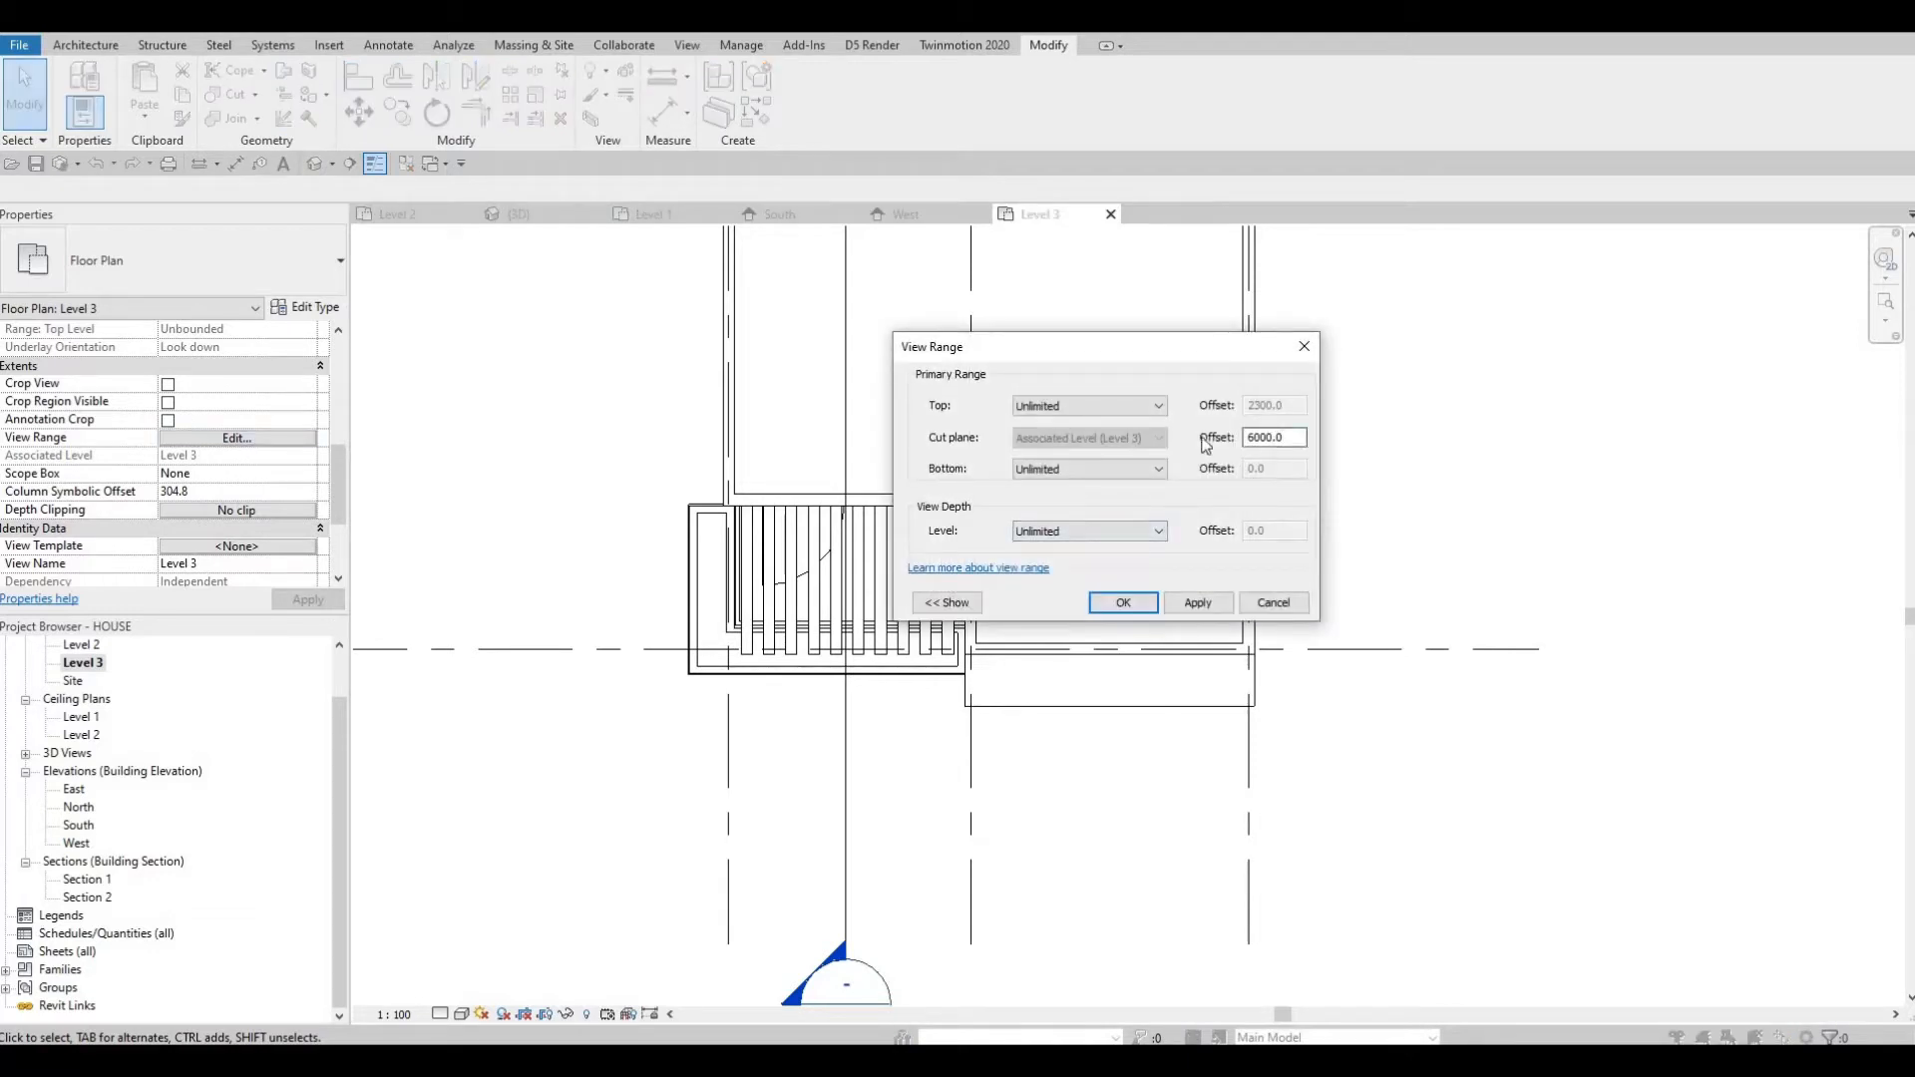
{"action": "type", "text": "6500"}
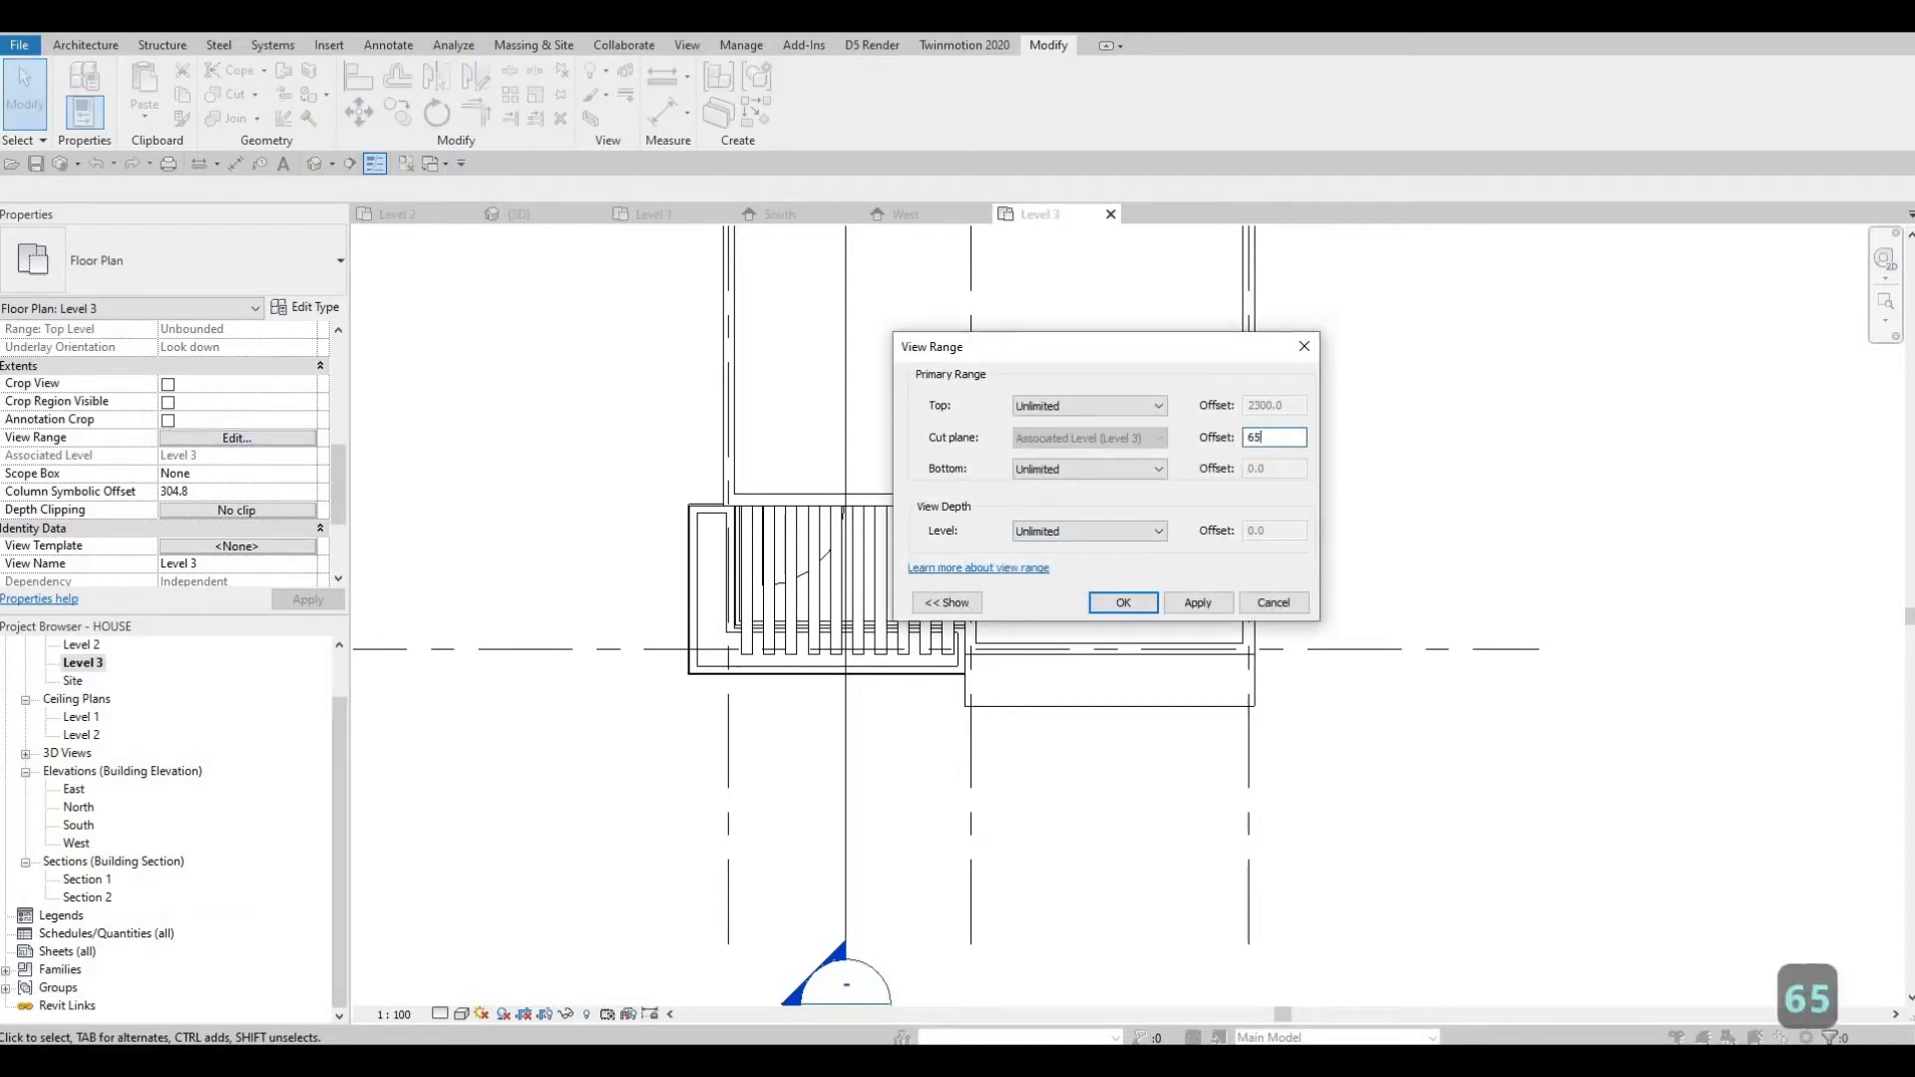
{"action": "left_click", "coordinate": [1221, 607]}
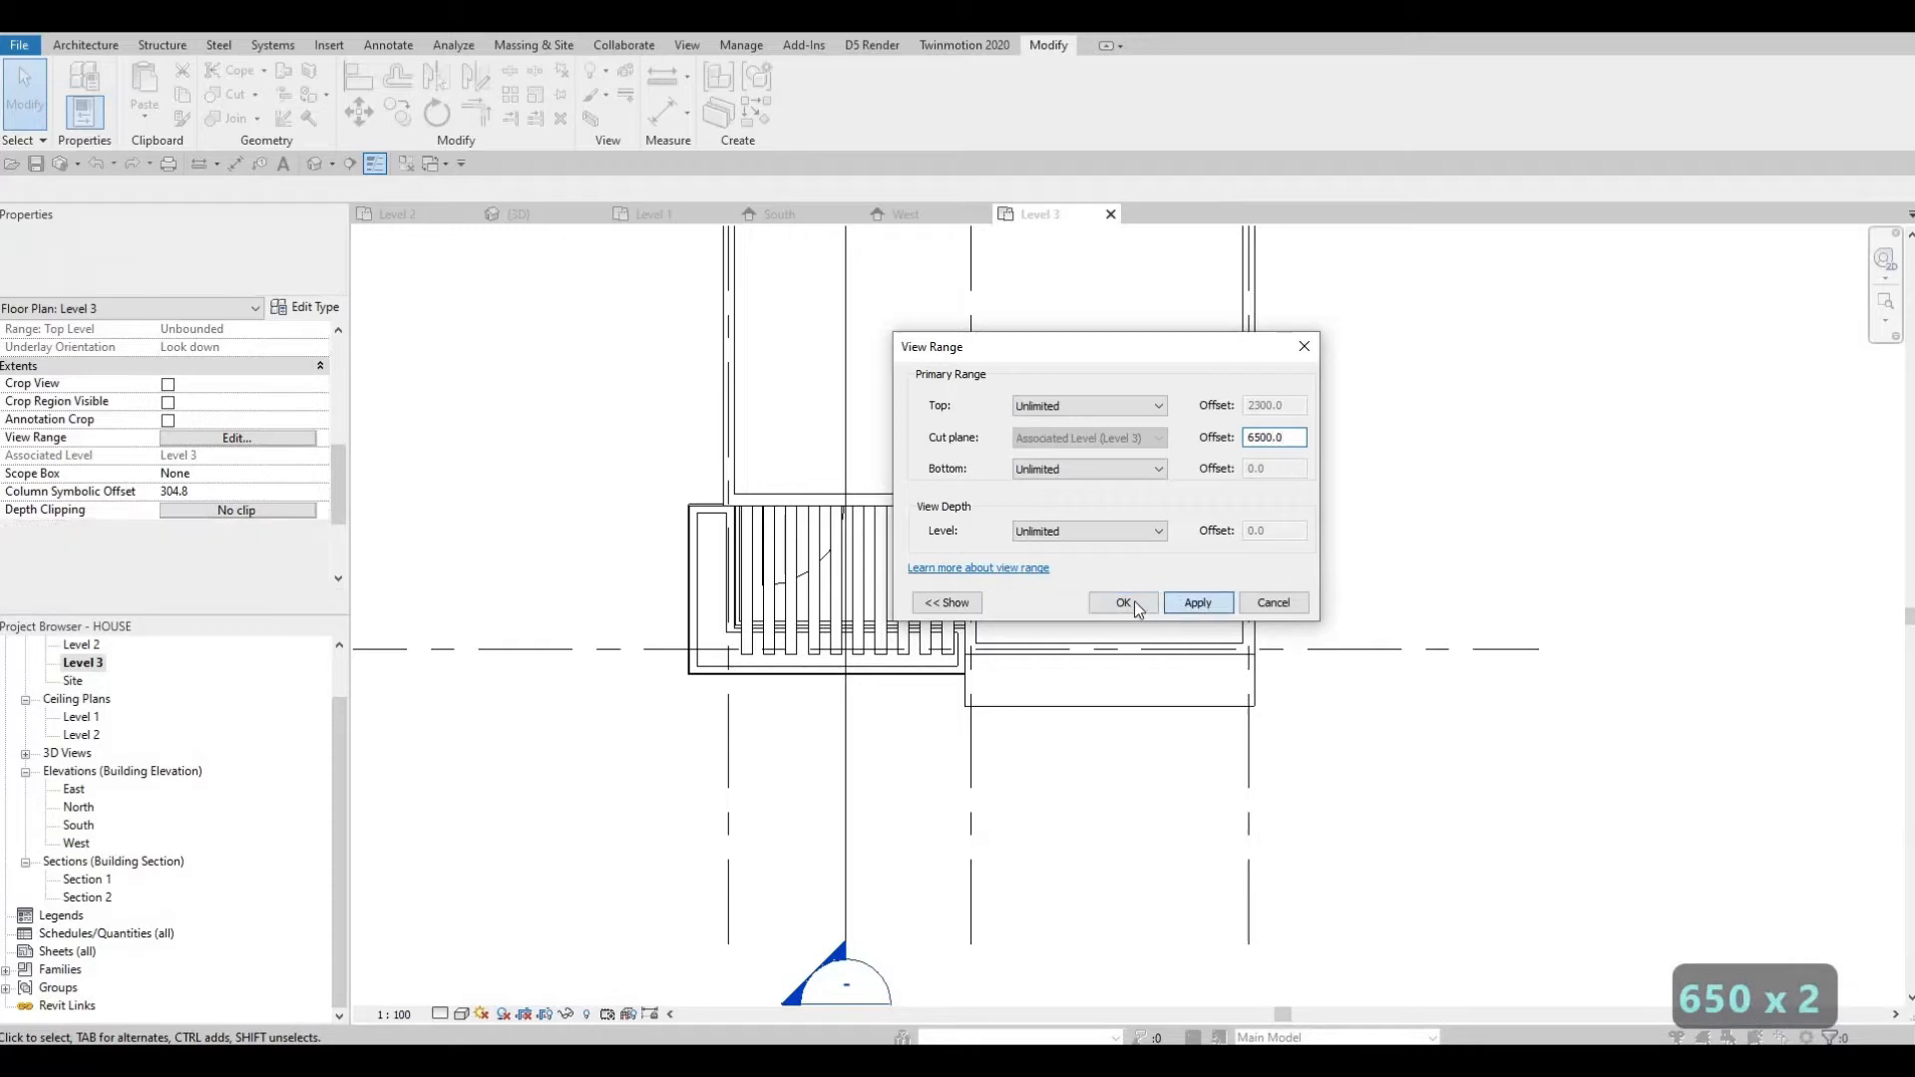
{"action": "key", "text": "Escape"}
Open the view's graphic display options and set the model transparency to 80.
{"action": "scroll", "coordinate": [1050, 643], "scroll_direction": "down", "scroll_amount": 3}
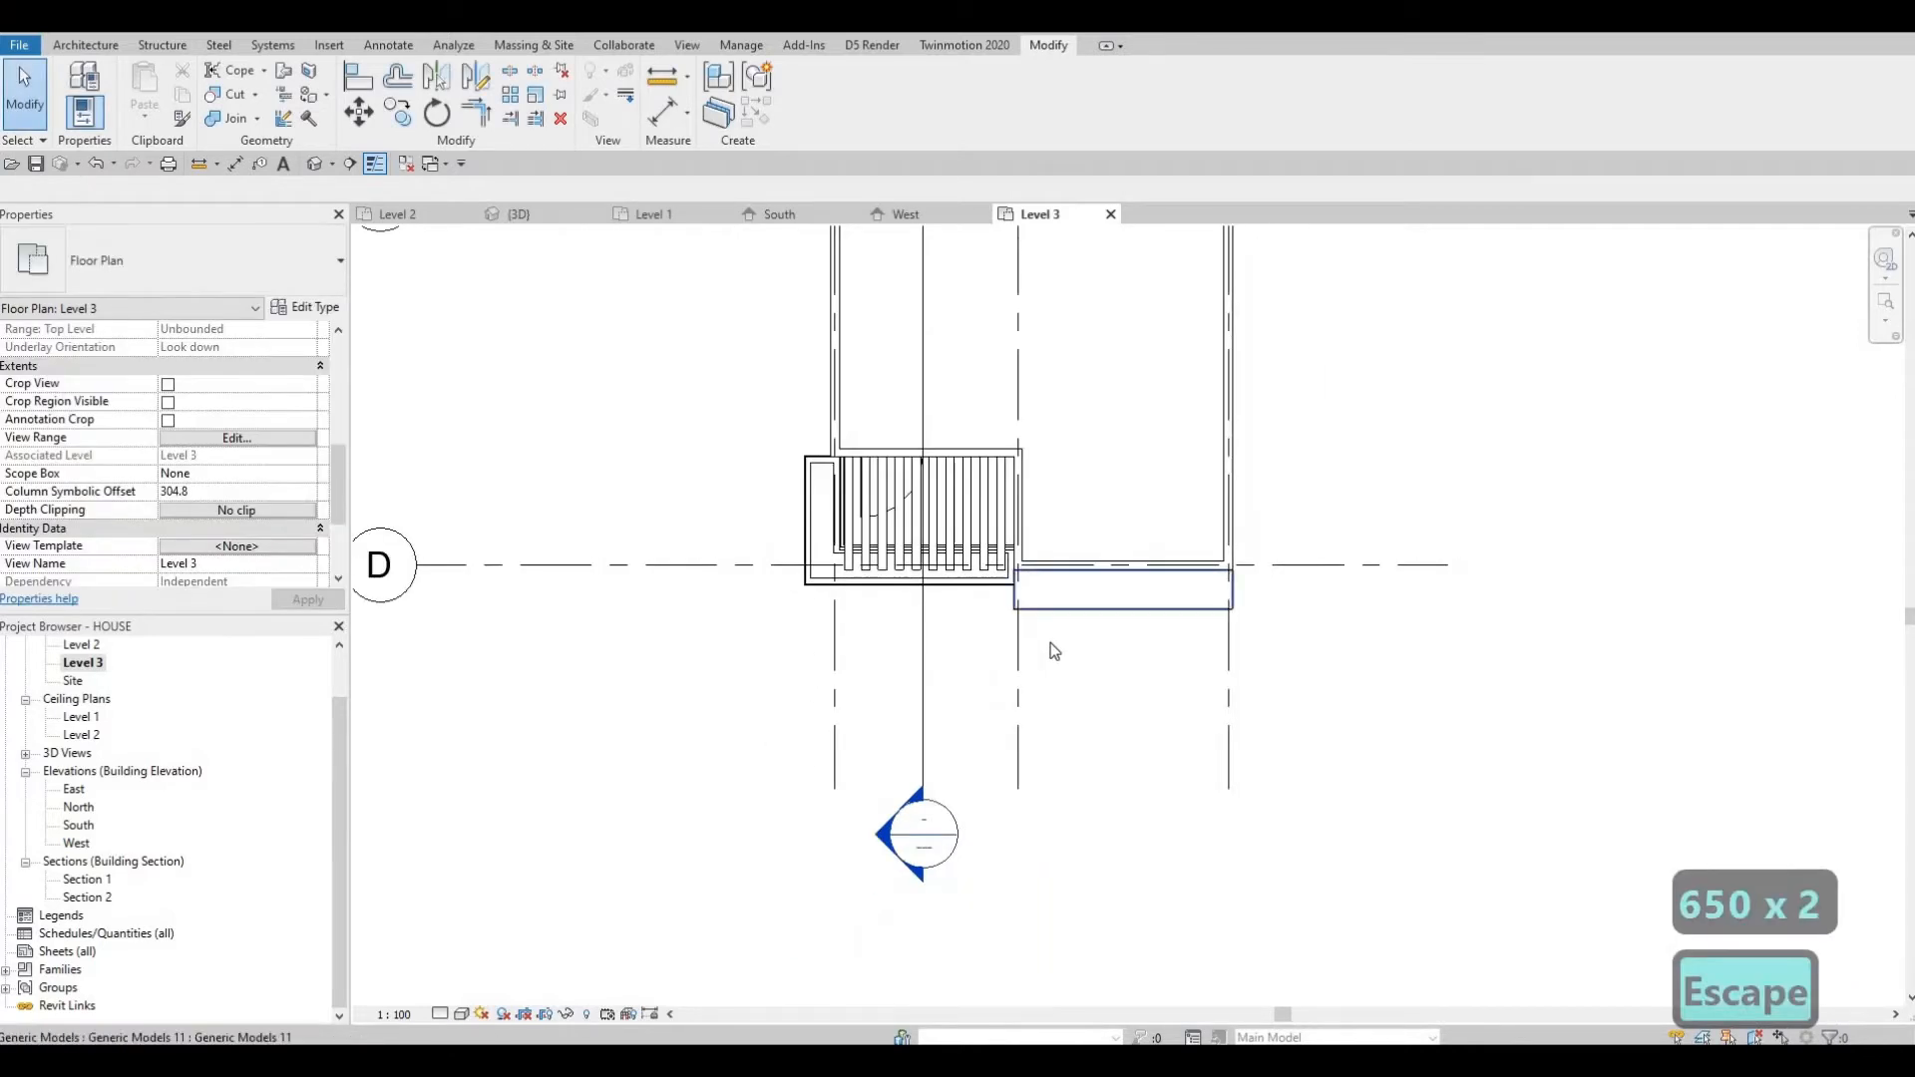
{"action": "scroll", "coordinate": [1072, 639], "scroll_direction": "up", "scroll_amount": 2}
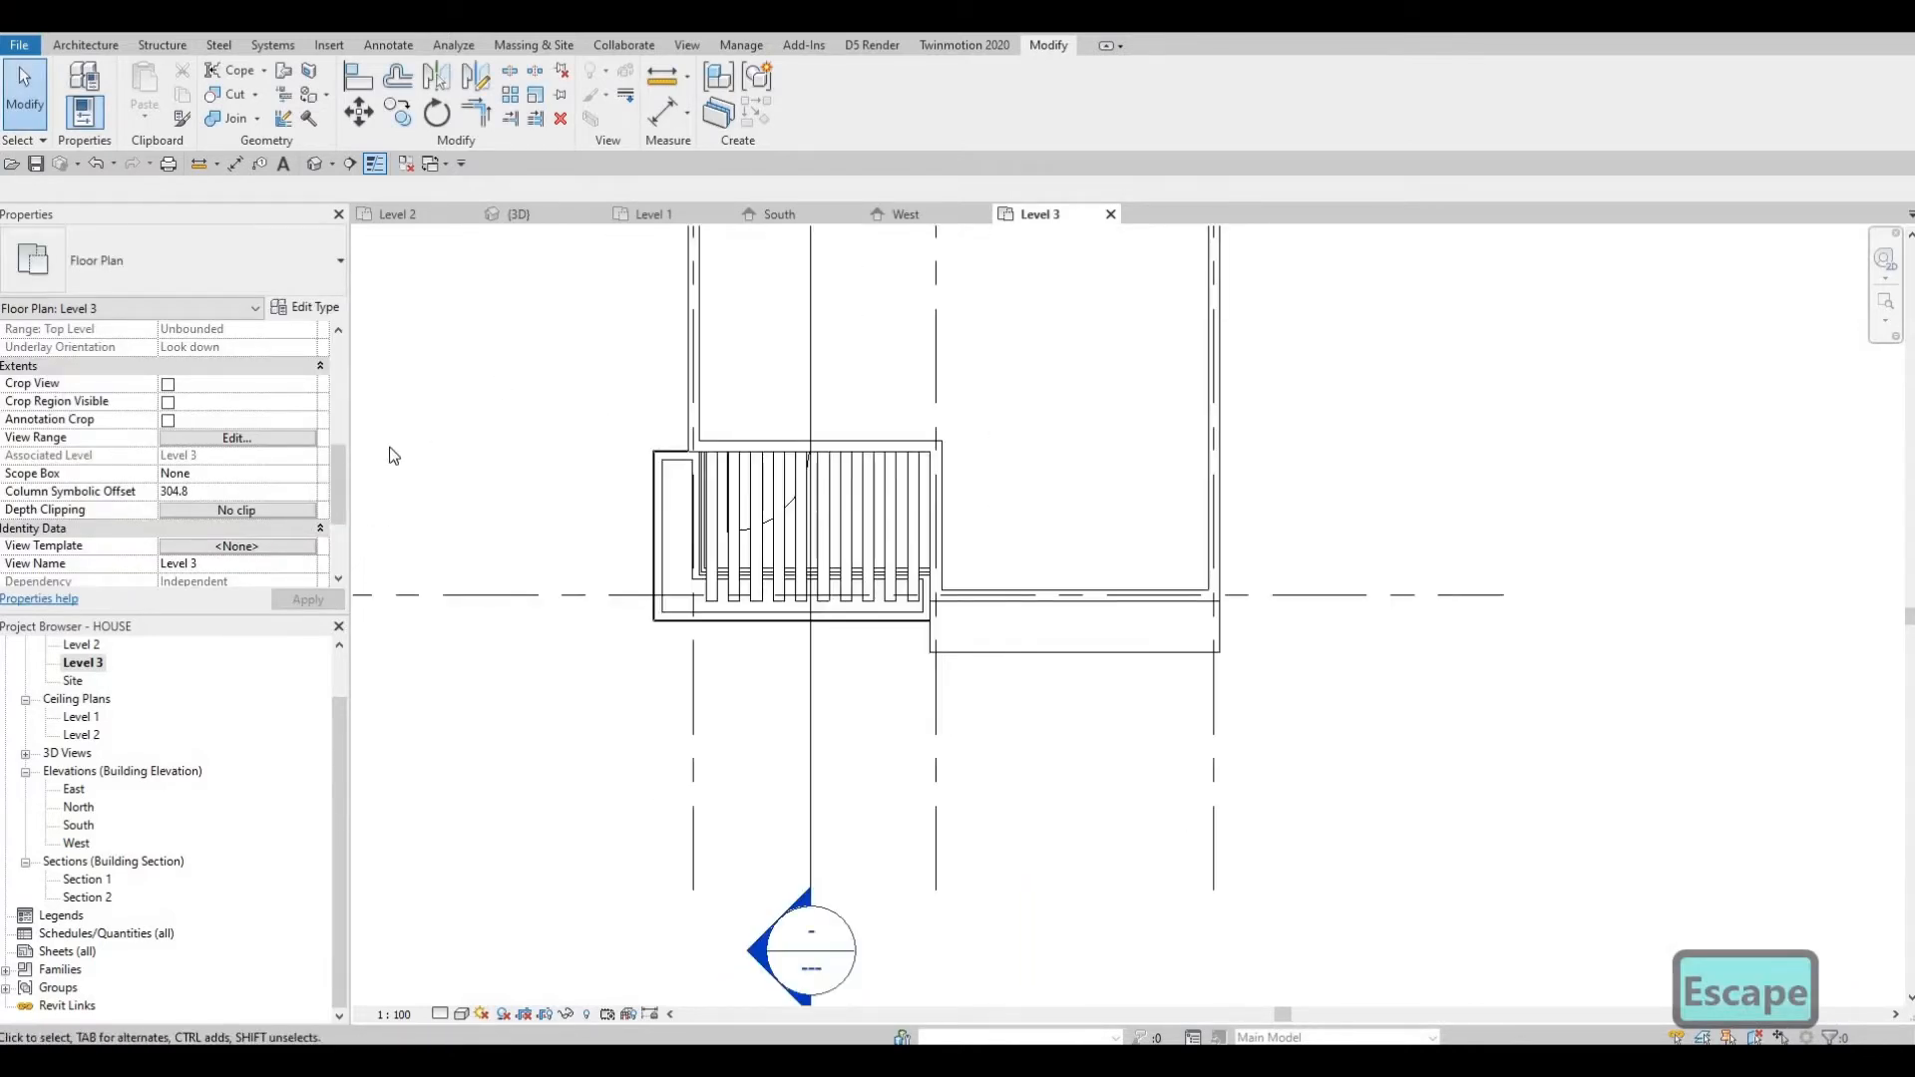
{"action": "left_click", "coordinate": [462, 1014]}
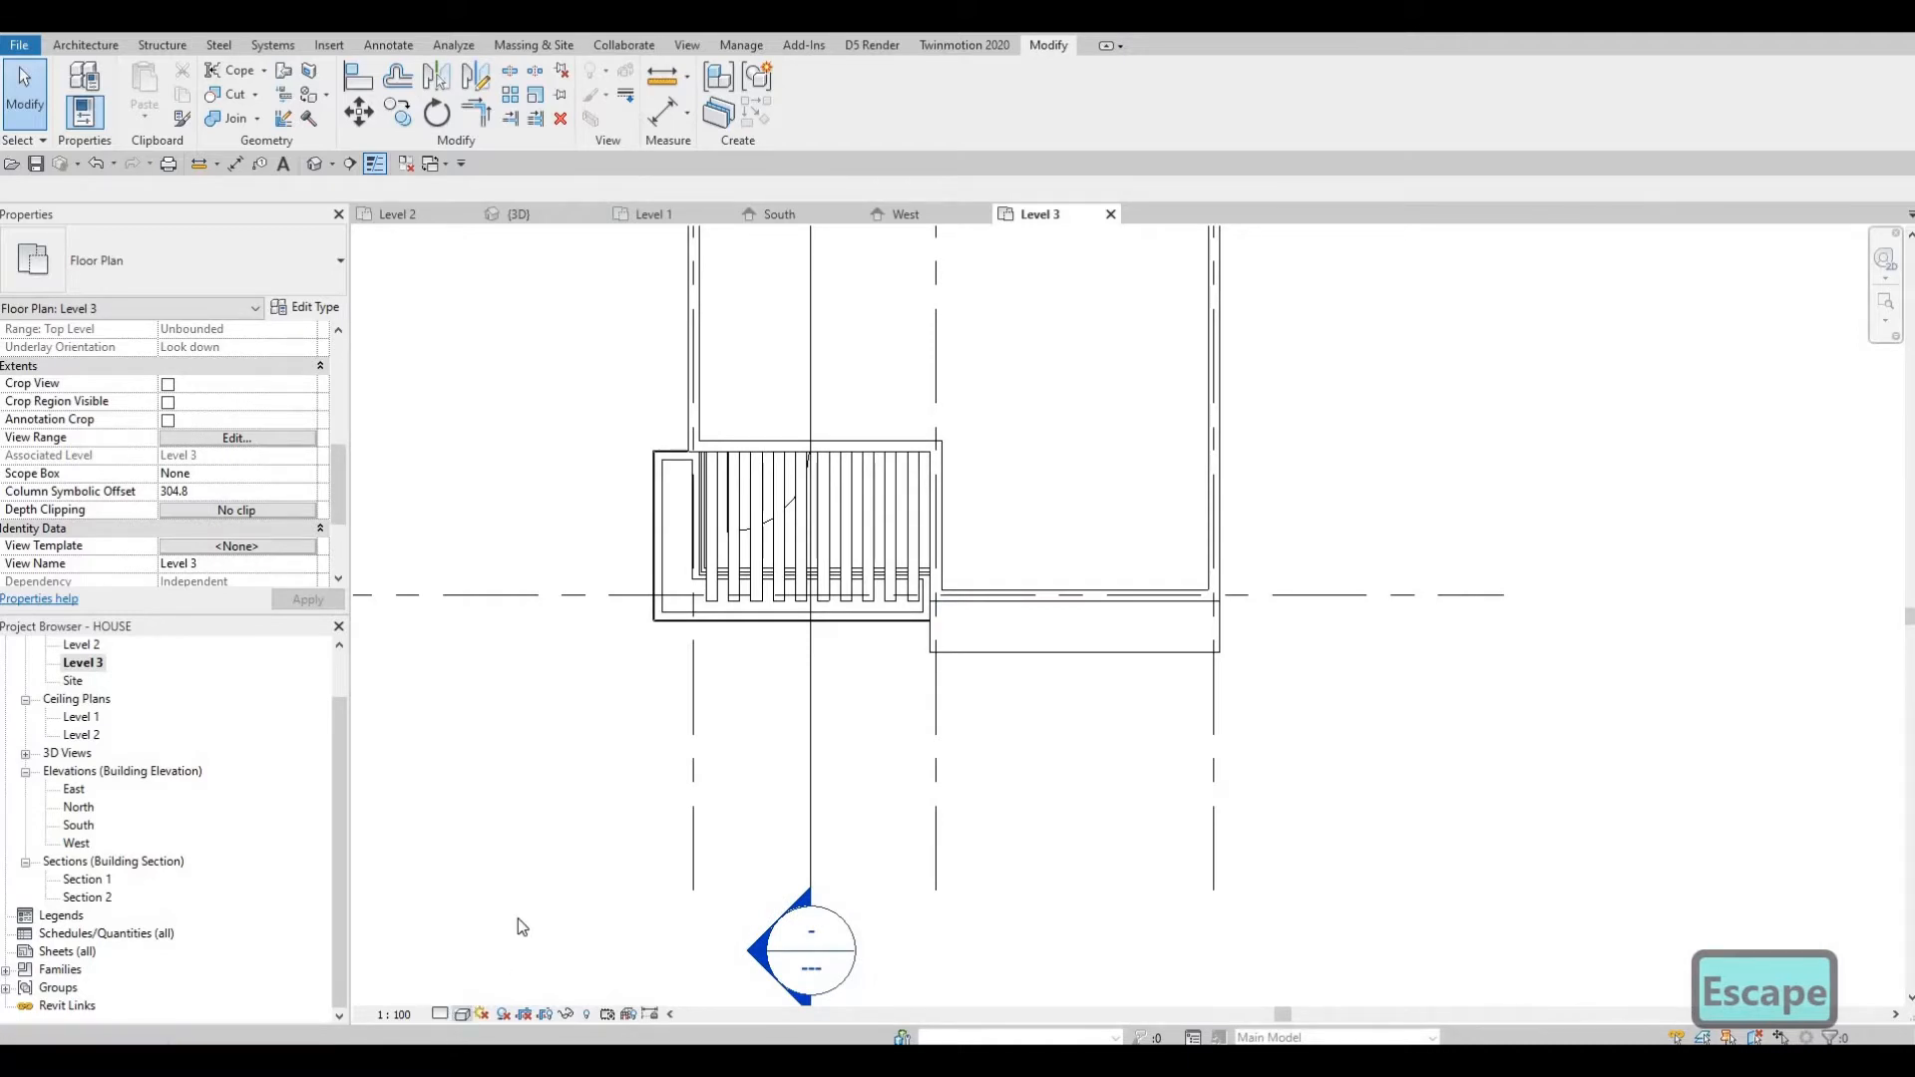
{"action": "left_click", "coordinate": [538, 863]}
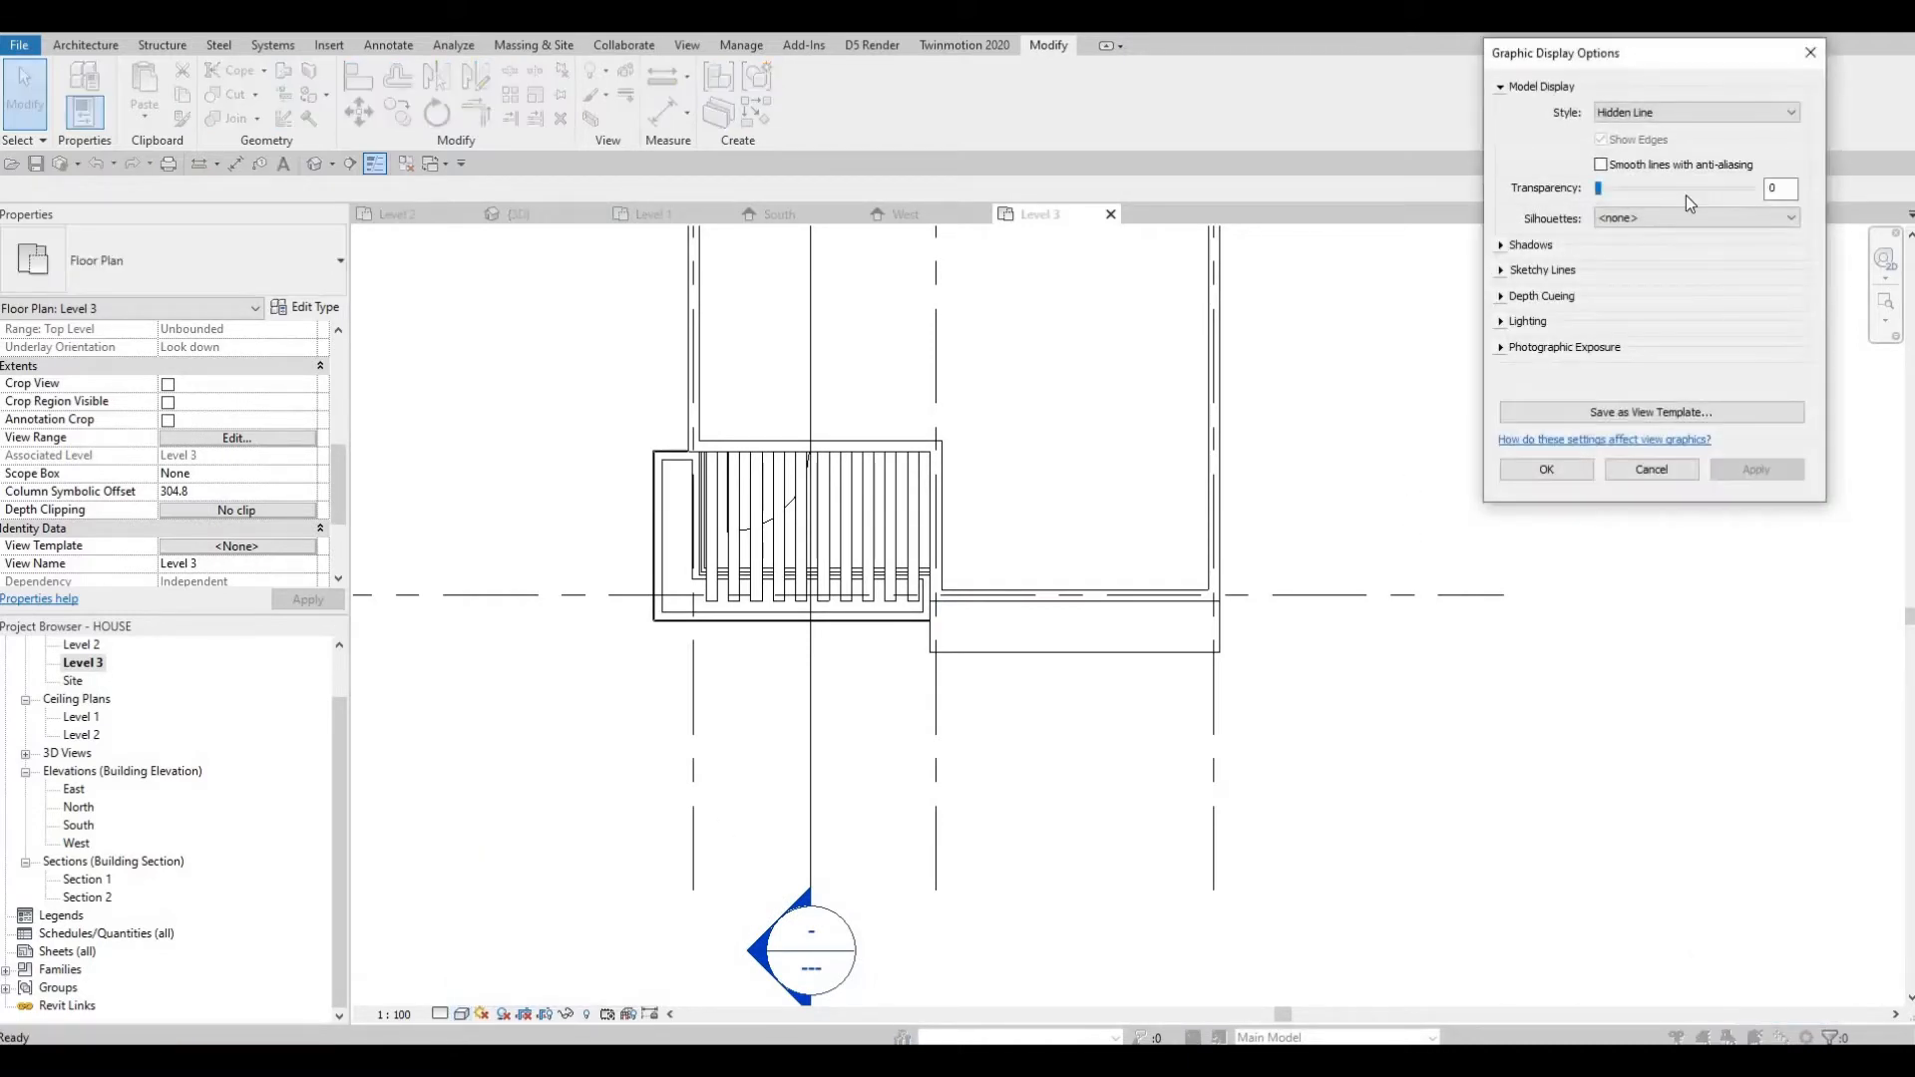
{"action": "left_click", "coordinate": [1716, 193]}
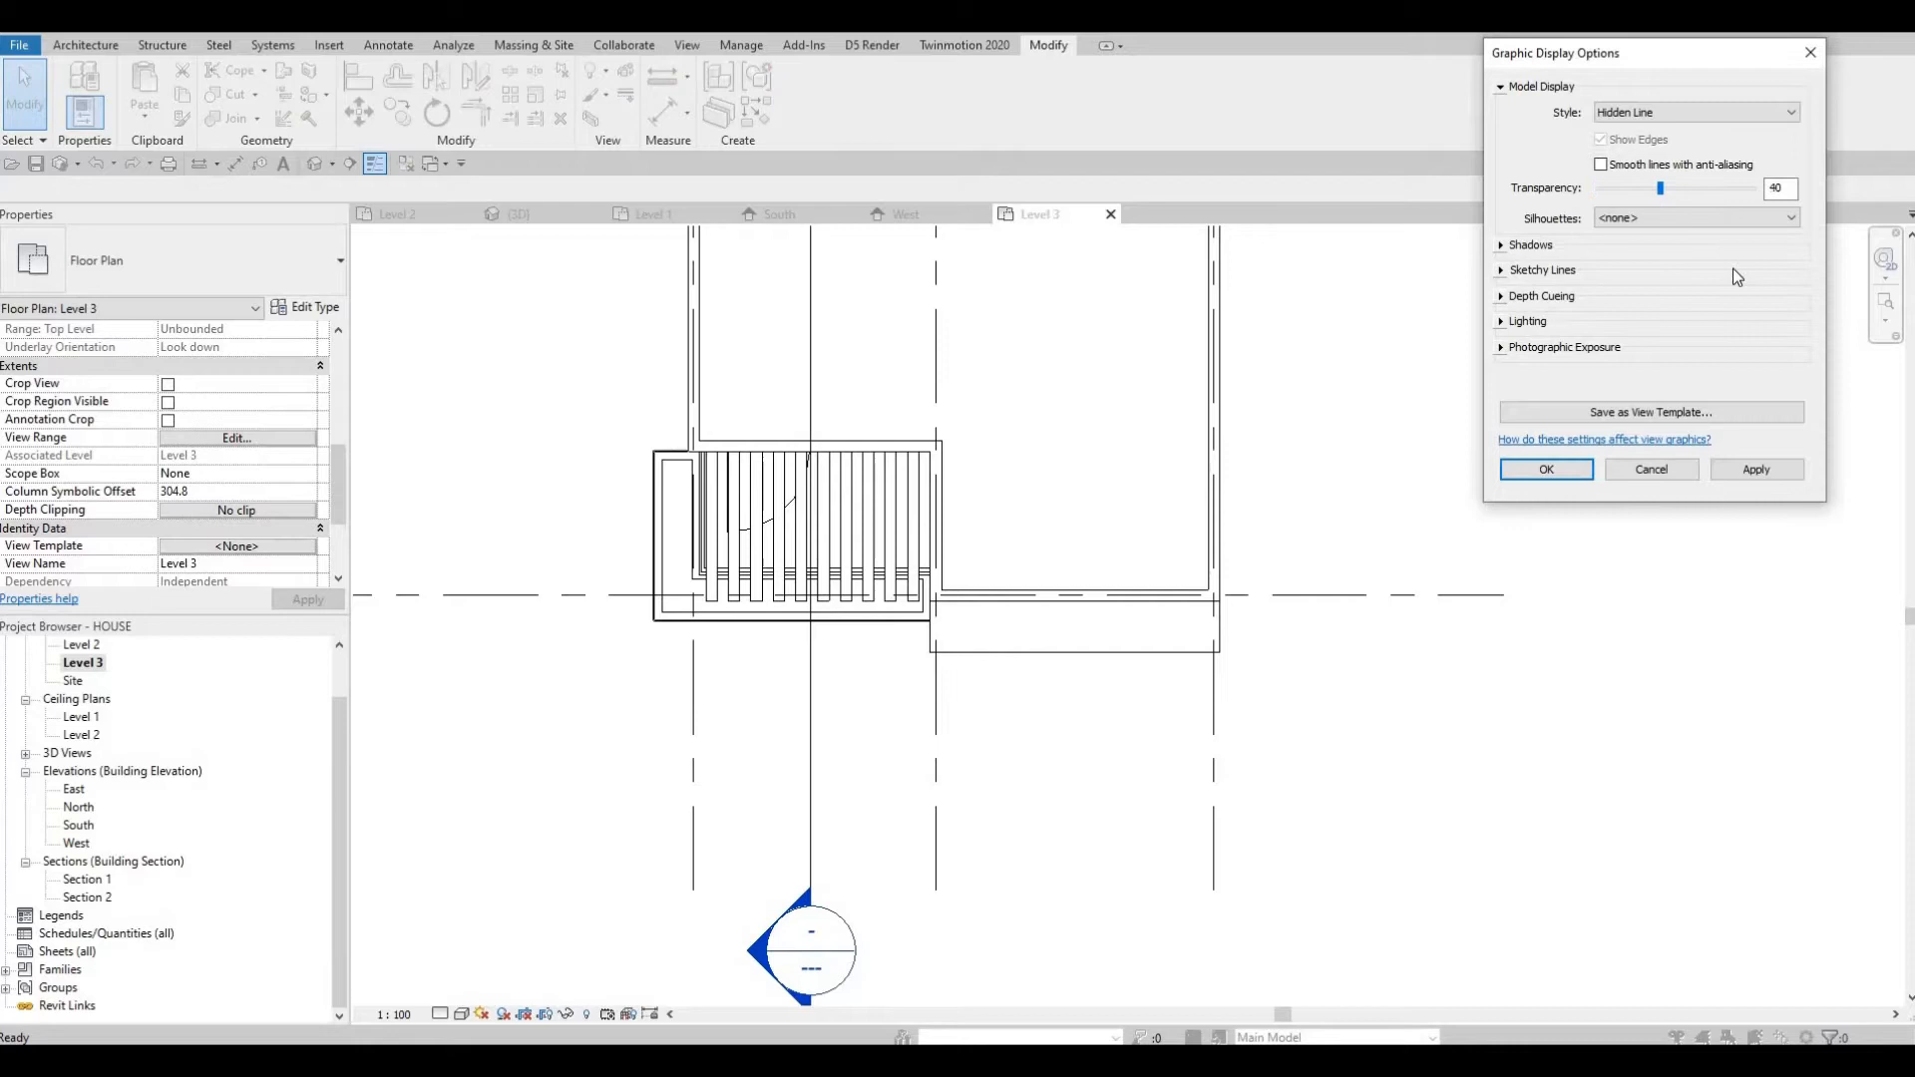
{"action": "left_click", "coordinate": [1753, 473]}
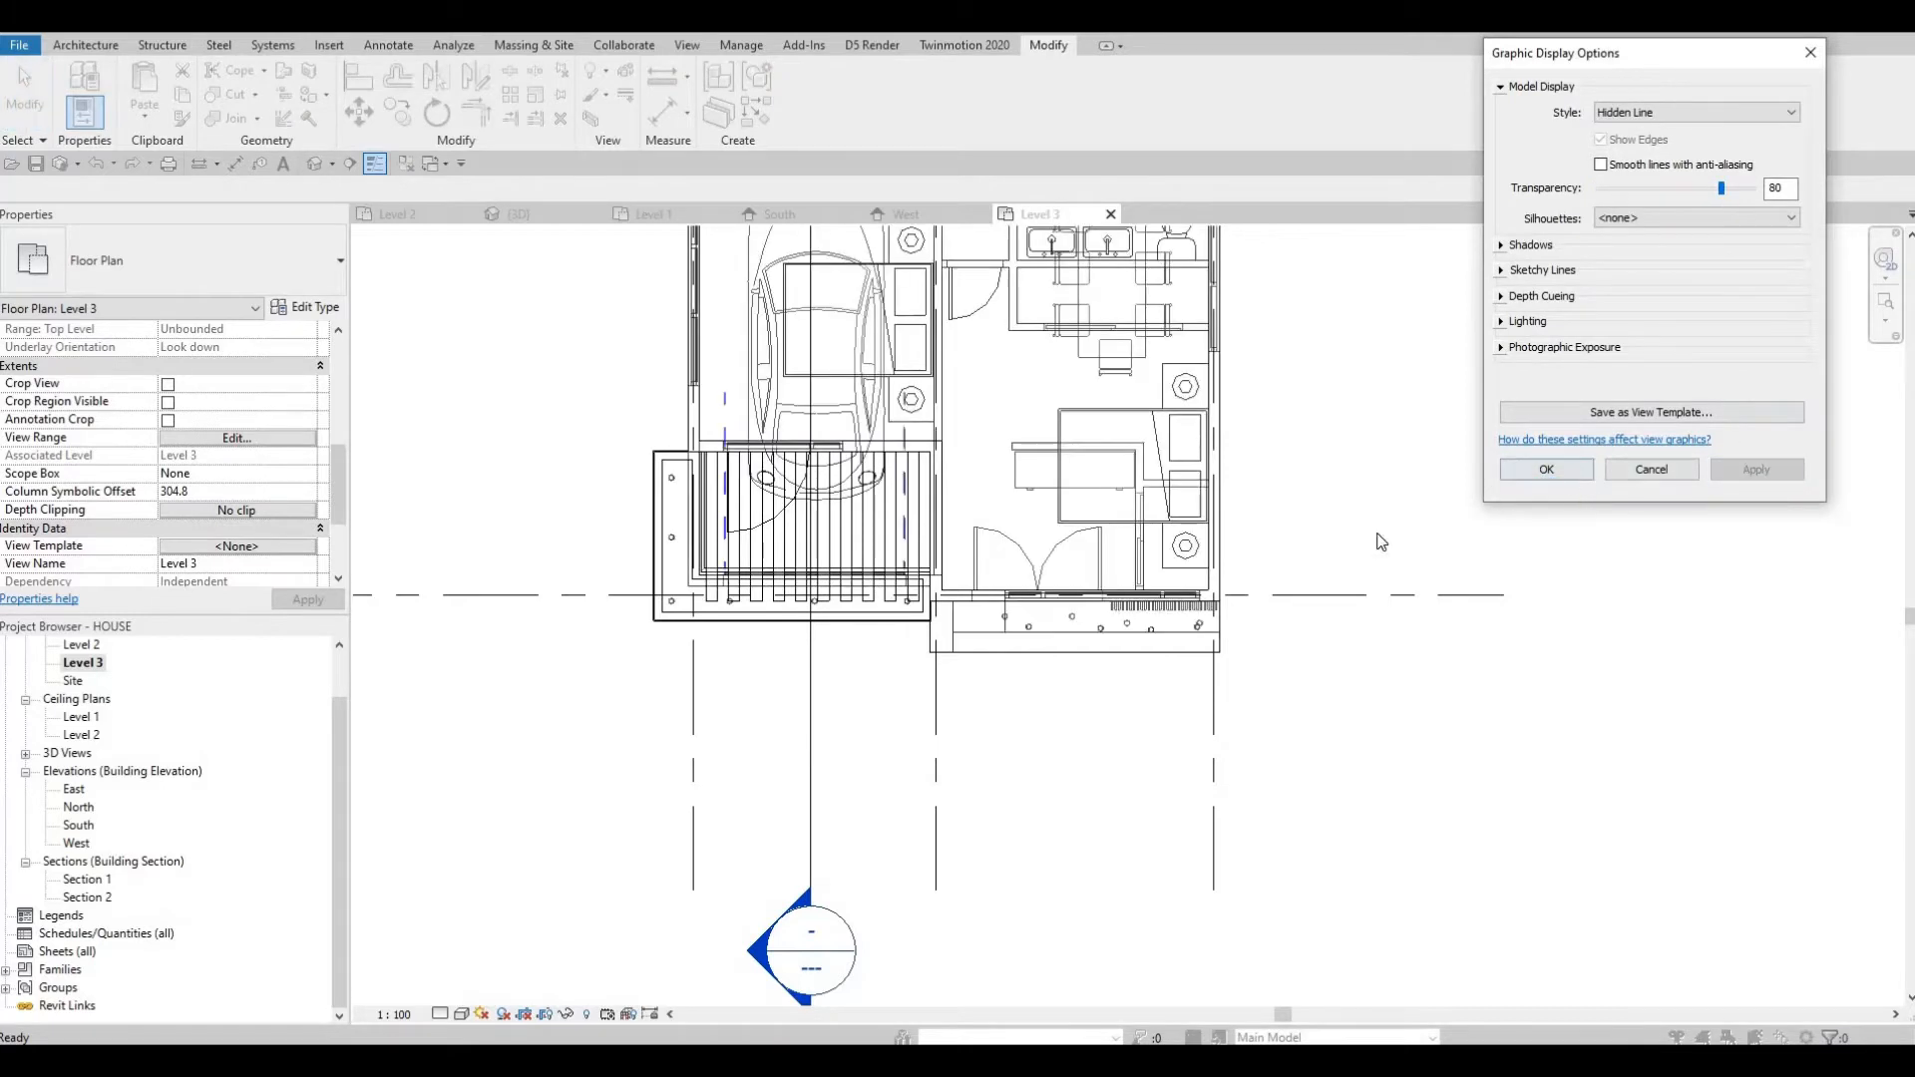
{"action": "key", "text": "Return"}
Select each pot light under the Level 3 balcony in turn to inspect its position and properties.
{"action": "scroll", "coordinate": [1109, 643], "scroll_direction": "up", "scroll_amount": 4}
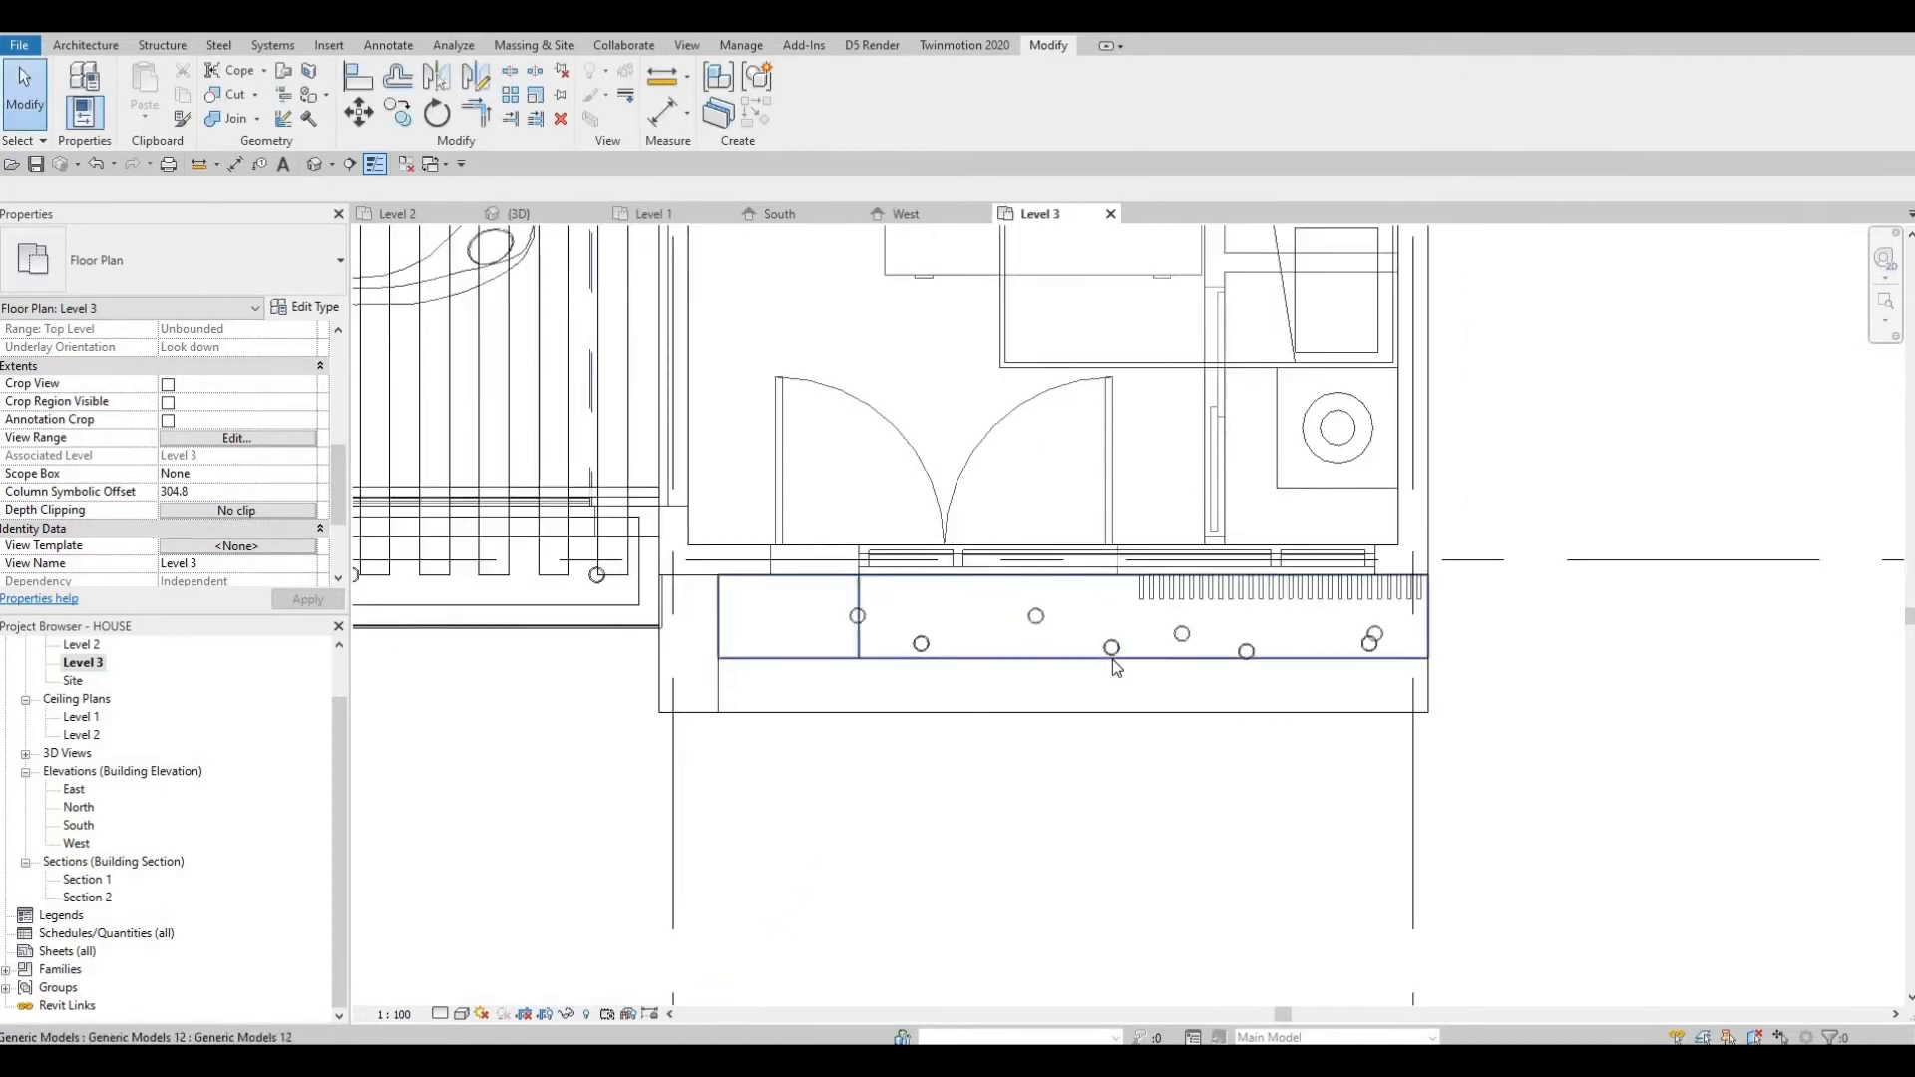
{"action": "left_click", "coordinate": [1111, 648]}
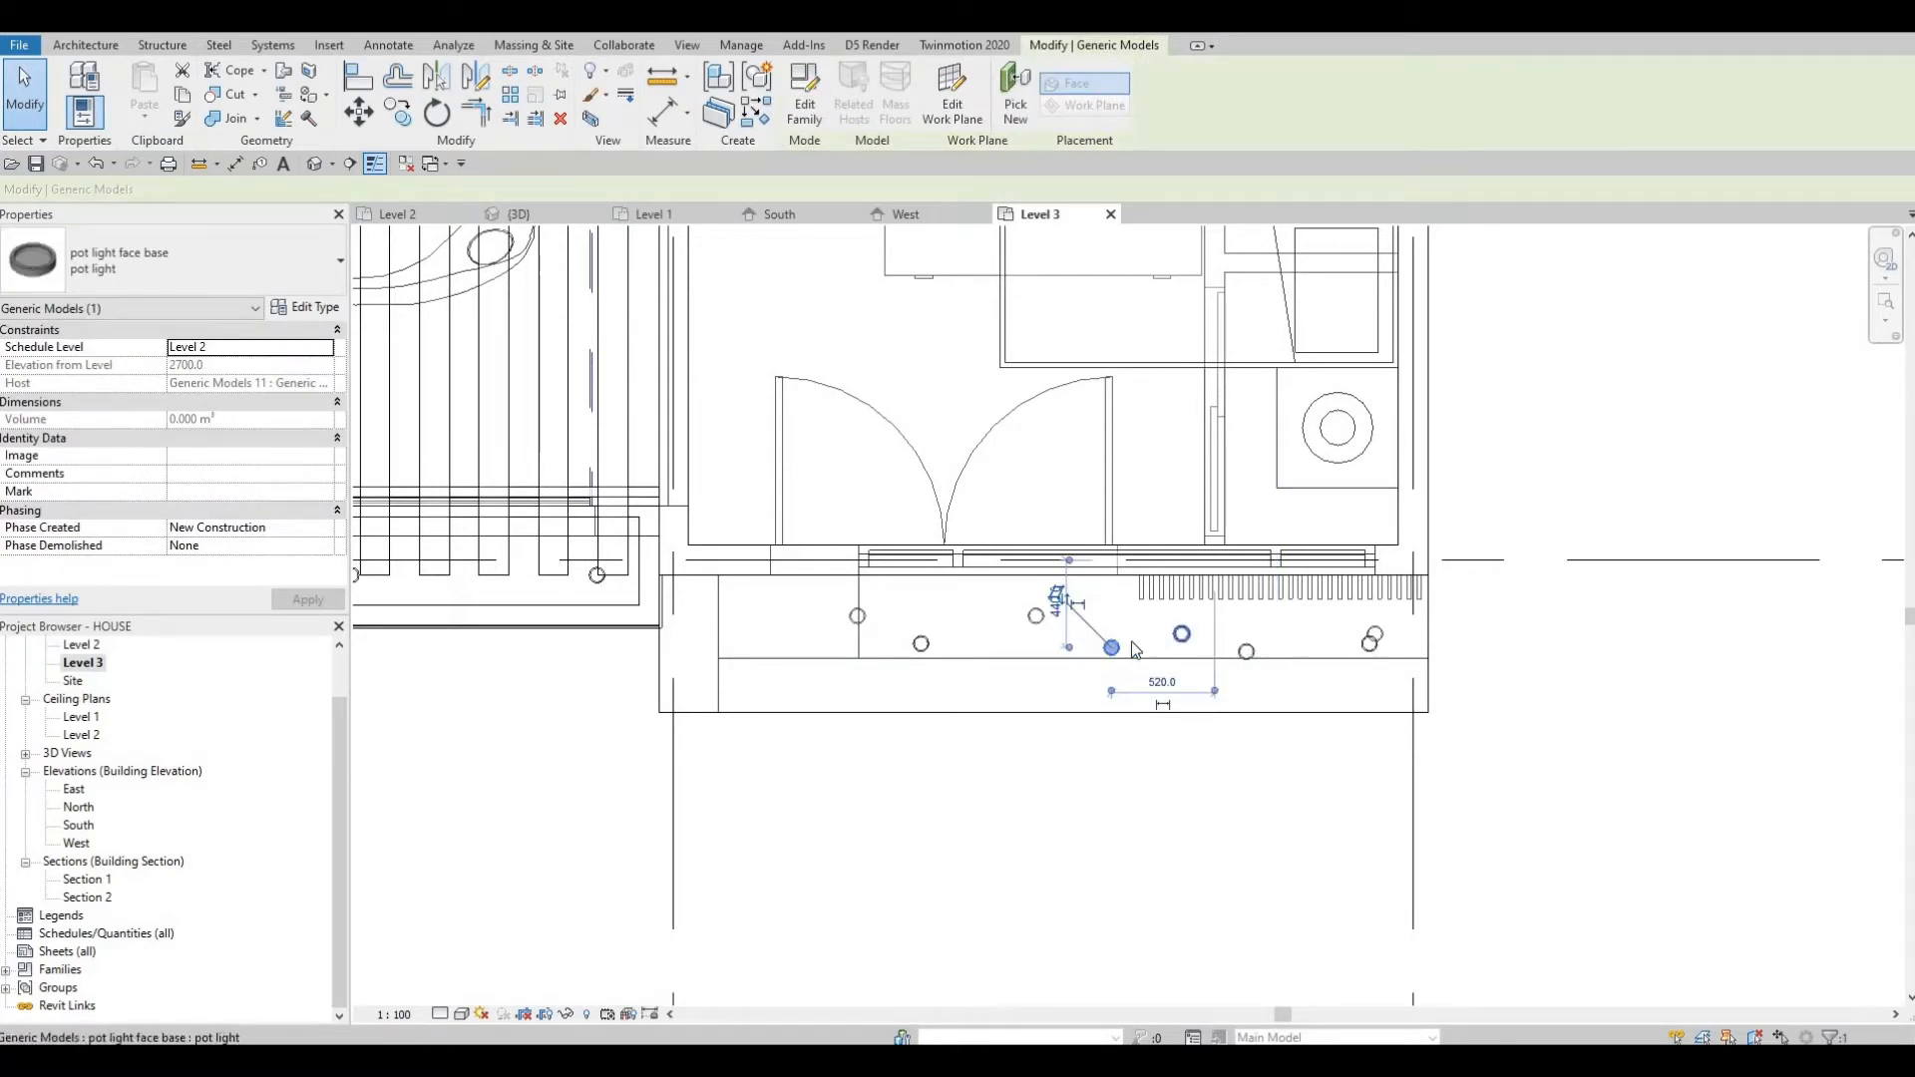
{"action": "key", "text": "Escape"}
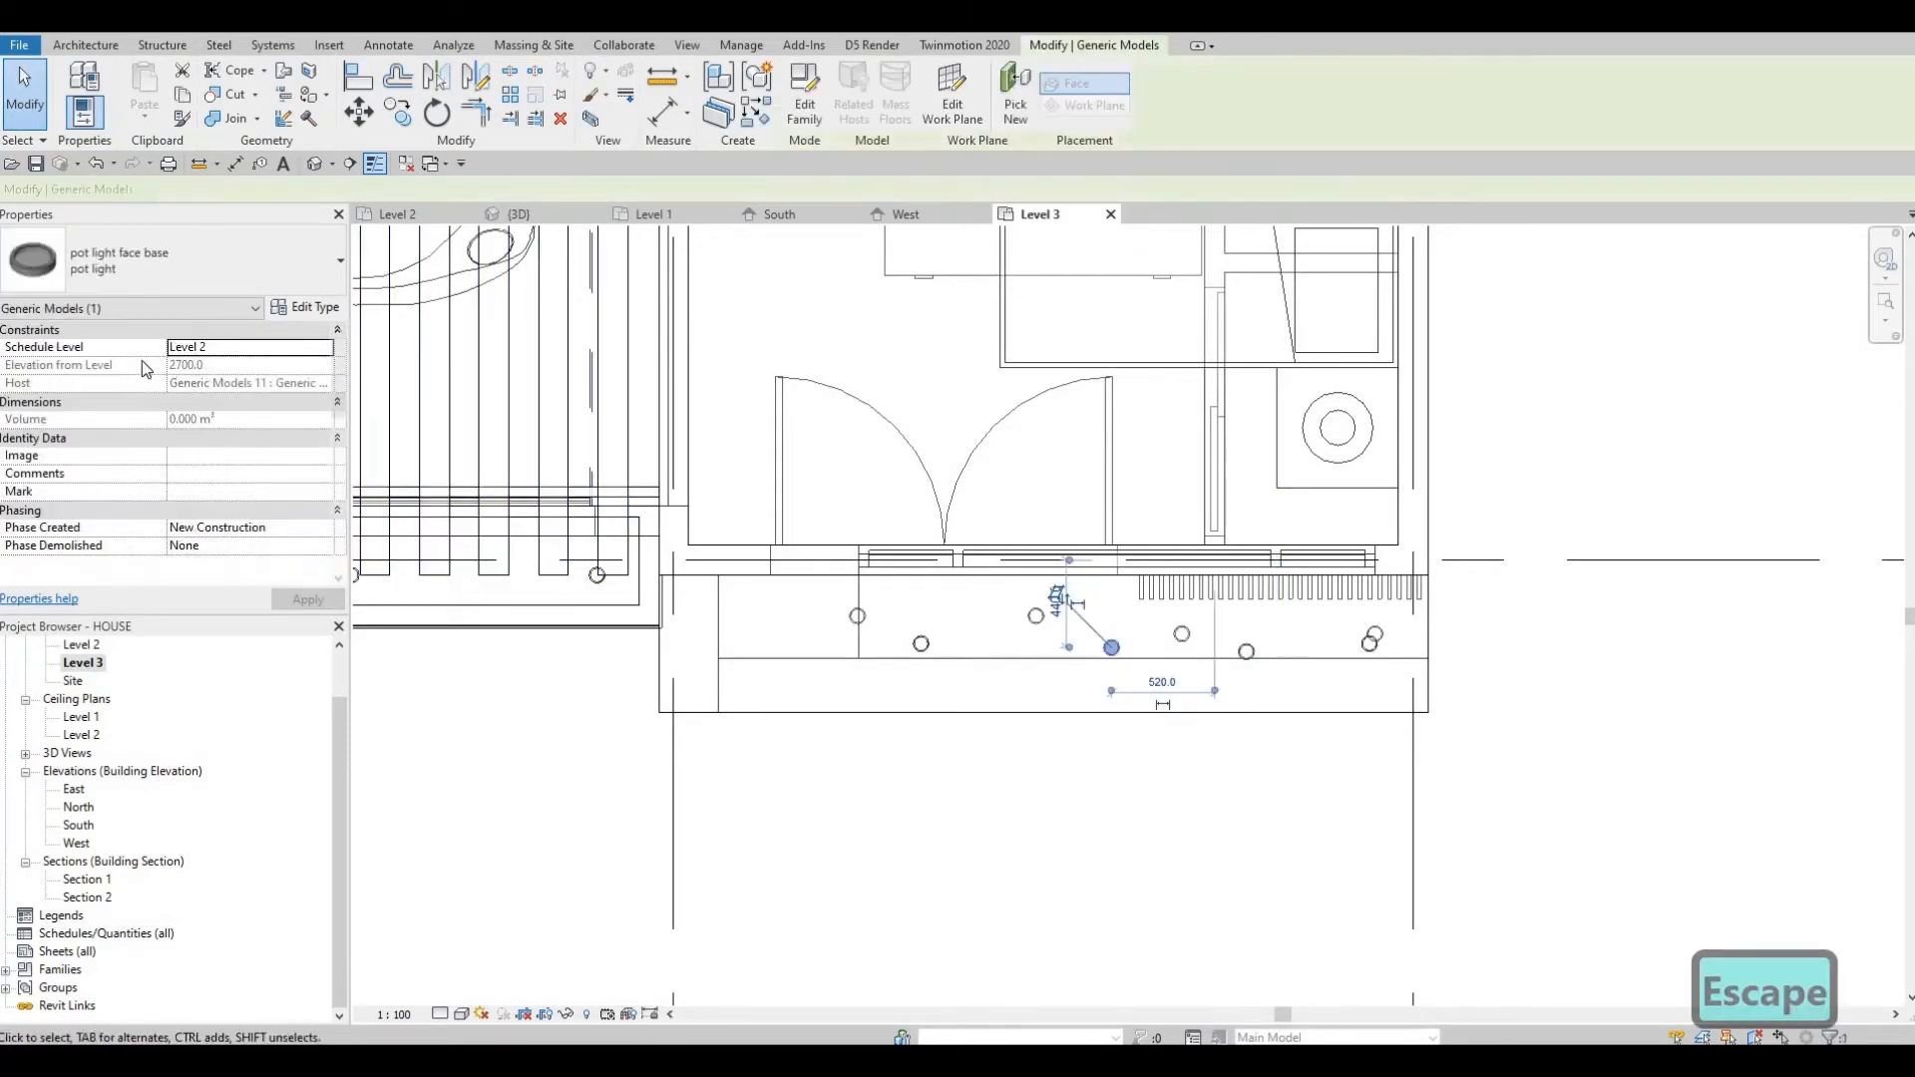
{"action": "key", "text": "Escape"}
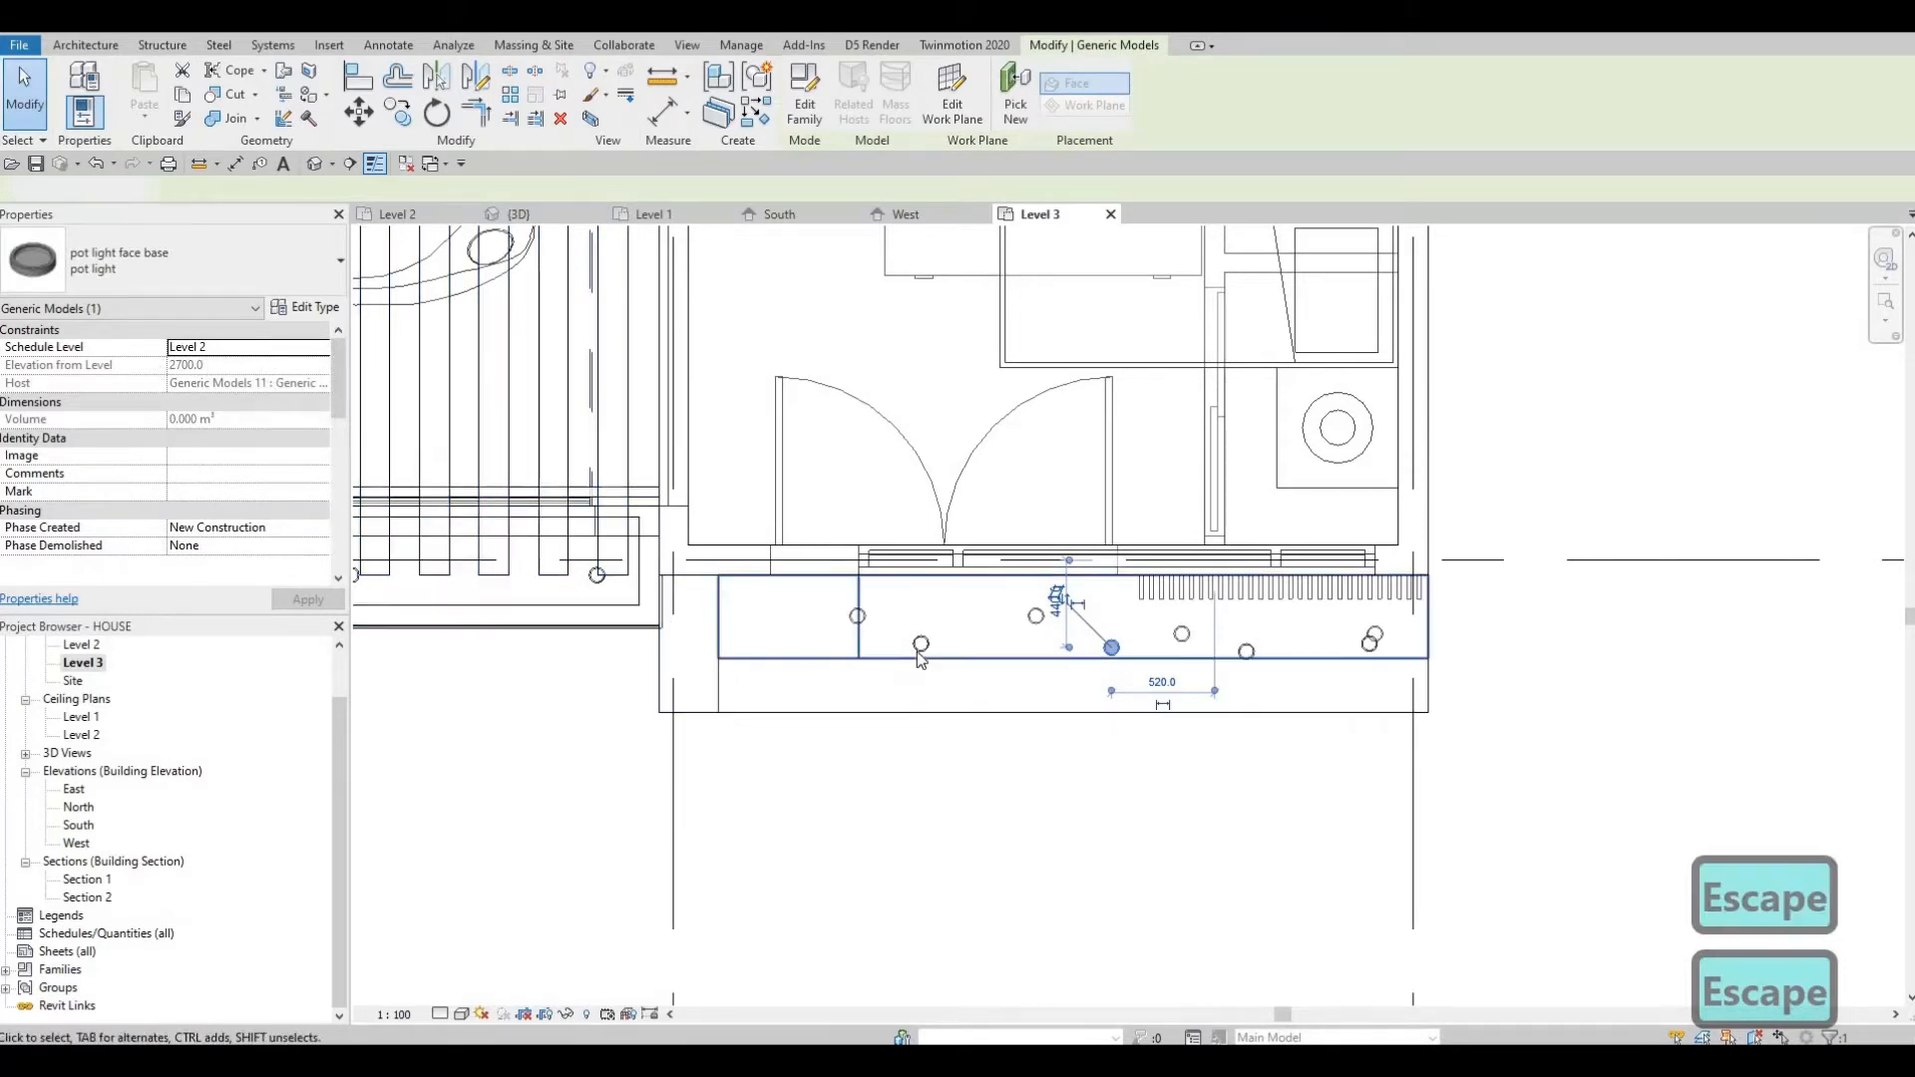
{"action": "left_click", "coordinate": [920, 646]}
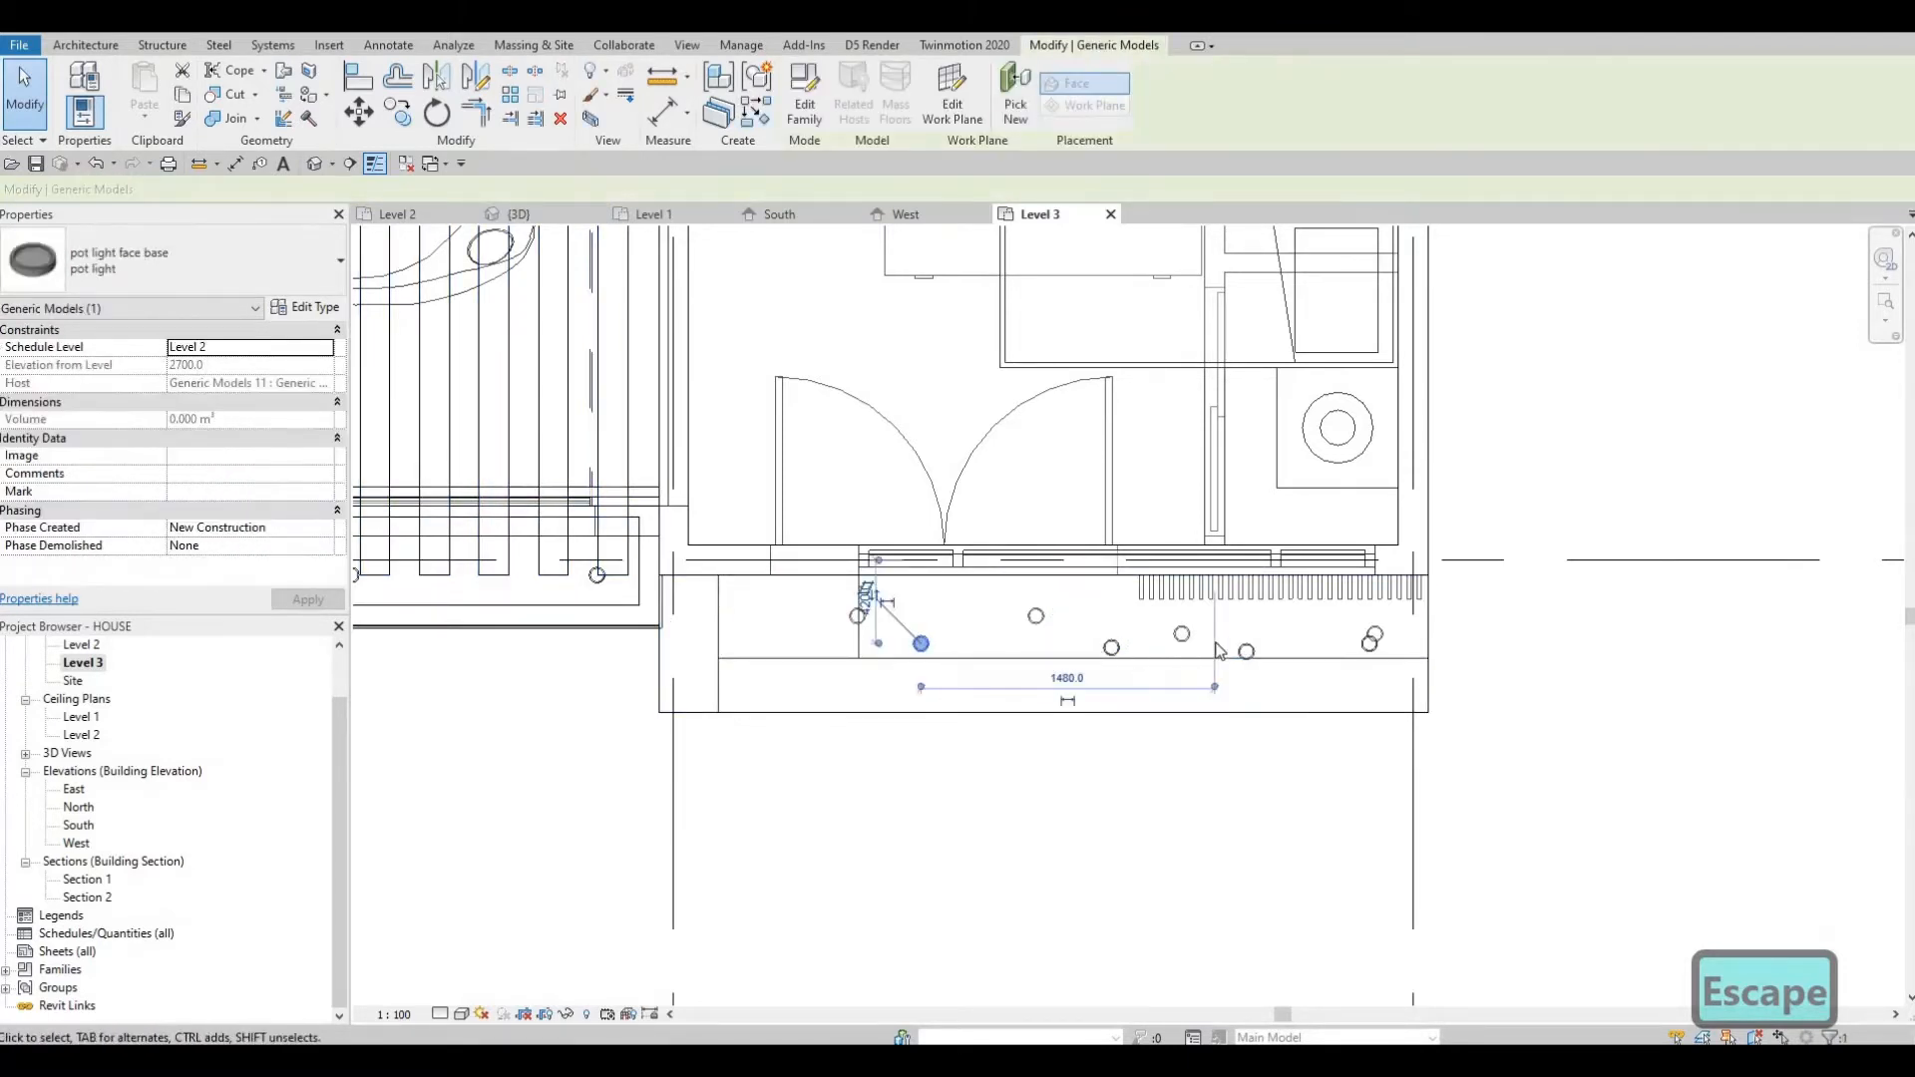
{"action": "key", "text": "Escape"}
{"action": "left_click", "coordinate": [1246, 652]}
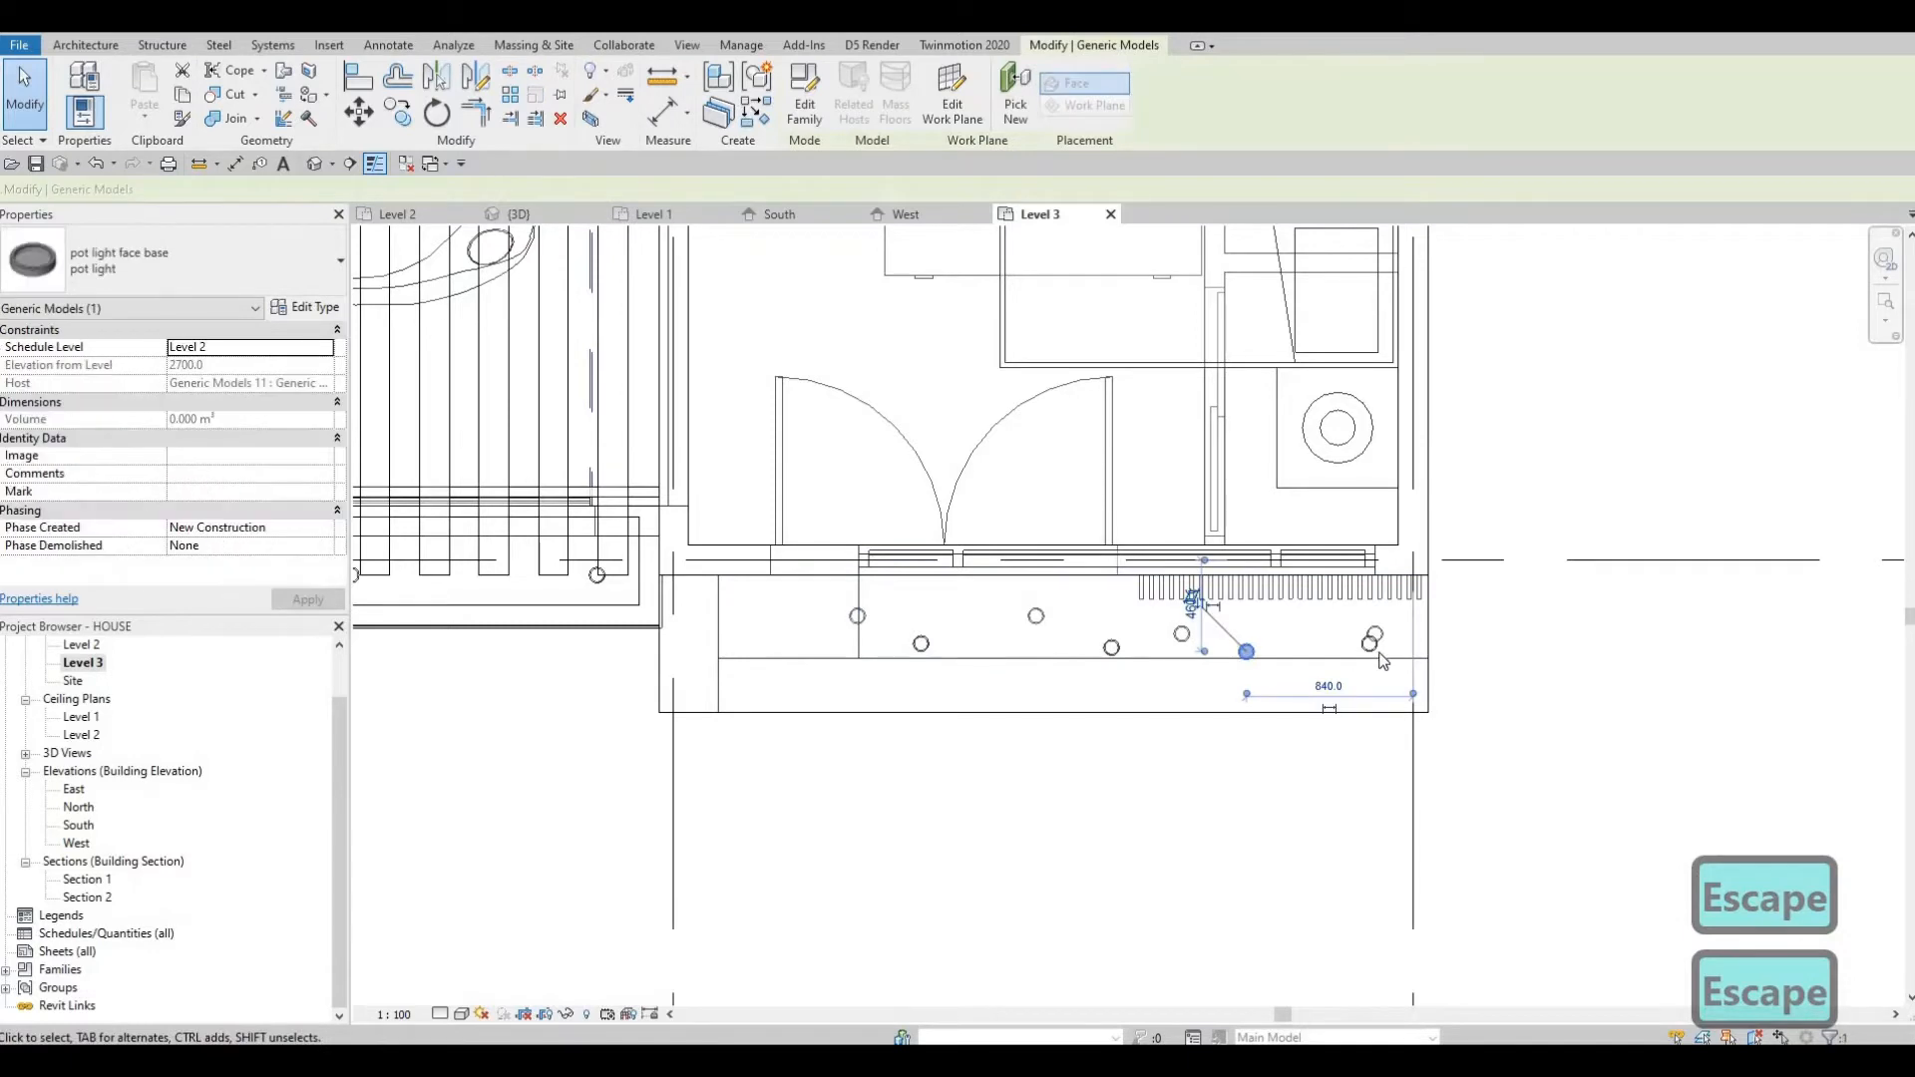
{"action": "key", "text": "Escape"}
{"action": "left_click", "coordinate": [1375, 647]}
{"action": "key", "text": "Escape"}
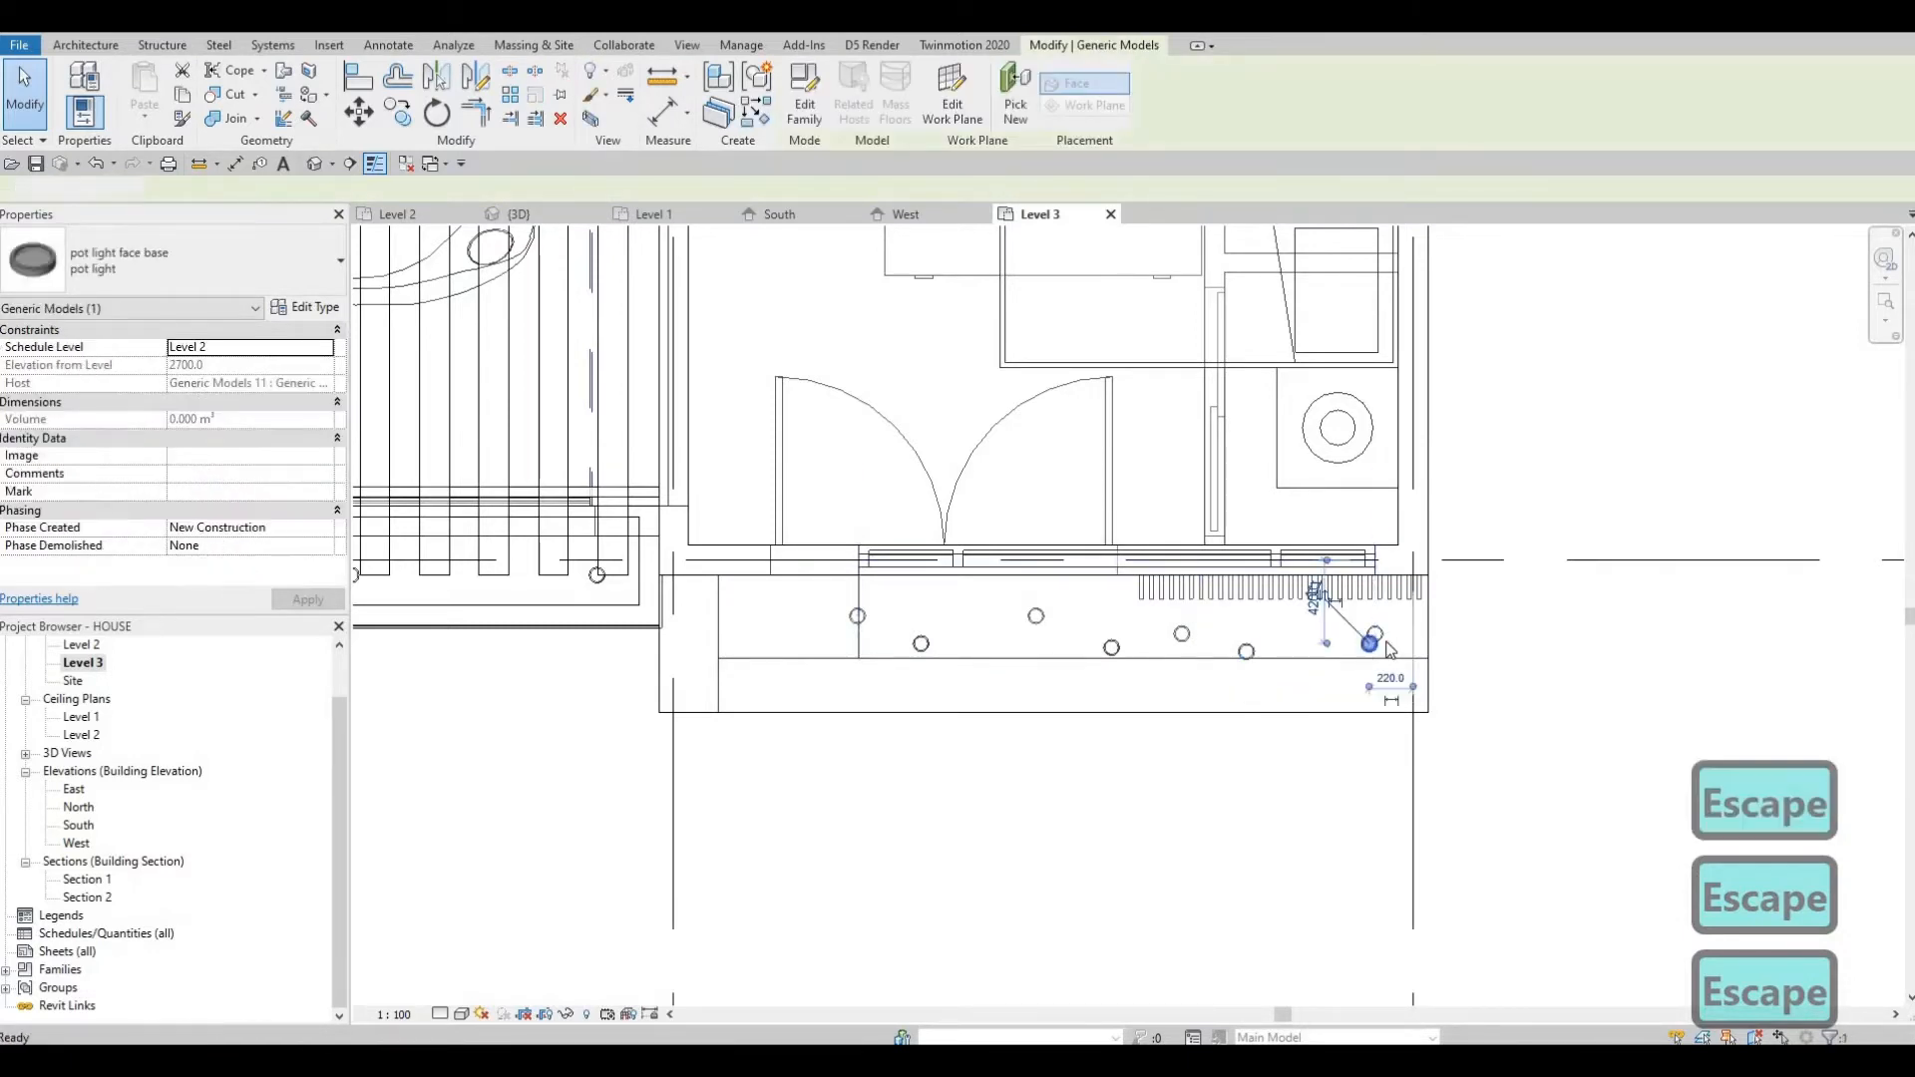
{"action": "left_click", "coordinate": [1379, 641]}
{"action": "key", "text": "Escape"}
{"action": "key", "text": "Escape"}
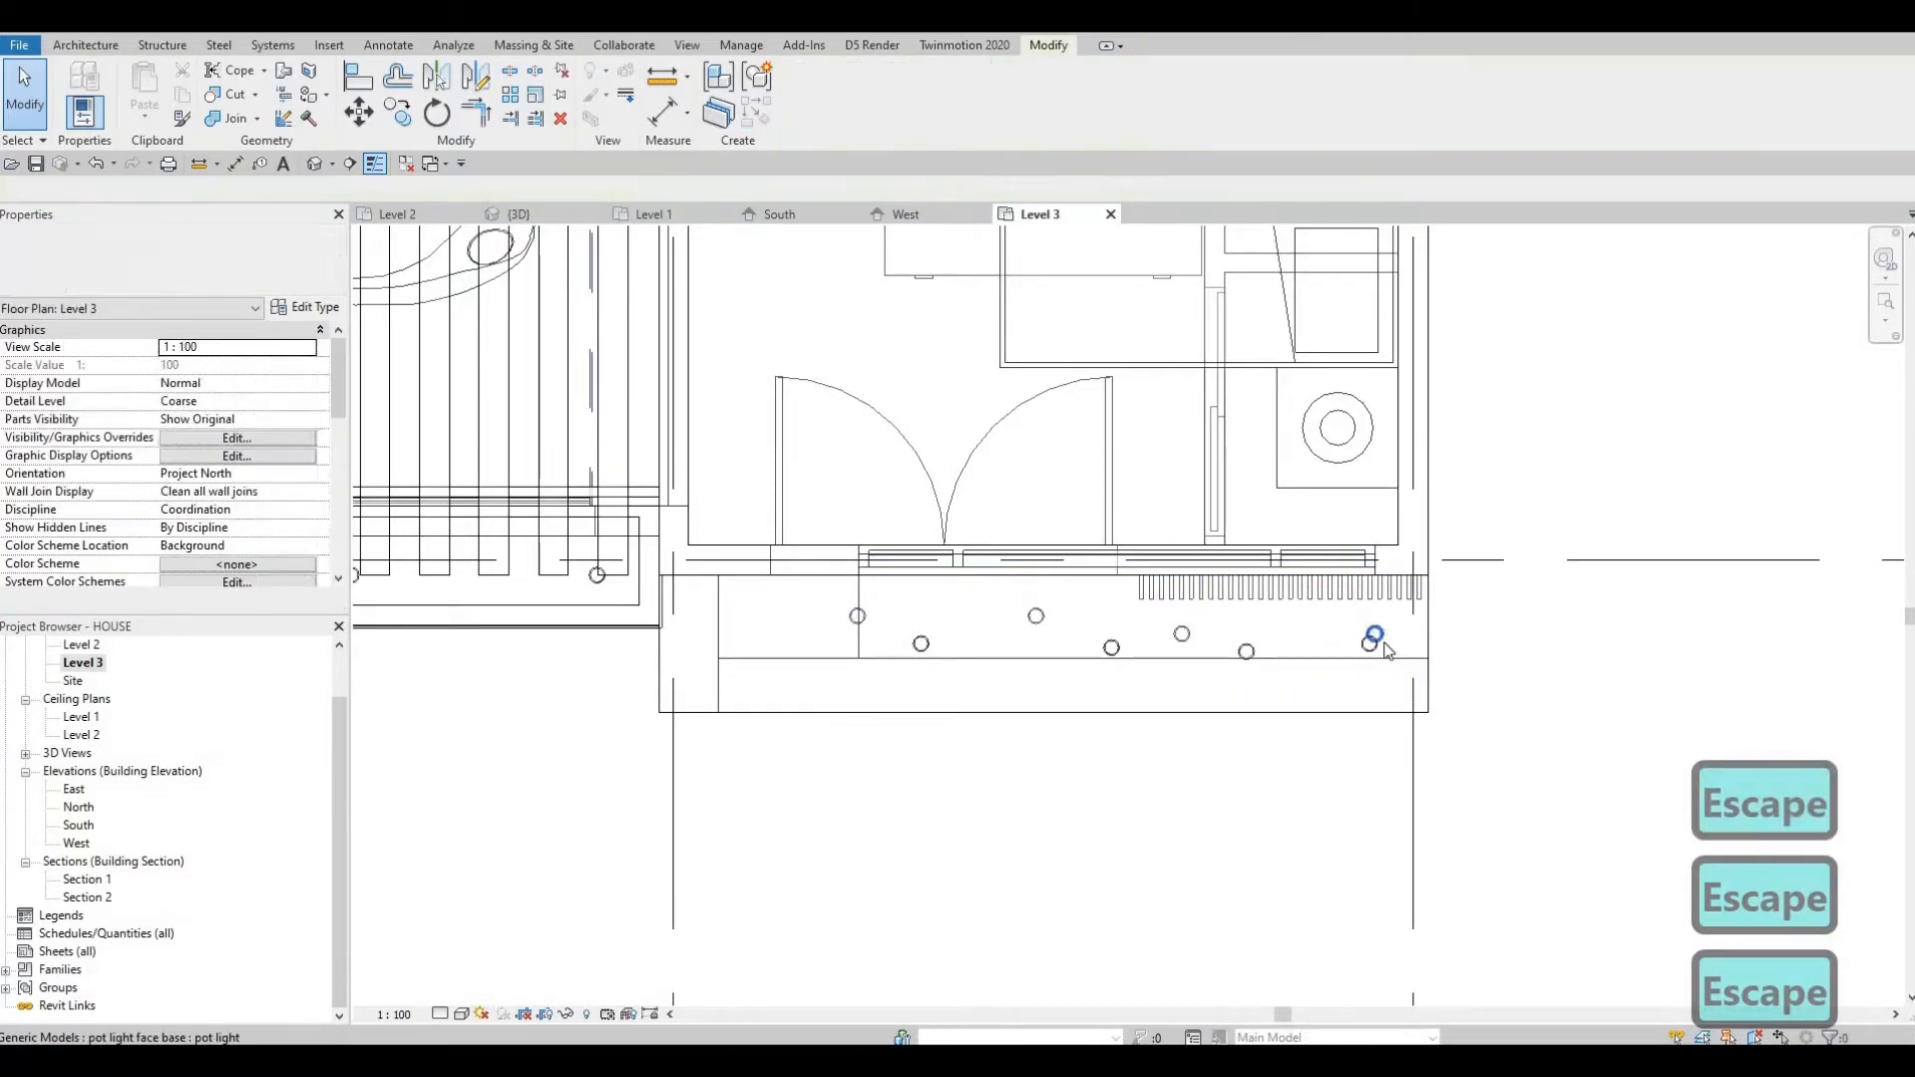
{"action": "left_click", "coordinate": [1036, 615]}
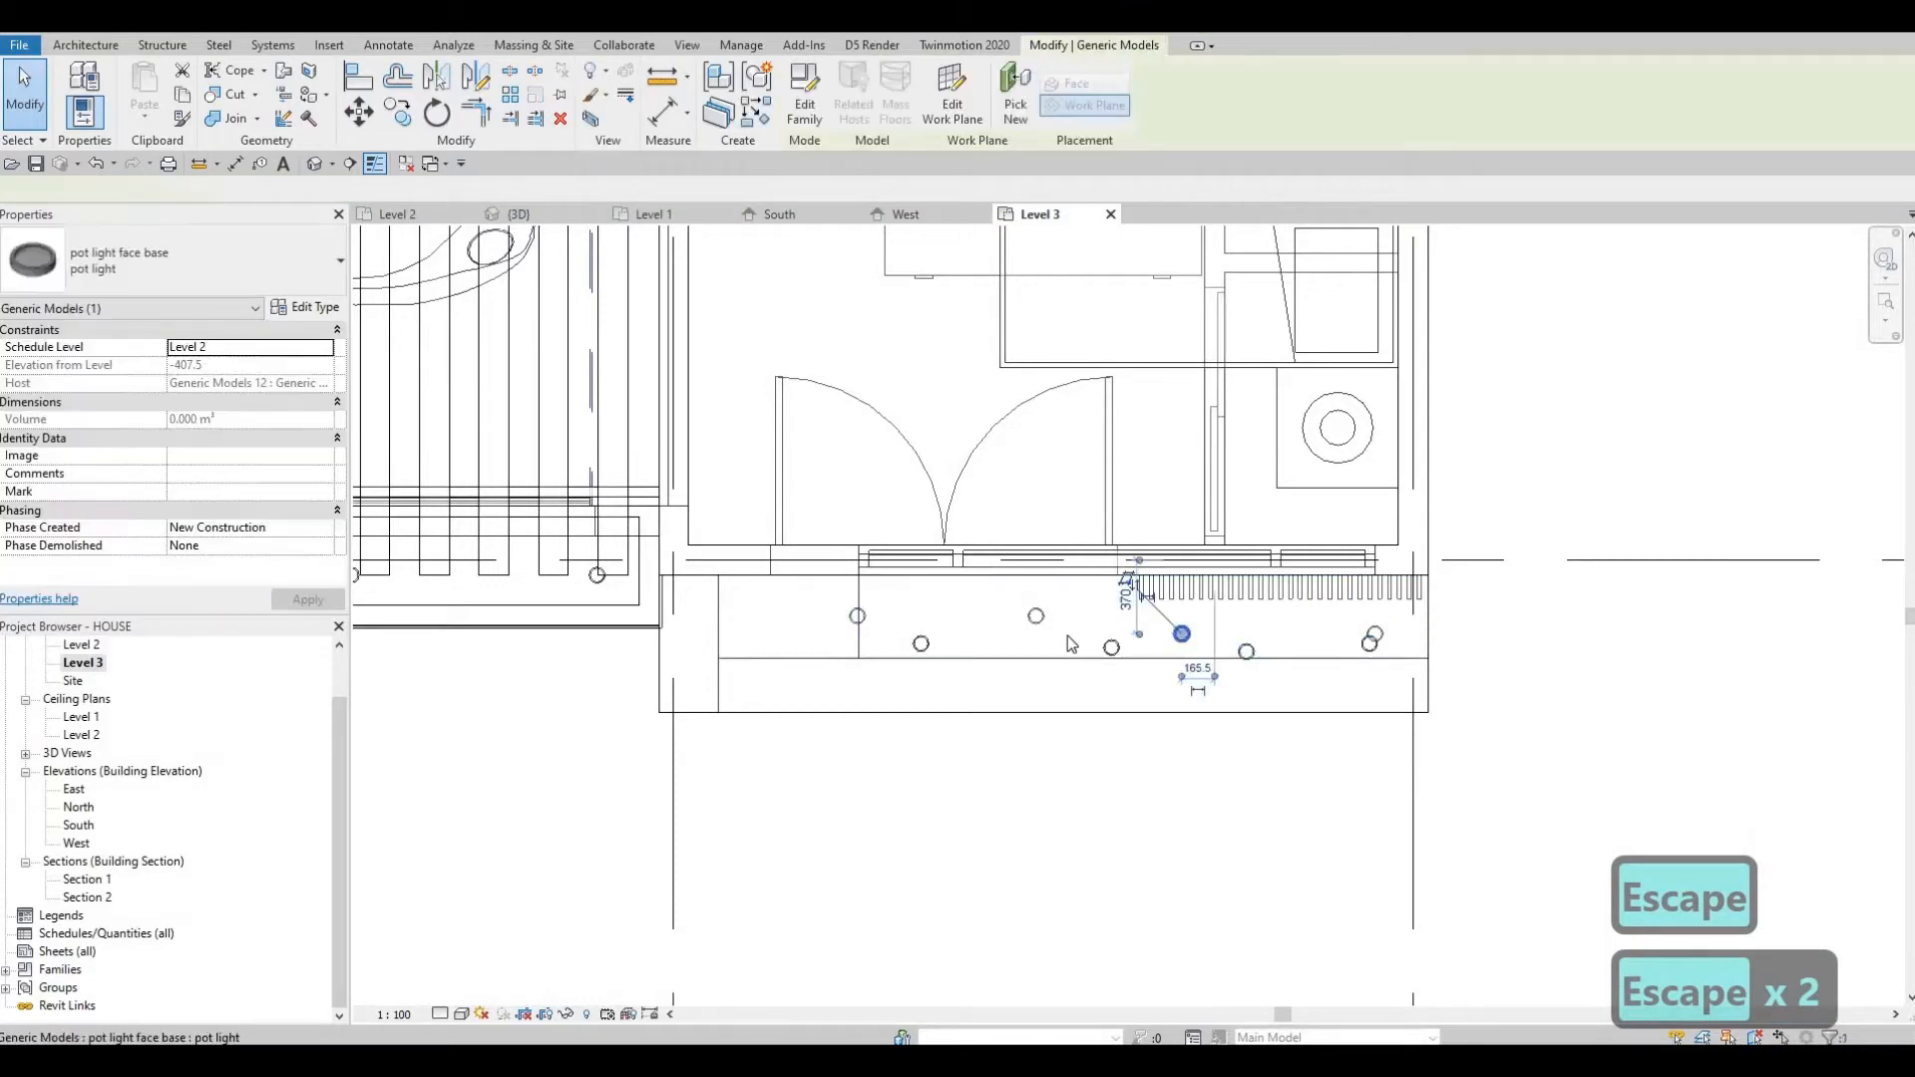
{"action": "key", "text": "Escape"}
{"action": "left_click", "coordinate": [1037, 616]}
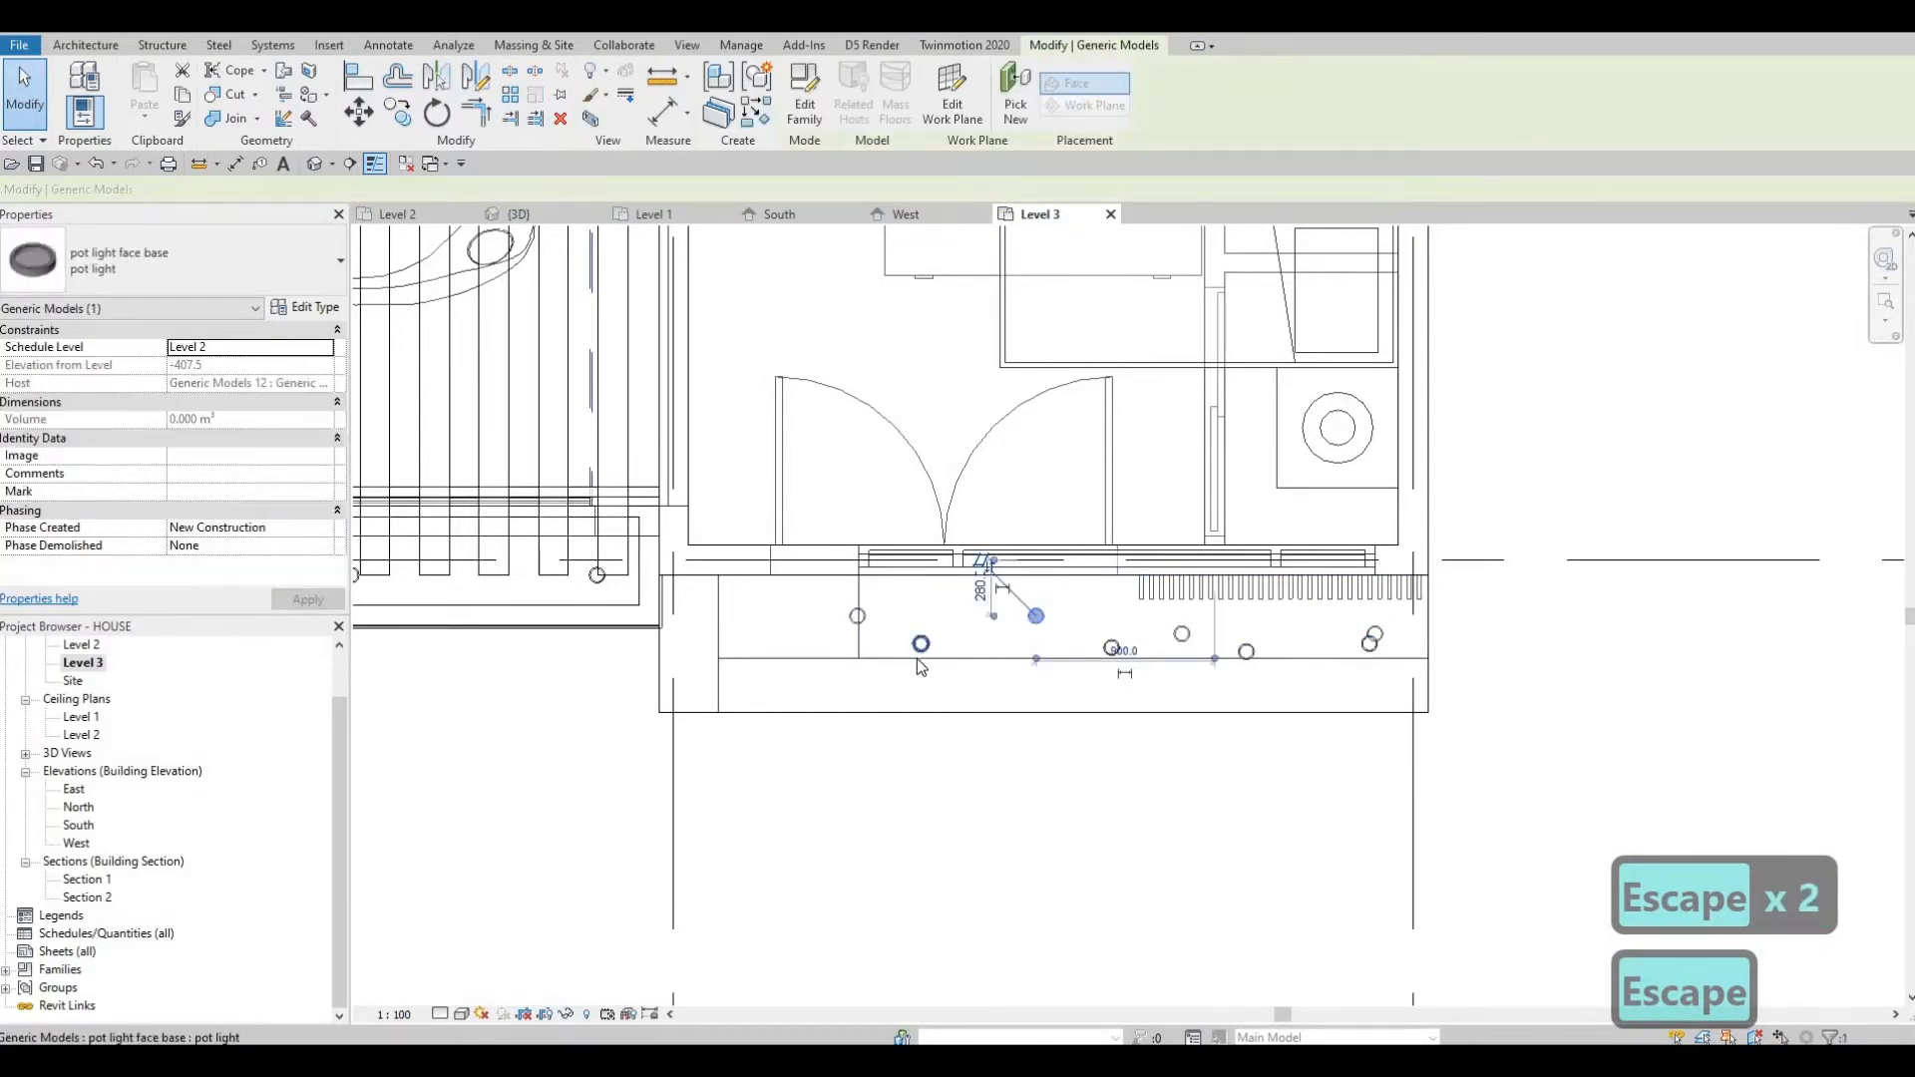
{"action": "key", "text": "Escape"}
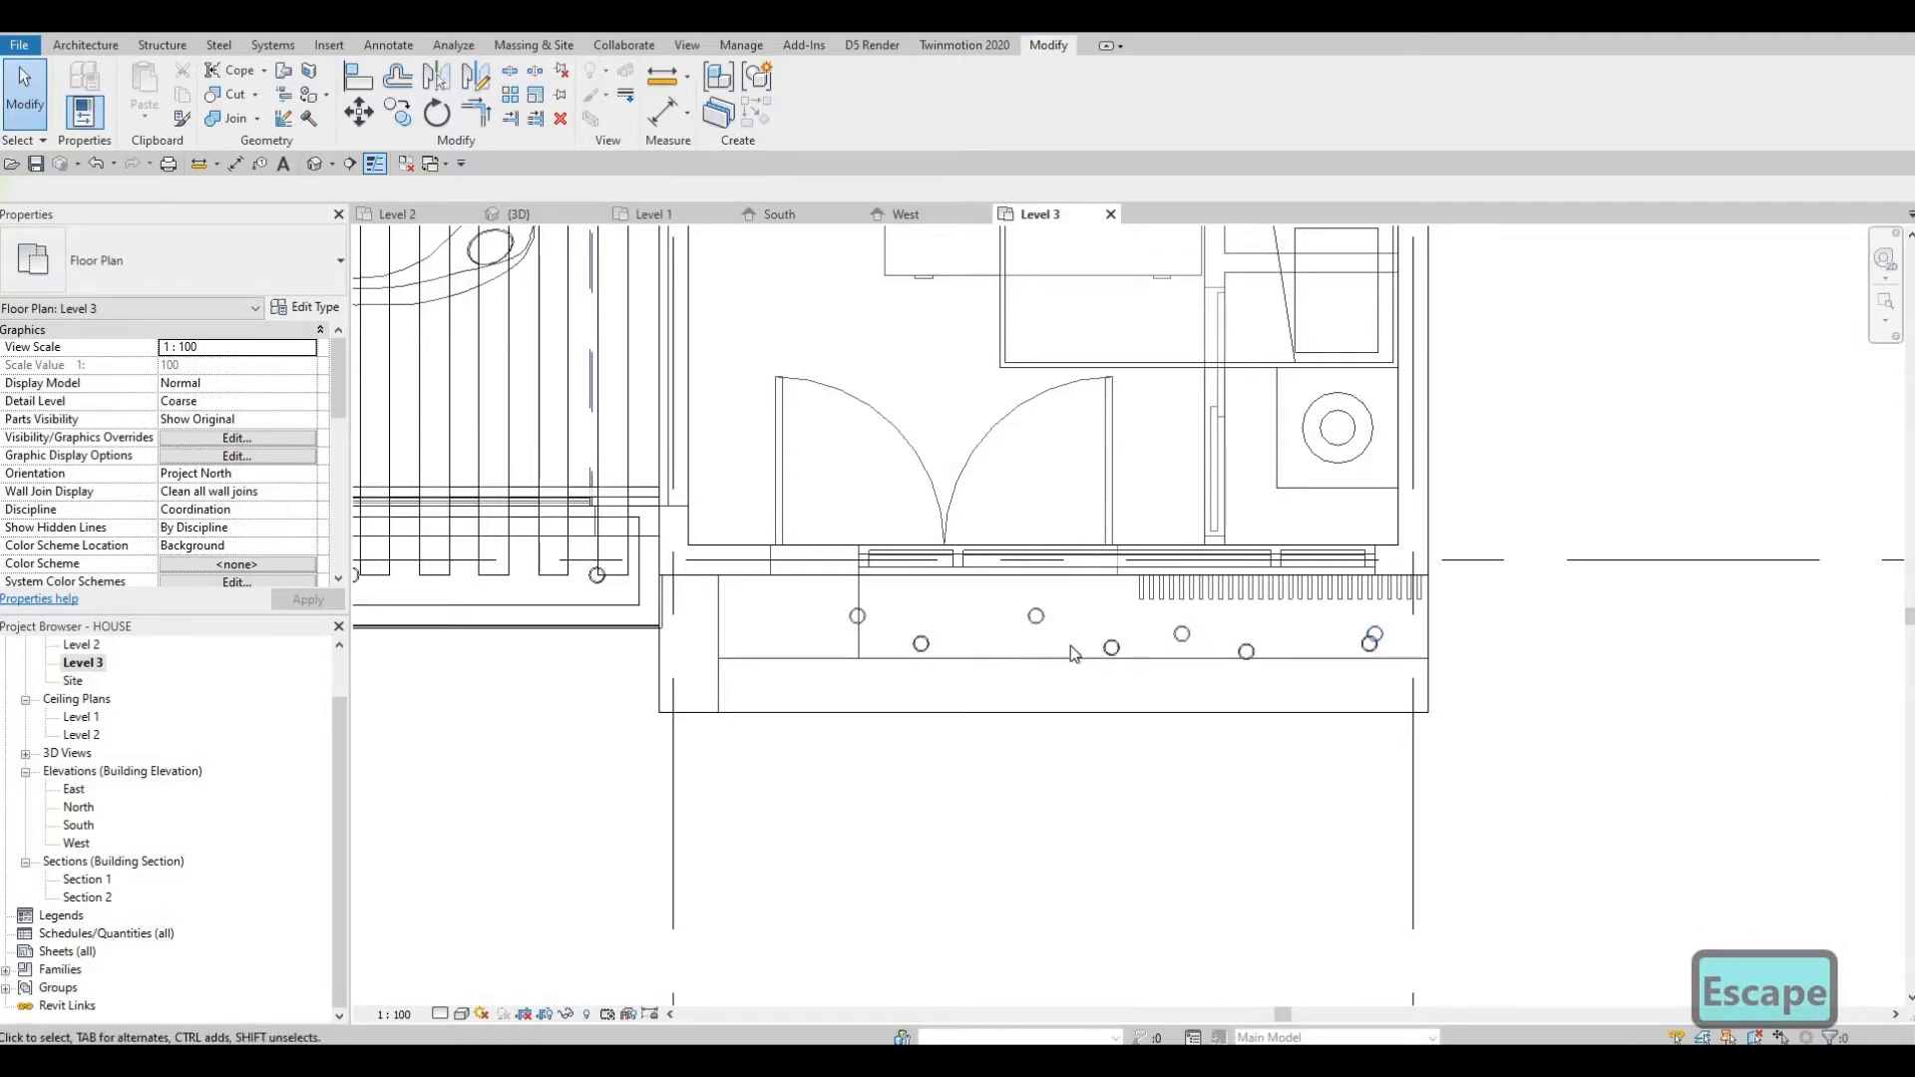
Align the lower row of balcony pot lights to the leftmost lower light using Align.
{"action": "key", "text": "a"}
{"action": "key", "text": "l"}
{"action": "left_click", "coordinate": [925, 646]}
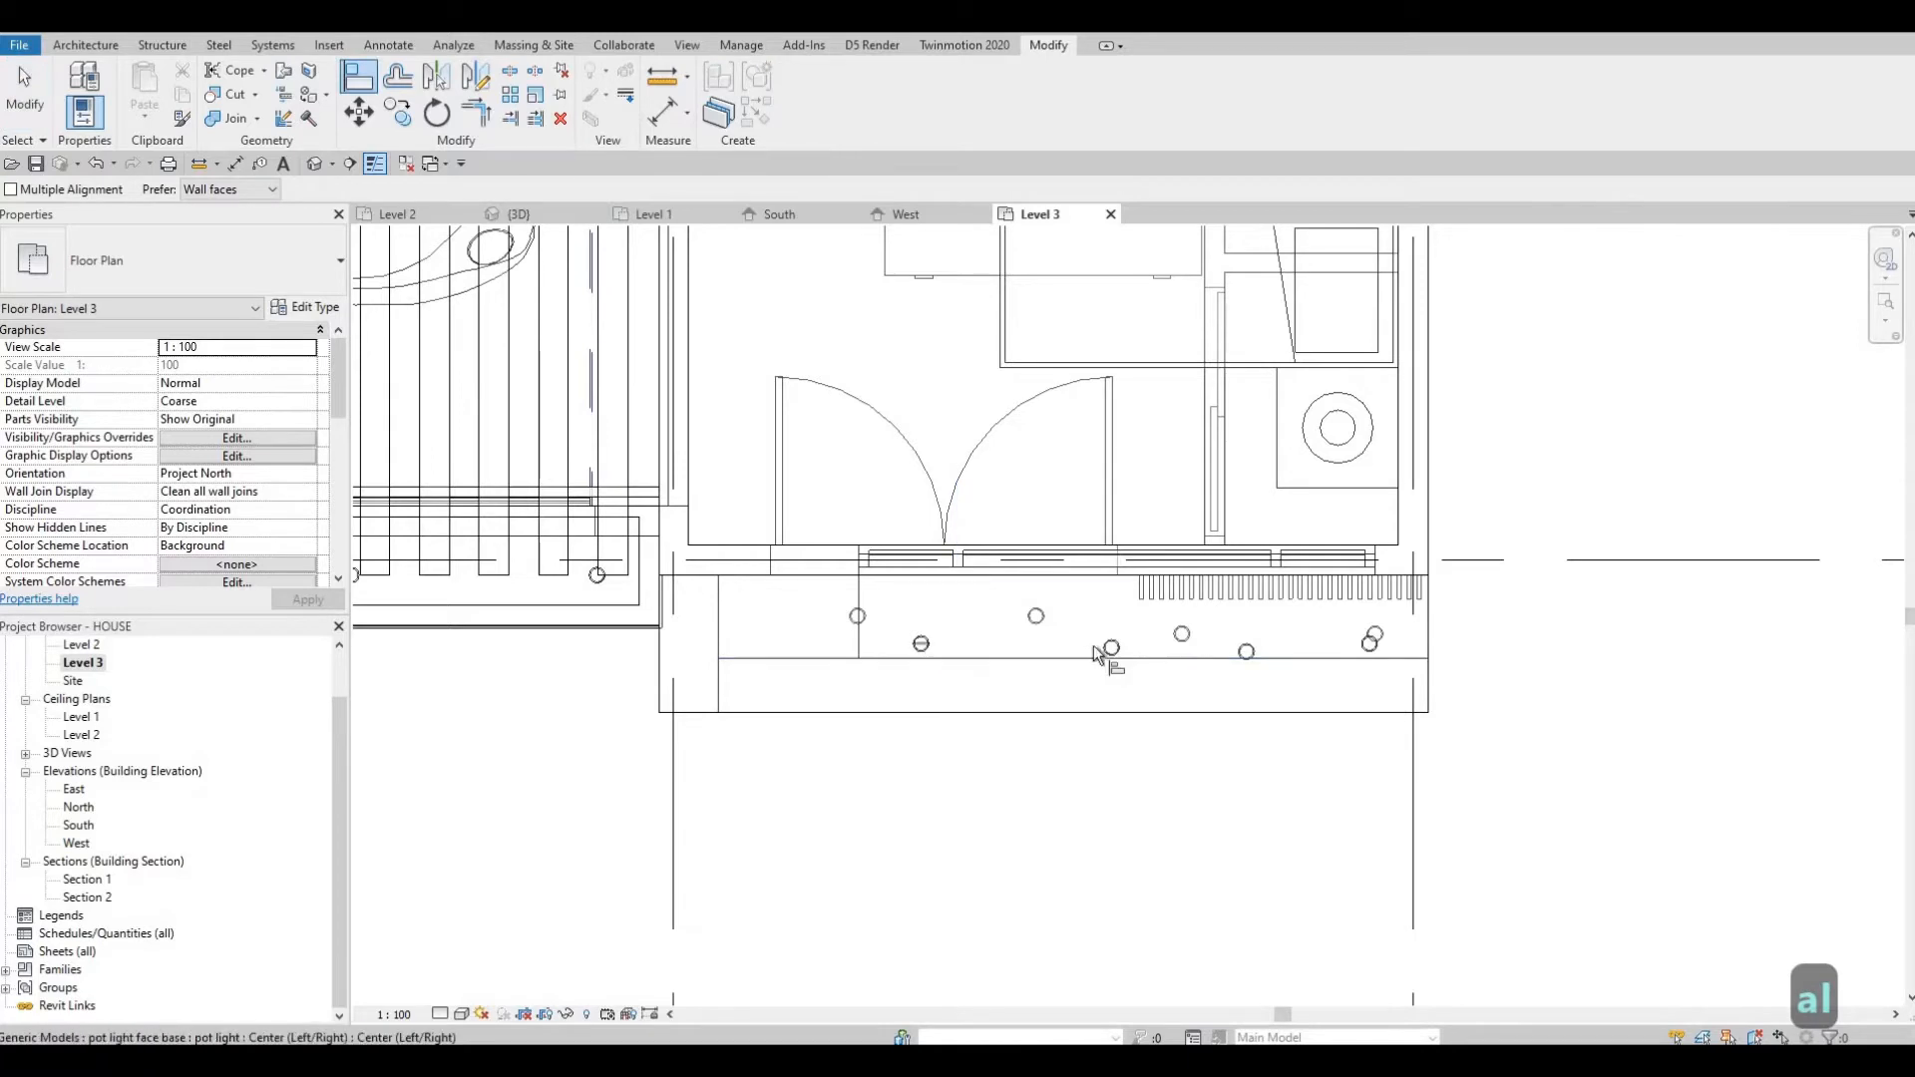
{"action": "left_click", "coordinate": [1128, 650]}
{"action": "left_click", "coordinate": [1247, 650]}
{"action": "left_click", "coordinate": [1371, 644]}
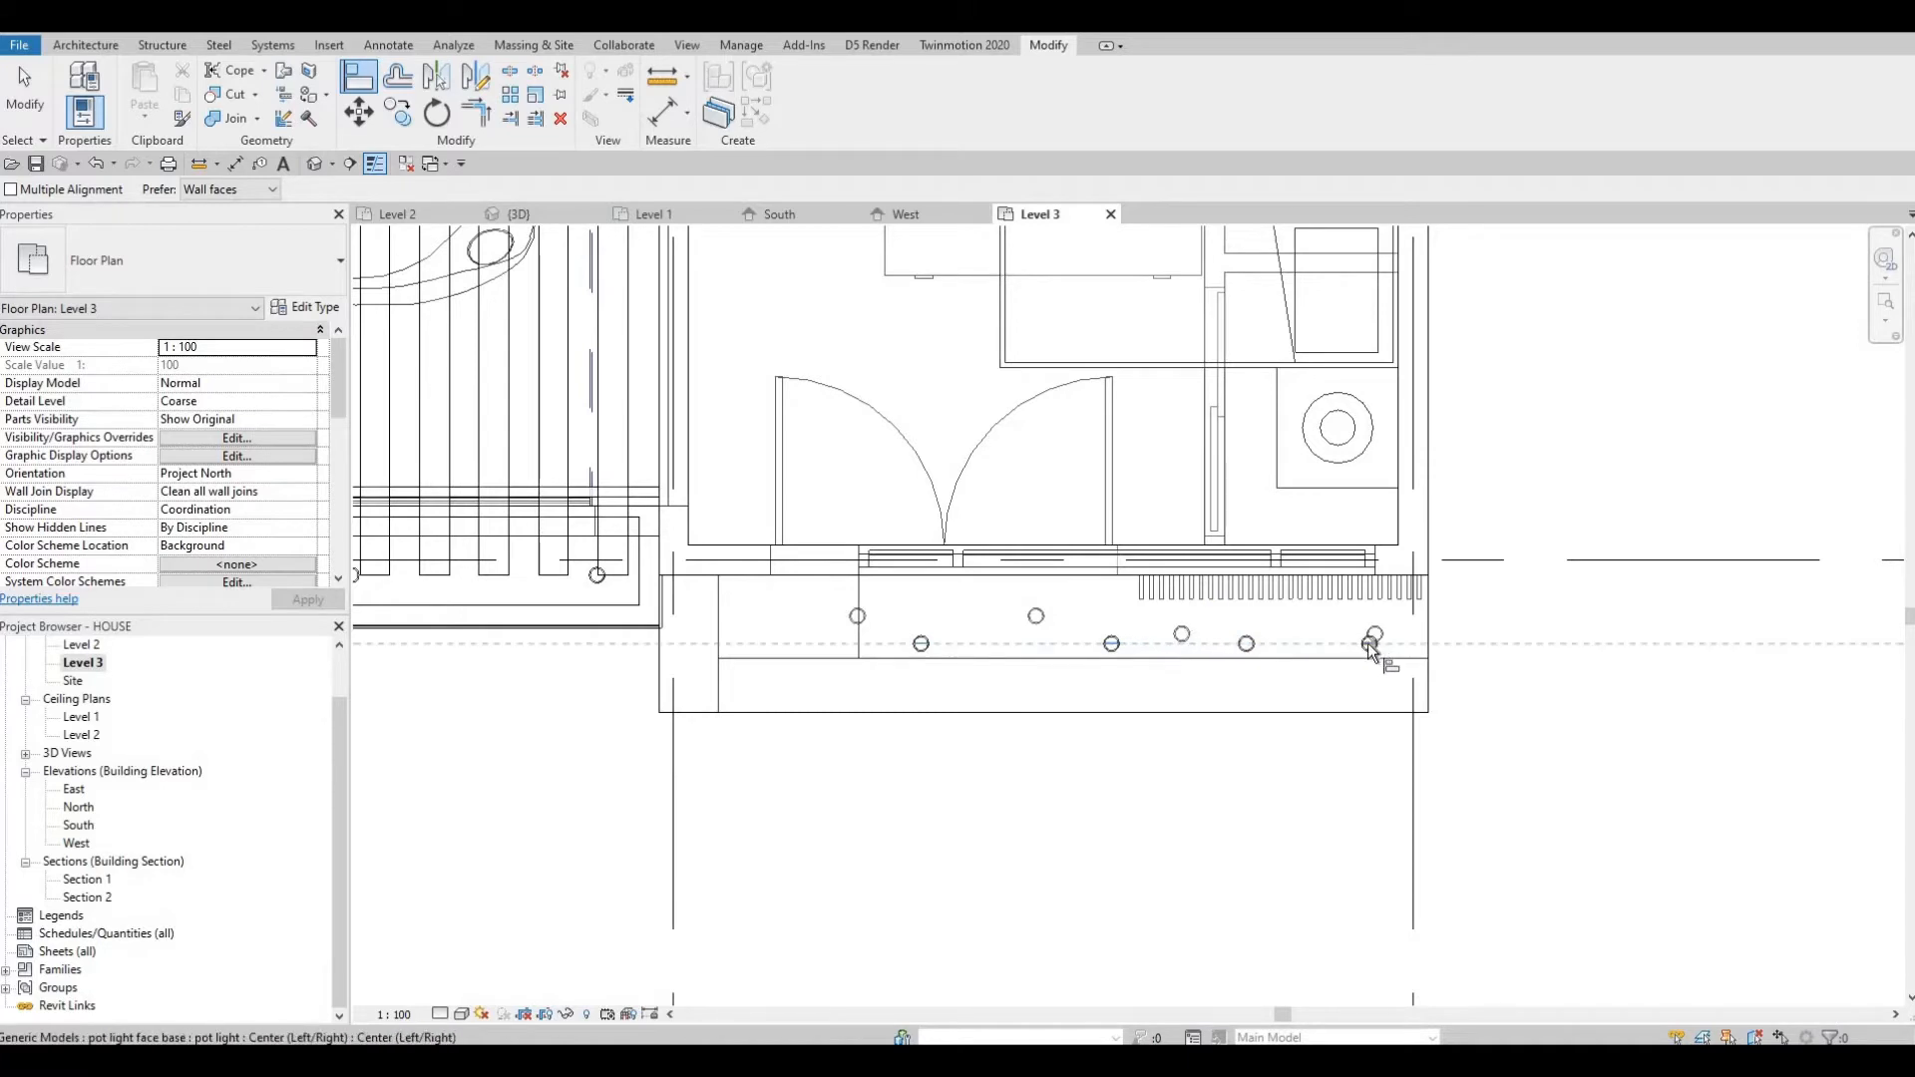
{"action": "key", "text": "Escape"}
{"action": "key", "text": "Escape"}
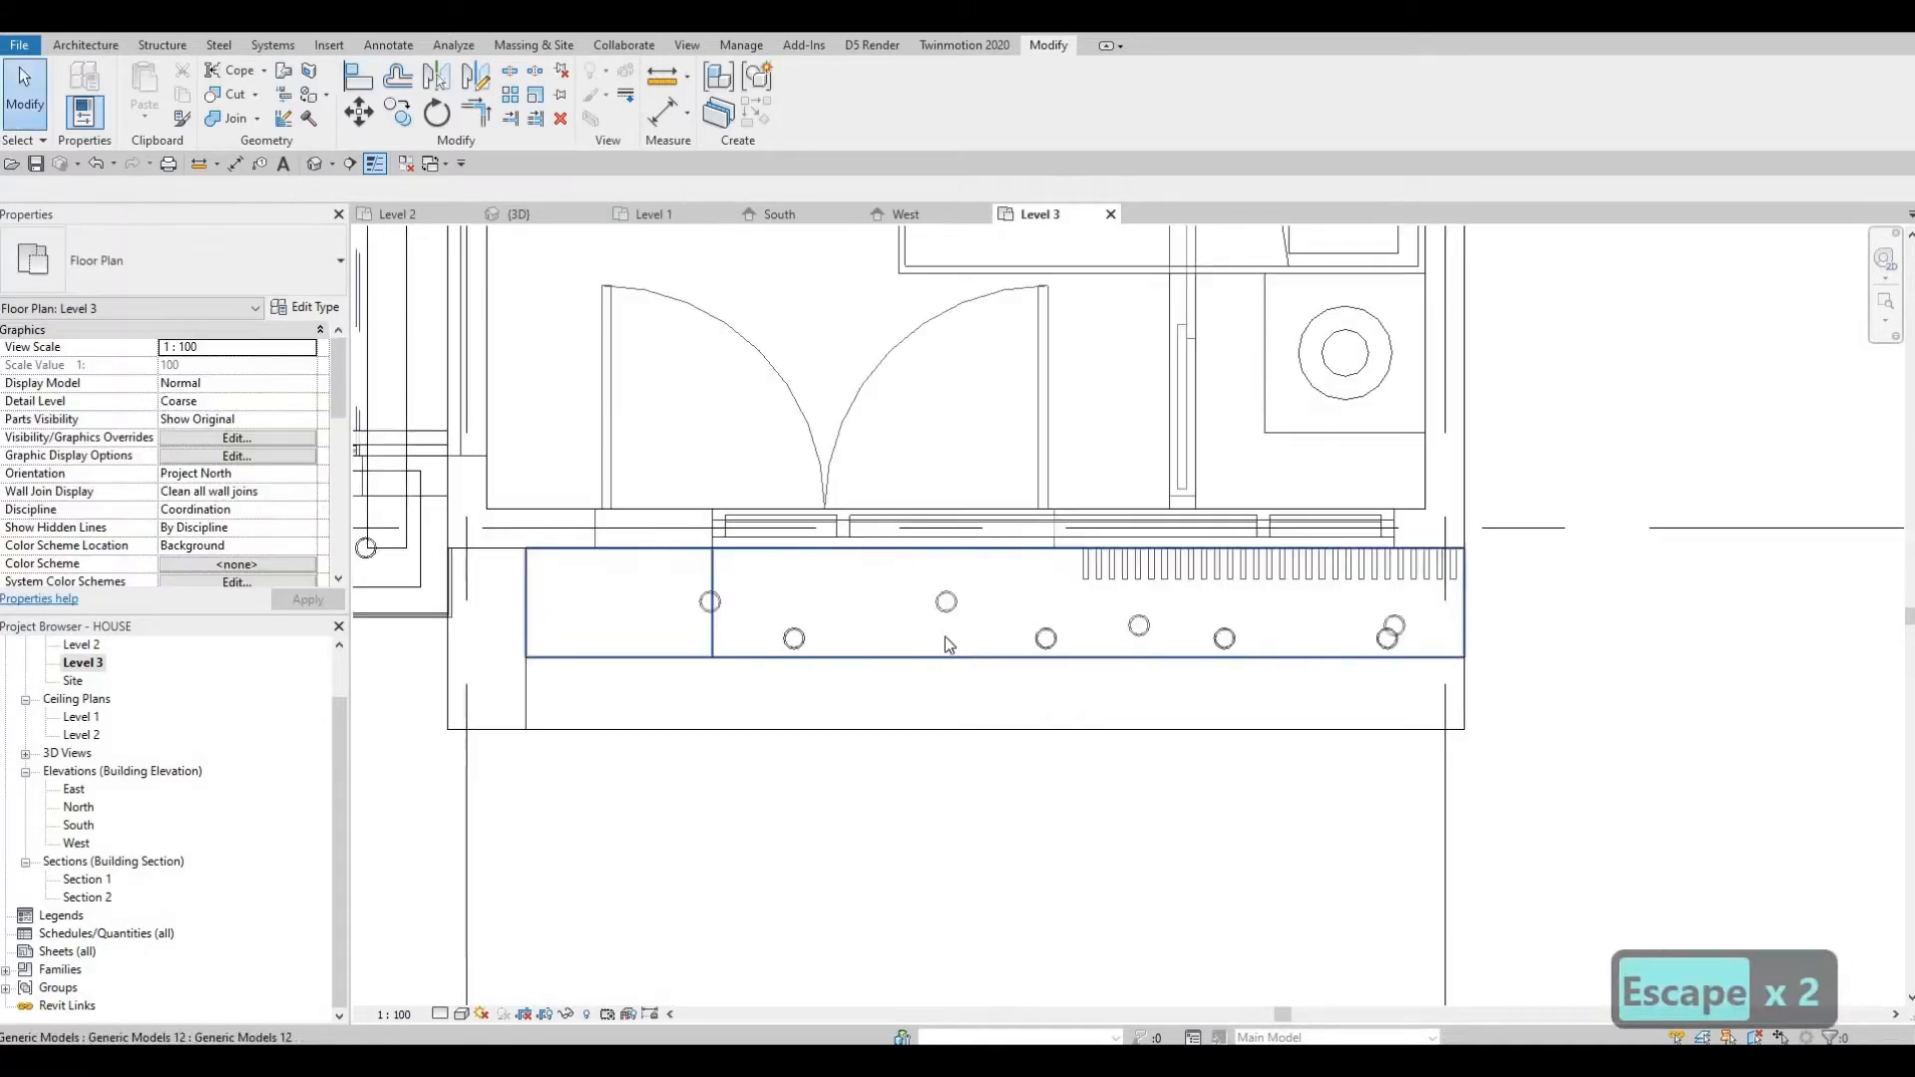
Shift two lower-row balcony pot lights slightly left along the row to even their spacing.
{"action": "scroll", "coordinate": [1315, 660], "scroll_direction": "up", "scroll_amount": 1}
{"action": "left_click_drag", "start_coordinate": [1055, 638], "coordinate": [997, 640]}
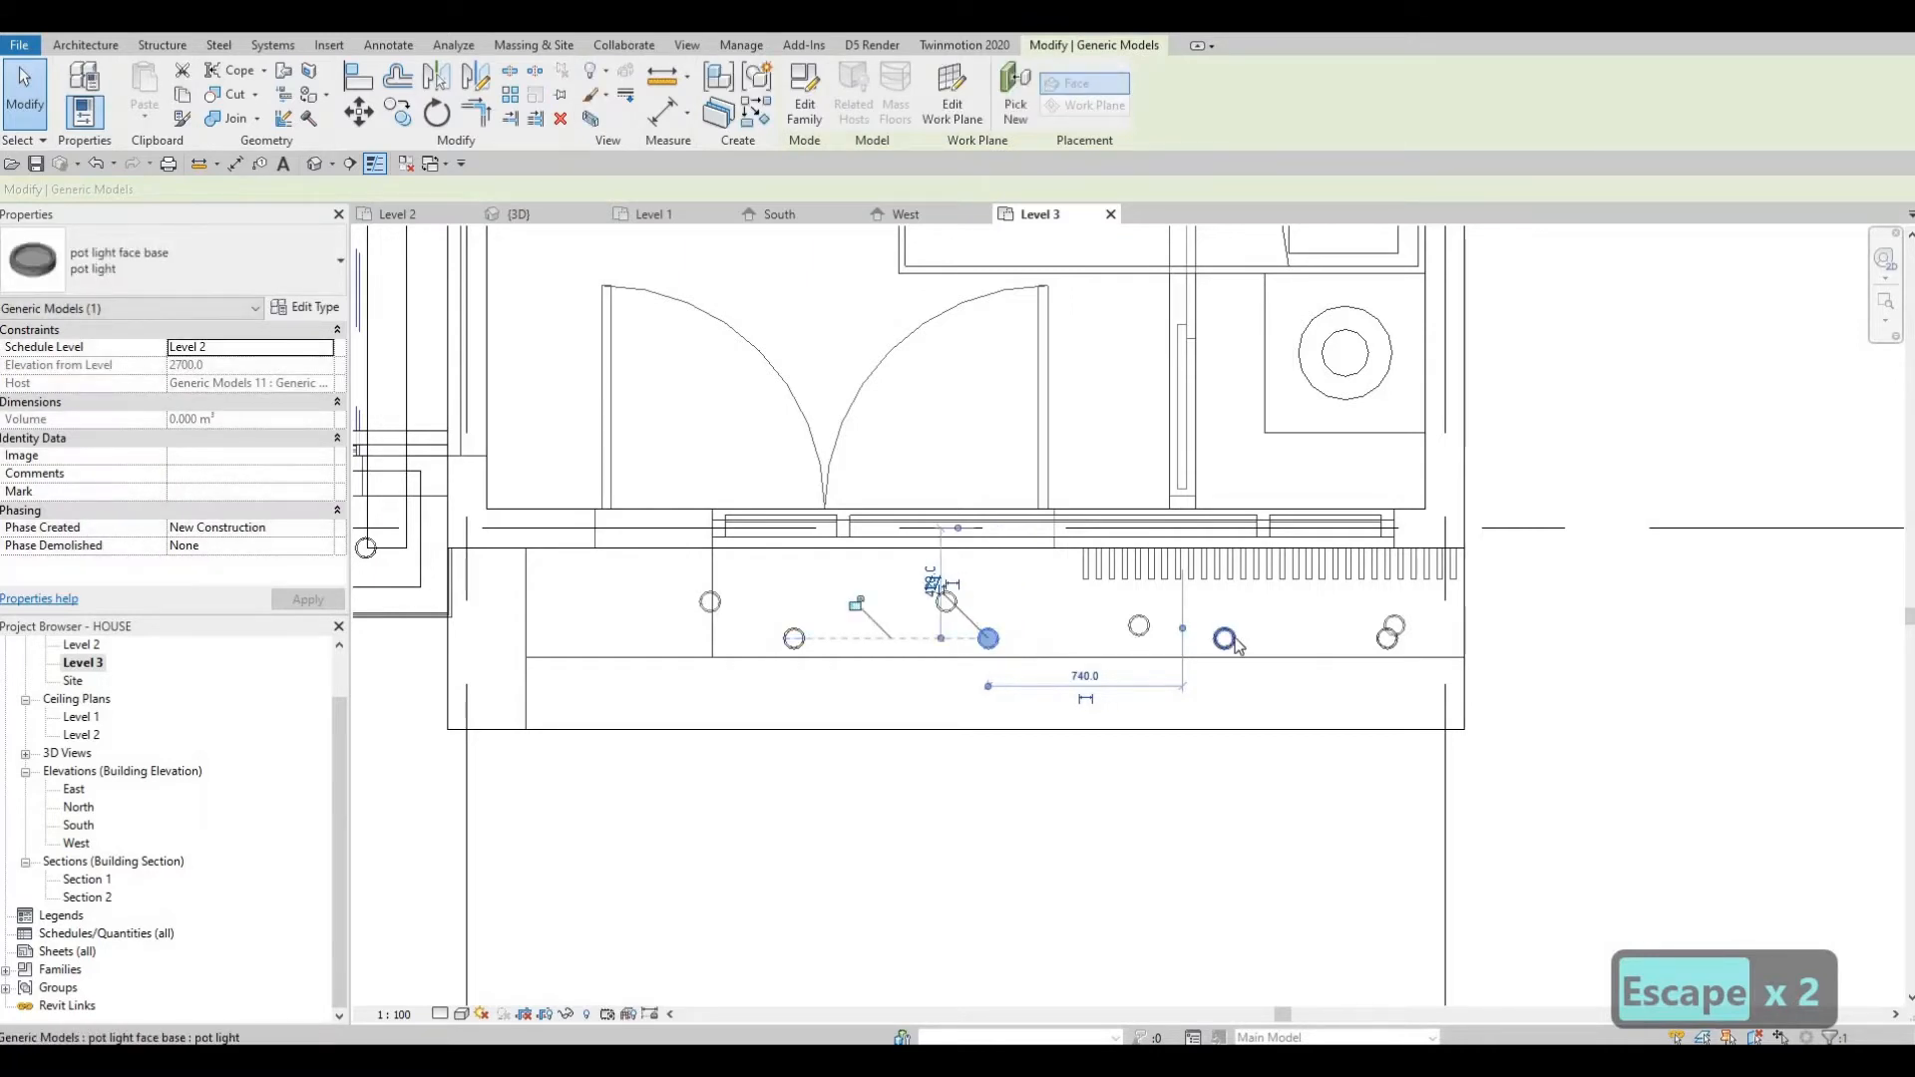
{"action": "left_click_drag", "start_coordinate": [1227, 640], "coordinate": [1172, 639]}
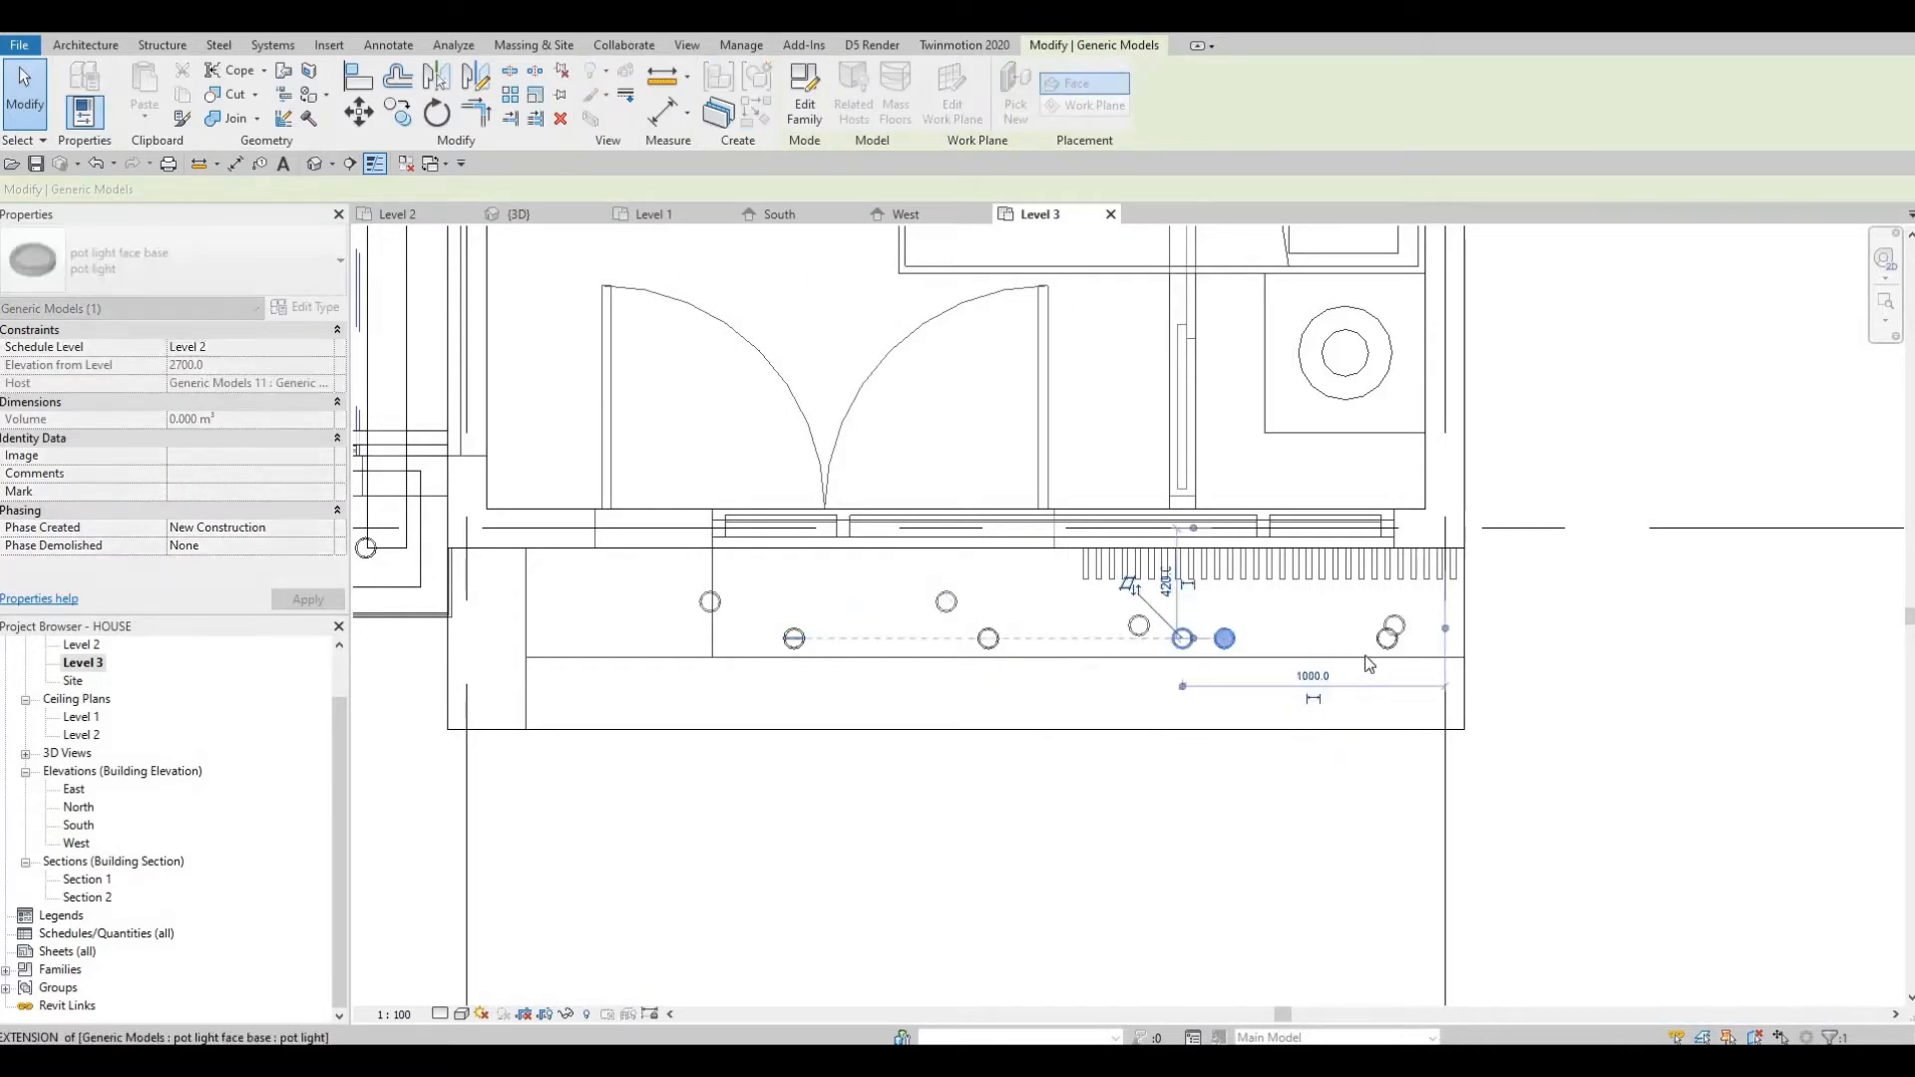
{"action": "key", "text": "Escape"}
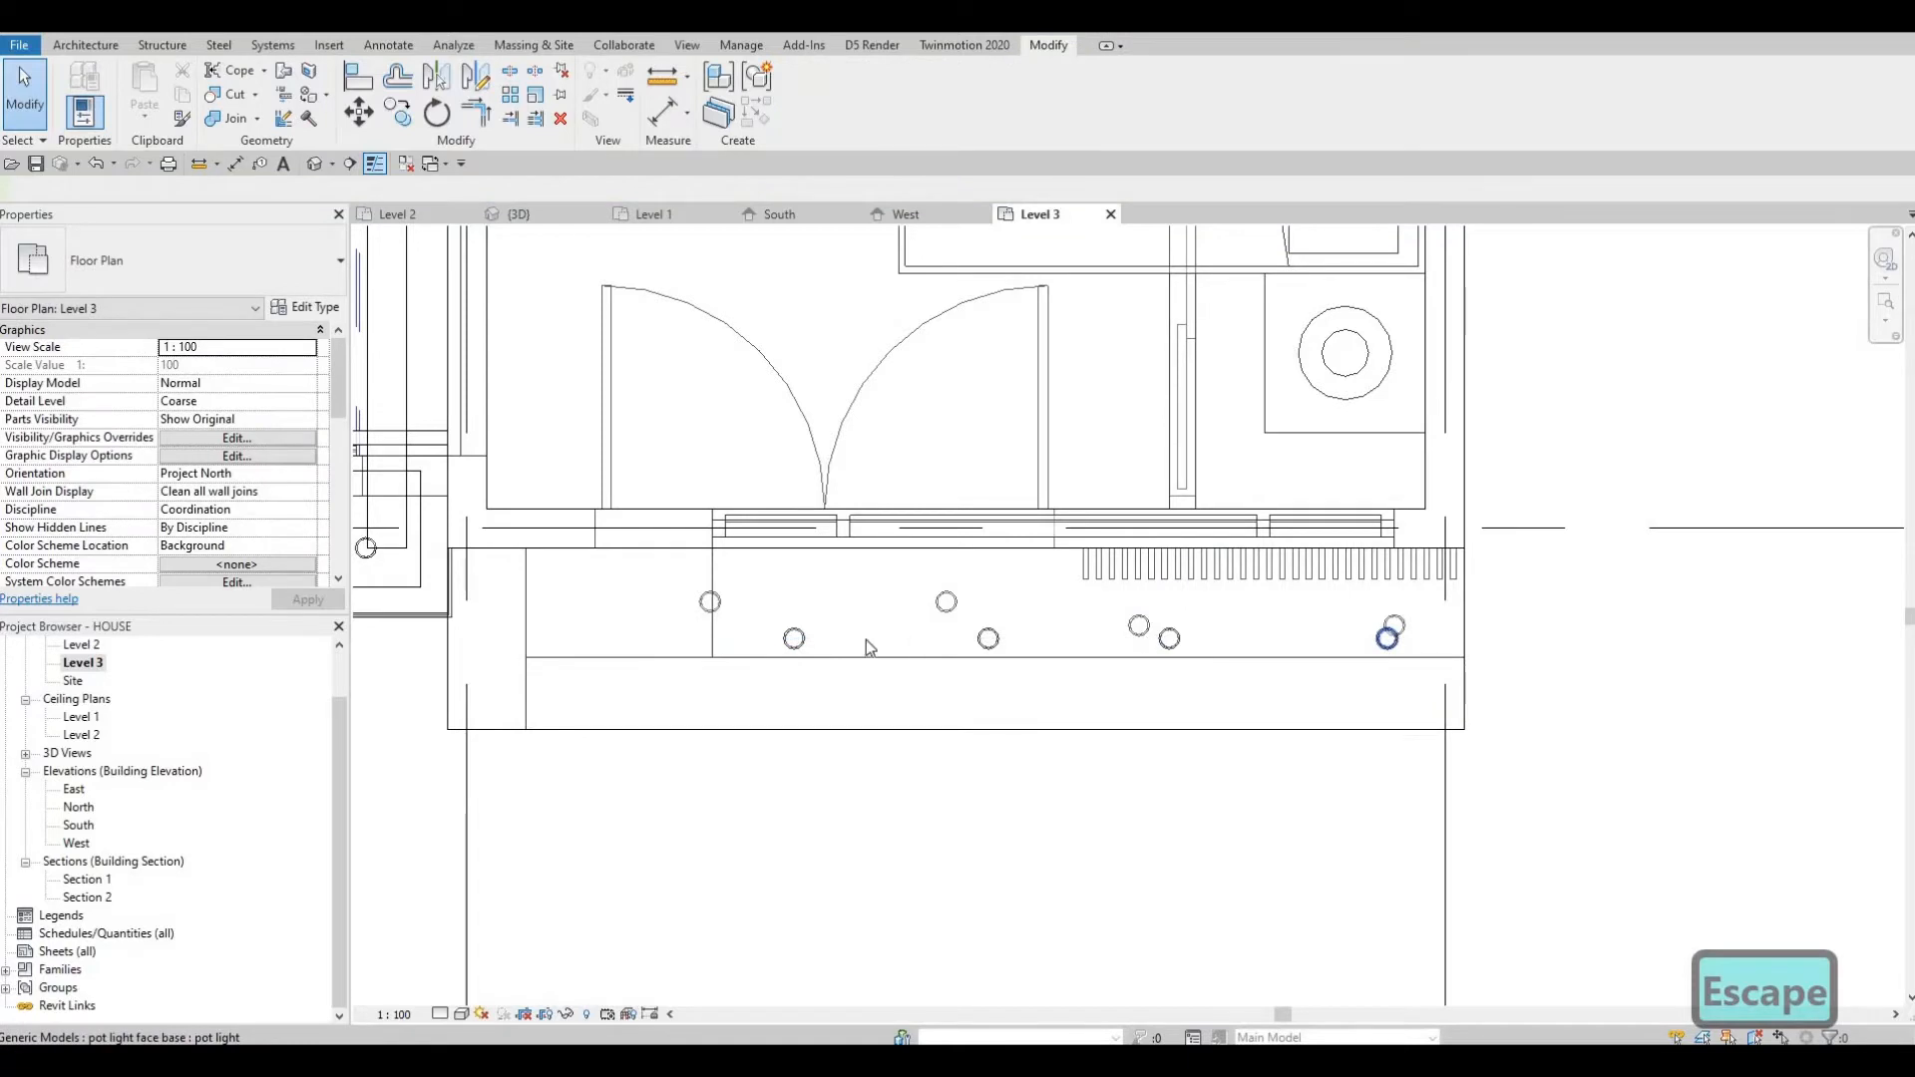
Nudge the second and fourth lower-row balcony pot lights further left to even the row's spacing.
{"action": "left_click", "coordinate": [990, 637]}
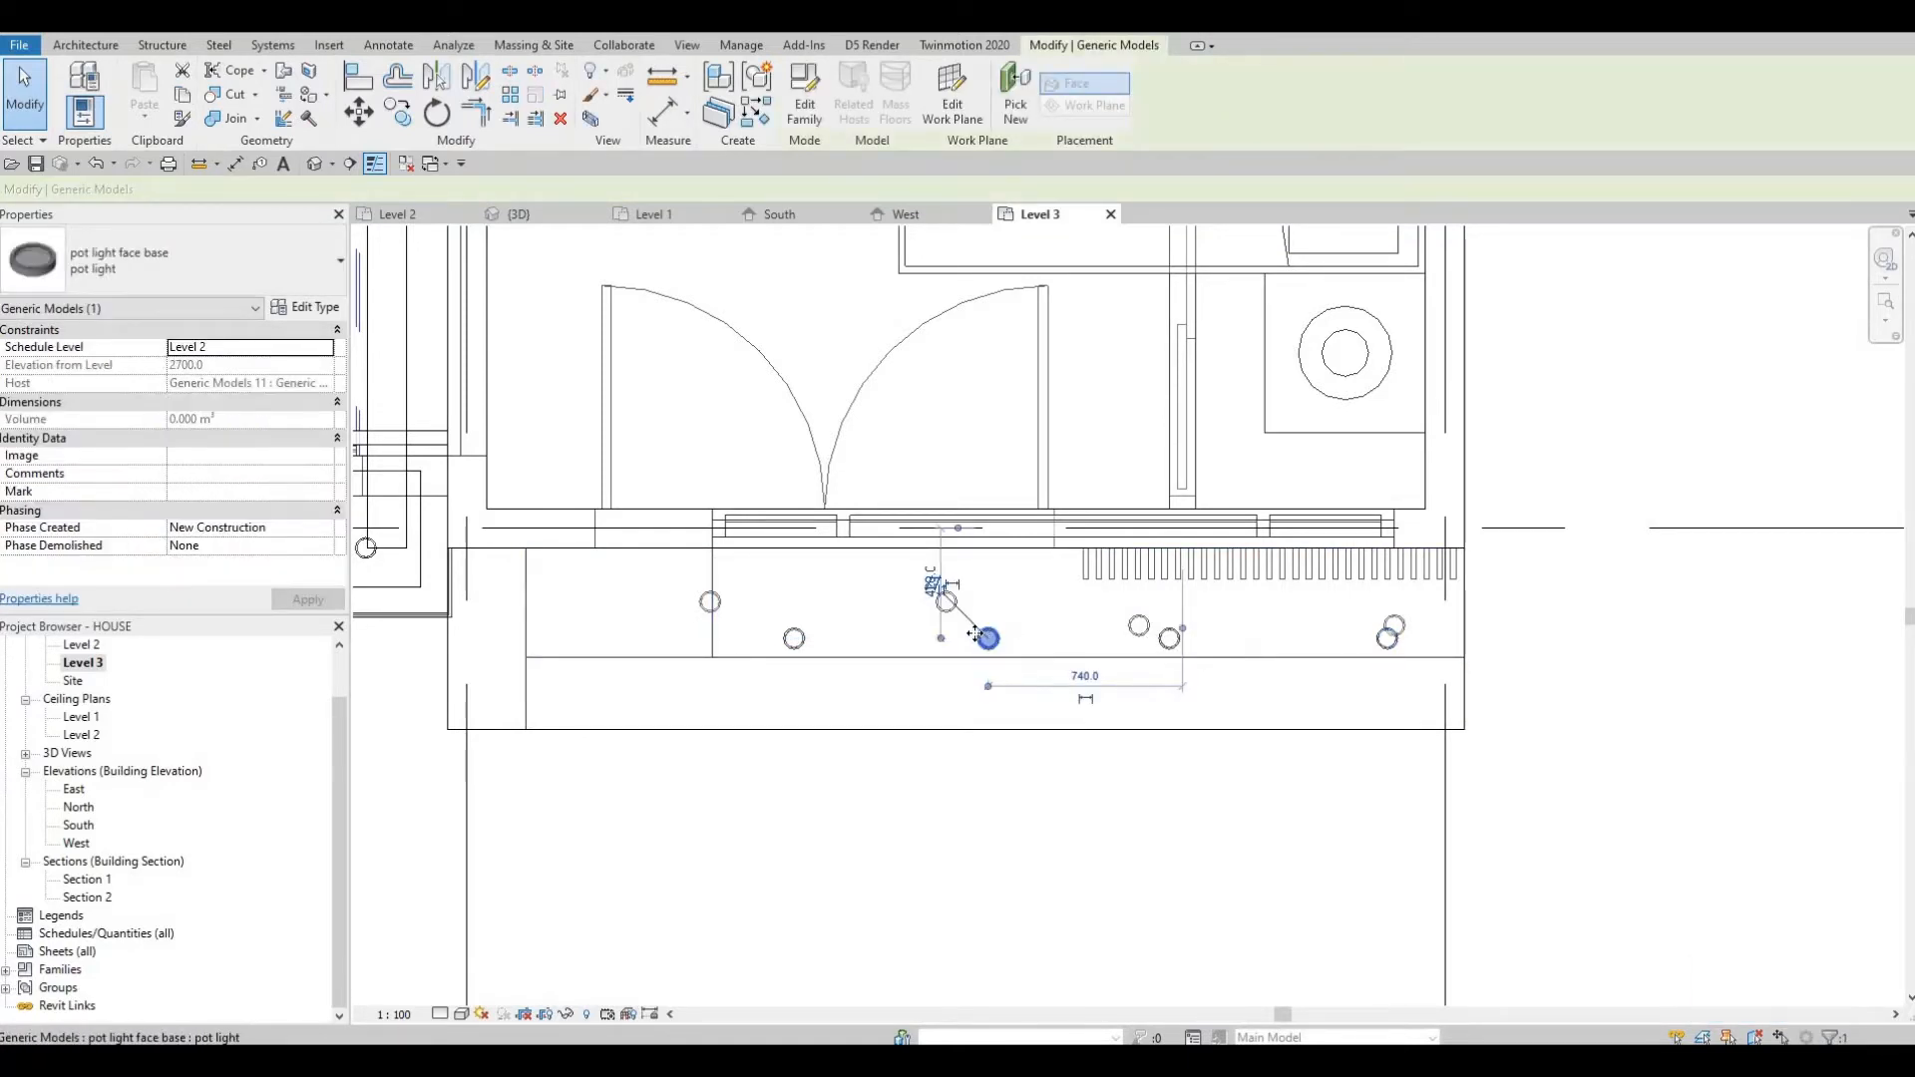
{"action": "key", "text": "Left"}
{"action": "key", "text": "Left"}
{"action": "key", "text": "Left"}
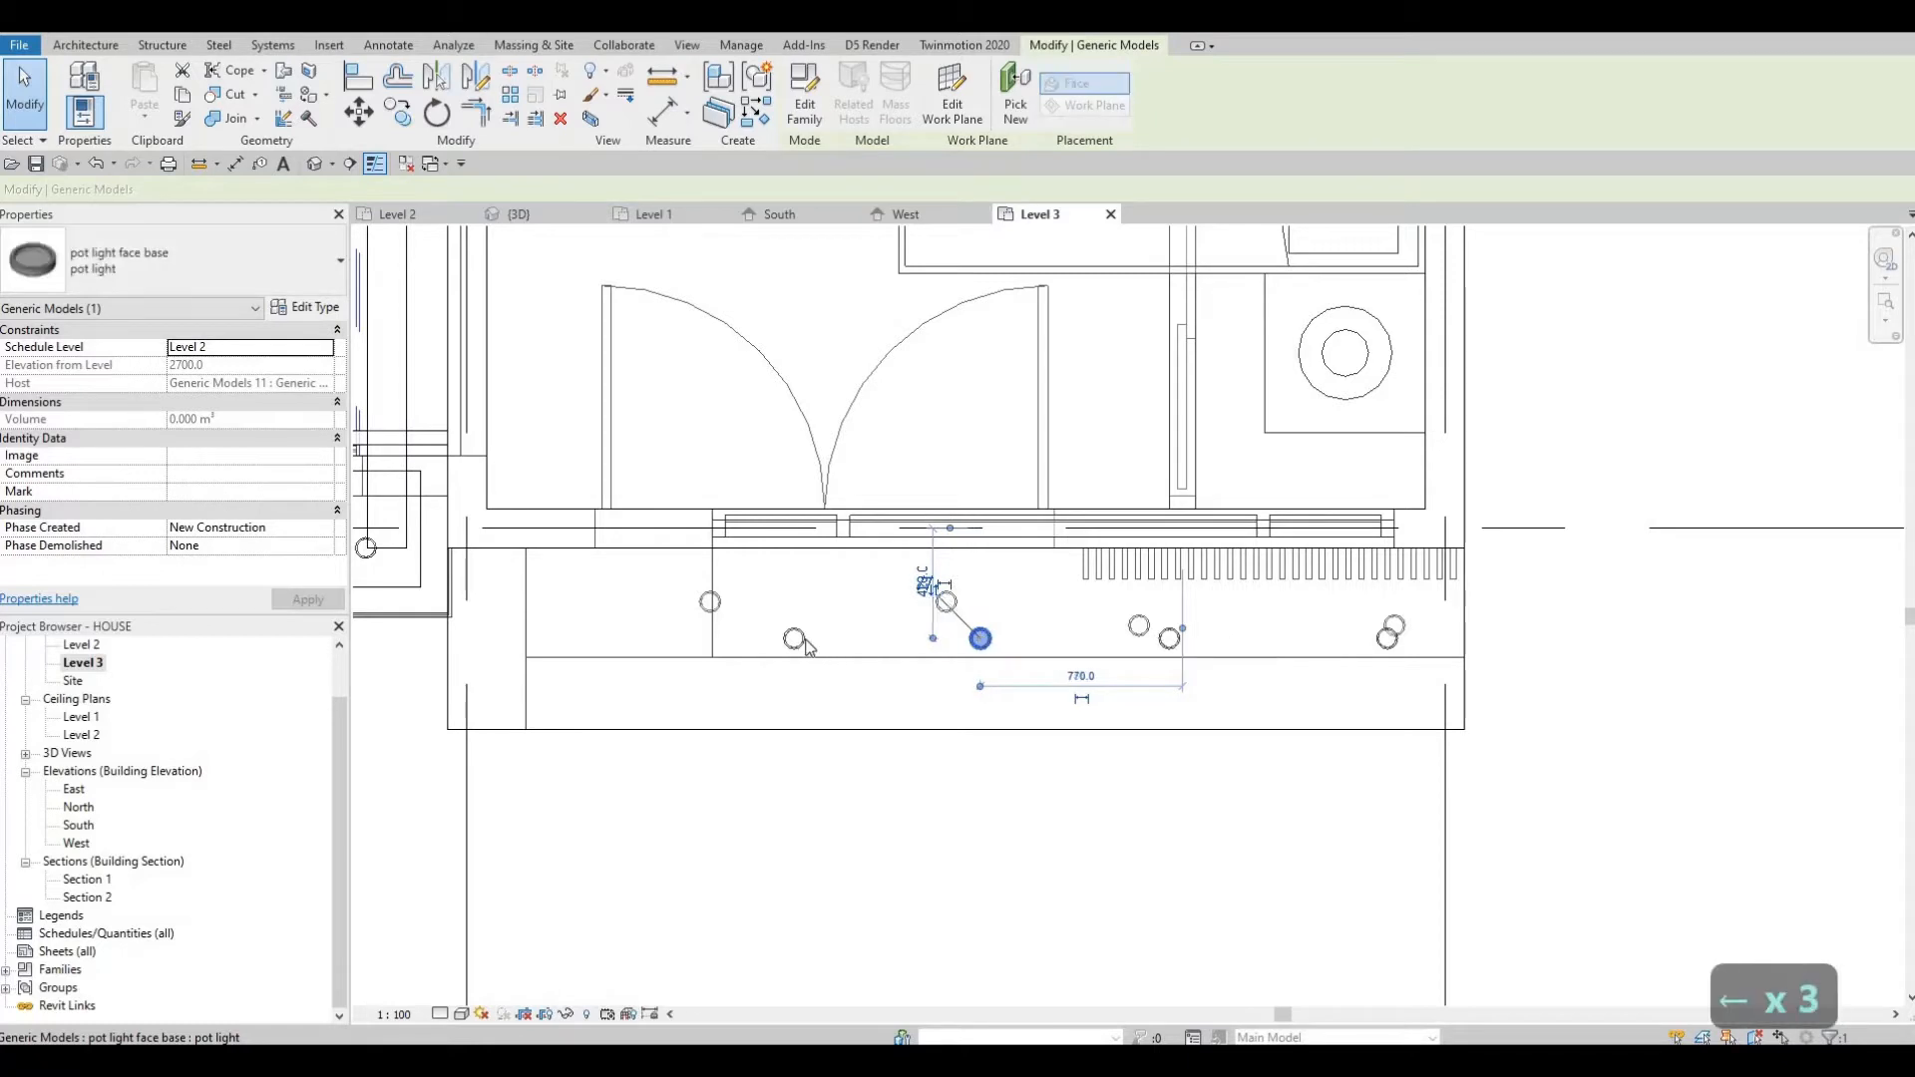
{"action": "key", "text": "Left"}
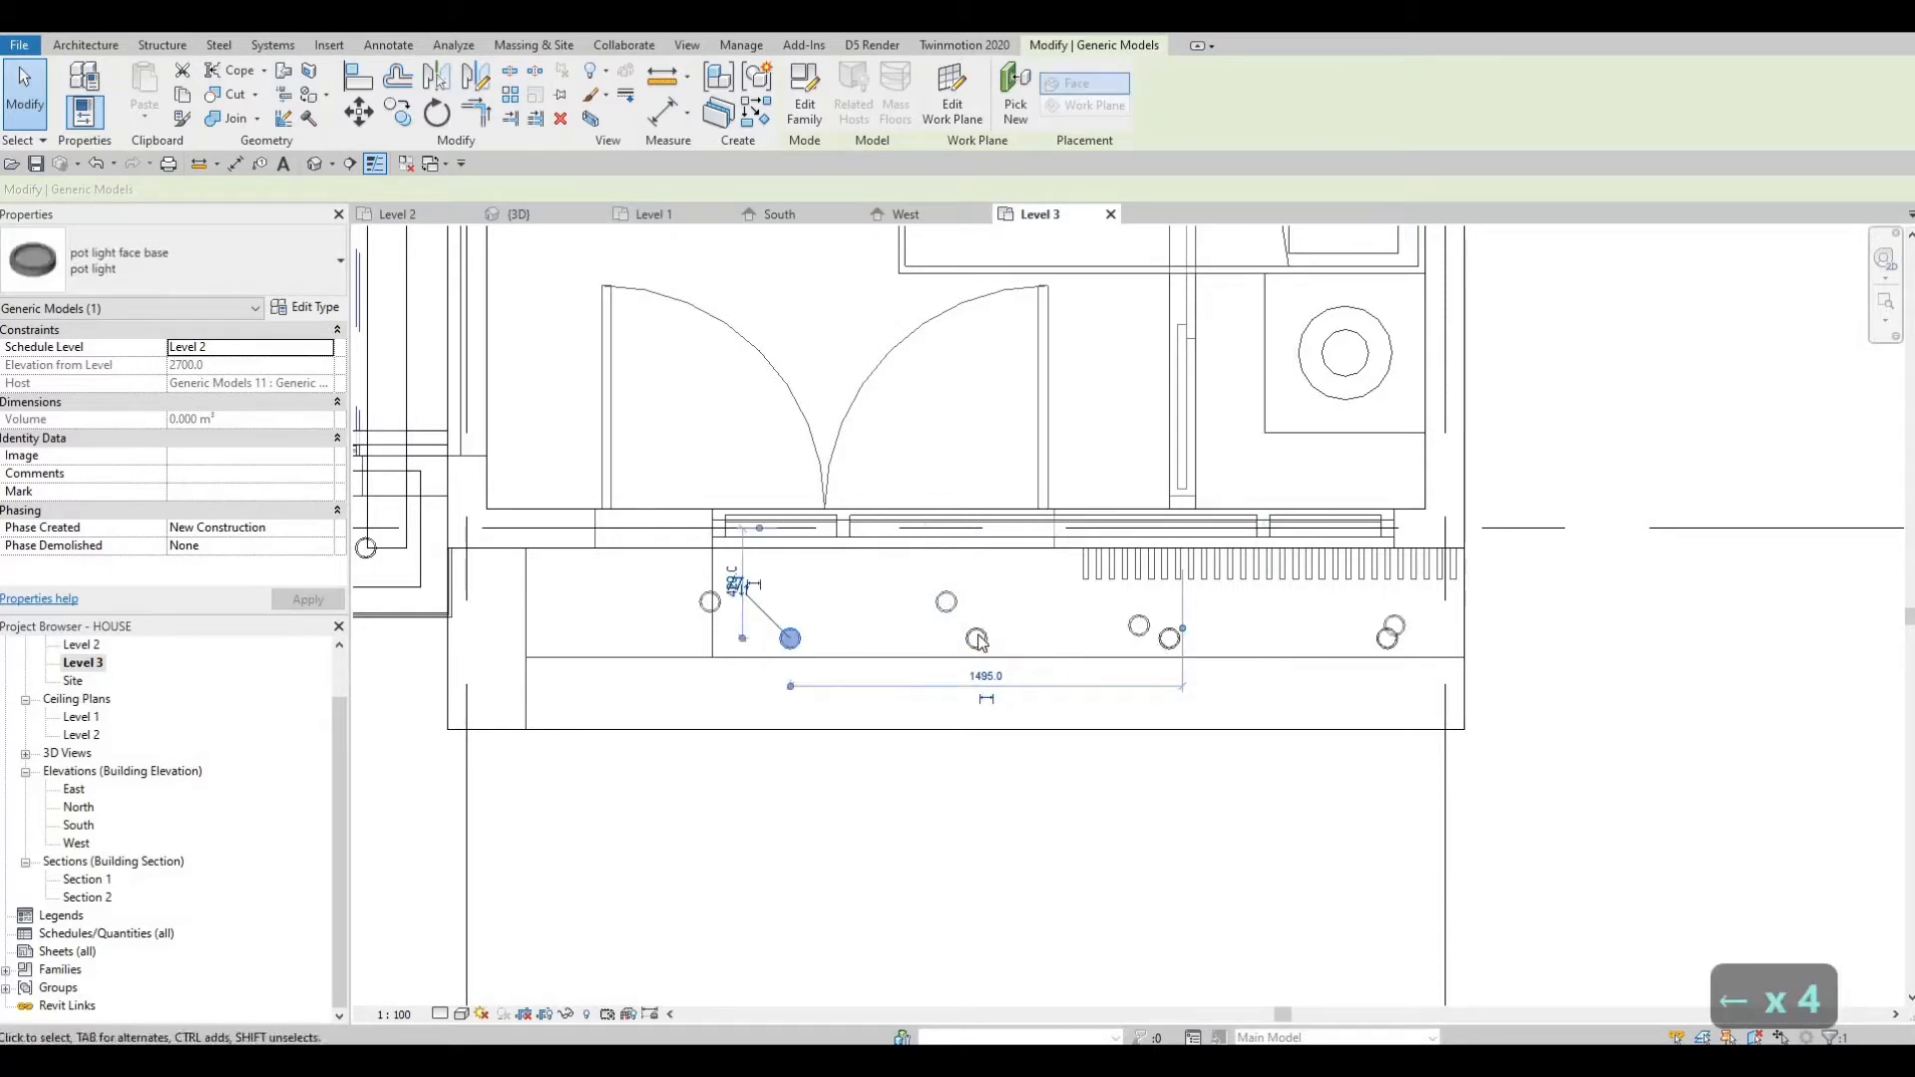
{"action": "left_click", "coordinate": [1169, 639], "text": "ctrl"}
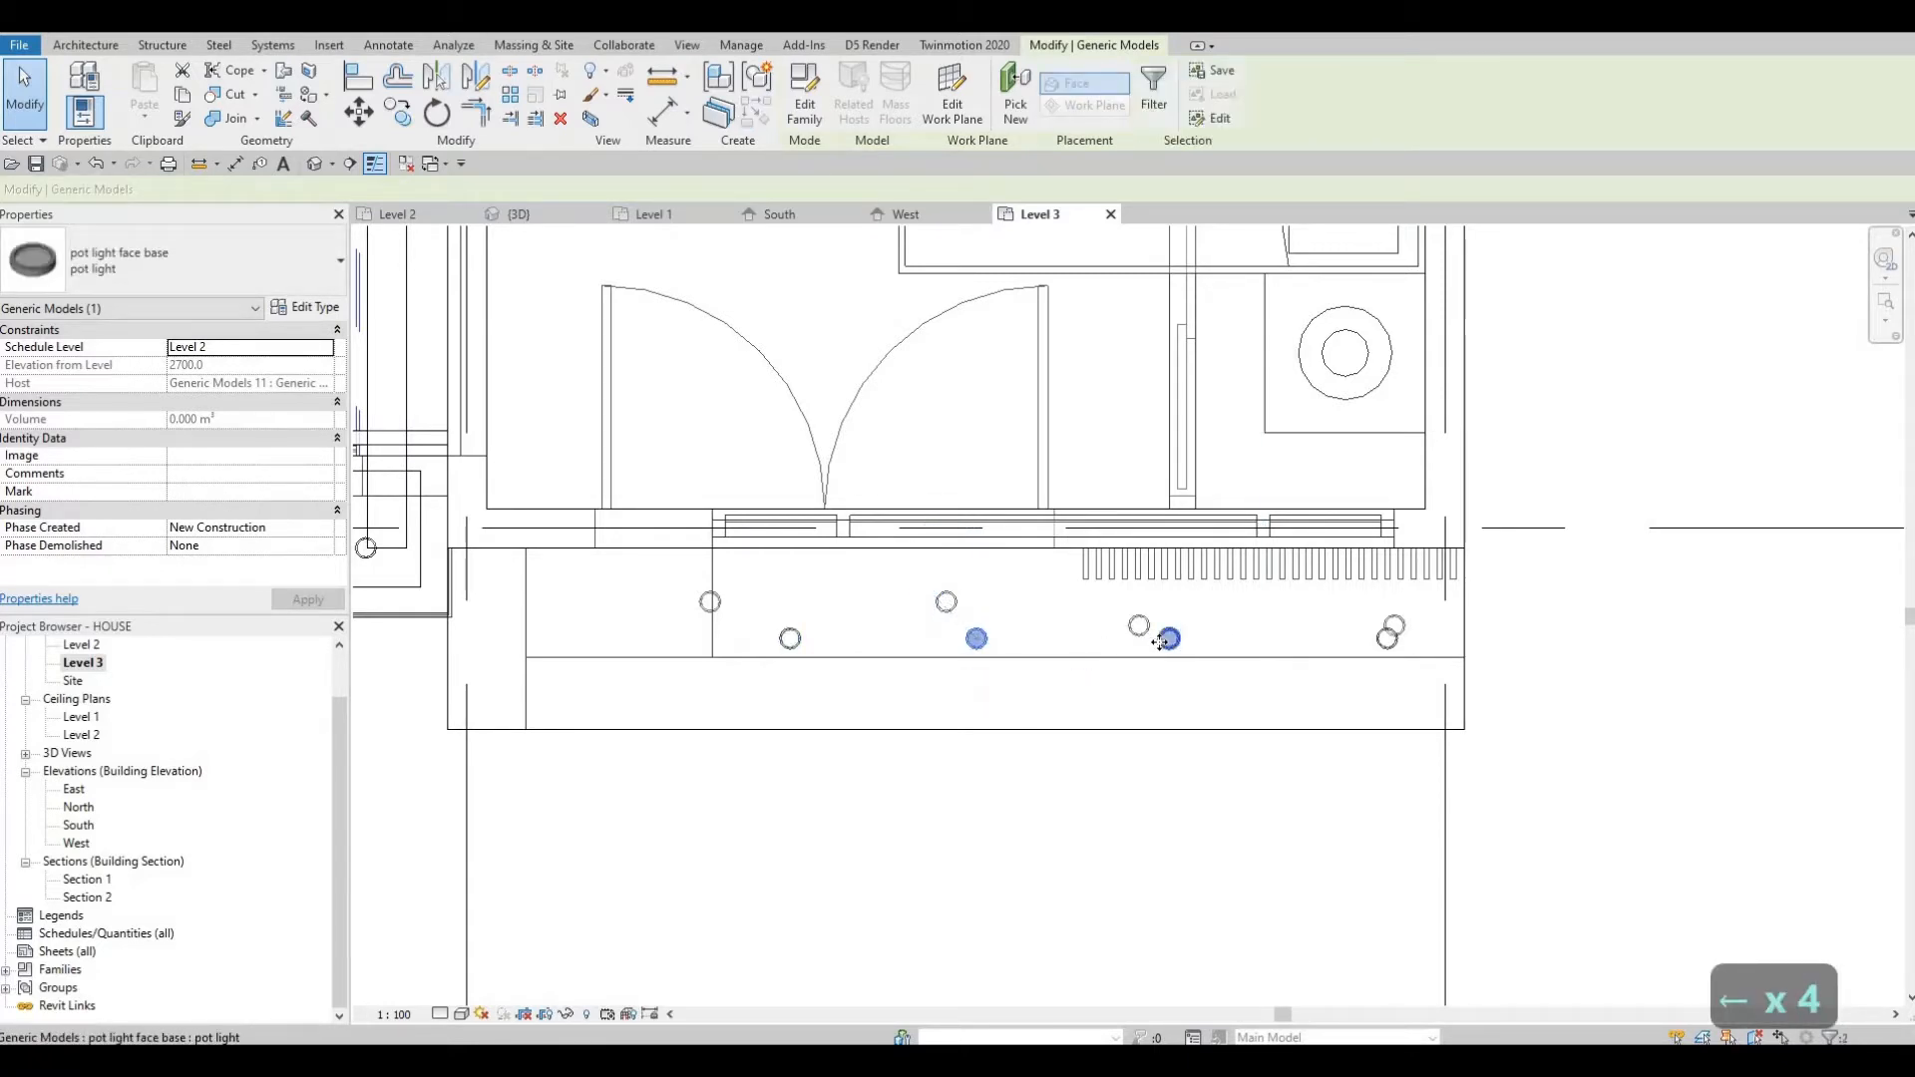
{"action": "key", "text": "Left"}
{"action": "key", "text": "Escape"}
{"action": "key", "text": "Escape"}
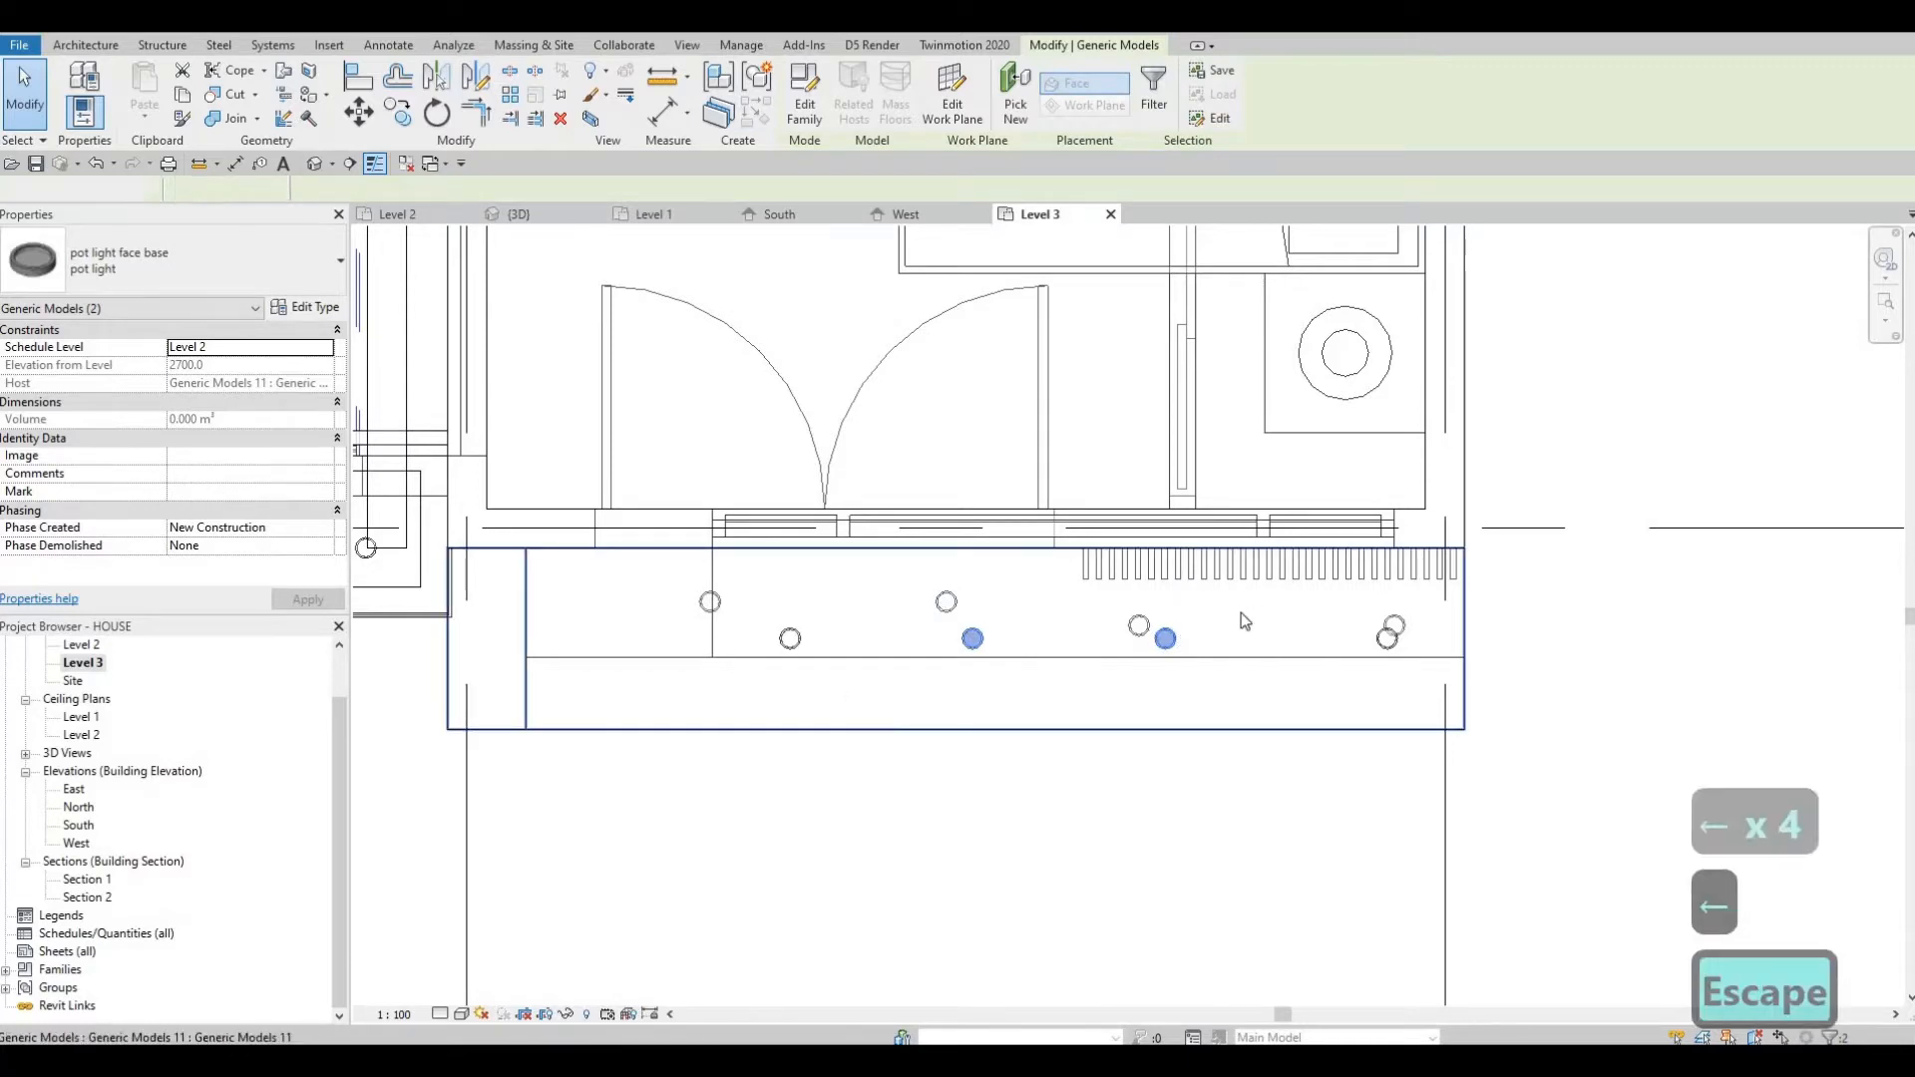
Align a front-row pot light under the left canopy with the row's rightmost light using Align.
{"action": "middle_click_drag", "start_coordinate": [902, 770], "coordinate": [1181, 625]}
{"action": "scroll", "coordinate": [1181, 626], "scroll_direction": "down", "scroll_amount": 4}
{"action": "scroll", "coordinate": [818, 638], "scroll_direction": "down", "scroll_amount": 2}
{"action": "middle_click_drag", "start_coordinate": [818, 639], "coordinate": [902, 663]}
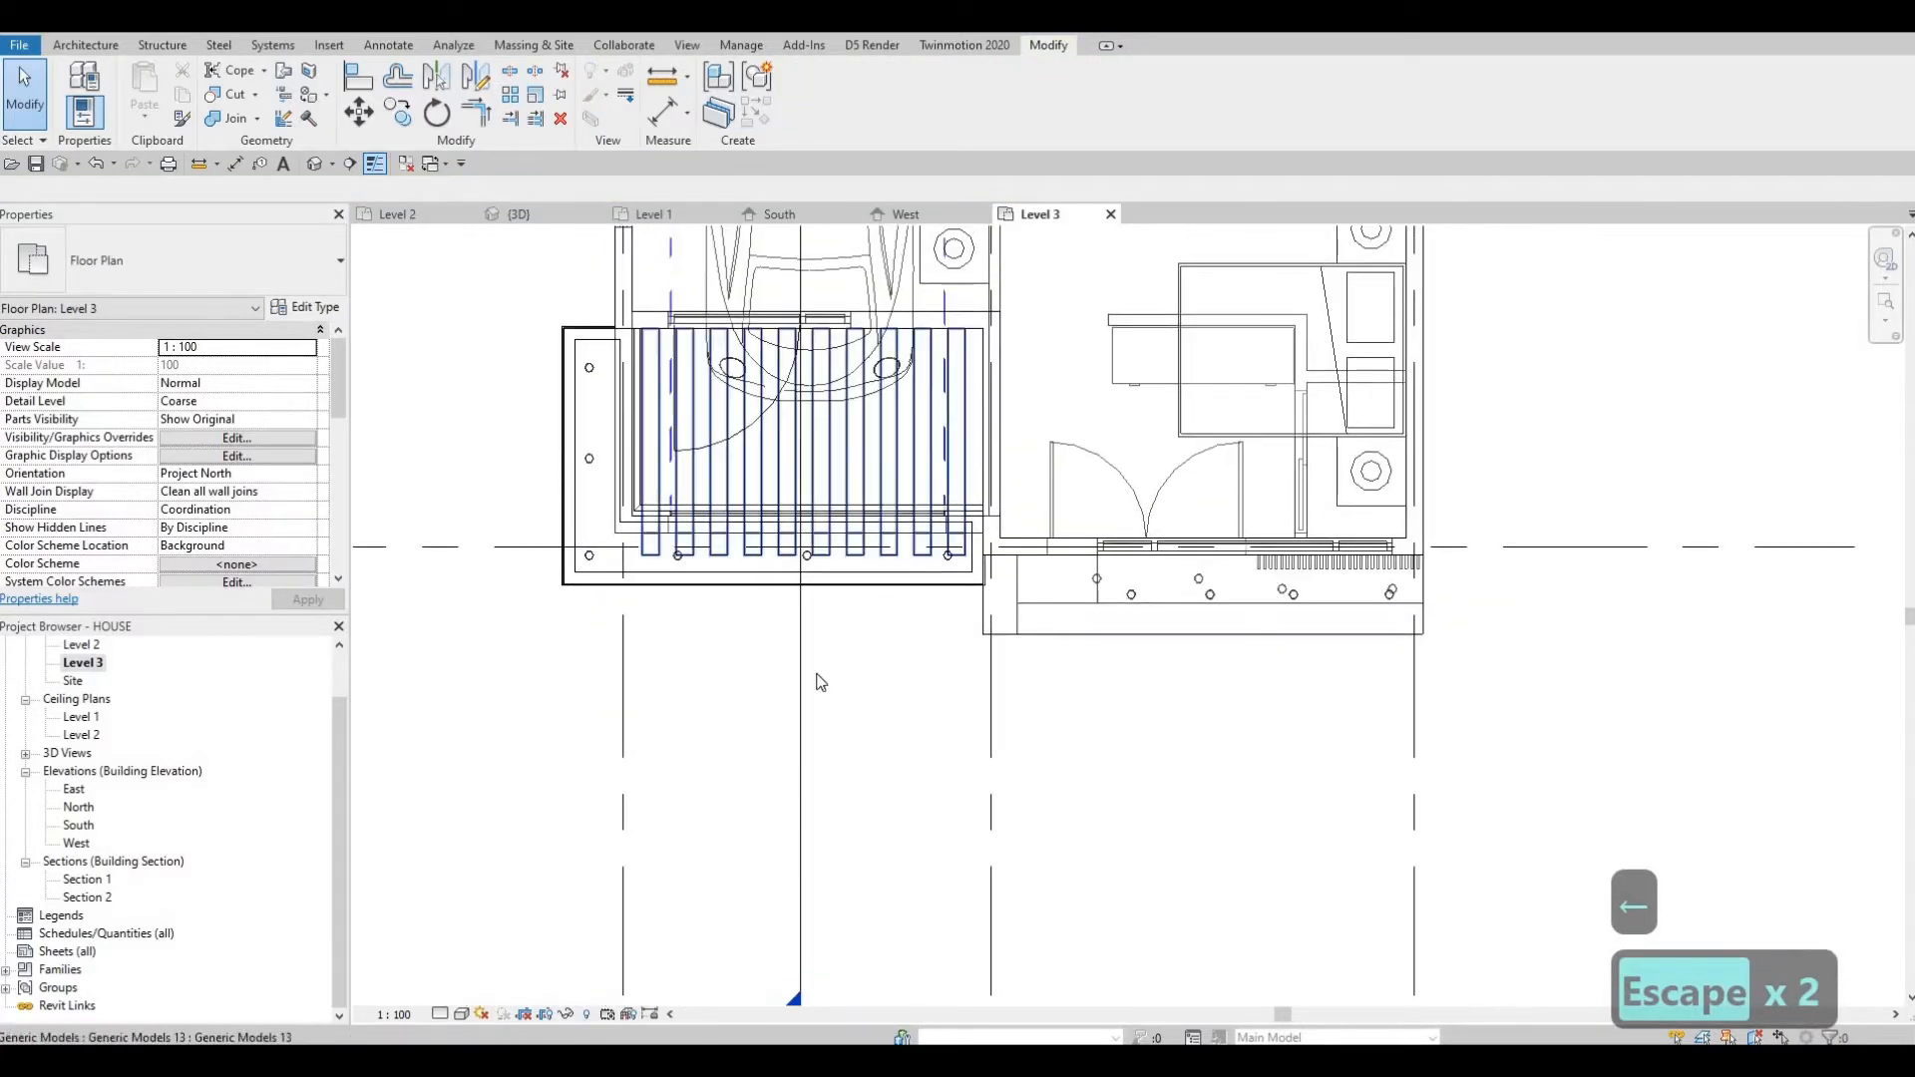
{"action": "scroll", "coordinate": [767, 585], "scroll_direction": "up", "scroll_amount": 1}
{"action": "middle_click_drag", "start_coordinate": [766, 584], "coordinate": [918, 641]}
{"action": "scroll", "coordinate": [916, 688], "scroll_direction": "up", "scroll_amount": 2}
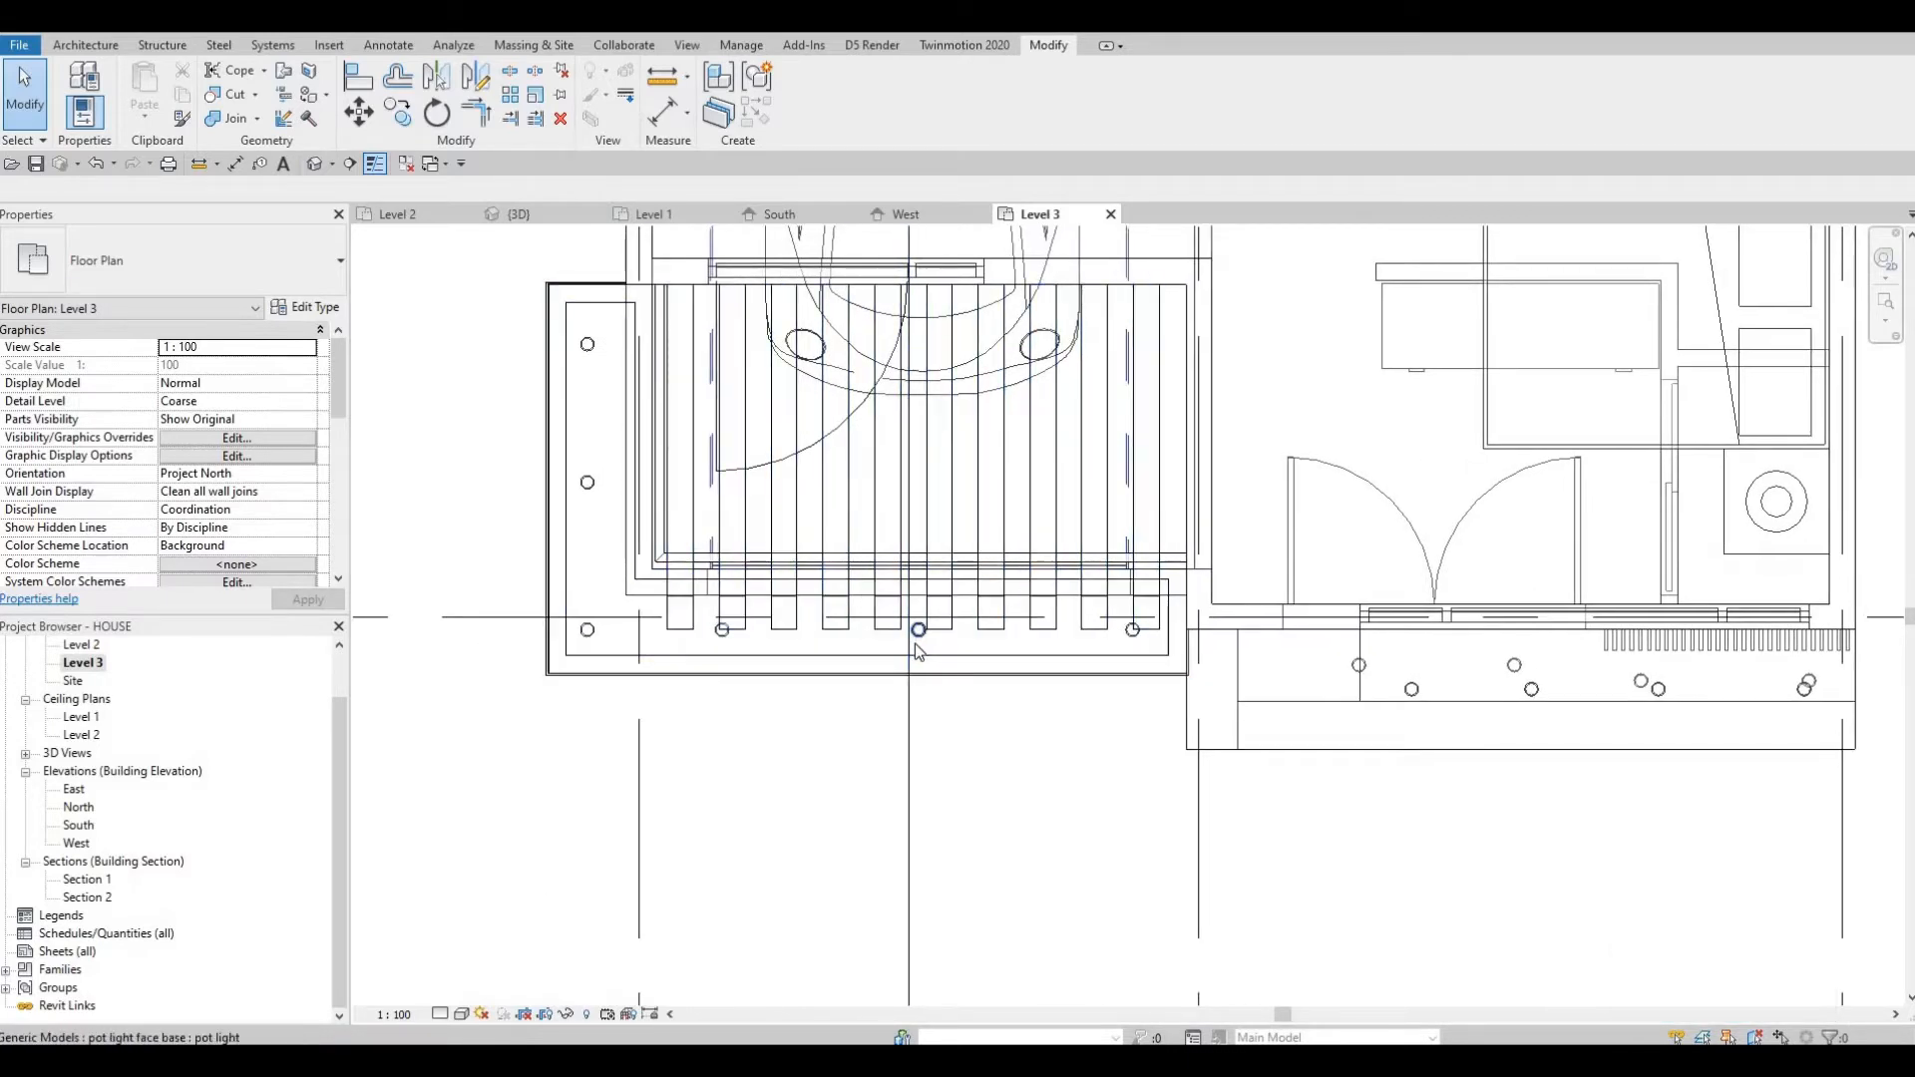
{"action": "key", "text": "Escape"}
{"action": "key", "text": "Escape"}
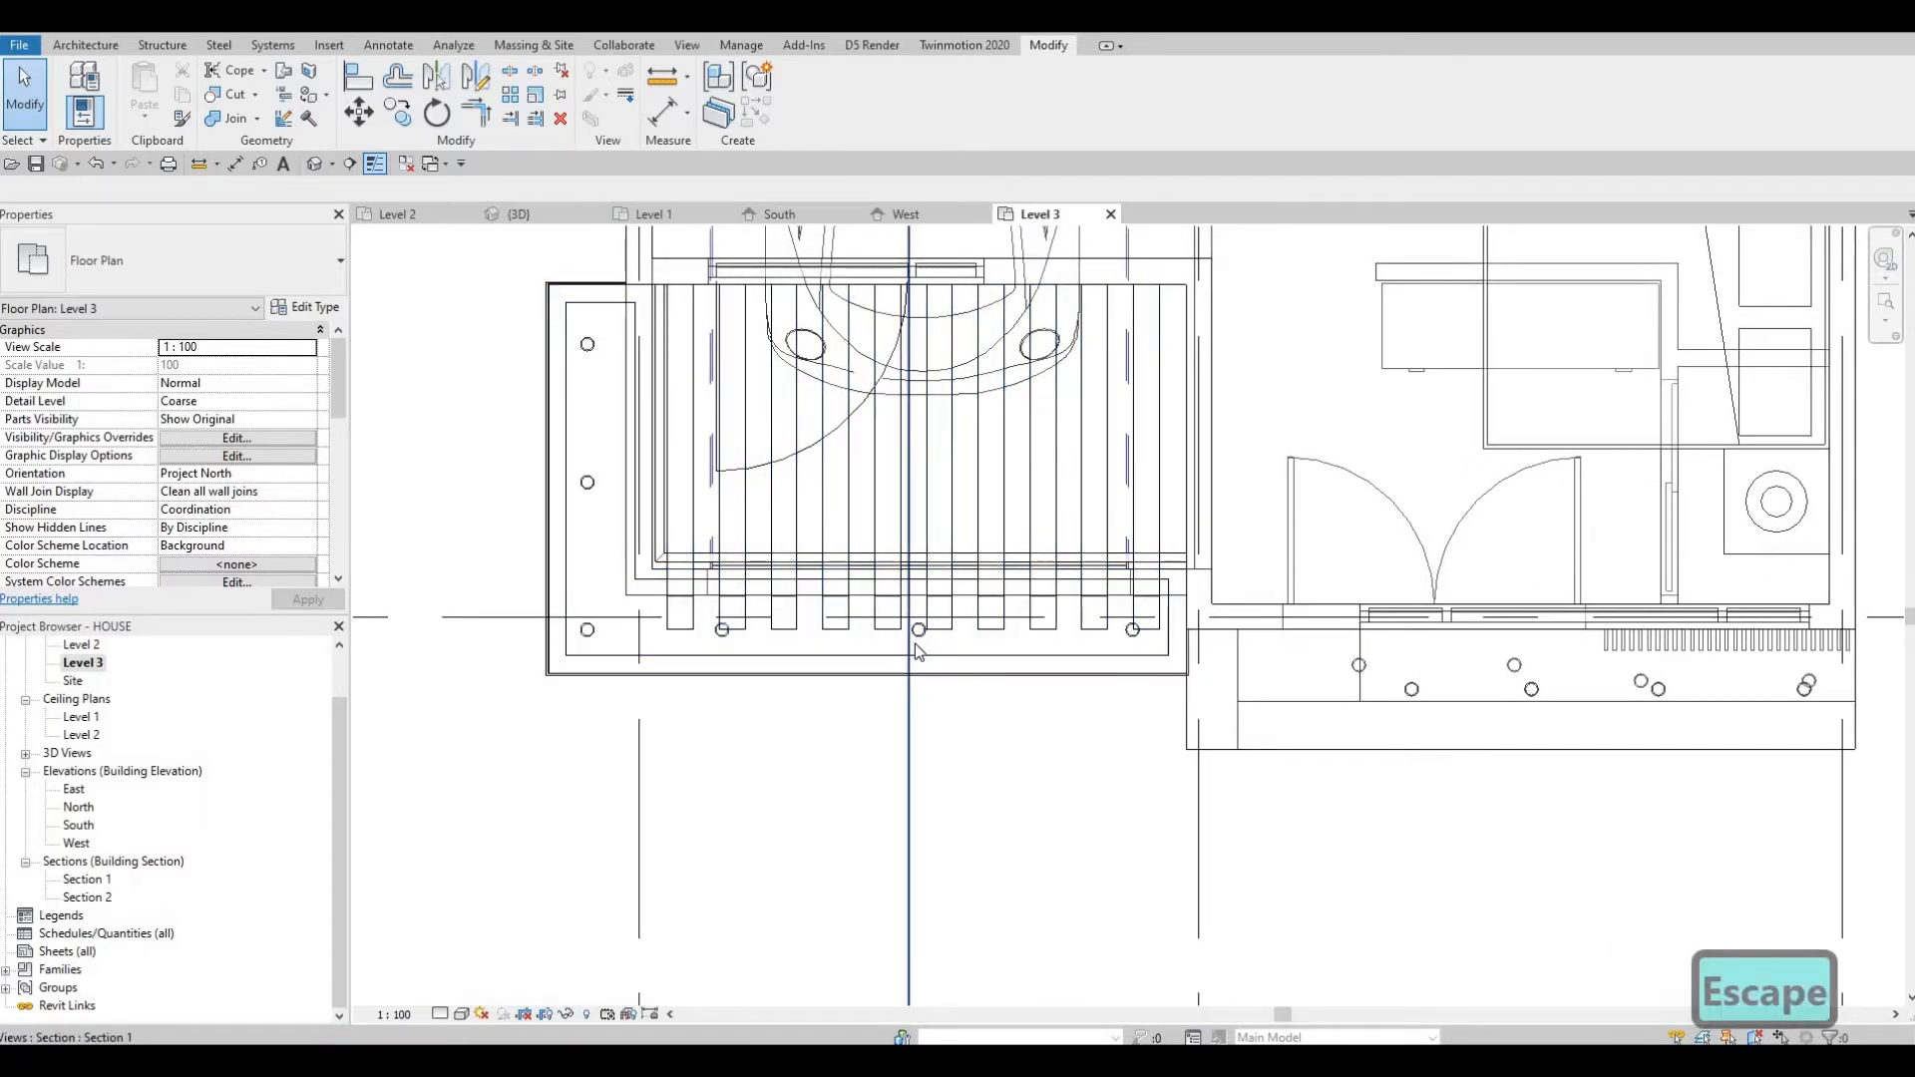
{"action": "key", "text": "a"}
{"action": "key", "text": "l"}
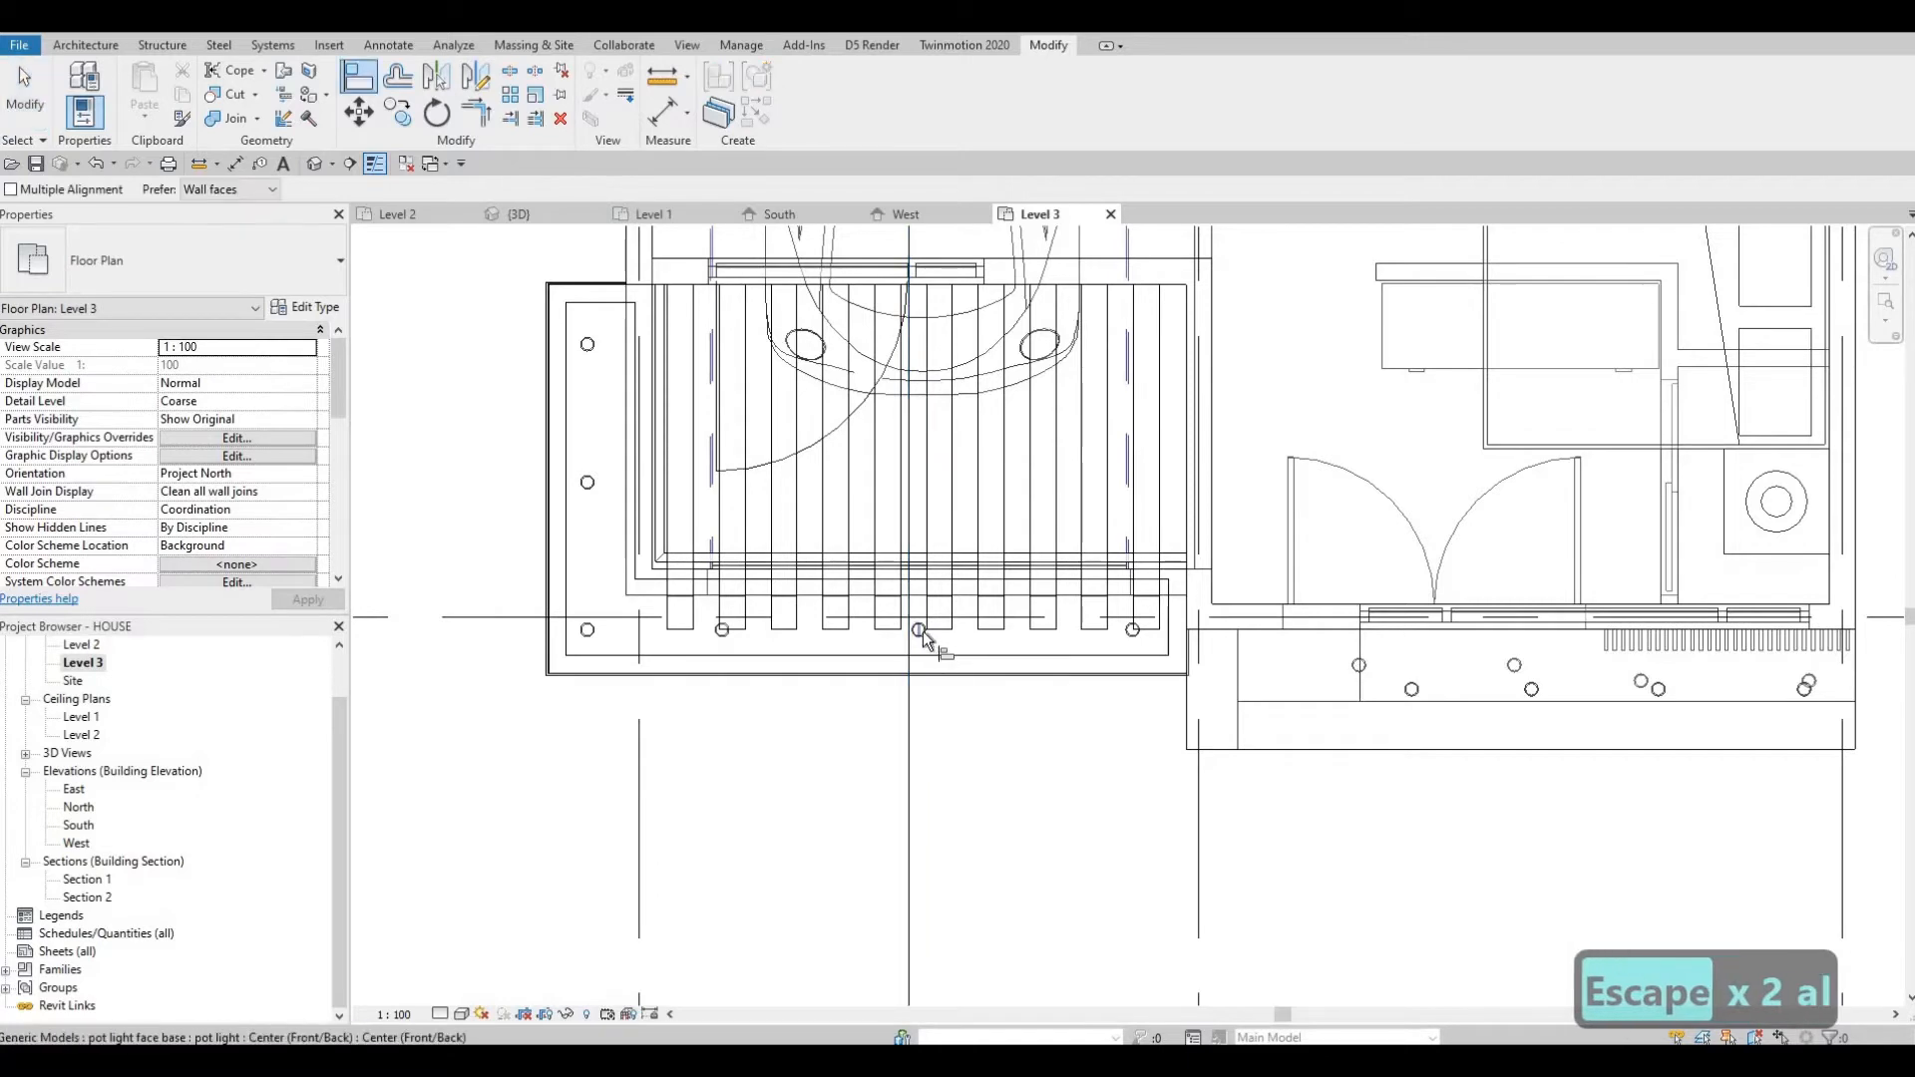
{"action": "scroll", "coordinate": [1126, 638], "scroll_direction": "up", "scroll_amount": 3}
{"action": "scroll", "coordinate": [1125, 632], "scroll_direction": "up", "scroll_amount": 2}
{"action": "left_click", "coordinate": [1123, 650]}
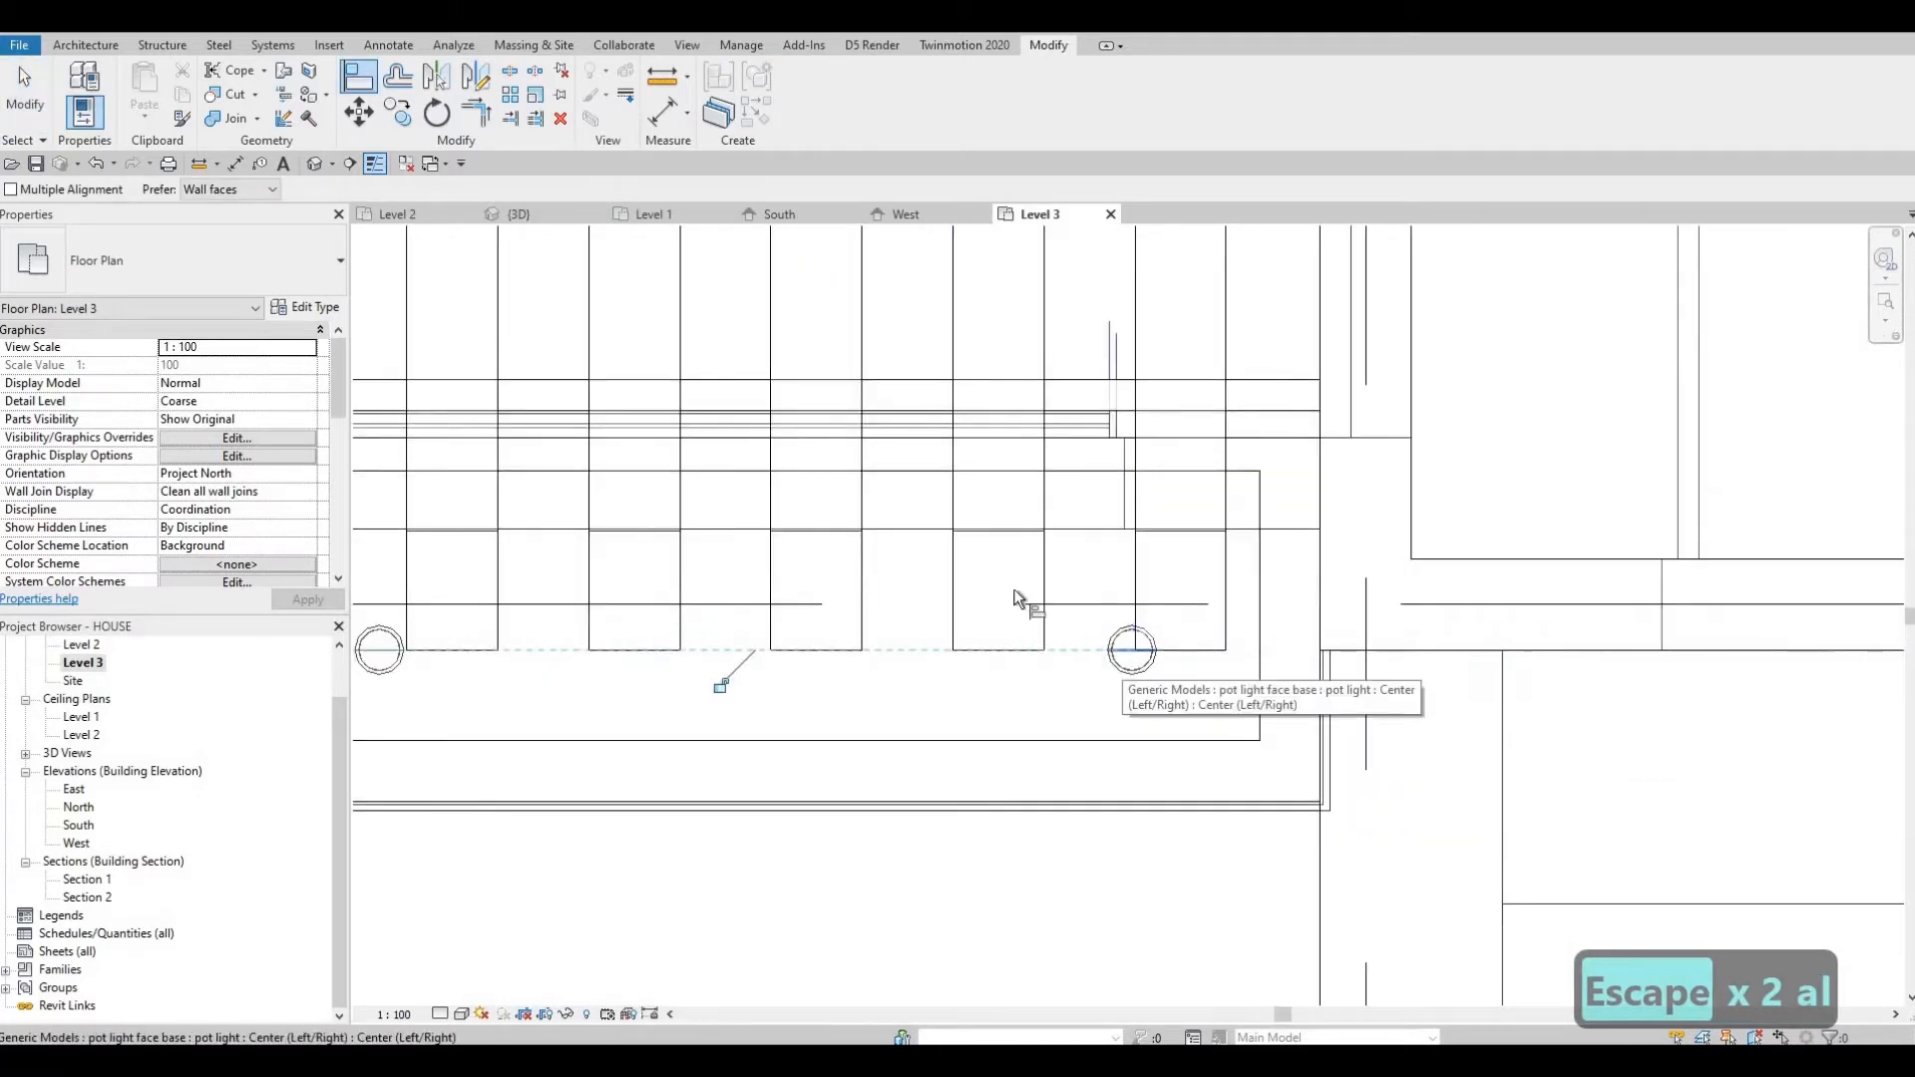
{"action": "scroll", "coordinate": [917, 637], "scroll_direction": "down", "scroll_amount": 1}
{"action": "scroll", "coordinate": [1025, 630], "scroll_direction": "down", "scroll_amount": 2}
{"action": "middle_click_drag", "start_coordinate": [577, 658], "coordinate": [1044, 616]}
{"action": "middle_click_drag", "start_coordinate": [853, 603], "coordinate": [887, 605]}
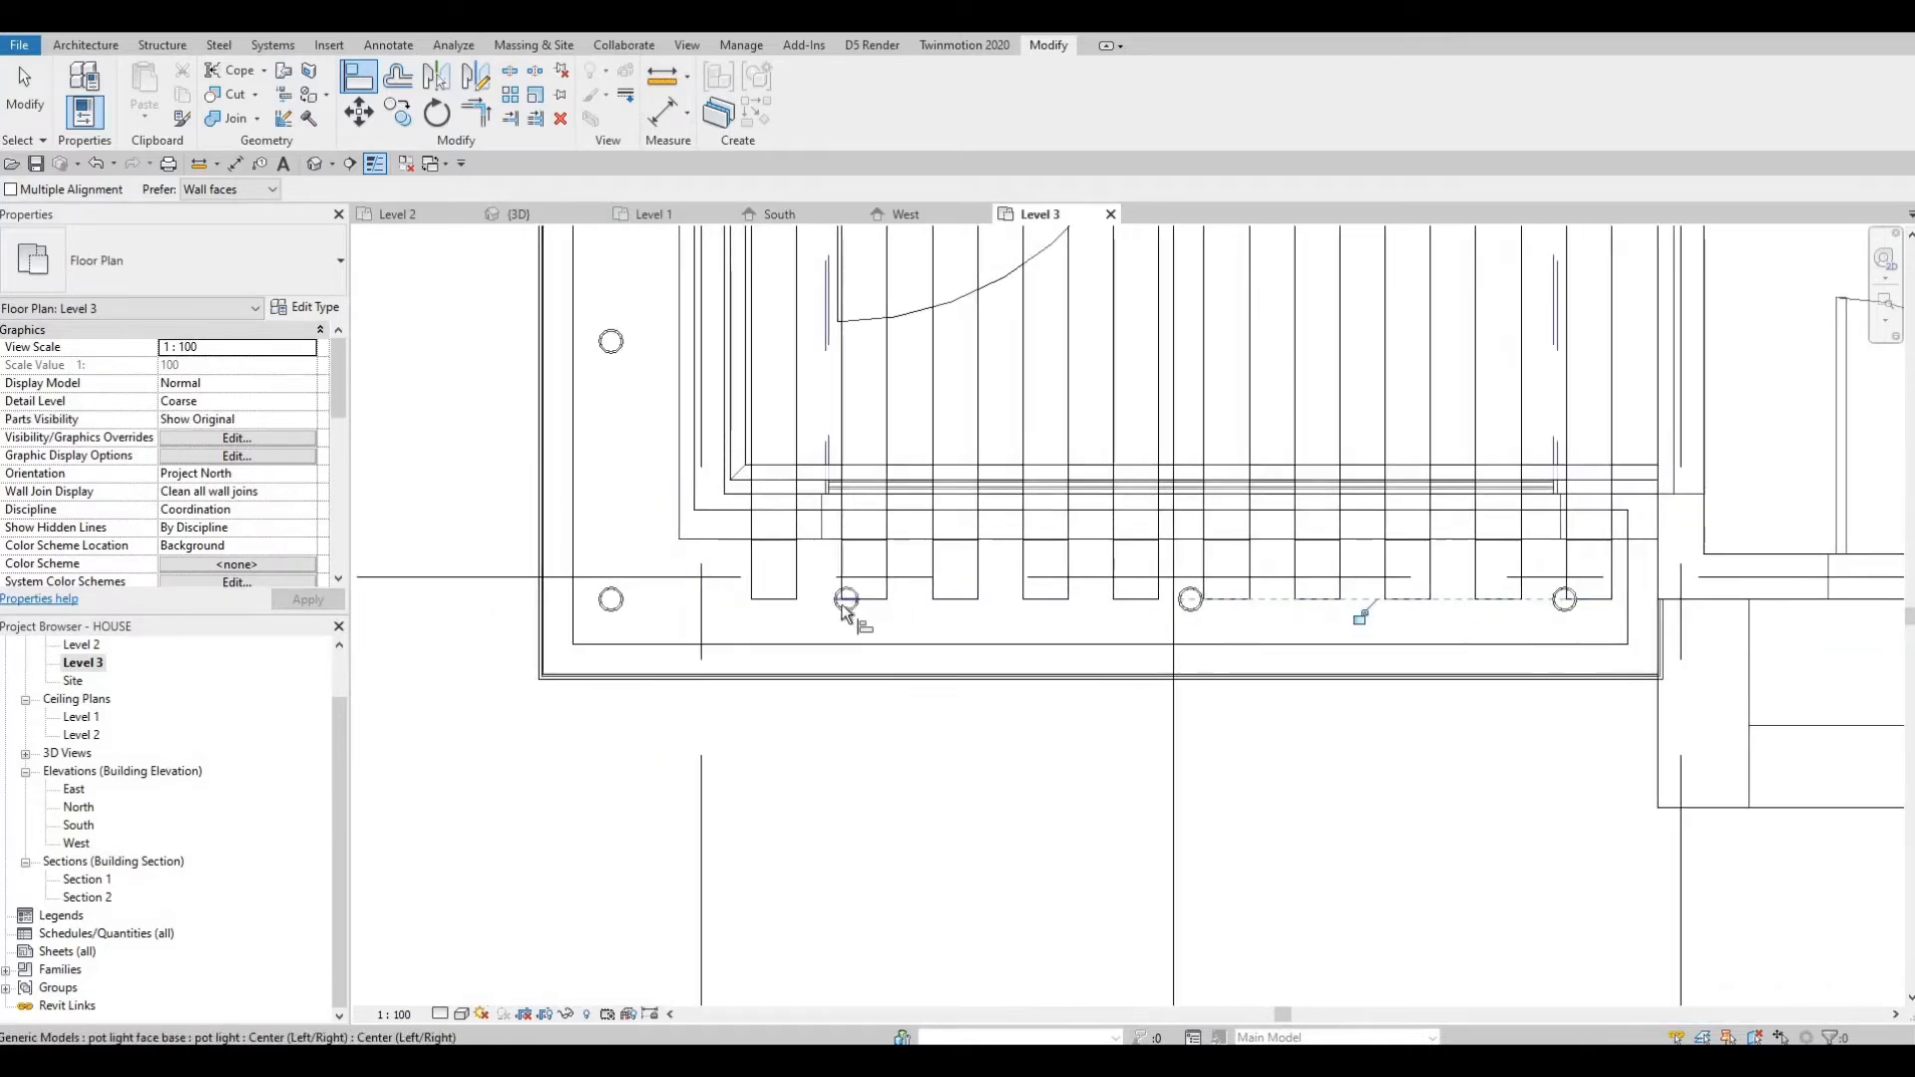
{"action": "left_click", "coordinate": [843, 601]}
{"action": "scroll", "coordinate": [843, 607], "scroll_direction": "up", "scroll_amount": 2}
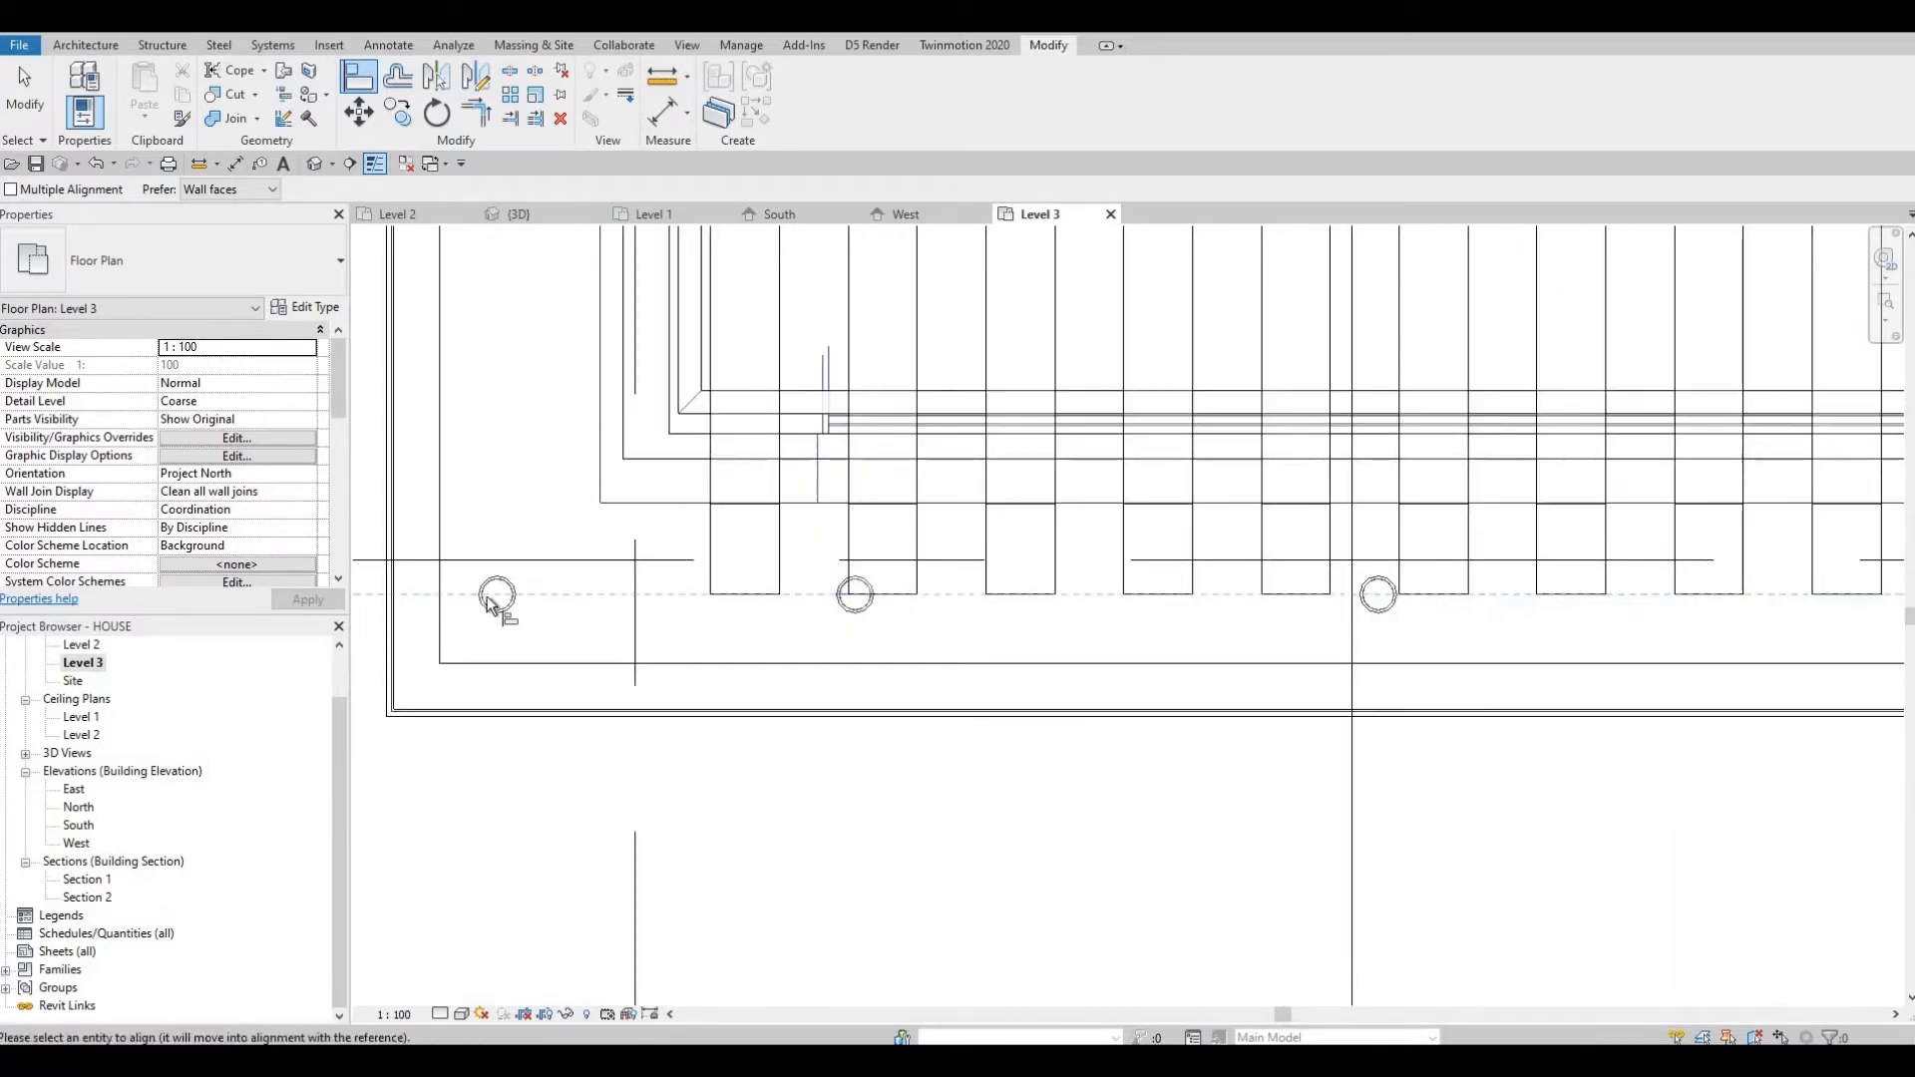
{"action": "key", "text": "Escape"}
{"action": "key", "text": "Escape"}
Edit the Level 3 view range: top, bottom and view depth at Associated Level (Level 3), cut plane offset 1500.
{"action": "scroll", "coordinate": [668, 628], "scroll_direction": "down", "scroll_amount": 2}
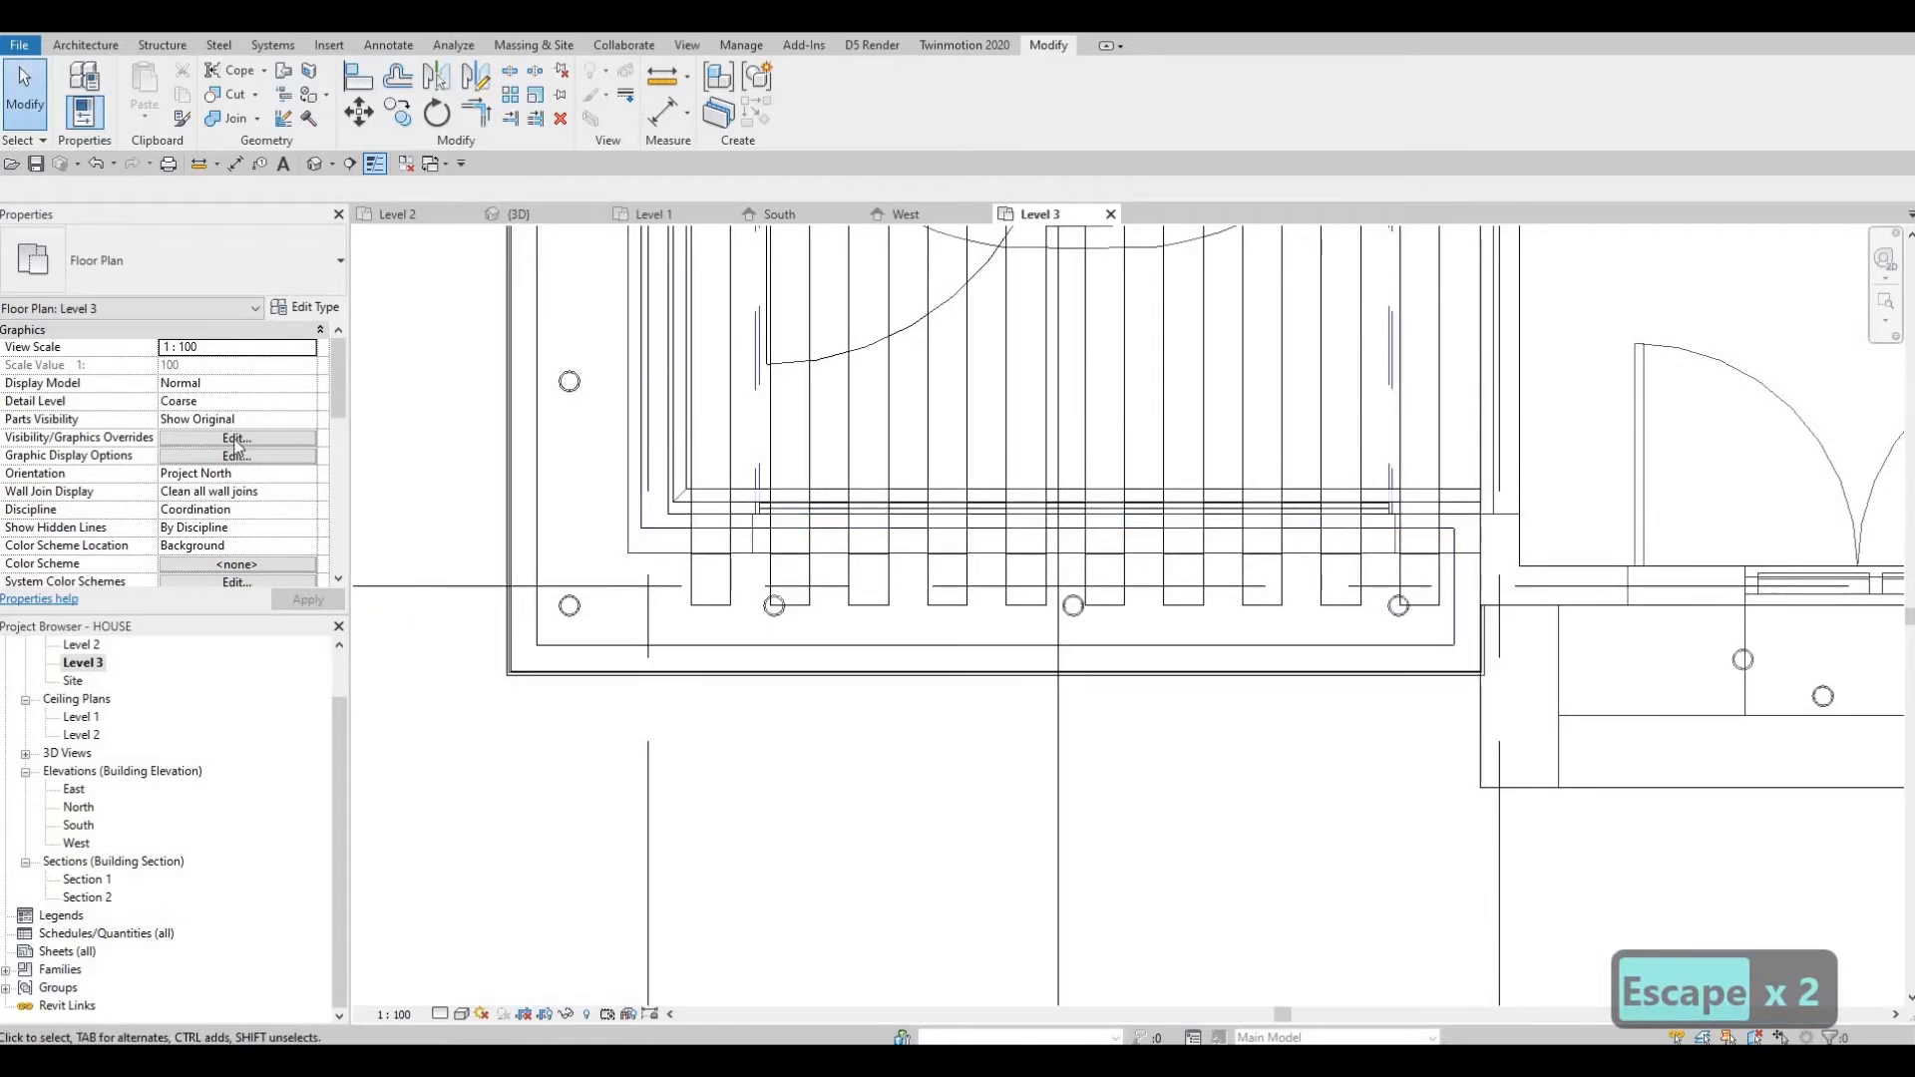
{"action": "scroll", "coordinate": [219, 531], "scroll_direction": "down", "scroll_amount": 5}
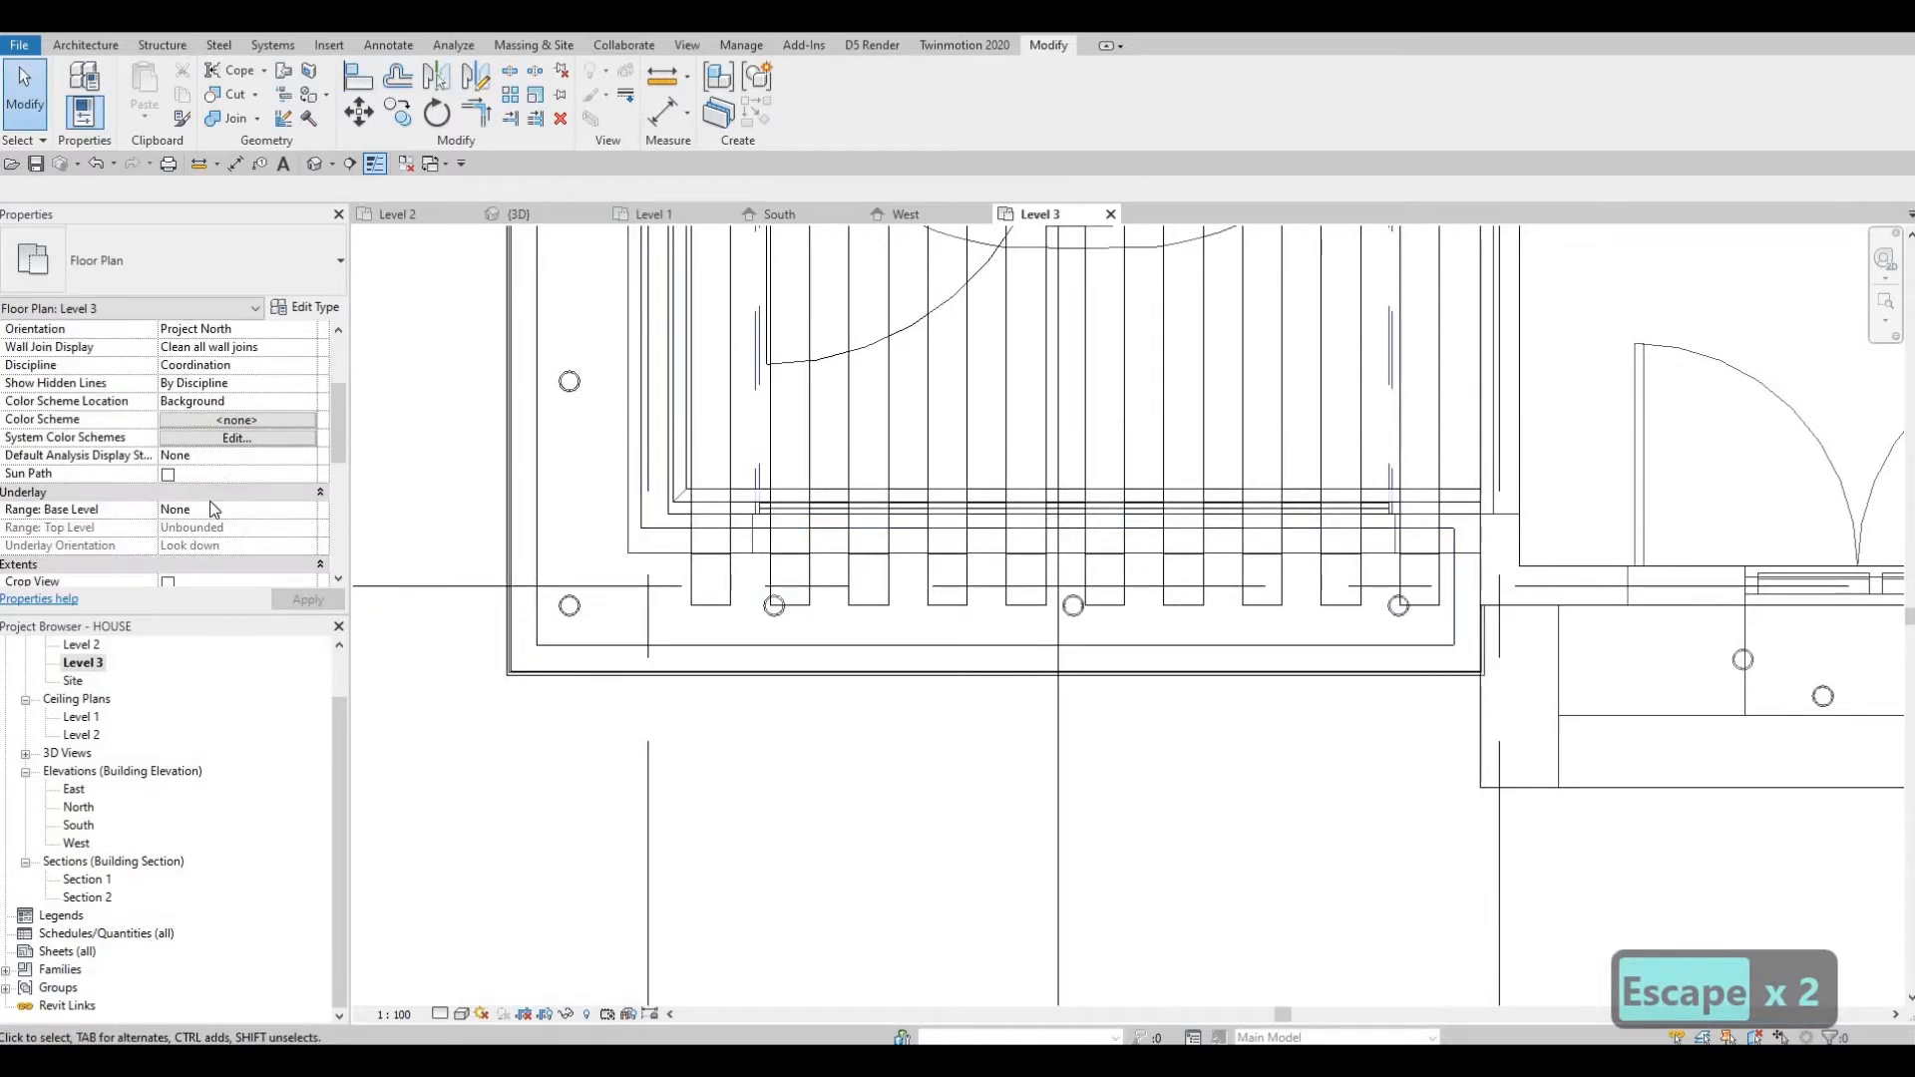
{"action": "left_click", "coordinate": [236, 527]}
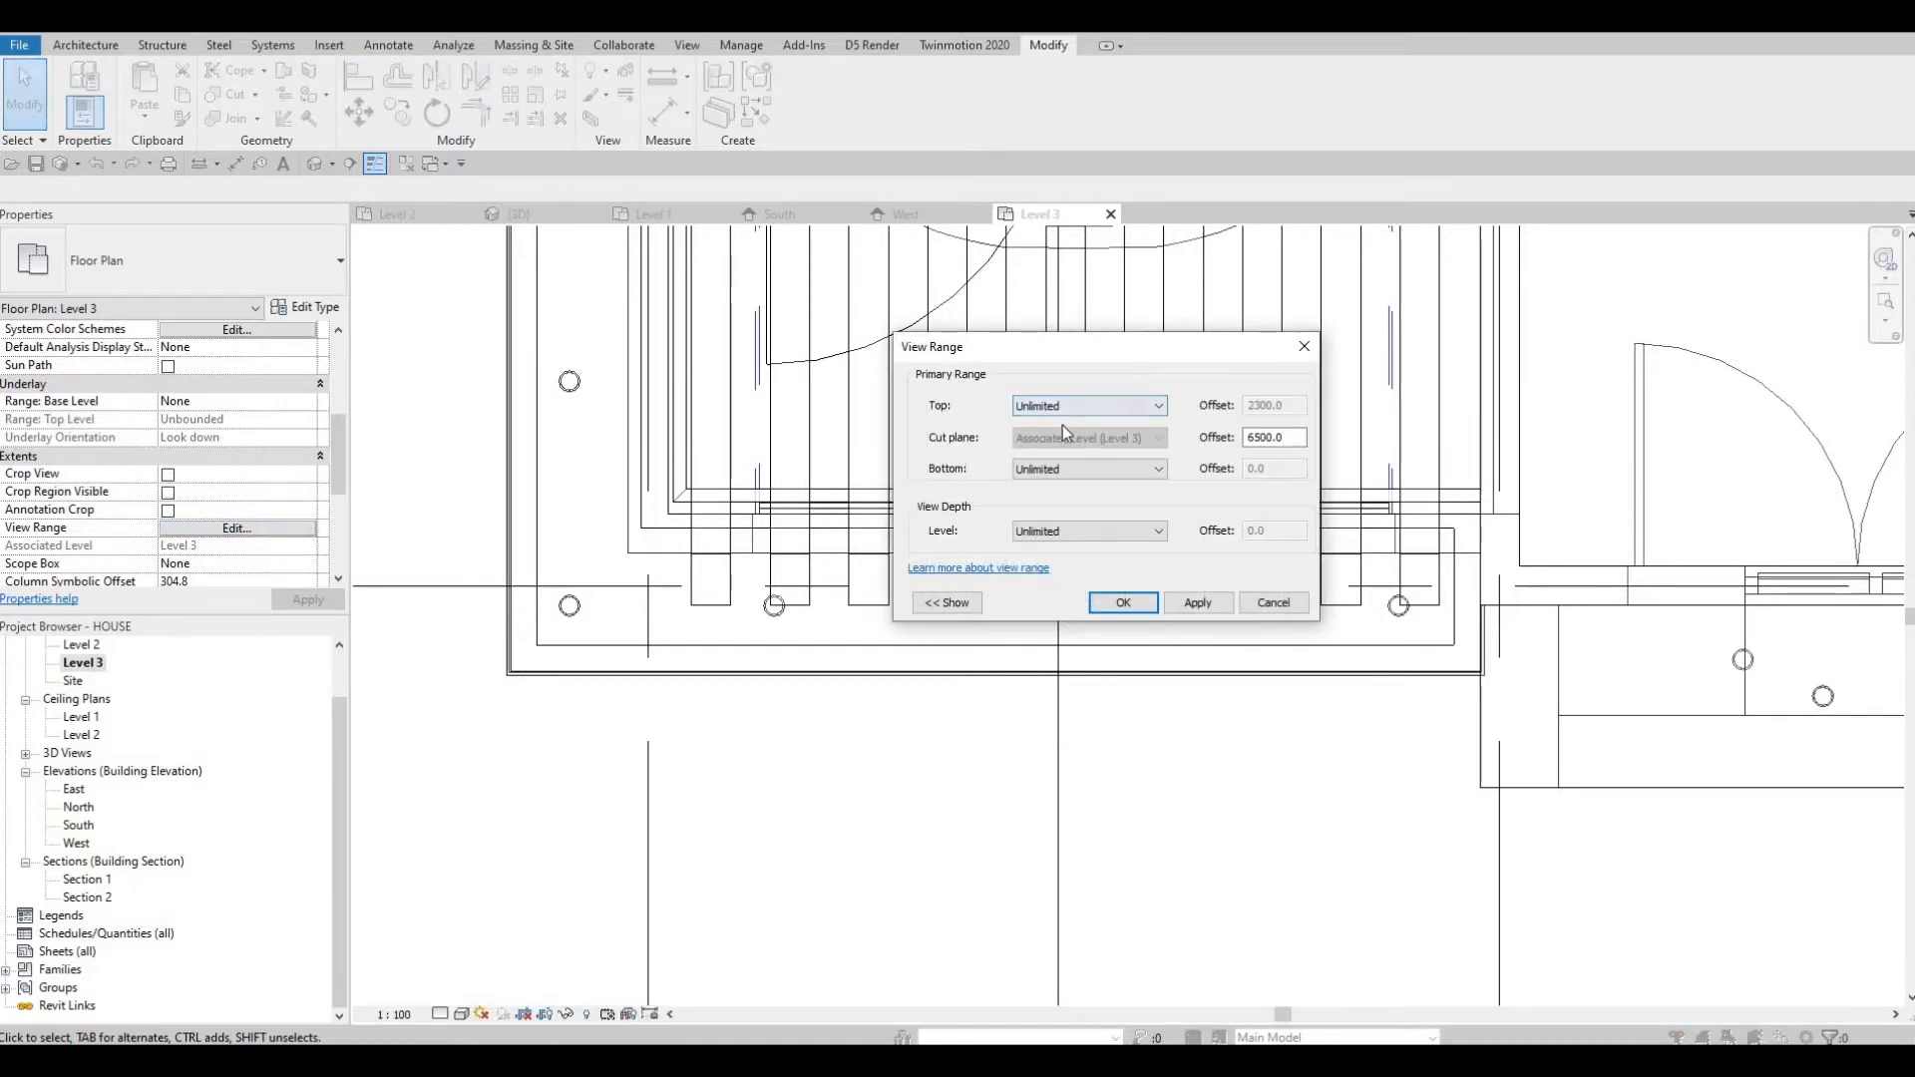
{"action": "left_click", "coordinate": [1076, 406]}
{"action": "left_click", "coordinate": [1083, 473]}
{"action": "left_click", "coordinate": [1075, 469]}
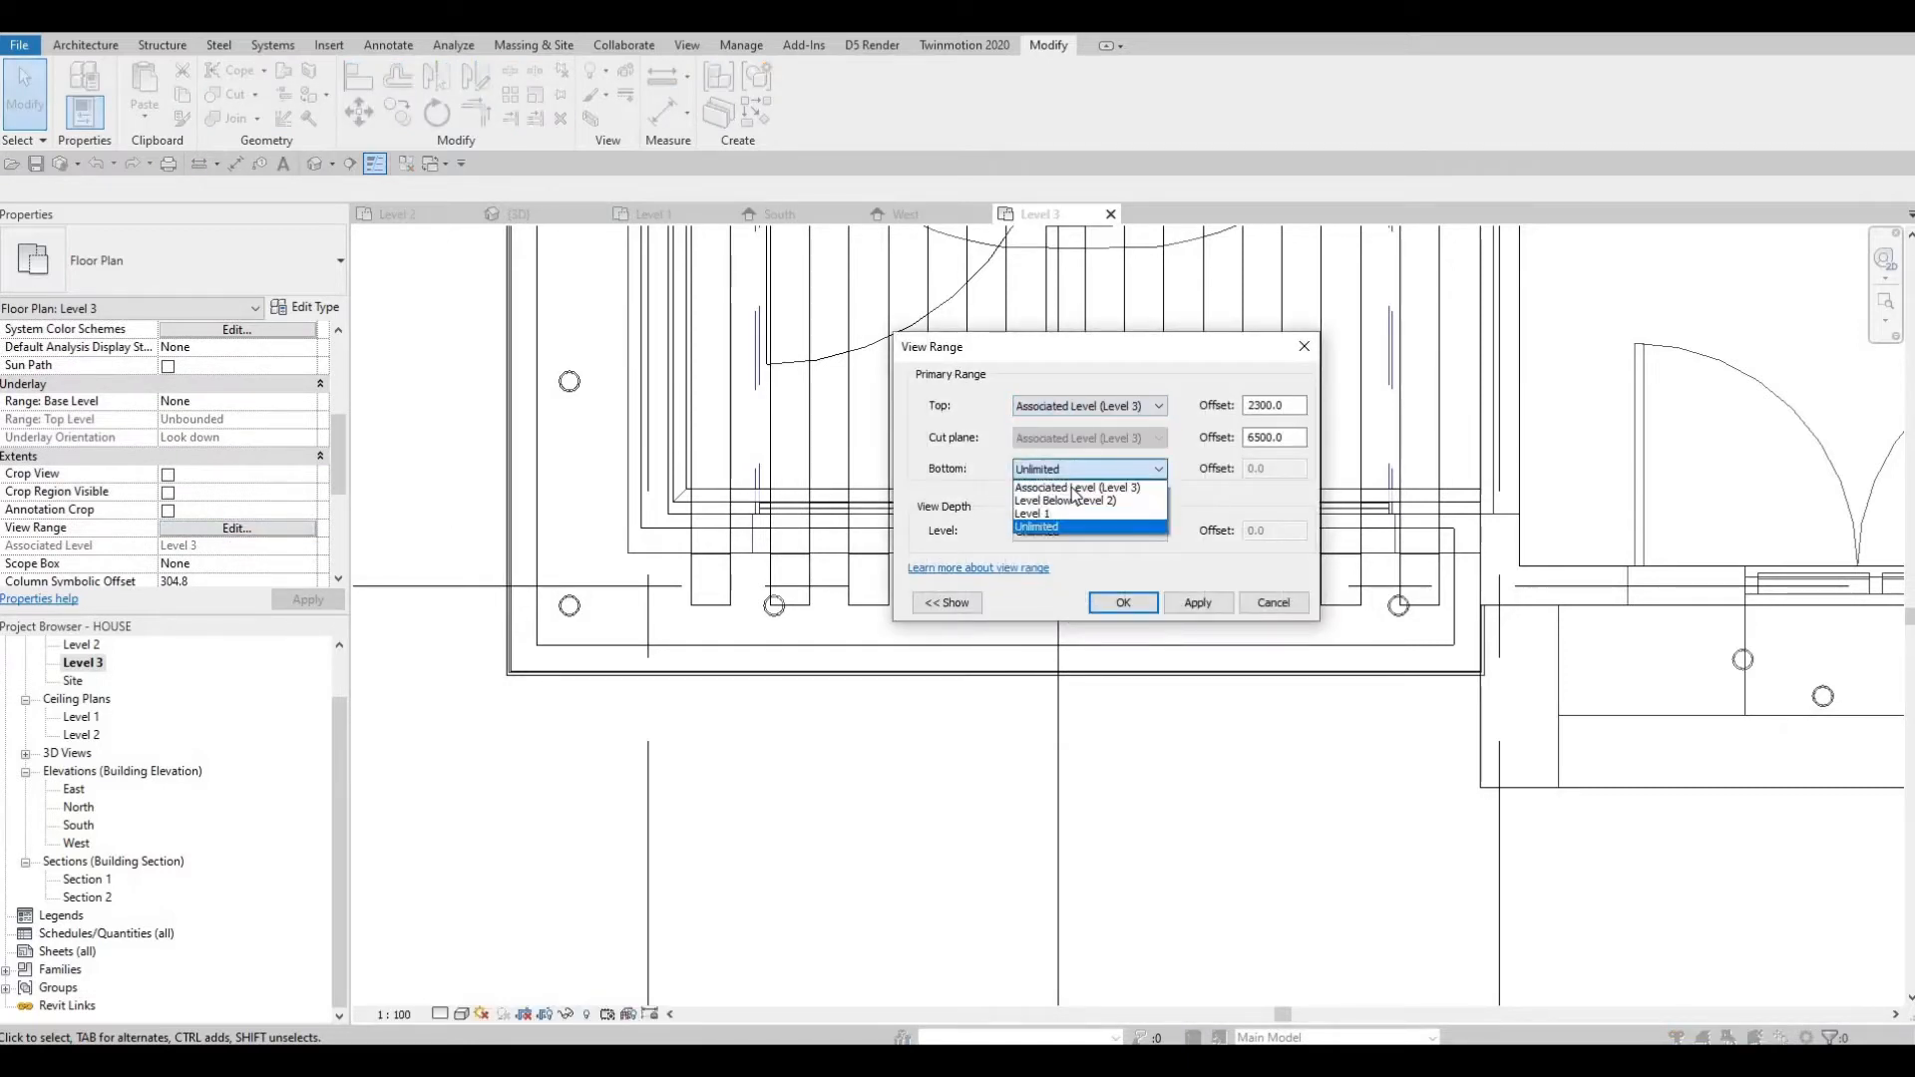
{"action": "left_click", "coordinate": [1059, 487]}
{"action": "left_click", "coordinate": [1086, 531]}
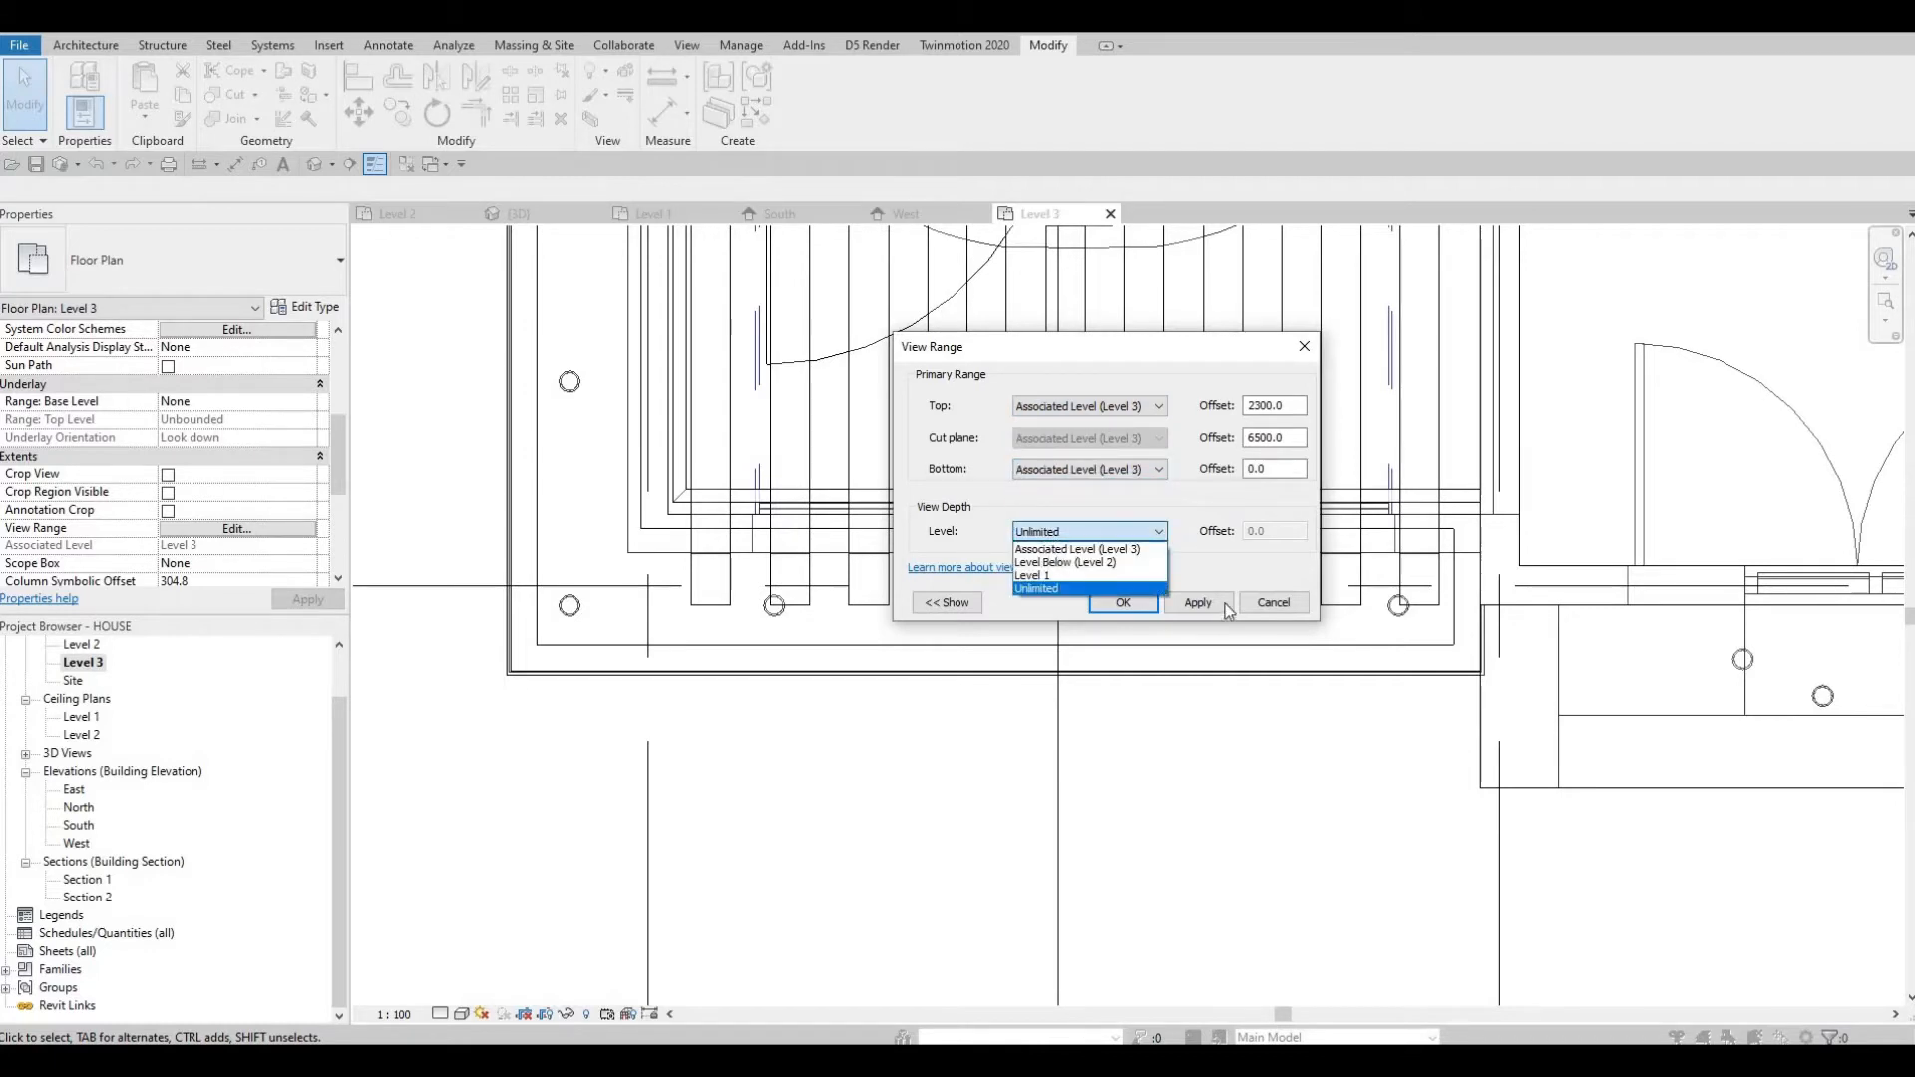
{"action": "left_click", "coordinate": [1059, 547]}
{"action": "left_click", "coordinate": [1123, 602]}
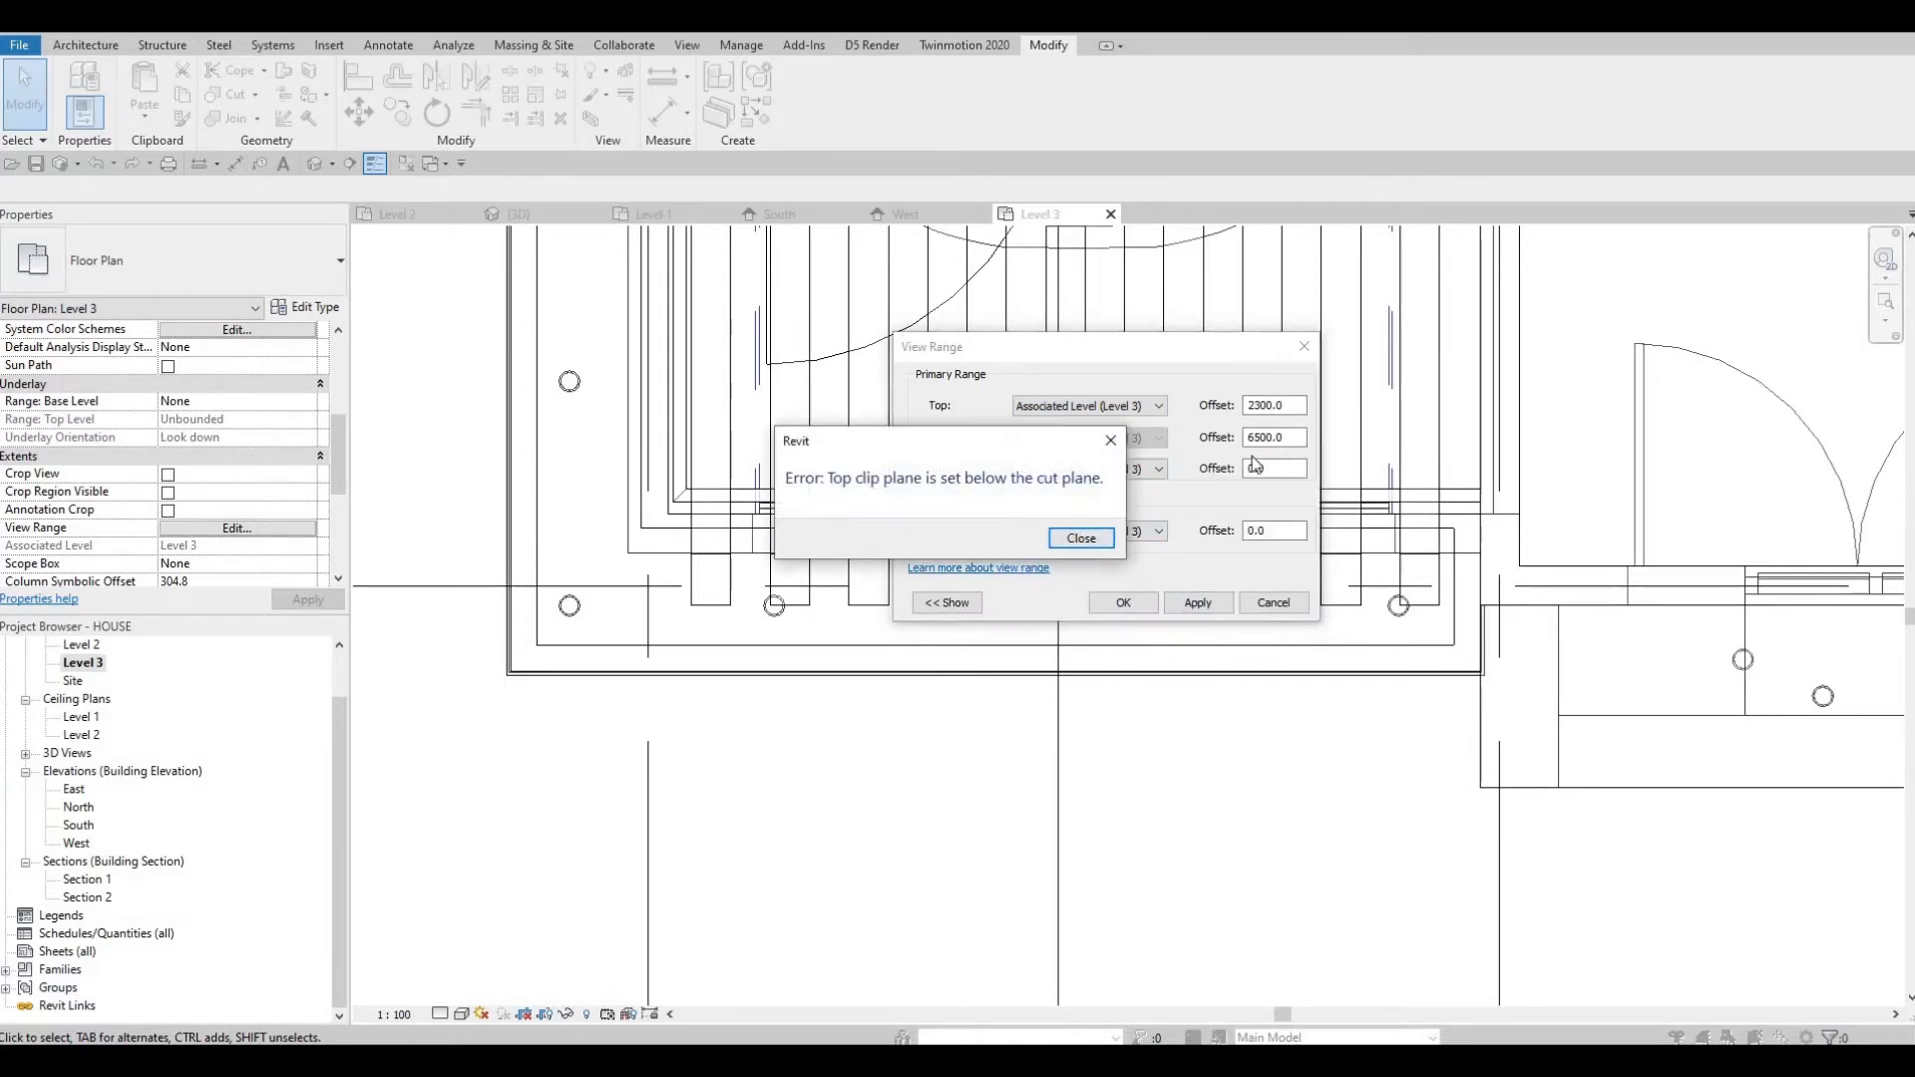
{"action": "left_click", "coordinate": [1082, 539]}
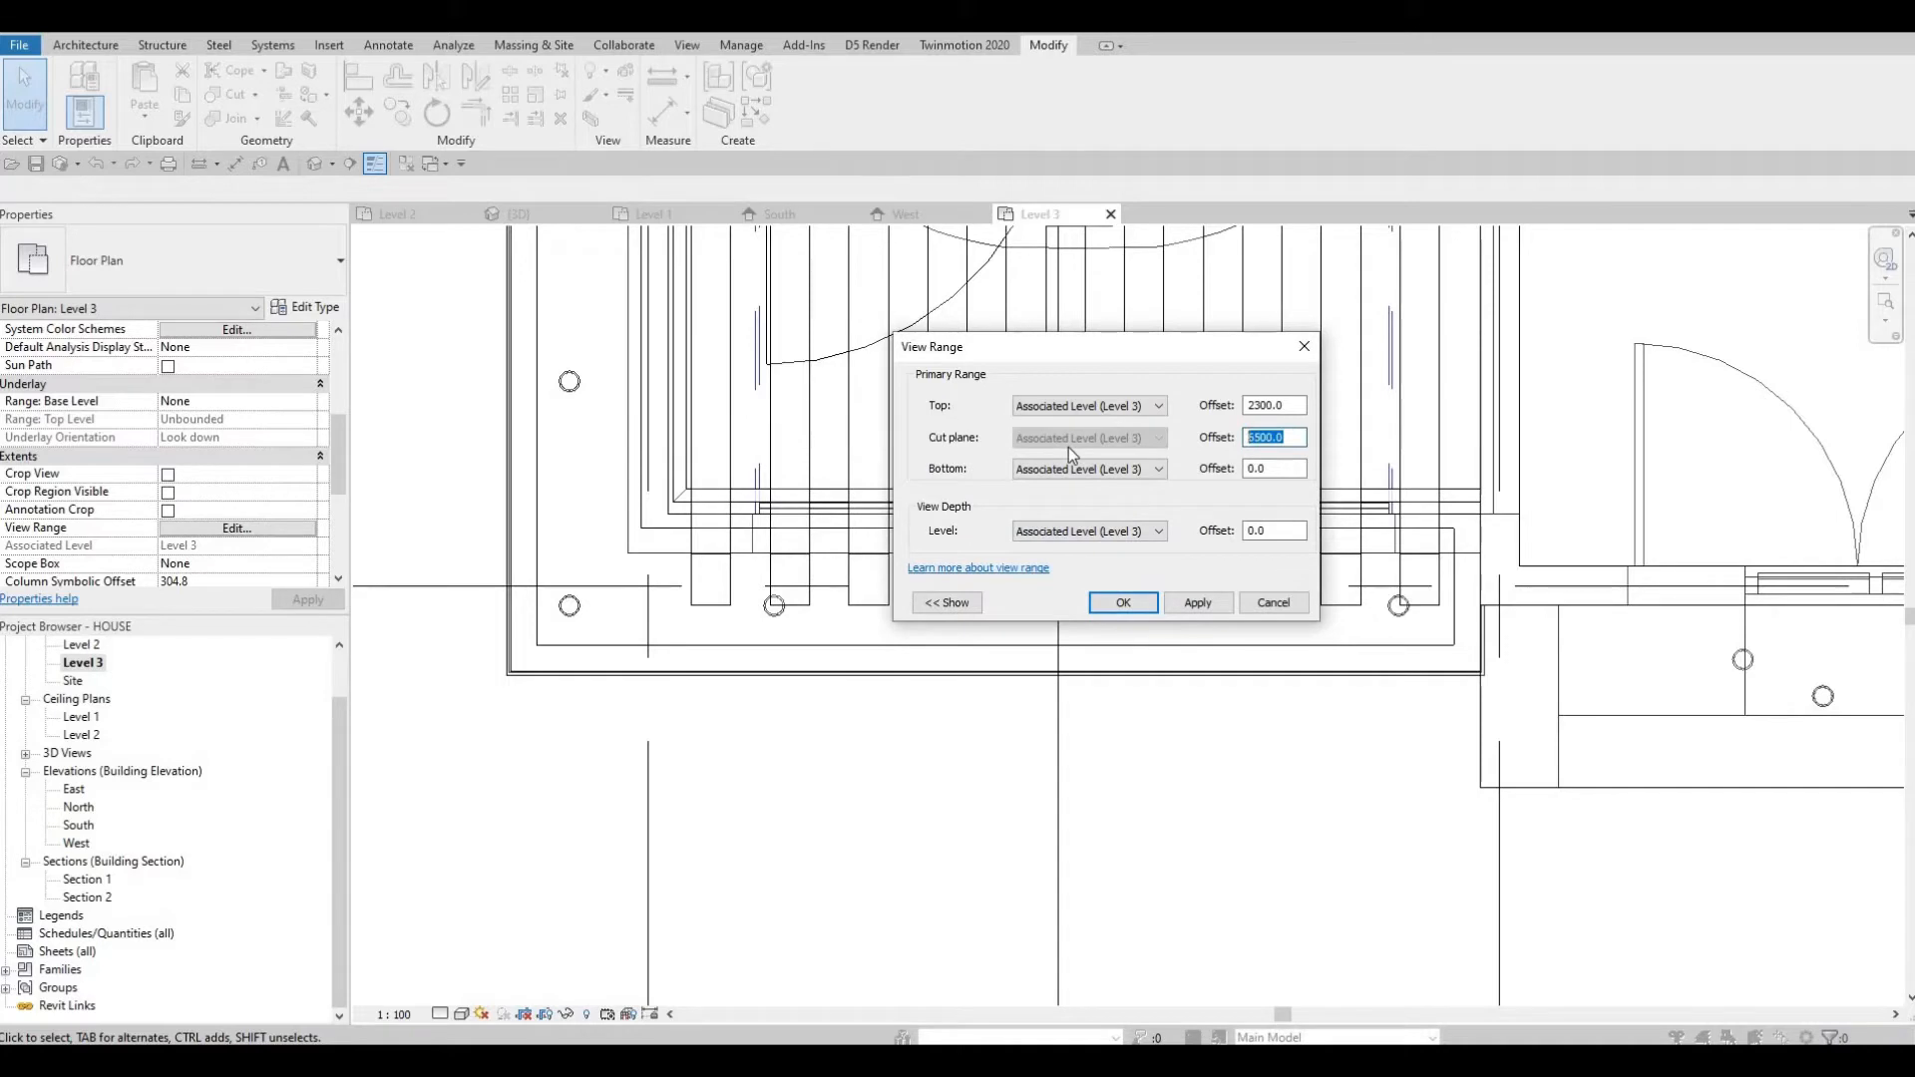
{"action": "type", "text": "2500"}
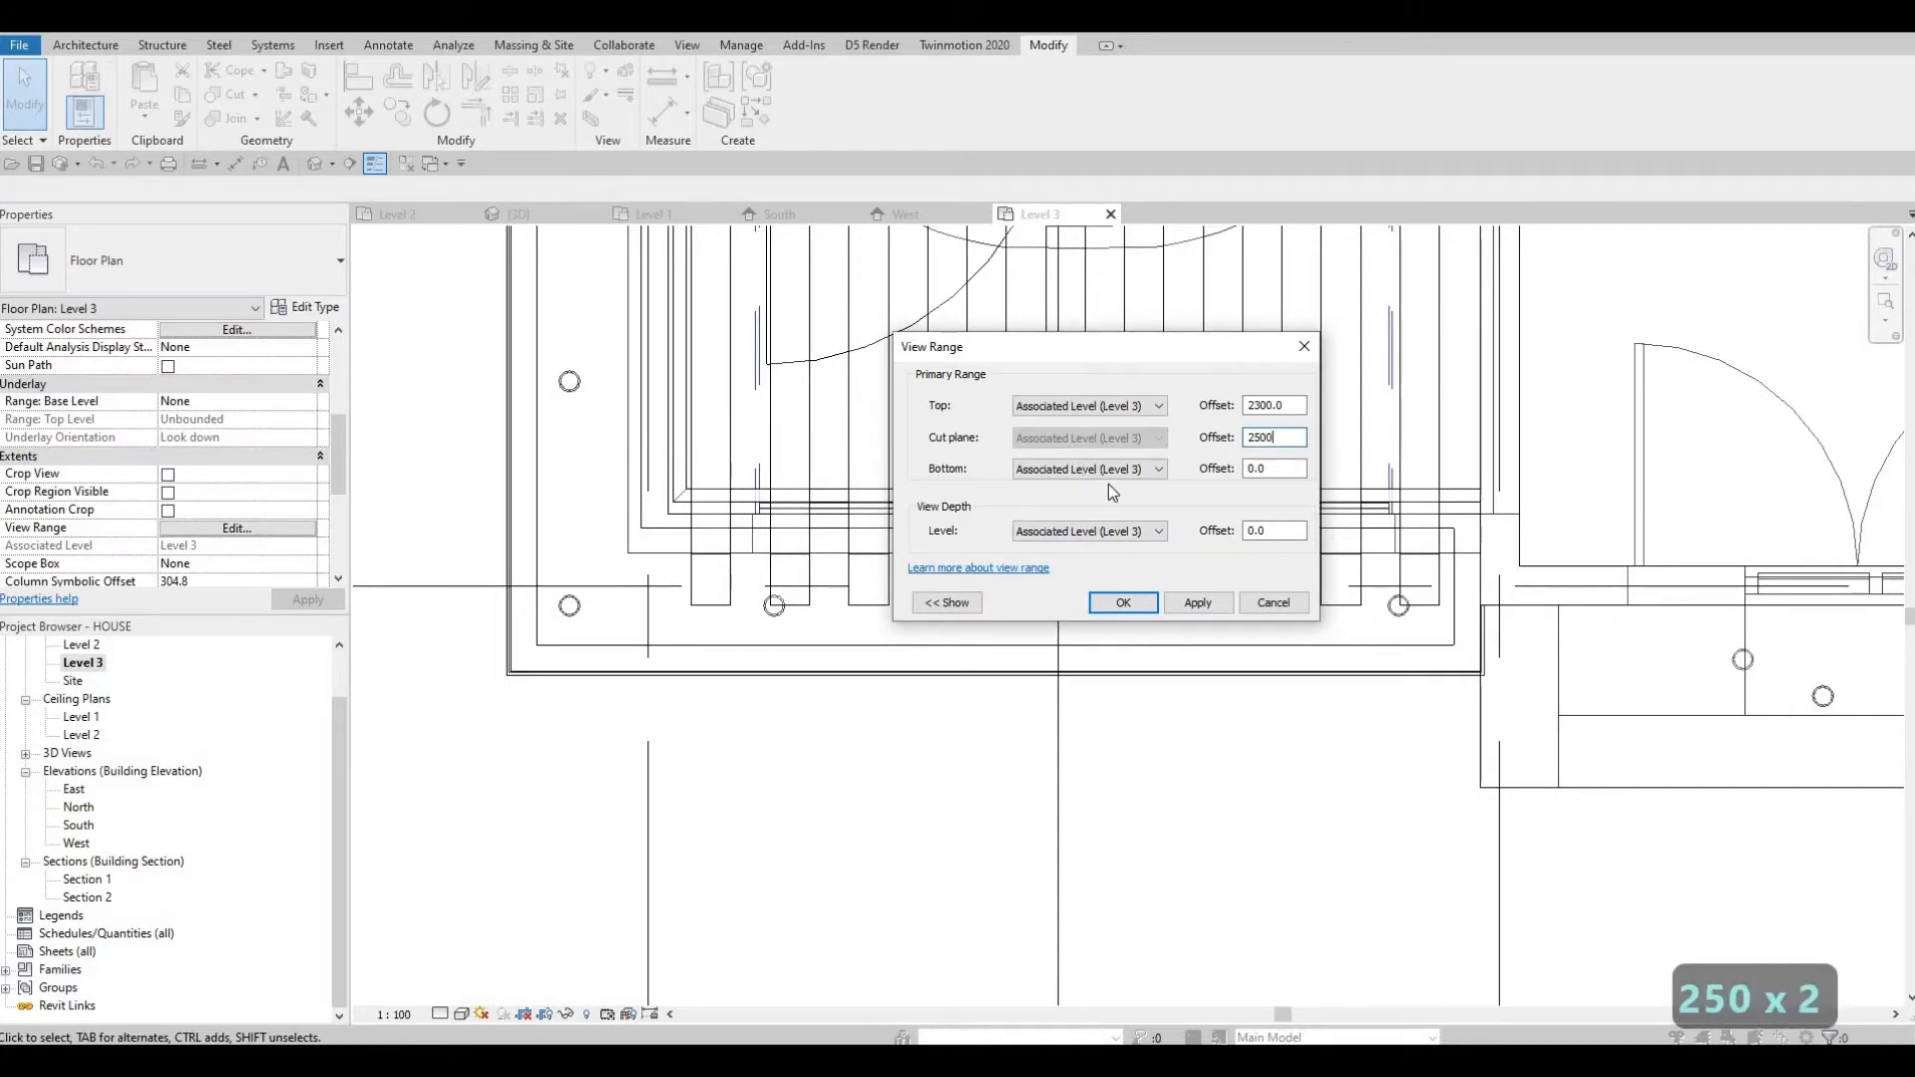
{"action": "left_click", "coordinate": [1141, 607]}
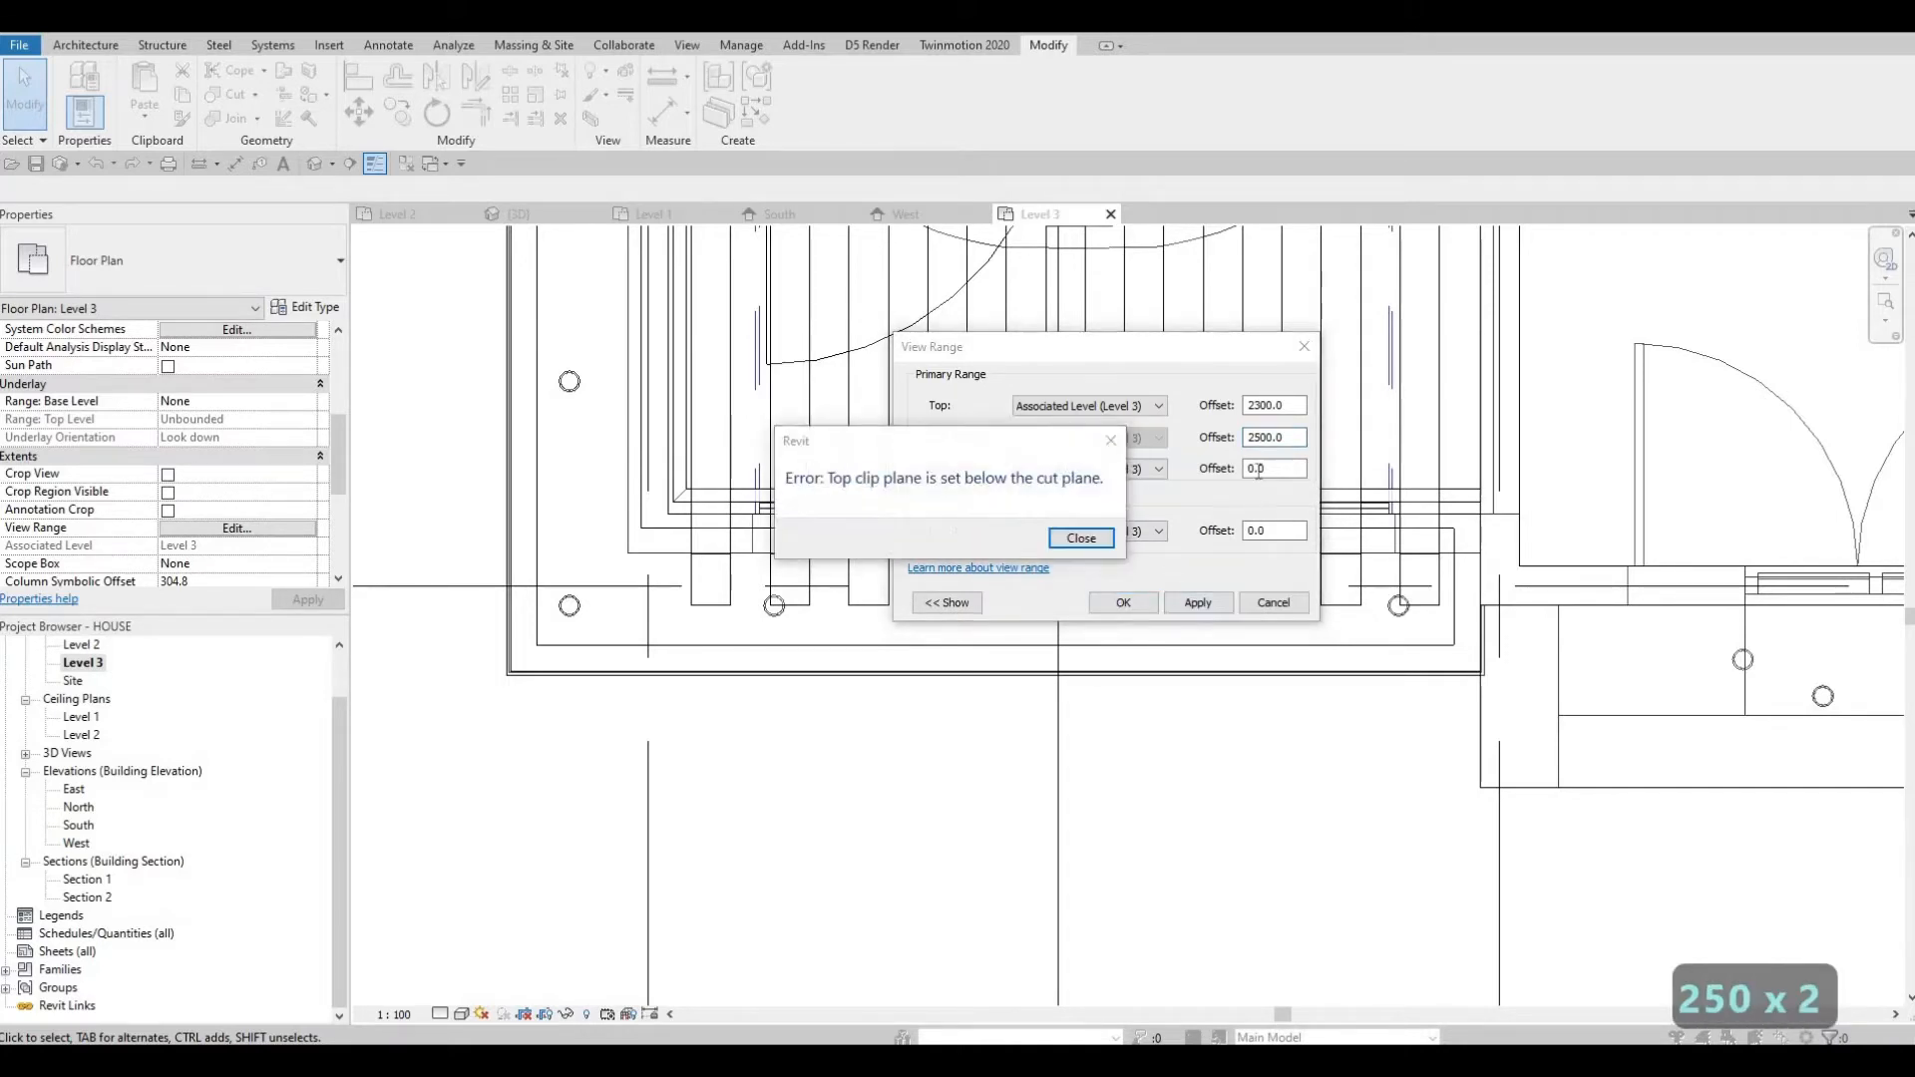
{"action": "key", "text": "Escape"}
{"action": "type", "text": "1500"}
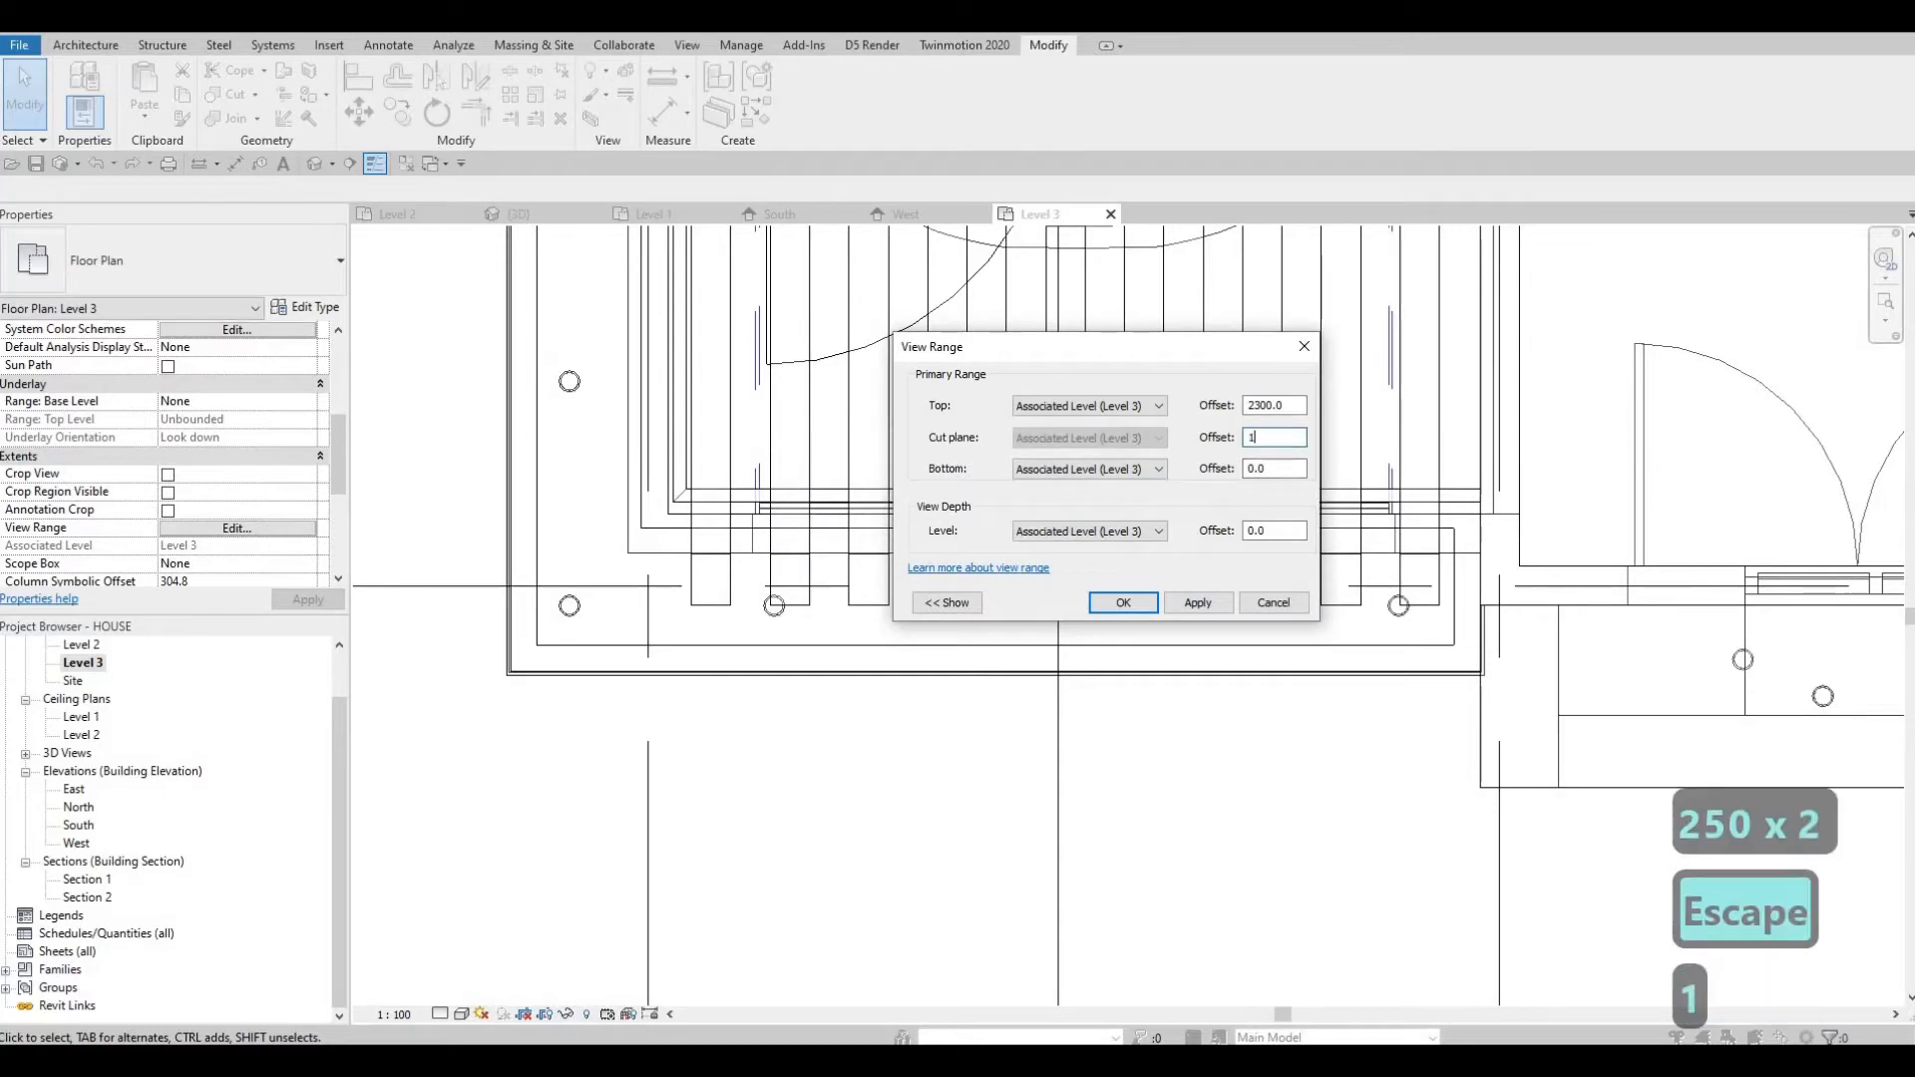
{"action": "left_click", "coordinate": [1105, 606]}
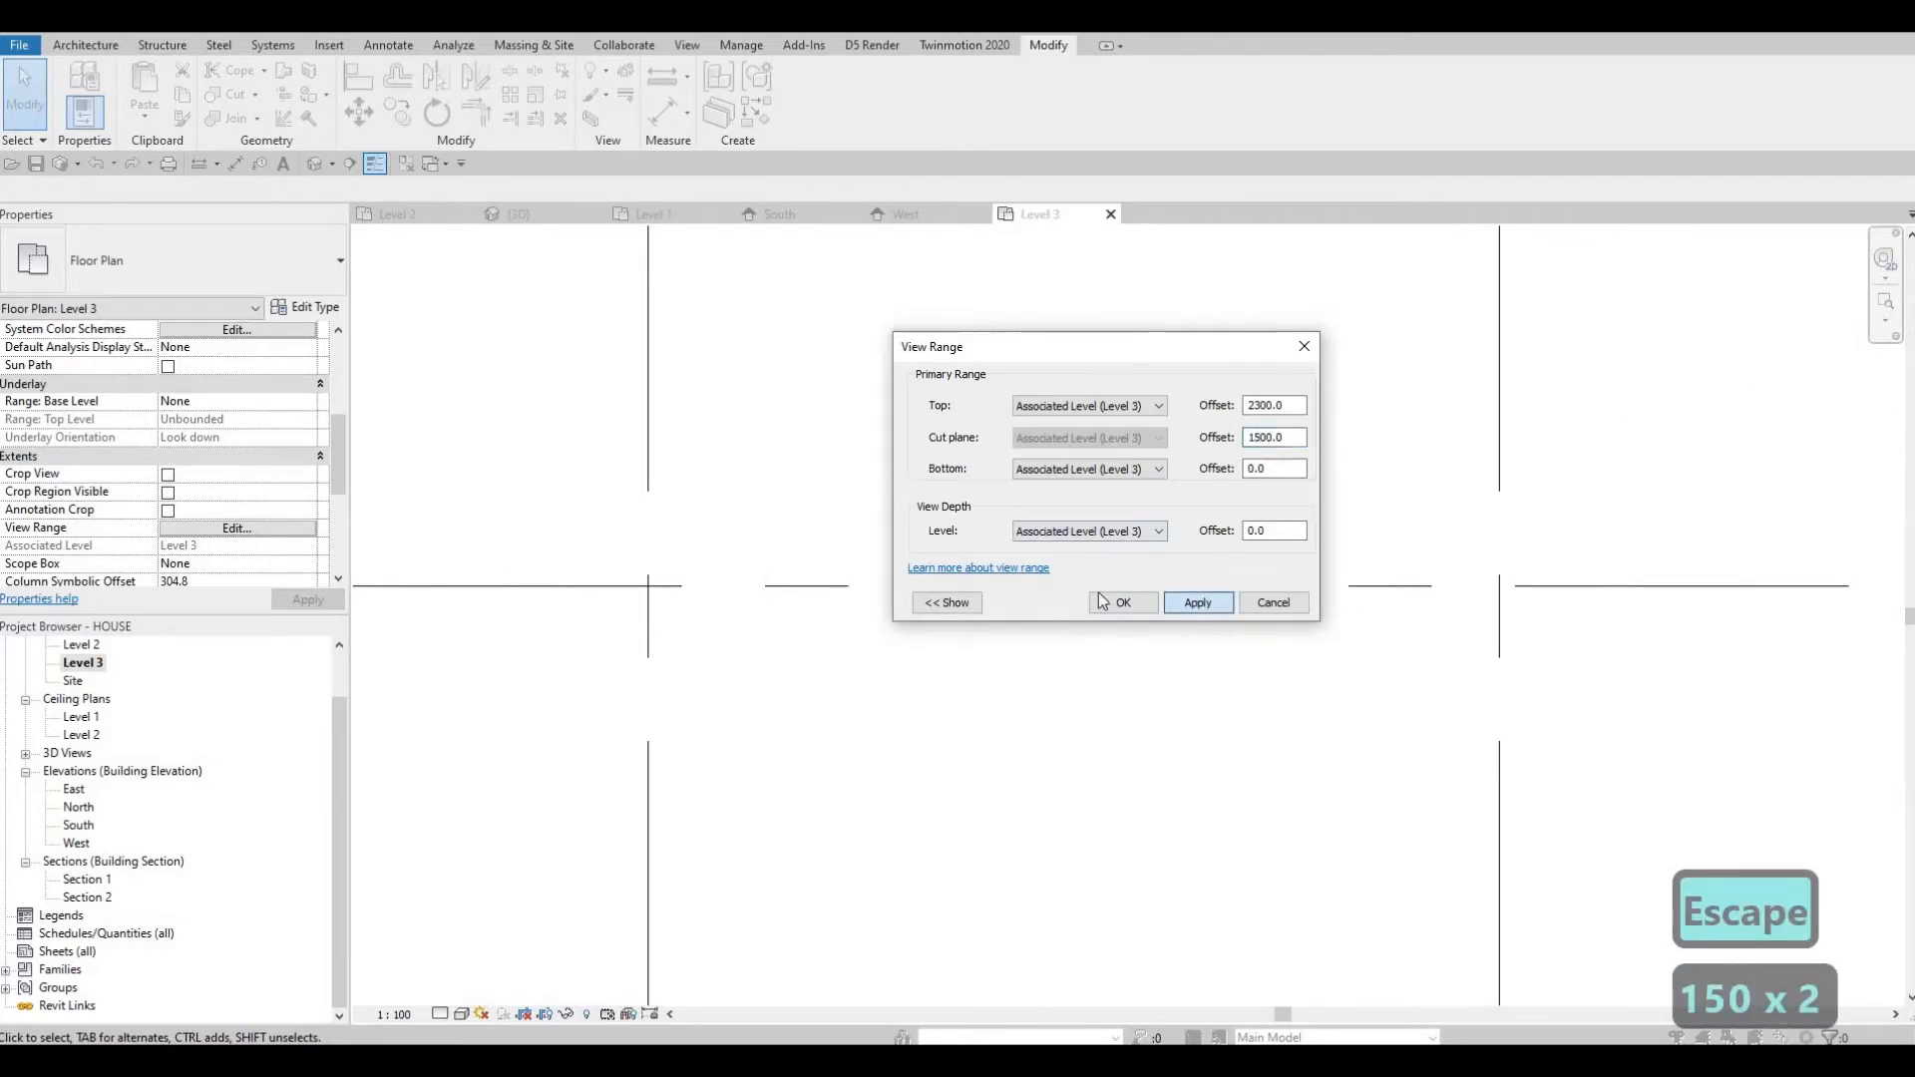
Set the view range's top to Unlimited.
{"action": "left_click", "coordinate": [222, 529]}
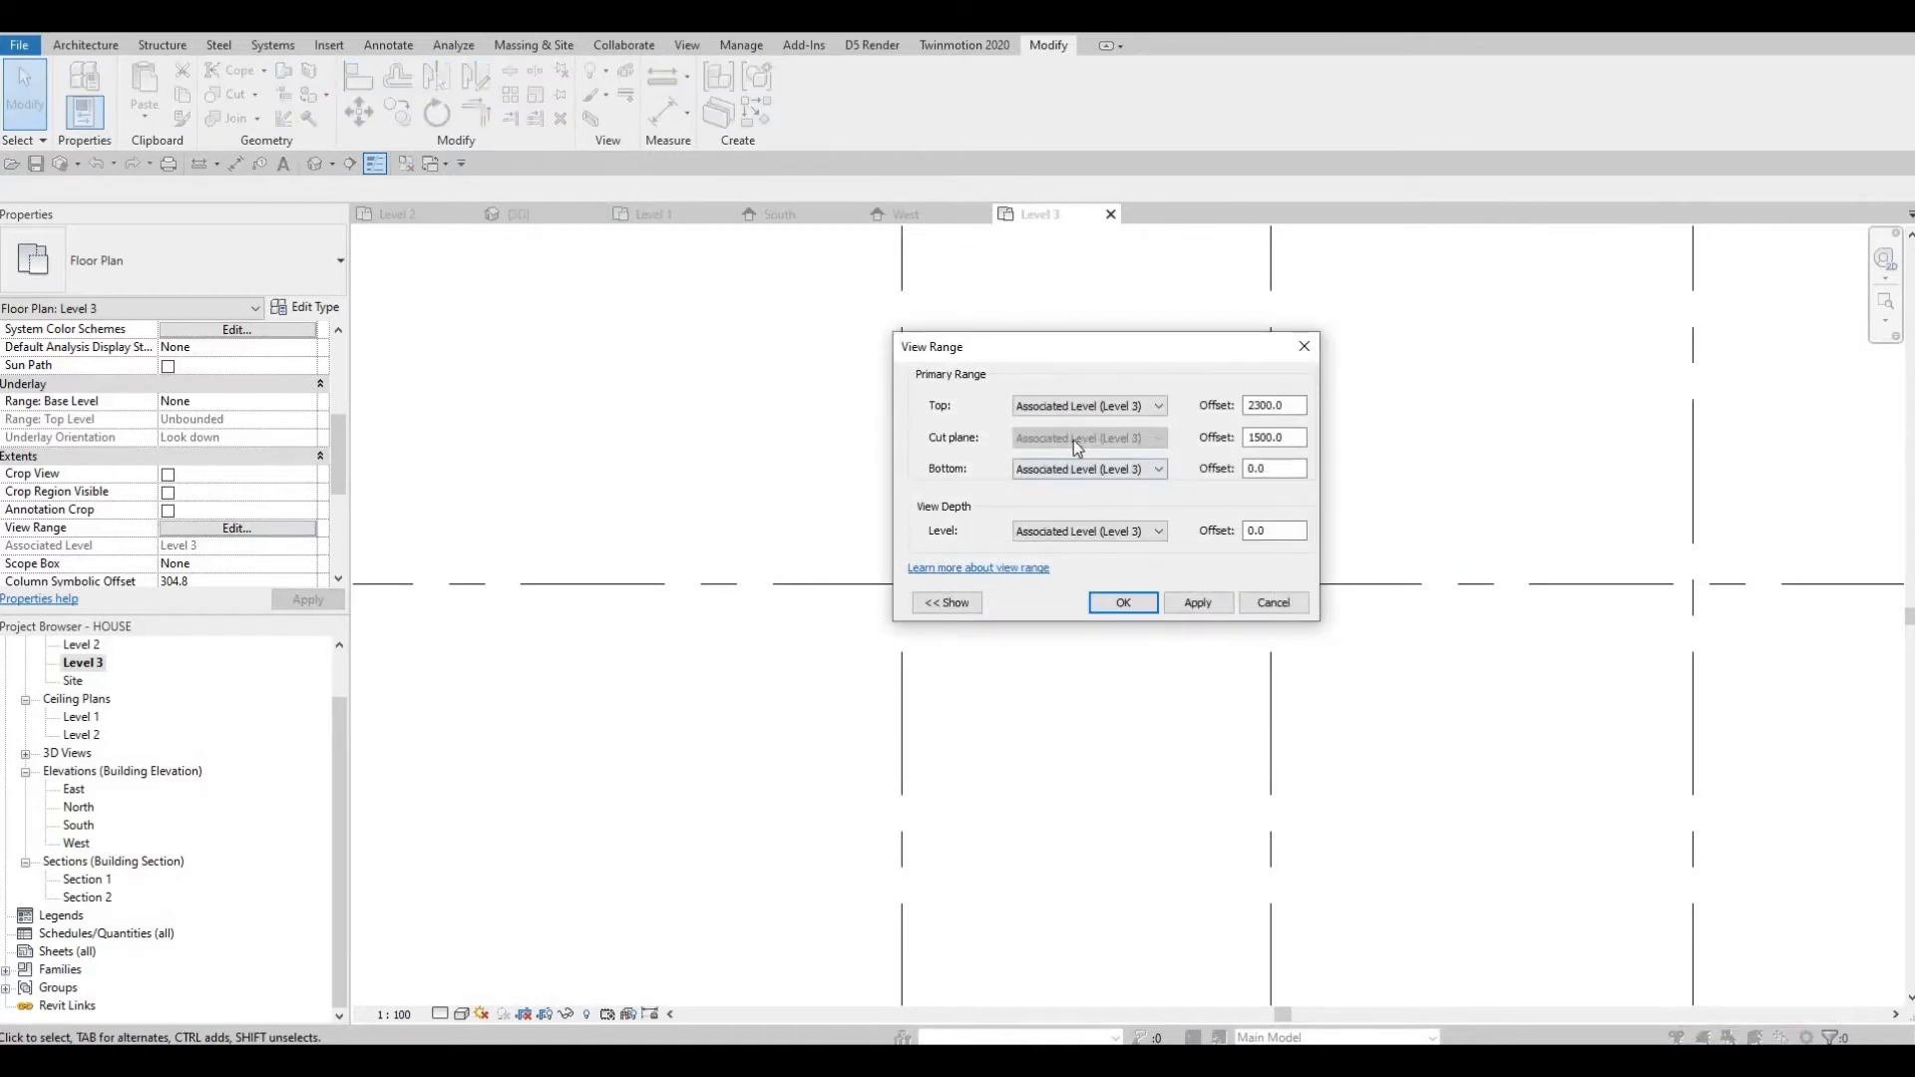
{"action": "left_click", "coordinate": [1157, 405]}
{"action": "left_click", "coordinate": [1058, 454]}
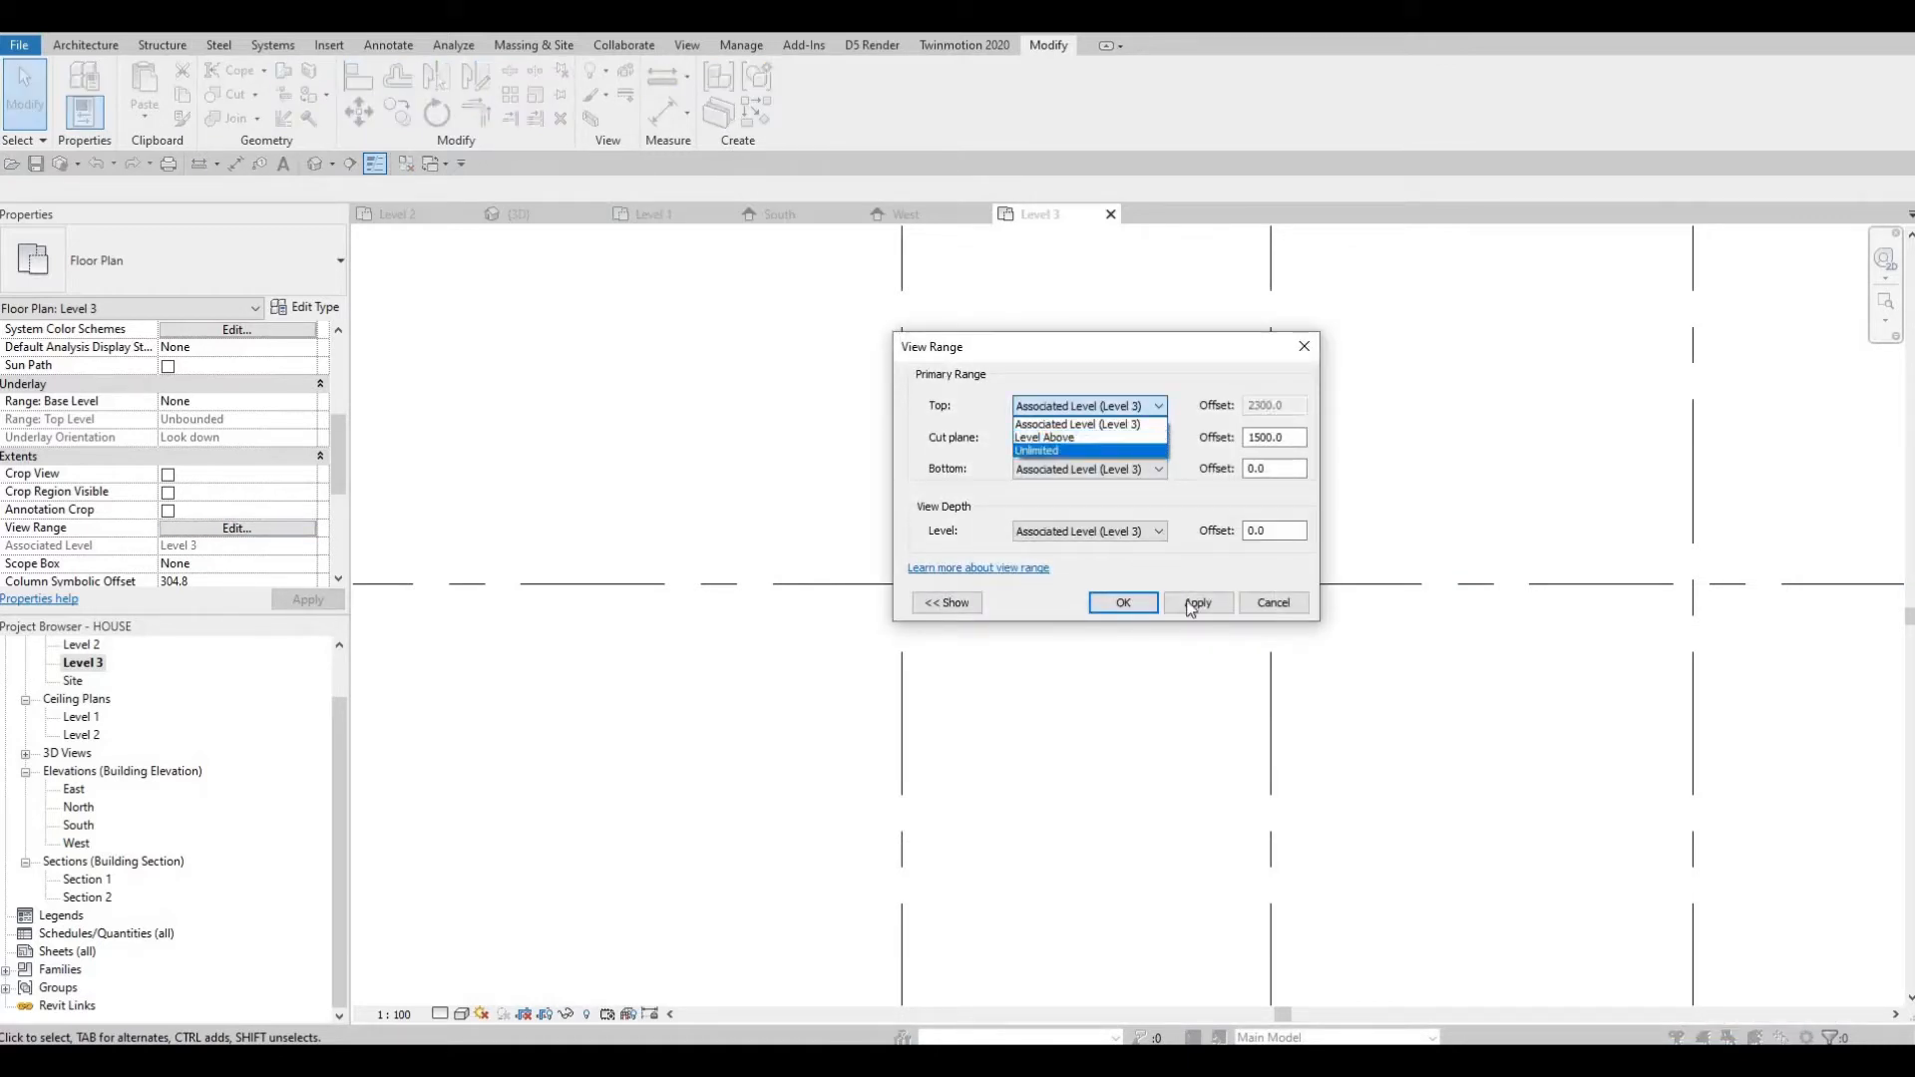
{"action": "left_click", "coordinate": [1112, 604]}
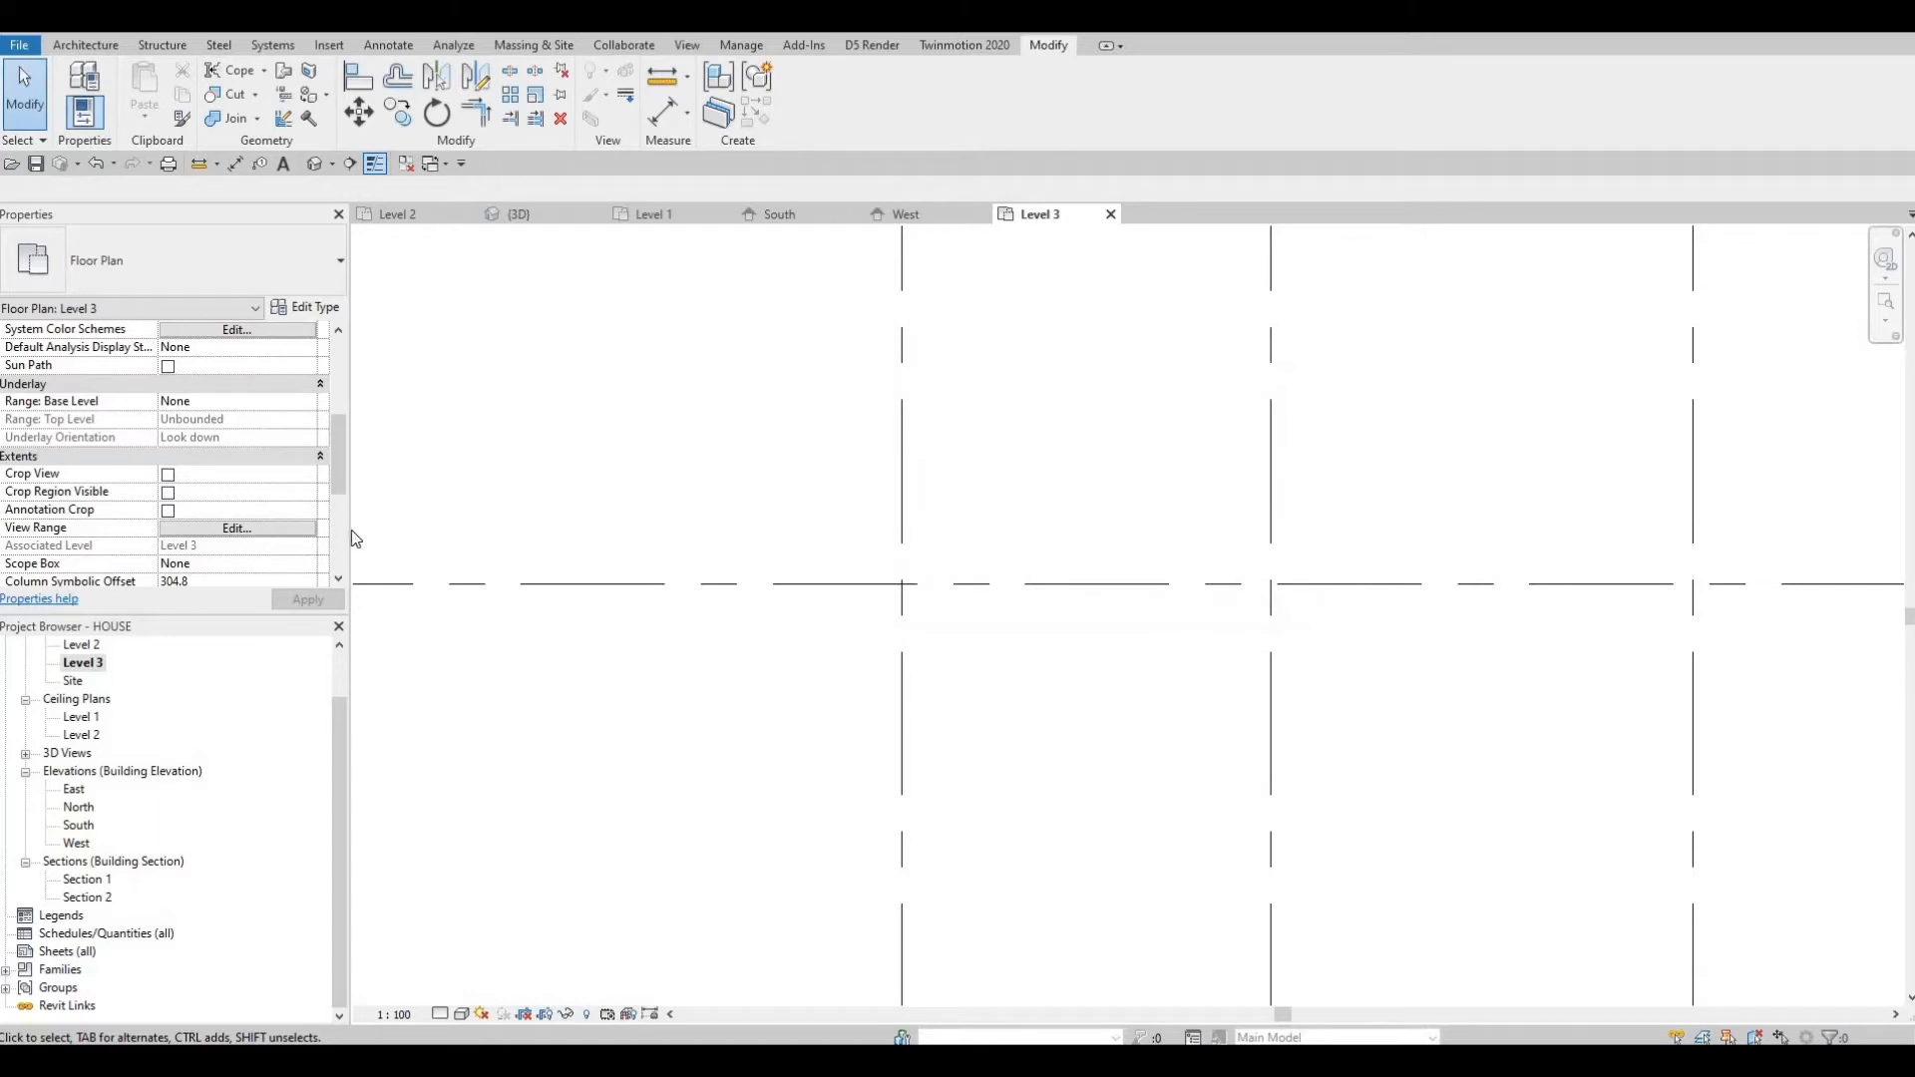
Set the view range's view depth level to Unlimited.
{"action": "left_click", "coordinate": [299, 528]}
{"action": "left_click", "coordinate": [1127, 469]}
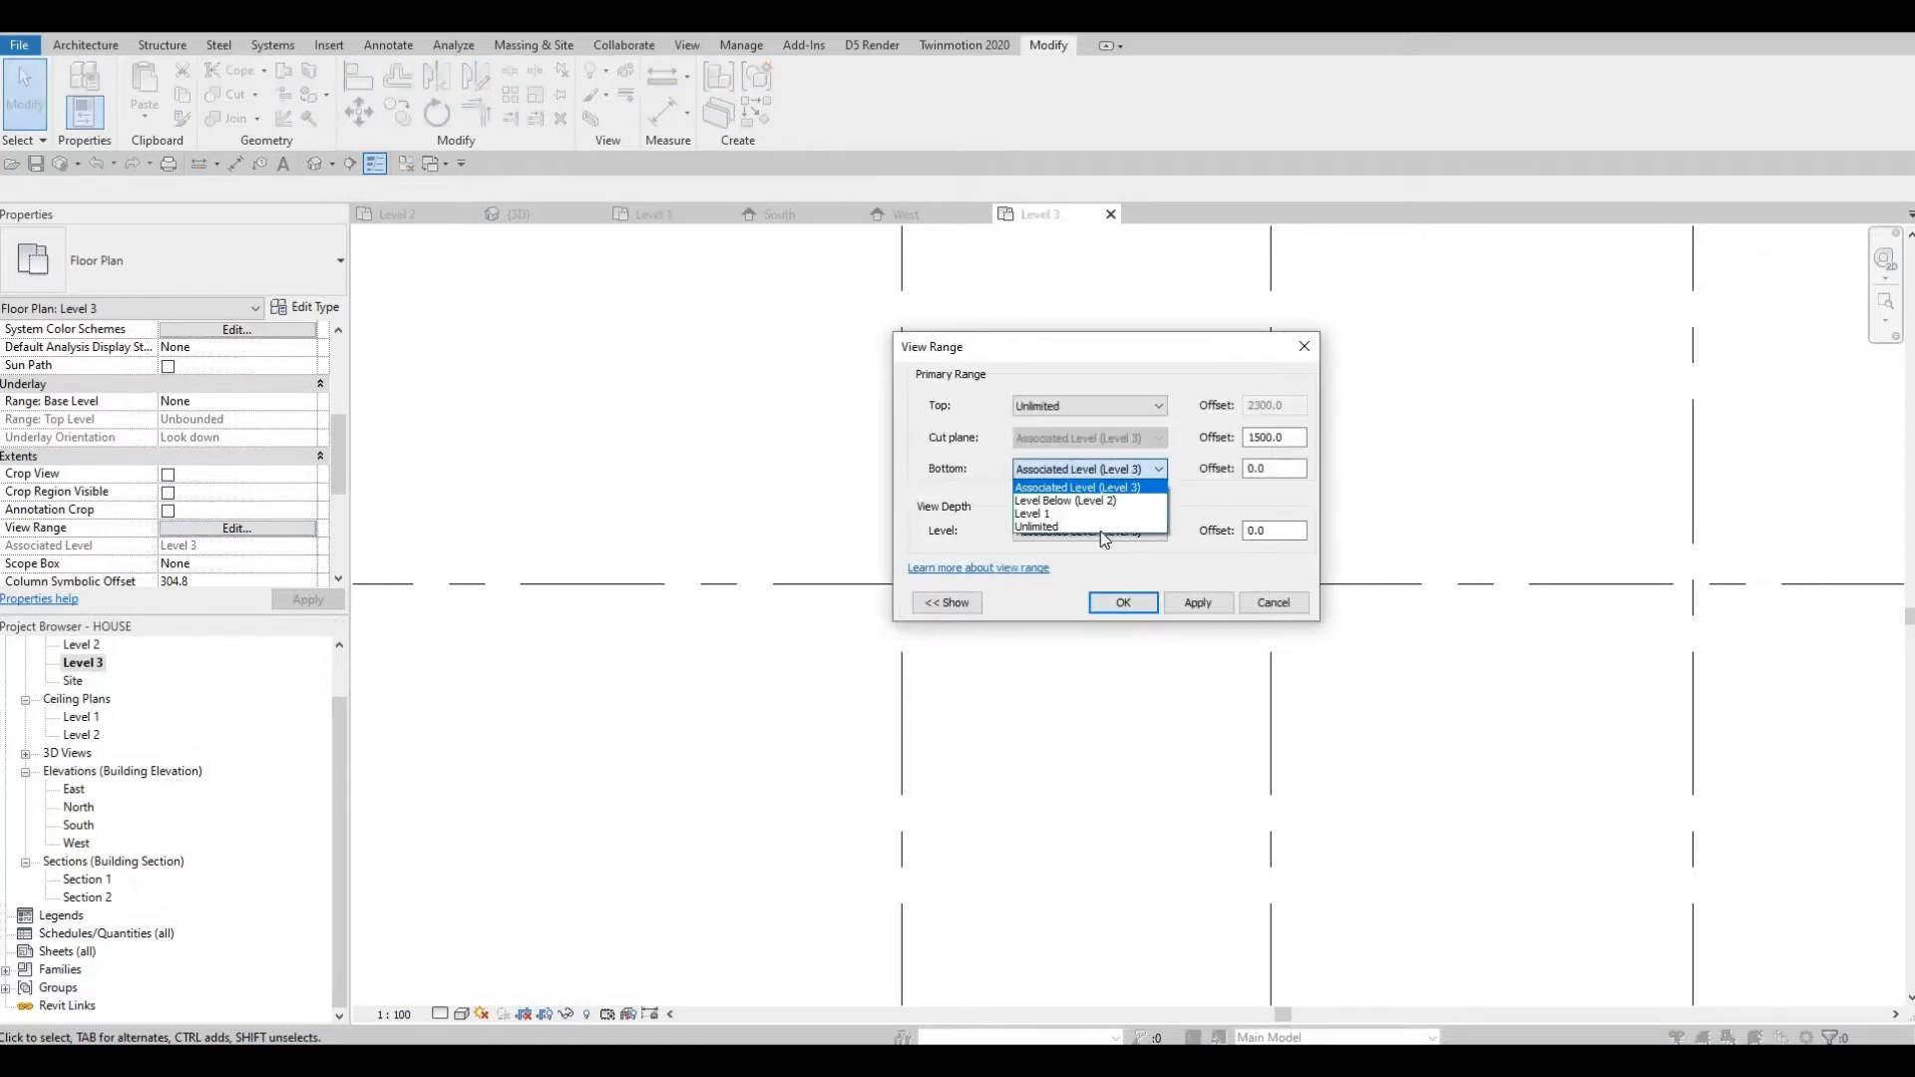
{"action": "key", "text": "Escape"}
{"action": "left_click", "coordinate": [1098, 530]}
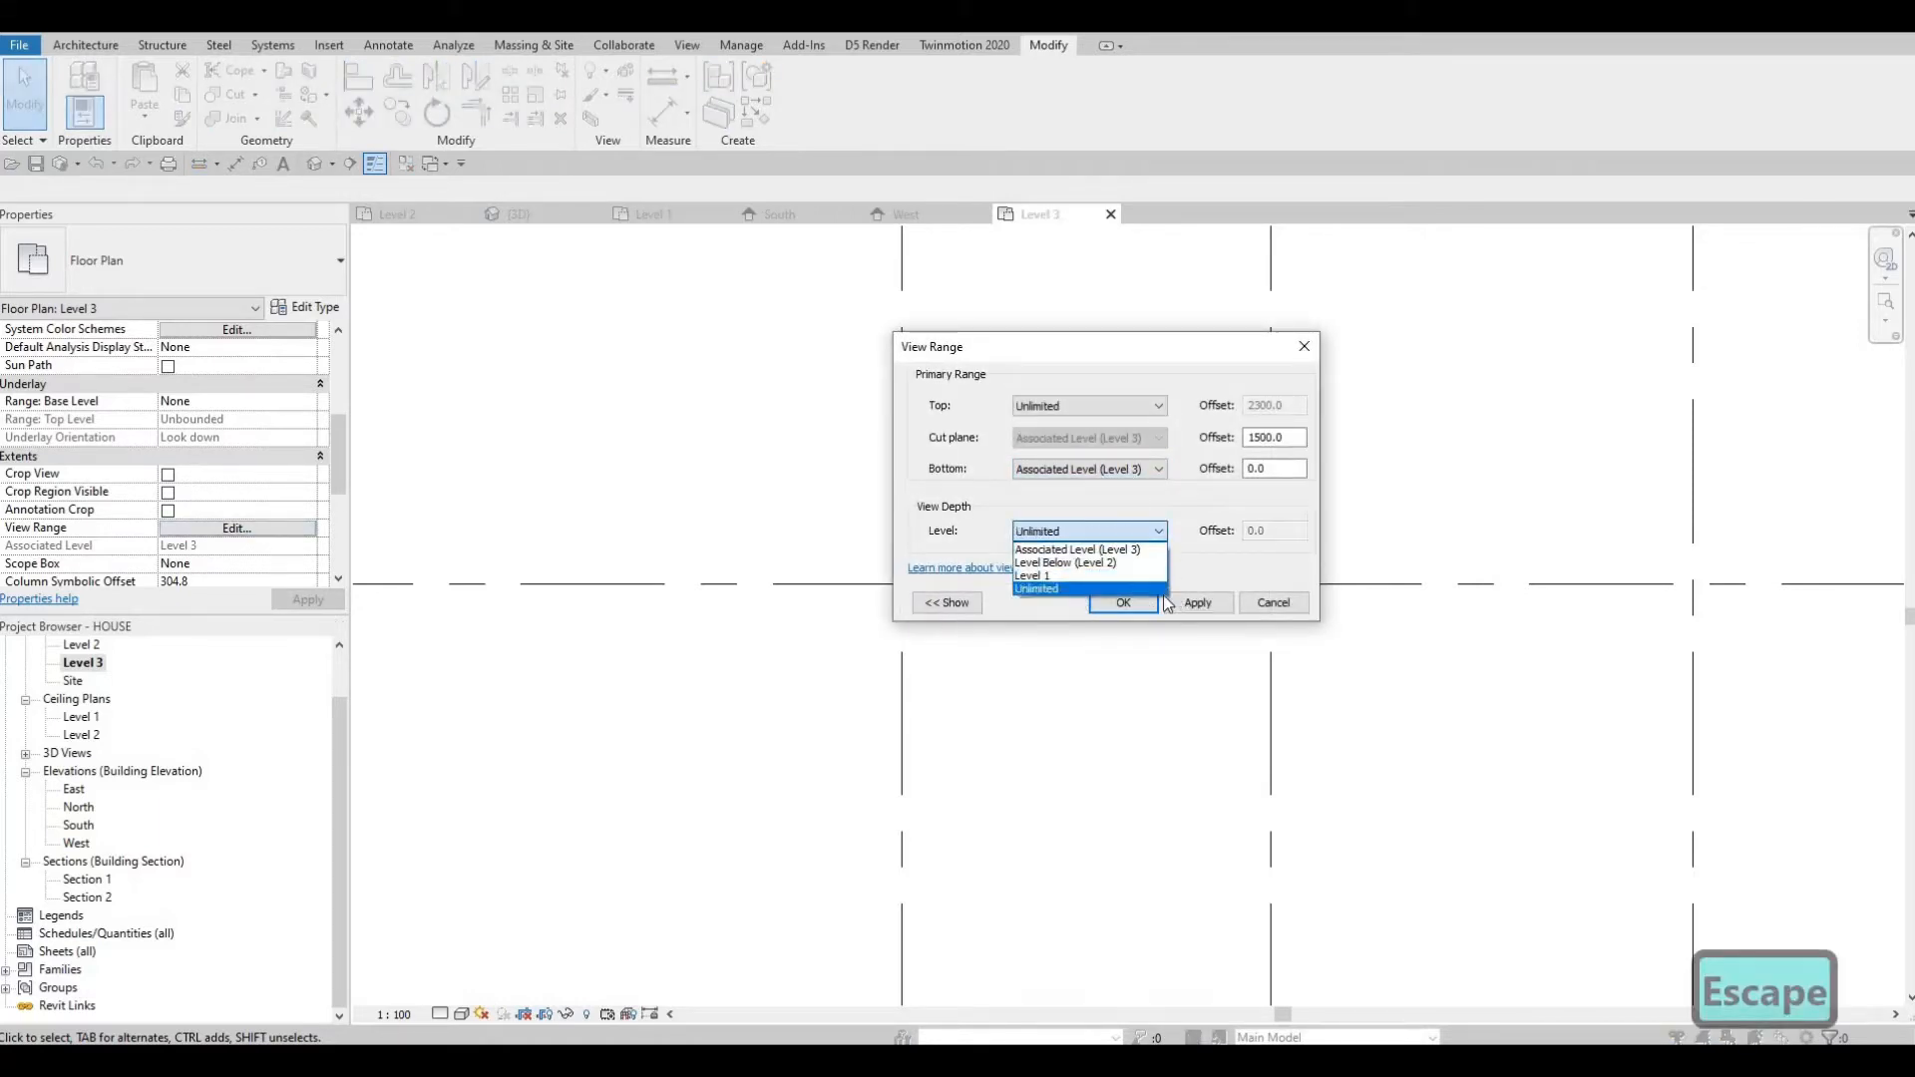
{"action": "left_click", "coordinate": [1193, 602]}
{"action": "left_click", "coordinate": [1122, 604]}
{"action": "key", "text": "Escape"}
Reopen the Level 3 view range and set its view depth level to Level Below (Level 2), applying it.
{"action": "middle_click_drag", "start_coordinate": [1066, 614], "coordinate": [1062, 618]}
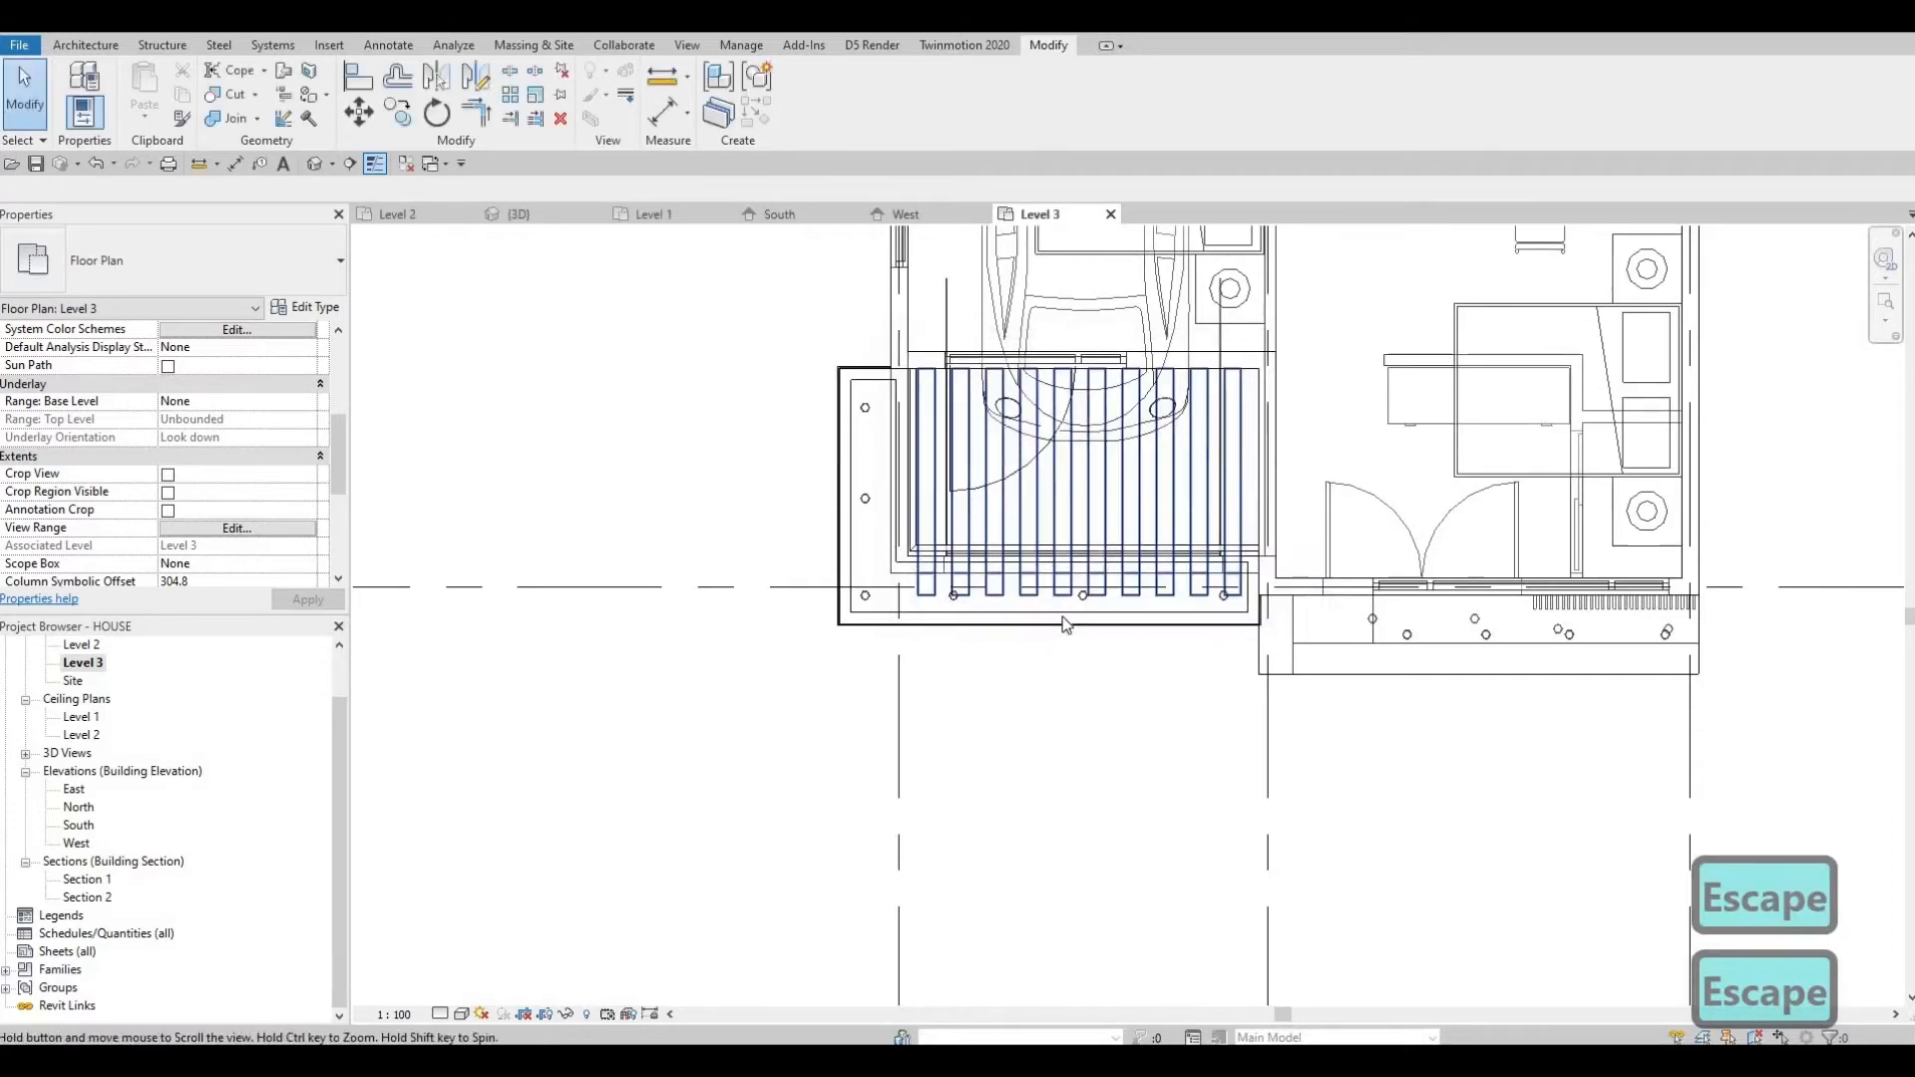
{"action": "scroll", "coordinate": [1066, 624], "scroll_direction": "down", "scroll_amount": 5}
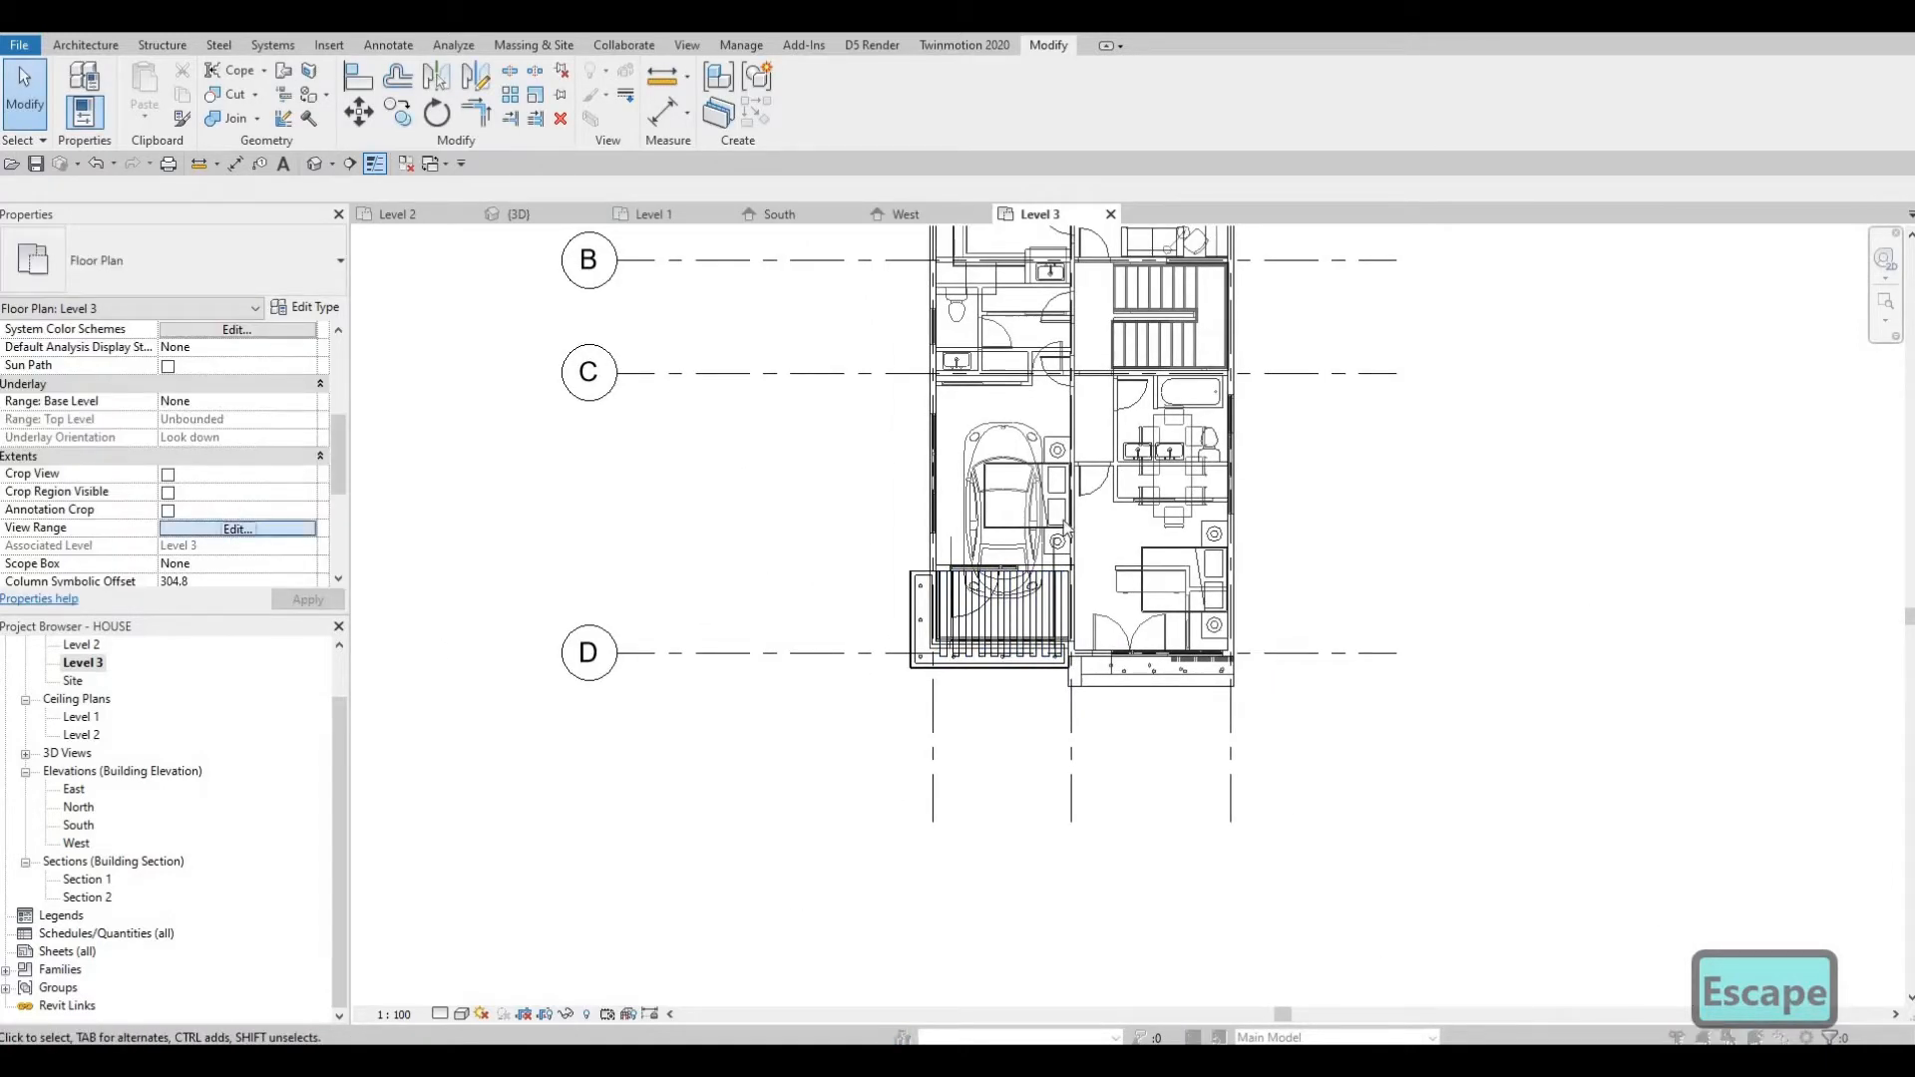
{"action": "left_click", "coordinate": [237, 528]}
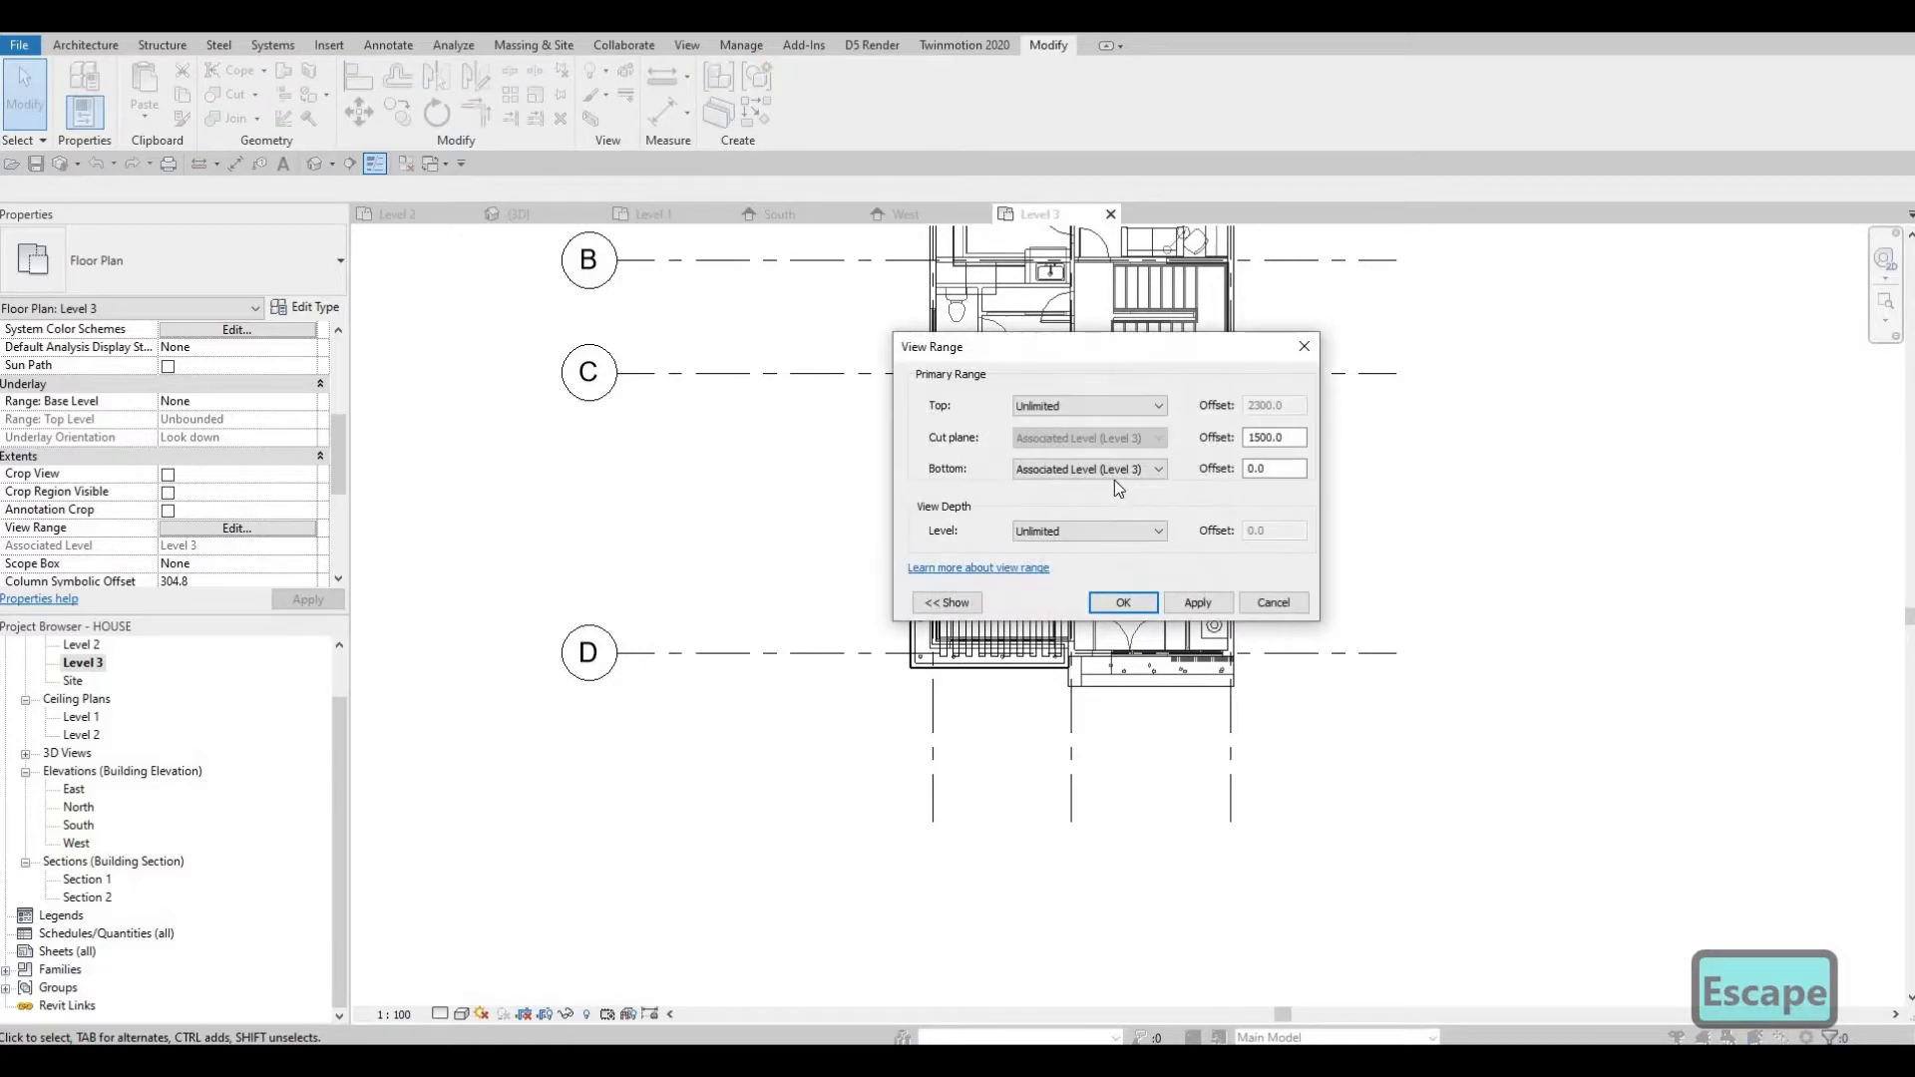
{"action": "left_click", "coordinate": [1090, 530]}
{"action": "left_click", "coordinate": [1068, 564]}
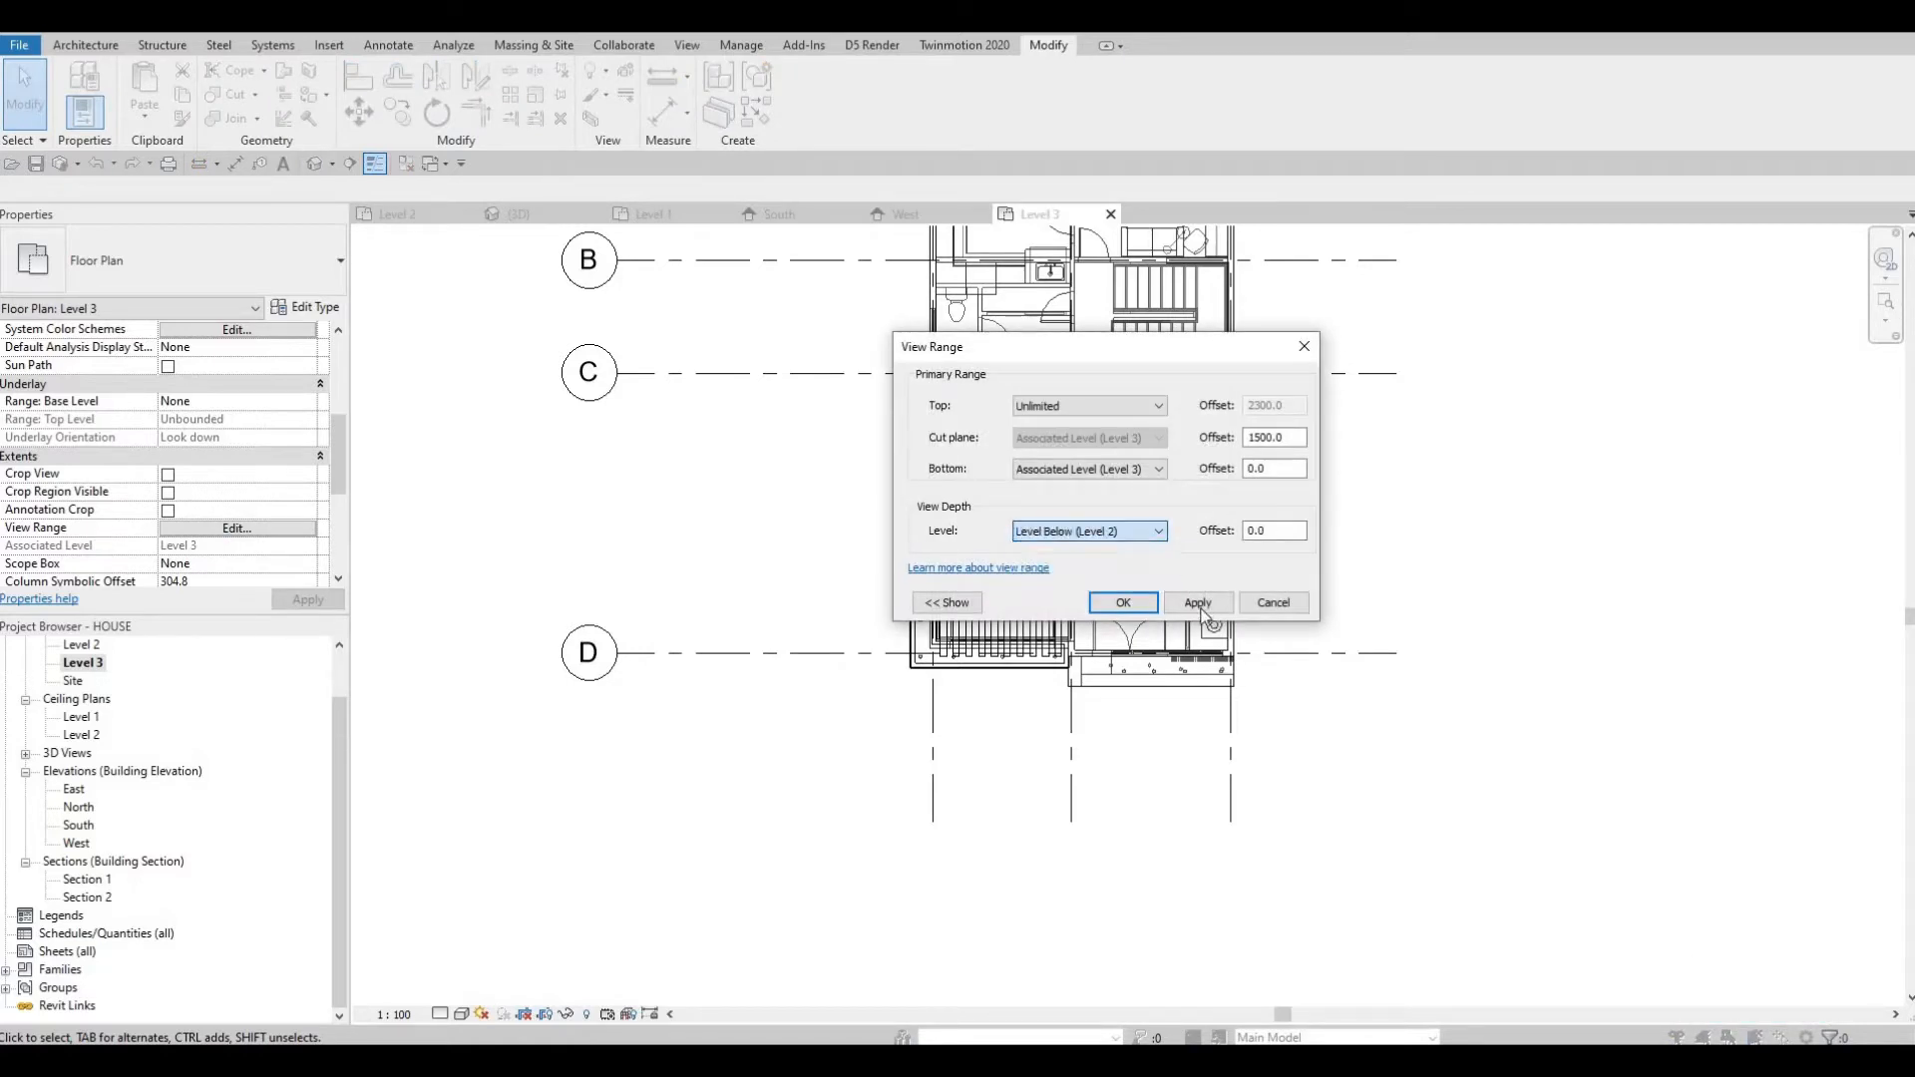
{"action": "left_click", "coordinate": [1200, 603]}
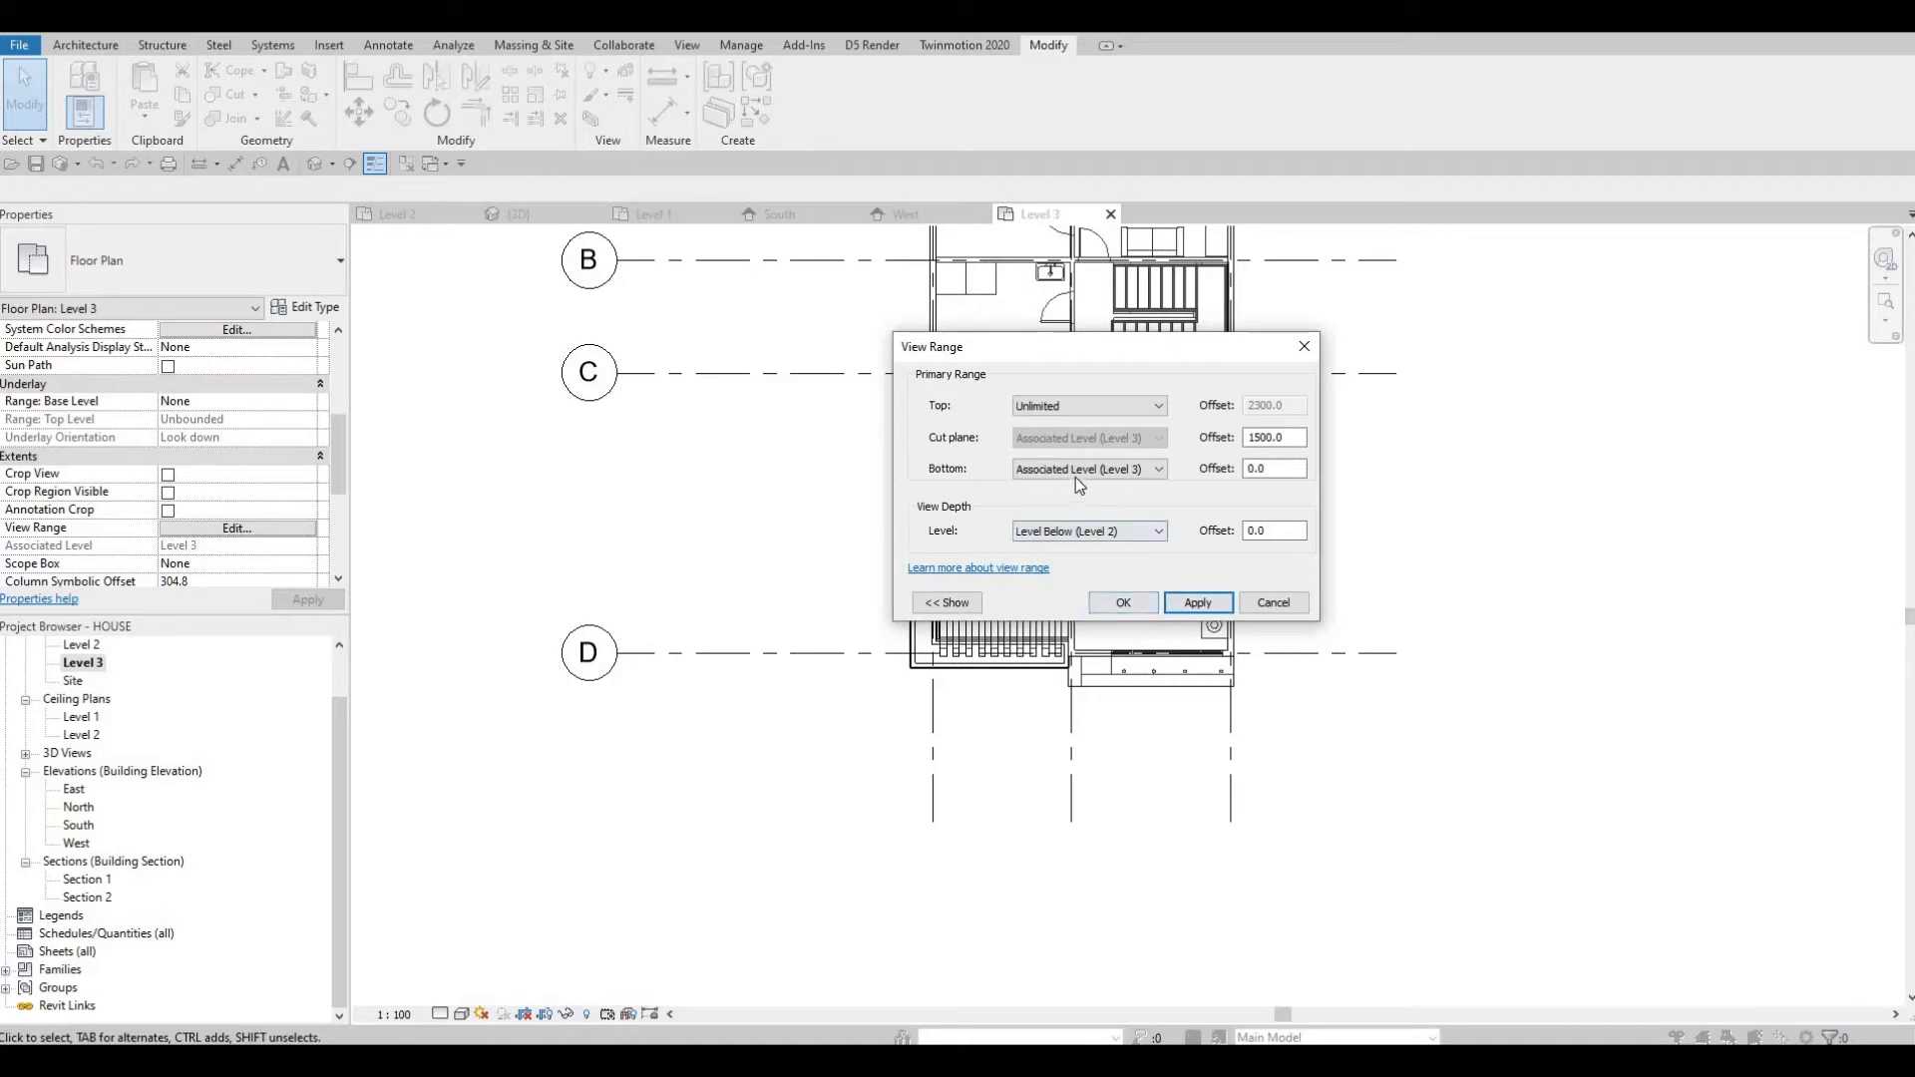
Set the view range's bottom to Unlimited.
{"action": "left_click", "coordinate": [1105, 469]}
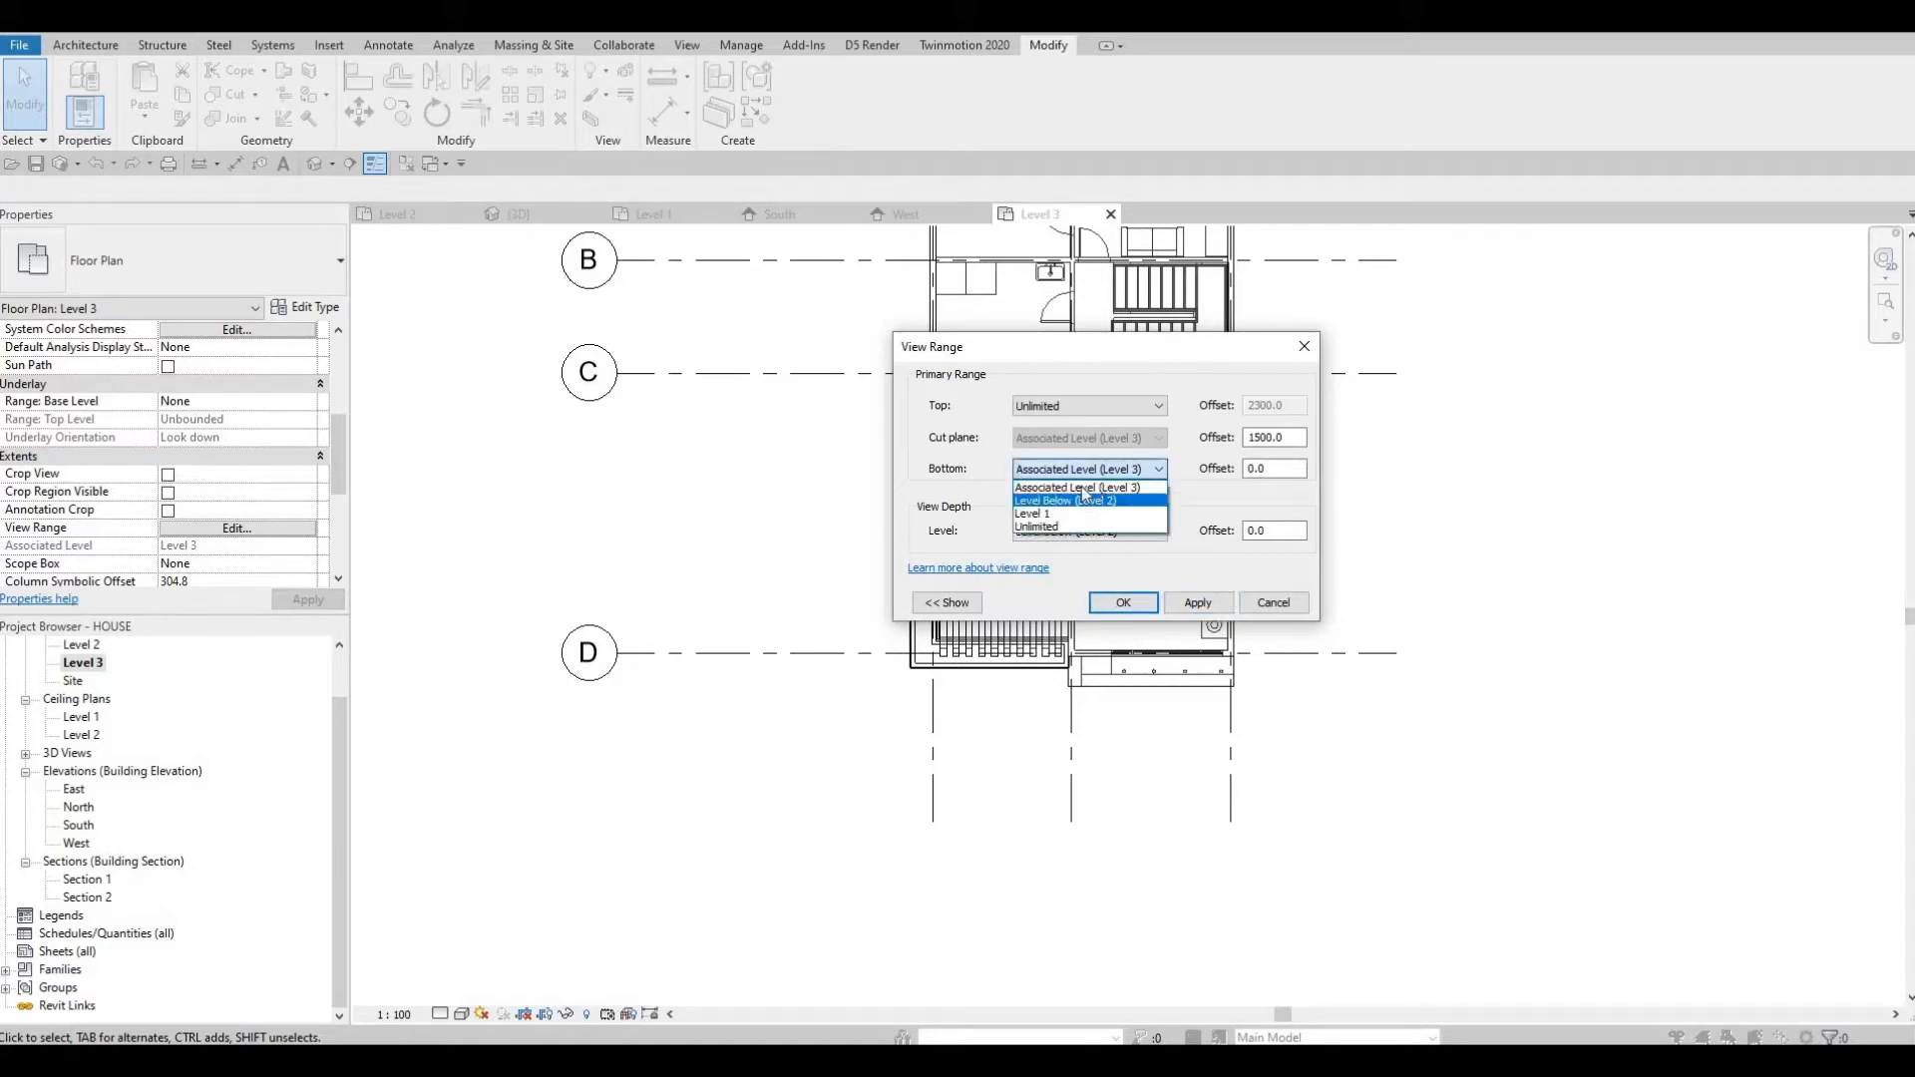
{"action": "left_click", "coordinate": [1037, 526]}
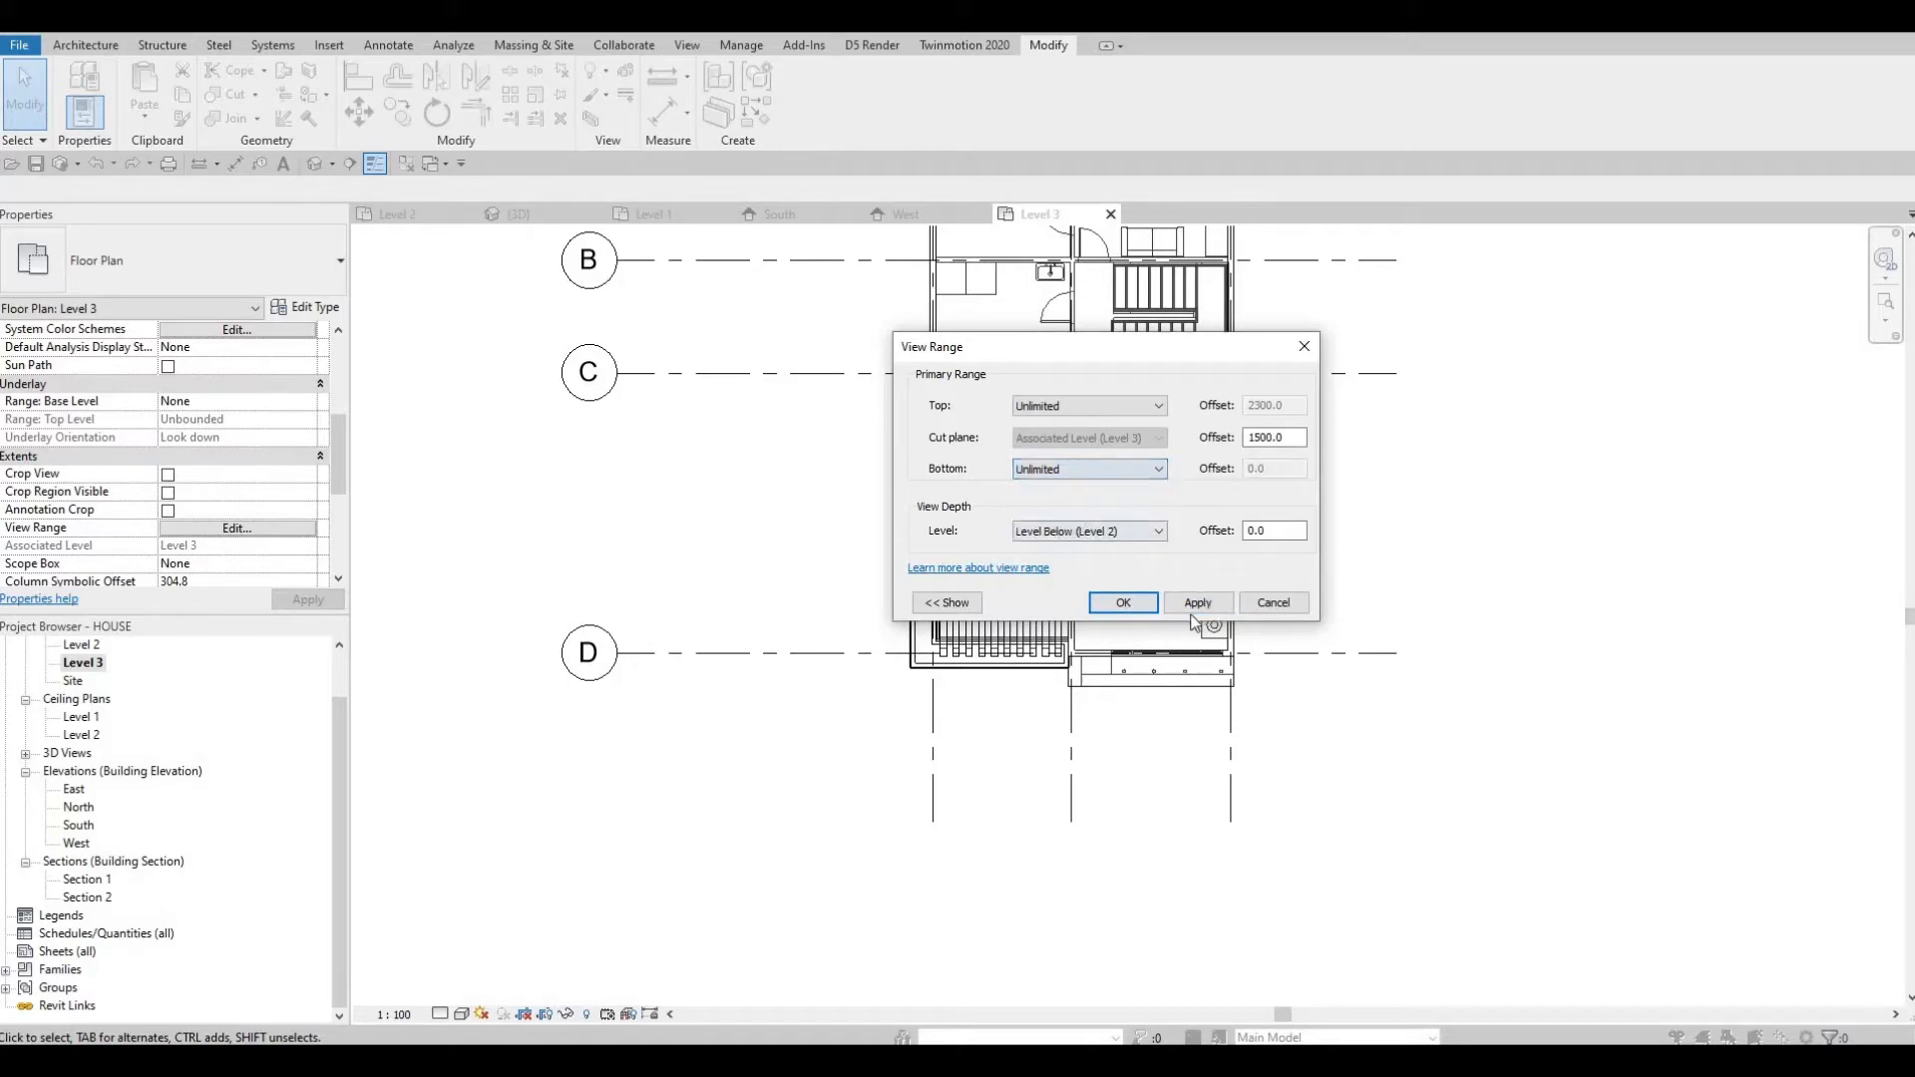
{"action": "key", "text": "Escape"}
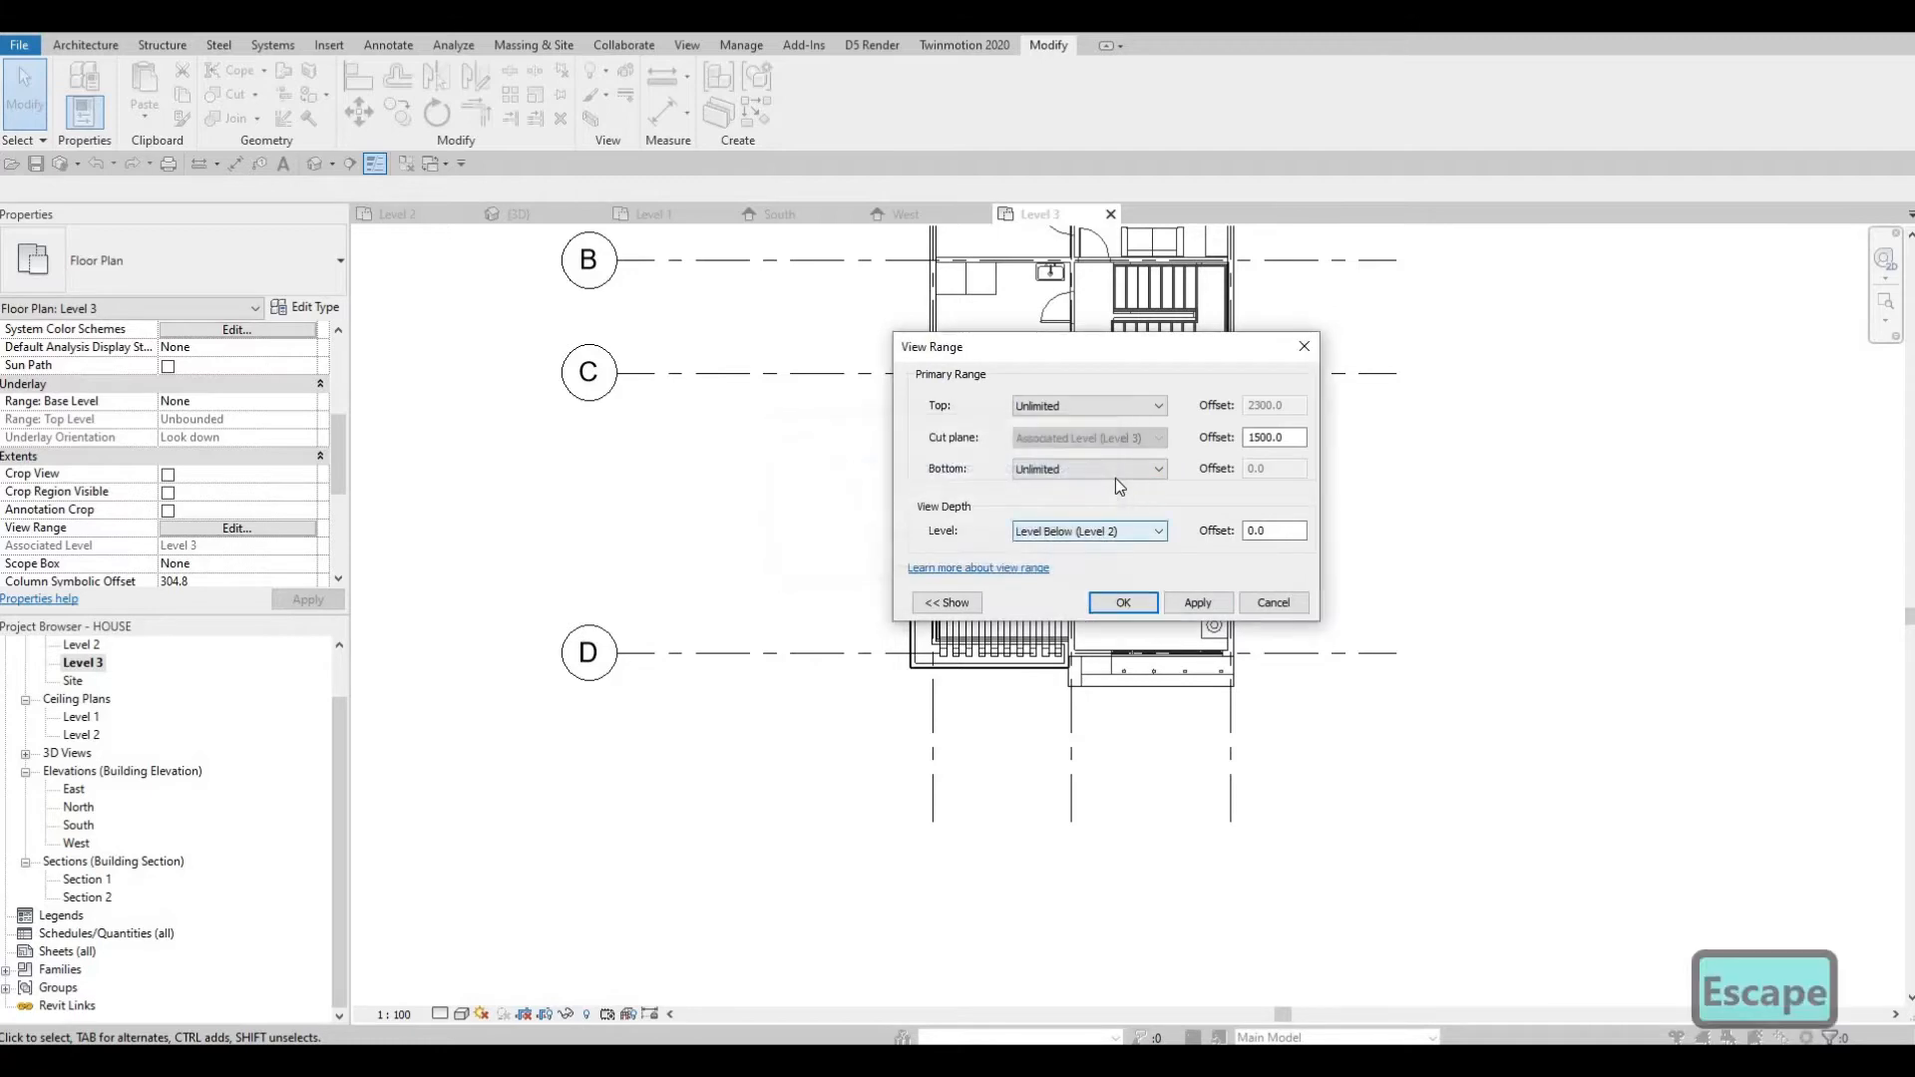
Set the view range's bottom and top to Associated Level (Level 3) and confirm the dialog.
{"action": "left_click", "coordinate": [1113, 471]}
{"action": "scroll", "coordinate": [1094, 499], "scroll_direction": "up", "scroll_amount": 2}
{"action": "left_click", "coordinate": [1088, 486]}
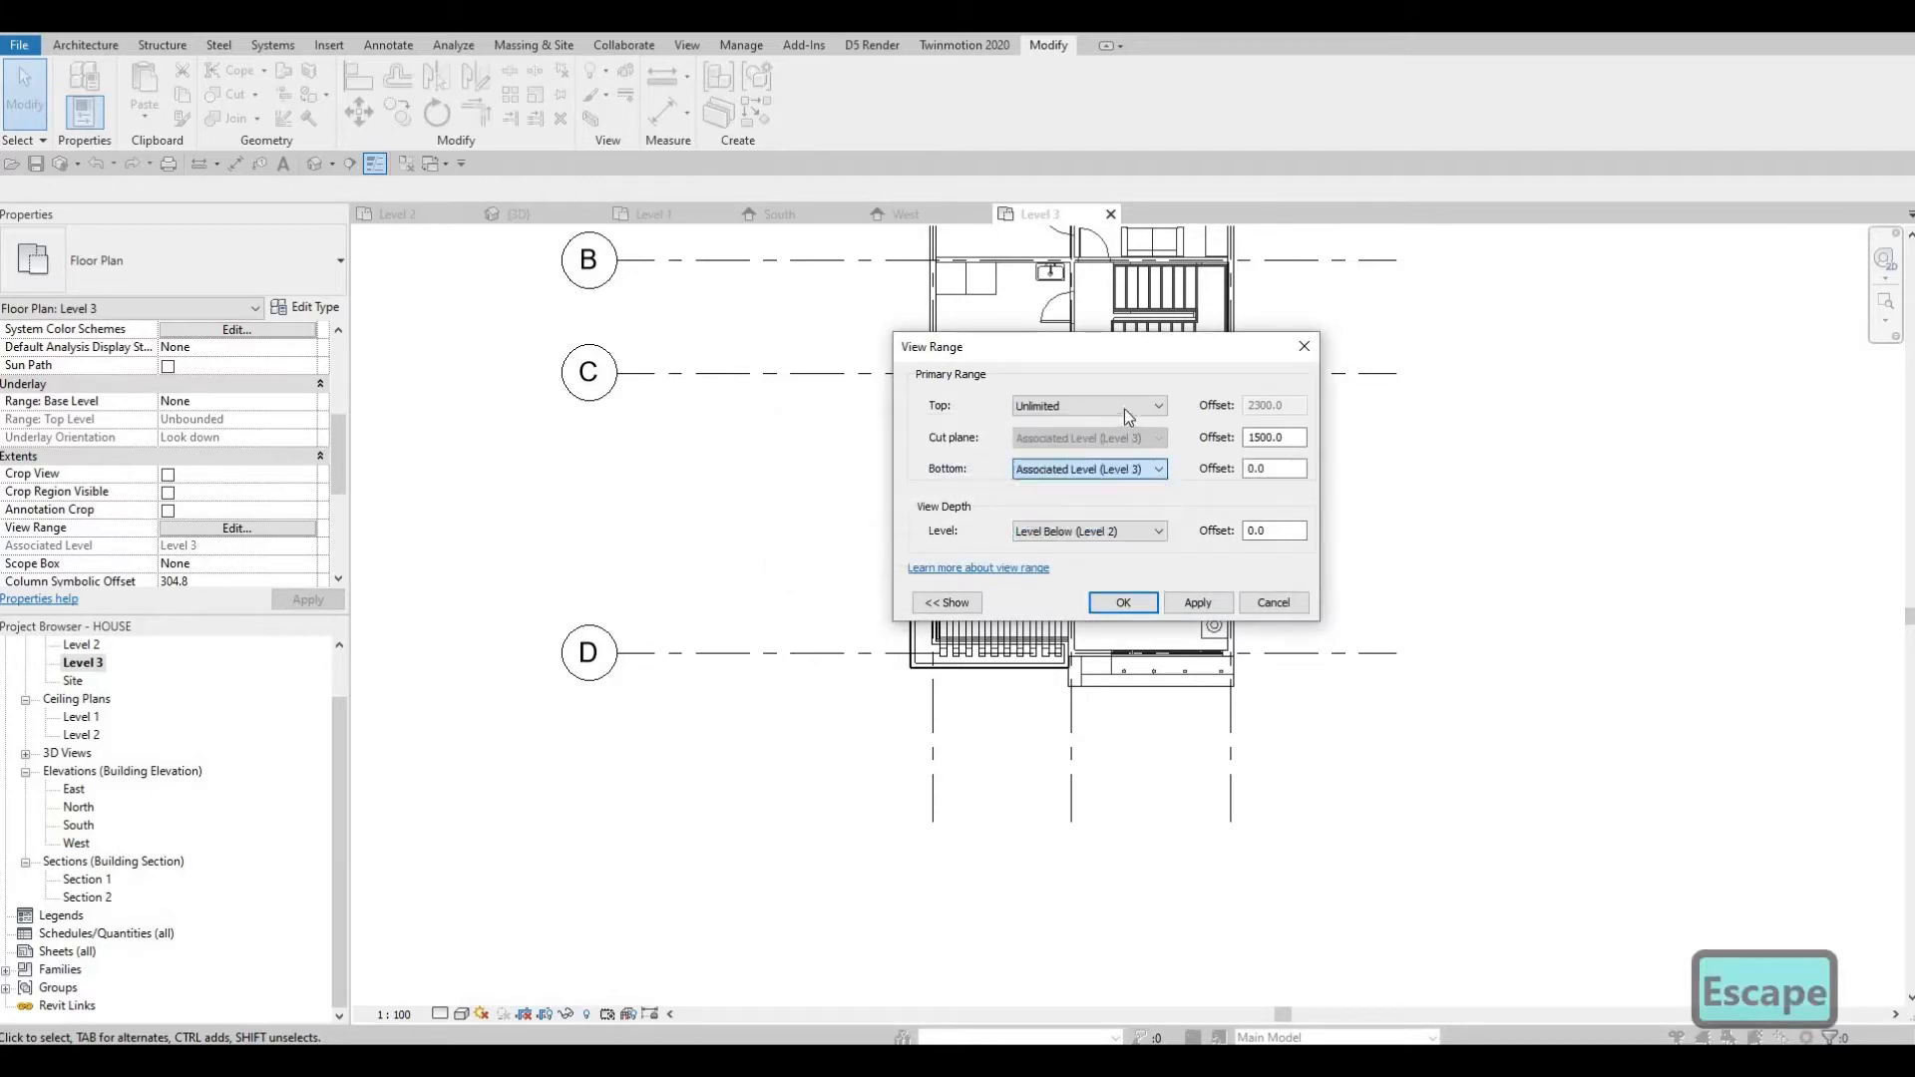
{"action": "left_click", "coordinate": [1116, 411]}
{"action": "left_click", "coordinate": [1108, 440]}
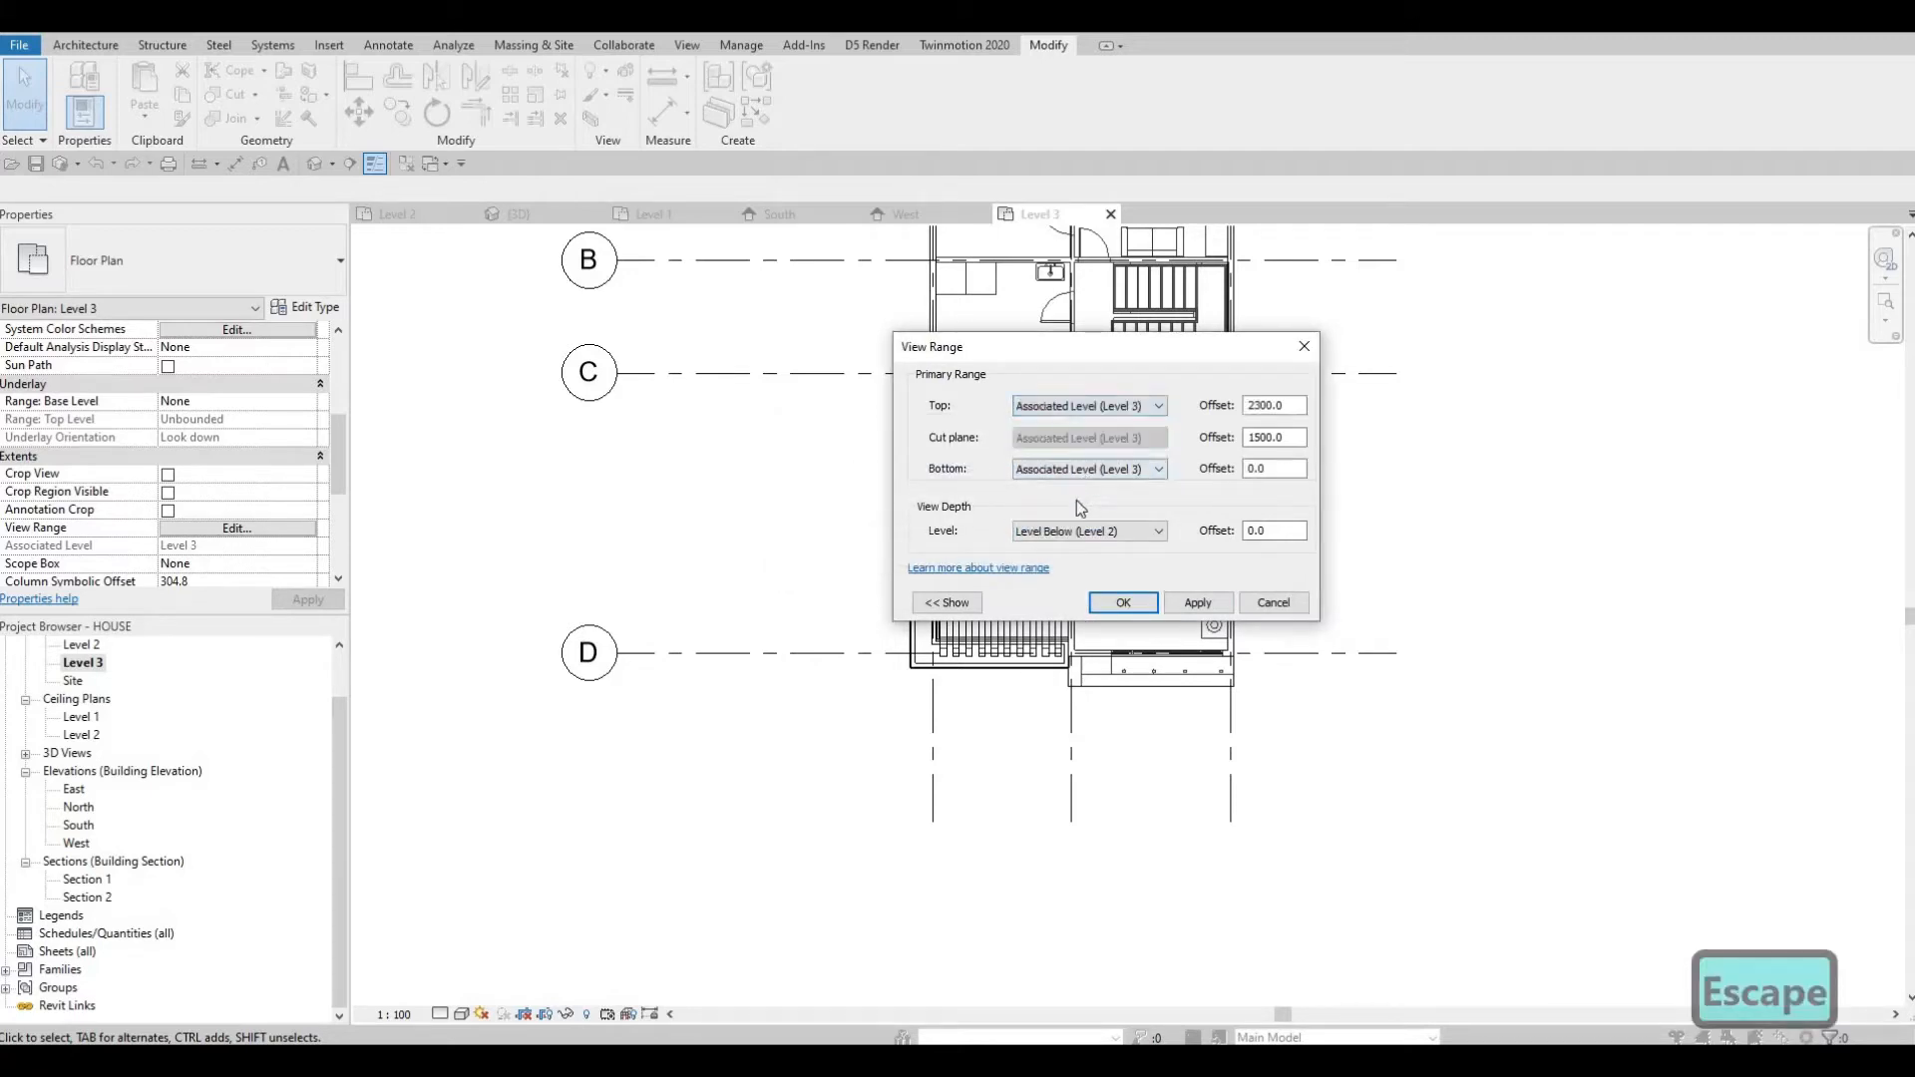
{"action": "left_click", "coordinate": [1082, 470]}
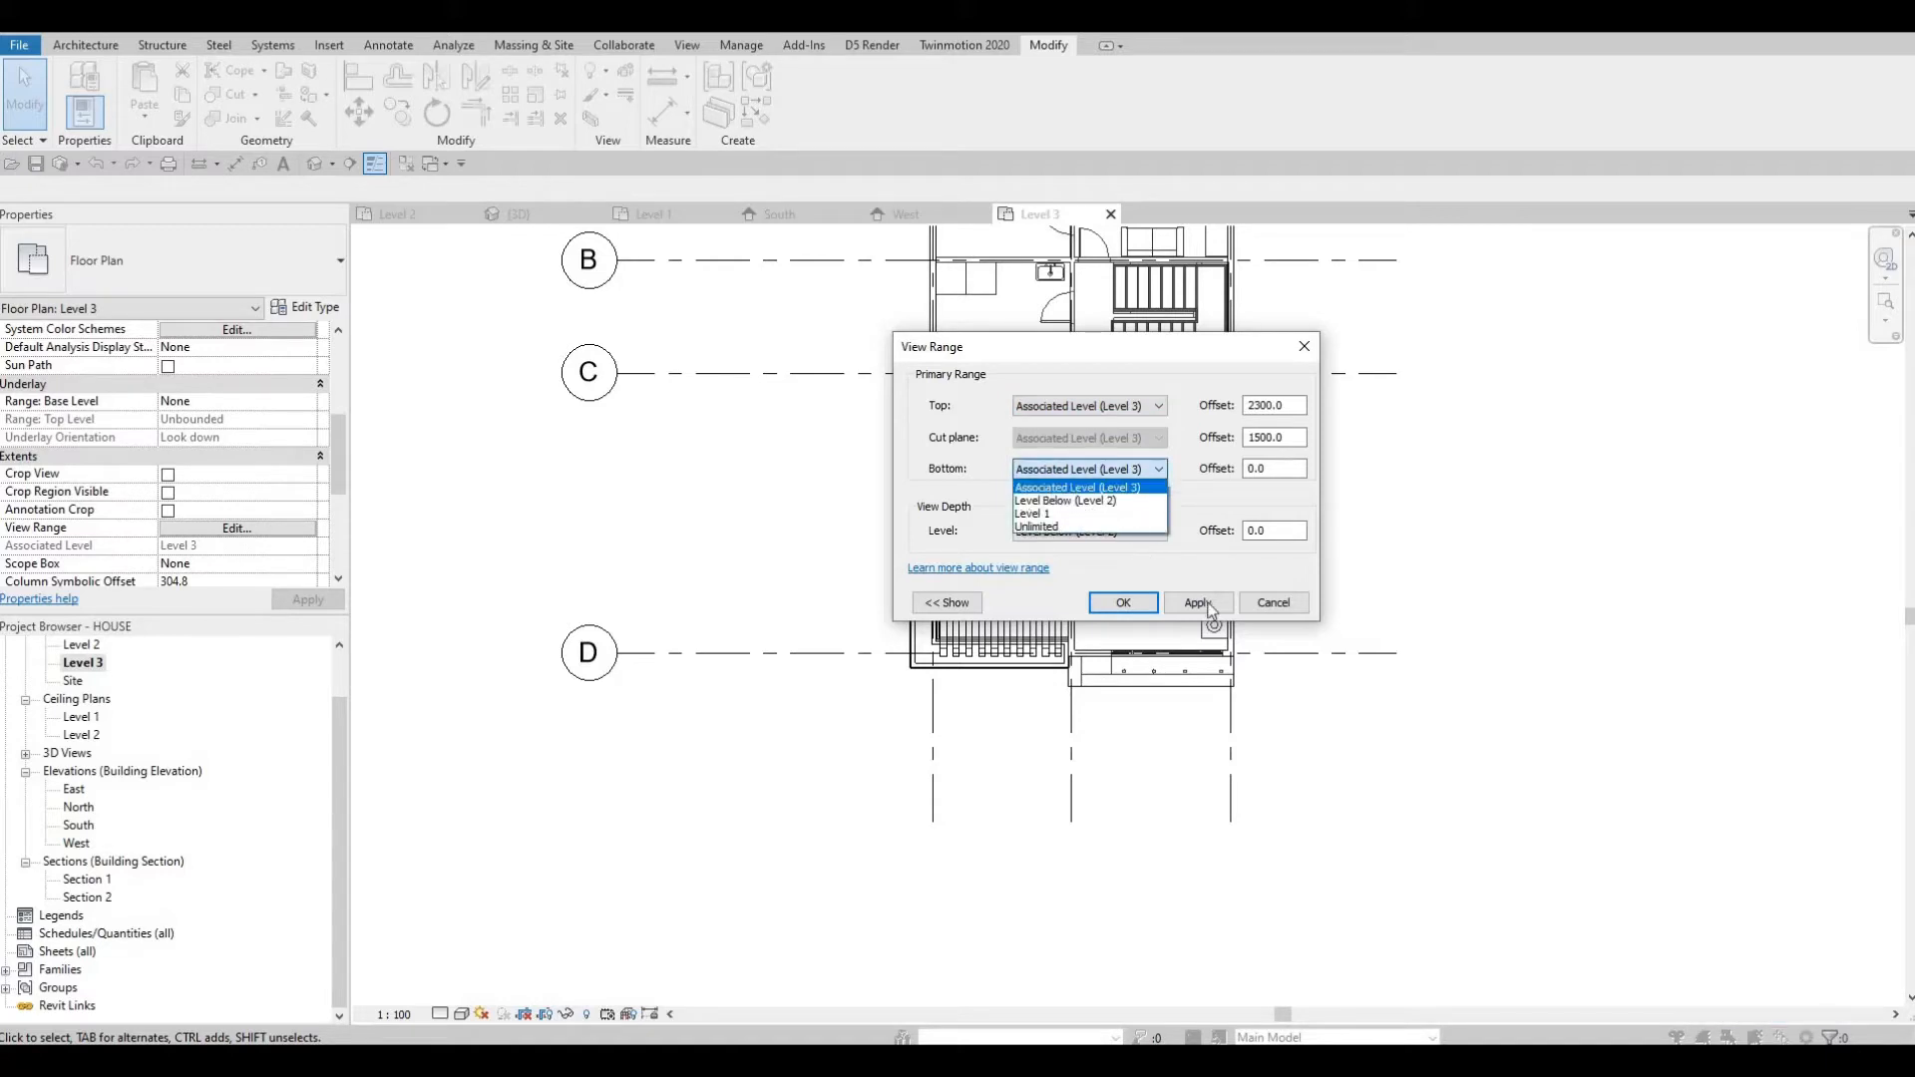
{"action": "left_click", "coordinate": [1208, 605]}
{"action": "left_click", "coordinate": [1123, 602]}
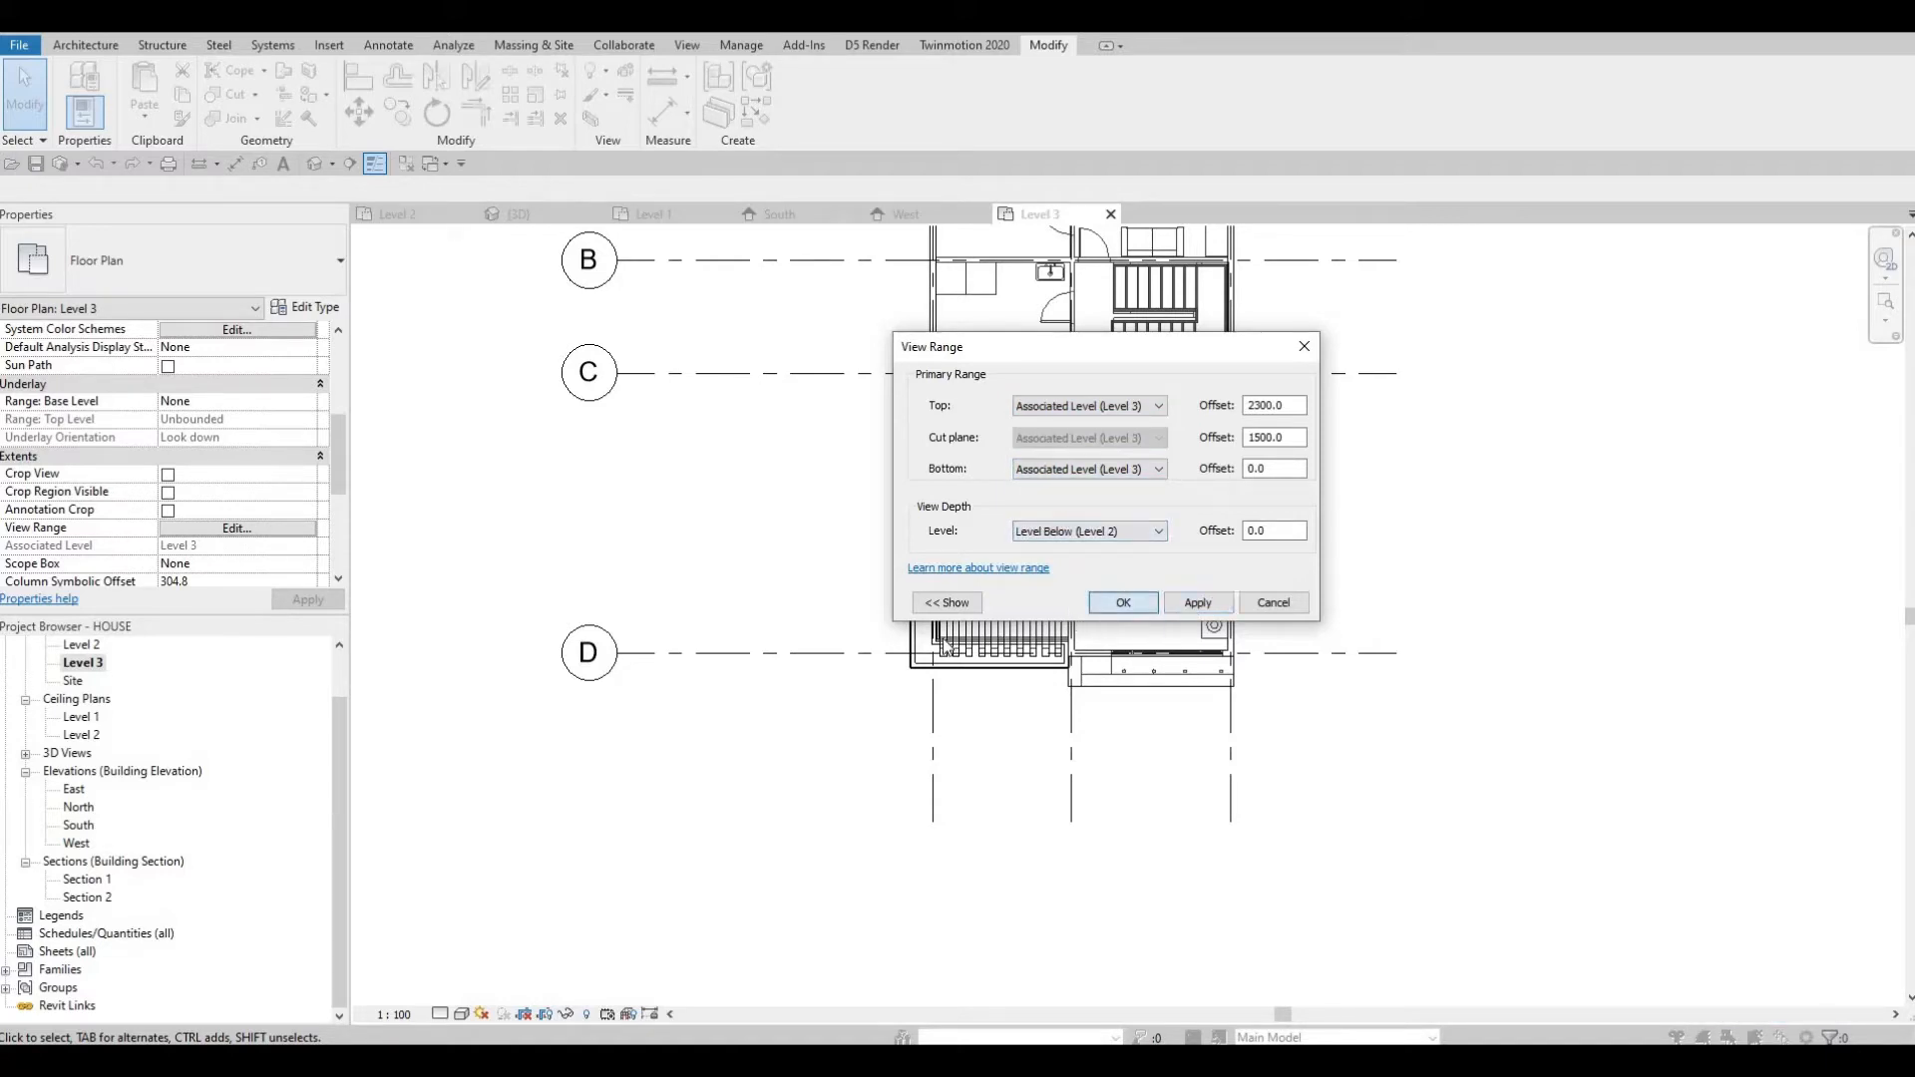
{"action": "key", "text": "Escape"}
{"action": "key", "text": "Escape"}
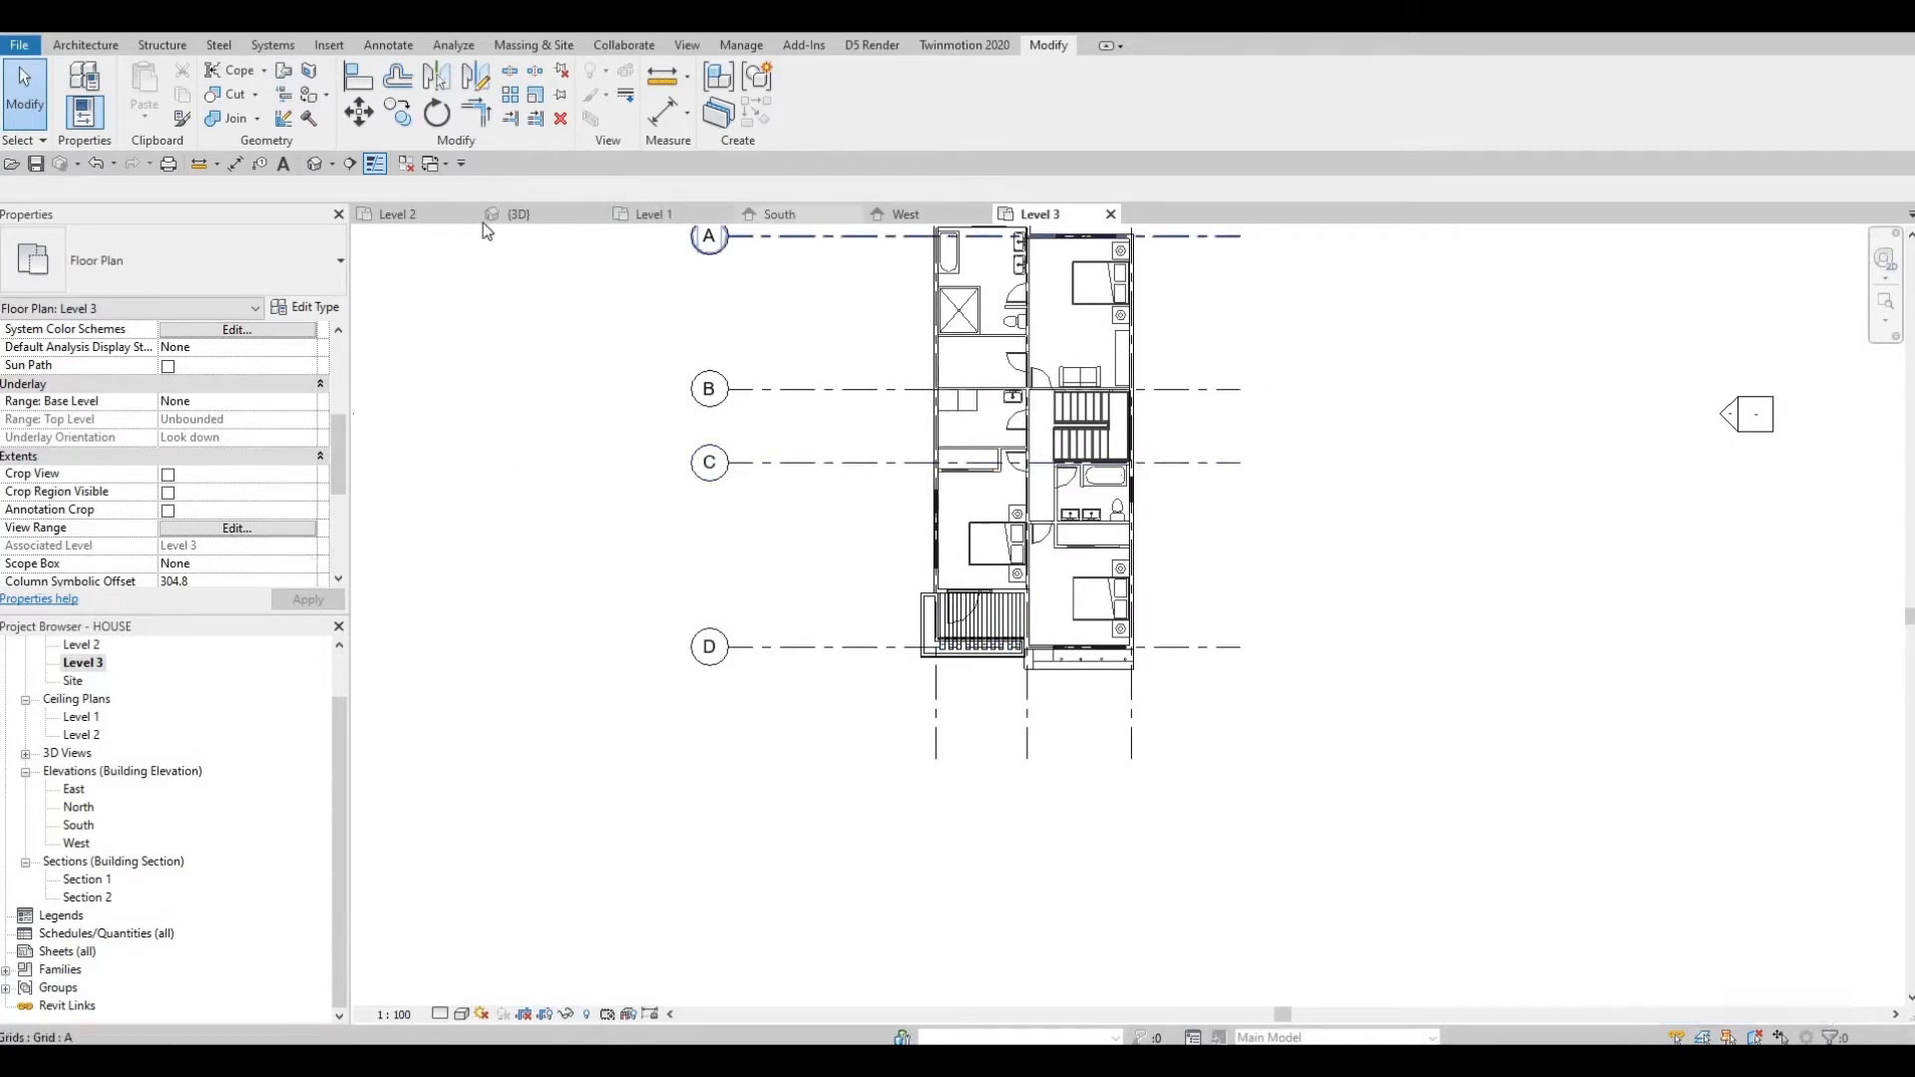
Open the Level 2 plan and set its view range depth level to Associated Level (Level 2), applying it.
{"action": "middle_click_drag", "start_coordinate": [963, 565], "coordinate": [896, 705]}
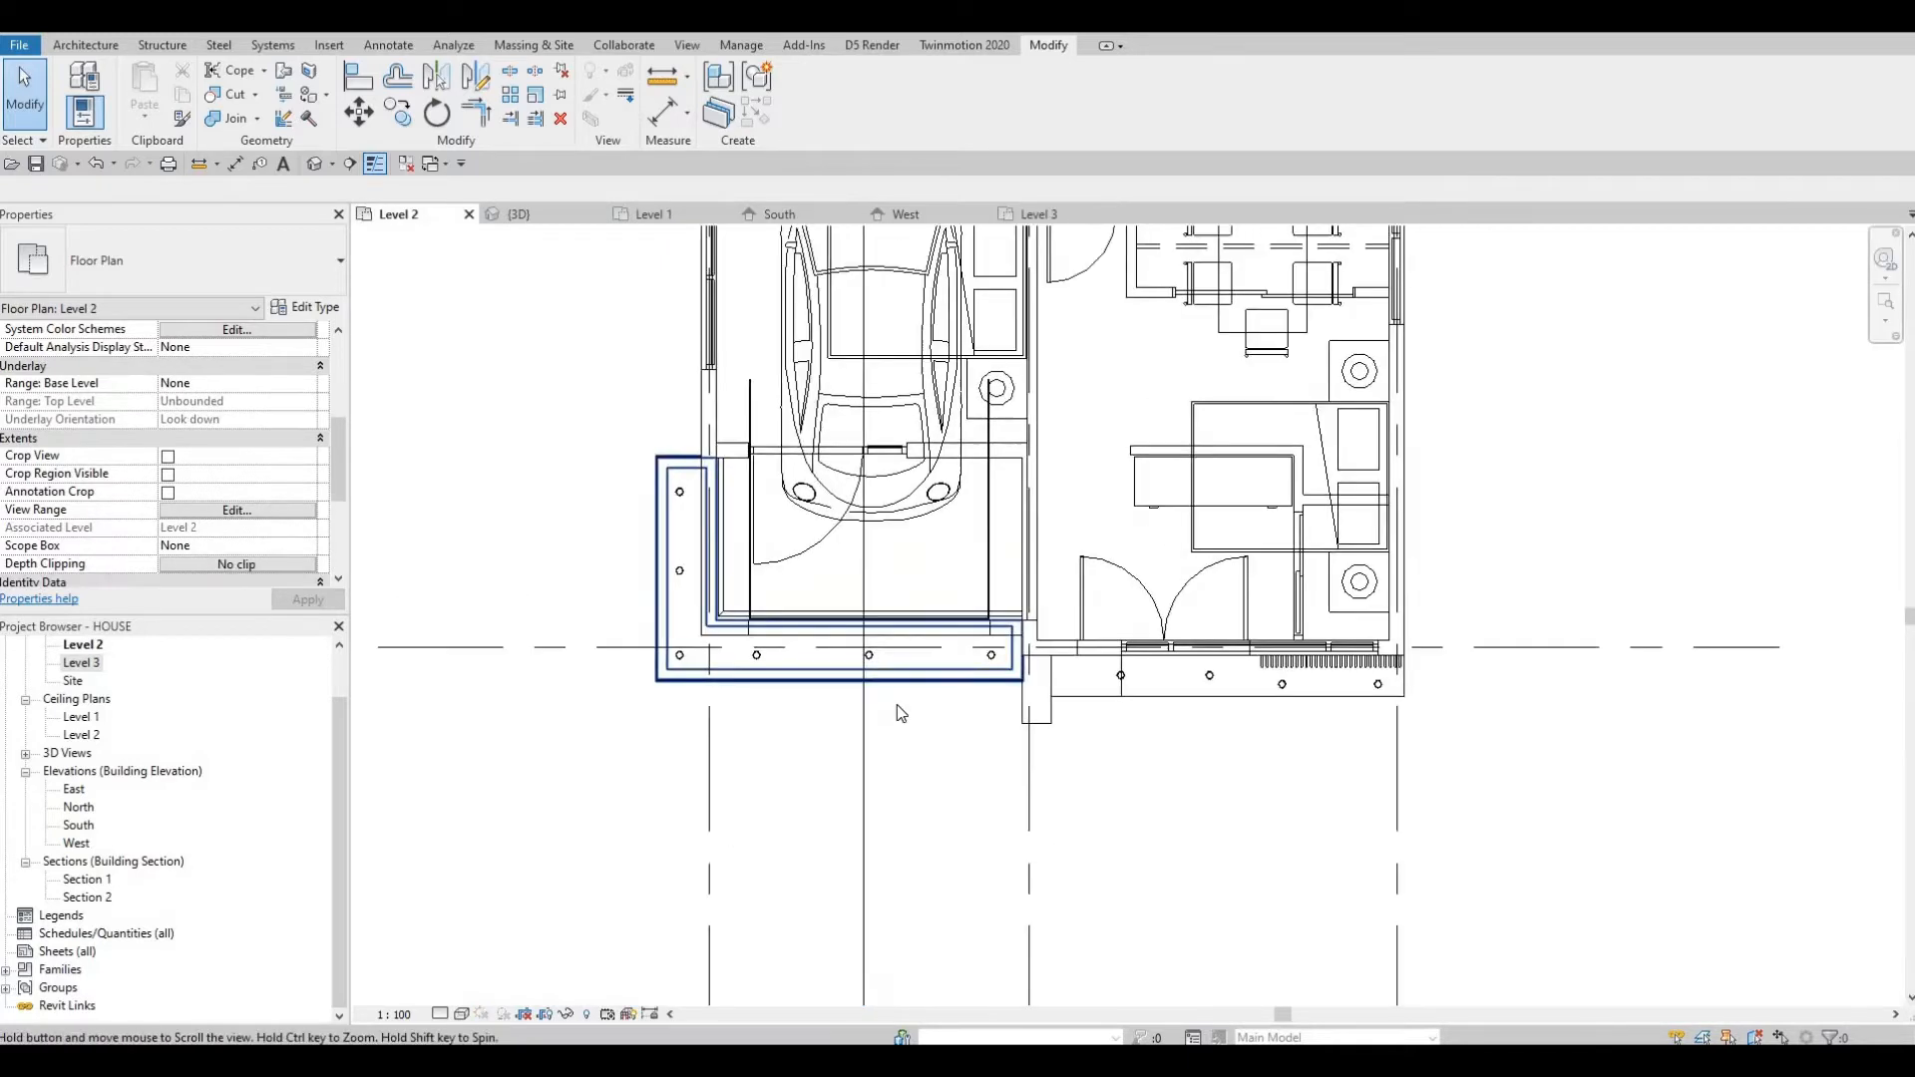
{"action": "scroll", "coordinate": [895, 704], "scroll_direction": "down", "scroll_amount": 3}
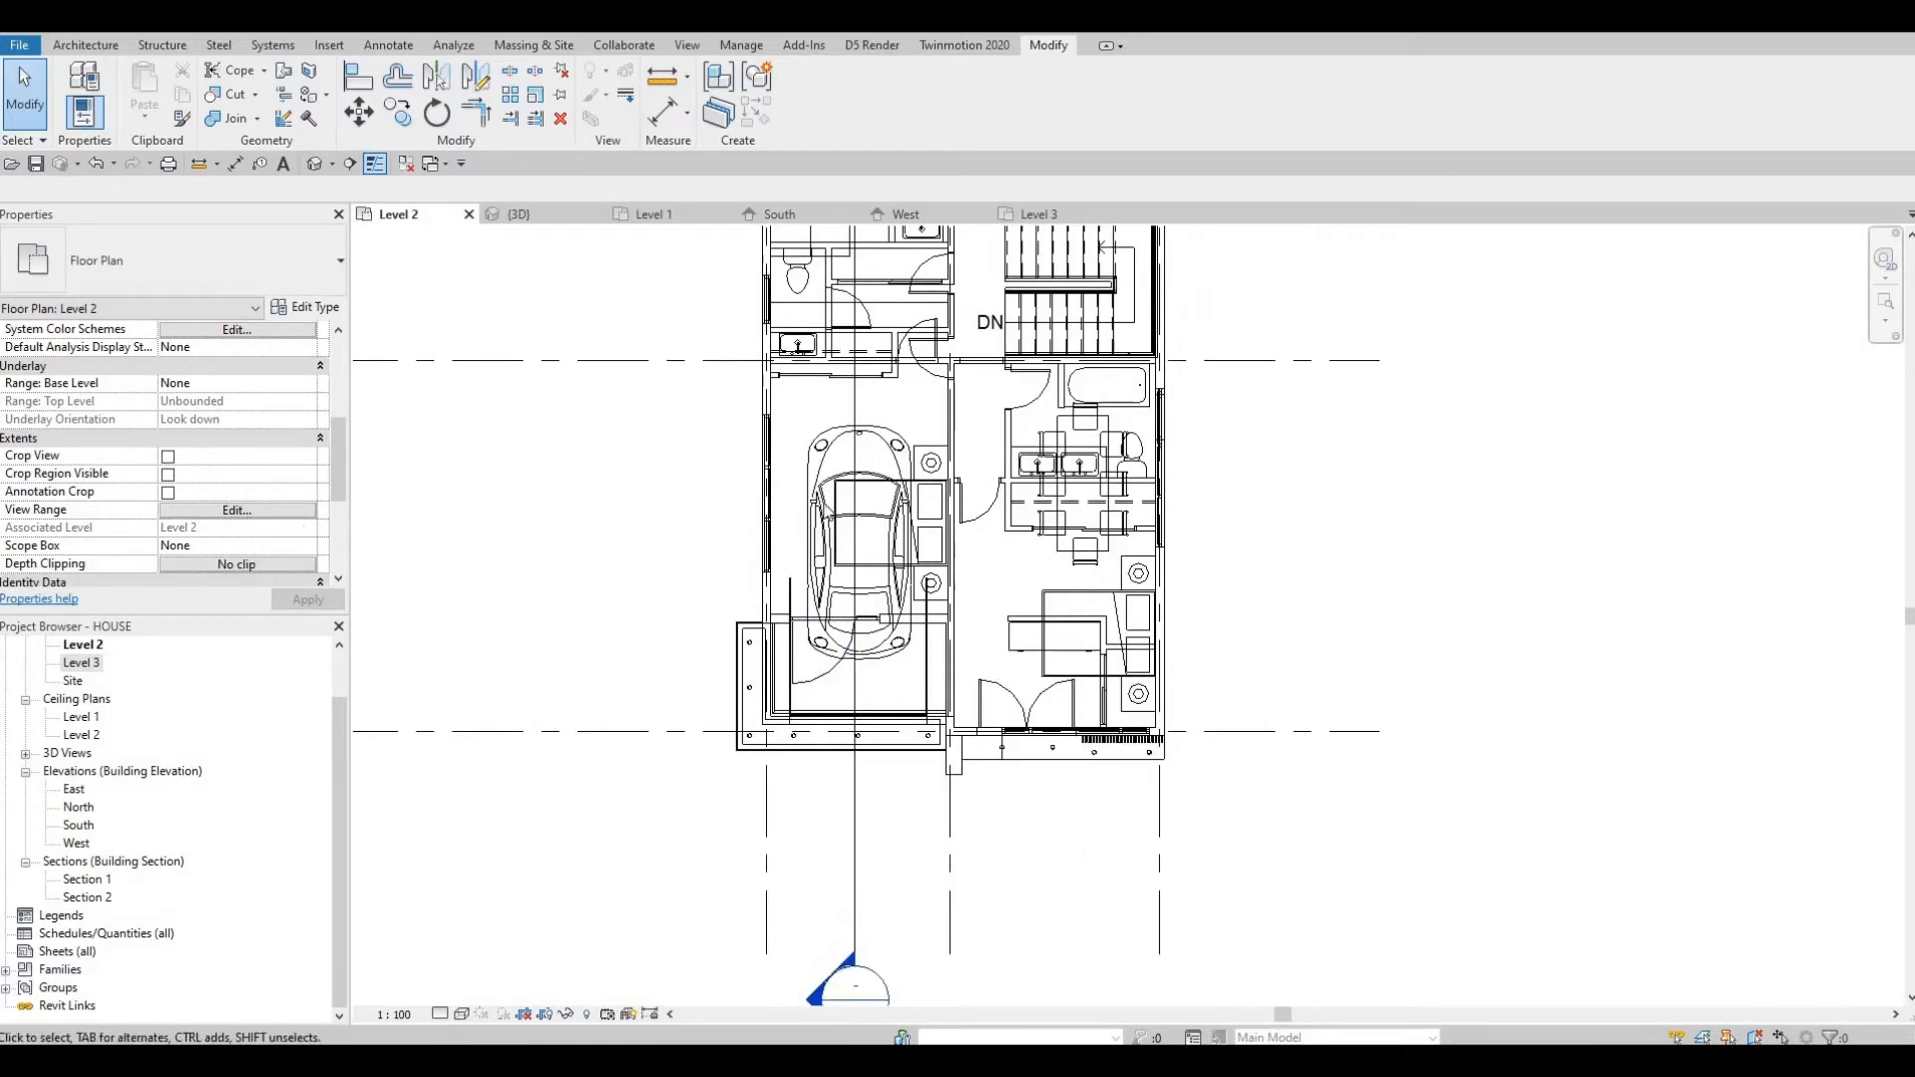
{"action": "left_click", "coordinate": [237, 510]}
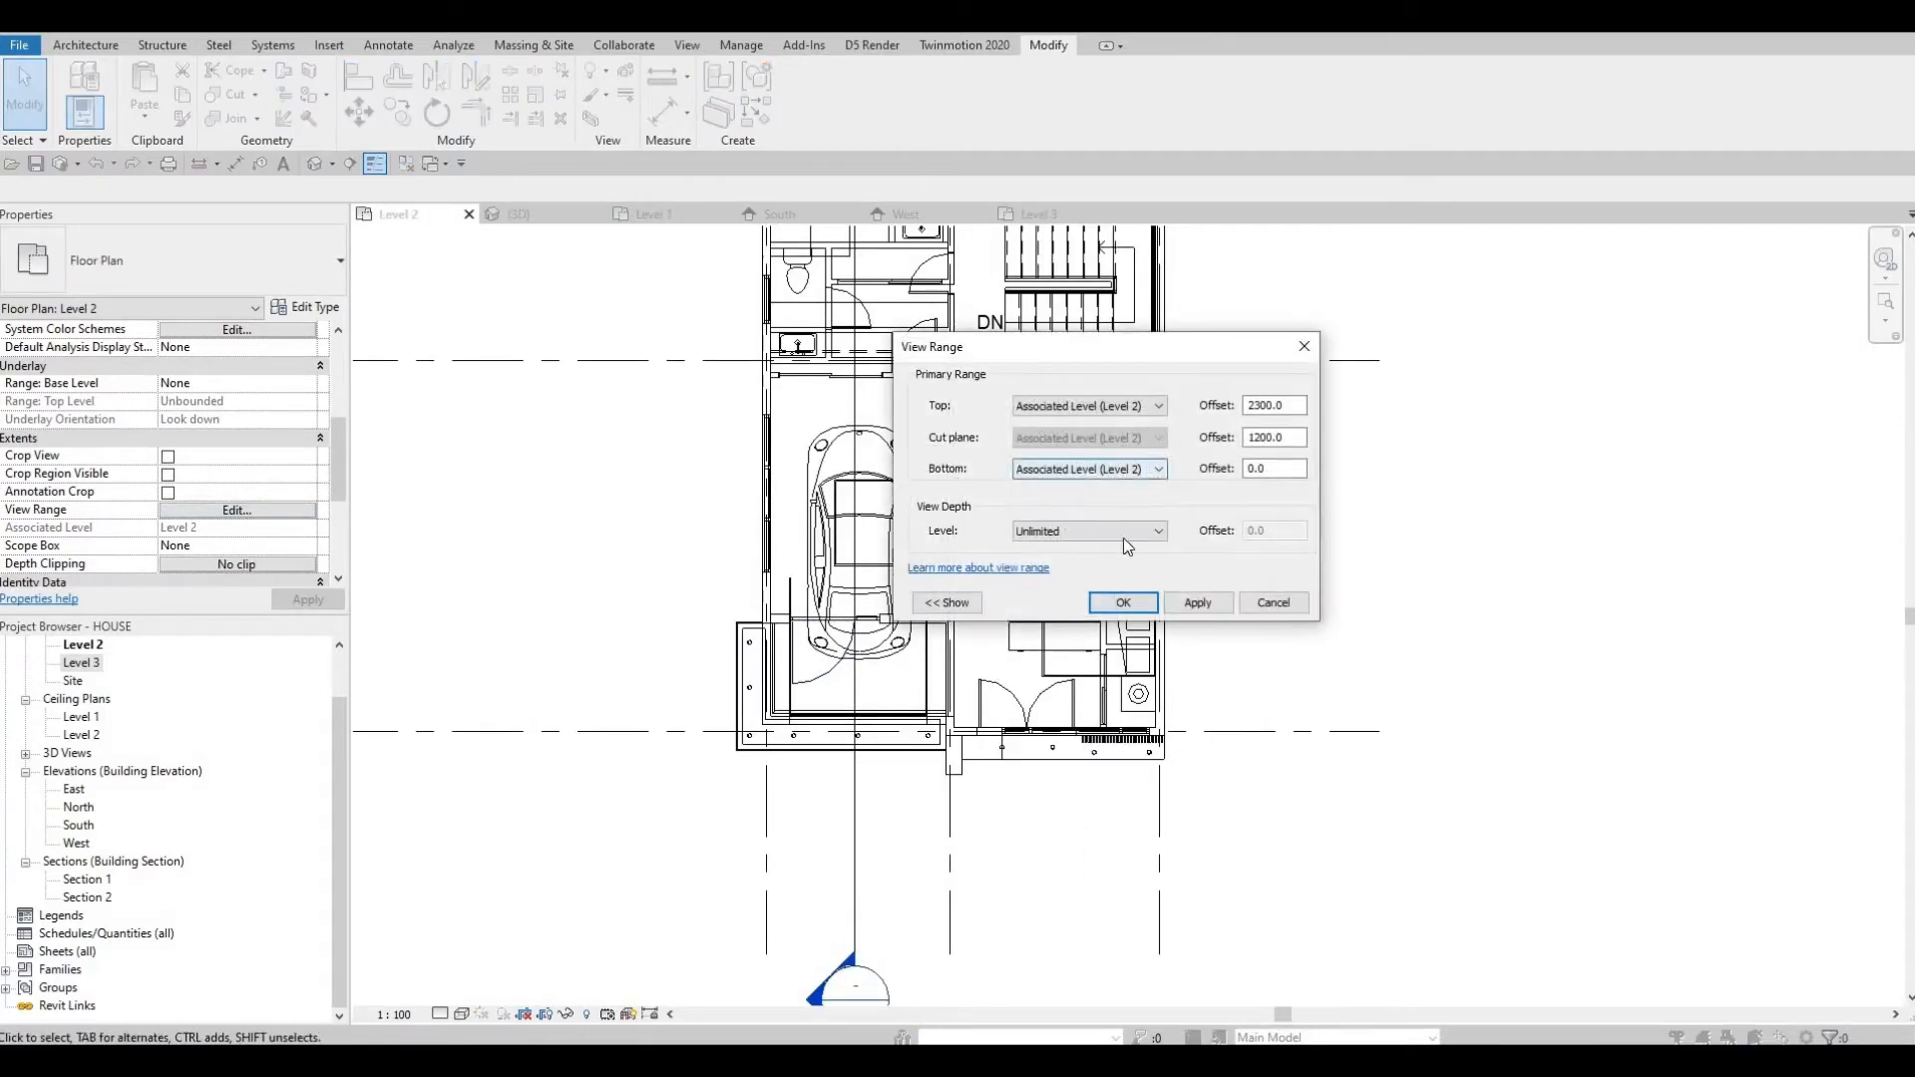
{"action": "left_click", "coordinate": [1115, 530]}
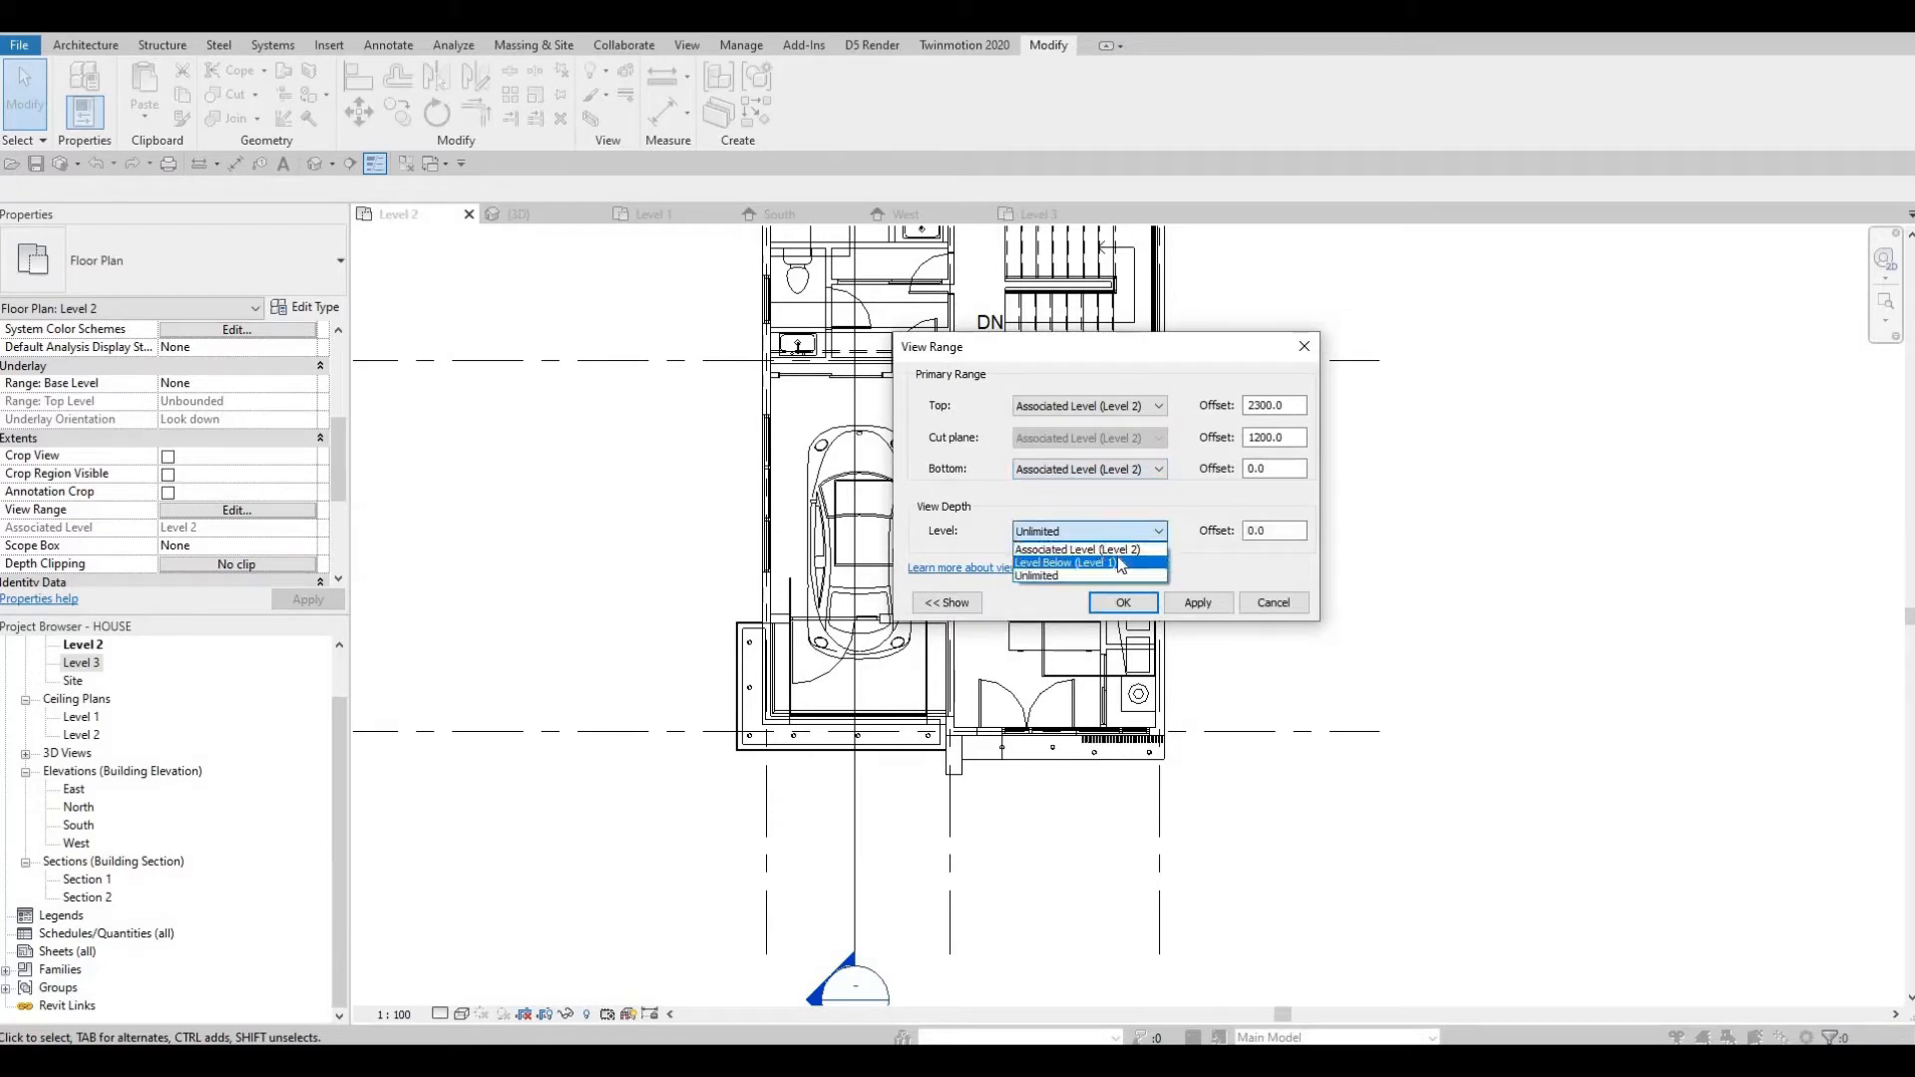
{"action": "left_click", "coordinate": [1078, 549]}
{"action": "left_click", "coordinate": [1197, 603]}
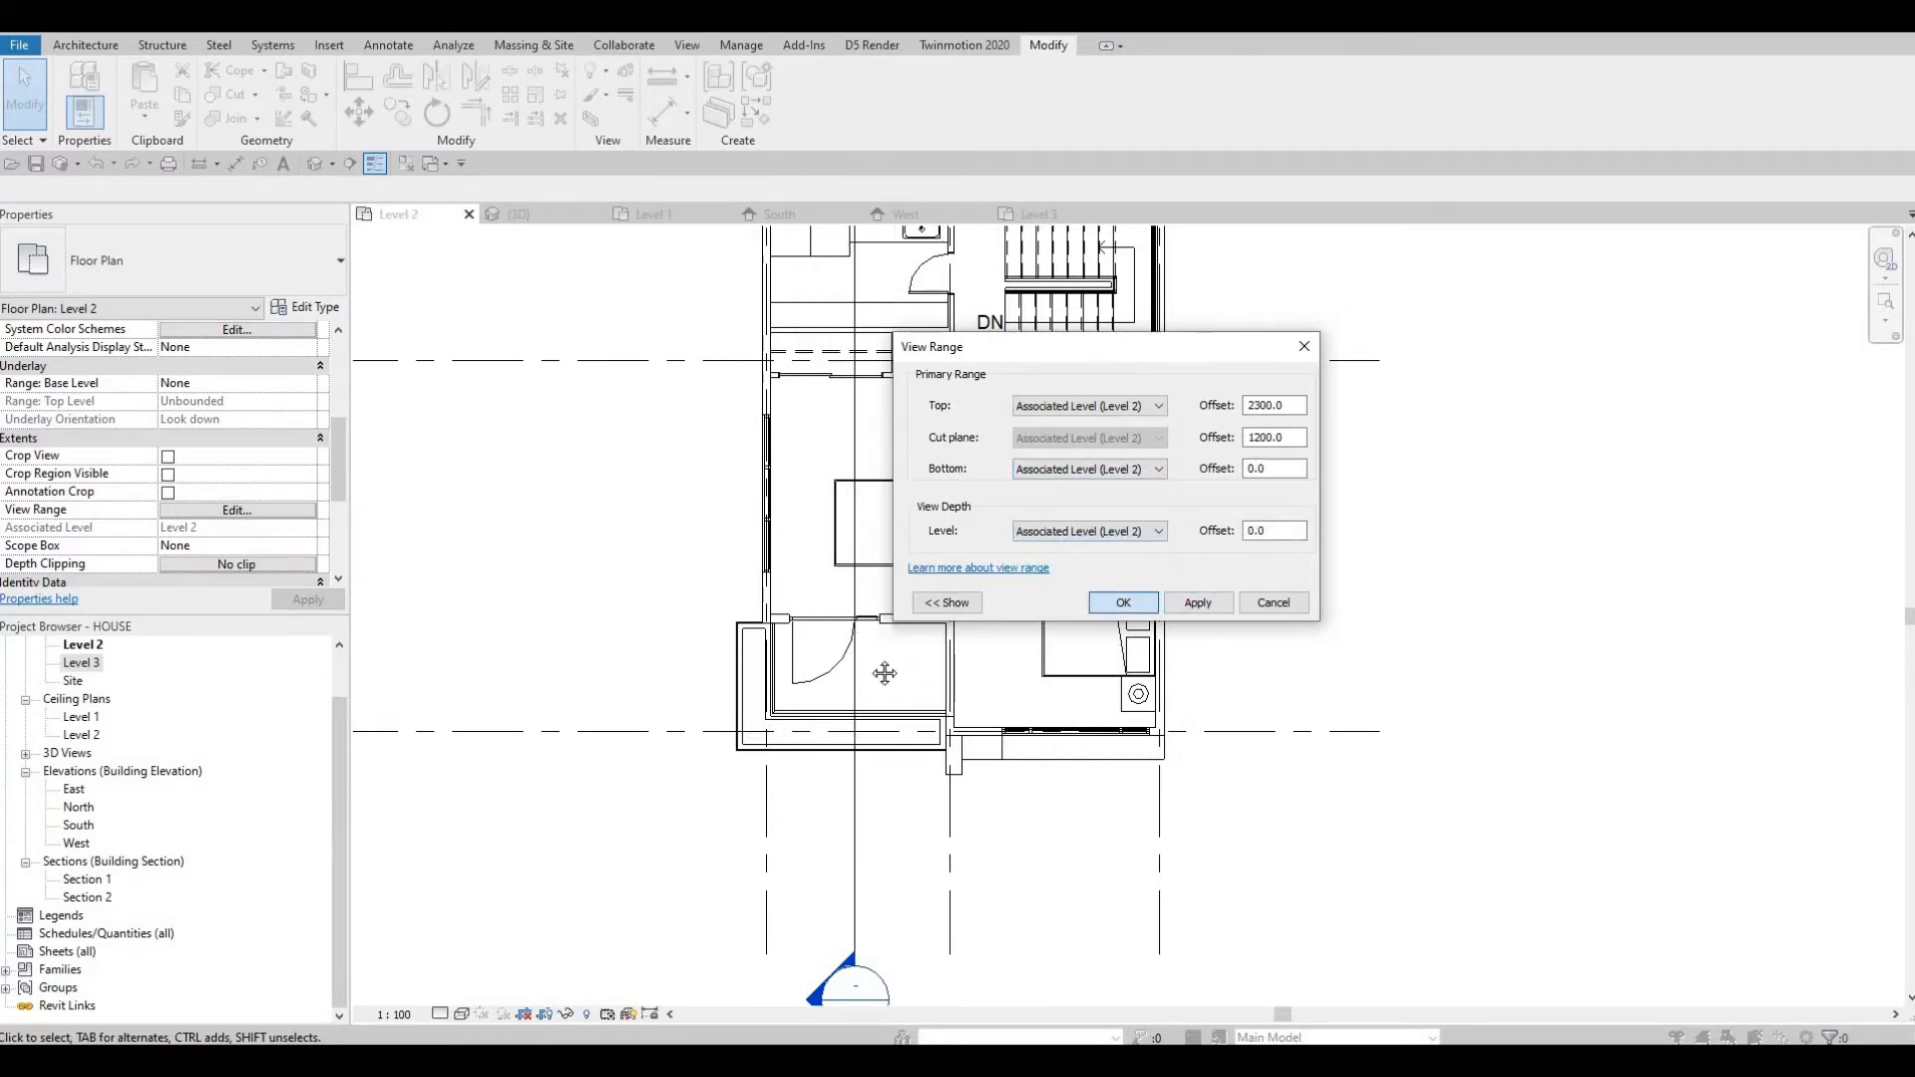
{"action": "key", "text": "Escape"}
{"action": "scroll", "coordinate": [966, 833], "scroll_direction": "down", "scroll_amount": 3}
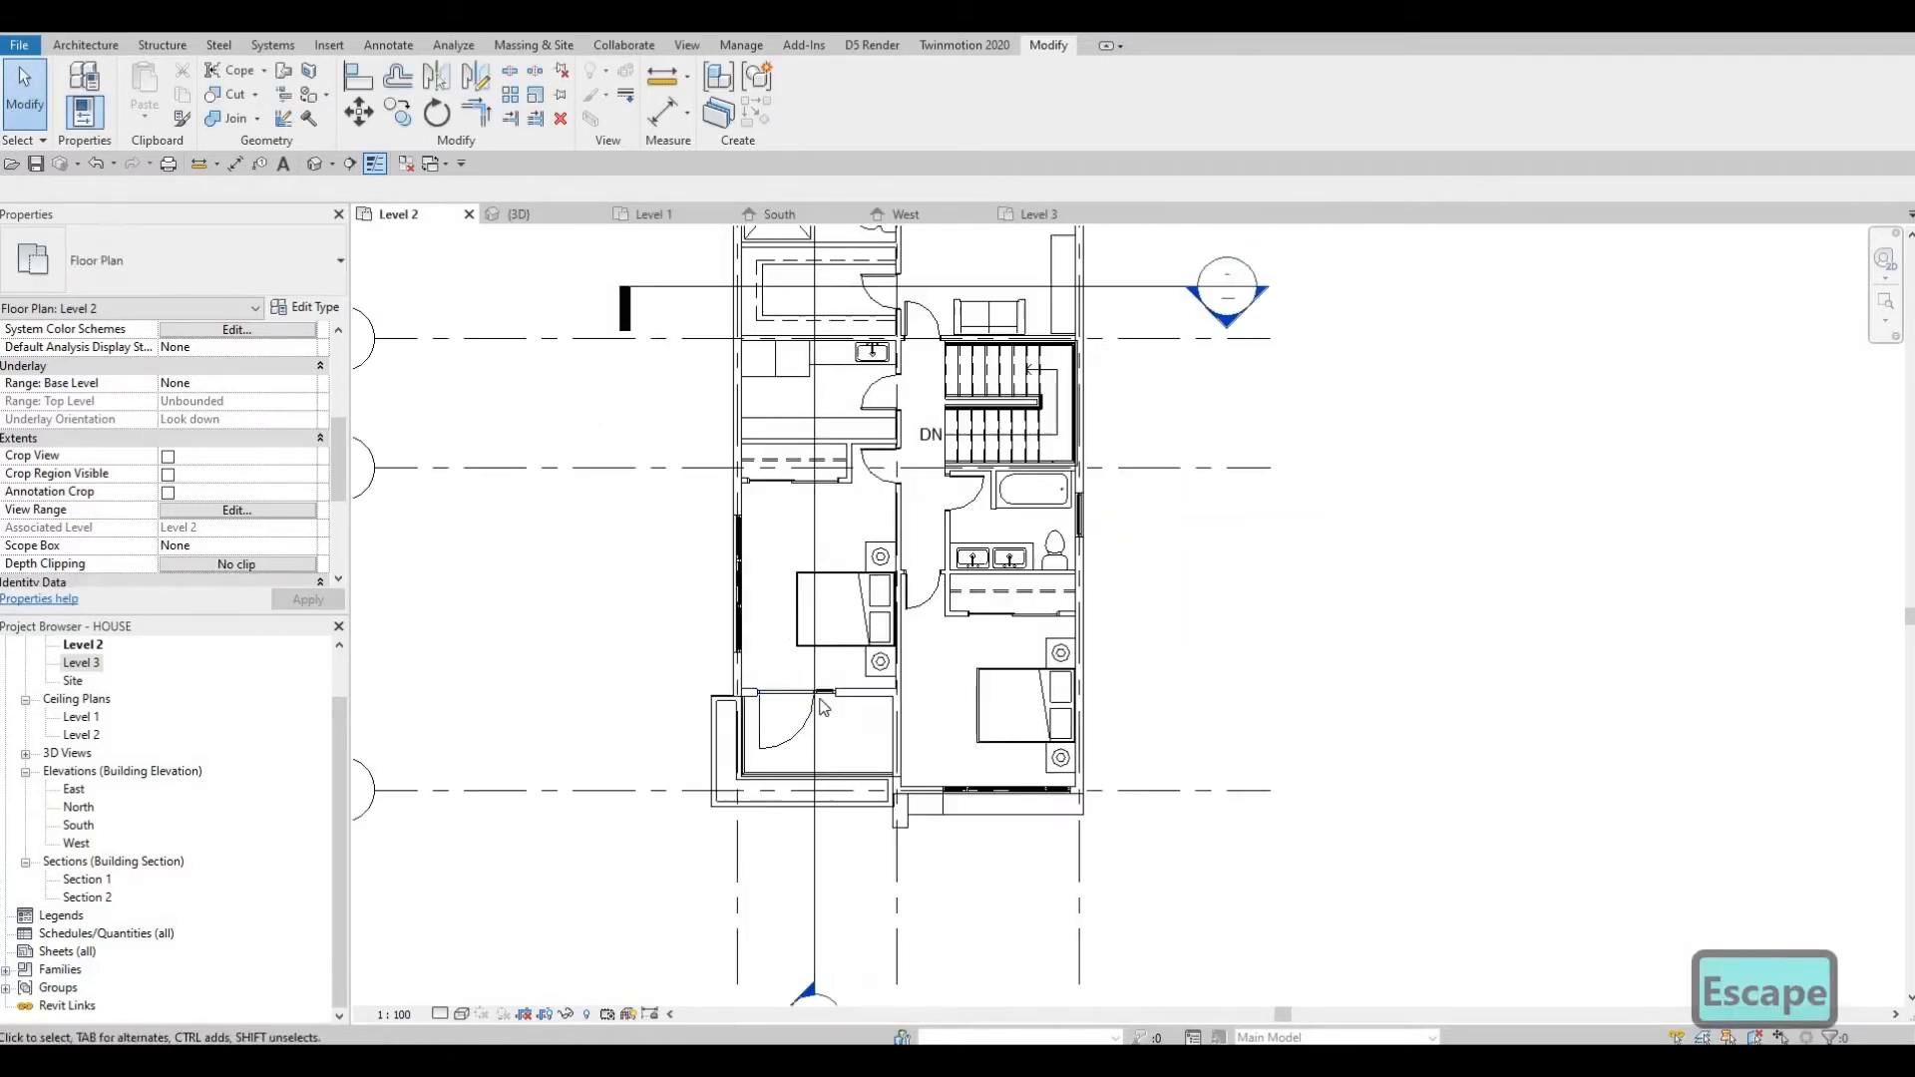
Open the default 3D view and orbit around the house's front facade to inspect the canopies and balcony.
{"action": "left_click", "coordinate": [315, 162]}
{"action": "middle_click_drag", "start_coordinate": [951, 670], "coordinate": [1076, 650], "text": "shift"}
{"action": "scroll", "coordinate": [965, 747], "scroll_direction": "down", "scroll_amount": 3}
{"action": "scroll", "coordinate": [959, 648], "scroll_direction": "down", "scroll_amount": 1}
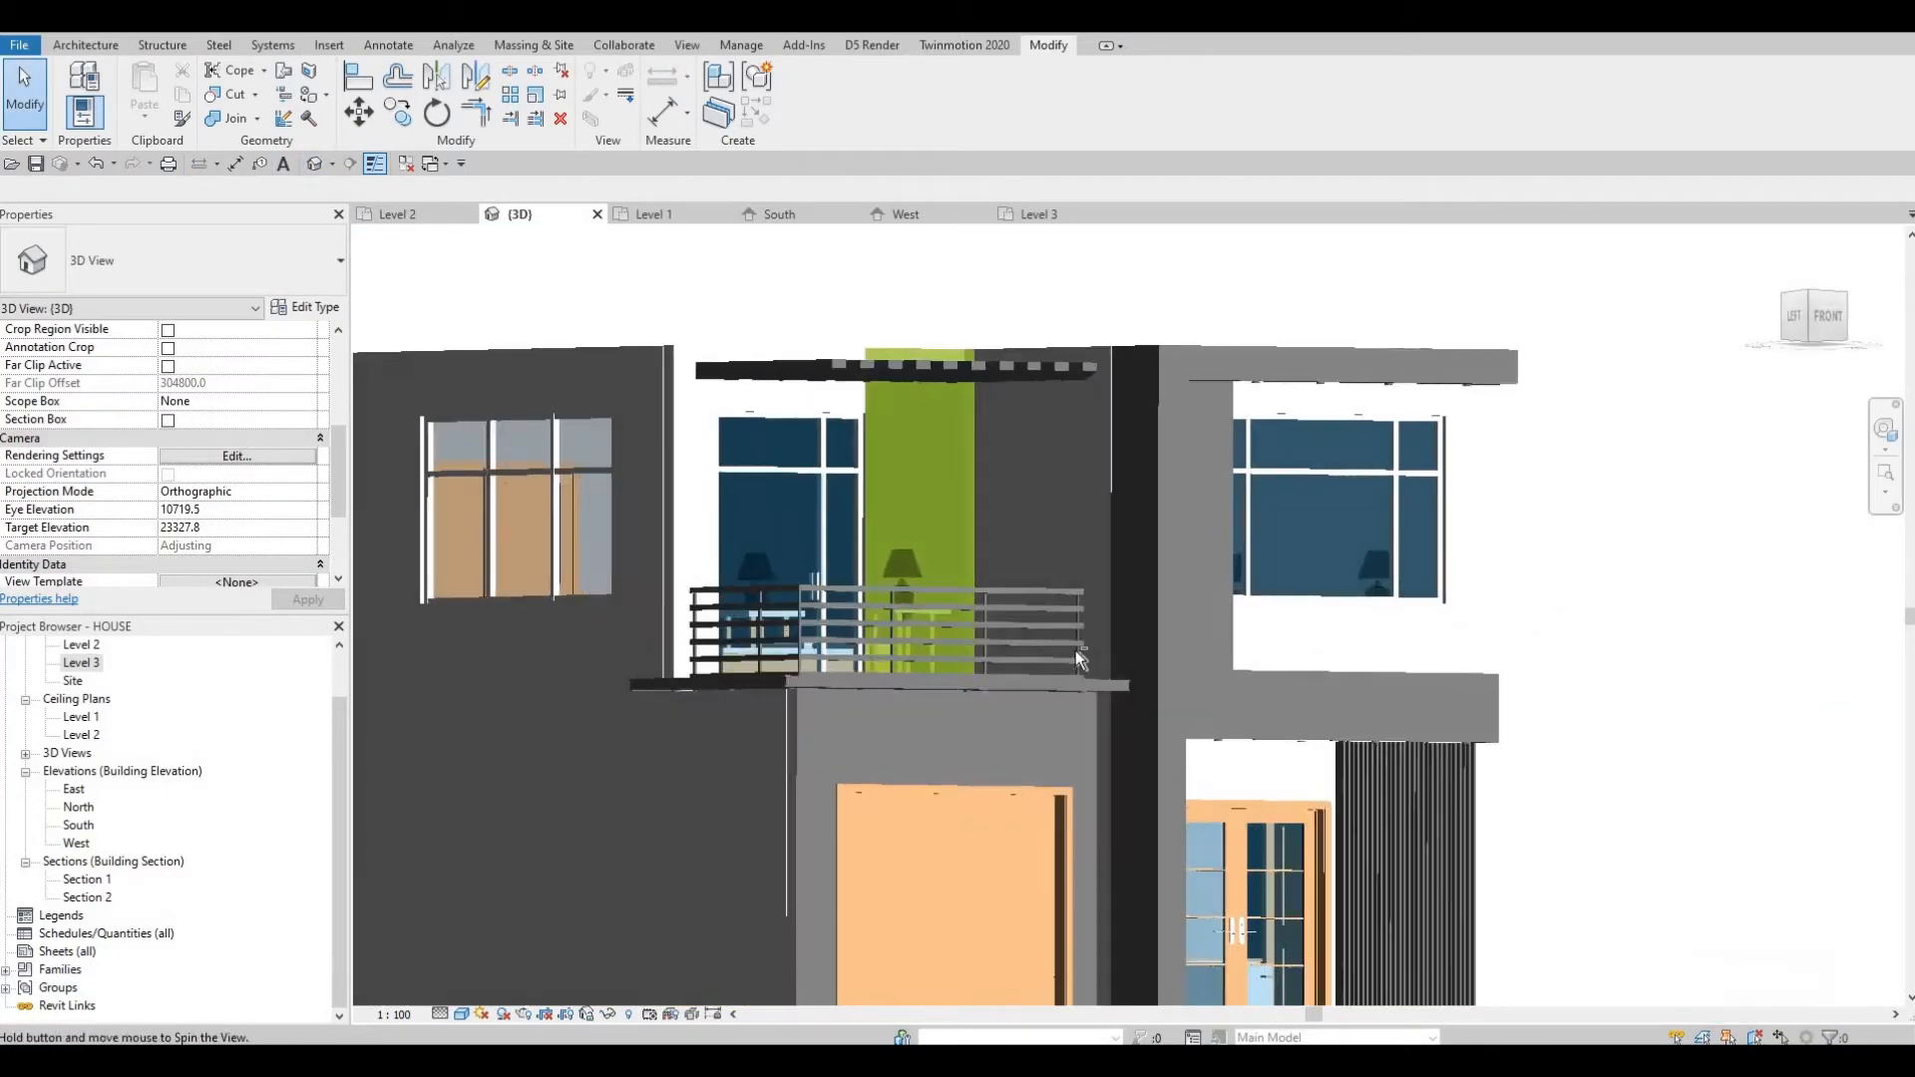
{"action": "scroll", "coordinate": [1075, 650], "scroll_direction": "down", "scroll_amount": 3}
{"action": "middle_click_drag", "start_coordinate": [974, 780], "coordinate": [768, 758], "text": "shift"}
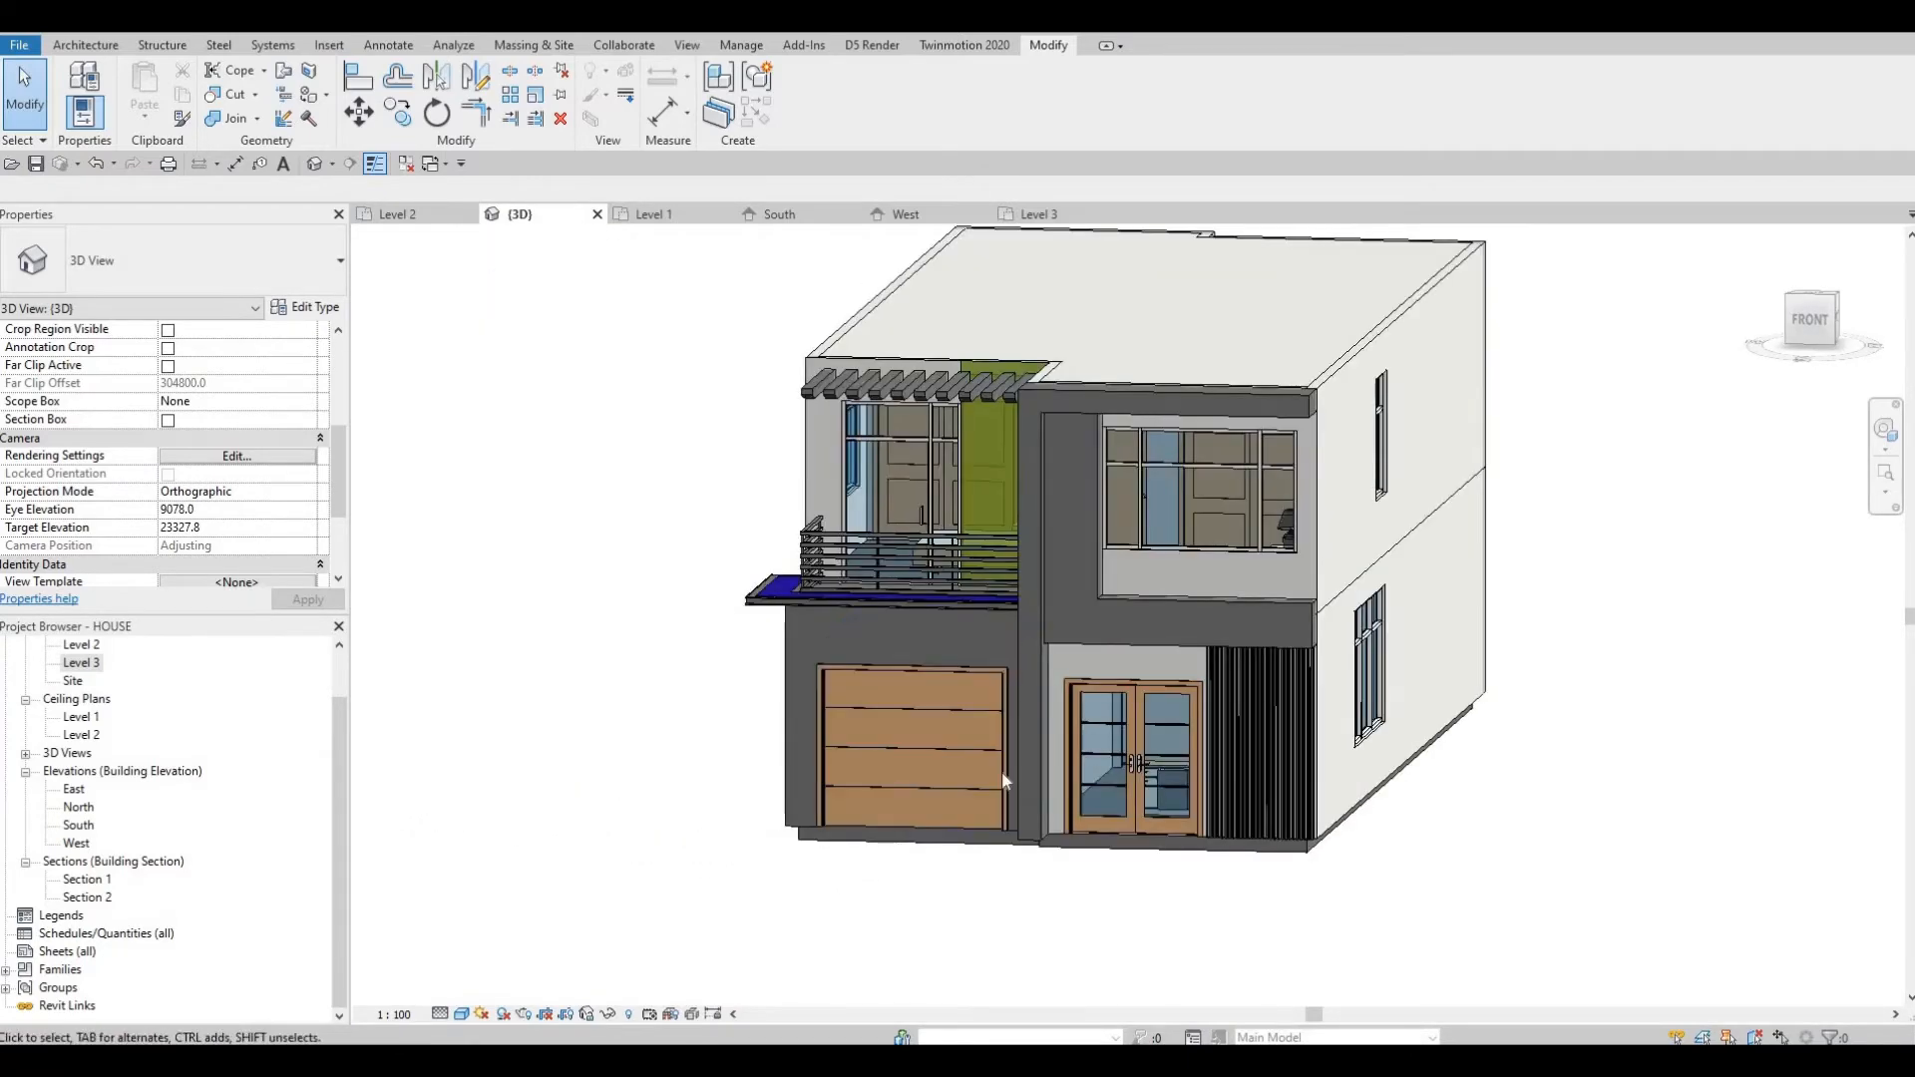
{"action": "scroll", "coordinate": [1011, 756], "scroll_direction": "up", "scroll_amount": 4}
{"action": "scroll", "coordinate": [913, 582], "scroll_direction": "up", "scroll_amount": 3}
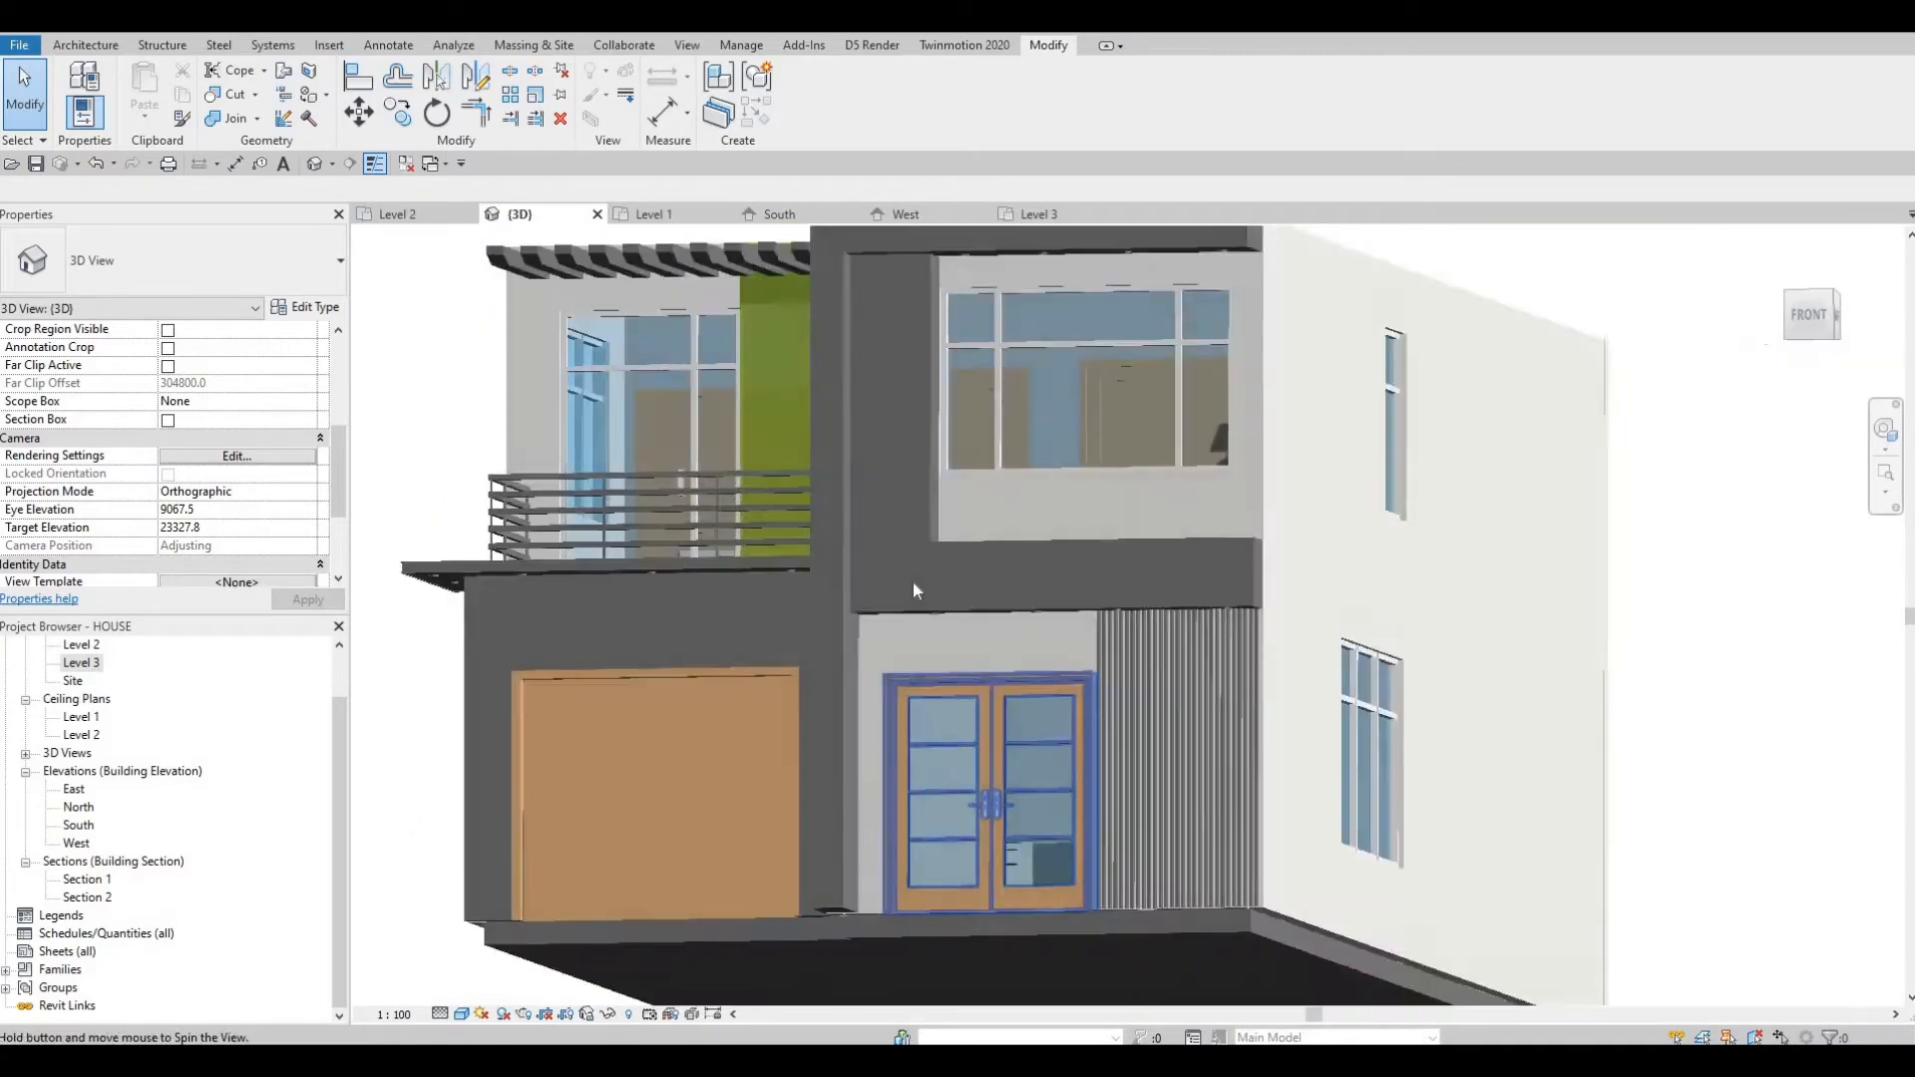
{"action": "middle_click_drag", "start_coordinate": [913, 590], "coordinate": [1081, 586], "text": "shift"}
{"action": "middle_click_drag", "start_coordinate": [1022, 483], "coordinate": [966, 708], "text": "shift"}
{"action": "scroll", "coordinate": [1031, 740], "scroll_direction": "up", "scroll_amount": 2}
{"action": "scroll", "coordinate": [966, 707], "scroll_direction": "down", "scroll_amount": 2}
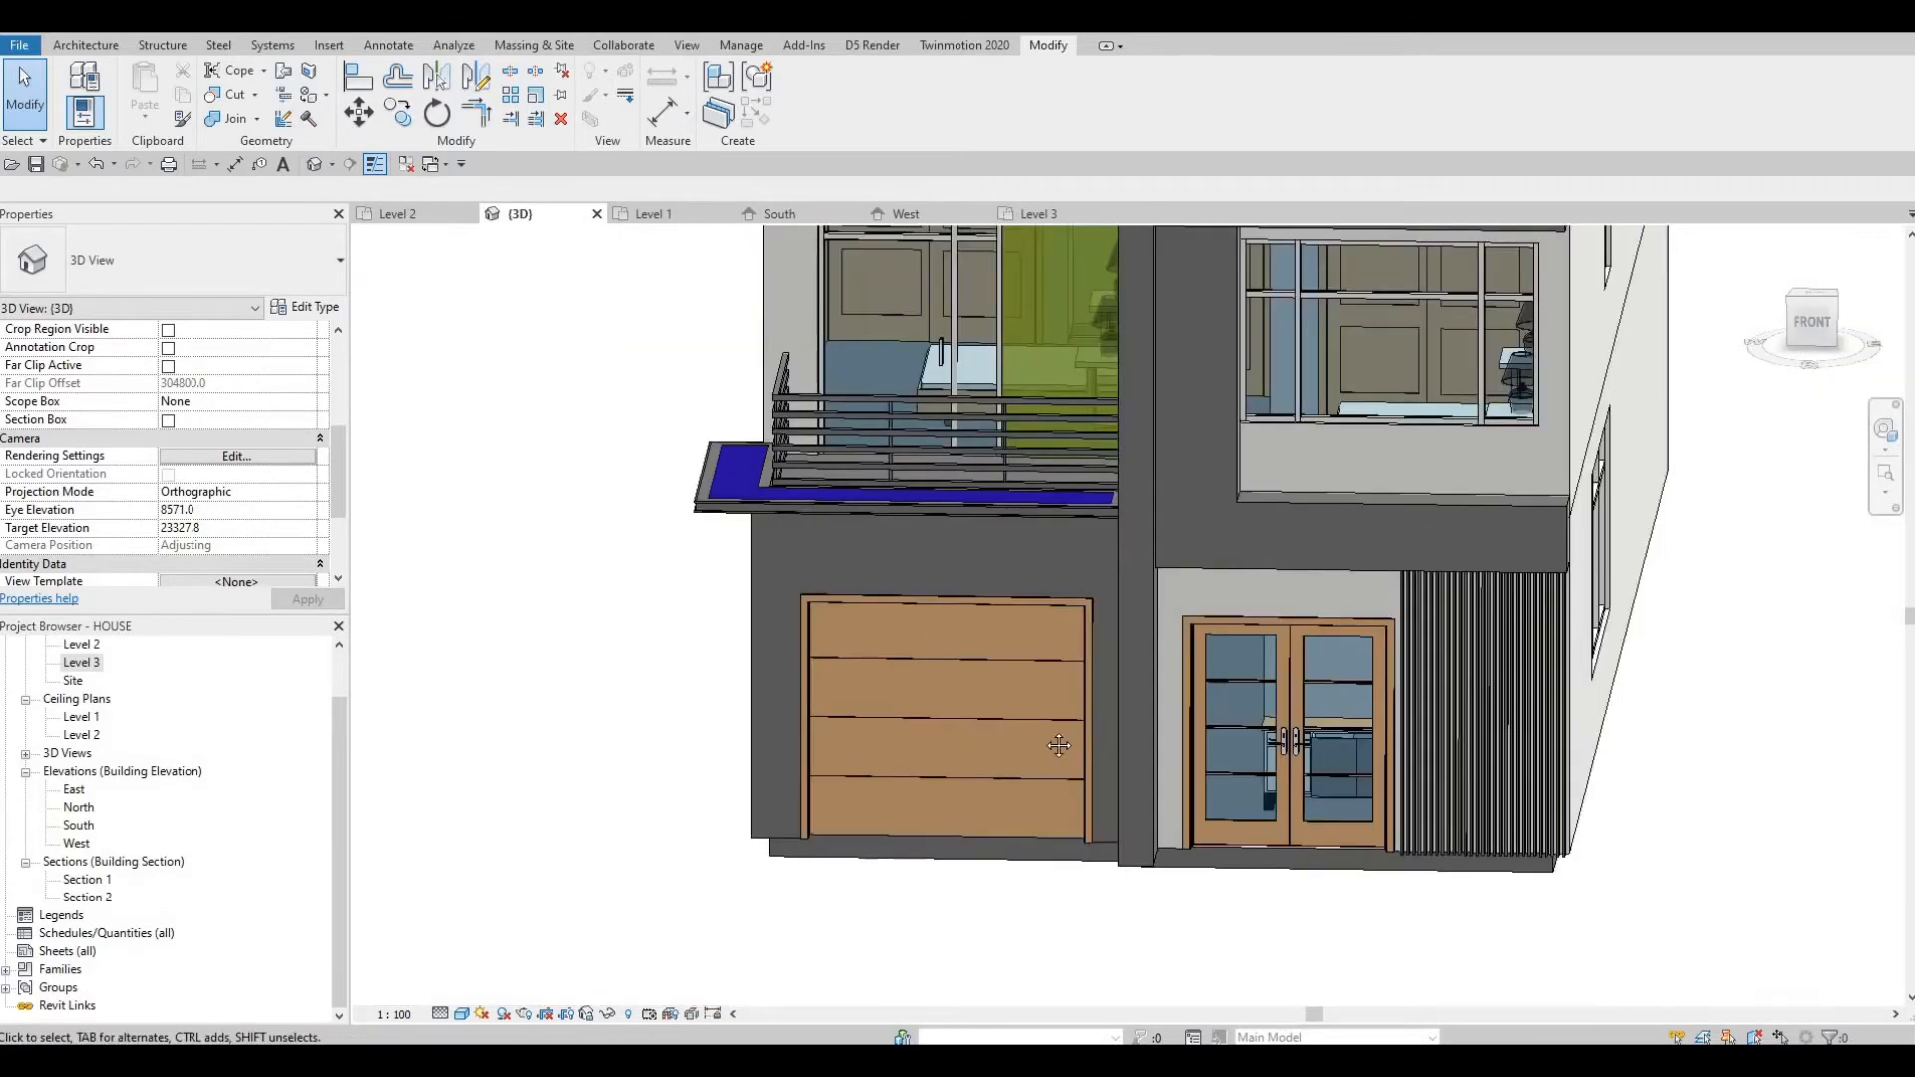
{"action": "scroll", "coordinate": [1033, 736], "scroll_direction": "down", "scroll_amount": 2}
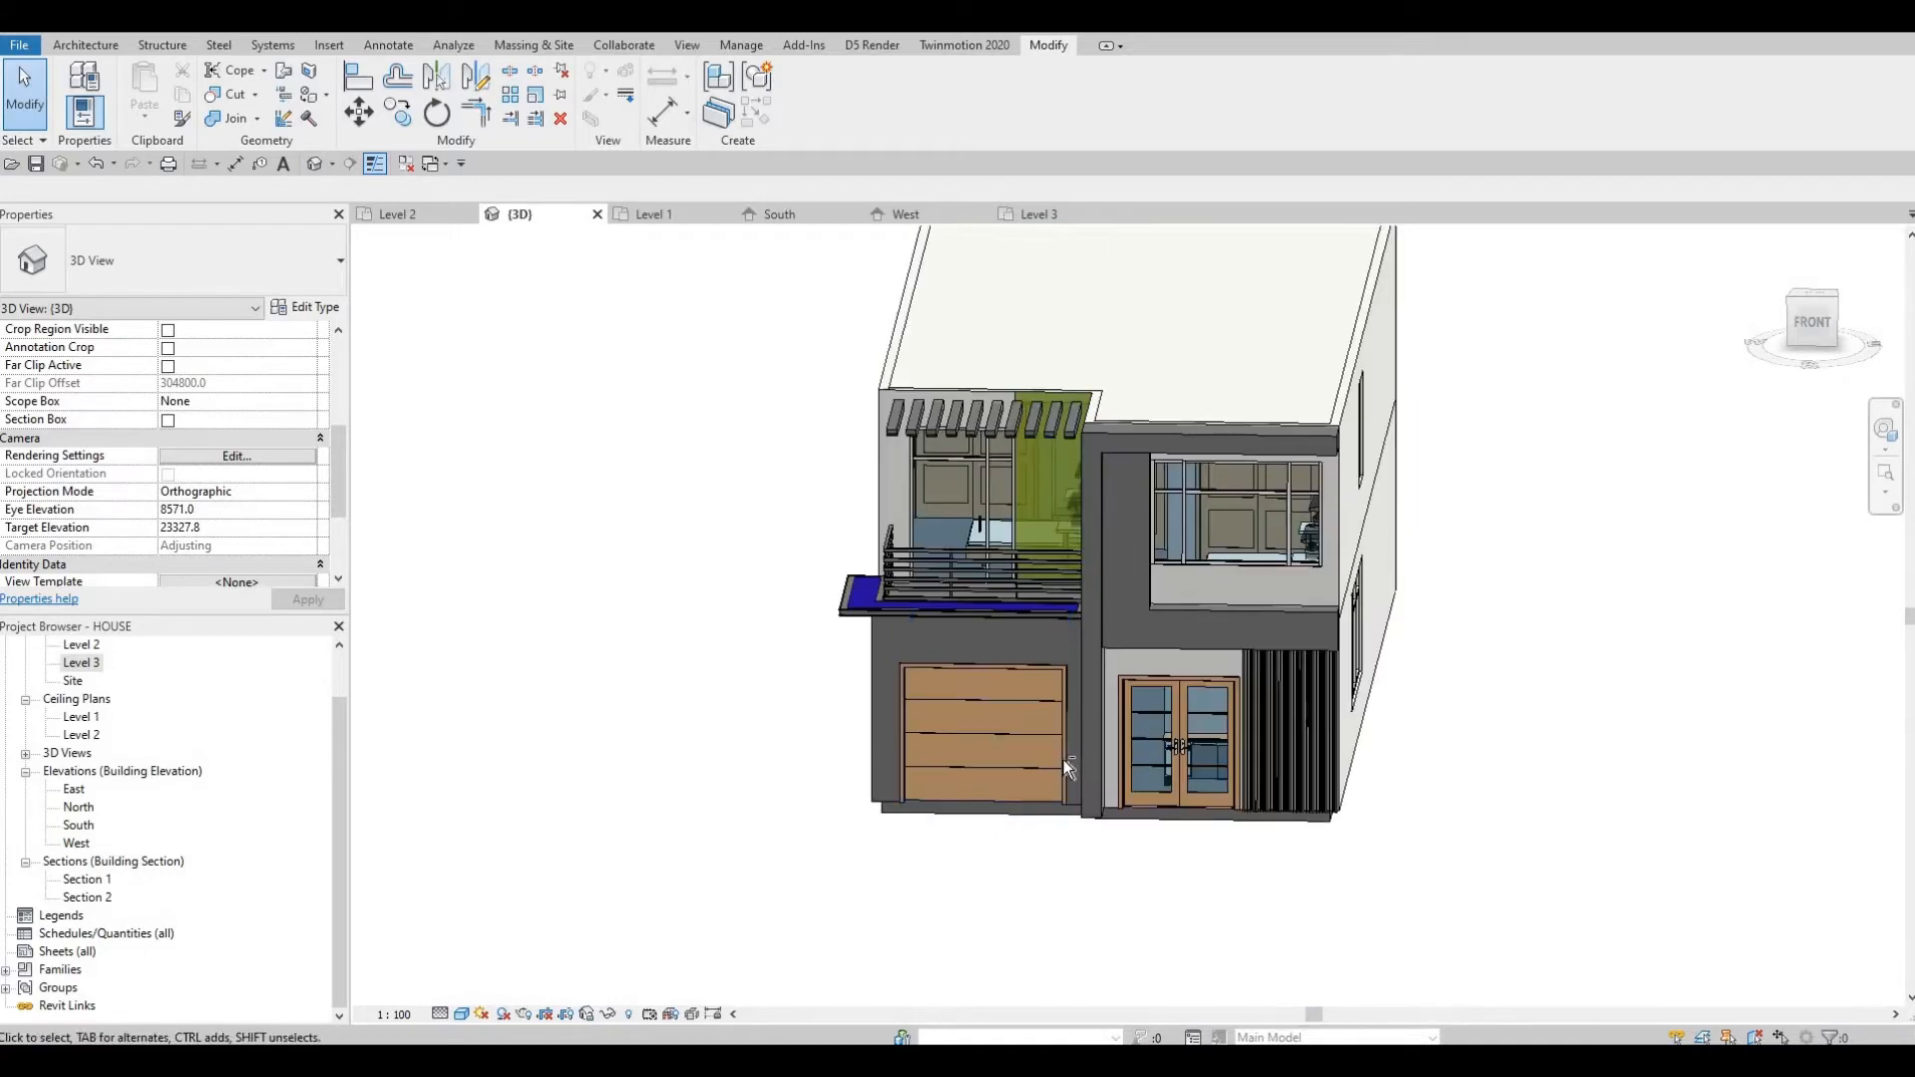
{"action": "middle_click_drag", "start_coordinate": [729, 766], "coordinate": [225, 240], "text": "shift"}
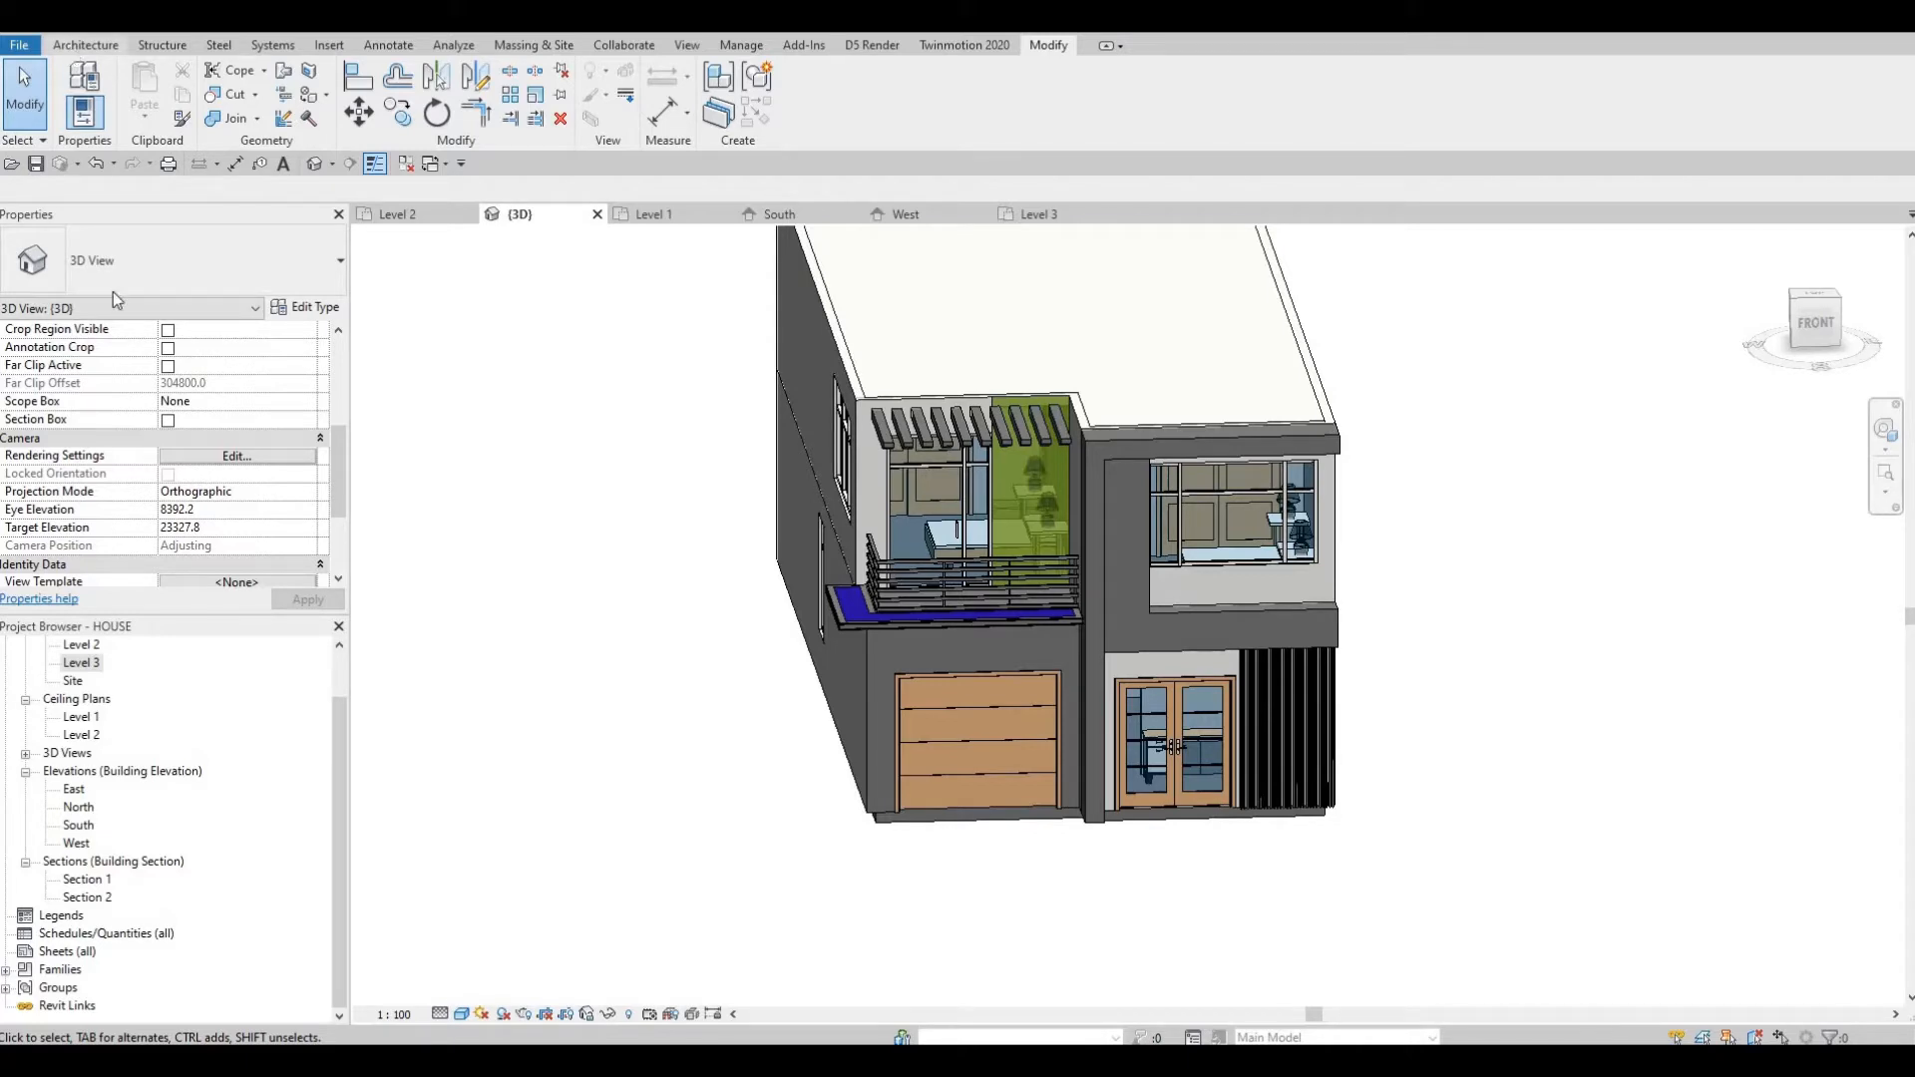
Open the Level 1 floor plan from the project browser.
{"action": "scroll", "coordinate": [78, 699], "scroll_direction": "up", "scroll_amount": 1}
{"action": "double_click", "coordinate": [80, 680]}
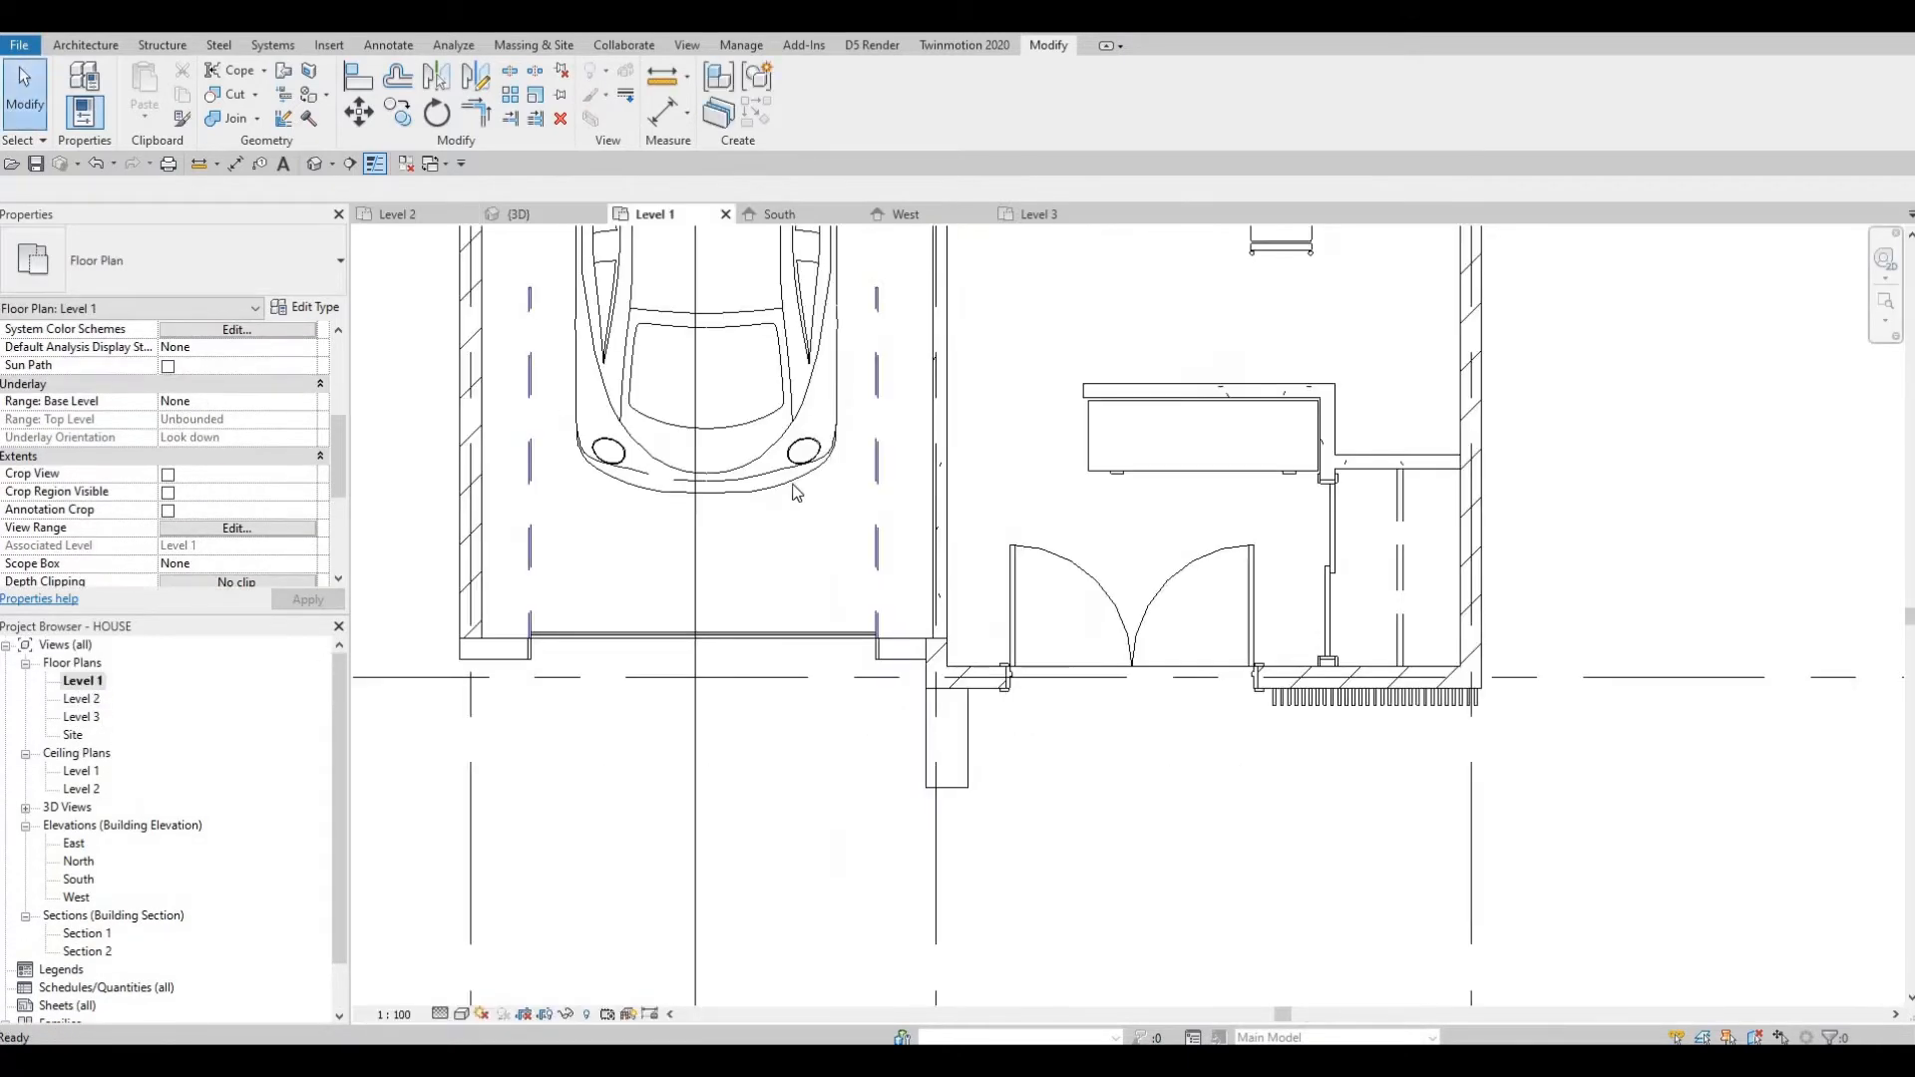
{"action": "scroll", "coordinate": [795, 492], "scroll_direction": "down", "scroll_amount": 6}
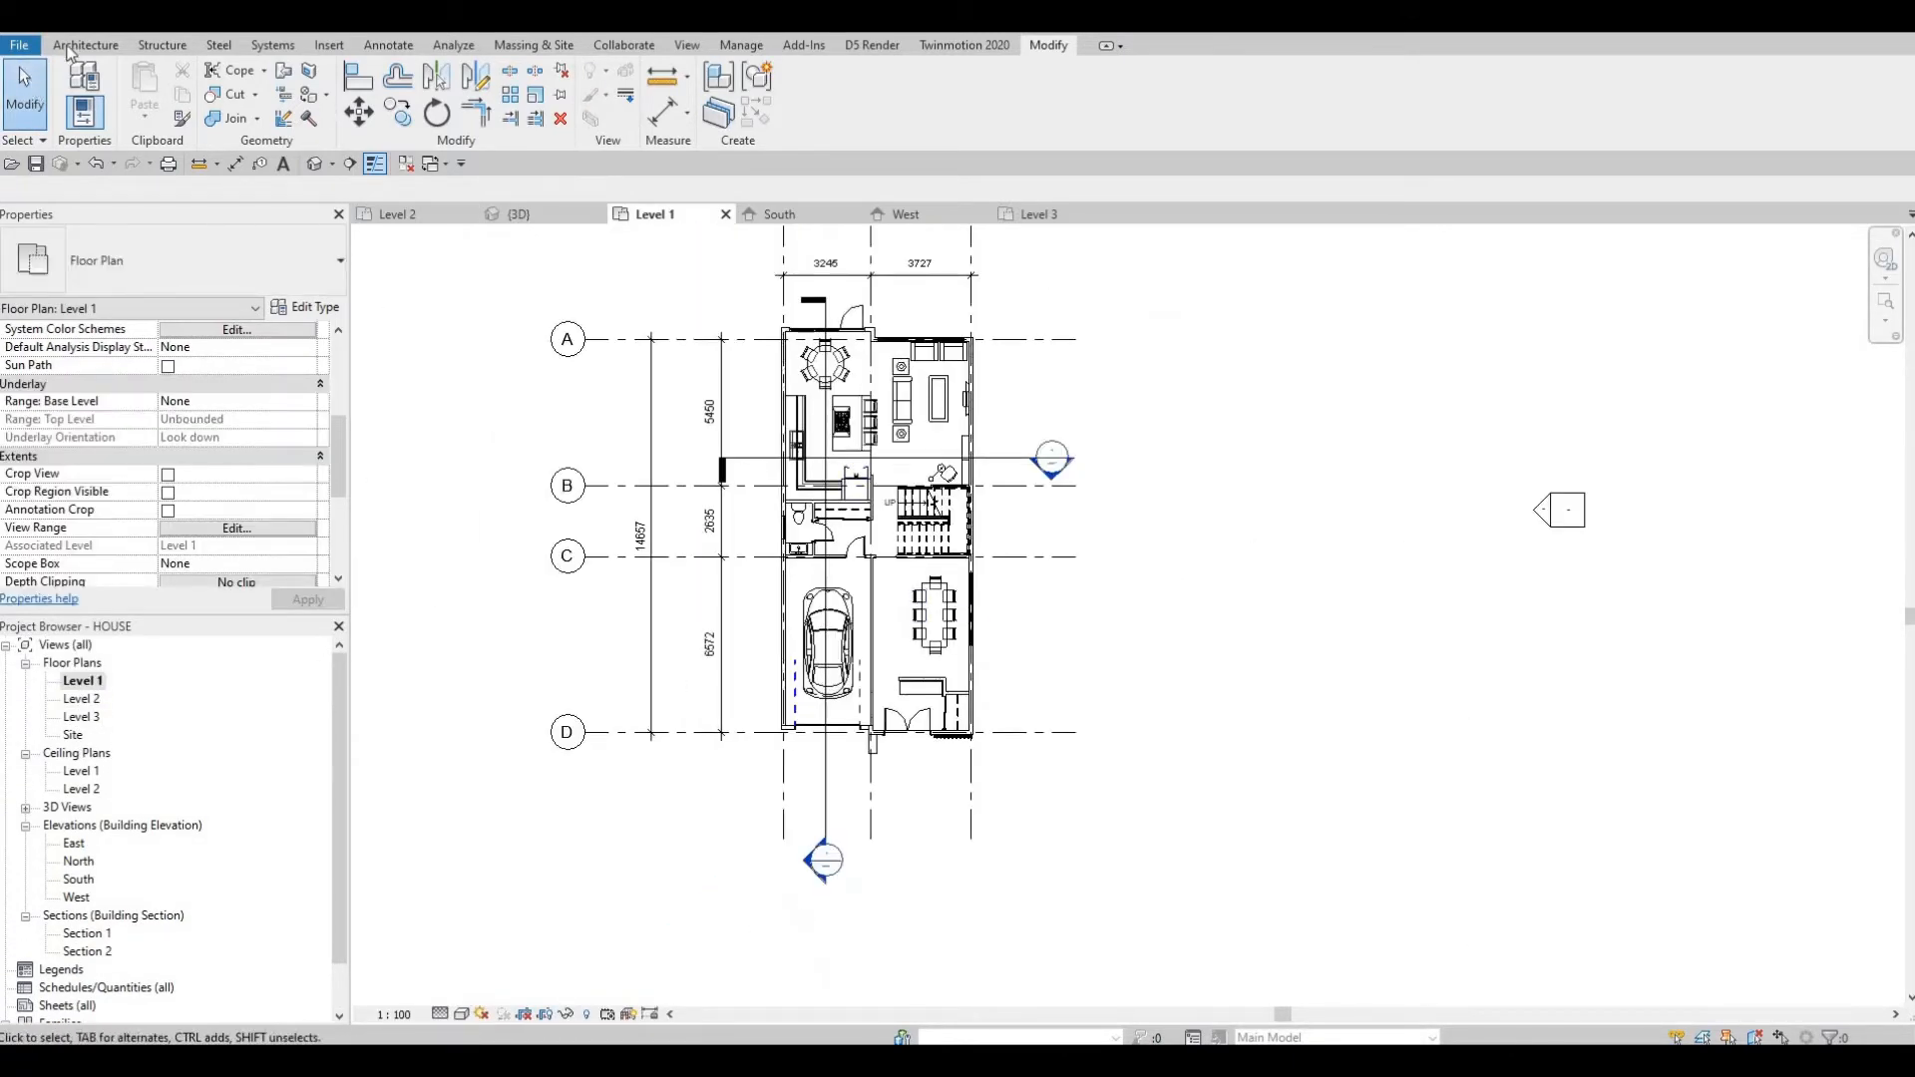
Start a new floor and duplicate the FLOOR 2 type as FLOOR 3.
{"action": "left_click", "coordinate": [72, 46]}
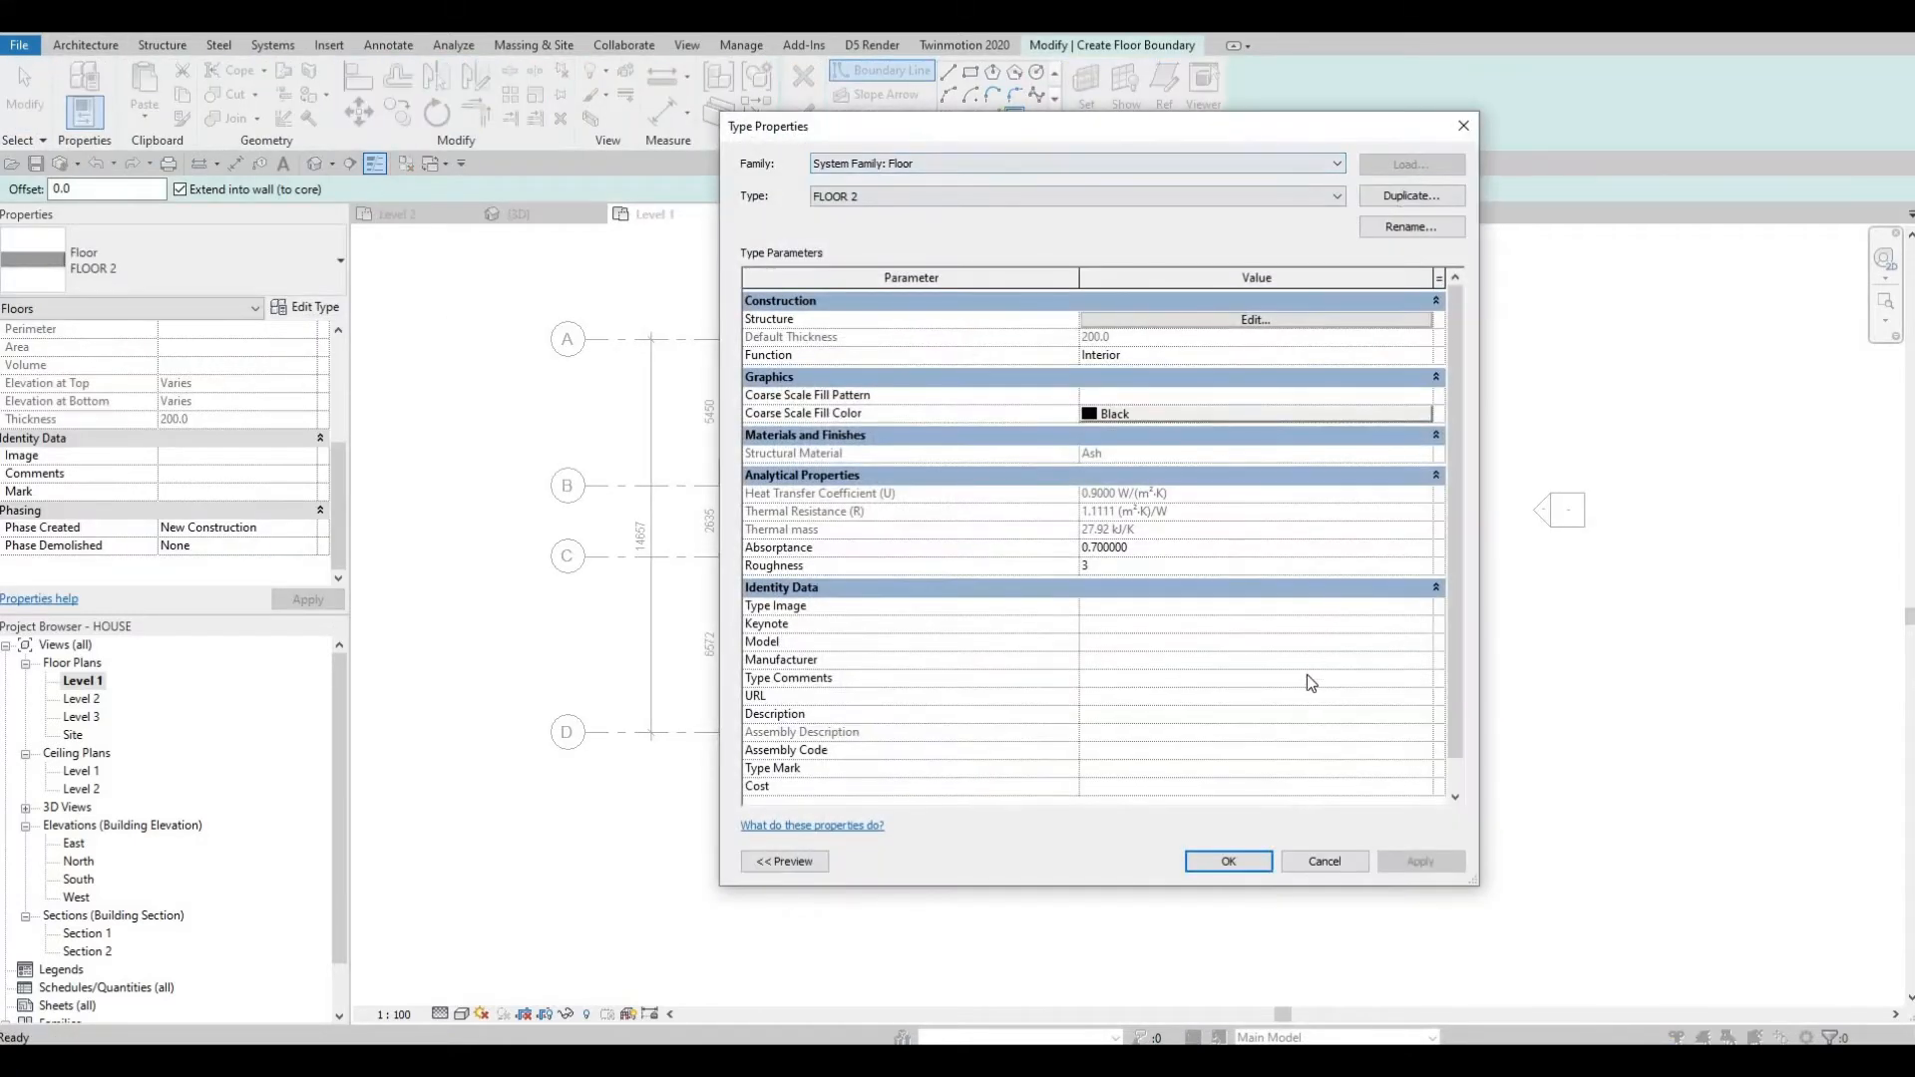
{"action": "left_click", "coordinate": [1411, 196]}
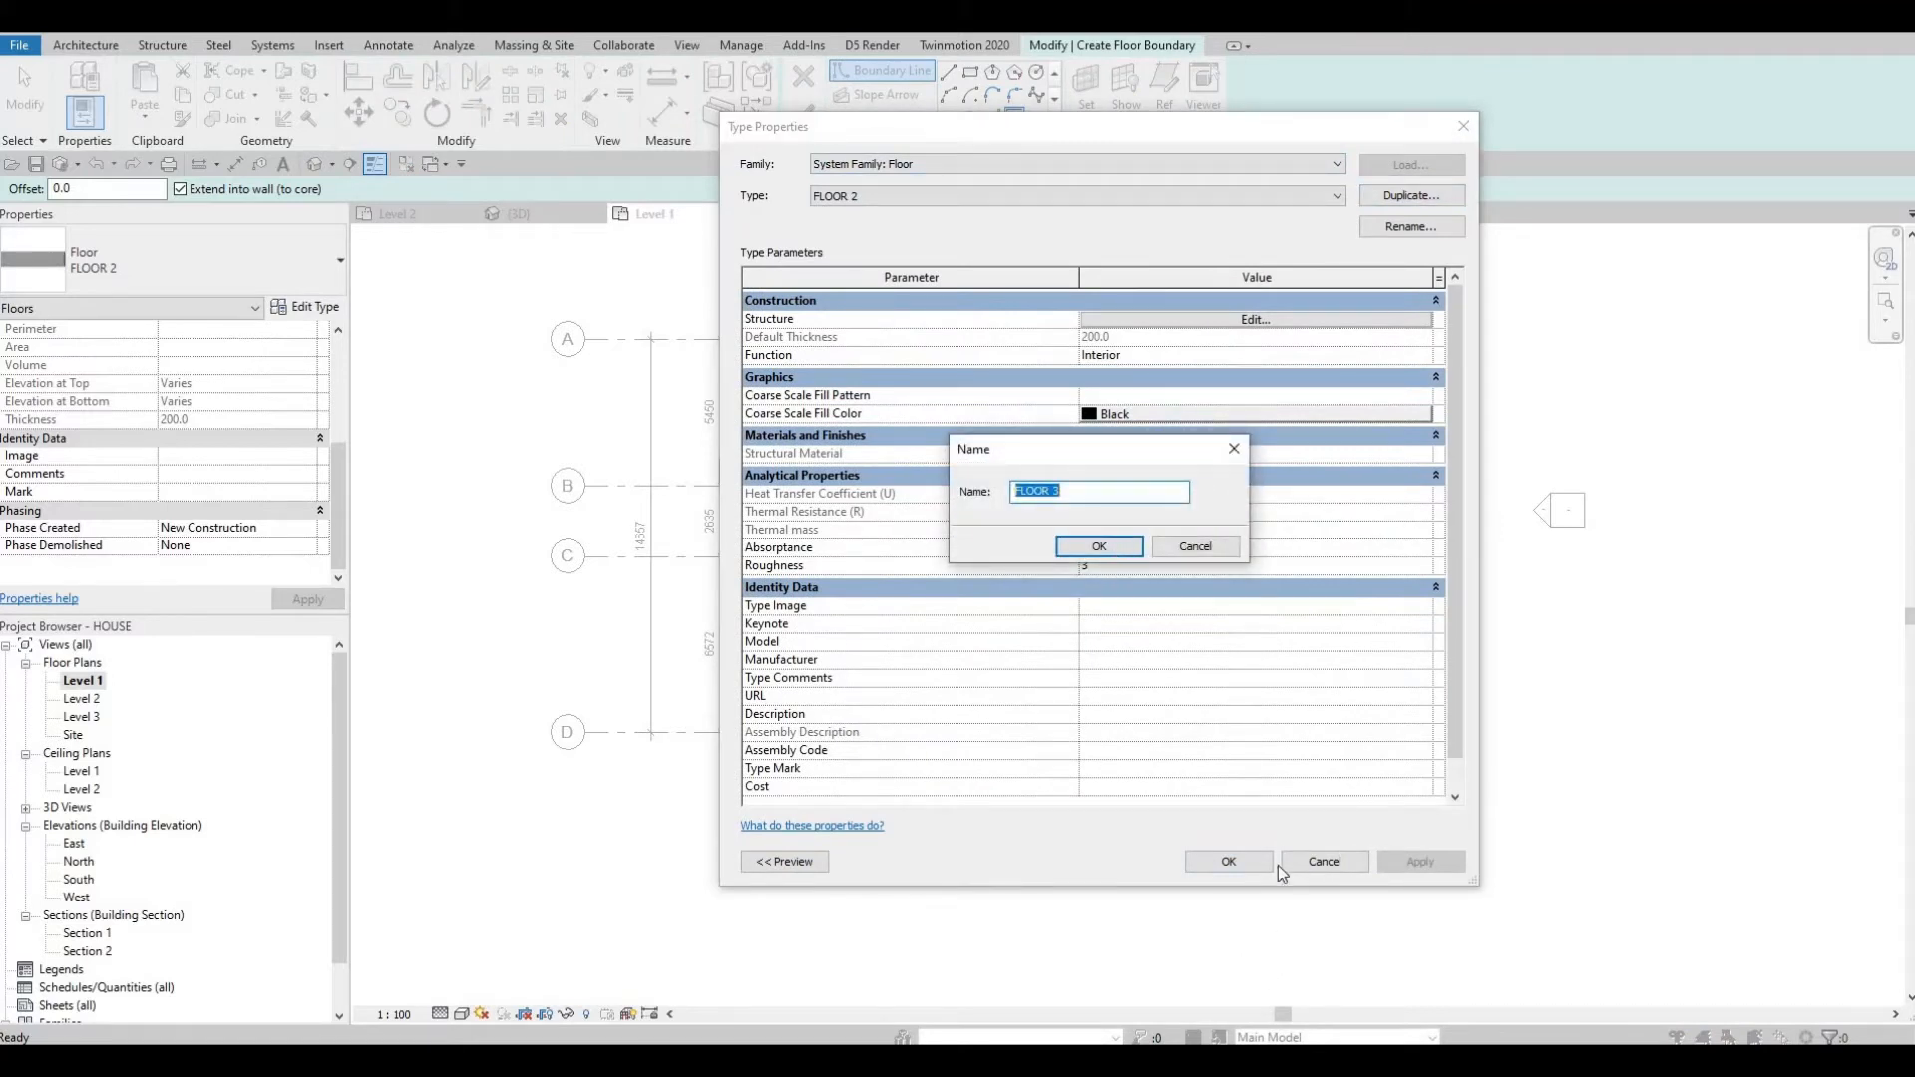
{"action": "key", "text": "Return"}
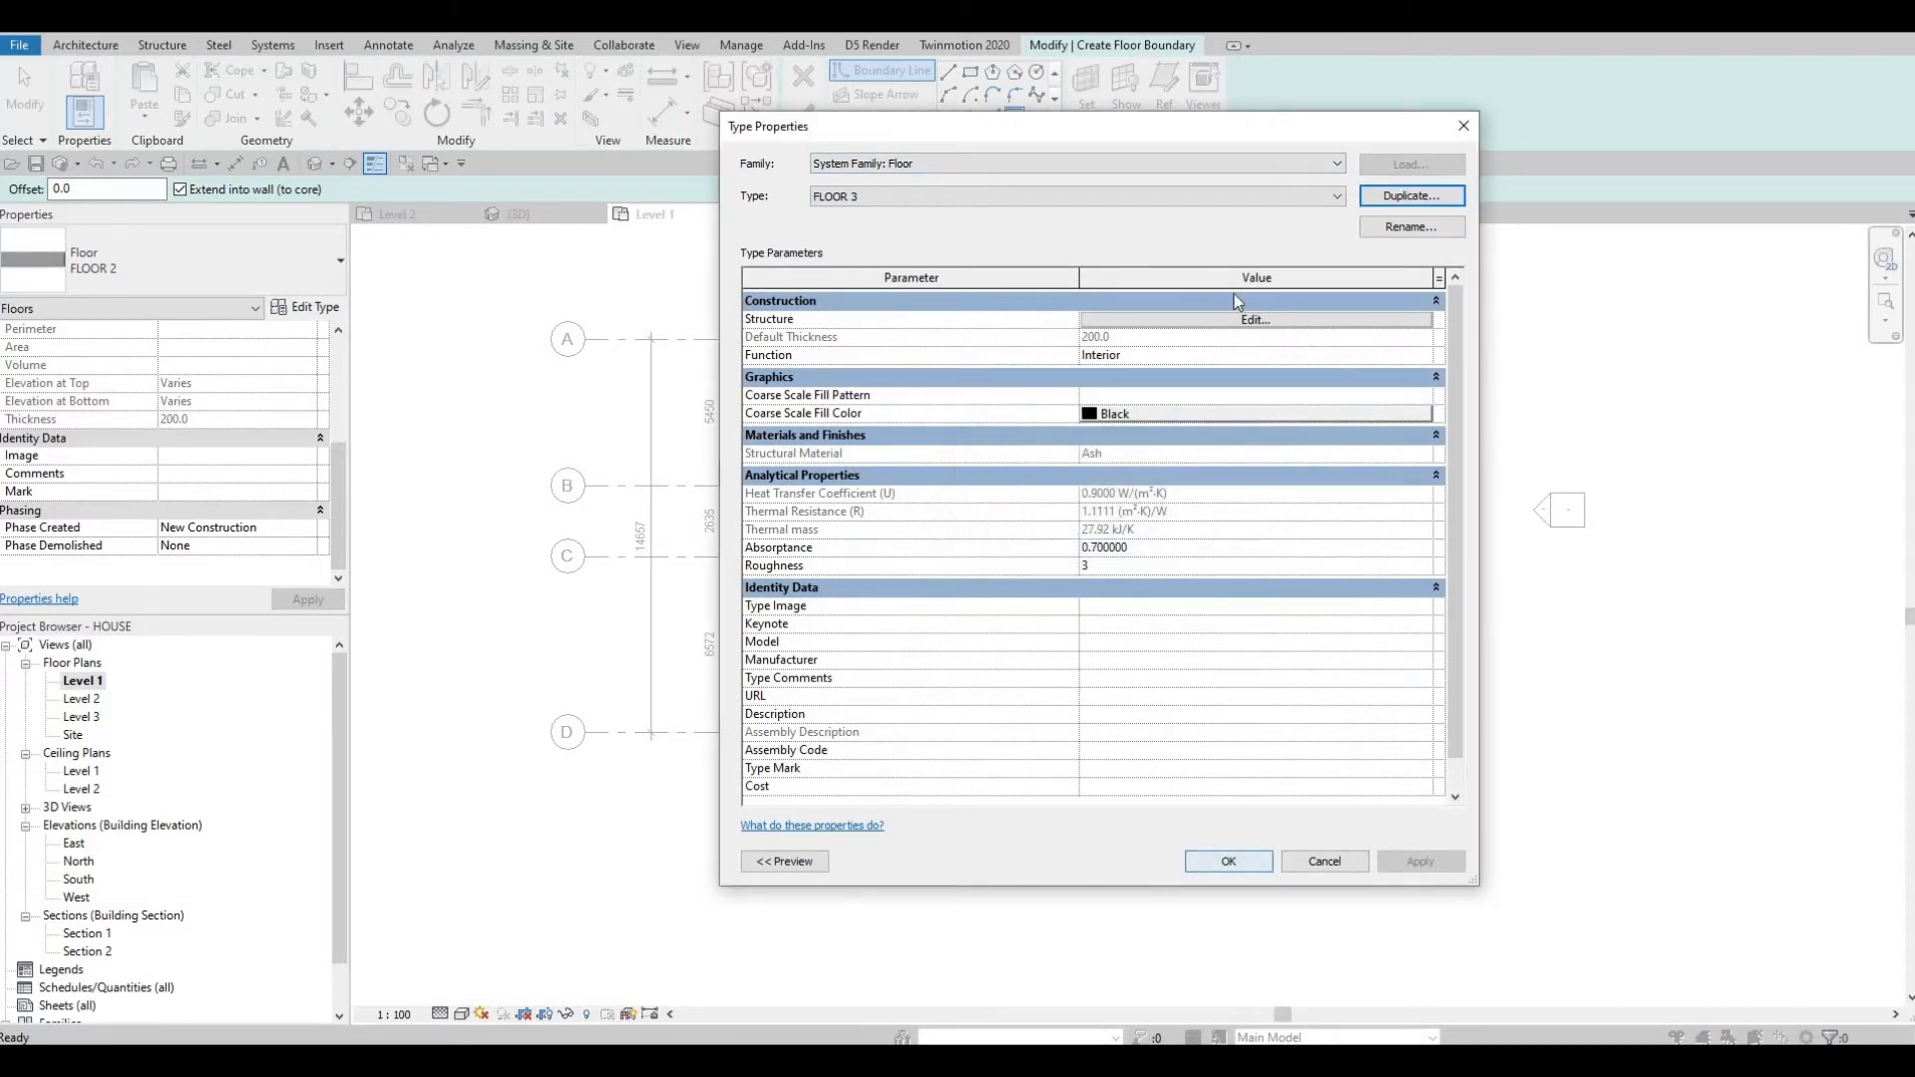
Set the FLOOR 3 structure layer material to Brick, Engineering, Grey from the Masonry materials and confirm the type properties.
{"action": "left_click", "coordinate": [1092, 320]}
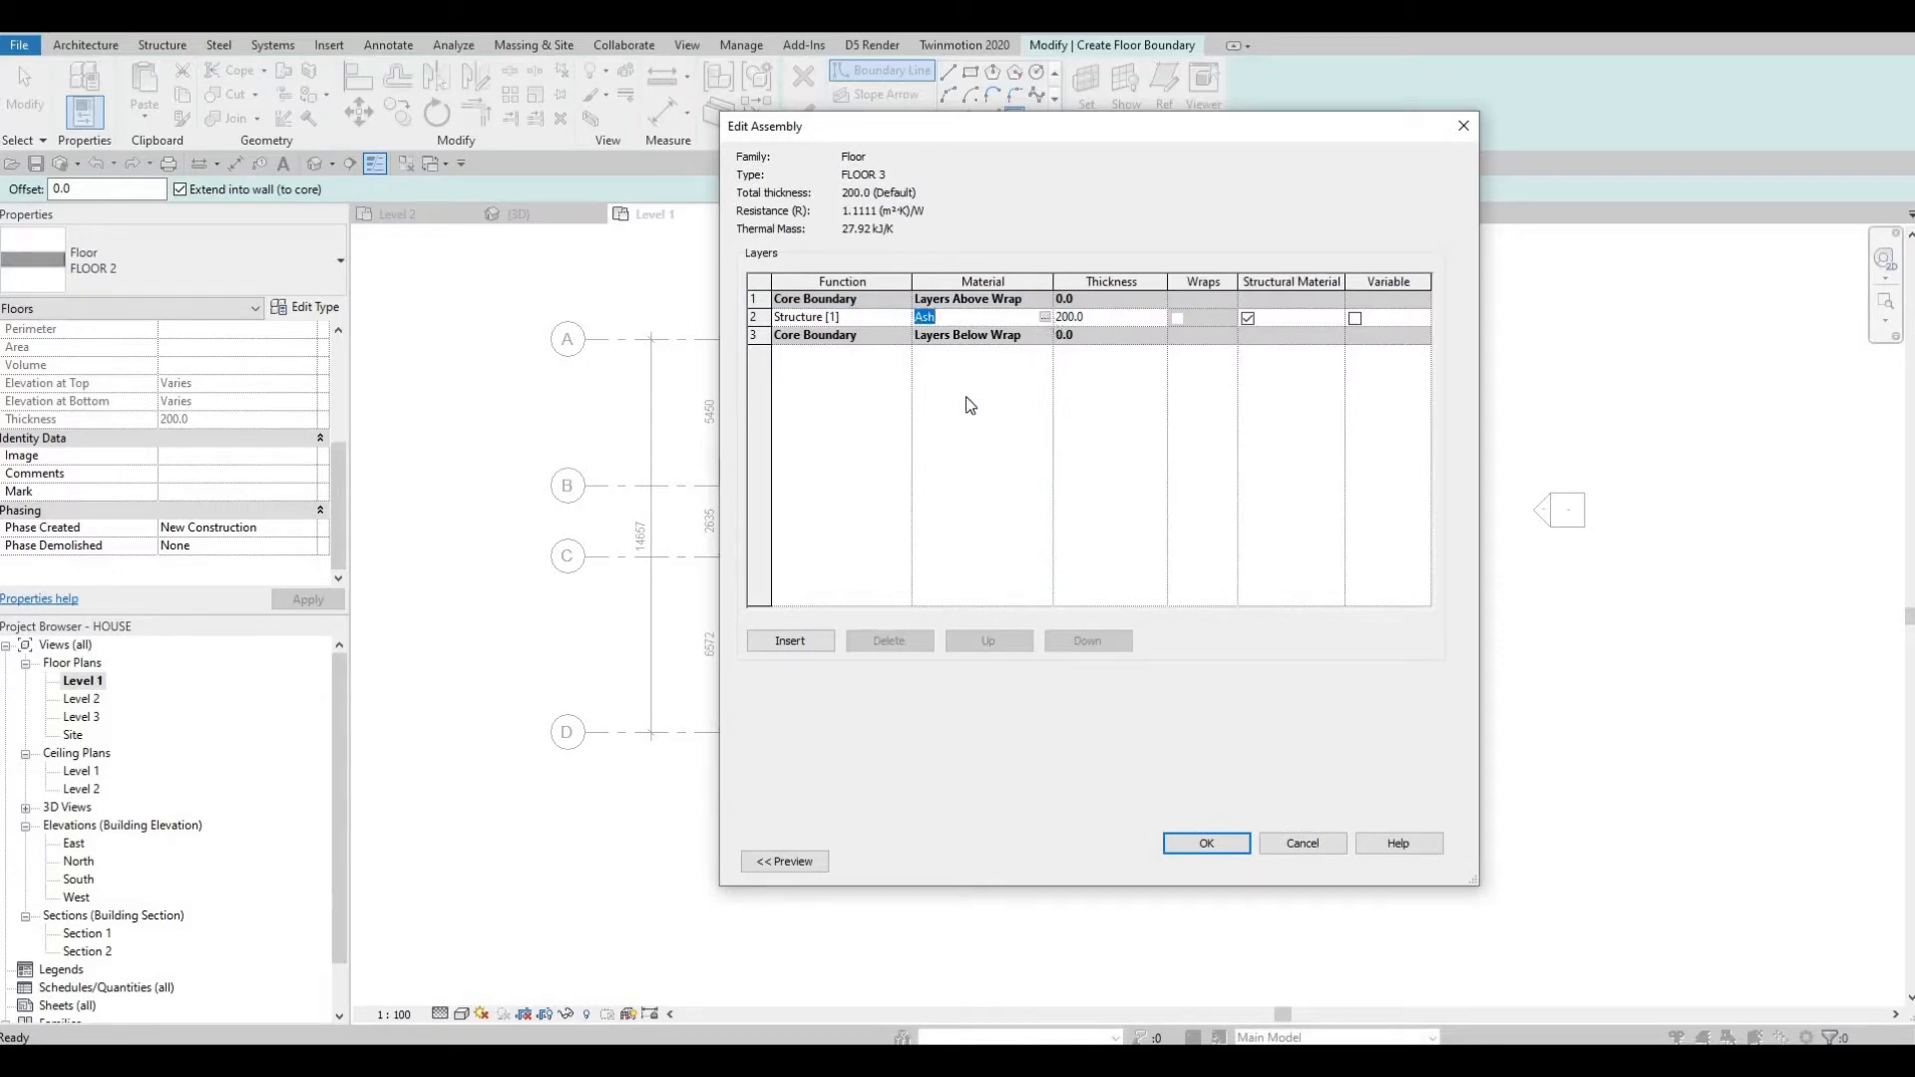
{"action": "left_click", "coordinate": [1044, 317]}
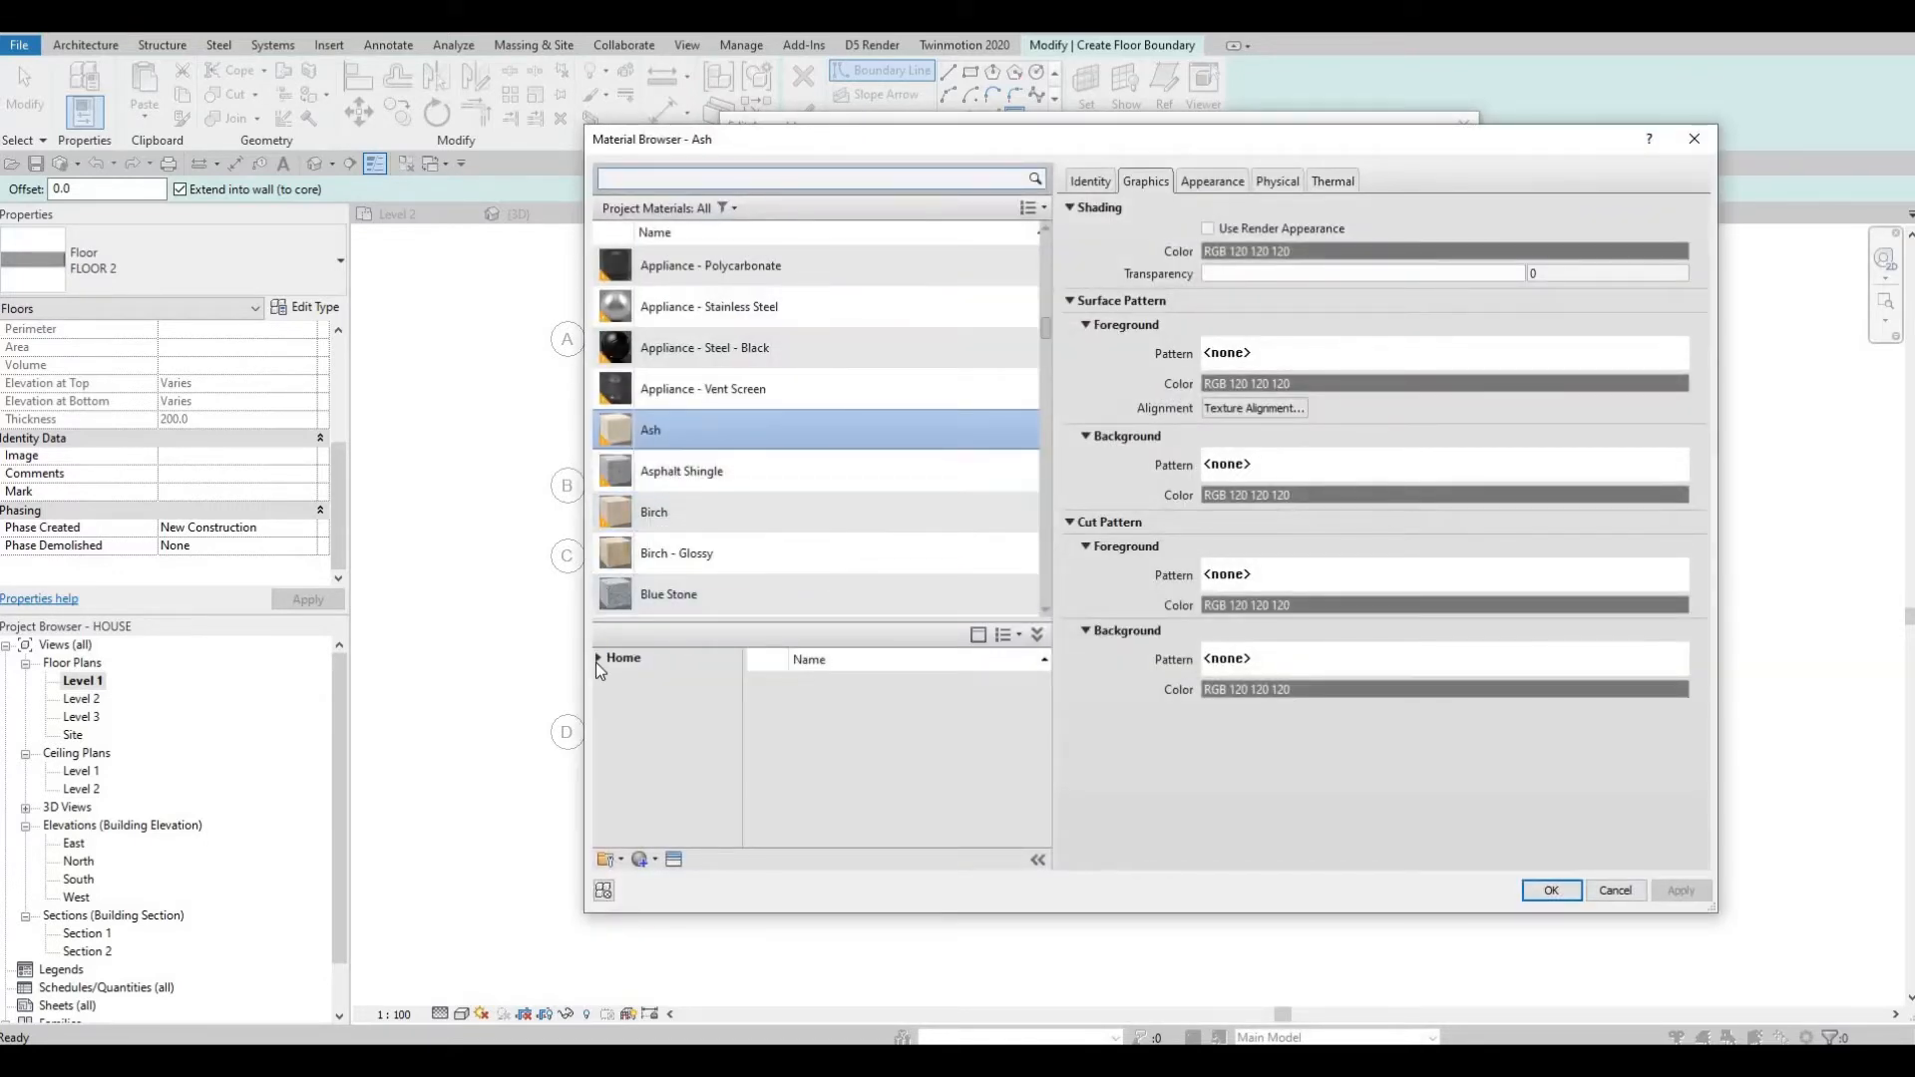
{"action": "left_click", "coordinate": [599, 696]}
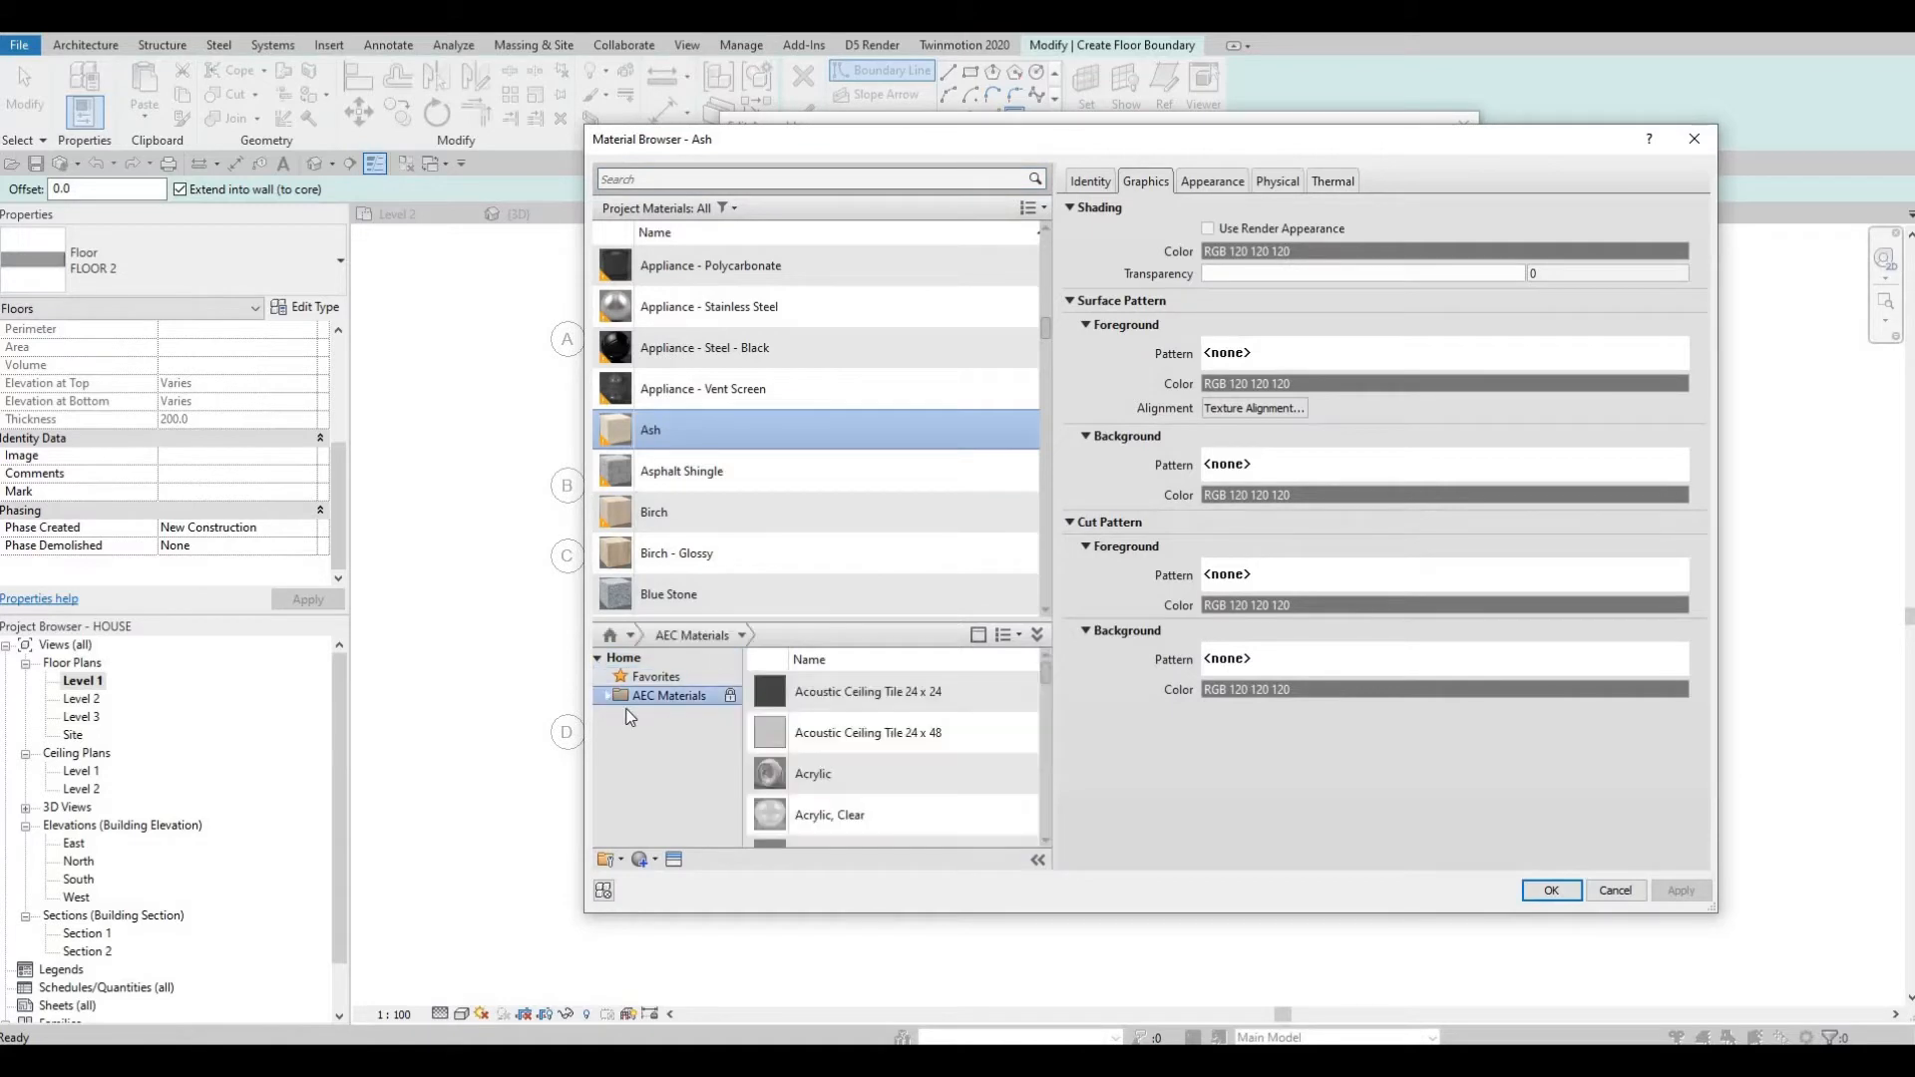
{"action": "left_click", "coordinate": [604, 696]}
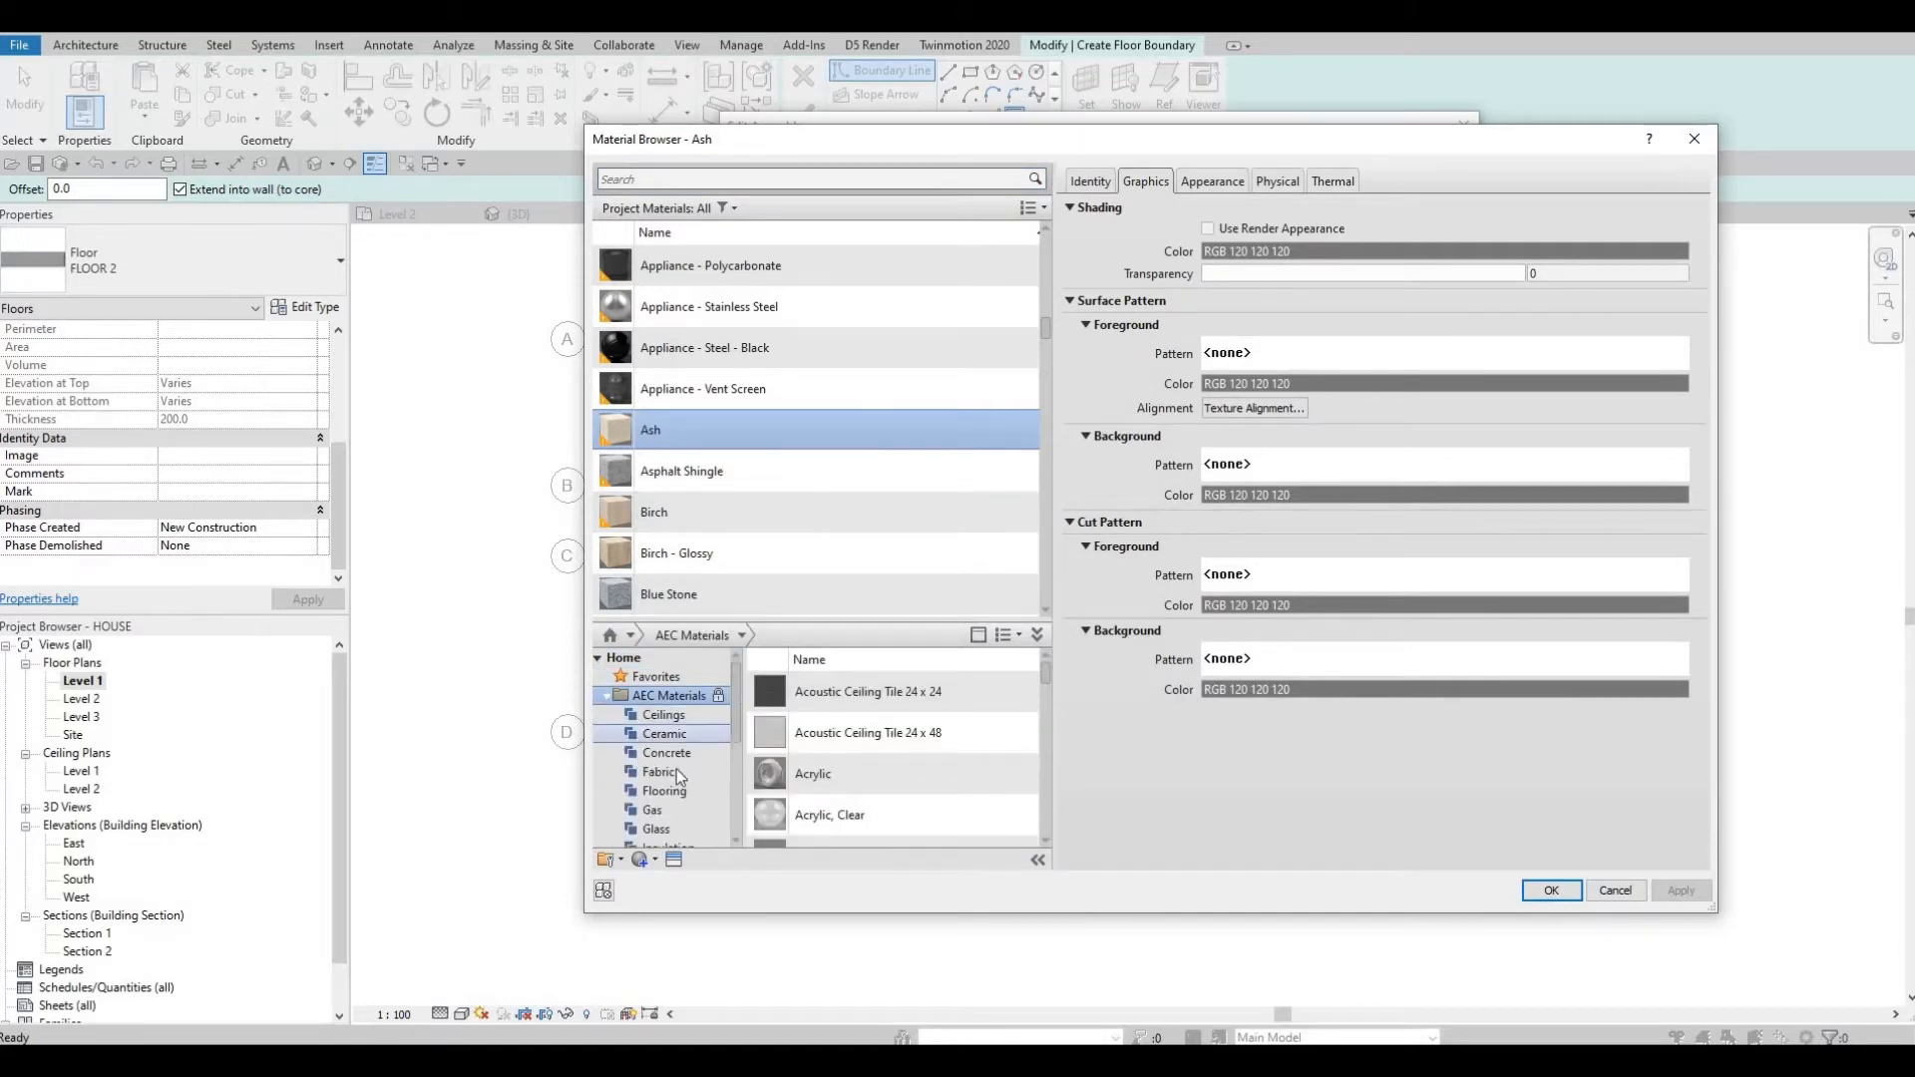
{"action": "scroll", "coordinate": [690, 775], "scroll_direction": "down", "scroll_amount": 2}
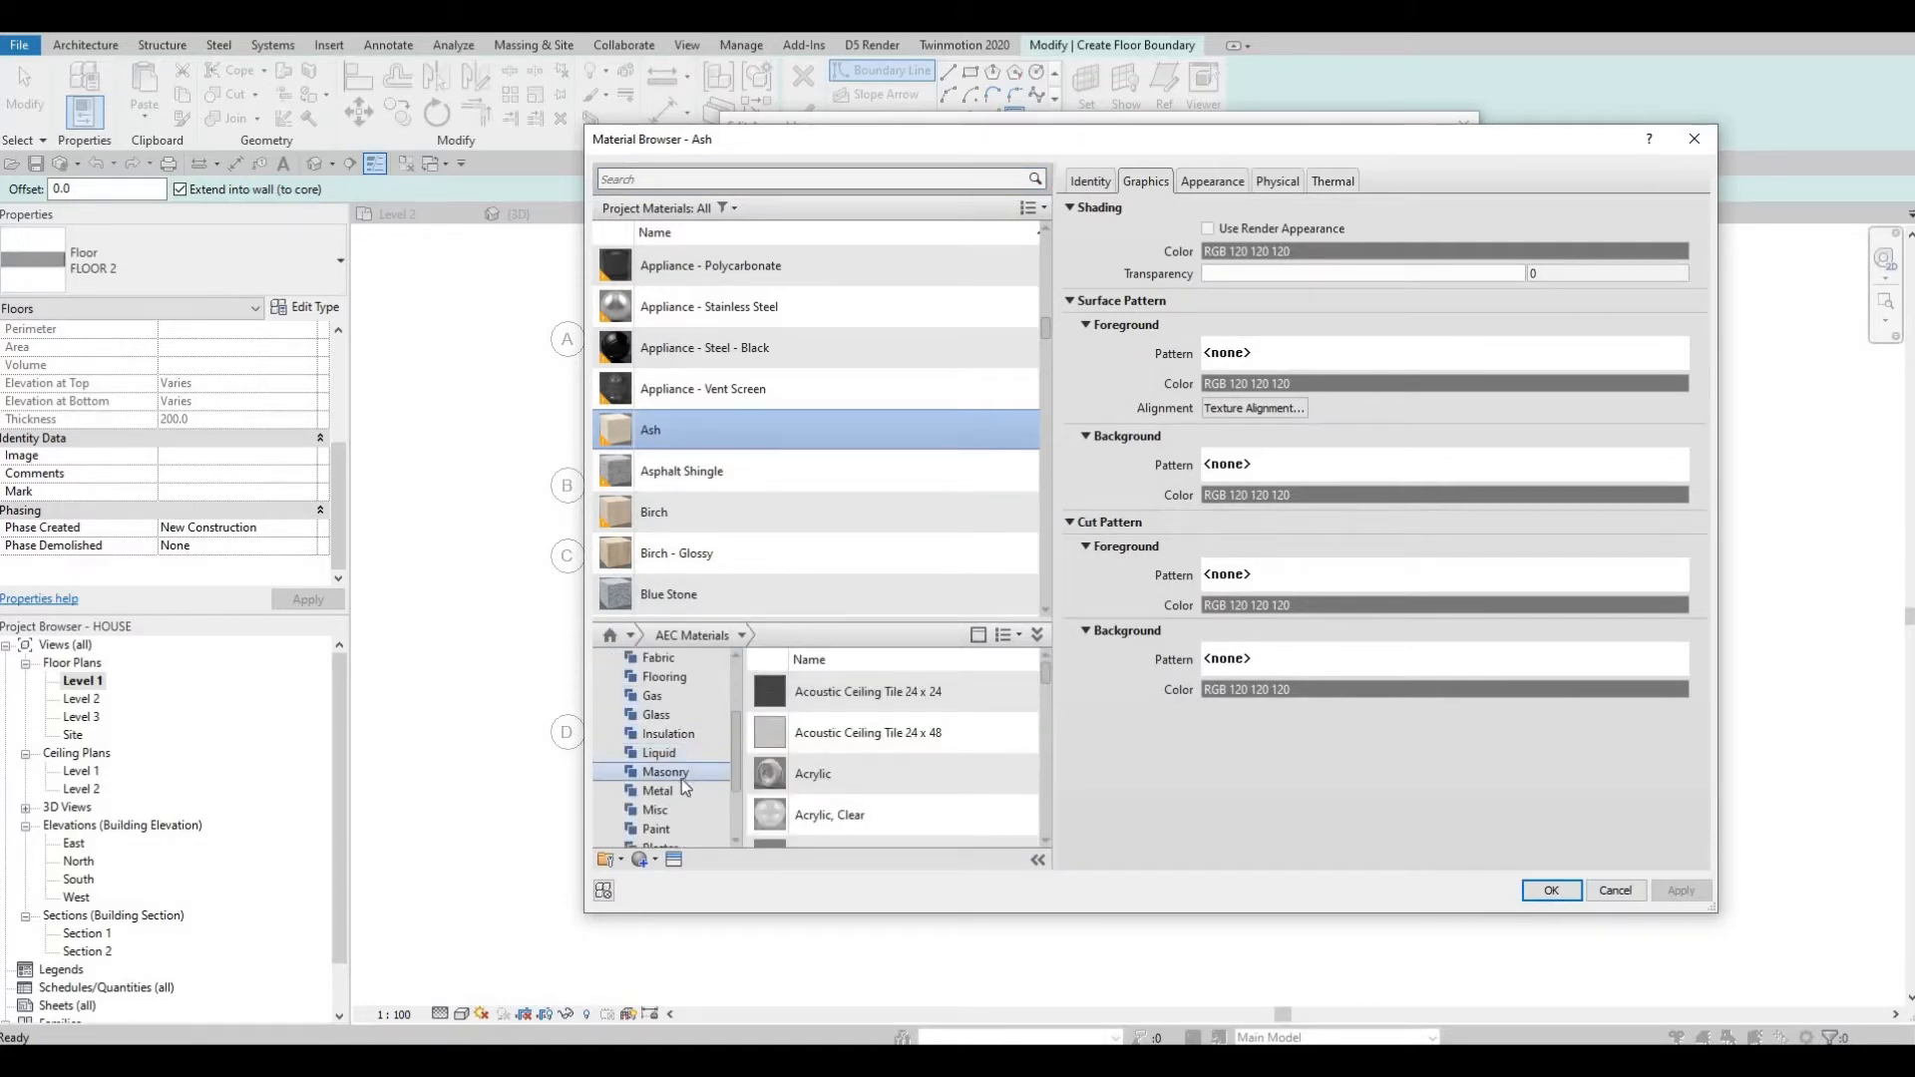
{"action": "scroll", "coordinate": [679, 782], "scroll_direction": "down", "scroll_amount": 2}
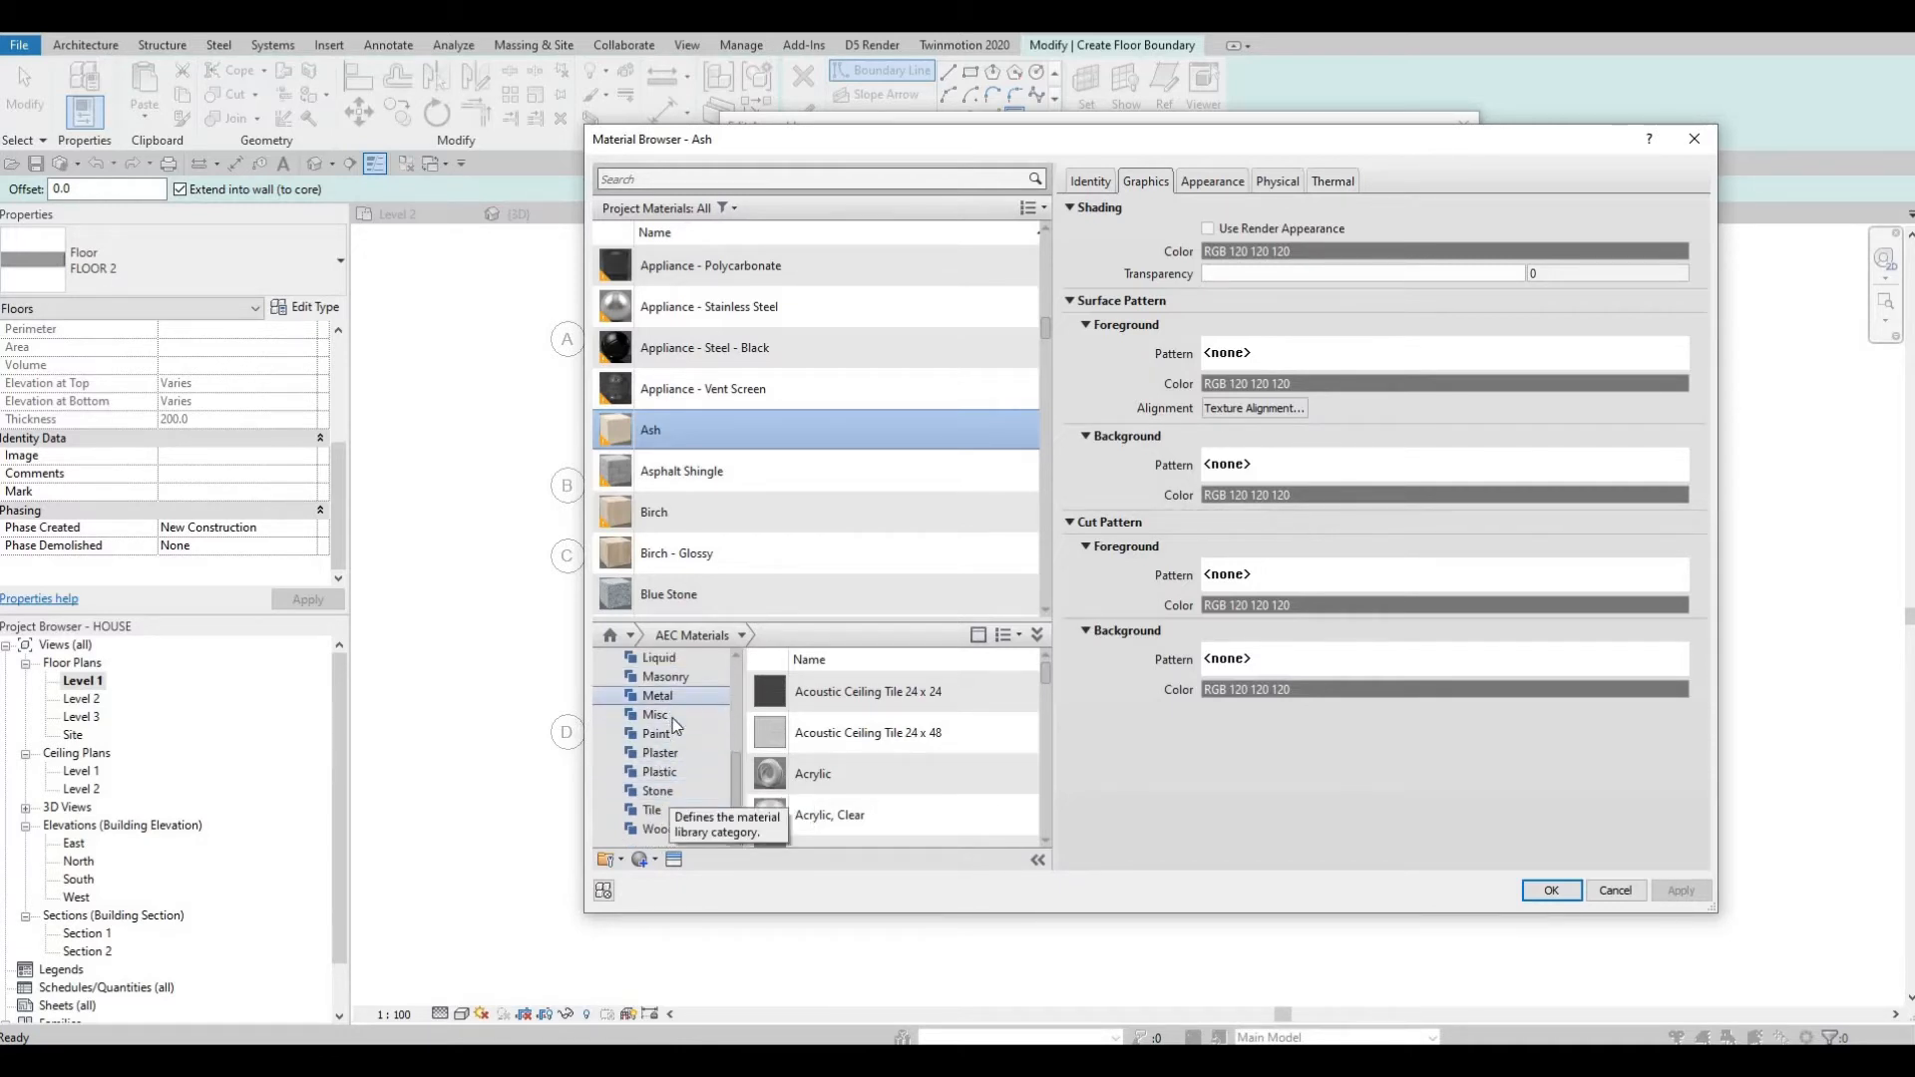
{"action": "scroll", "coordinate": [673, 719], "scroll_direction": "up", "scroll_amount": 1}
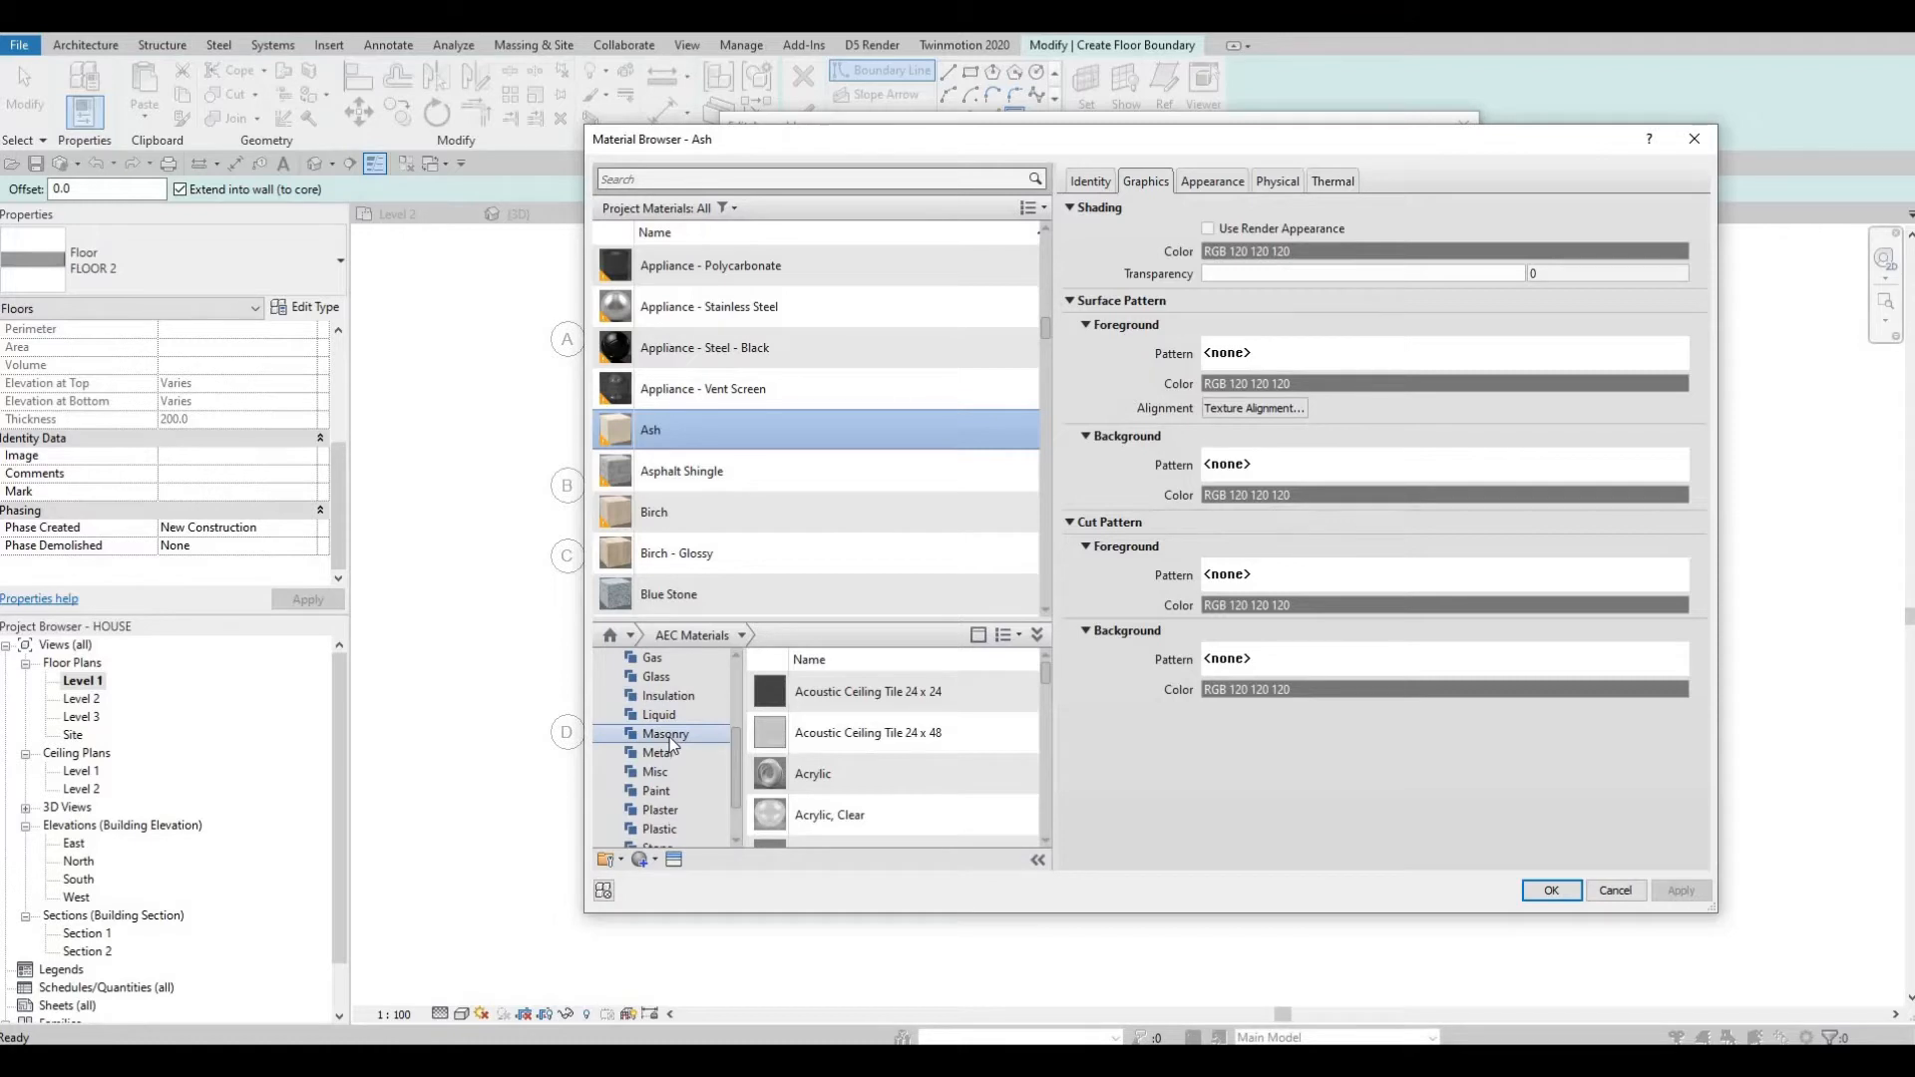
{"action": "left_click", "coordinate": [665, 735]}
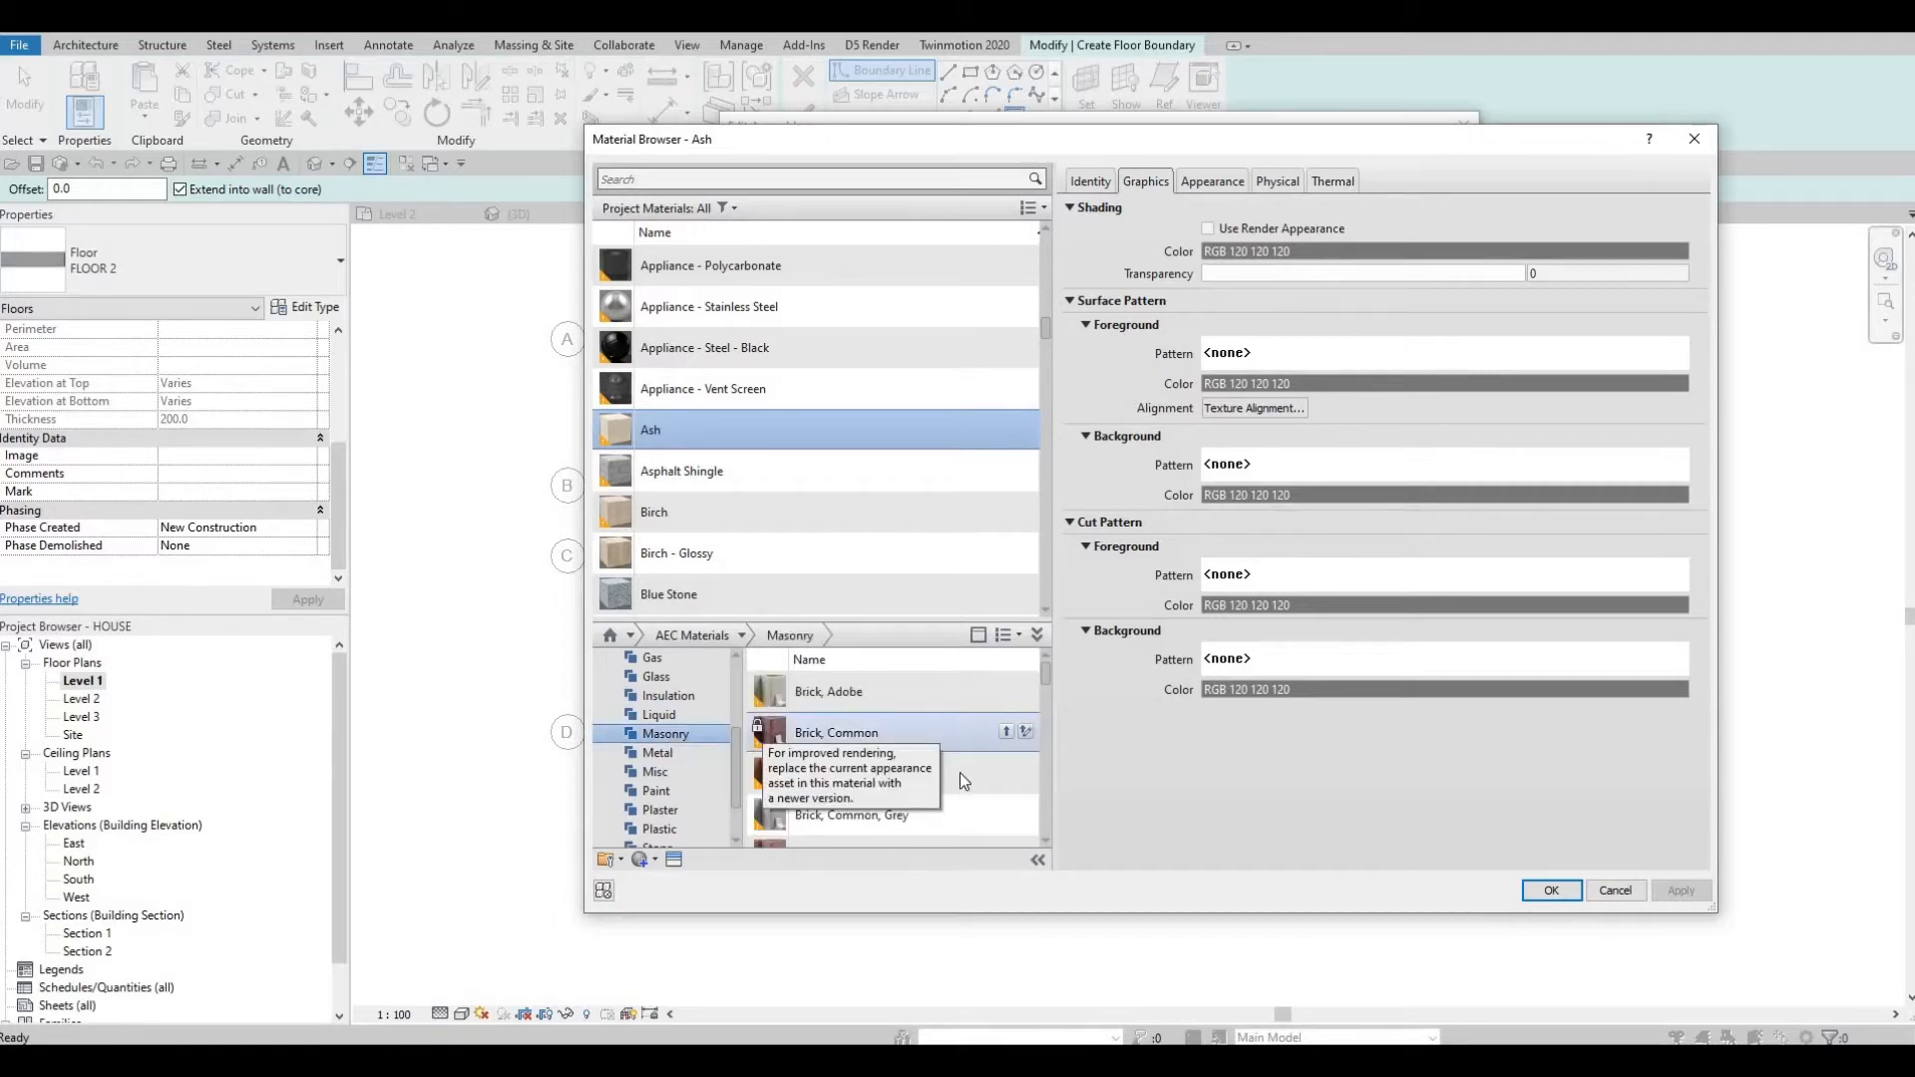
{"action": "scroll", "coordinate": [978, 783], "scroll_direction": "down", "scroll_amount": 1}
{"action": "scroll", "coordinate": [994, 794], "scroll_direction": "down", "scroll_amount": 3}
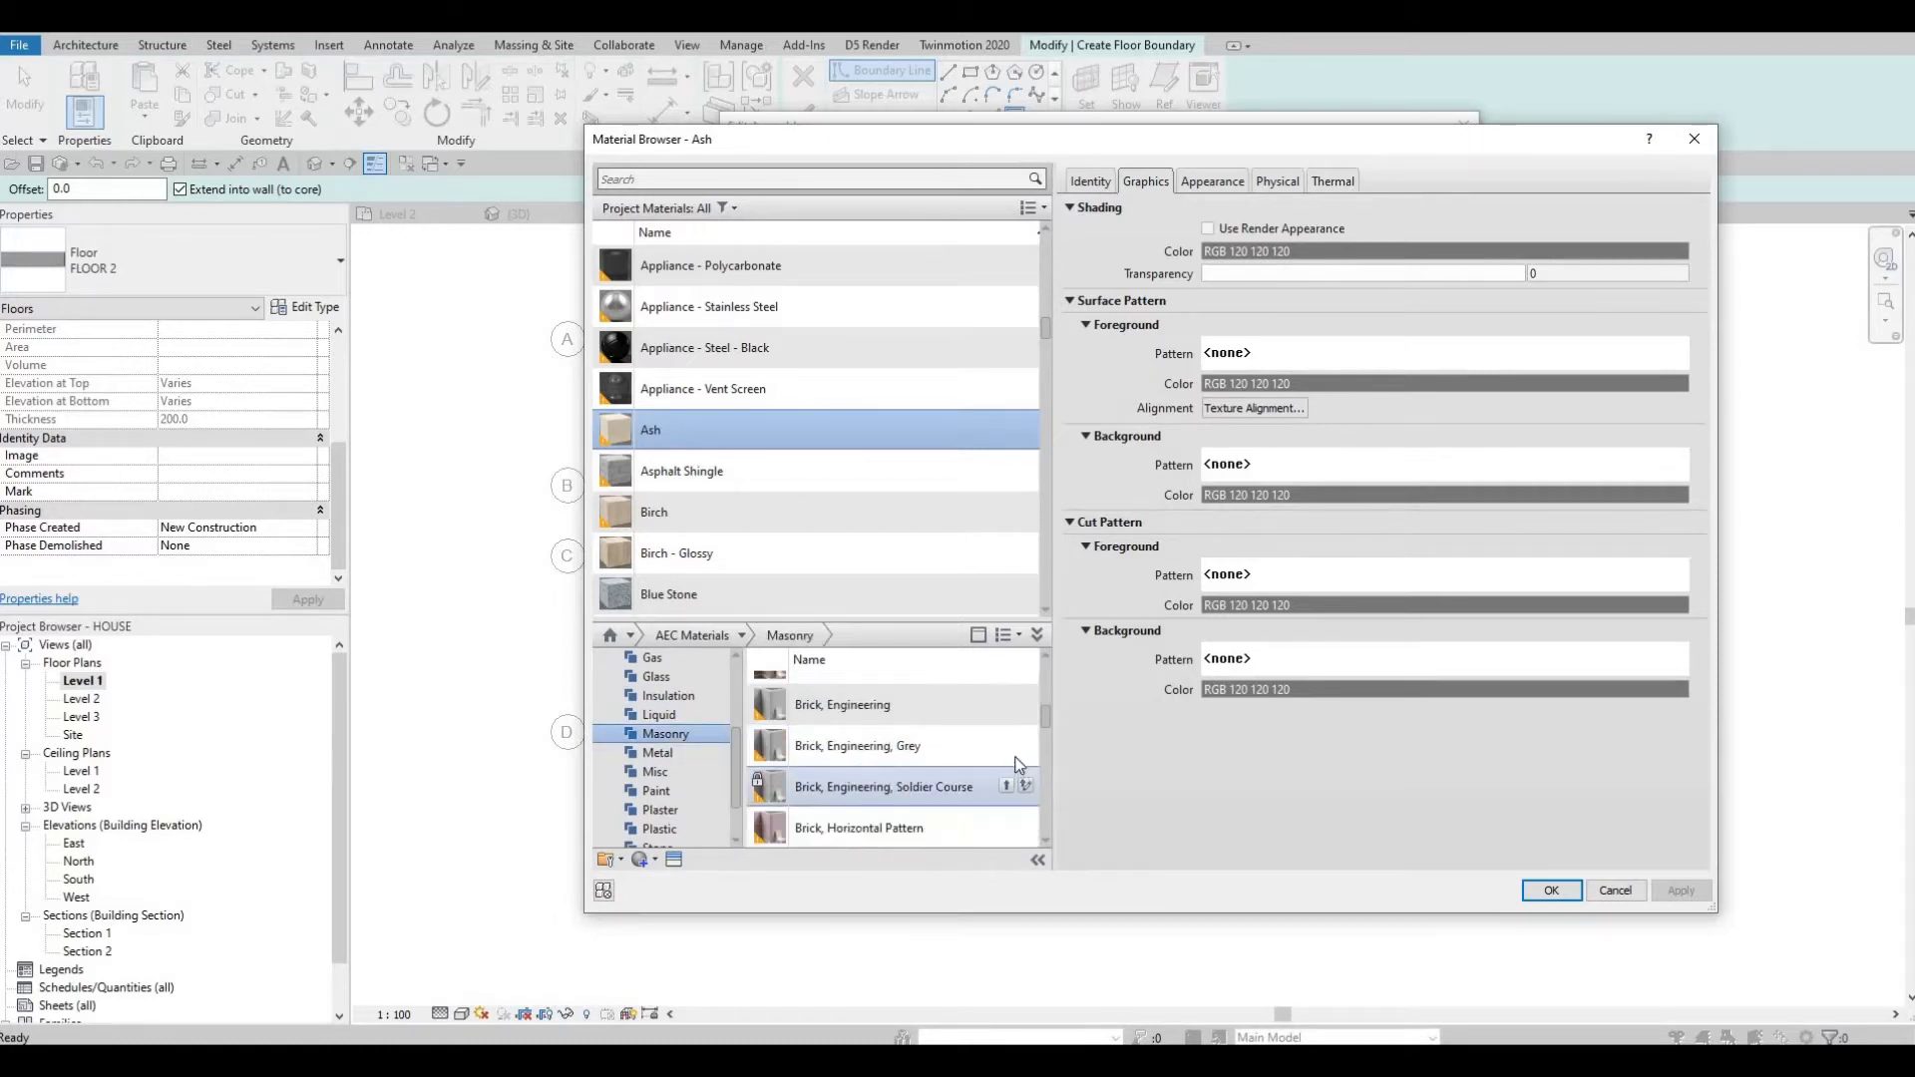
{"action": "double_click", "coordinate": [946, 744]}
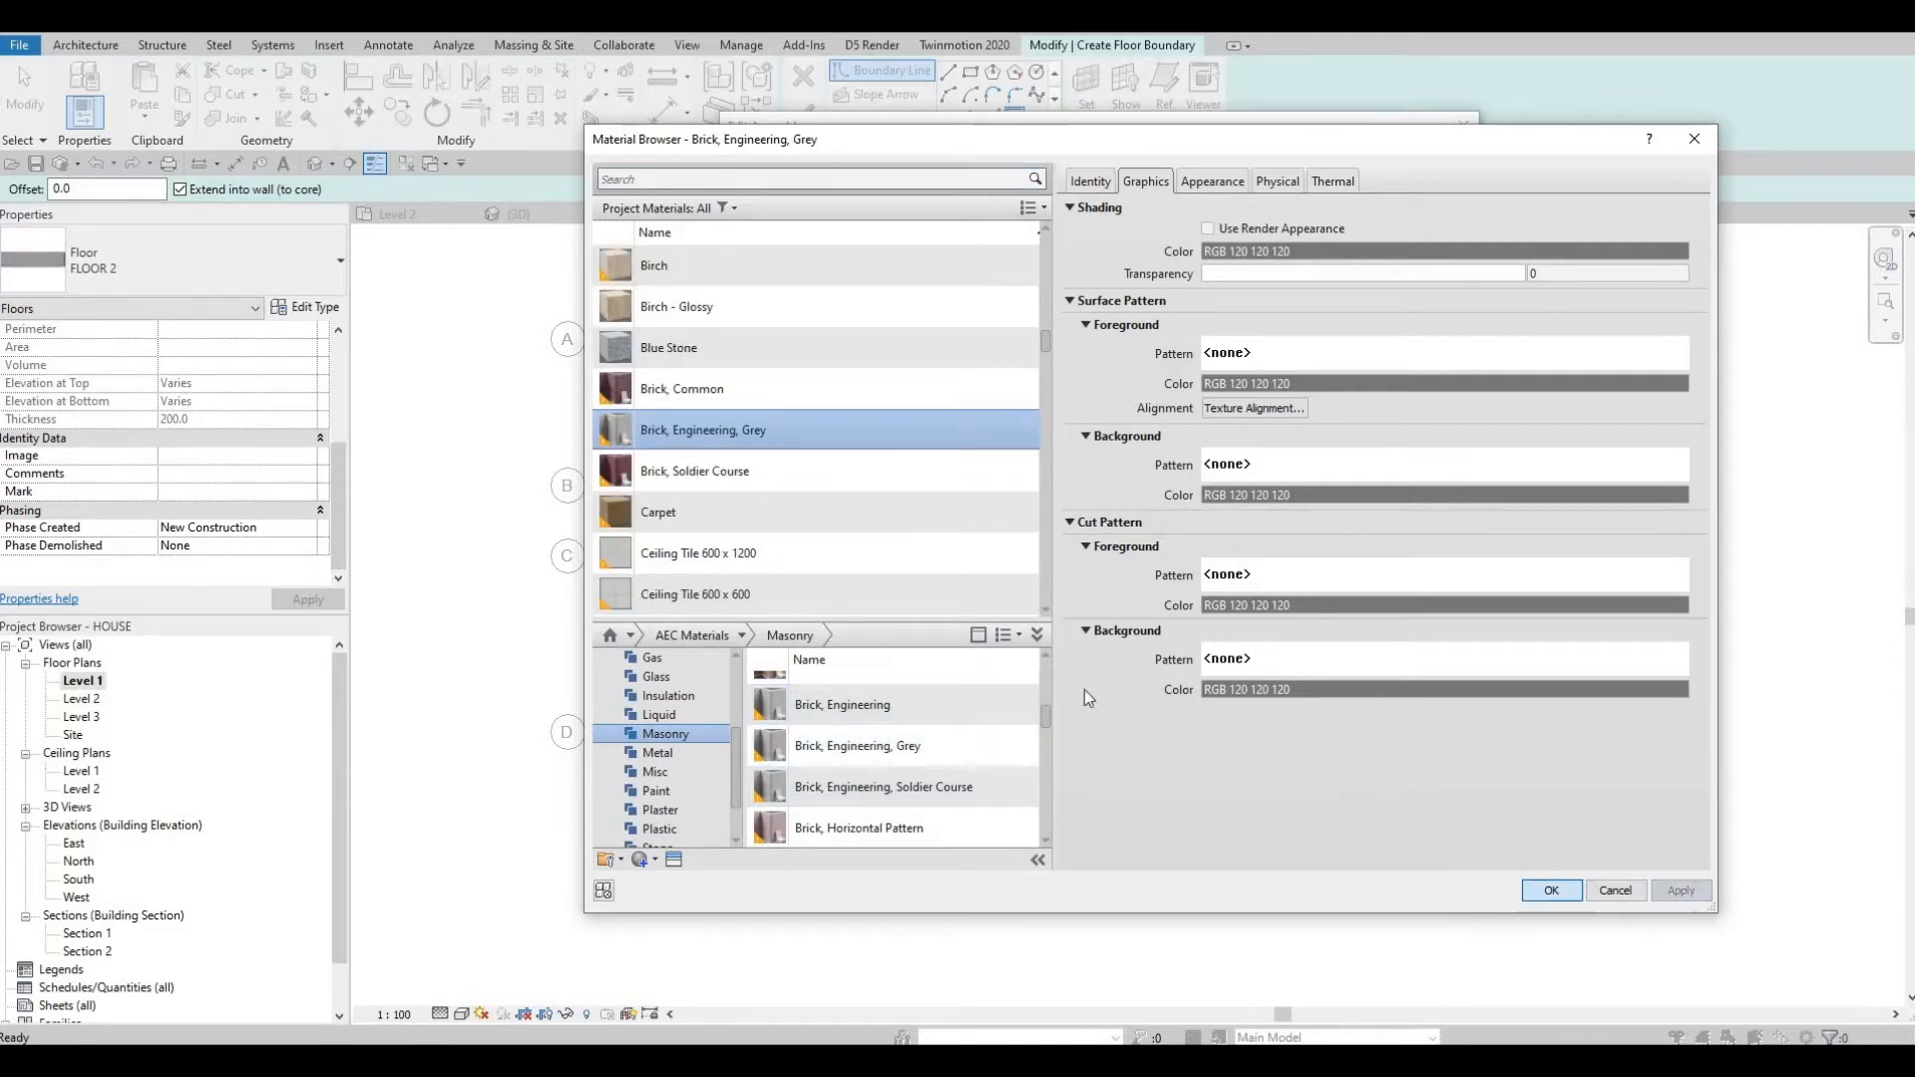
{"action": "key", "text": "Return"}
{"action": "left_click", "coordinate": [1206, 843]}
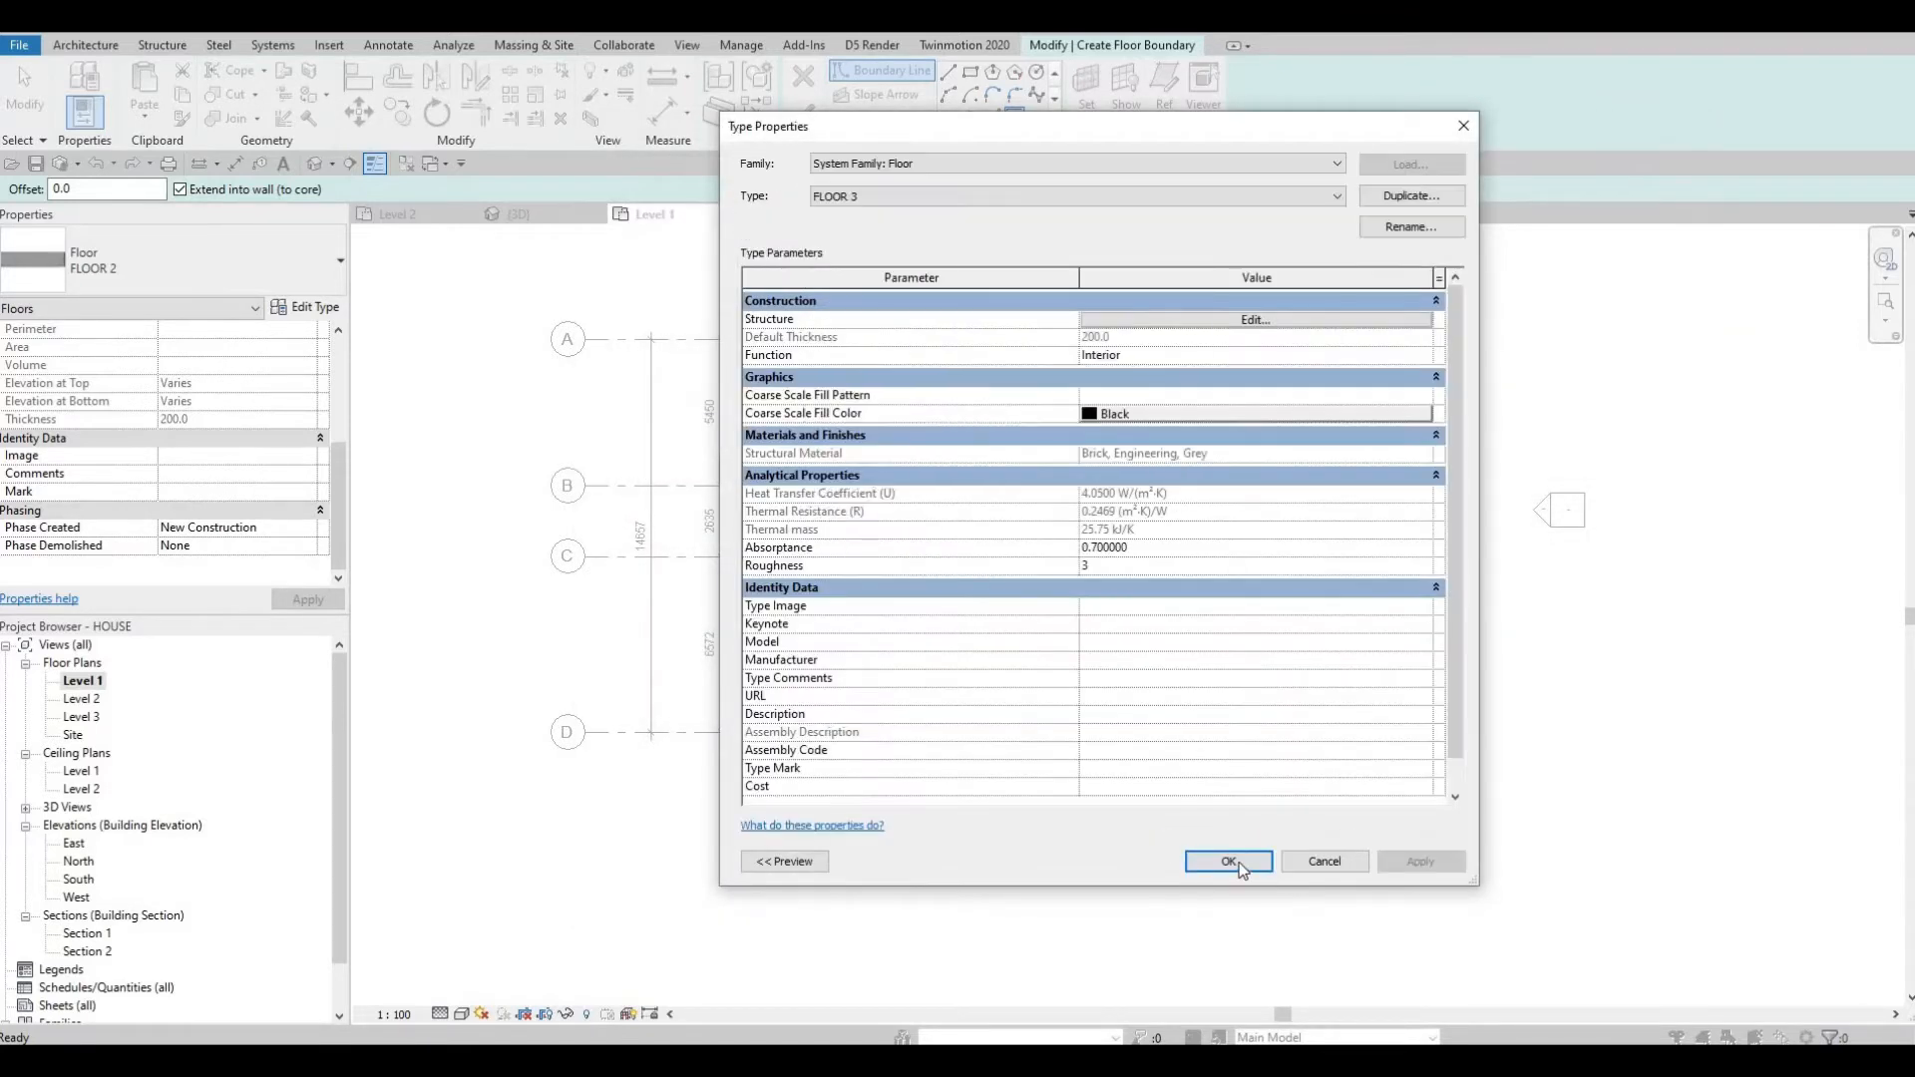
{"action": "key", "text": "Return"}
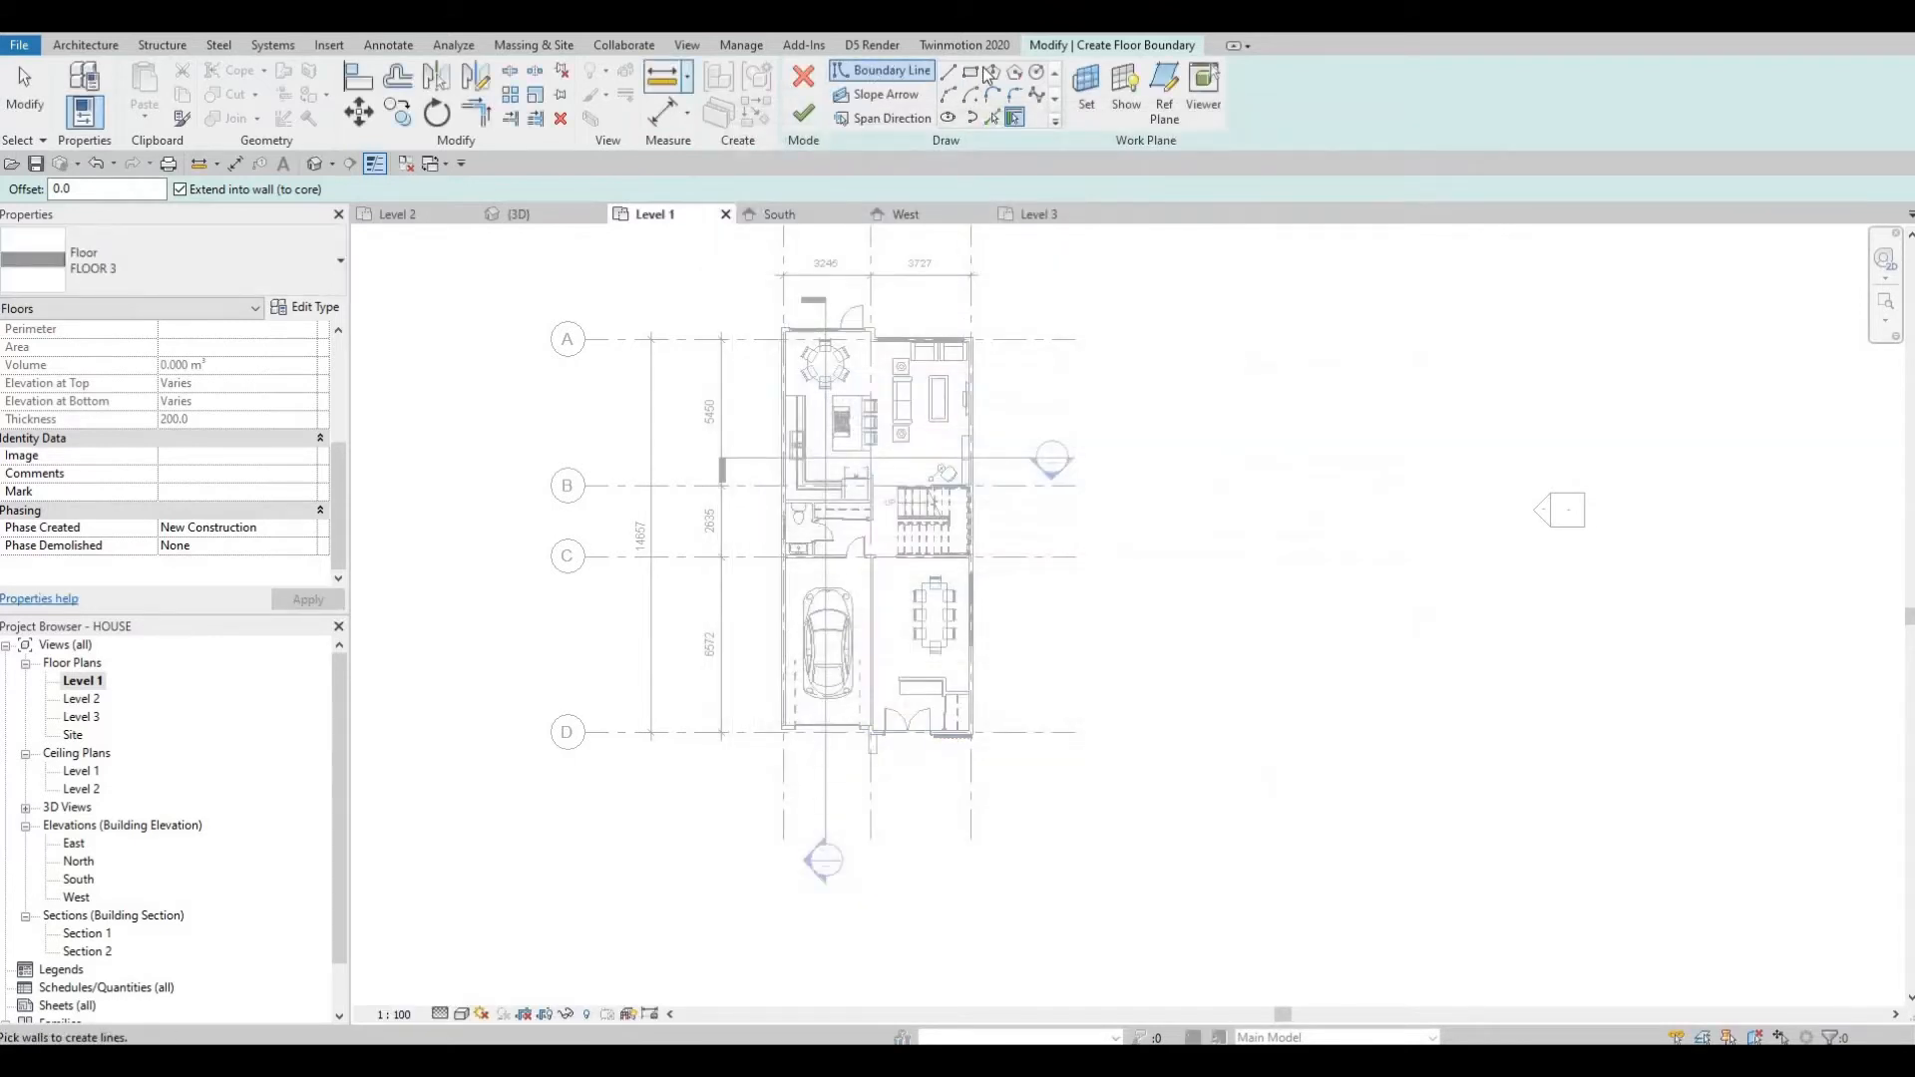
Sketch two adjacent rectangular floor boundaries in front of the garage and entrance, about 3320 and 3652 mm wide by 2920 mm deep.
{"action": "scroll", "coordinate": [829, 770], "scroll_direction": "up", "scroll_amount": 7}
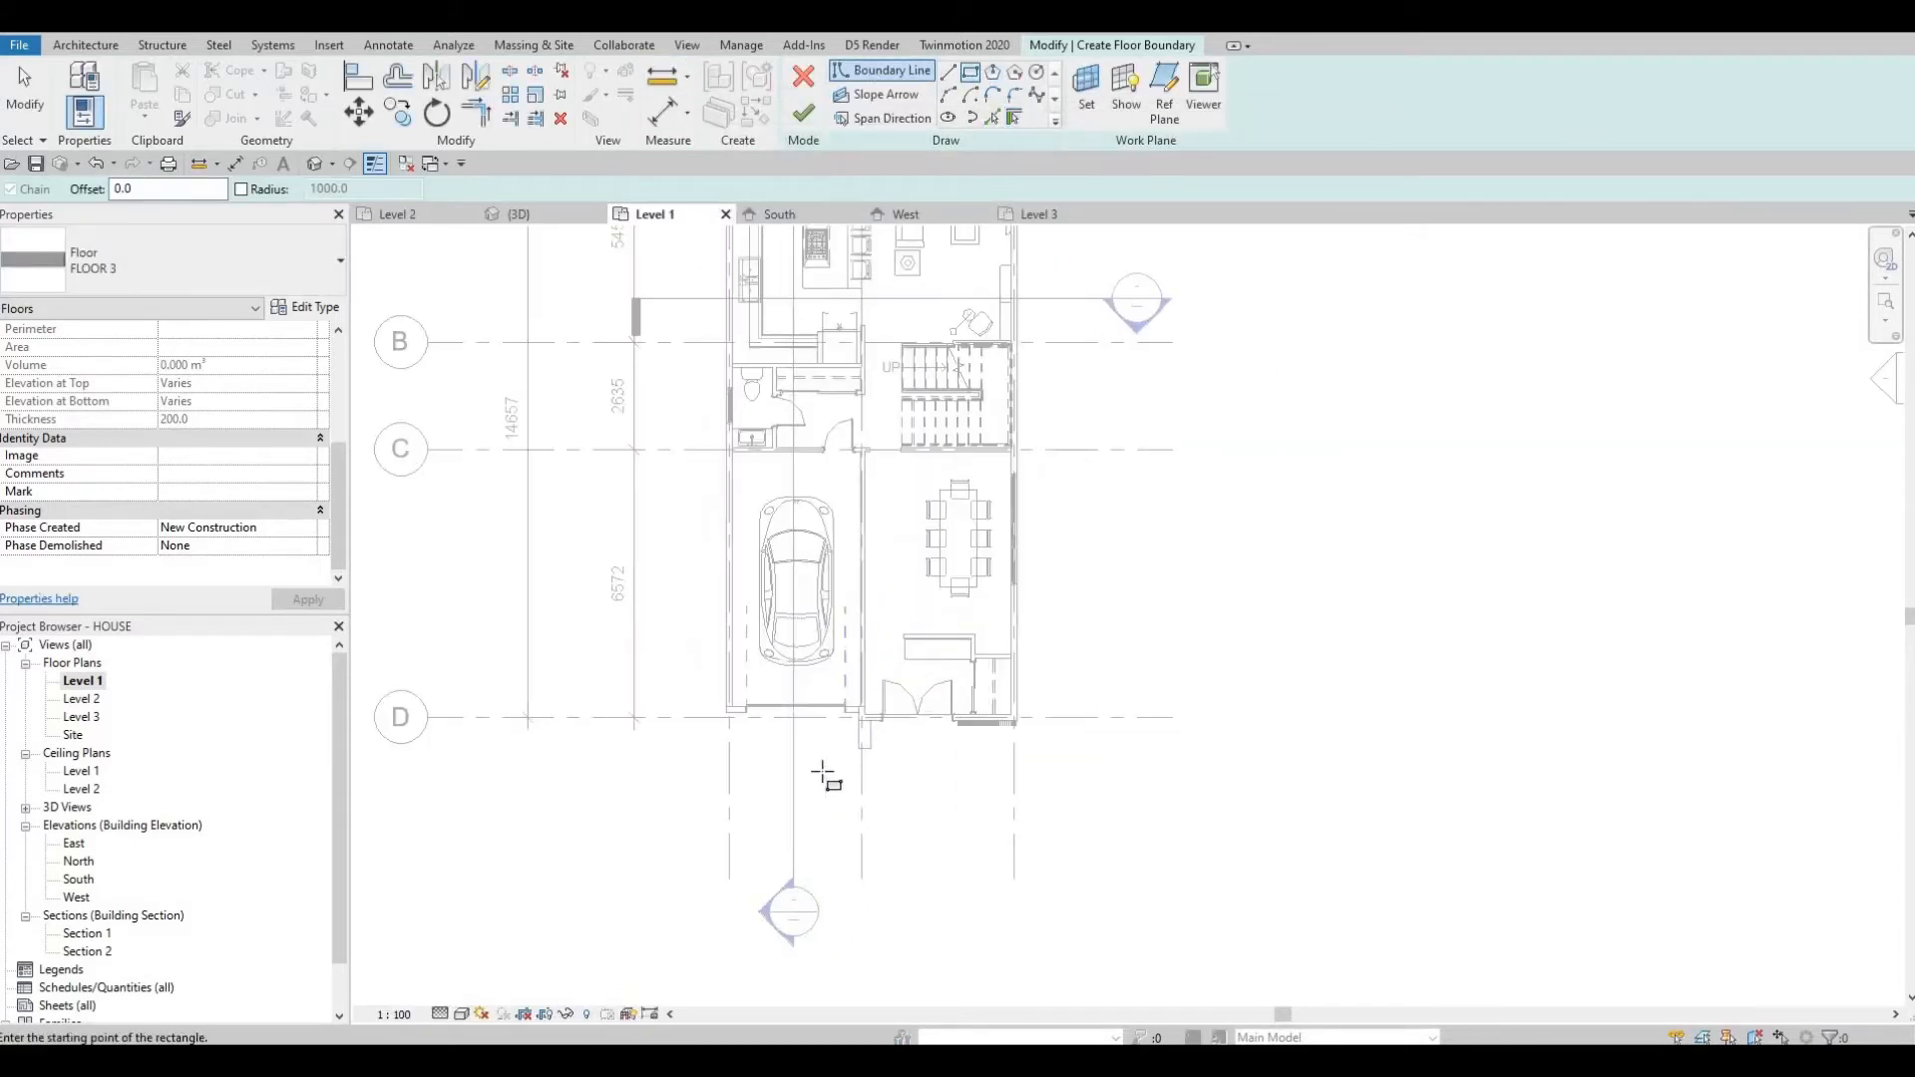
{"action": "left_click", "coordinate": [630, 660]}
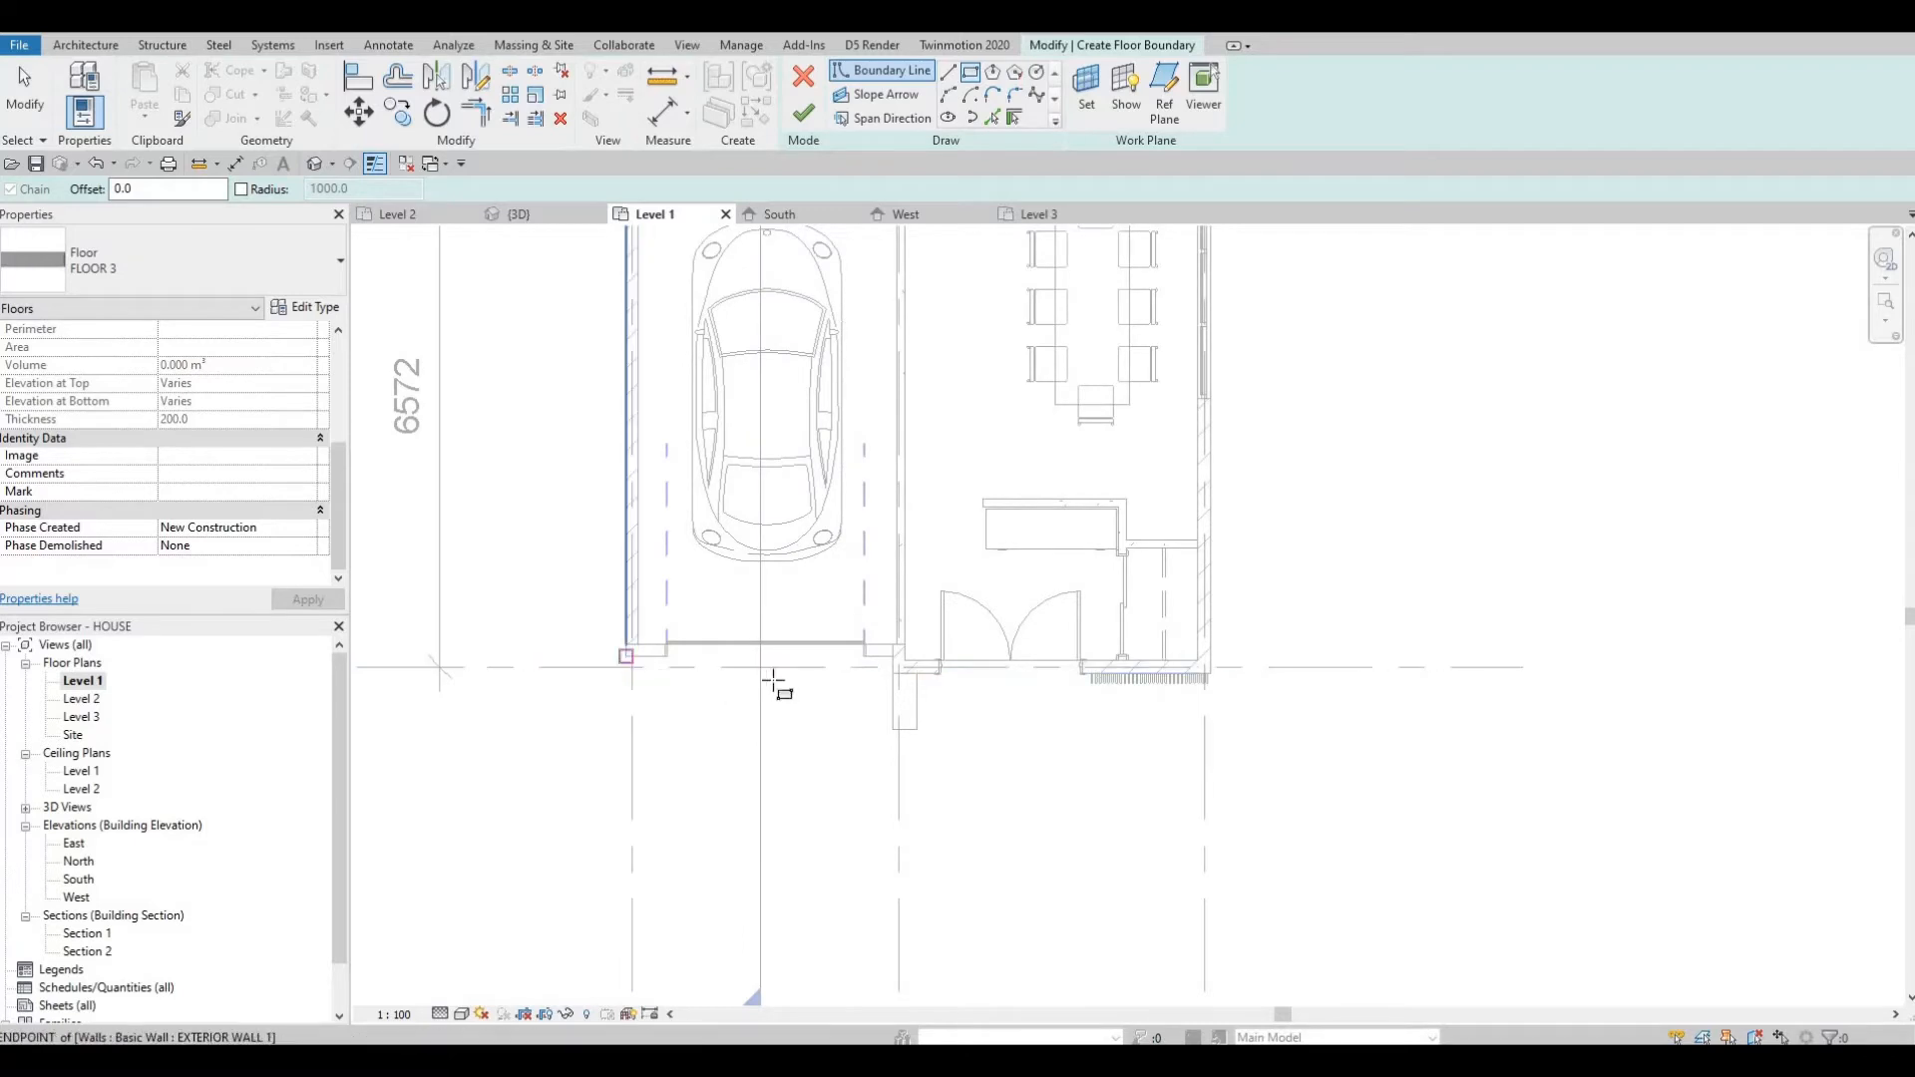
{"action": "scroll", "coordinate": [838, 699], "scroll_direction": "up", "scroll_amount": 2}
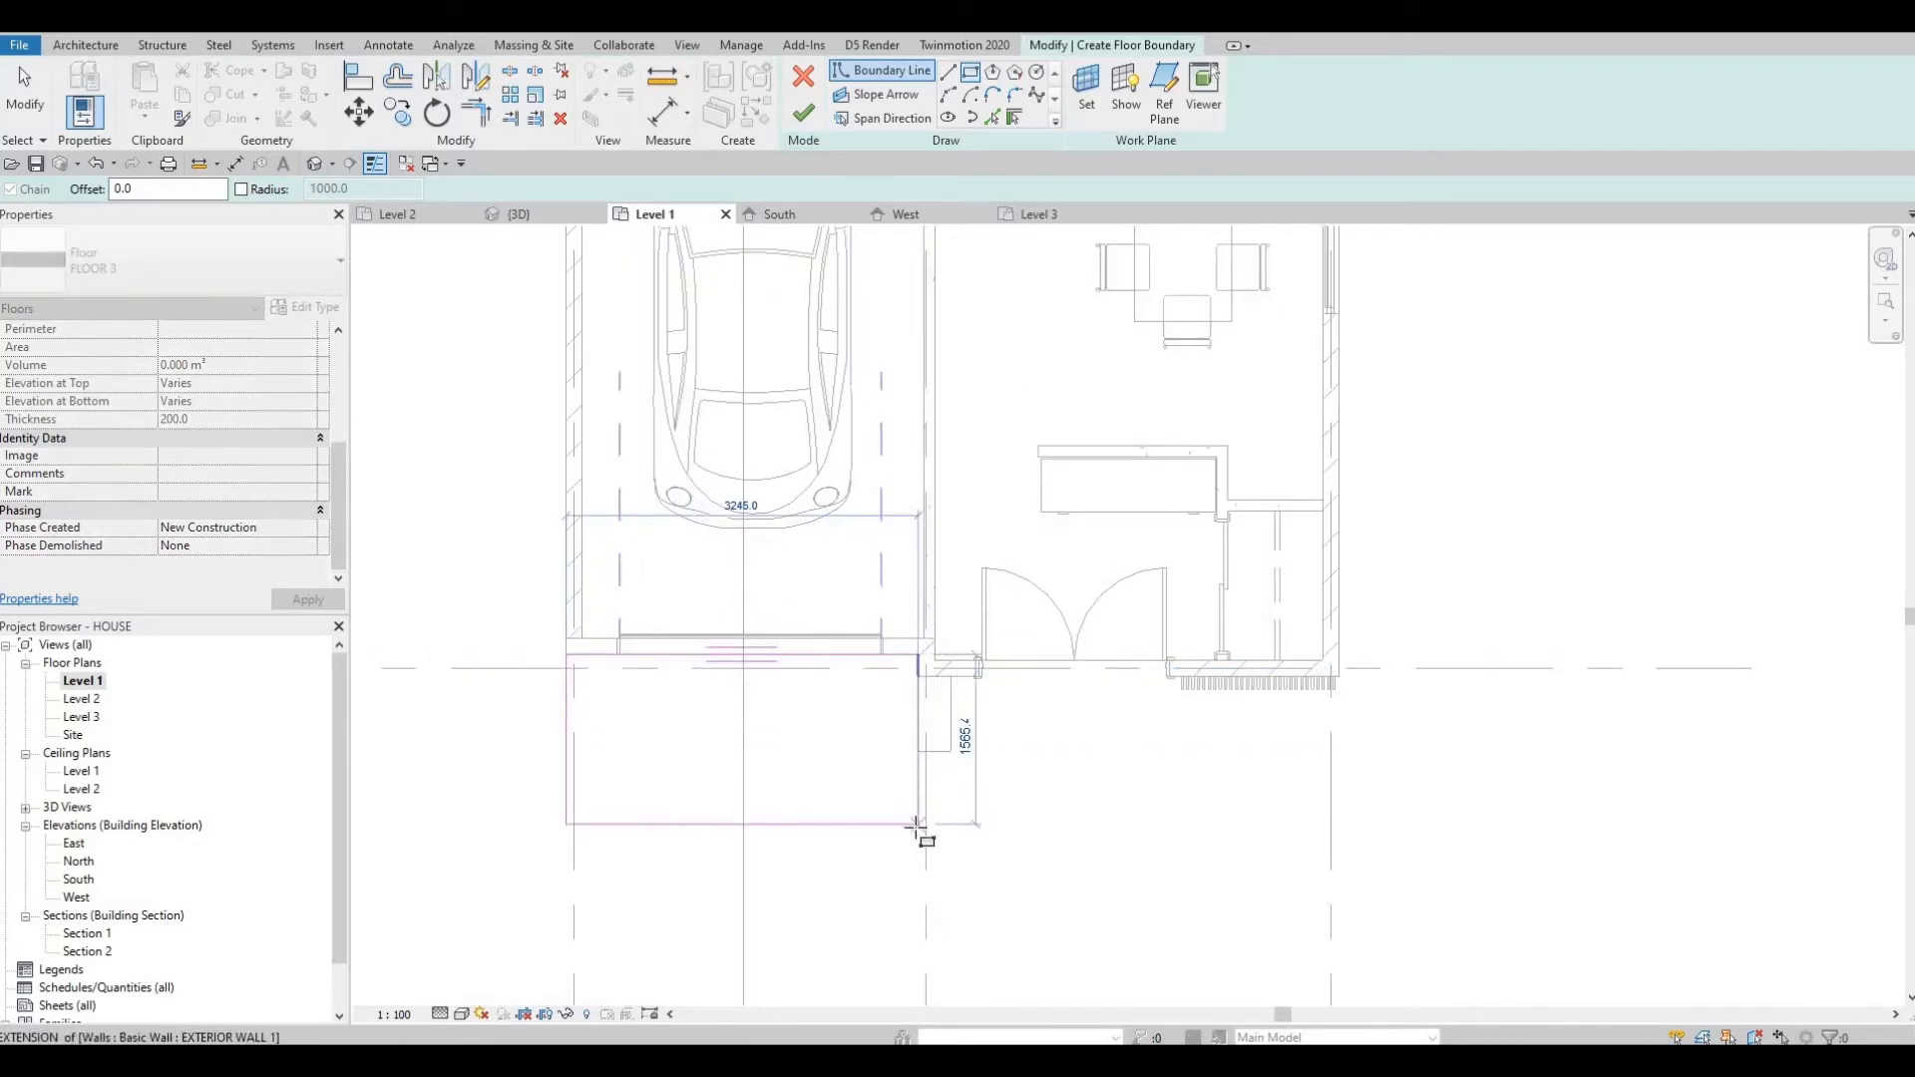
{"action": "scroll", "coordinate": [919, 853], "scroll_direction": "down", "scroll_amount": 2}
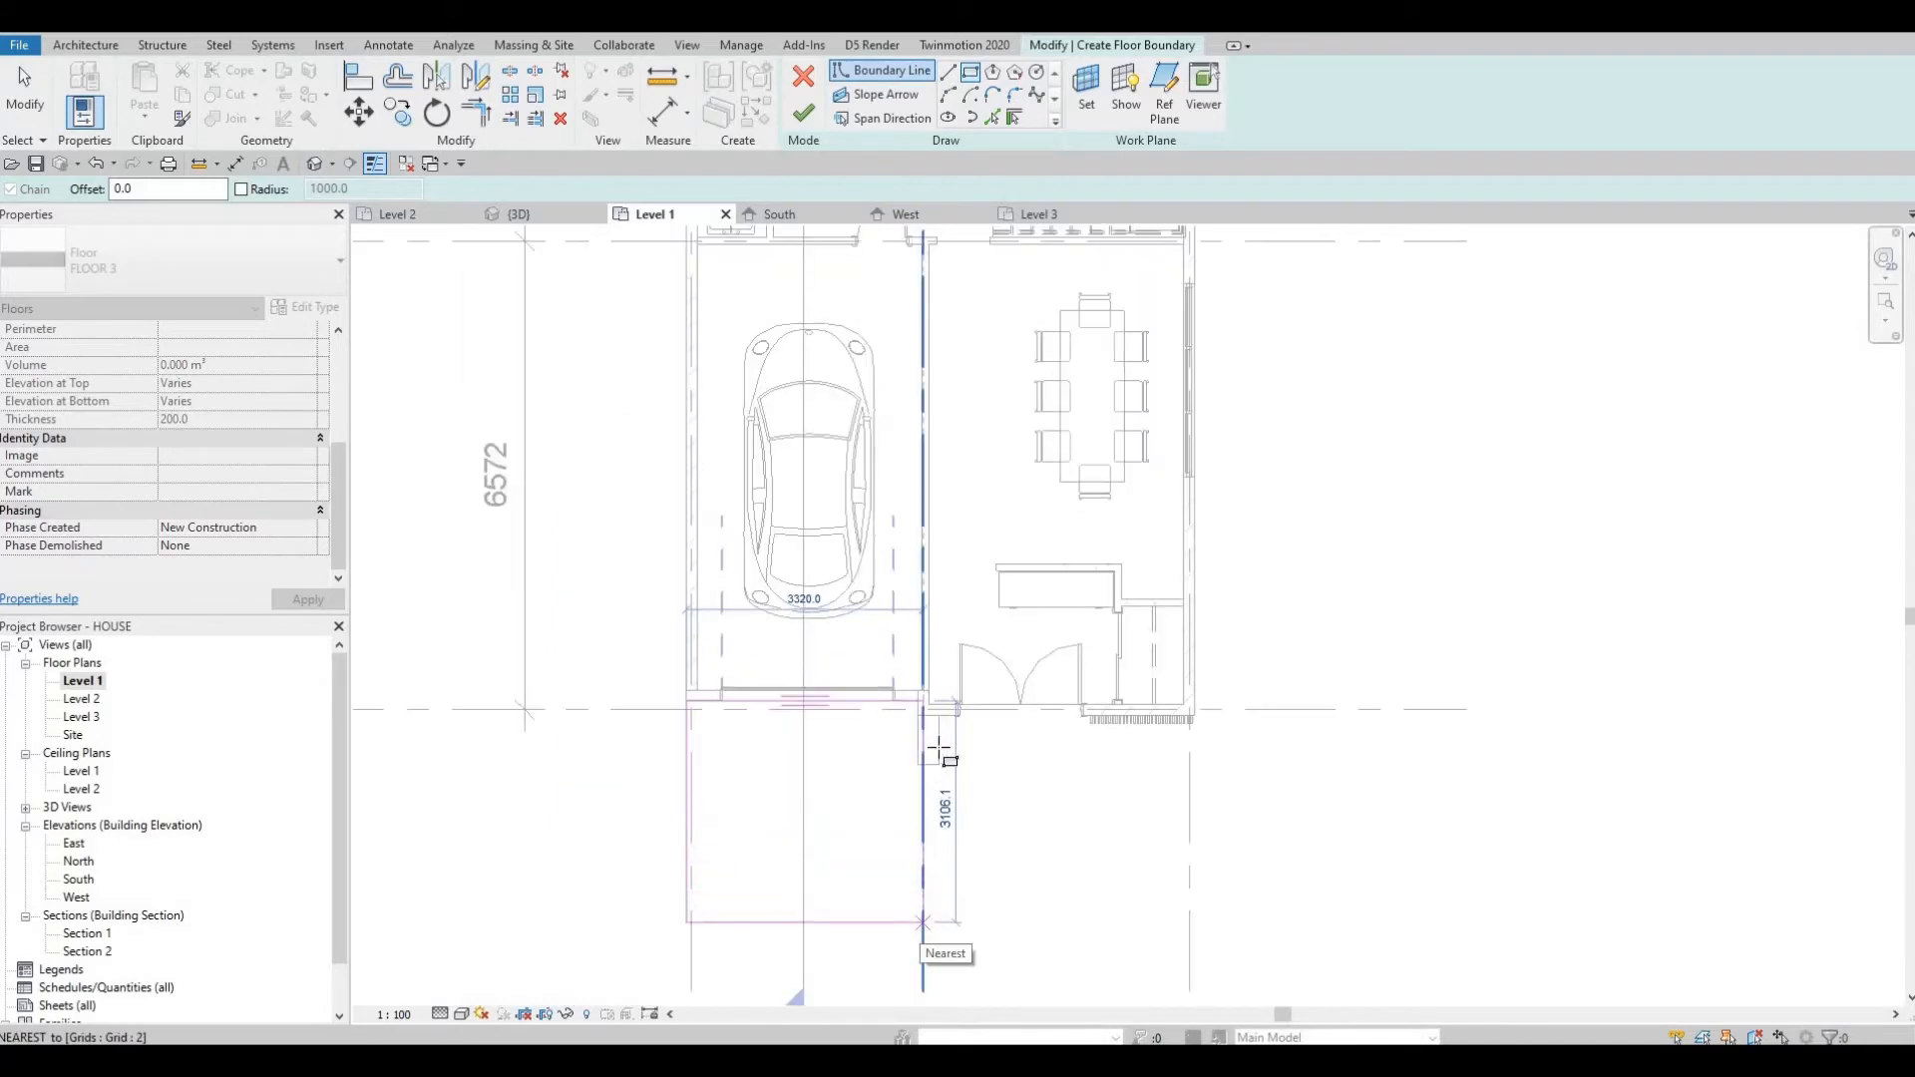
{"action": "key", "text": "Escape"}
{"action": "scroll", "coordinate": [919, 704], "scroll_direction": "up", "scroll_amount": 2}
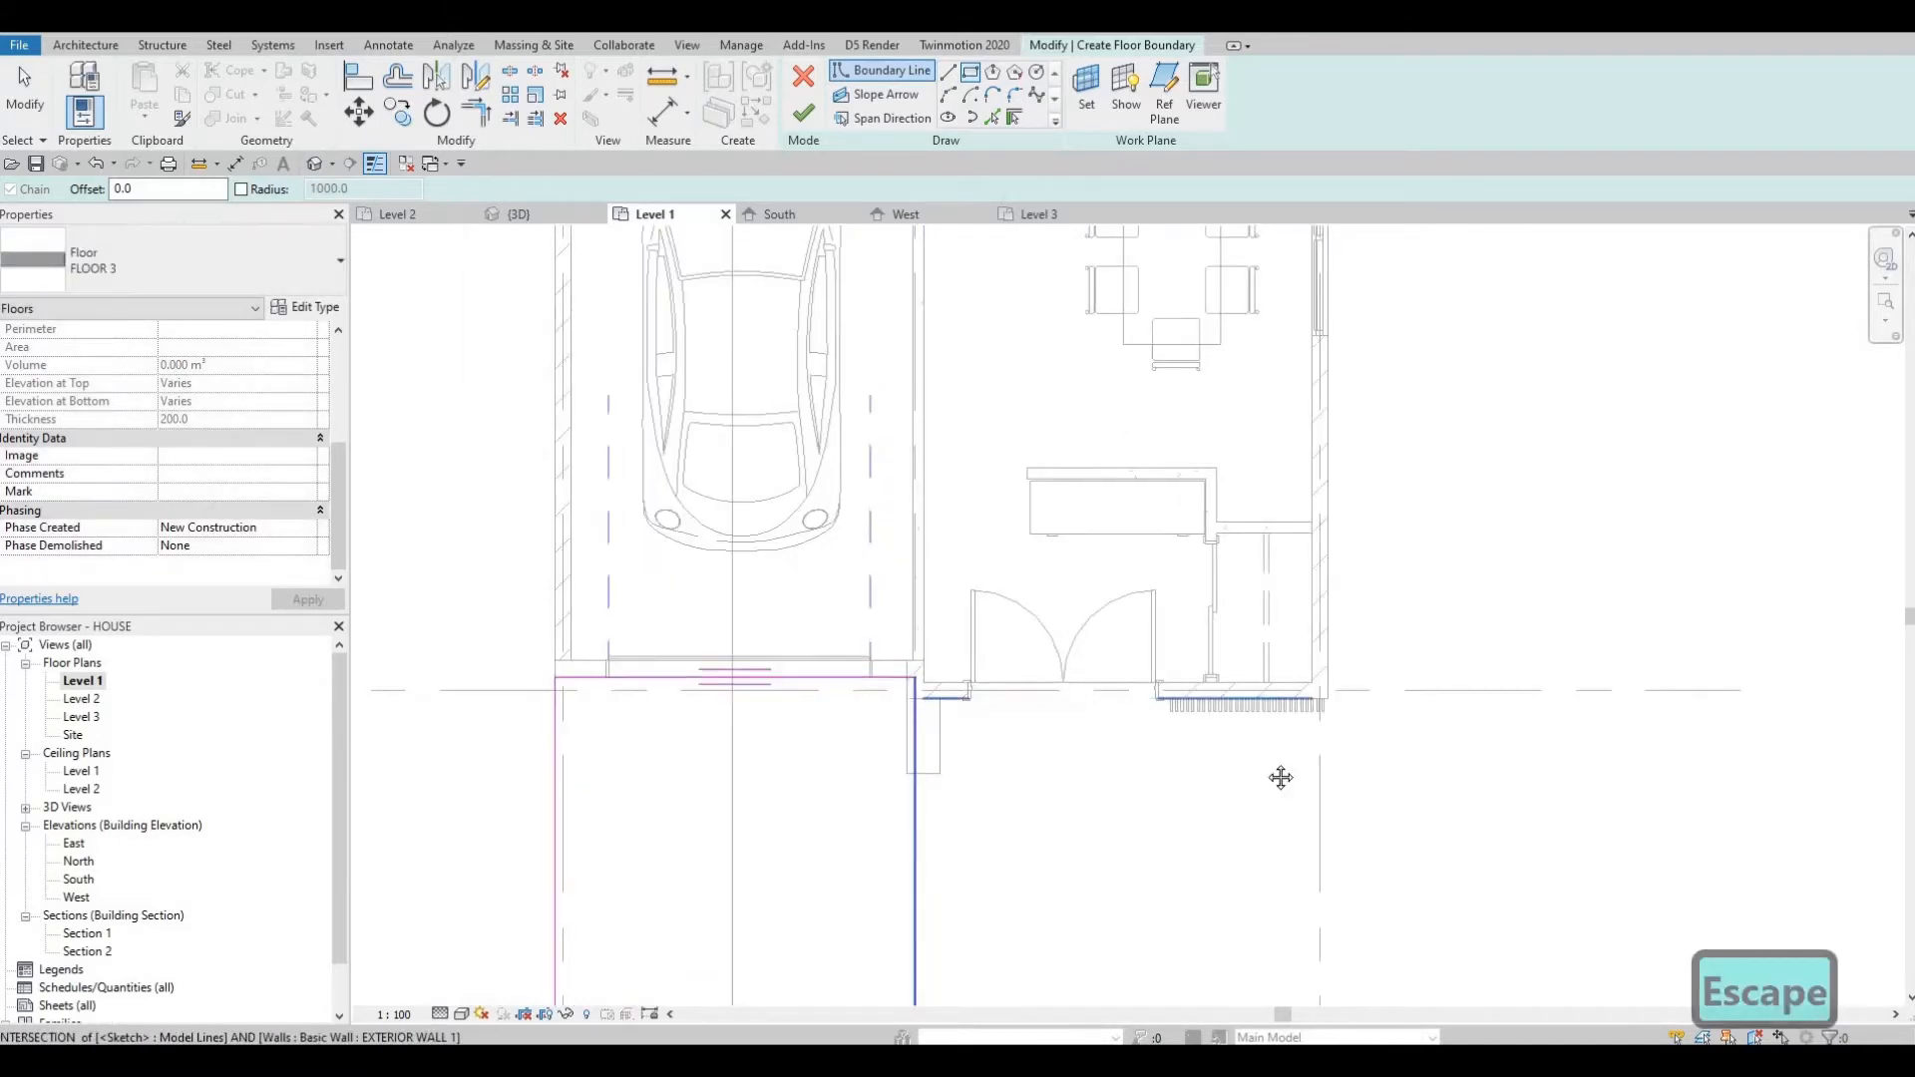
{"action": "middle_click_drag", "start_coordinate": [1281, 777], "coordinate": [1239, 653]}
{"action": "left_click", "coordinate": [1235, 731]}
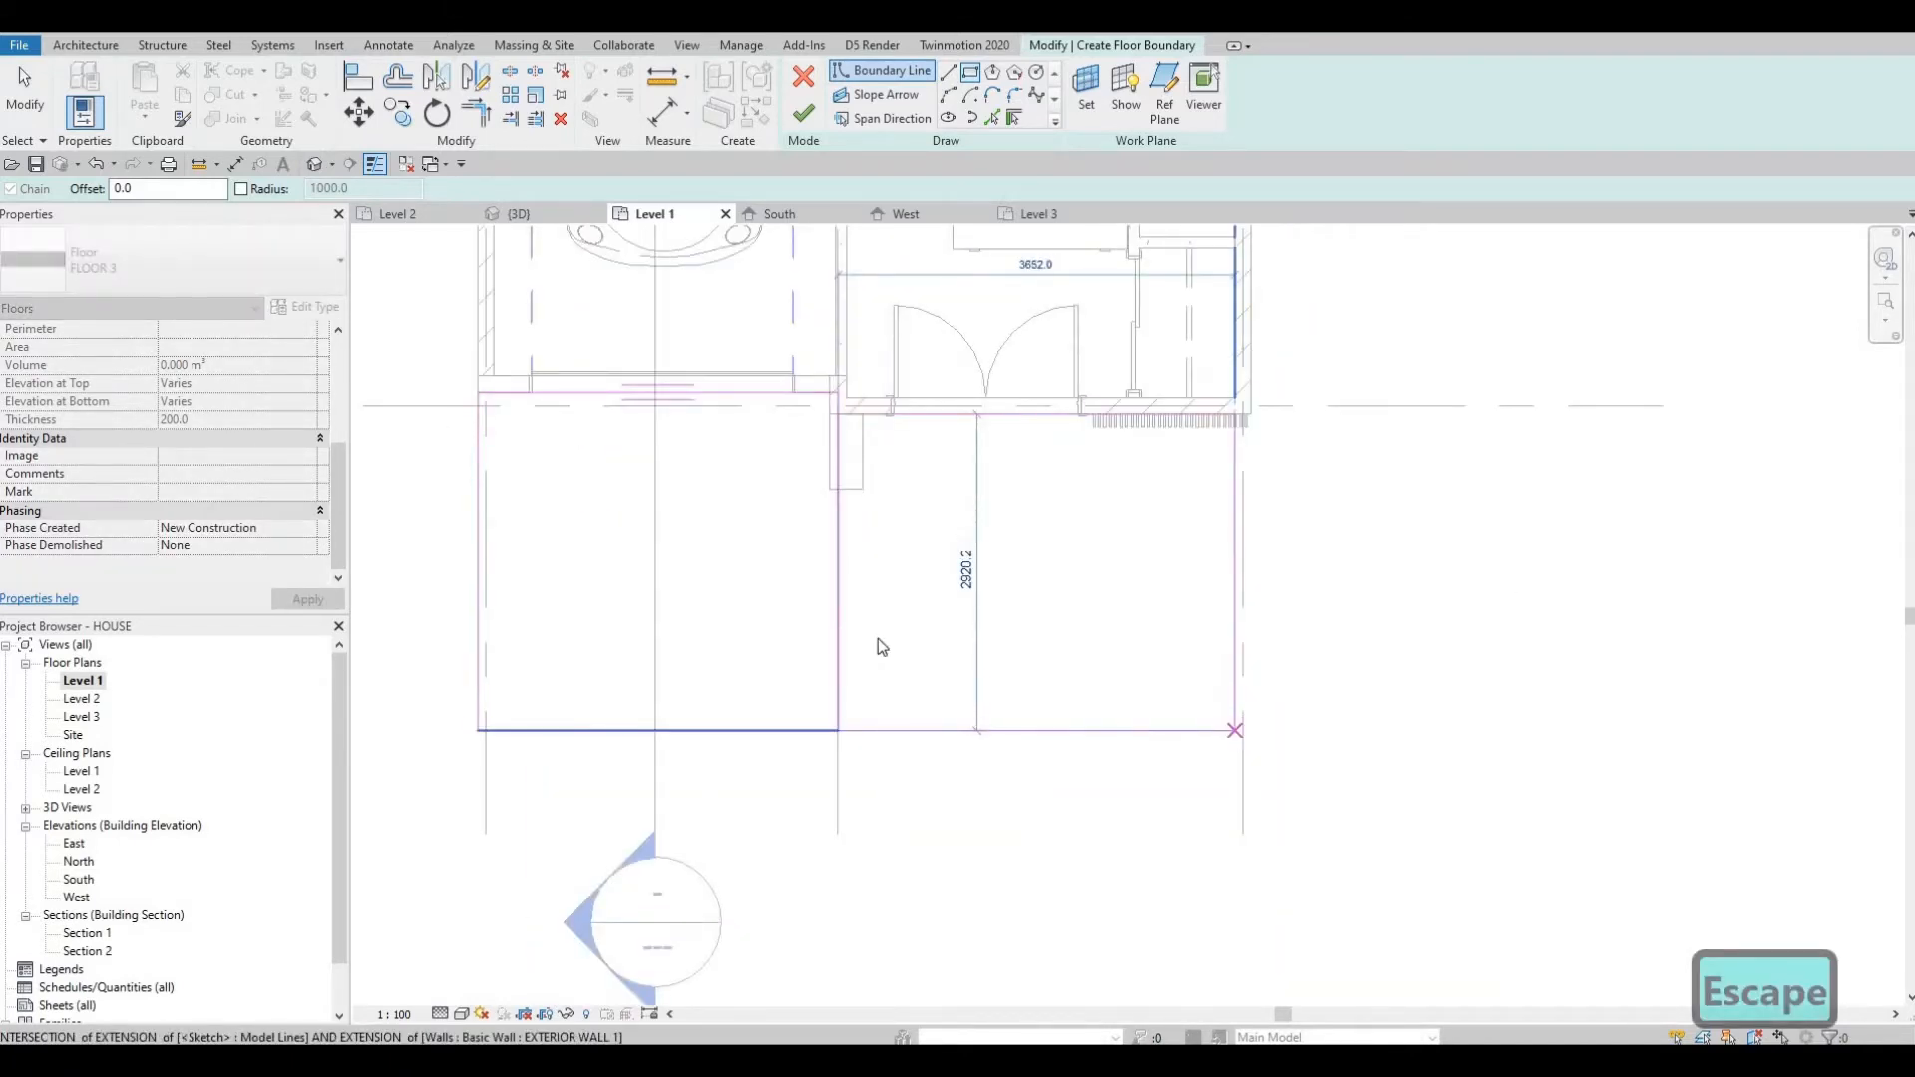
{"action": "key", "text": "Escape"}
{"action": "key", "text": "Escape"}
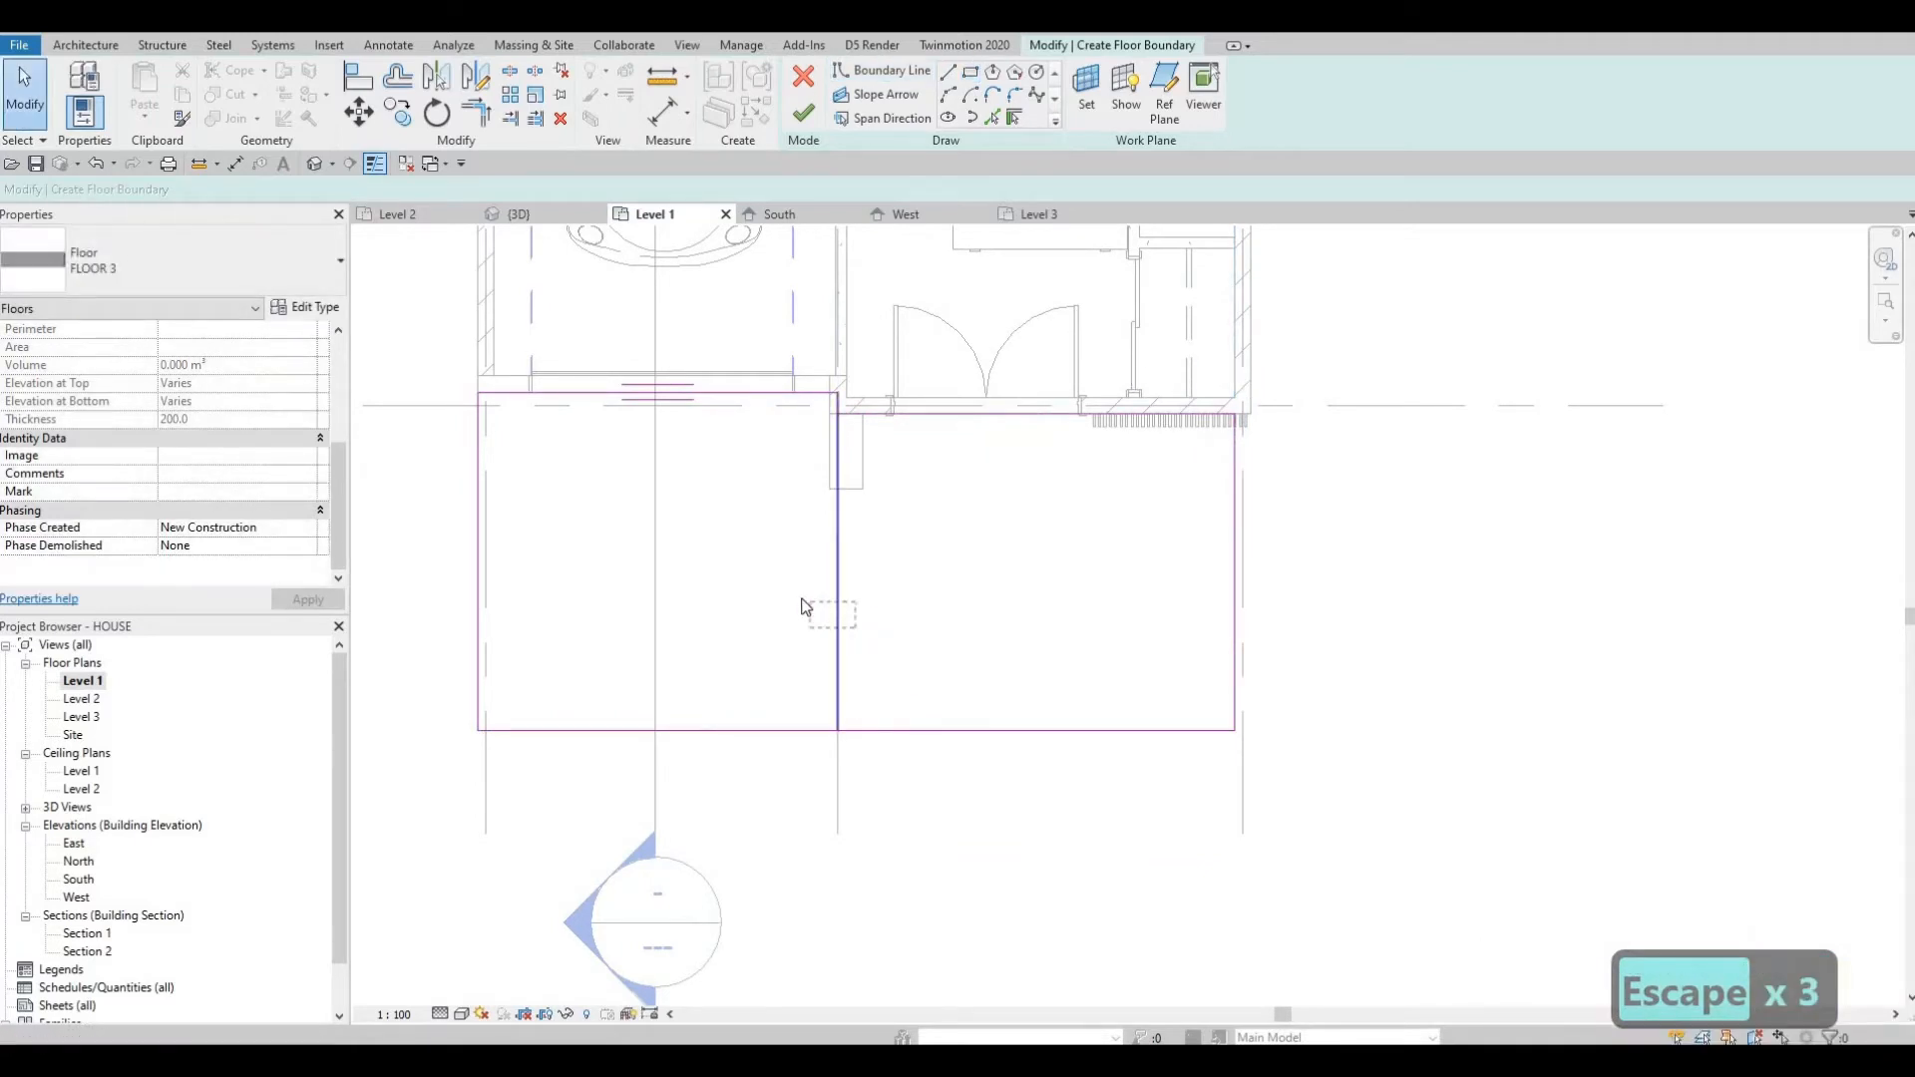
Delete the shared middle boundary line and trim the remaining edges into one closed outline.
{"action": "left_click_drag", "start_coordinate": [806, 607], "coordinate": [806, 606]}
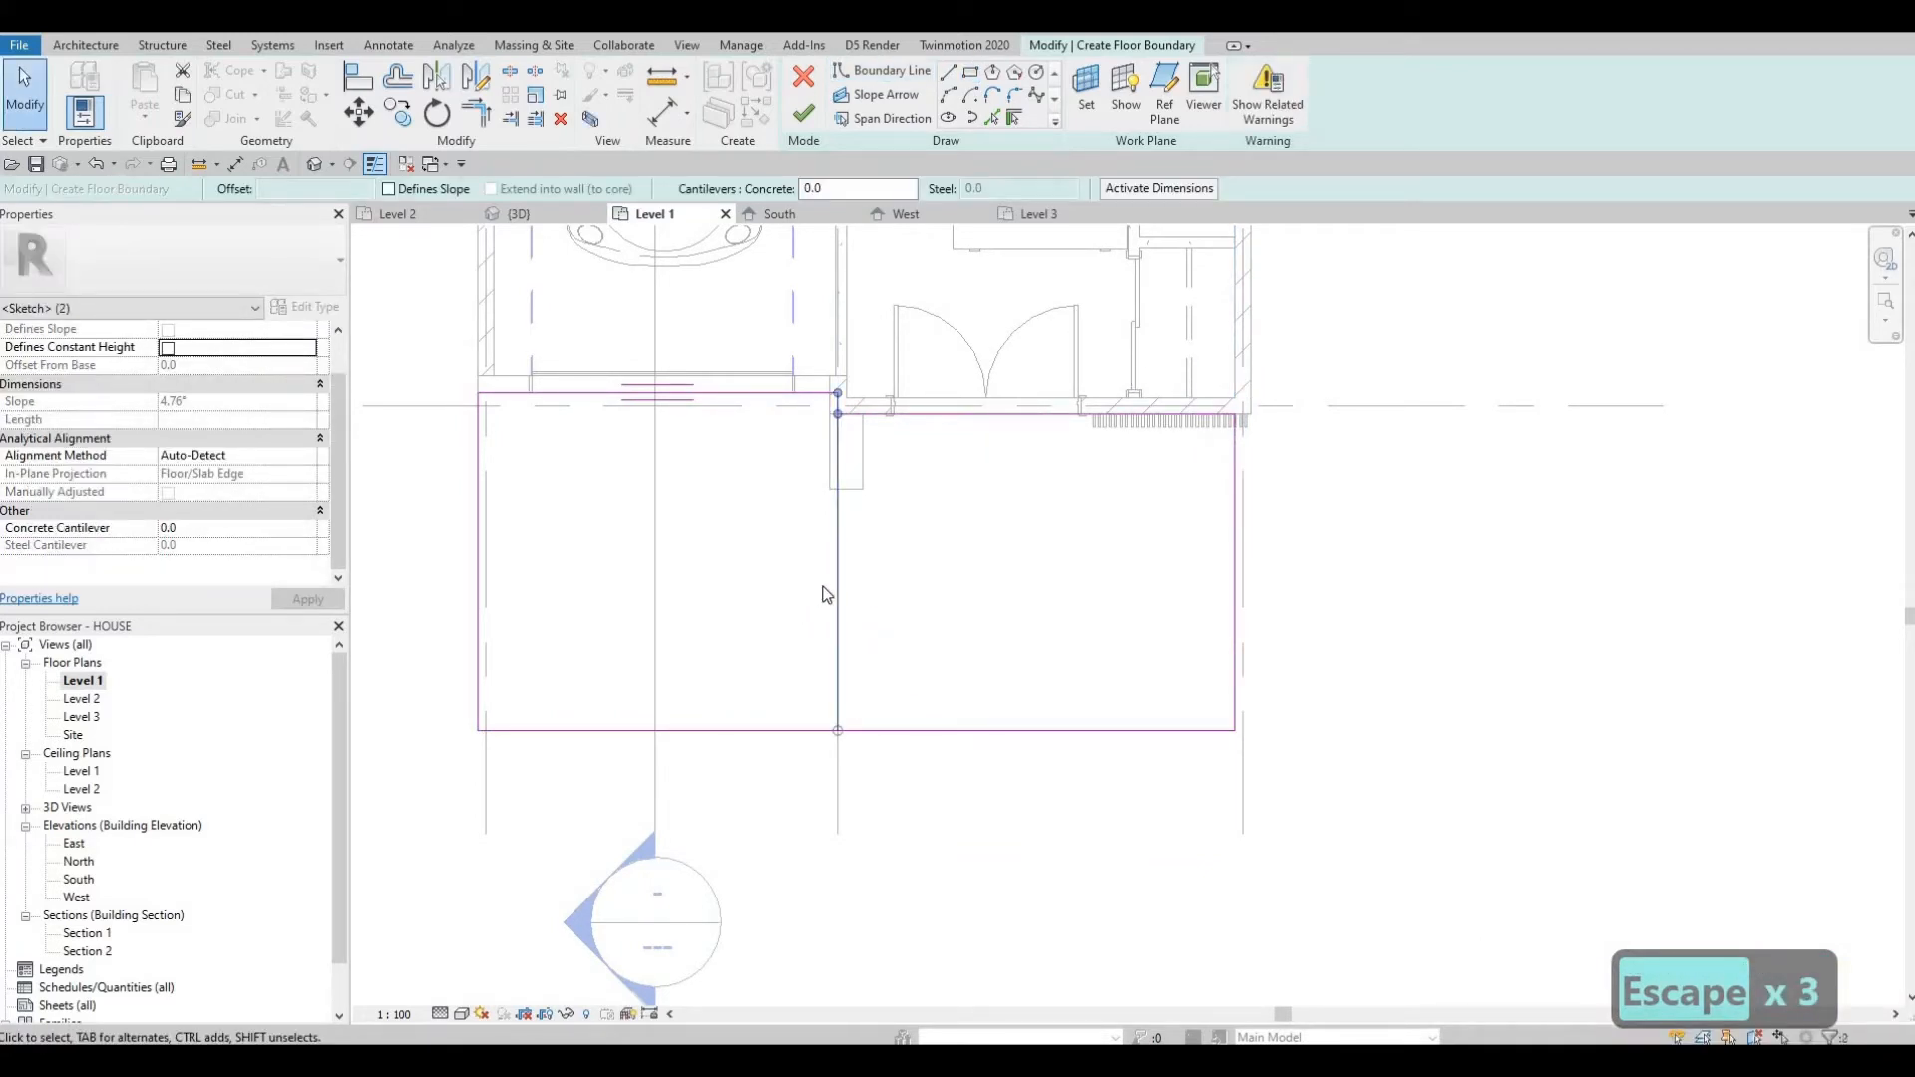
{"action": "key", "text": "Escape"}
{"action": "key", "text": "Escape"}
{"action": "left_click", "coordinate": [838, 579]}
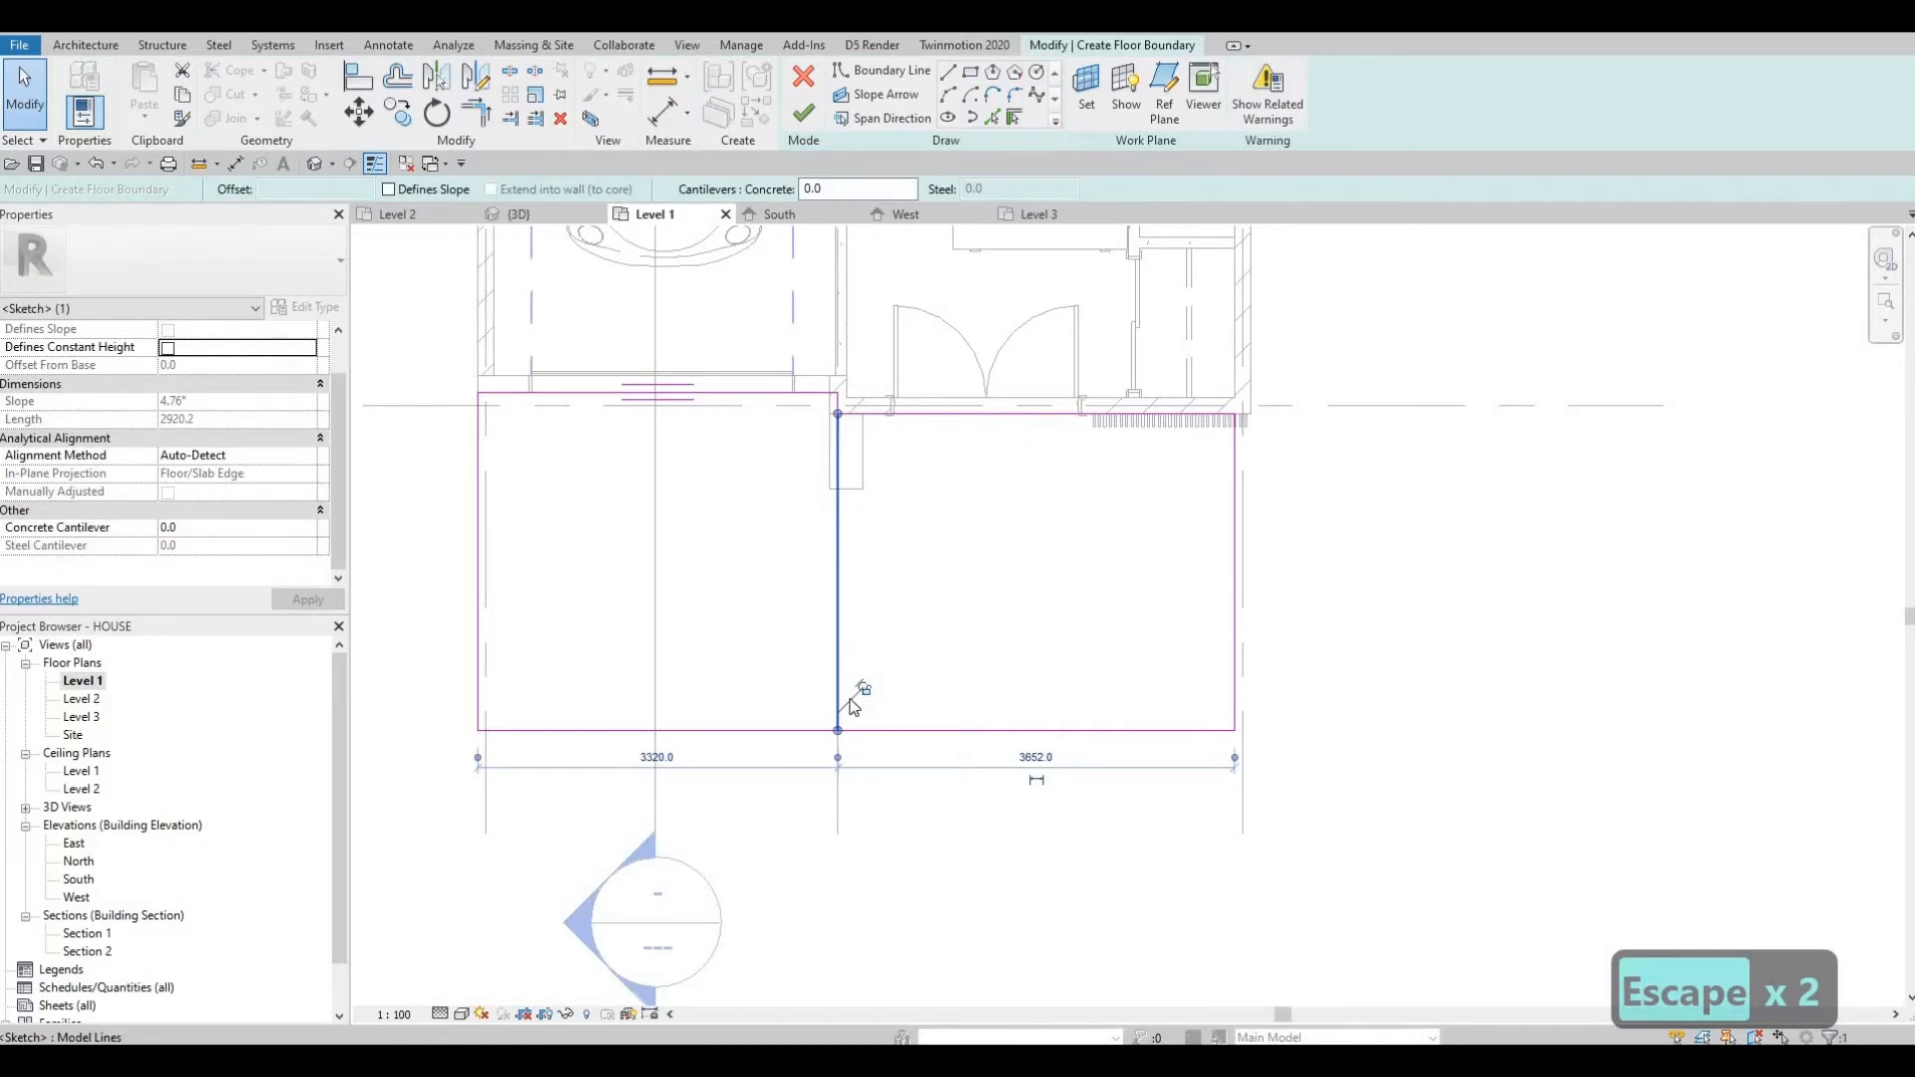
{"action": "key", "text": "Delete"}
{"action": "key", "text": "t"}
{"action": "key", "text": "r"}
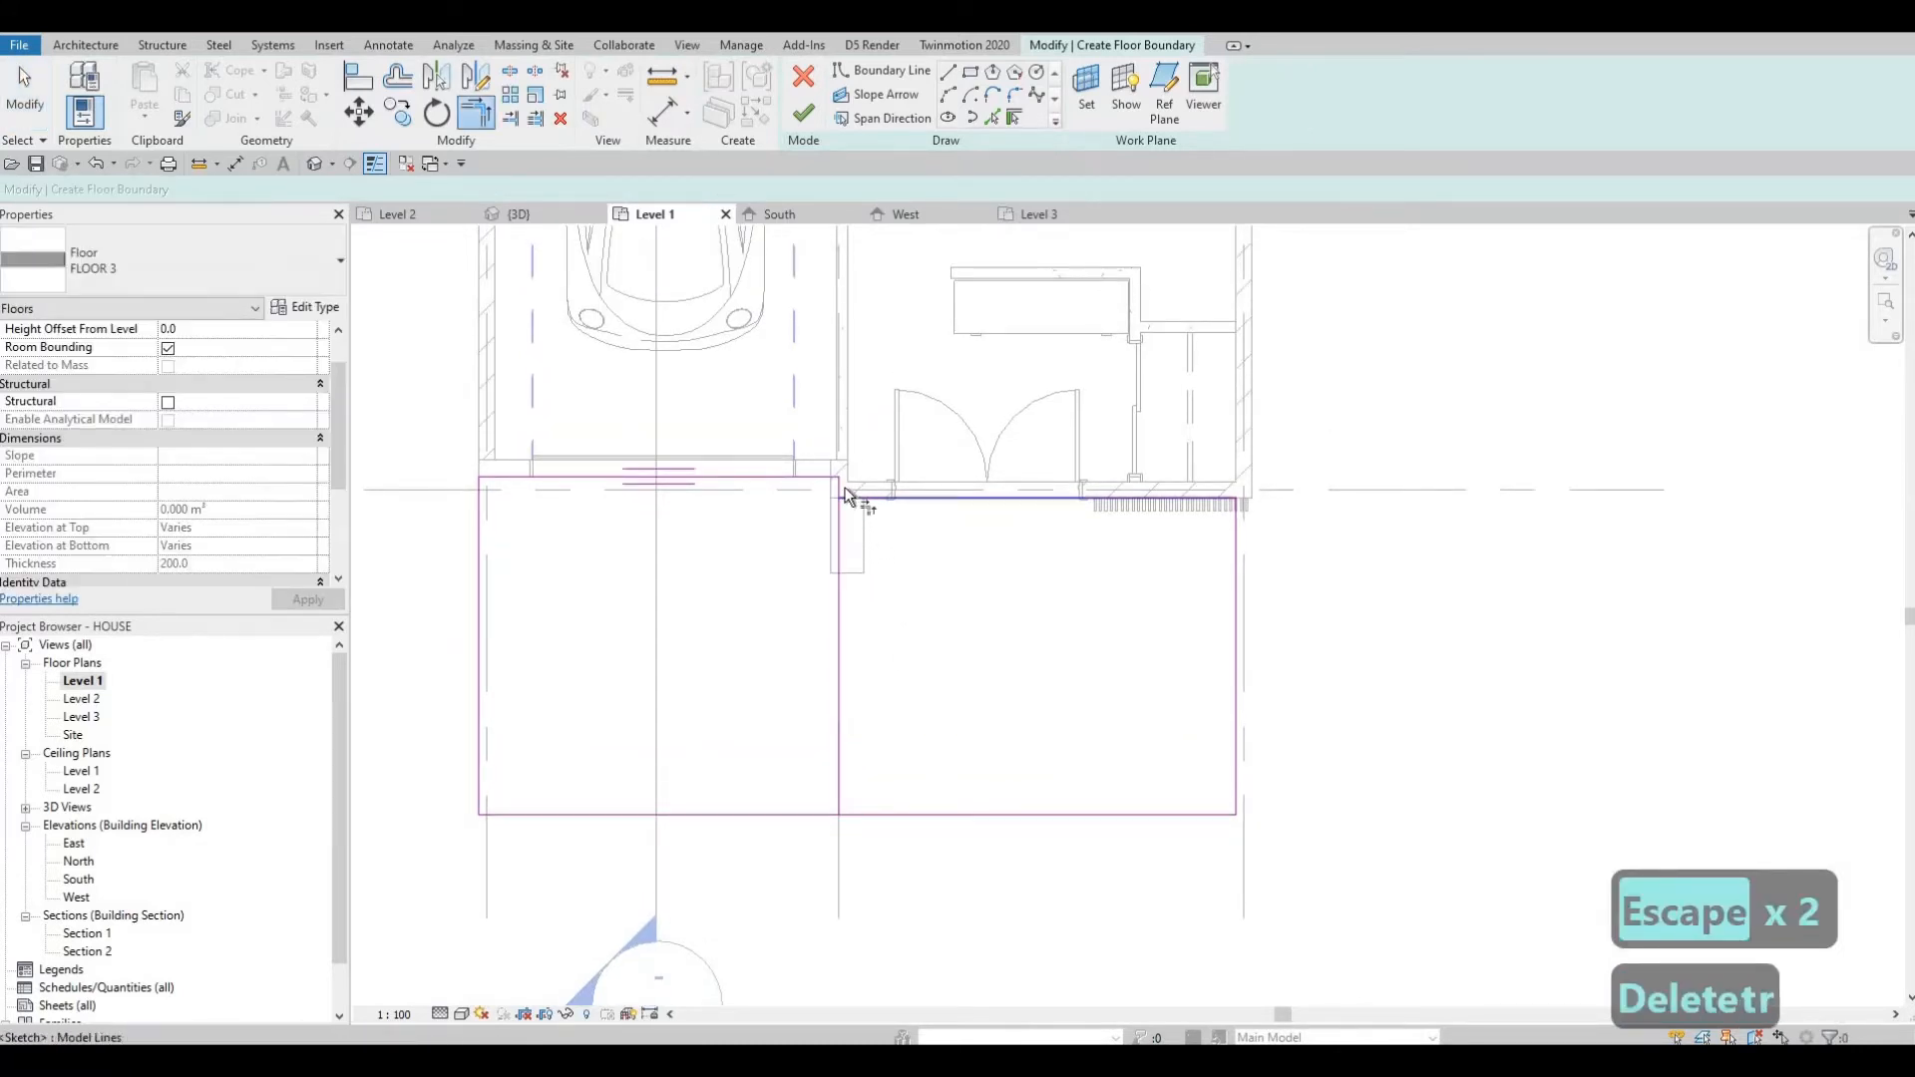
{"action": "left_click", "coordinate": [846, 496]}
{"action": "left_click", "coordinate": [858, 626]}
{"action": "key", "text": "Escape"}
{"action": "key", "text": "Escape"}
{"action": "scroll", "coordinate": [1014, 760], "scroll_direction": "down", "scroll_amount": 2}
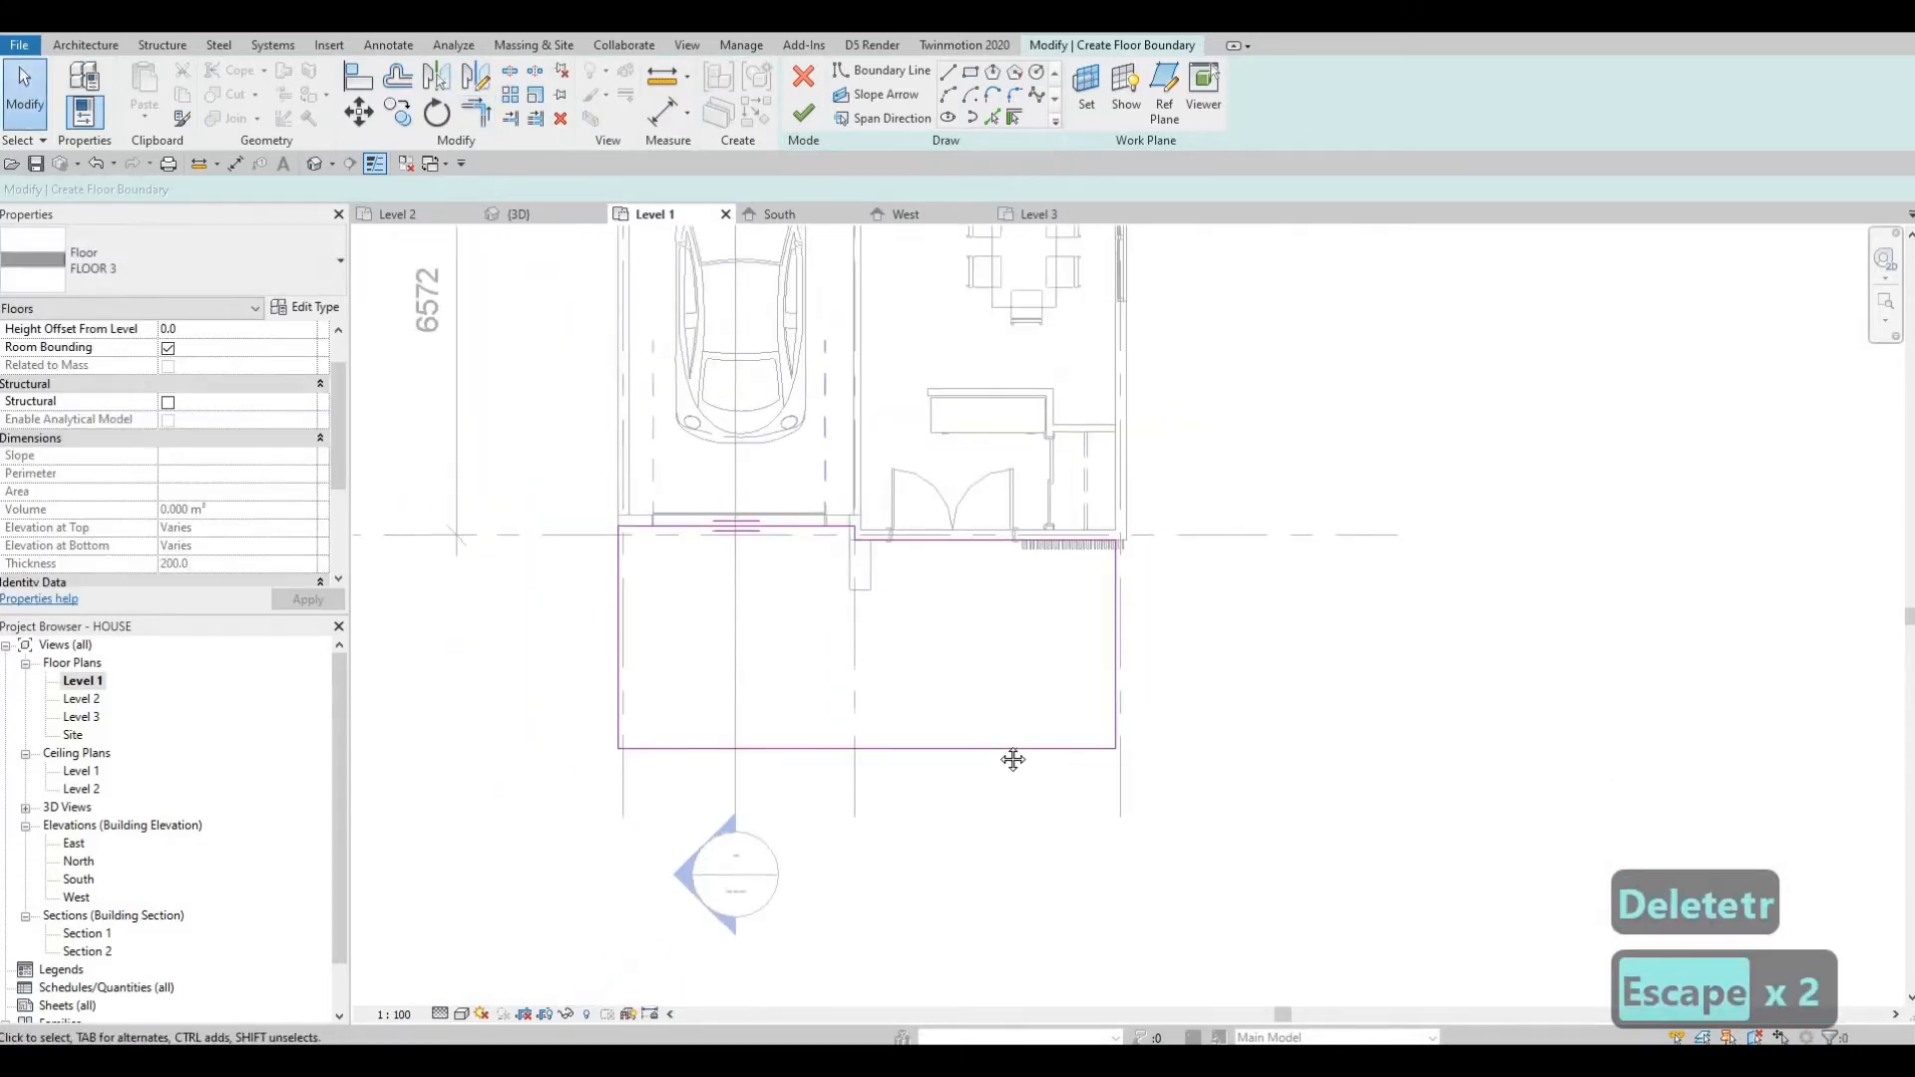
Draw a boundary line along the house's west side from grid A down to the front outline.
{"action": "middle_click_drag", "start_coordinate": [1013, 760], "coordinate": [1122, 739]}
{"action": "middle_click_drag", "start_coordinate": [897, 757], "coordinate": [877, 847]}
{"action": "middle_click_drag", "start_coordinate": [692, 705], "coordinate": [669, 771]}
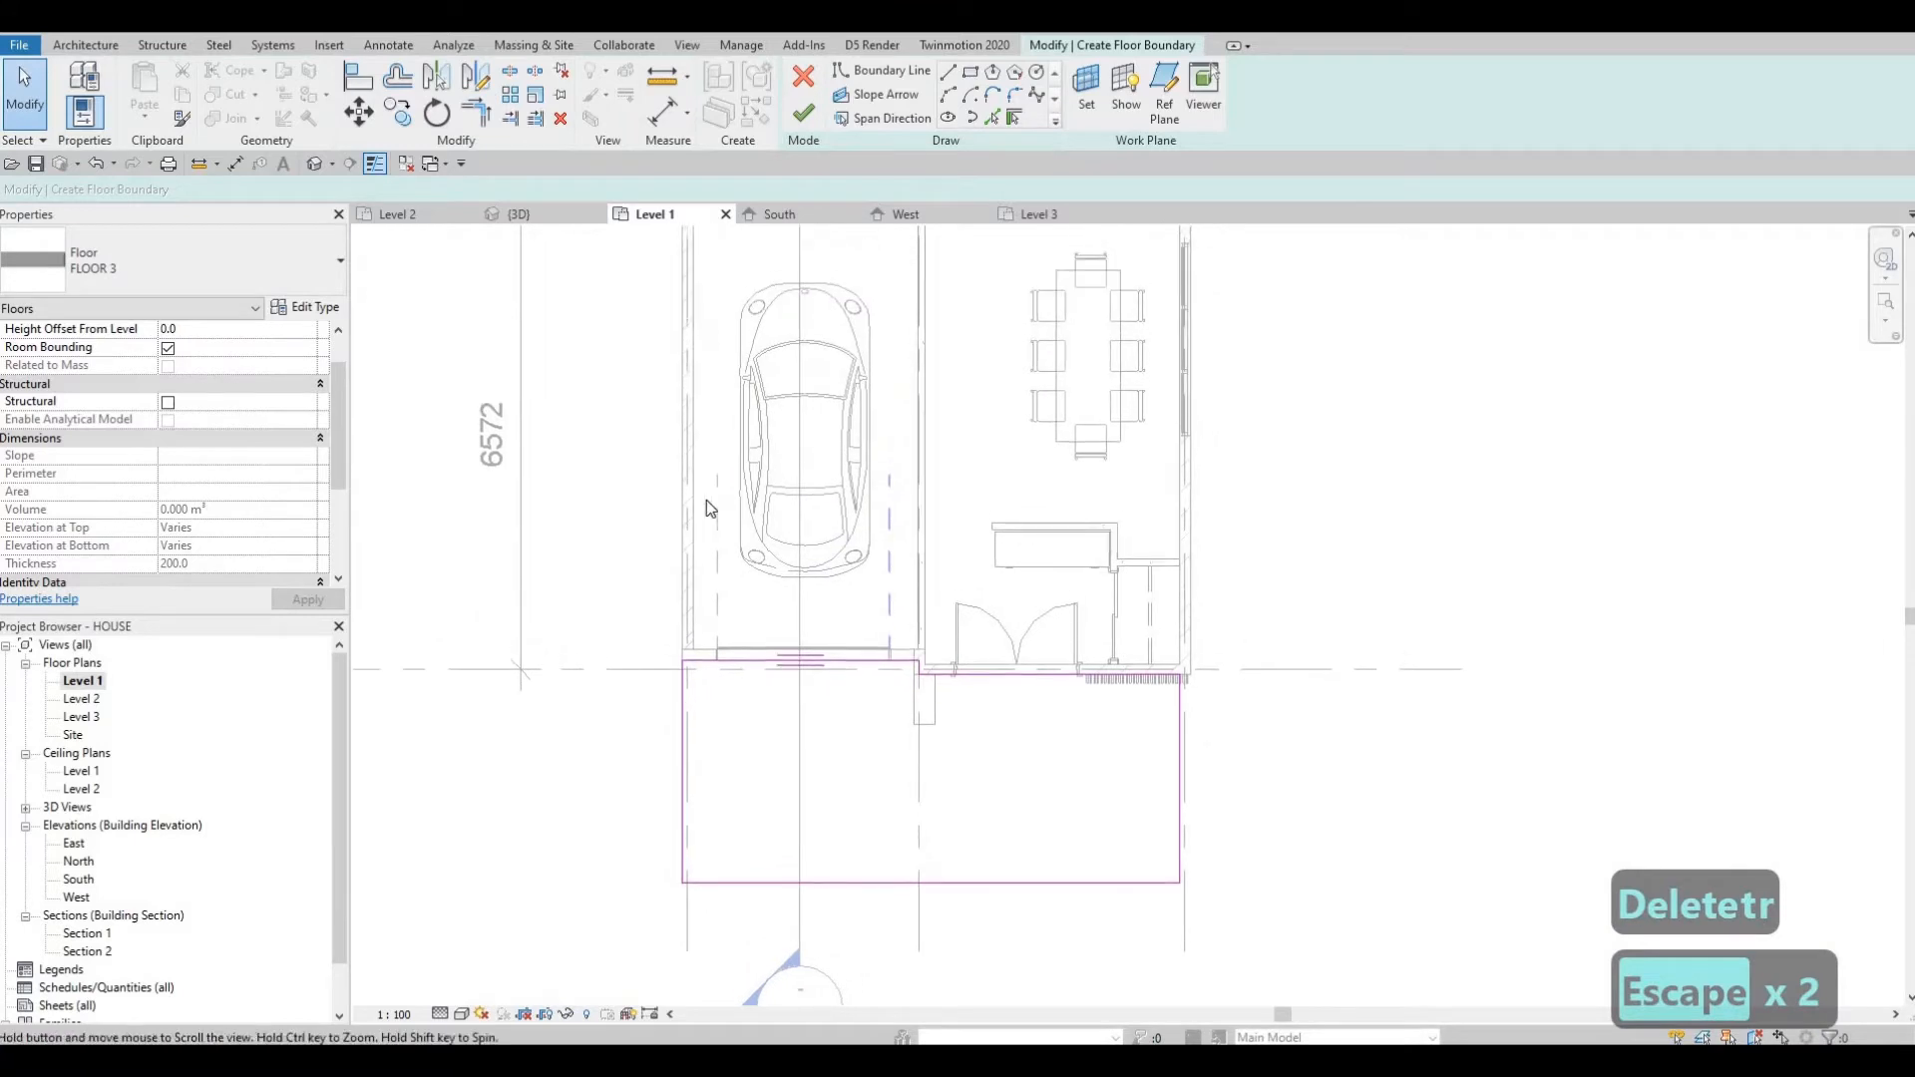
{"action": "scroll", "coordinate": [719, 604], "scroll_direction": "down", "scroll_amount": 2}
{"action": "middle_click_drag", "start_coordinate": [707, 501], "coordinate": [693, 629]}
{"action": "scroll", "coordinate": [693, 628], "scroll_direction": "down", "scroll_amount": 3}
{"action": "middle_click_drag", "start_coordinate": [723, 470], "coordinate": [707, 548]}
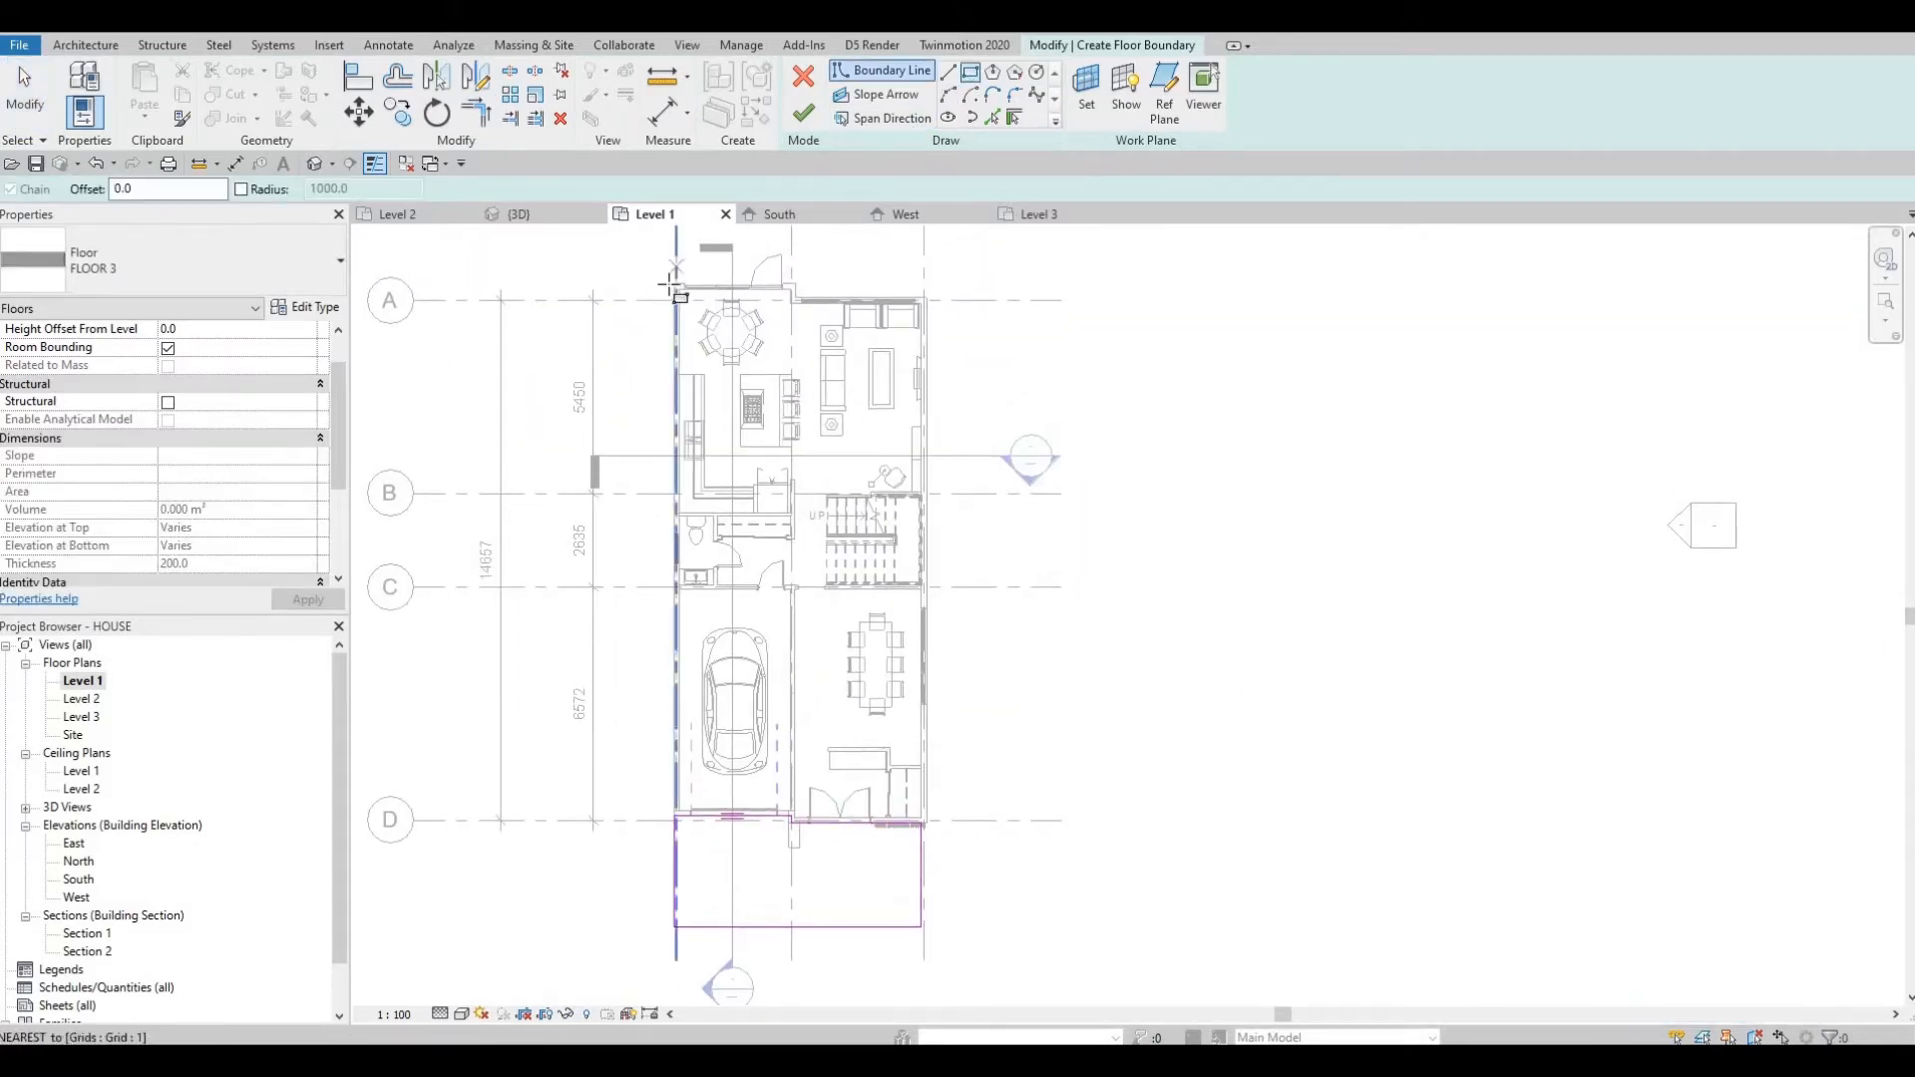
{"action": "left_click", "coordinate": [675, 284]}
{"action": "middle_click_drag", "start_coordinate": [678, 703], "coordinate": [719, 446]}
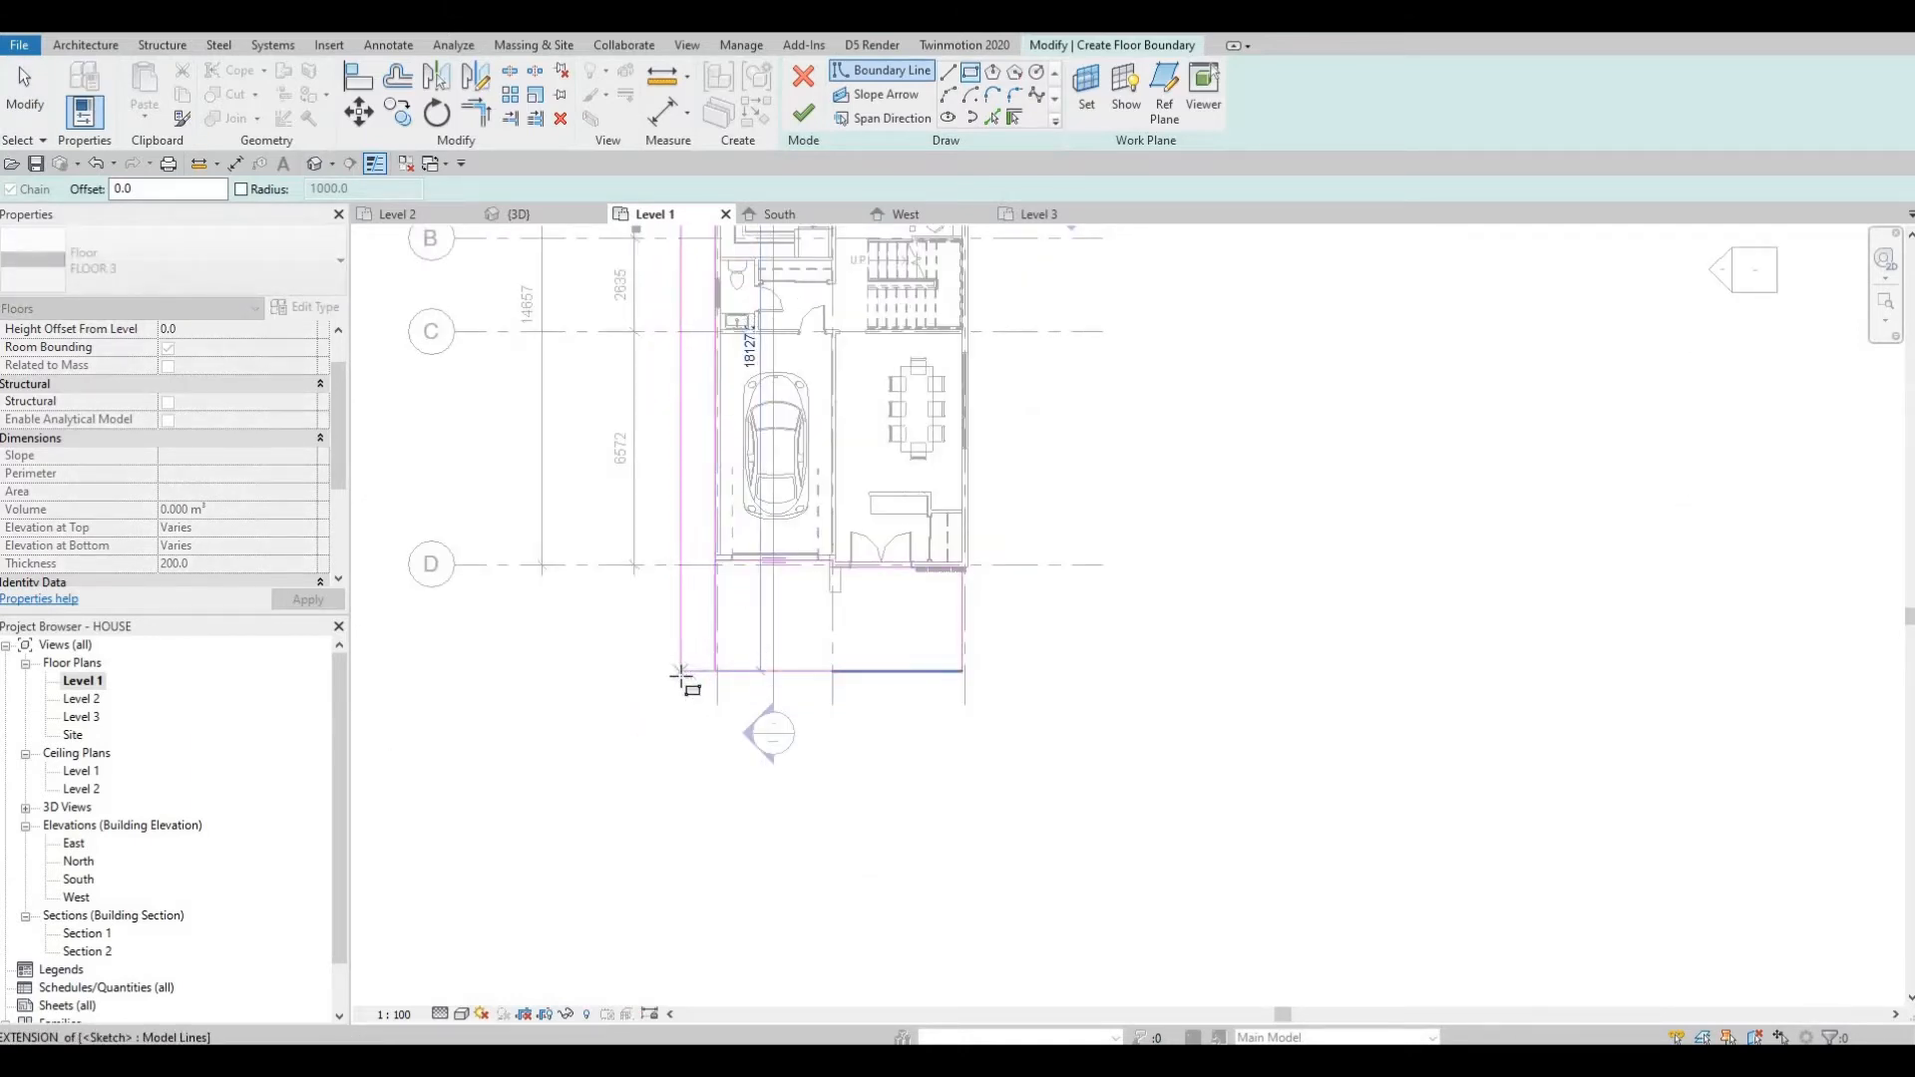
{"action": "key", "text": "Escape"}
{"action": "key", "text": "Escape"}
Try setting the west boundary line's distance from the wall to 100, then undo it.
{"action": "left_click", "coordinate": [681, 655]}
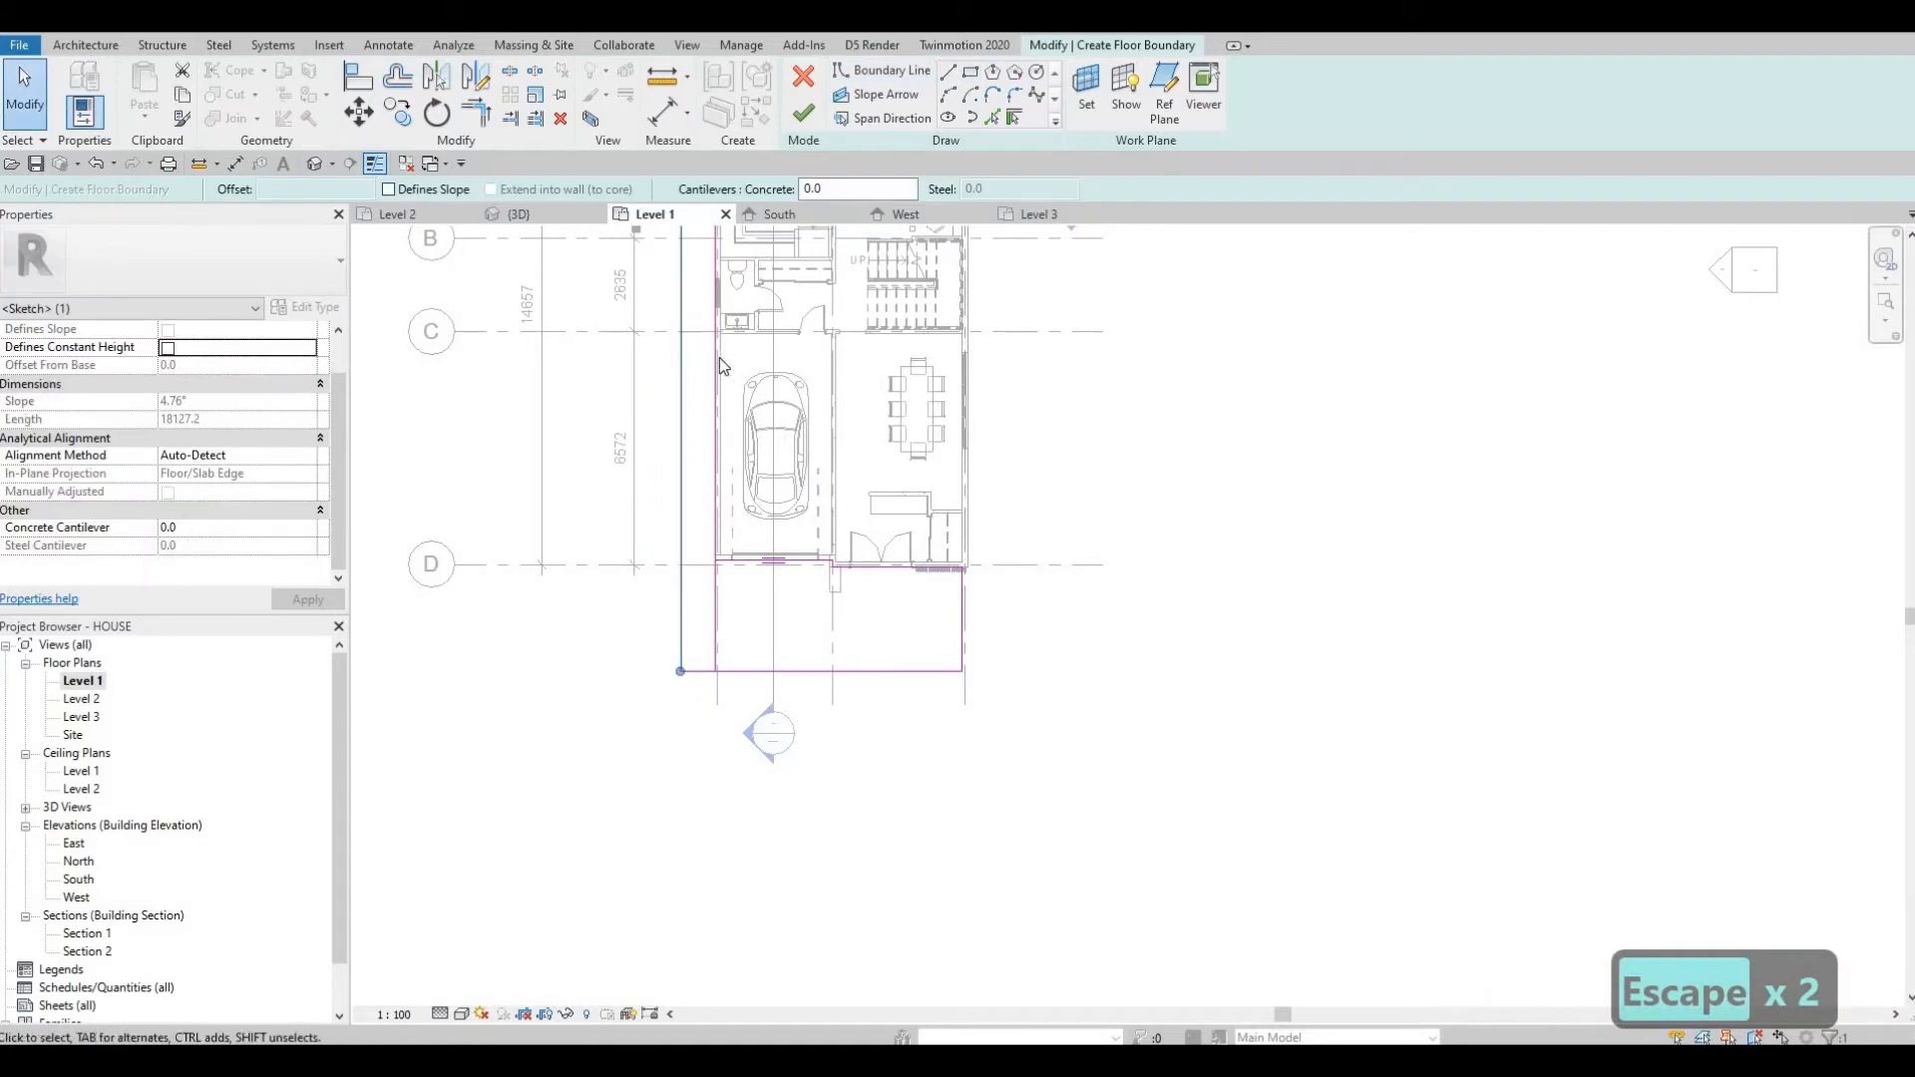
{"action": "middle_click_drag", "start_coordinate": [684, 654], "coordinate": [701, 1038]}
{"action": "scroll", "coordinate": [714, 395], "scroll_direction": "up", "scroll_amount": 2}
{"action": "left_click", "coordinate": [710, 392]}
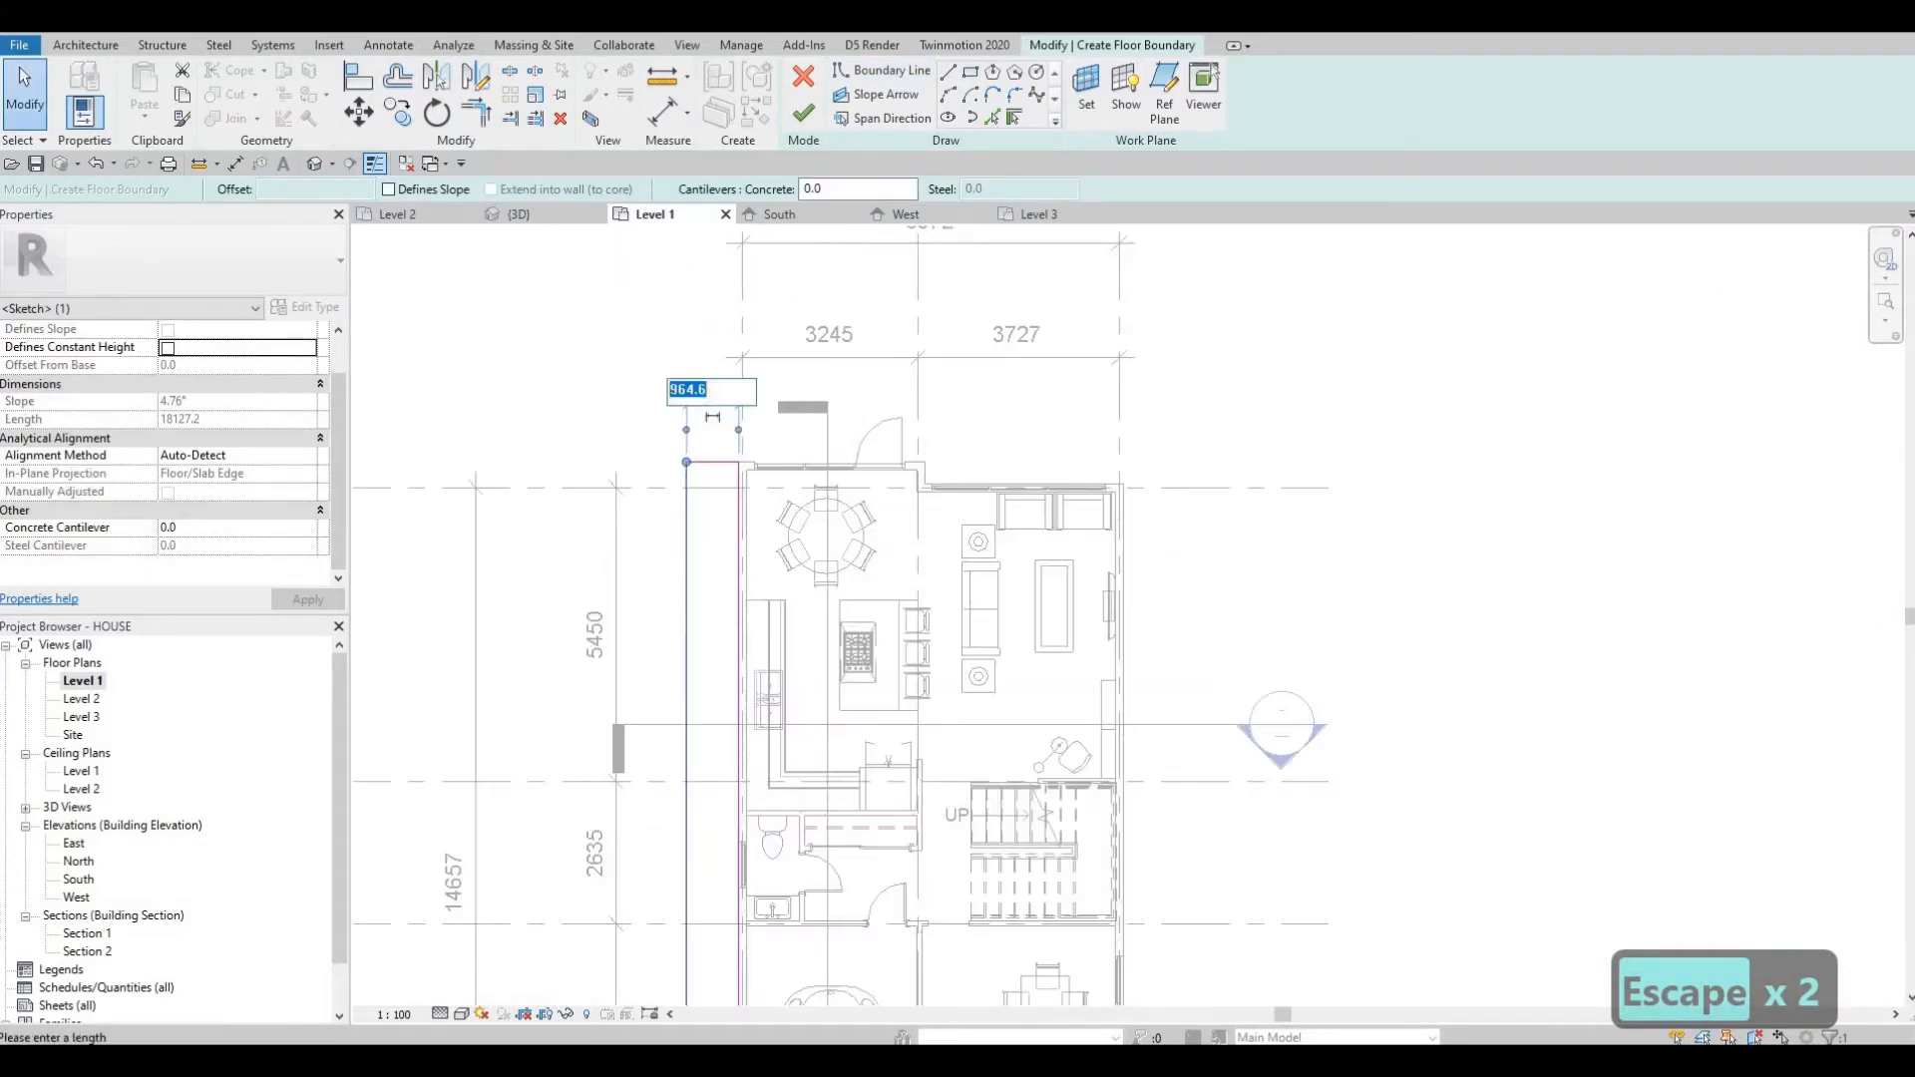
{"action": "type", "text": "100"}
{"action": "key", "text": "Return"}
{"action": "key", "text": "Escape"}
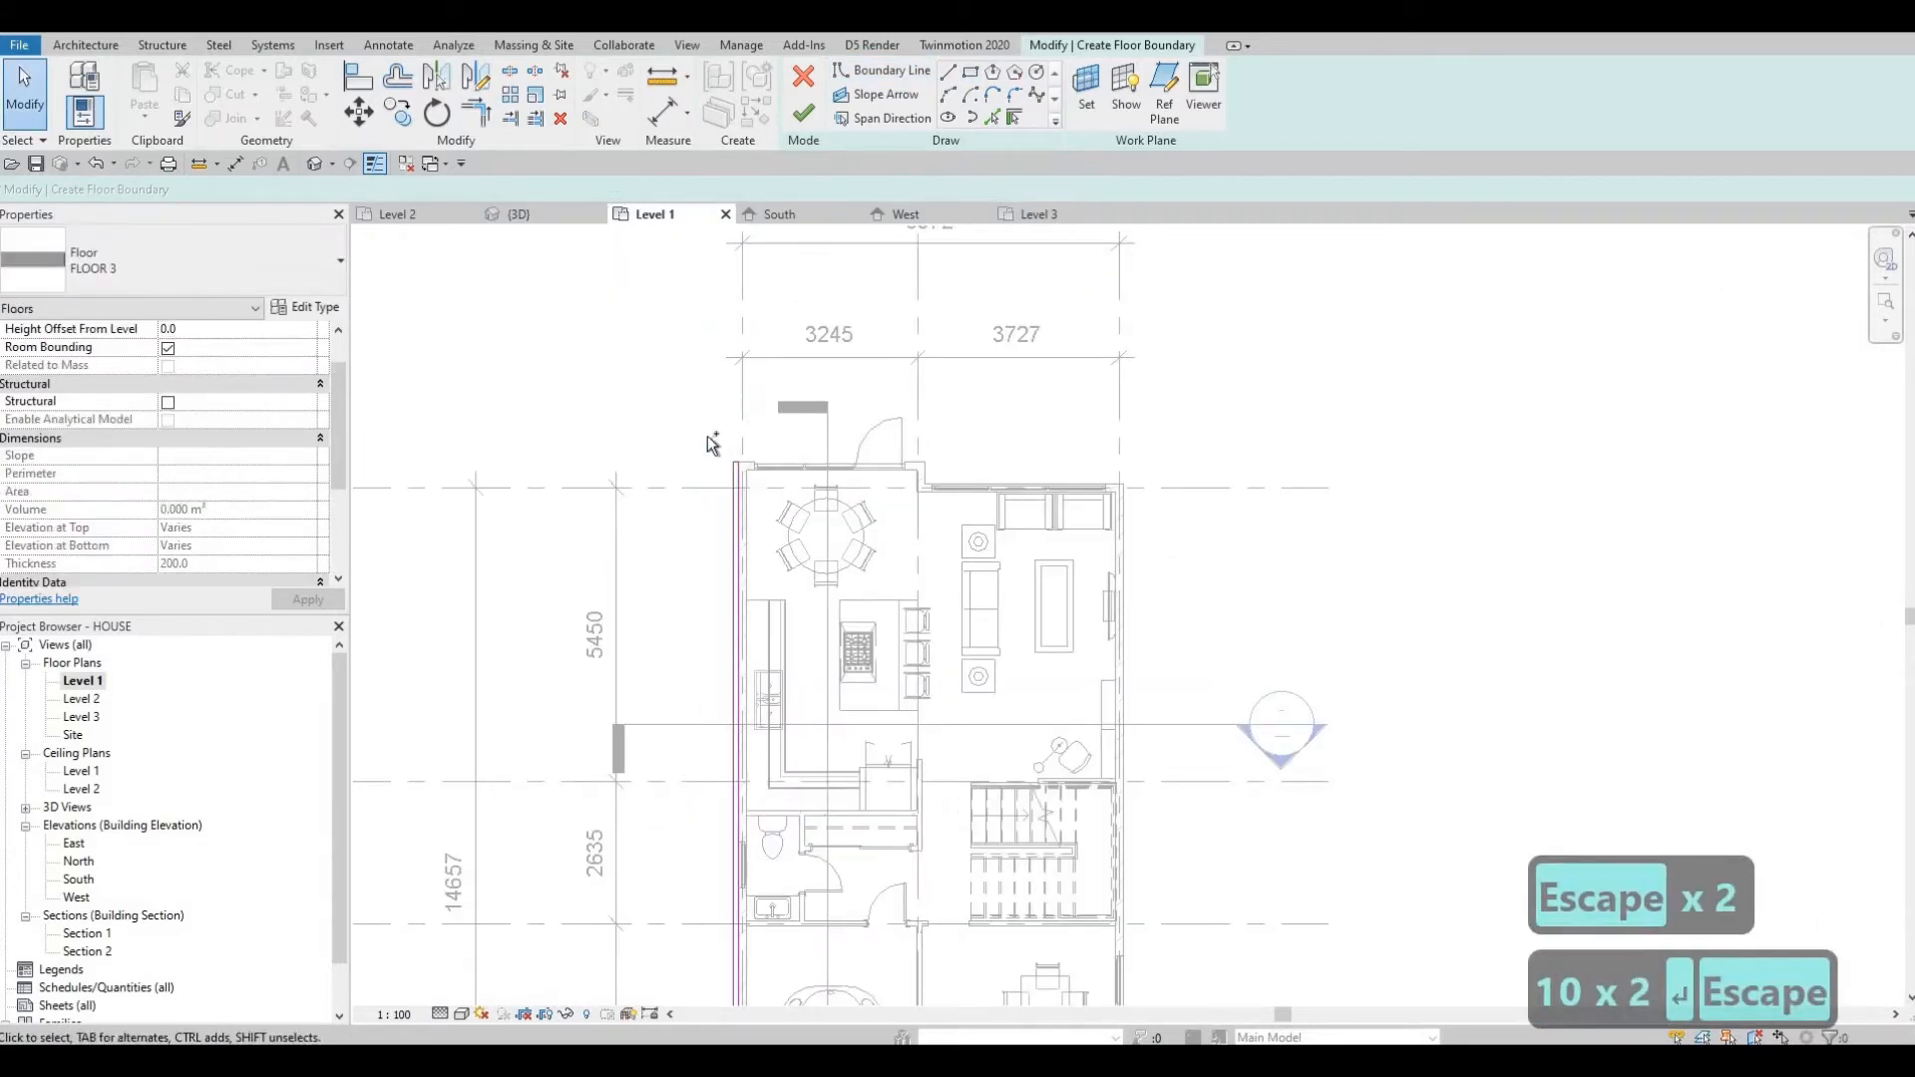
{"action": "key", "text": "ctrl+z"}
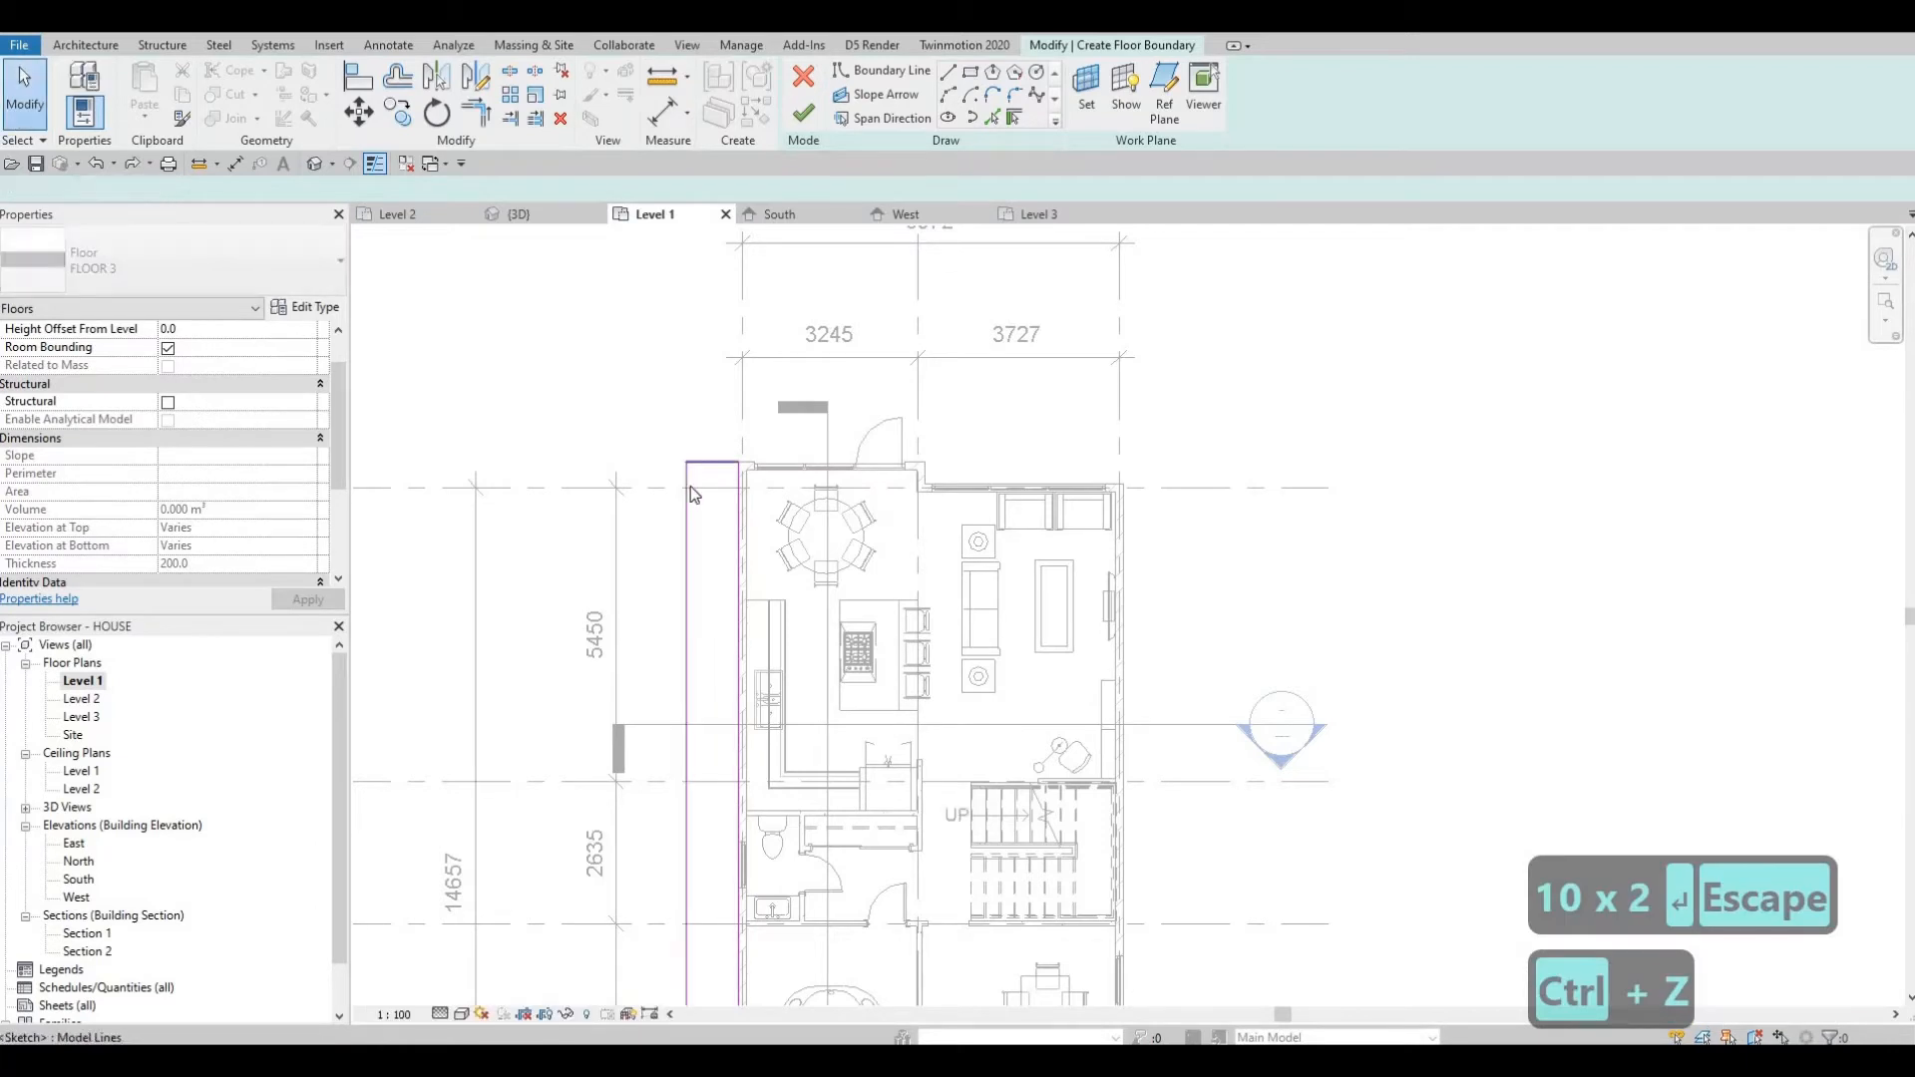
Set the west boundary line's distance from the house wall to 1000 mm.
{"action": "left_click", "coordinate": [690, 494]}
{"action": "key", "text": "Escape"}
{"action": "left_click", "coordinate": [689, 469]}
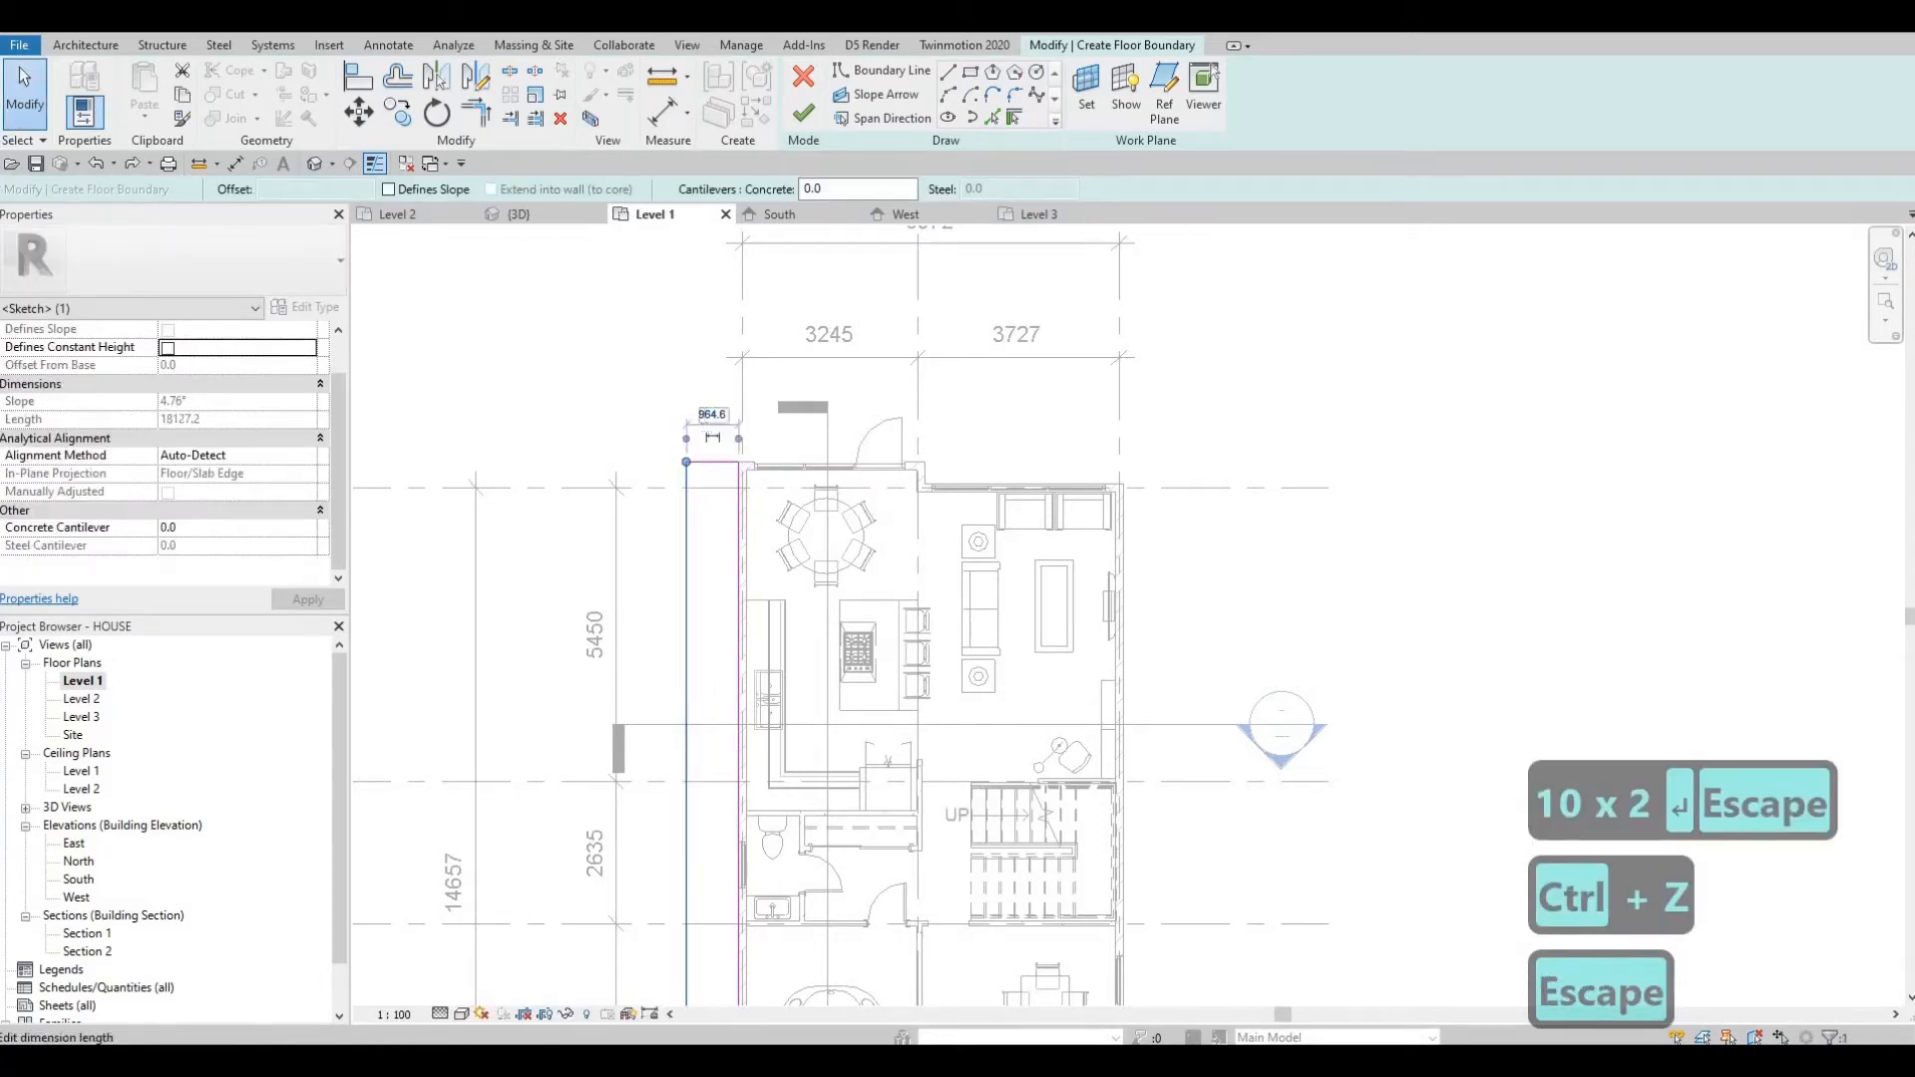
{"action": "left_click", "coordinate": [712, 414]}
{"action": "type", "text": "1000"}
{"action": "key", "text": "Return"}
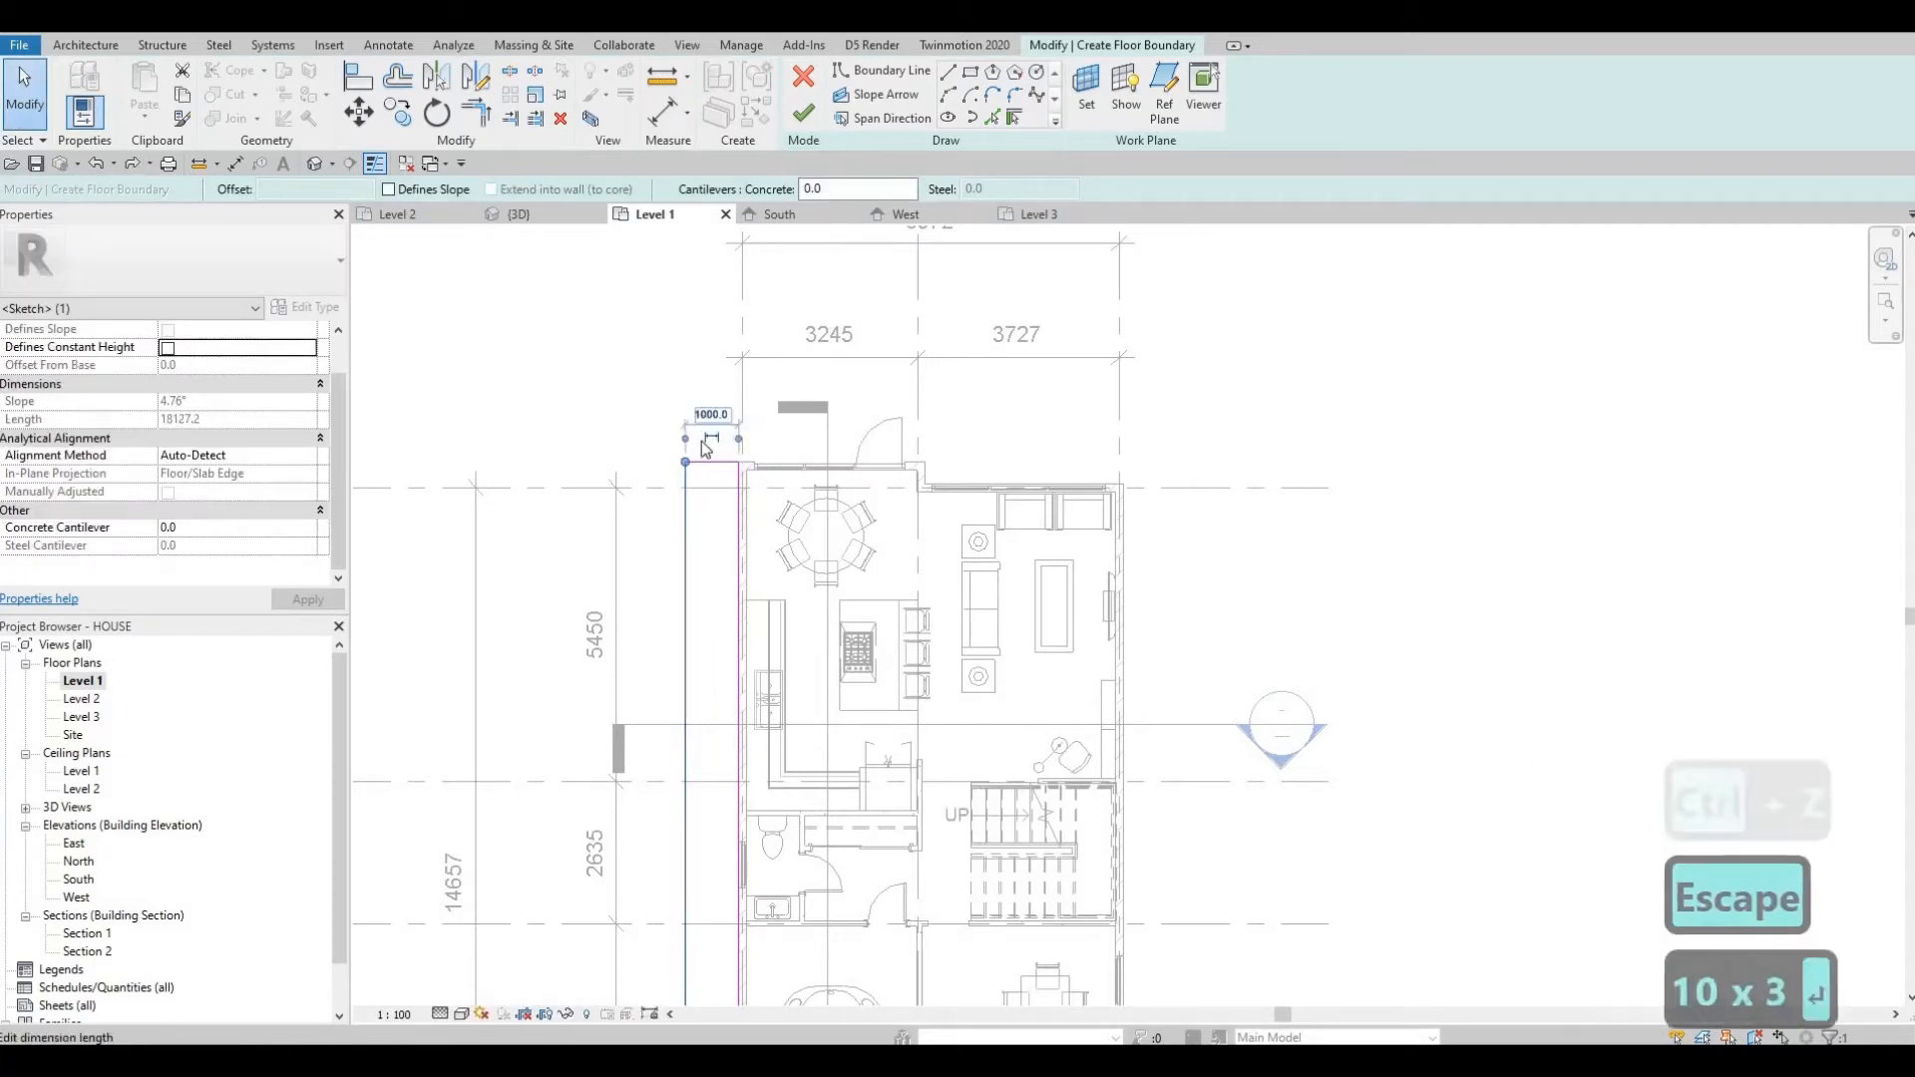
{"action": "key", "text": "Escape"}
{"action": "key", "text": "Escape"}
{"action": "key", "text": "Escape"}
Draw a boundary line along the house's east side from grid A down to the front outline.
{"action": "scroll", "coordinate": [1092, 417], "scroll_direction": "down", "scroll_amount": 1}
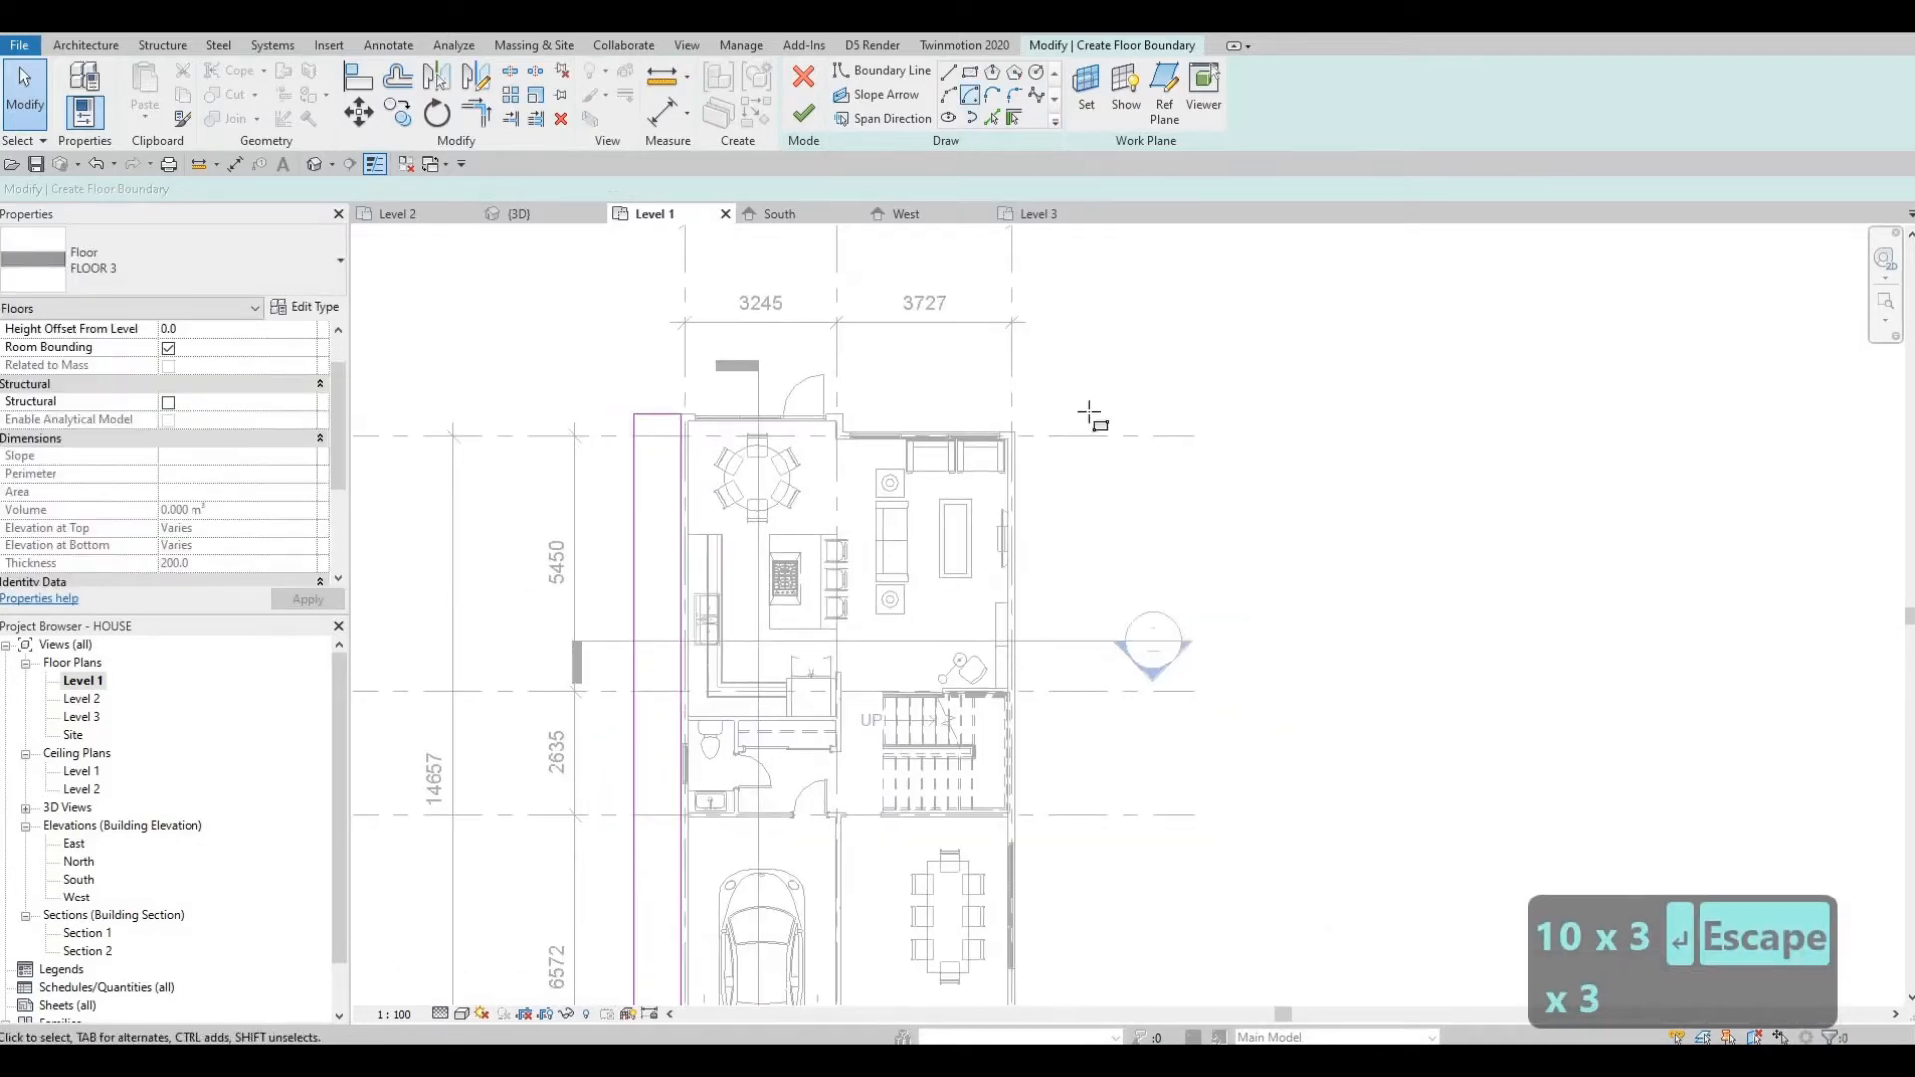
{"action": "left_click", "coordinate": [1015, 433]}
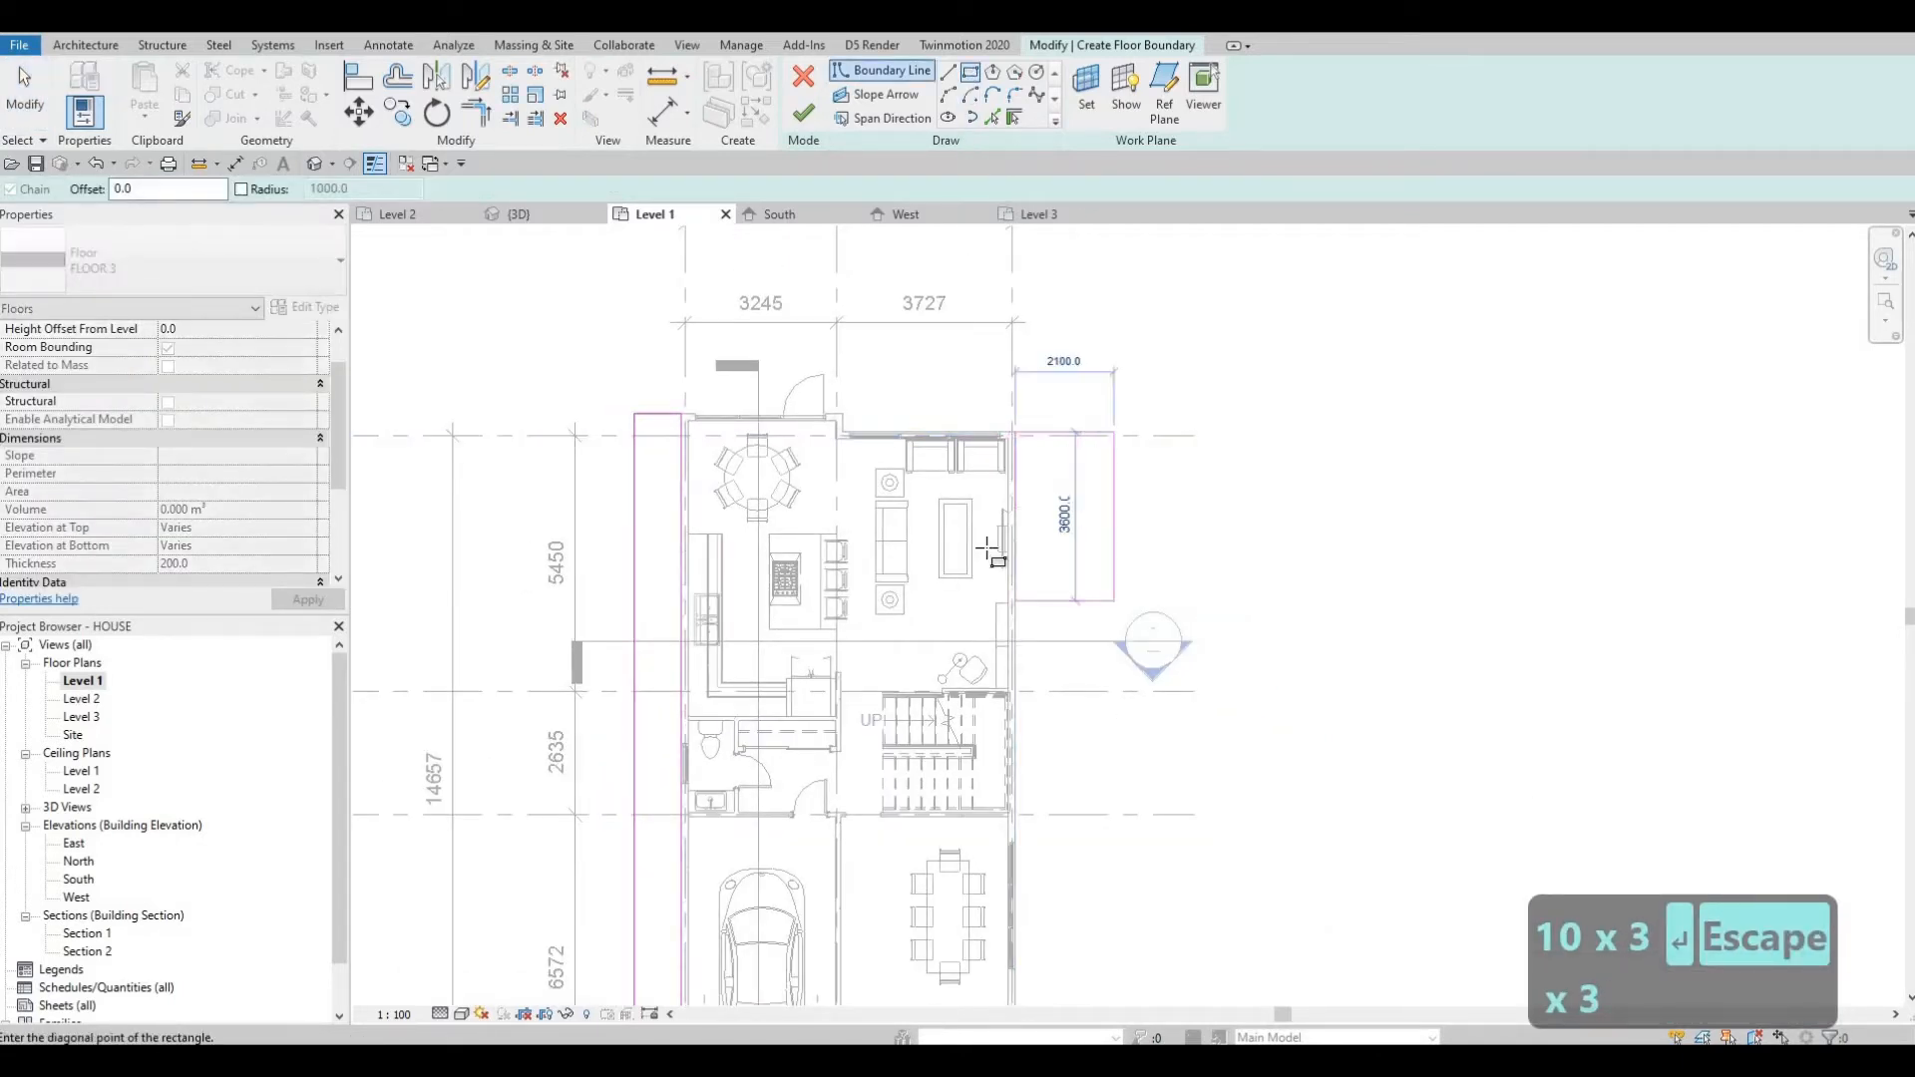
{"action": "middle_click_drag", "start_coordinate": [1140, 844], "coordinate": [1008, 256]}
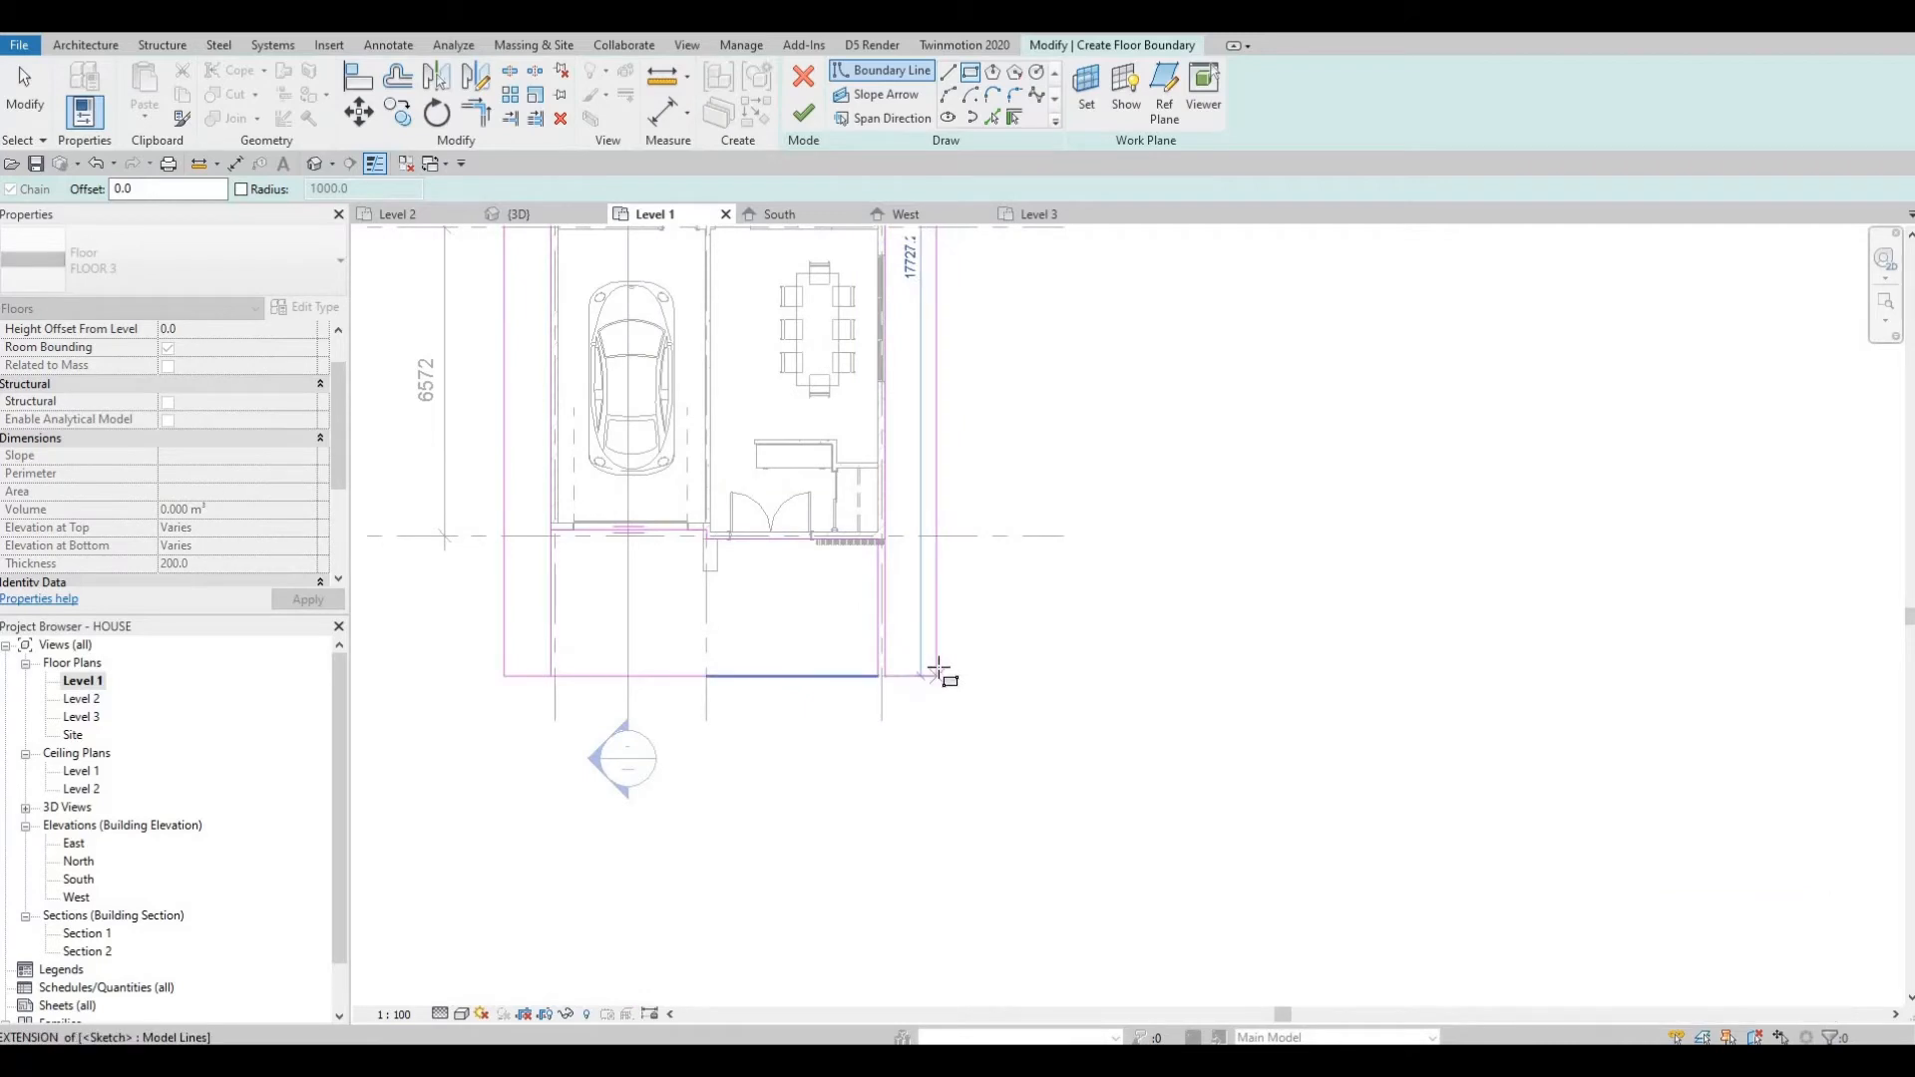
{"action": "left_click", "coordinate": [939, 675]}
{"action": "key", "text": "Escape"}
{"action": "key", "text": "Escape"}
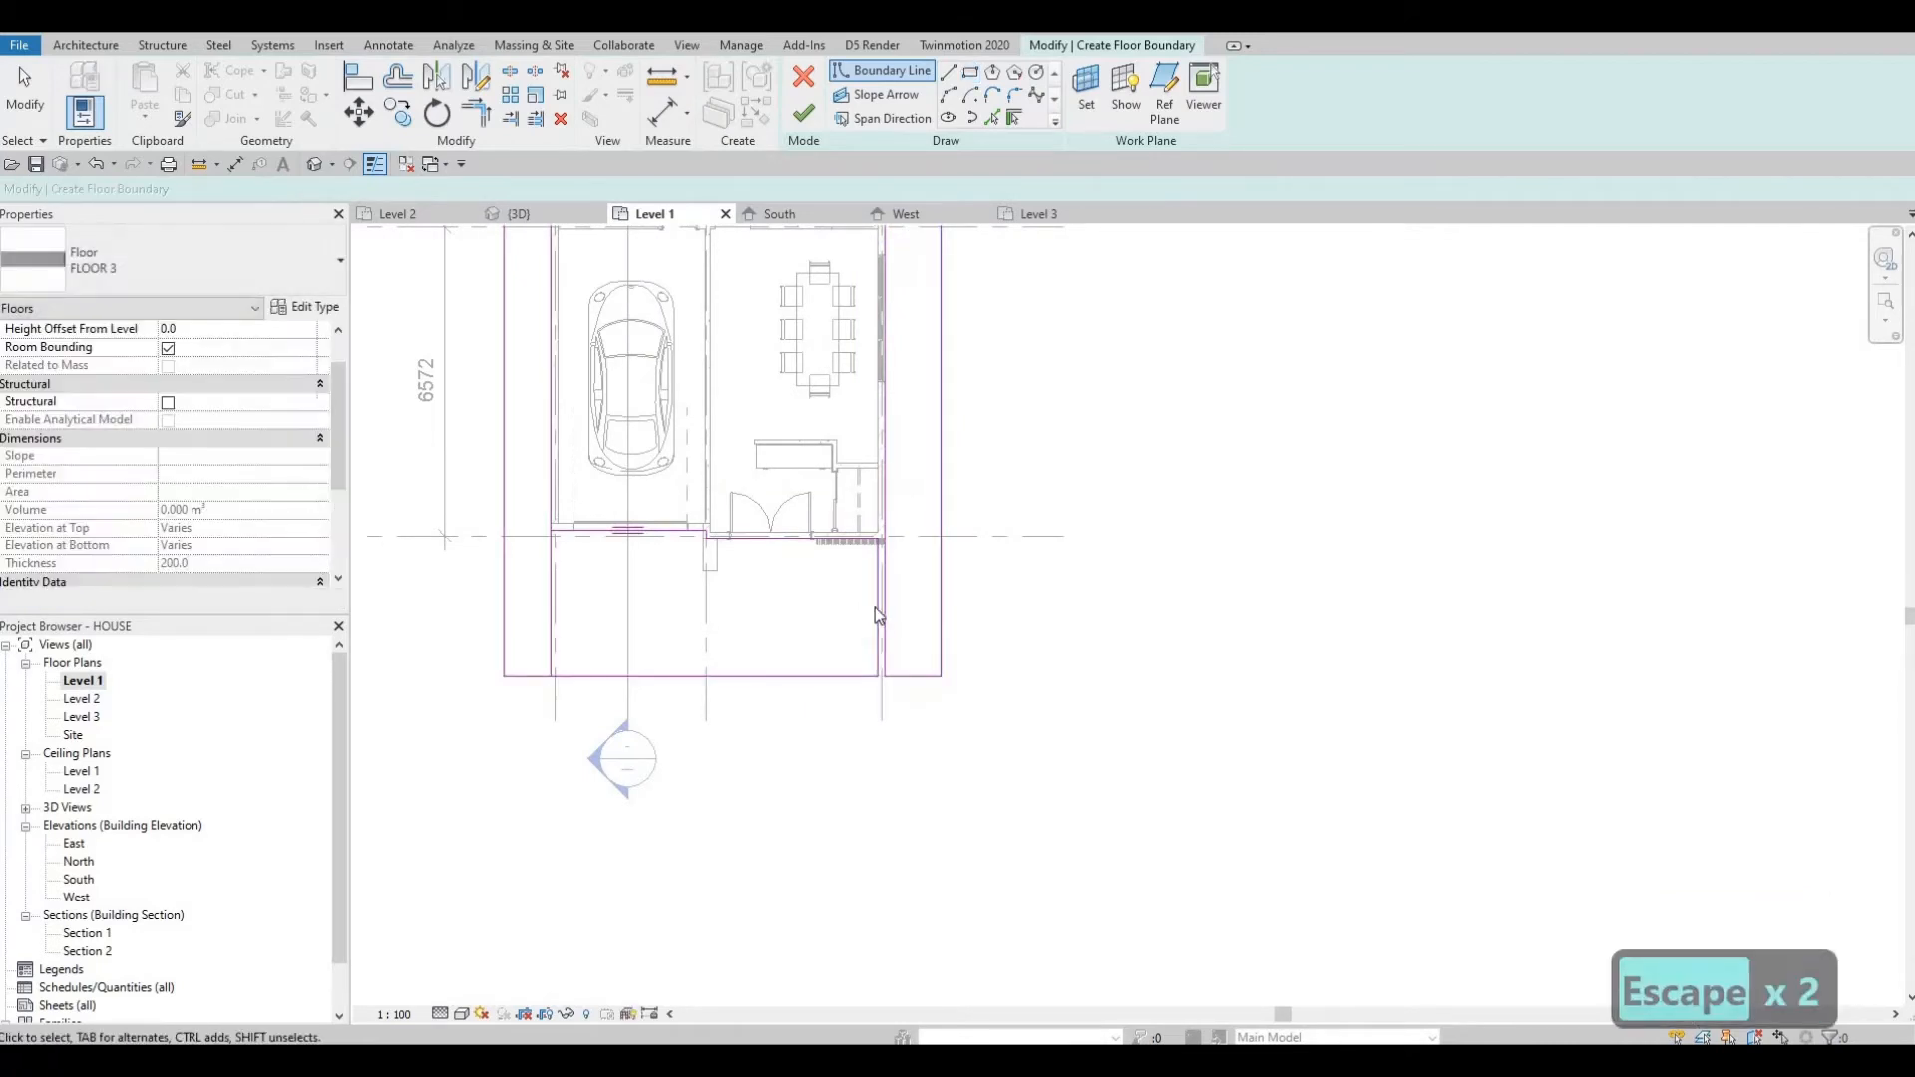
Delete the overlapping boundary line running along the house's east wall.
{"action": "left_click", "coordinate": [879, 605]}
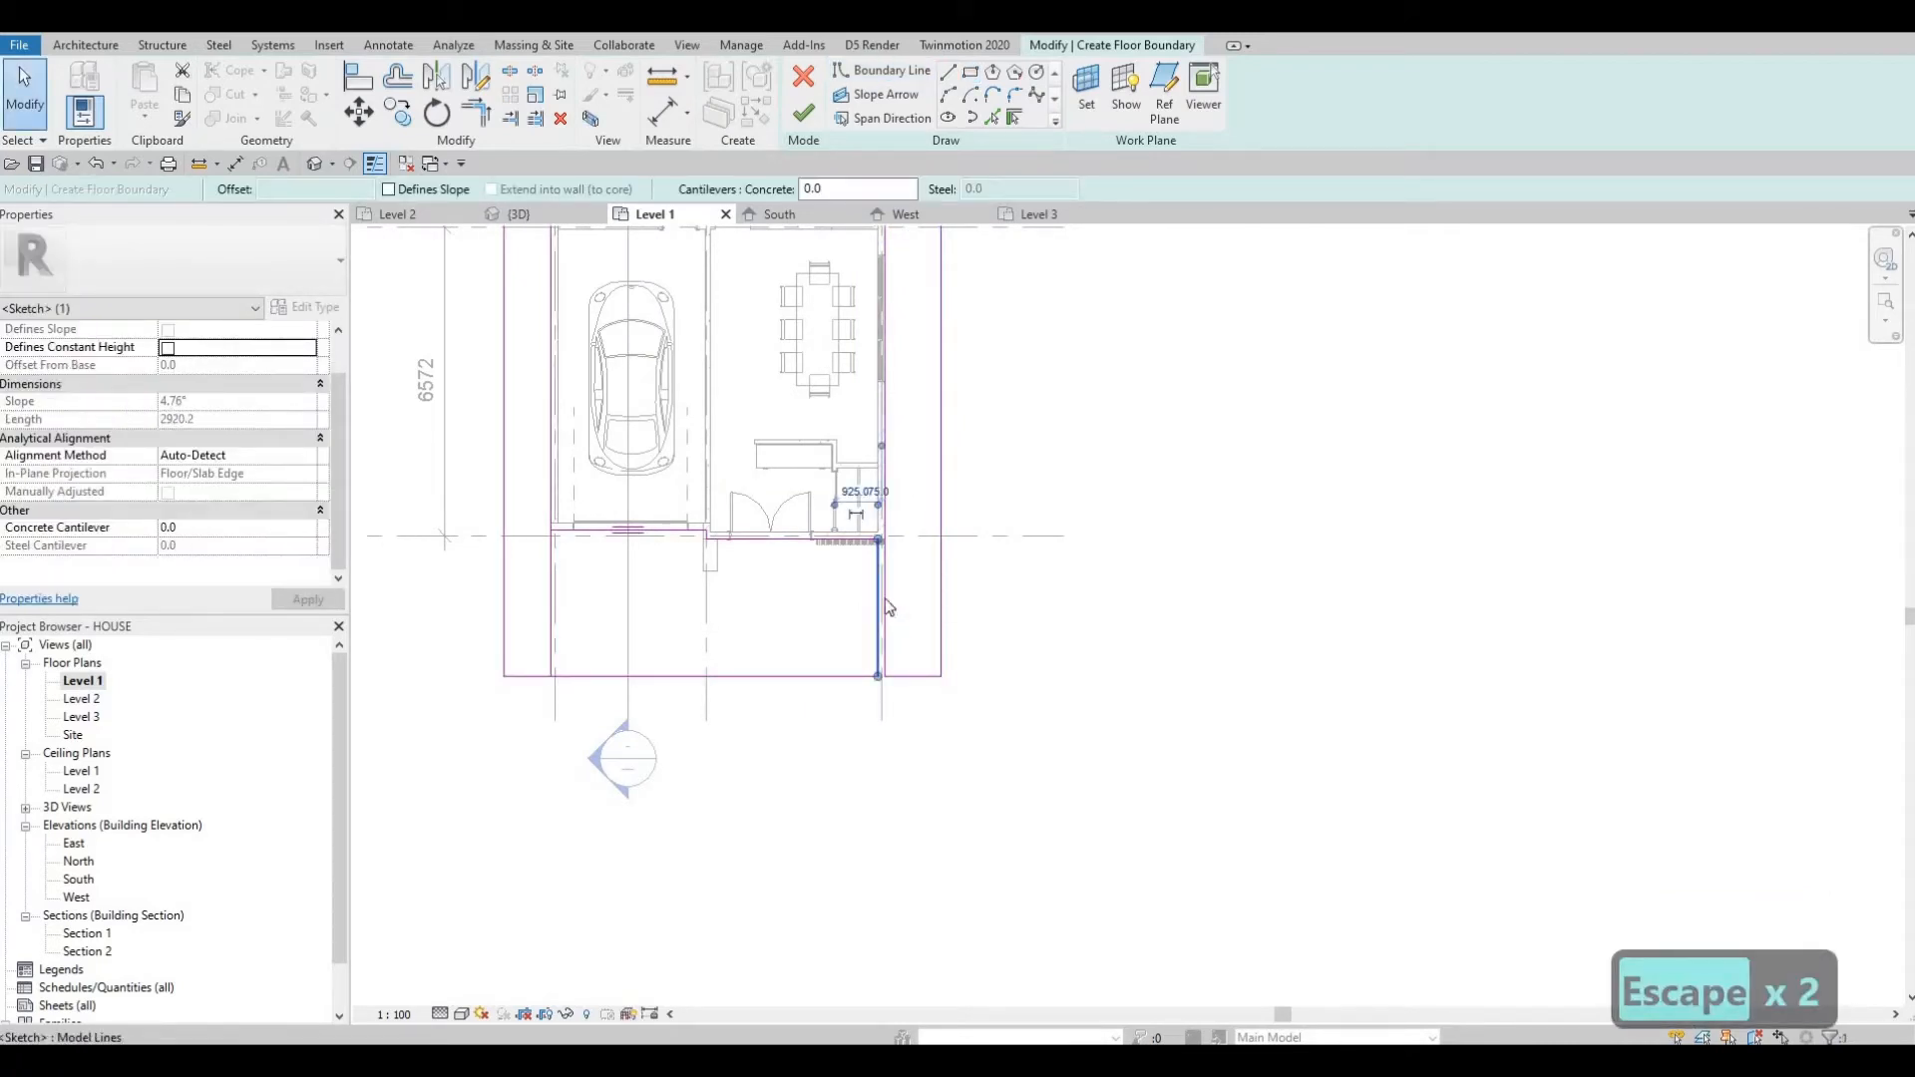
{"action": "key", "text": "Escape"}
{"action": "scroll", "coordinate": [878, 586], "scroll_direction": "up", "scroll_amount": 2}
{"action": "left_click_drag", "start_coordinate": [883, 576], "coordinate": [894, 579]}
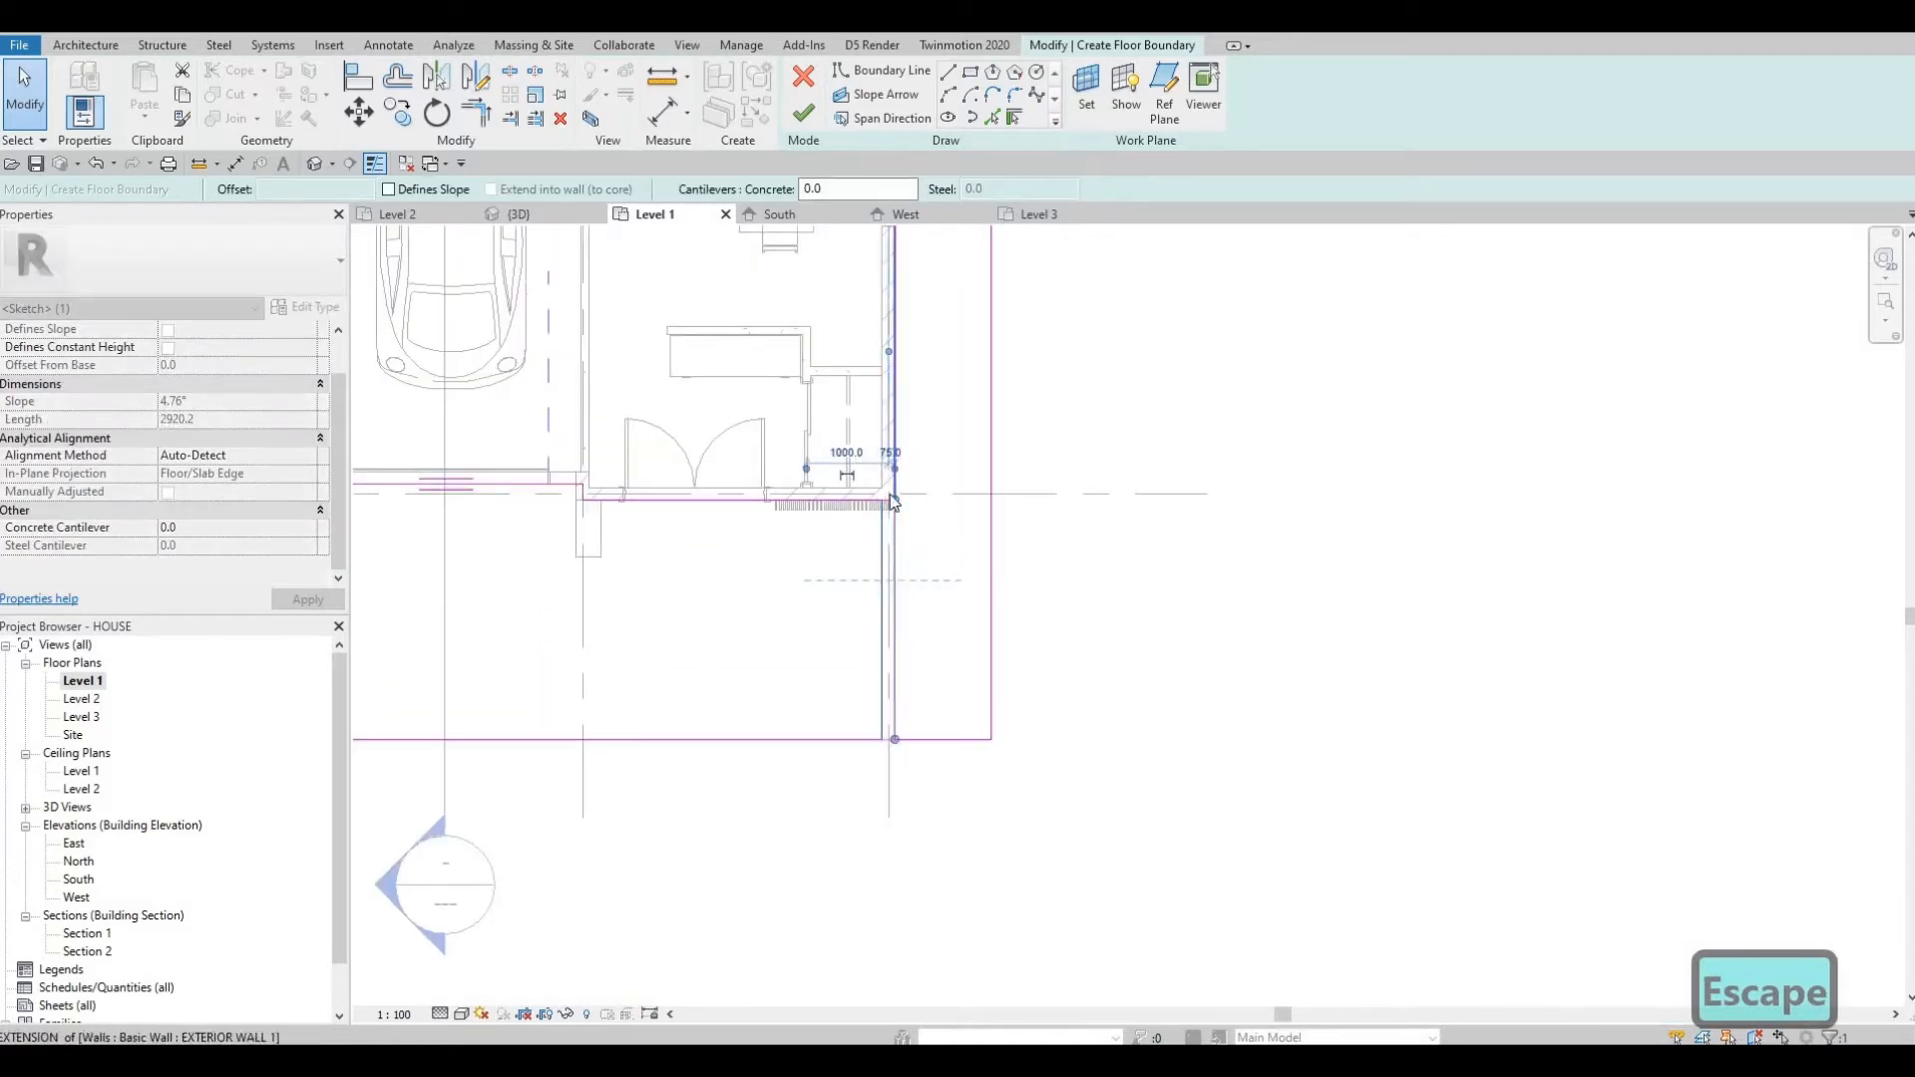
{"action": "key", "text": "Escape"}
{"action": "key", "text": "Escape"}
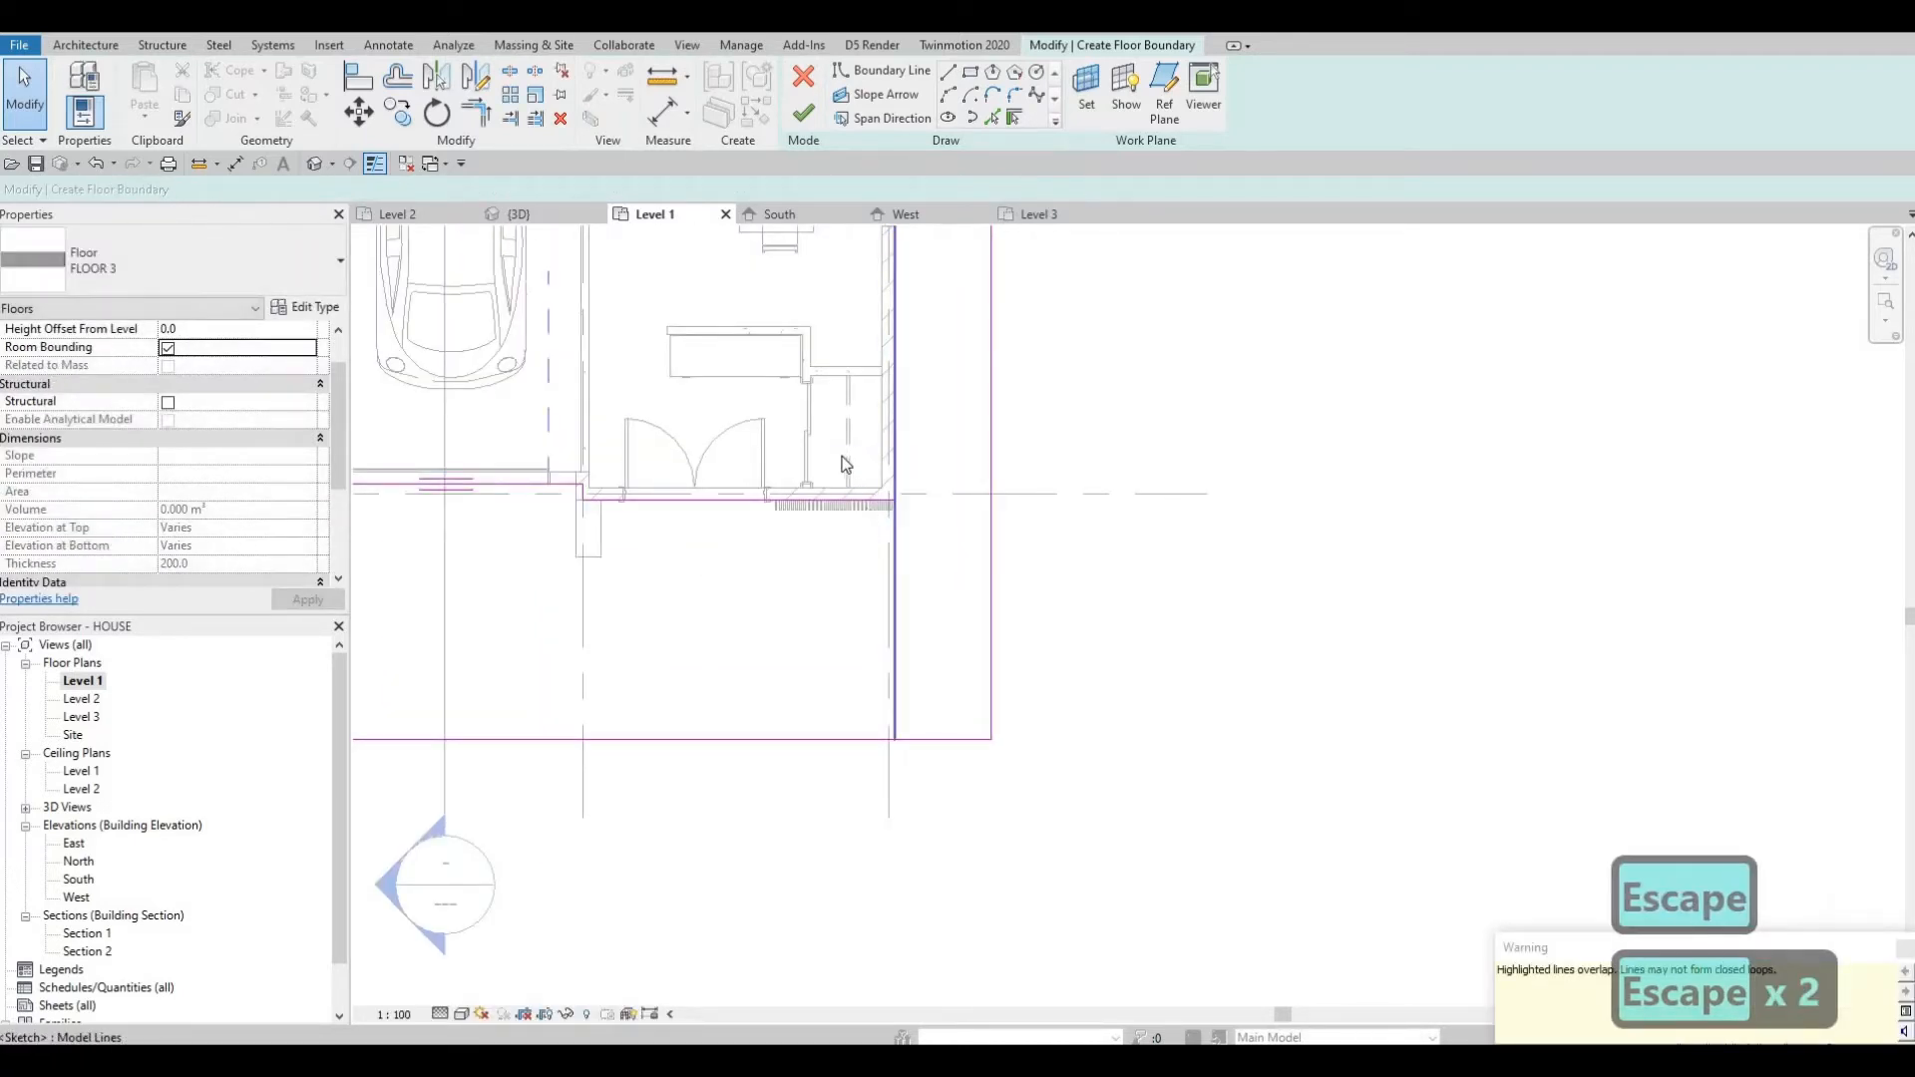
{"action": "key", "text": "Escape"}
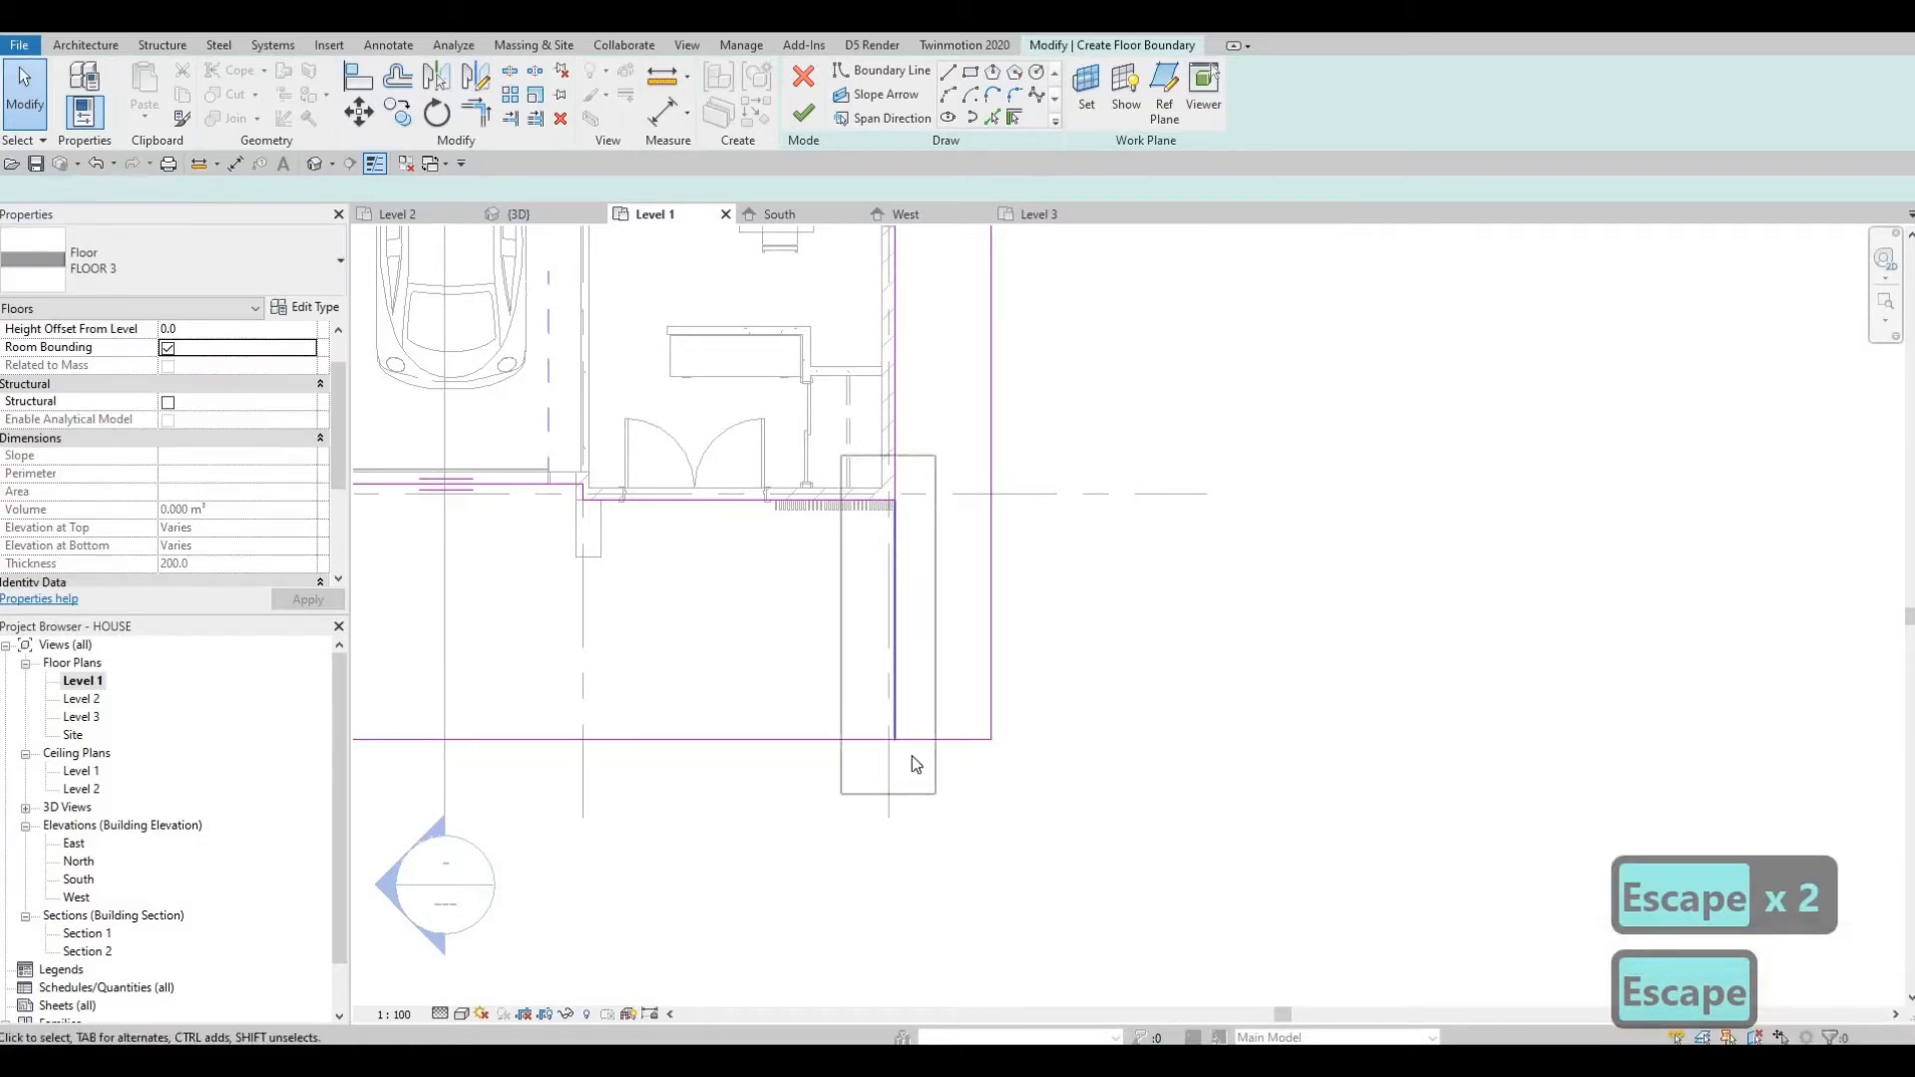
{"action": "left_click", "coordinate": [912, 759]}
{"action": "key", "text": "Delete"}
{"action": "scroll", "coordinate": [918, 823], "scroll_direction": "down", "scroll_amount": 4}
{"action": "key", "text": "Escape"}
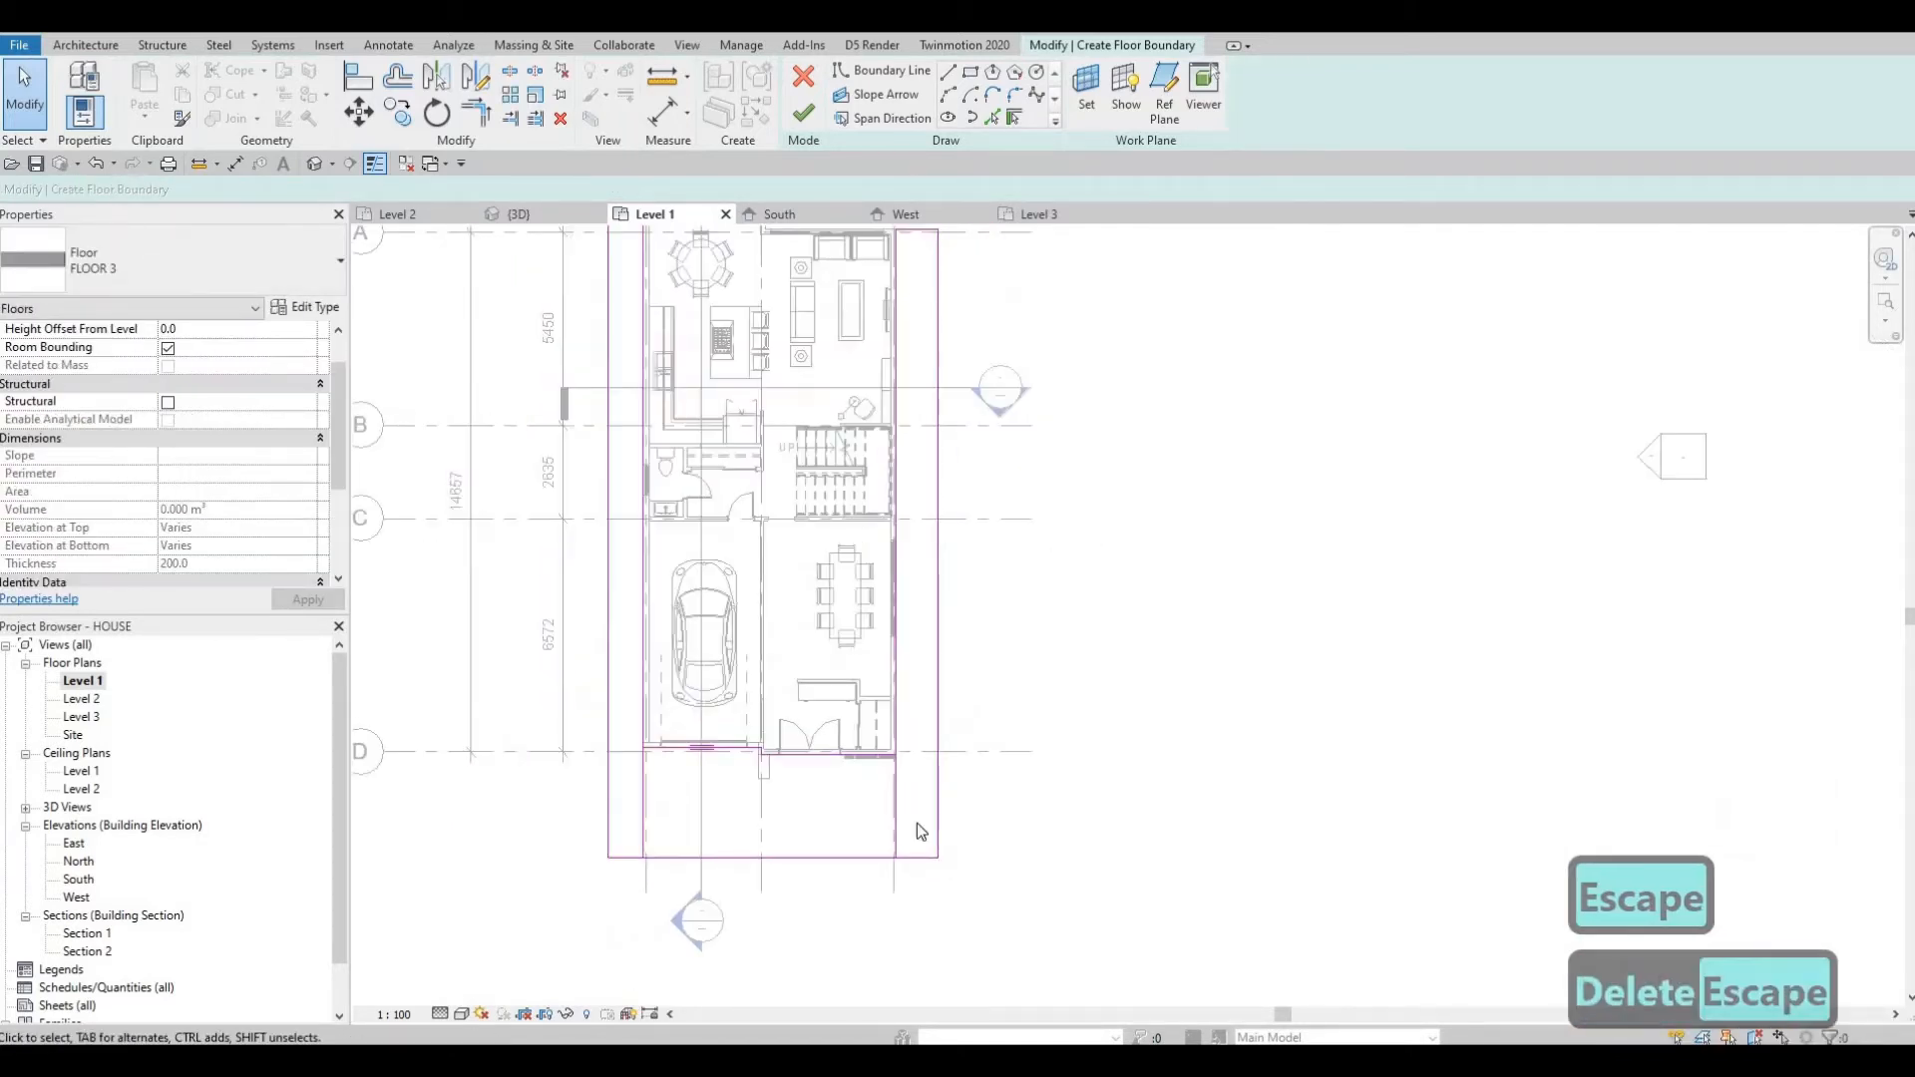
Set the east boundary line's distance from the house wall to 1000 mm.
{"action": "scroll", "coordinate": [931, 685], "scroll_direction": "down", "scroll_amount": 2}
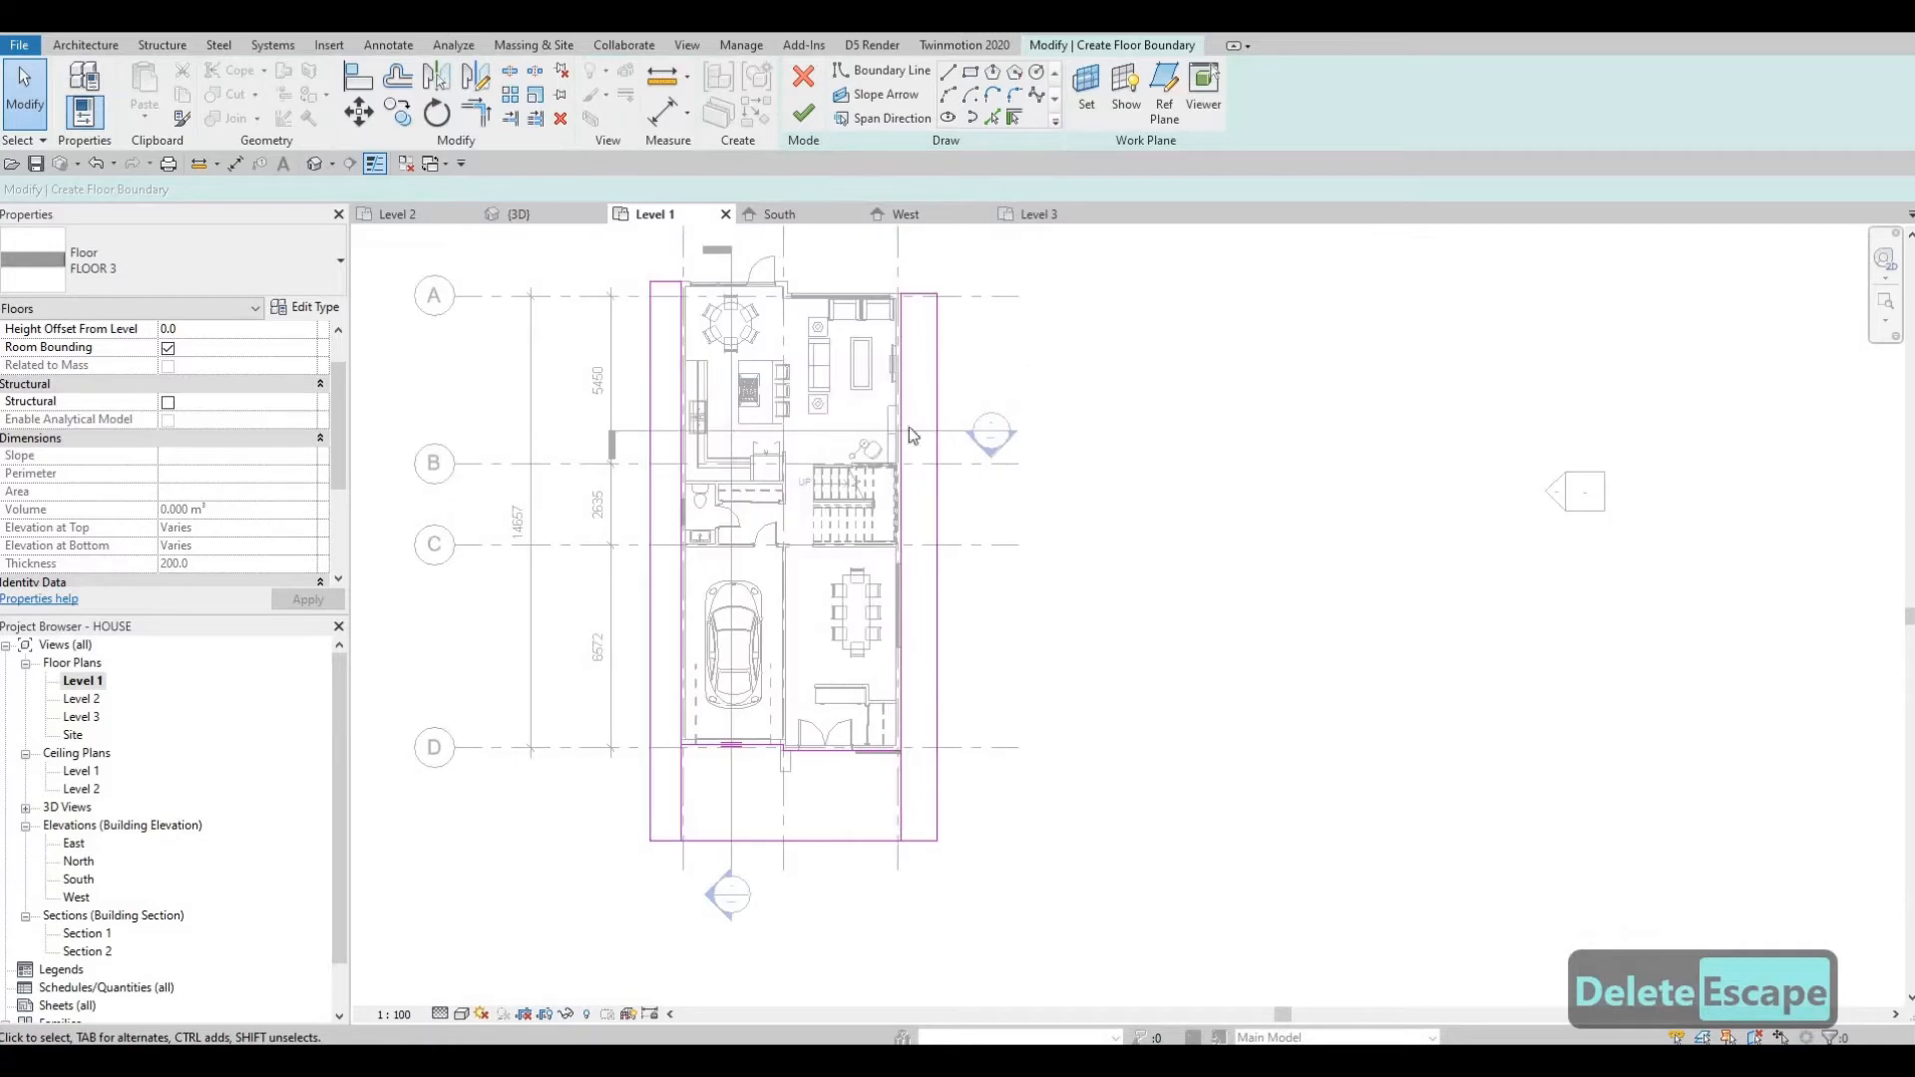
{"action": "left_click", "coordinate": [937, 798]}
{"action": "scroll", "coordinate": [920, 868], "scroll_direction": "up", "scroll_amount": 2}
{"action": "left_click", "coordinate": [919, 866]}
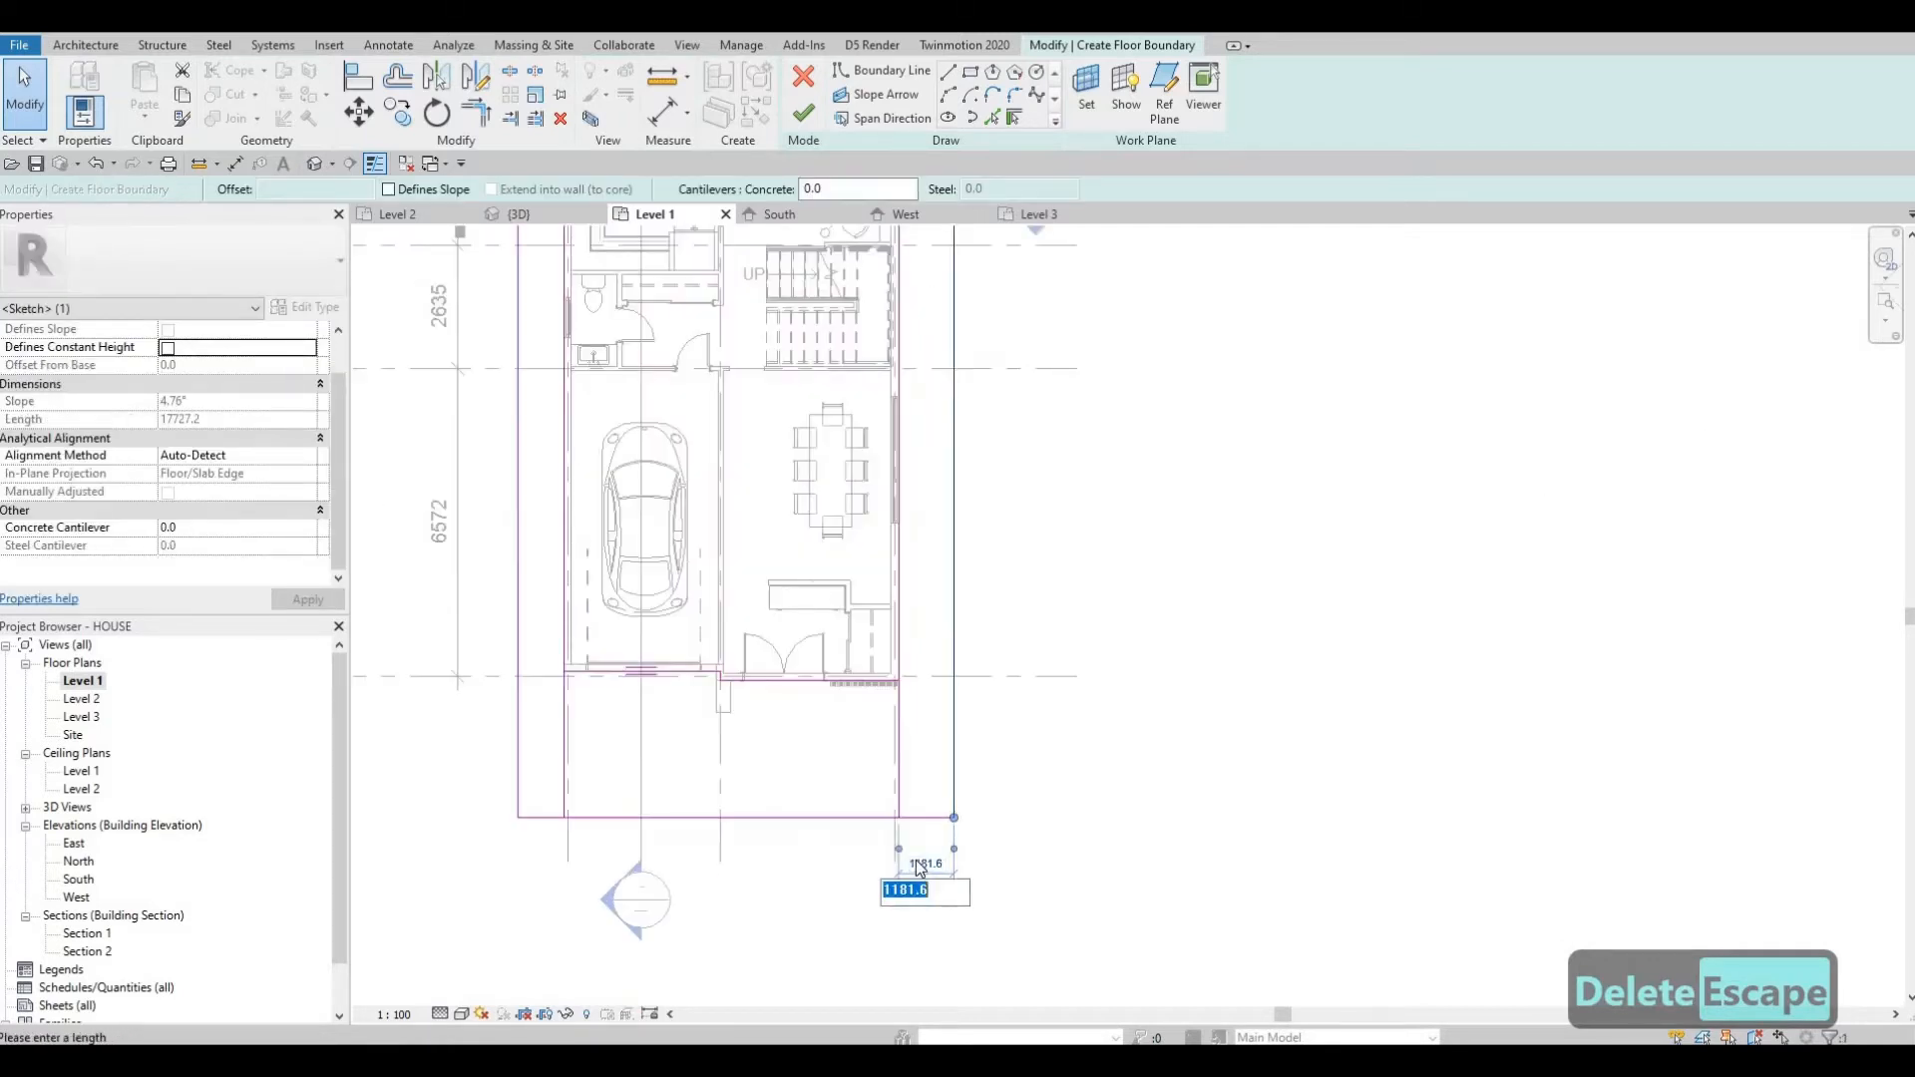
{"action": "type", "text": "1000"}
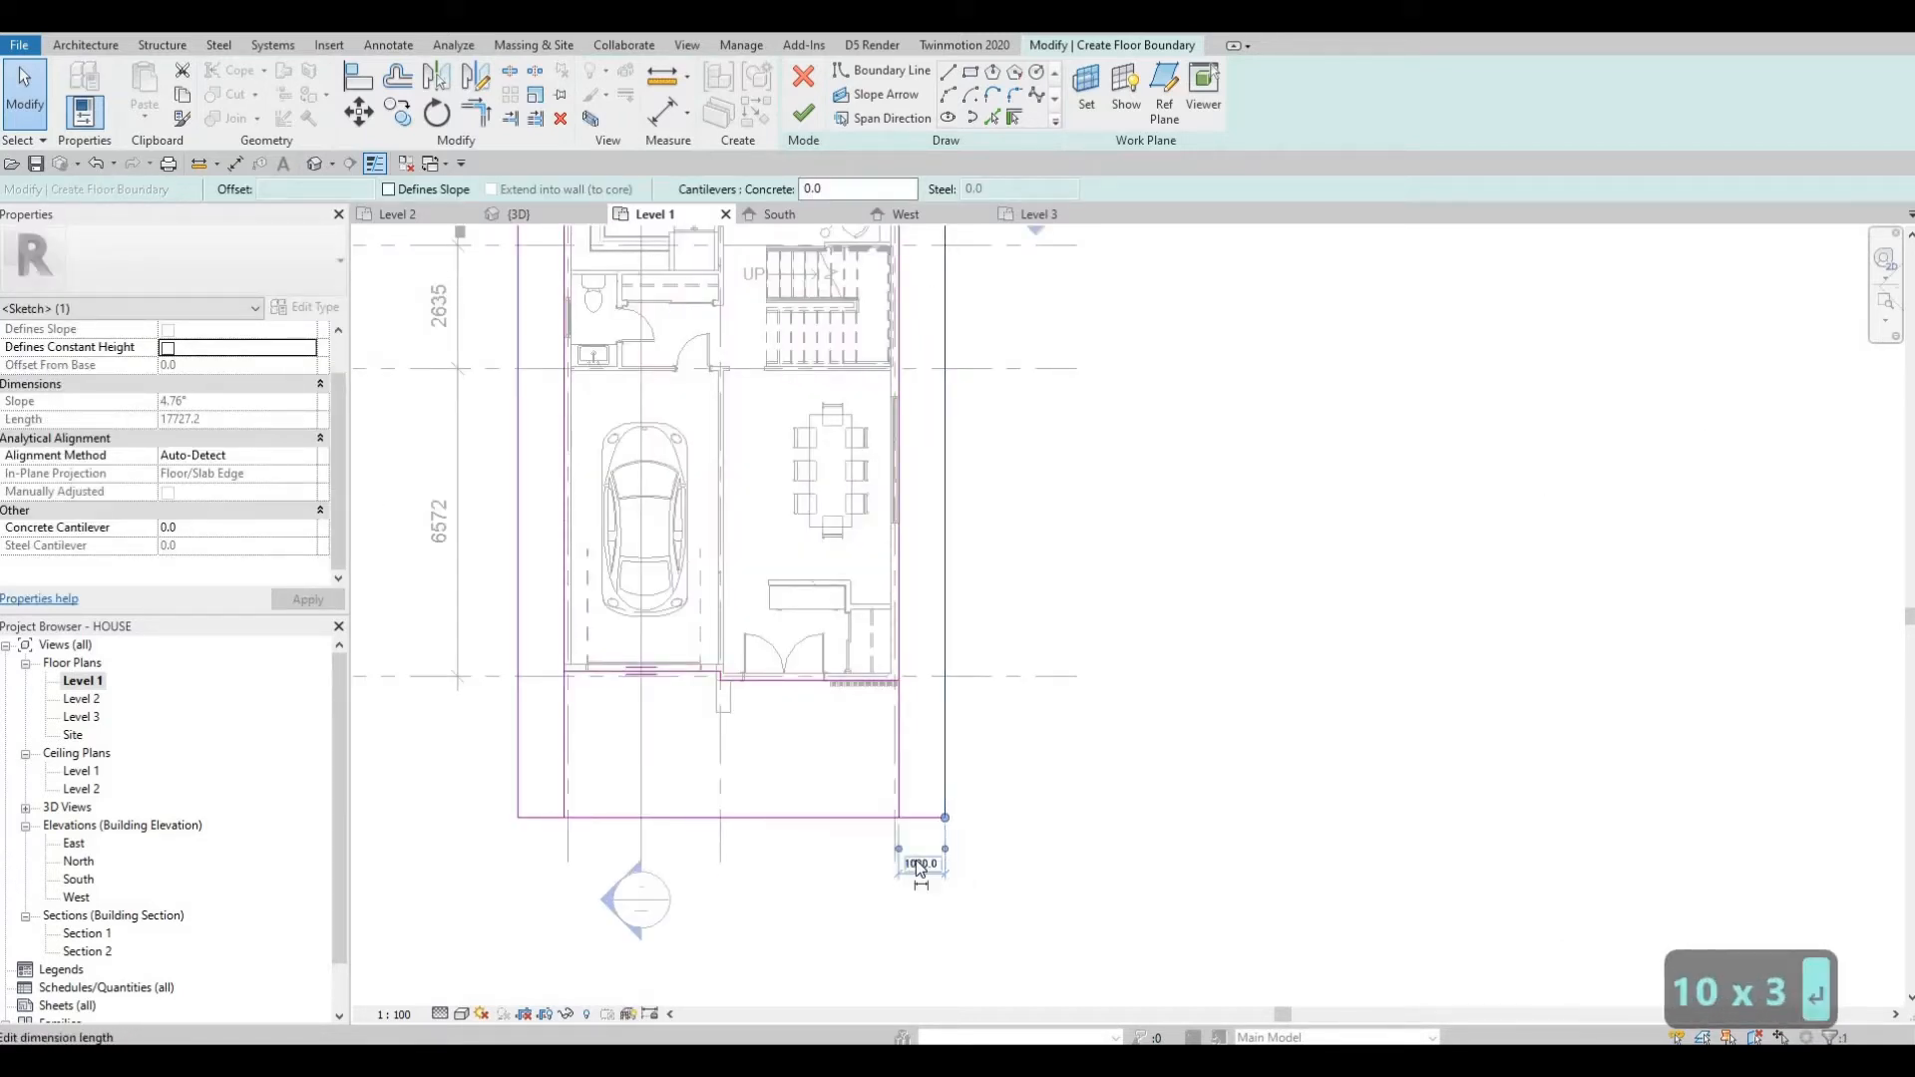
{"action": "key", "text": "Return"}
{"action": "key", "text": "Escape"}
{"action": "key", "text": "Escape"}
{"action": "key", "text": "t"}
{"action": "key", "text": "r"}
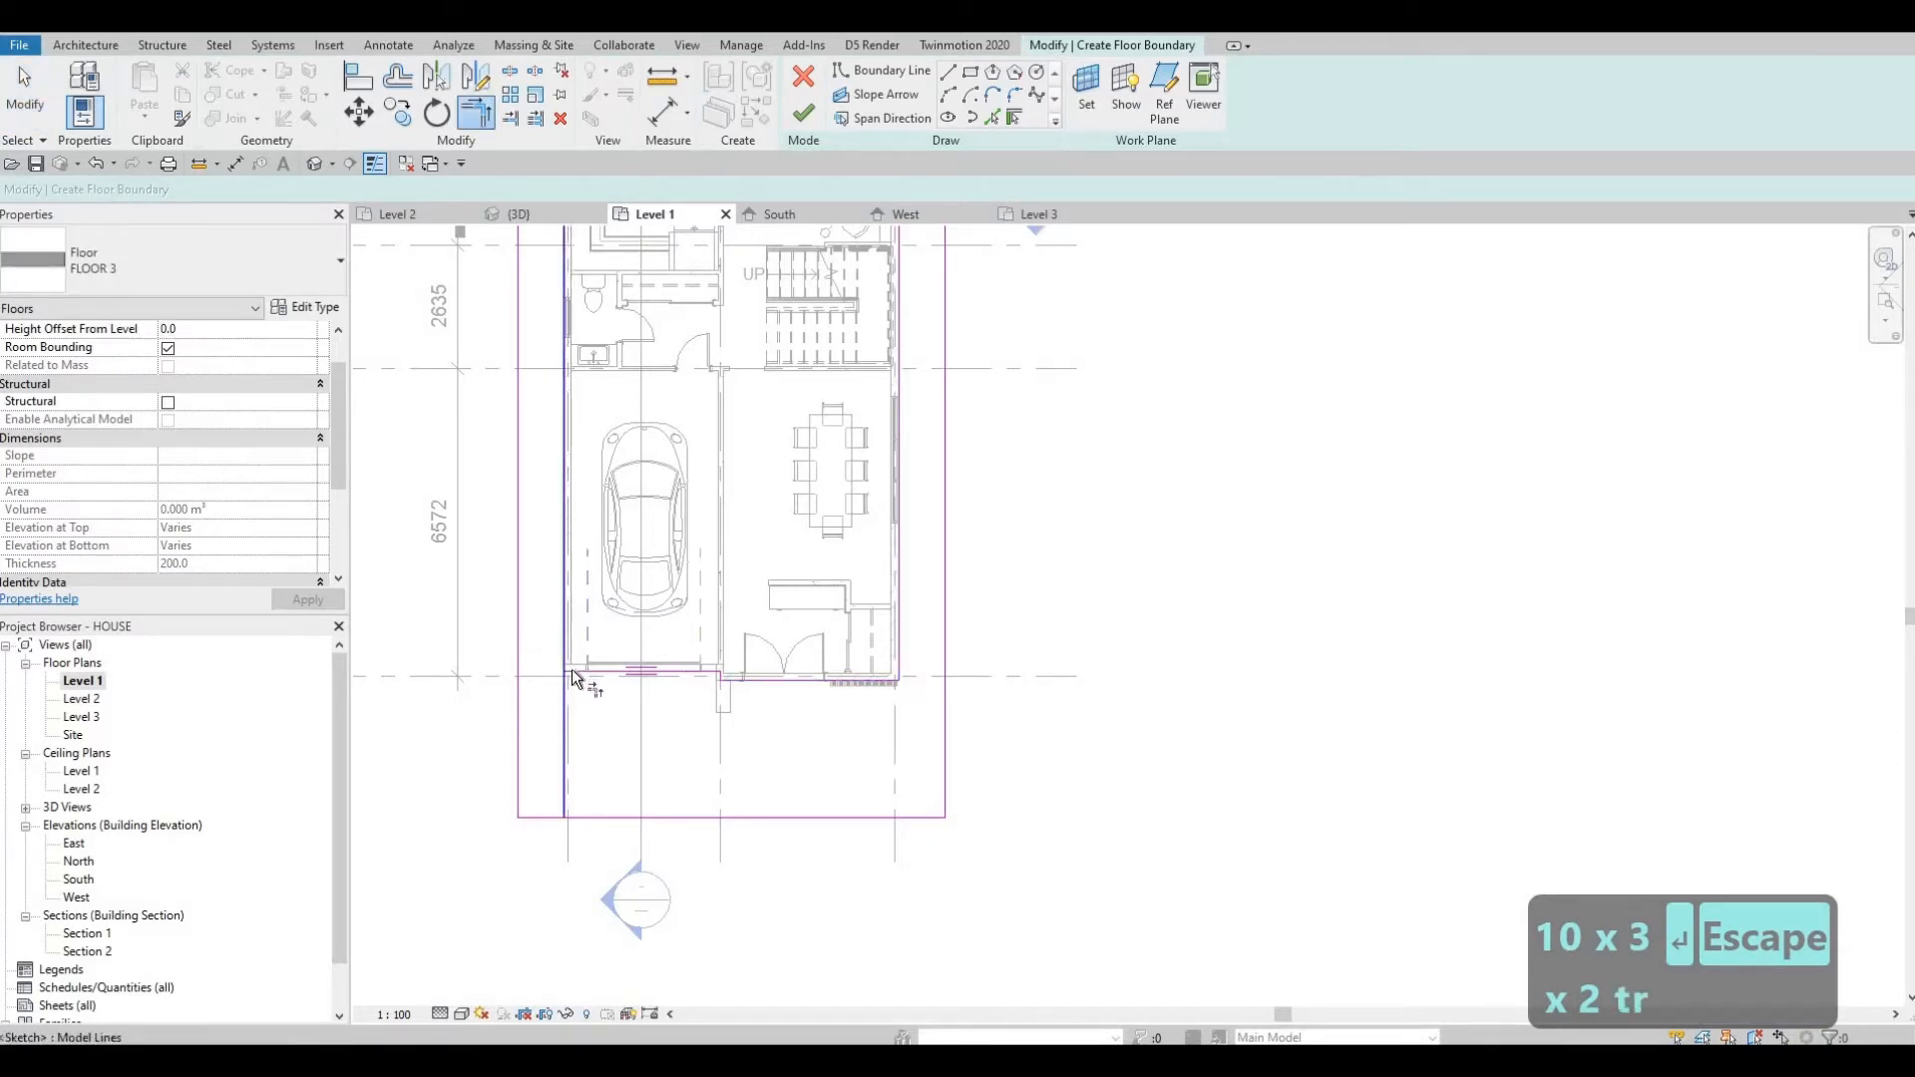
{"action": "key", "text": "Escape"}
{"action": "key", "text": "Escape"}
Delete the leftover boundary segment in front of the garage.
{"action": "left_click", "coordinate": [565, 723]}
{"action": "key", "text": "Delete"}
{"action": "middle_click_drag", "start_coordinate": [683, 753], "coordinate": [681, 769]}
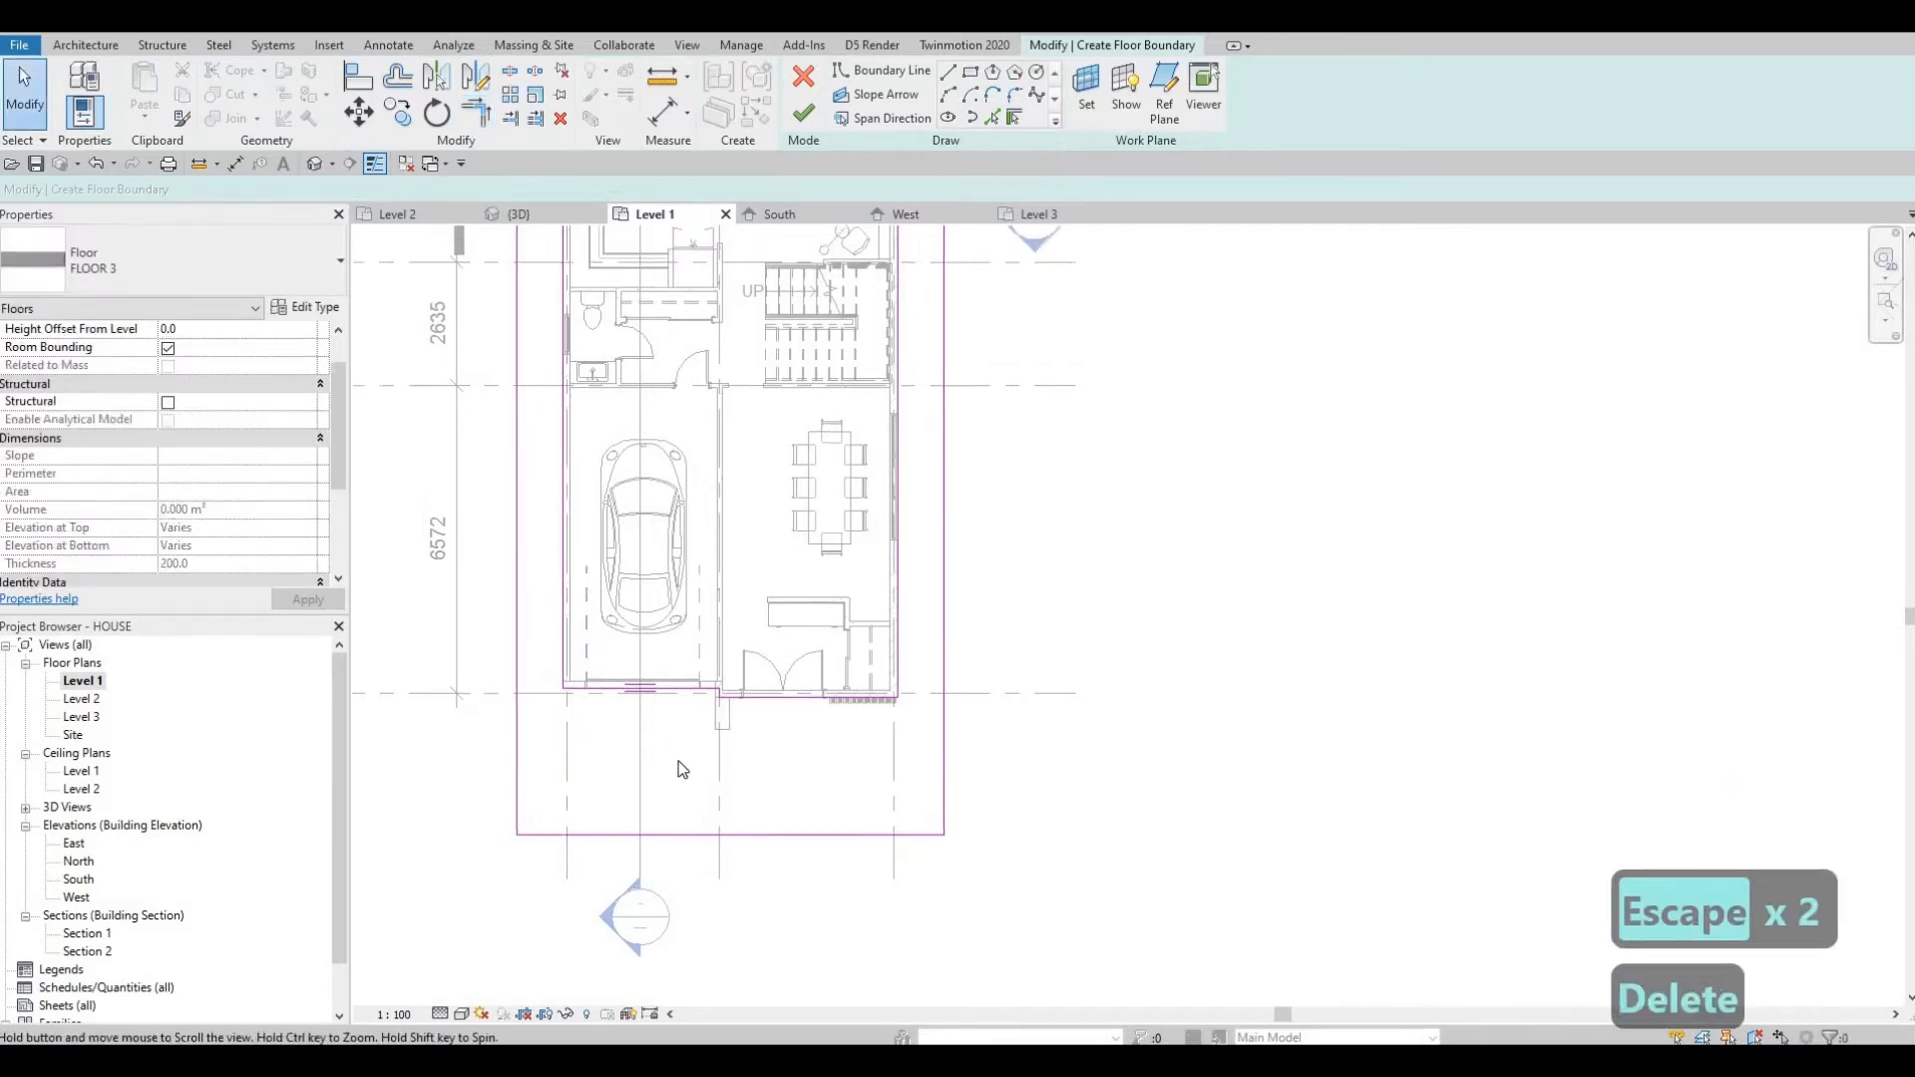
Check the closed boundary around the house and finish the FLOOR 3 slab sketch.
{"action": "scroll", "coordinate": [613, 696], "scroll_direction": "up", "scroll_amount": 3}
{"action": "middle_click_drag", "start_coordinate": [881, 758], "coordinate": [878, 818]}
{"action": "scroll", "coordinate": [878, 818], "scroll_direction": "down", "scroll_amount": 2}
{"action": "middle_click_drag", "start_coordinate": [928, 615], "coordinate": [870, 764]}
{"action": "scroll", "coordinate": [870, 765], "scroll_direction": "down", "scroll_amount": 3}
{"action": "mouse_move", "coordinate": [889, 563]}
{"action": "middle_mouse_down"}
{"action": "mouse_move", "coordinate": [872, 700]}
{"action": "mouse_move", "coordinate": [898, 570]}
{"action": "middle_mouse_up"}
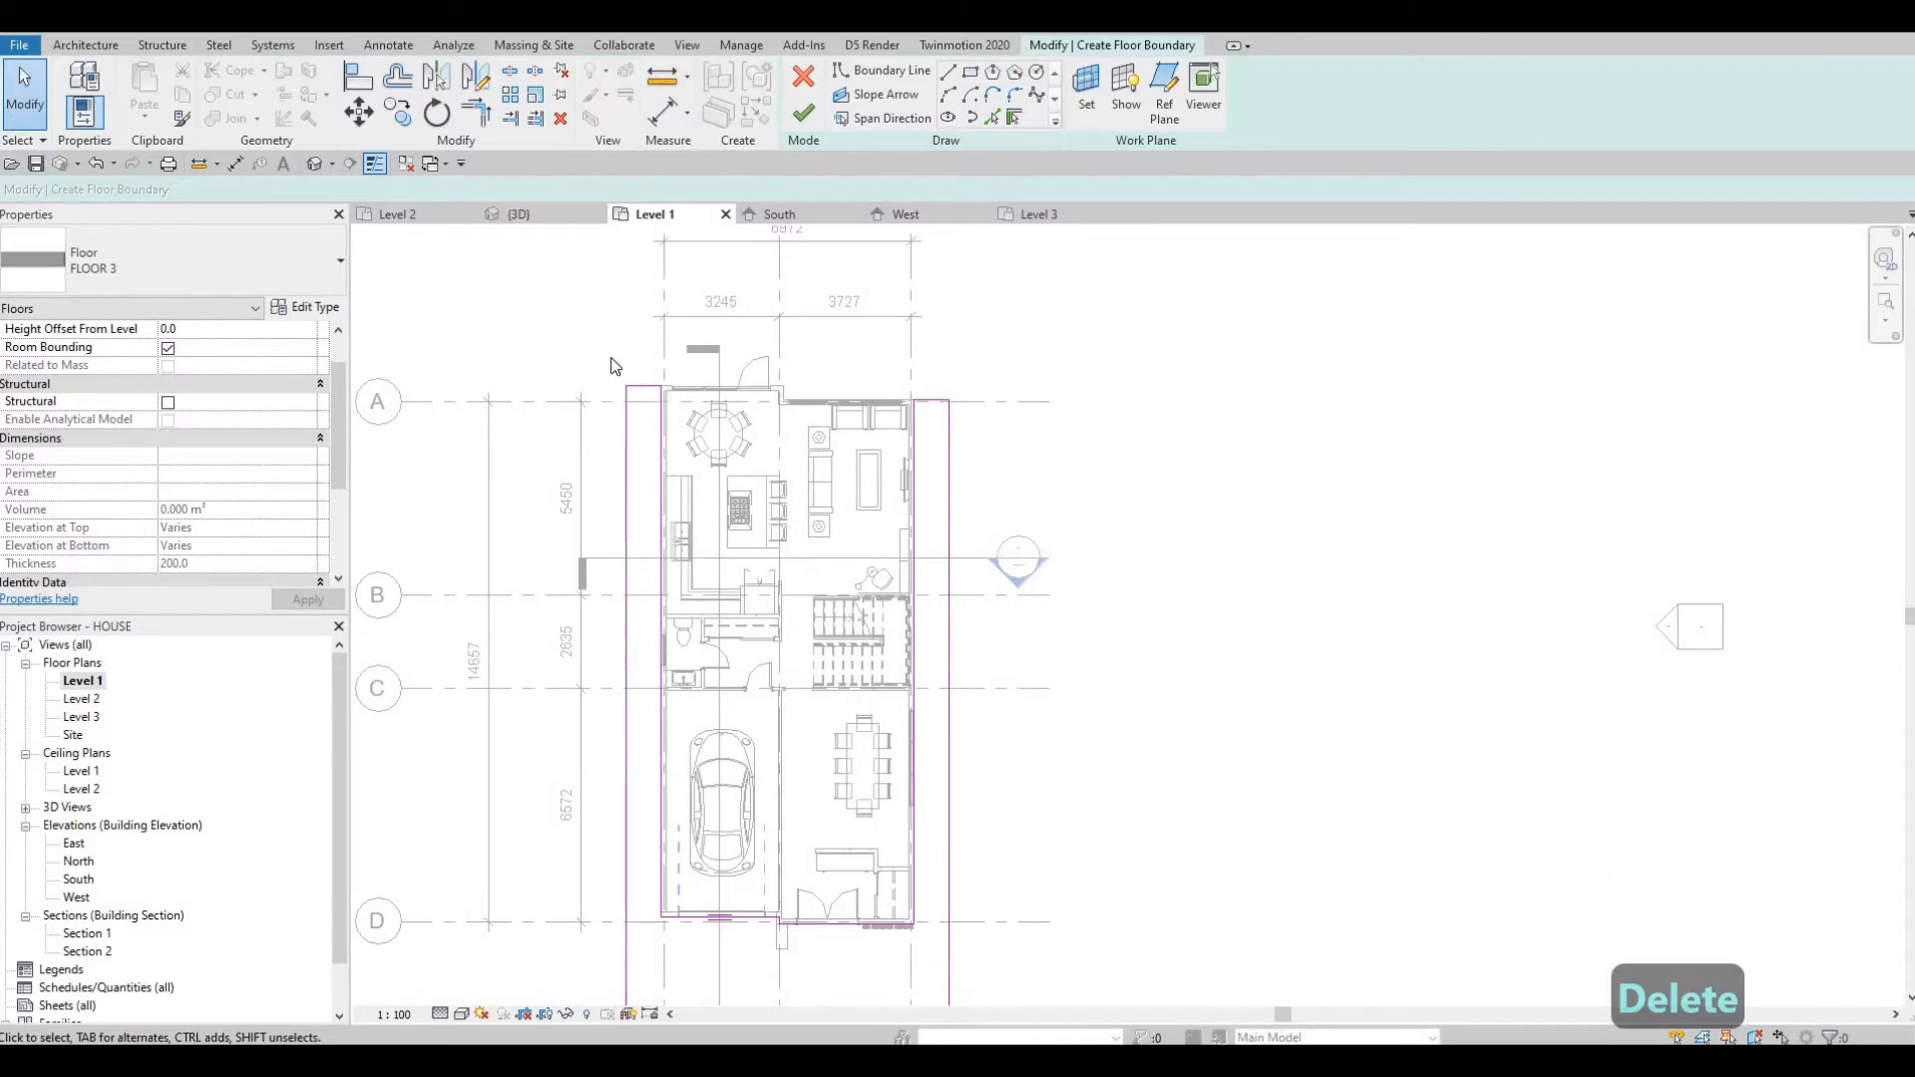
{"action": "middle_click_drag", "start_coordinate": [933, 285], "coordinate": [930, 352]}
{"action": "middle_click_drag", "start_coordinate": [853, 588], "coordinate": [847, 301]}
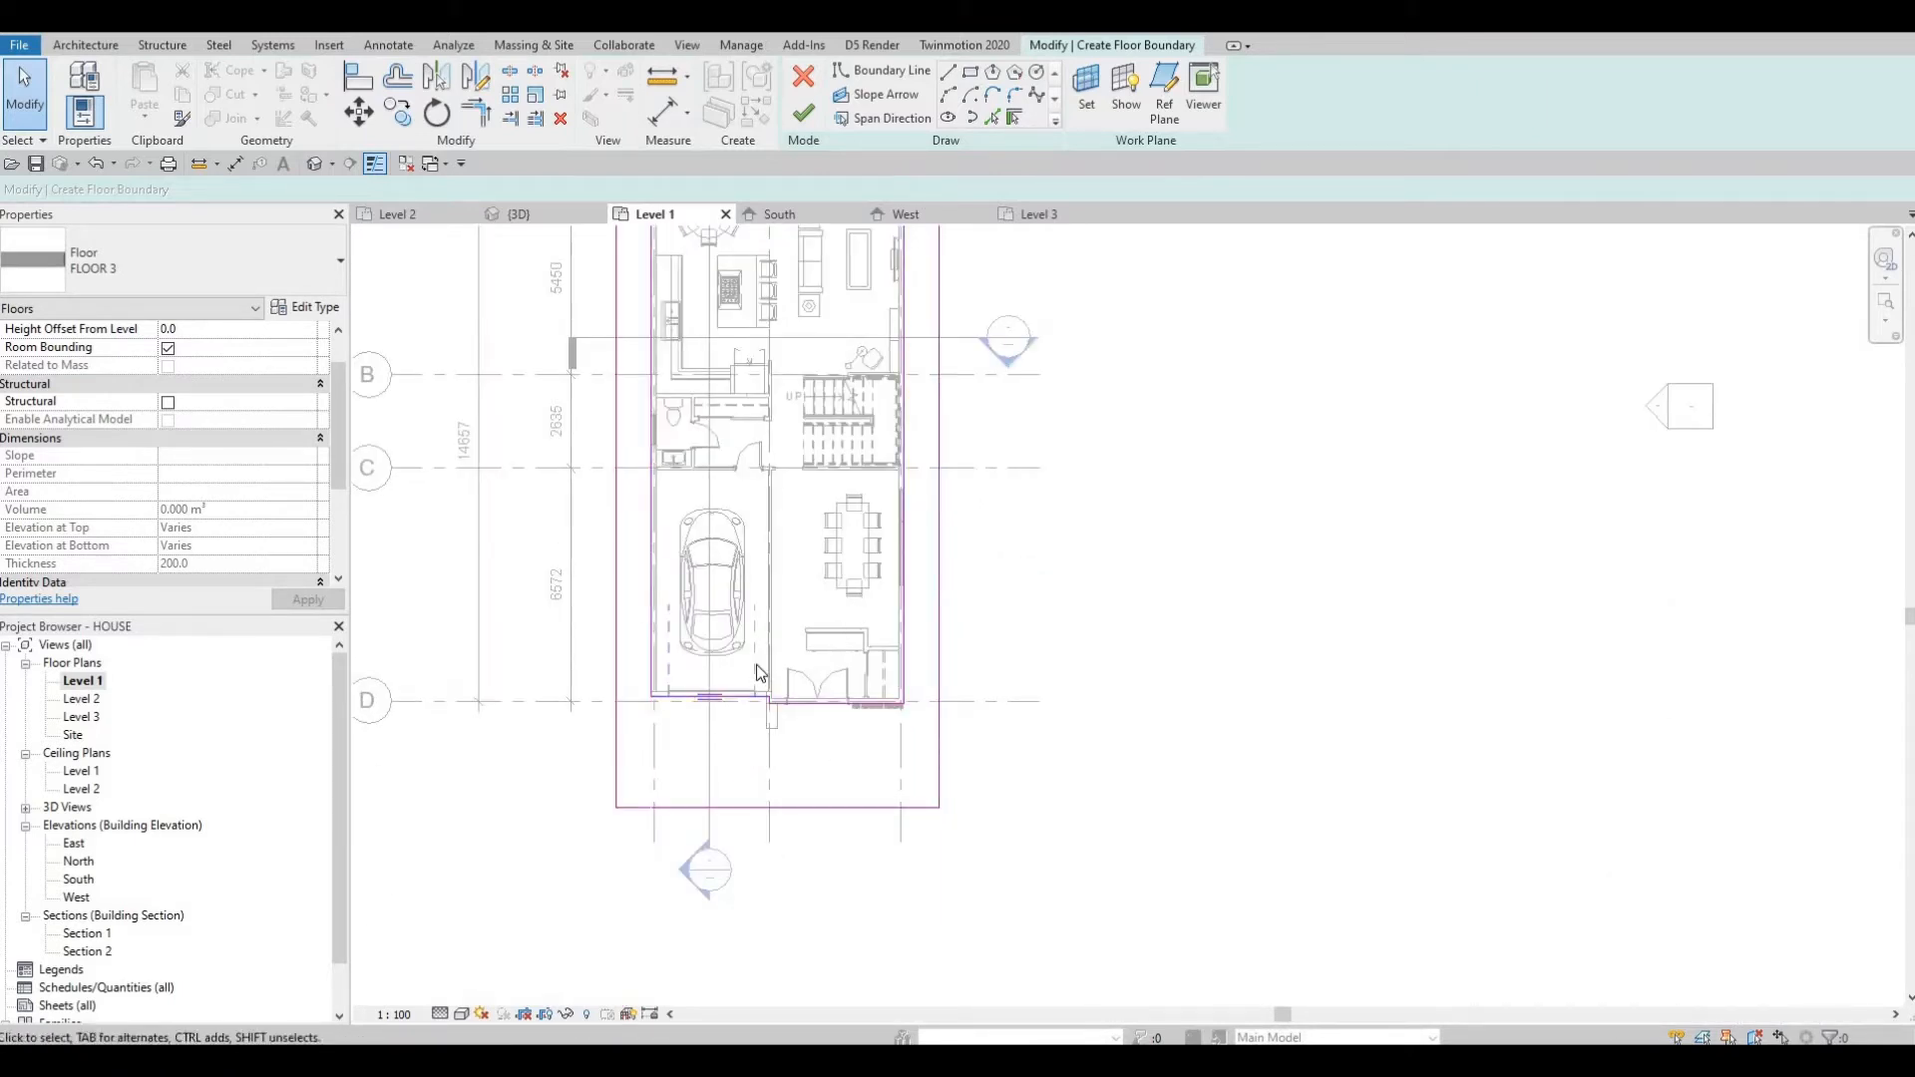
{"action": "middle_click_drag", "start_coordinate": [853, 647], "coordinate": [856, 686]}
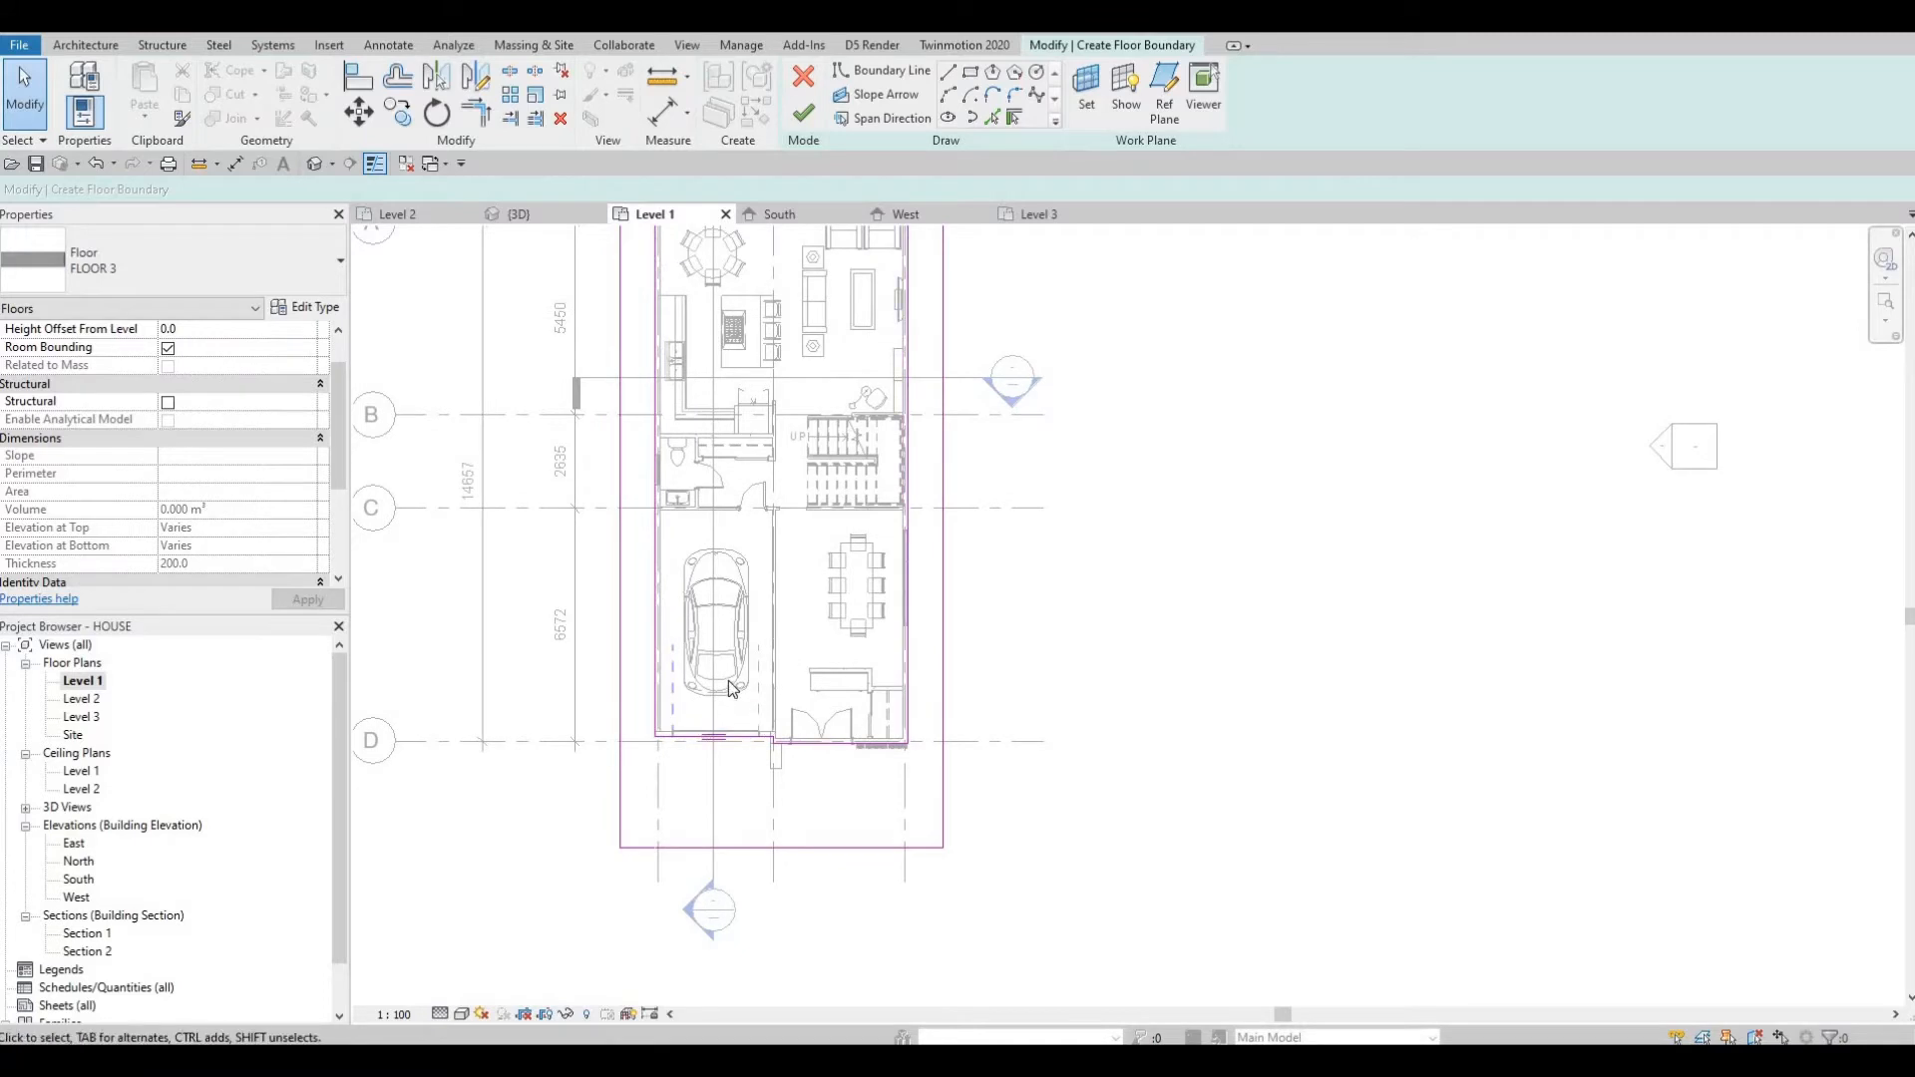
{"action": "scroll", "coordinate": [739, 698], "scroll_direction": "up", "scroll_amount": 4}
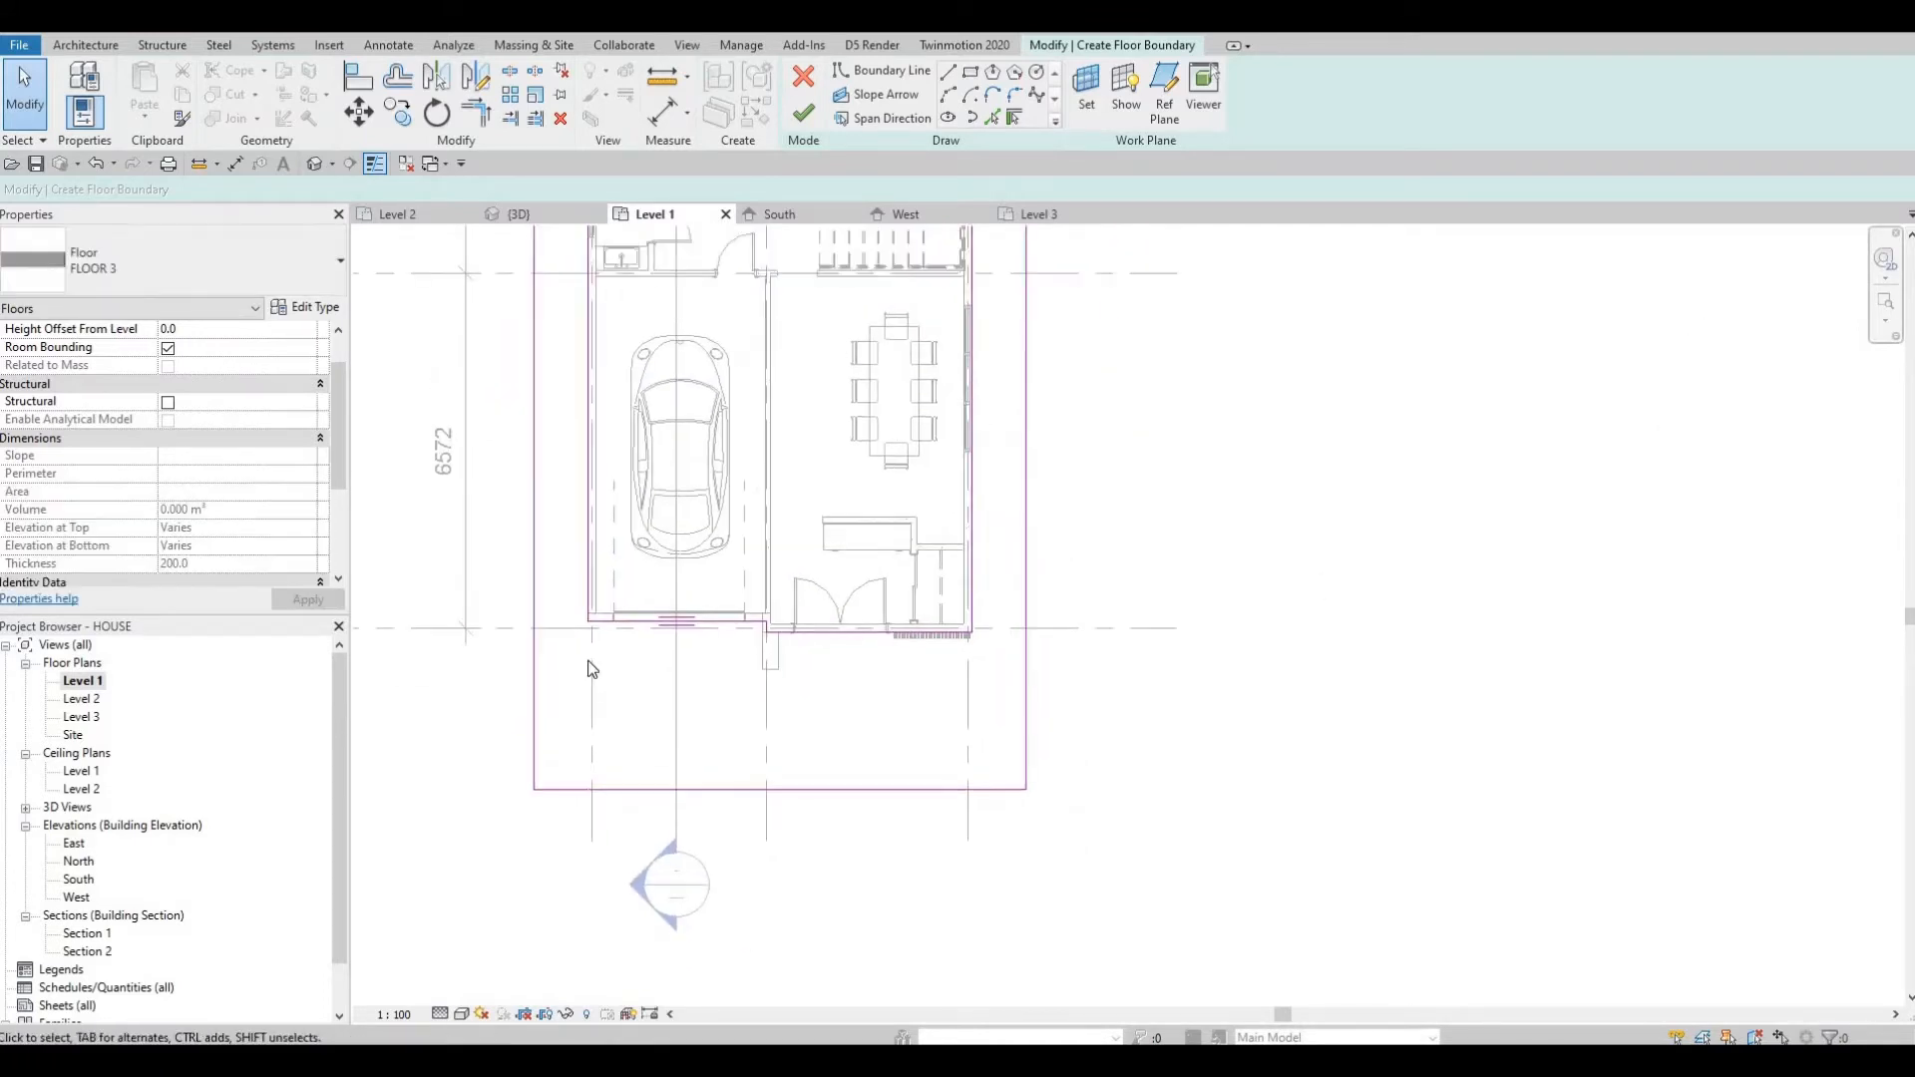
{"action": "scroll", "coordinate": [613, 762], "scroll_direction": "down", "scroll_amount": 4}
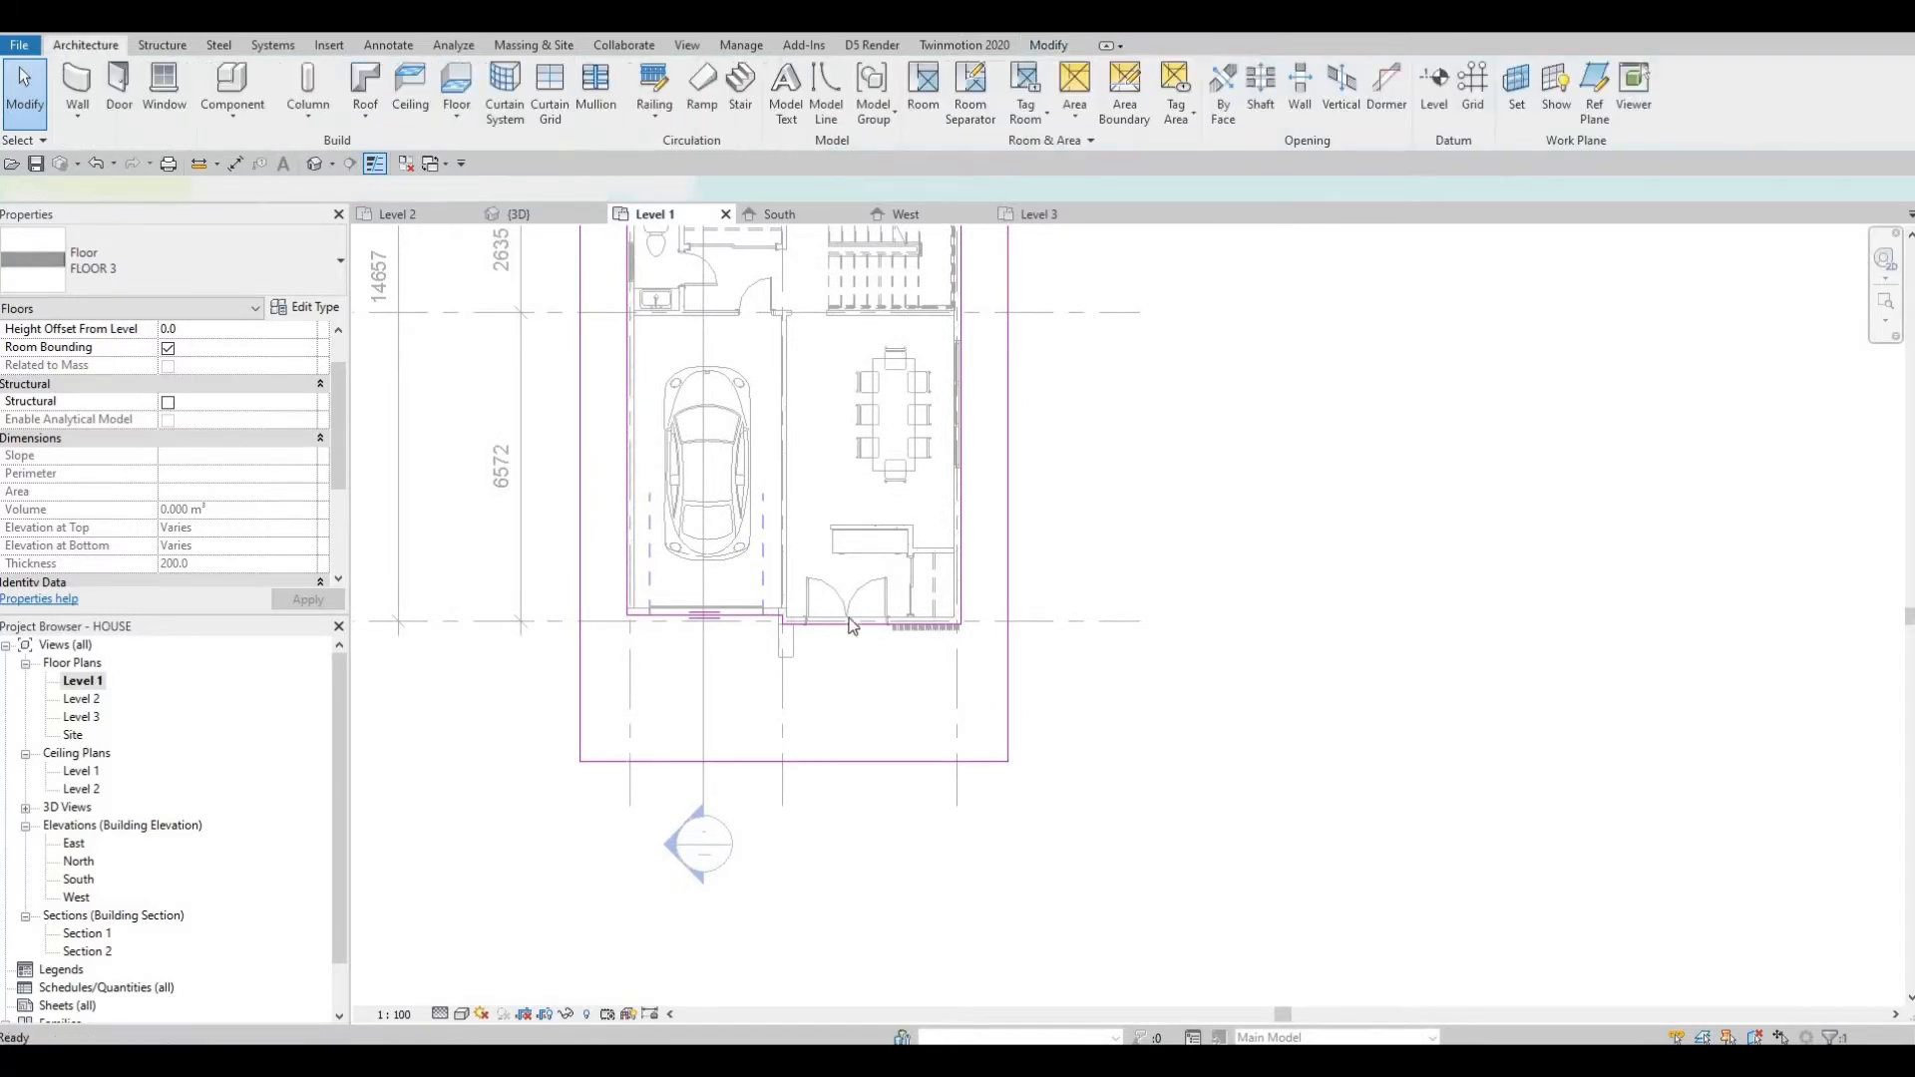
{"action": "key", "text": "Escape"}
{"action": "key", "text": "Escape"}
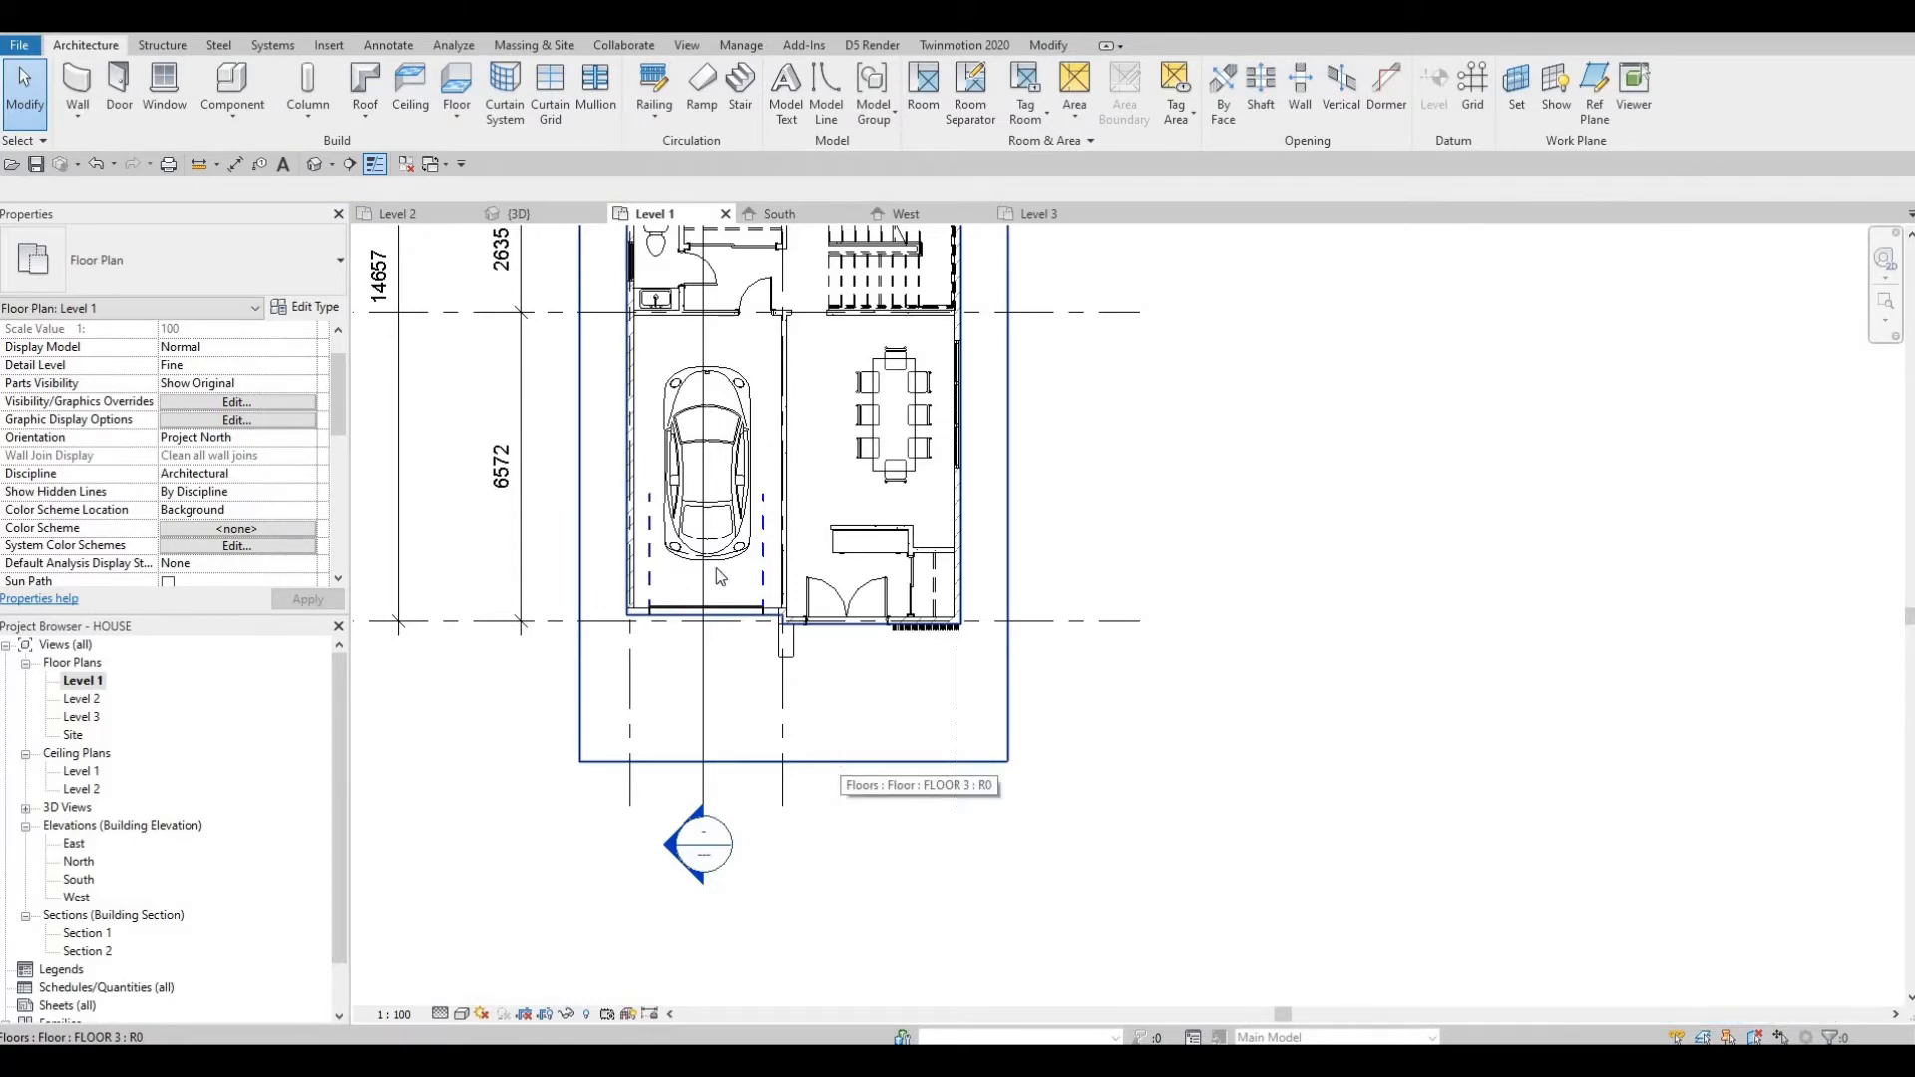
Select the garage's west exterior wall and duplicate its type as EXTERIOR WALL 3.
{"action": "left_click", "coordinate": [651, 434]}
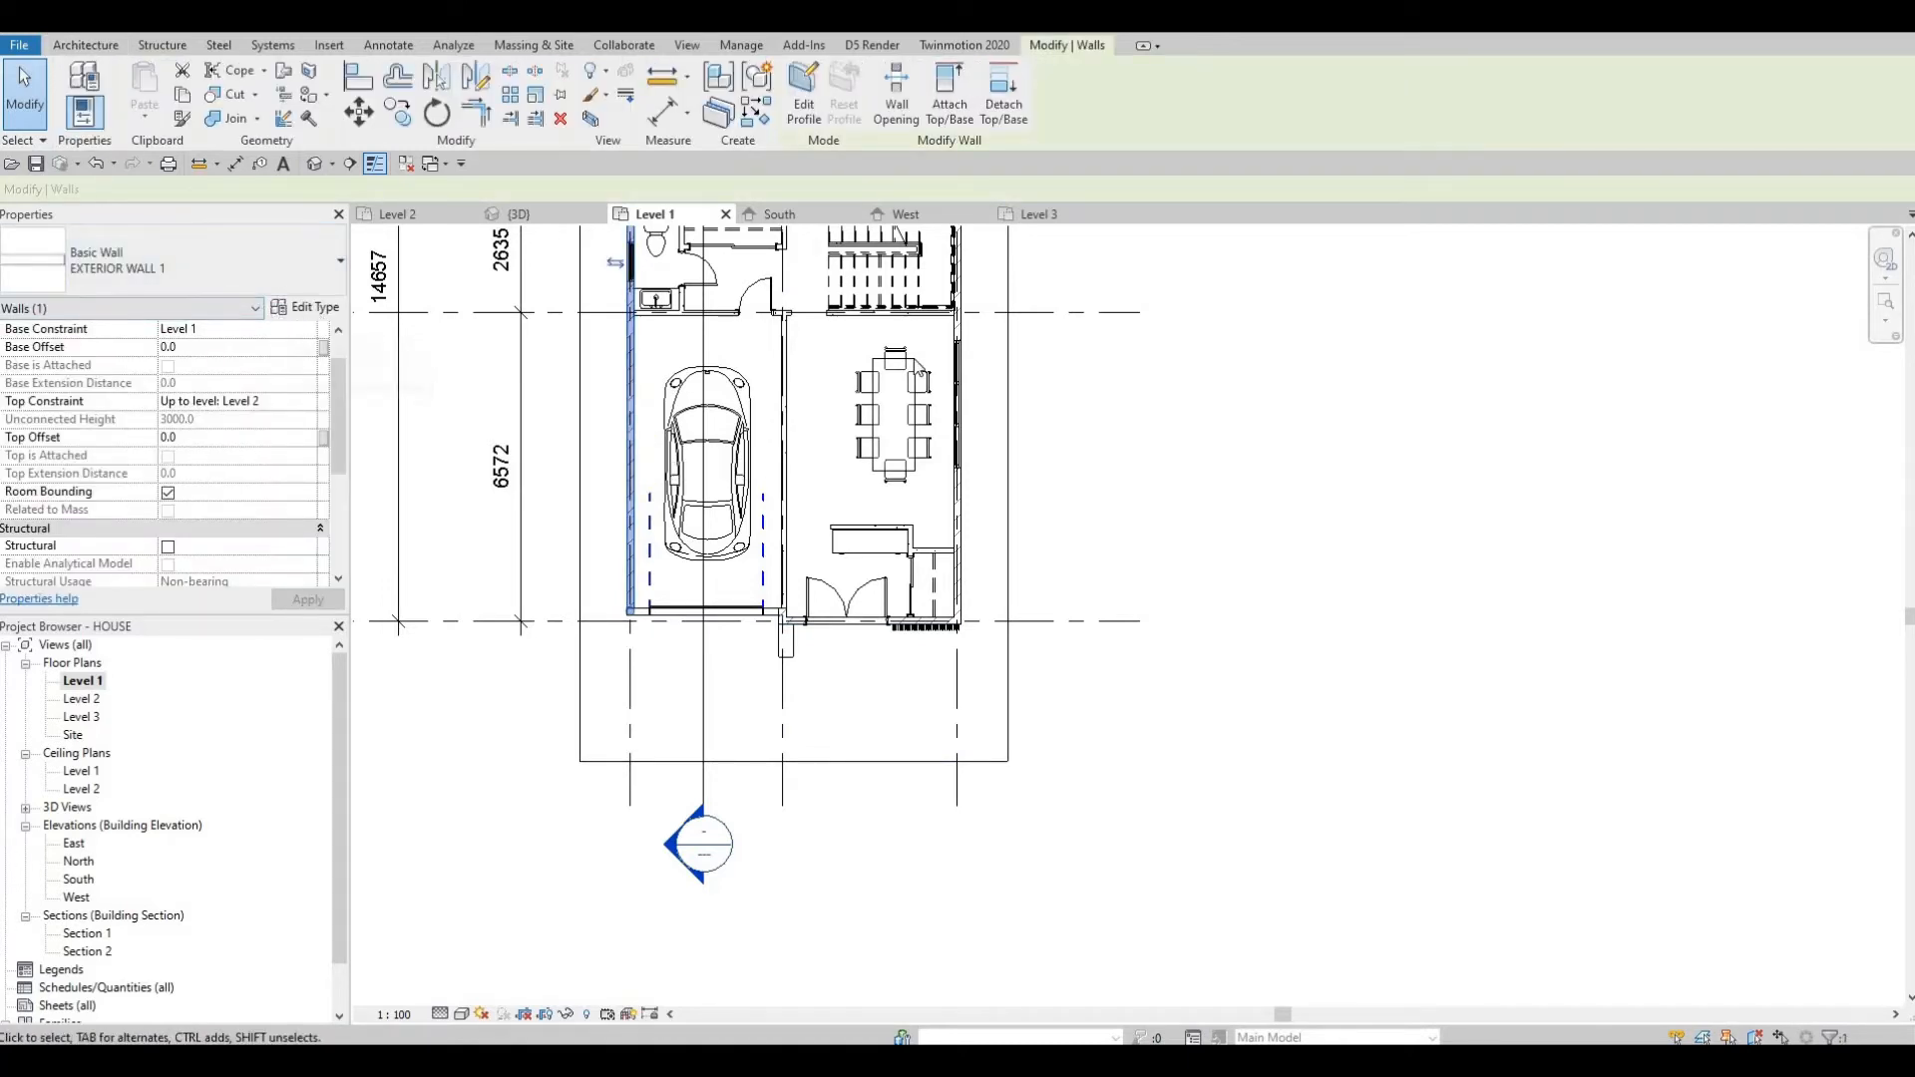
{"action": "left_click", "coordinate": [1411, 196]}
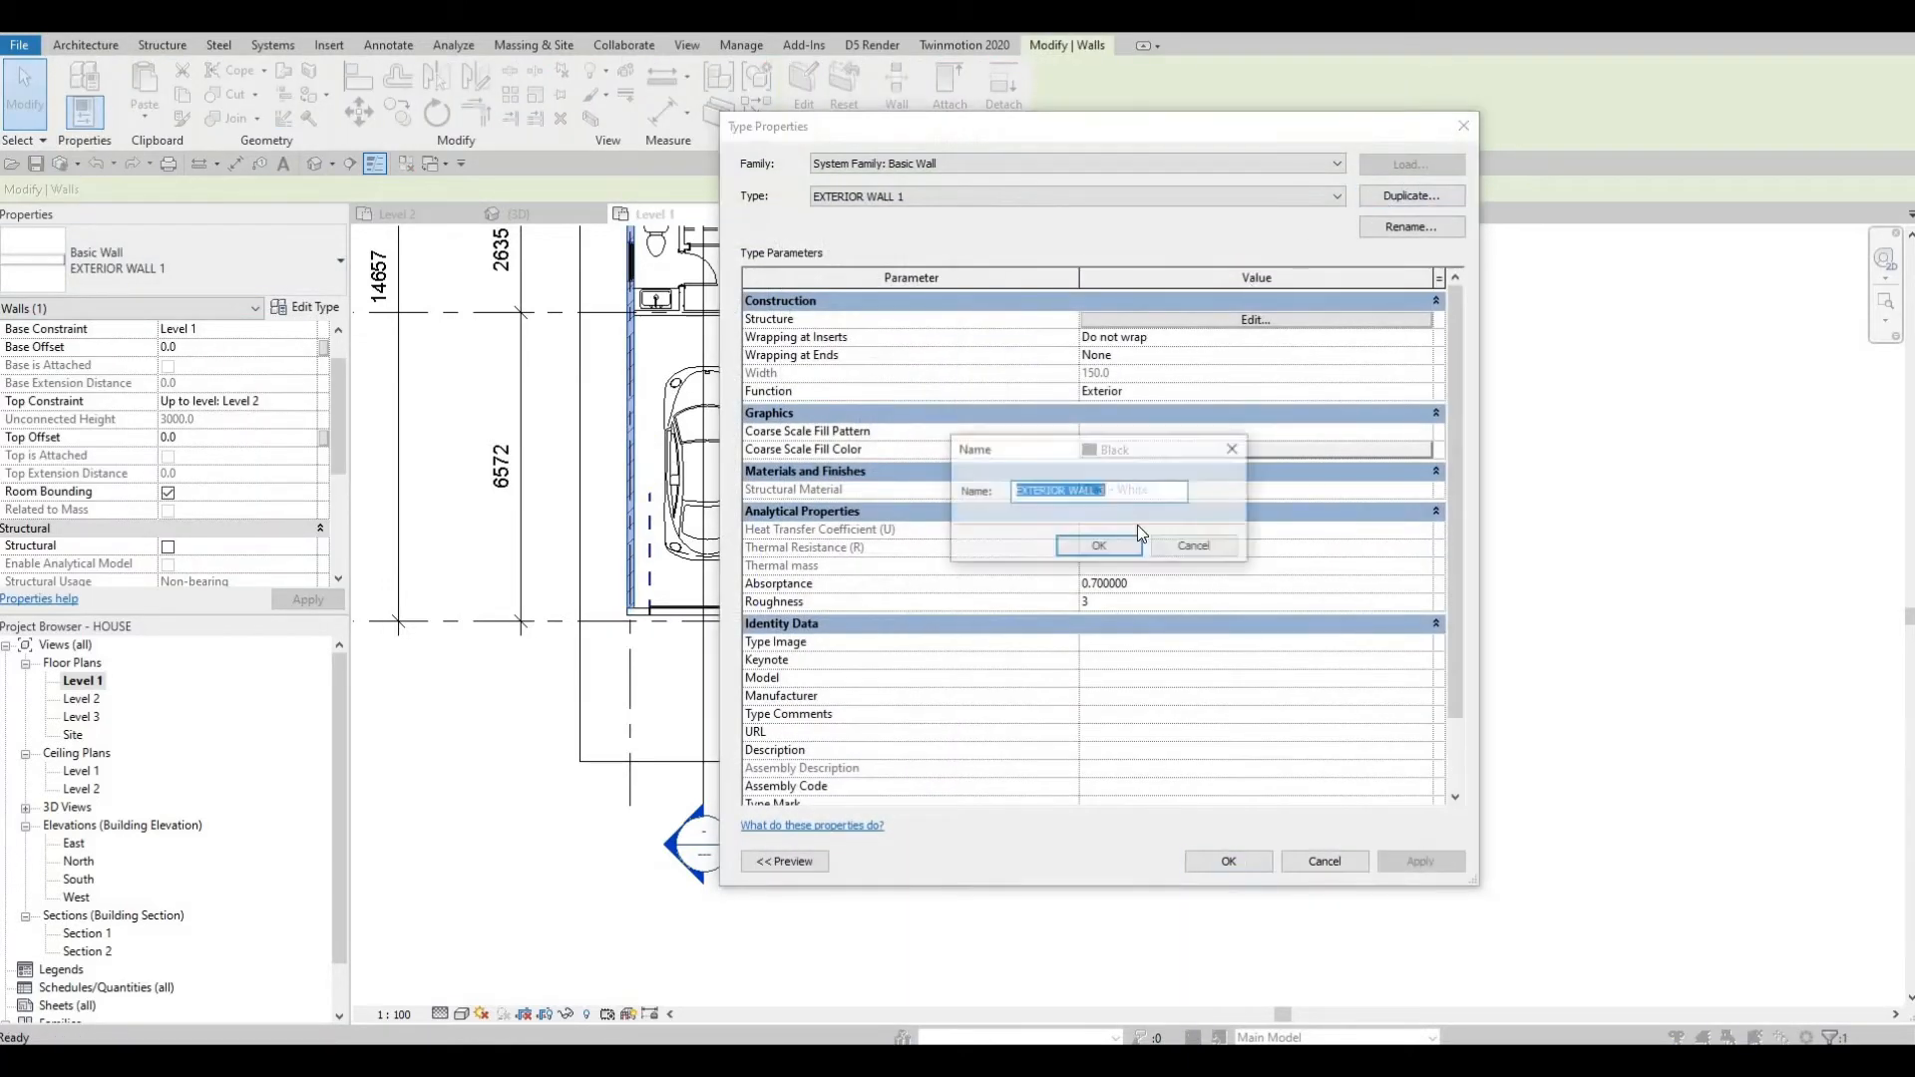
{"action": "left_click", "coordinate": [1121, 547]}
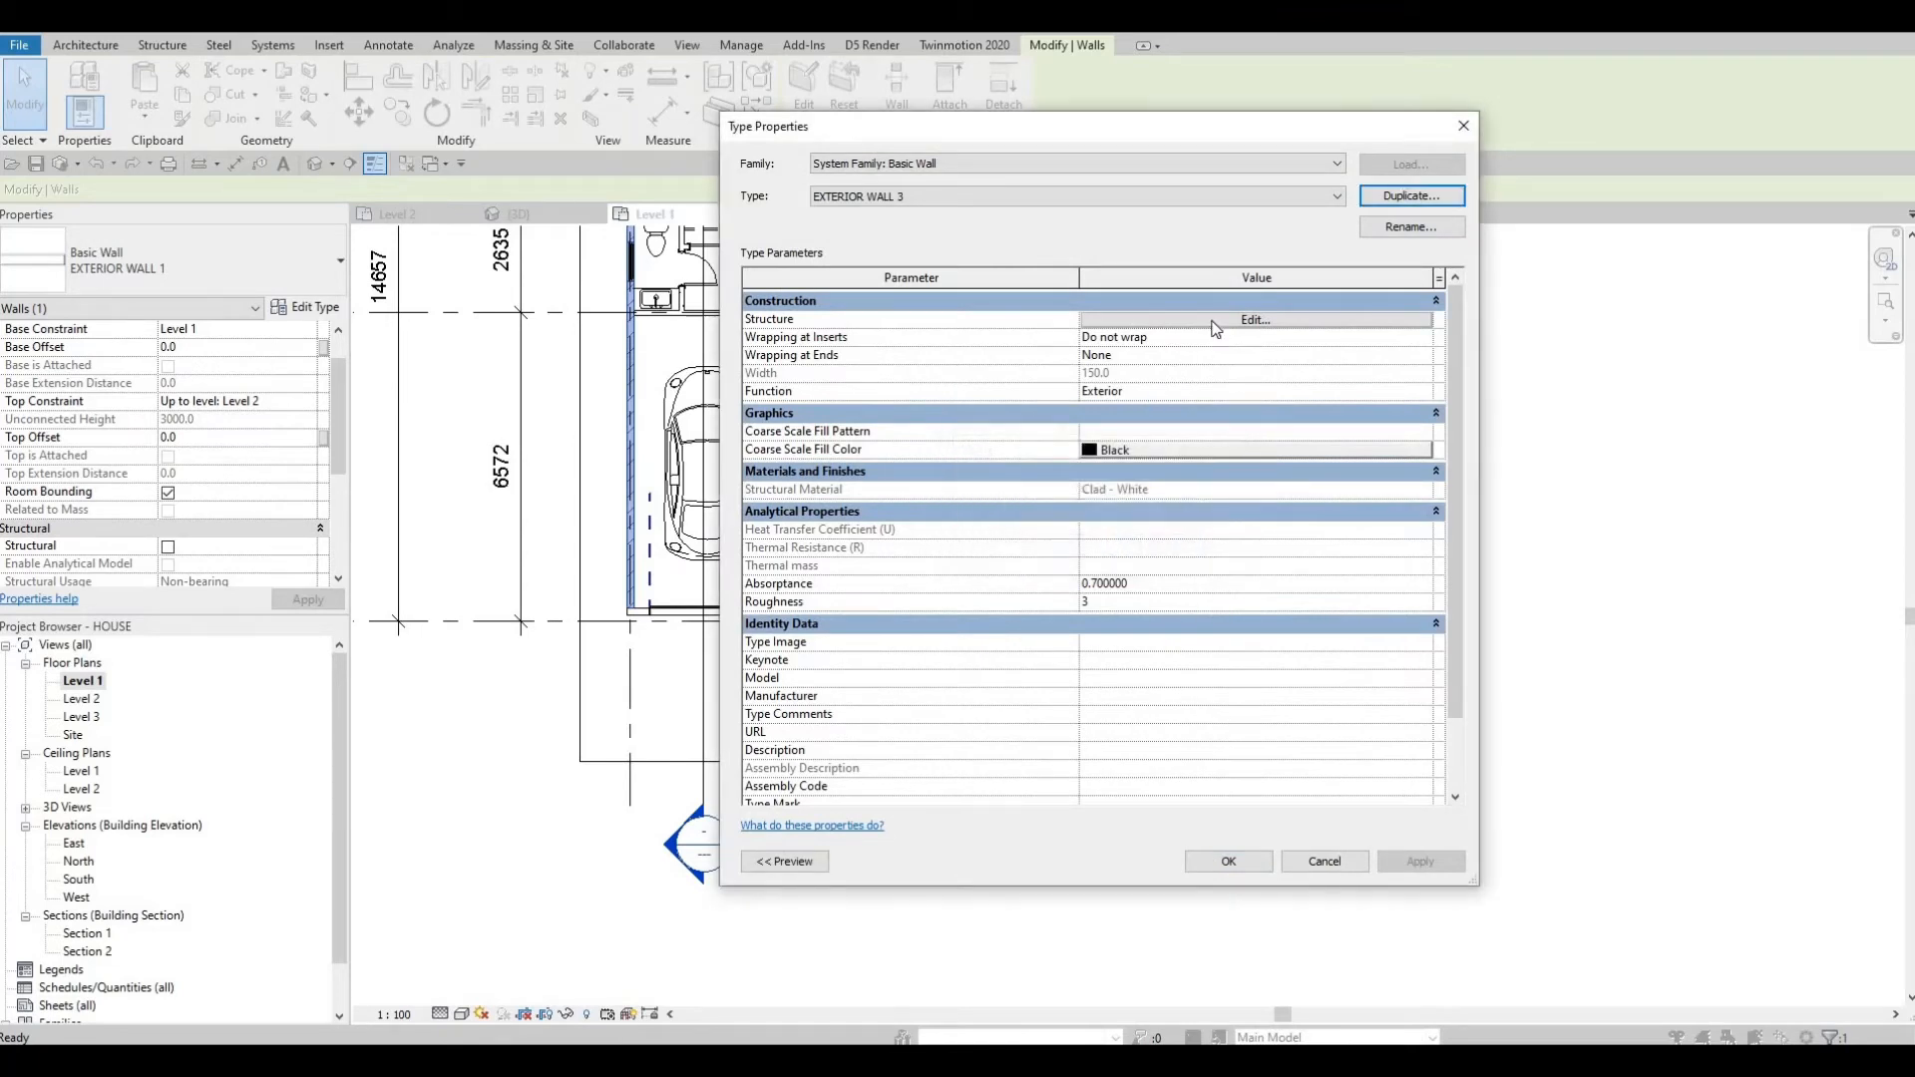
Set the structure layer material of EXTERIOR WALL 3 to Brick, Adobe from the AEC Masonry library.
{"action": "left_click", "coordinate": [1098, 320]}
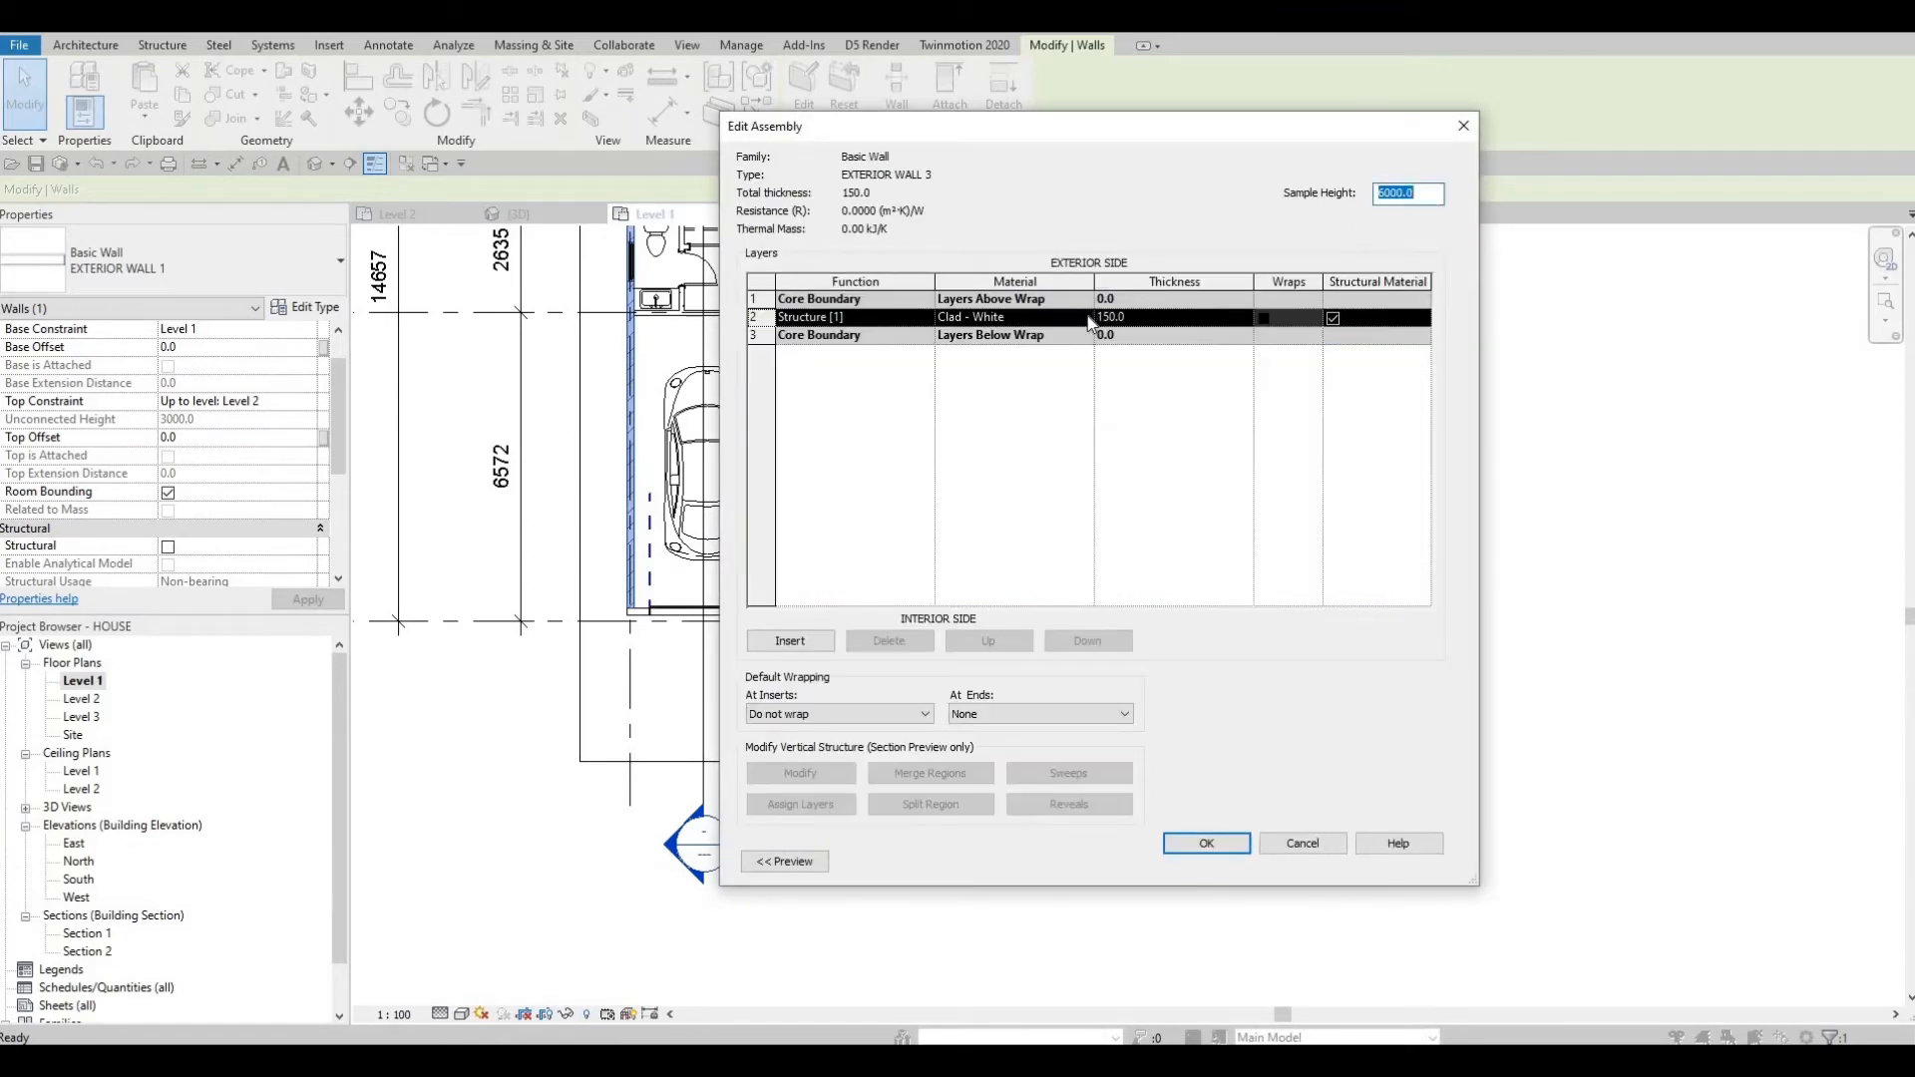
{"action": "left_click", "coordinate": [1088, 316]}
{"action": "left_click", "coordinate": [1088, 317]}
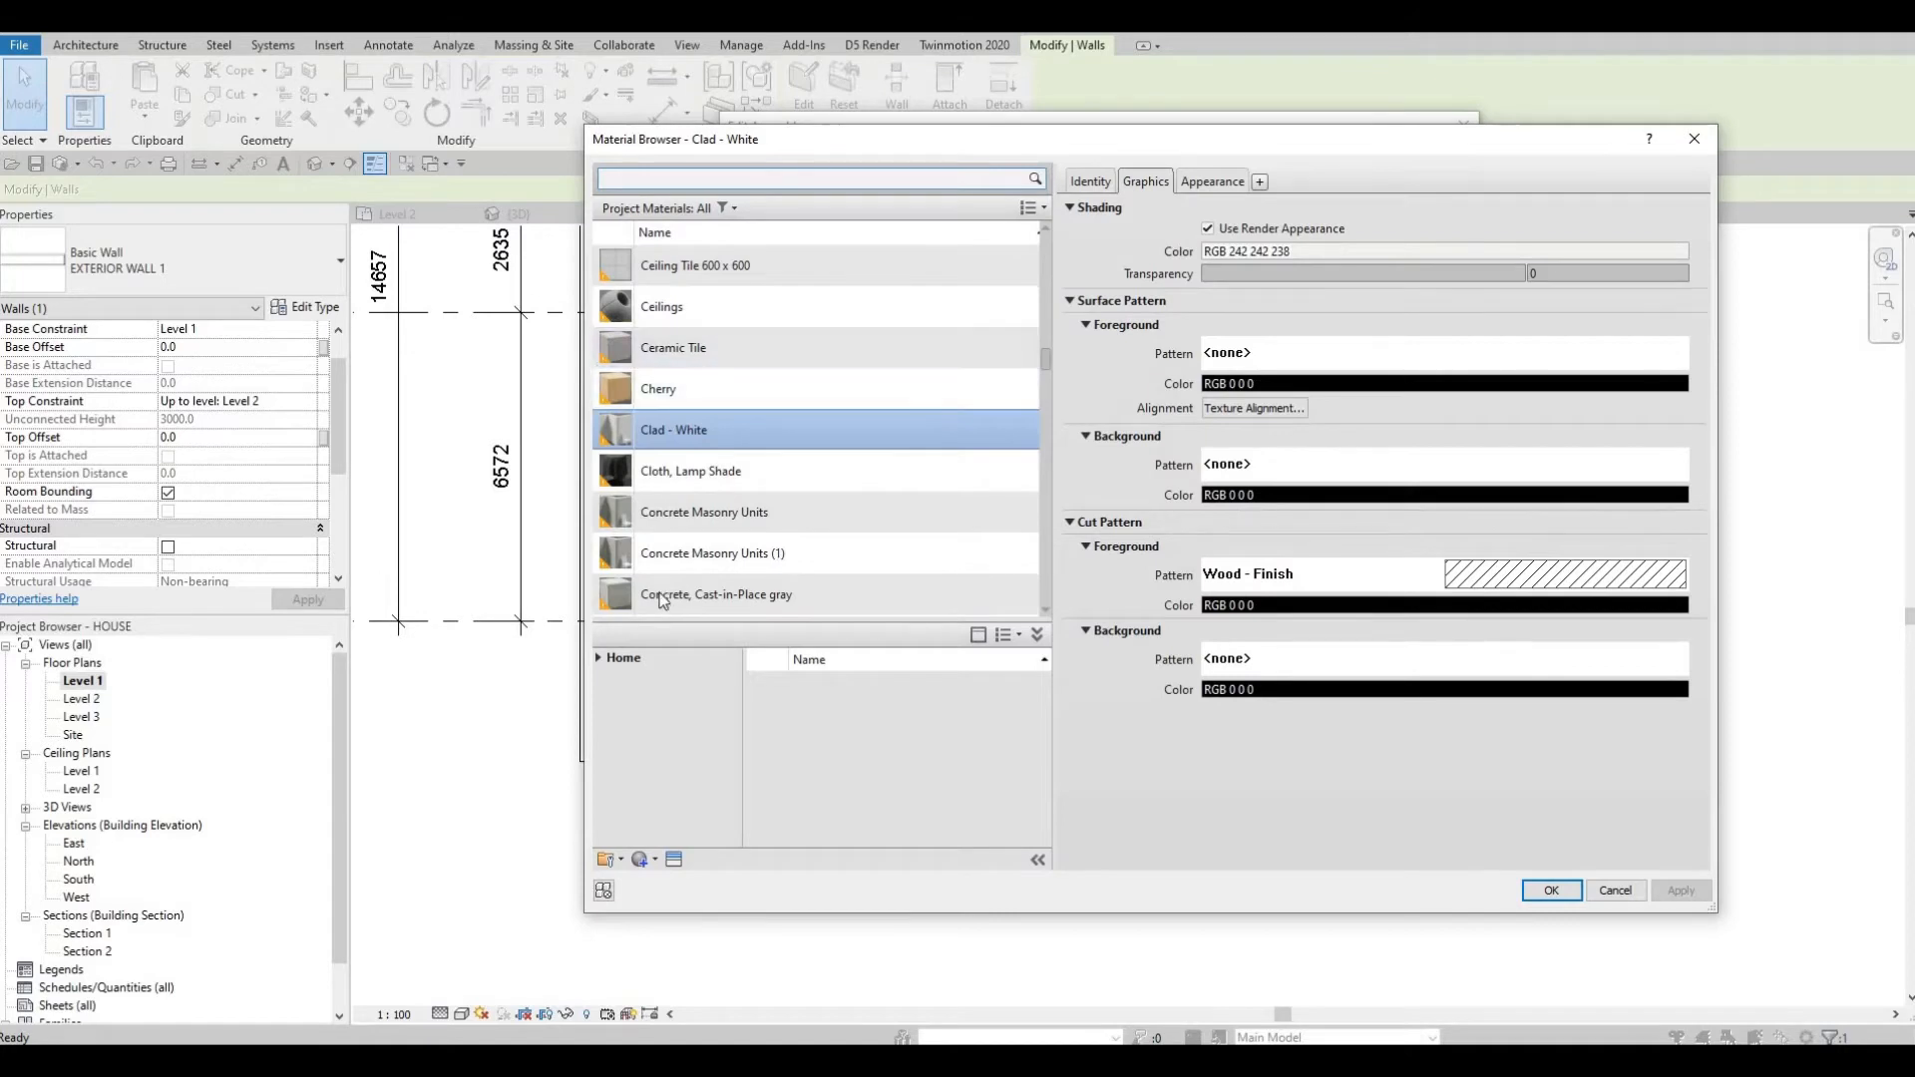
{"action": "scroll", "coordinate": [658, 600], "scroll_direction": "down", "scroll_amount": 3}
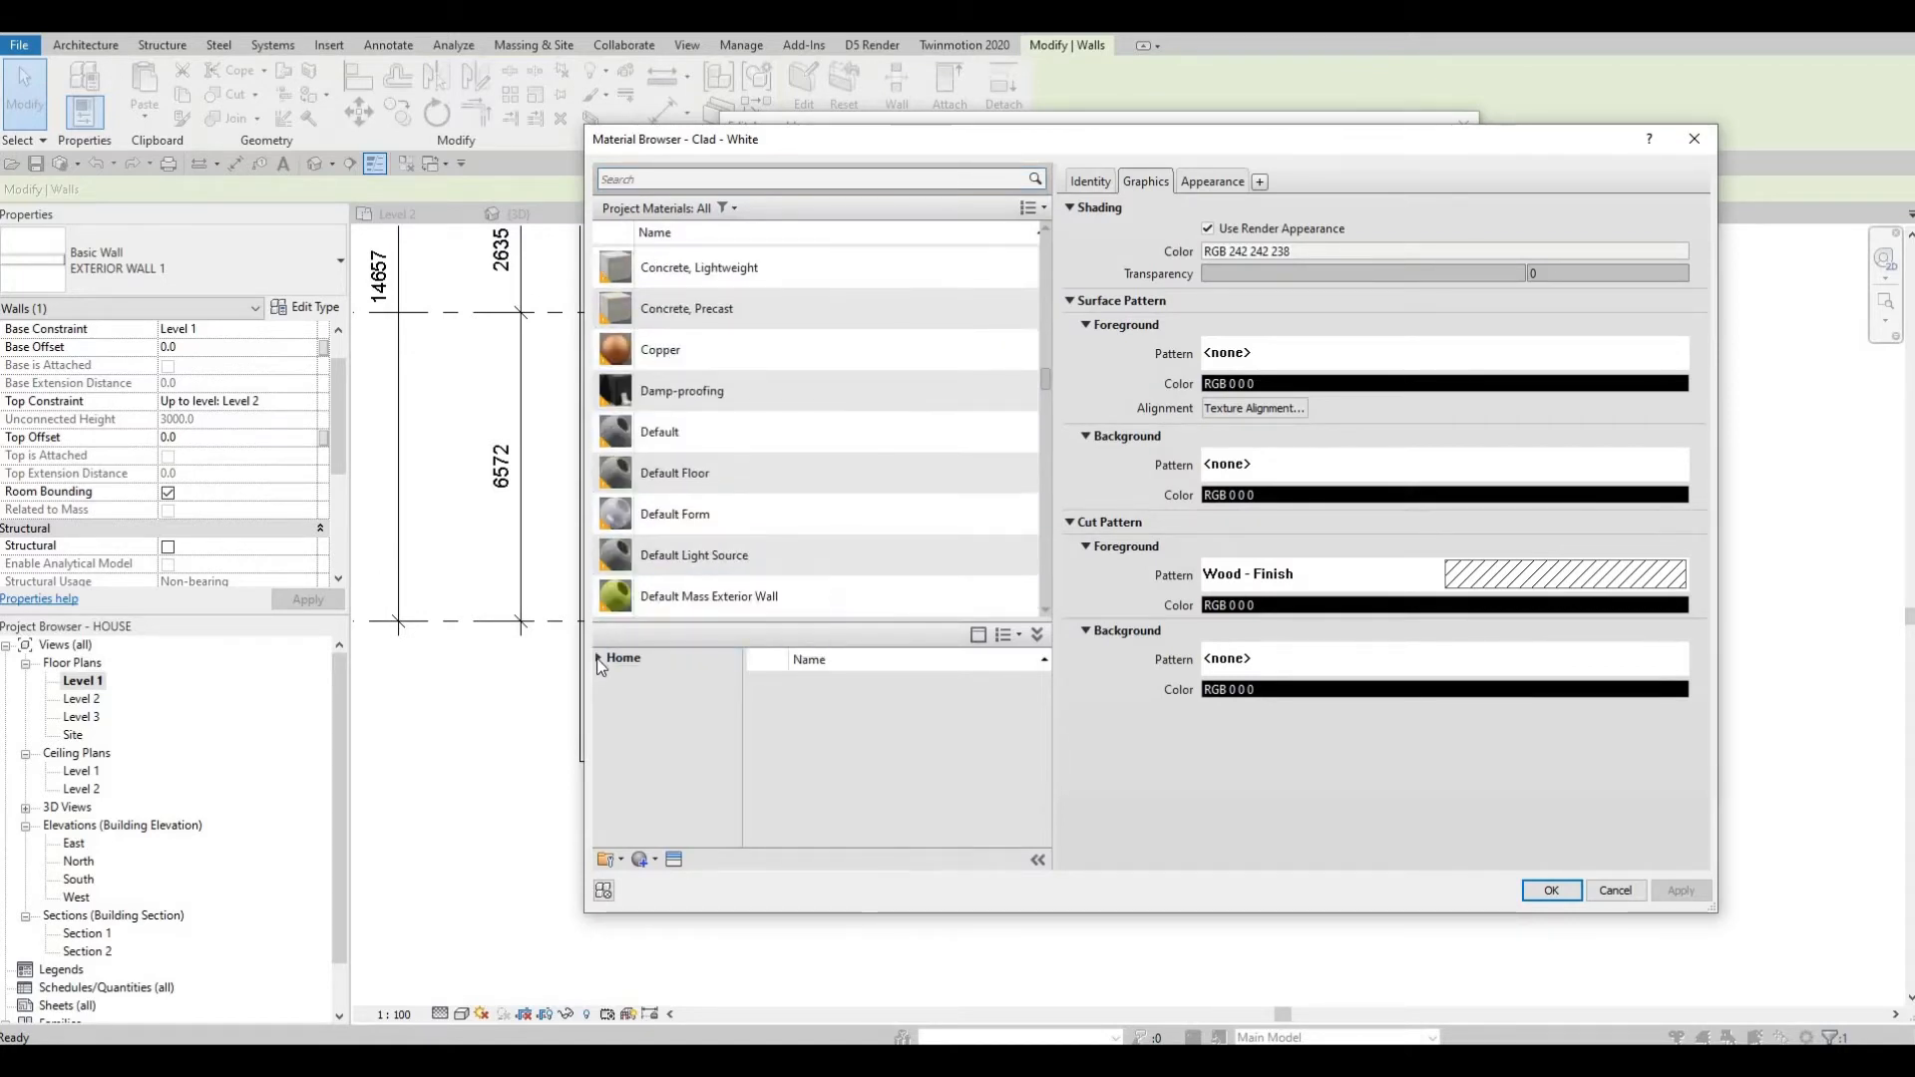
{"action": "left_click", "coordinate": [598, 660]}
{"action": "left_click", "coordinate": [602, 697]}
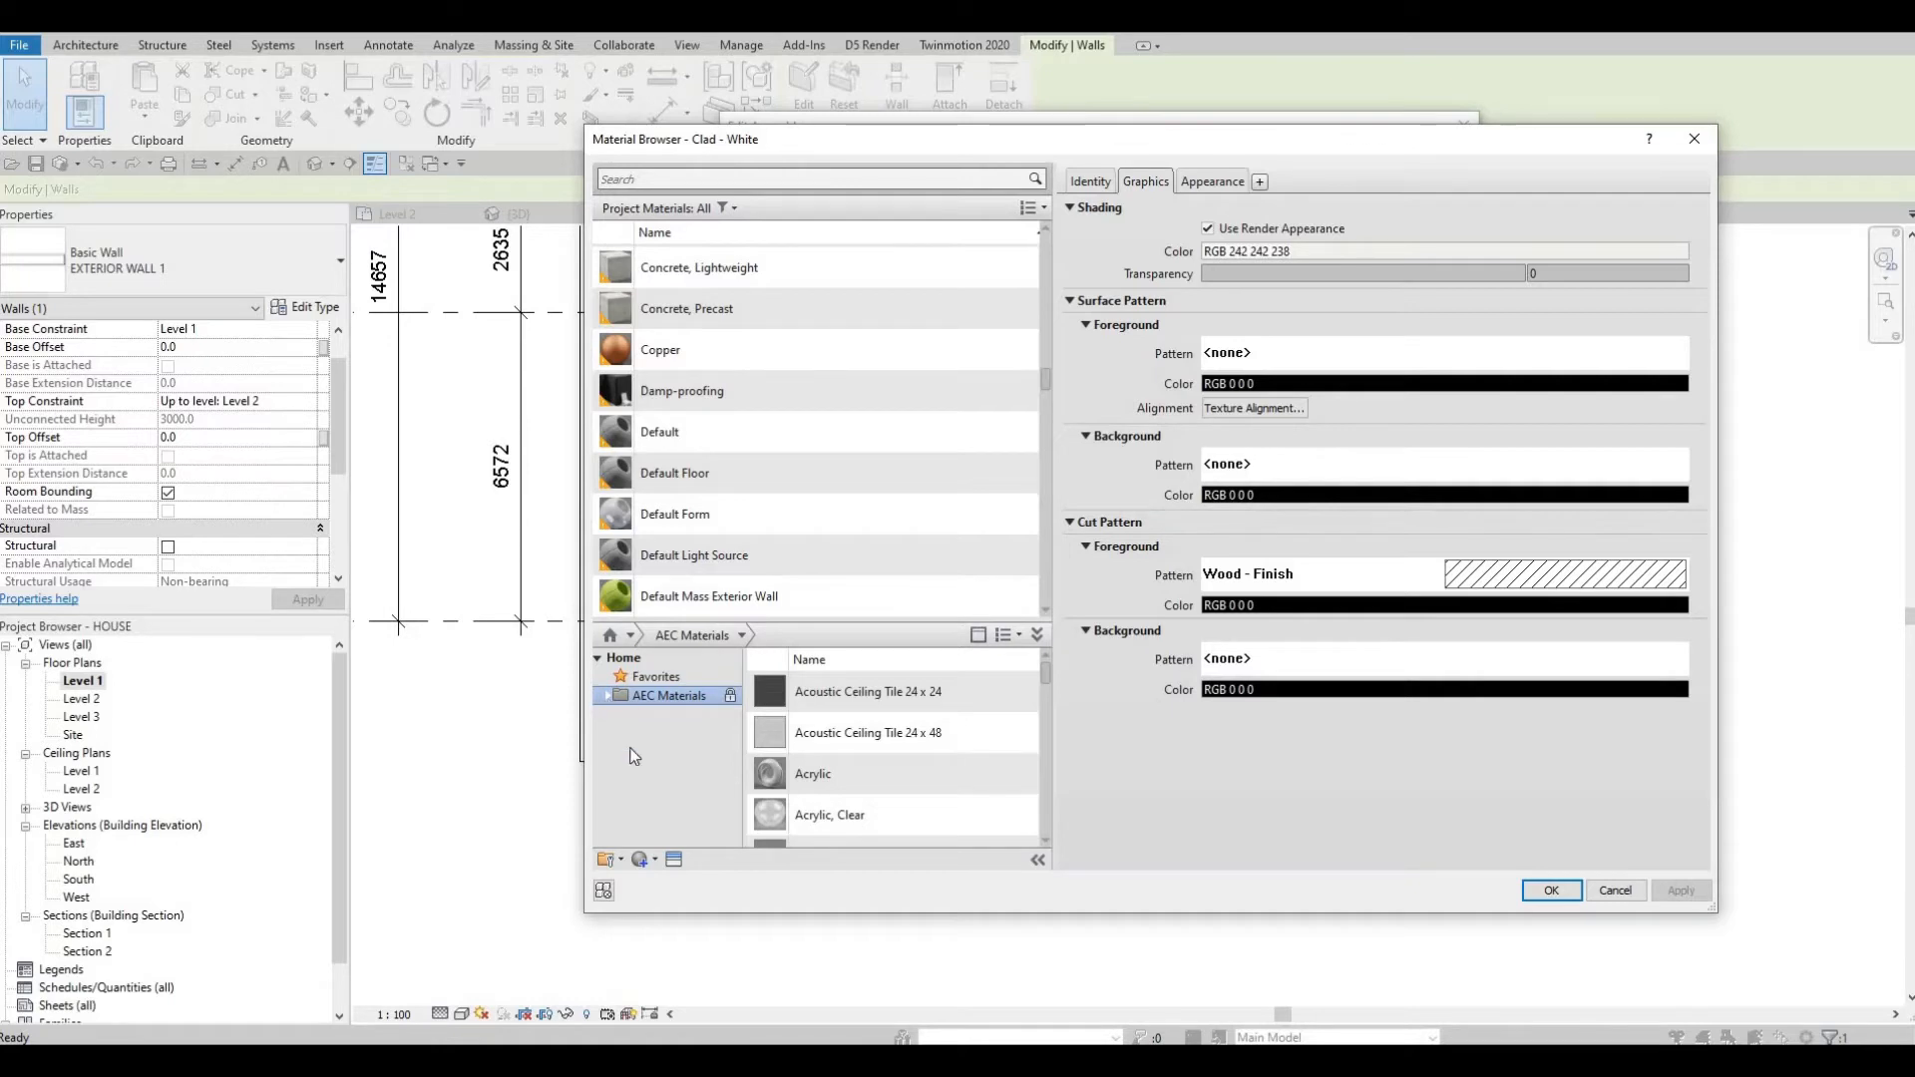
{"action": "left_click", "coordinate": [607, 695]}
{"action": "scroll", "coordinate": [656, 805], "scroll_direction": "down", "scroll_amount": 3}
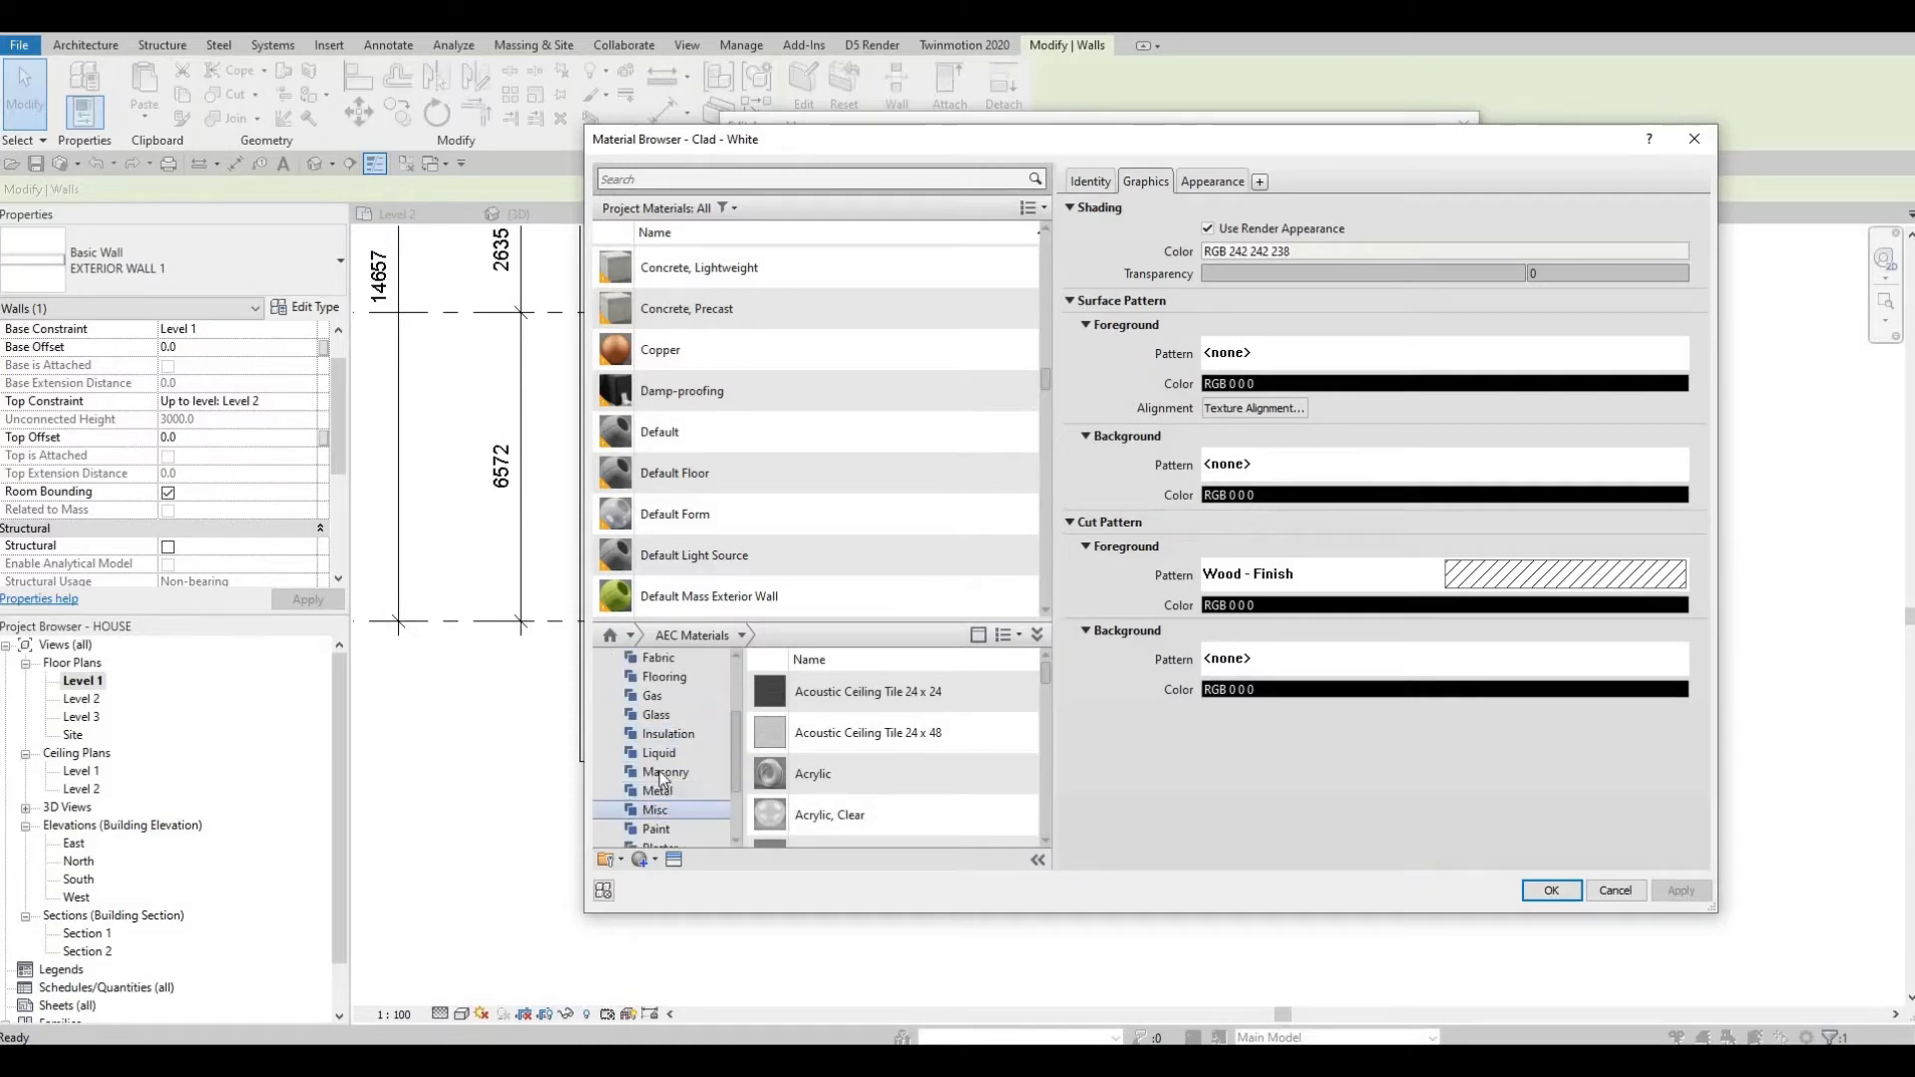
{"action": "left_click", "coordinate": [661, 772]}
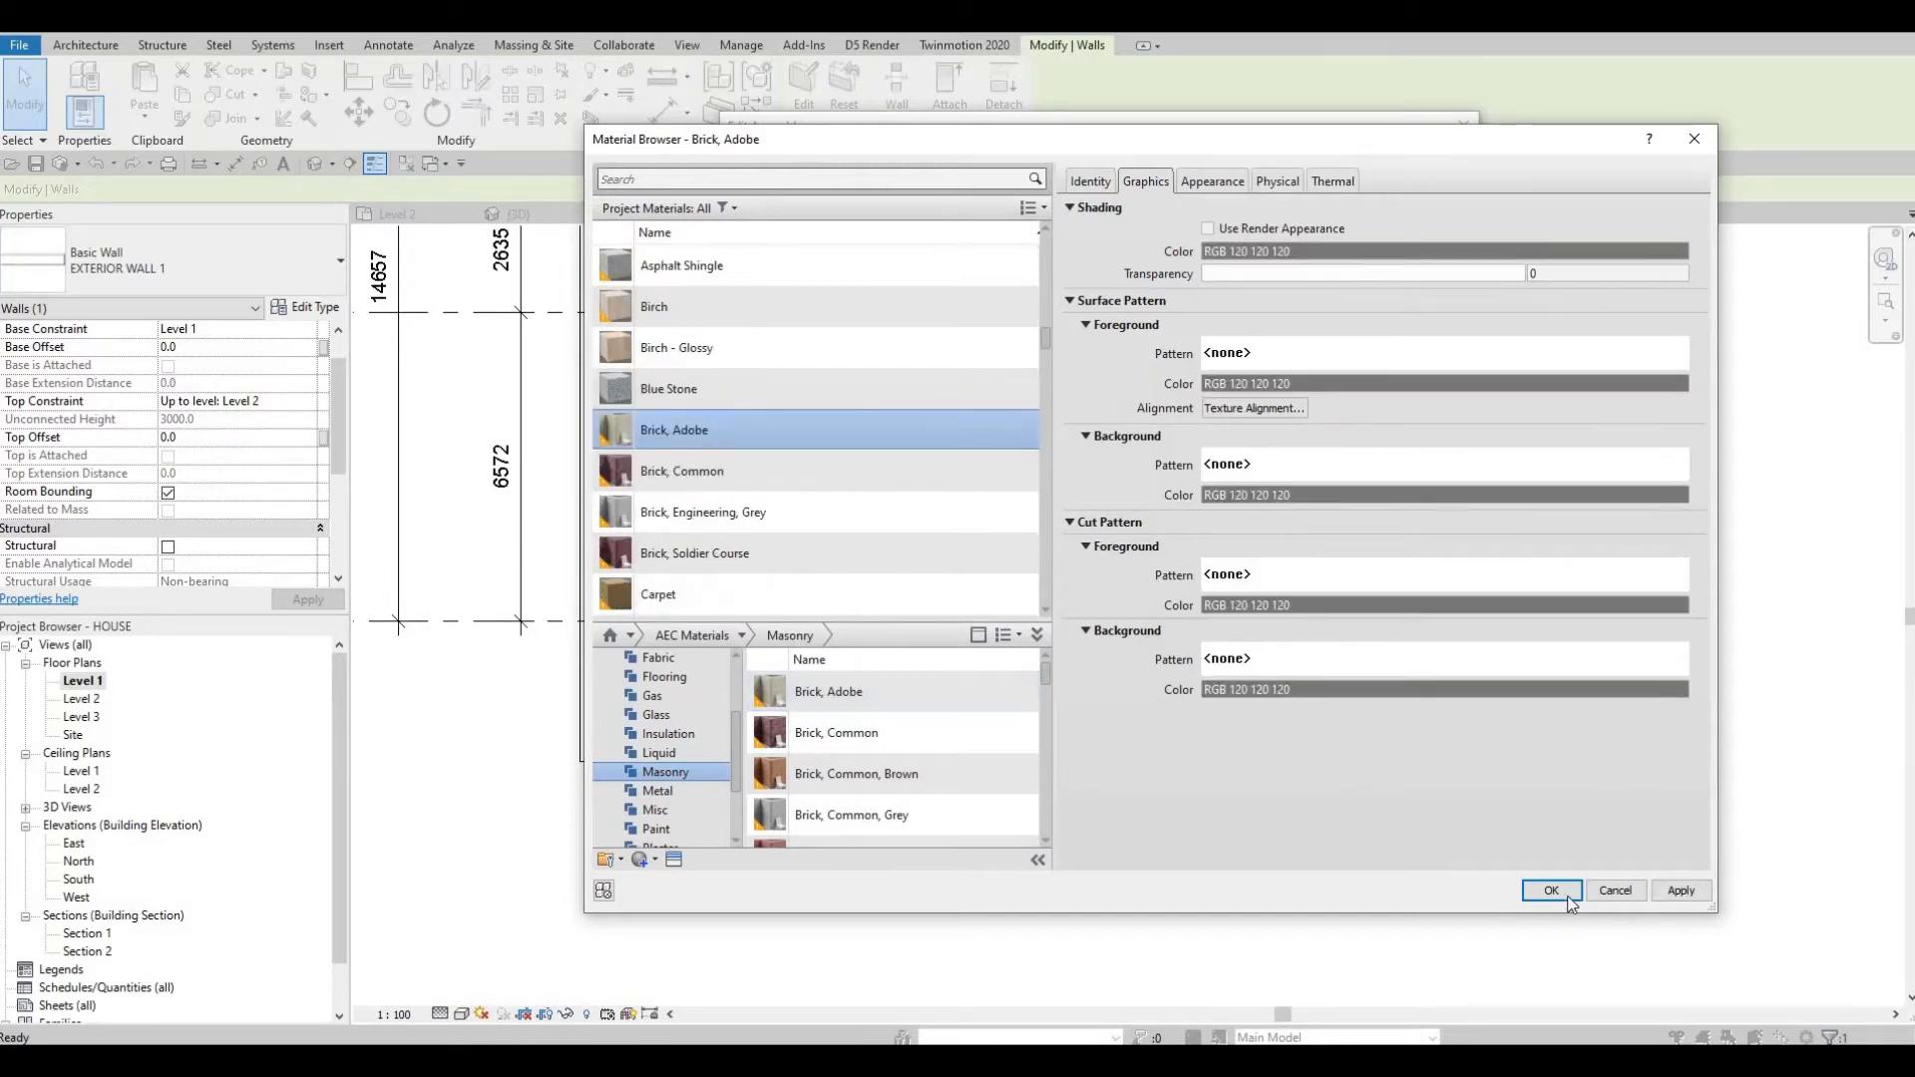
{"action": "key", "text": "Return"}
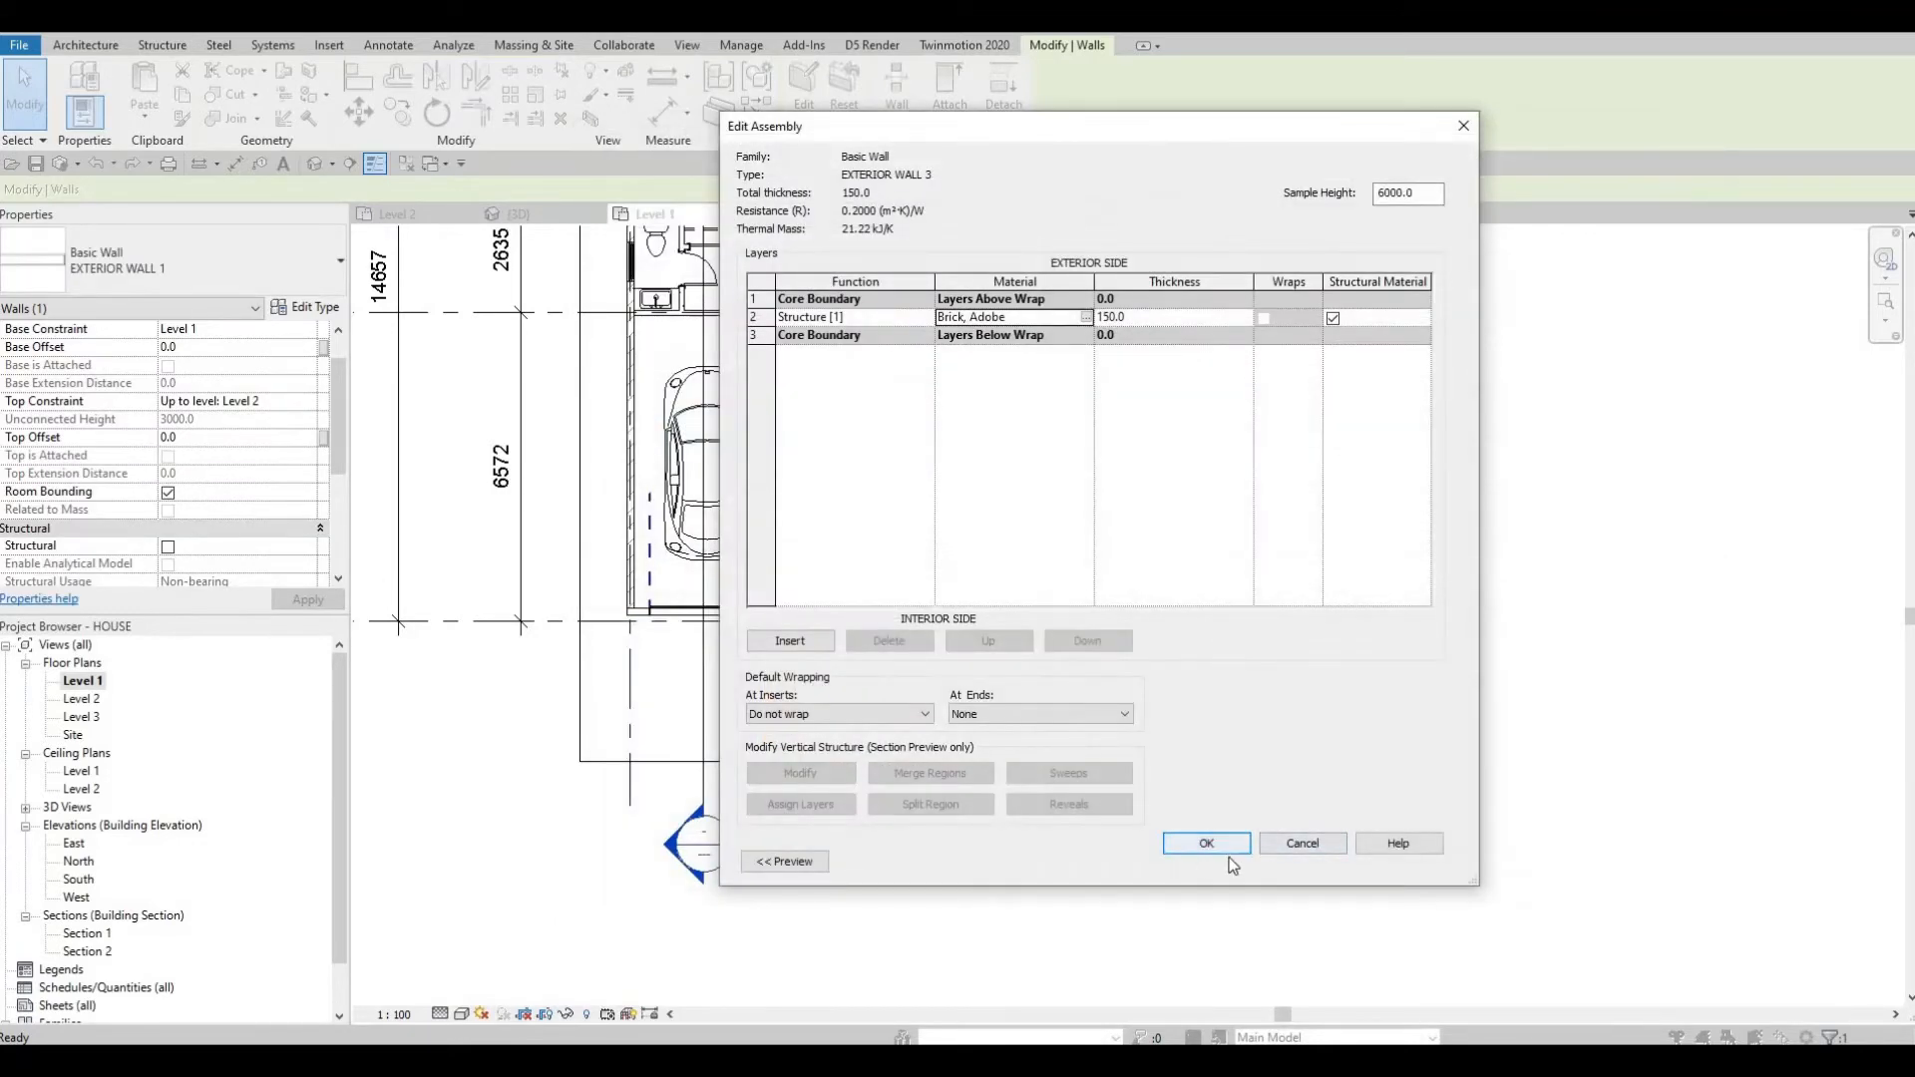
{"action": "left_click", "coordinate": [1206, 844]}
{"action": "key", "text": "Return"}
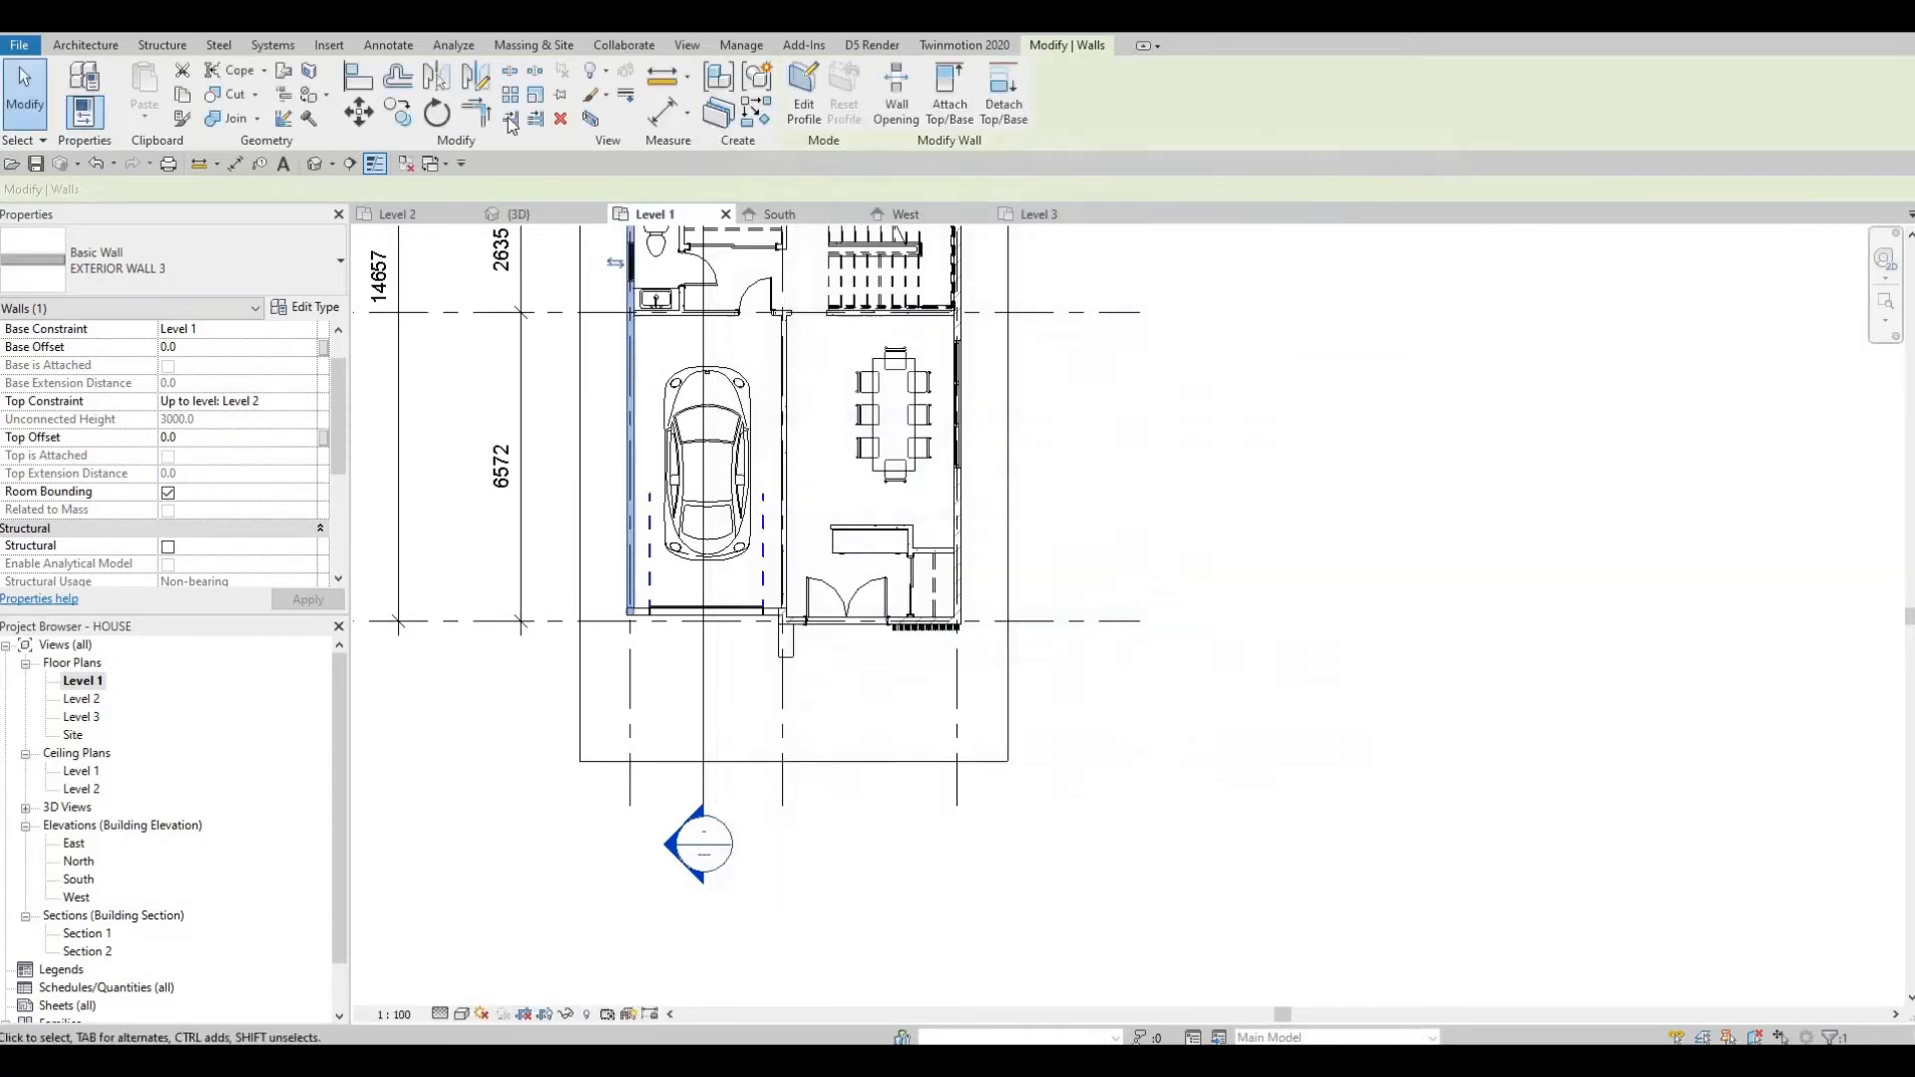
Start the Wall tool with type EXTERIOR WALL 3 and draw a wall from the slab's southwest corner north along its west edge.
{"action": "left_click", "coordinate": [88, 46]}
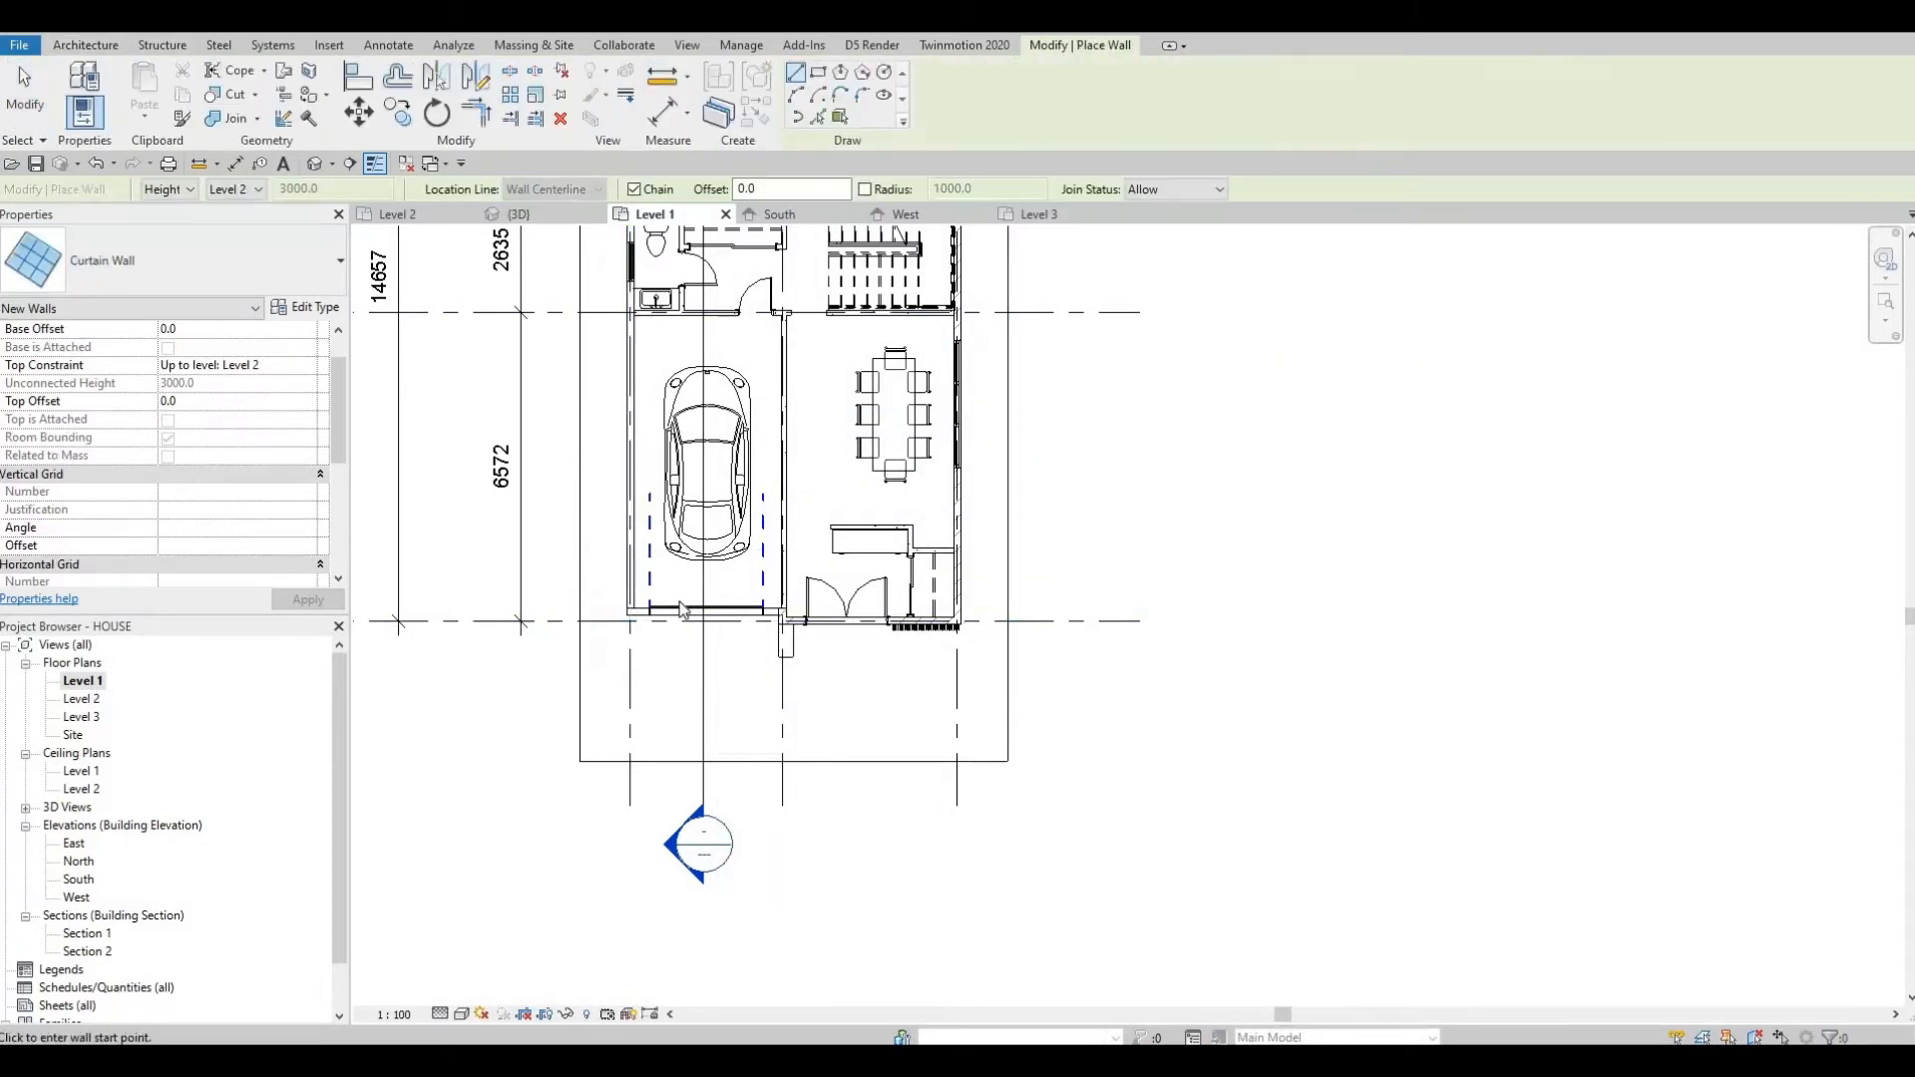
{"action": "scroll", "coordinate": [626, 670], "scroll_direction": "up", "scroll_amount": 1}
{"action": "key", "text": "Escape"}
{"action": "key", "text": "Escape"}
{"action": "key", "text": "Escape"}
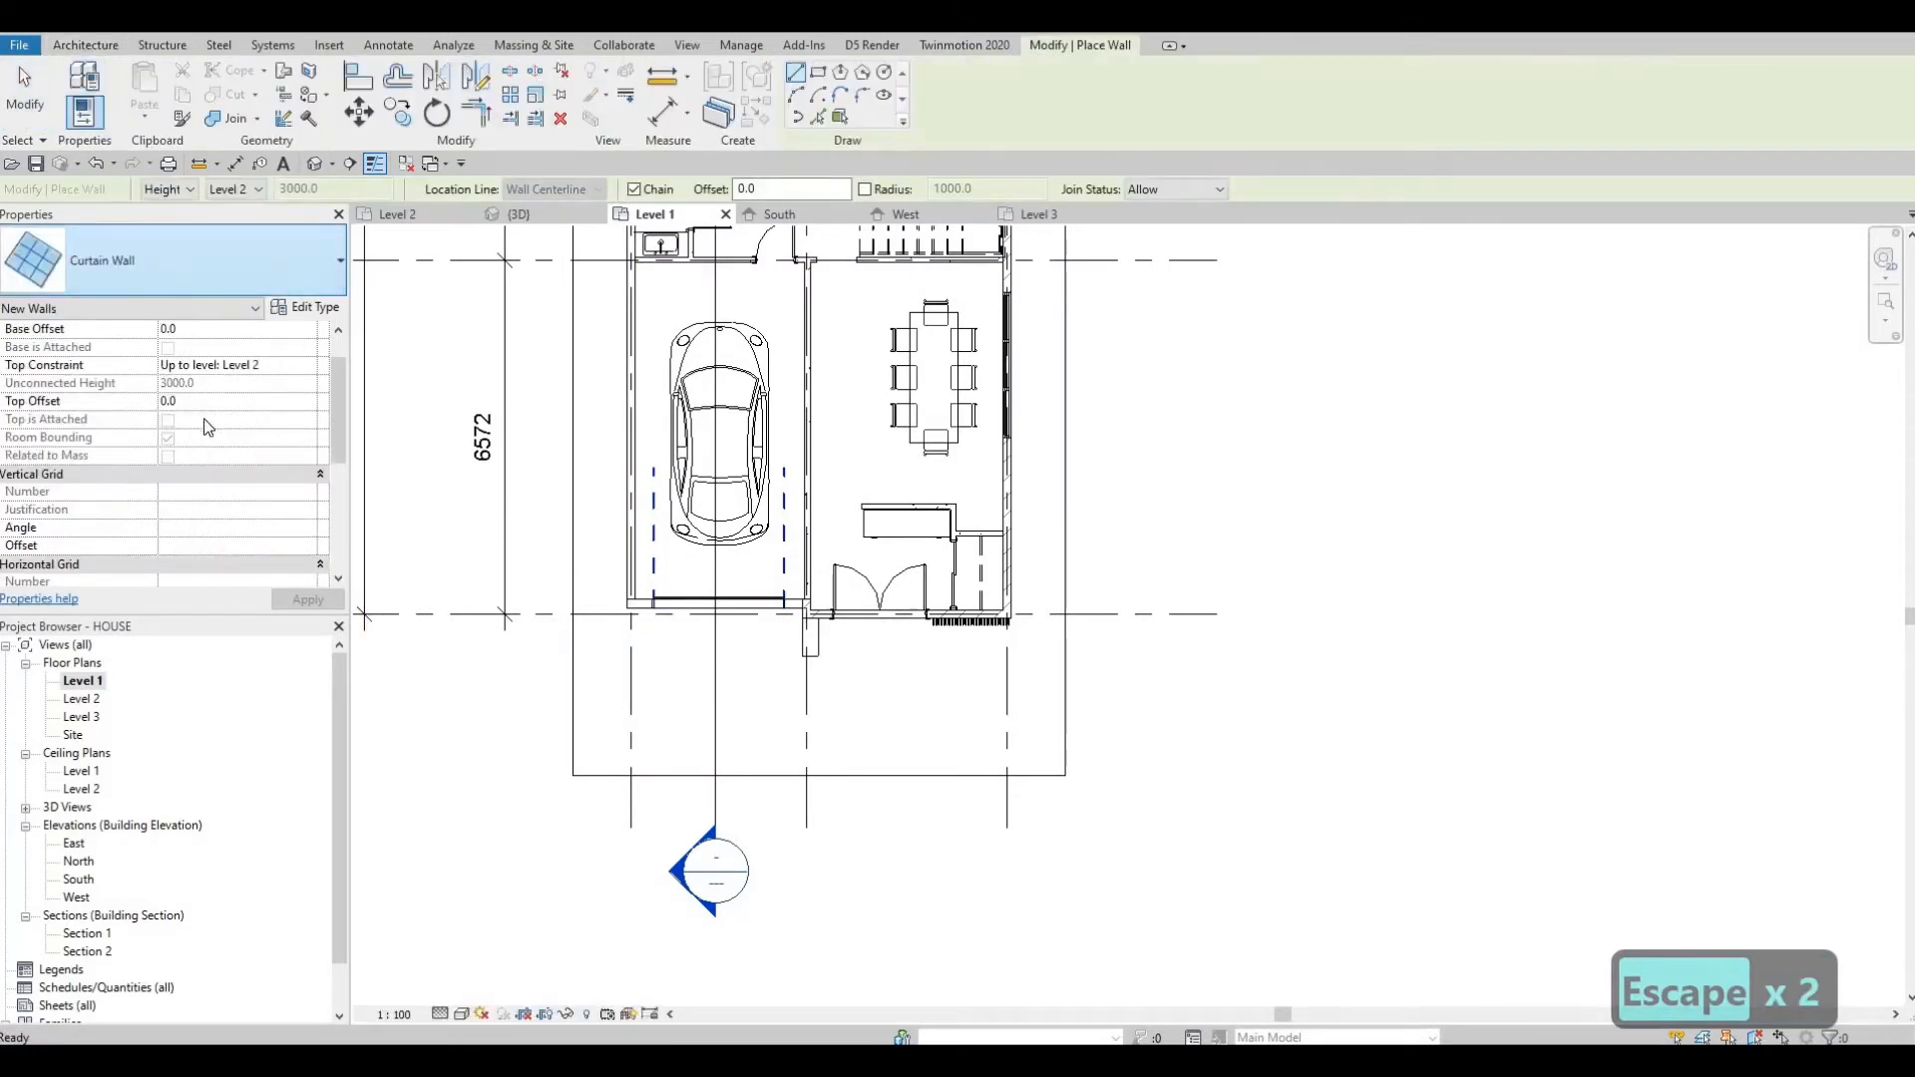
{"action": "left_click", "coordinate": [184, 258]}
{"action": "scroll", "coordinate": [236, 471], "scroll_direction": "up", "scroll_amount": 3}
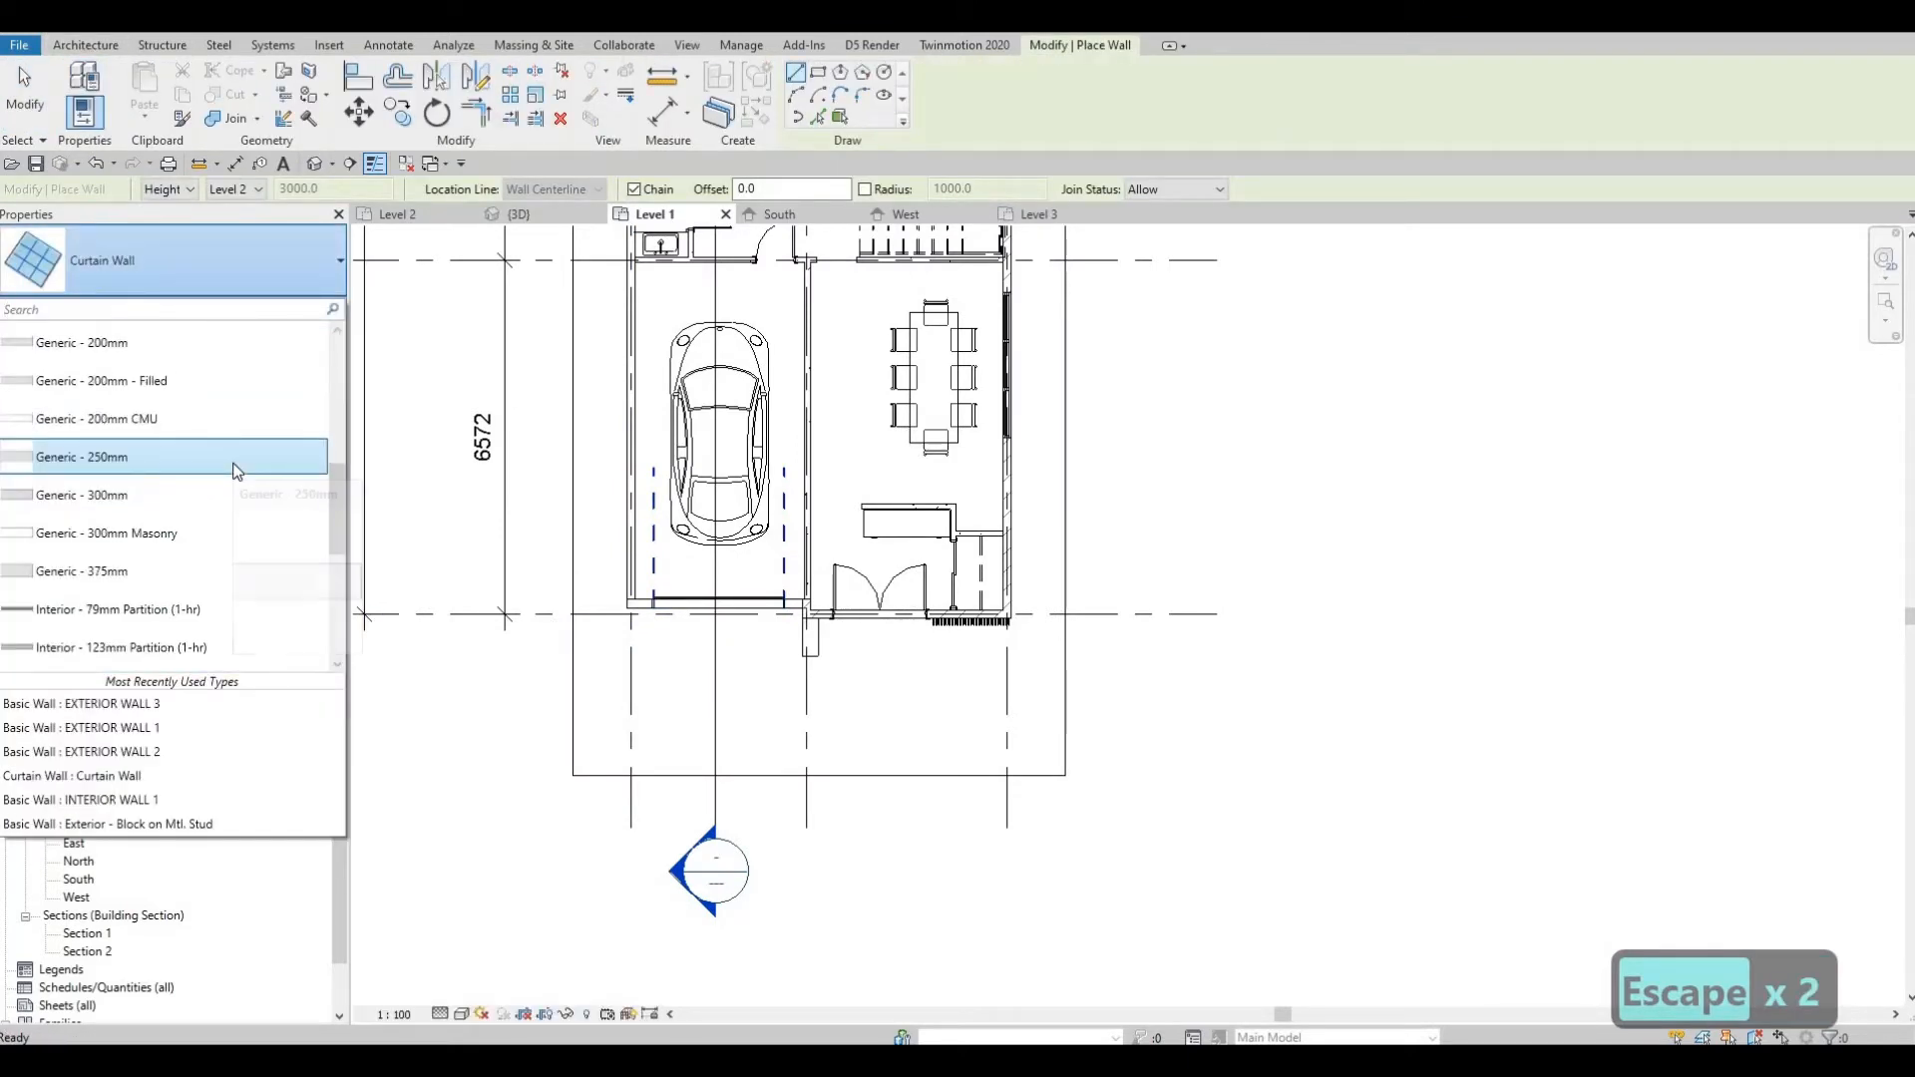
{"action": "scroll", "coordinate": [236, 471], "scroll_direction": "down", "scroll_amount": 1}
{"action": "scroll", "coordinate": [236, 471], "scroll_direction": "up", "scroll_amount": 4}
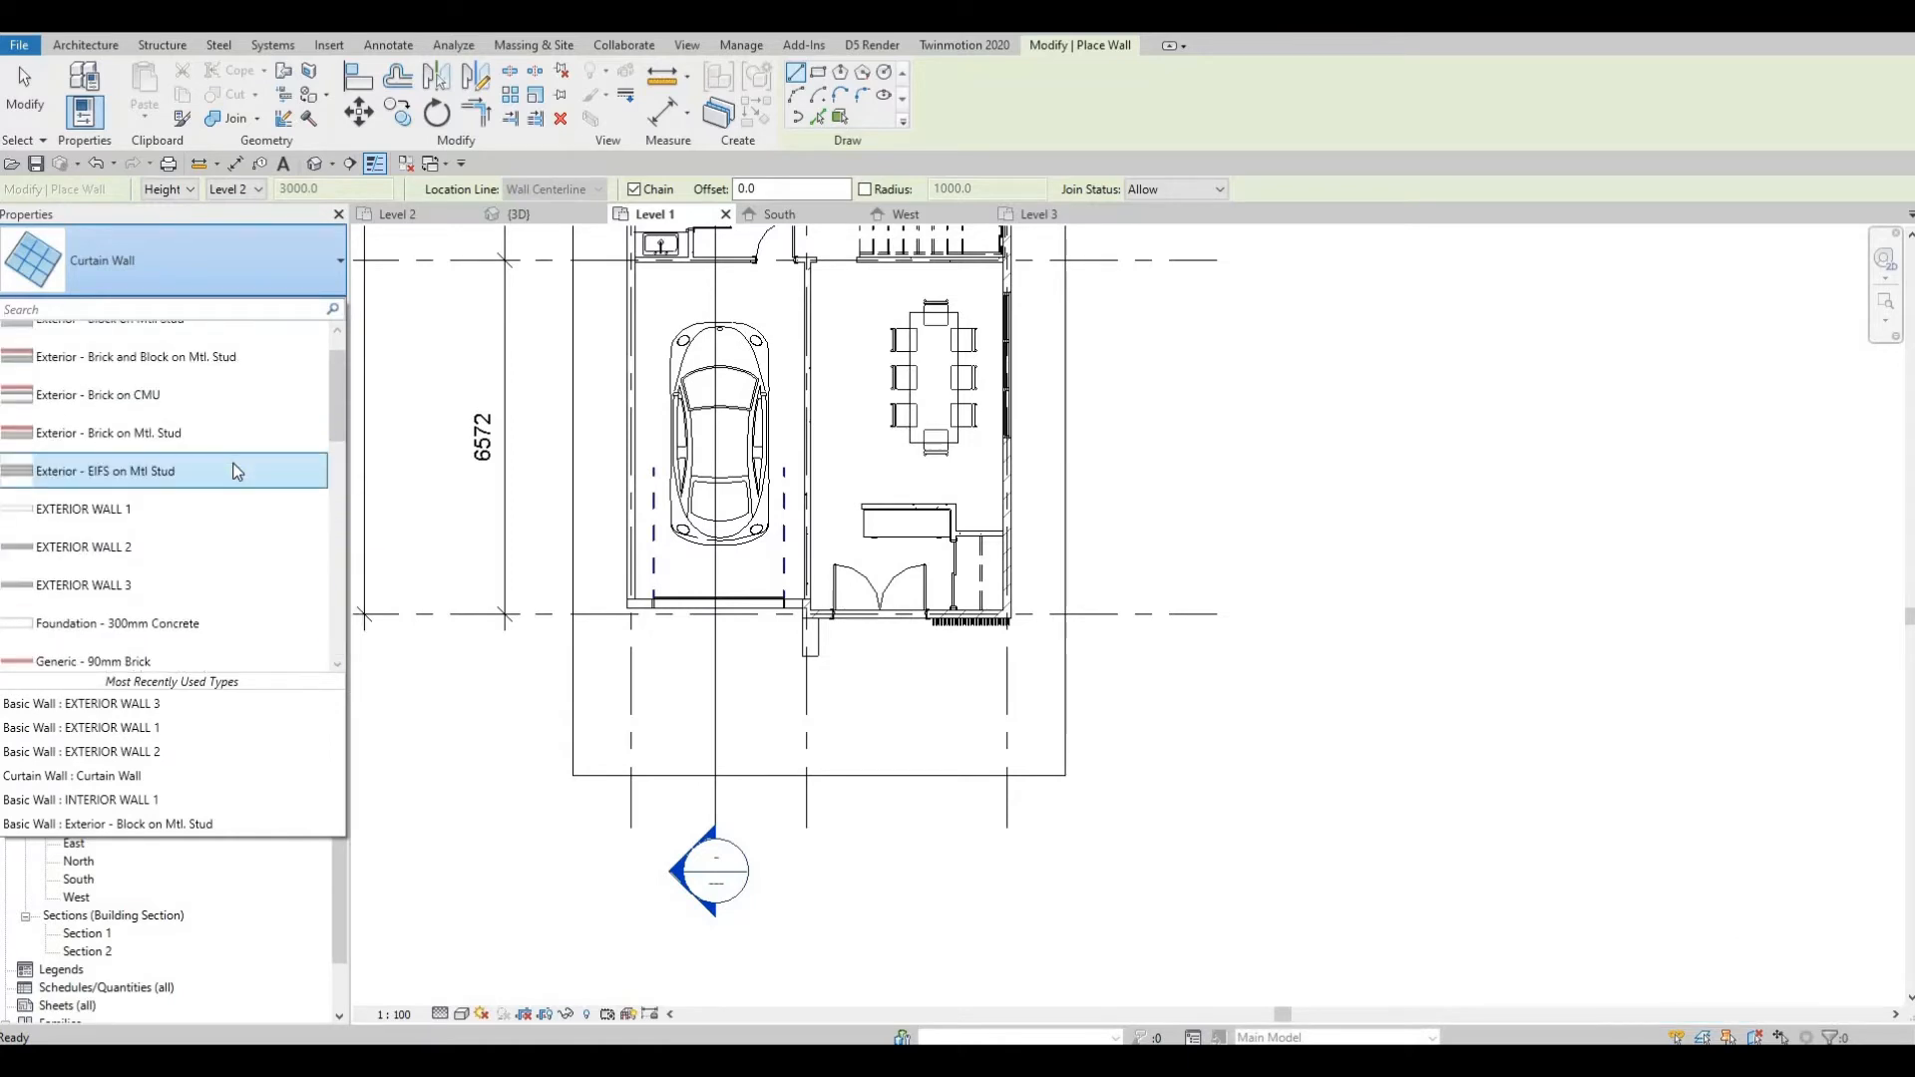
{"action": "left_click", "coordinate": [300, 583]}
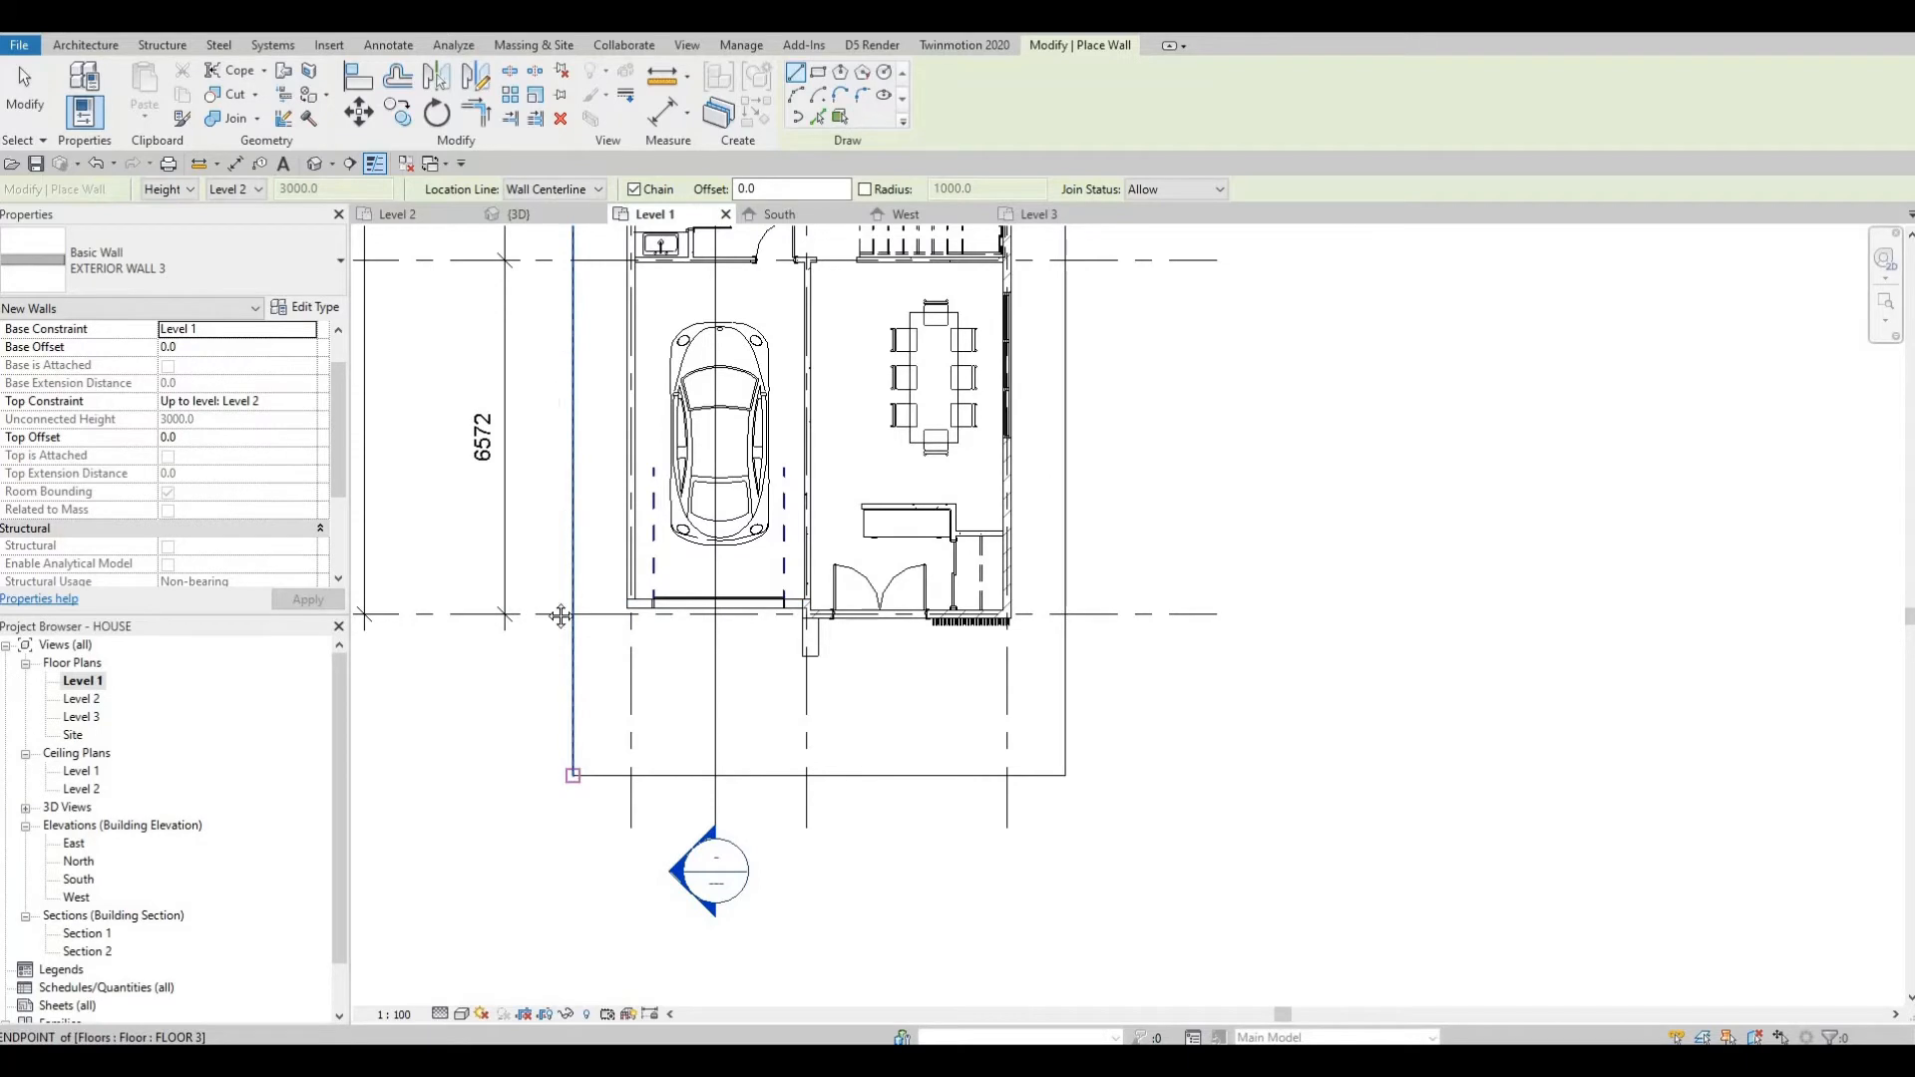
{"action": "left_click", "coordinate": [573, 775]}
{"action": "middle_click_drag", "start_coordinate": [563, 265], "coordinate": [509, 762]}
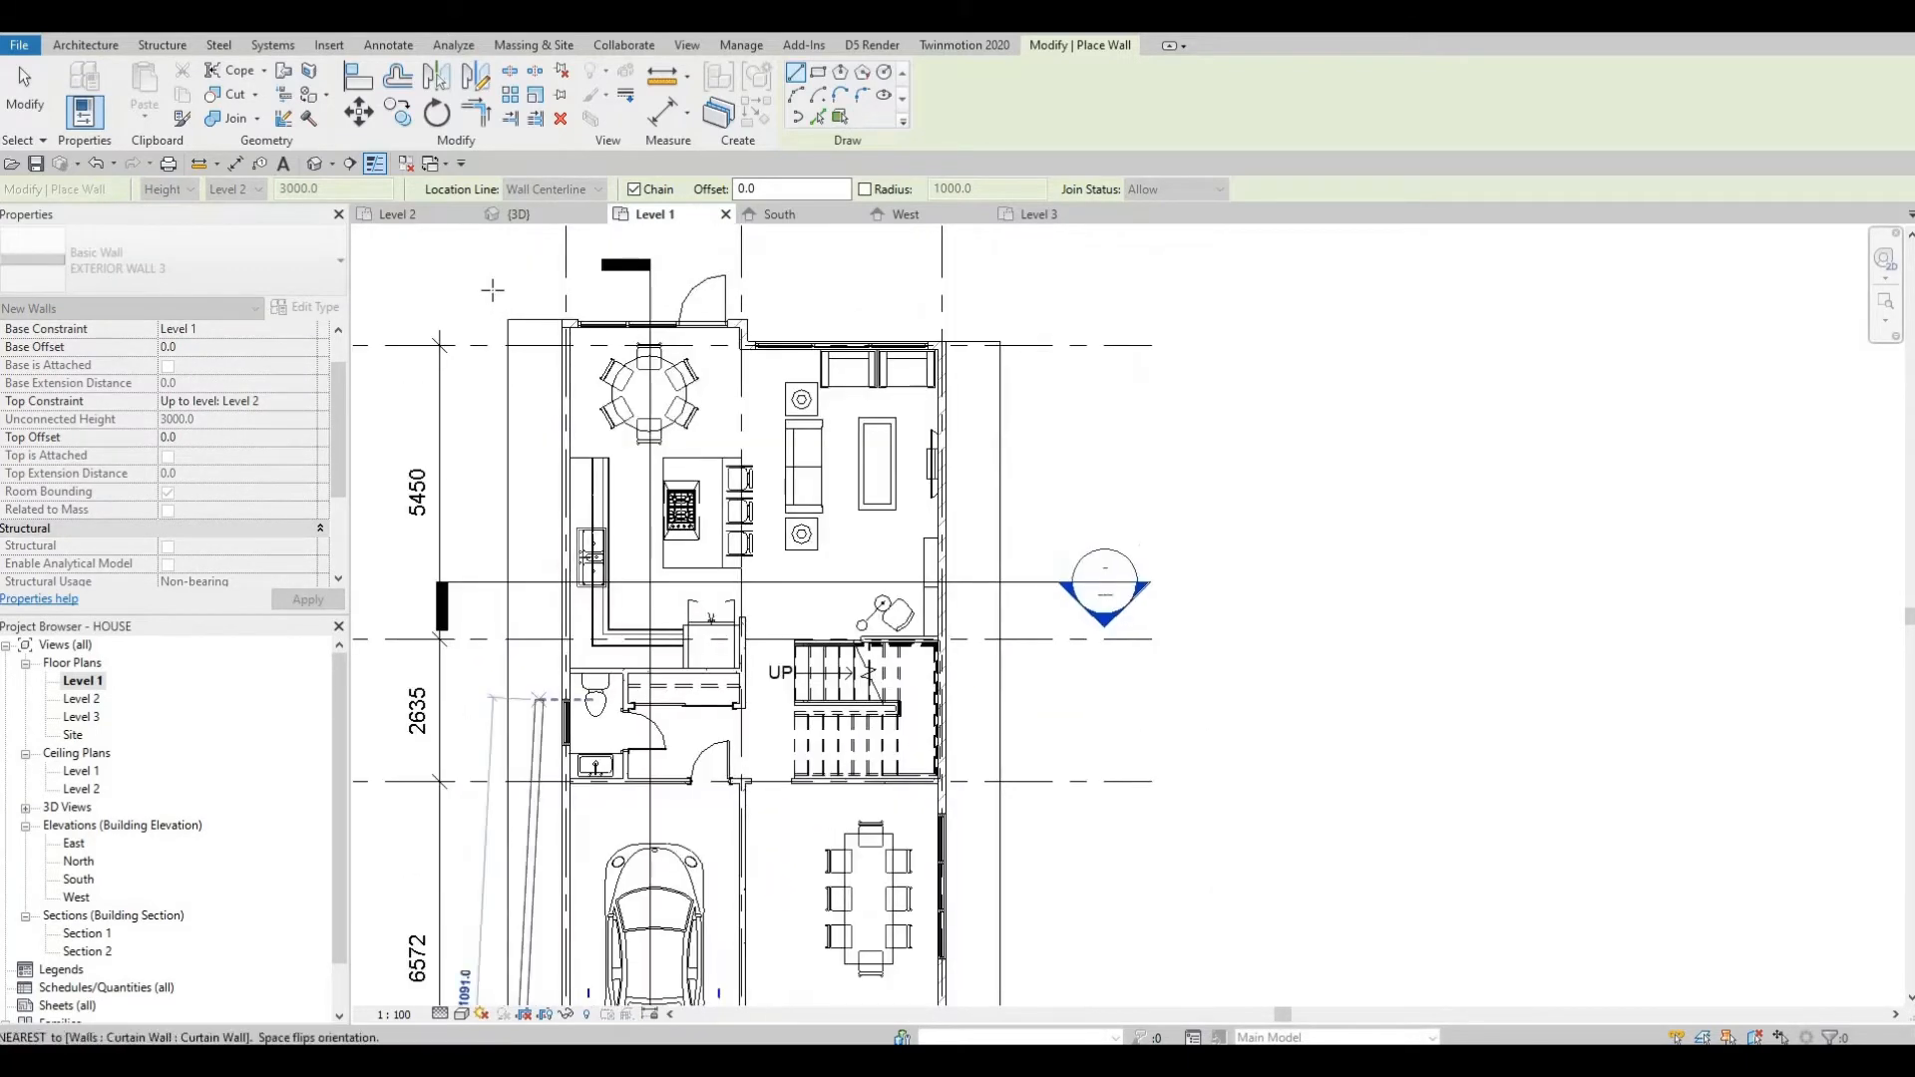
{"action": "scroll", "coordinate": [474, 483], "scroll_direction": "up", "scroll_amount": 3}
{"action": "middle_click_drag", "start_coordinate": [523, 361], "coordinate": [505, 565]}
{"action": "scroll", "coordinate": [505, 565], "scroll_direction": "down", "scroll_amount": 1}
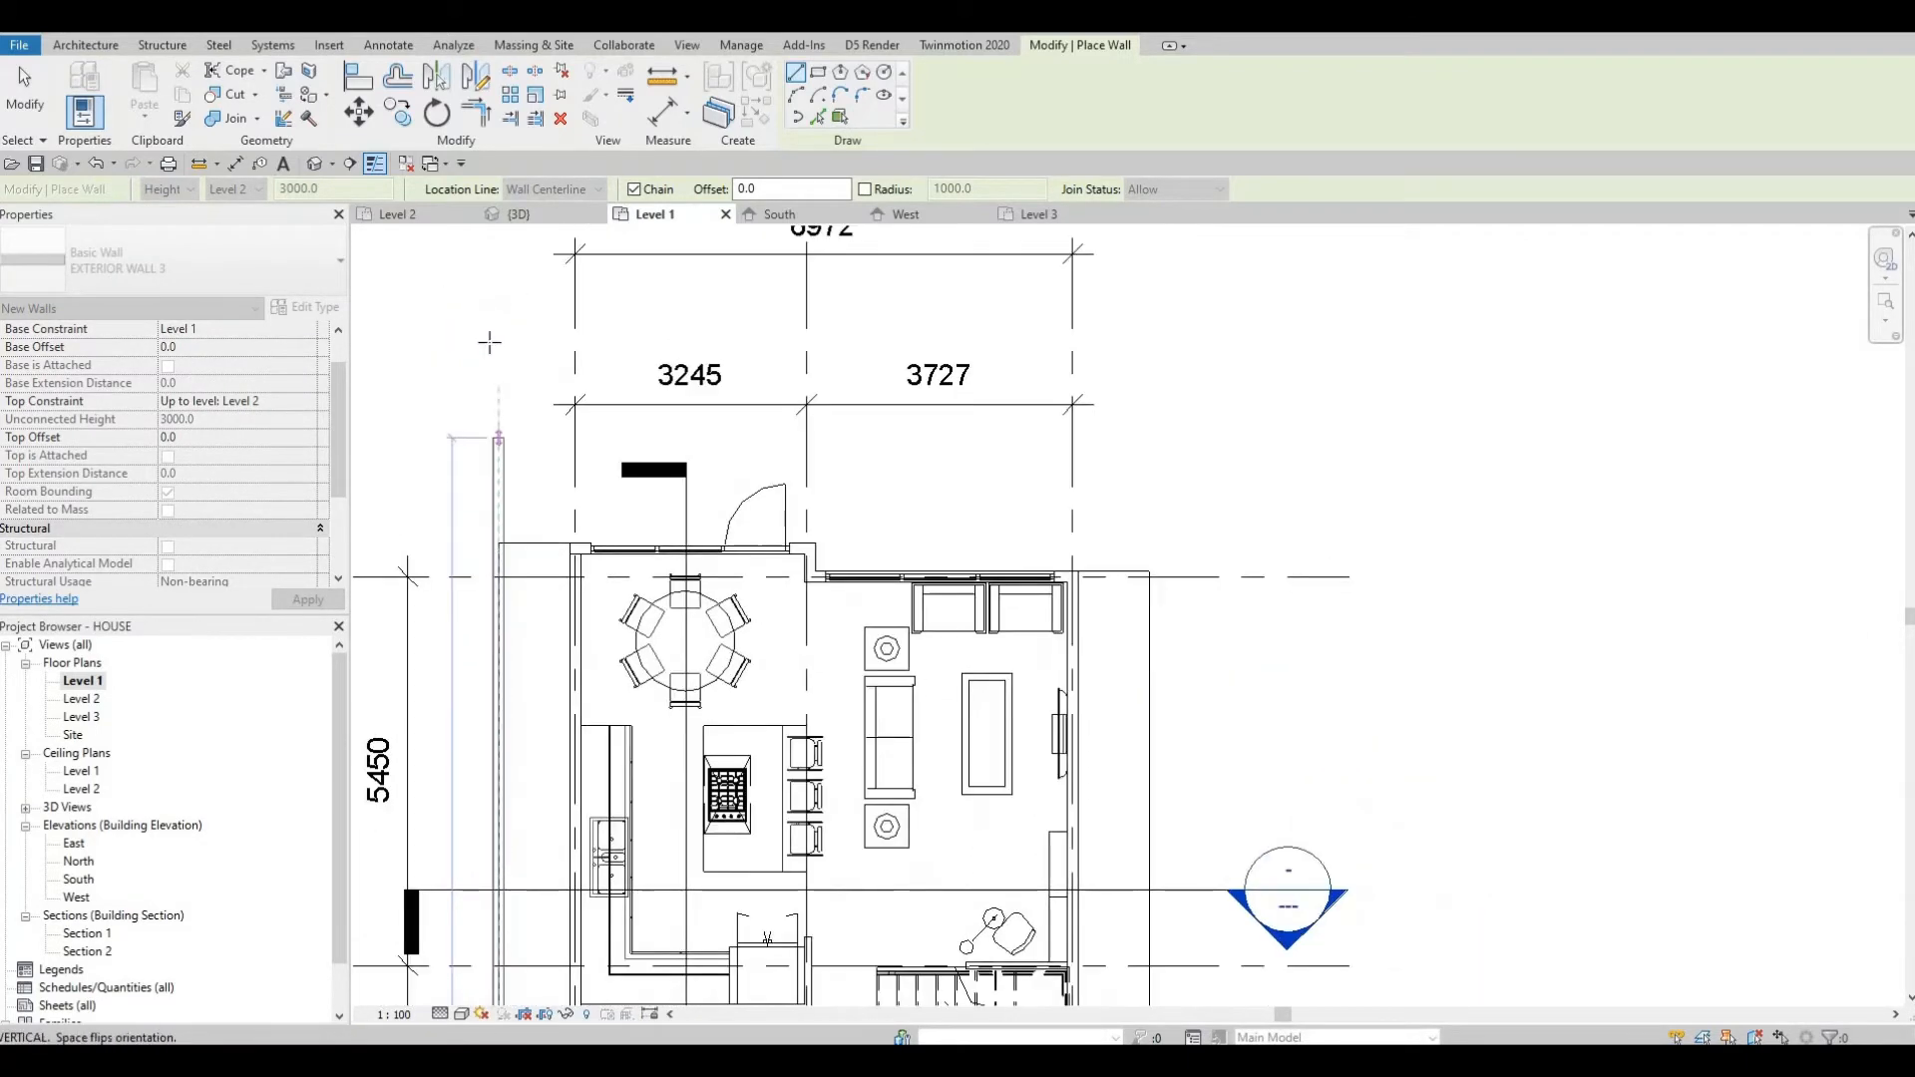
{"action": "left_click", "coordinate": [582, 323]}
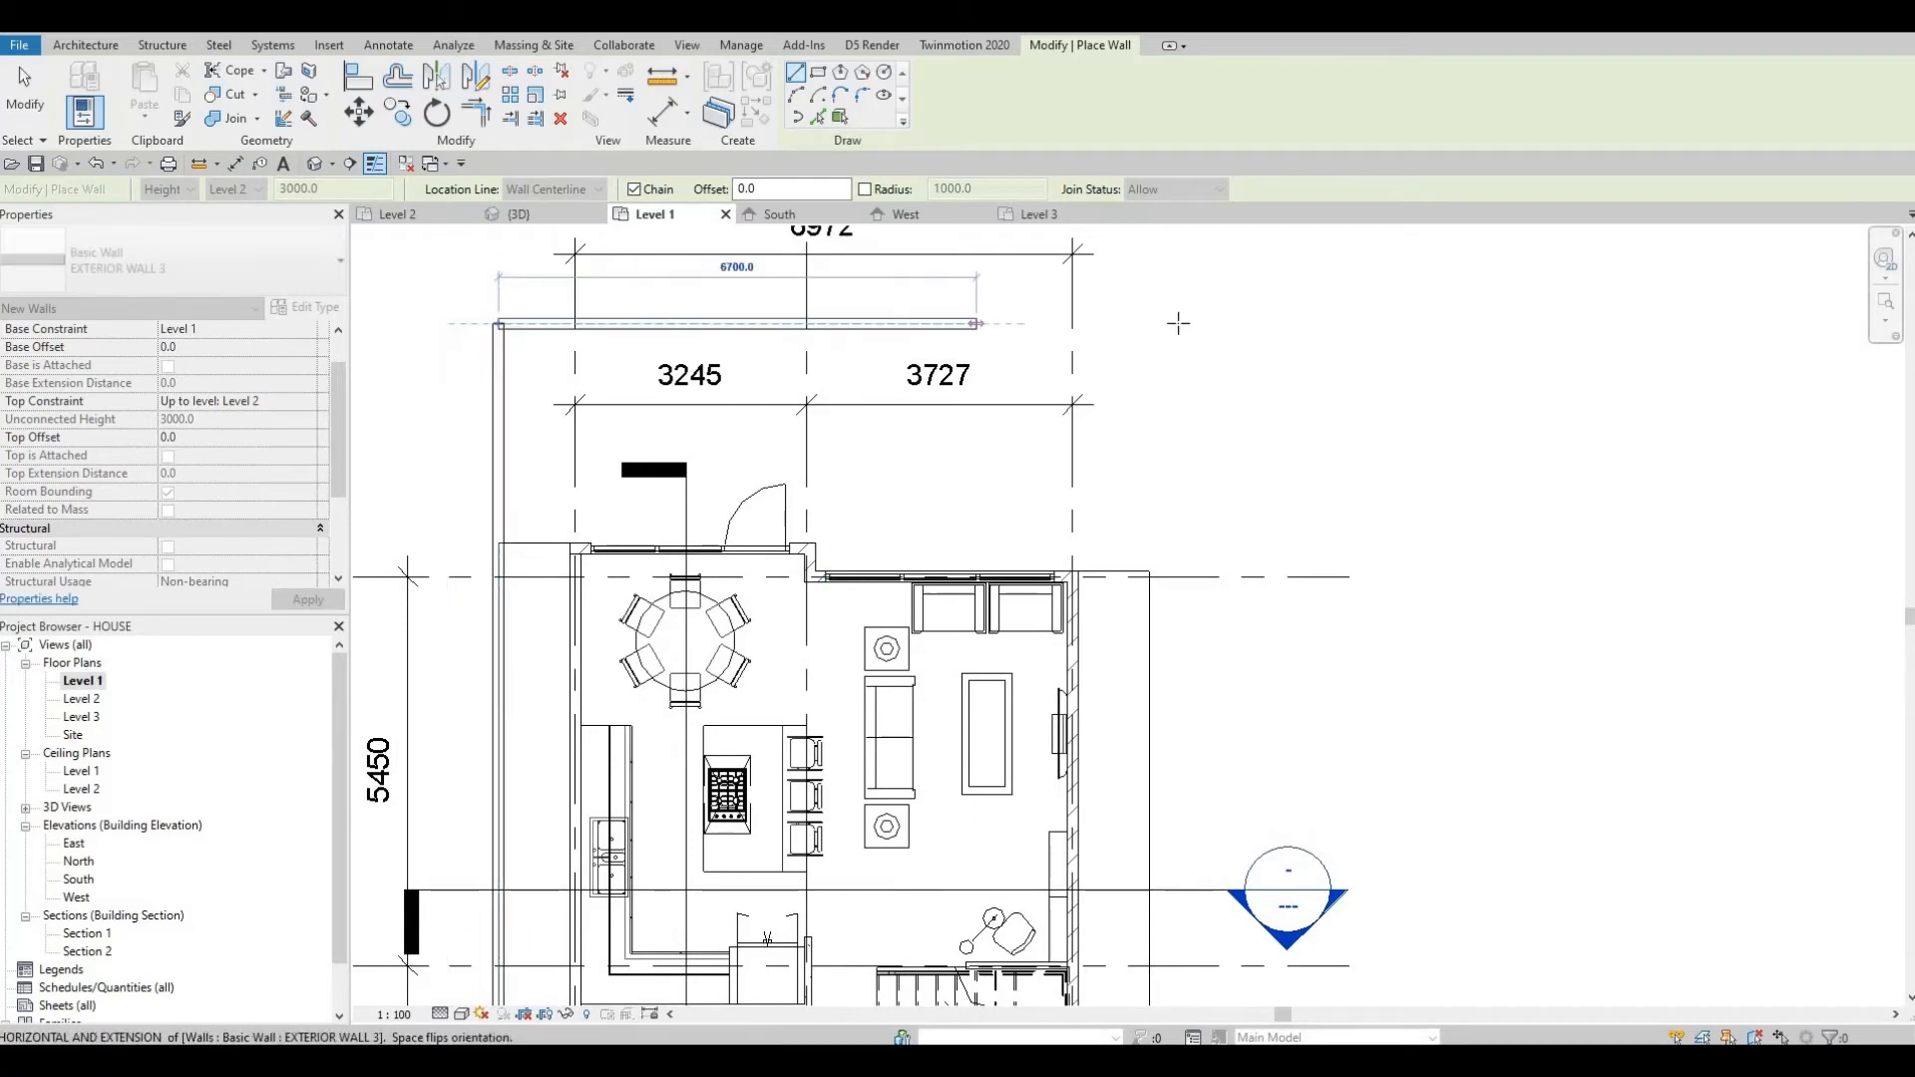
Continue the chained wall along the slab's north edge, about 6700 mm, then down its east edge.
{"action": "left_click", "coordinate": [1184, 323]}
{"action": "middle_click_drag", "start_coordinate": [1201, 838], "coordinate": [1178, 346]}
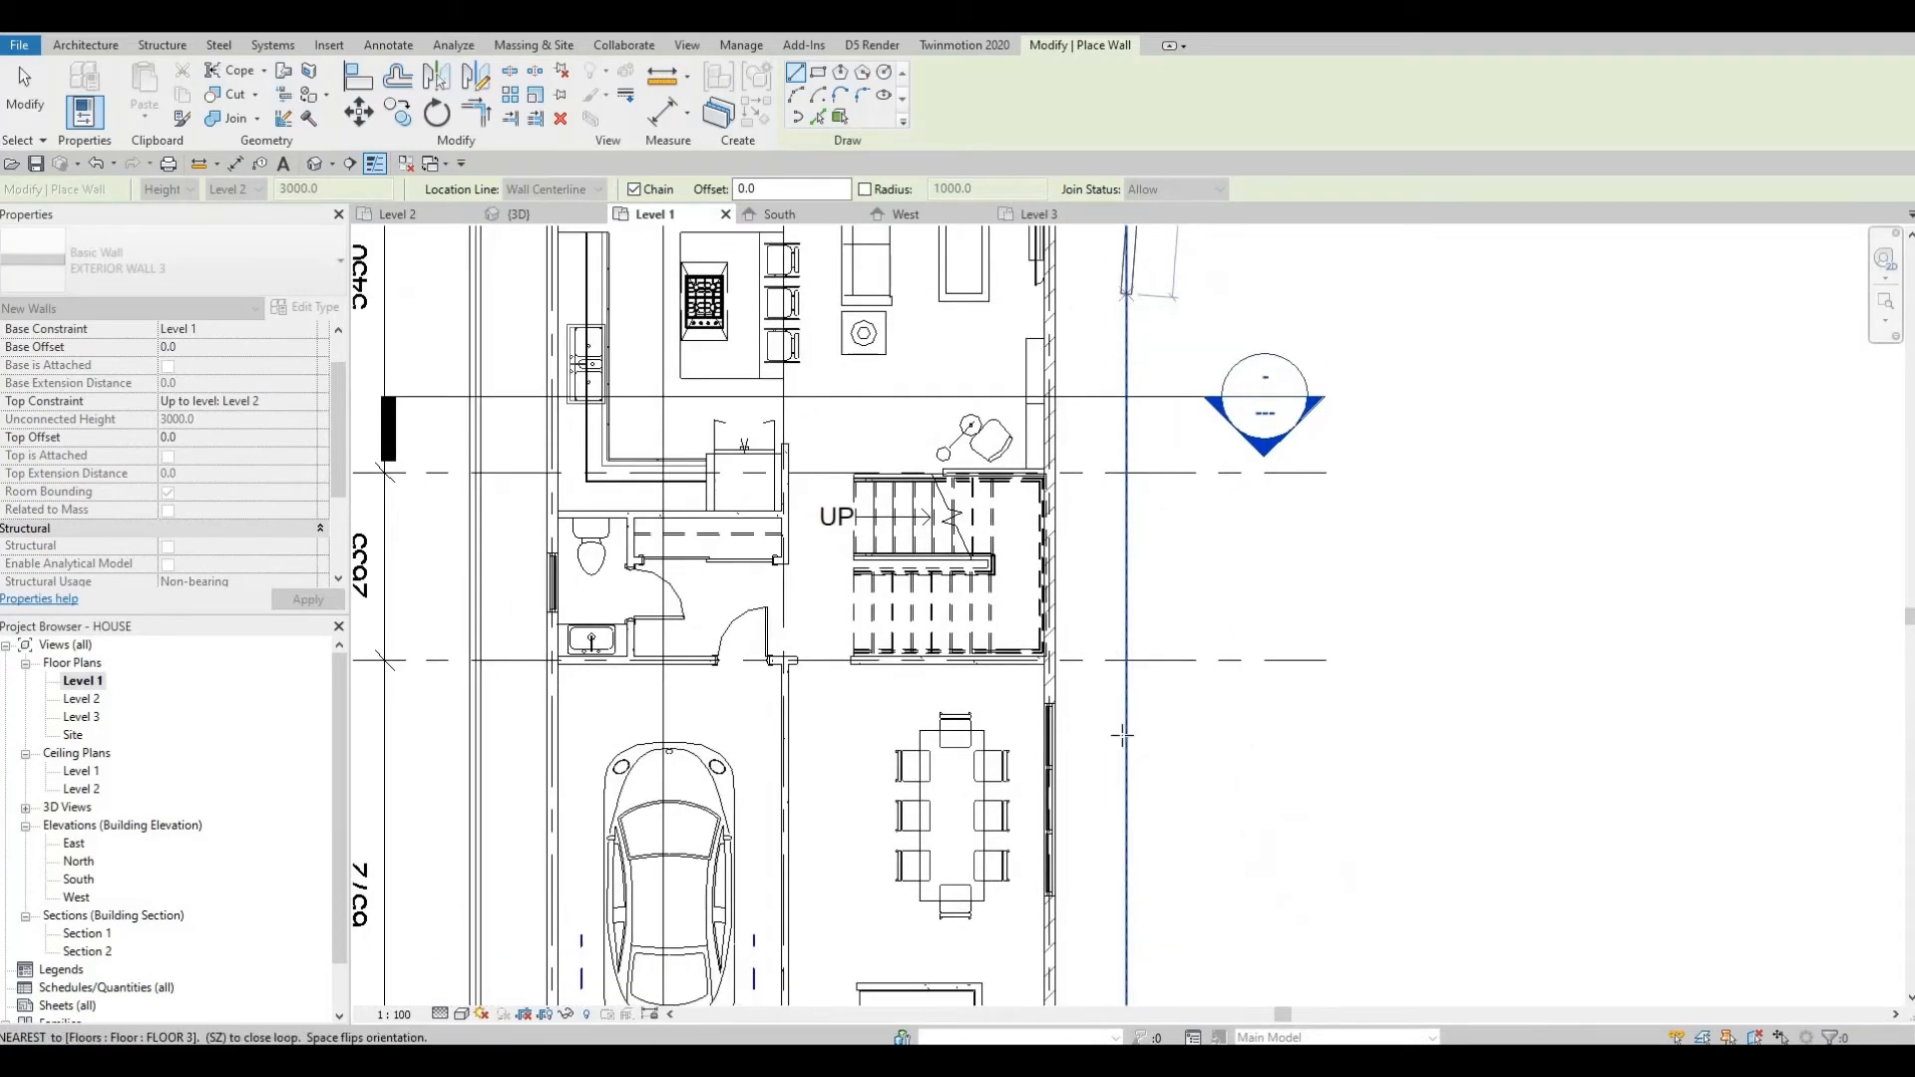
{"action": "middle_click_drag", "start_coordinate": [1158, 878], "coordinate": [1132, 385]}
{"action": "left_click", "coordinate": [1134, 856]}
{"action": "key", "text": "Escape"}
{"action": "key", "text": "Escape"}
{"action": "key", "text": "Escape"}
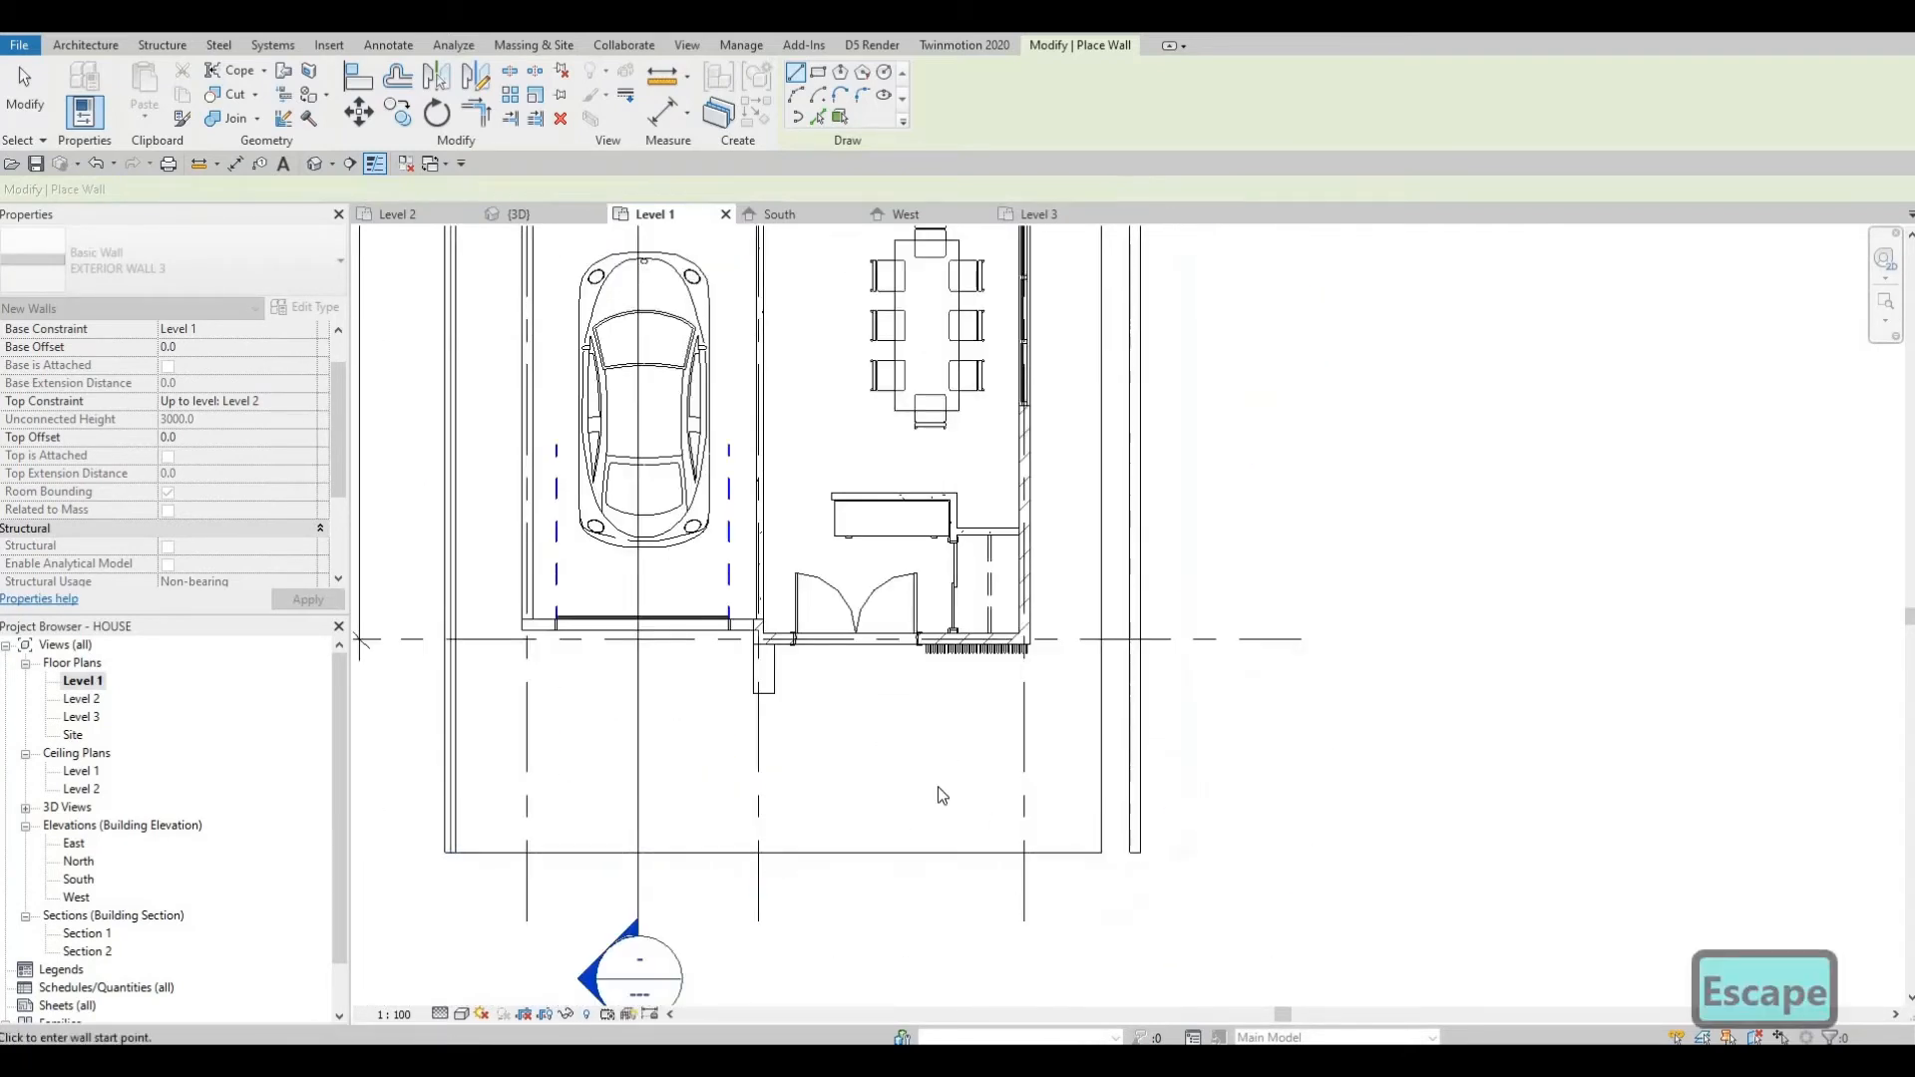
Use Align to line up the new west wall with the FLOOR 3 slab's west edge.
{"action": "middle_click_drag", "start_coordinate": [449, 735], "coordinate": [842, 765]}
{"action": "key", "text": "Escape"}
{"action": "scroll", "coordinate": [842, 765], "scroll_direction": "up", "scroll_amount": 1}
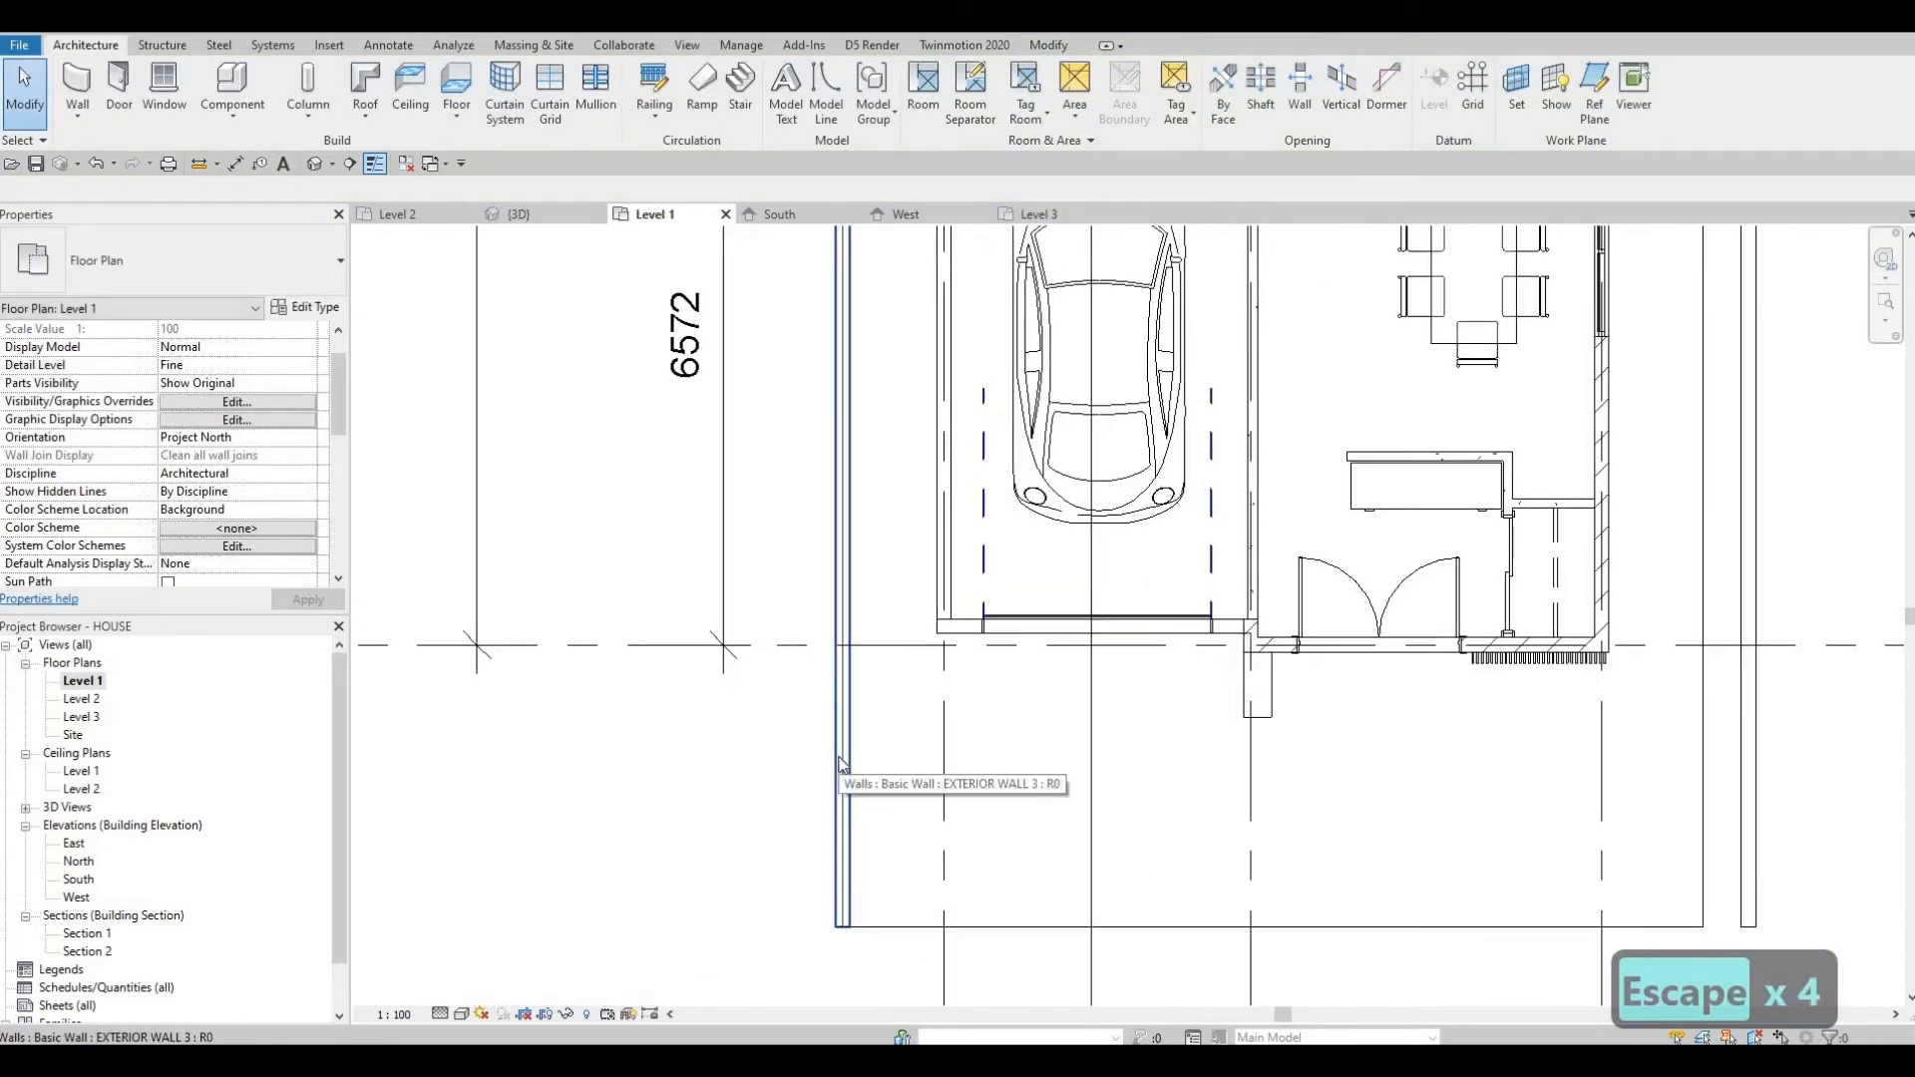
{"action": "key", "text": "a"}
{"action": "key", "text": "l"}
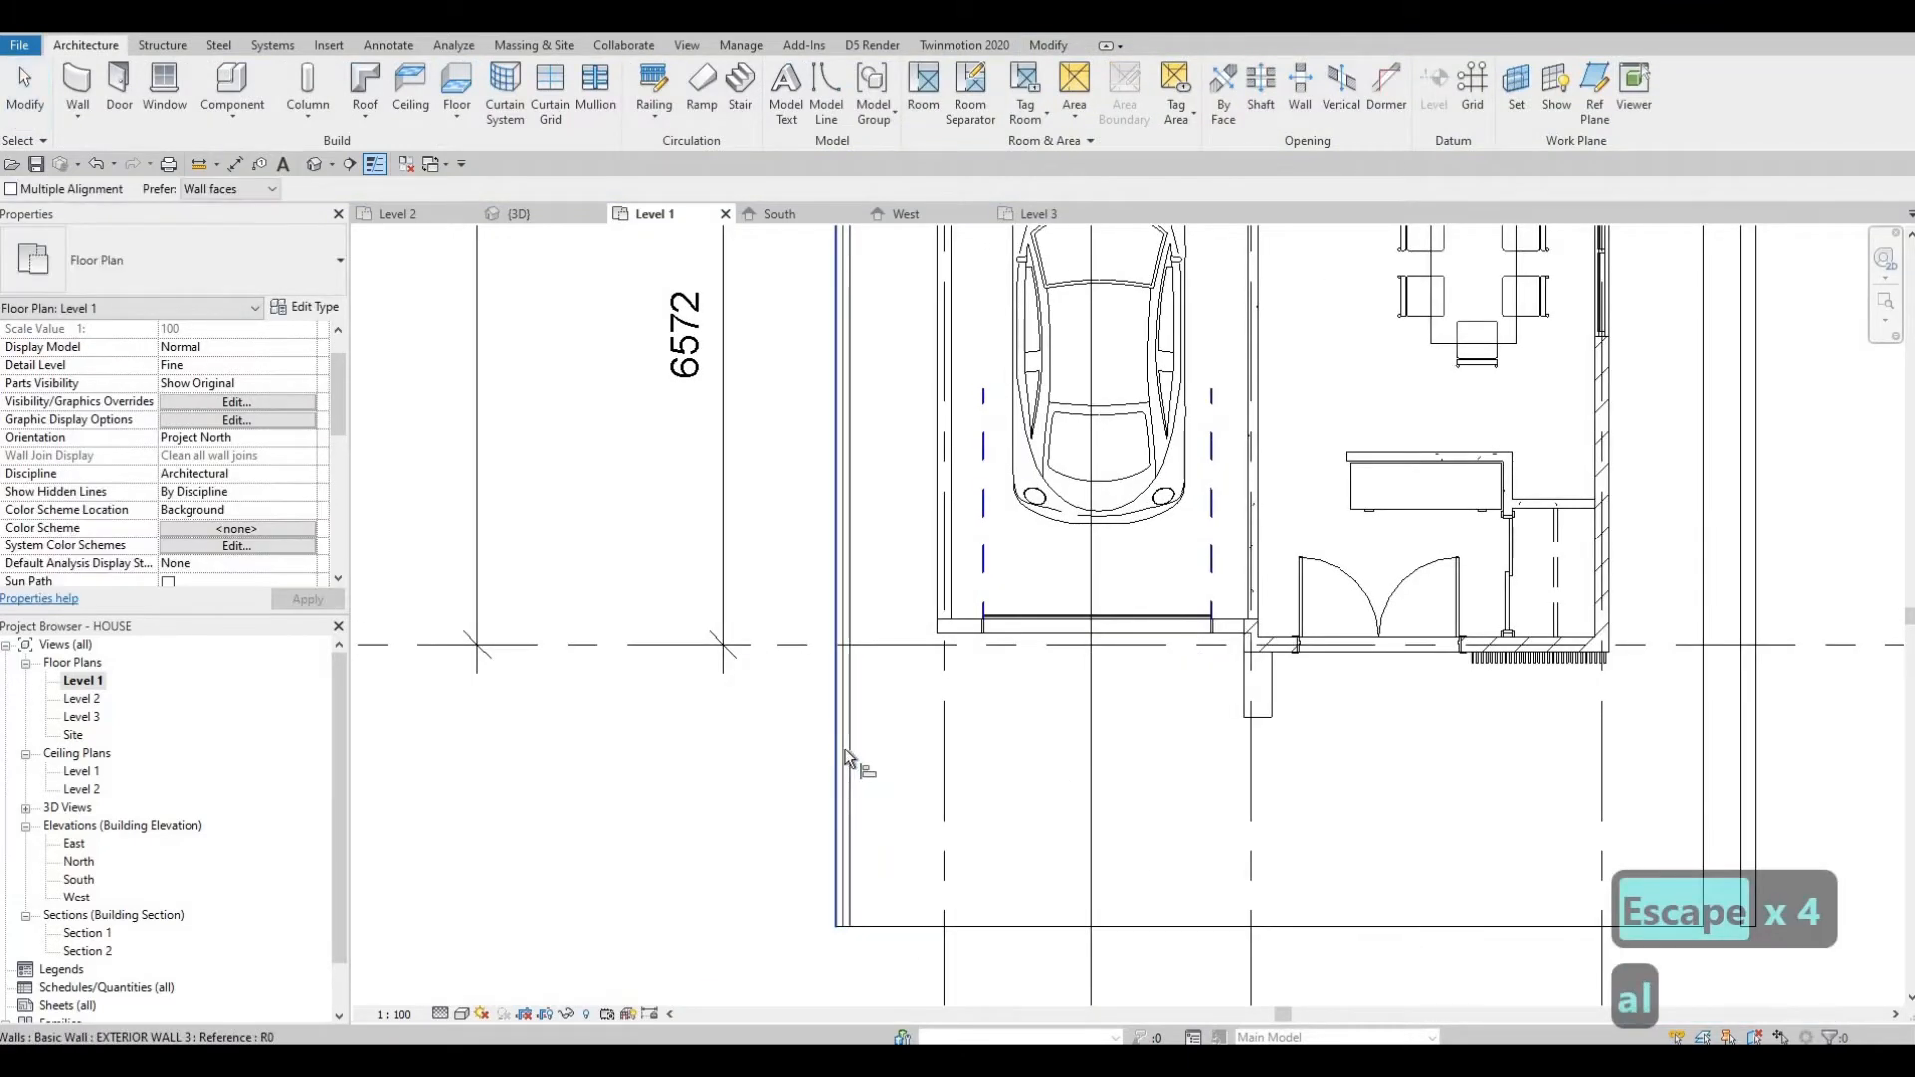
{"action": "left_click", "coordinate": [846, 749]}
{"action": "left_click", "coordinate": [843, 750]}
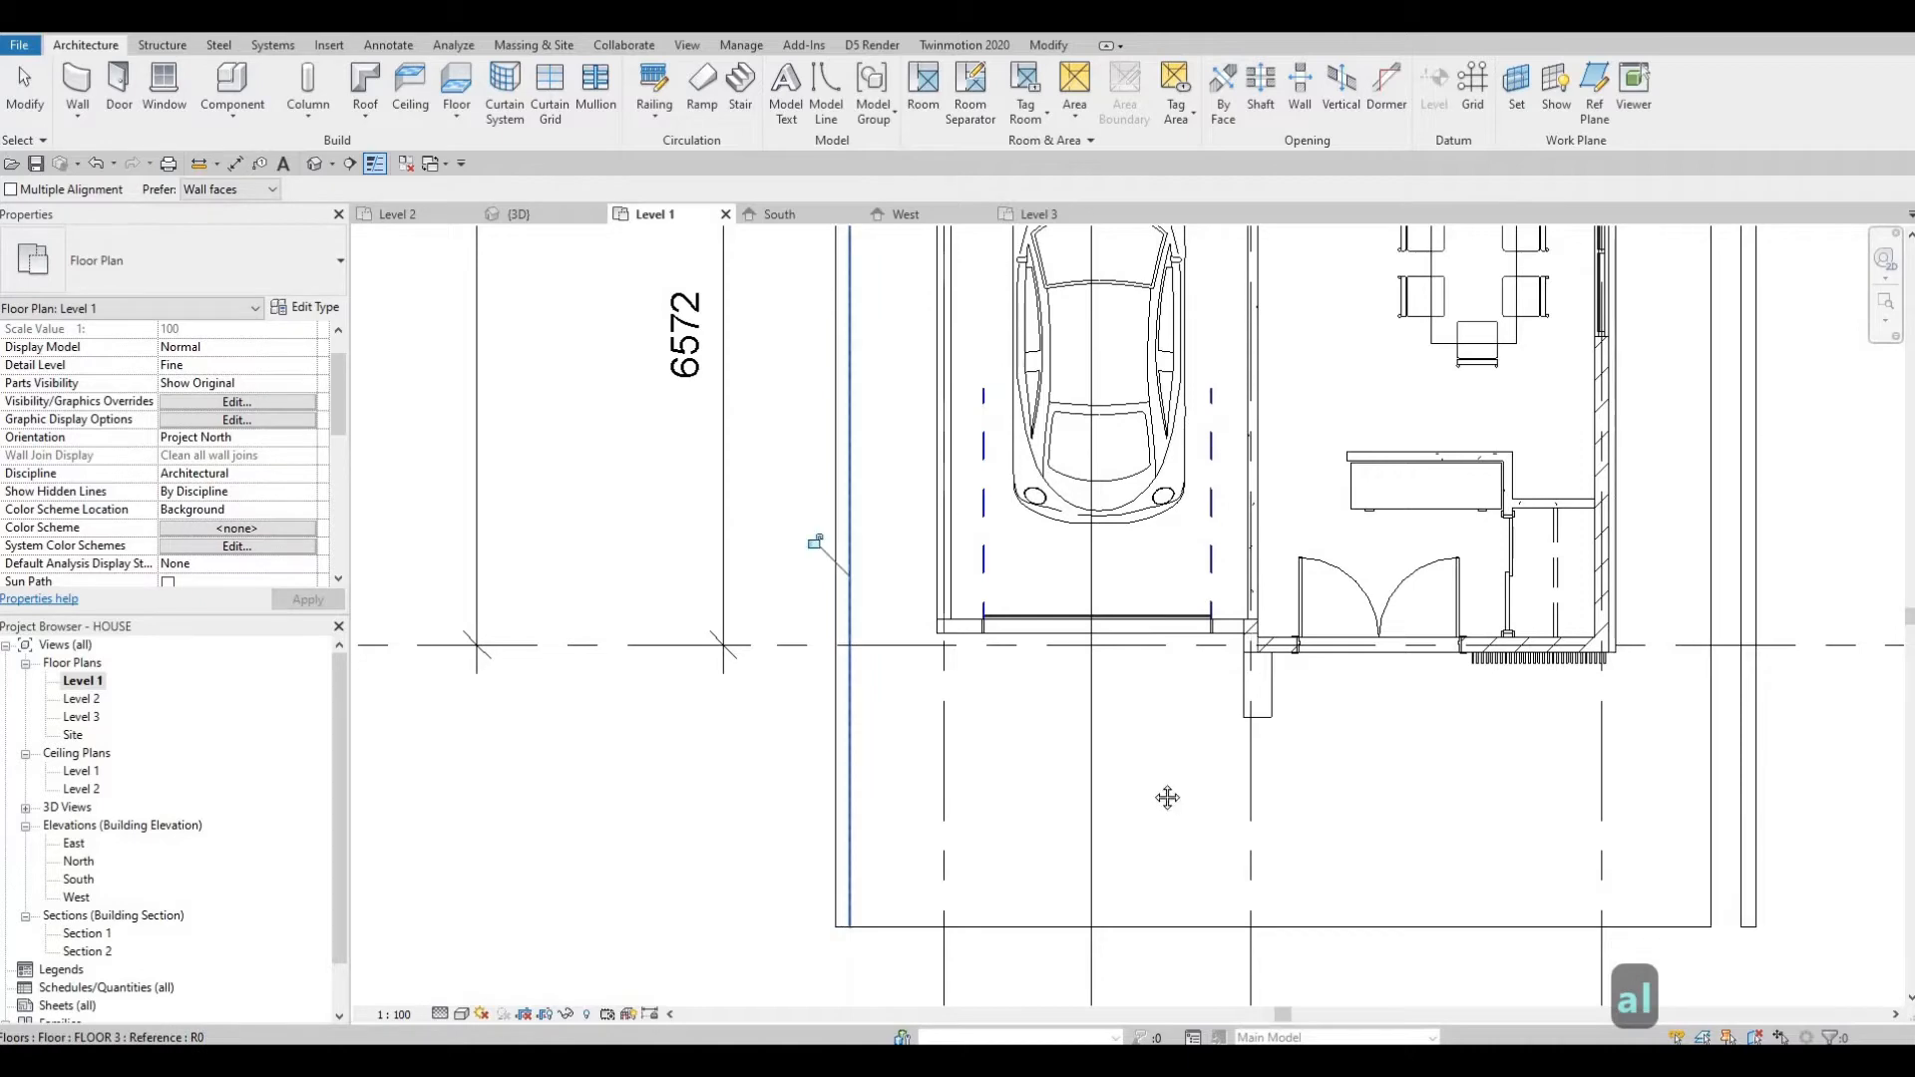
Align the new east wall with the FLOOR 3 slab's east edge.
{"action": "middle_click_drag", "start_coordinate": [1718, 783], "coordinate": [1386, 736]}
{"action": "left_click", "coordinate": [1385, 740]}
{"action": "left_click", "coordinate": [1405, 724]}
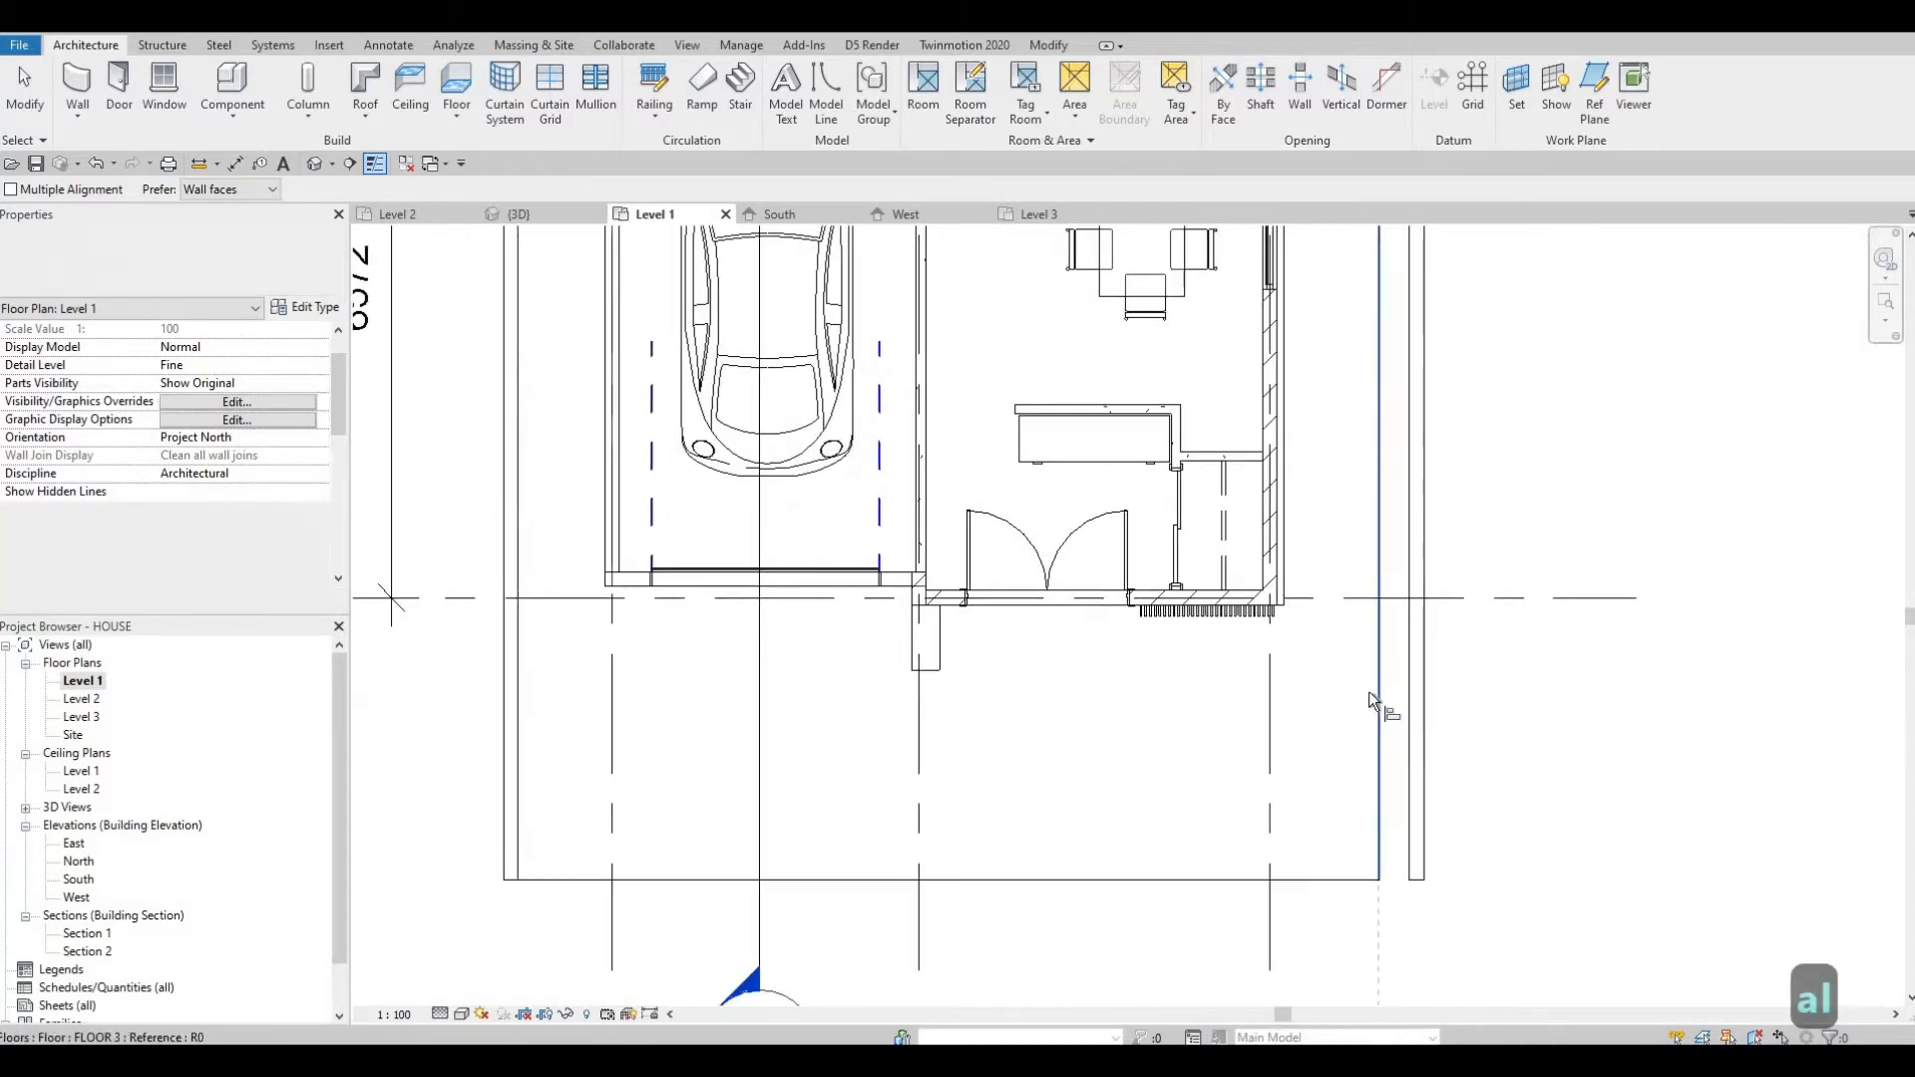
{"action": "middle_click_drag", "start_coordinate": [1267, 801], "coordinate": [1261, 828]}
{"action": "scroll", "coordinate": [1272, 813], "scroll_direction": "down", "scroll_amount": 2}
{"action": "middle_click_drag", "start_coordinate": [1146, 641], "coordinate": [1143, 772]}
{"action": "scroll", "coordinate": [1147, 775], "scroll_direction": "down", "scroll_amount": 1}
{"action": "middle_click_drag", "start_coordinate": [1285, 490], "coordinate": [1262, 723]}
{"action": "key", "text": "Escape"}
{"action": "key", "text": "Escape"}
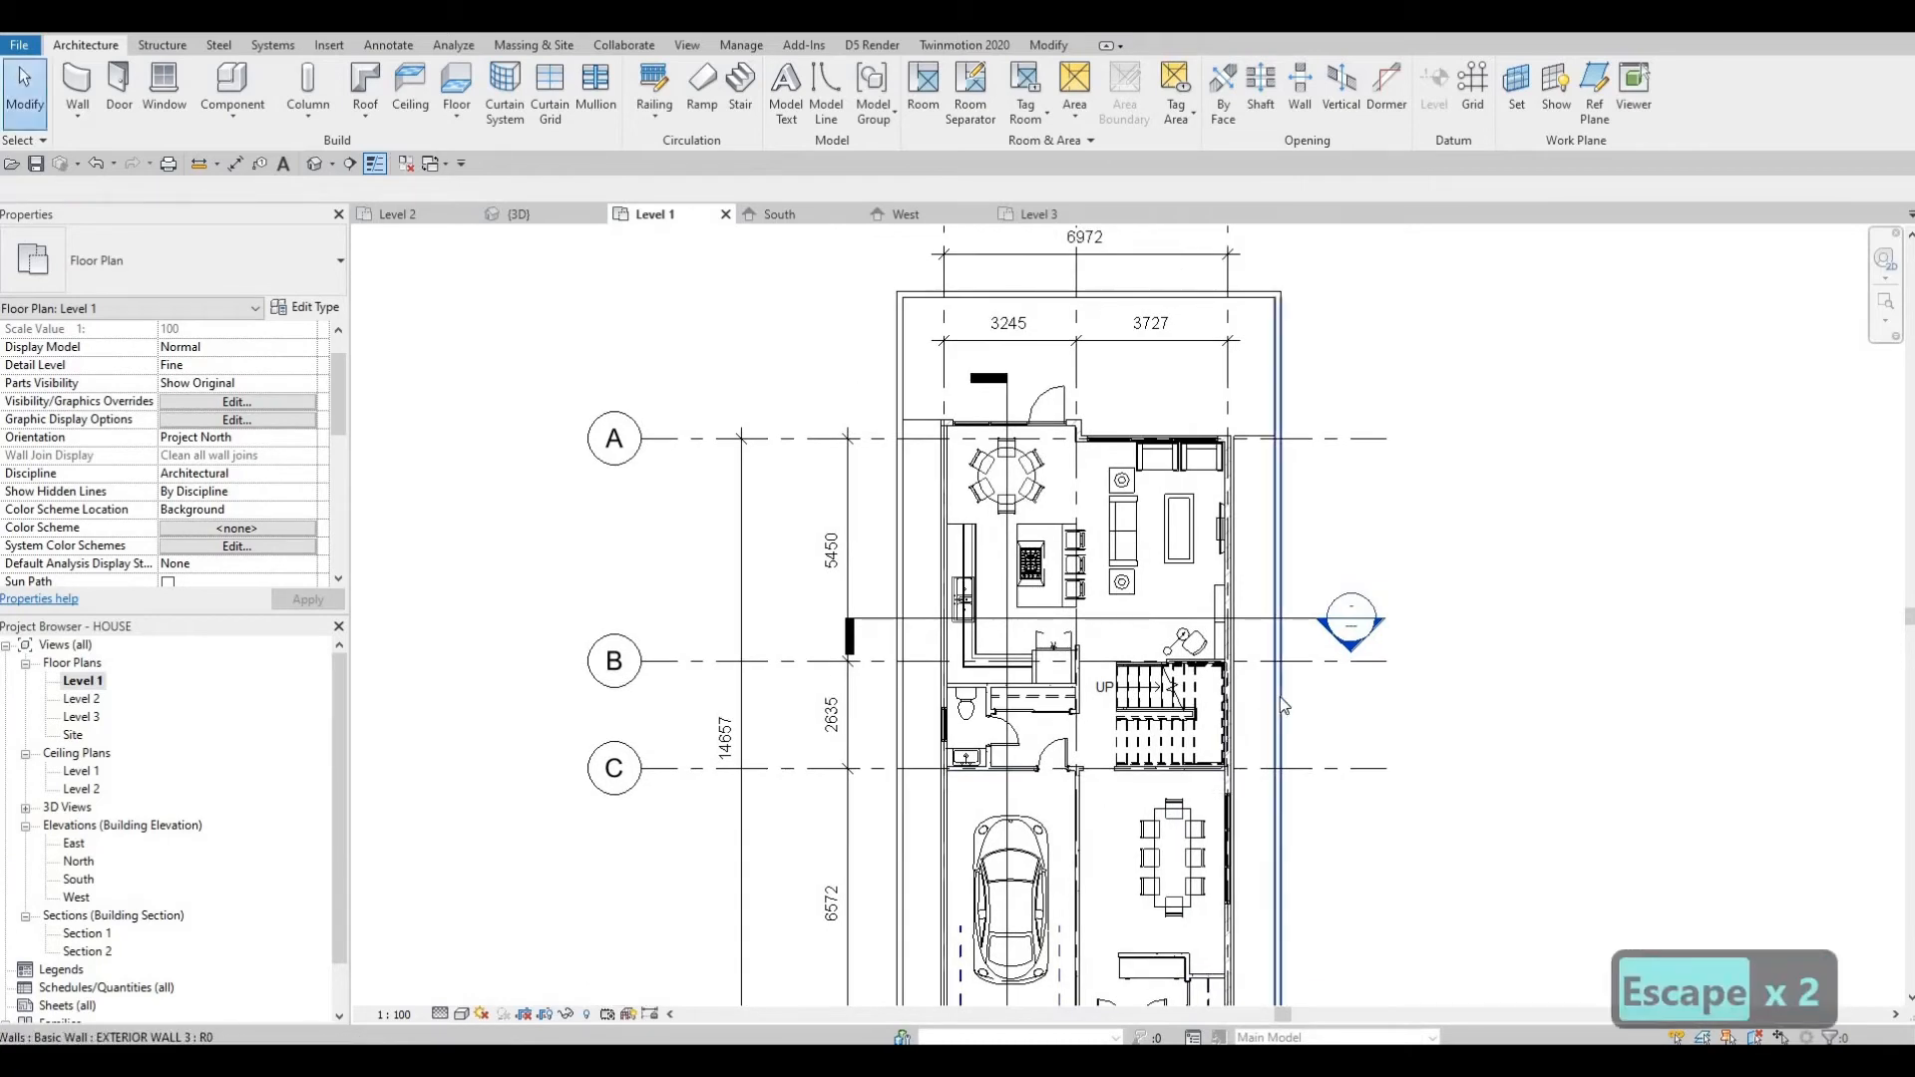
Select the whole chain of three new EXTERIOR WALL 3 walls.
{"action": "key", "text": "Tab"}
{"action": "left_click", "coordinate": [1279, 696]}
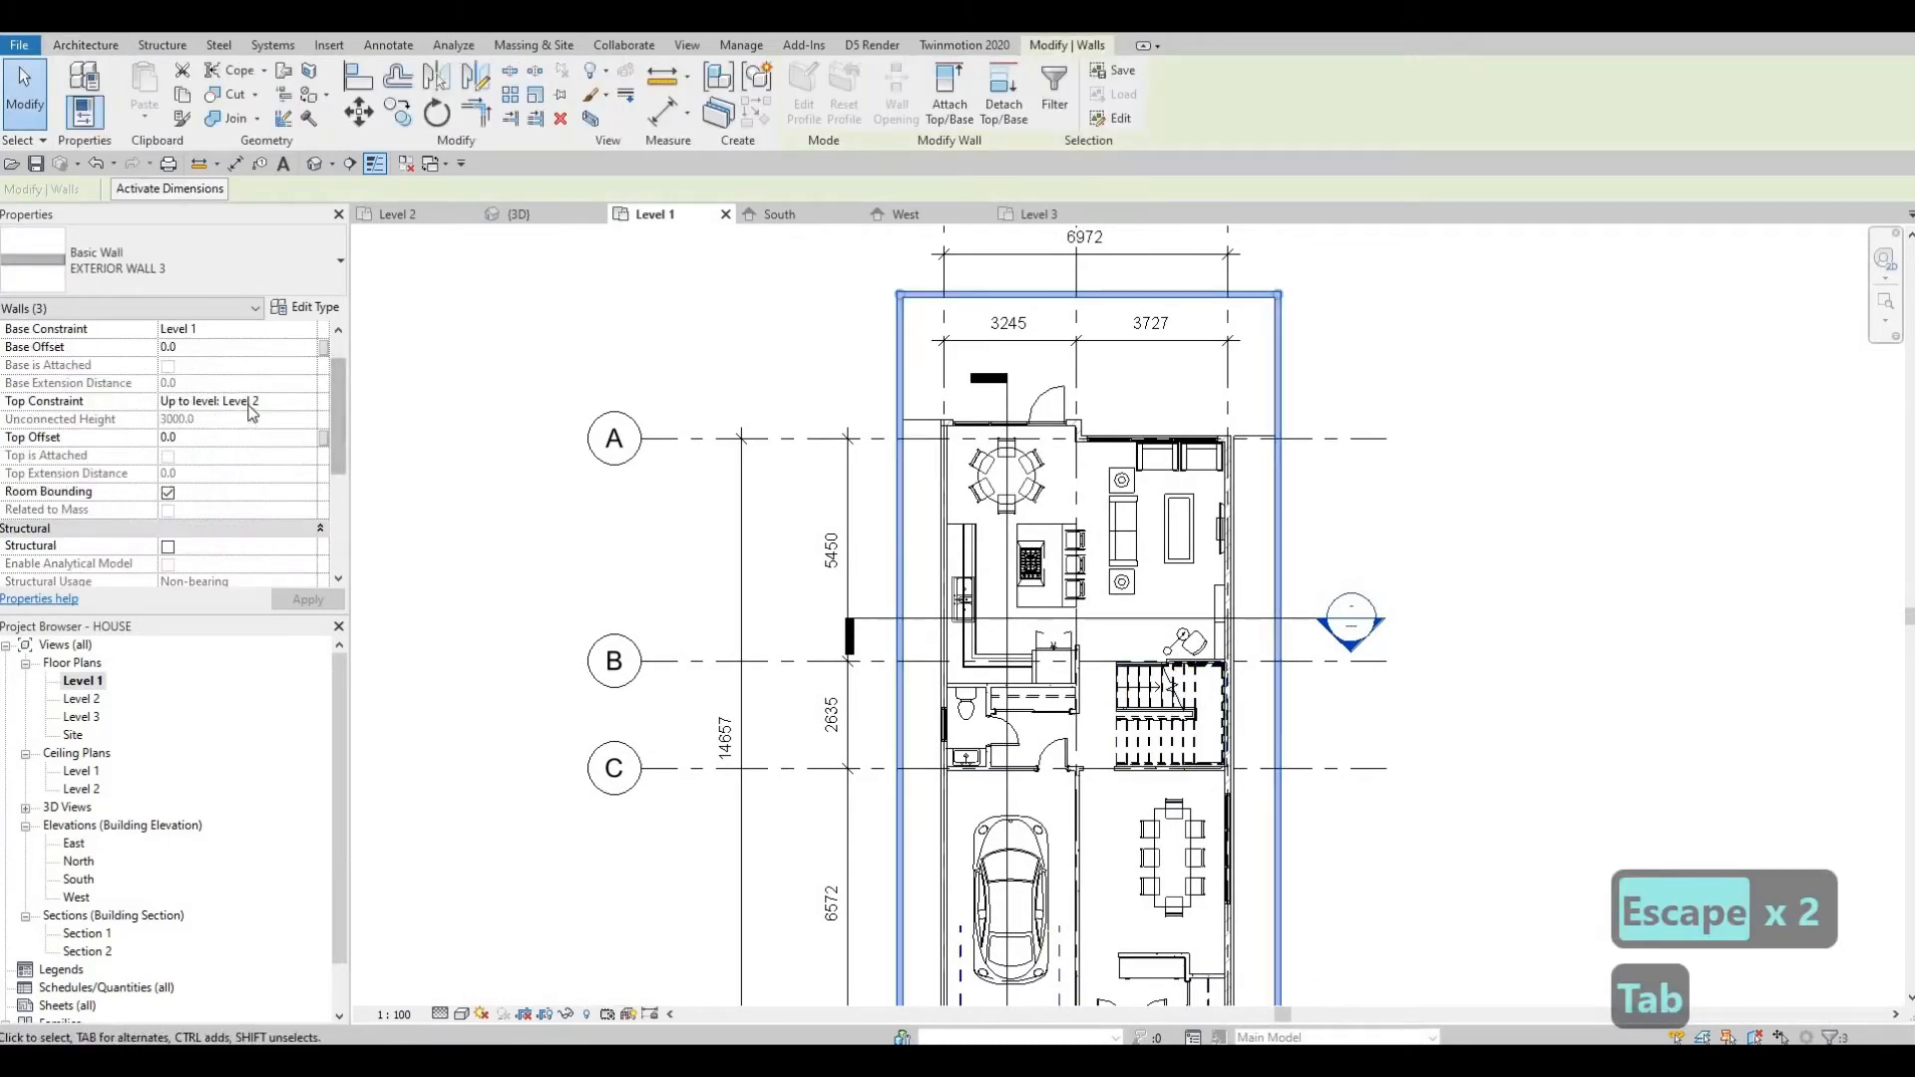
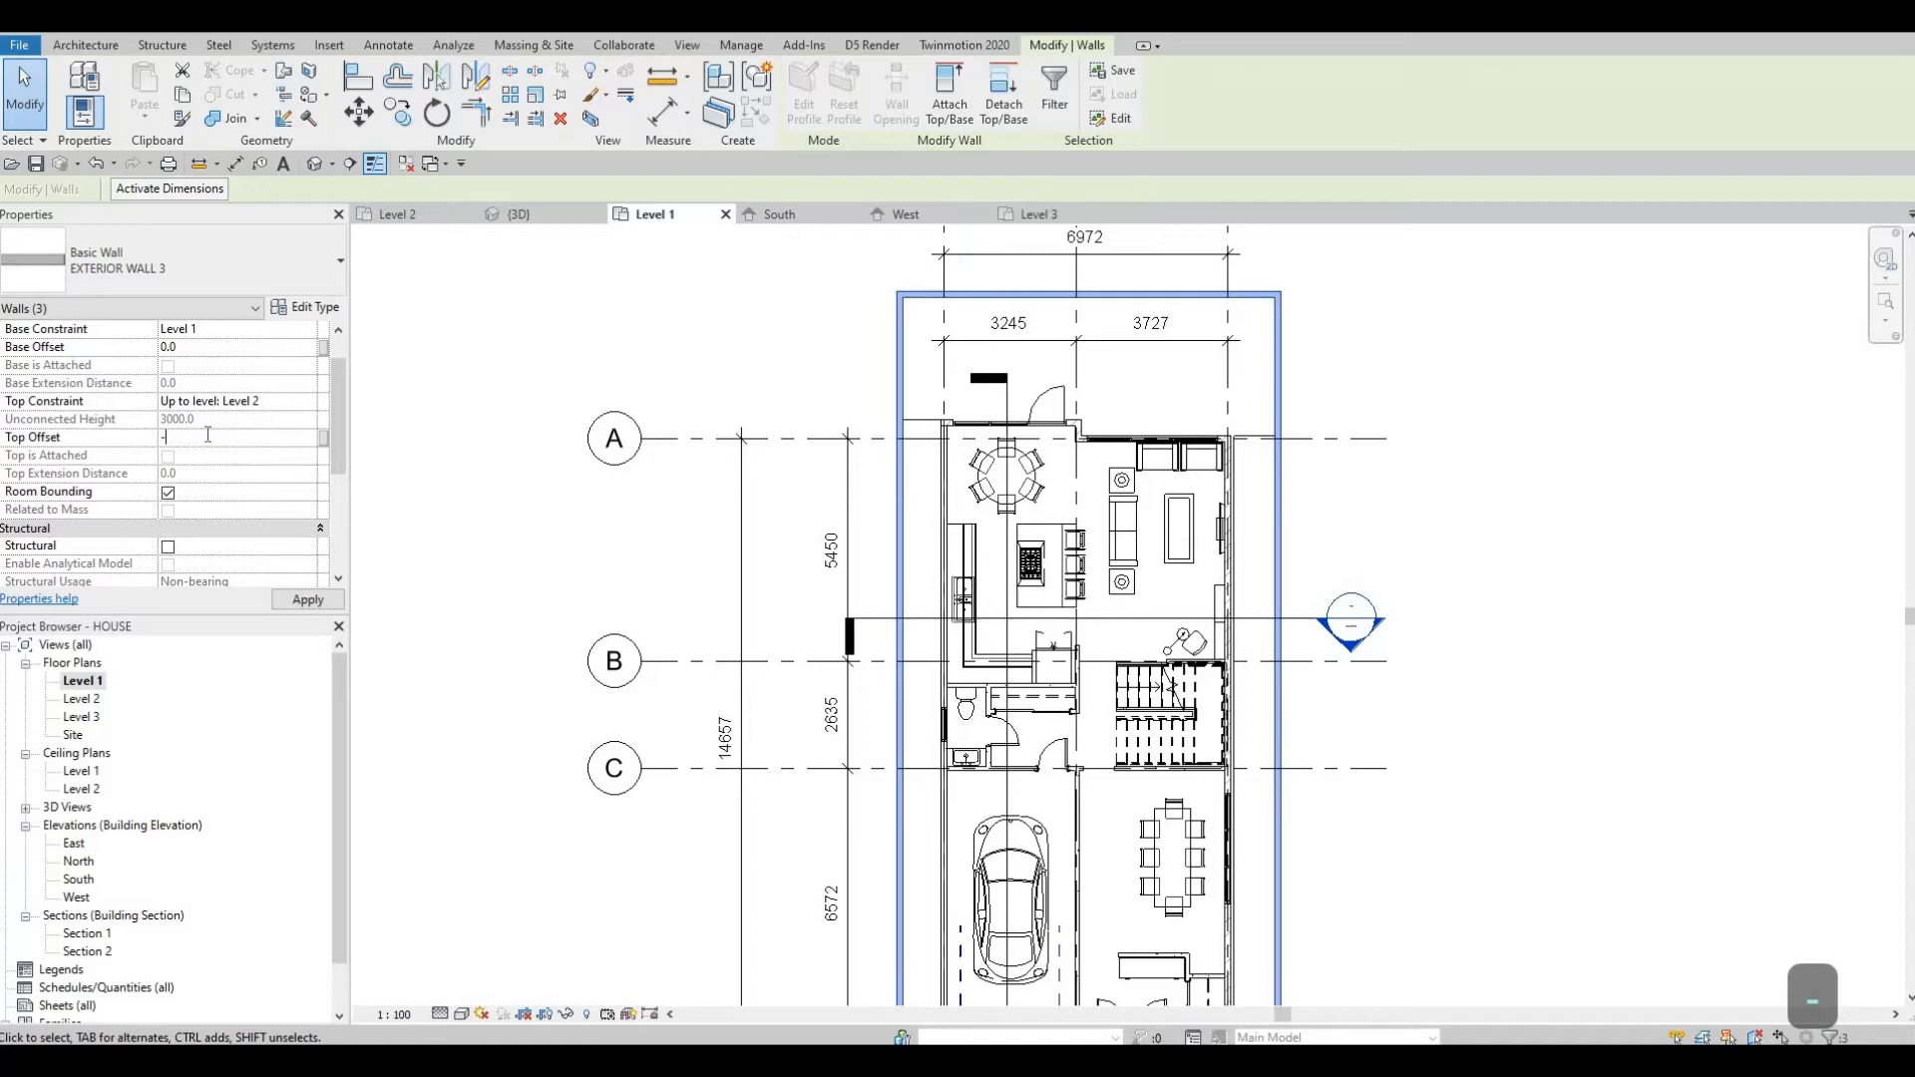
Set the selected walls' top offset to -1500 mm and apply it.
{"action": "type", "text": "00.0"}
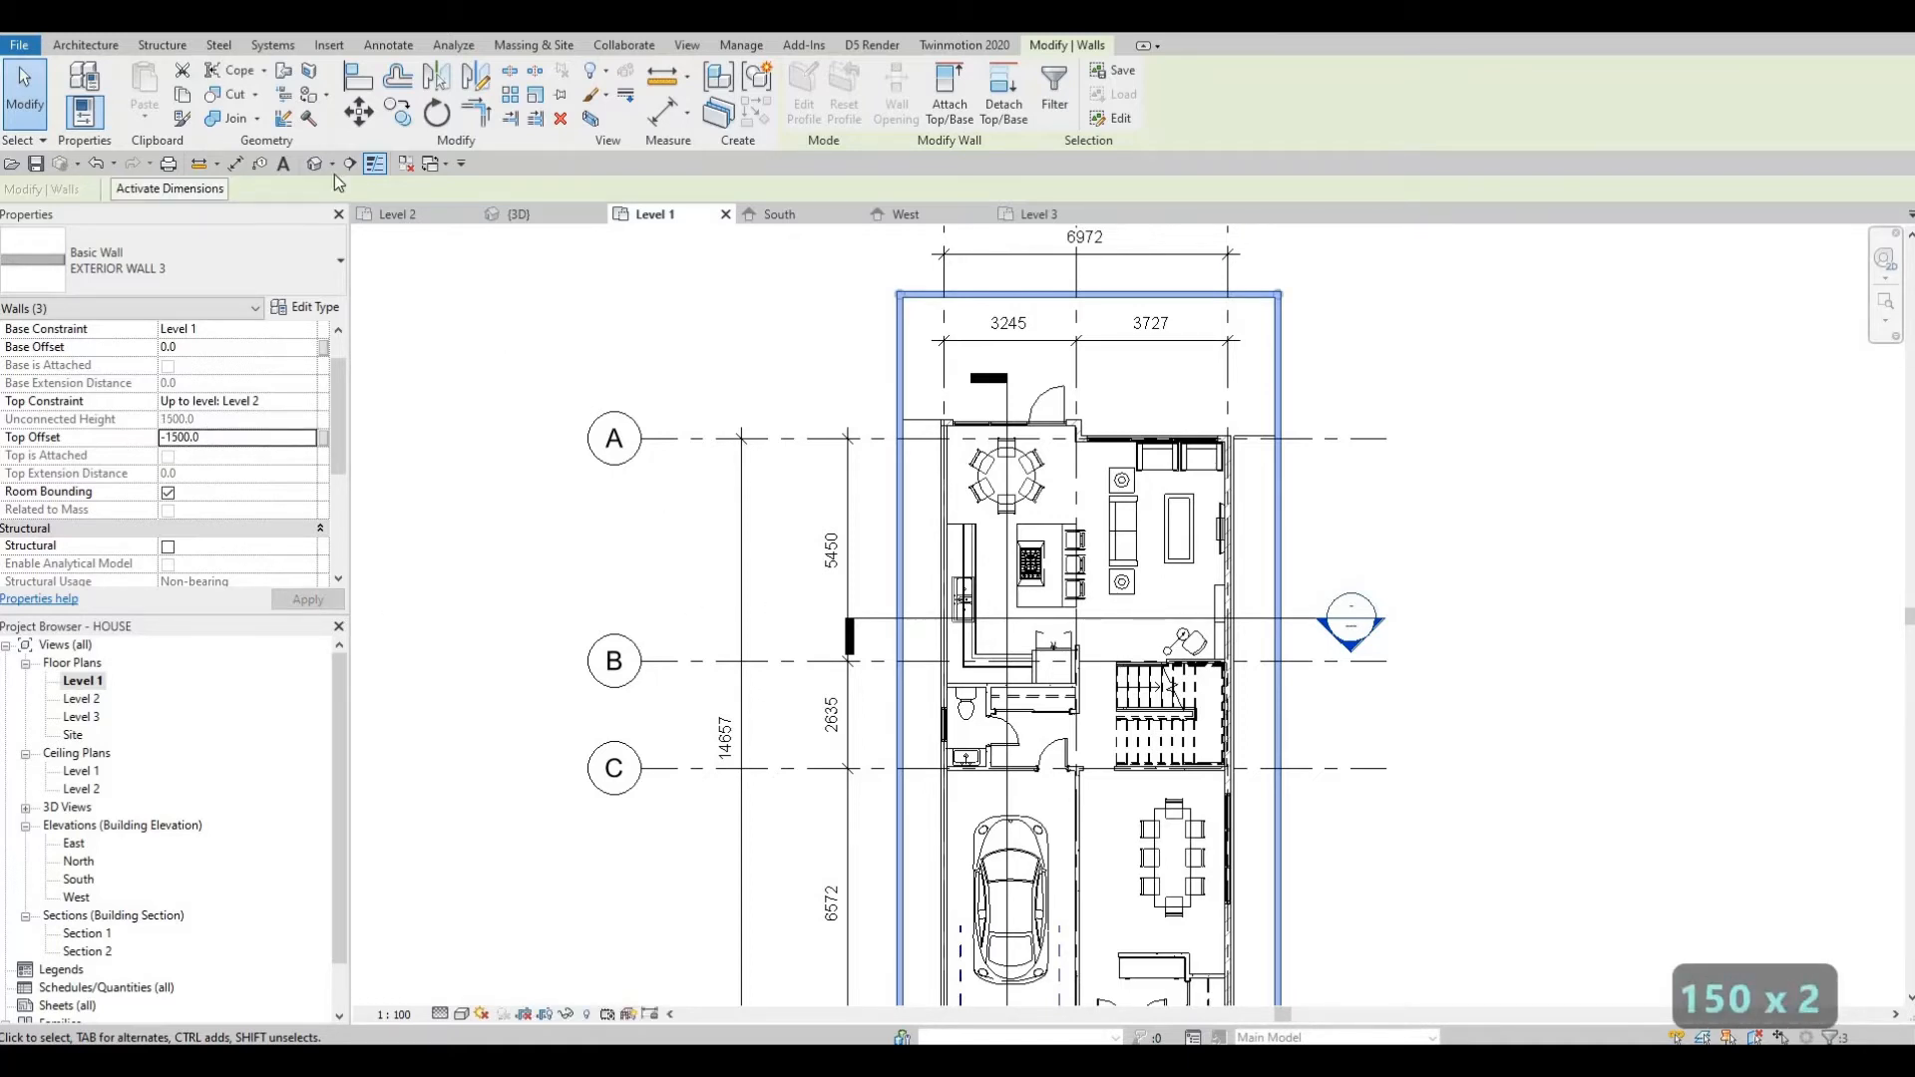
{"action": "middle_click_drag", "start_coordinate": [334, 174], "coordinate": [290, 172]}
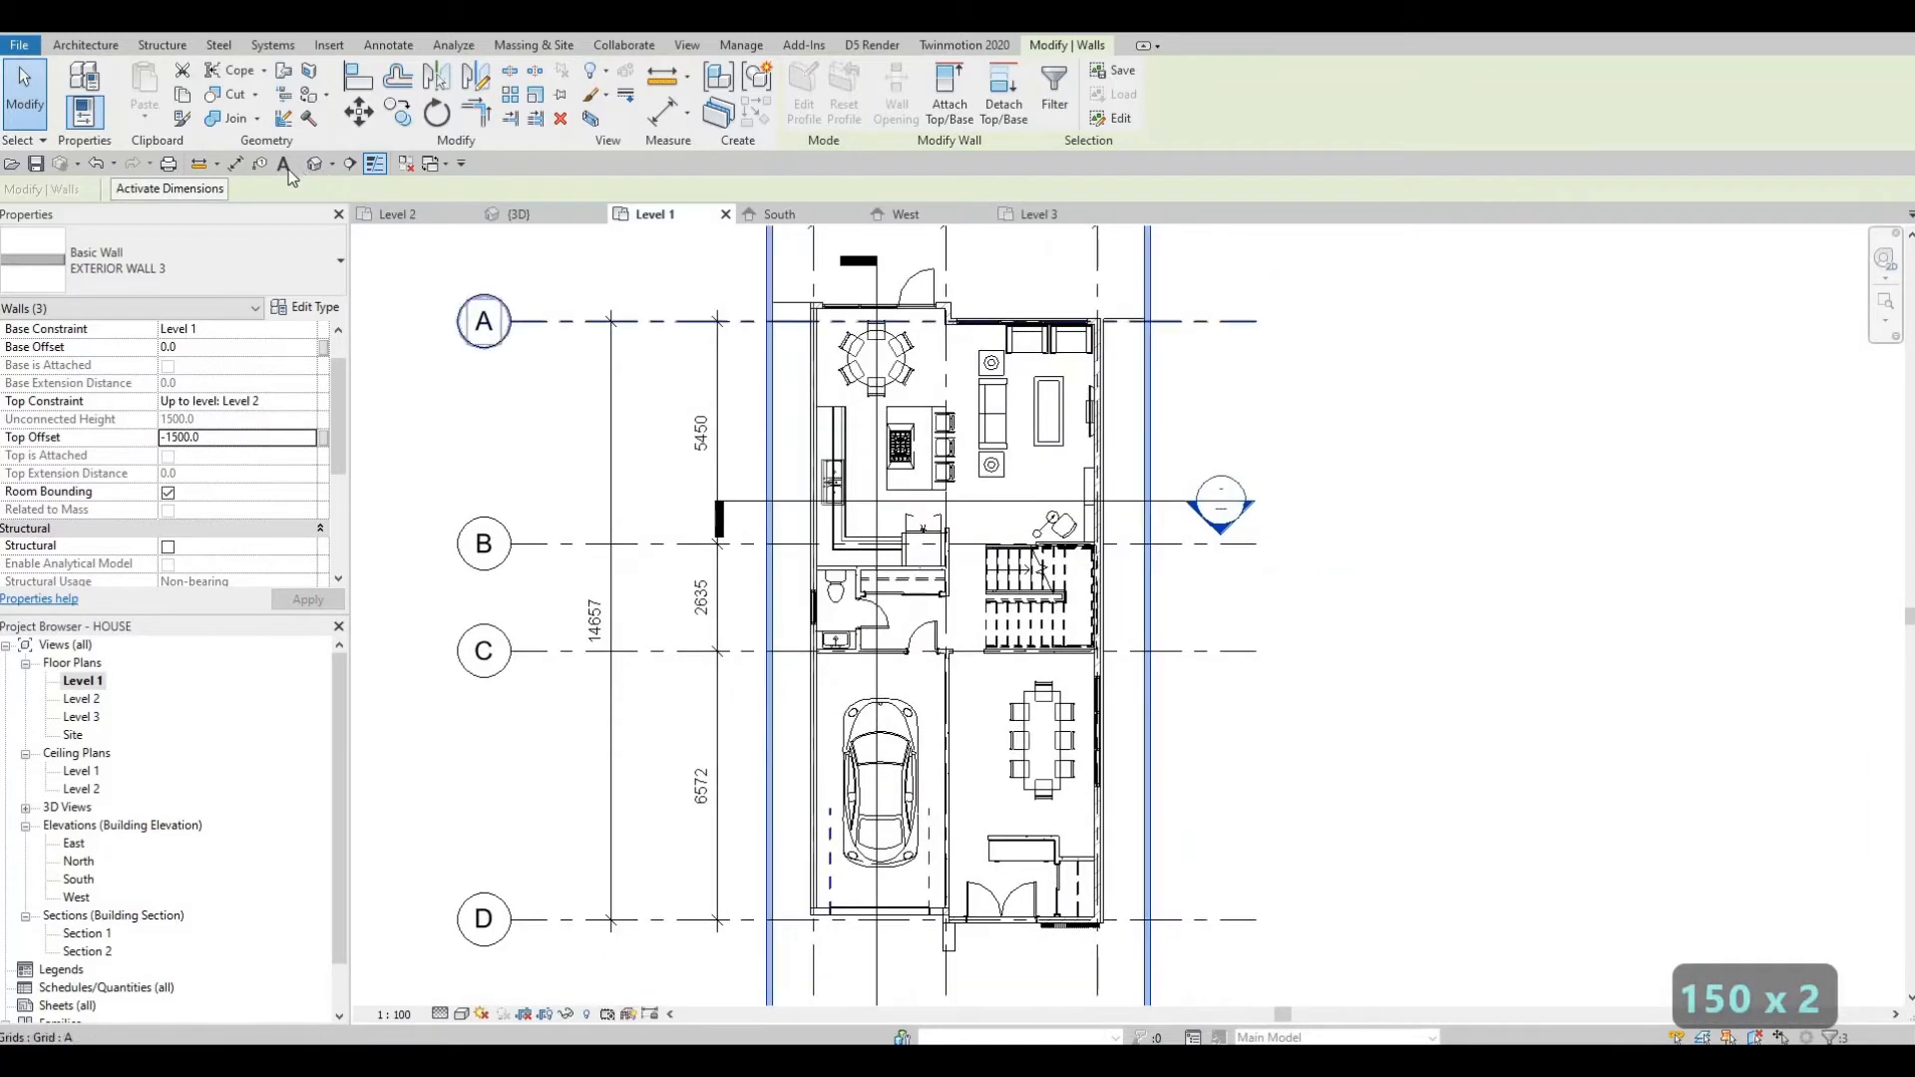
Switch to the 3D view and start editing the FLOOR 3 slab's boundary.
{"action": "left_click", "coordinate": [320, 163]}
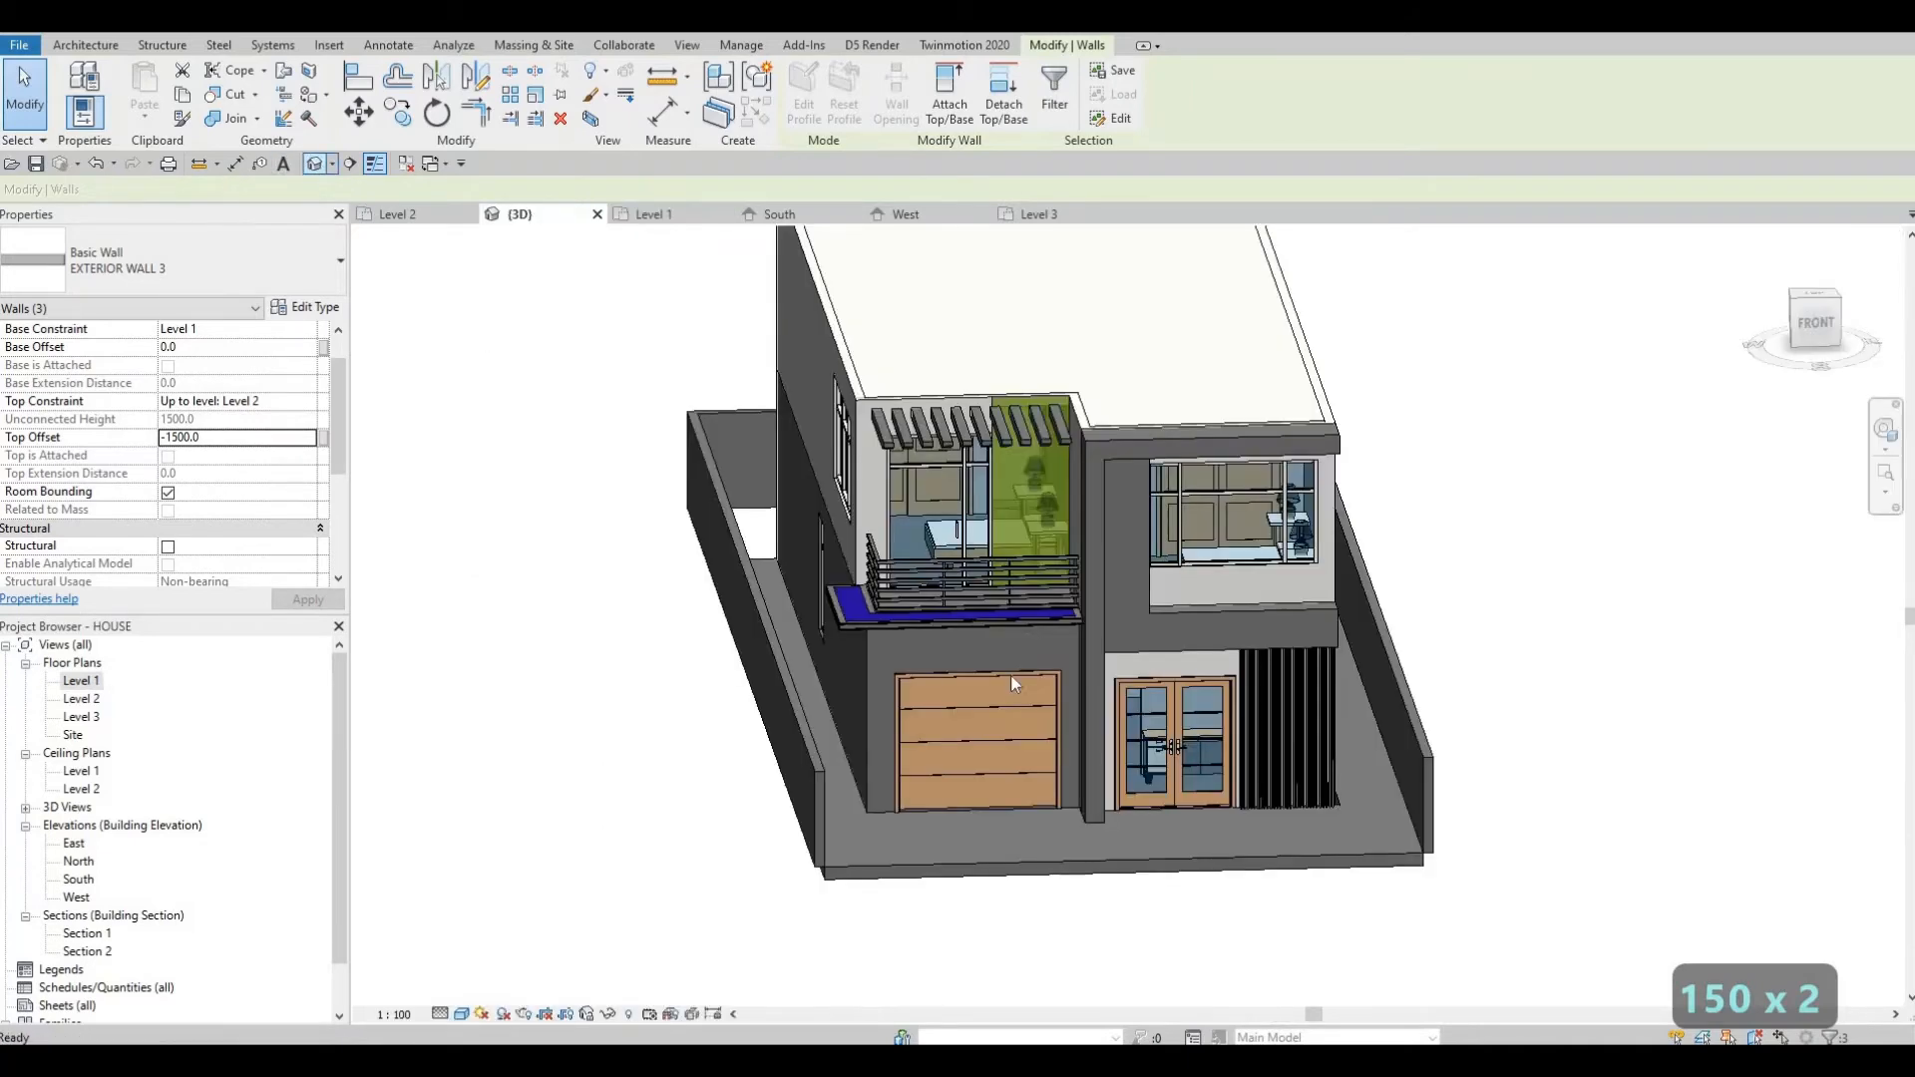
{"action": "middle_click_drag", "start_coordinate": [1106, 633], "coordinate": [1009, 743], "text": "shift"}
{"action": "scroll", "coordinate": [995, 743], "scroll_direction": "up", "scroll_amount": 3}
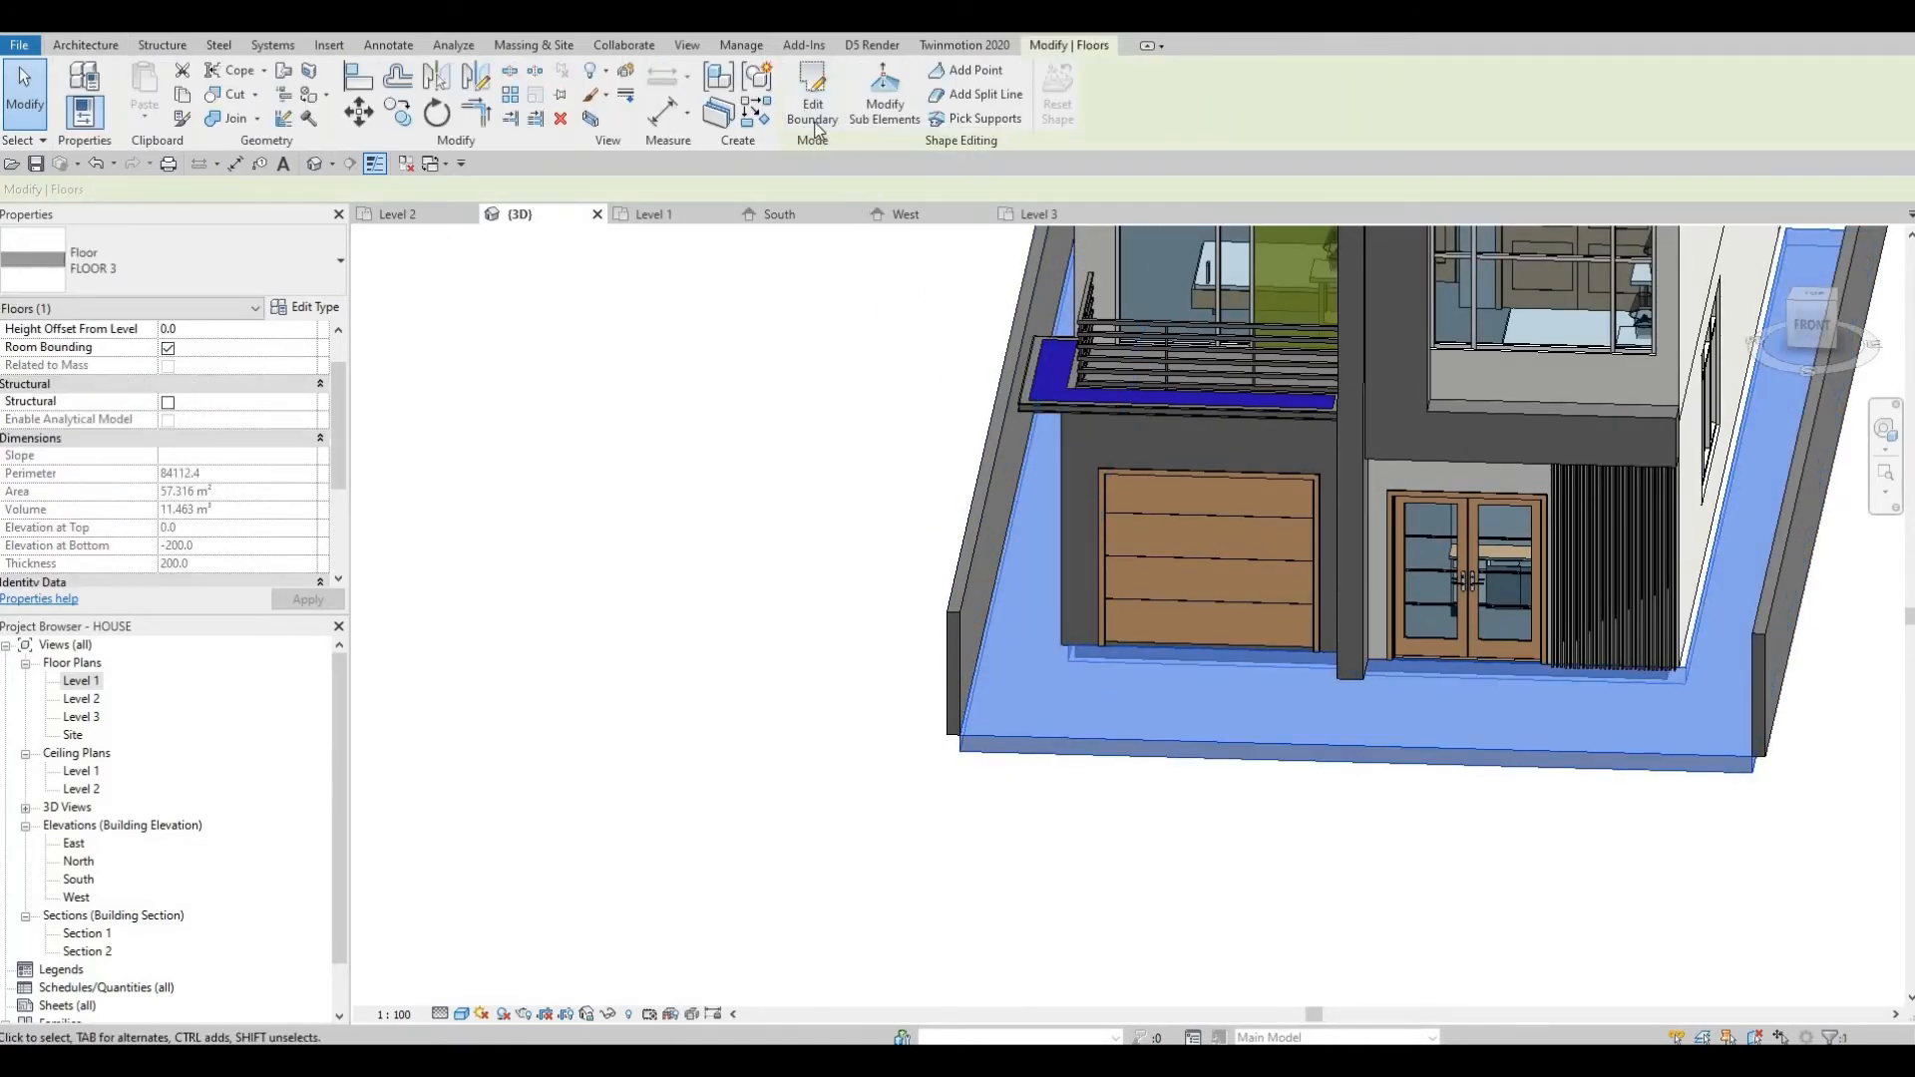
{"action": "left_click", "coordinate": [814, 110]}
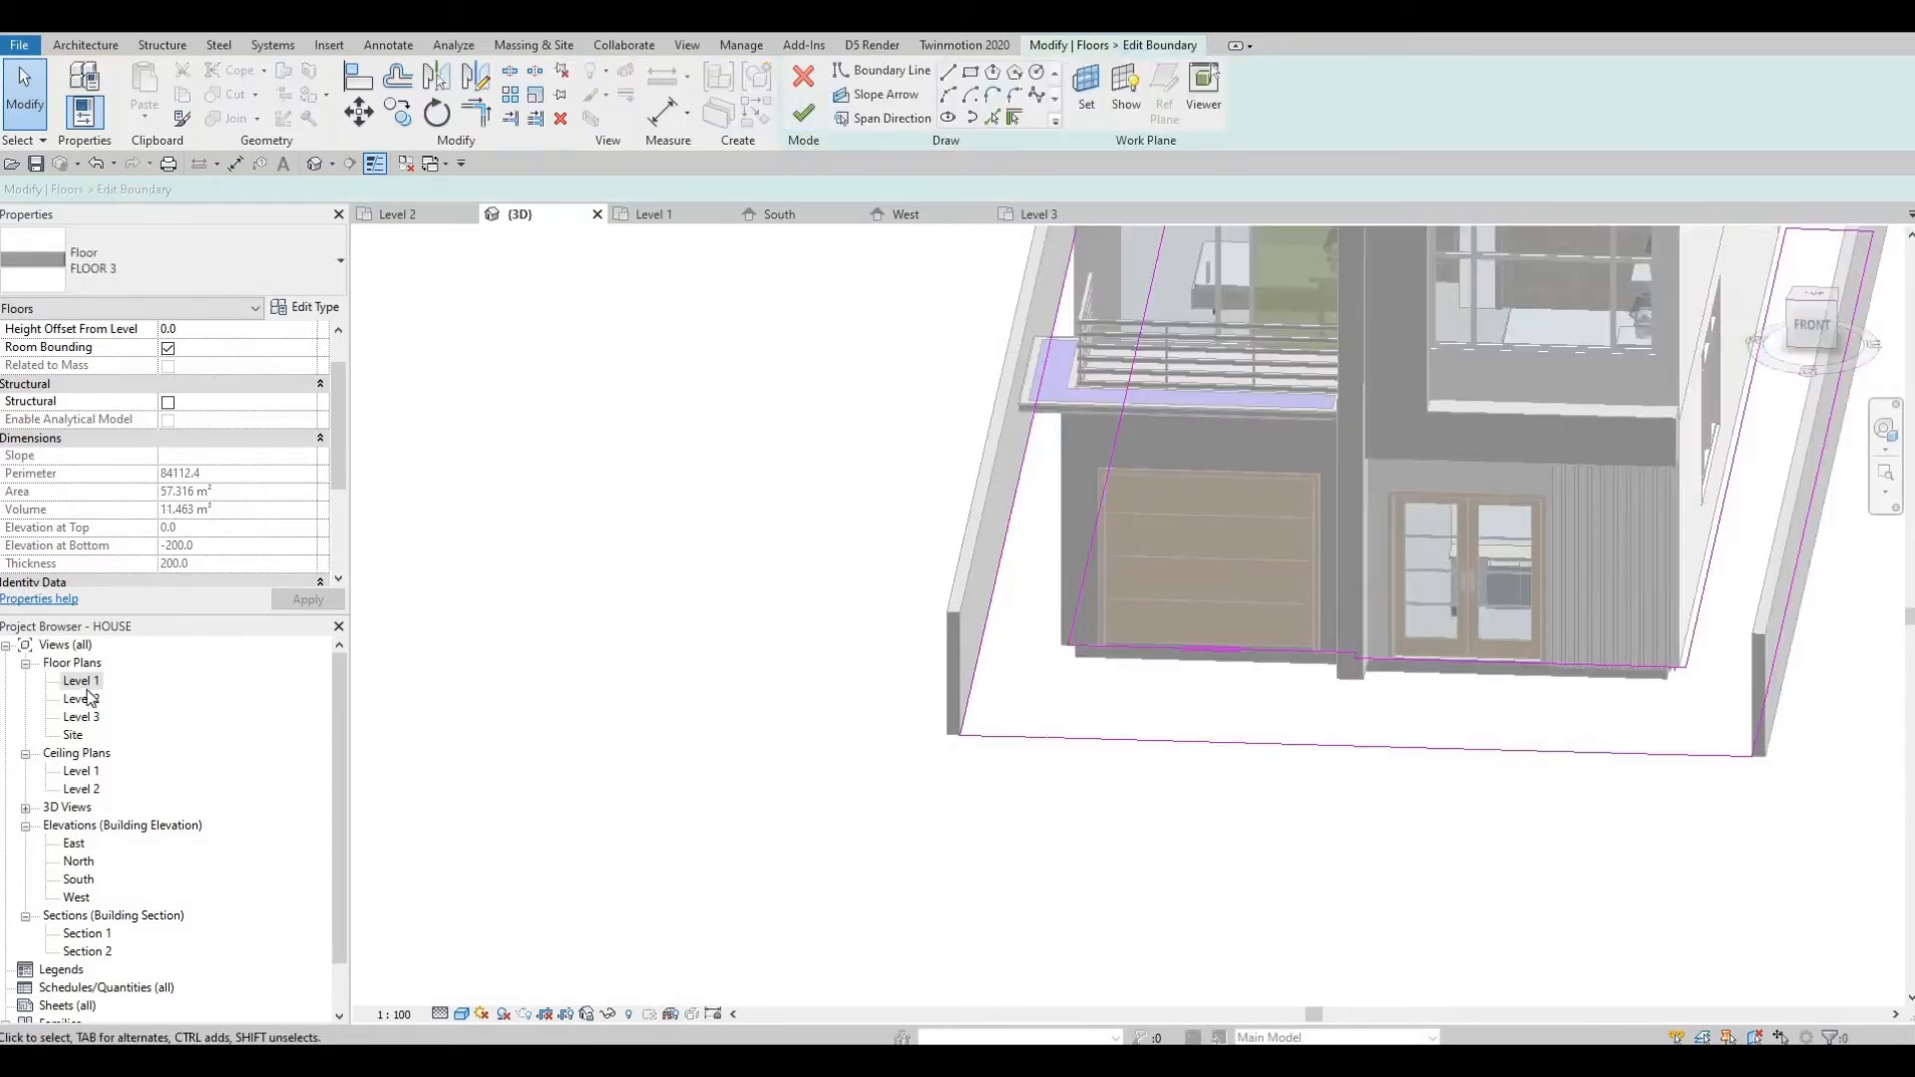
In the Level 1 plan, align the slab sketch's west and east boundary lines with the new walls.
{"action": "double_click", "coordinate": [82, 683]}
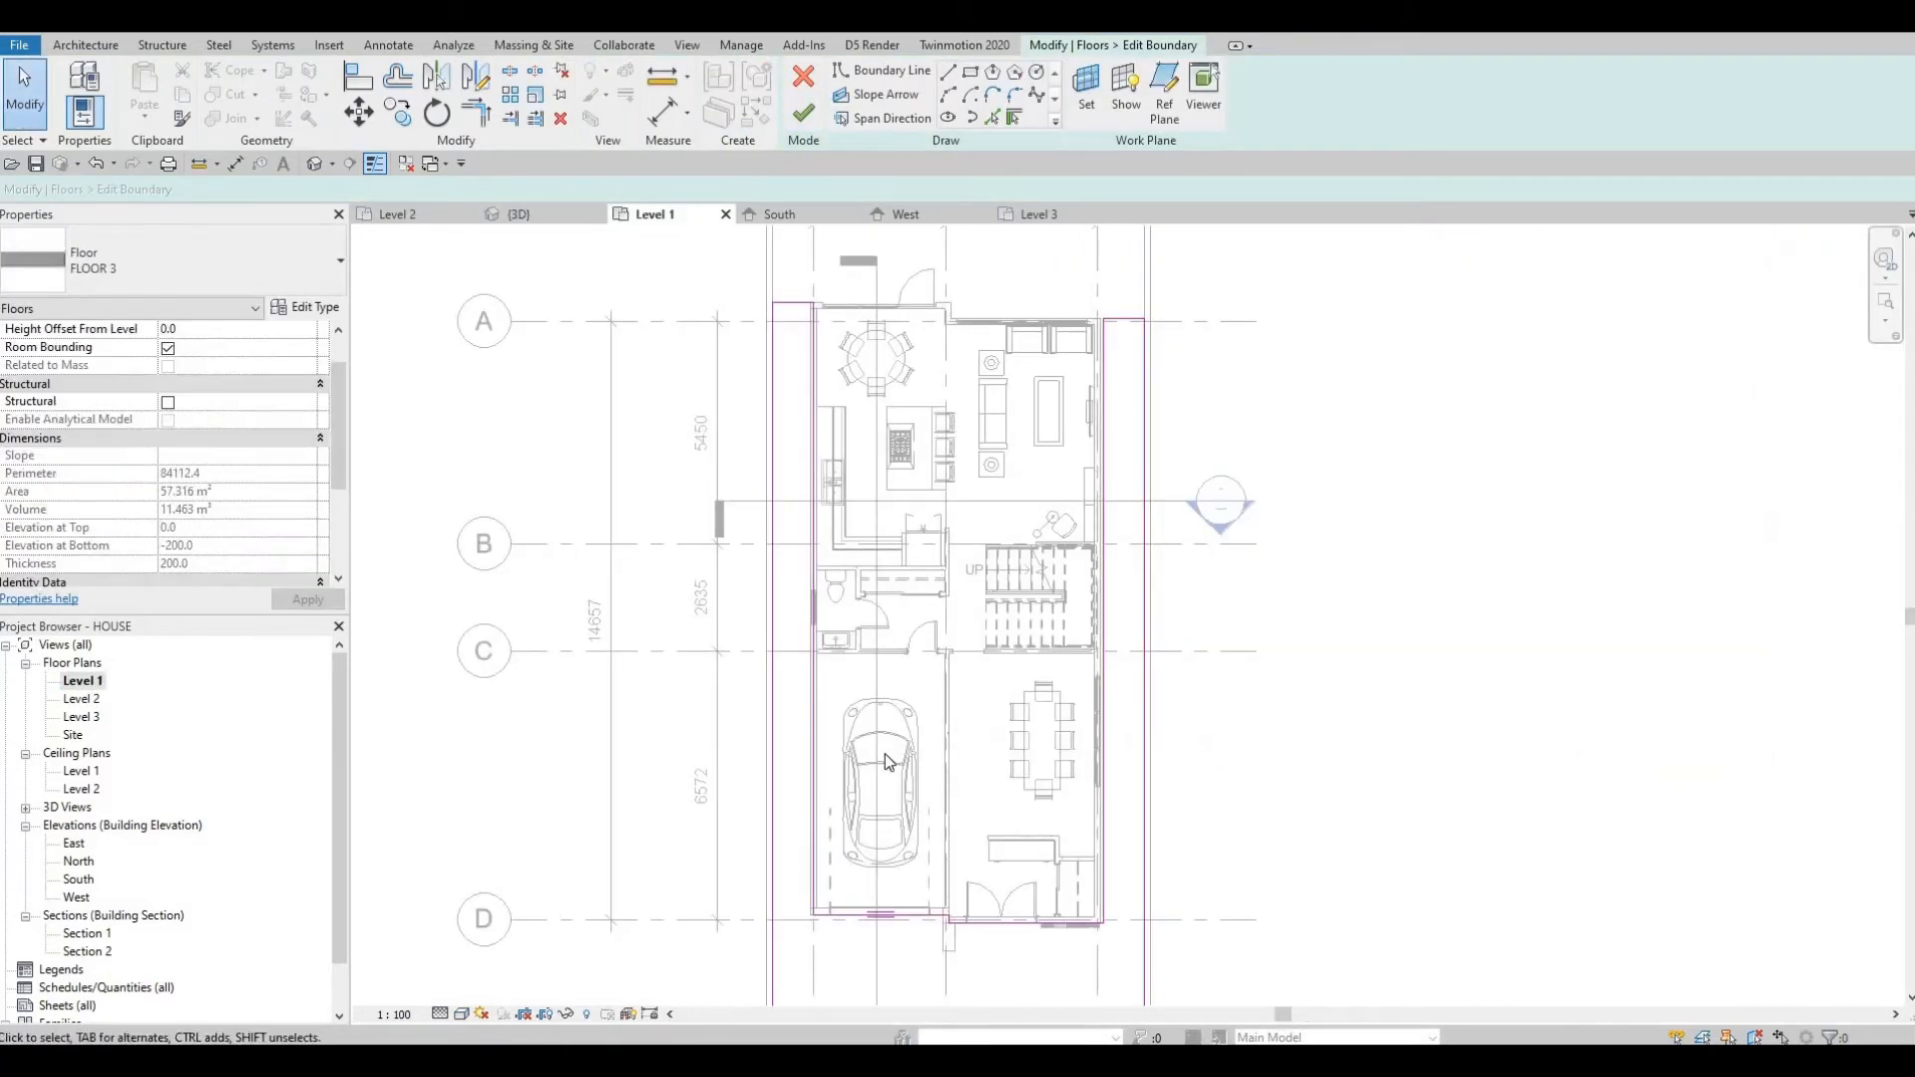
{"action": "key", "text": "Escape"}
{"action": "key", "text": "Escape"}
{"action": "key", "text": "a"}
{"action": "key", "text": "l"}
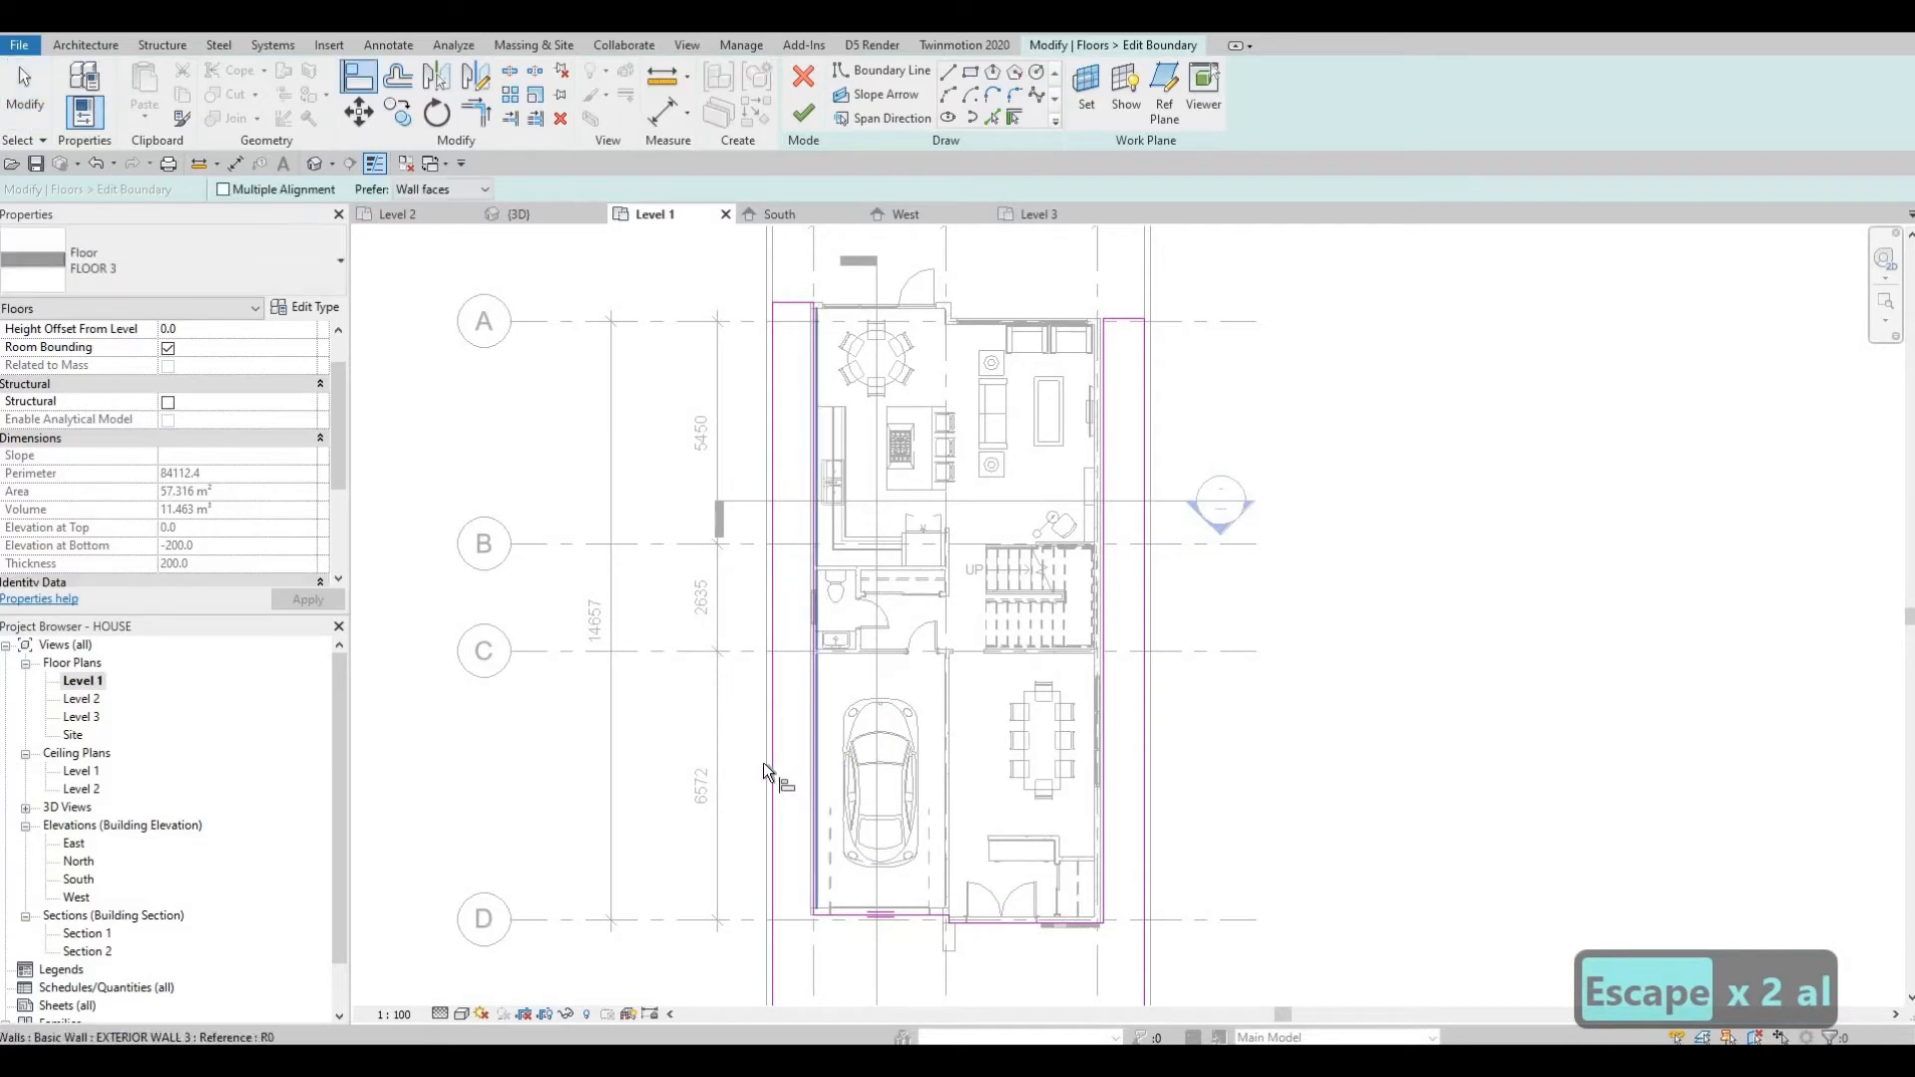
{"action": "left_click", "coordinate": [768, 754]}
{"action": "left_click", "coordinate": [774, 754]}
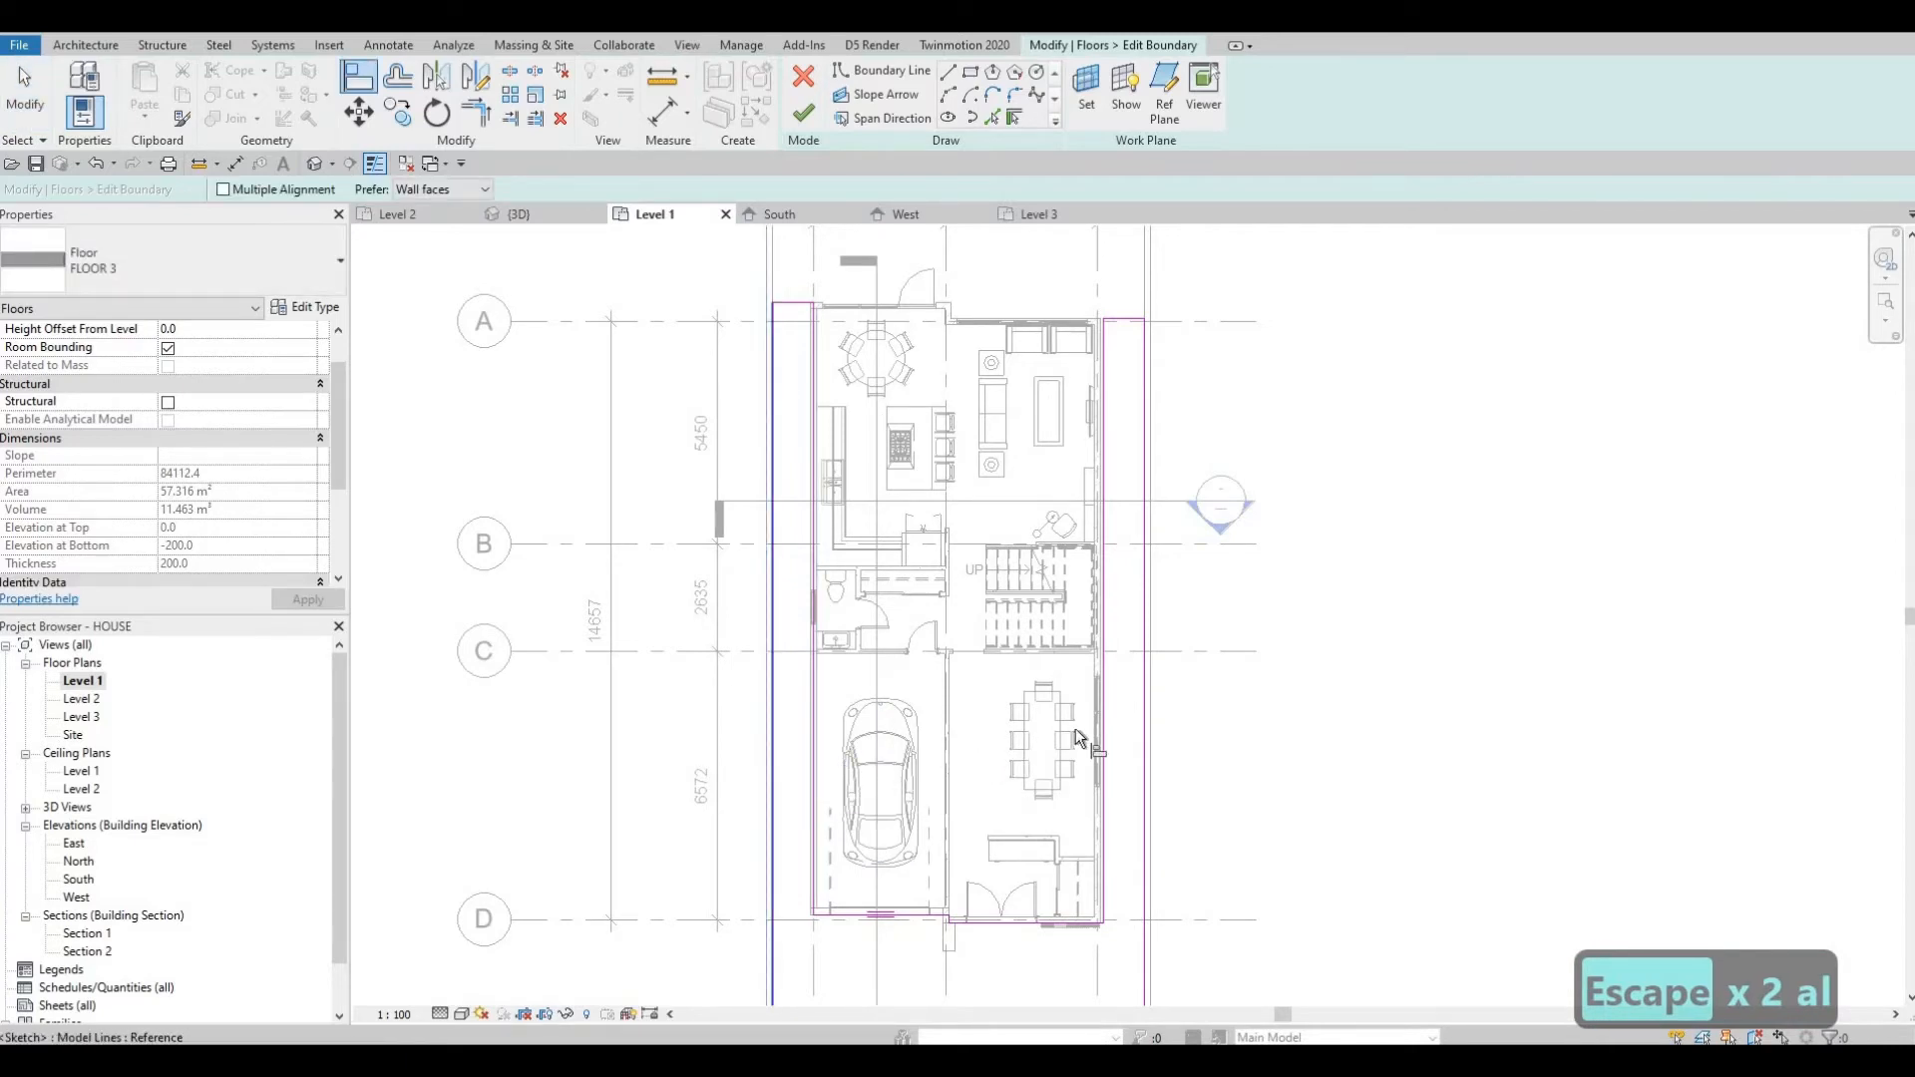
{"action": "left_click", "coordinate": [1149, 701]}
{"action": "left_click", "coordinate": [1144, 638]}
Align the lower west boundary segment beside the garage with the new west wall.
{"action": "middle_click_drag", "start_coordinate": [1109, 411], "coordinate": [1086, 654]}
{"action": "scroll", "coordinate": [1087, 653], "scroll_direction": "up", "scroll_amount": 3}
{"action": "middle_click_drag", "start_coordinate": [1062, 476], "coordinate": [855, 943]}
{"action": "scroll", "coordinate": [855, 942], "scroll_direction": "up", "scroll_amount": 5}
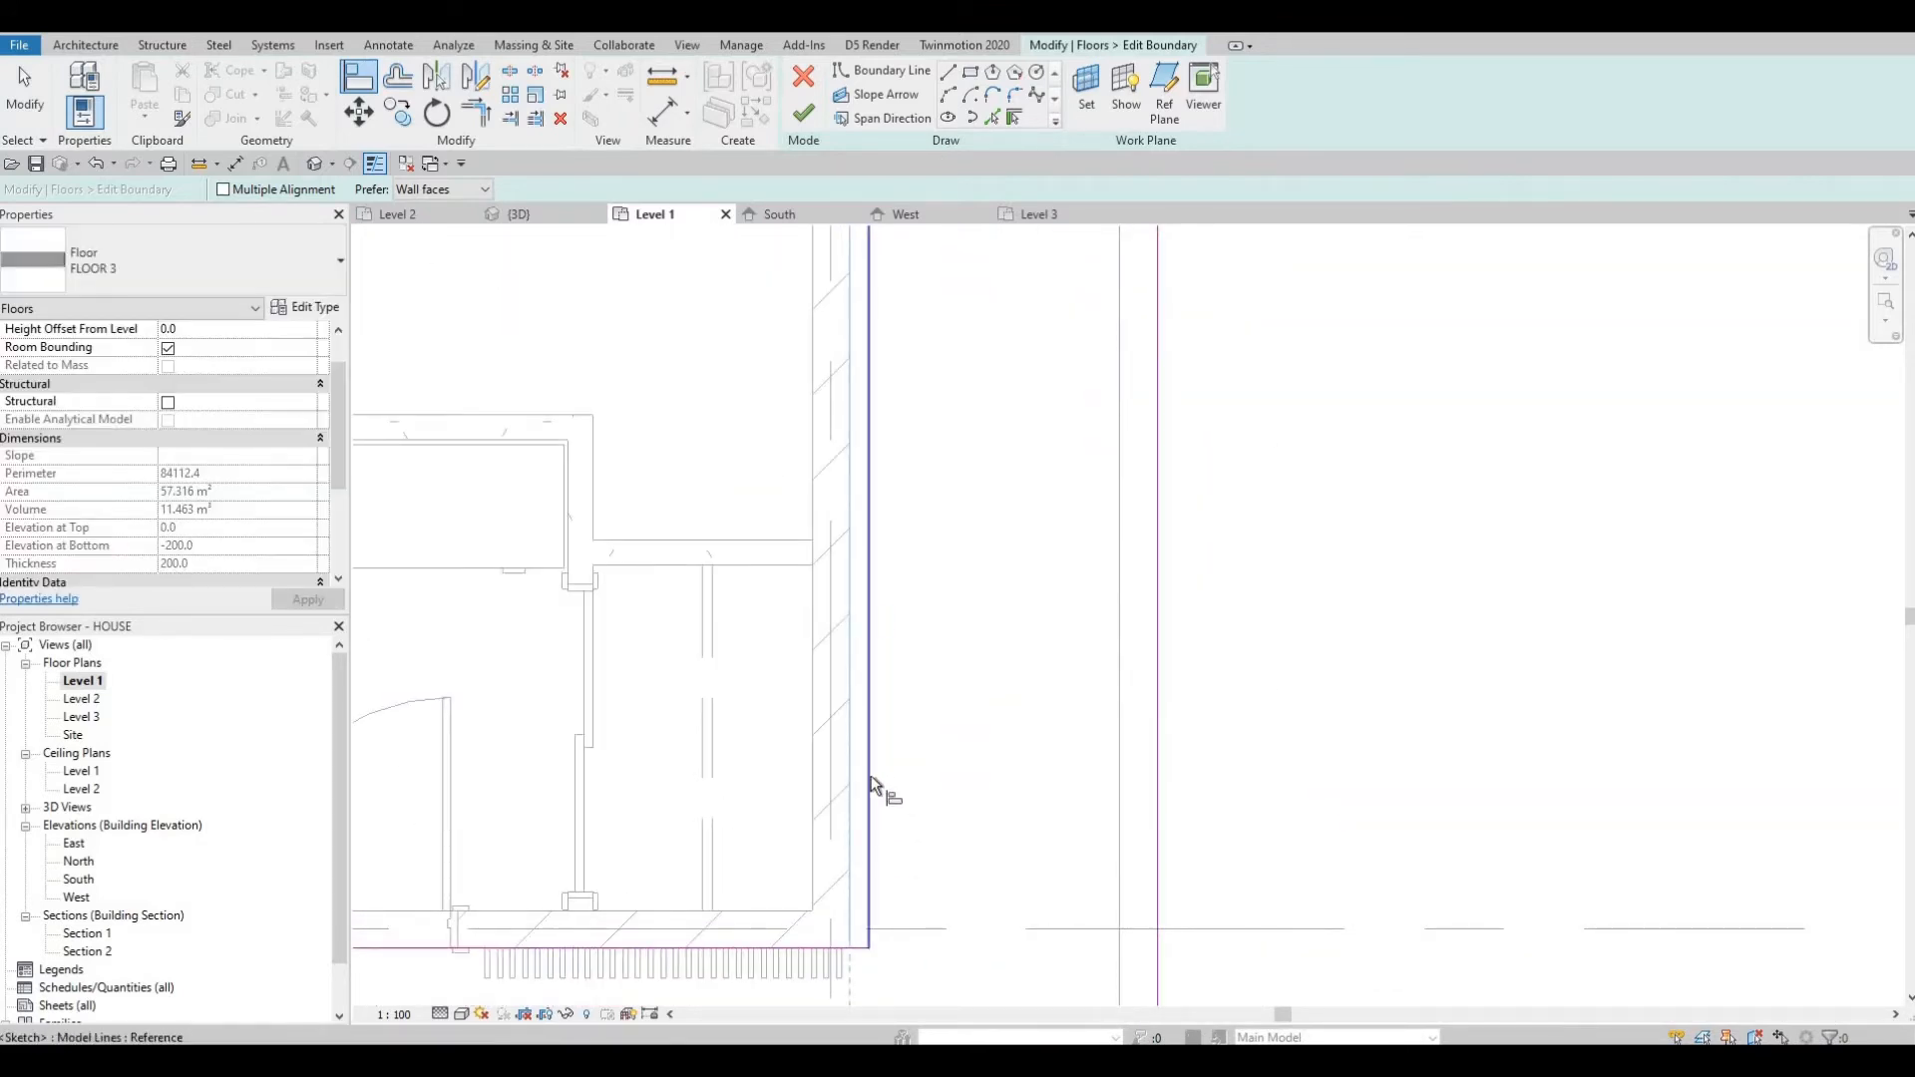
{"action": "scroll", "coordinate": [874, 778], "scroll_direction": "down", "scroll_amount": 3}
{"action": "mouse_move", "coordinate": [662, 782]}
{"action": "middle_mouse_down"}
{"action": "mouse_move", "coordinate": [816, 826]}
{"action": "mouse_move", "coordinate": [1253, 854]}
{"action": "middle_mouse_up"}
{"action": "scroll", "coordinate": [1253, 853], "scroll_direction": "down", "scroll_amount": 2}
{"action": "scroll", "coordinate": [823, 820], "scroll_direction": "up", "scroll_amount": 3}
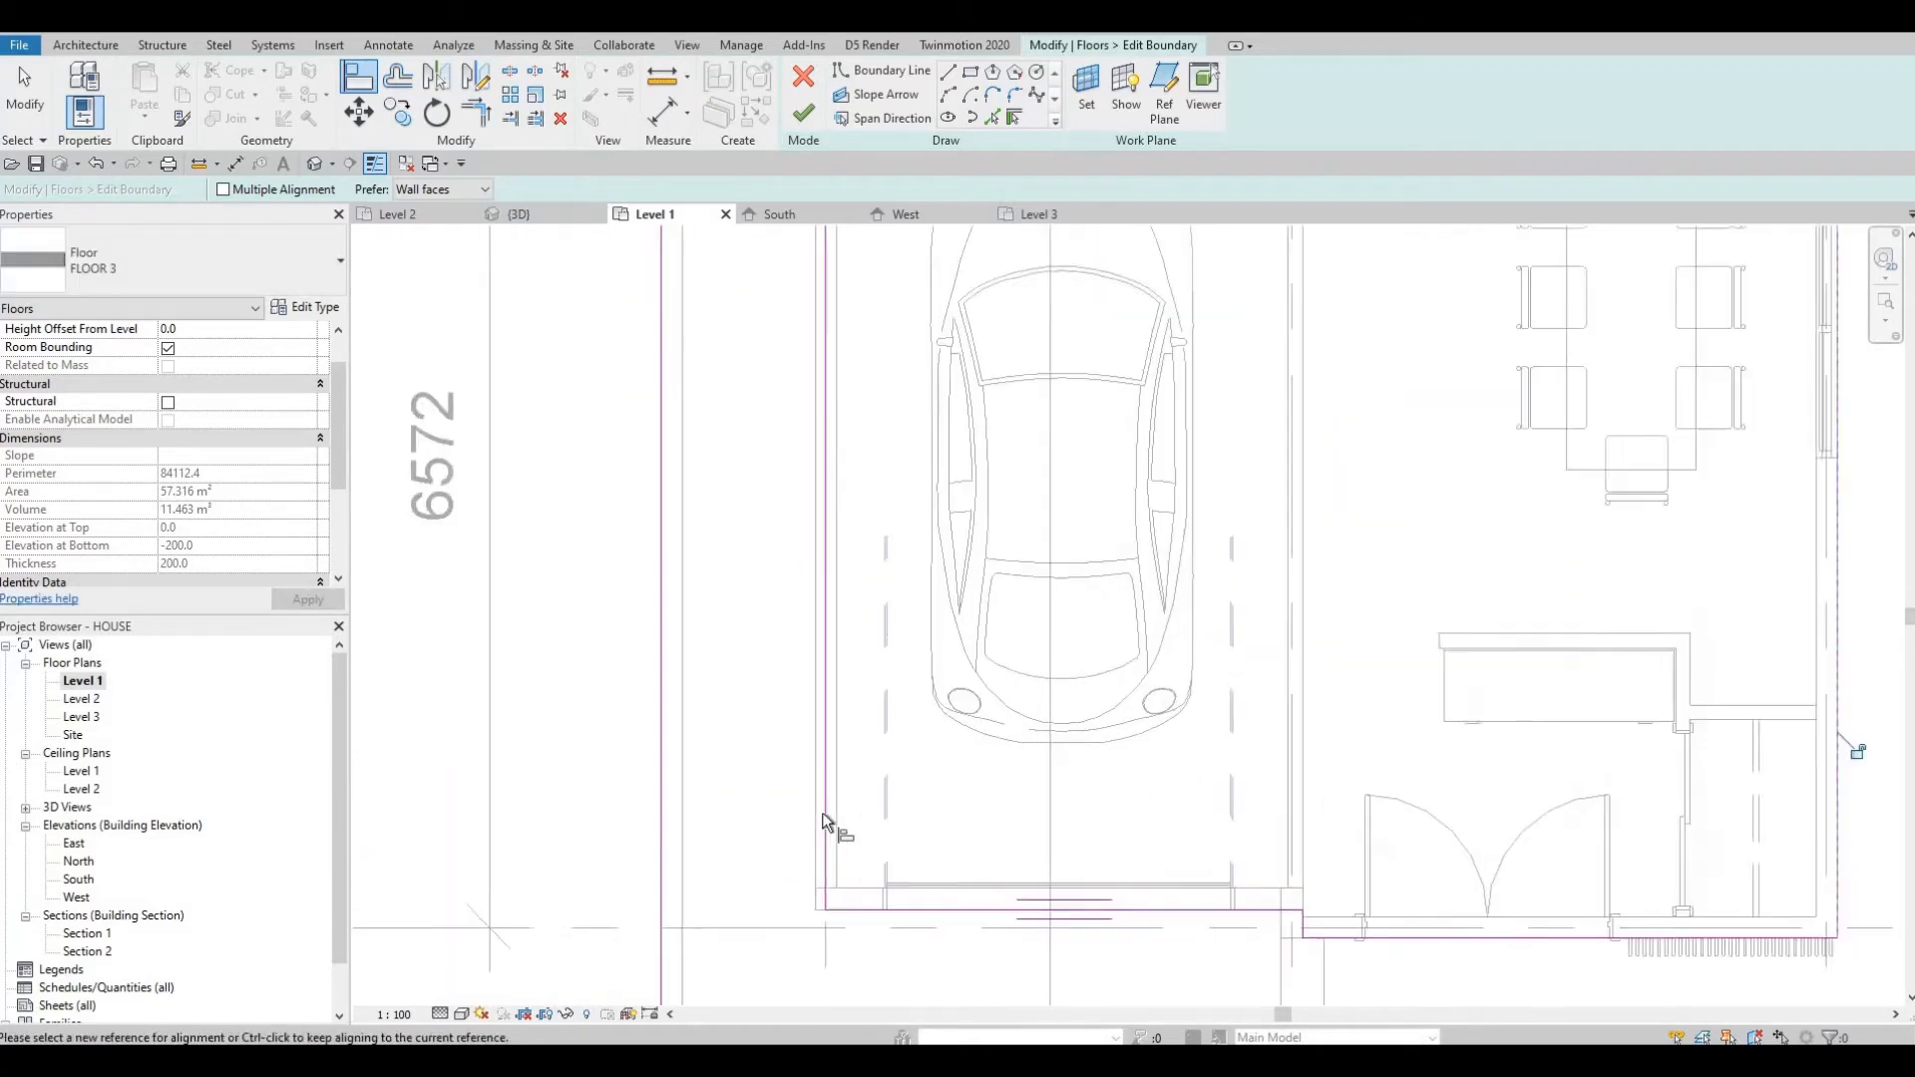
{"action": "left_click", "coordinate": [823, 804]}
{"action": "left_click", "coordinate": [831, 806]}
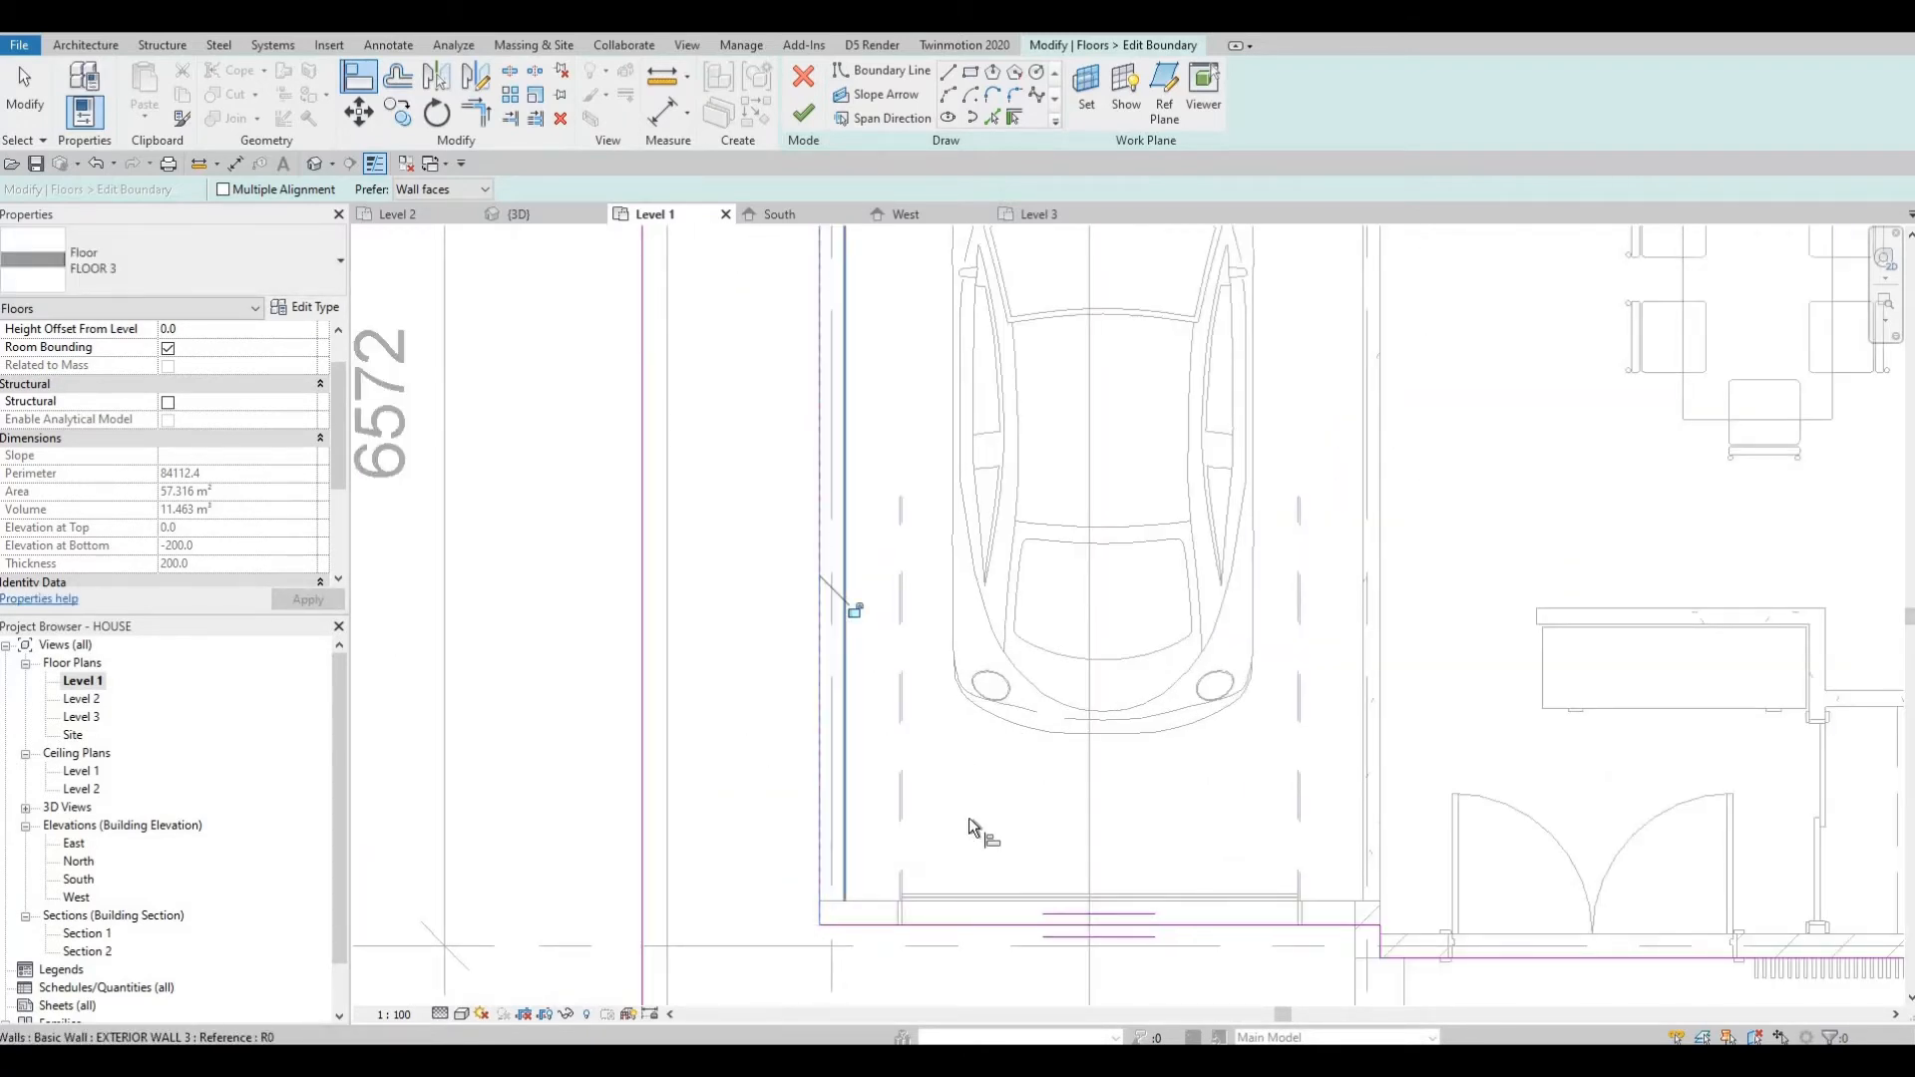
Pick the plot's north edge to add a boundary line across the top of the slab sketch.
{"action": "scroll", "coordinate": [998, 838], "scroll_direction": "down", "scroll_amount": 3}
{"action": "scroll", "coordinate": [1082, 848], "scroll_direction": "up", "scroll_amount": 1}
{"action": "scroll", "coordinate": [1081, 848], "scroll_direction": "down", "scroll_amount": 3}
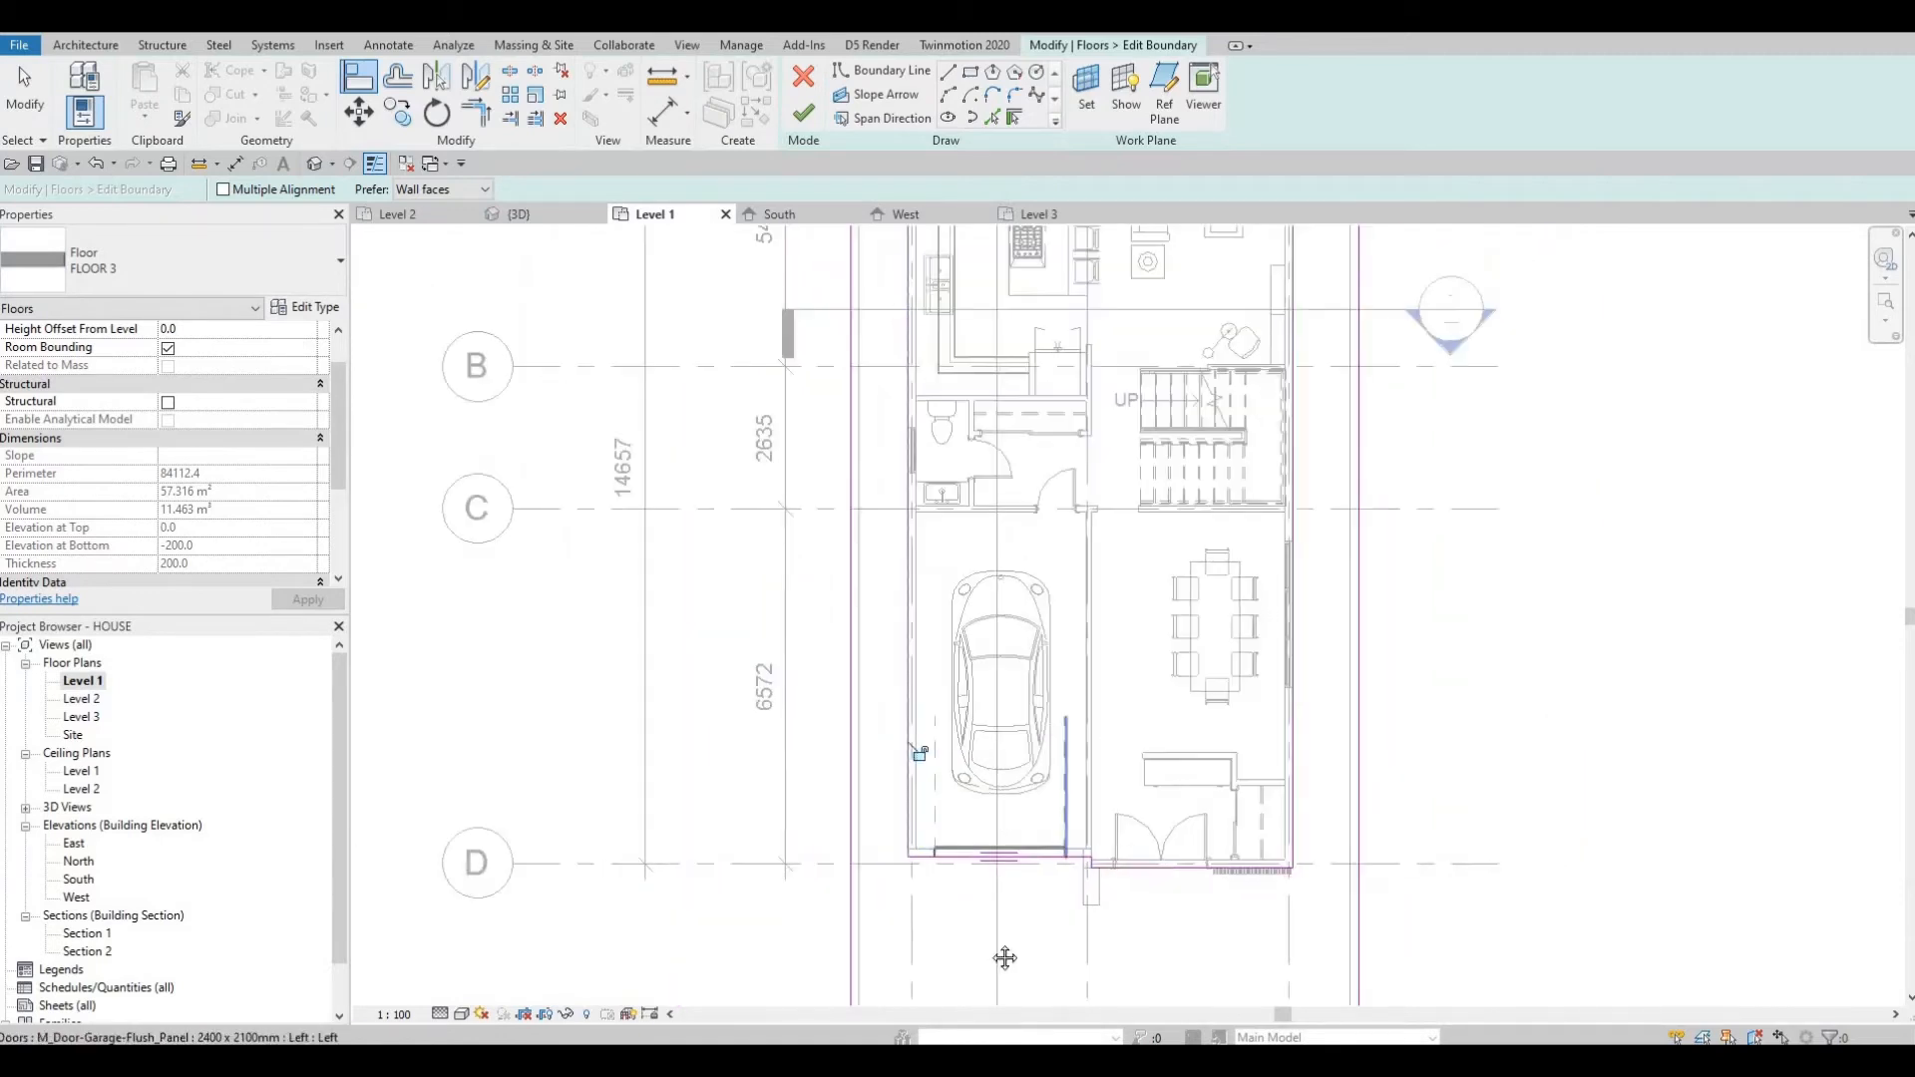
{"action": "middle_click_drag", "start_coordinate": [939, 199], "coordinate": [886, 540]}
{"action": "scroll", "coordinate": [894, 714], "scroll_direction": "up", "scroll_amount": 3}
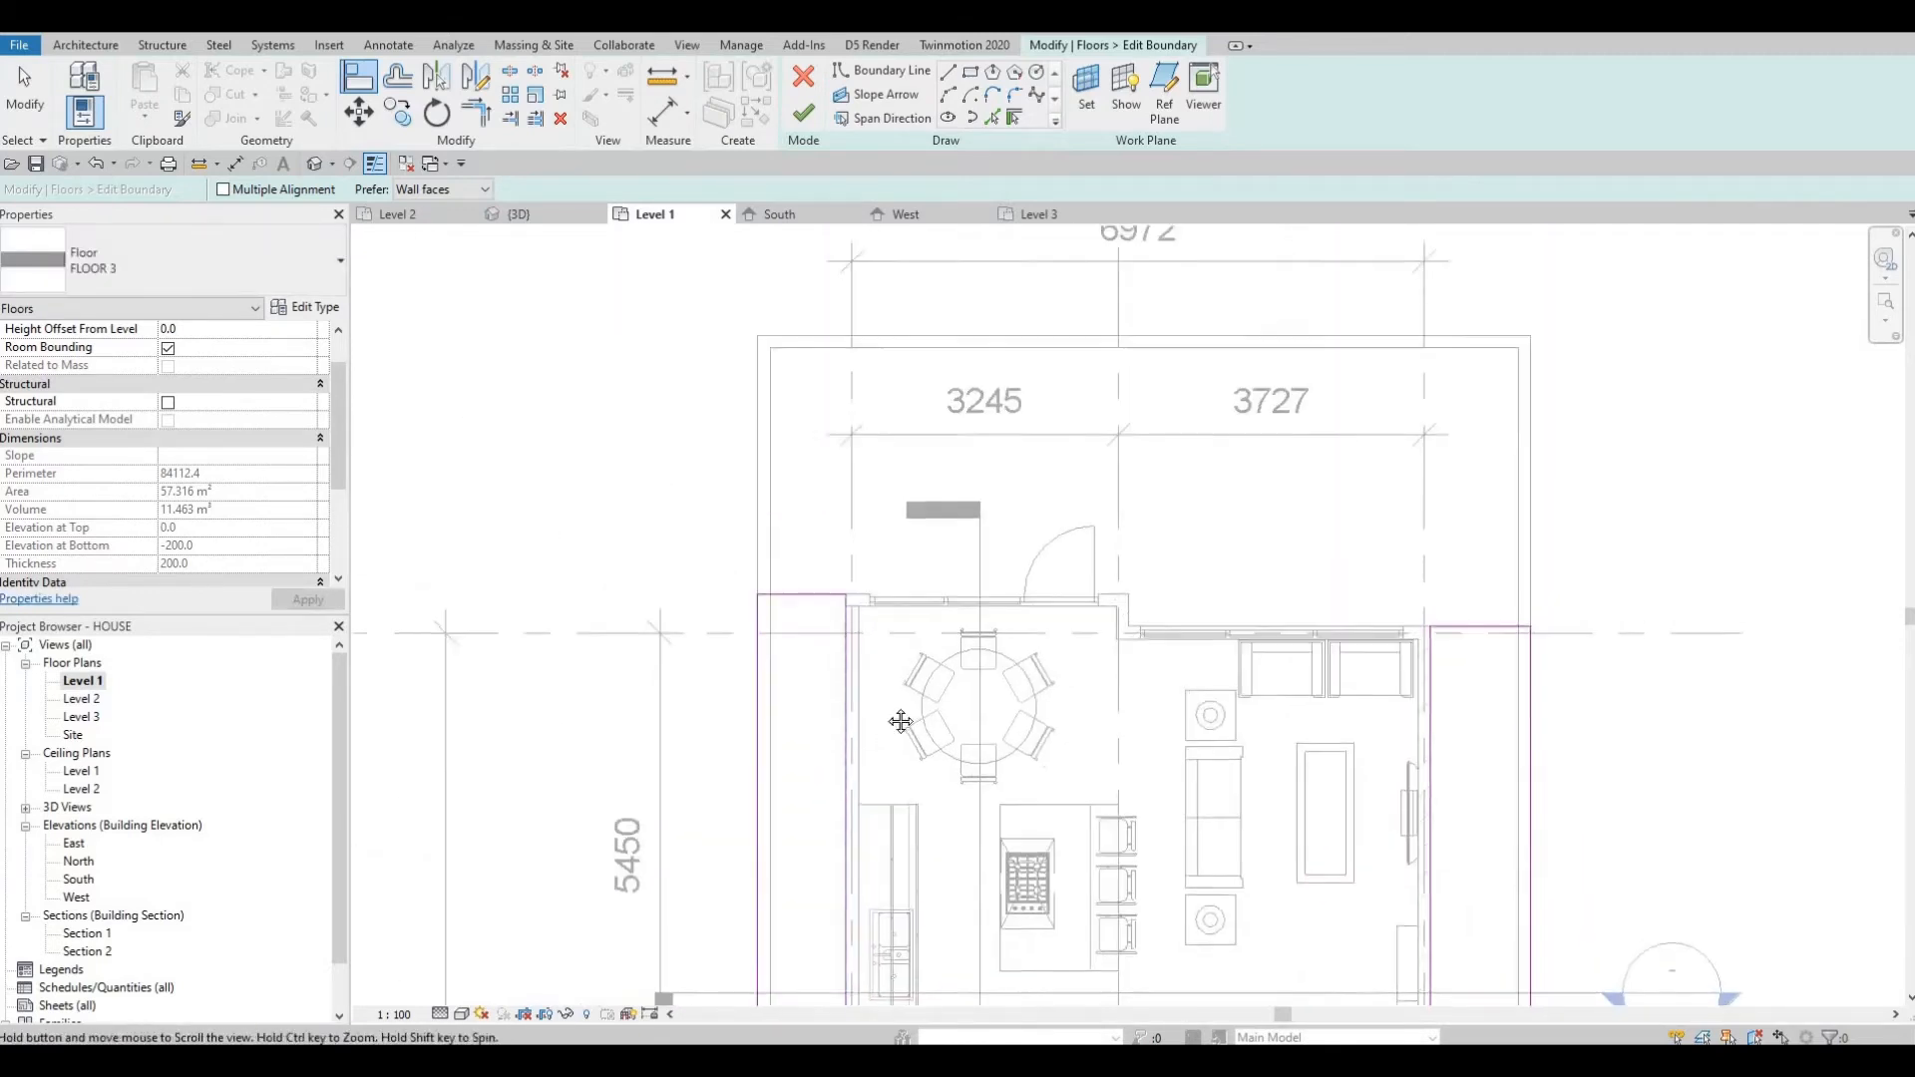
{"action": "scroll", "coordinate": [836, 718], "scroll_direction": "down", "scroll_amount": 2}
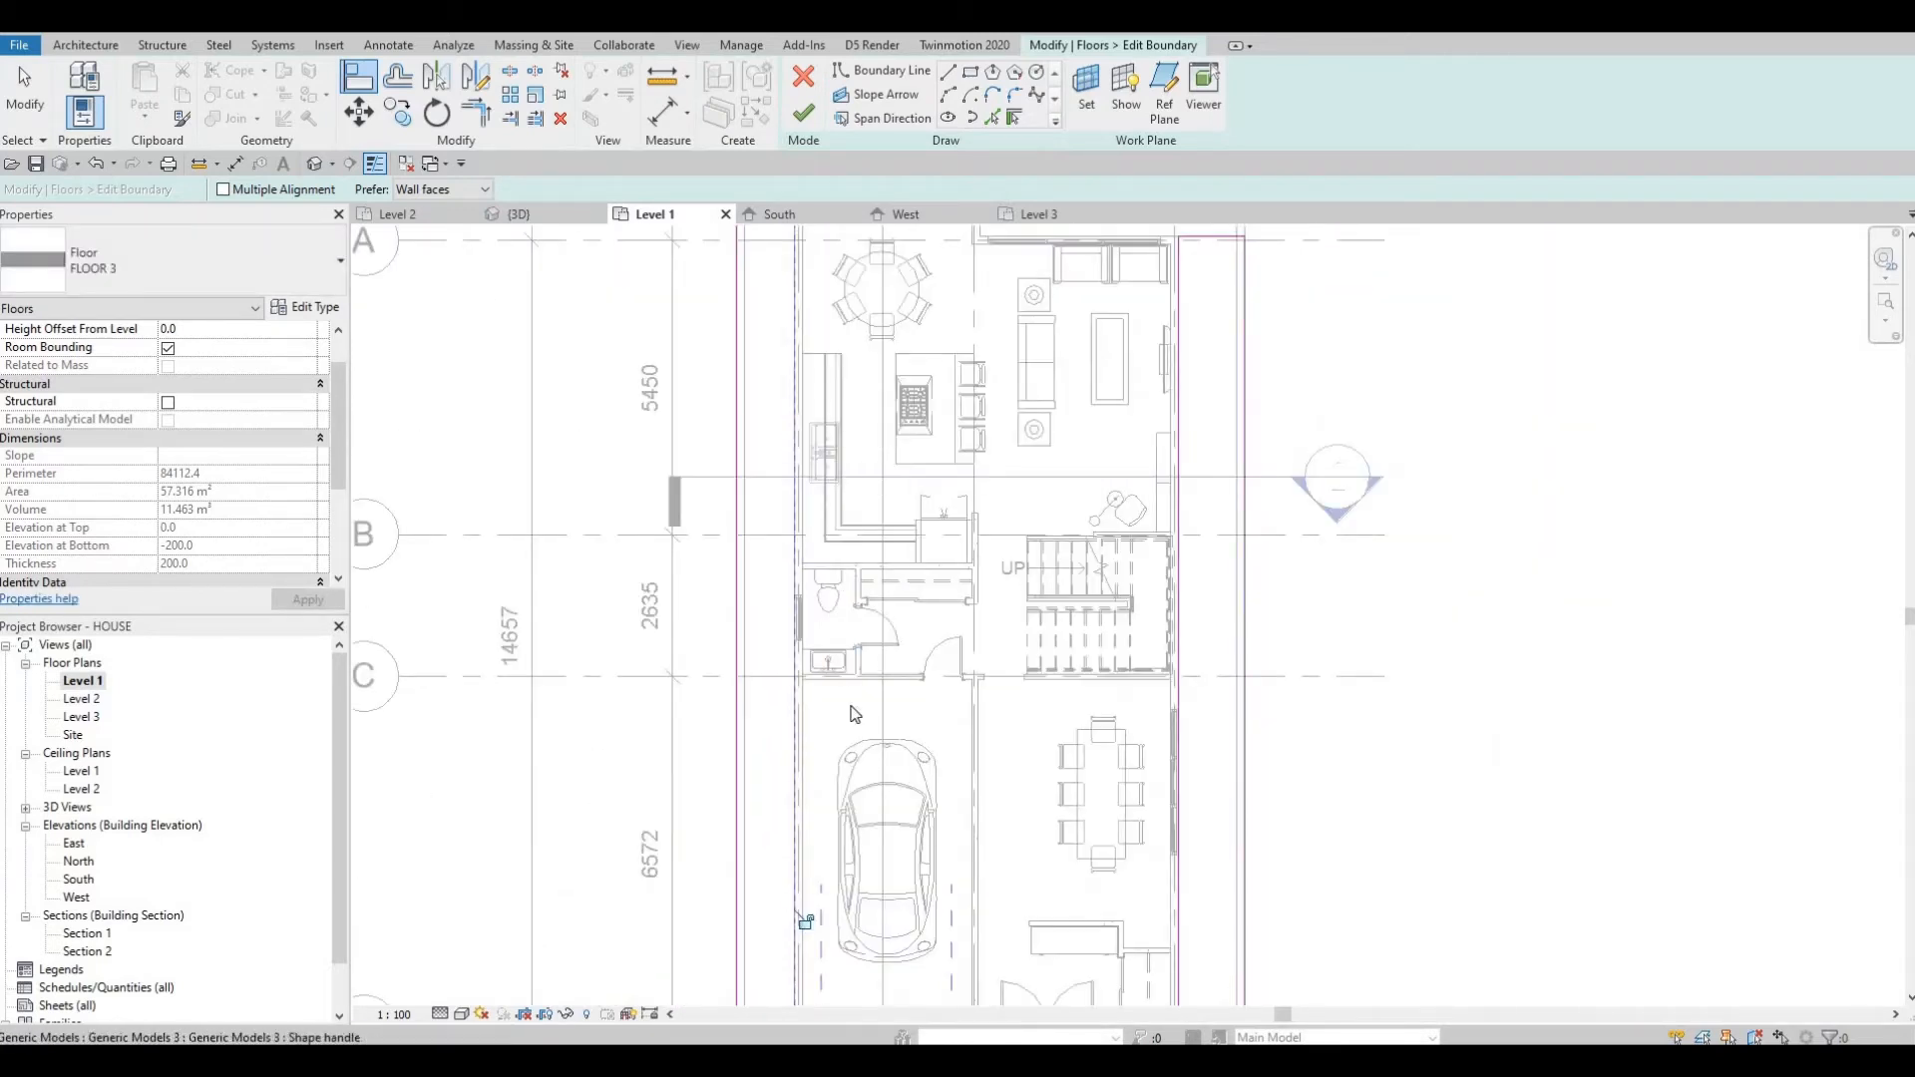
{"action": "middle_click_drag", "start_coordinate": [1197, 312], "coordinate": [1167, 601]}
{"action": "scroll", "coordinate": [1193, 530], "scroll_direction": "up", "scroll_amount": 4}
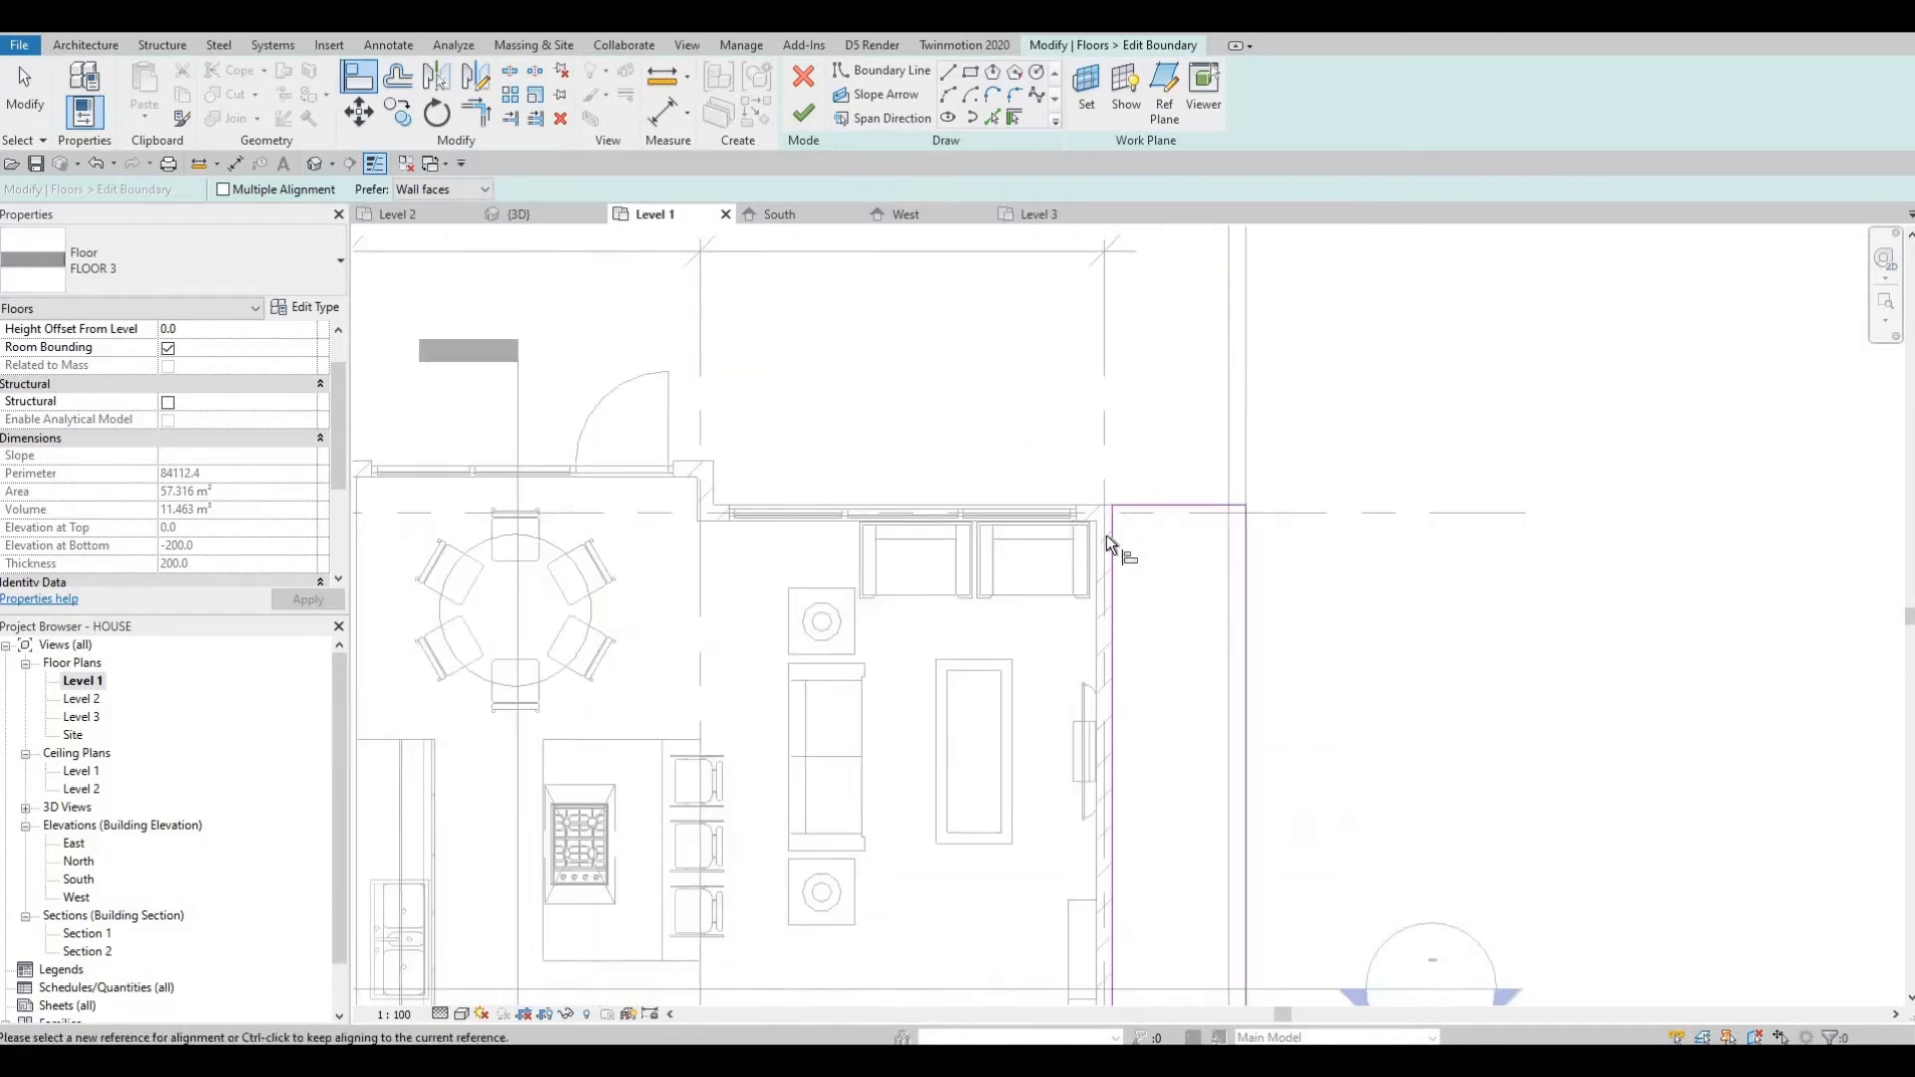
{"action": "scroll", "coordinate": [1108, 544], "scroll_direction": "up", "scroll_amount": 3}
{"action": "scroll", "coordinate": [1111, 555], "scroll_direction": "down", "scroll_amount": 5}
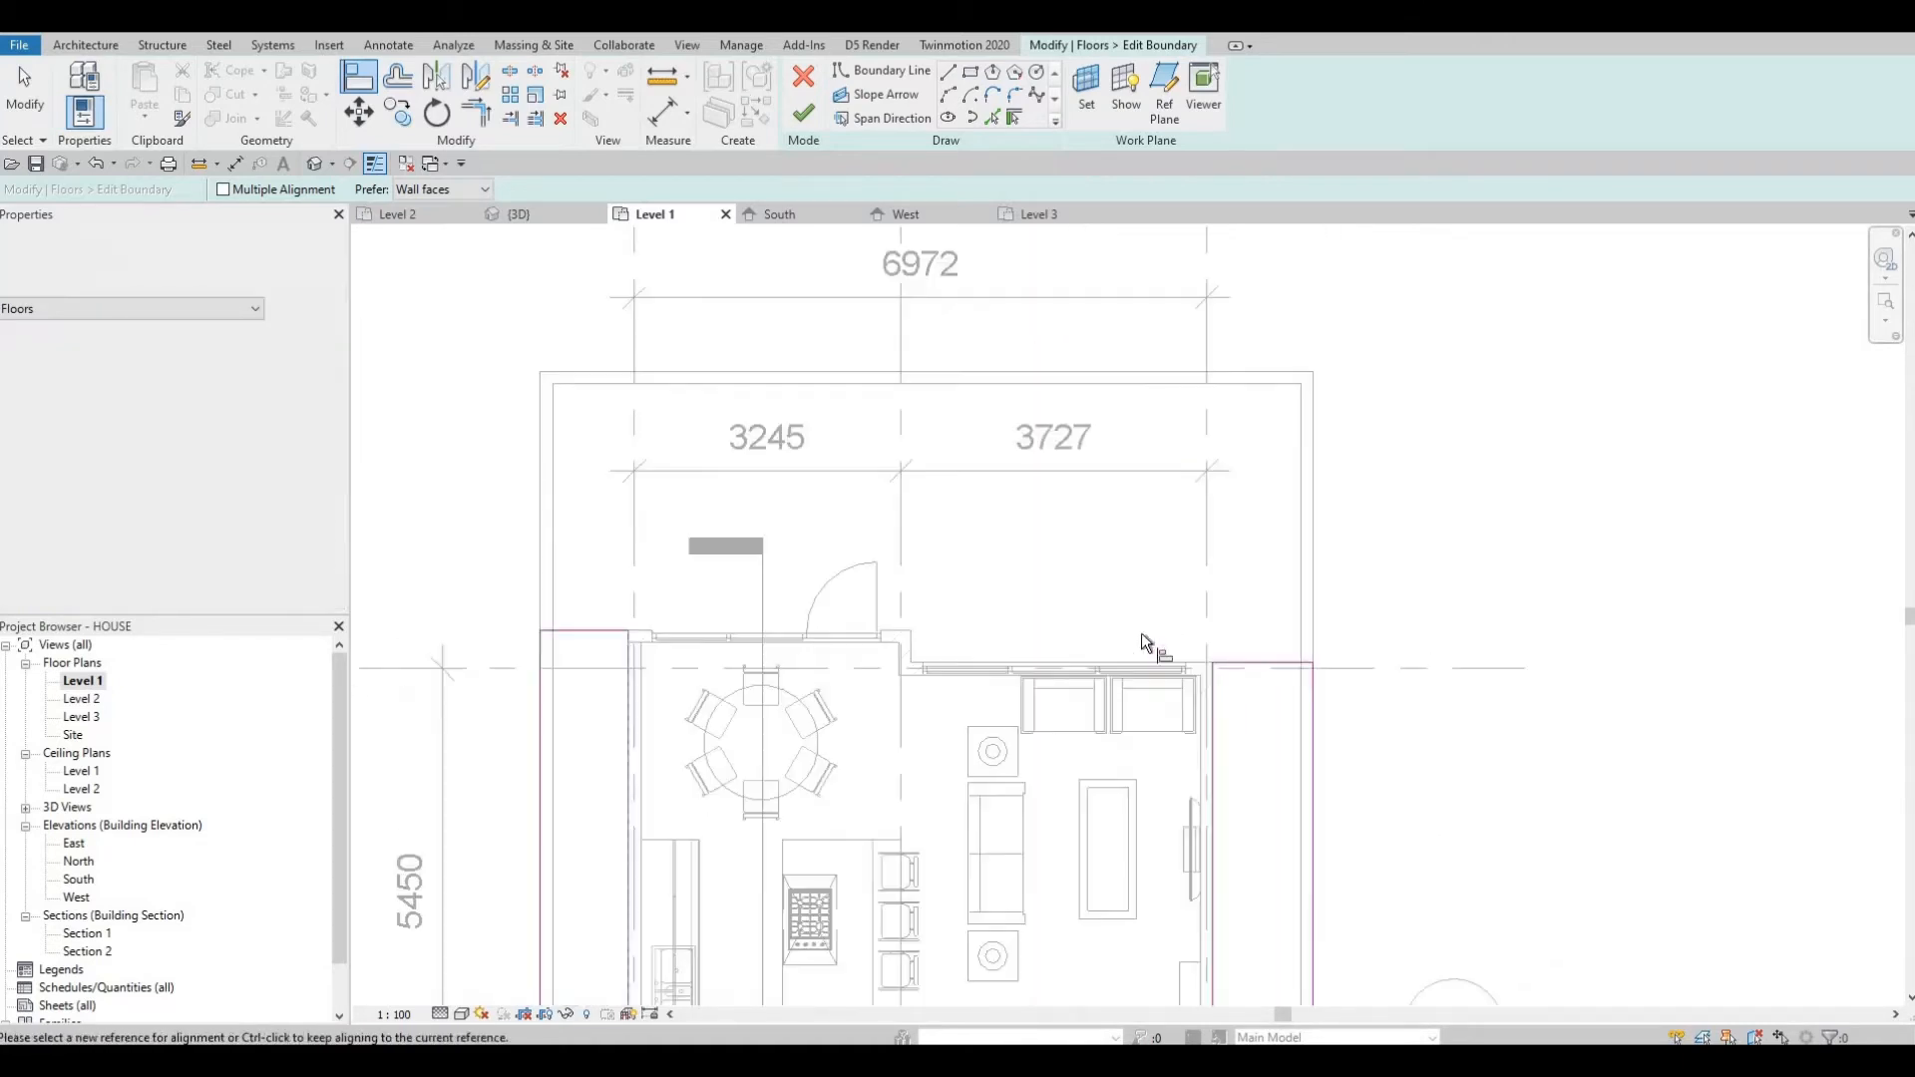
{"action": "scroll", "coordinate": [1097, 598], "scroll_direction": "down", "scroll_amount": 2}
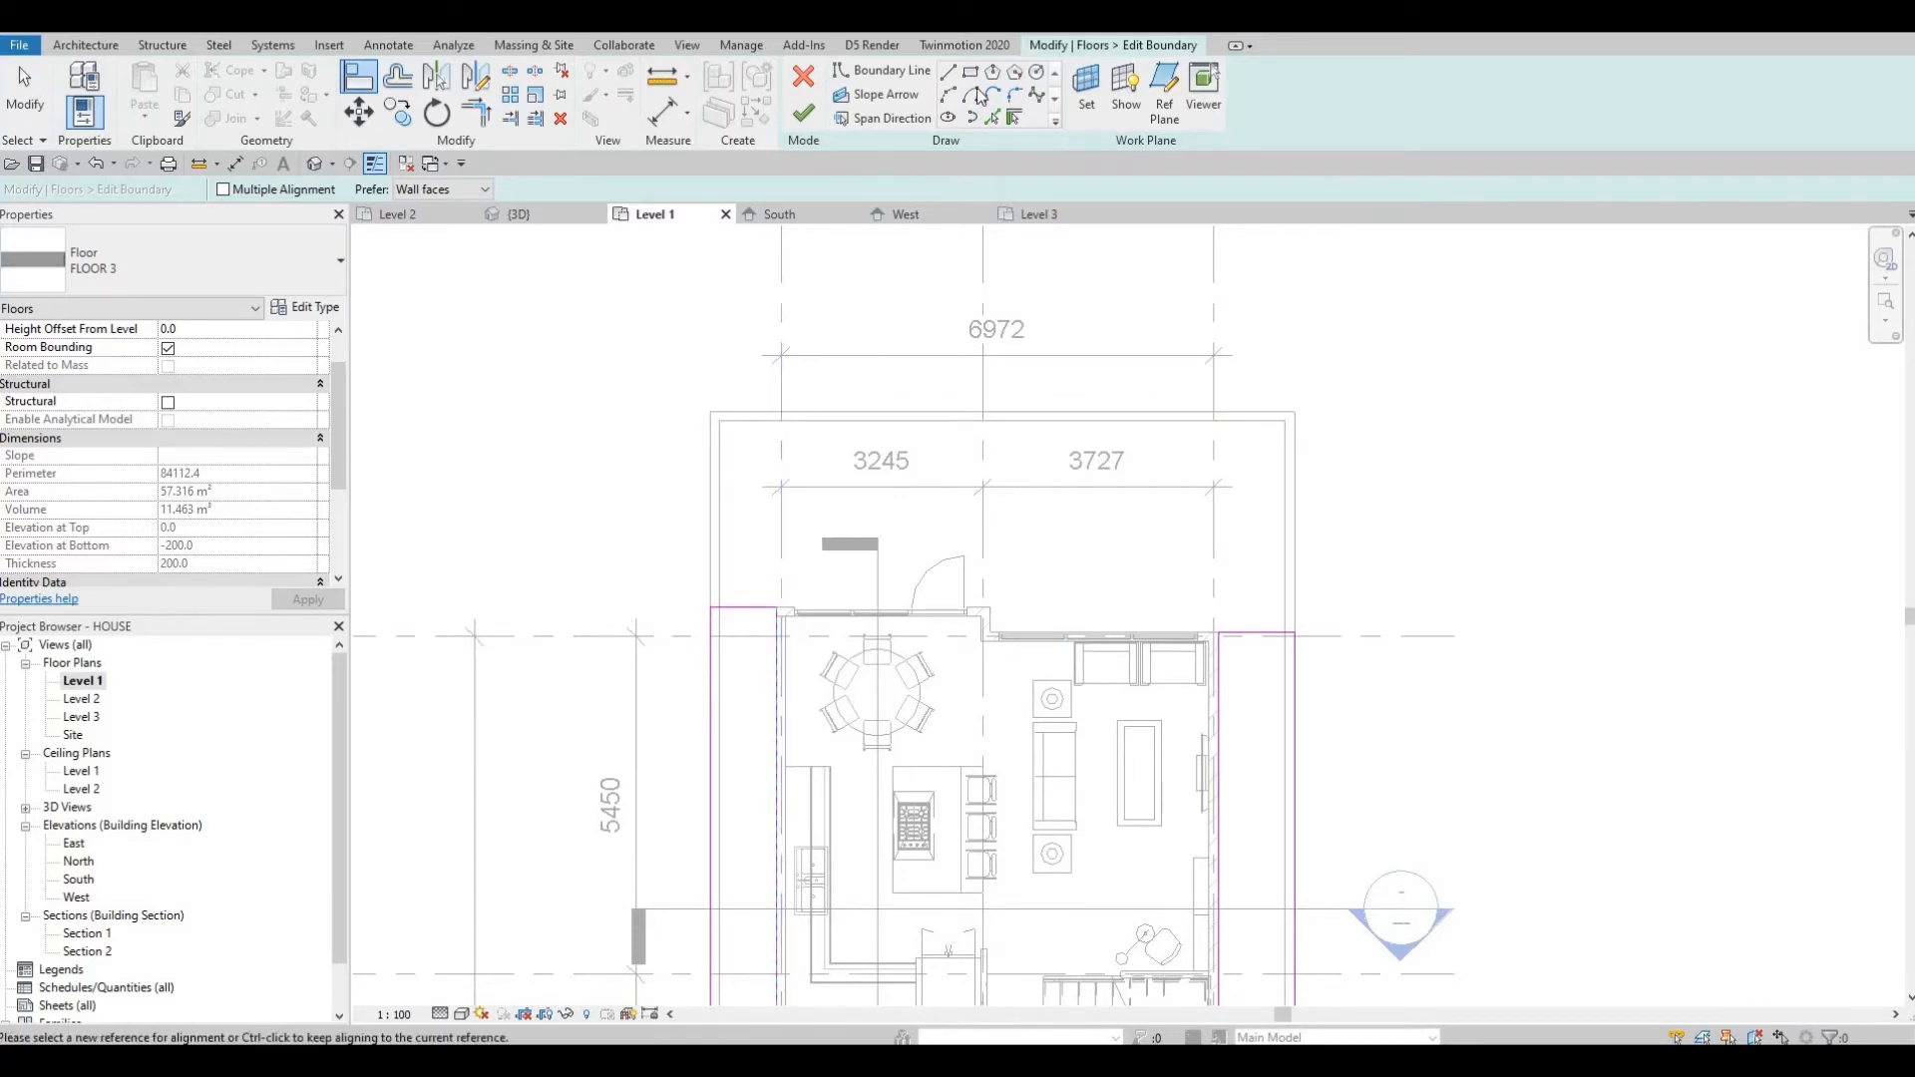
{"action": "left_click", "coordinate": [996, 118]}
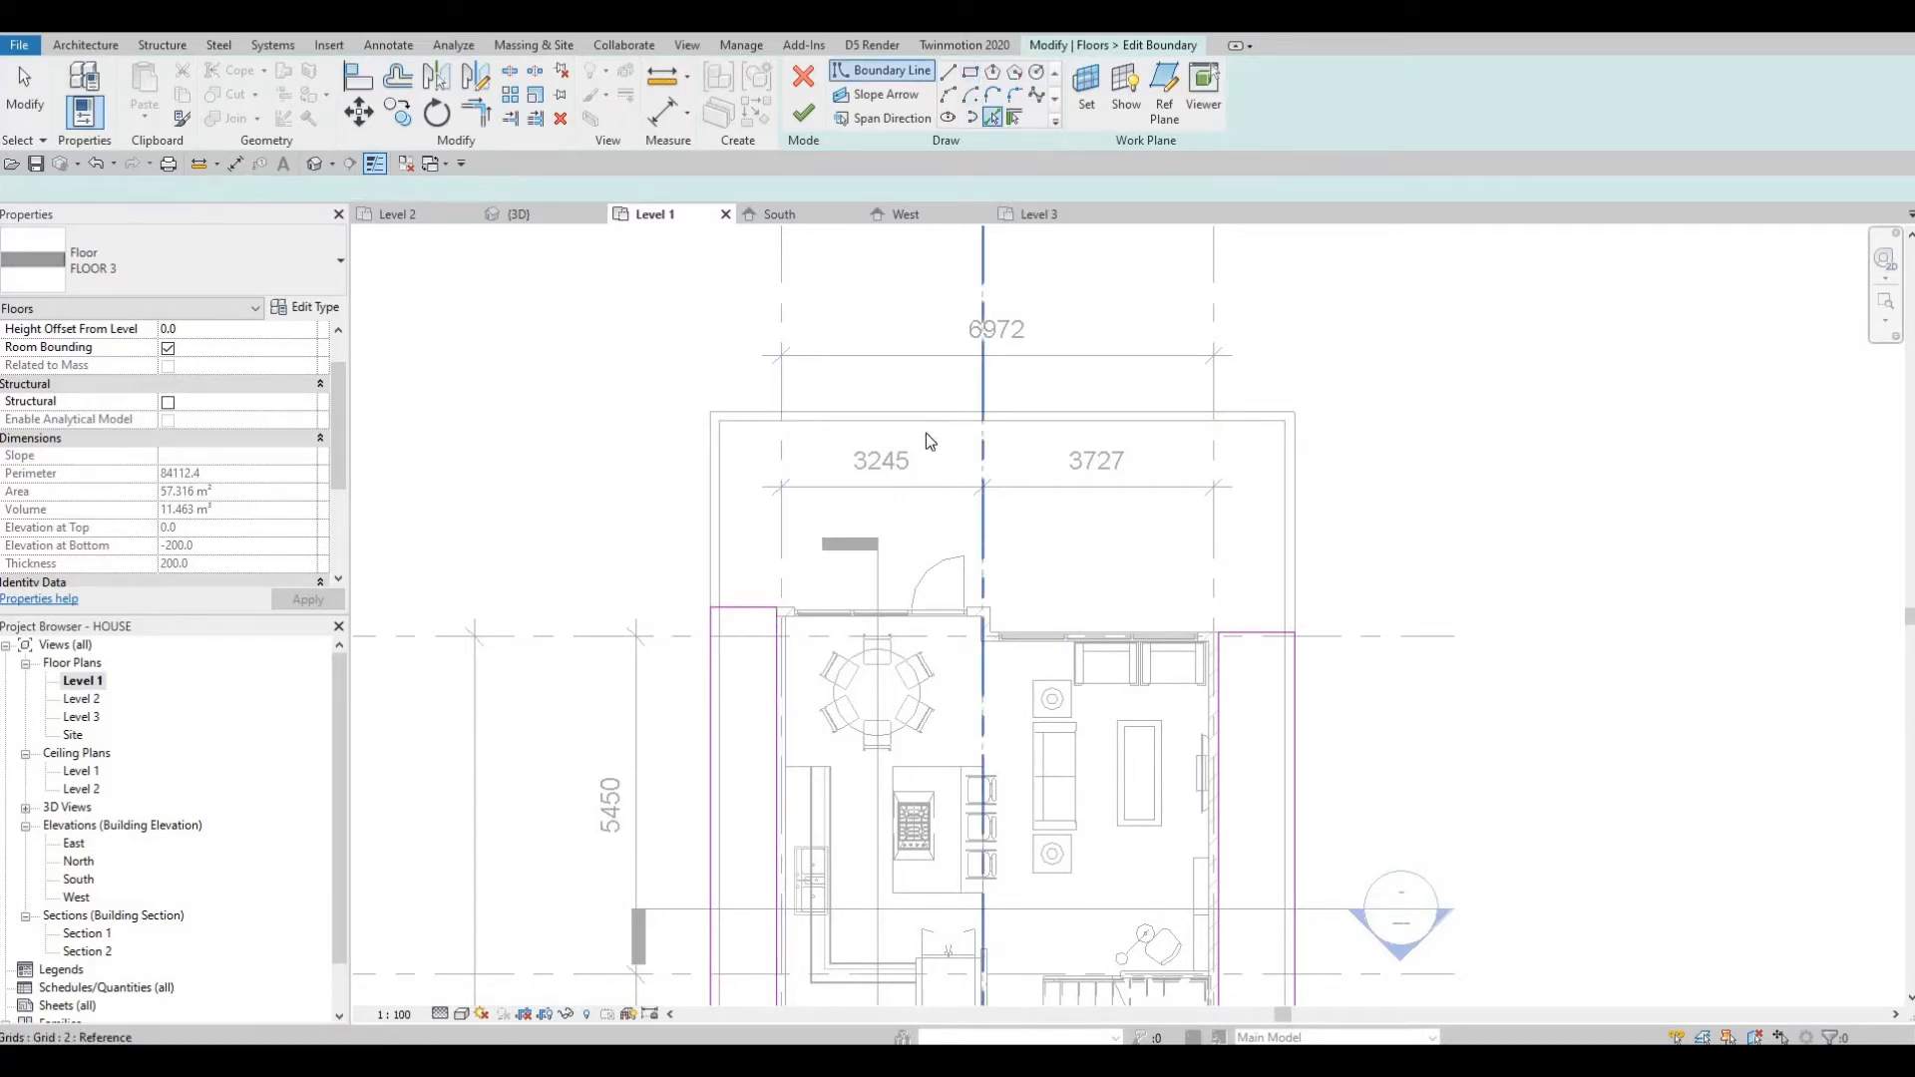
{"action": "left_click", "coordinate": [768, 523]}
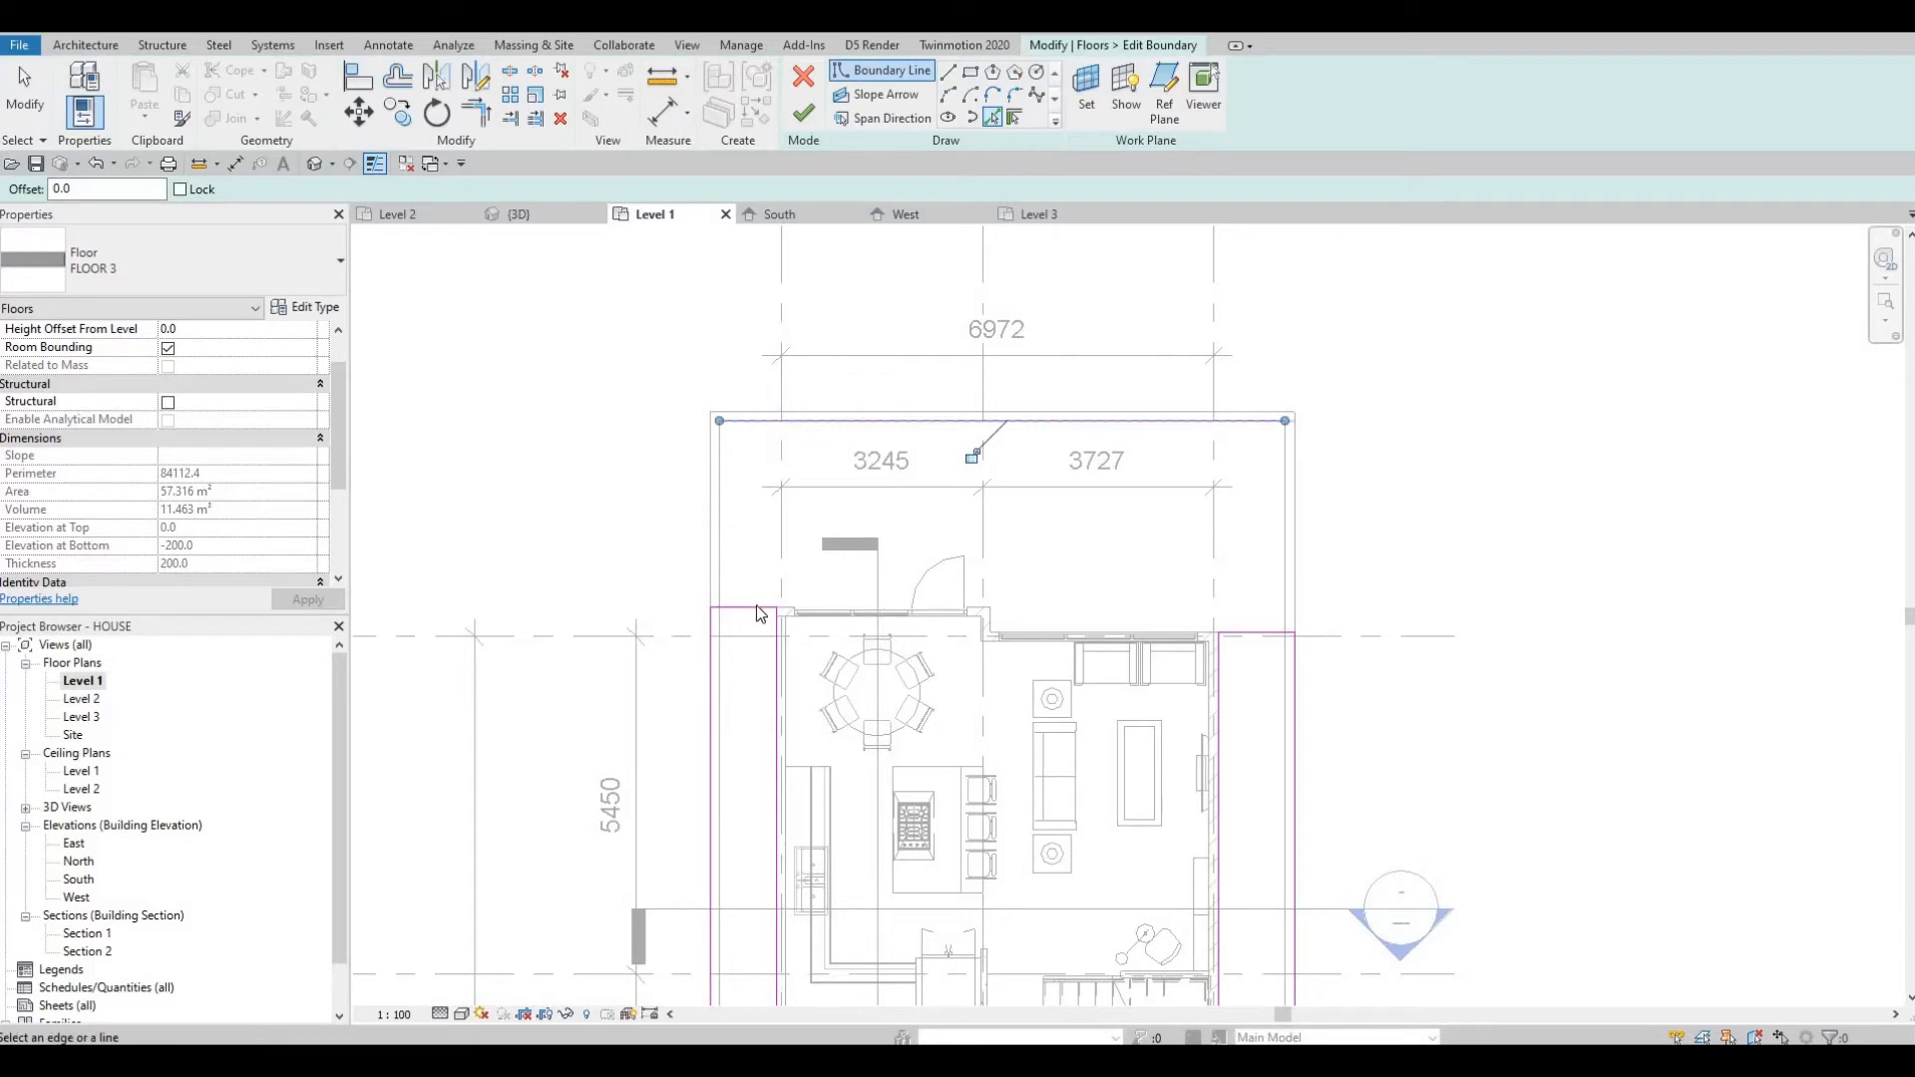
Align and trim the new north boundary line at the northwest corner of the sketch.
{"action": "key", "text": "Escape"}
{"action": "key", "text": "Escape"}
{"action": "key", "text": "Escape"}
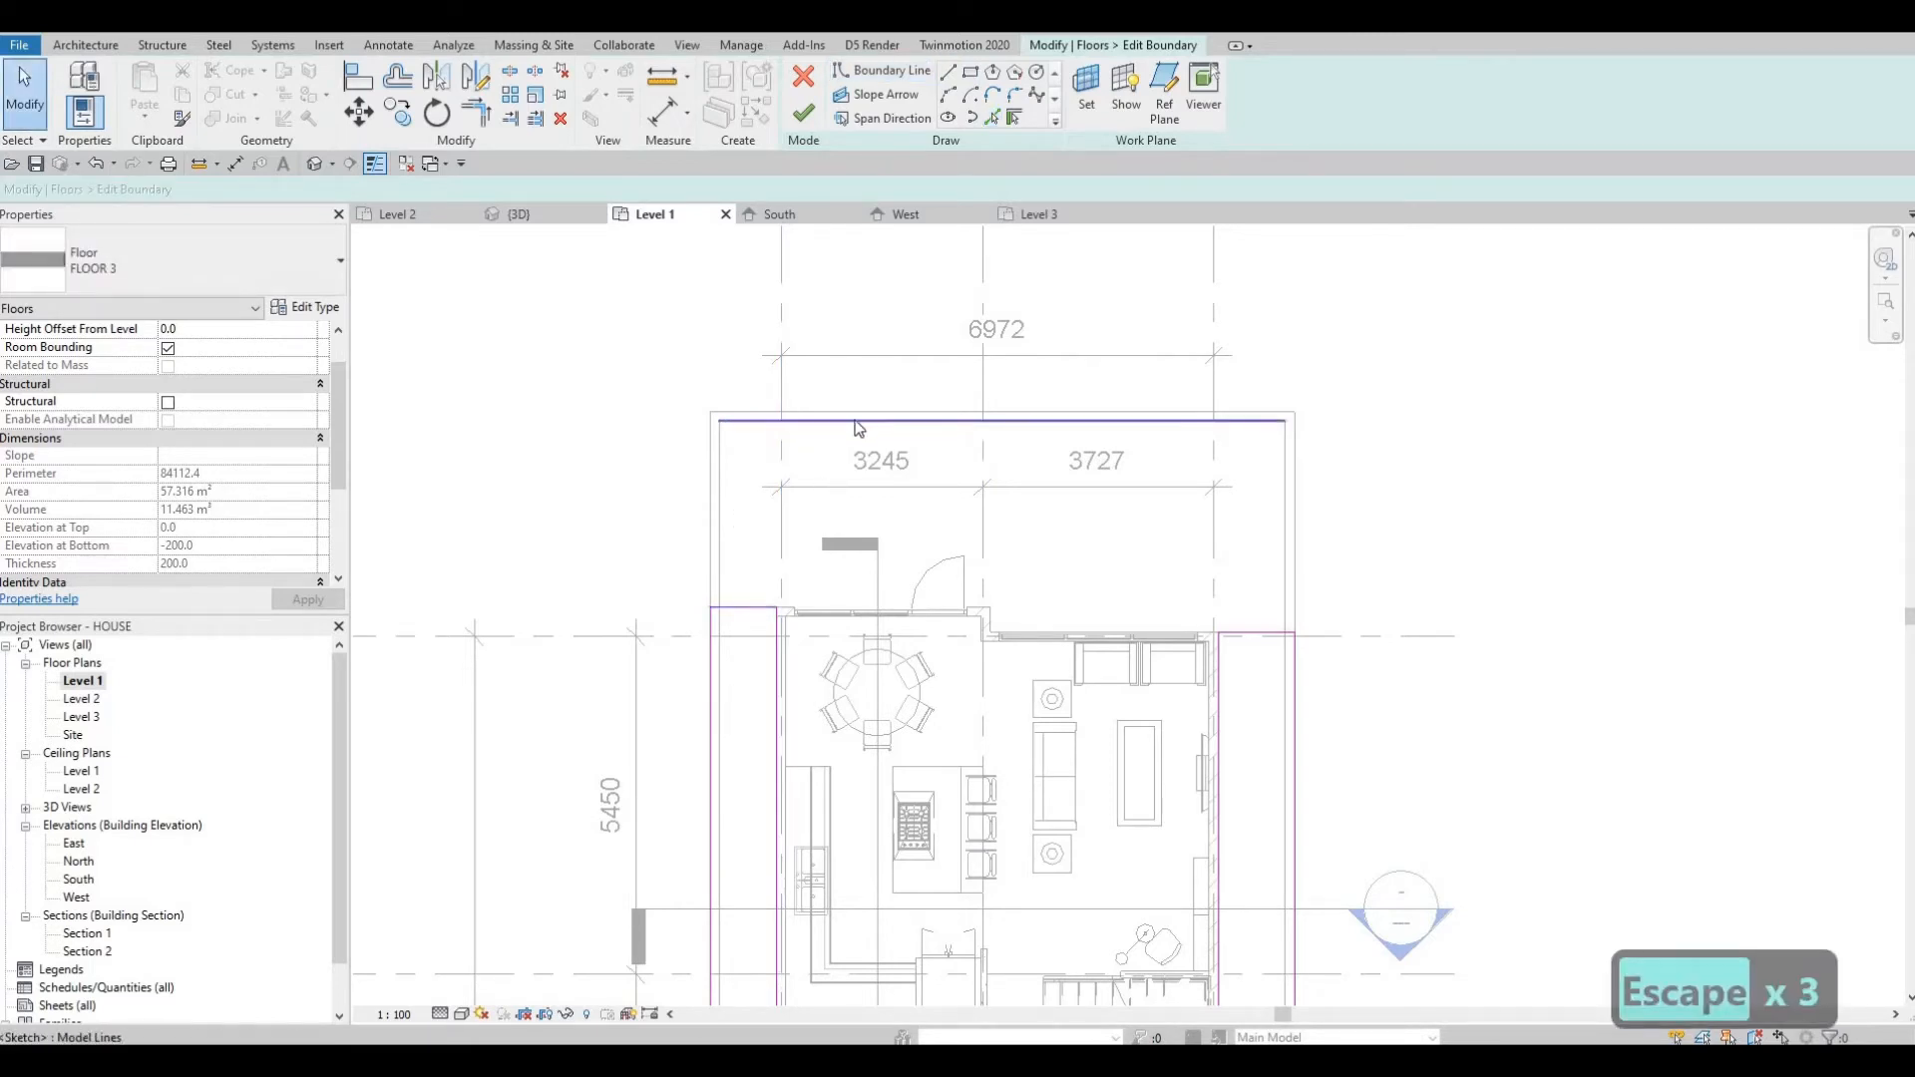
{"action": "key", "text": "a"}
{"action": "key", "text": "l"}
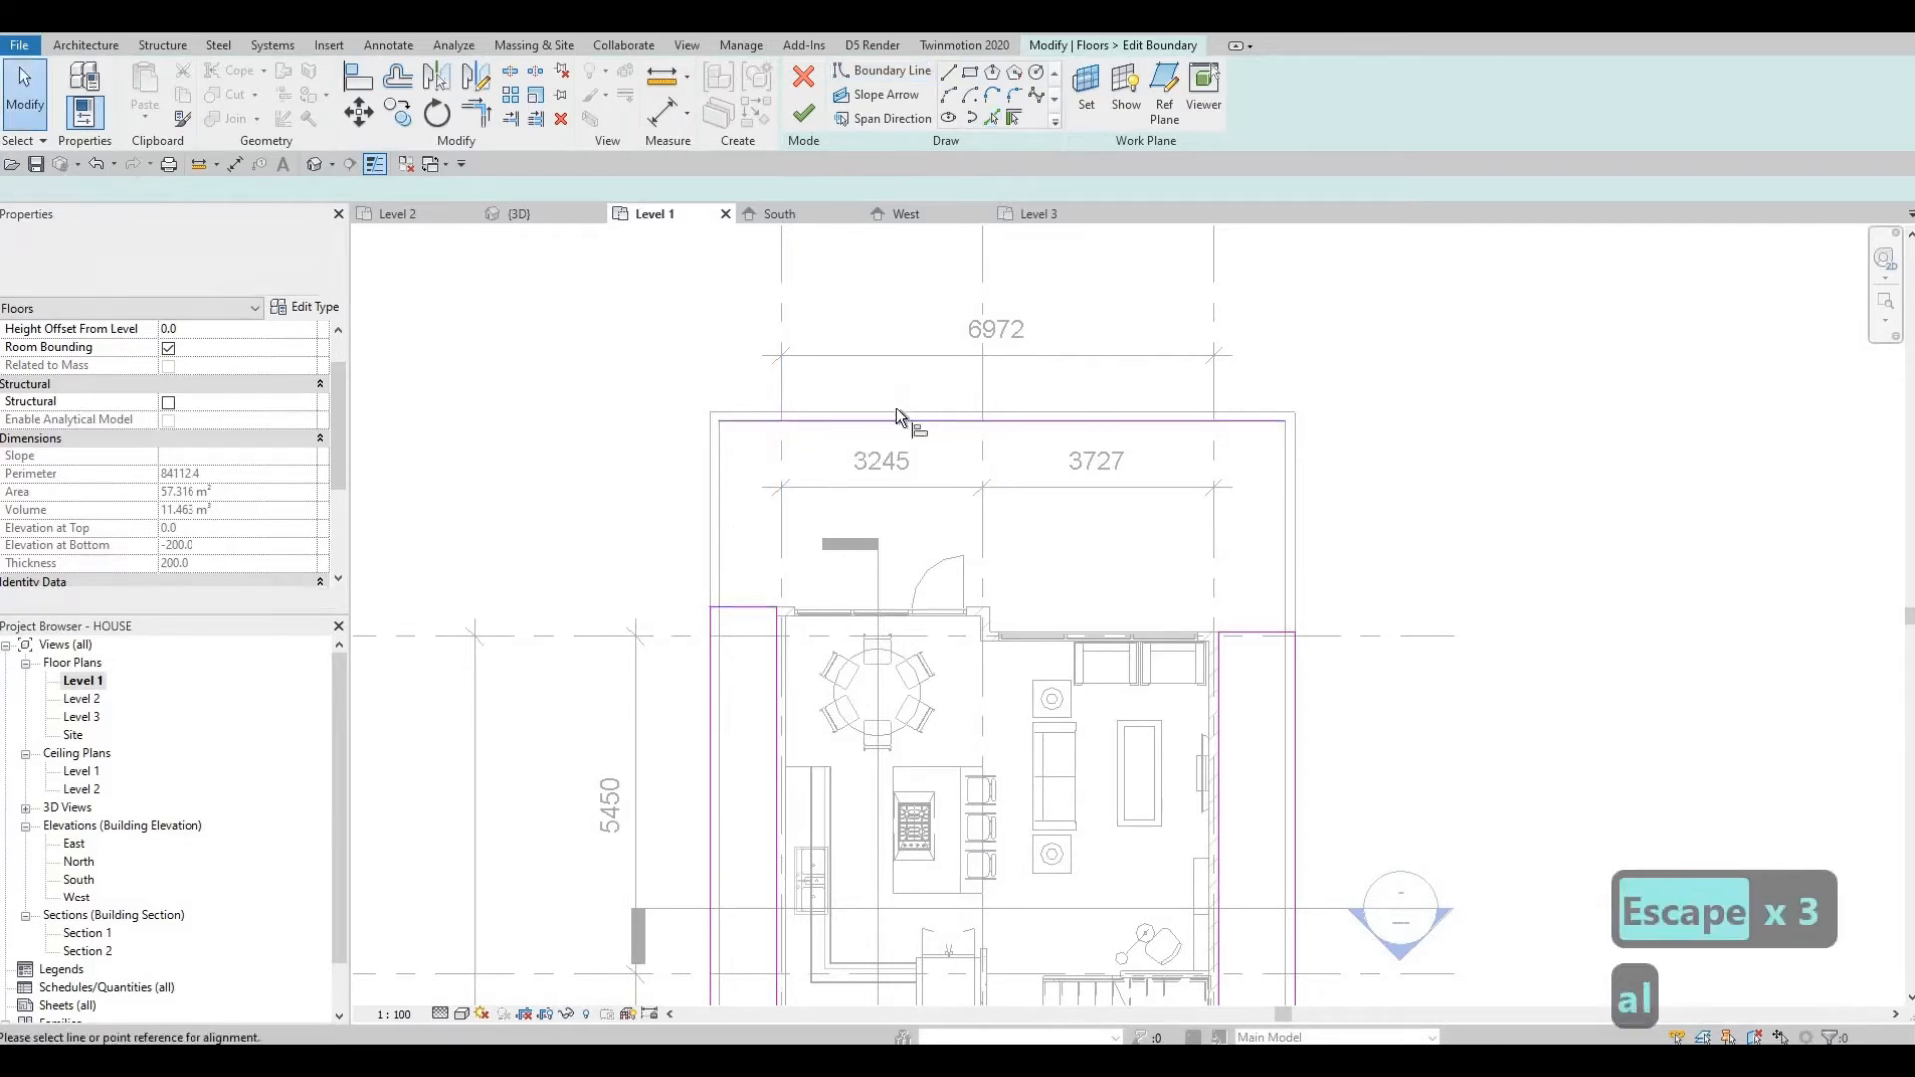
{"action": "left_click", "coordinate": [885, 437]}
{"action": "key", "text": "Escape"}
{"action": "key", "text": "Escape"}
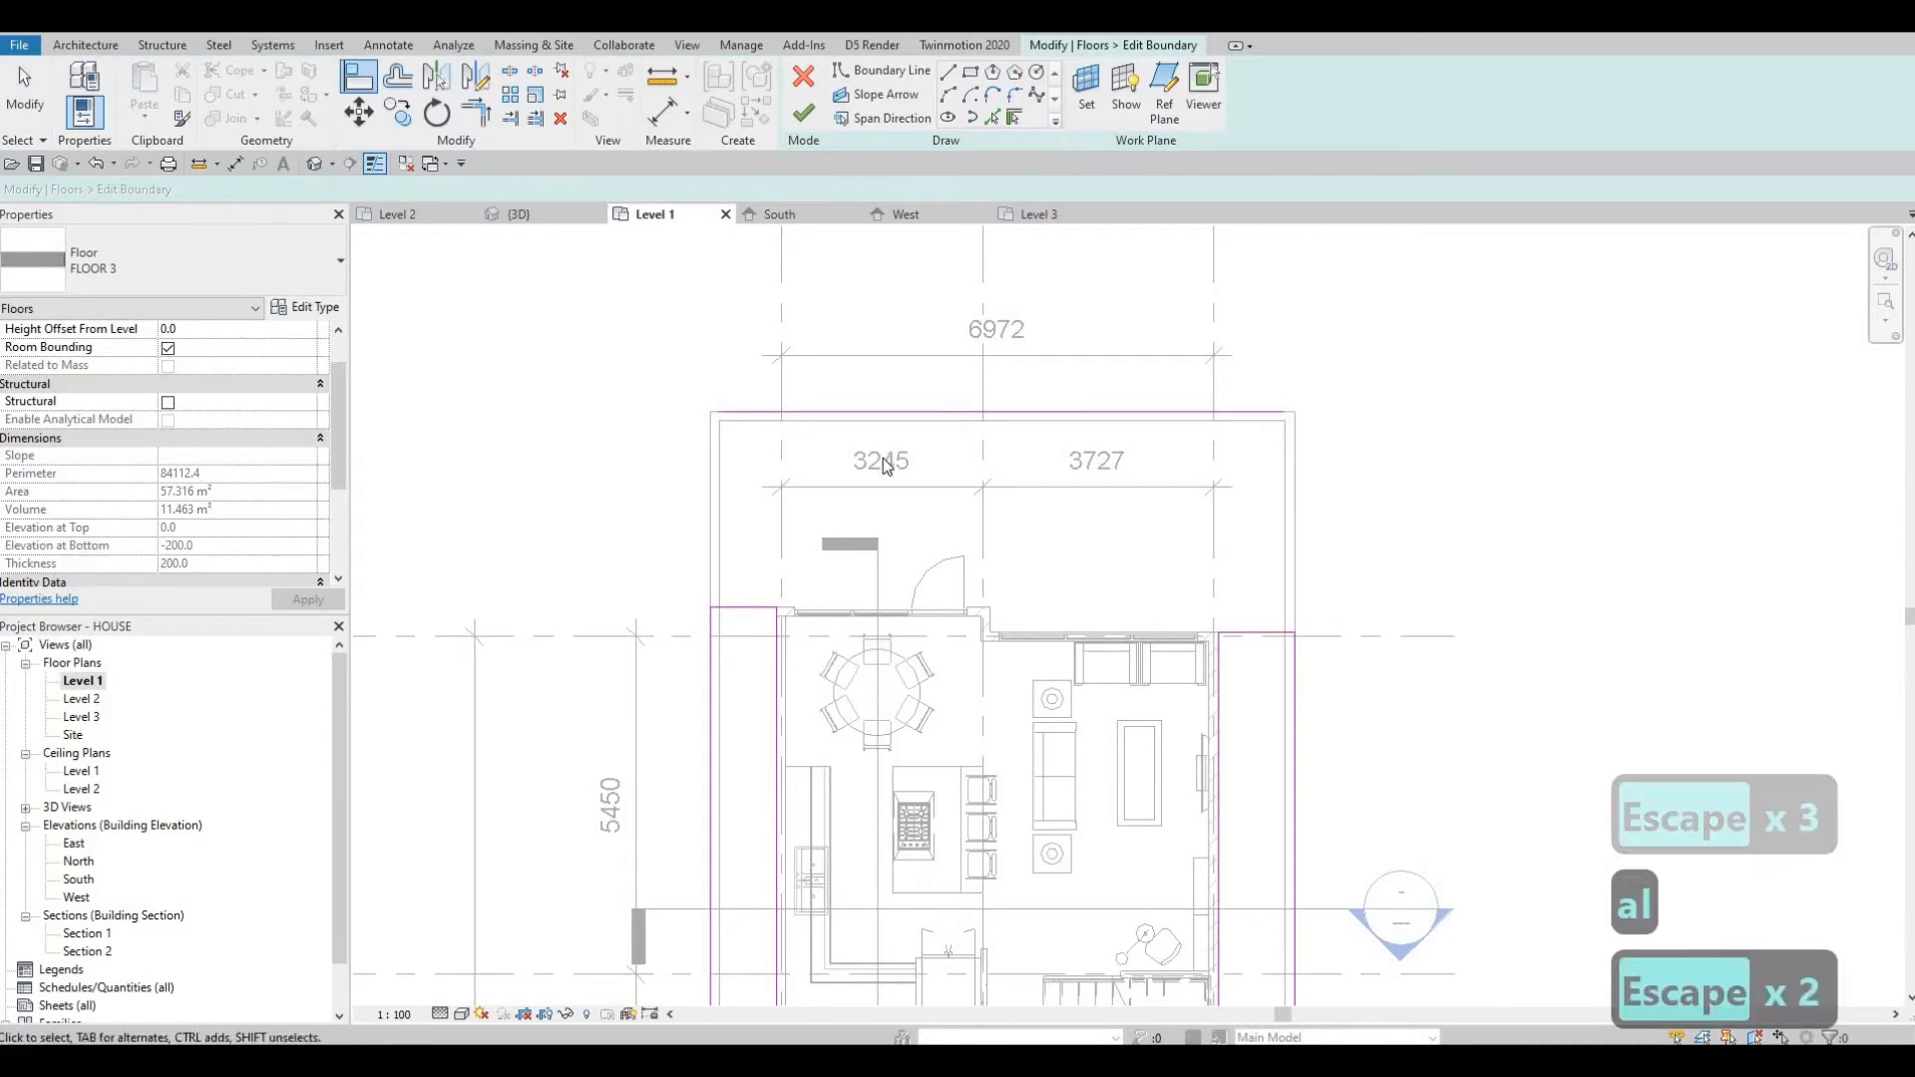
{"action": "key", "text": "t"}
{"action": "key", "text": "r"}
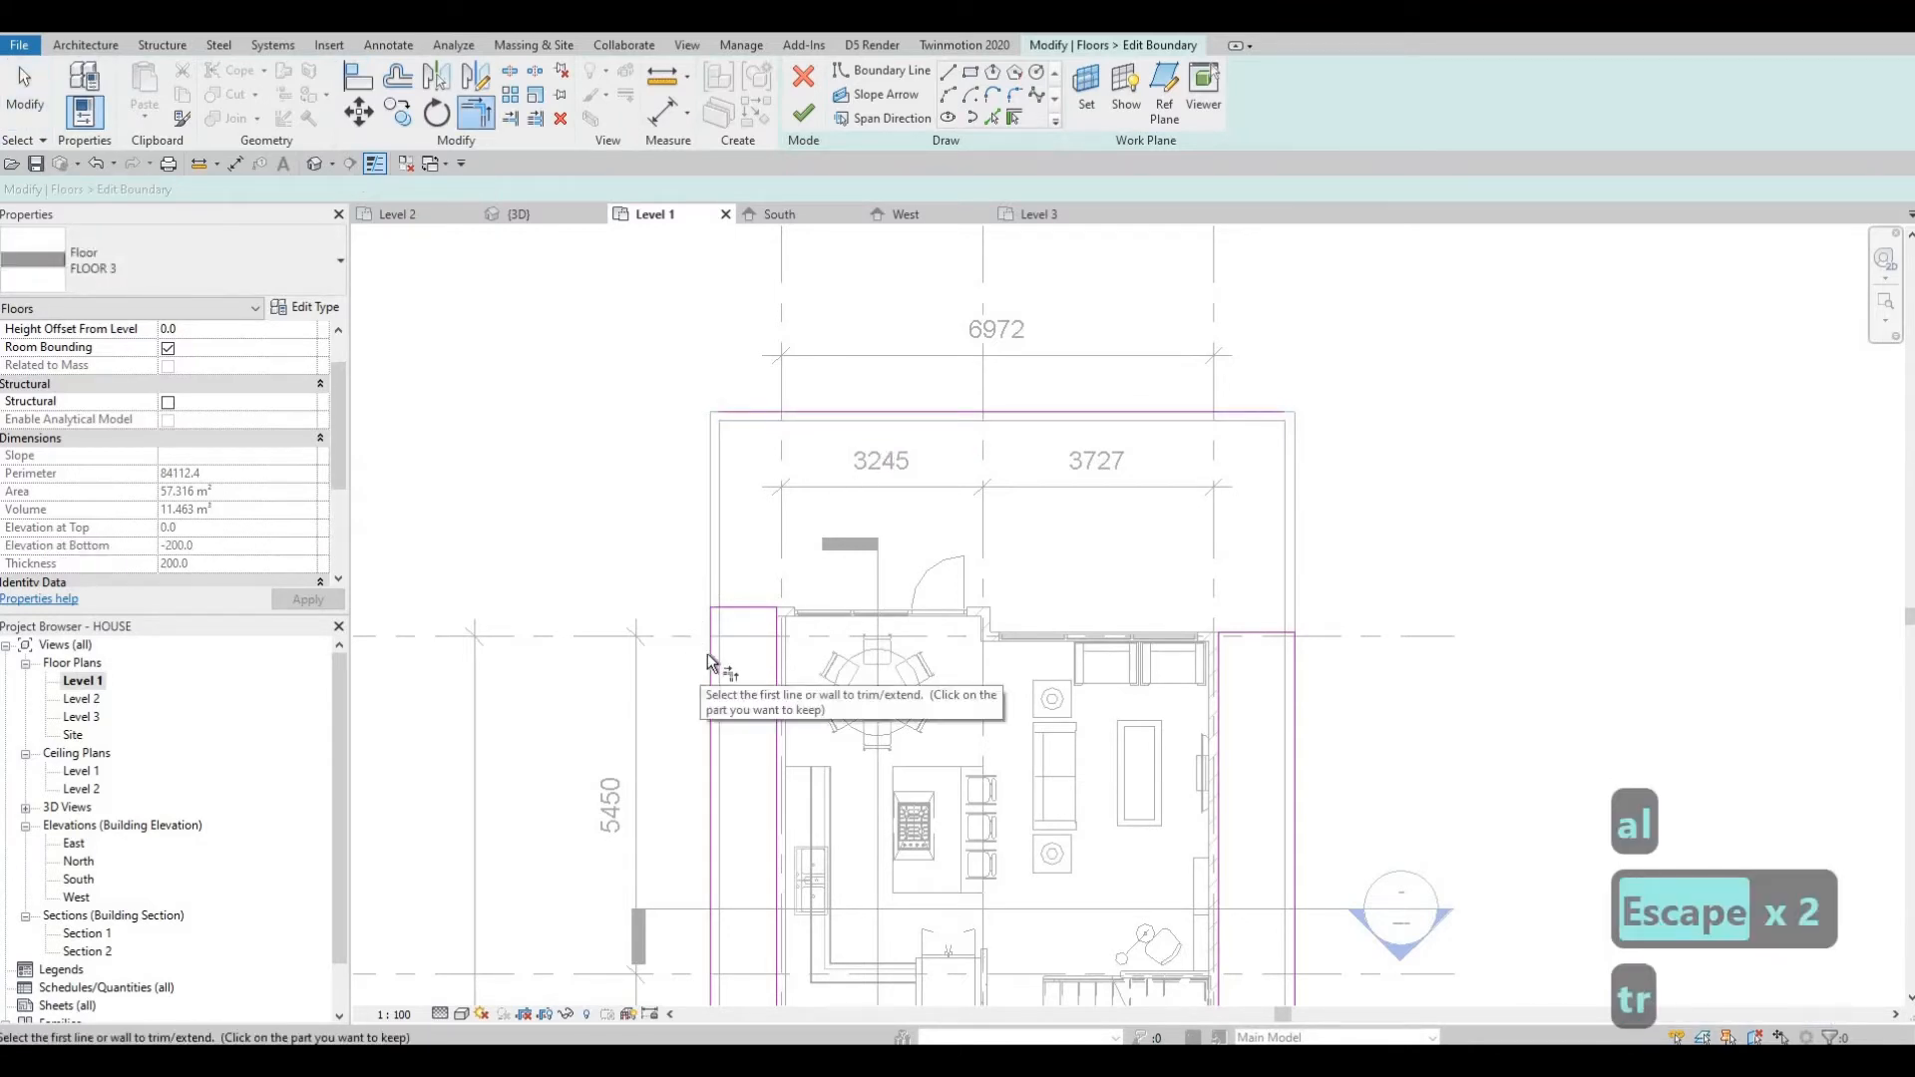
{"action": "left_click", "coordinate": [709, 655]}
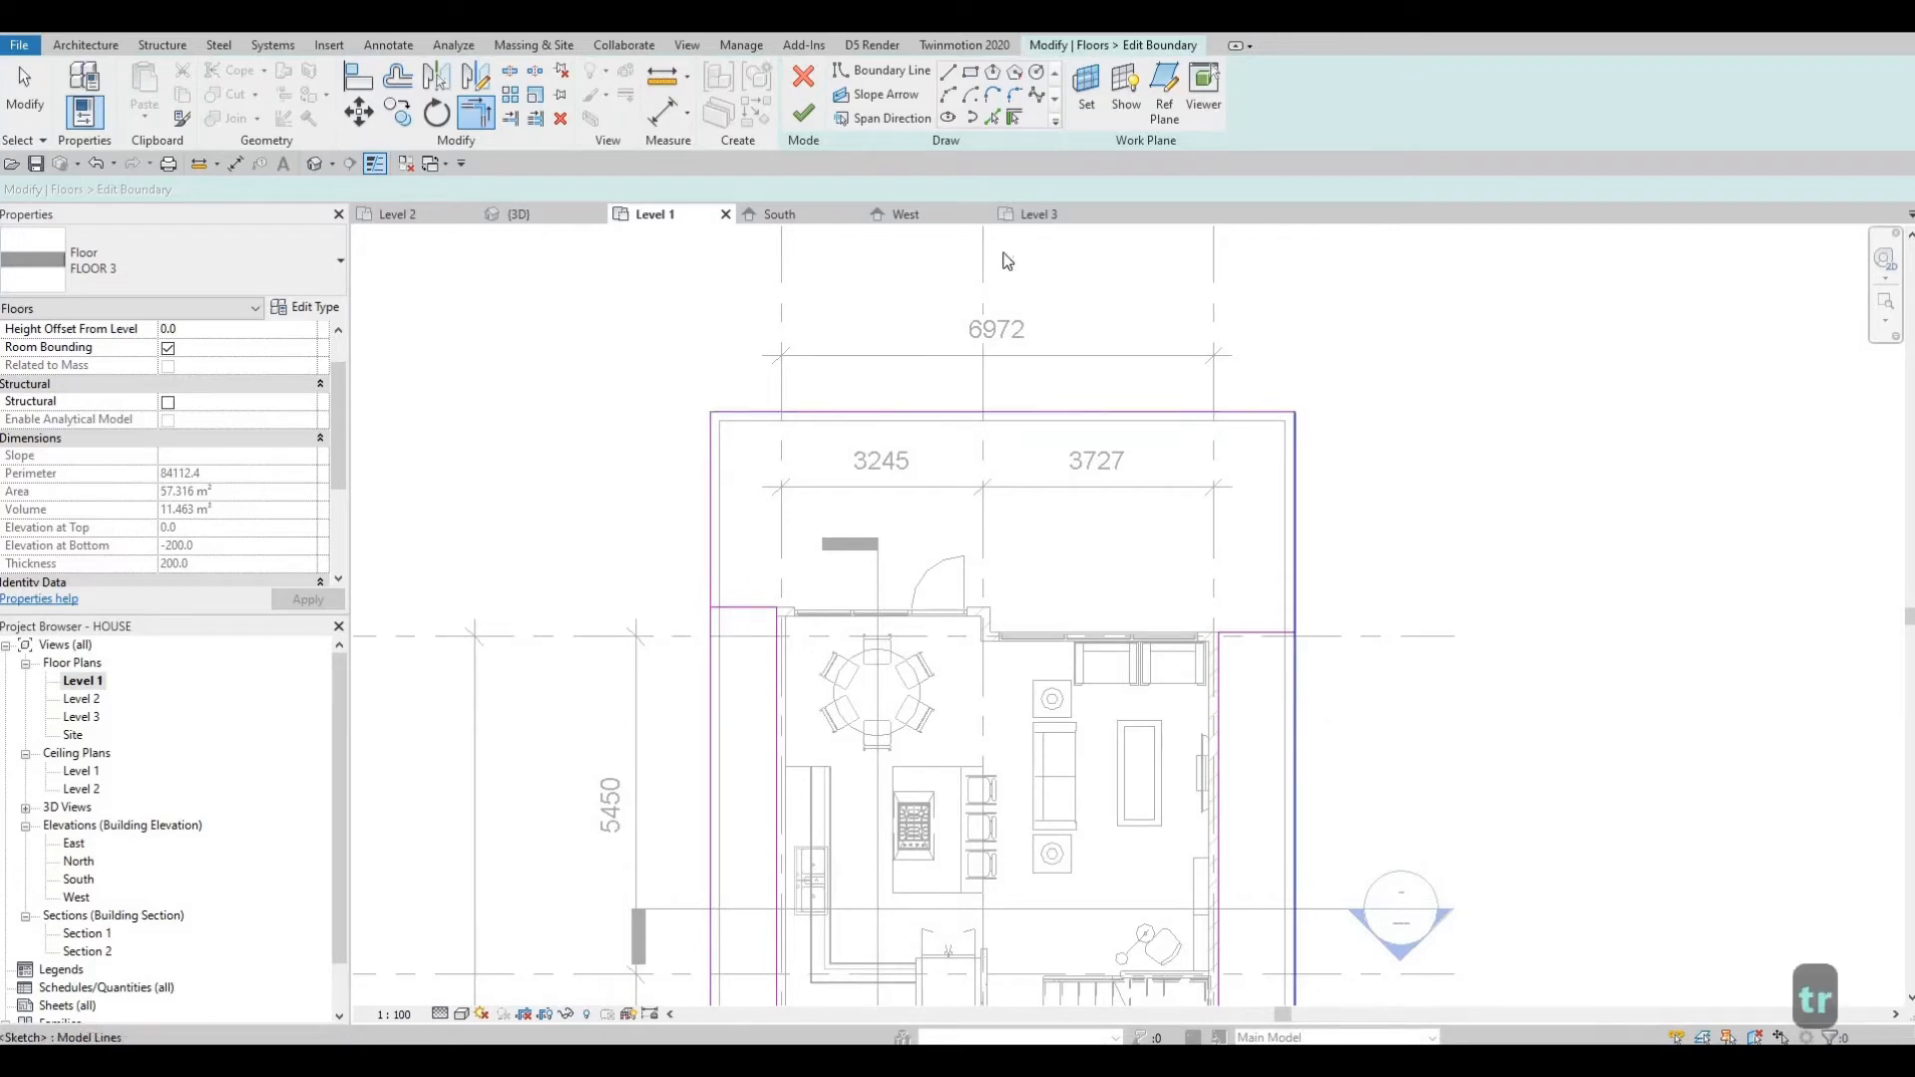
{"action": "key", "text": "Escape"}
{"action": "key", "text": "Escape"}
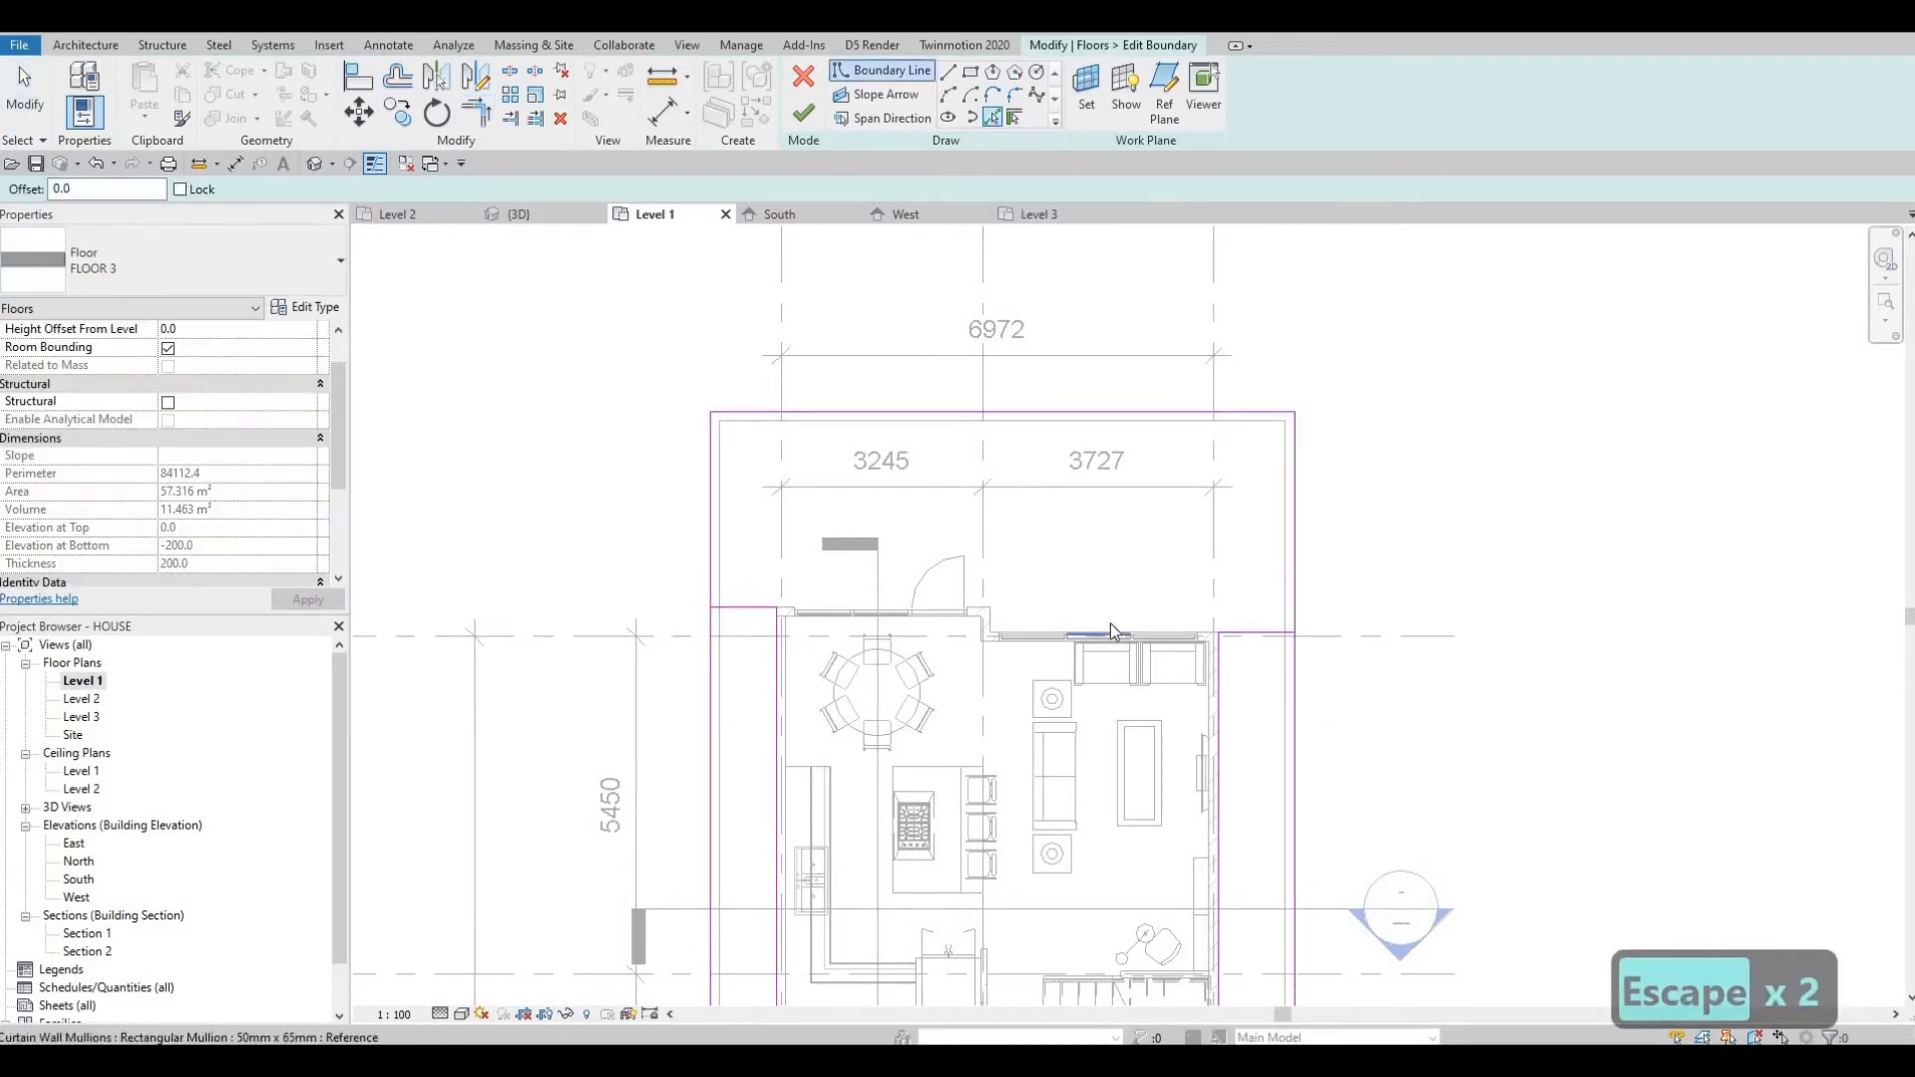
Pick and trim boundary lines at the north wall's inner corner.
{"action": "scroll", "coordinate": [1147, 636], "scroll_direction": "up", "scroll_amount": 4}
{"action": "left_click", "coordinate": [1228, 651]}
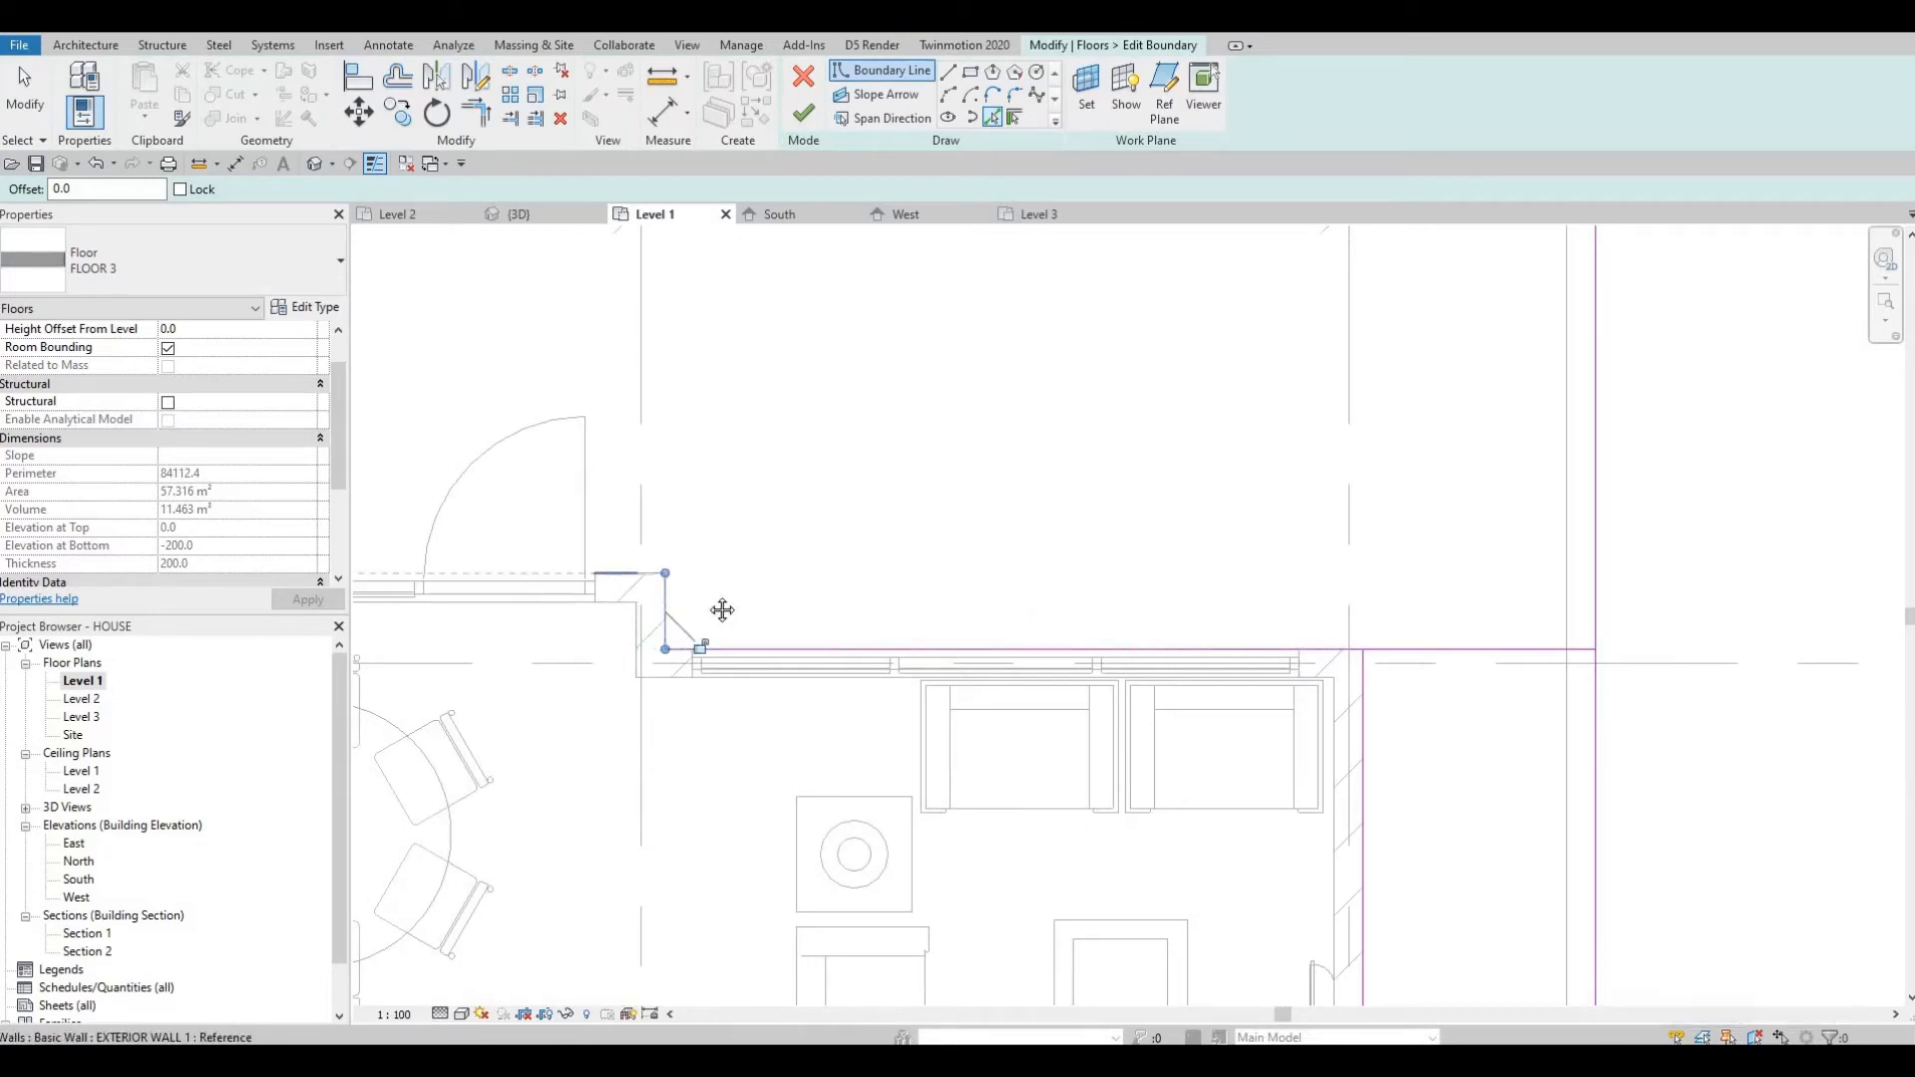
{"action": "scroll", "coordinate": [990, 600], "scroll_direction": "down", "scroll_amount": 2}
{"action": "key", "text": "Escape"}
{"action": "key", "text": "Escape"}
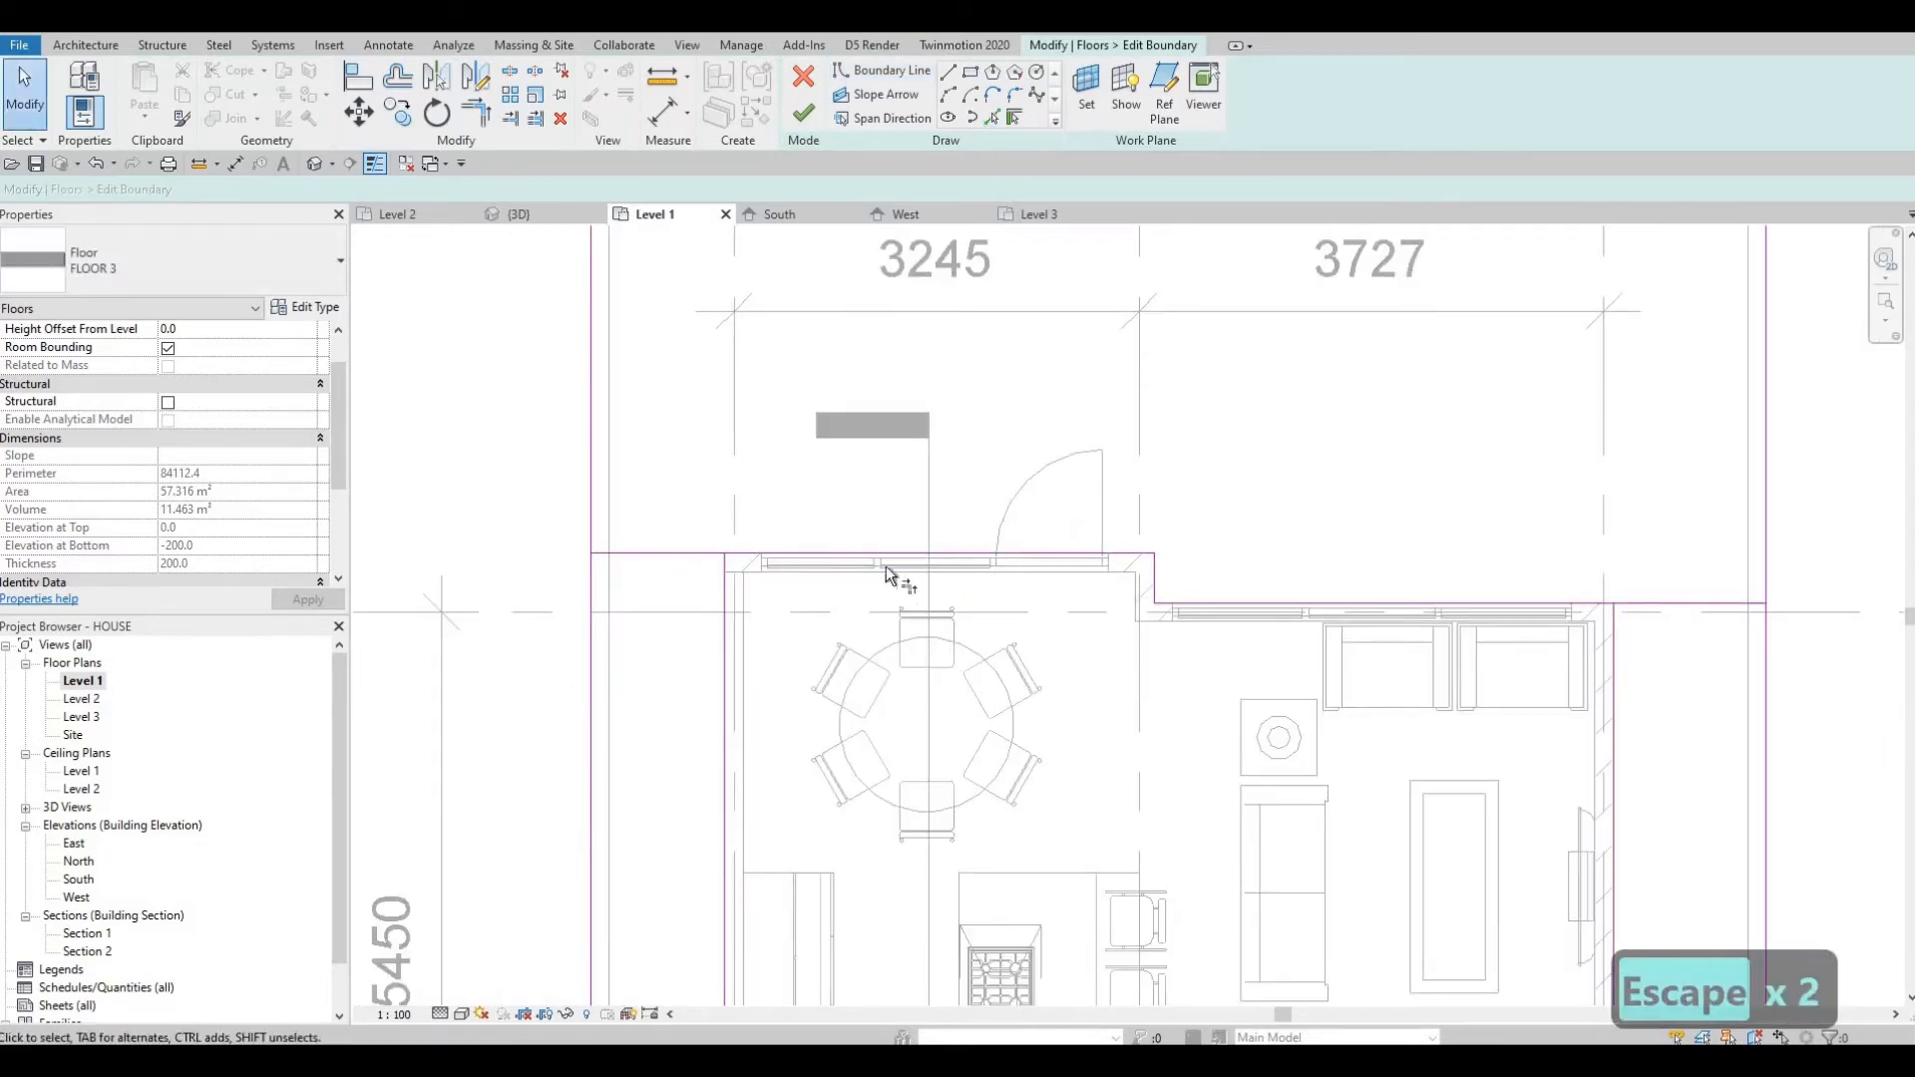
{"action": "key", "text": "t"}
{"action": "key", "text": "r"}
{"action": "left_click", "coordinate": [798, 556]}
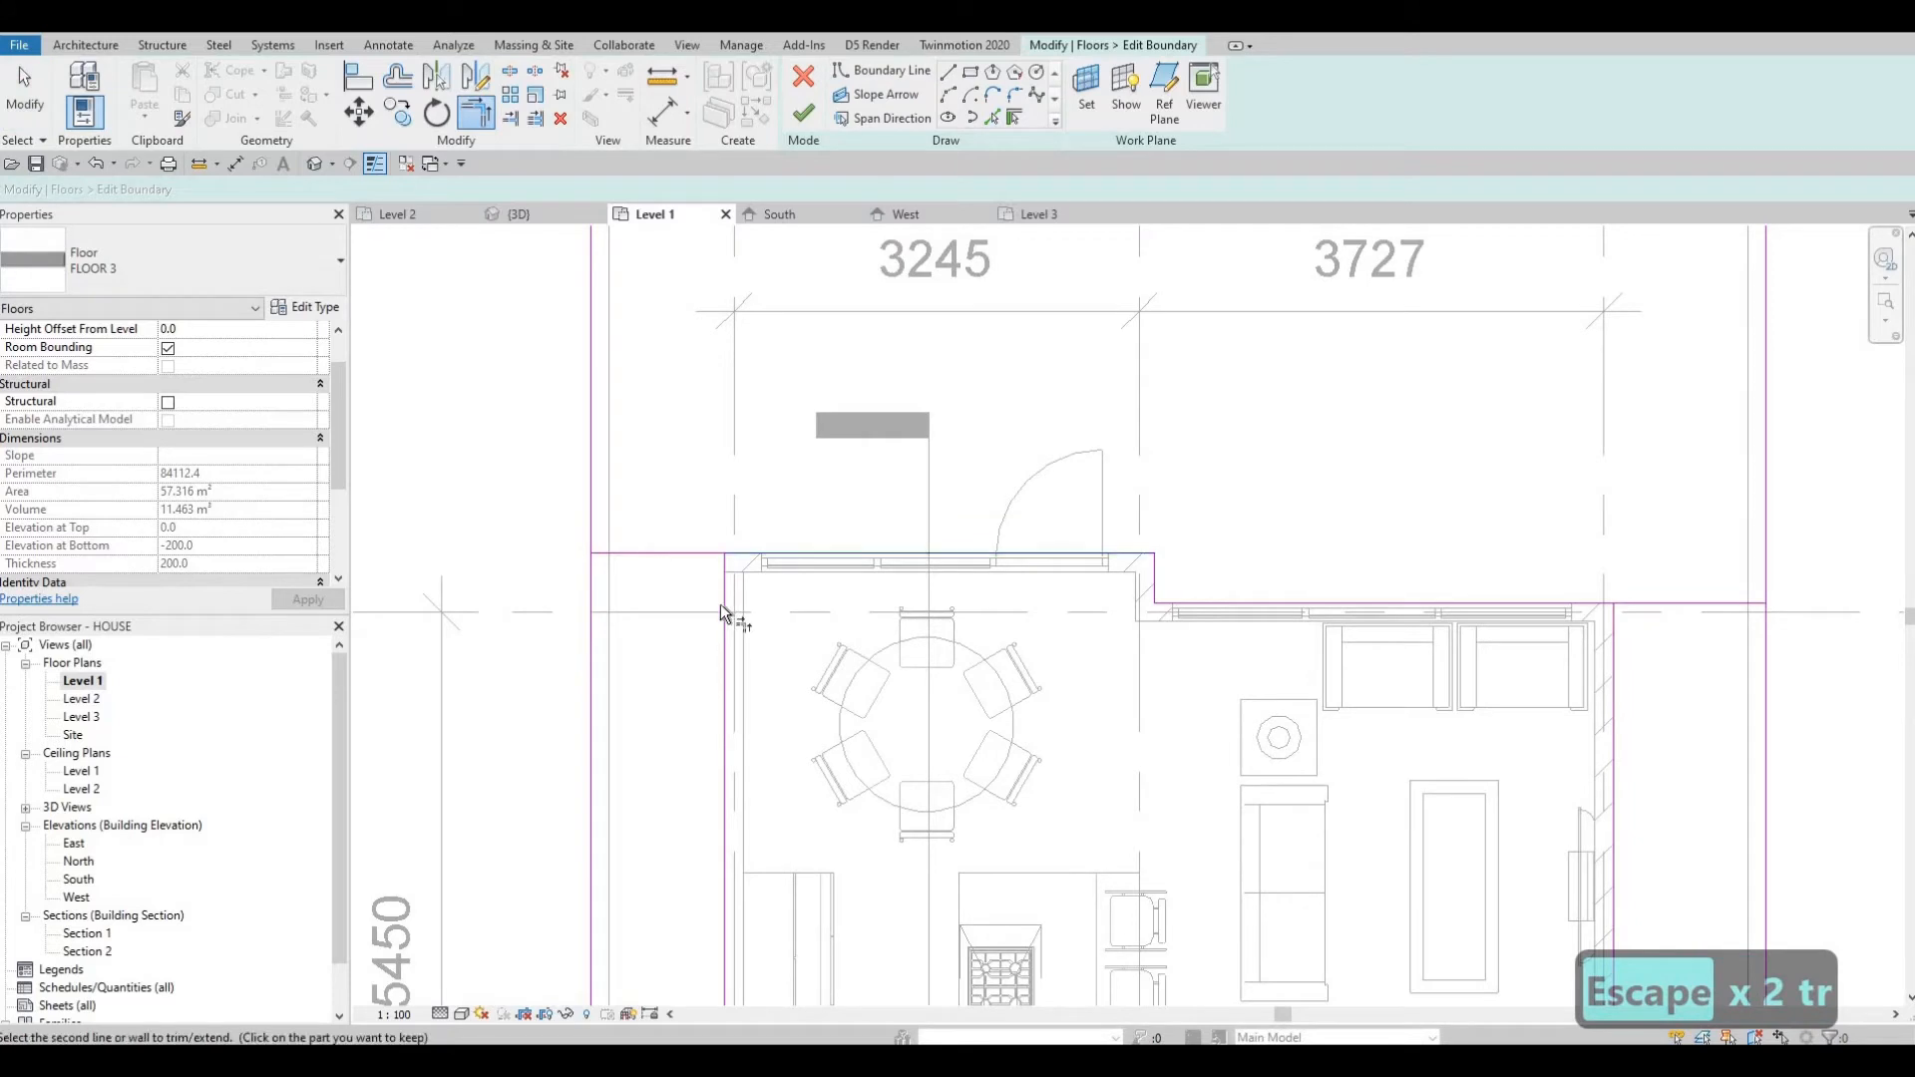
{"action": "key", "text": "Escape"}
{"action": "key", "text": "Escape"}
Delete the two leftover inner boundary segments along the north walls.
{"action": "left_click", "coordinate": [678, 554]}
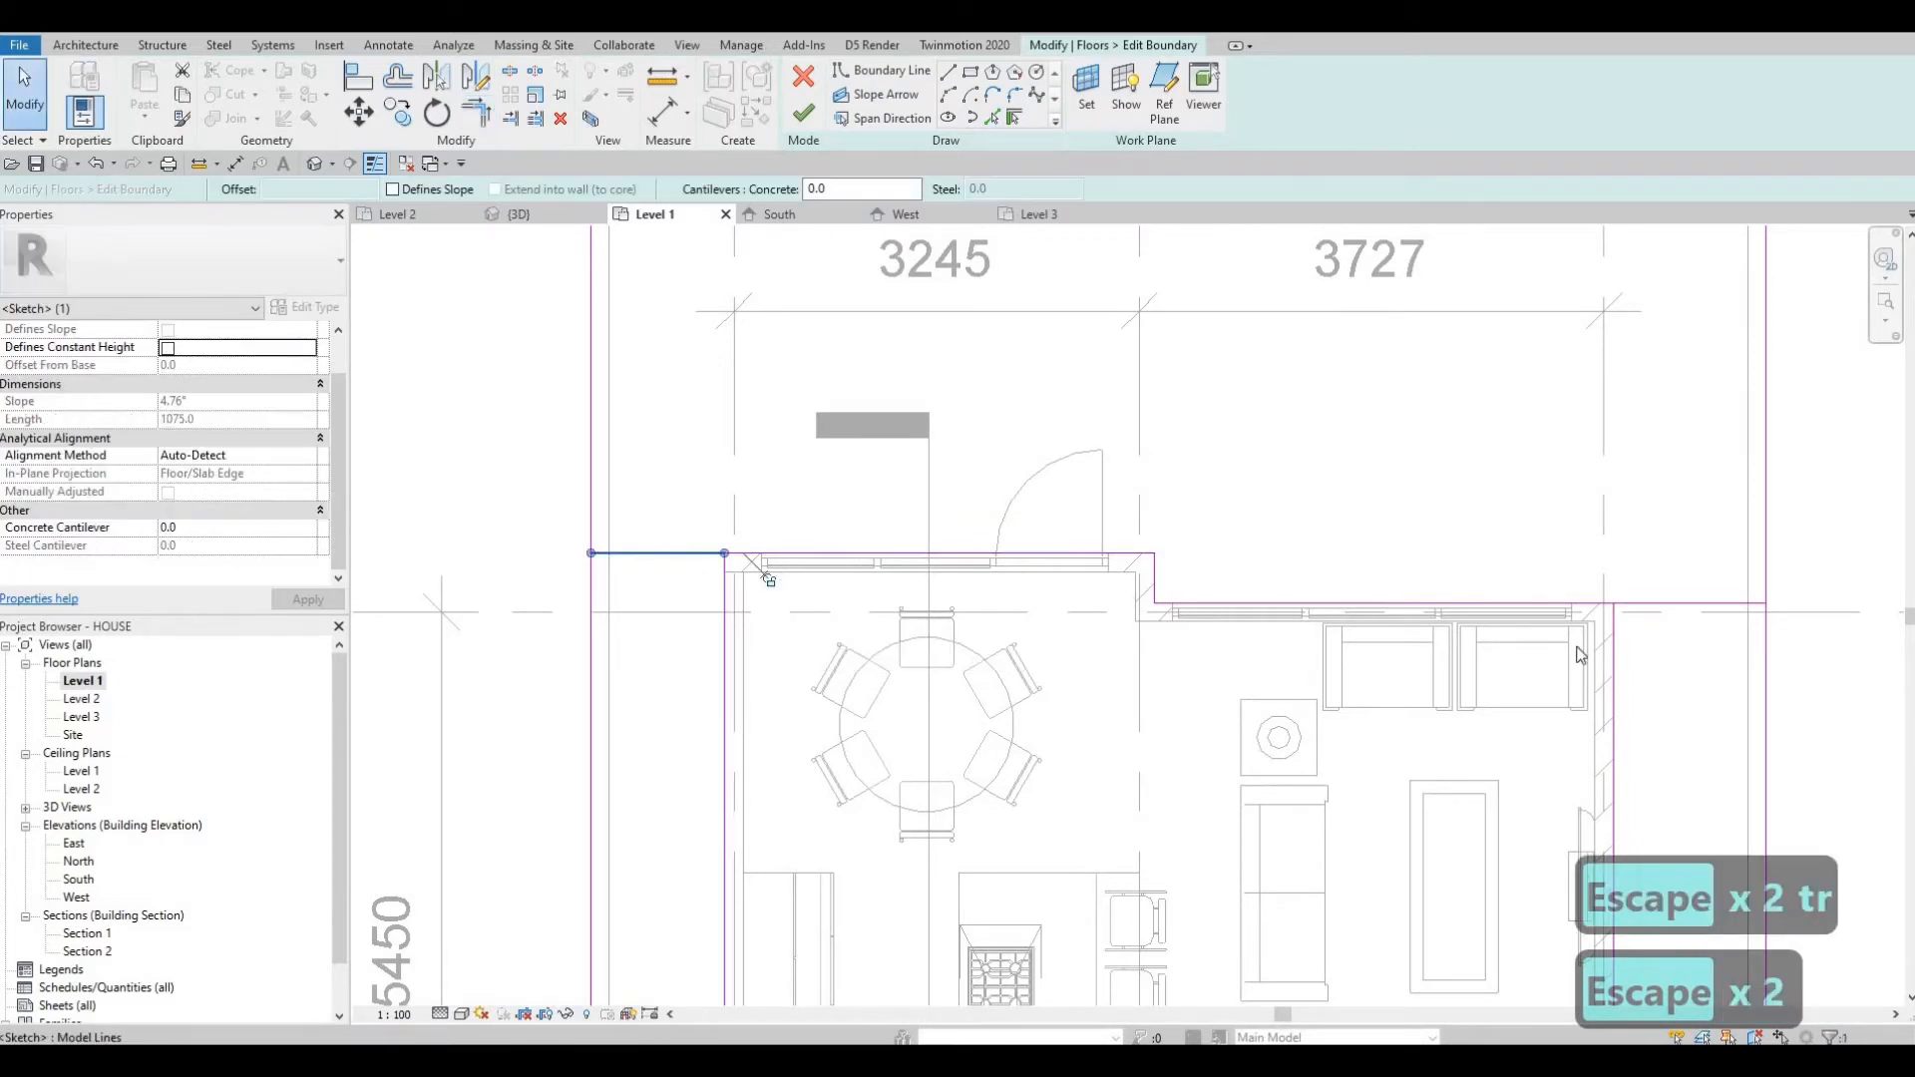
{"action": "key", "text": "Delete"}
{"action": "left_click", "coordinate": [1700, 605]}
{"action": "key", "text": "Delete"}
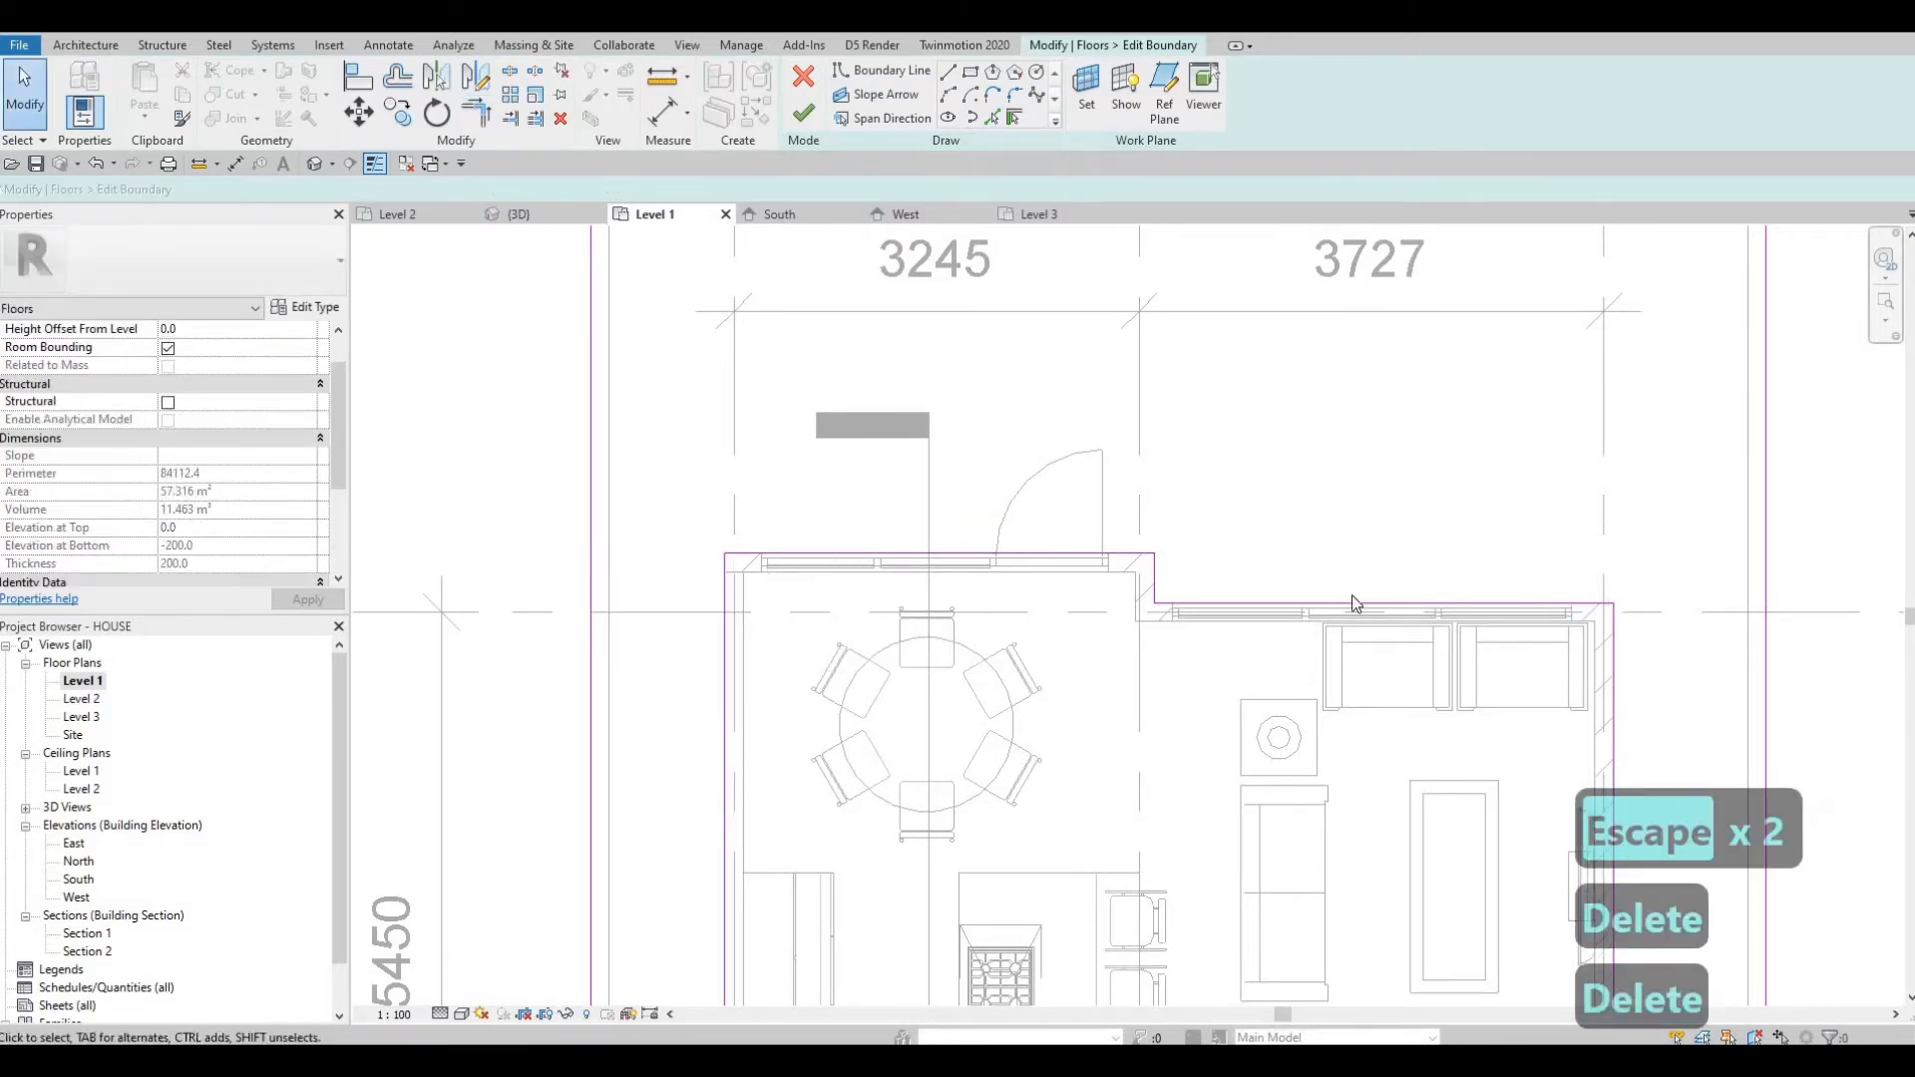
Finish editing the FLOOR 3 slab boundary.
{"action": "scroll", "coordinate": [1223, 605], "scroll_direction": "down", "scroll_amount": 2}
{"action": "middle_click_drag", "start_coordinate": [1223, 605], "coordinate": [1236, 540]}
{"action": "scroll", "coordinate": [1237, 546], "scroll_direction": "down", "scroll_amount": 3}
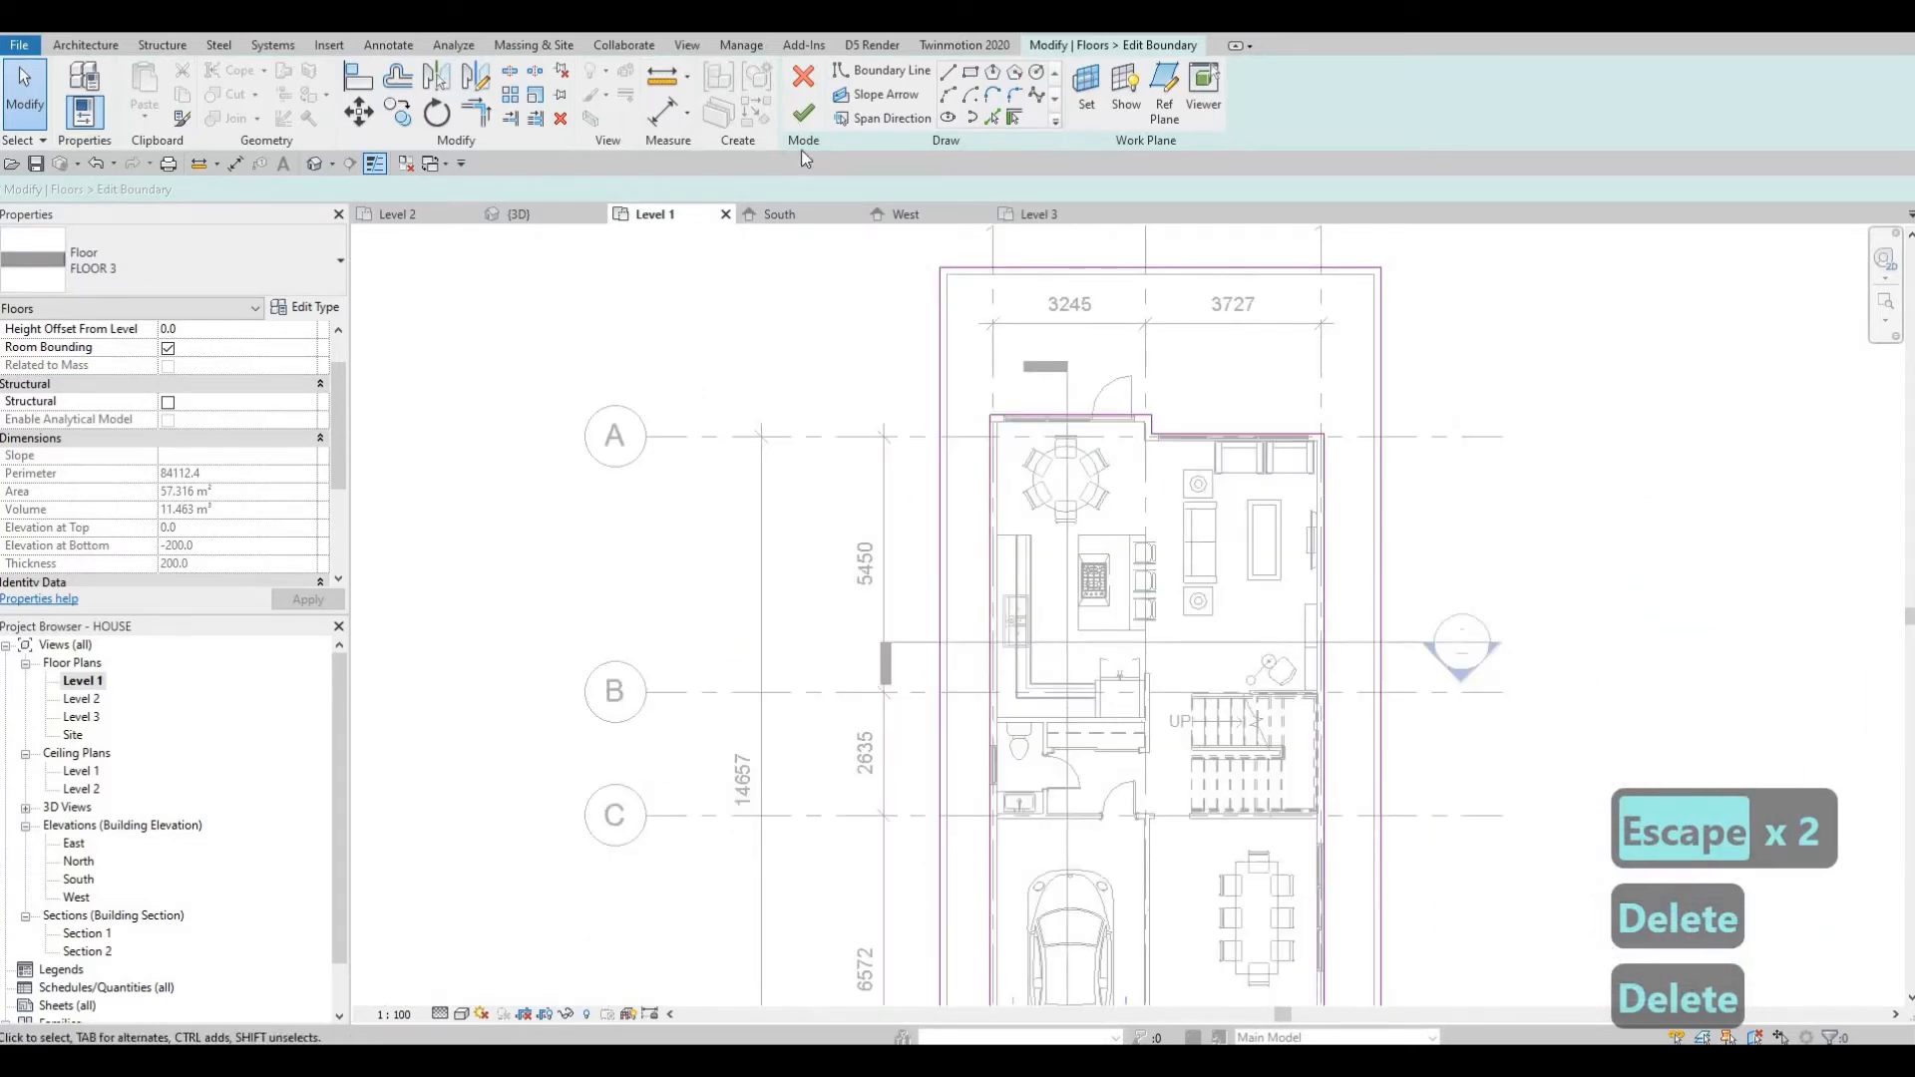
{"action": "left_click", "coordinate": [804, 113]}
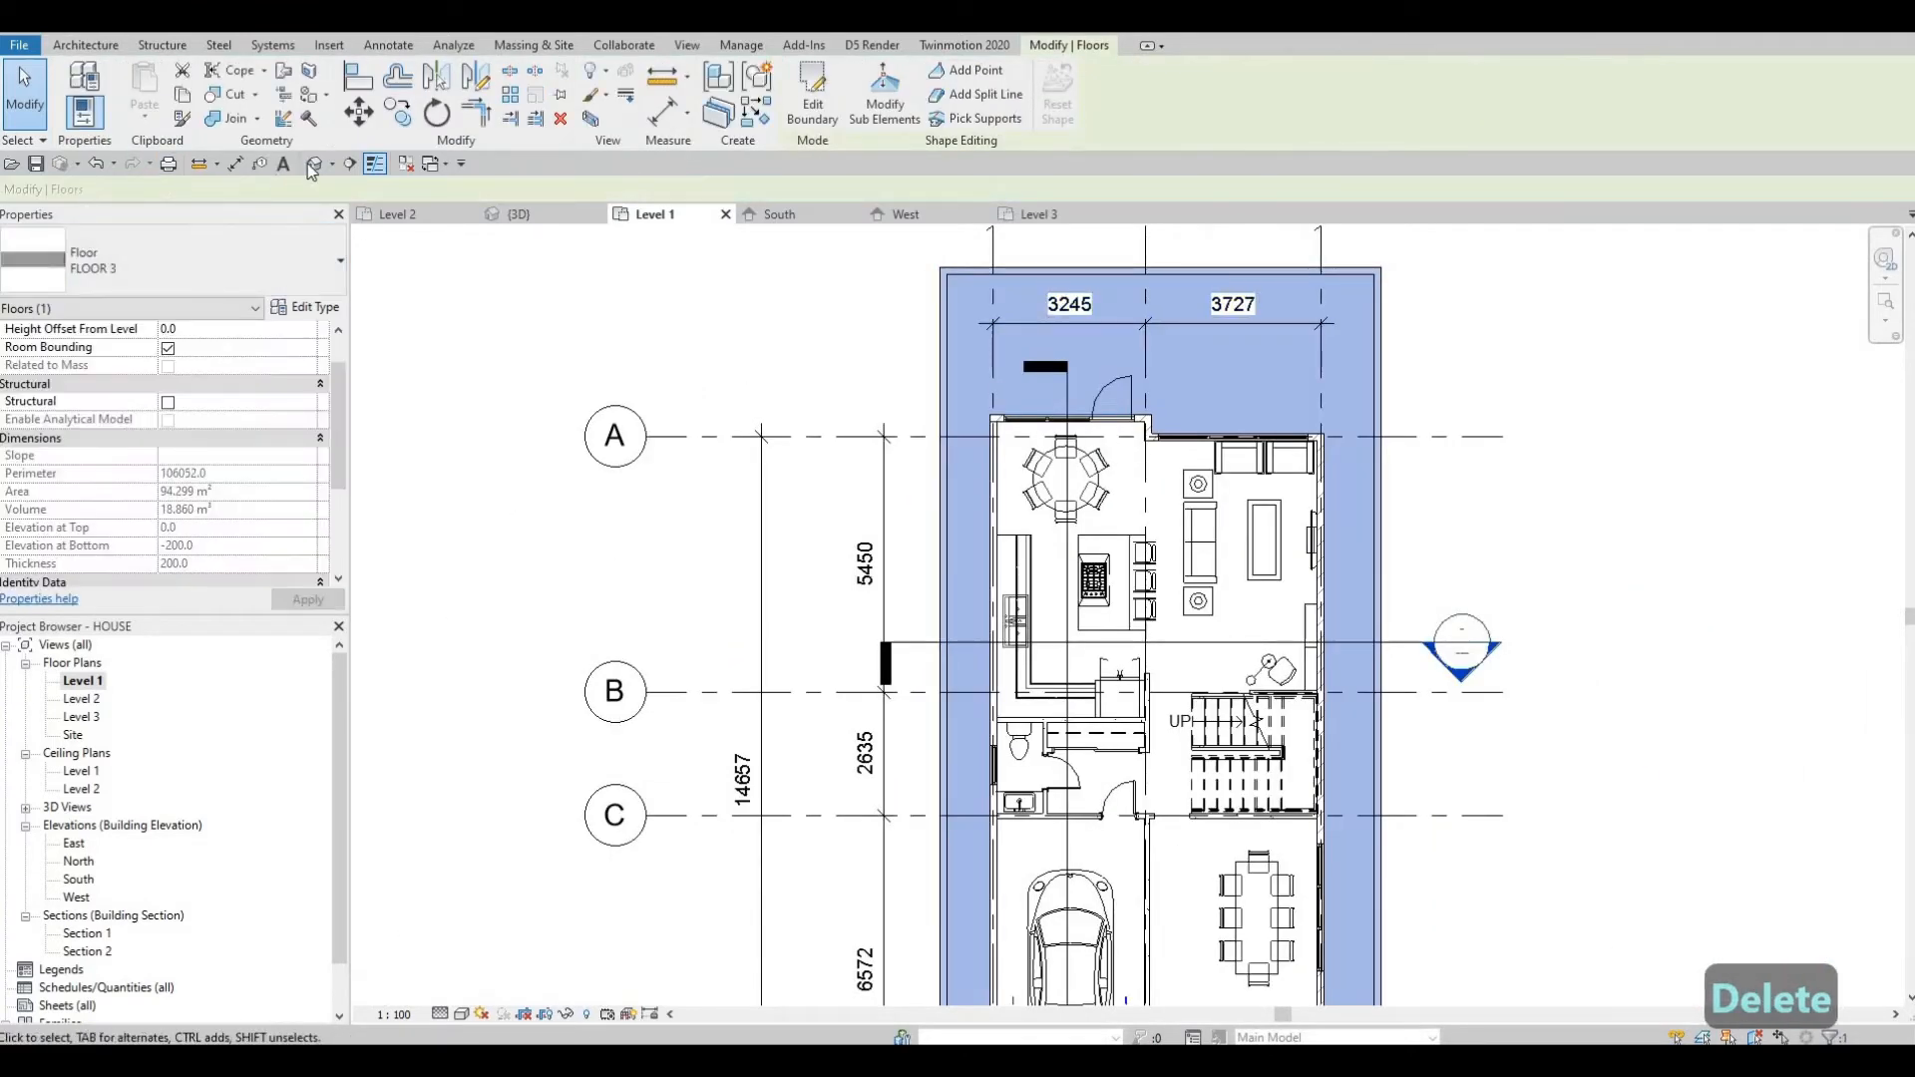
Orbit and zoom the 3D view to inspect the extended slab and lowered walls.
{"action": "left_click", "coordinate": [314, 163]}
{"action": "middle_click_drag", "start_coordinate": [988, 519], "coordinate": [997, 750], "text": "shift"}
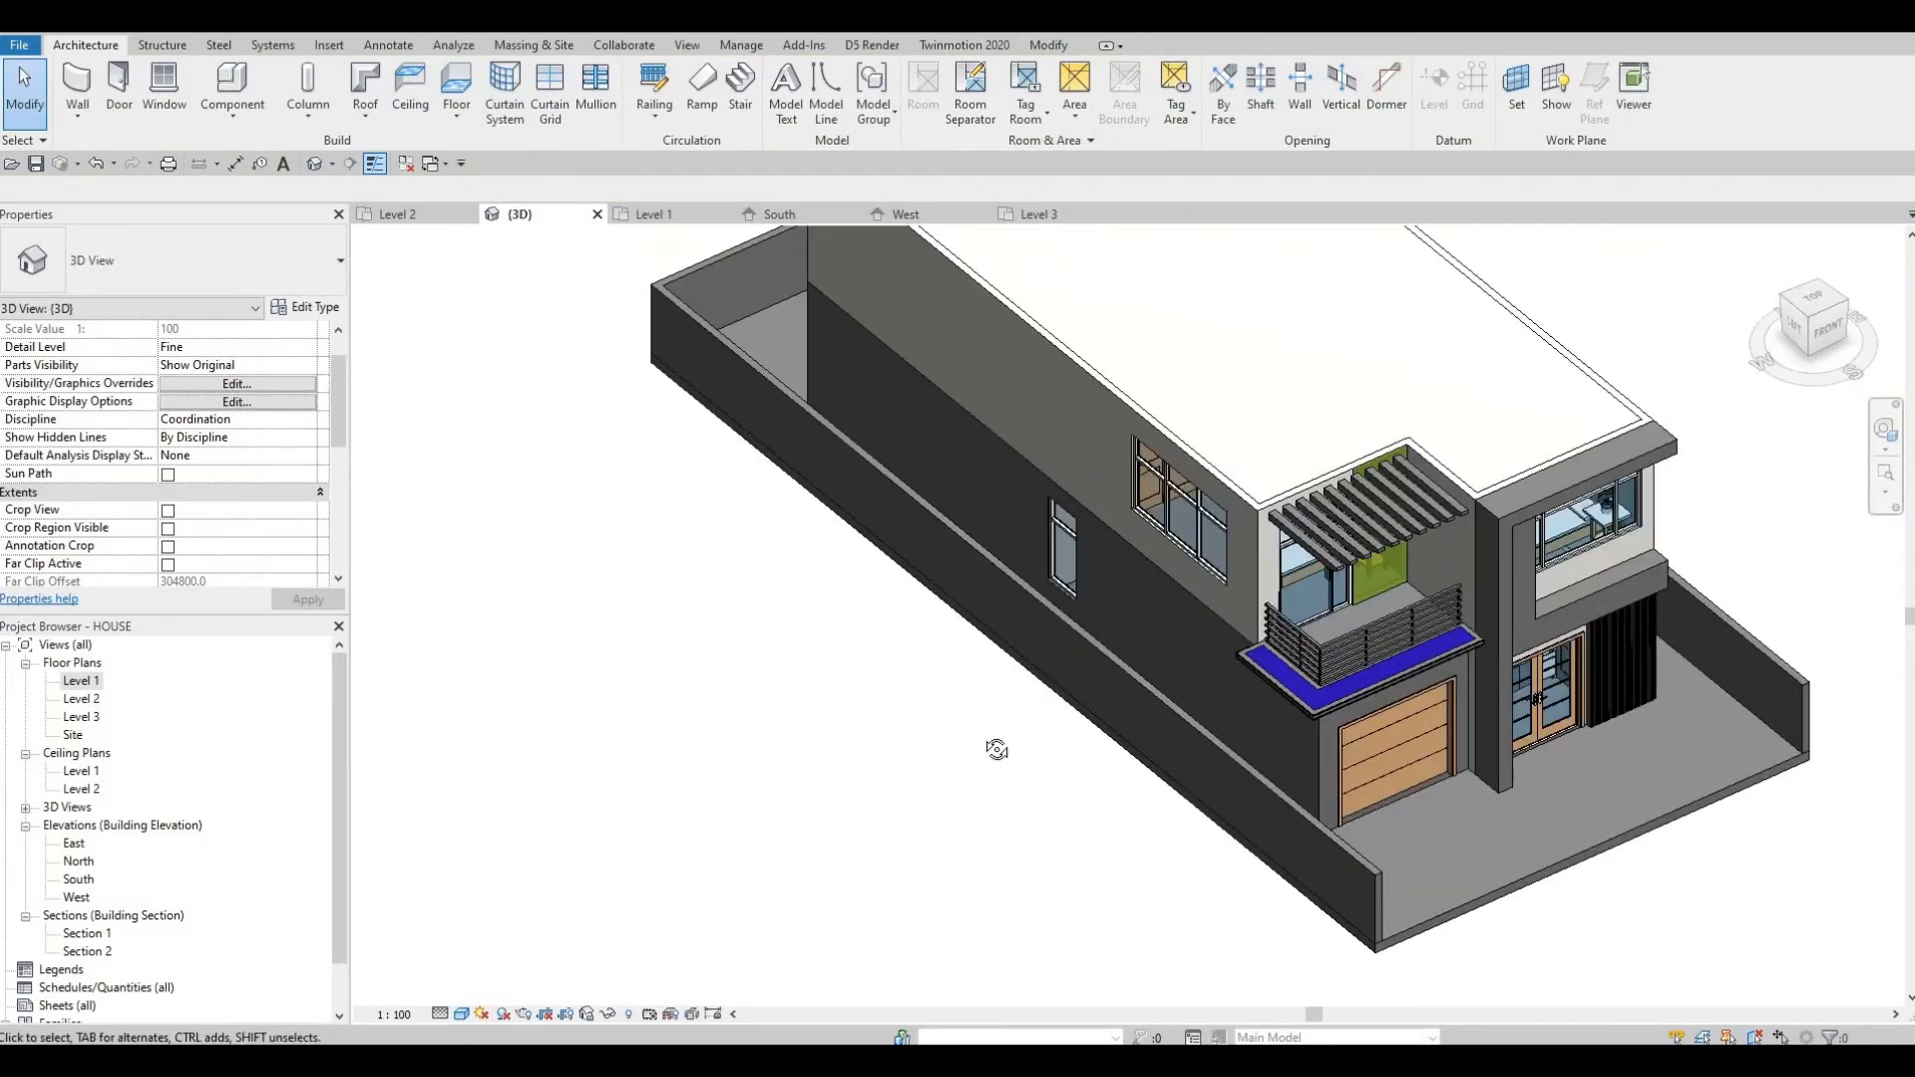
{"action": "middle_click_drag", "start_coordinate": [1212, 706], "coordinate": [1036, 728], "text": "shift"}
{"action": "scroll", "coordinate": [1027, 703], "scroll_direction": "up", "scroll_amount": 4}
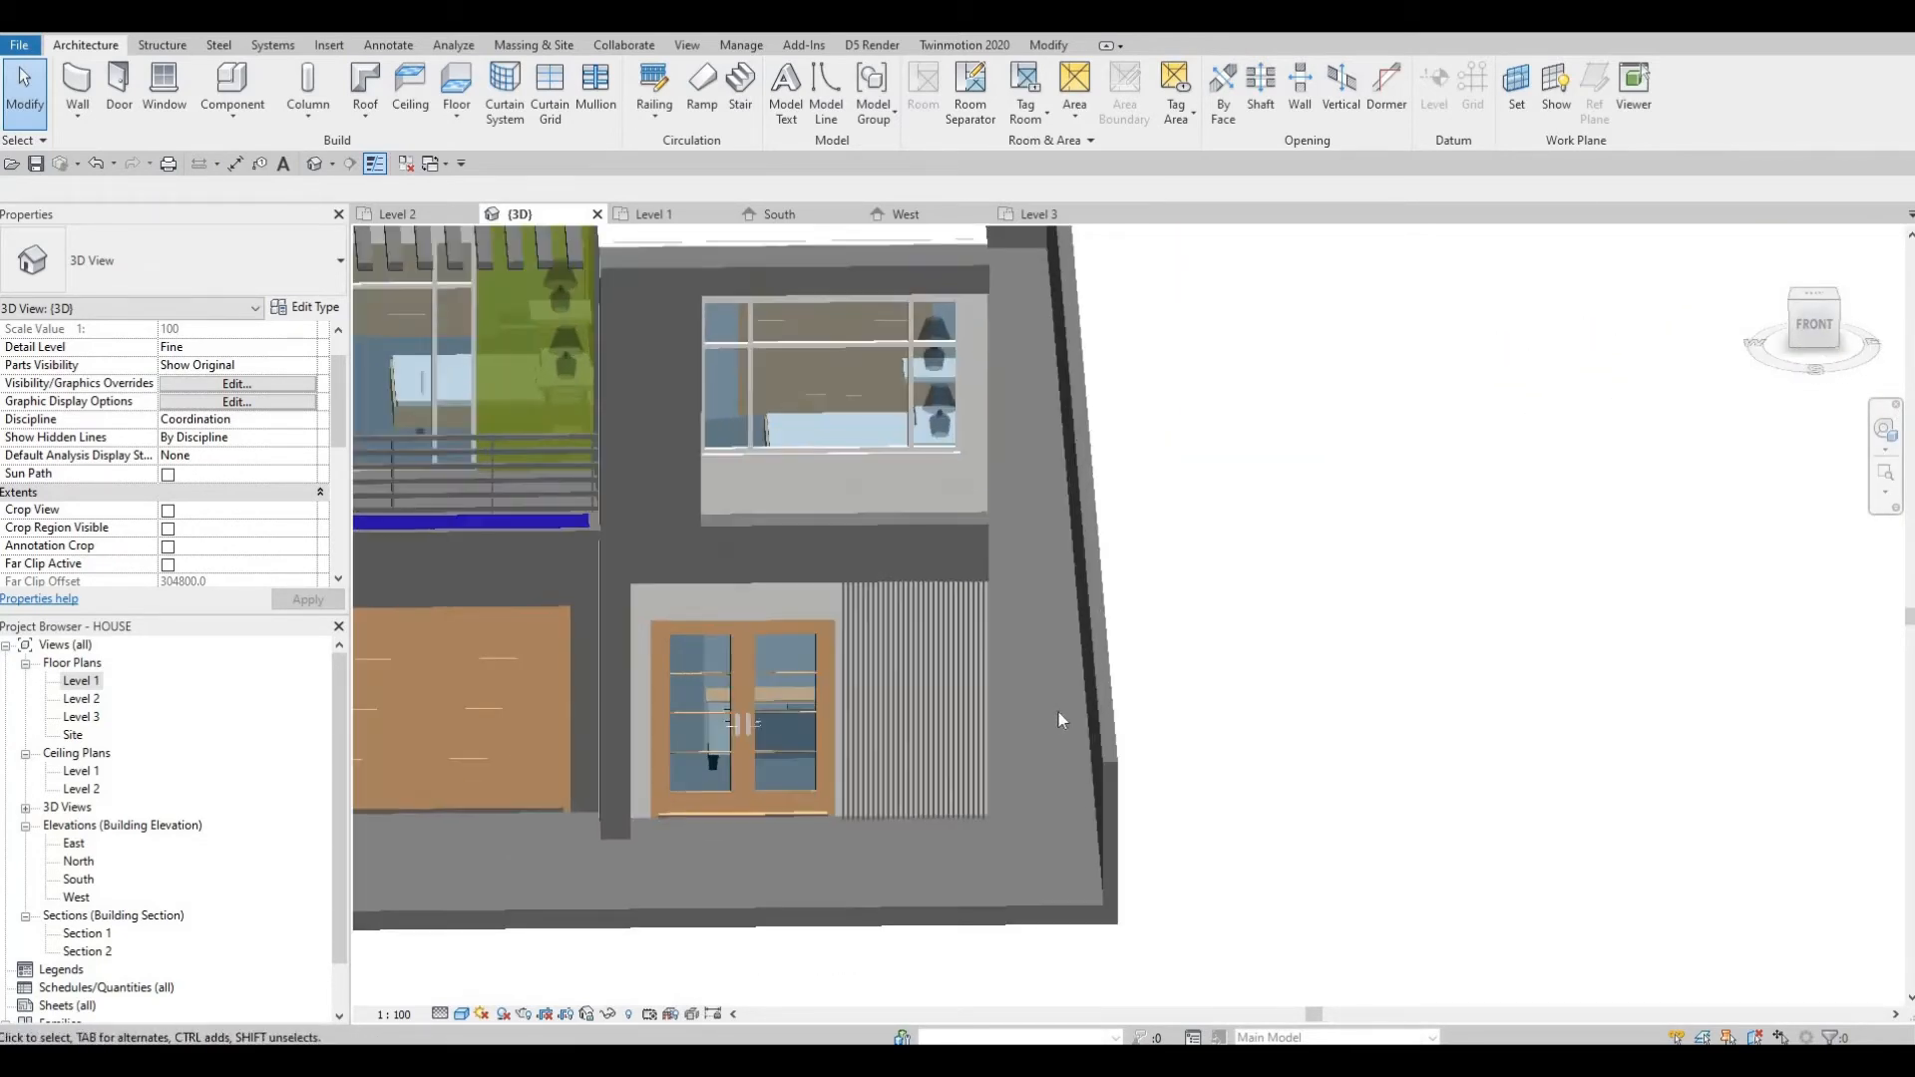
{"action": "scroll", "coordinate": [990, 720], "scroll_direction": "down", "scroll_amount": 2}
{"action": "middle_click_drag", "start_coordinate": [990, 720], "coordinate": [1004, 735], "text": "shift"}
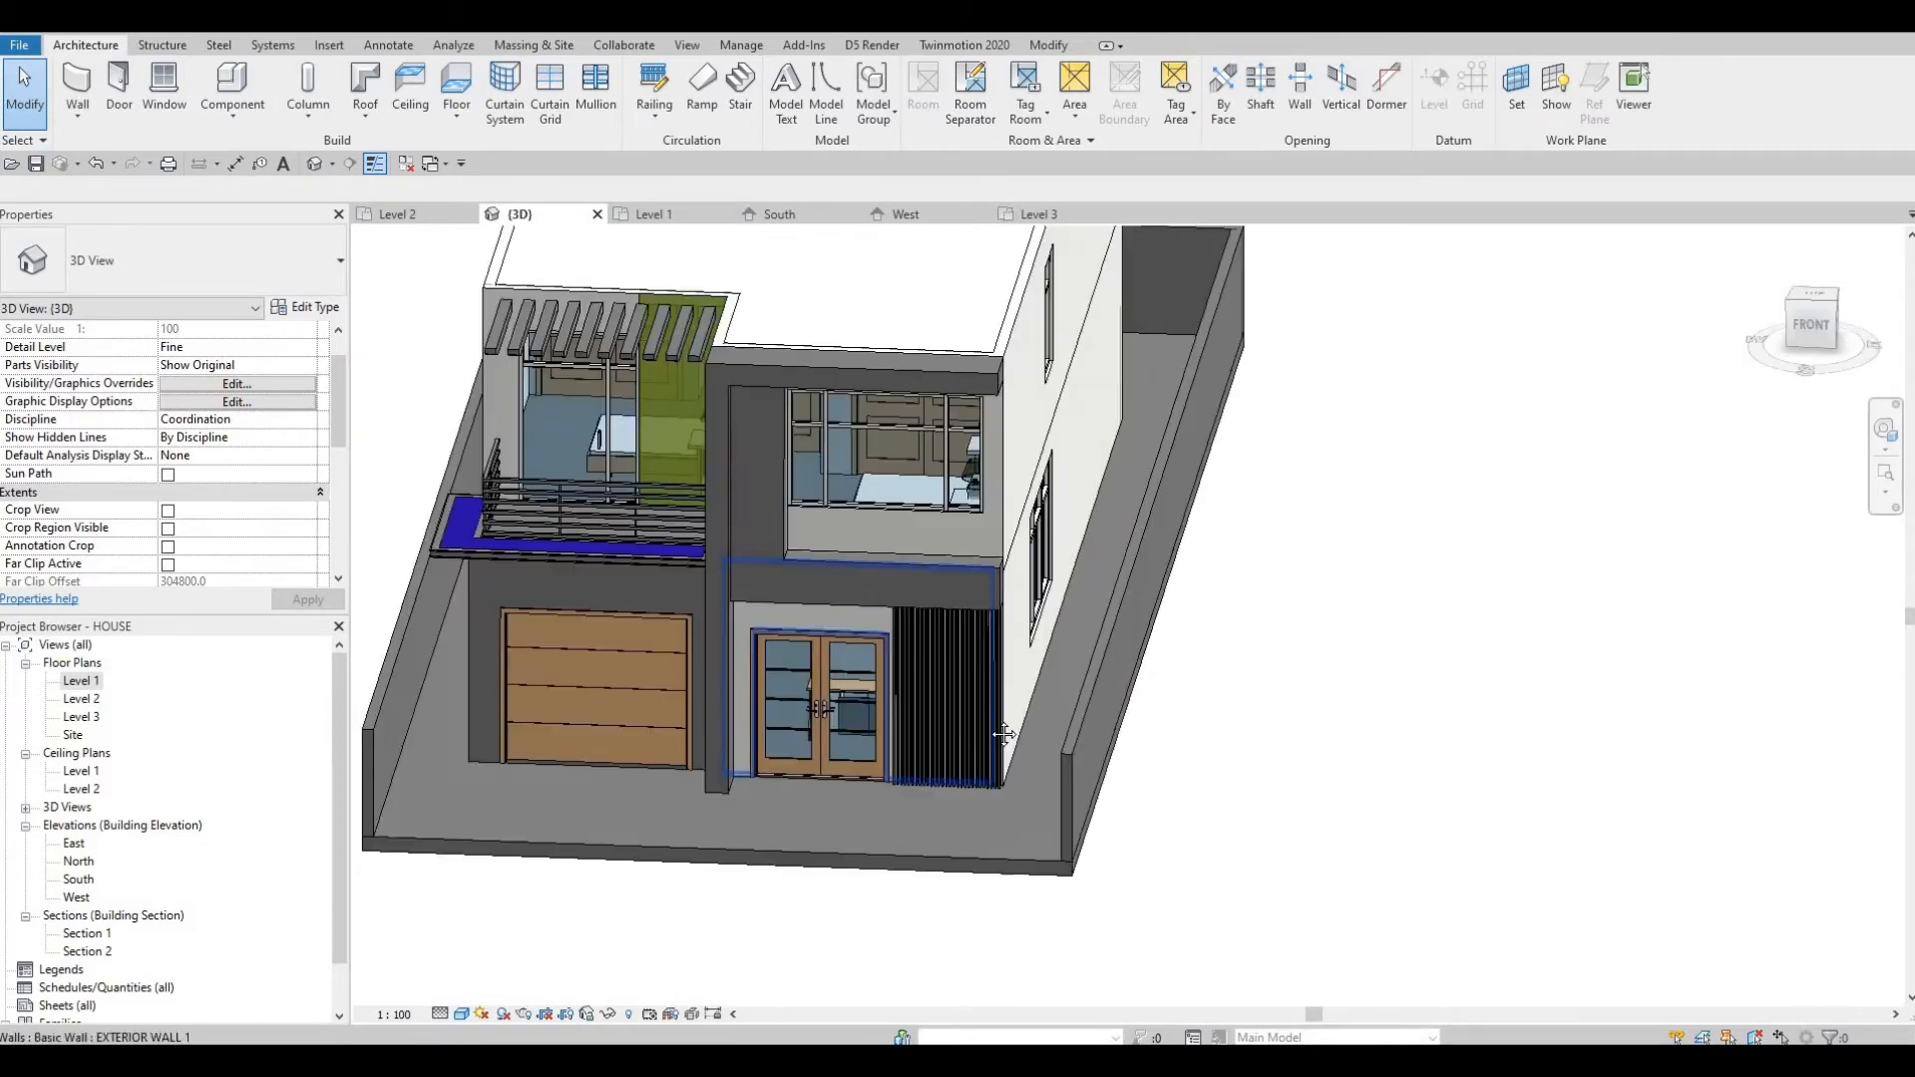
Orbit and zoom the 3D view to inspect the rear yard slab and the lowered boundary walls.
{"action": "scroll", "coordinate": [991, 719], "scroll_direction": "up", "scroll_amount": 1}
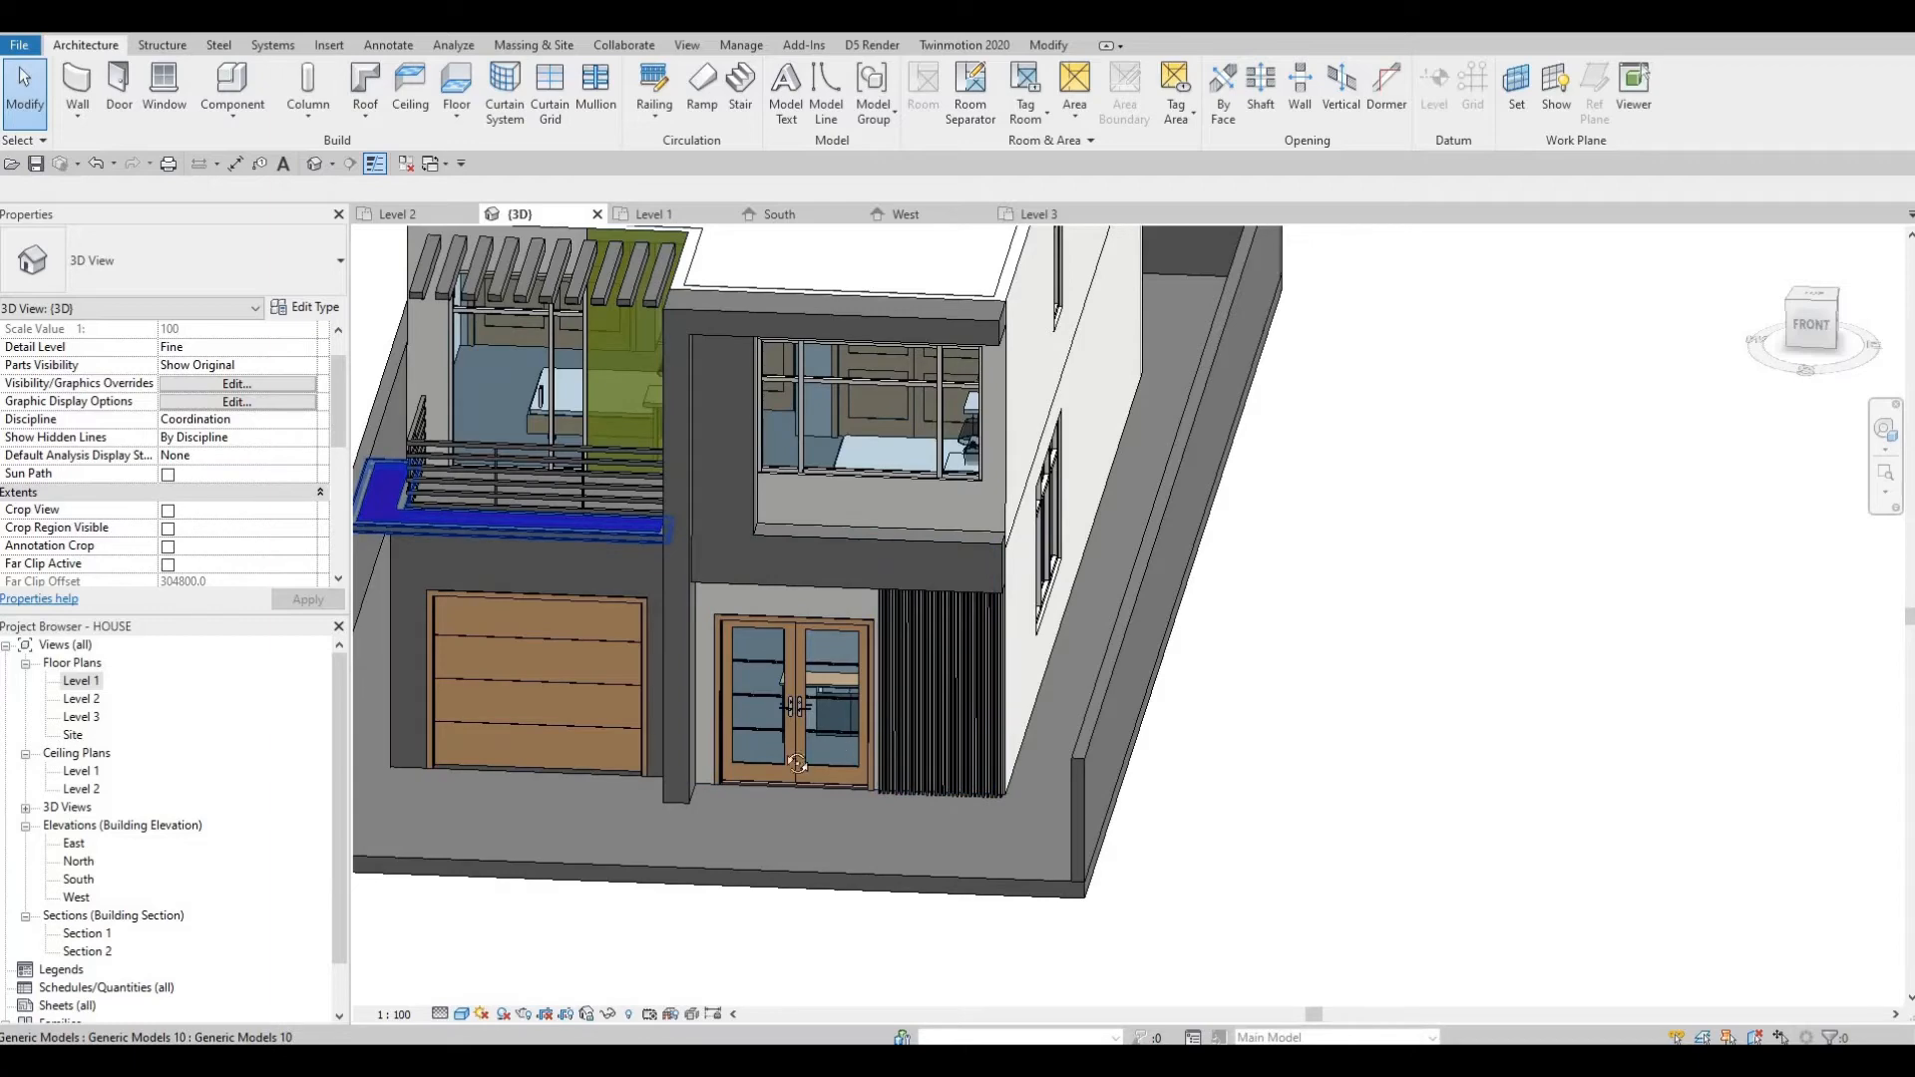
{"action": "middle_click_drag", "start_coordinate": [600, 858], "coordinate": [1388, 717], "text": "shift"}
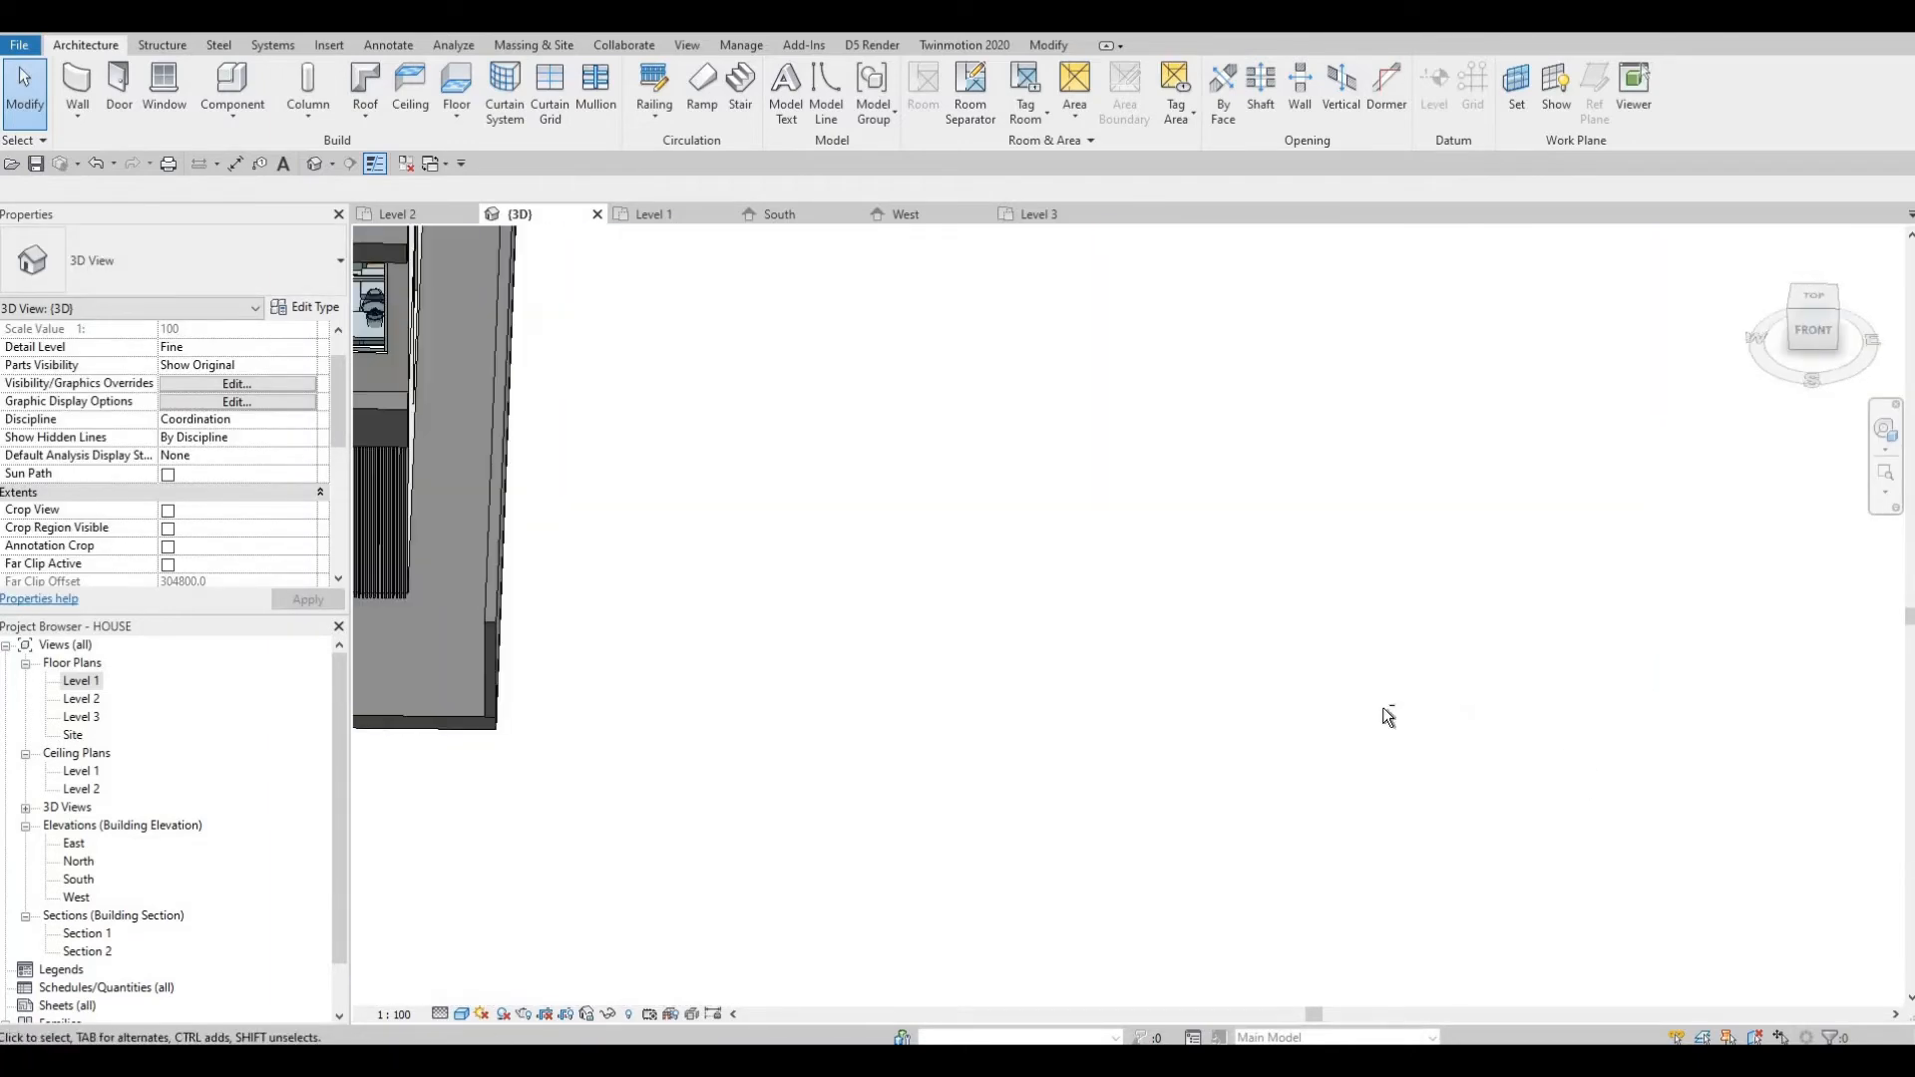
{"action": "middle_click_drag", "start_coordinate": [419, 469], "coordinate": [743, 491]}
{"action": "middle_click_drag", "start_coordinate": [743, 491], "coordinate": [898, 499], "text": "shift"}
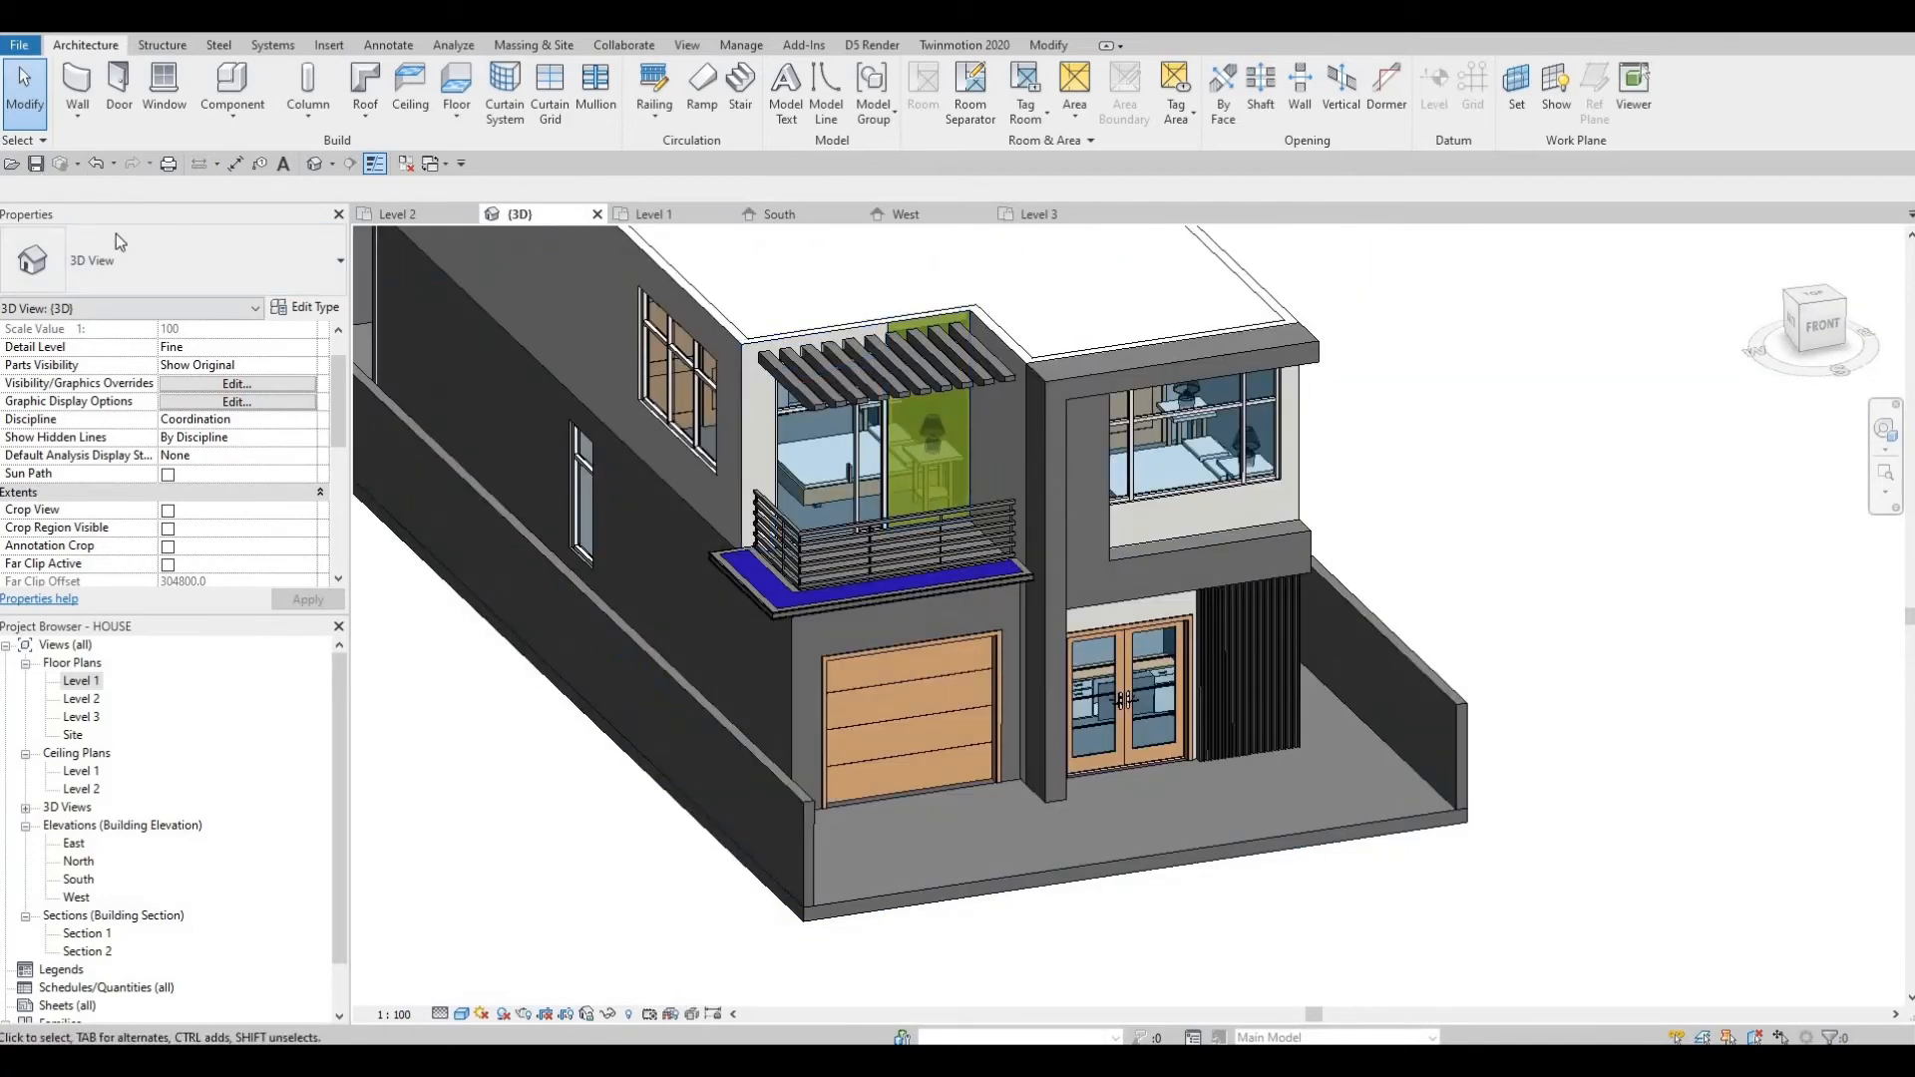
{"action": "middle_click_drag", "start_coordinate": [1055, 827], "coordinate": [739, 406]}
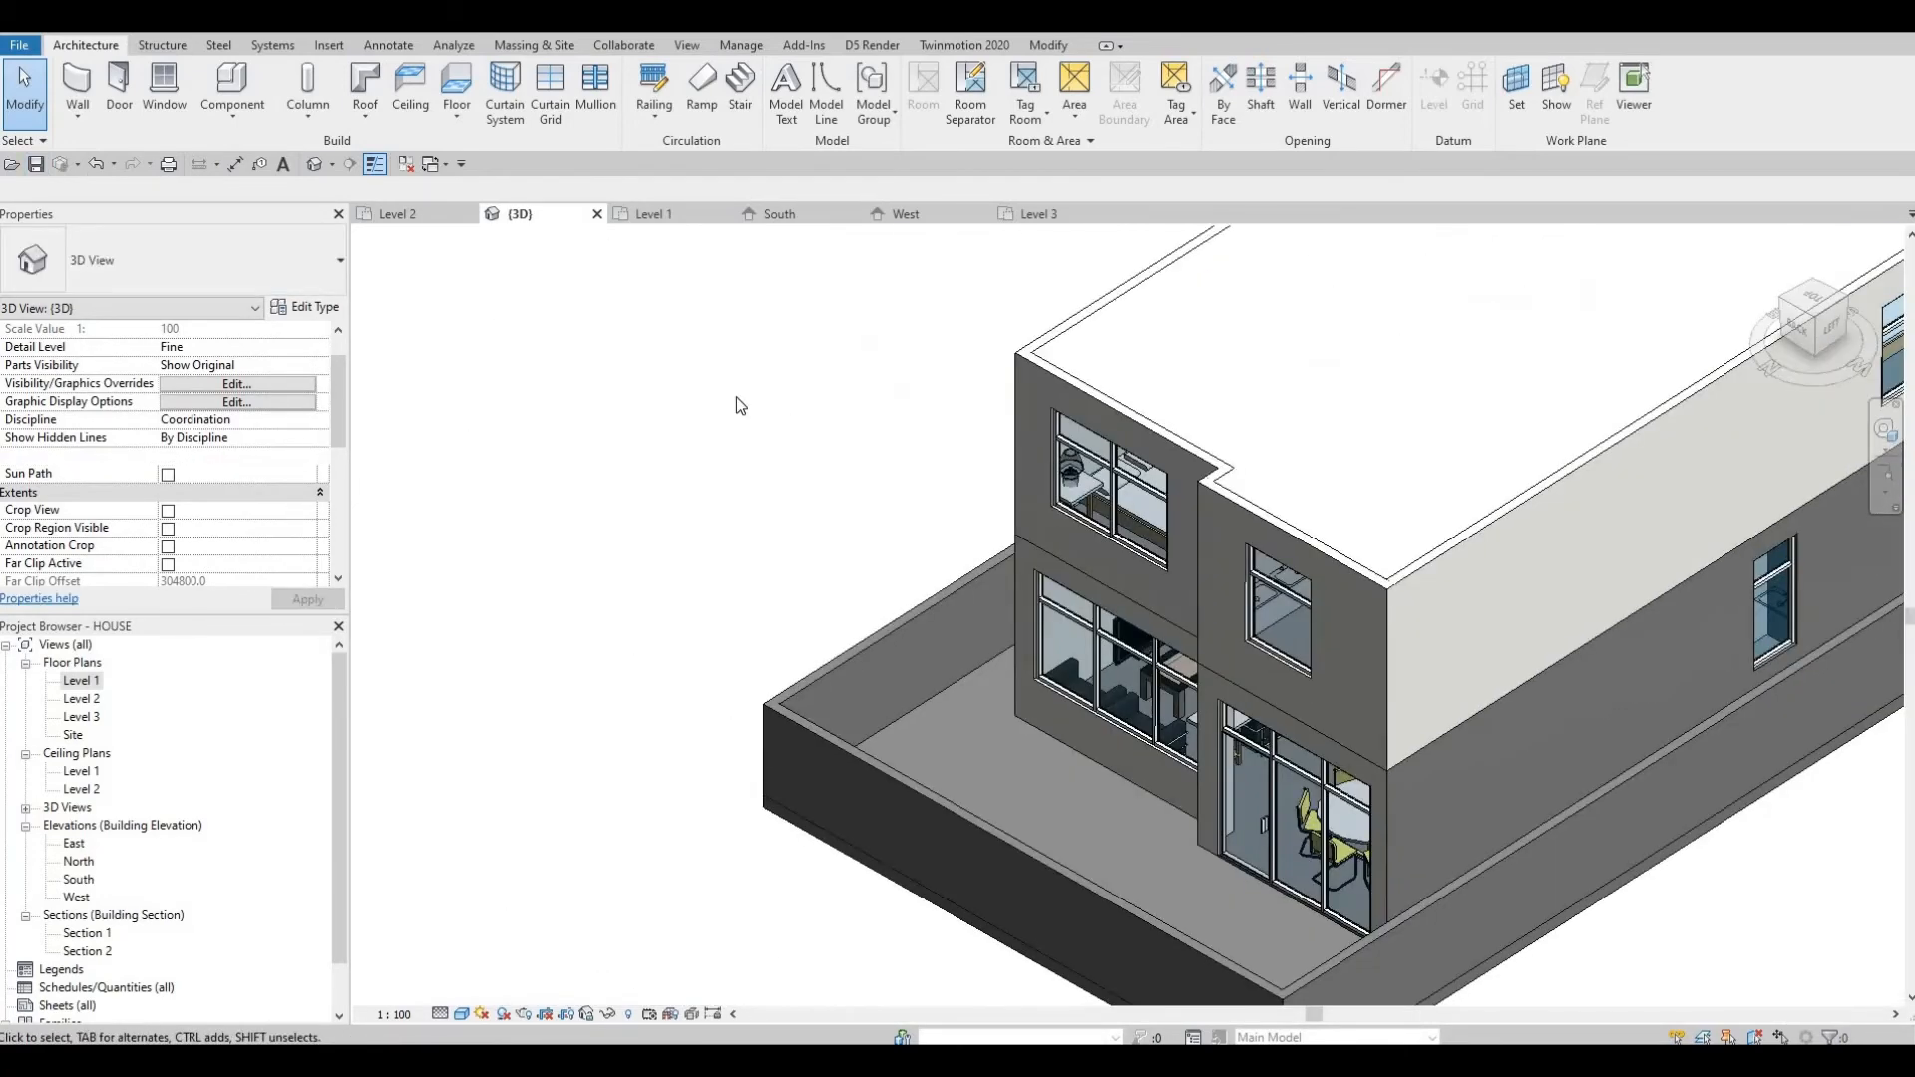
{"action": "middle_click_drag", "start_coordinate": [888, 704], "coordinate": [747, 410]}
{"action": "left_click", "coordinate": [746, 411]}
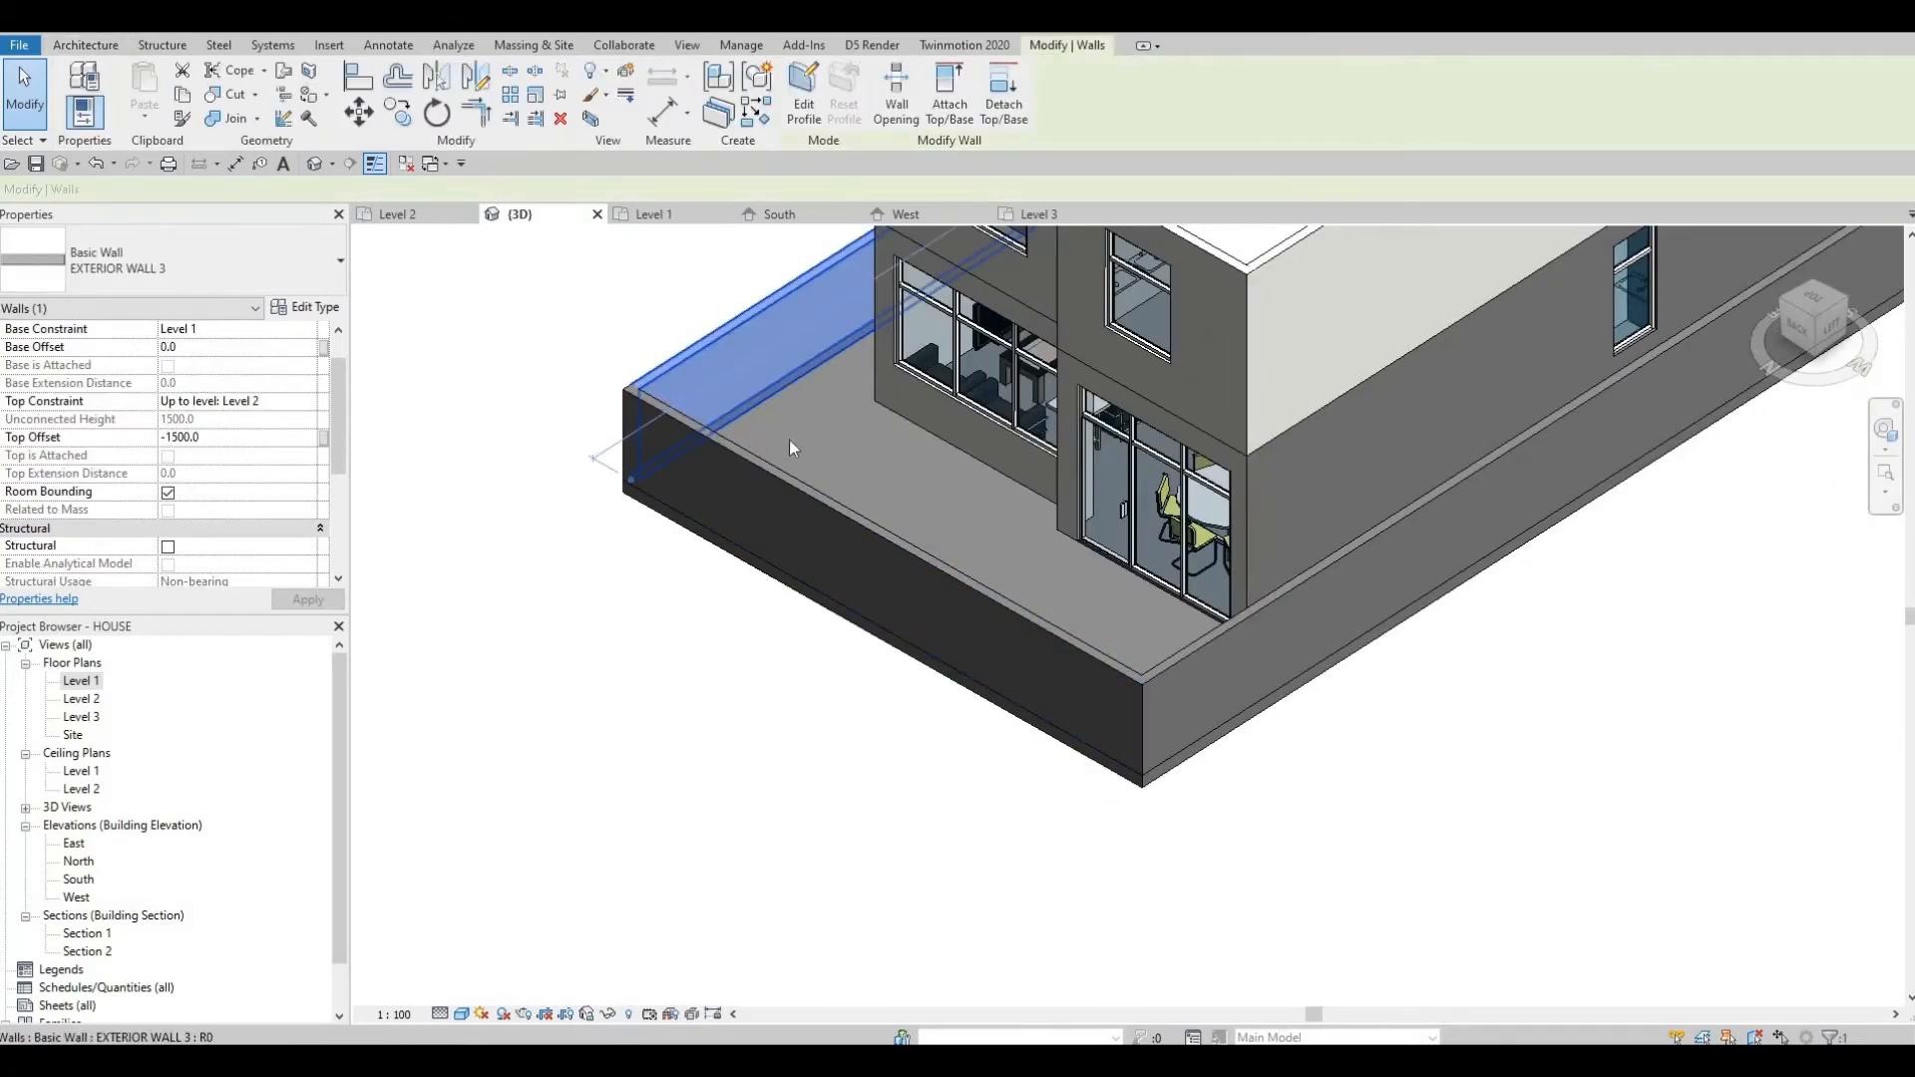
{"action": "key", "text": "Escape"}
{"action": "key", "text": "Escape"}
{"action": "middle_click_drag", "start_coordinate": [740, 573], "coordinate": [698, 583], "text": "shift"}
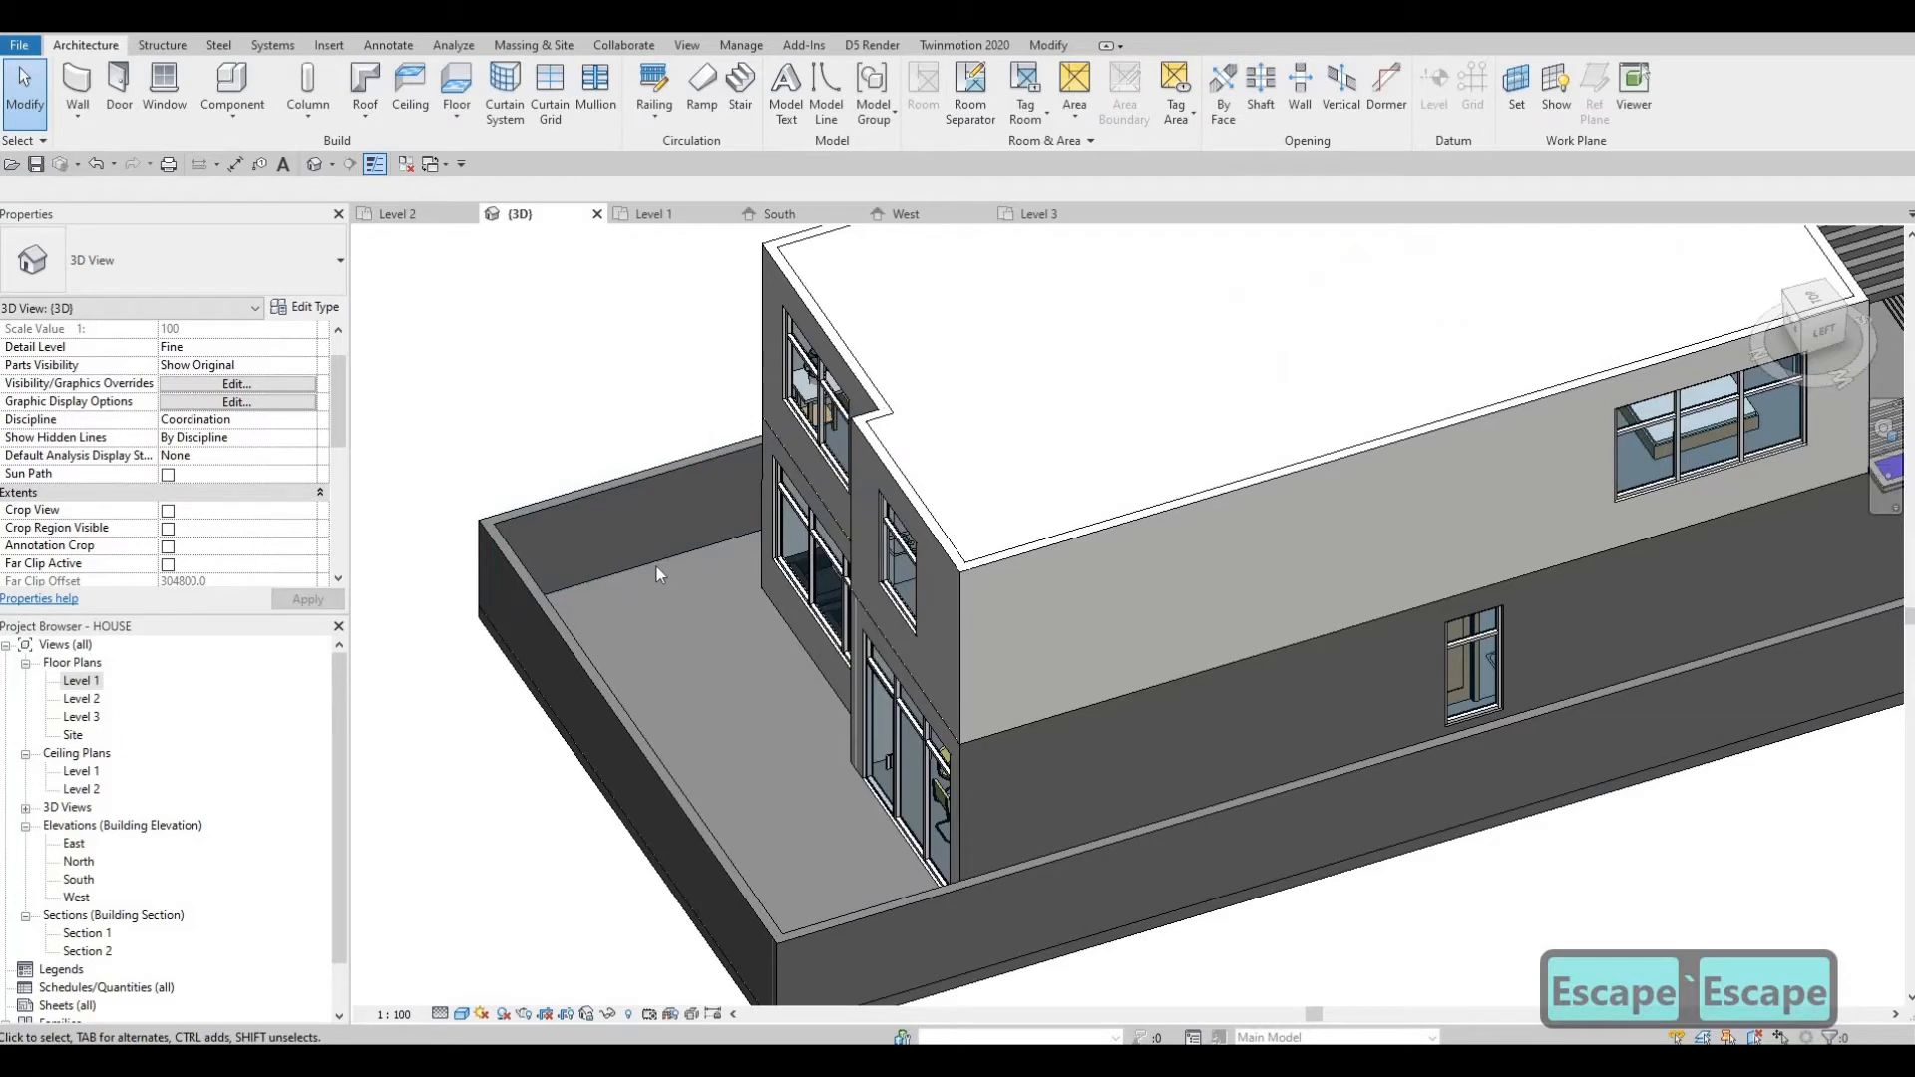
Inspect the chained brick EXTERIOR WALL 3 boundary walls by cycling through and selecting the wall chain.
{"action": "key", "text": "Caps_Lock"}
{"action": "key", "text": "Tab"}
{"action": "key", "text": "Tab"}
{"action": "key", "text": "Caps_Lock"}
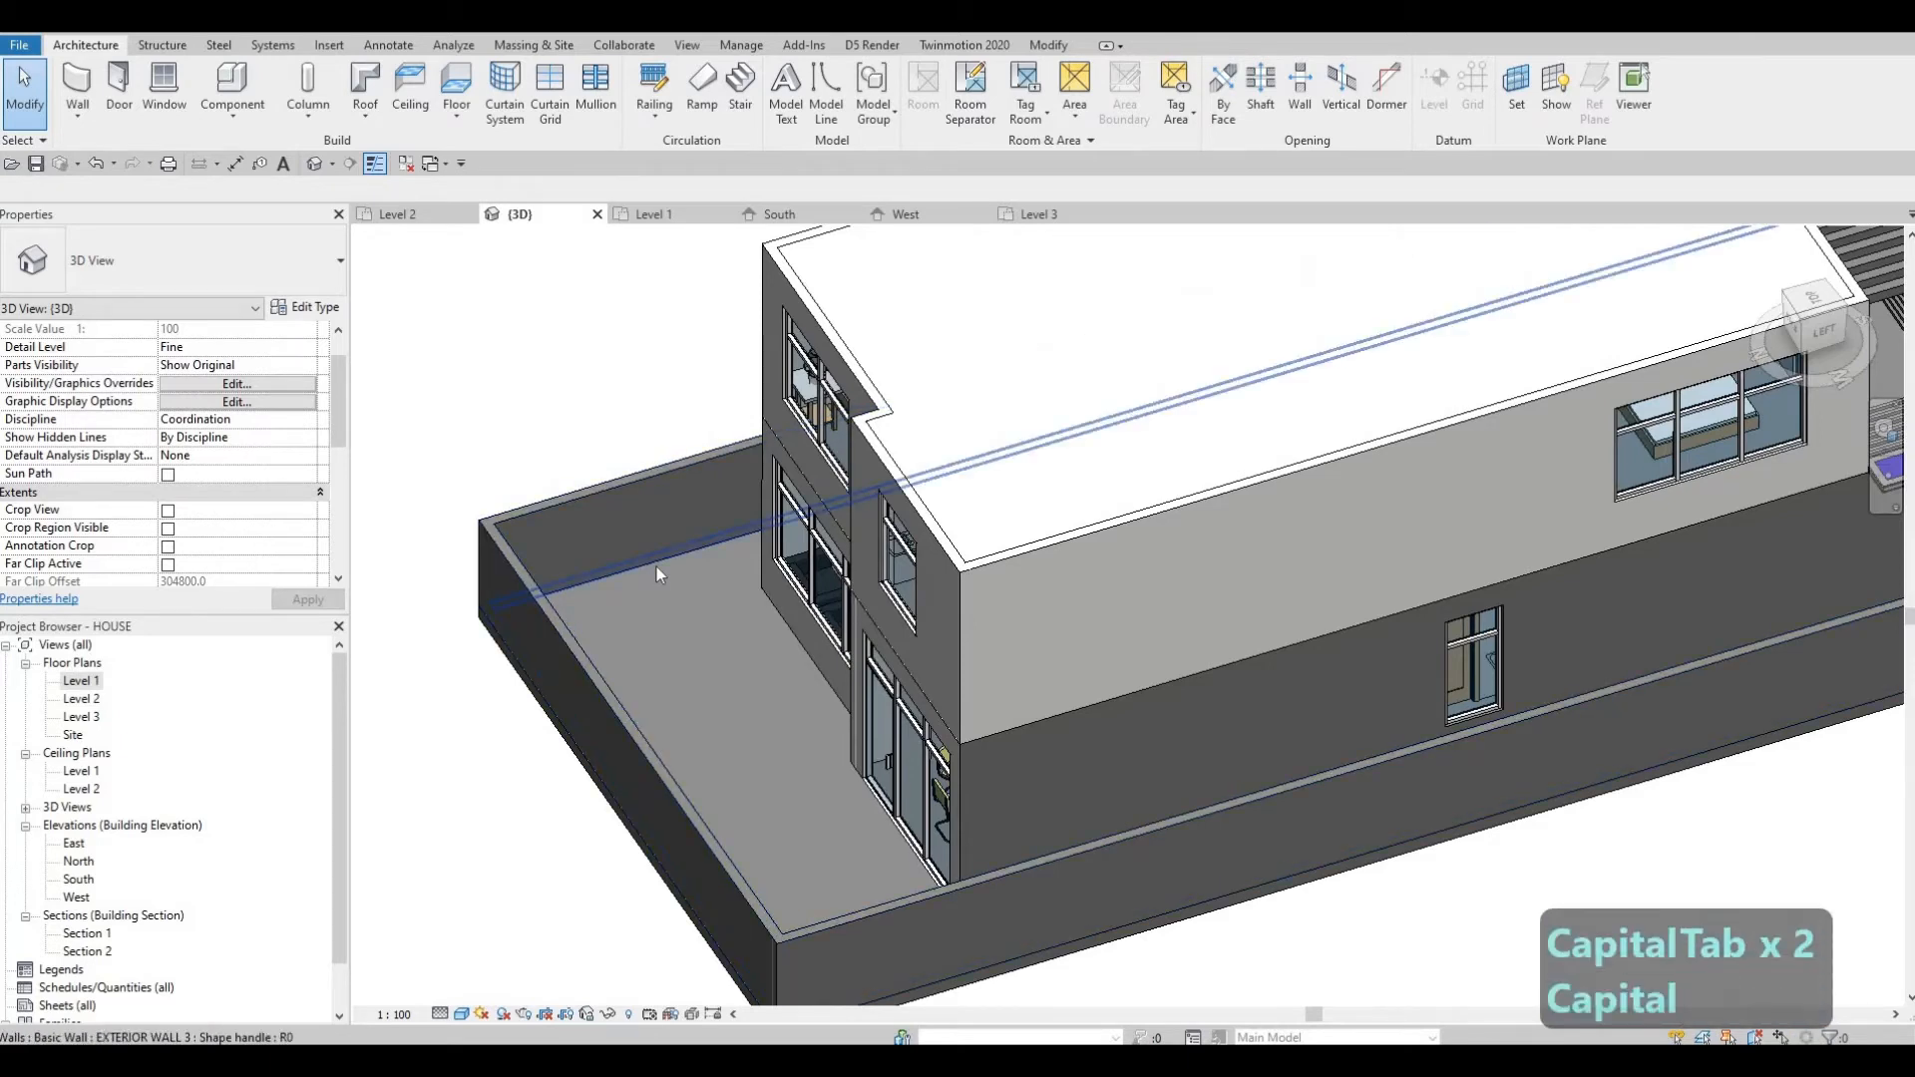
{"action": "key", "text": "Caps_Lock"}
{"action": "key", "text": "Tab"}
{"action": "key", "text": "Tab"}
{"action": "key", "text": "Tab"}
{"action": "key", "text": "Tab"}
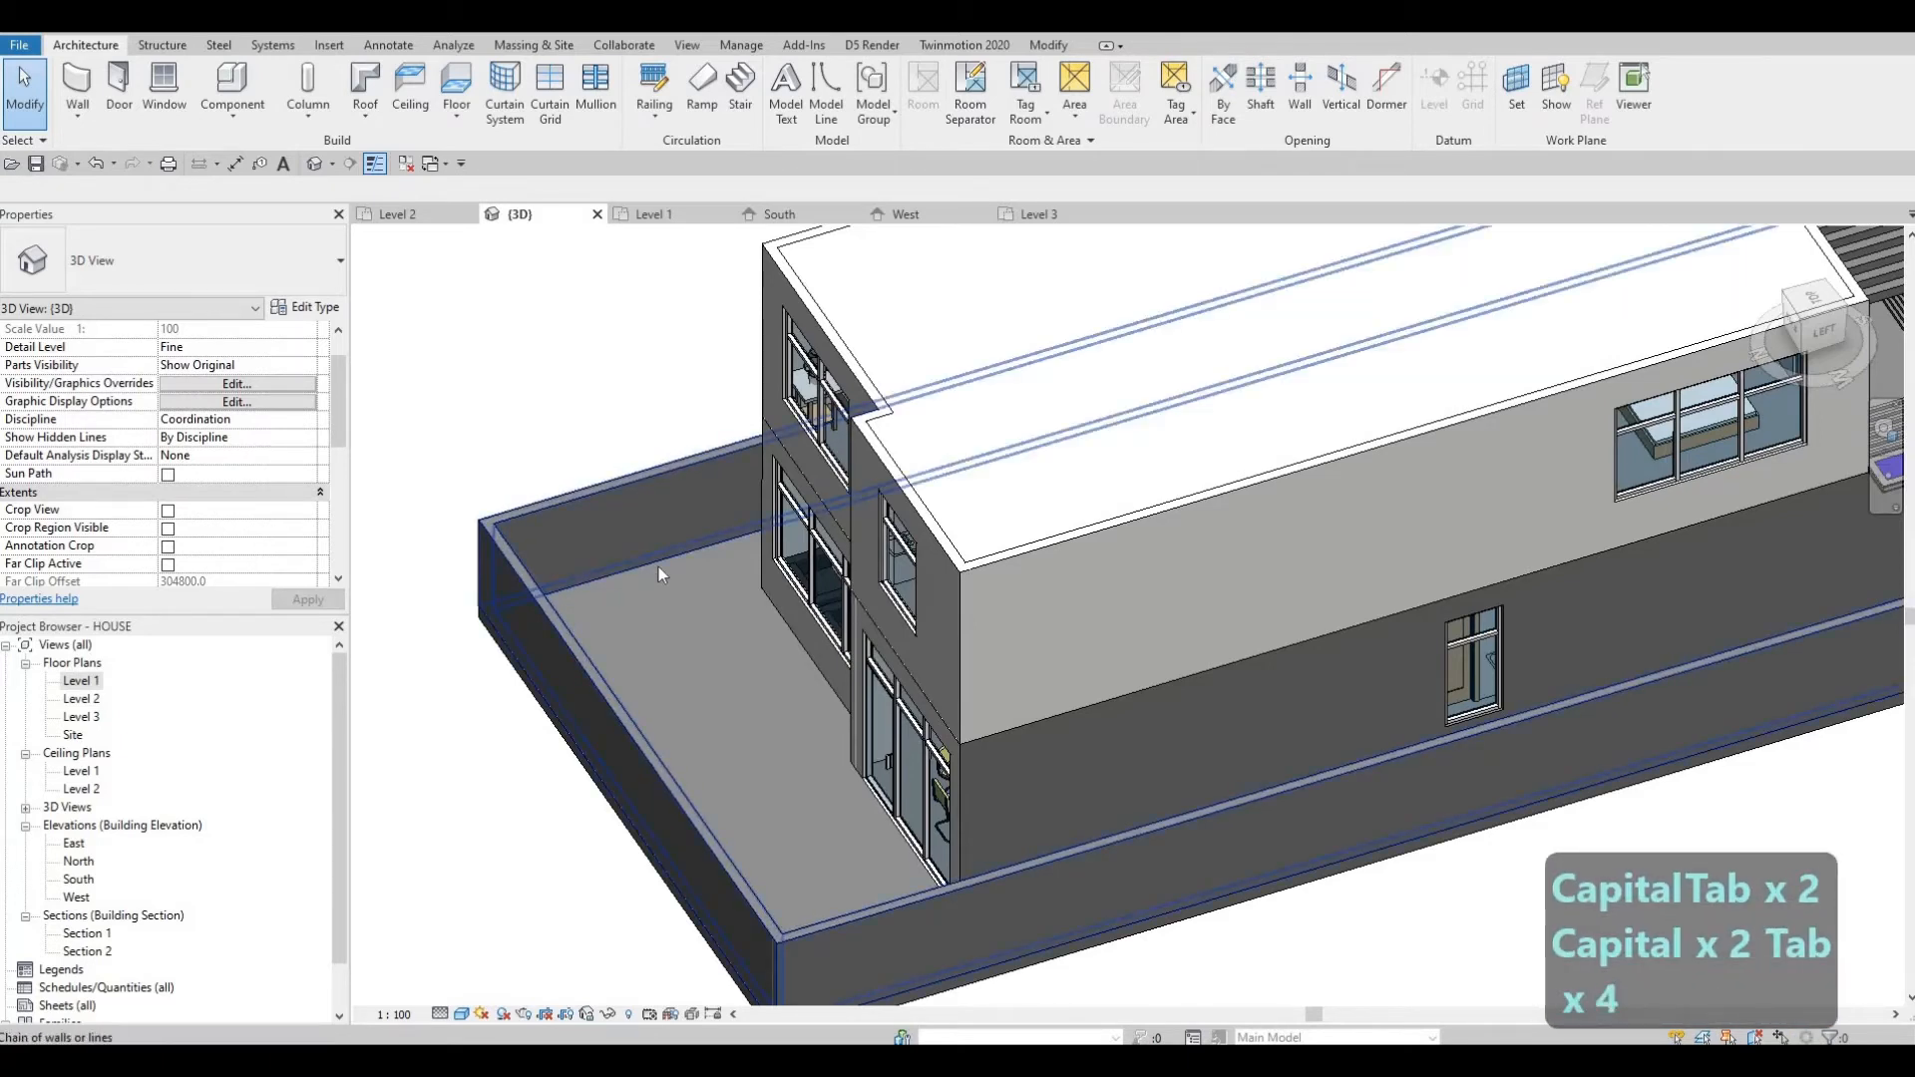
{"action": "key", "text": "Tab"}
{"action": "left_click", "coordinate": [658, 566]}
{"action": "key", "text": "Escape"}
{"action": "middle_click_drag", "start_coordinate": [653, 743], "coordinate": [591, 555], "text": "shift"}
{"action": "key", "text": "Caps_Lock"}
{"action": "key", "text": "Tab"}
{"action": "key", "text": "Tab"}
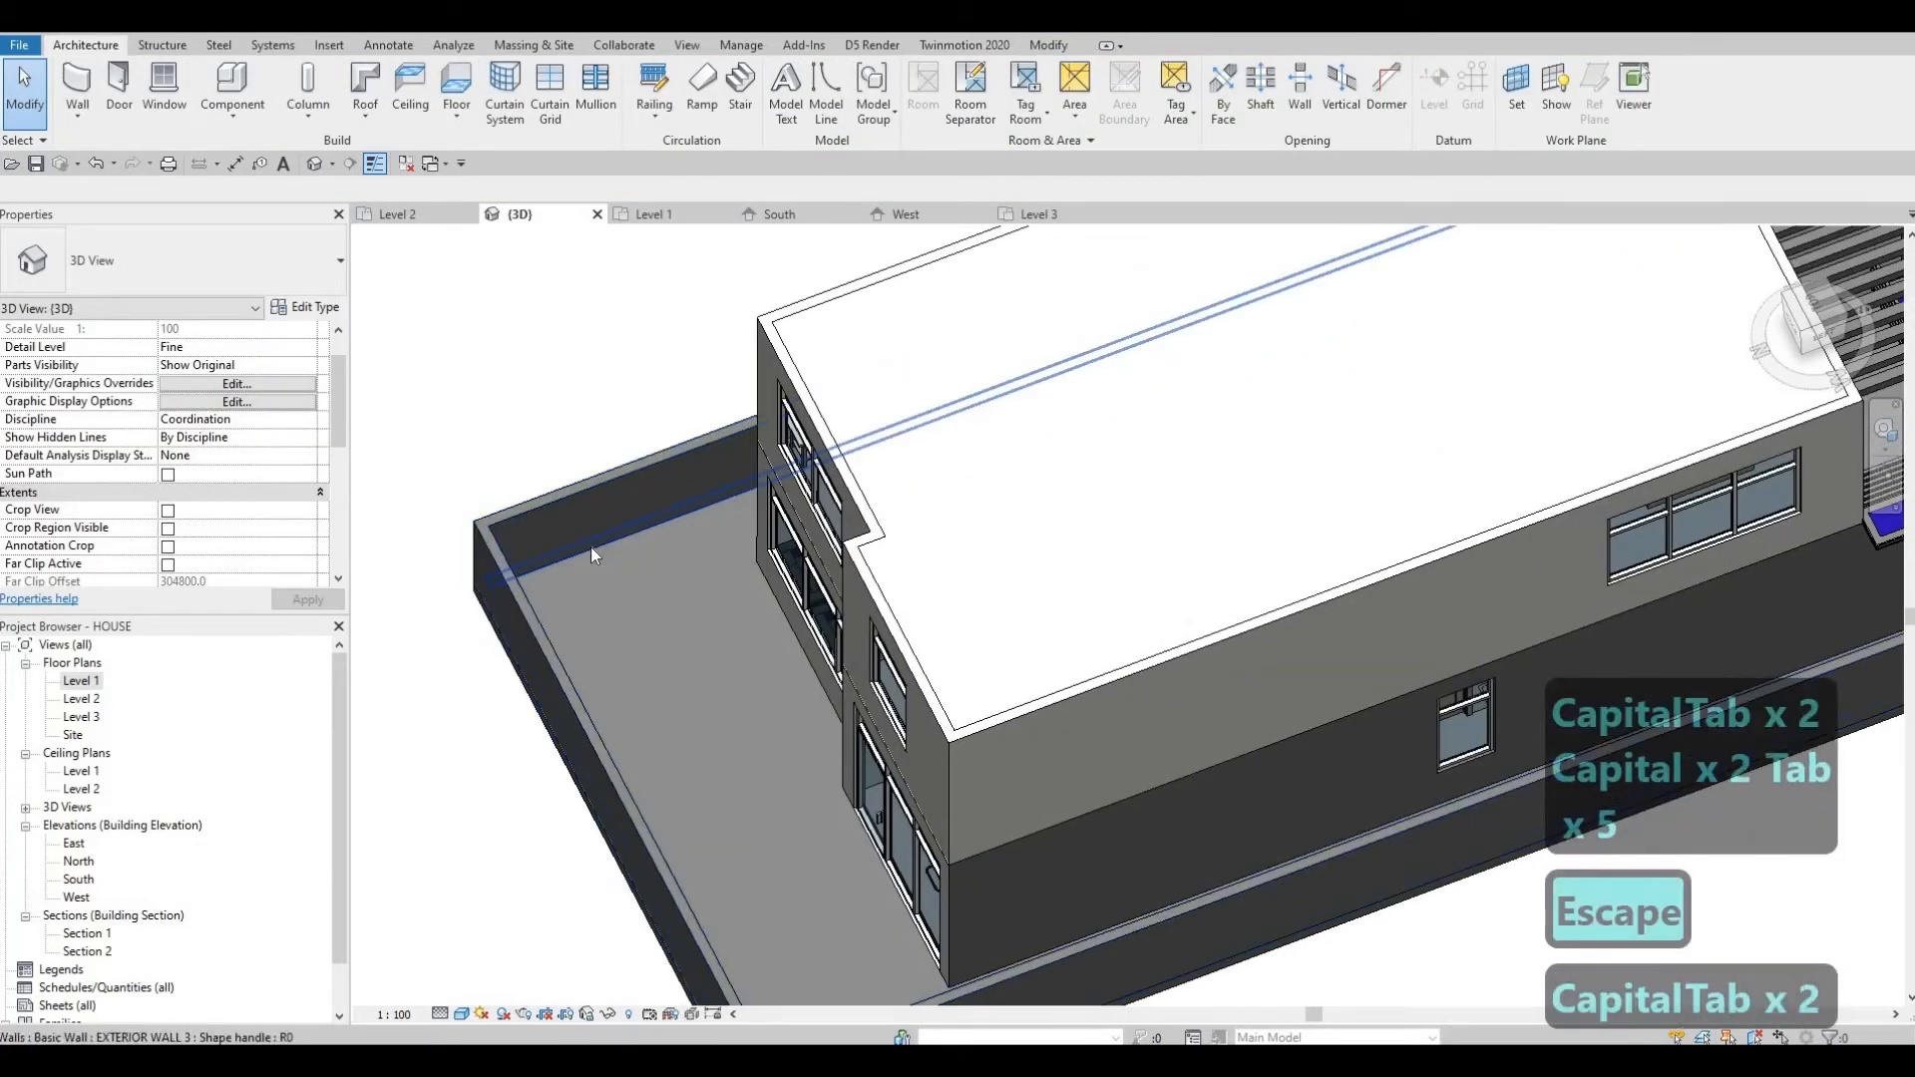
{"action": "key", "text": "Tab"}
{"action": "key", "text": "Tab"}
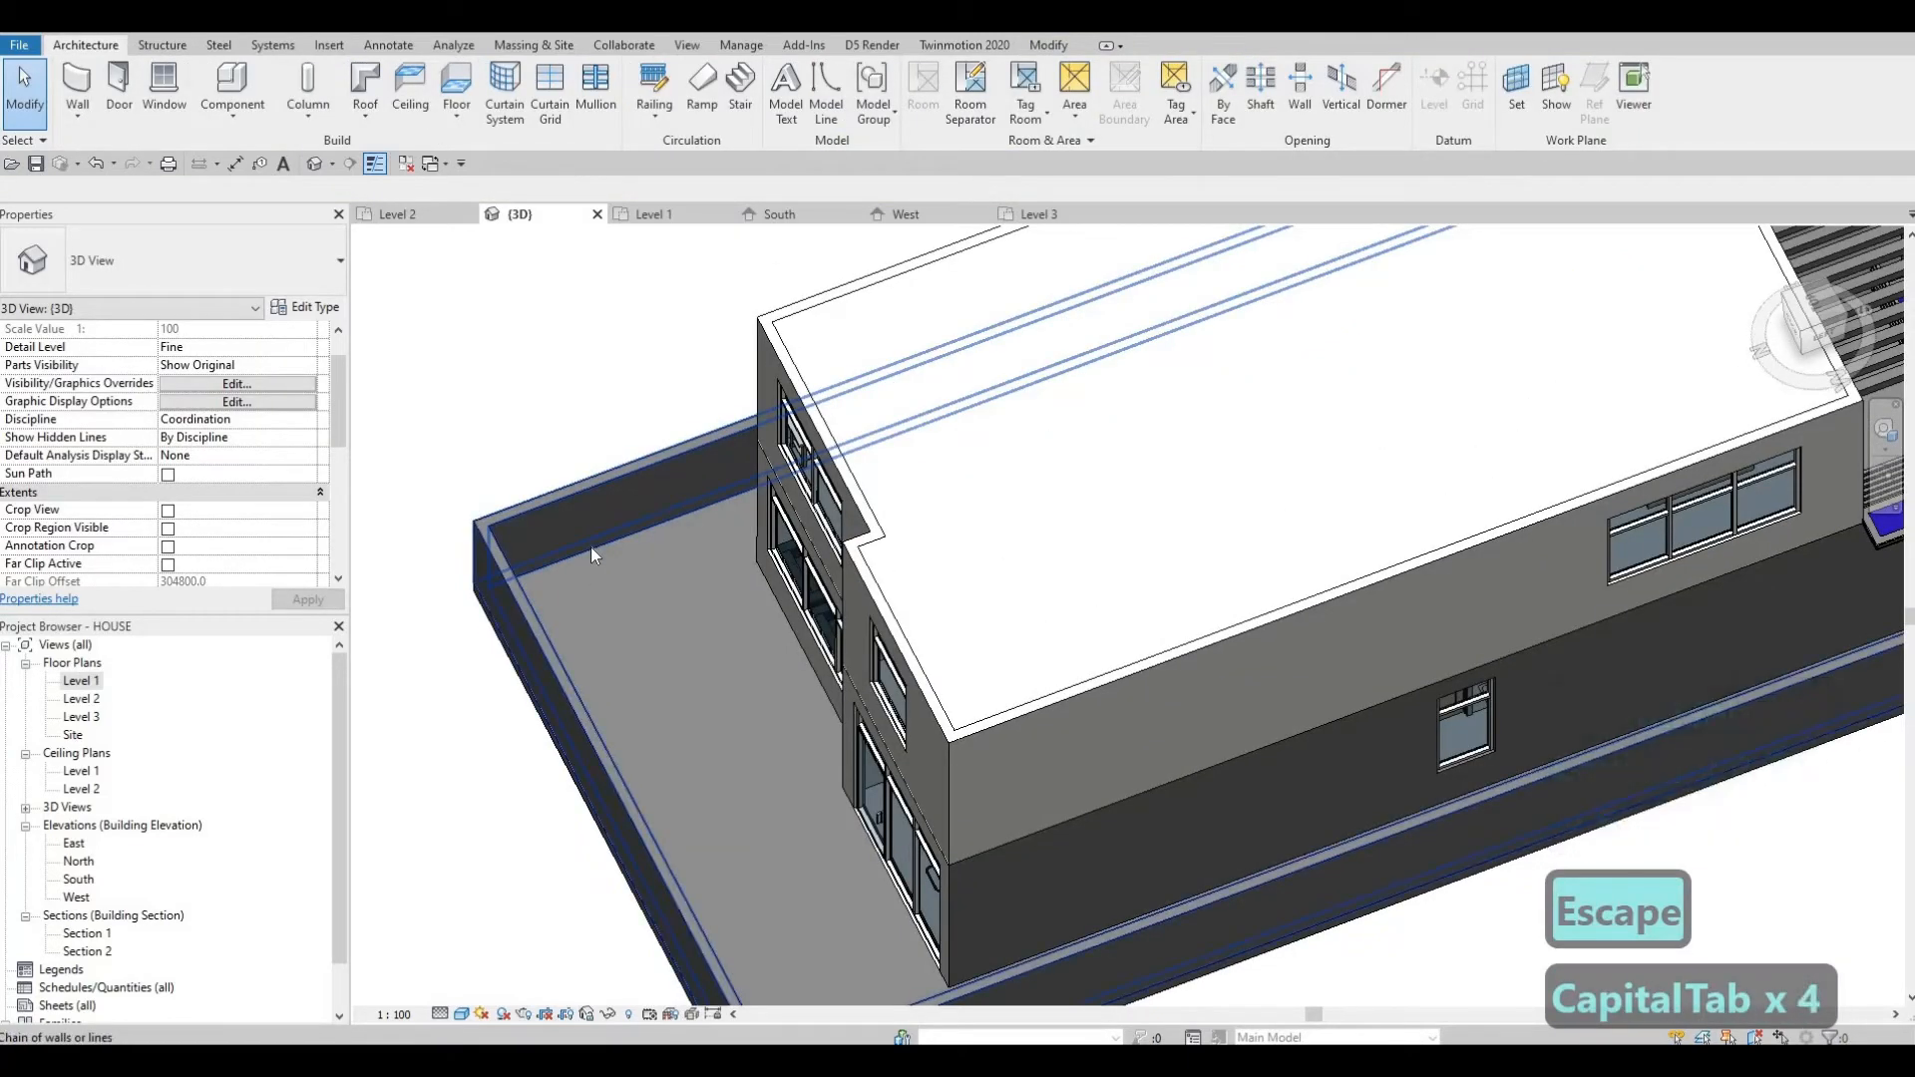
{"action": "left_click", "coordinate": [607, 711]}
{"action": "key", "text": "Escape"}
Edit the FLOOR 3 boundary in the Level 1 plan and sketch a rectangle about 3900 × 1900 mm near the north end.
{"action": "middle_click_drag", "start_coordinate": [1072, 785], "coordinate": [930, 761], "text": "shift"}
{"action": "left_click", "coordinate": [1112, 254]}
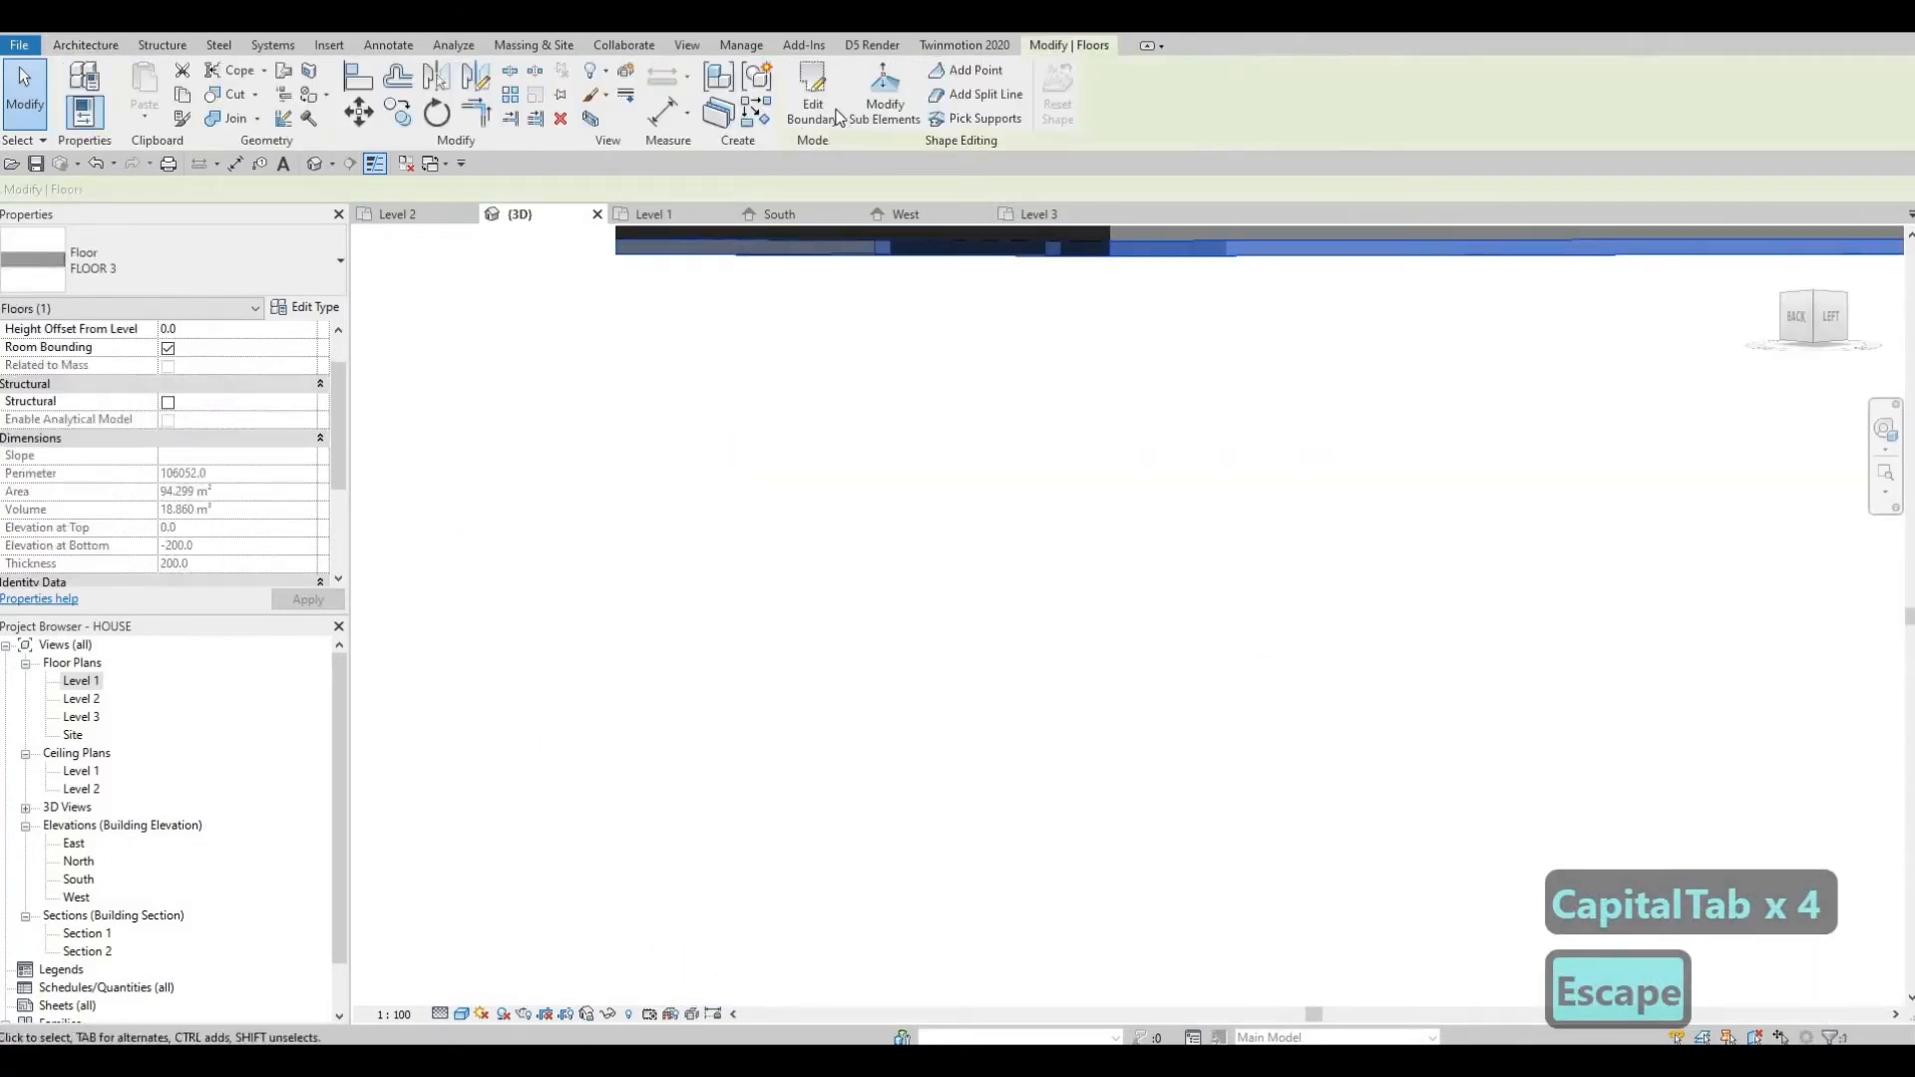
{"action": "left_click", "coordinate": [814, 104]}
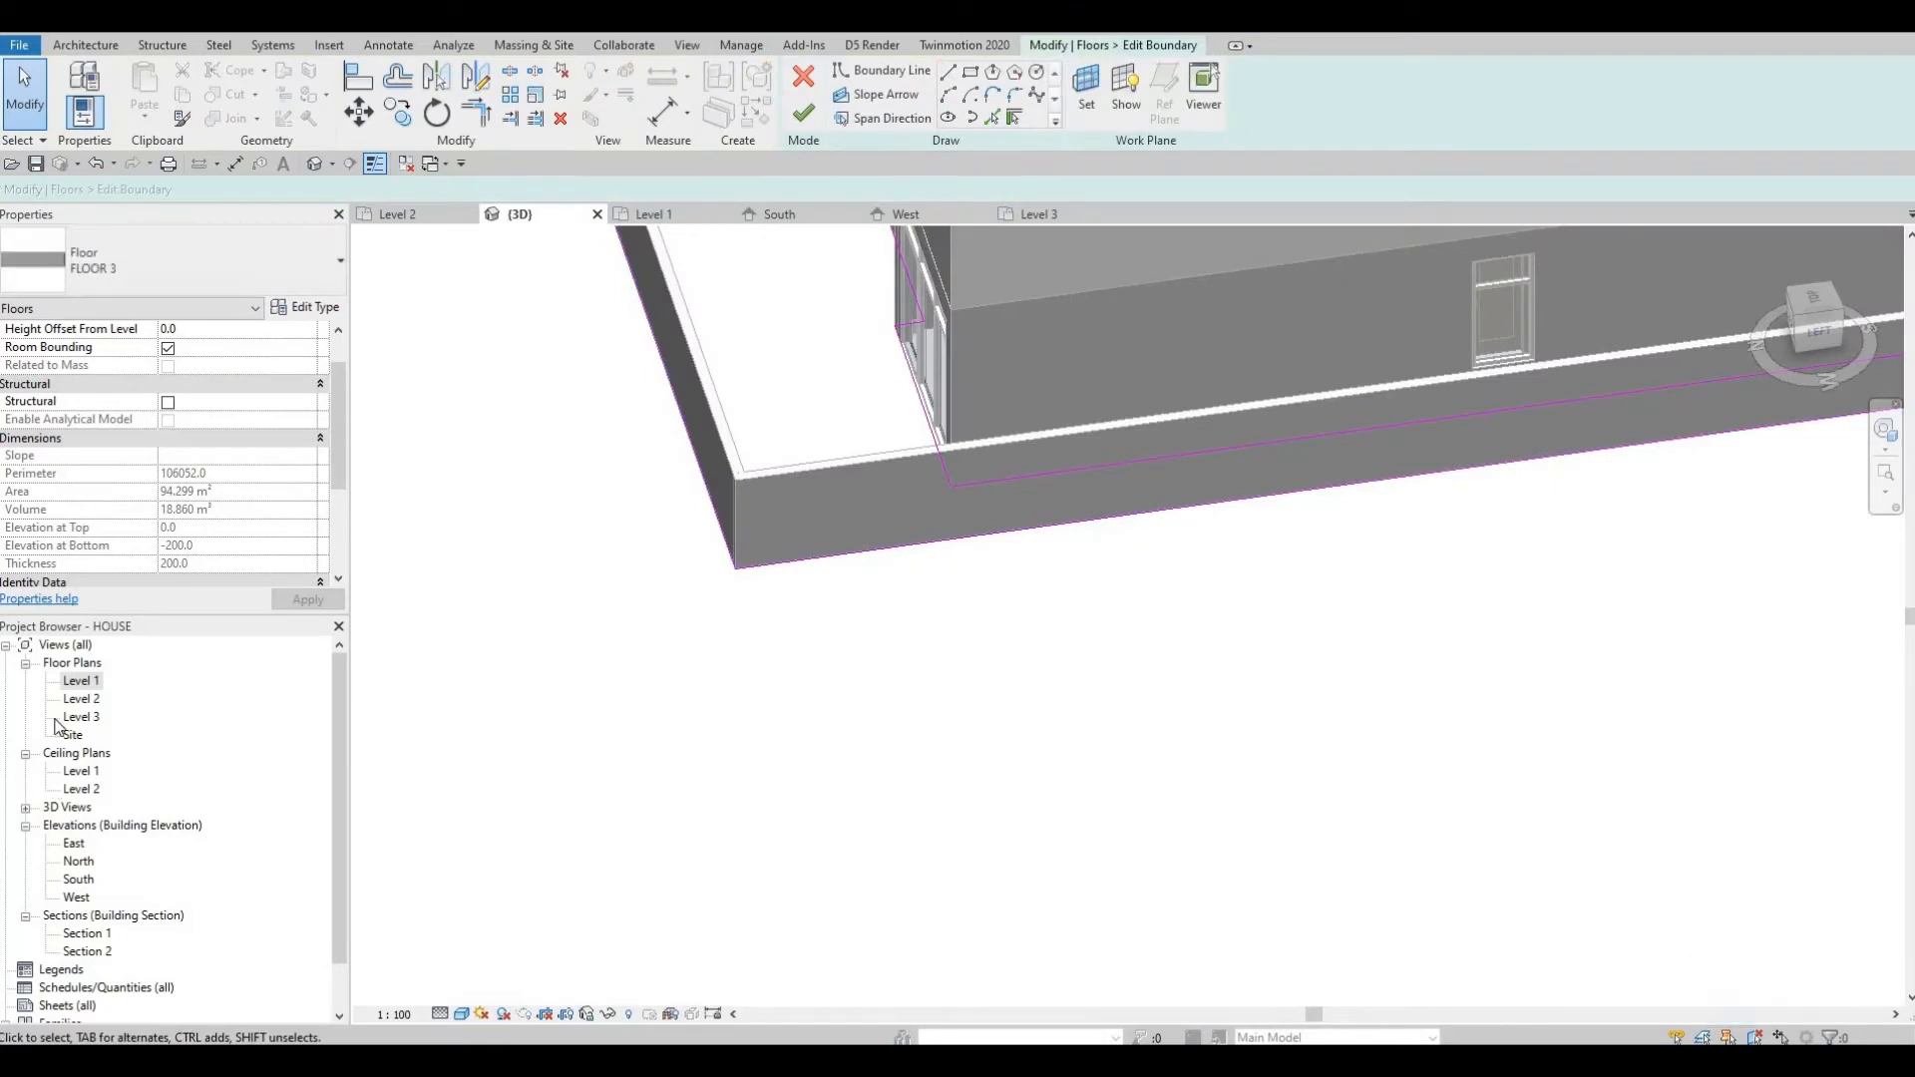
{"action": "double_click", "coordinate": [77, 684]}
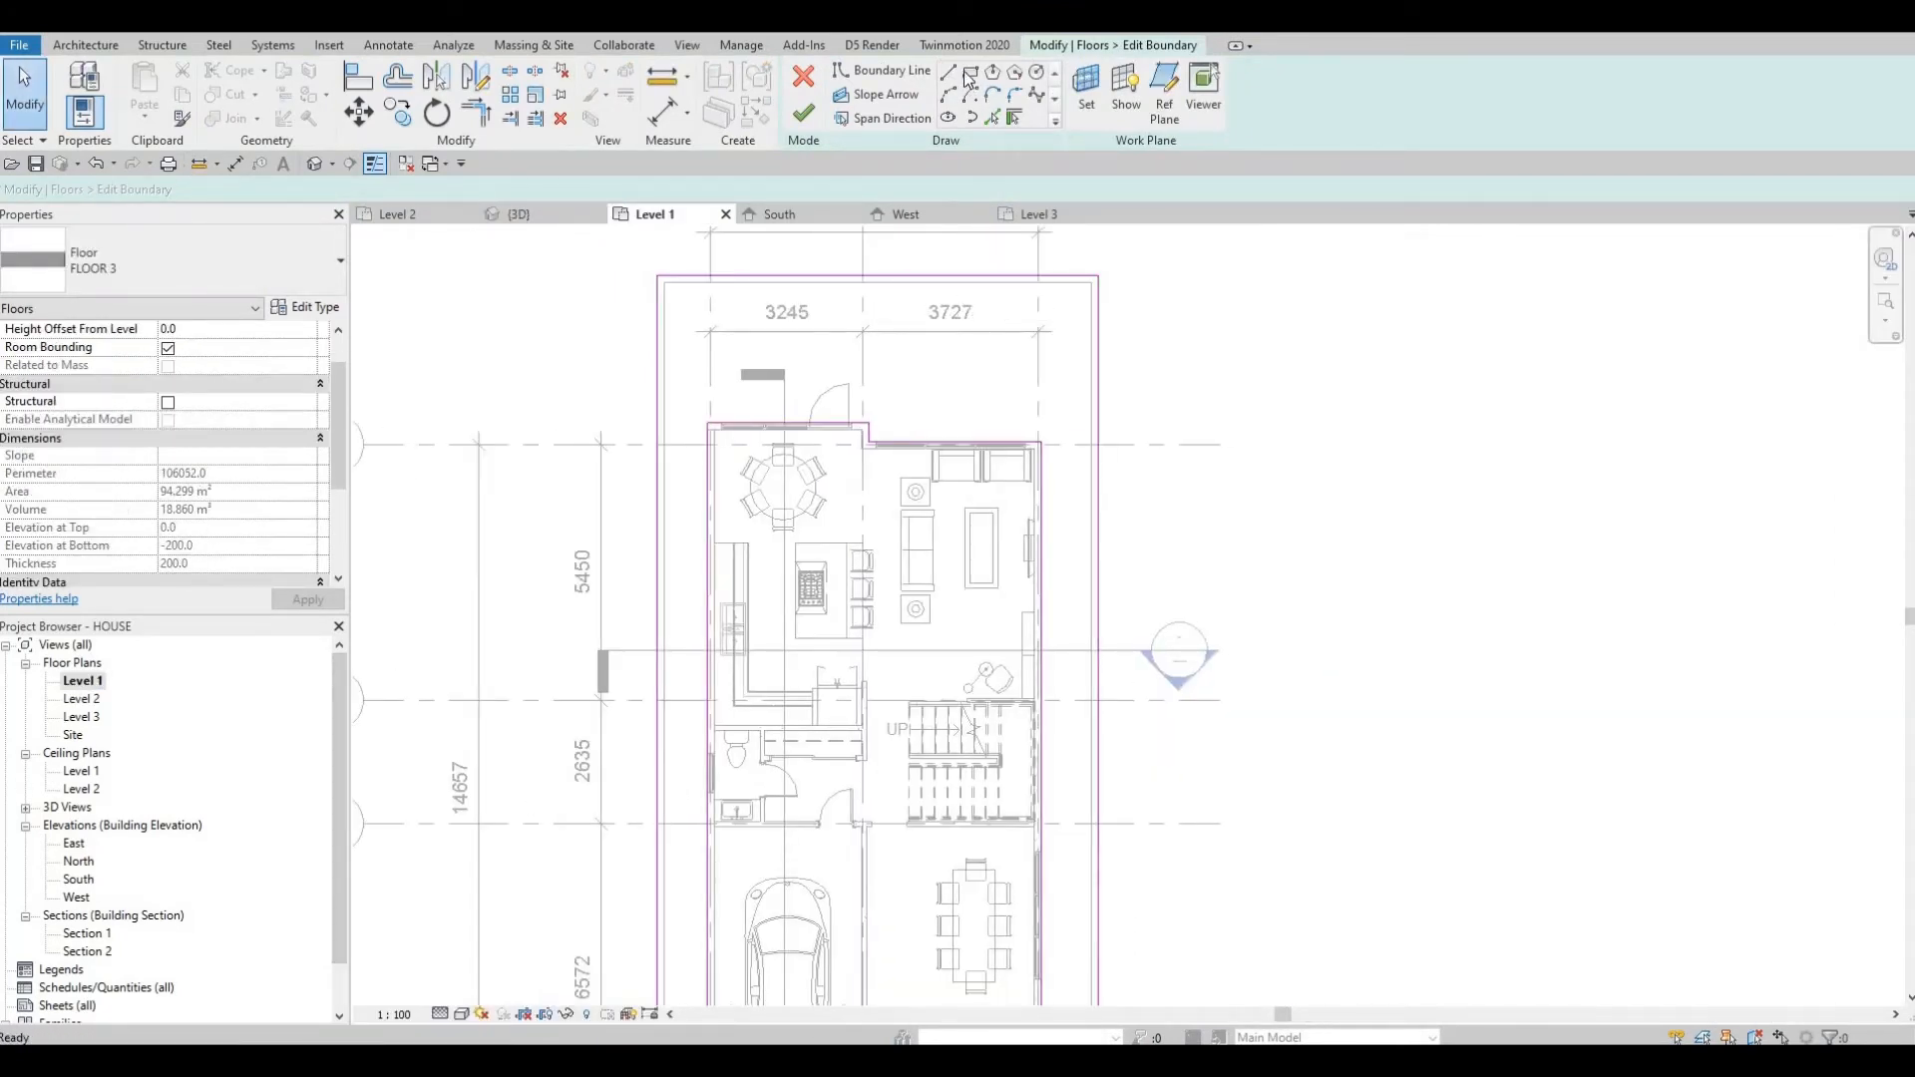
{"action": "scroll", "coordinate": [1082, 311], "scroll_direction": "up", "scroll_amount": 4}
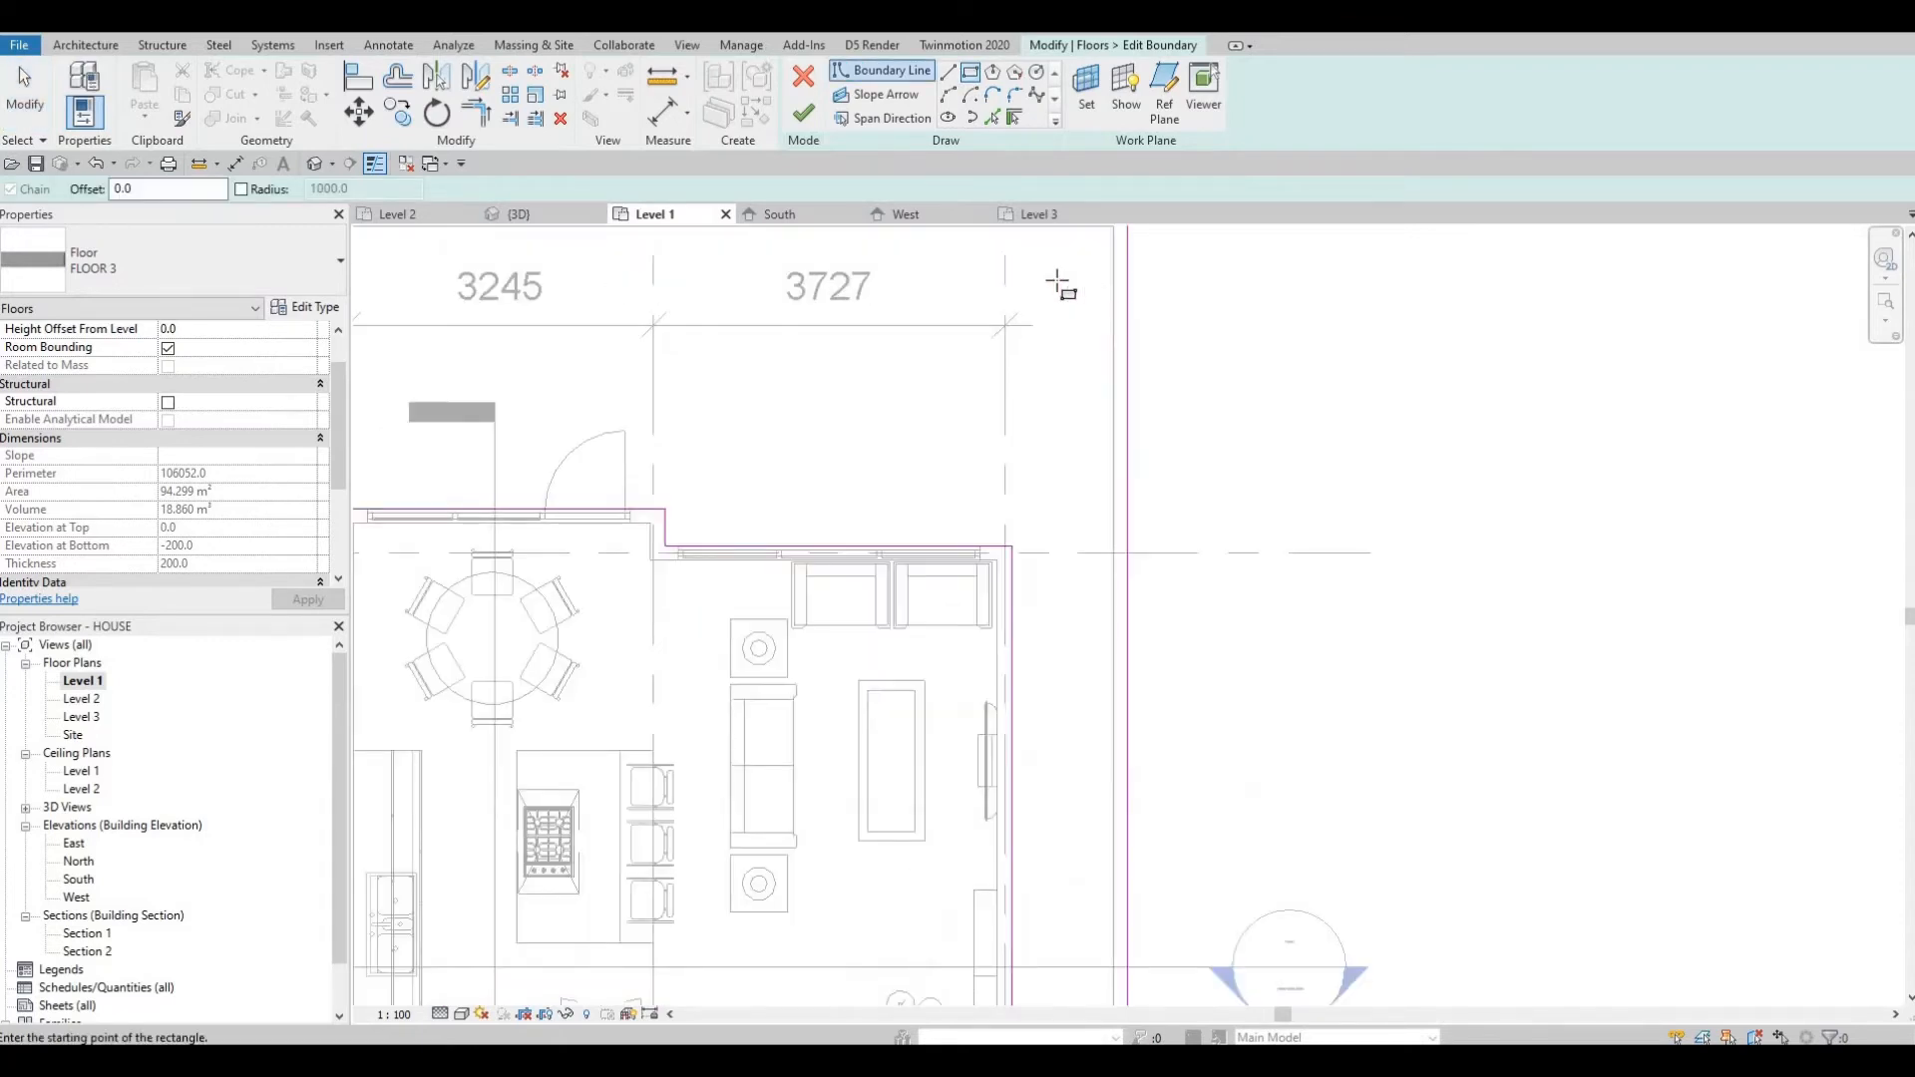
{"action": "left_click", "coordinate": [1065, 268]}
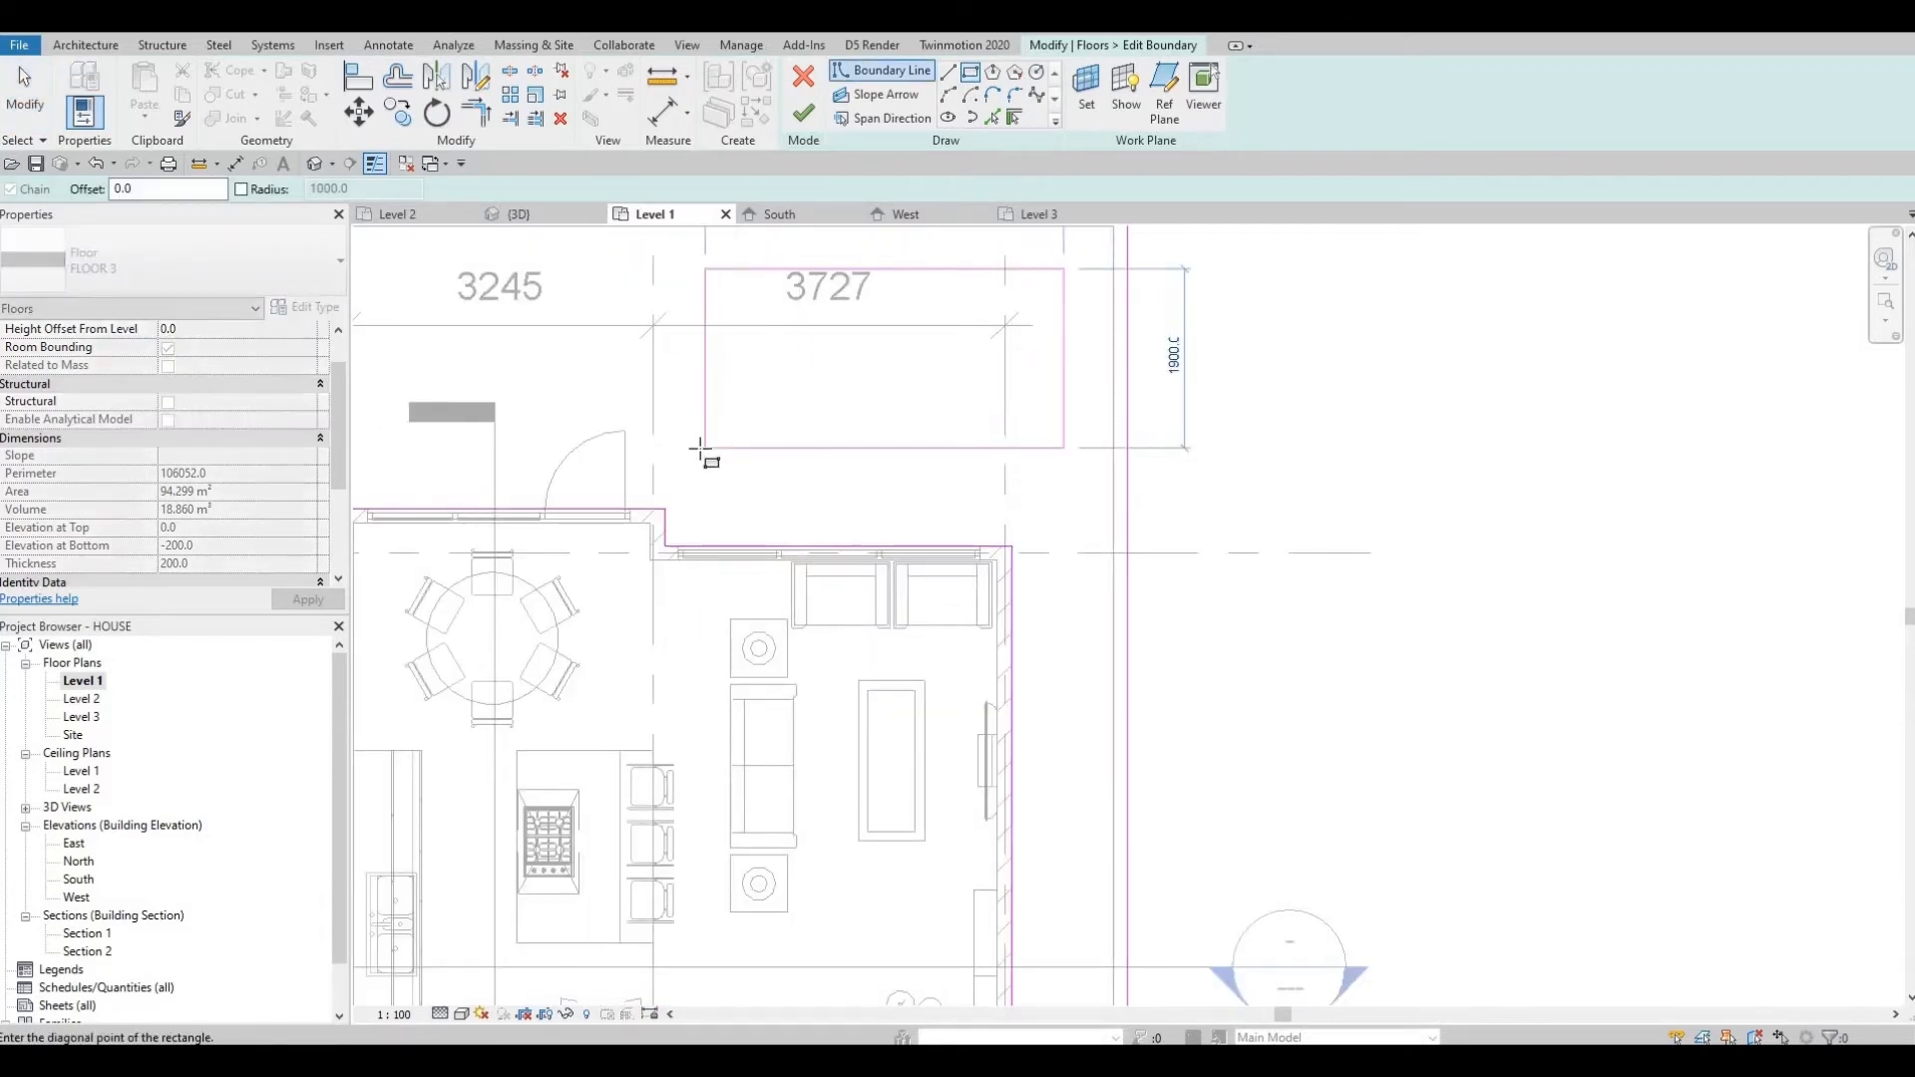
{"action": "left_click", "coordinate": [695, 448]}
{"action": "key", "text": "Escape"}
{"action": "key", "text": "Escape"}
{"action": "key", "text": "Escape"}
Shift the rectangle's top edge slightly northward.
{"action": "middle_click_drag", "start_coordinate": [923, 412], "coordinate": [991, 551]}
{"action": "left_click", "coordinate": [929, 403]}
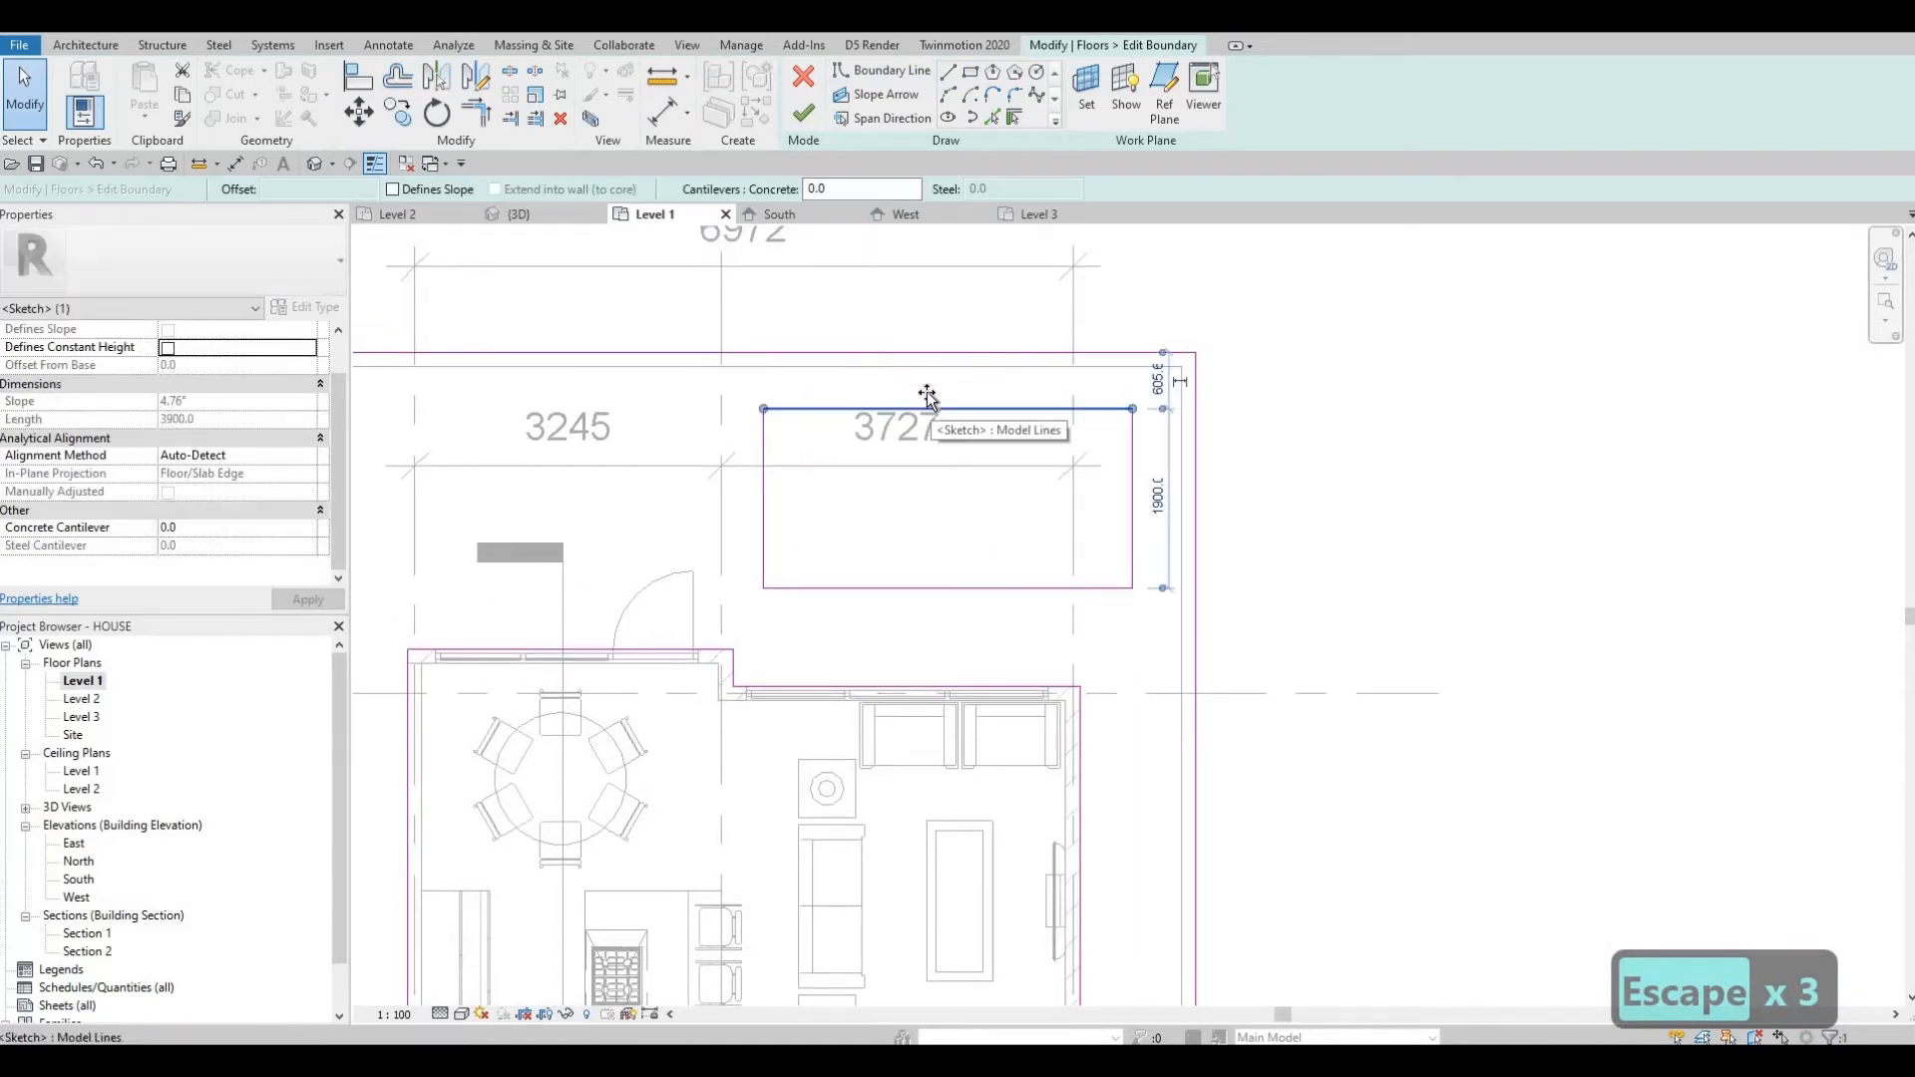
{"action": "left_click_drag", "start_coordinate": [929, 404], "coordinate": [1014, 483]}
{"action": "key", "text": "Escape"}
{"action": "key", "text": "Escape"}
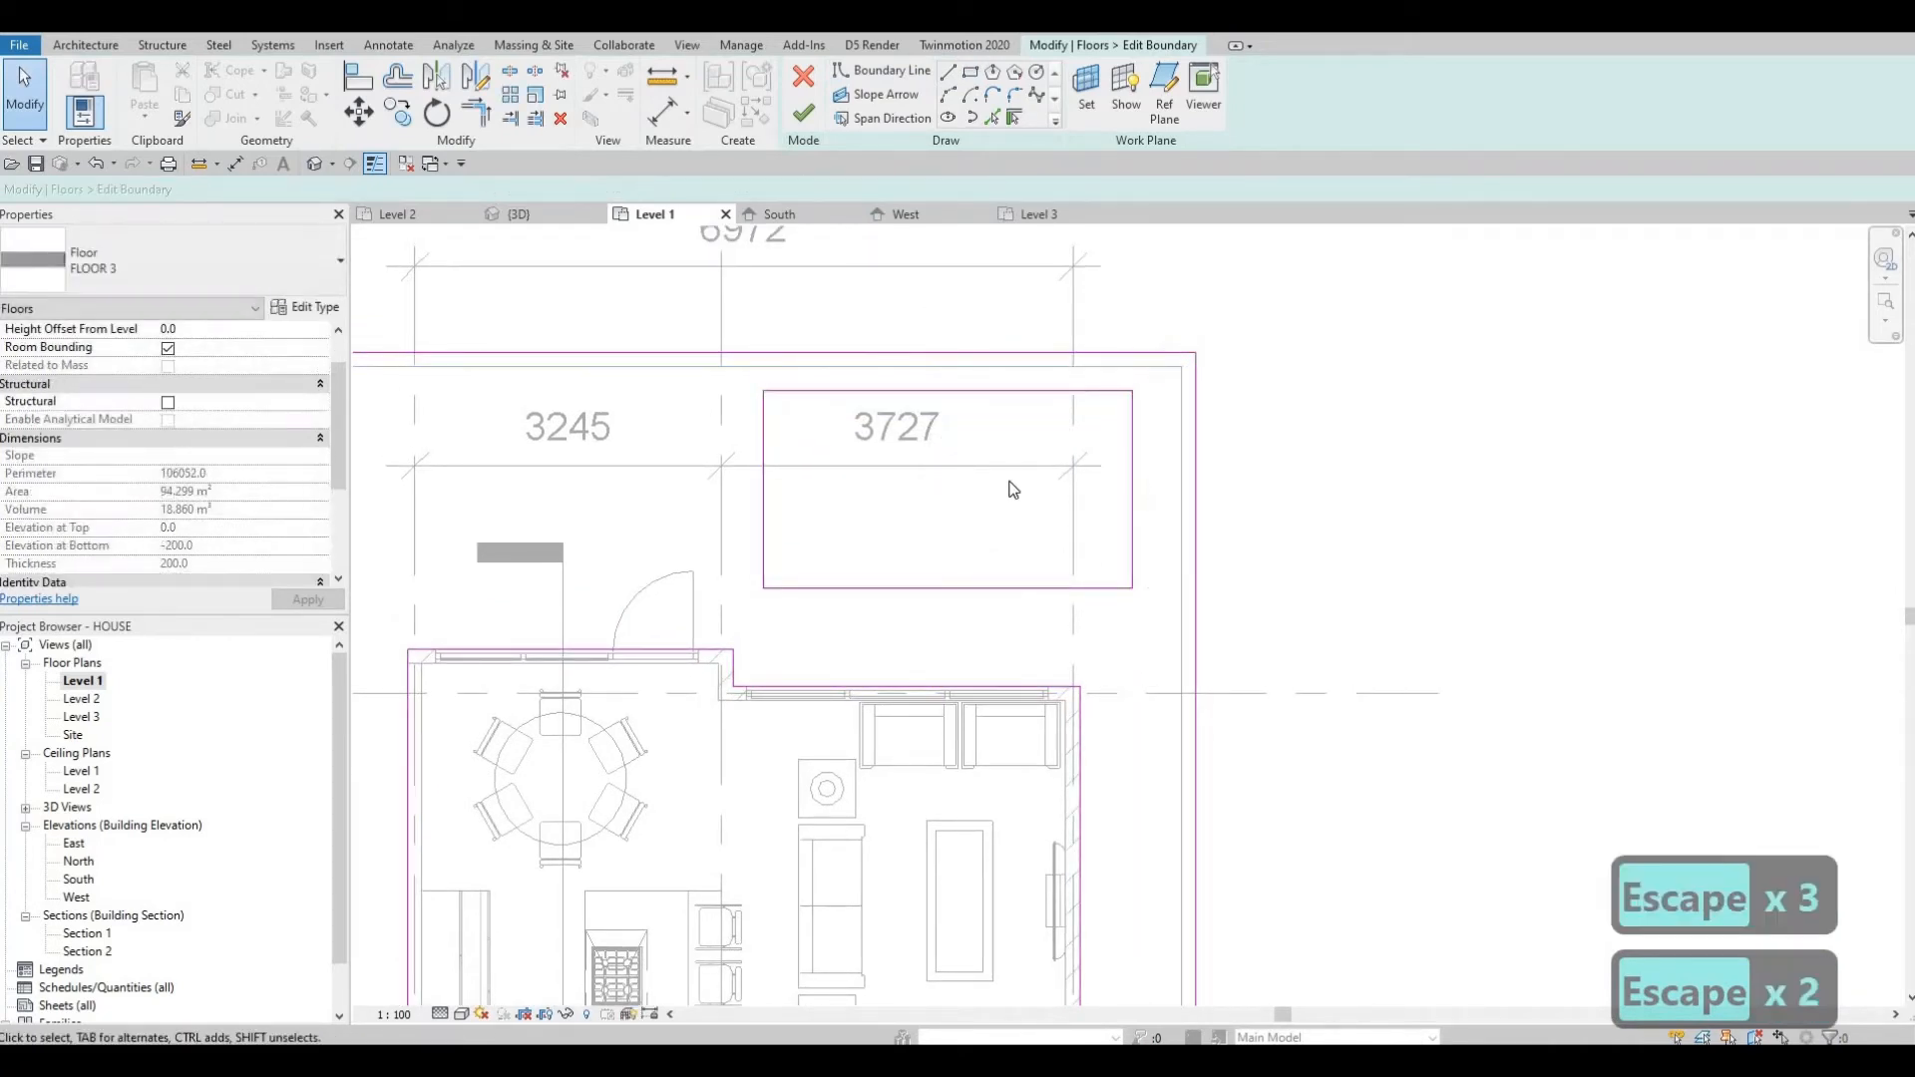
Align the rectangle's east edge with the inner face of the east wall below it.
{"action": "key", "text": "a"}
{"action": "key", "text": "l"}
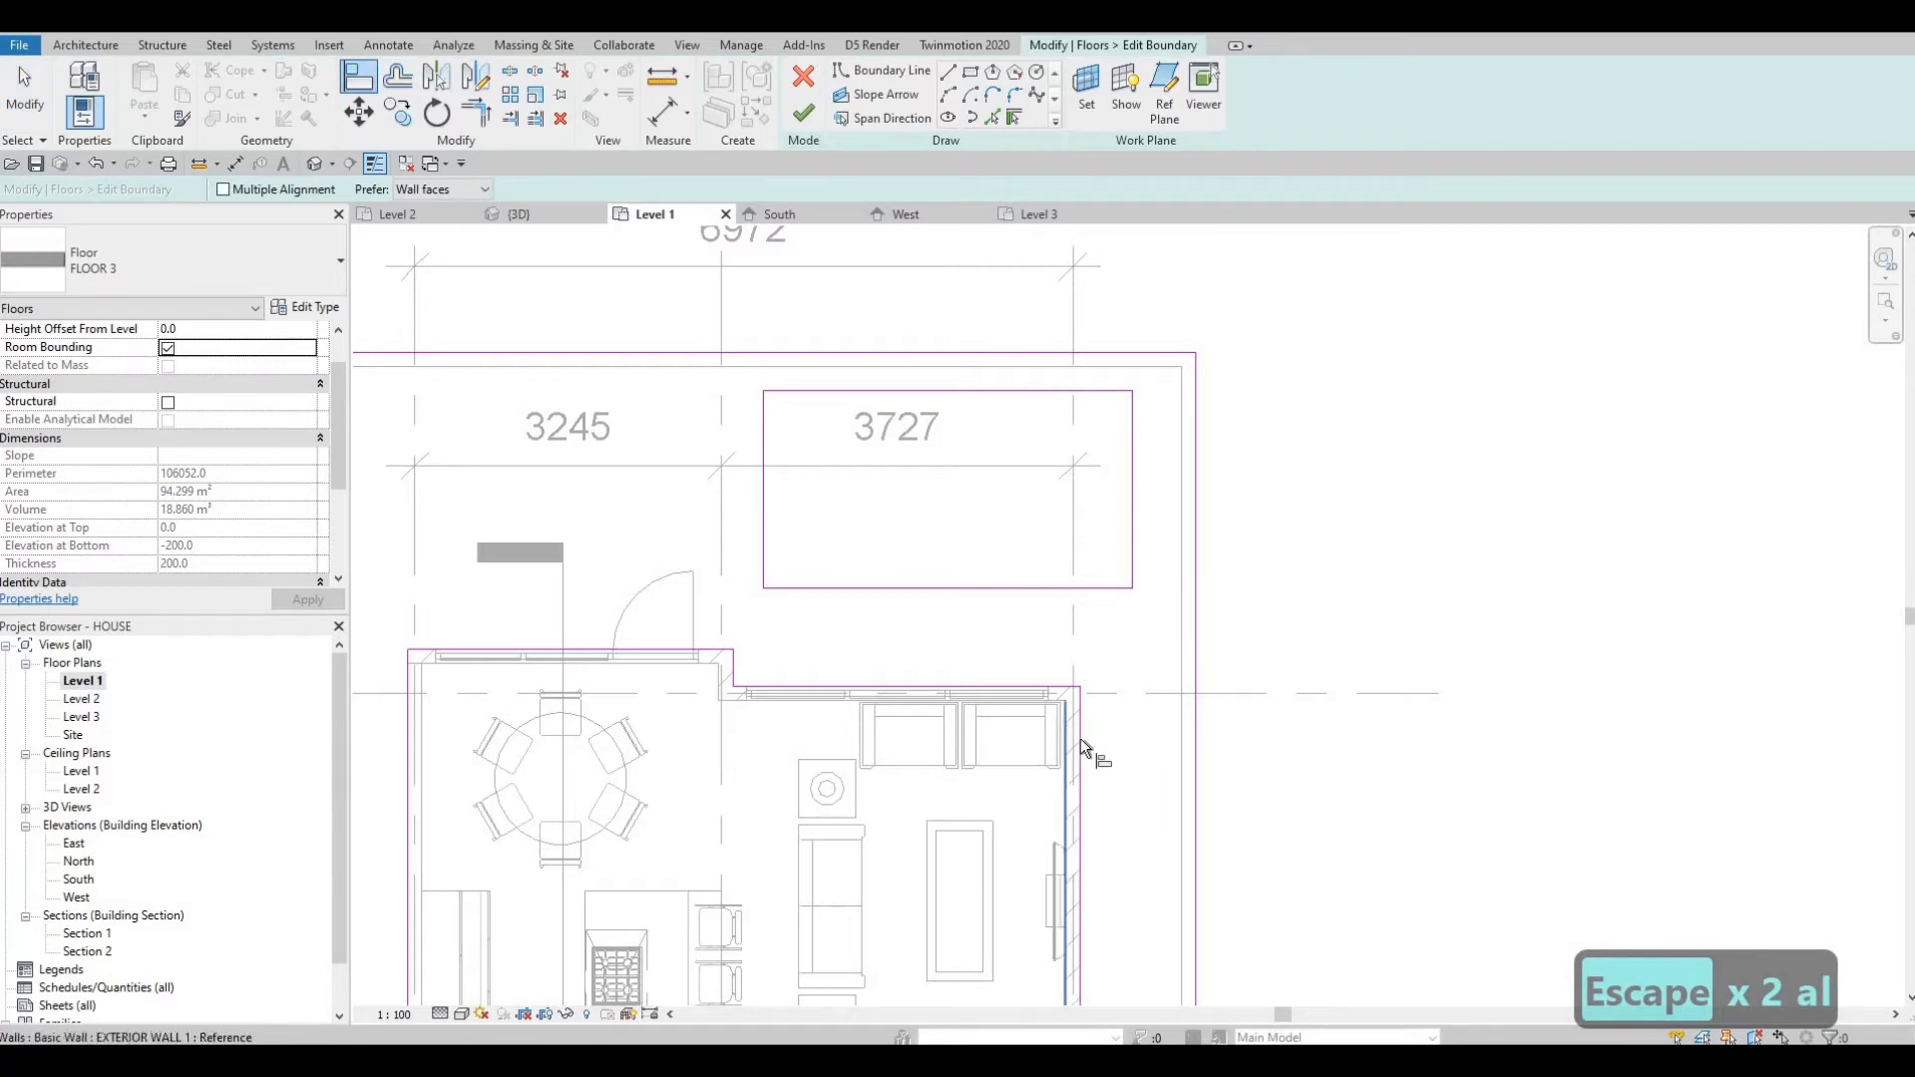
{"action": "left_click", "coordinate": [1080, 739]}
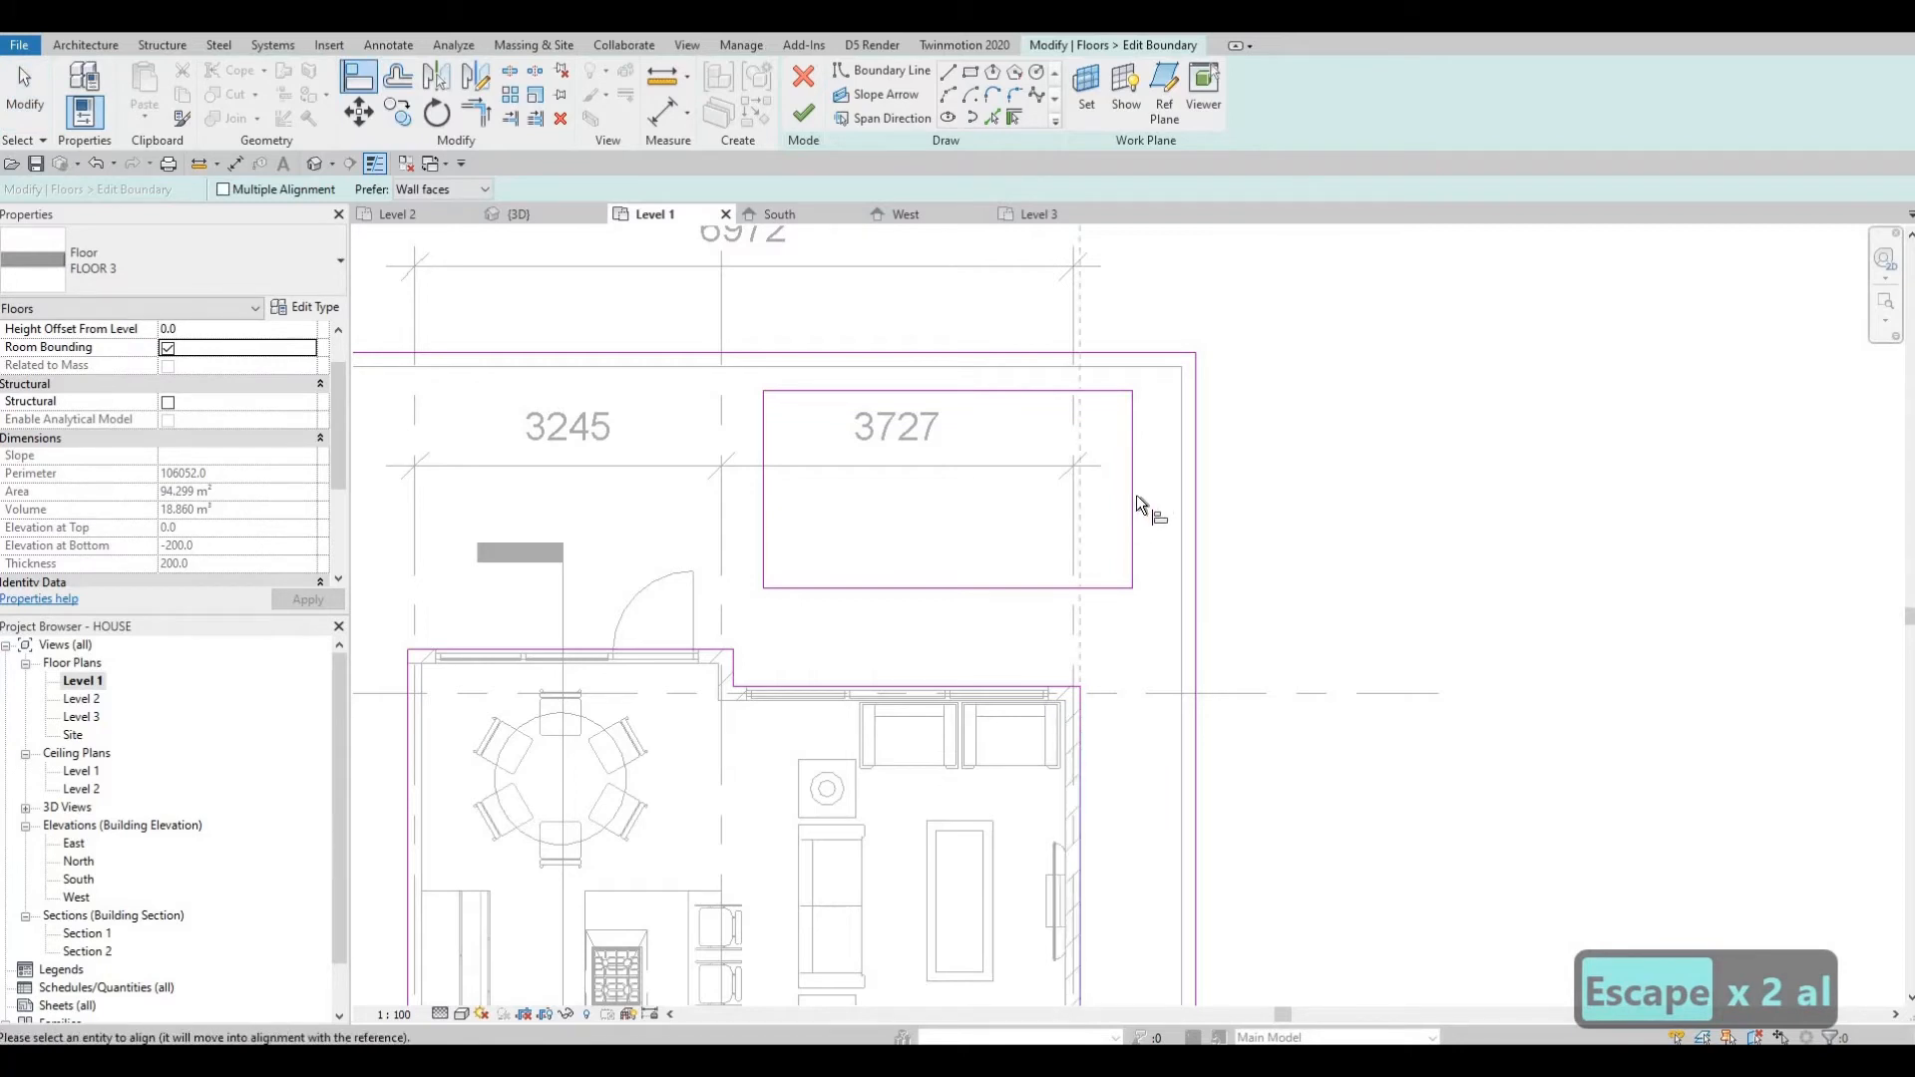
{"action": "left_click", "coordinate": [1134, 494]}
{"action": "key", "text": "Escape"}
{"action": "key", "text": "Escape"}
Finish editing the FLOOR 3 boundary so the rectangle becomes an opening in the slab.
{"action": "key", "text": "Escape"}
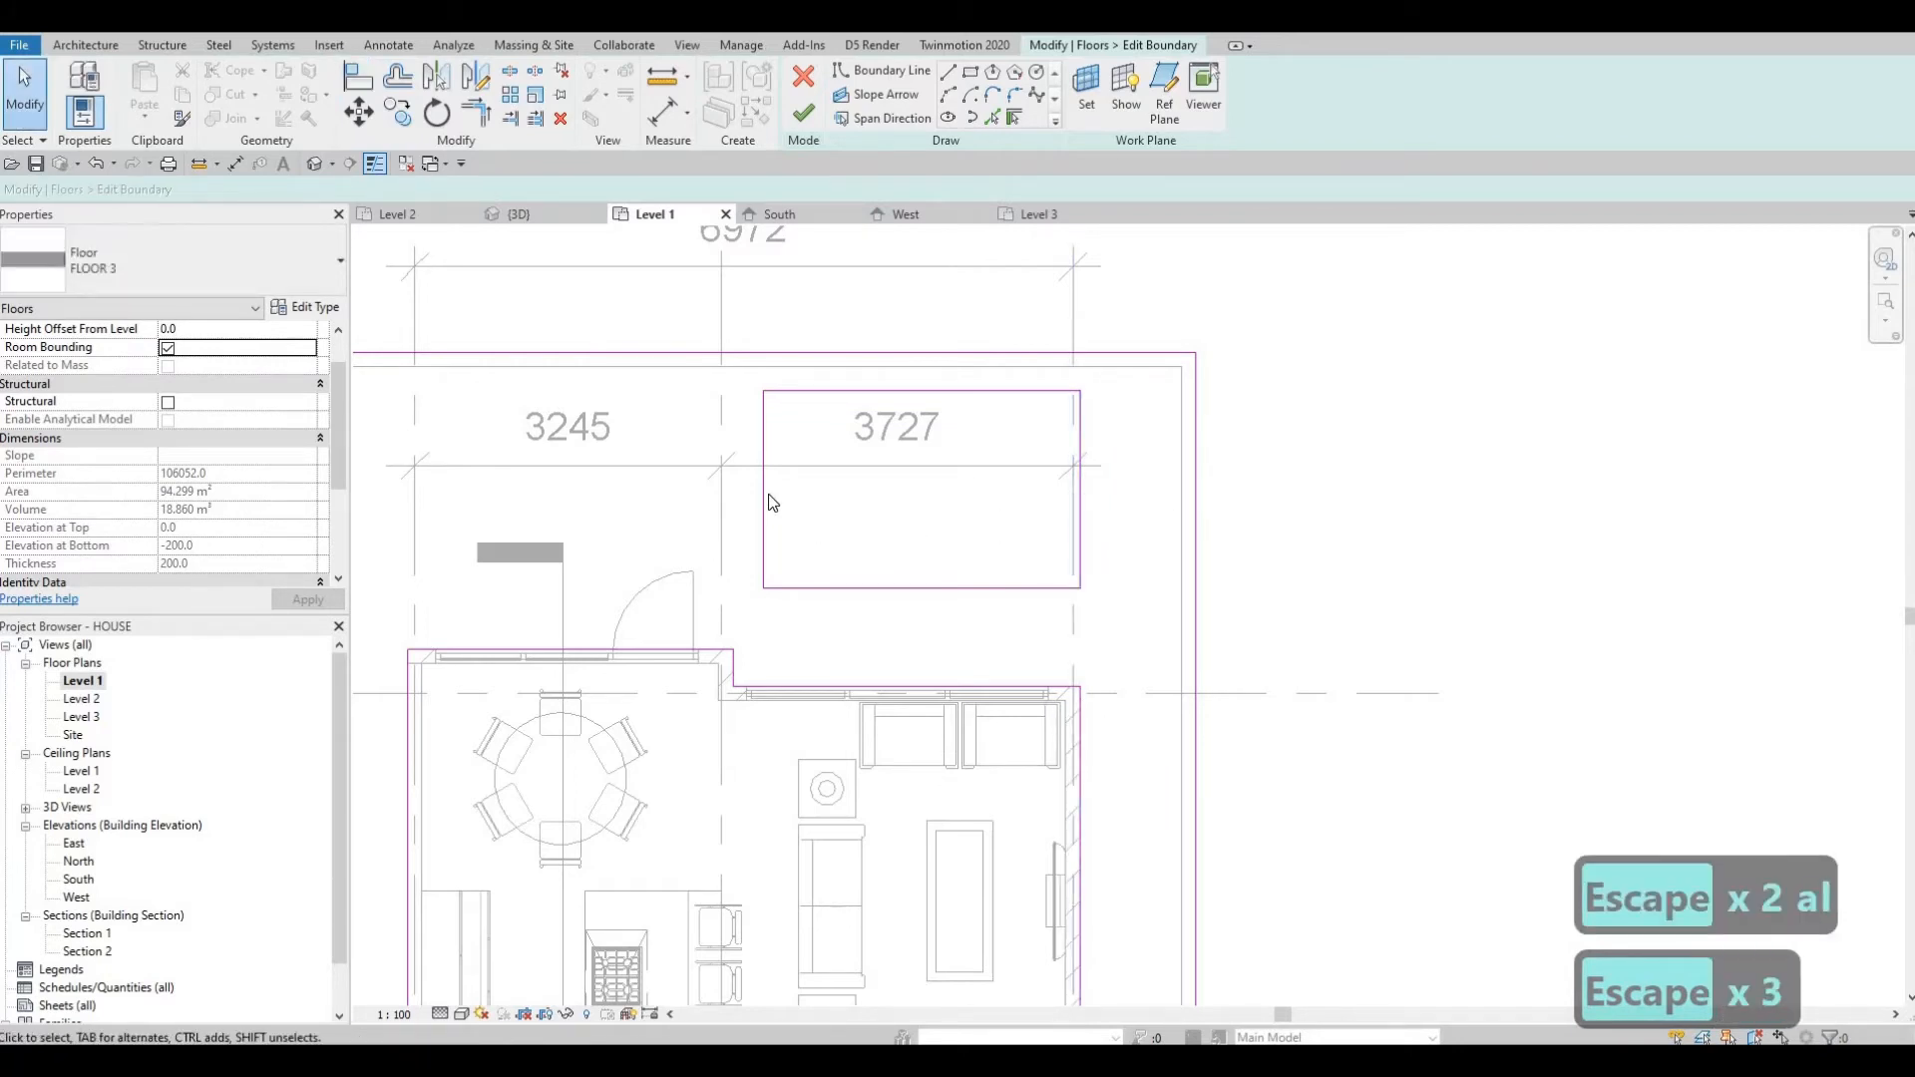
{"action": "left_click", "coordinate": [764, 499]}
{"action": "mouse_move", "coordinate": [616, 520]}
{"action": "middle_mouse_down"}
{"action": "mouse_move", "coordinate": [837, 496]}
{"action": "mouse_move", "coordinate": [841, 375]}
{"action": "middle_mouse_up"}
{"action": "key", "text": "Escape"}
{"action": "key", "text": "Escape"}
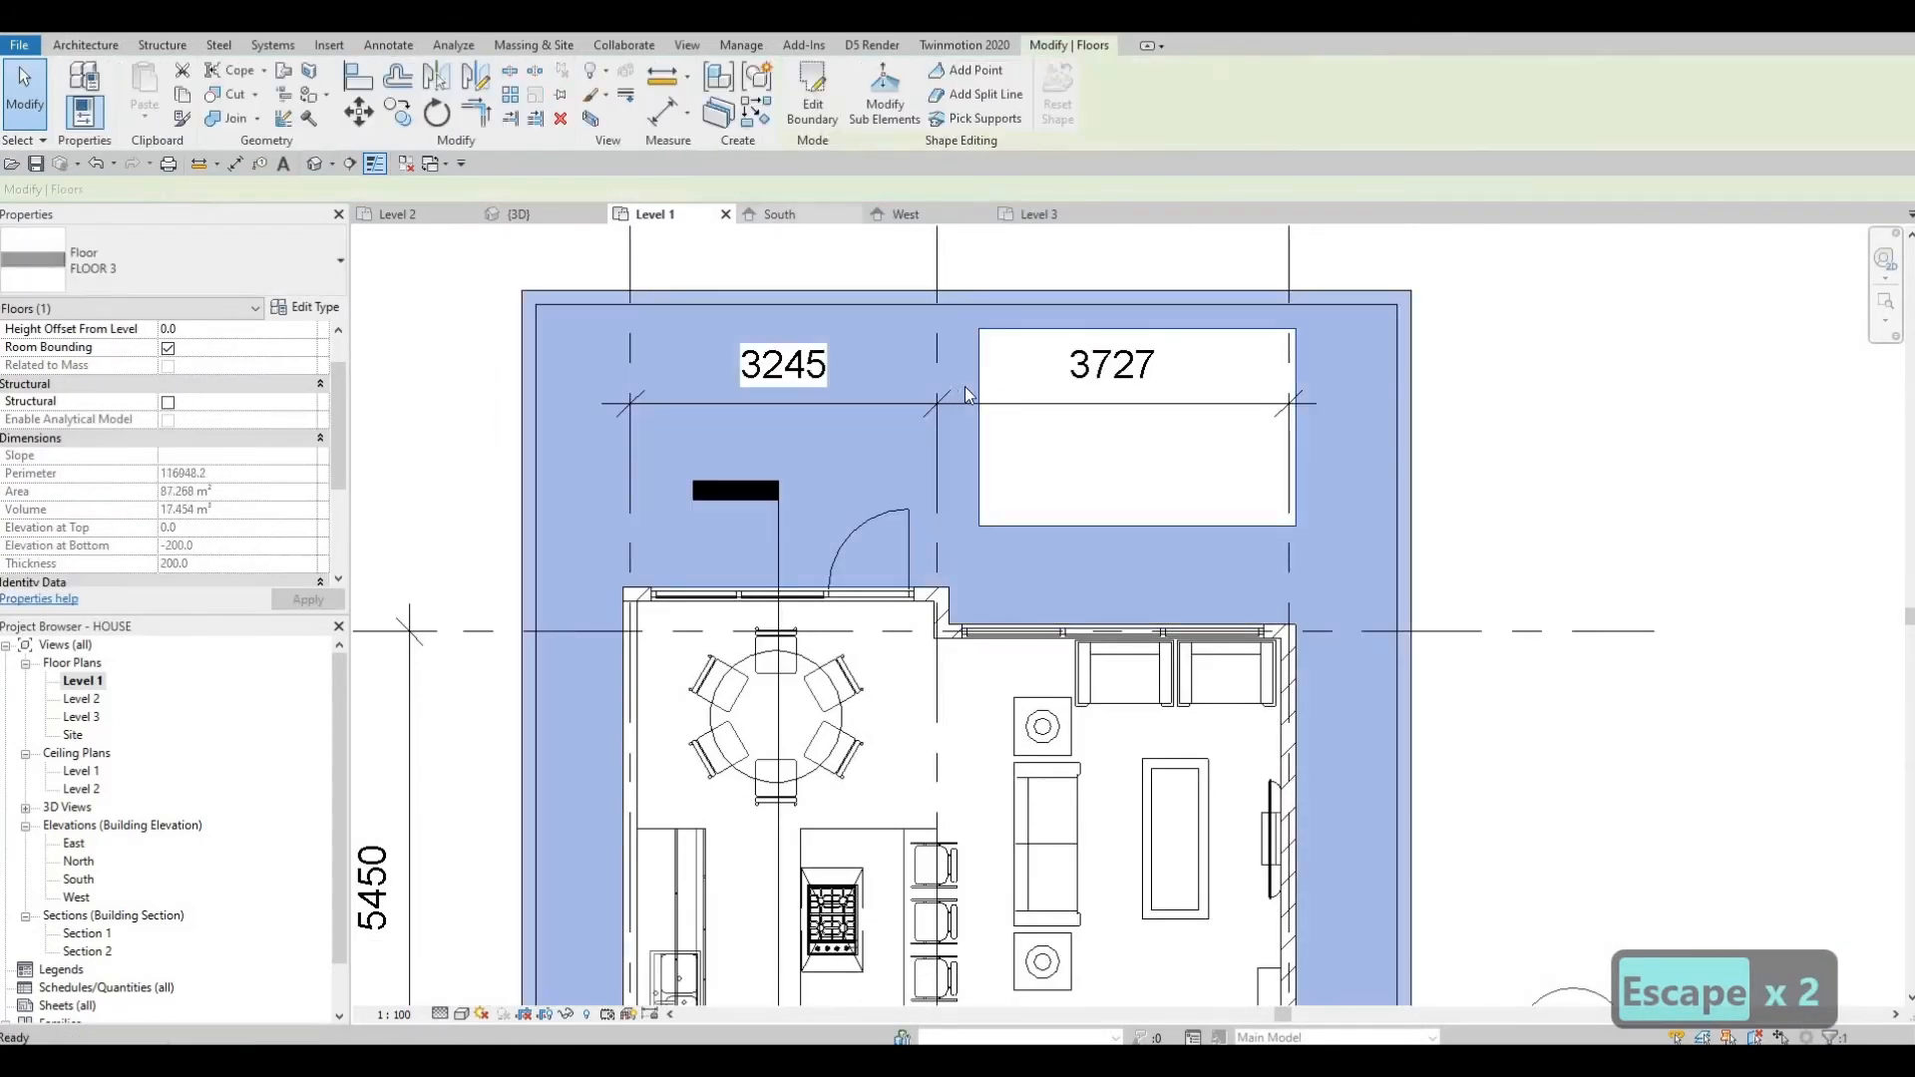
{"action": "key", "text": "Escape"}
{"action": "key", "text": "Escape"}
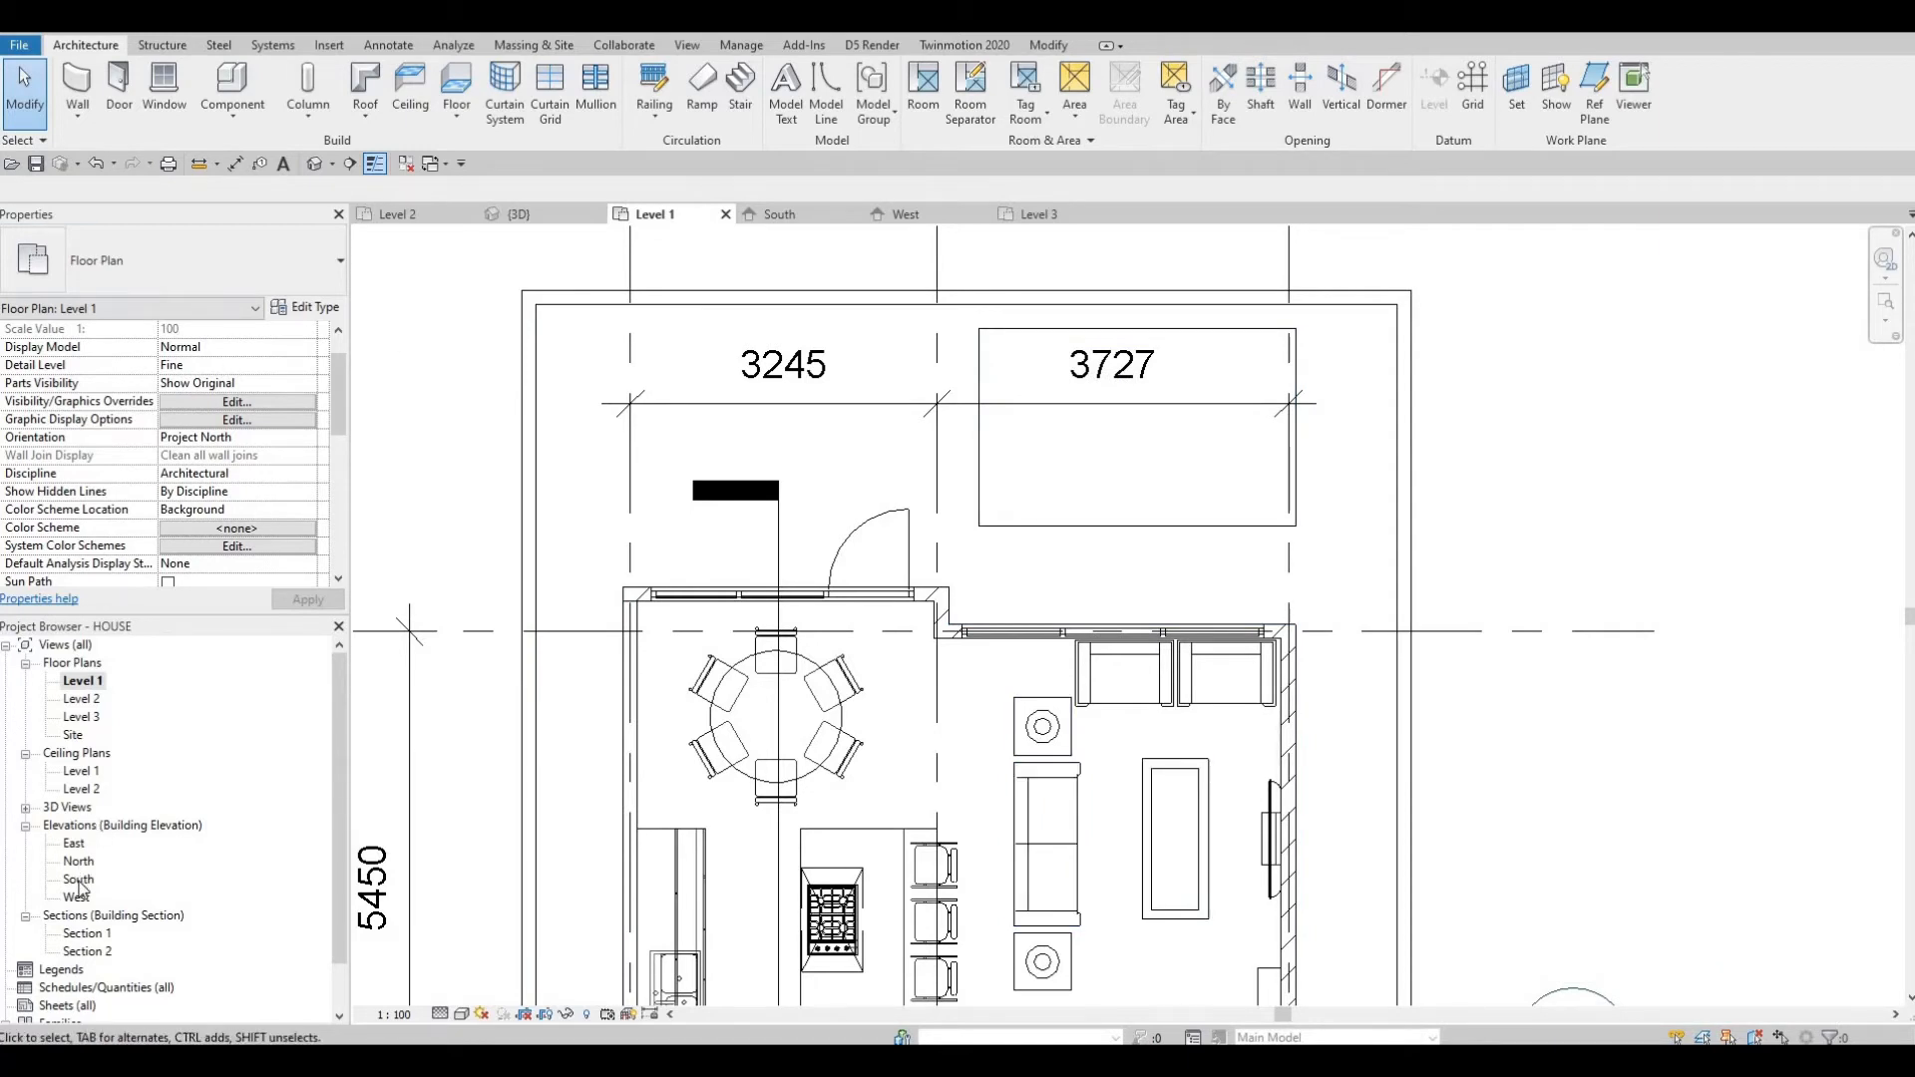
In the South elevation, create a new level at -1000 below Level 1 using Create Similar.
{"action": "left_click", "coordinate": [780, 215]}
{"action": "middle_click_drag", "start_coordinate": [803, 722], "coordinate": [689, 399]}
{"action": "scroll", "coordinate": [710, 459], "scroll_direction": "down", "scroll_amount": 7}
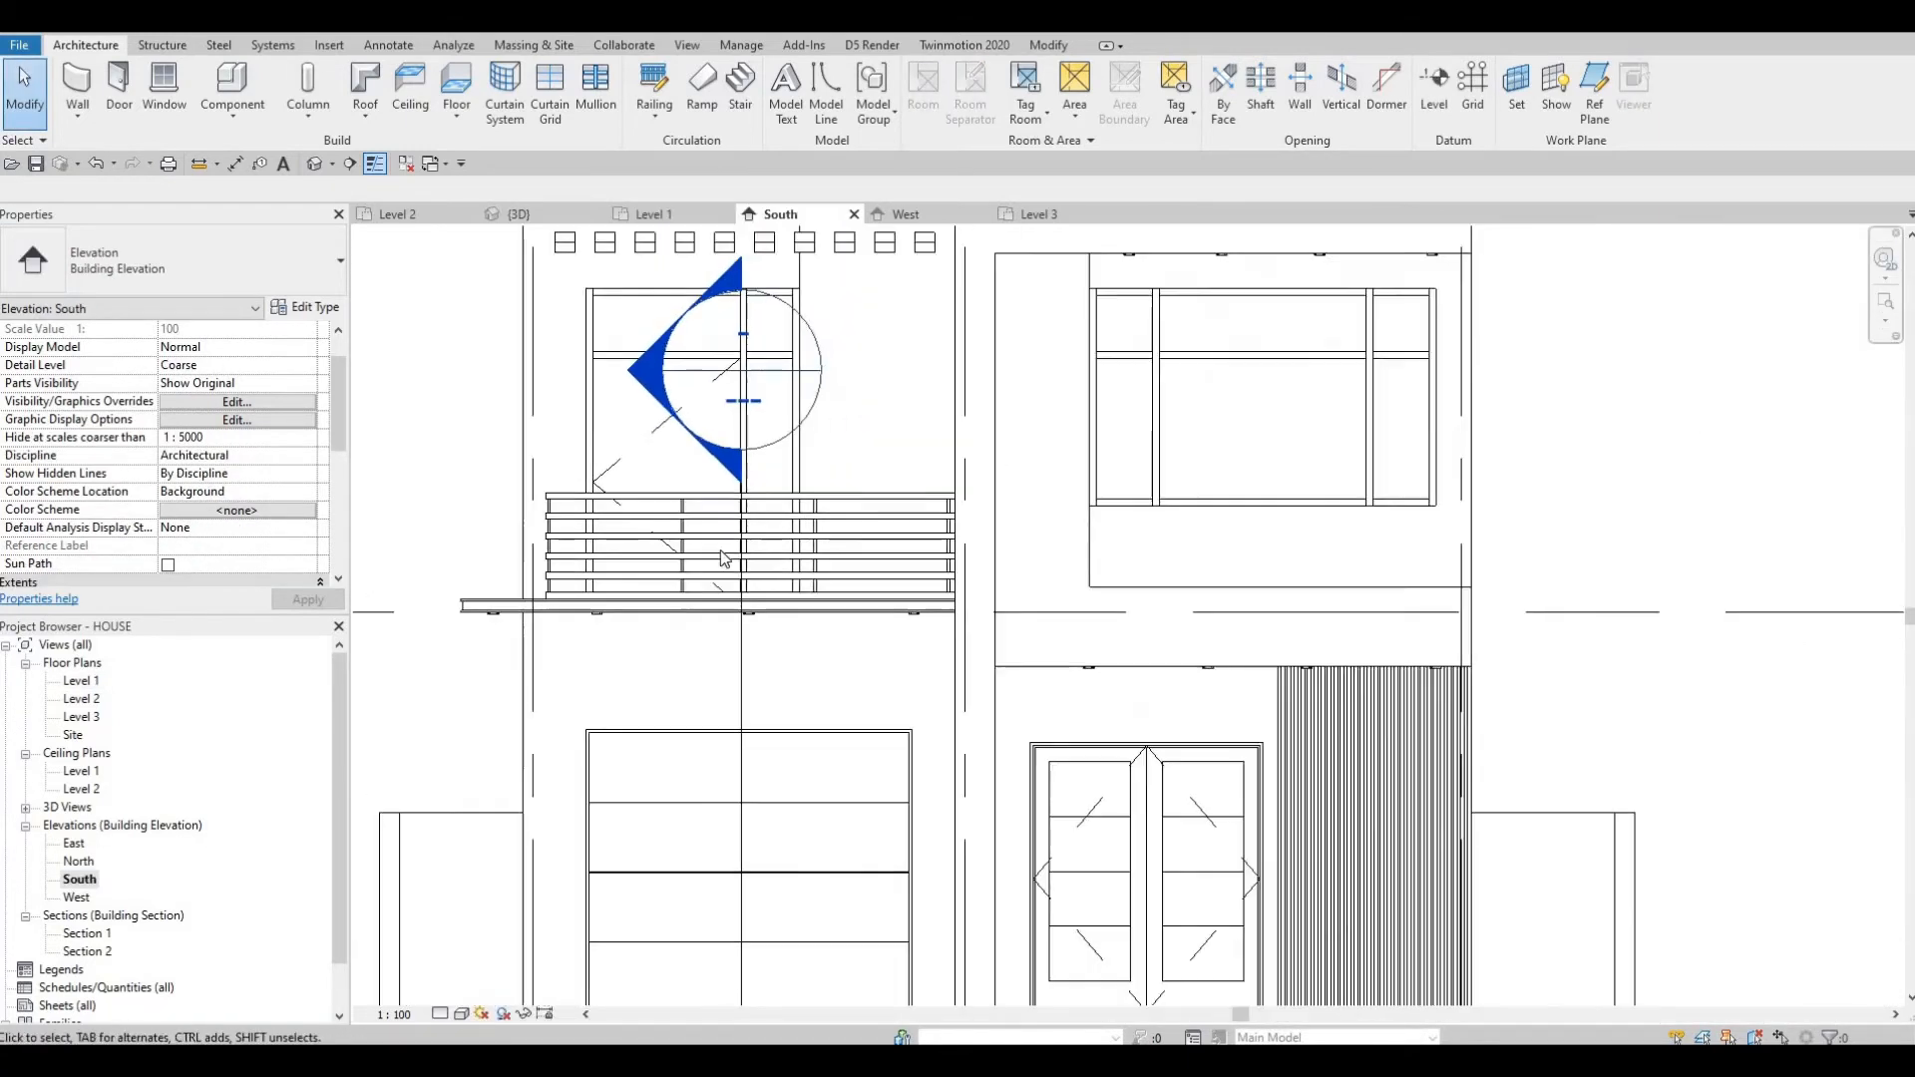
{"action": "left_click", "coordinate": [728, 685]}
{"action": "scroll", "coordinate": [728, 686], "scroll_direction": "up", "scroll_amount": 3}
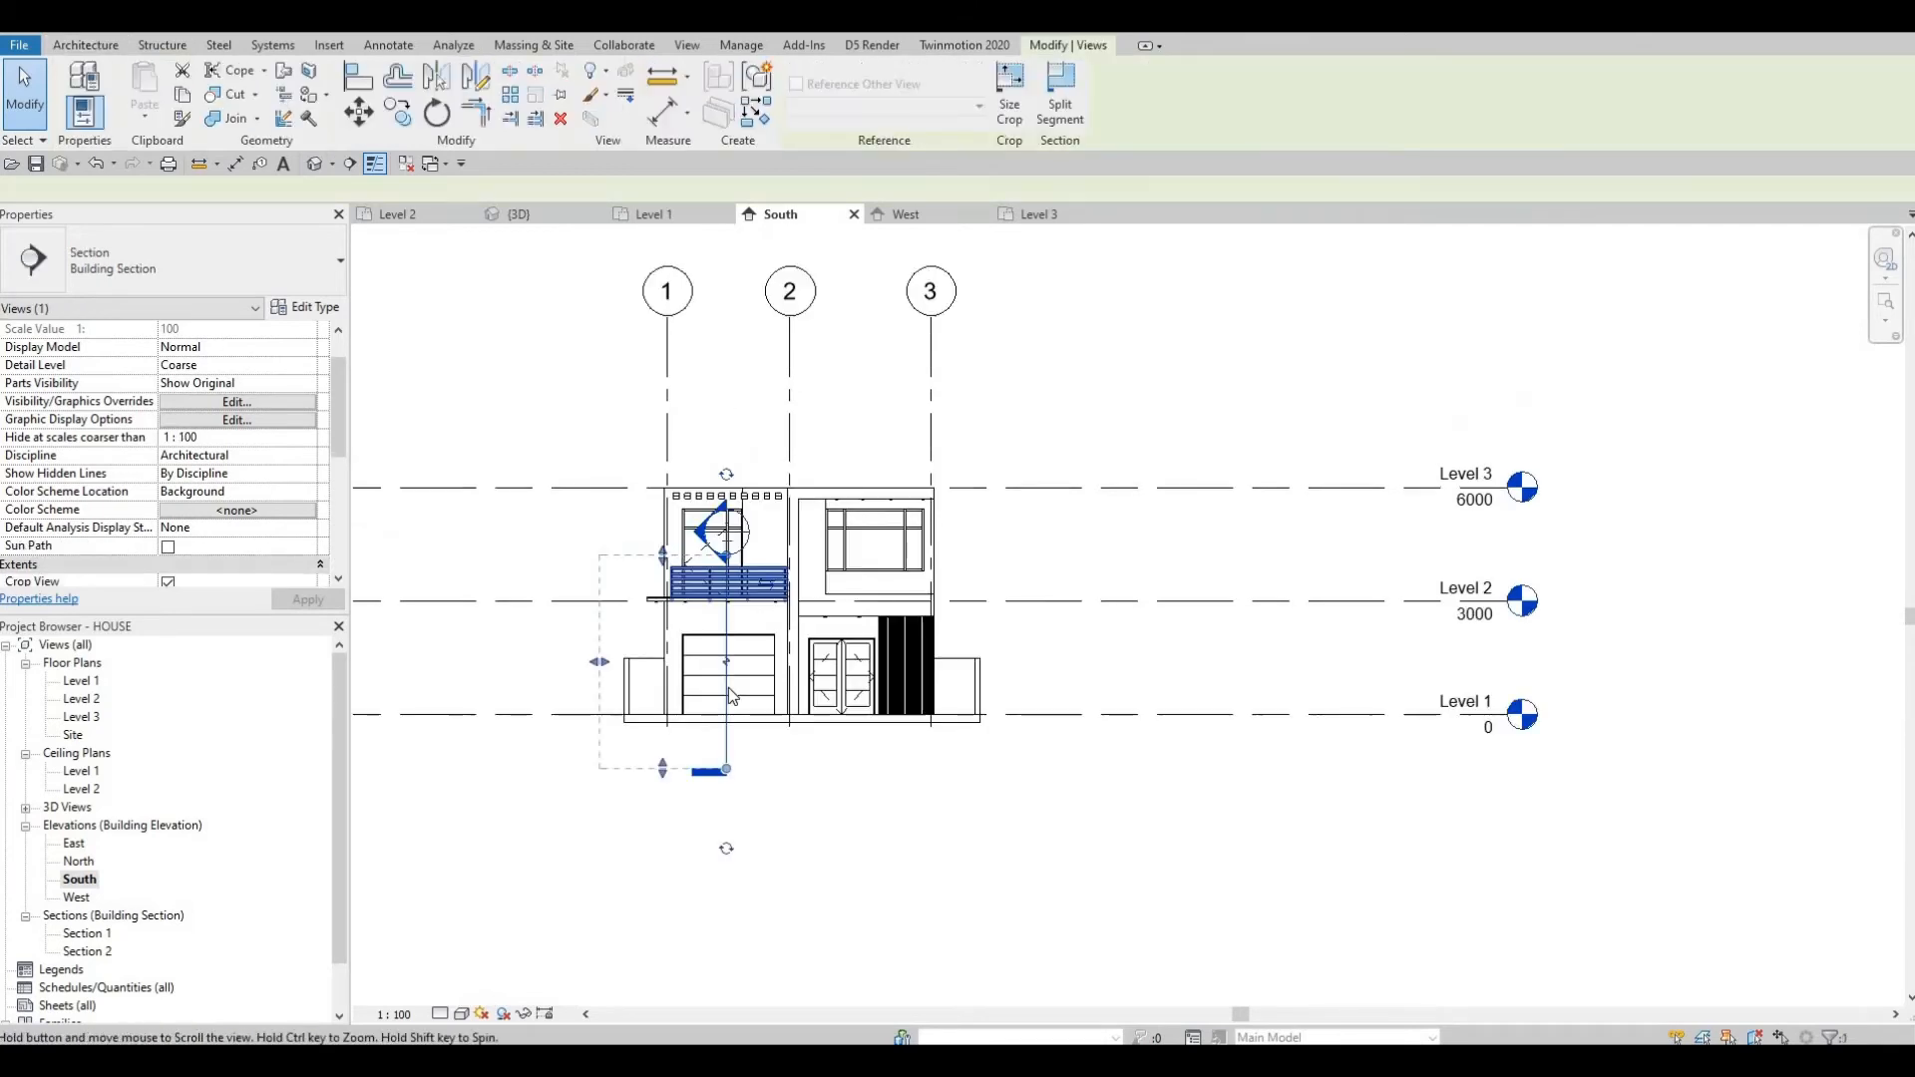
{"action": "left_click_drag", "start_coordinate": [734, 687], "coordinate": [703, 498]}
{"action": "key", "text": "Escape"}
{"action": "middle_click_drag", "start_coordinate": [1086, 933], "coordinate": [953, 636]}
{"action": "scroll", "coordinate": [858, 610], "scroll_direction": "down", "scroll_amount": 2}
{"action": "key", "text": "Escape"}
{"action": "key", "text": "Escape"}
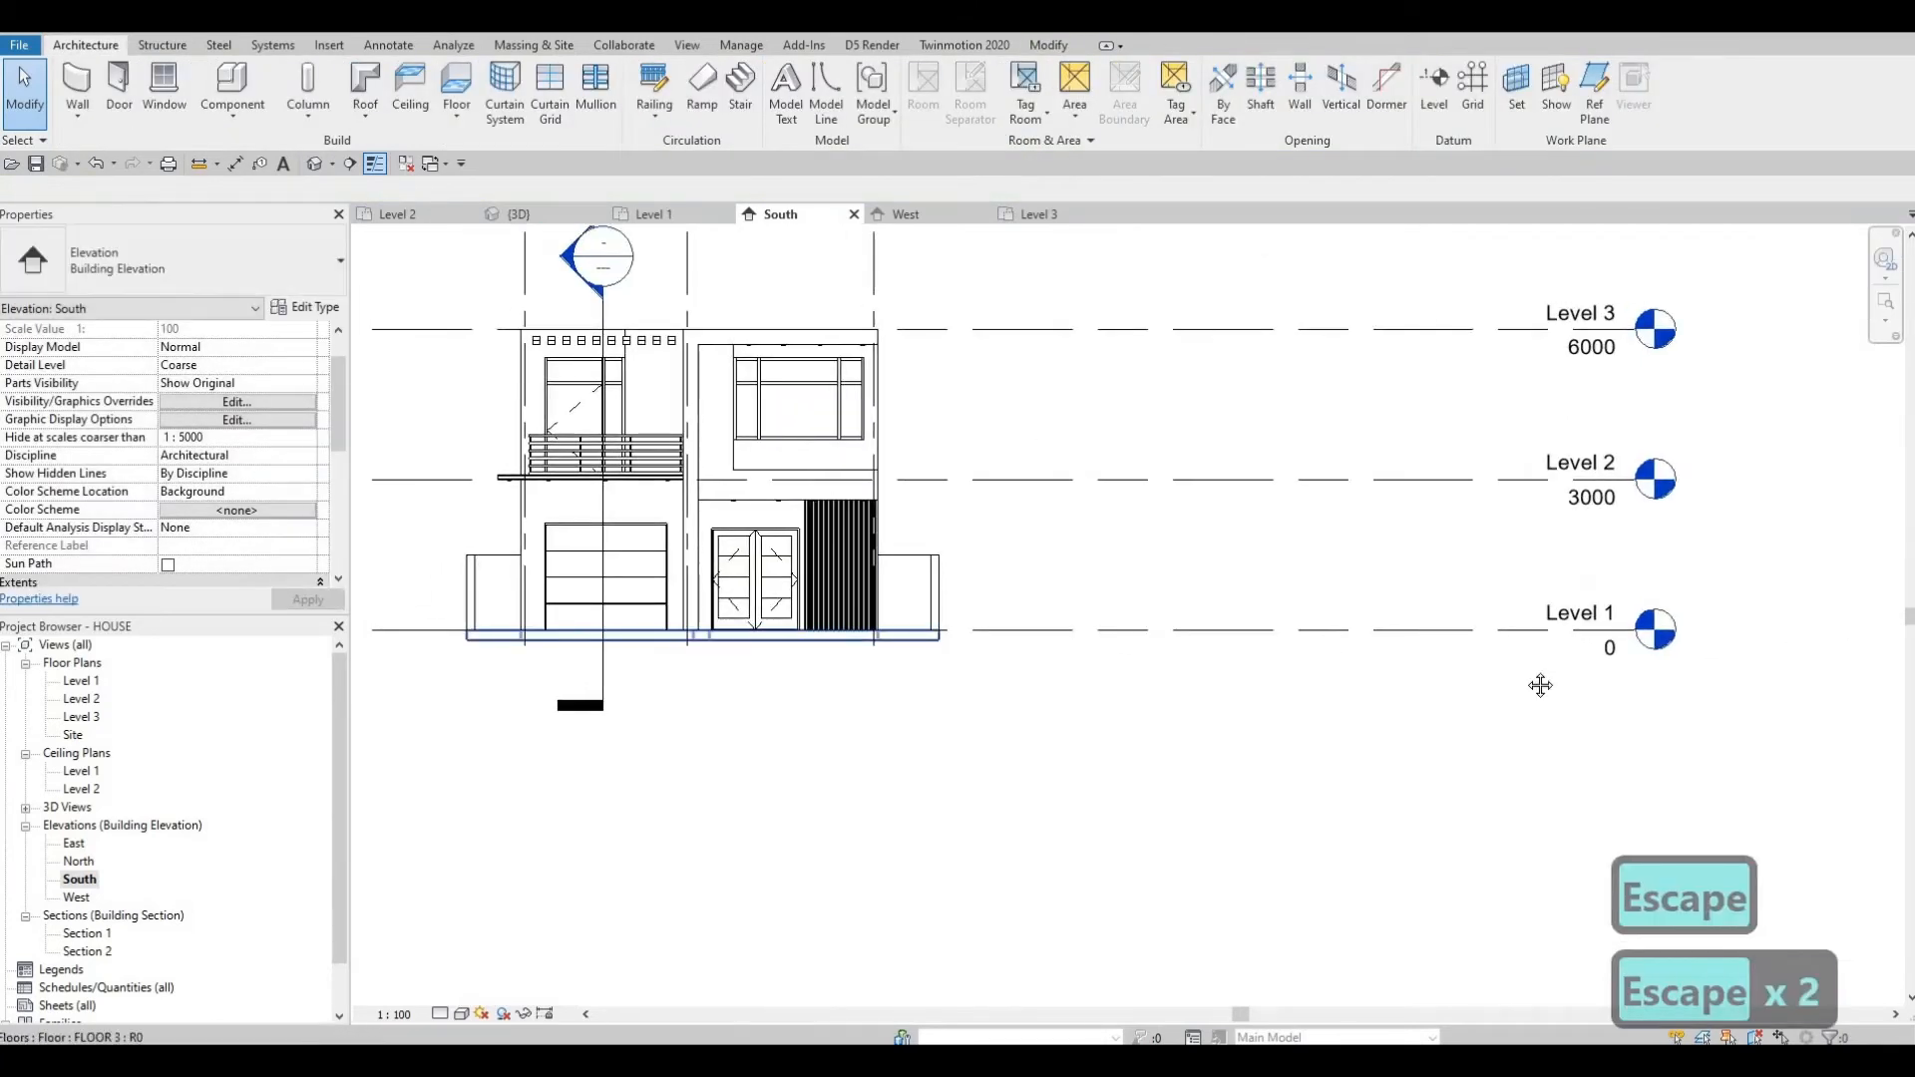
{"action": "middle_click_drag", "start_coordinate": [1094, 624], "coordinate": [1234, 660]}
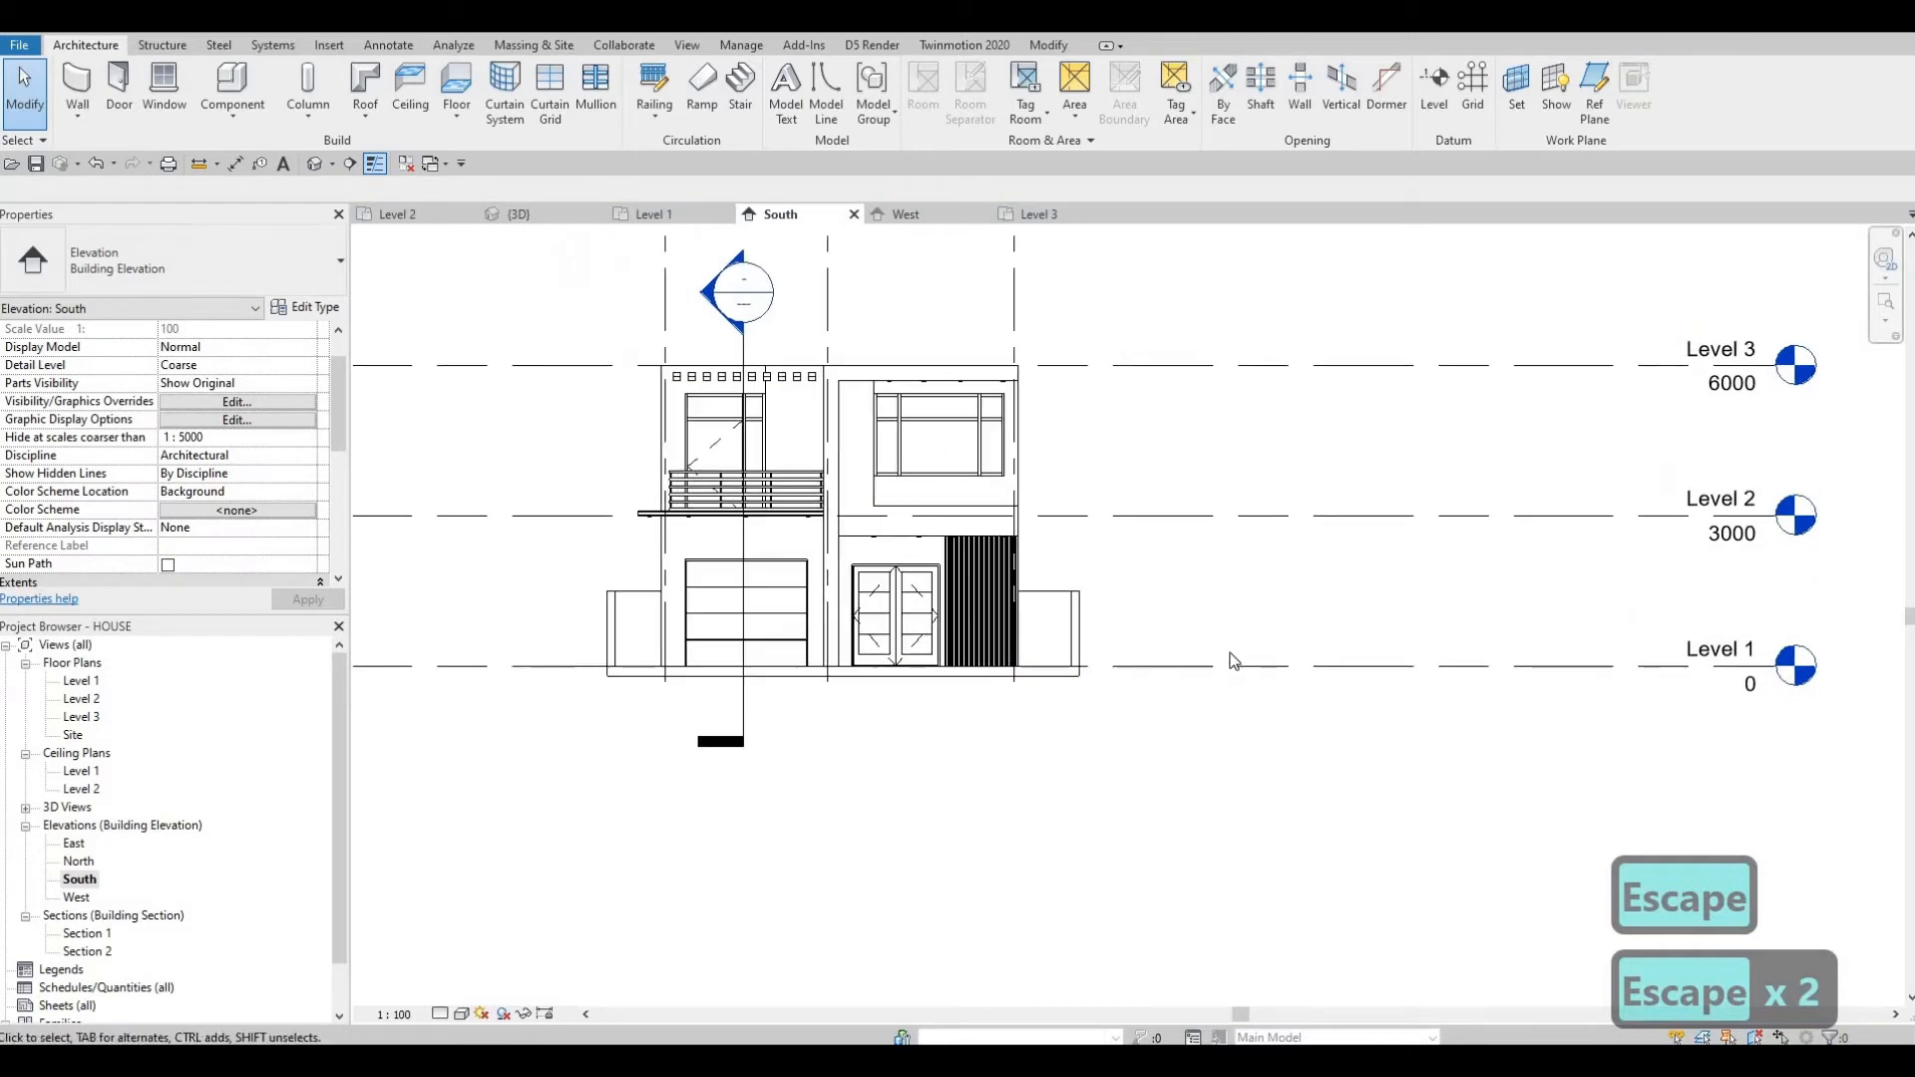
{"action": "left_click", "coordinate": [1291, 673]}
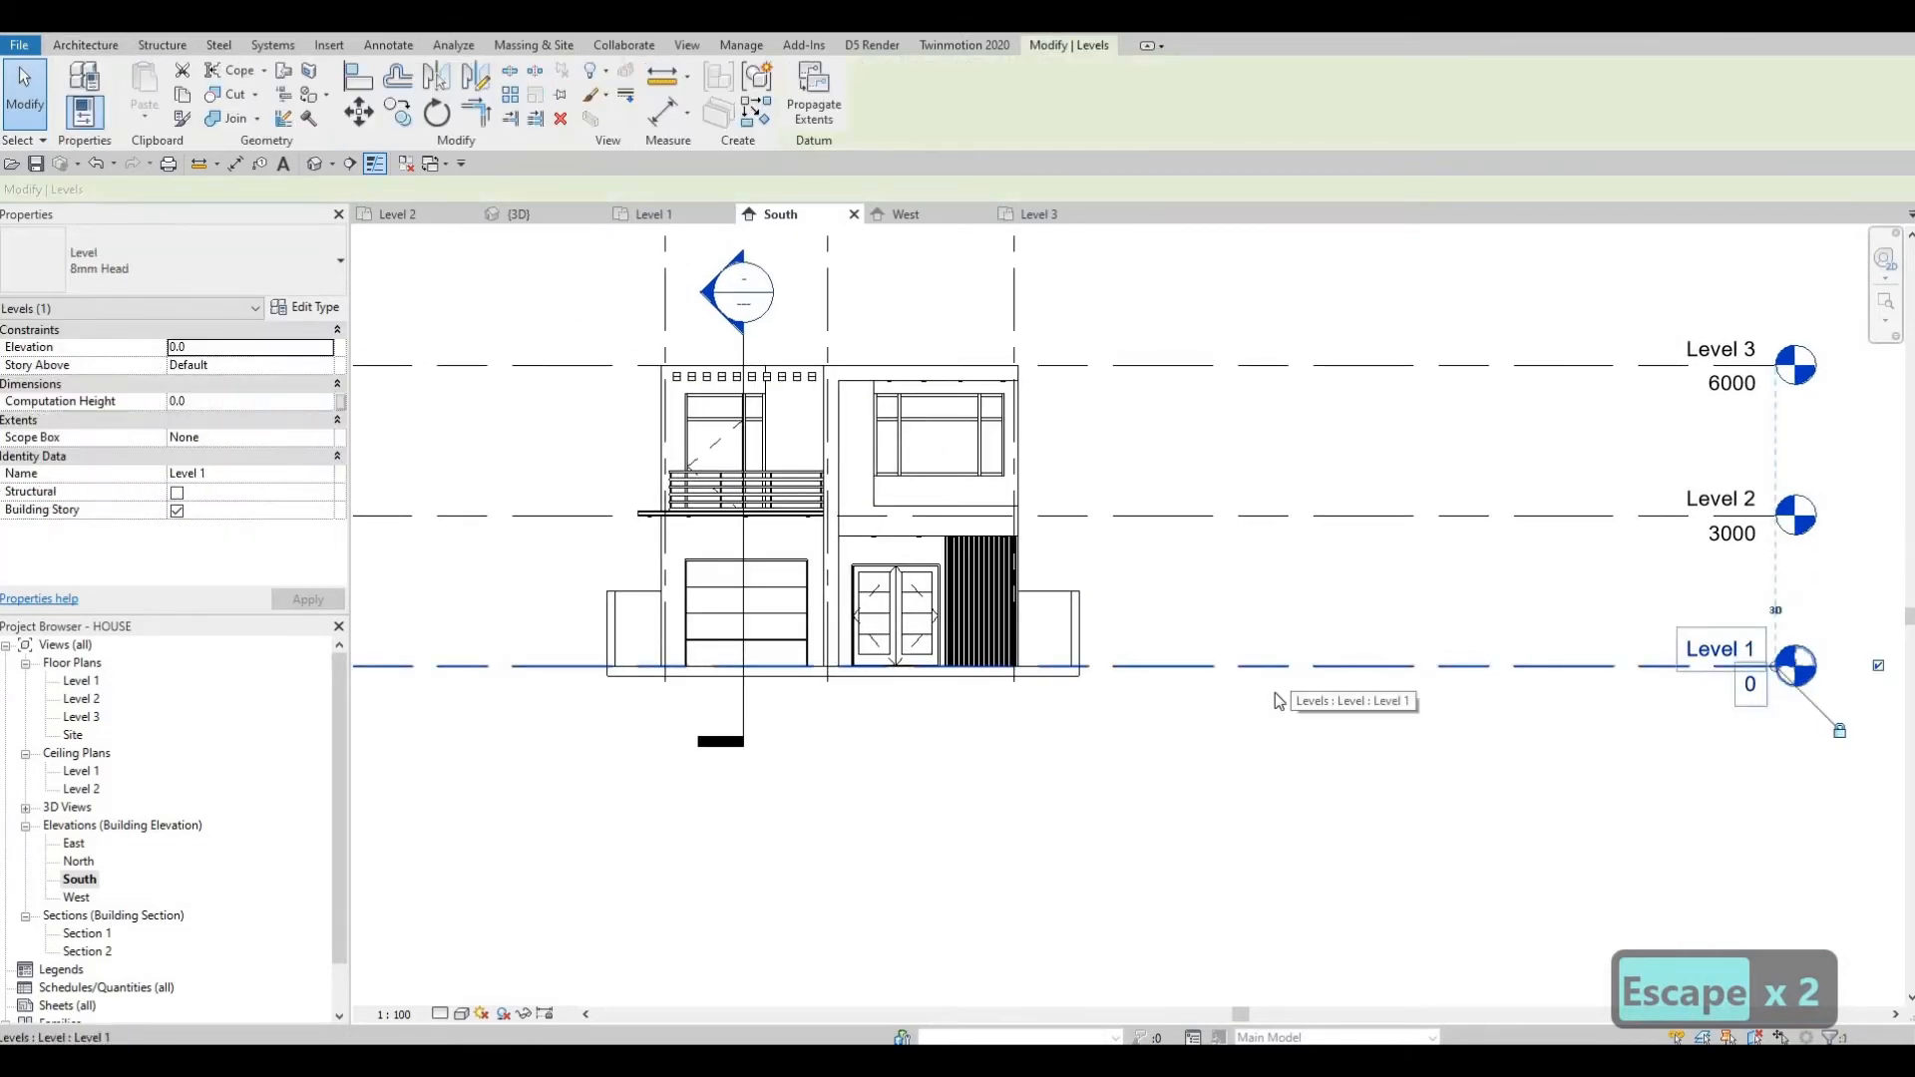
{"action": "key", "text": "c"}
{"action": "key", "text": "s"}
{"action": "scroll", "coordinate": [482, 582], "scroll_direction": "down", "scroll_amount": 2}
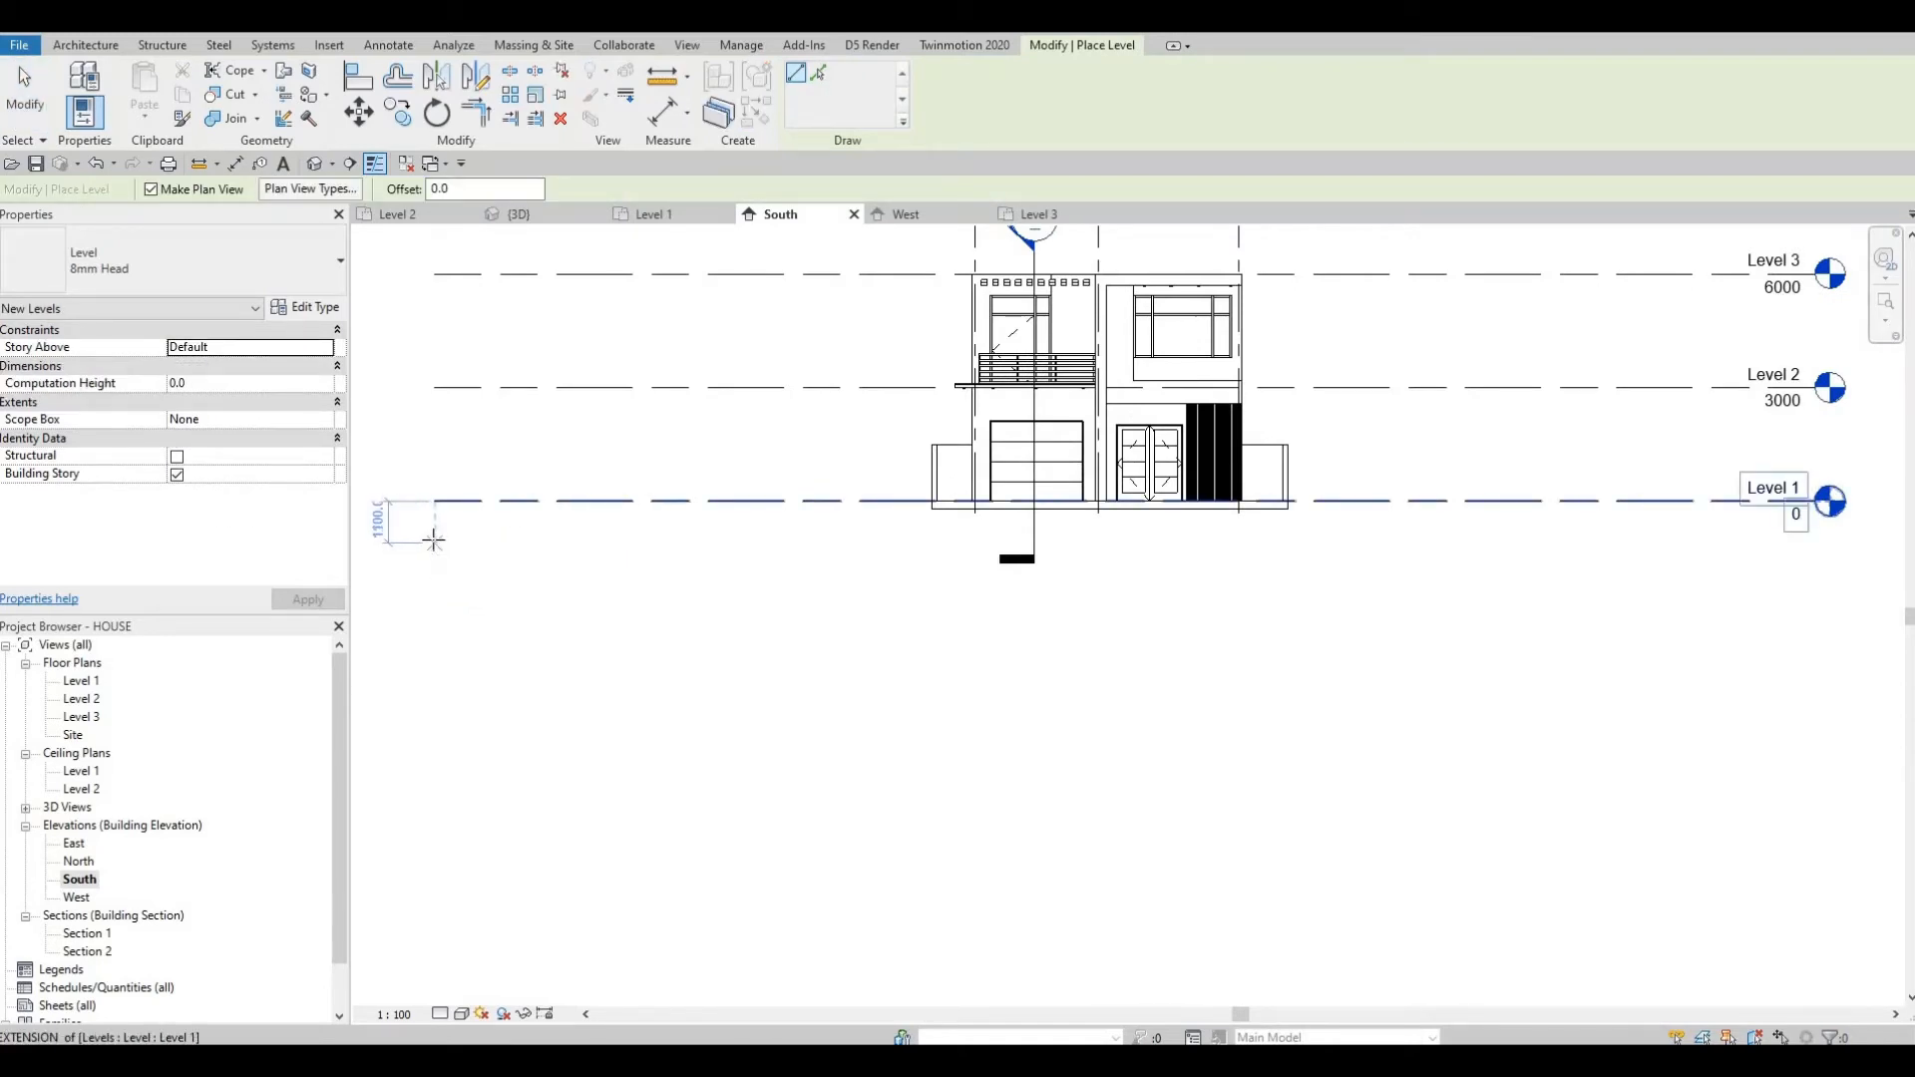
{"action": "left_click", "coordinate": [1013, 596]}
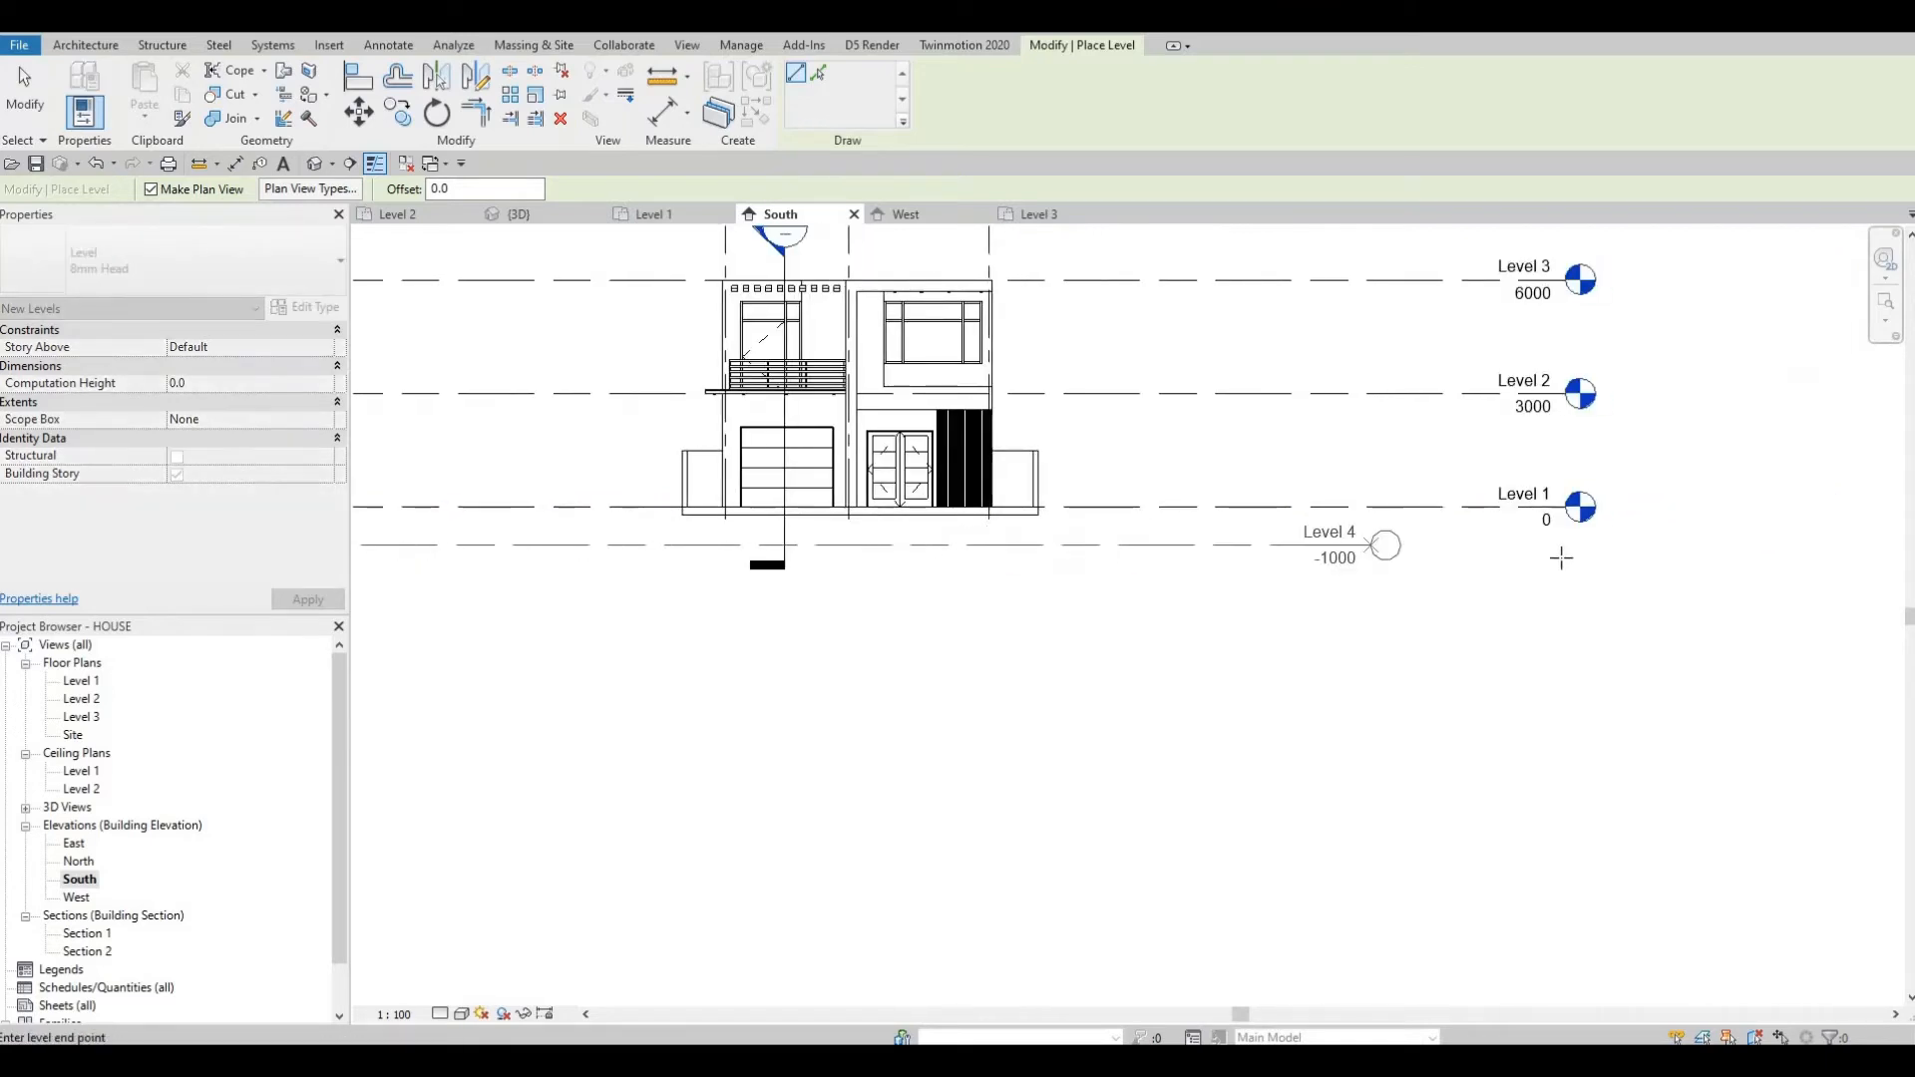
{"action": "left_click", "coordinate": [1565, 547]}
{"action": "key", "text": "Escape"}
{"action": "key", "text": "Escape"}
{"action": "key", "text": "Escape"}
Rename the new level as pool and confirm the rename.
{"action": "scroll", "coordinate": [1516, 544], "scroll_direction": "up", "scroll_amount": 2}
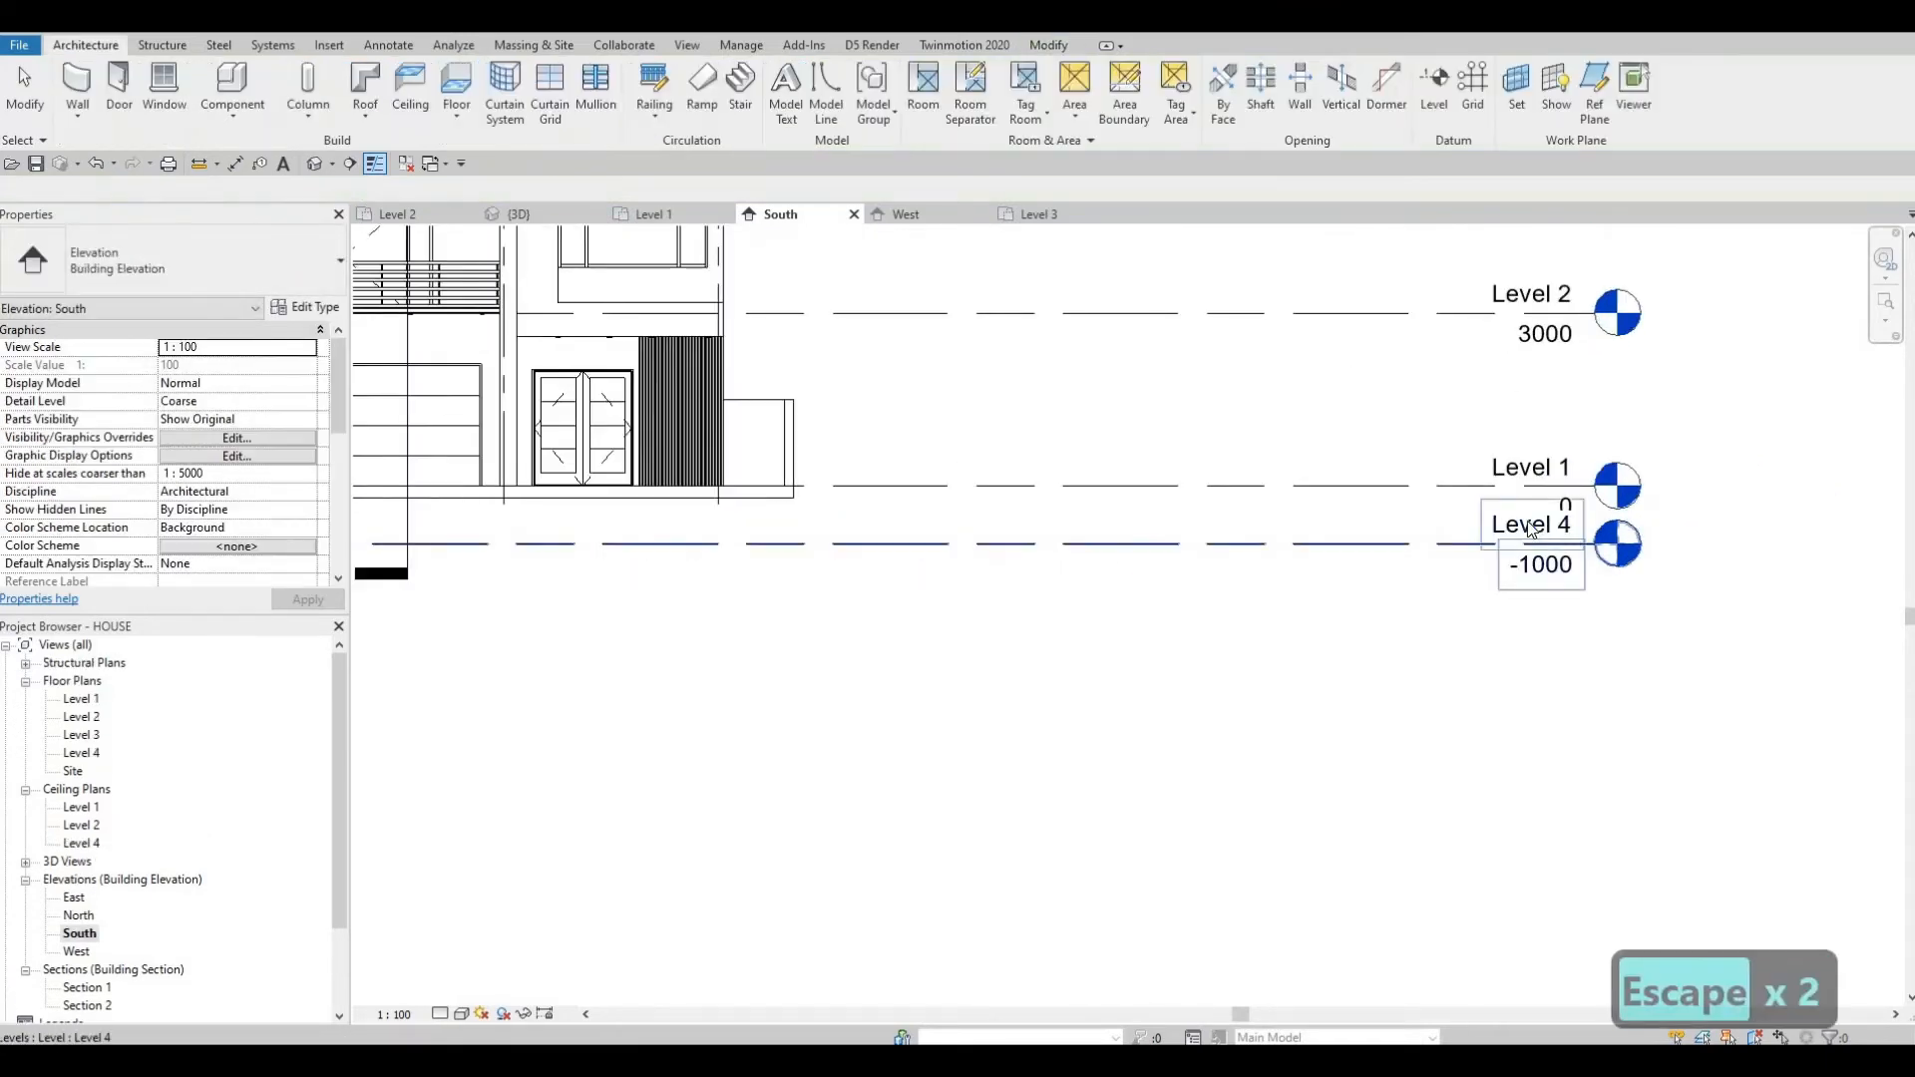
{"action": "double_click", "coordinate": [1524, 526]}
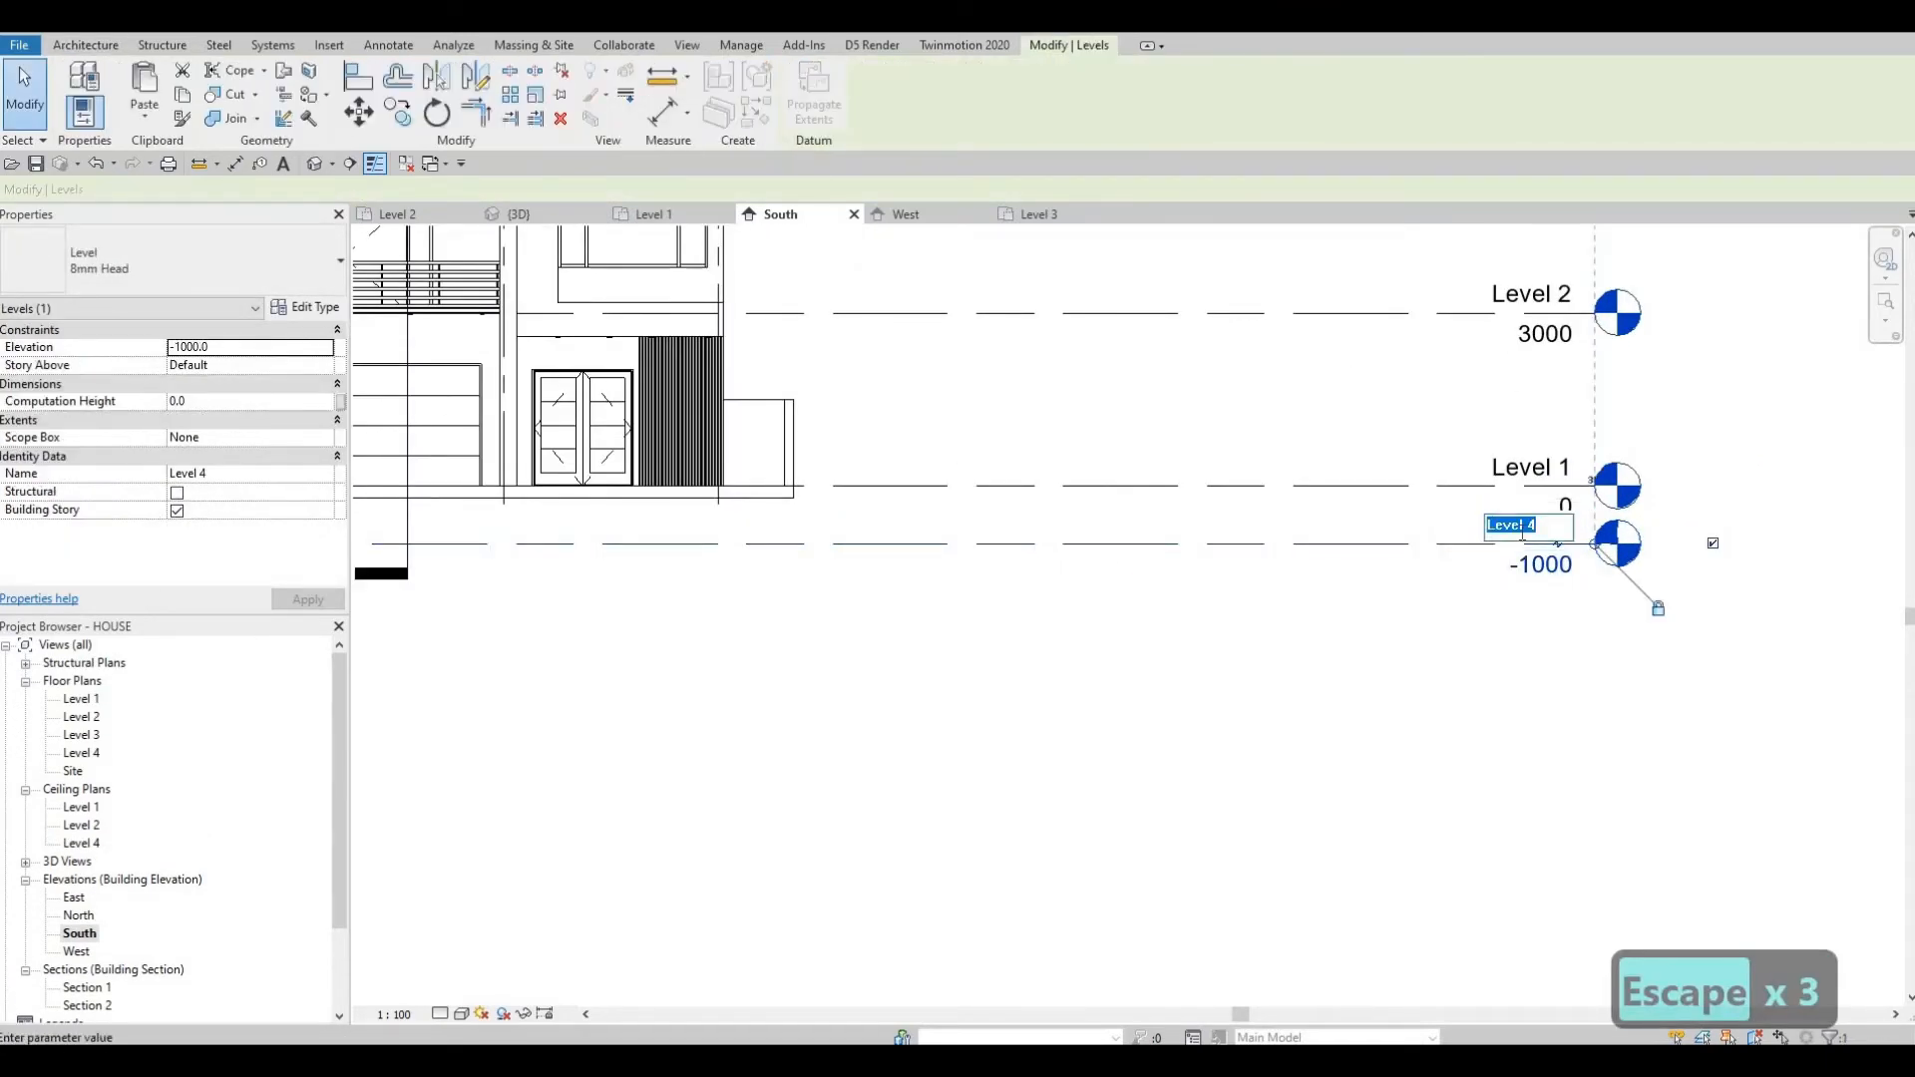
{"action": "type", "text": "pool"}
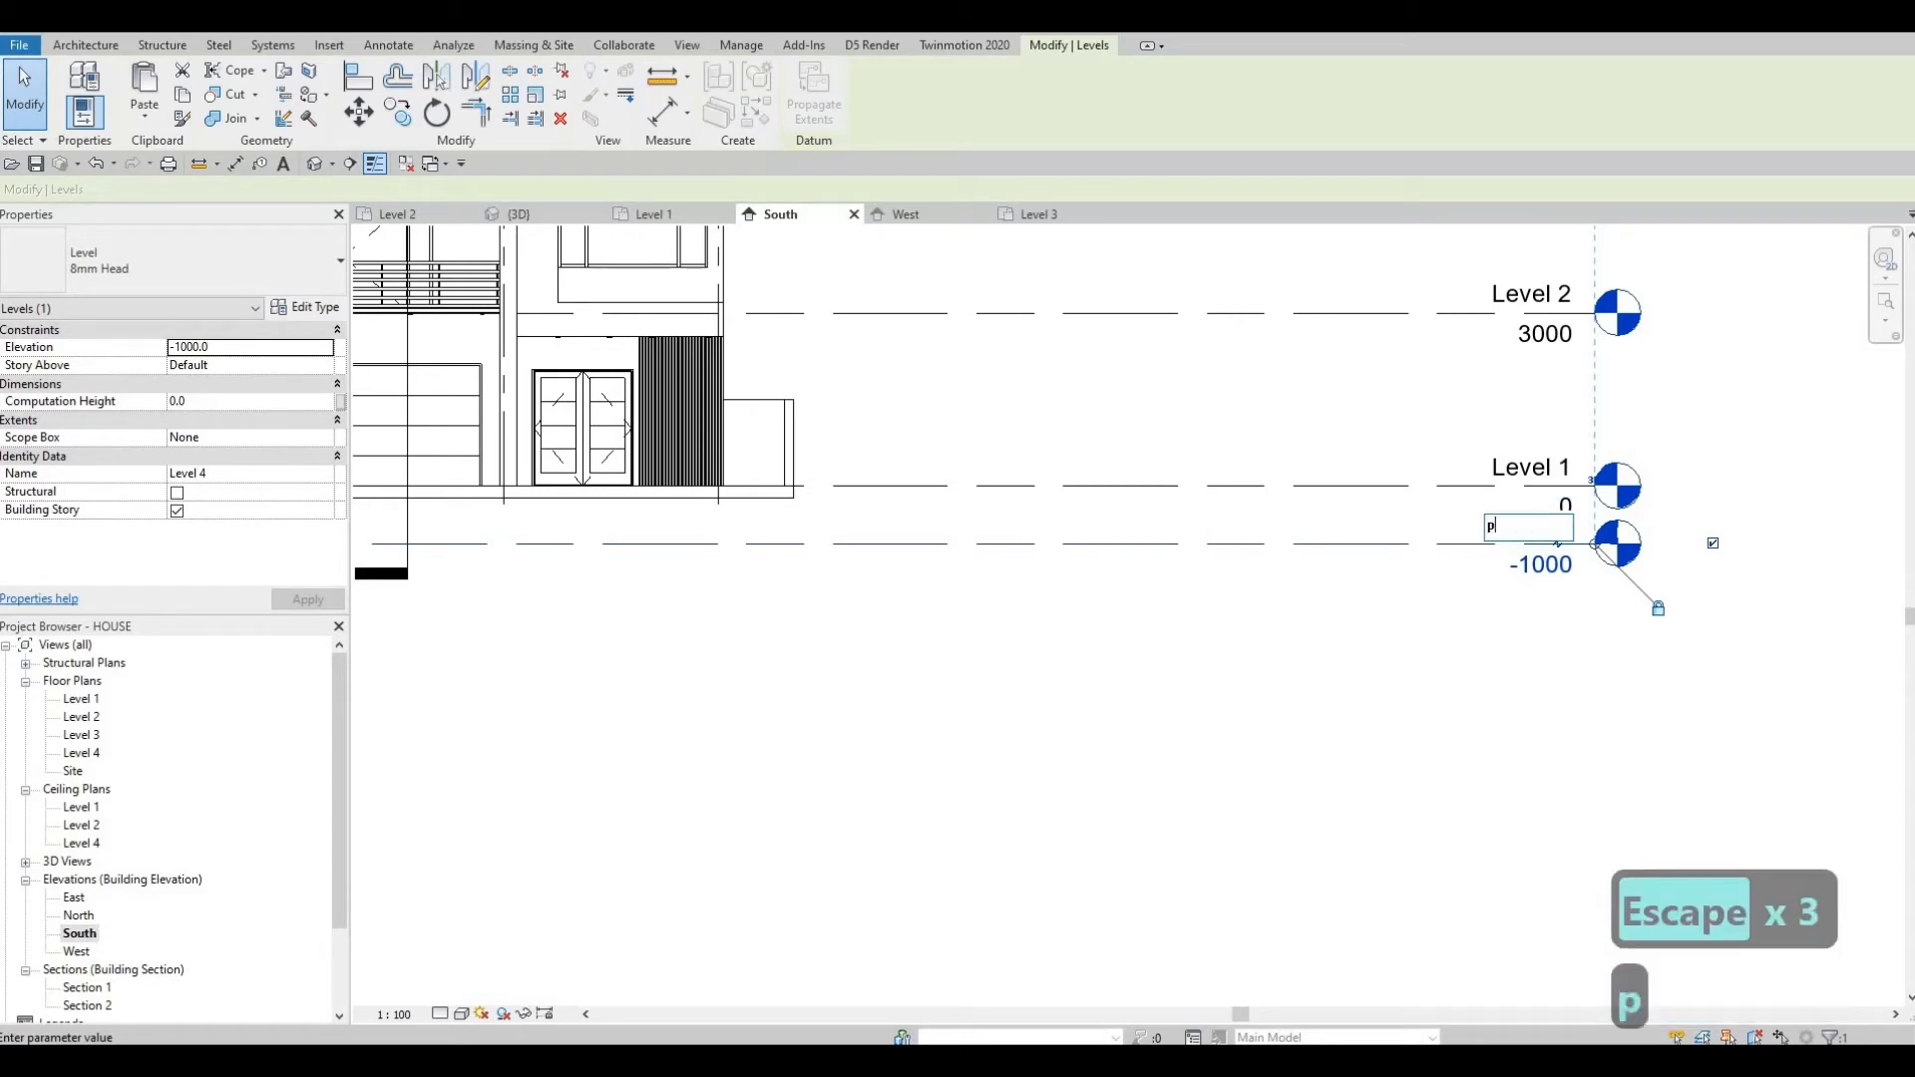
{"action": "left_click", "coordinate": [1340, 705]}
{"action": "key", "text": "Escape"}
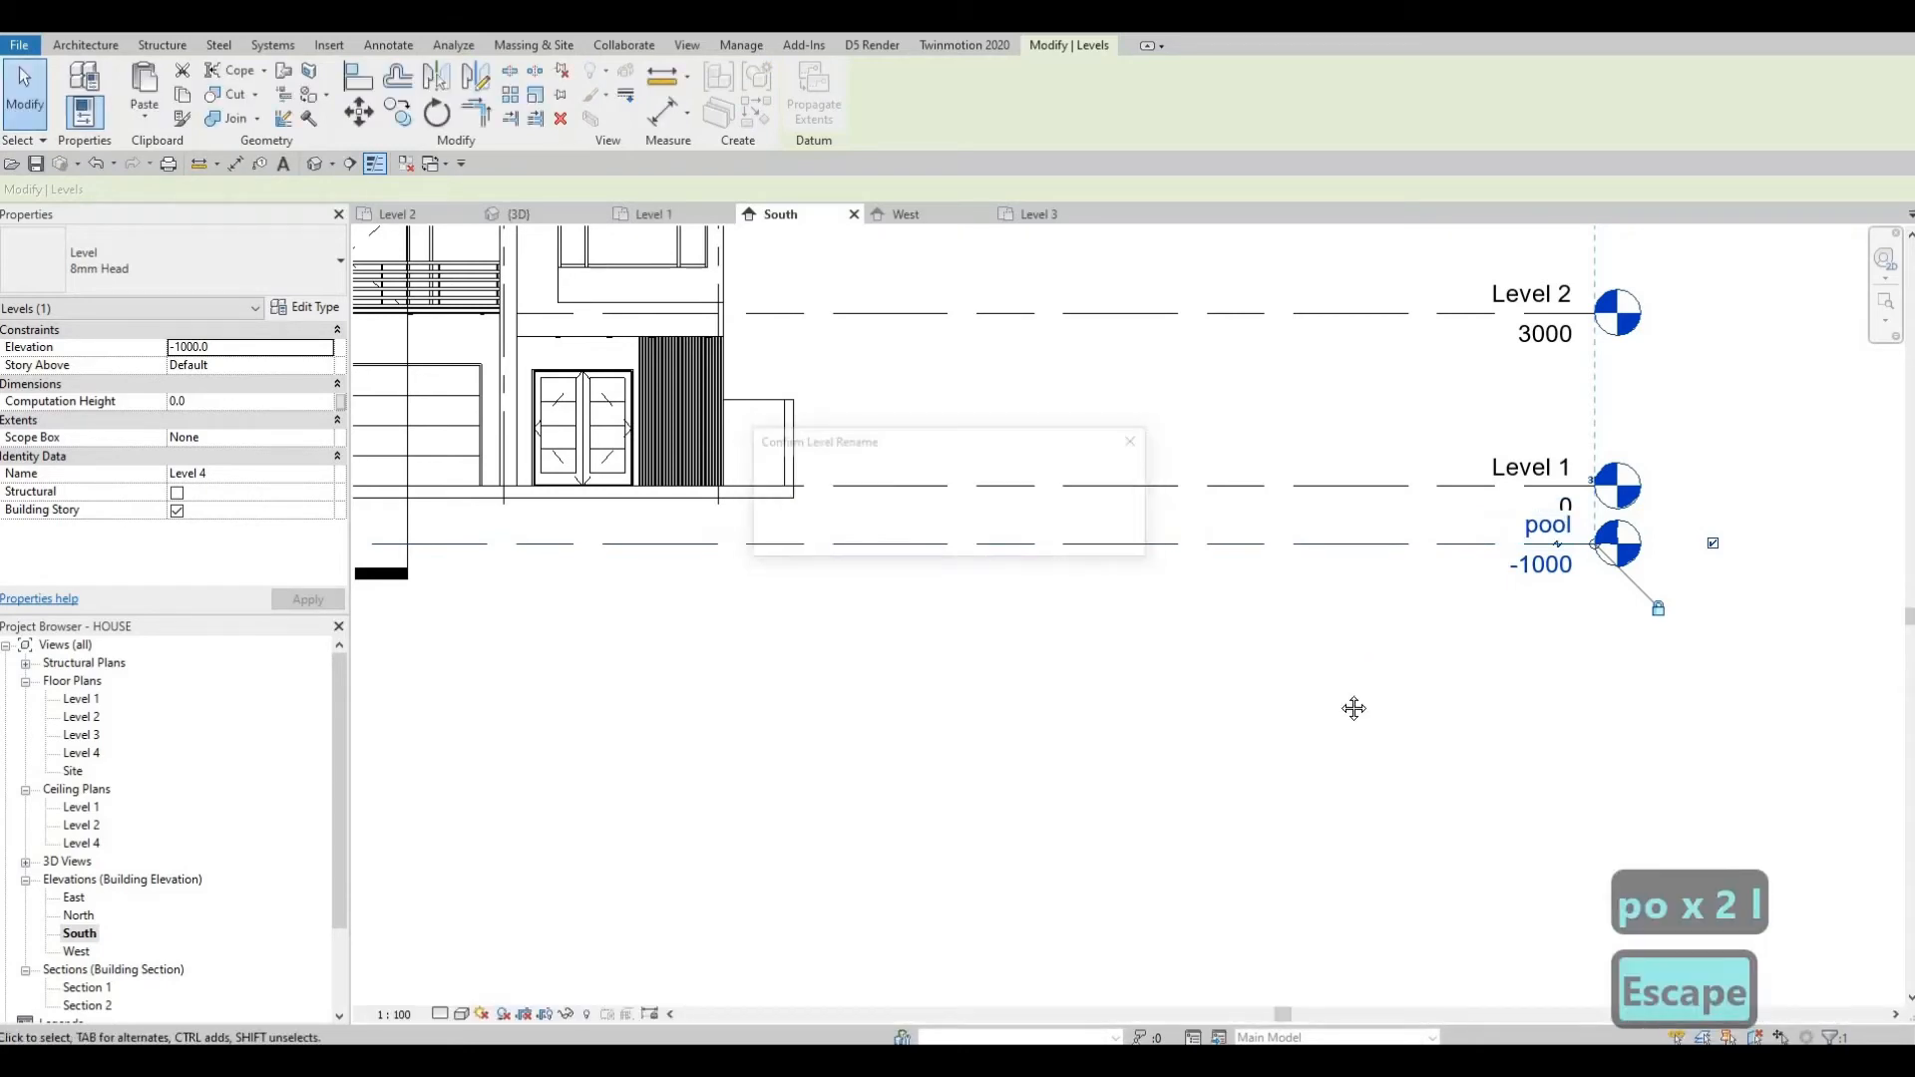
{"action": "key", "text": "Escape"}
Reframe the South elevation and open the Level 1 floor plan.
{"action": "scroll", "coordinate": [1237, 666], "scroll_direction": "down", "scroll_amount": 3}
{"action": "scroll", "coordinate": [976, 495], "scroll_direction": "up", "scroll_amount": 2}
{"action": "middle_click_drag", "start_coordinate": [975, 495], "coordinate": [1019, 461]}
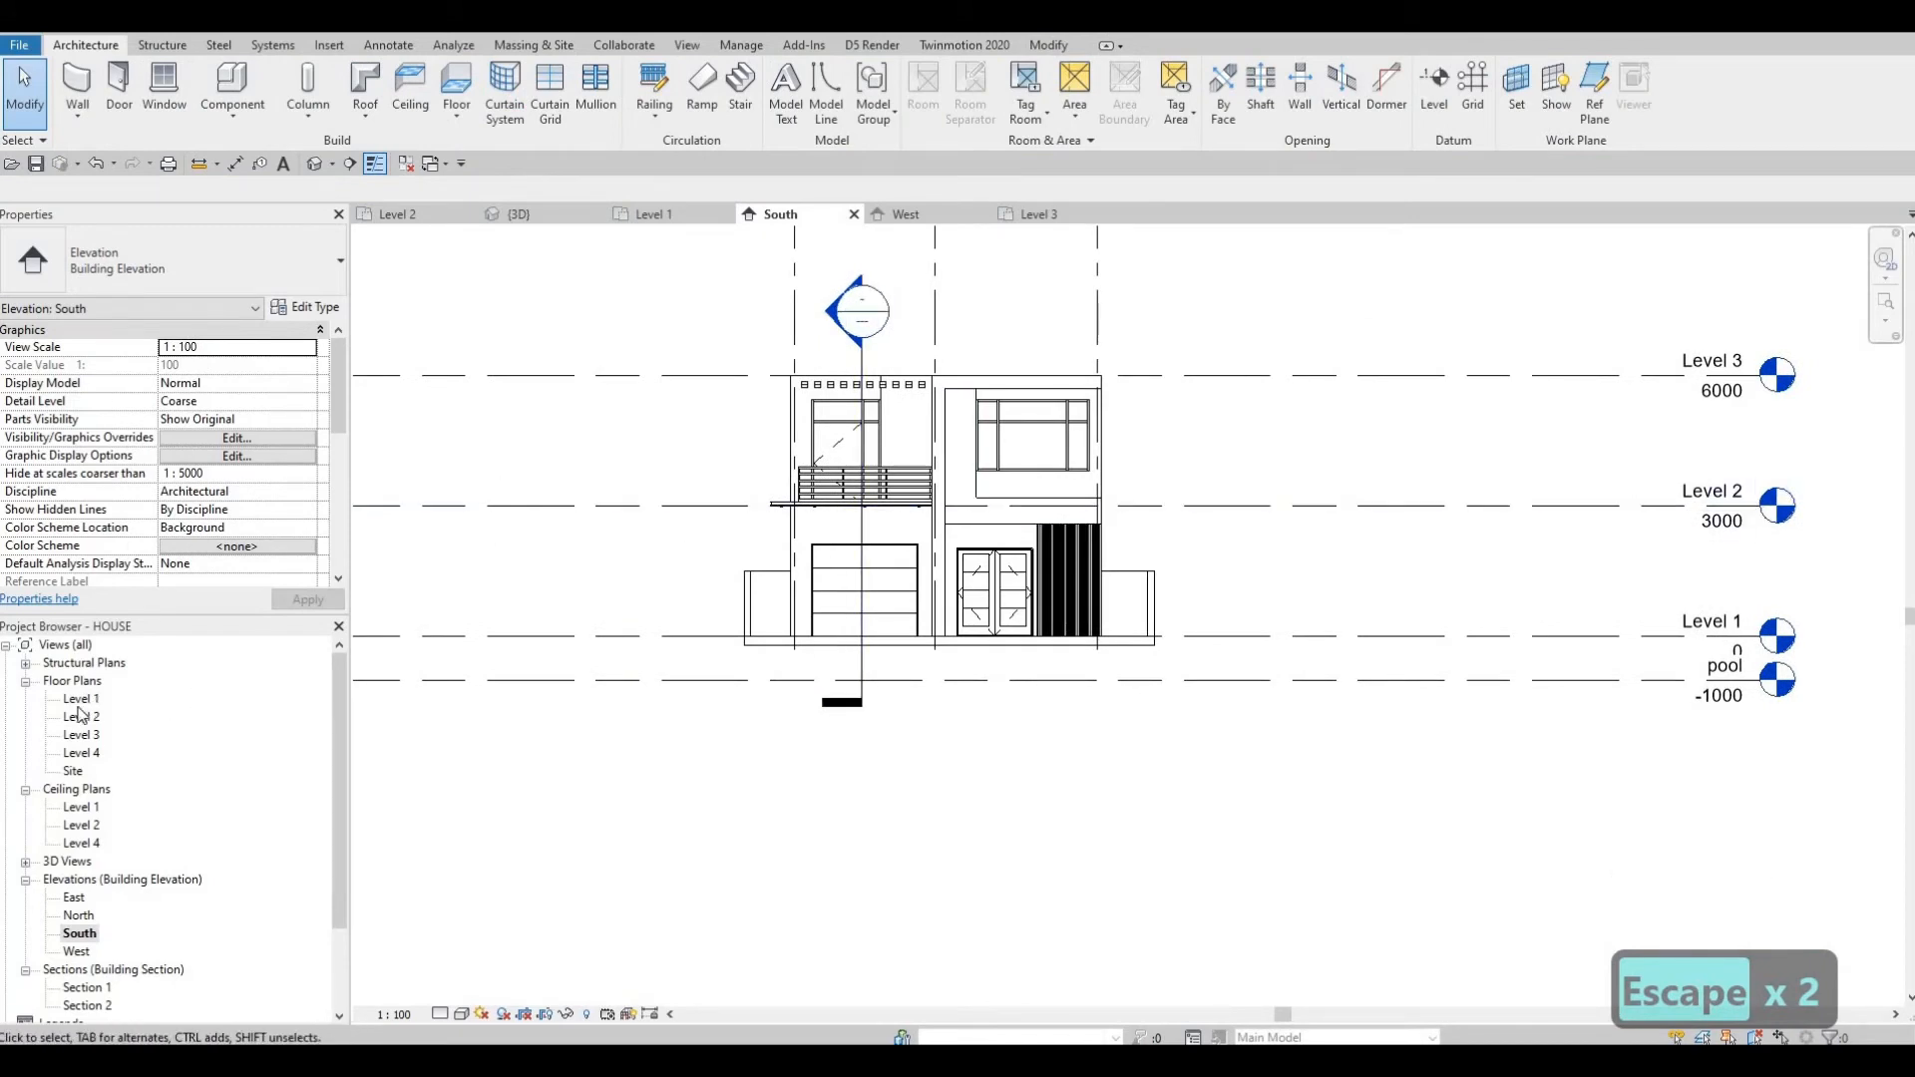
{"action": "middle_click_drag", "start_coordinate": [733, 645], "coordinate": [740, 692]}
{"action": "scroll", "coordinate": [739, 693], "scroll_direction": "down", "scroll_amount": 2}
{"action": "key", "text": "Escape"}
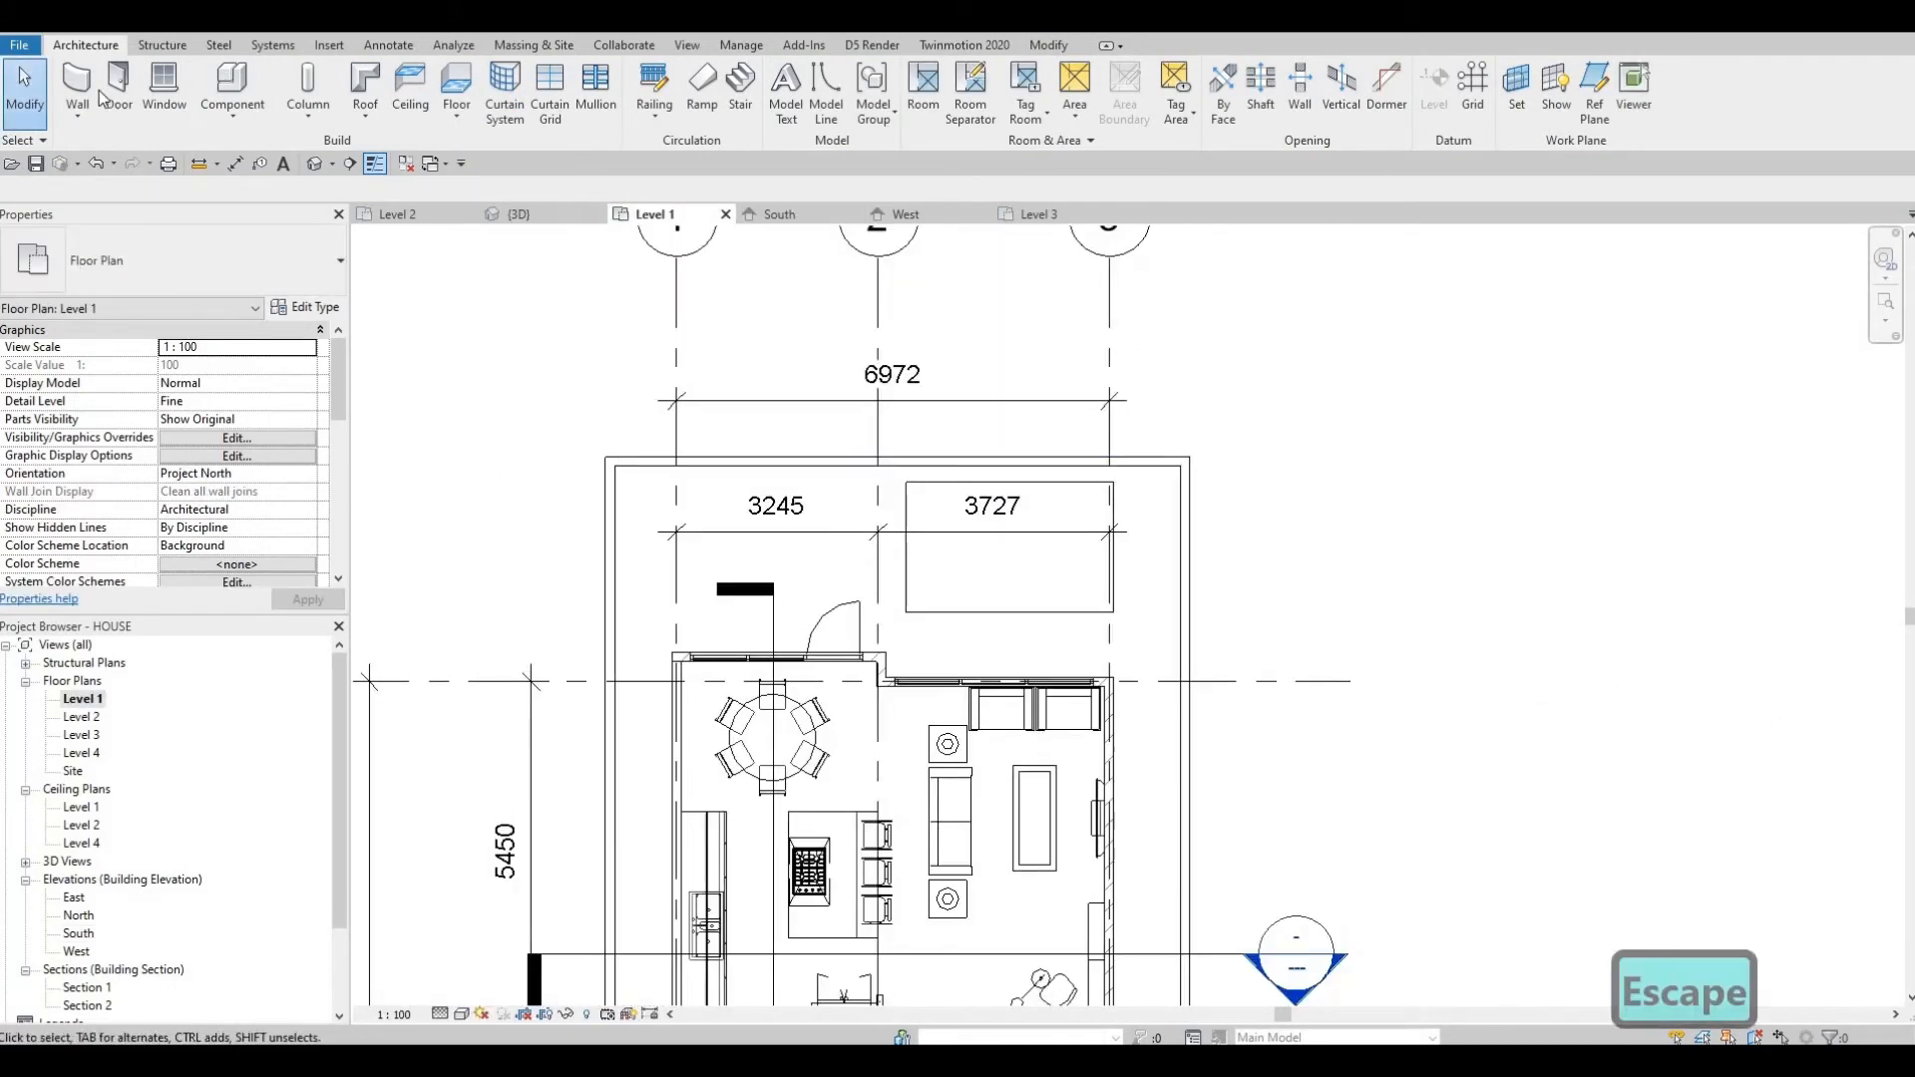
Start a wall and duplicate the EXTERIOR WALL 3 type as a new wall type named pool.
{"action": "left_click", "coordinate": [90, 88]}
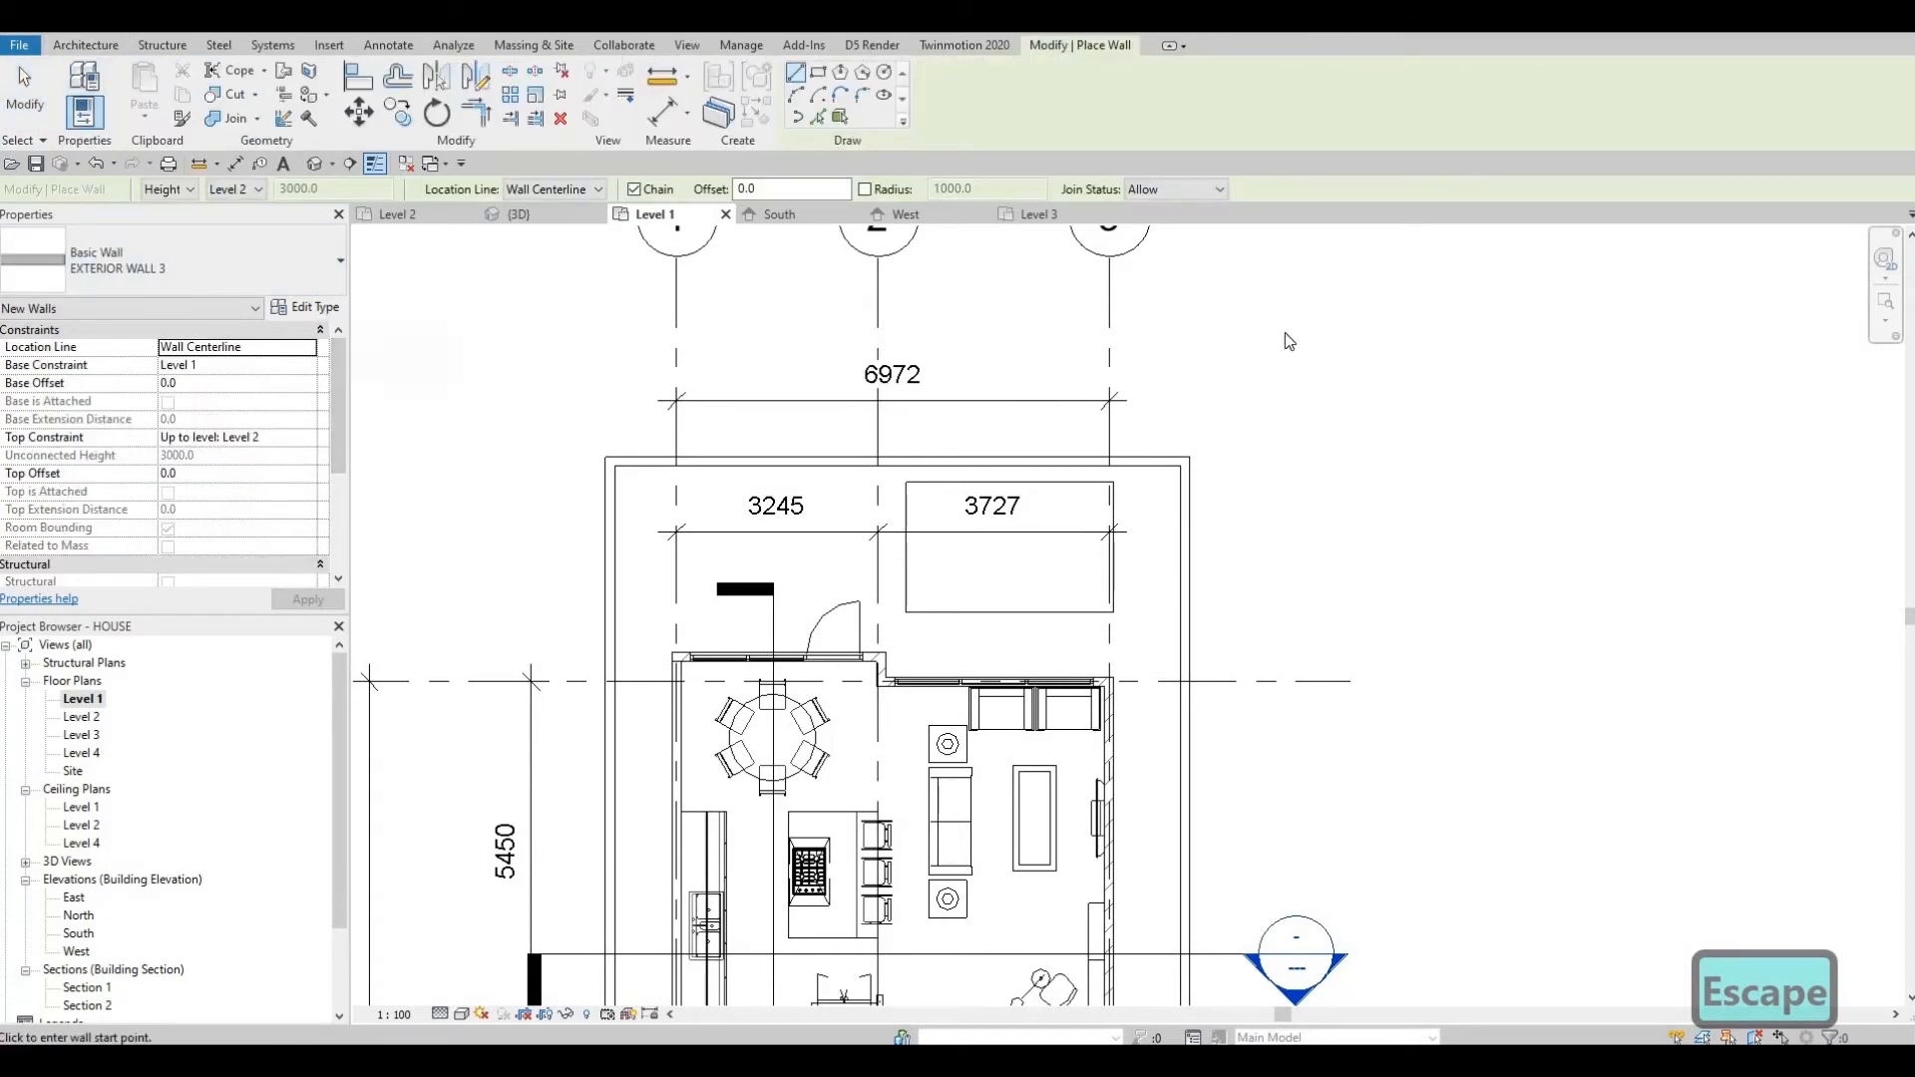
{"action": "left_click", "coordinate": [304, 306]}
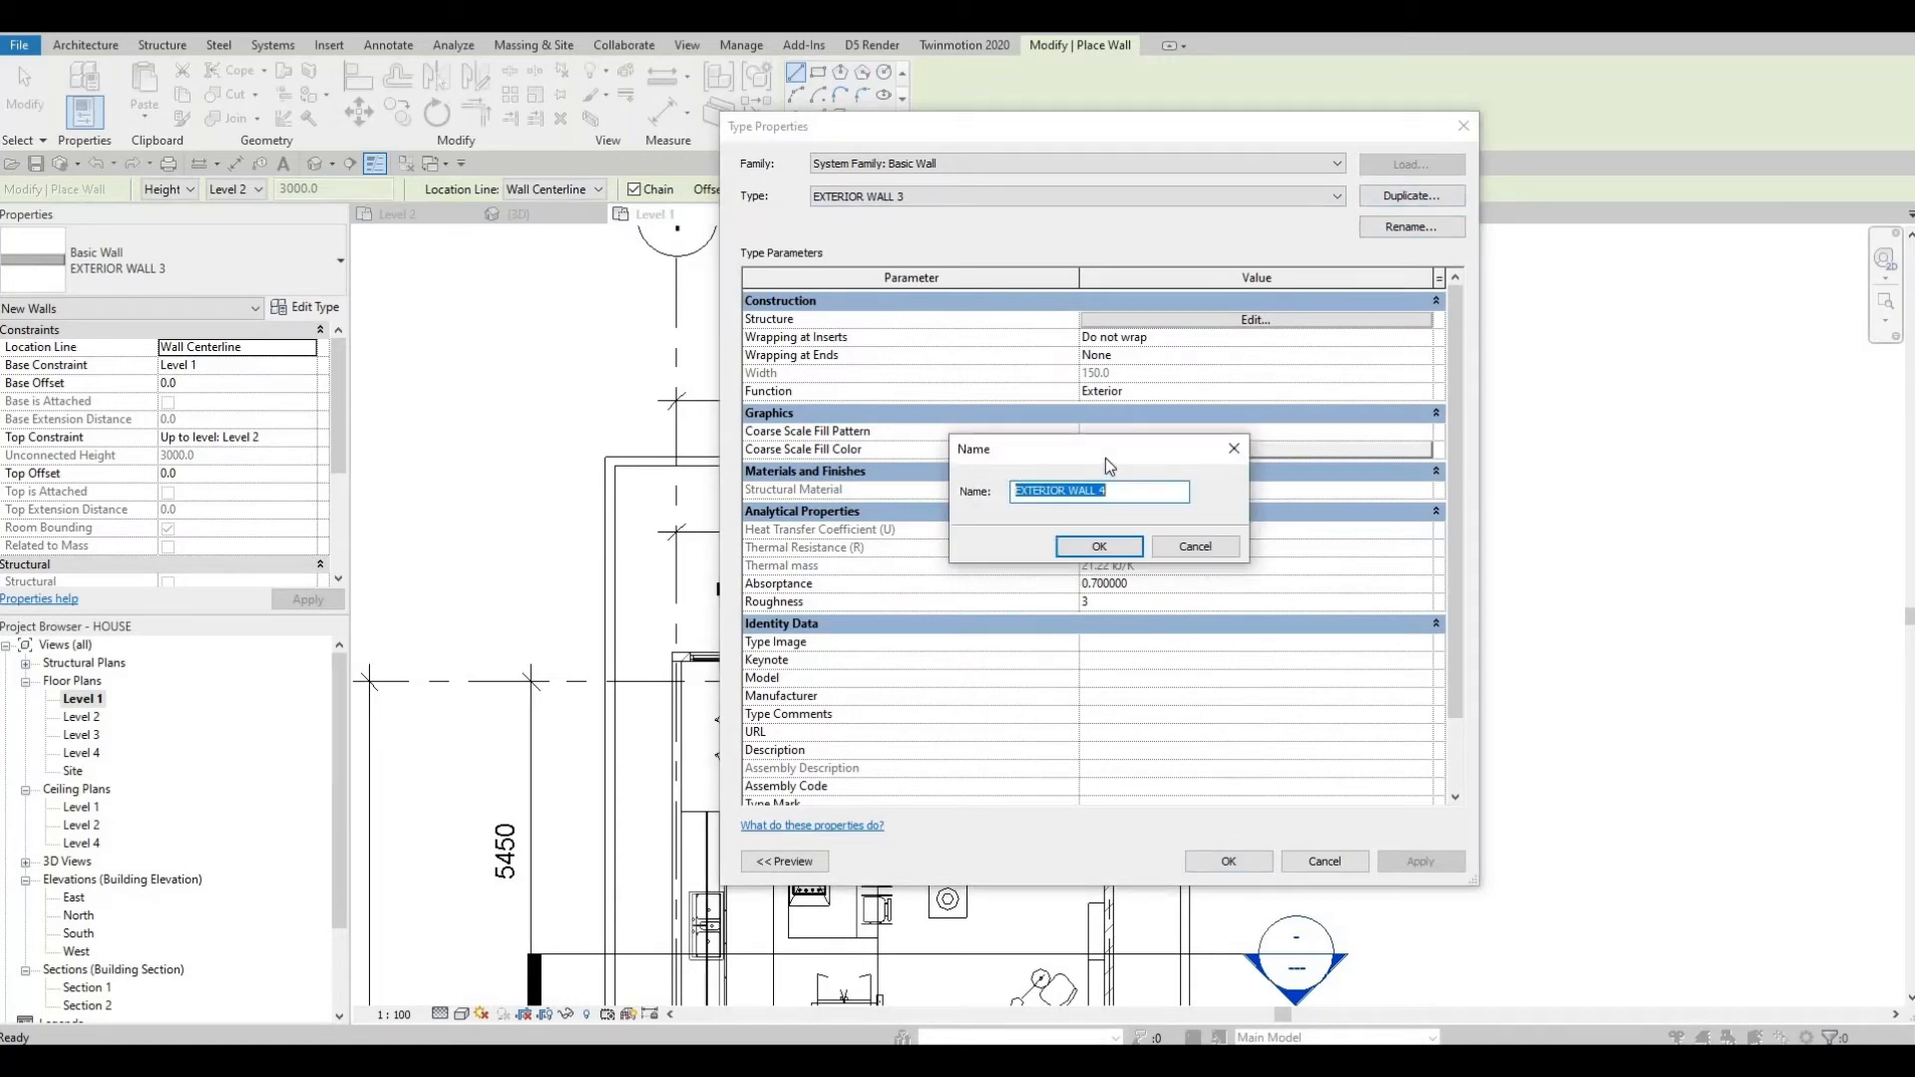
{"action": "type", "text": "pool"}
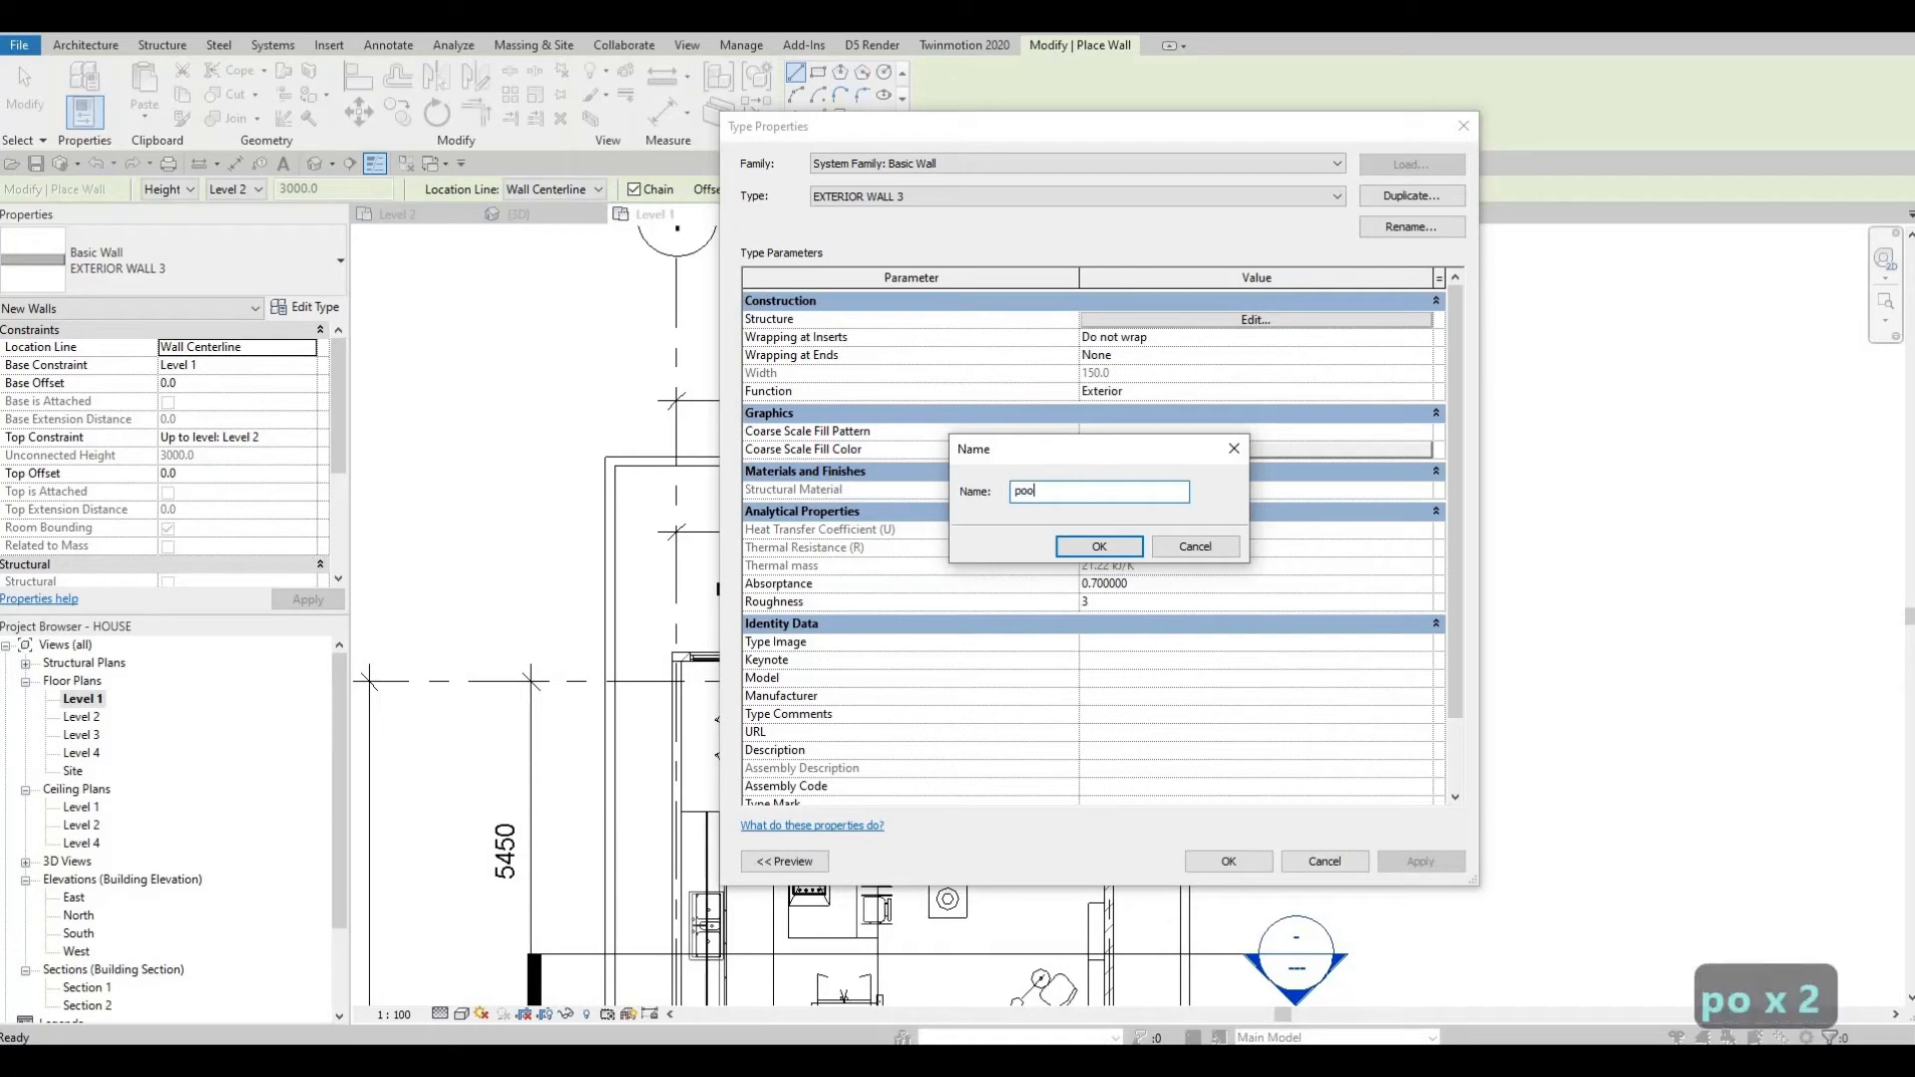
{"action": "left_click", "coordinate": [1096, 549]}
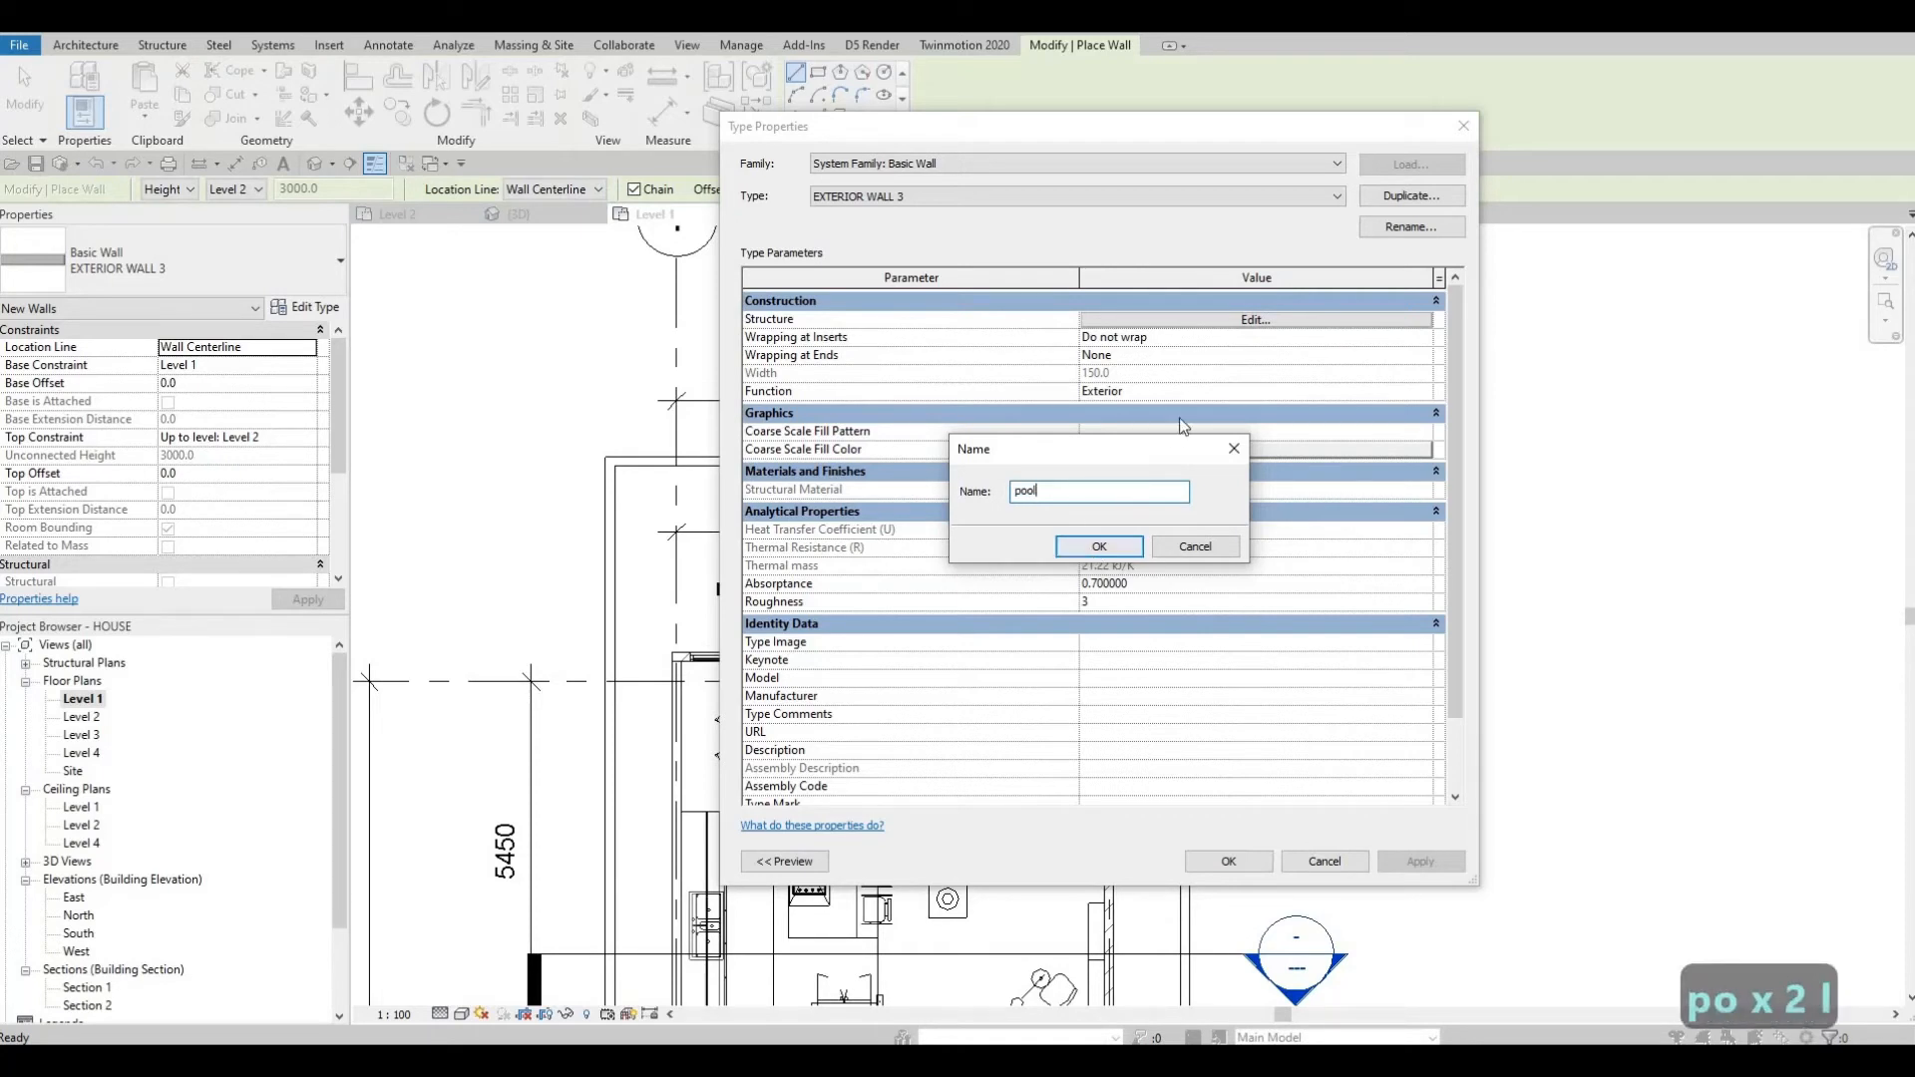
Set the pool wall type's structural layer material to Tile, Stone and Ceramic mix.
{"action": "left_click", "coordinate": [1212, 322]}
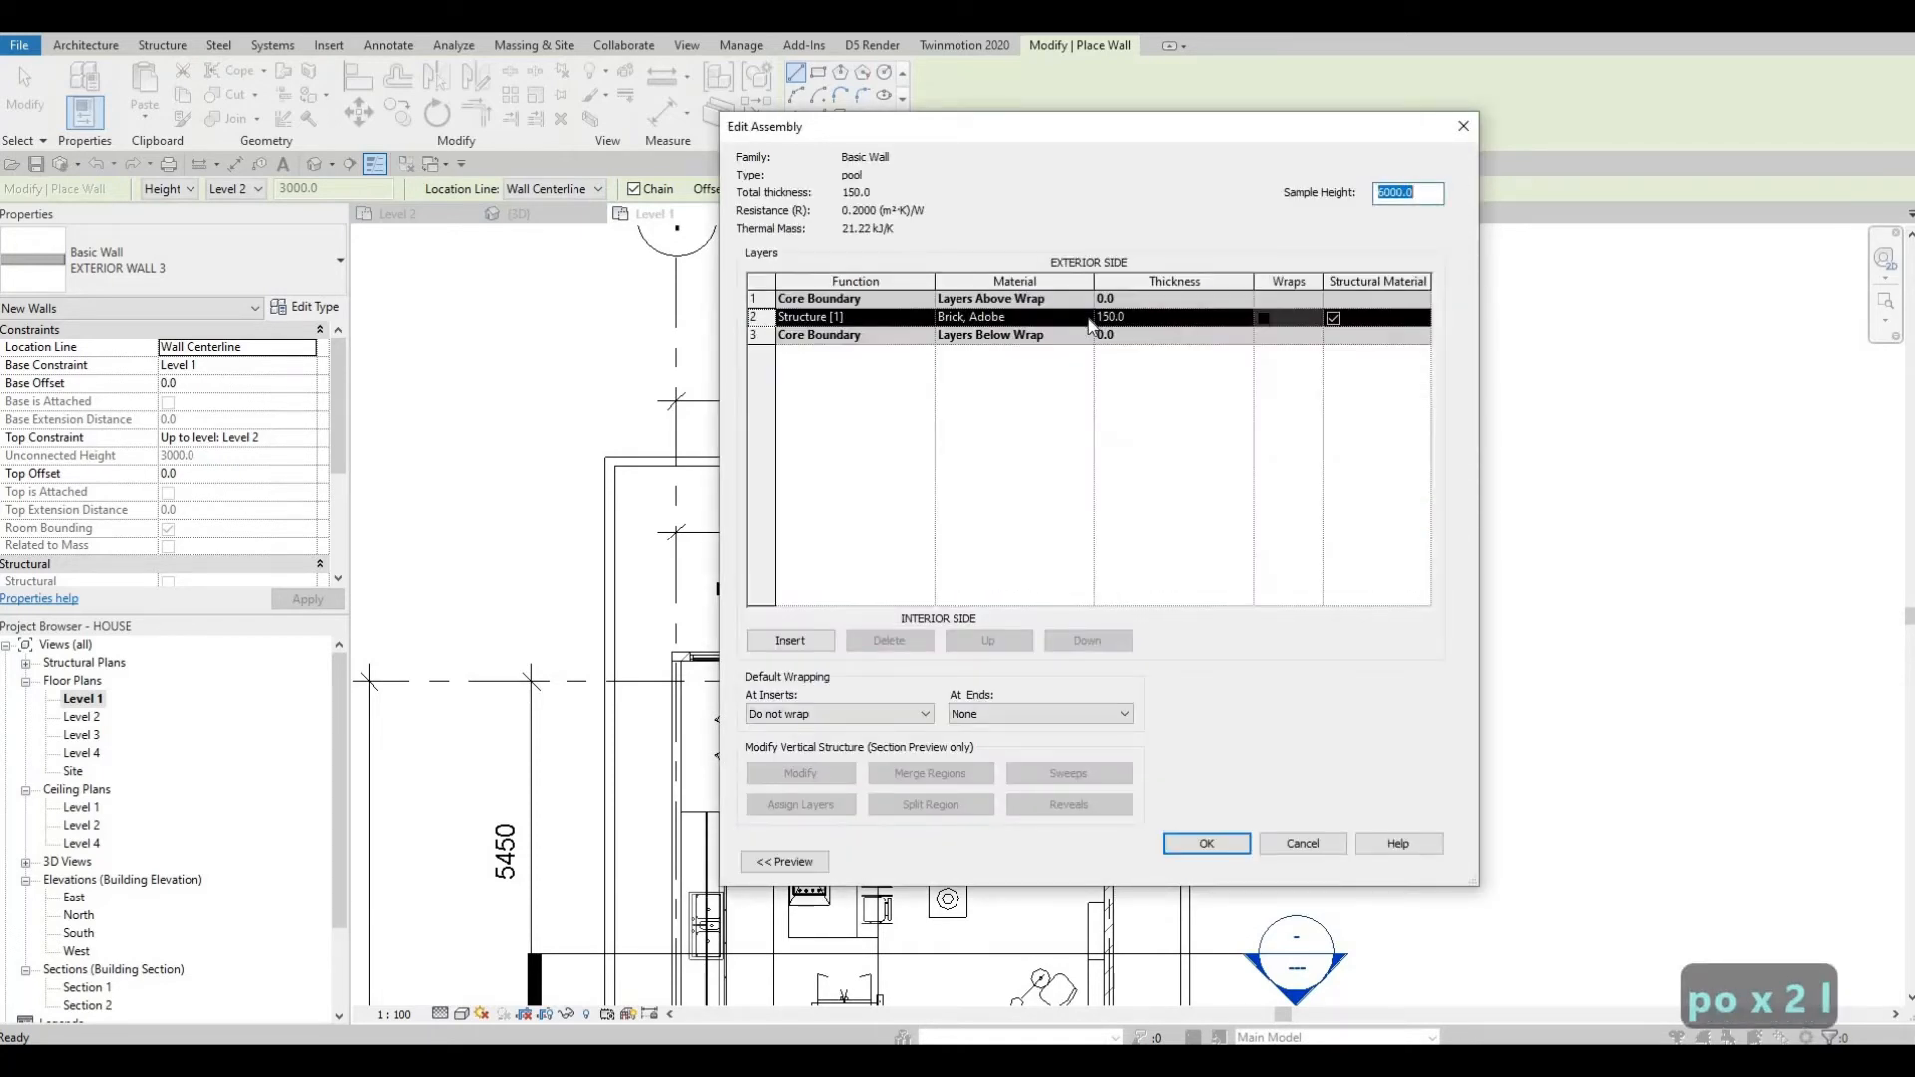
{"action": "left_click", "coordinate": [1089, 319]}
{"action": "left_click", "coordinate": [1088, 317]}
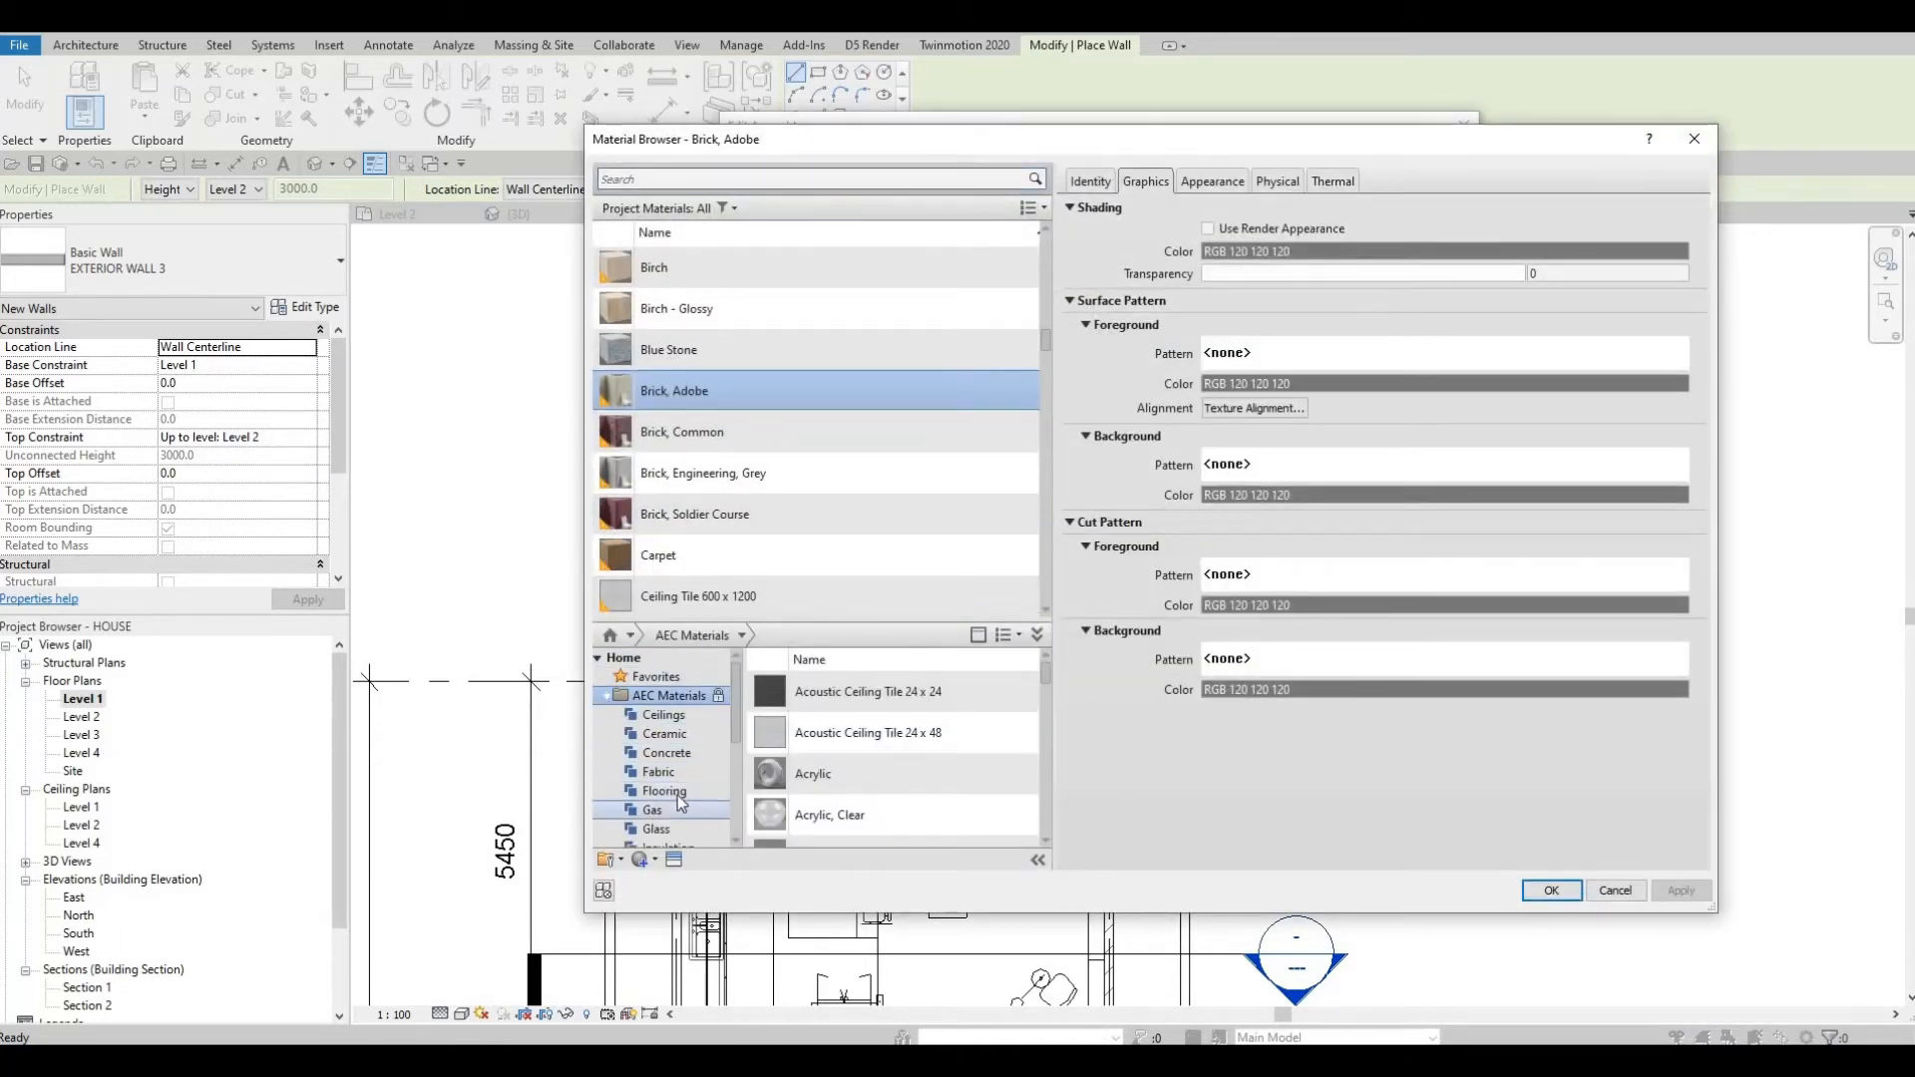
{"action": "scroll", "coordinate": [678, 796], "scroll_direction": "down", "scroll_amount": 3}
{"action": "scroll", "coordinate": [679, 798], "scroll_direction": "down", "scroll_amount": 1}
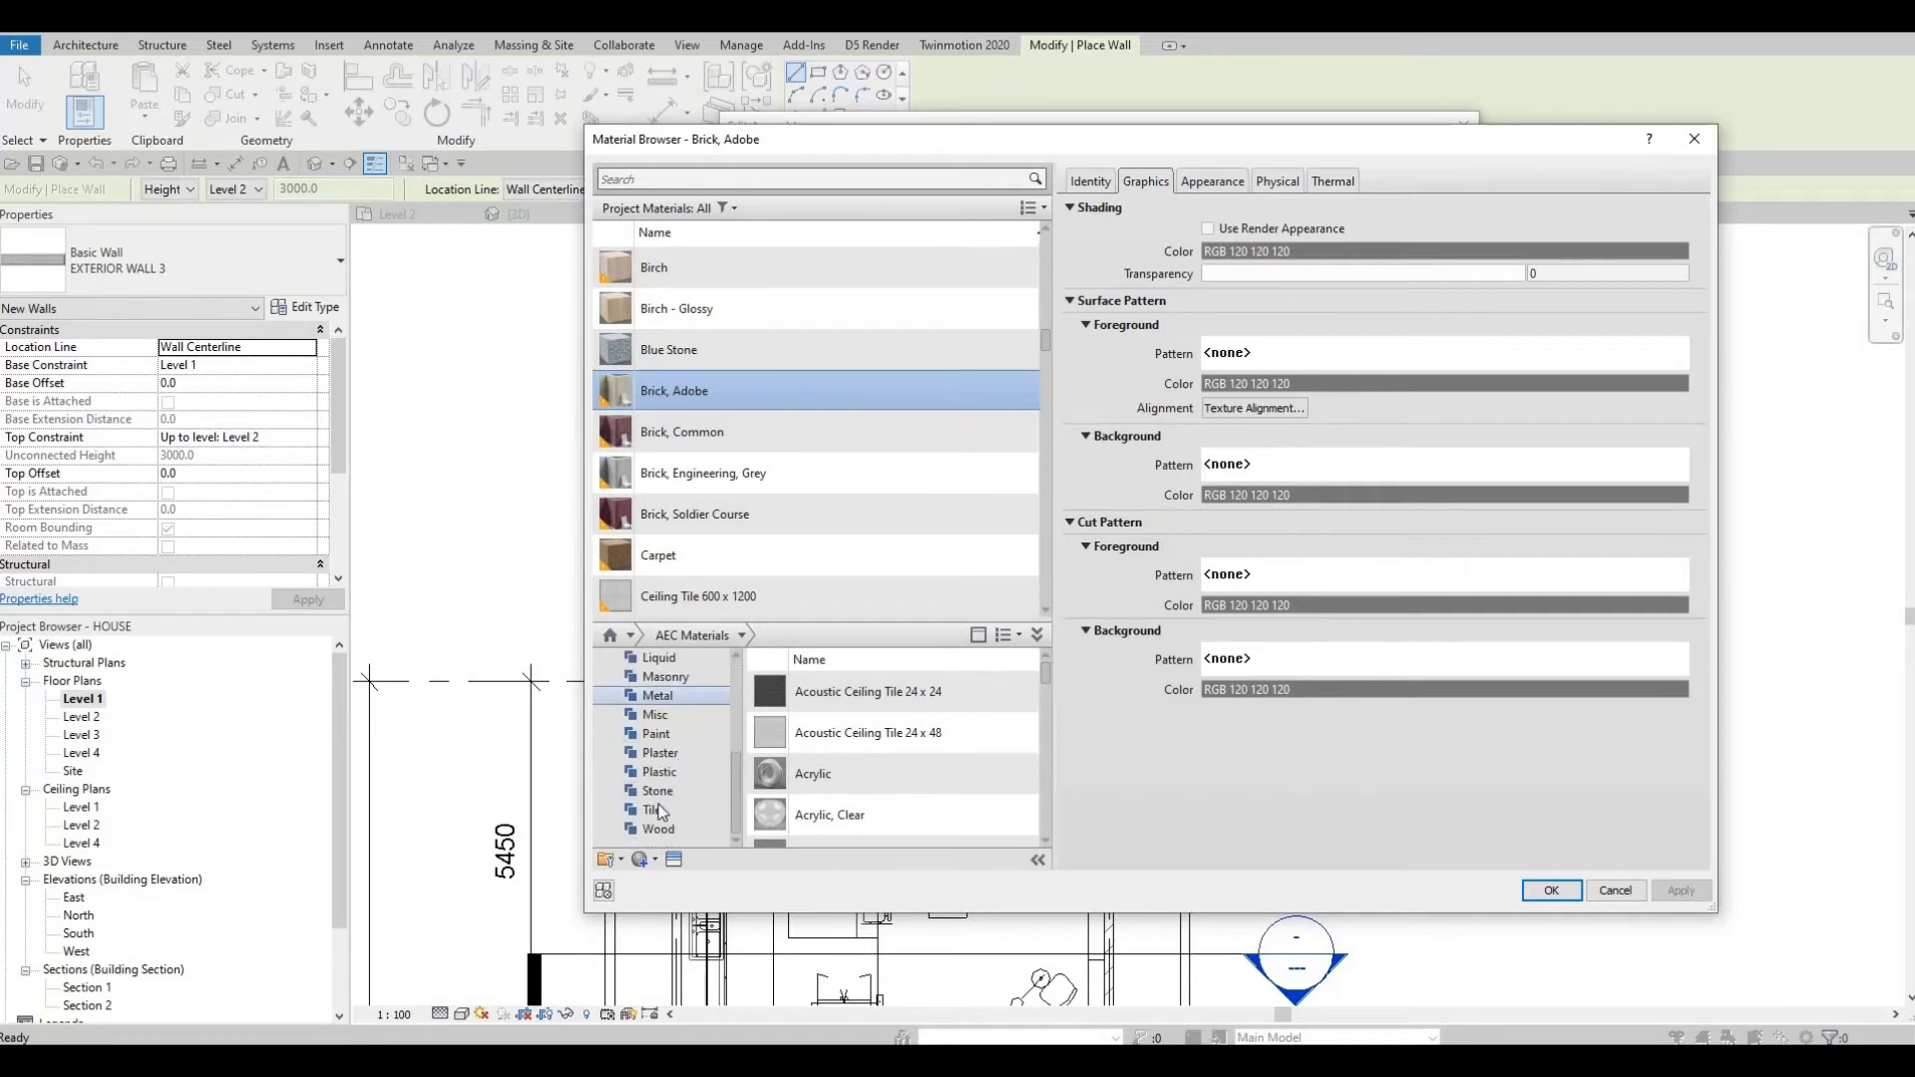
{"action": "left_click", "coordinate": [659, 809]}
{"action": "scroll", "coordinate": [903, 768], "scroll_direction": "down", "scroll_amount": 3}
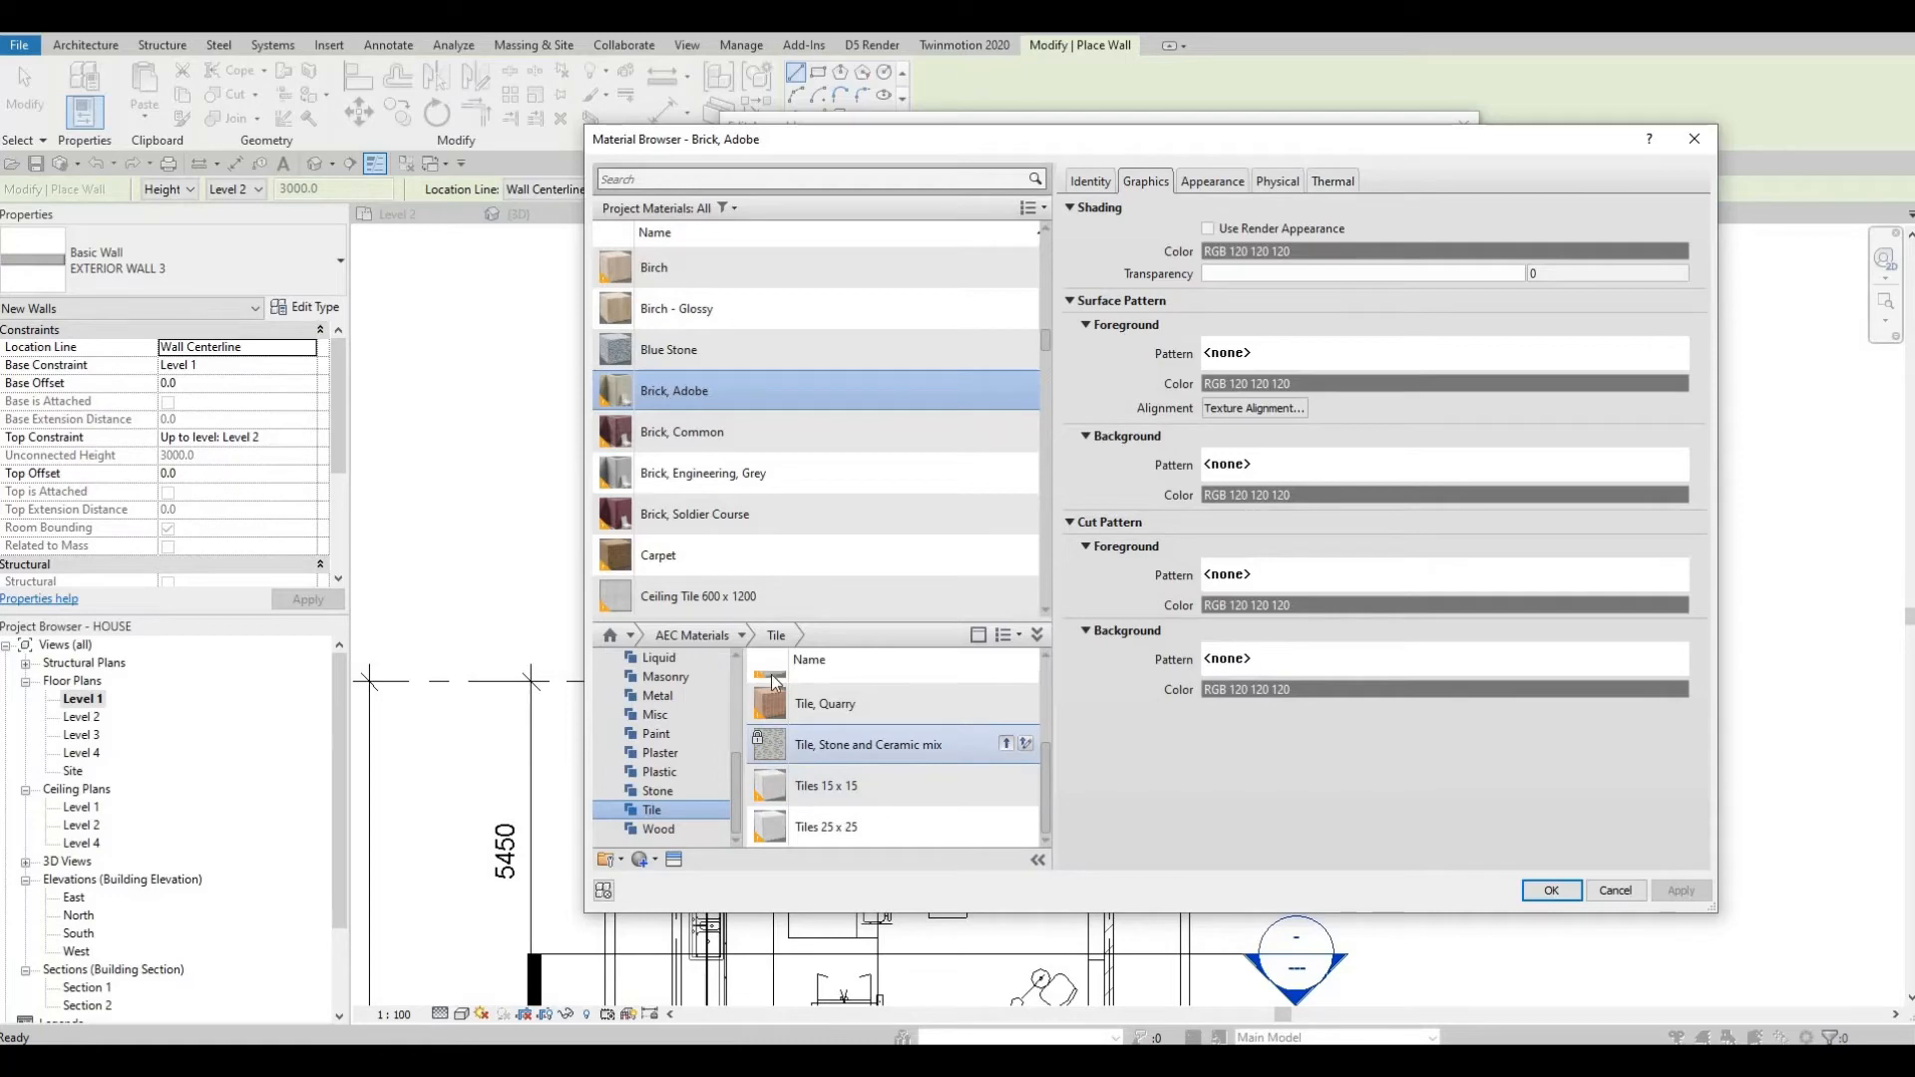
{"action": "left_click", "coordinate": [1005, 743]}
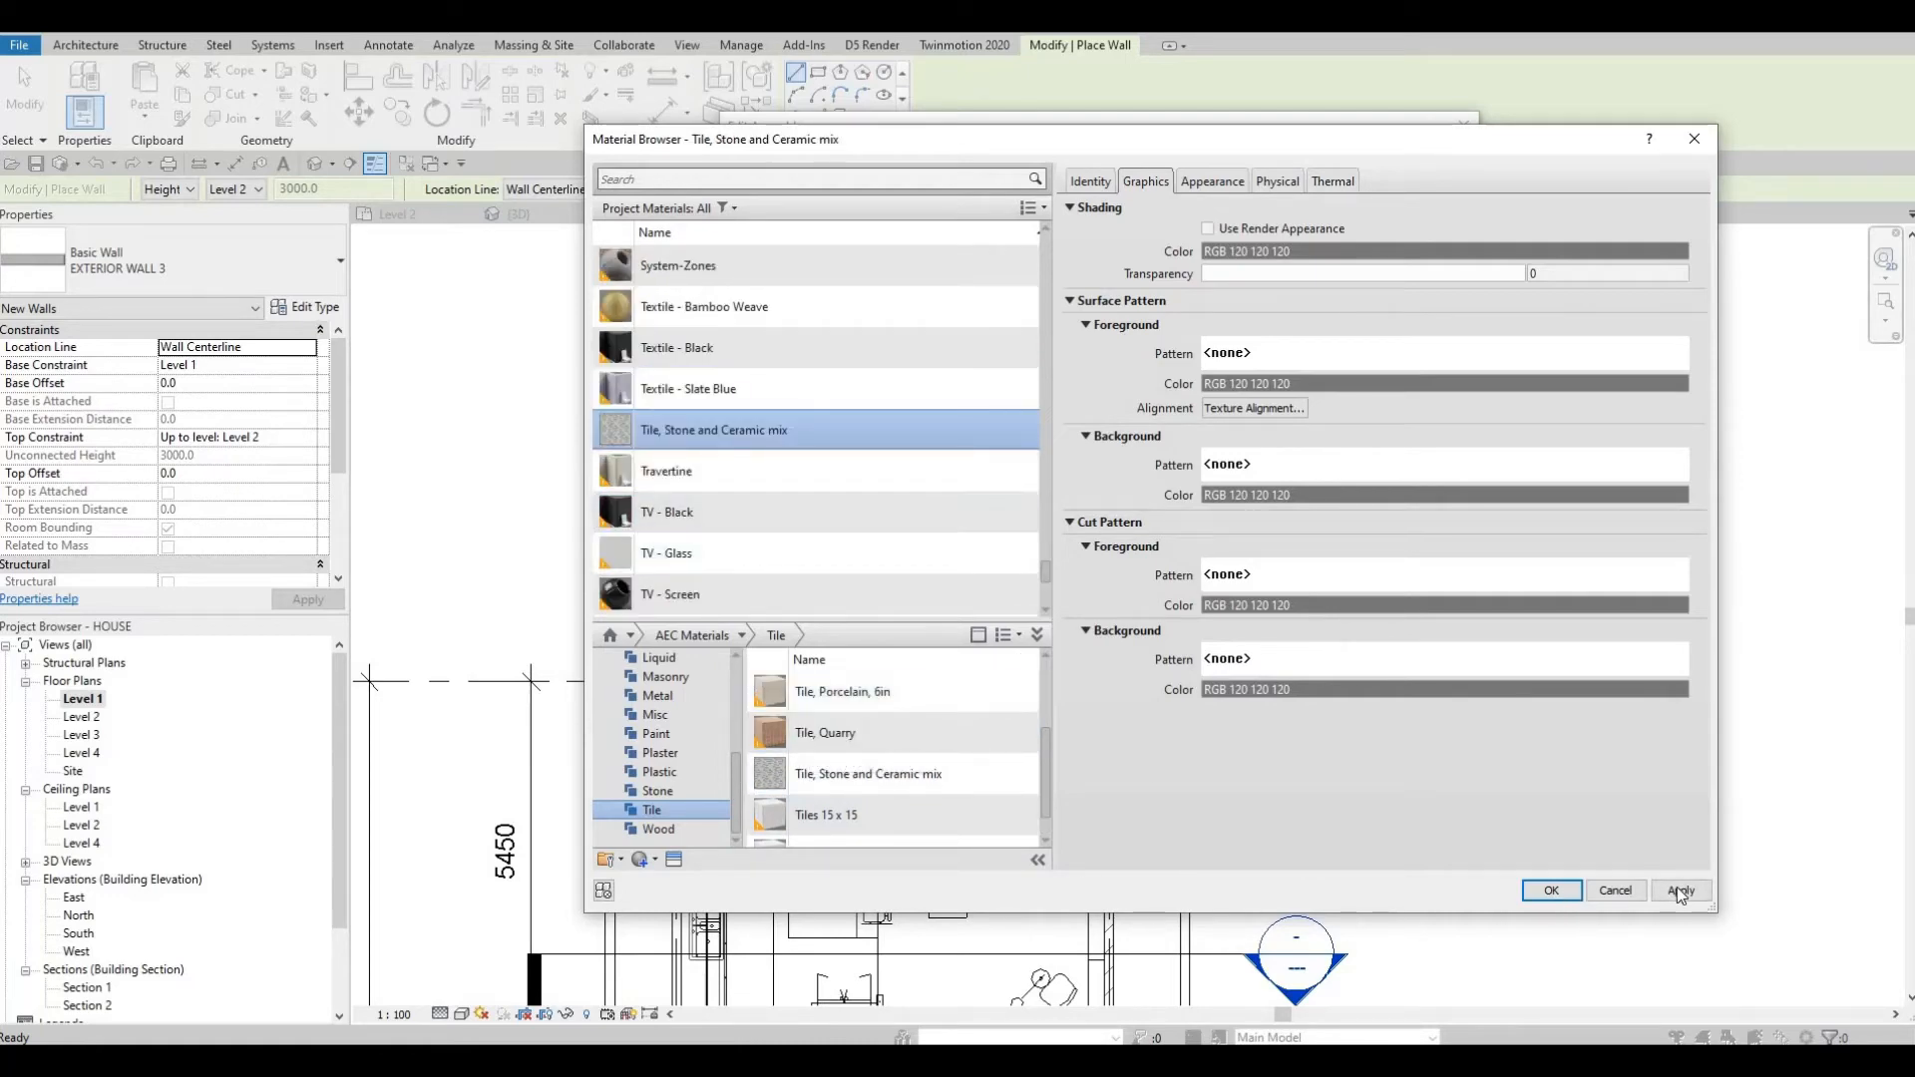
{"action": "left_click", "coordinate": [1574, 895]}
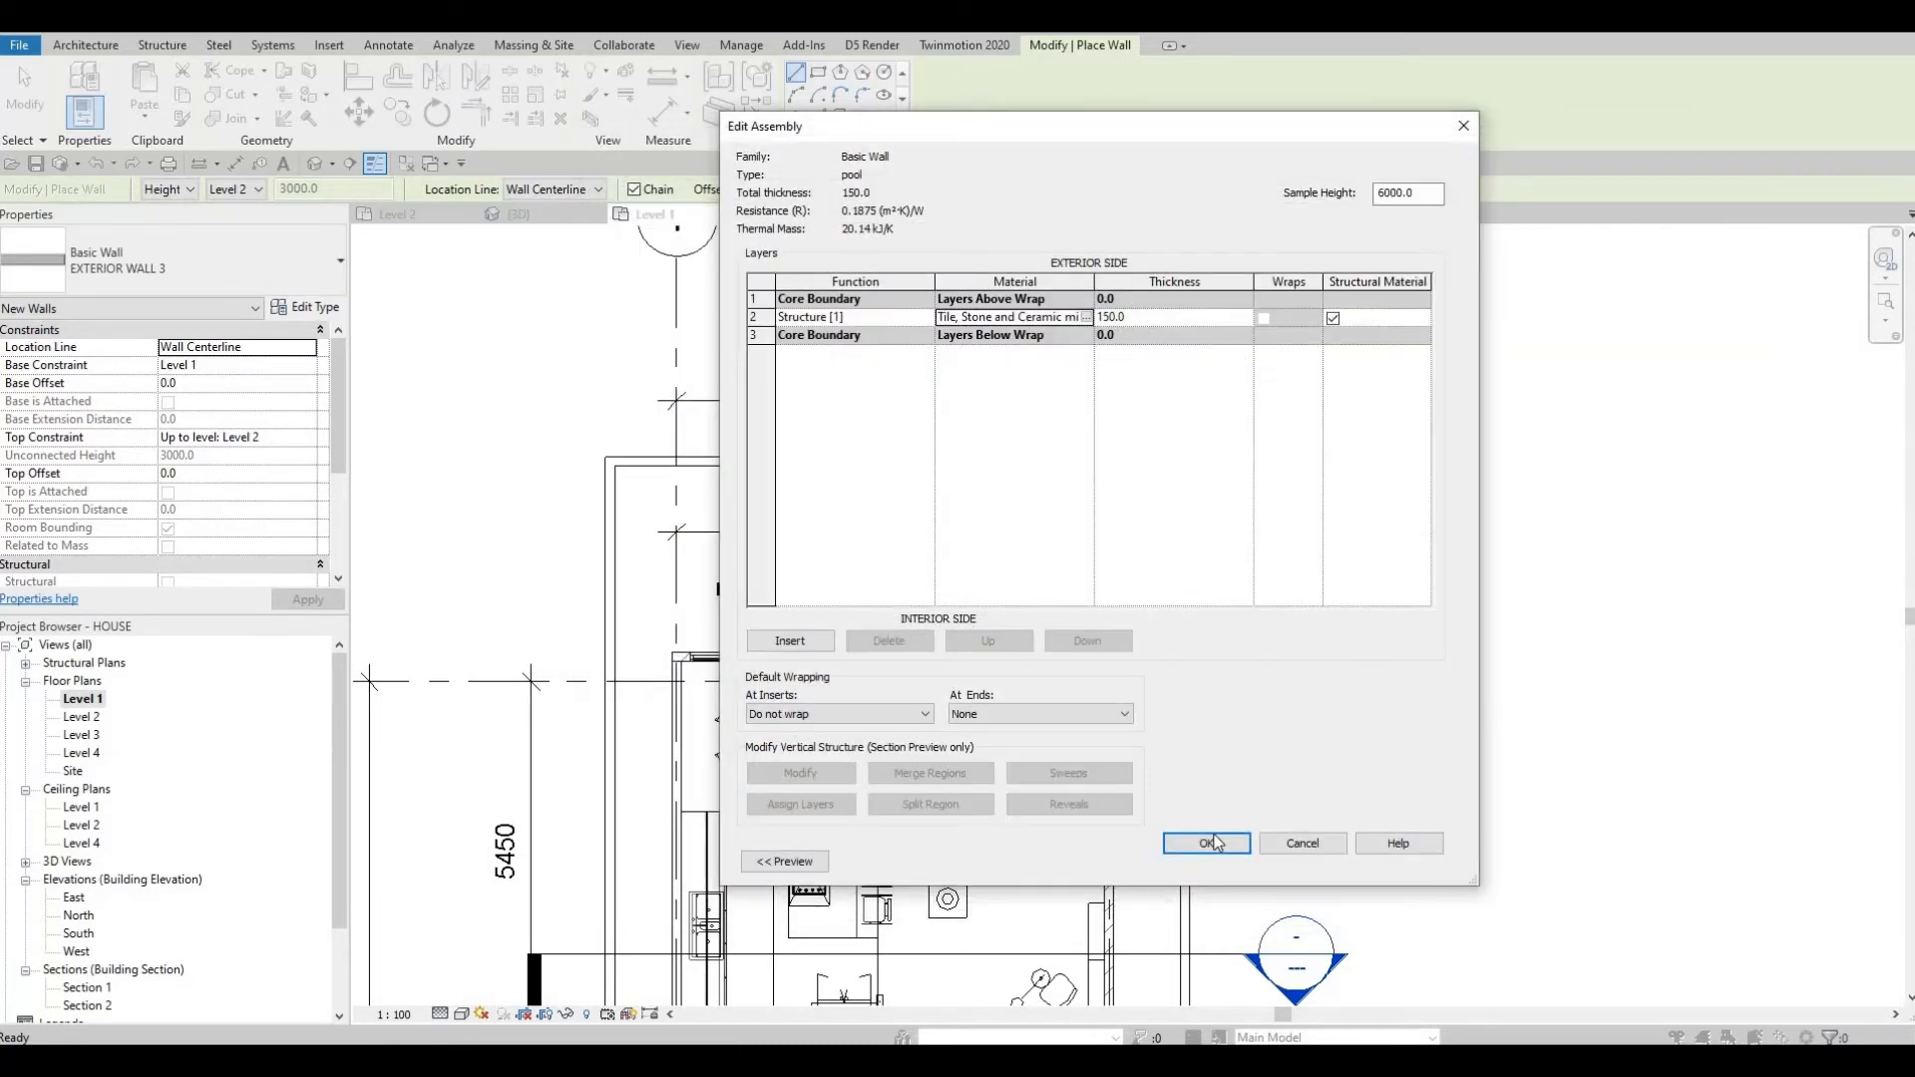
{"action": "left_click", "coordinate": [1226, 850]}
{"action": "key", "text": "Return"}
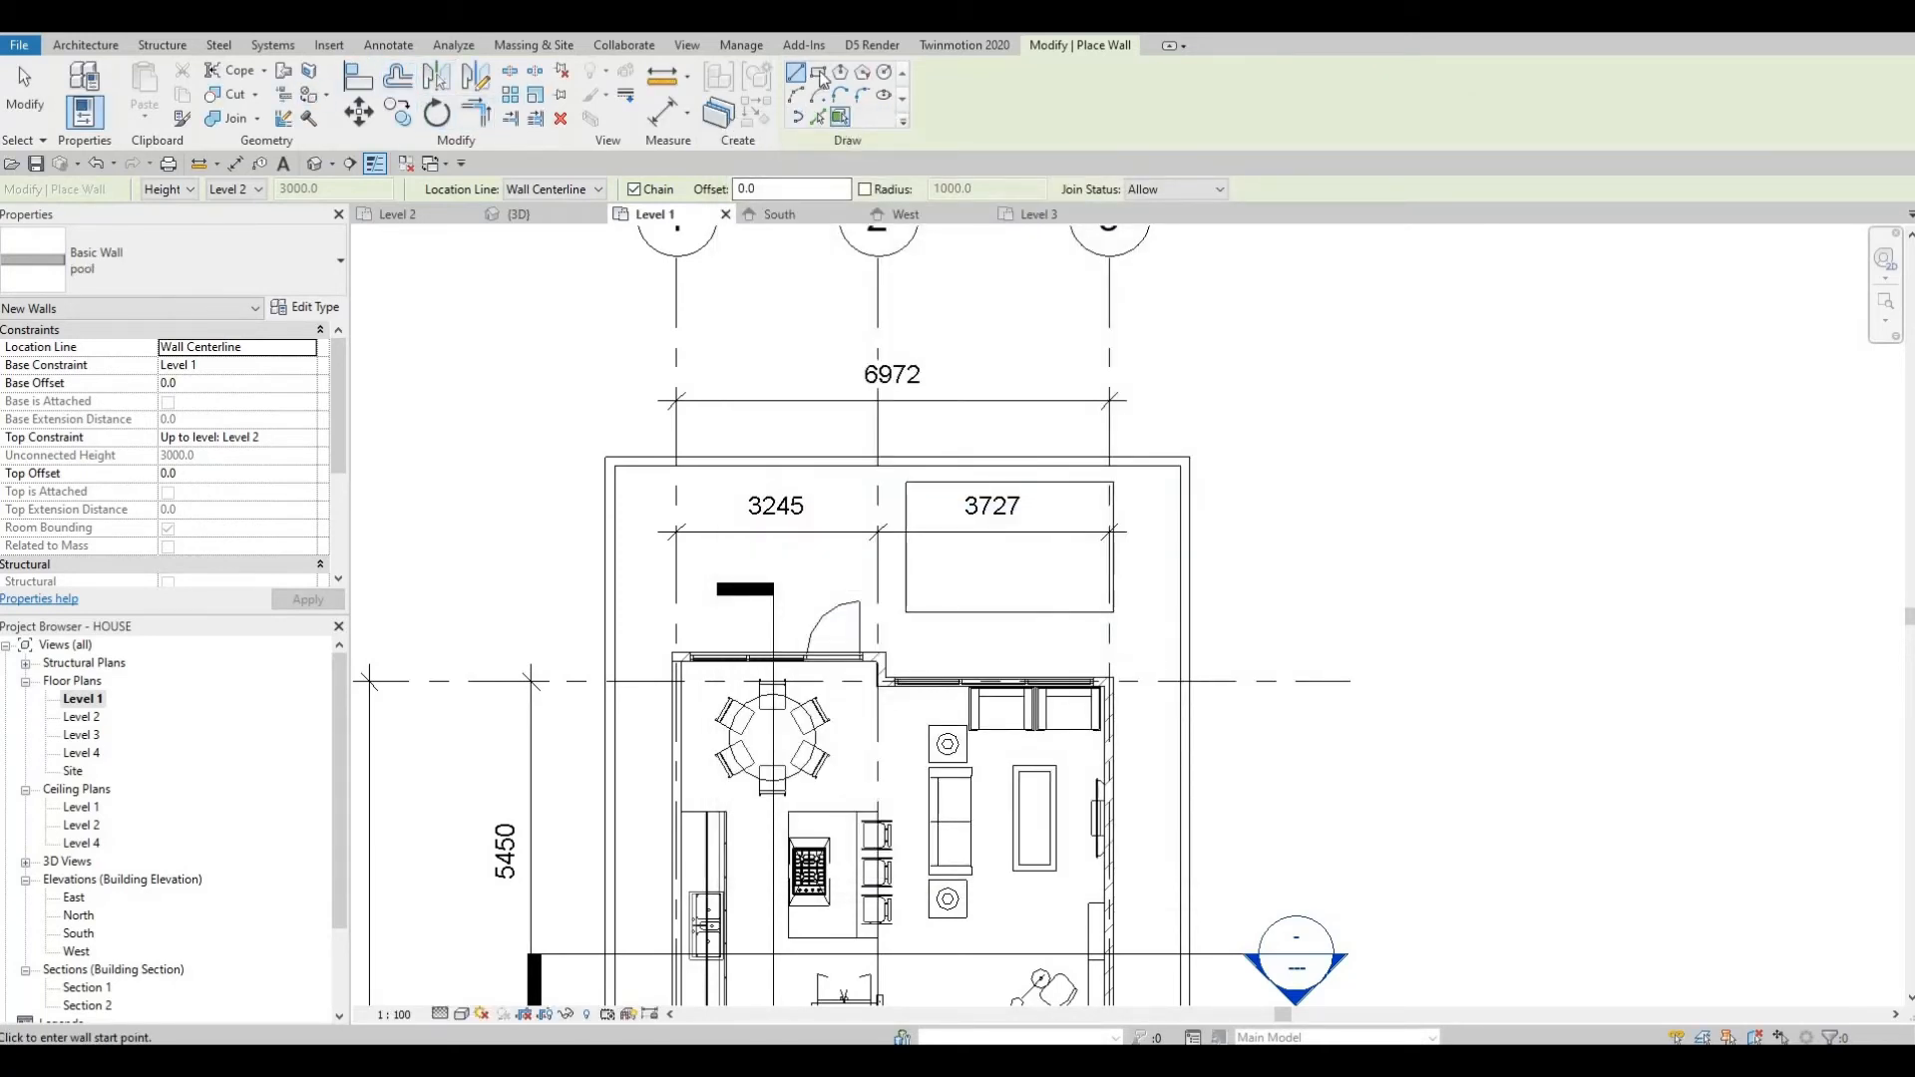
Draw a rectangular chain of pool walls around the pool opening in the Level 1 plan.
{"action": "scroll", "coordinate": [931, 500], "scroll_direction": "up", "scroll_amount": 3}
{"action": "left_click", "coordinate": [894, 474]}
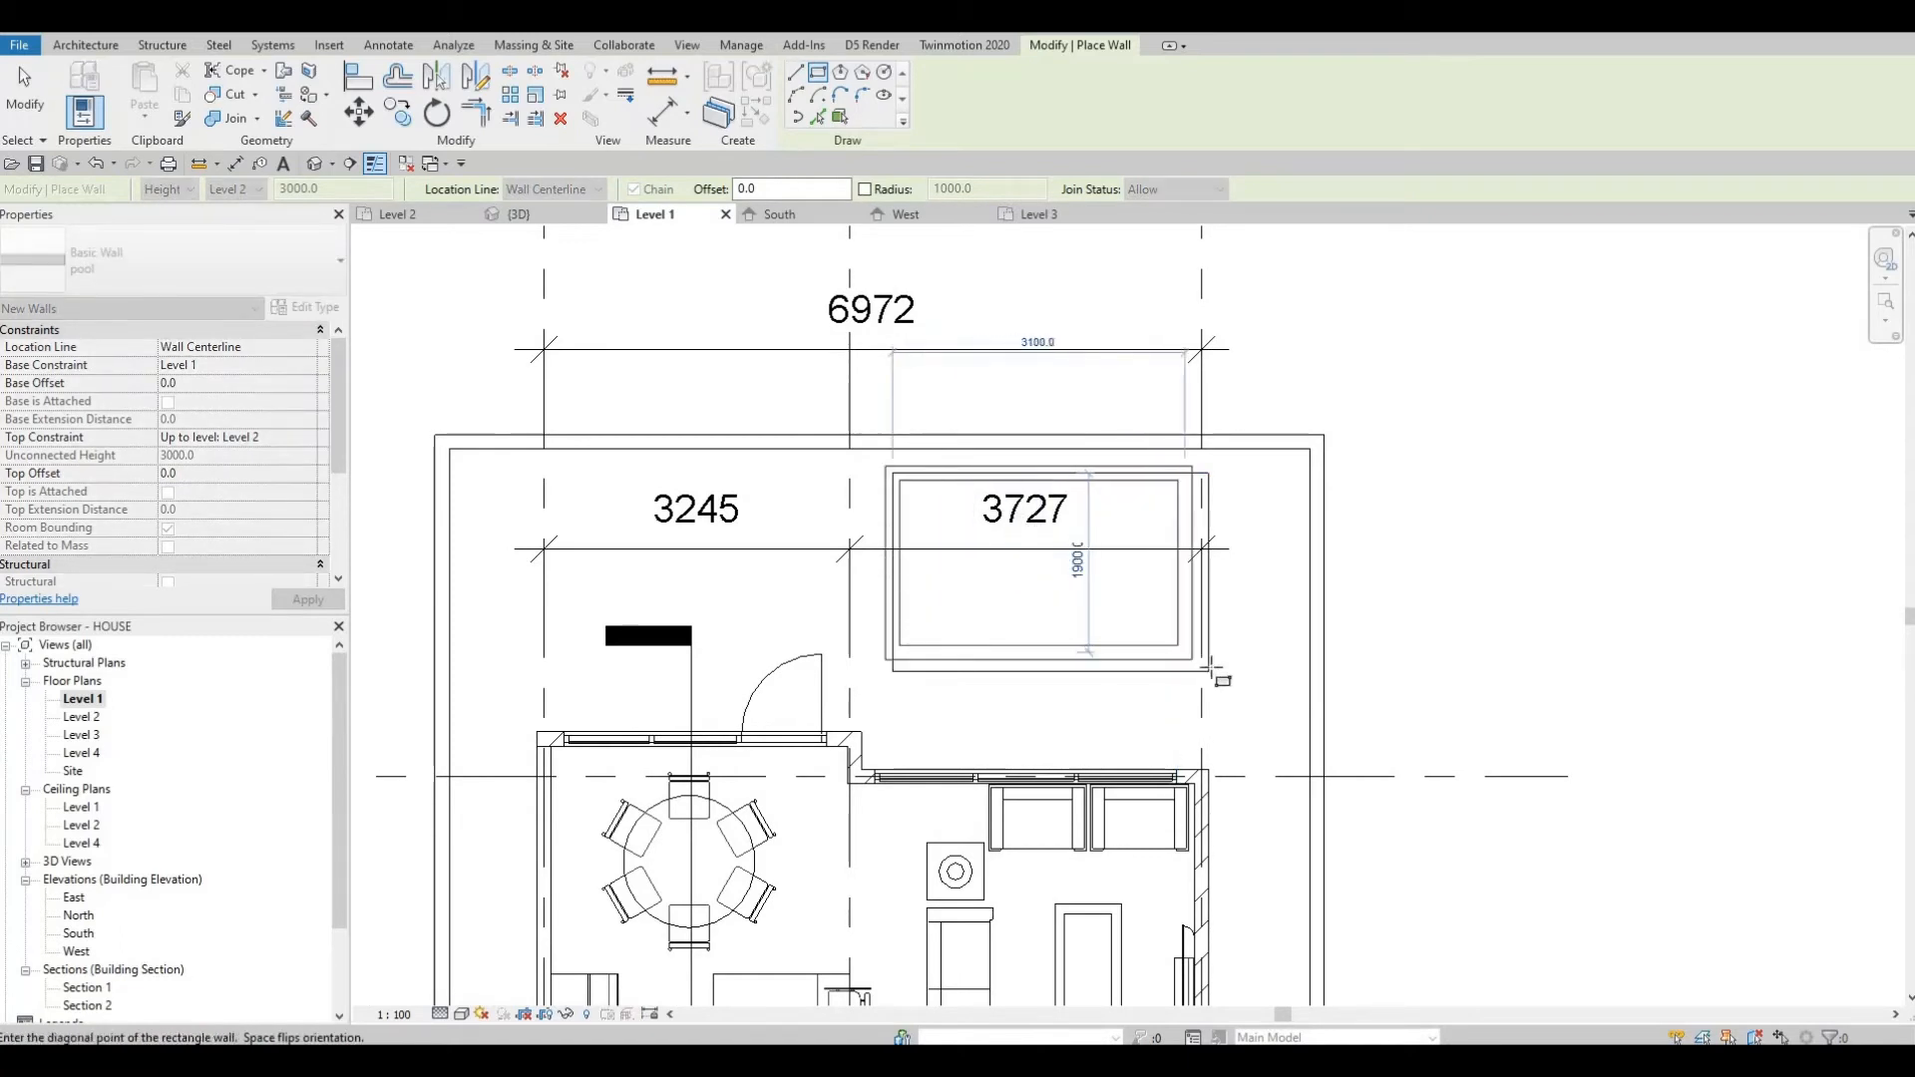
{"action": "key", "text": "Escape"}
{"action": "key", "text": "Escape"}
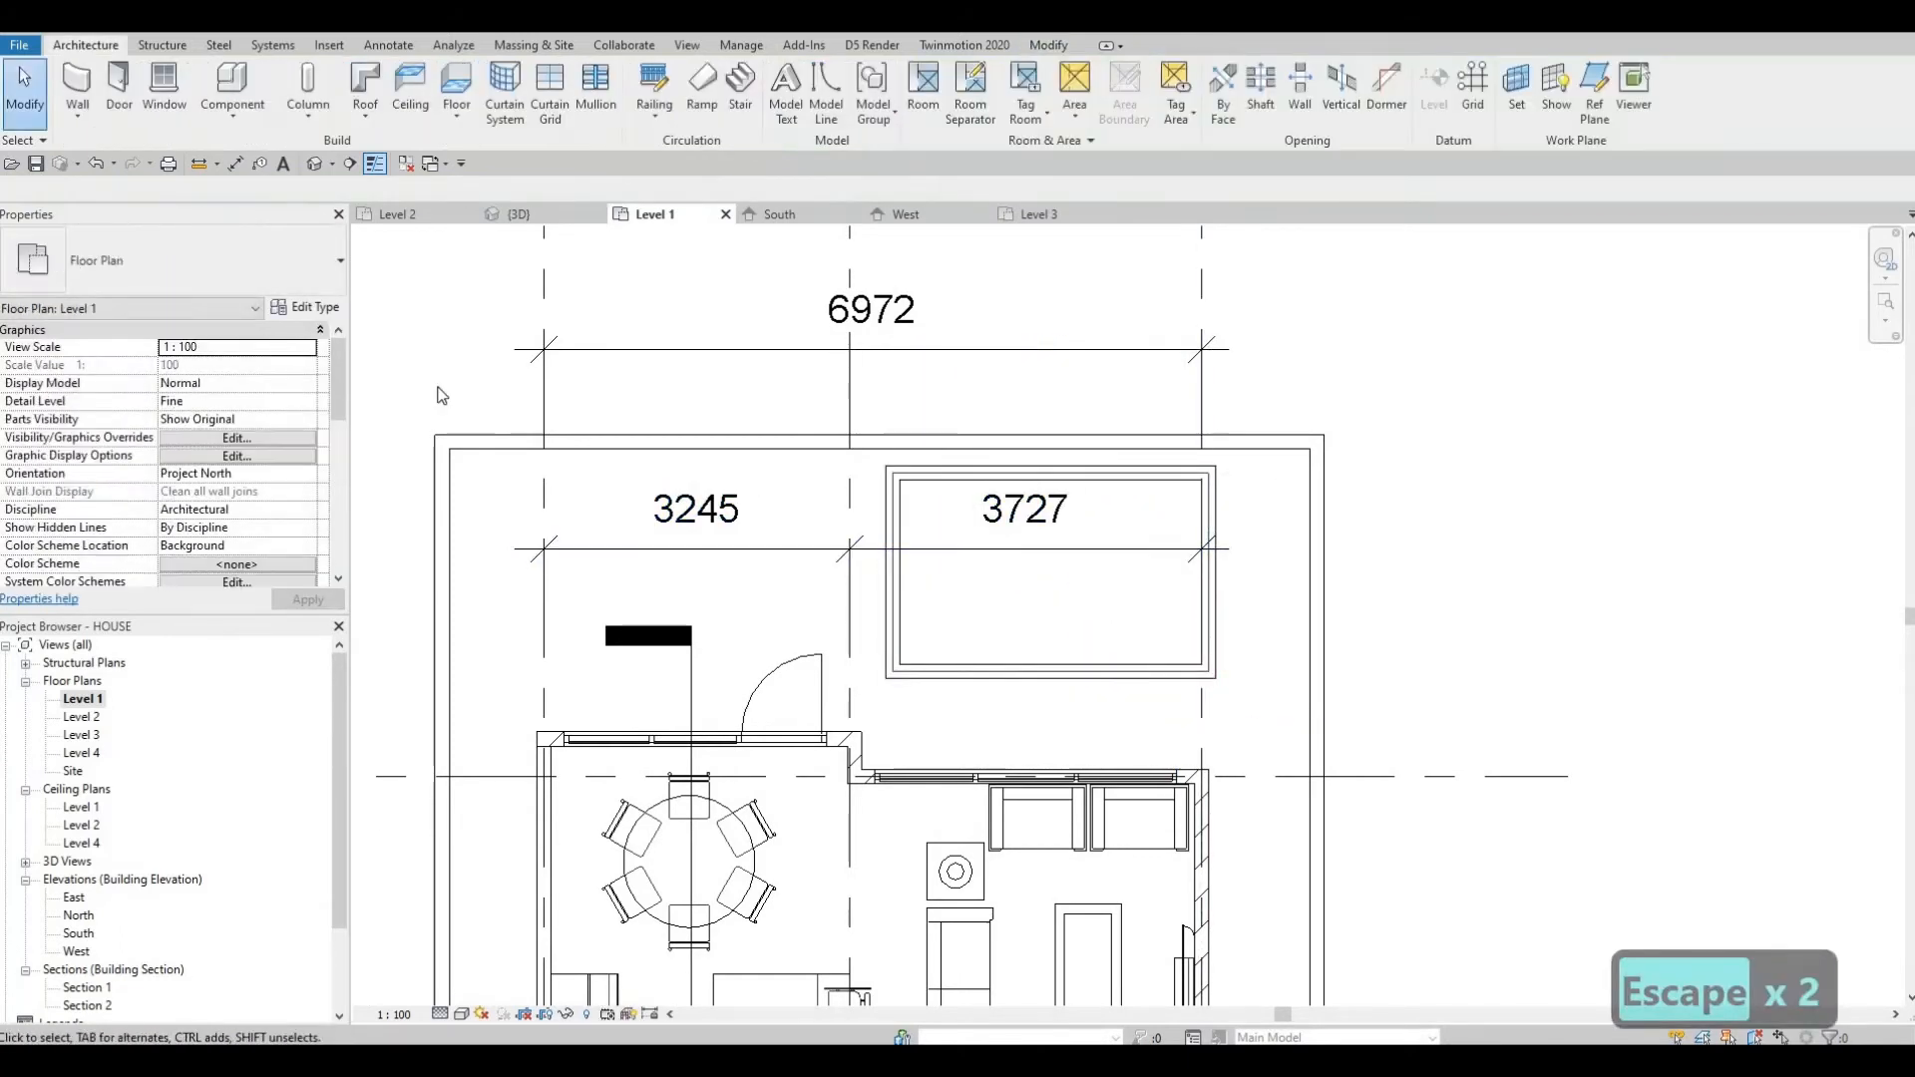
Set the pool wall type's structural layer thickness to 100.
{"action": "key", "text": "Tab"}
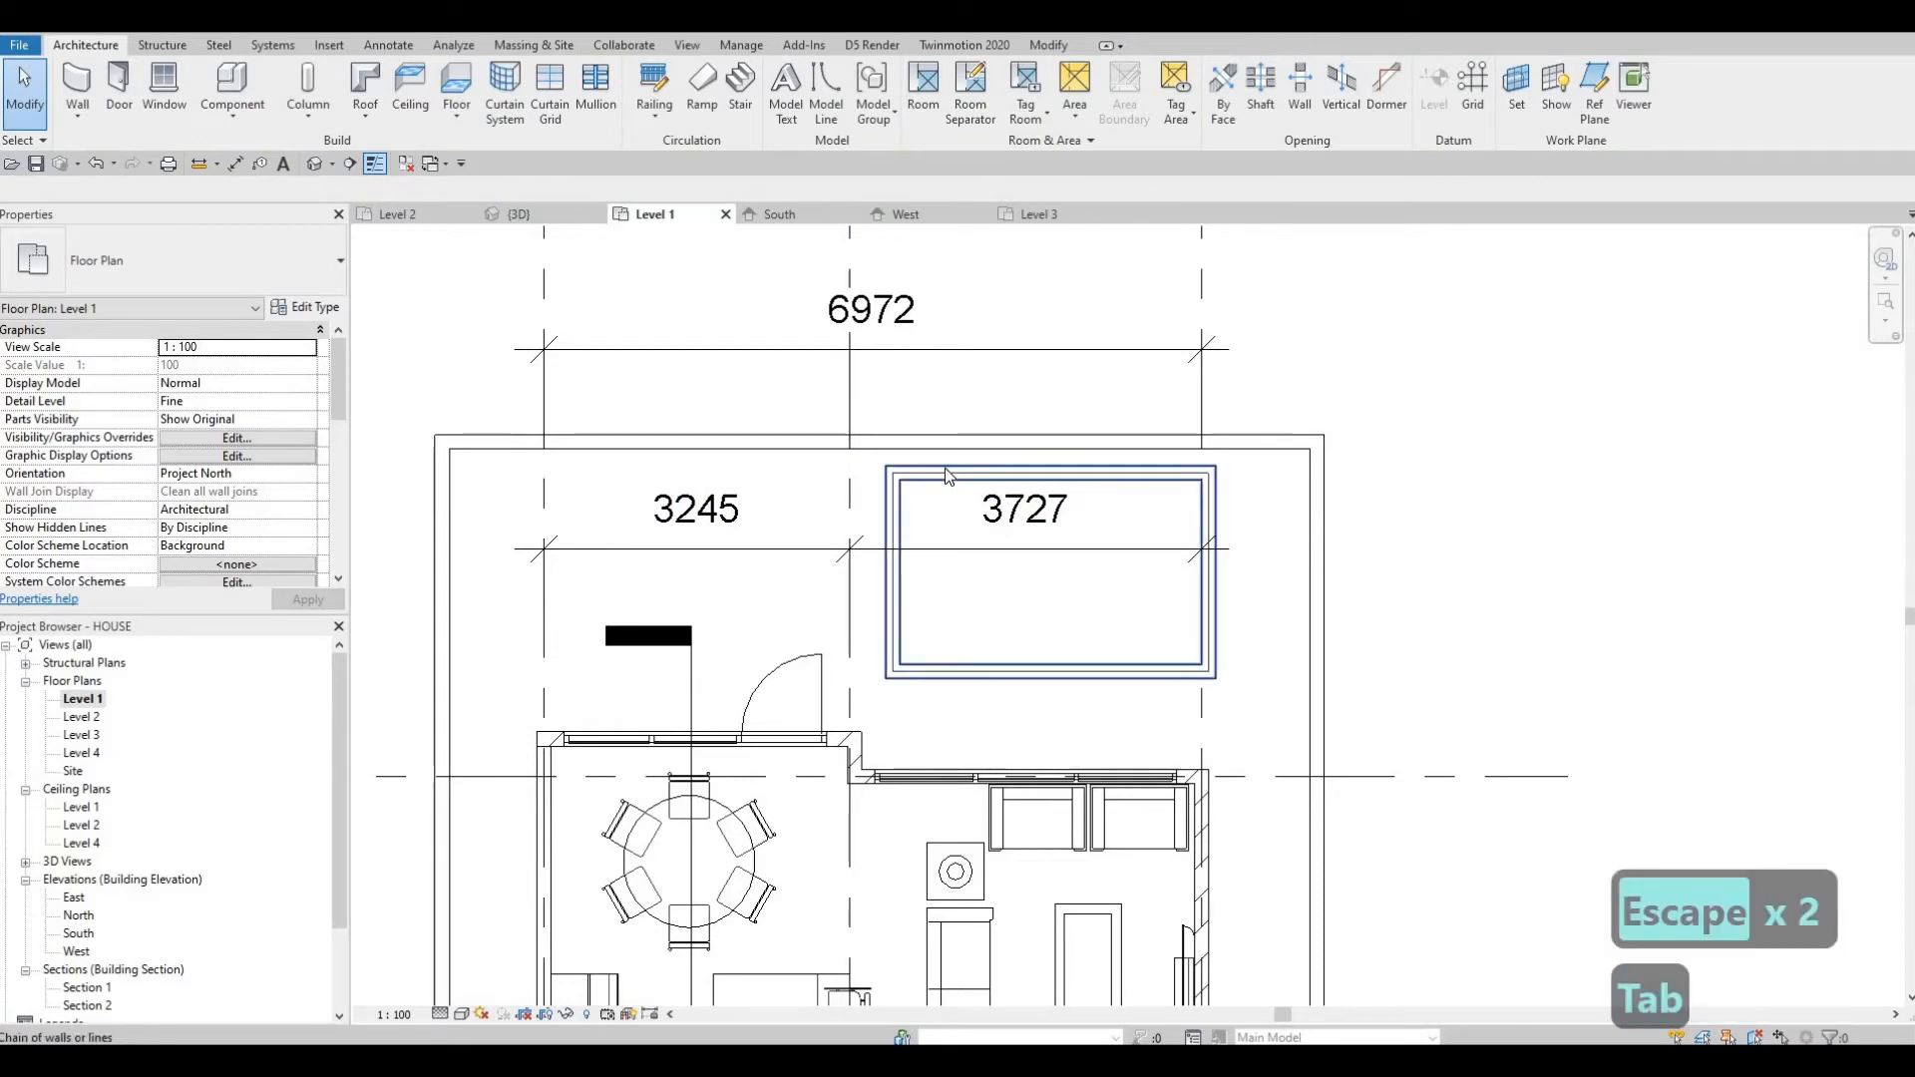
{"action": "left_click", "coordinate": [943, 469]}
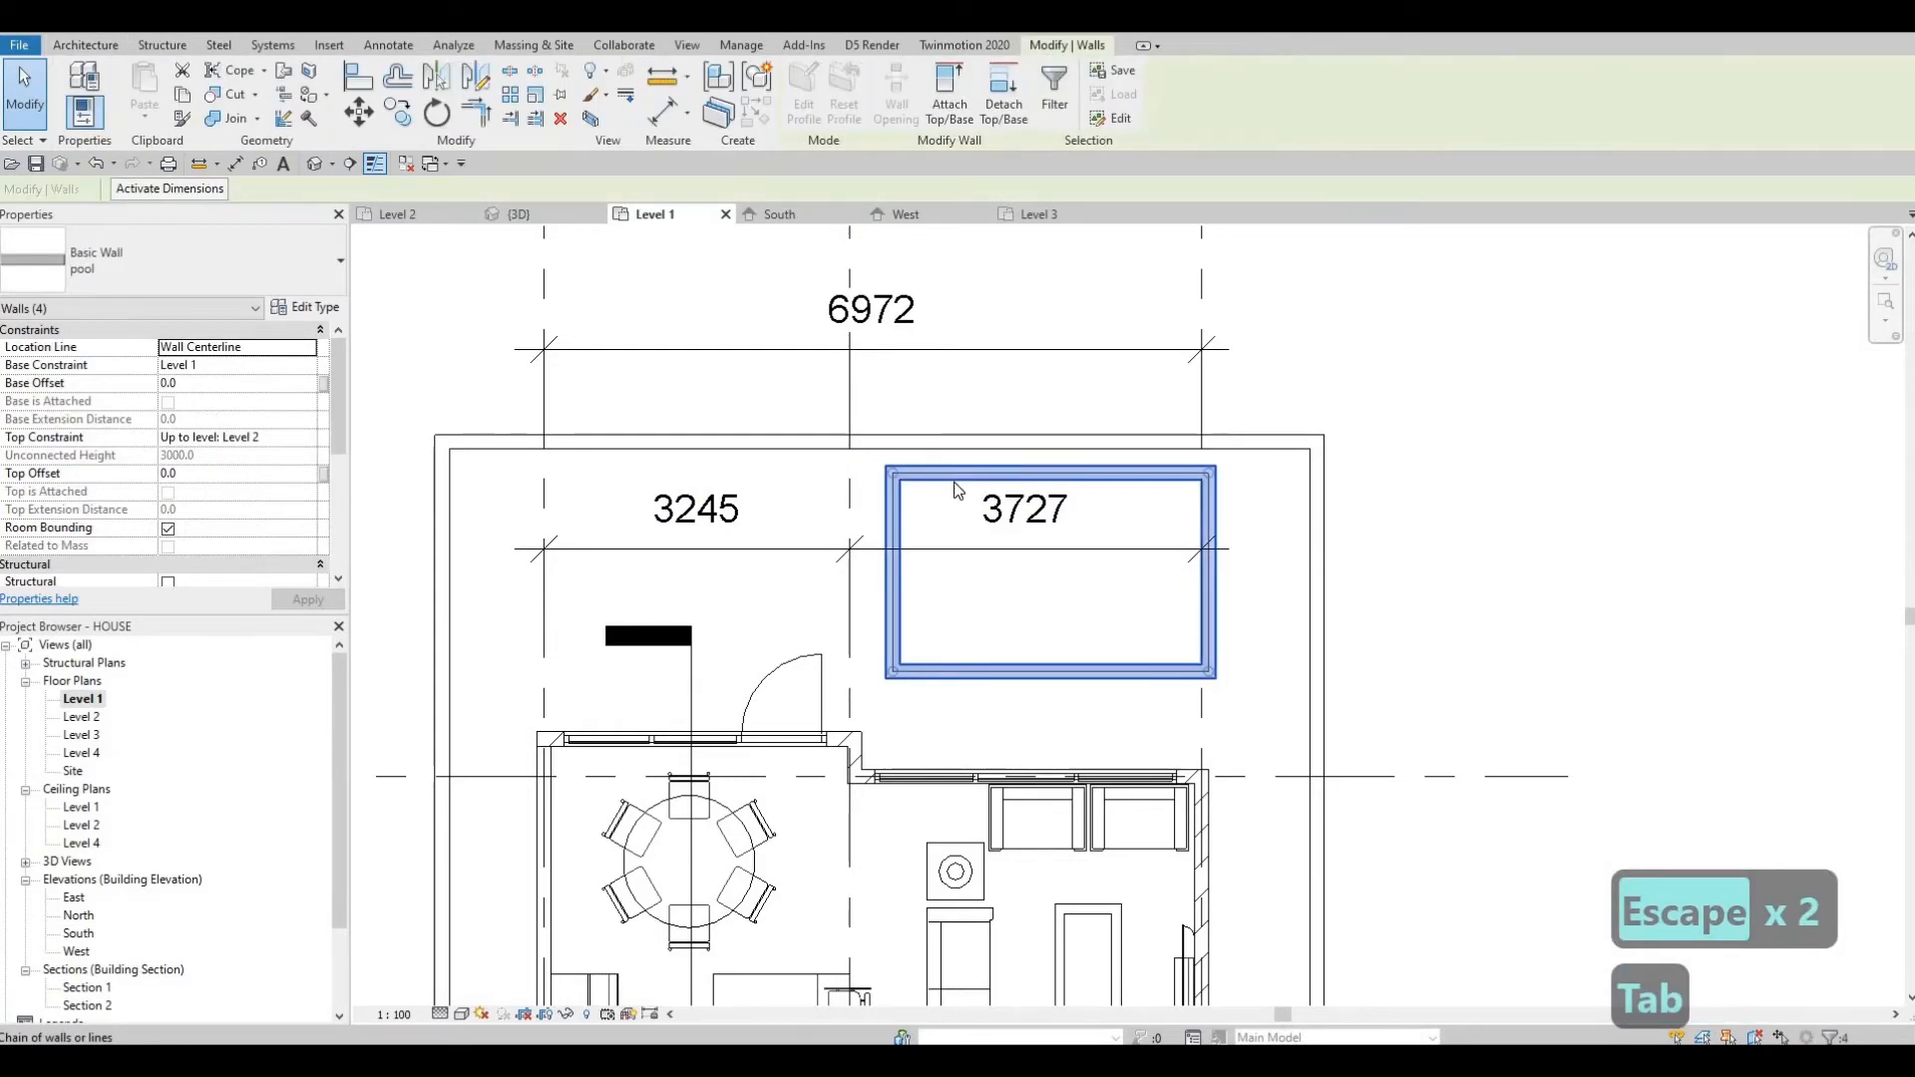
{"action": "key", "text": "Escape"}
{"action": "left_click", "coordinate": [953, 478]}
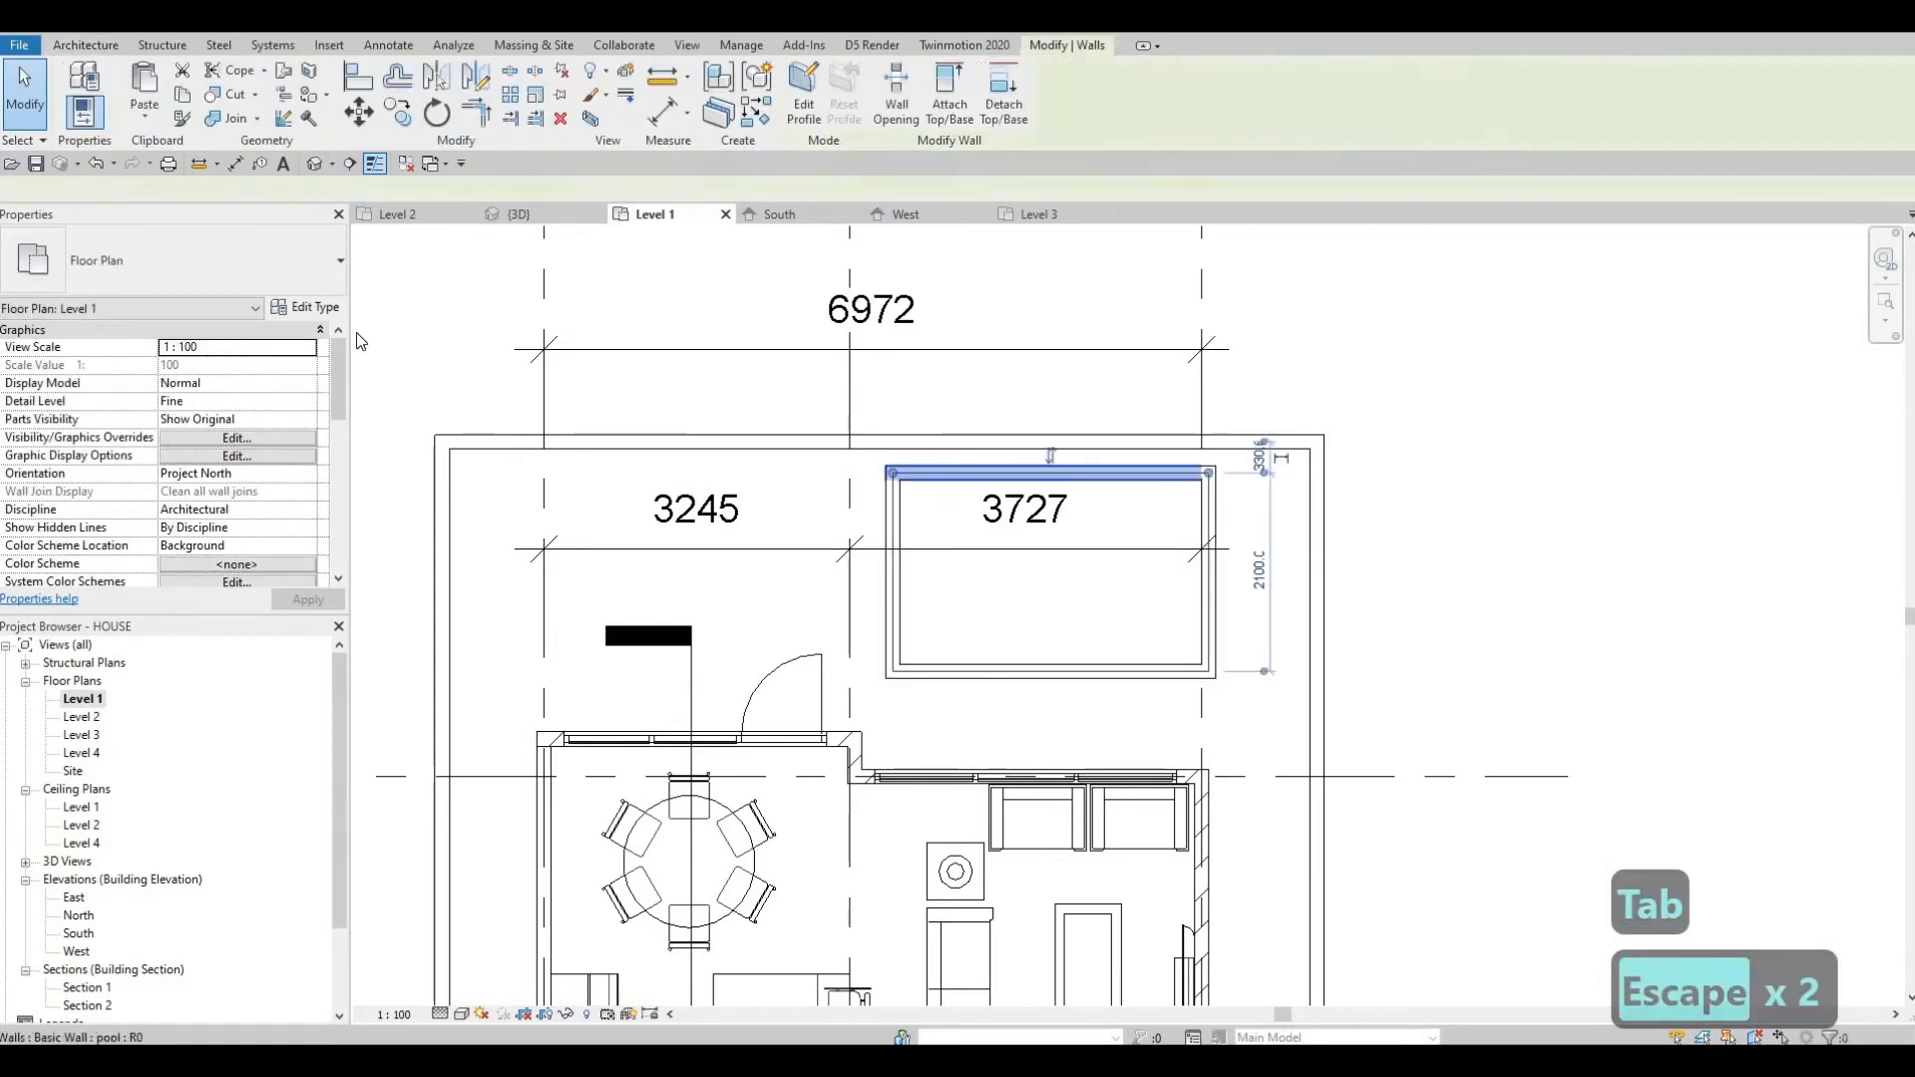
{"action": "left_click", "coordinate": [305, 308]}
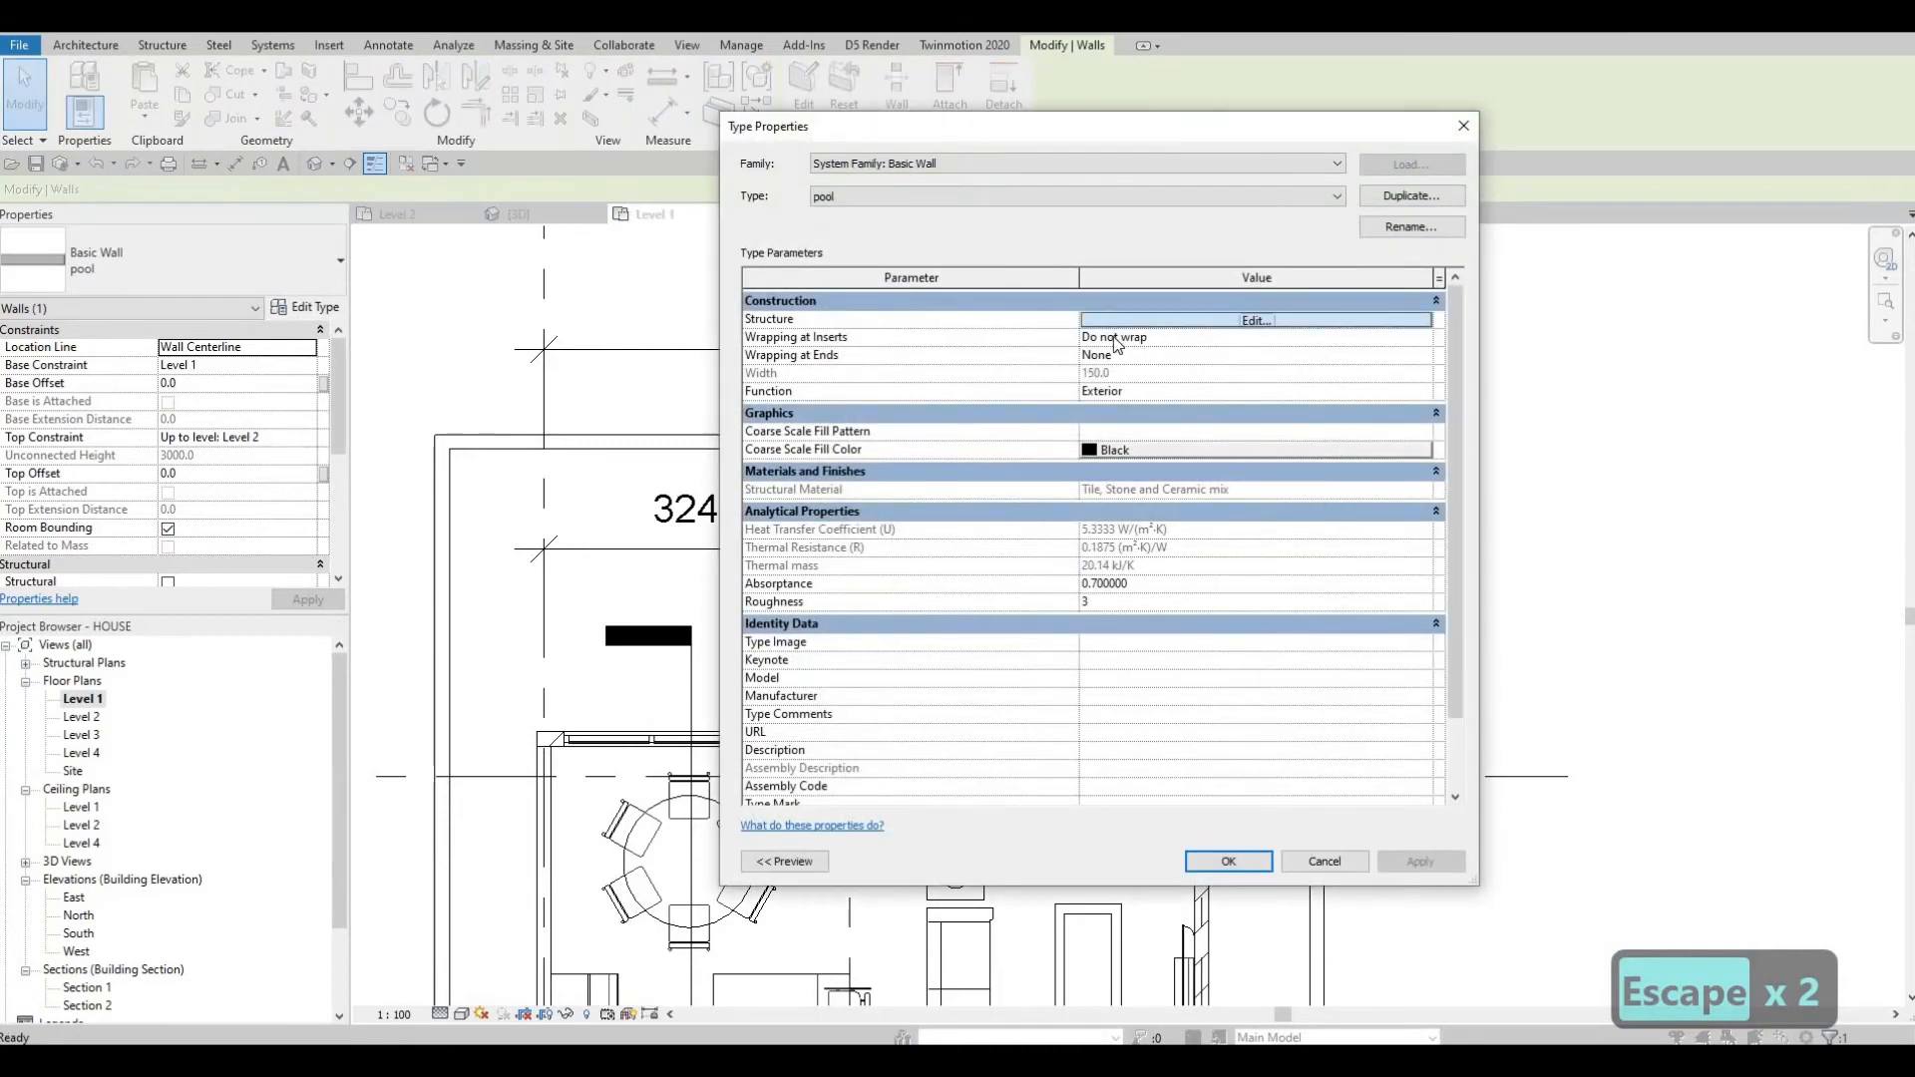
{"action": "left_click", "coordinate": [1147, 323]}
{"action": "left_click", "coordinate": [1147, 317]}
{"action": "type", "text": "100"}
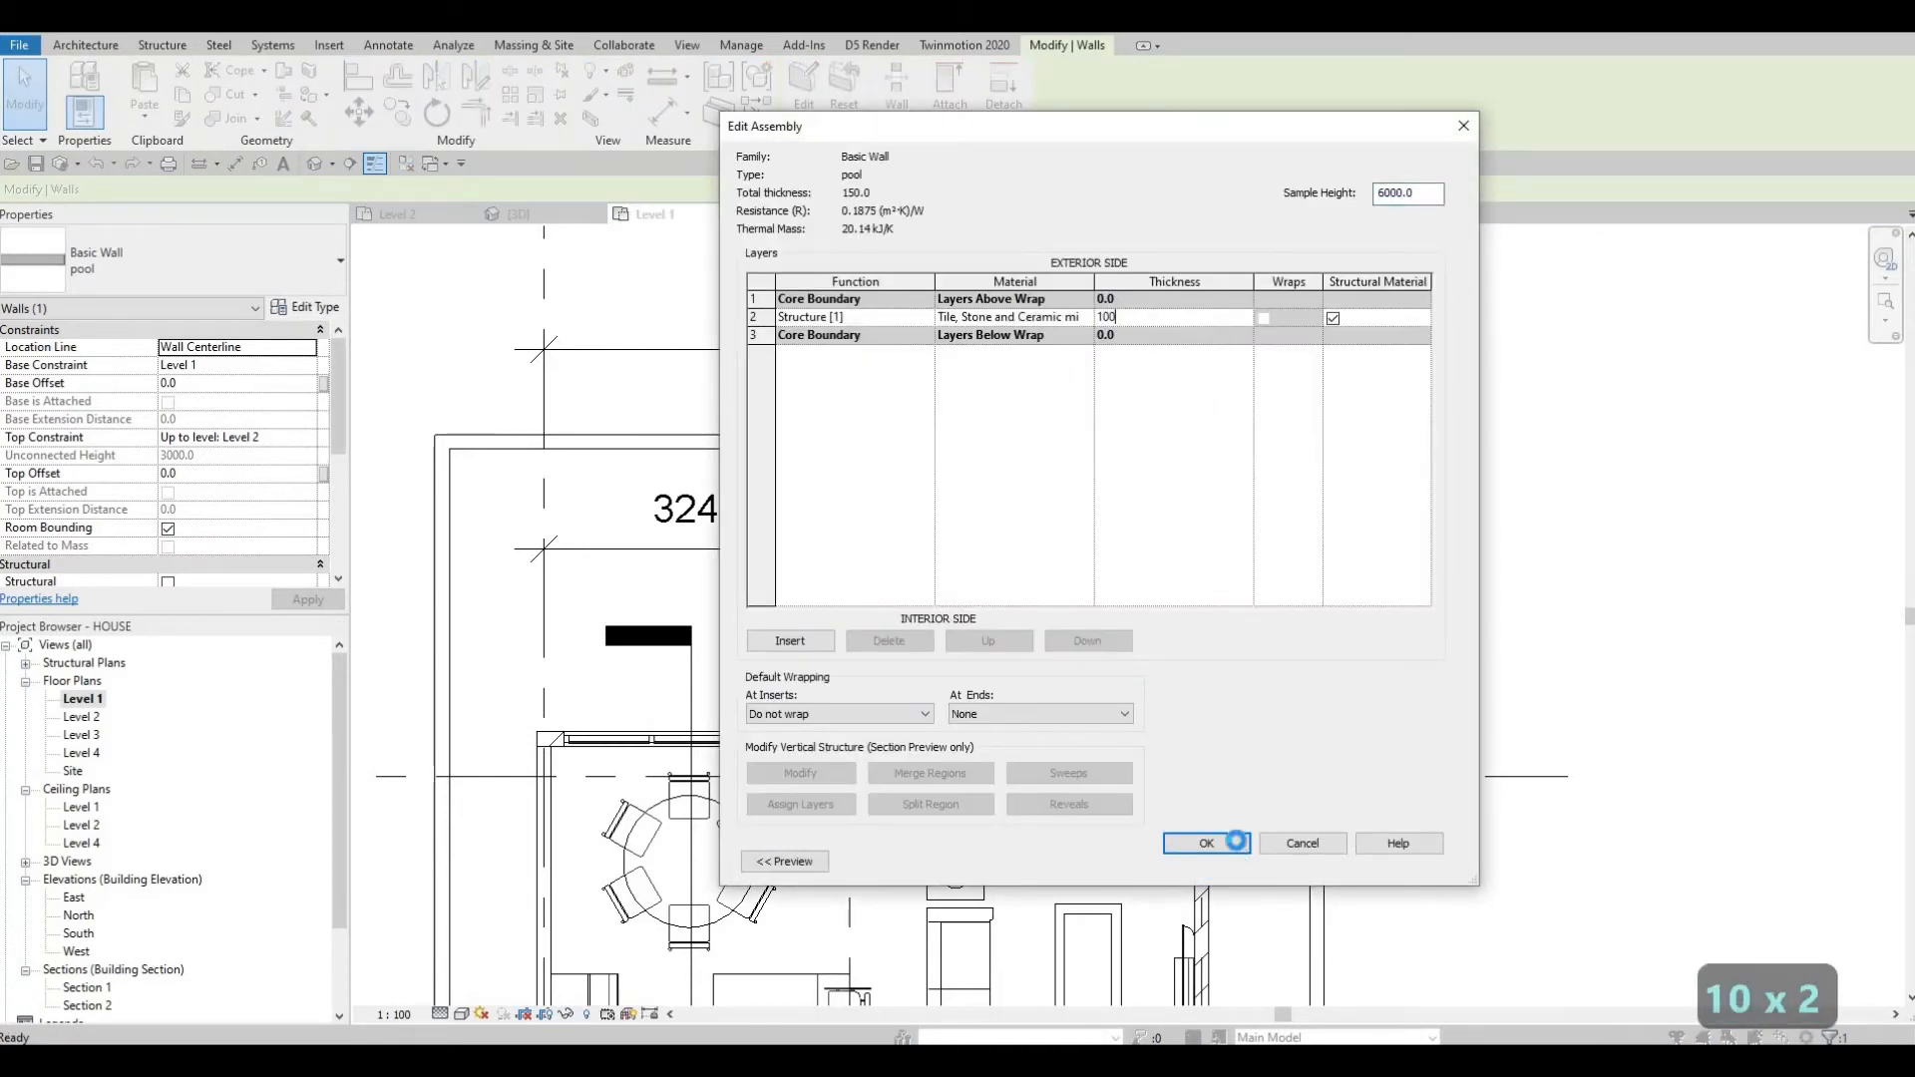
{"action": "left_click", "coordinate": [1206, 843]}
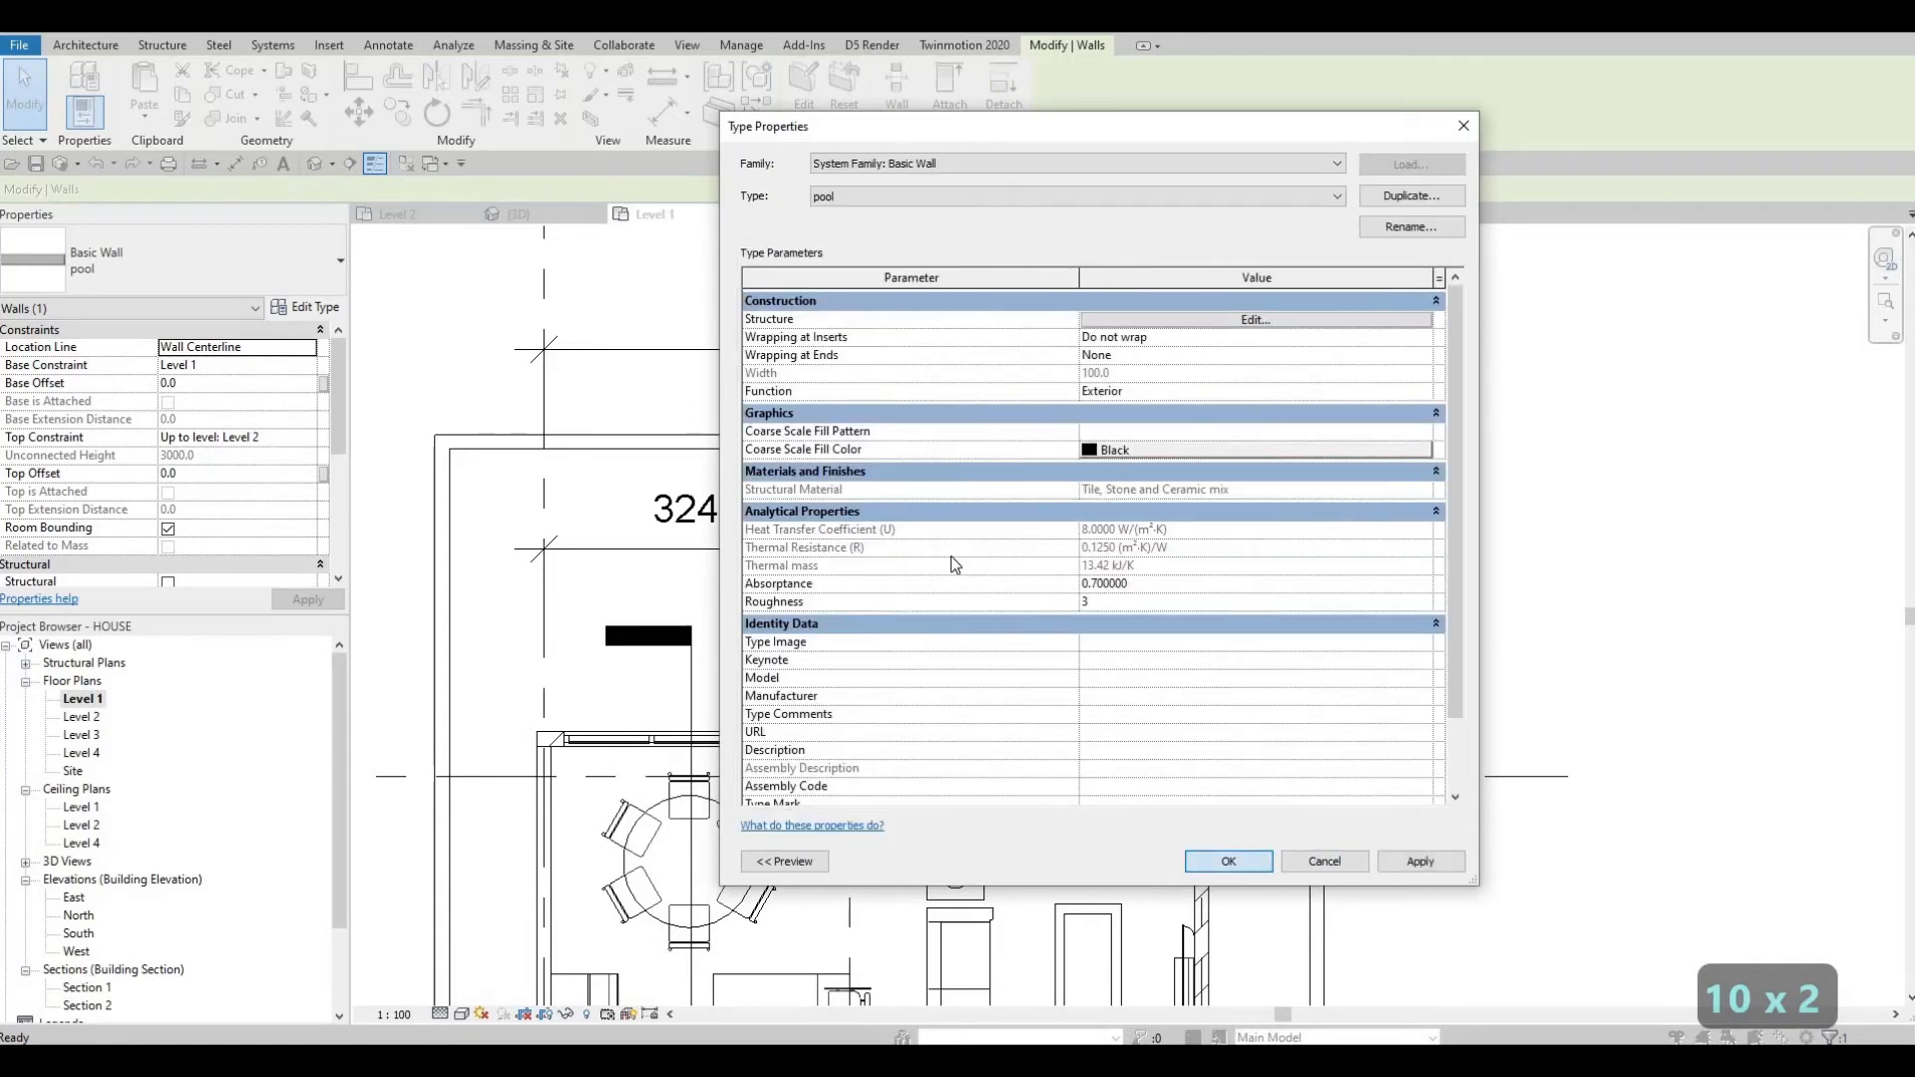
{"action": "key", "text": "Return"}
{"action": "key", "text": "Escape"}
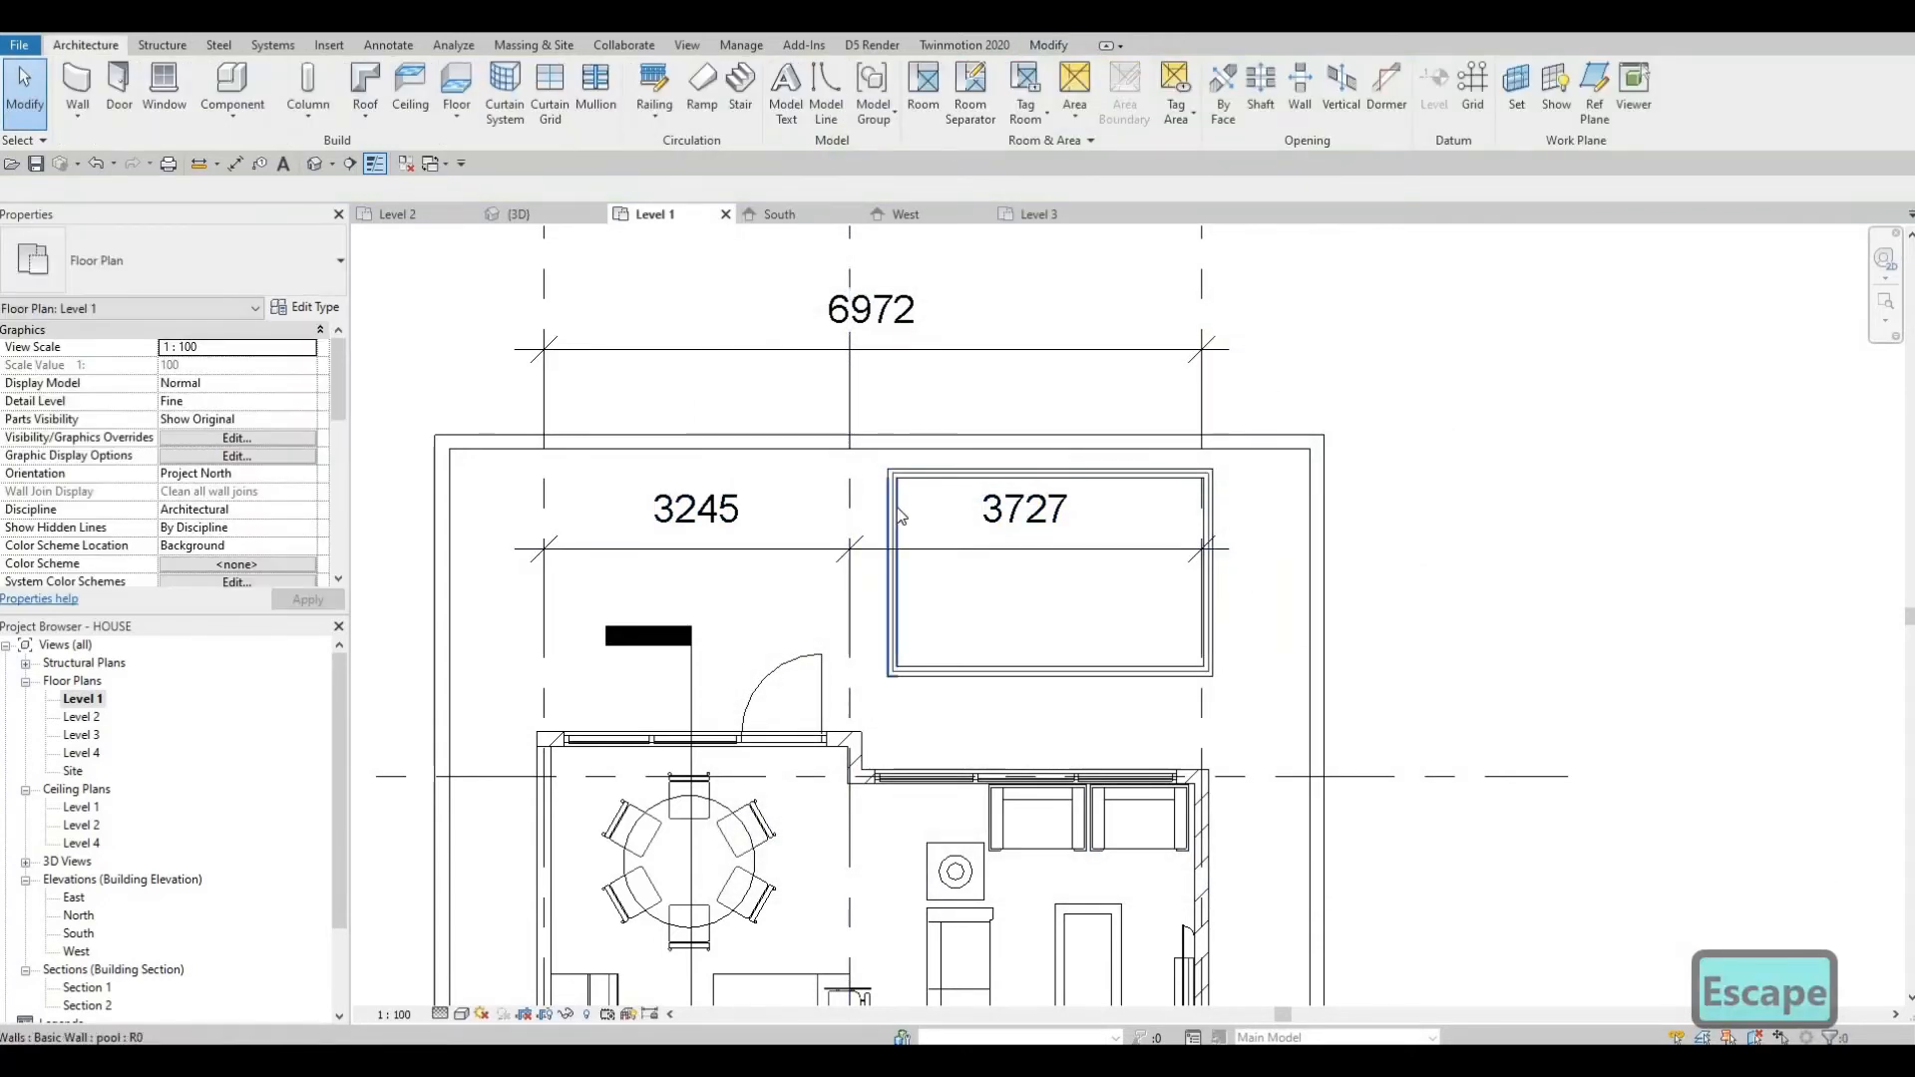
Set the four pool walls' base constraint to pool and top constraint to Up to level: Level 1.
{"action": "key", "text": "Tab"}
{"action": "left_click", "coordinate": [898, 514]}
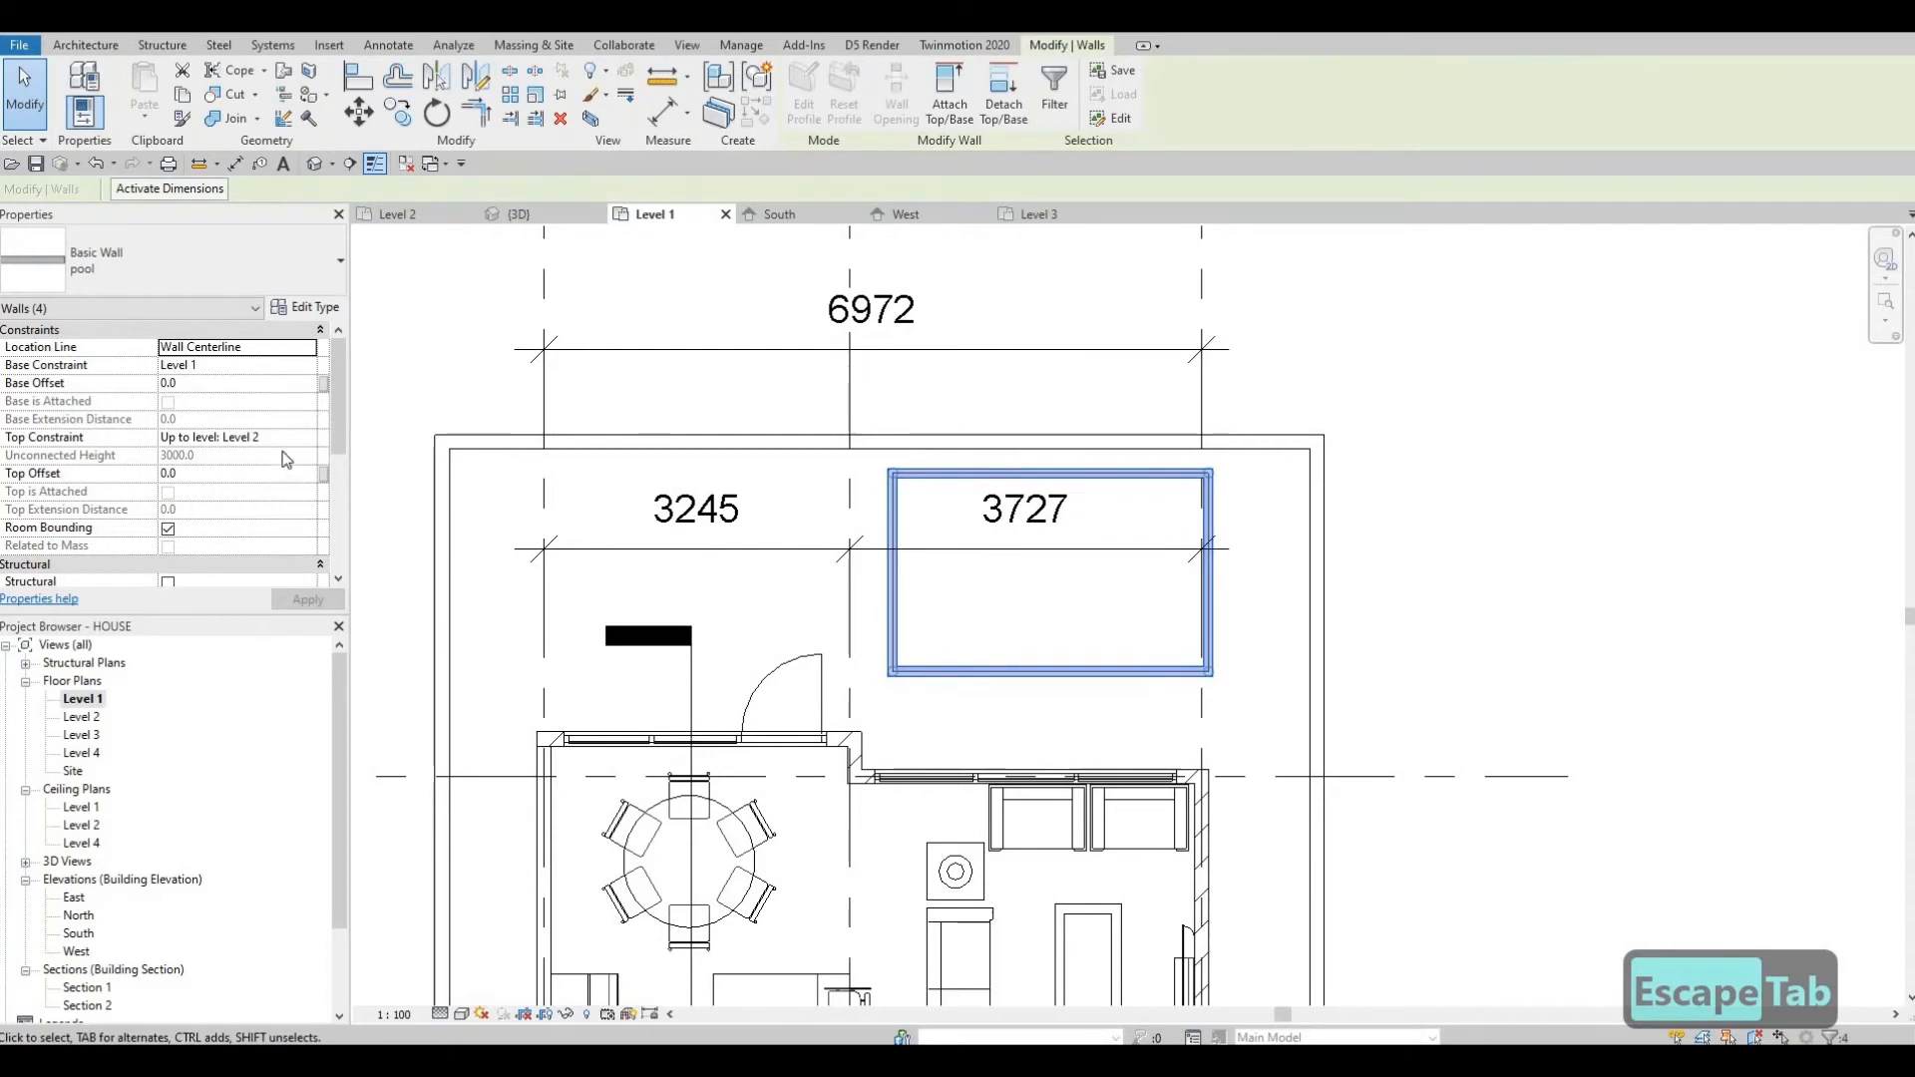
{"action": "left_click", "coordinate": [313, 437]}
{"action": "left_click", "coordinate": [310, 437]}
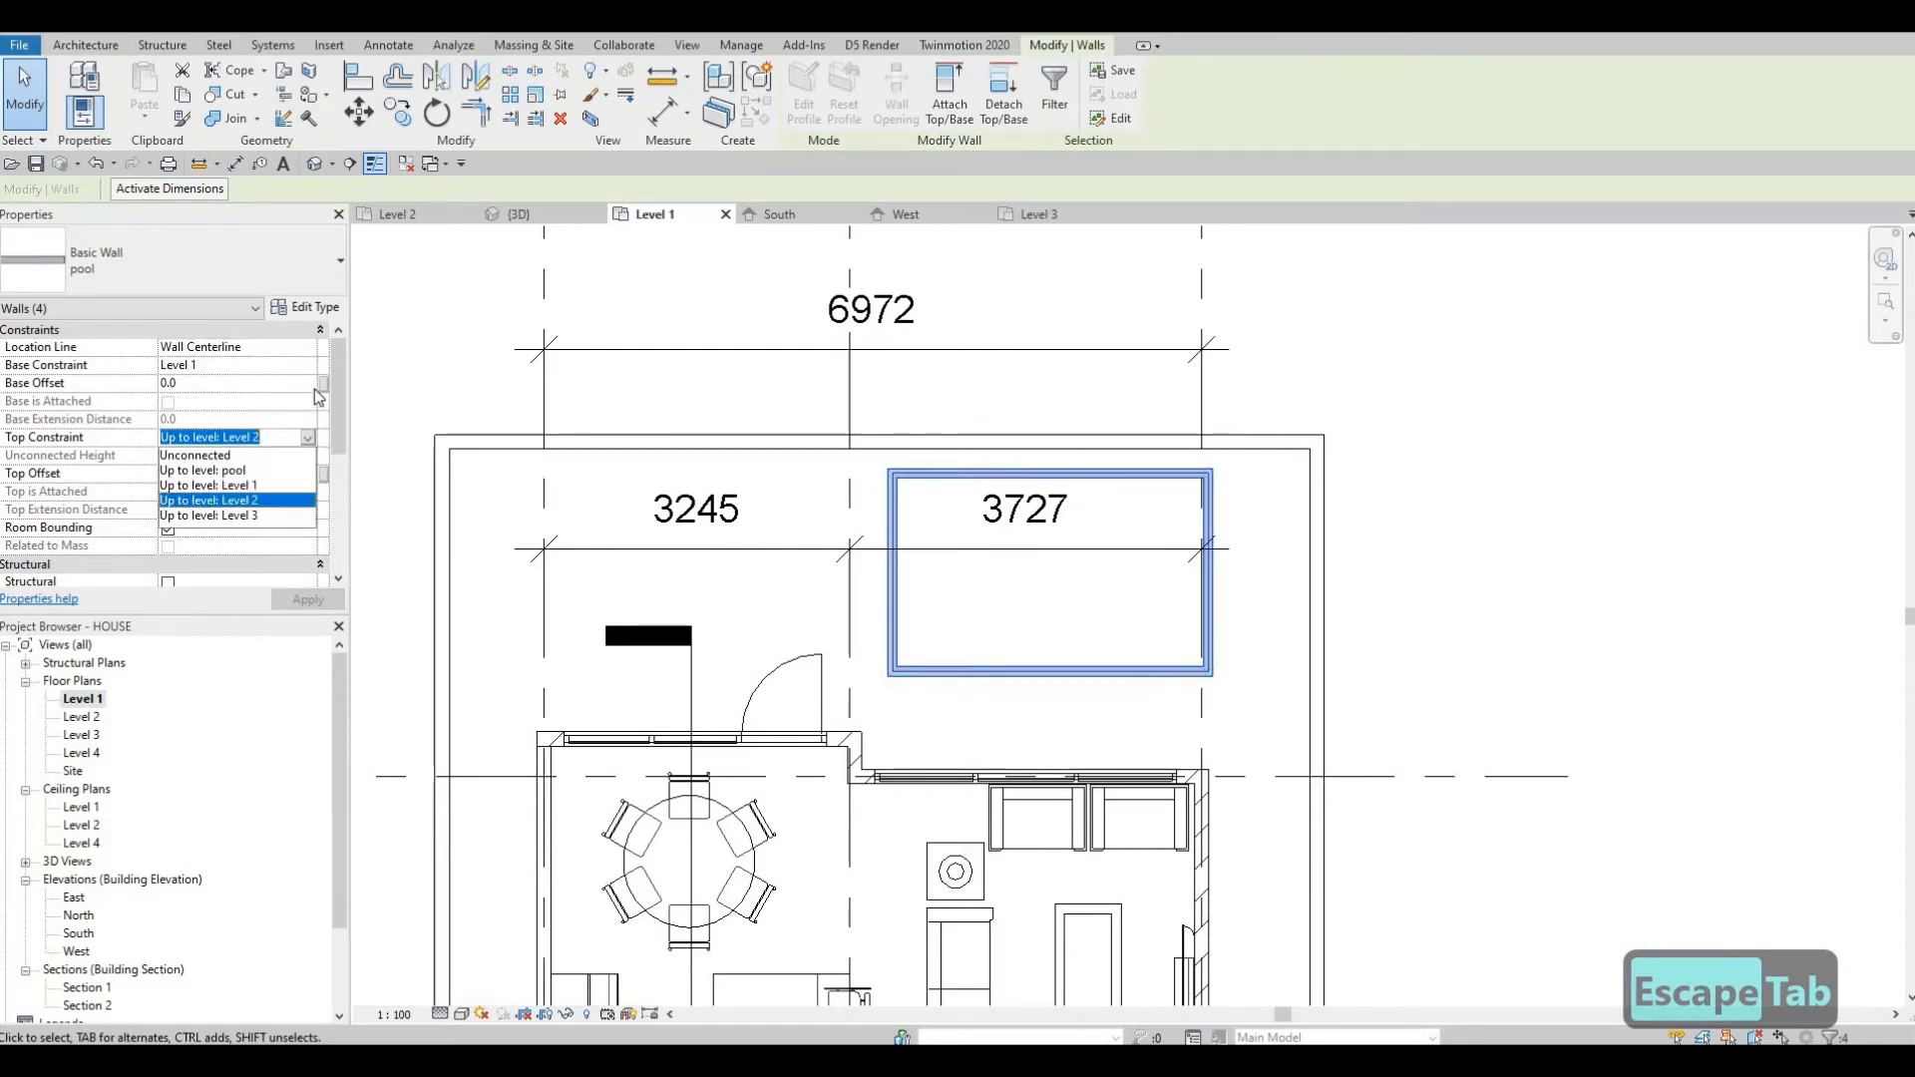
{"action": "key", "text": "Escape"}
{"action": "left_click", "coordinate": [315, 369]}
{"action": "left_click", "coordinate": [316, 369]}
{"action": "left_click", "coordinate": [308, 366]}
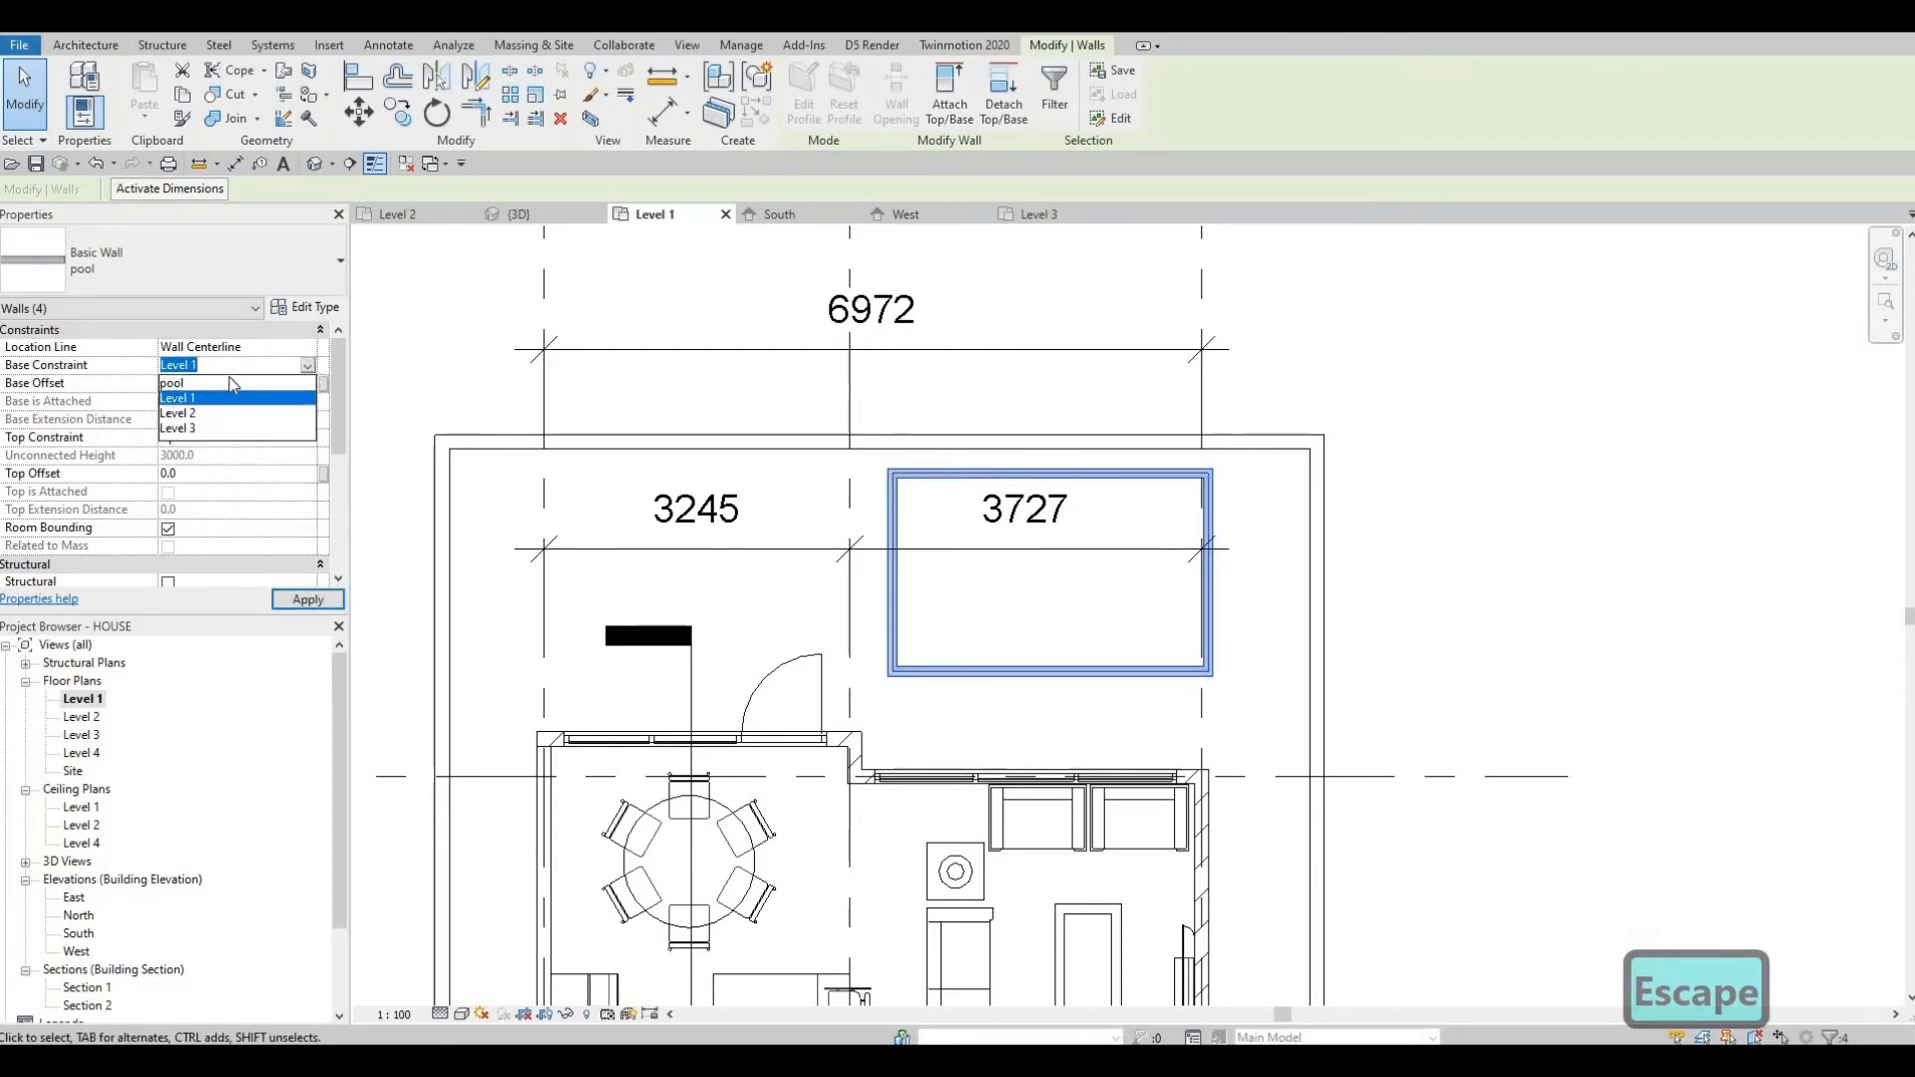
{"action": "left_click", "coordinate": [299, 383]}
{"action": "left_click", "coordinate": [313, 440]}
{"action": "left_click", "coordinate": [309, 439]}
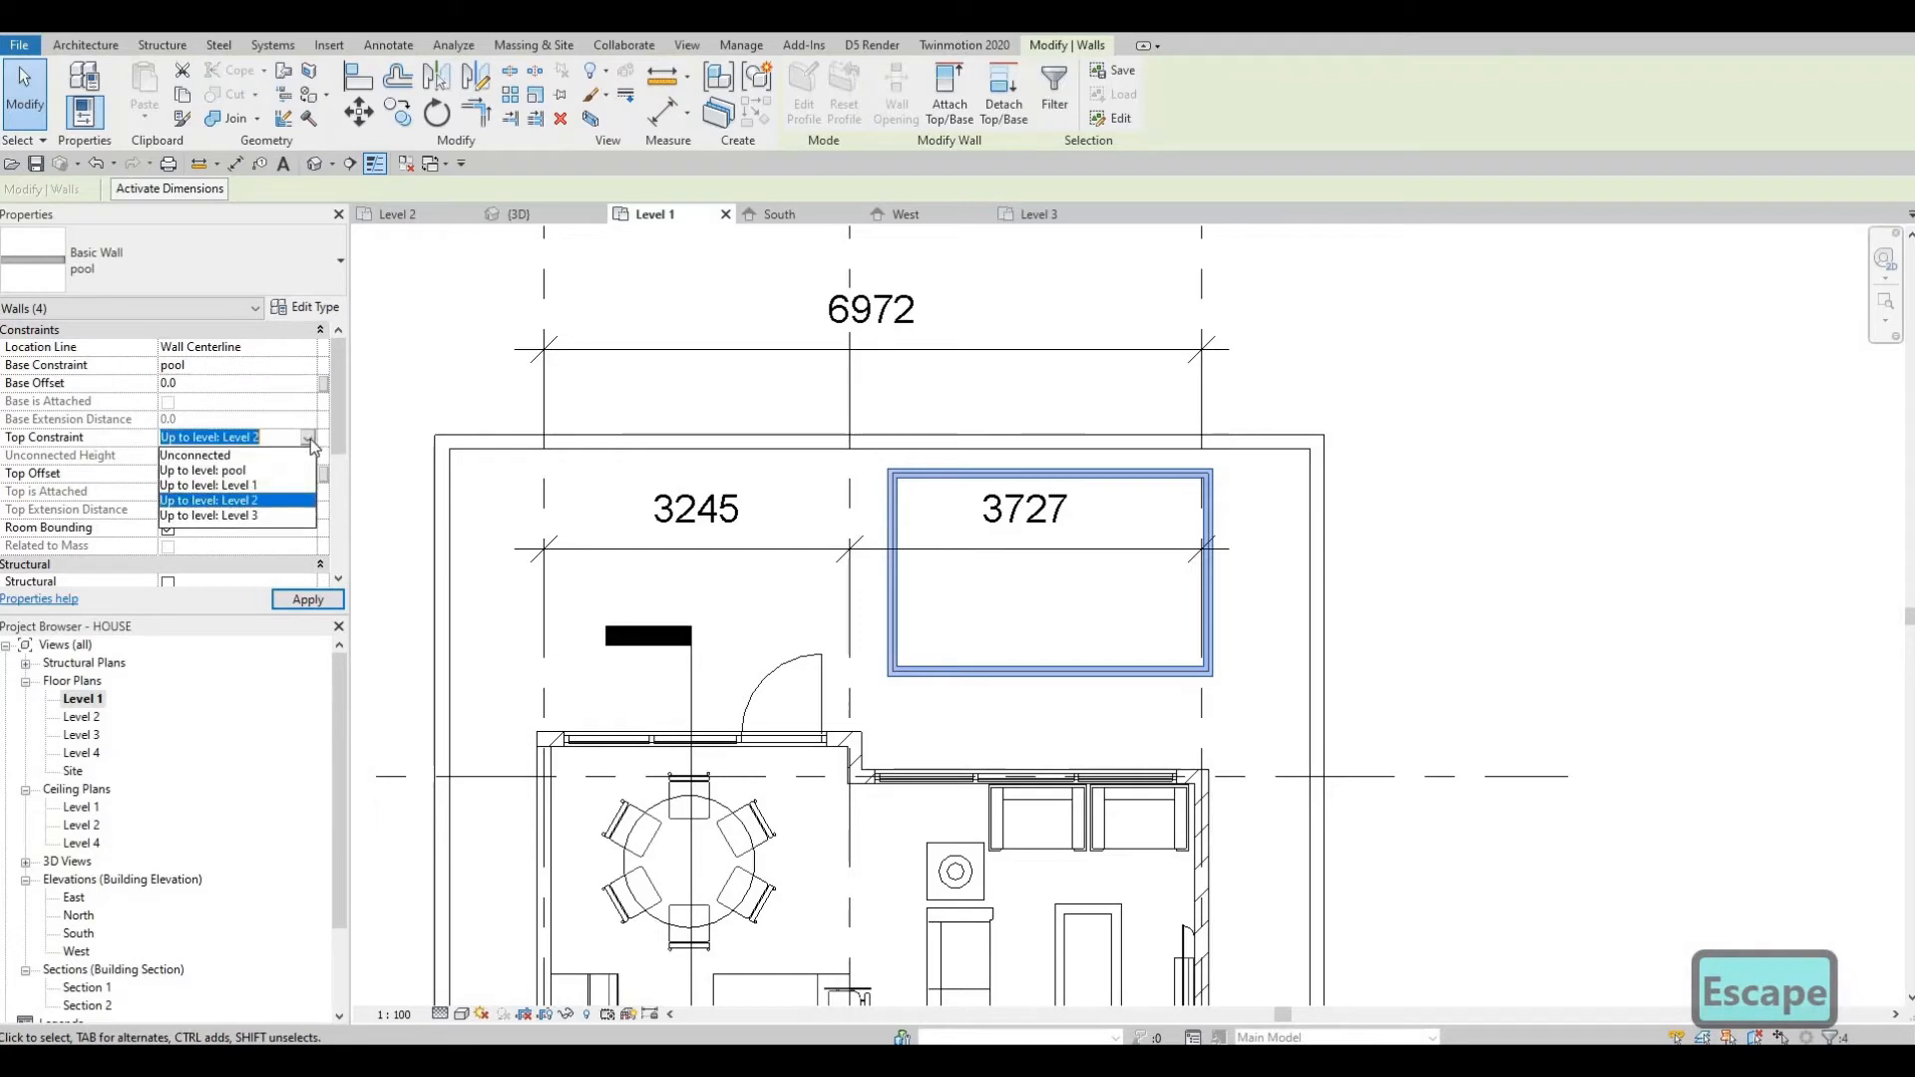
{"action": "left_click", "coordinate": [309, 439]}
{"action": "left_click", "coordinate": [308, 439]}
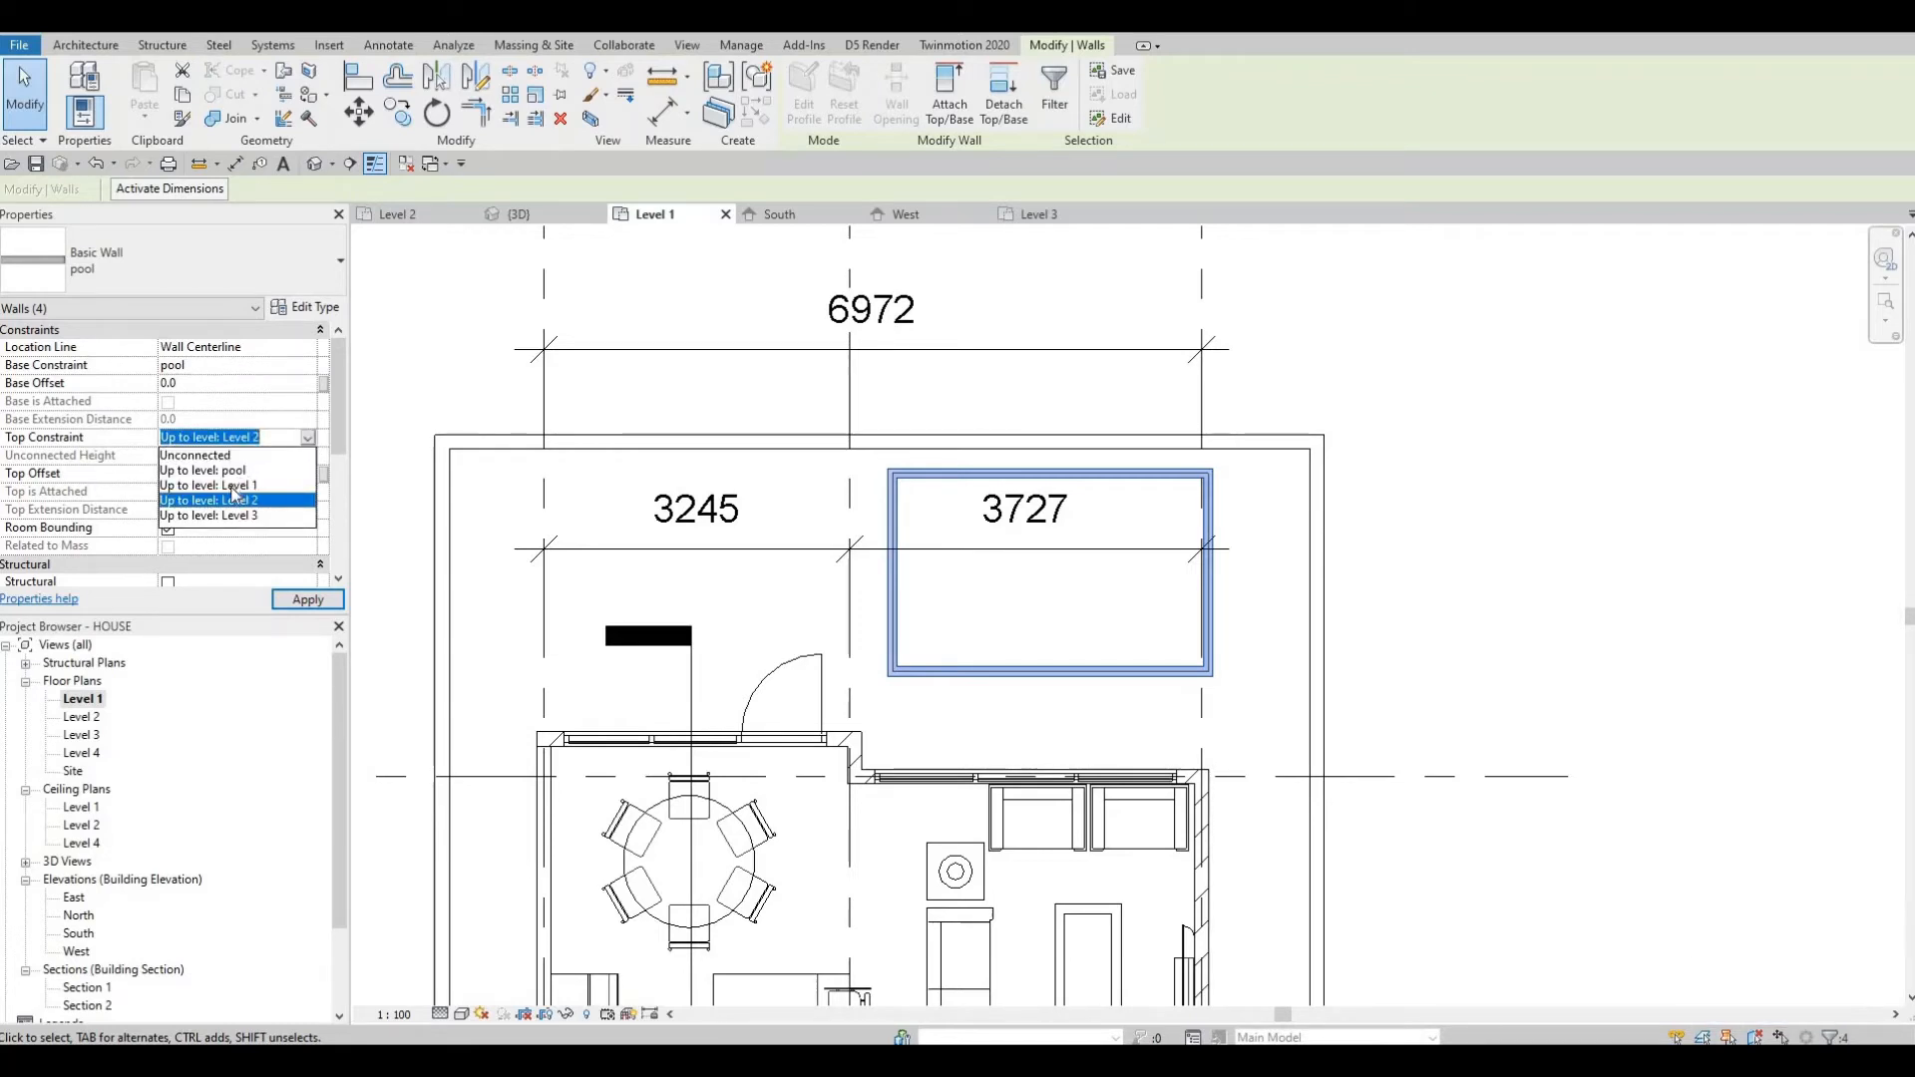
{"action": "left_click", "coordinate": [305, 601]}
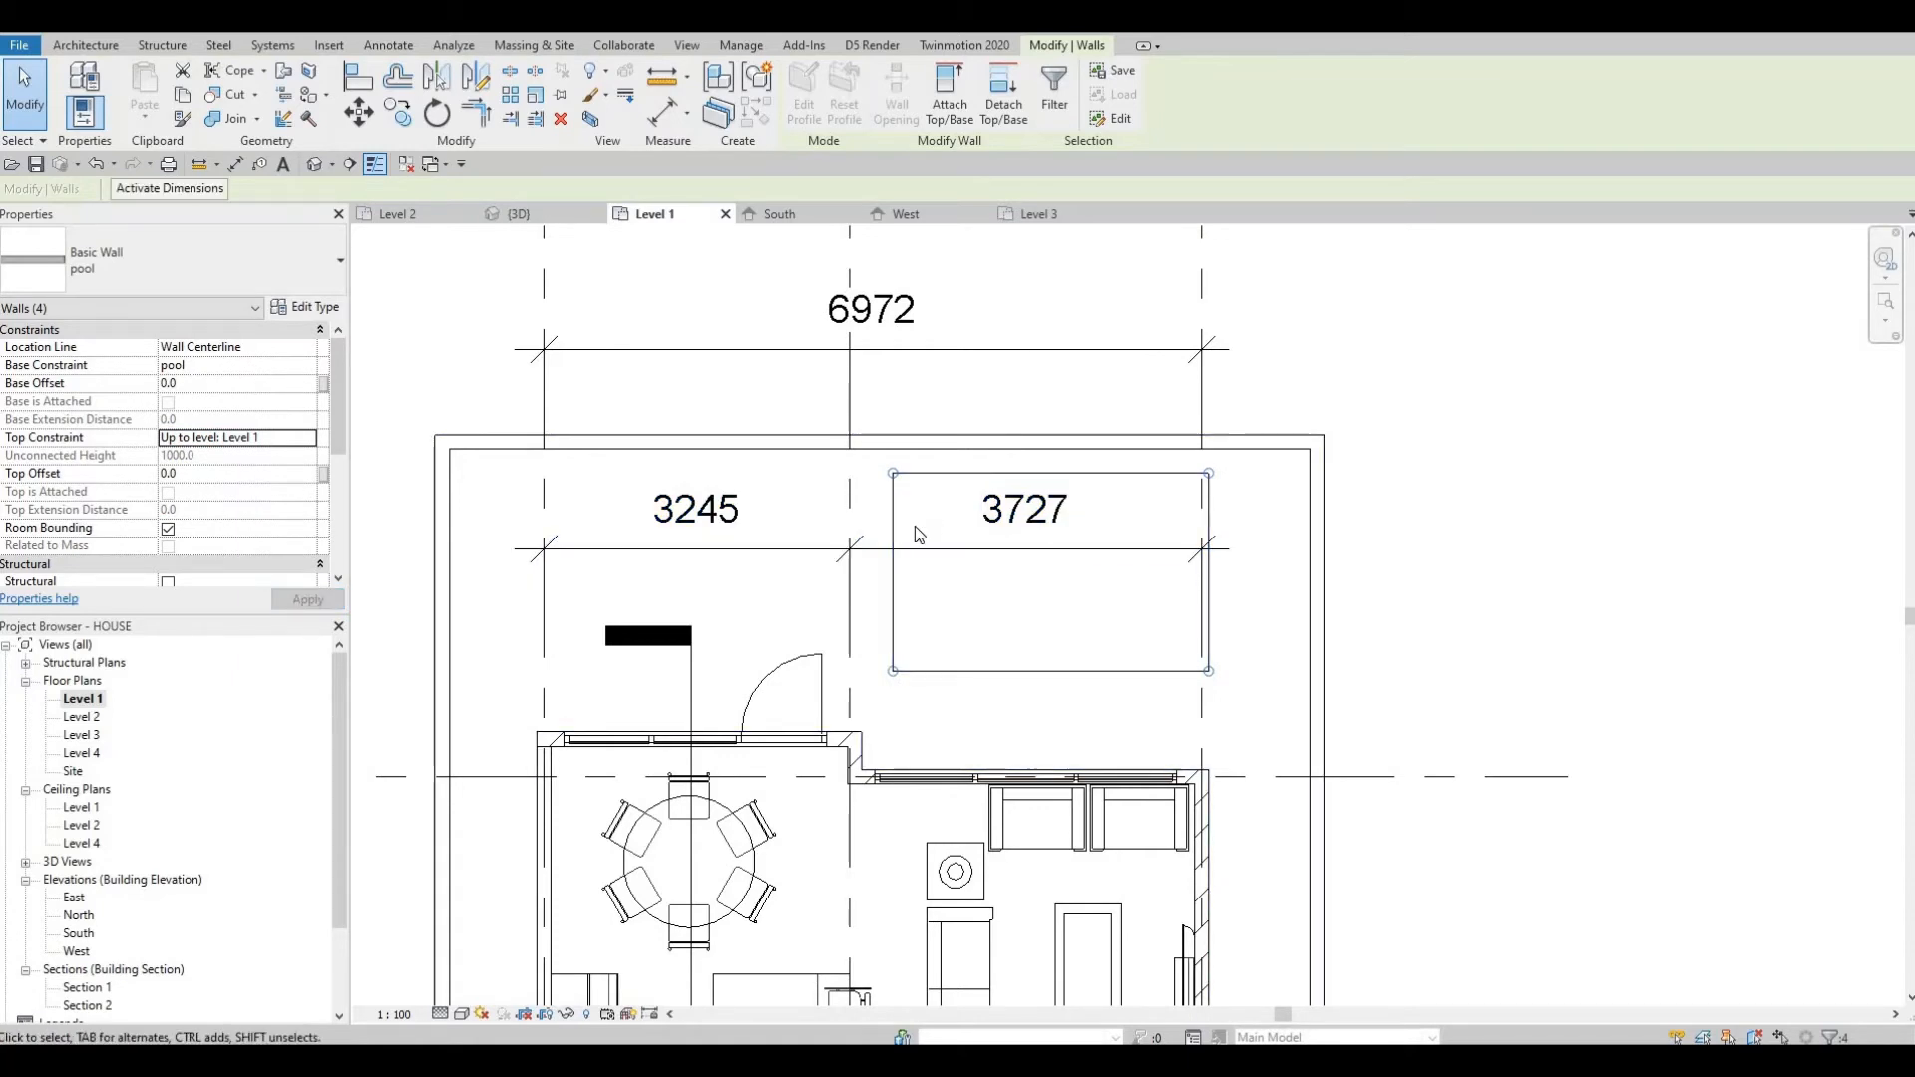
Undo the pool walls' constraint change.
{"action": "key", "text": "ctrl+z"}
{"action": "key", "text": "Escape"}
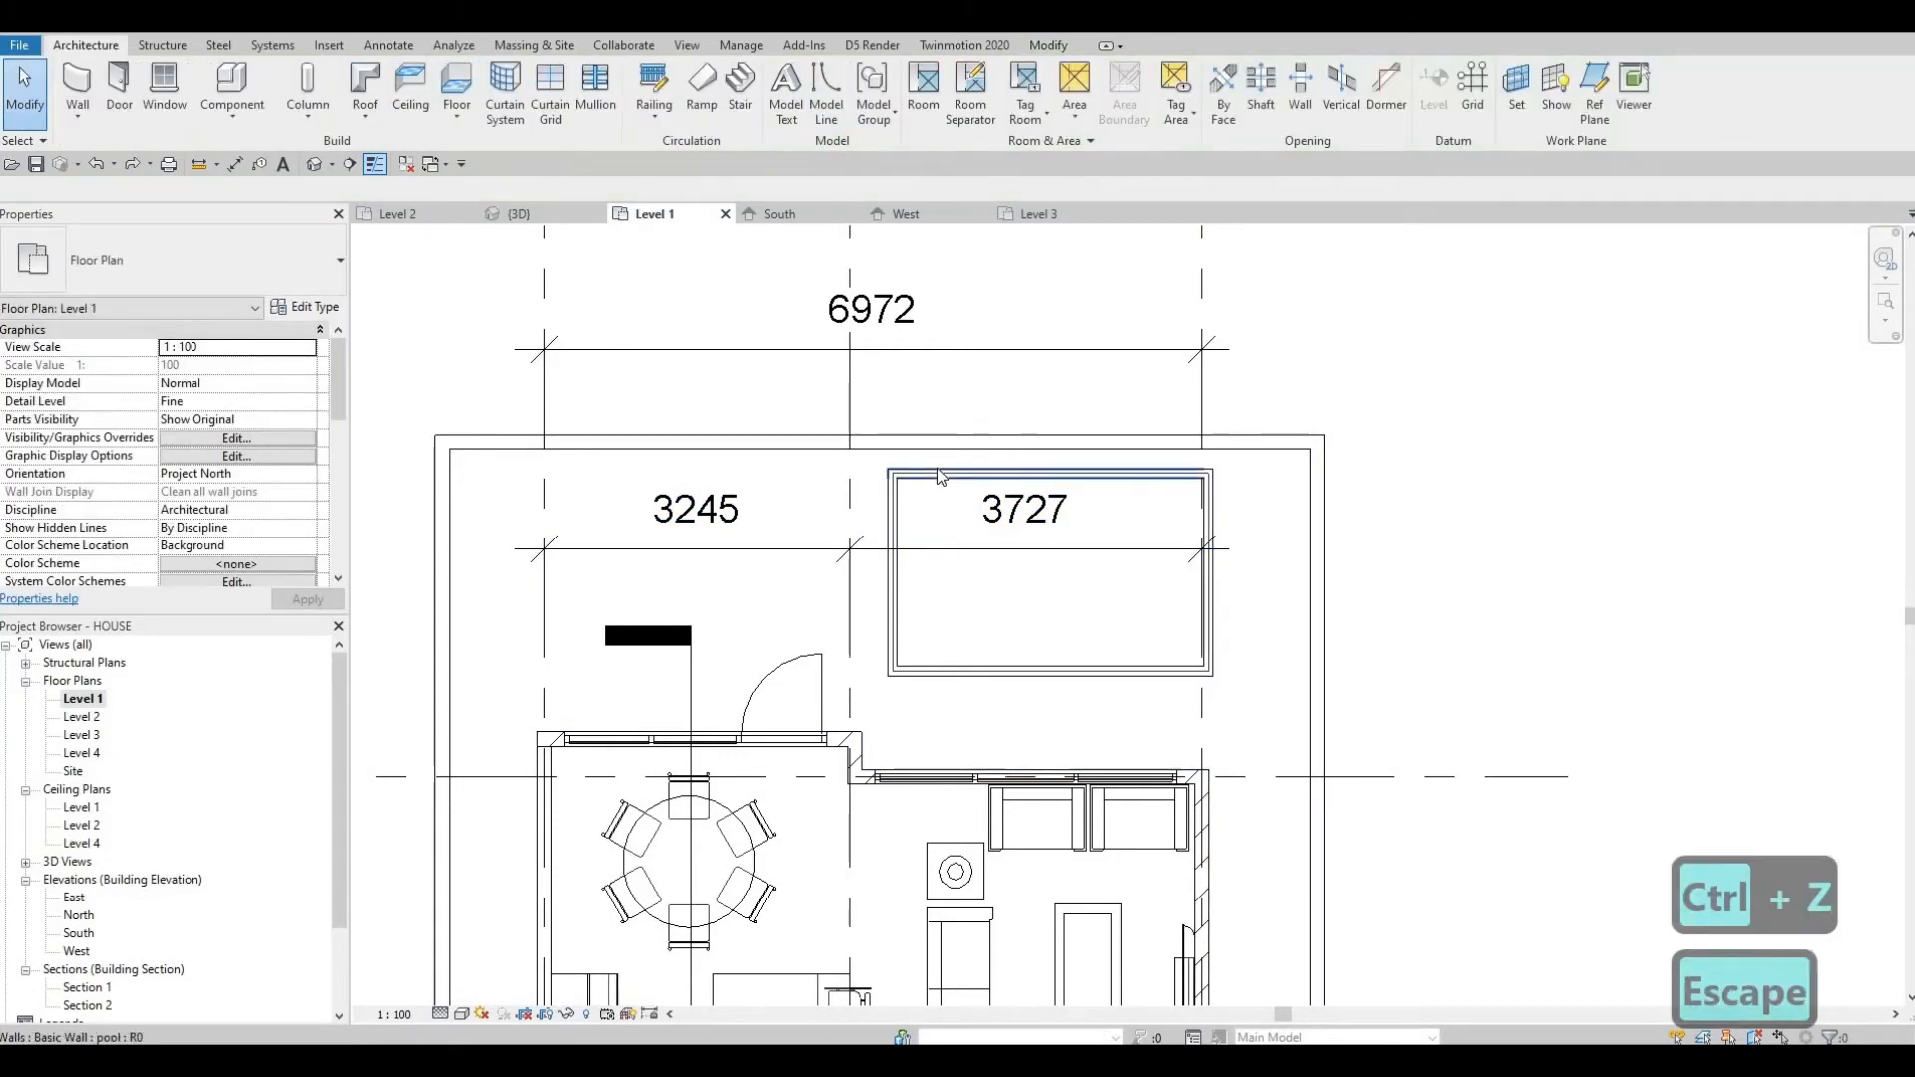
{"action": "key", "text": "a"}
{"action": "key", "text": "l"}
{"action": "scroll", "coordinate": [952, 477], "scroll_direction": "up", "scroll_amount": 2}
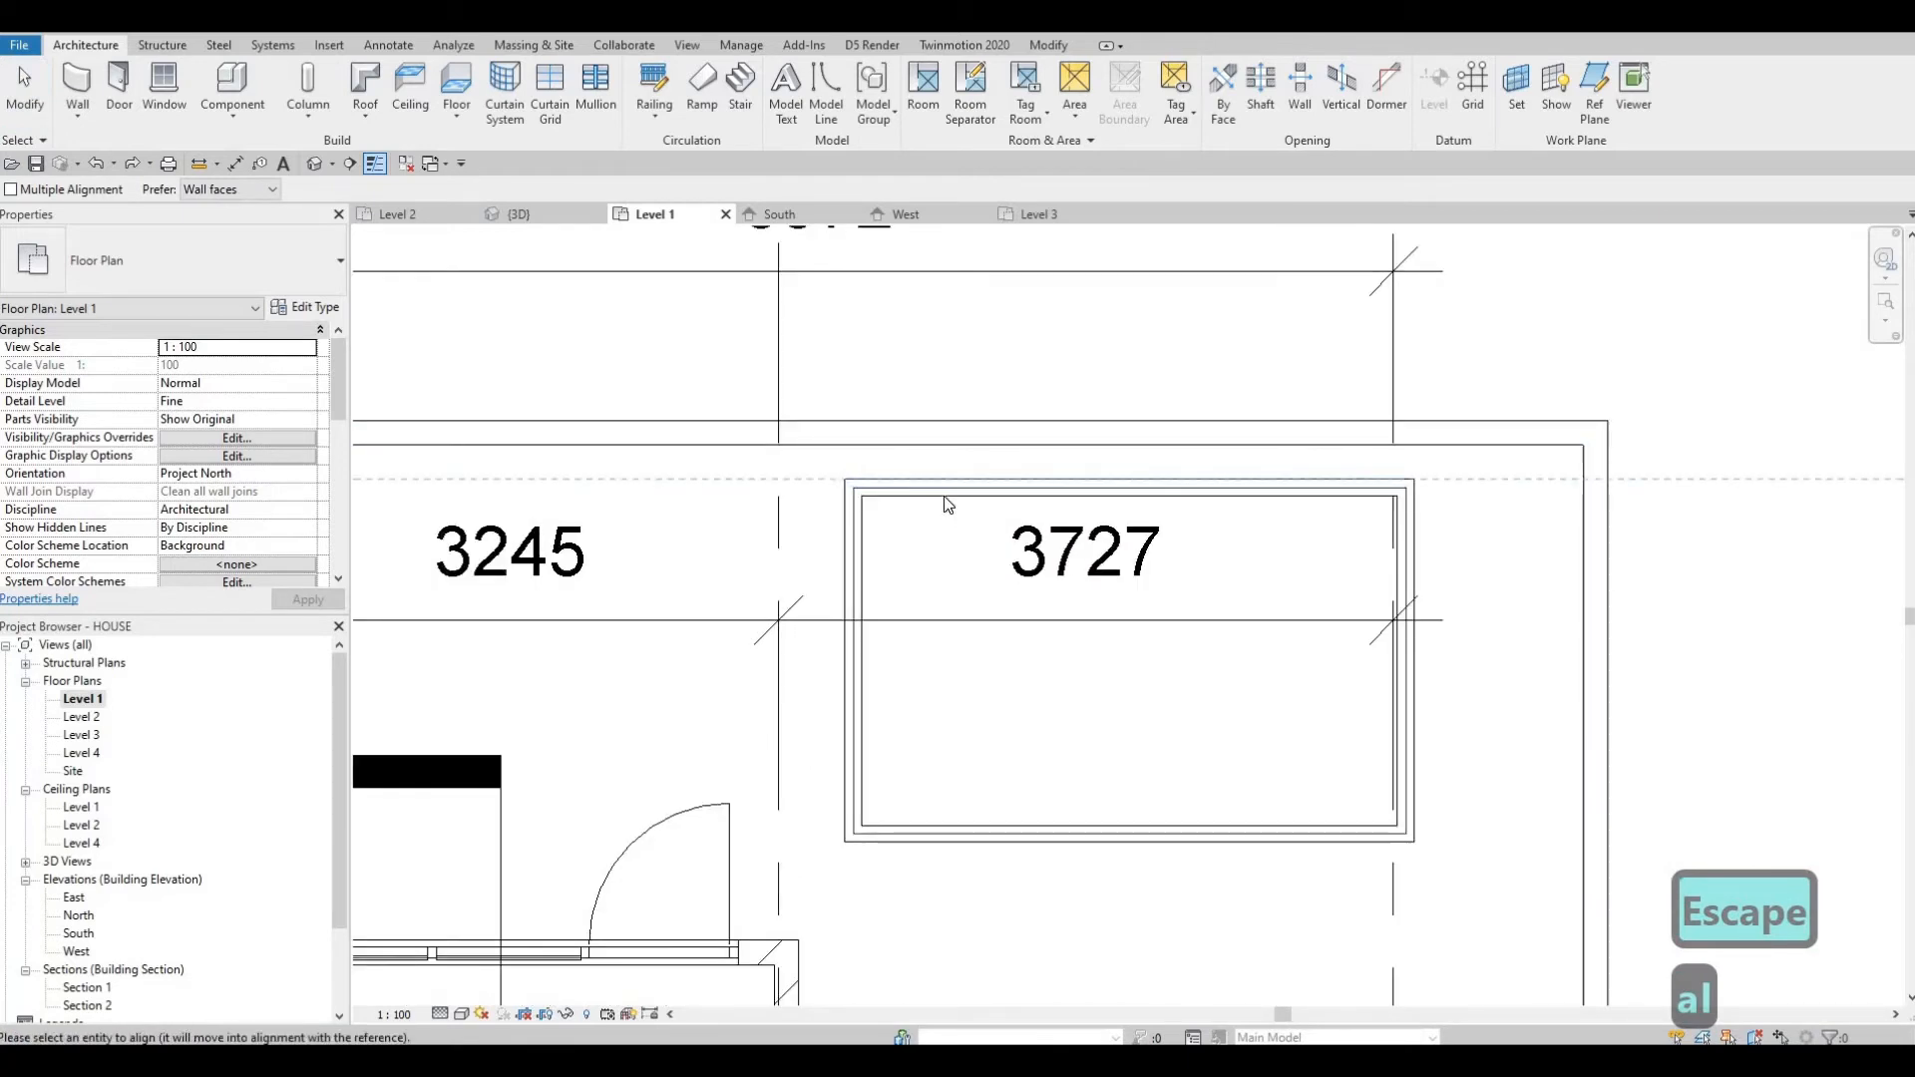
{"action": "key", "text": "Escape"}
{"action": "key", "text": "Escape"}
{"action": "key", "text": "a"}
{"action": "key", "text": "l"}
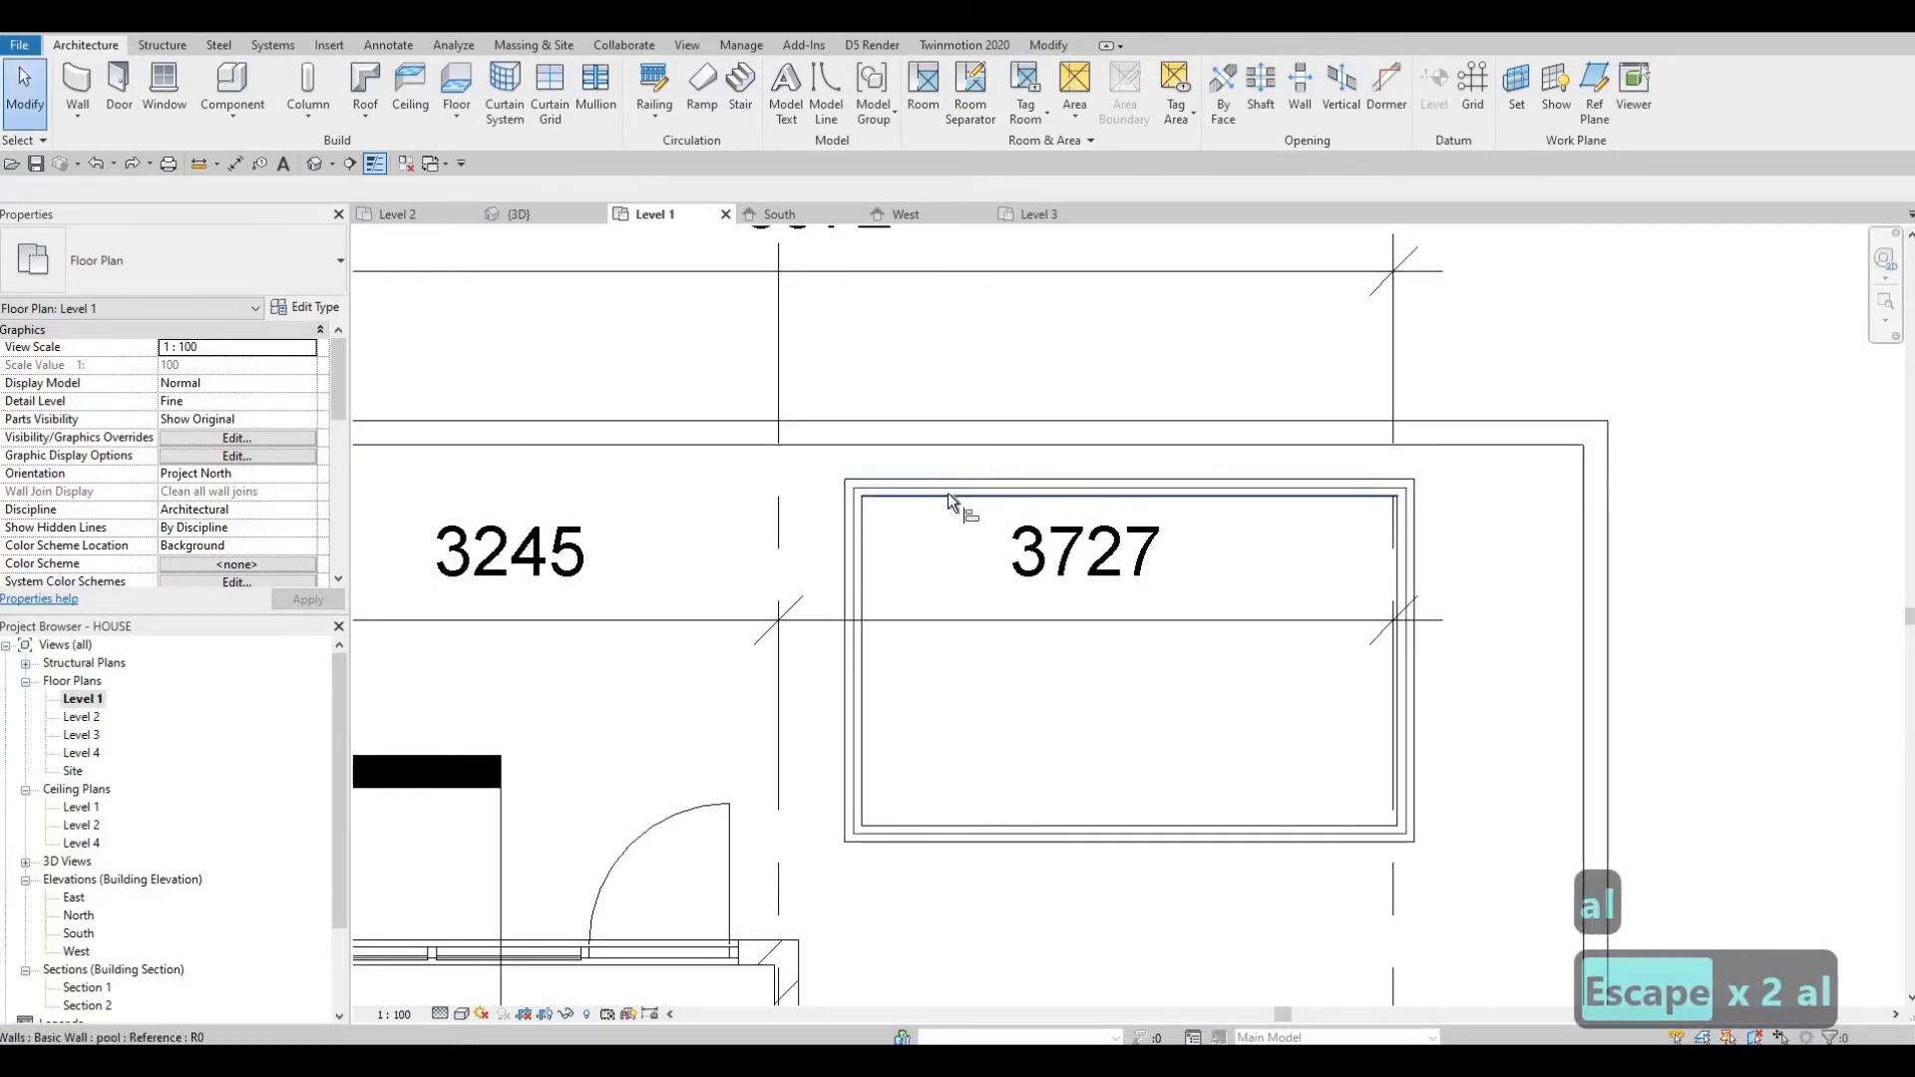
{"action": "left_click", "coordinate": [948, 493]}
{"action": "key", "text": "Escape"}
{"action": "key", "text": "Escape"}
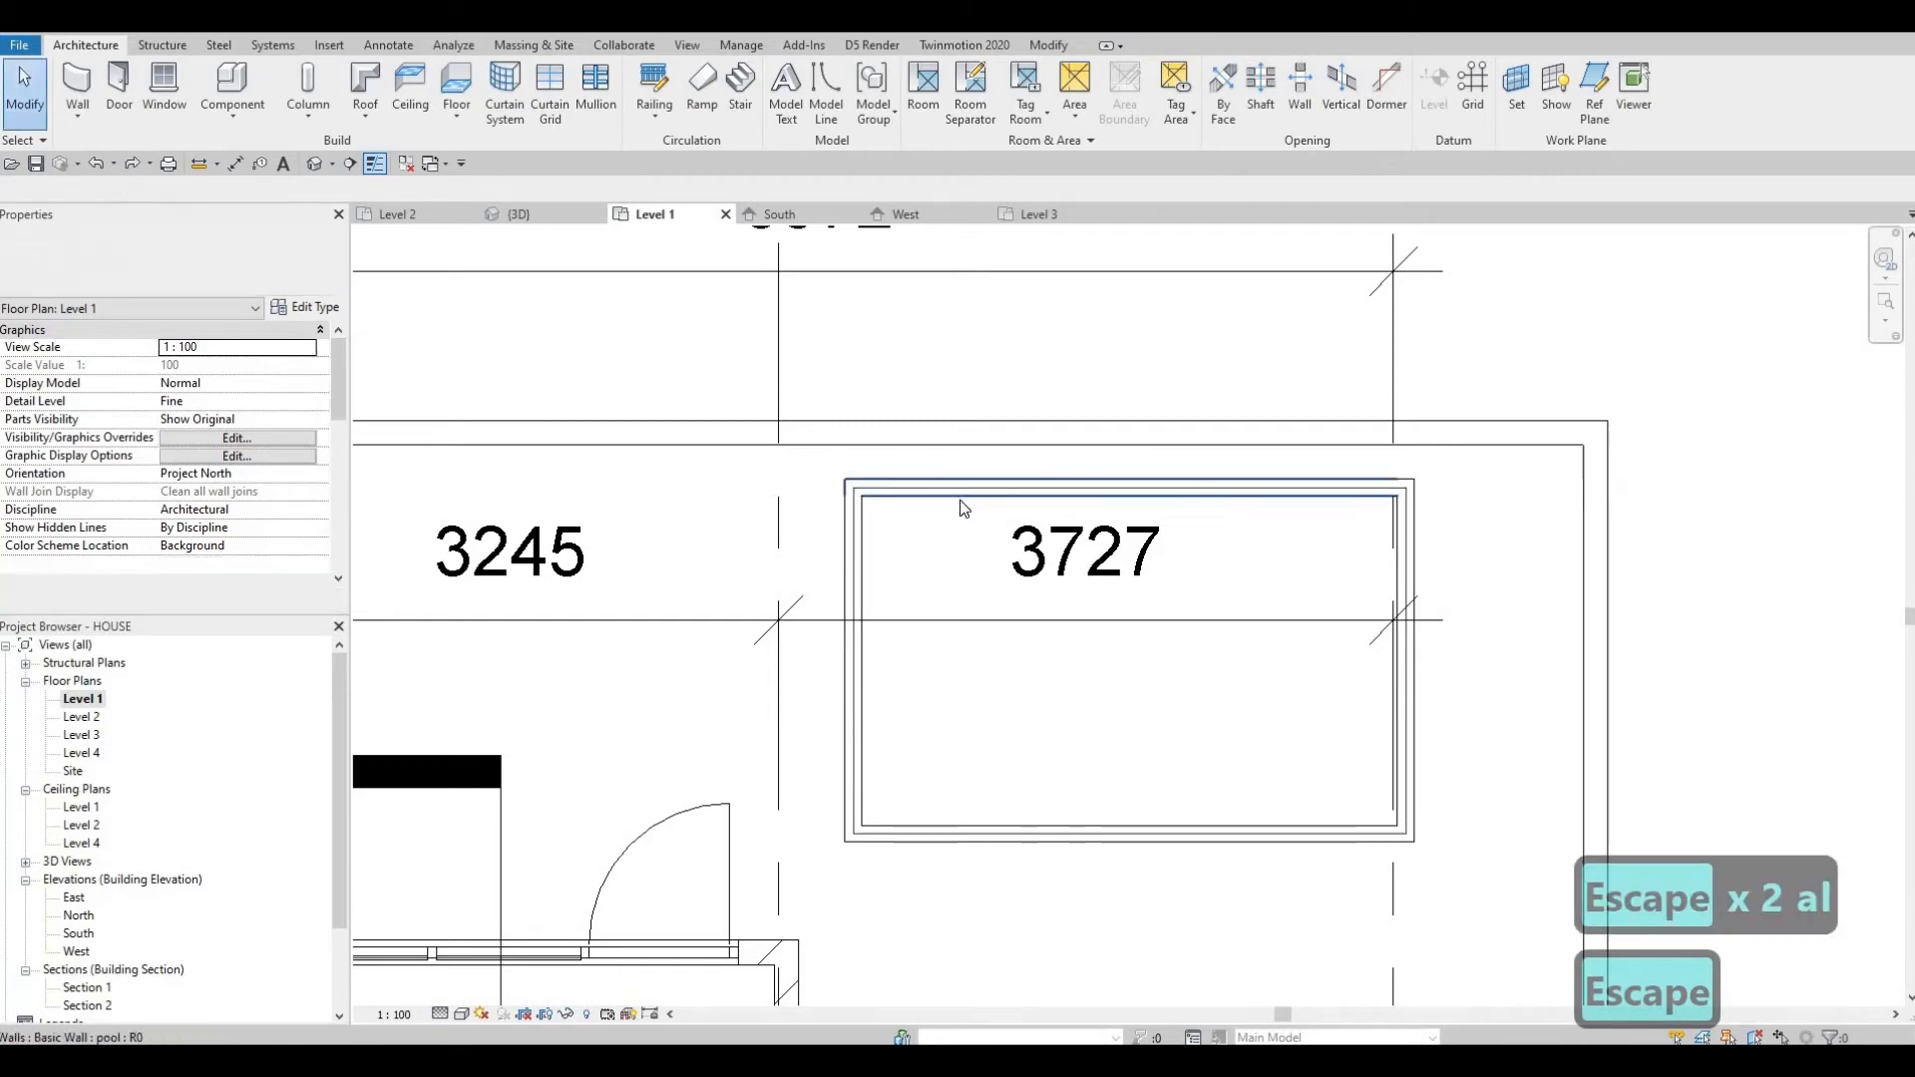
Align the pool walls' faces to the edges of the floor opening in the Level 1 plan.
{"action": "scroll", "coordinate": [955, 489], "scroll_direction": "up", "scroll_amount": 1}
{"action": "key", "text": "a"}
{"action": "scroll", "coordinate": [974, 491], "scroll_direction": "up", "scroll_amount": 2}
{"action": "key", "text": "l"}
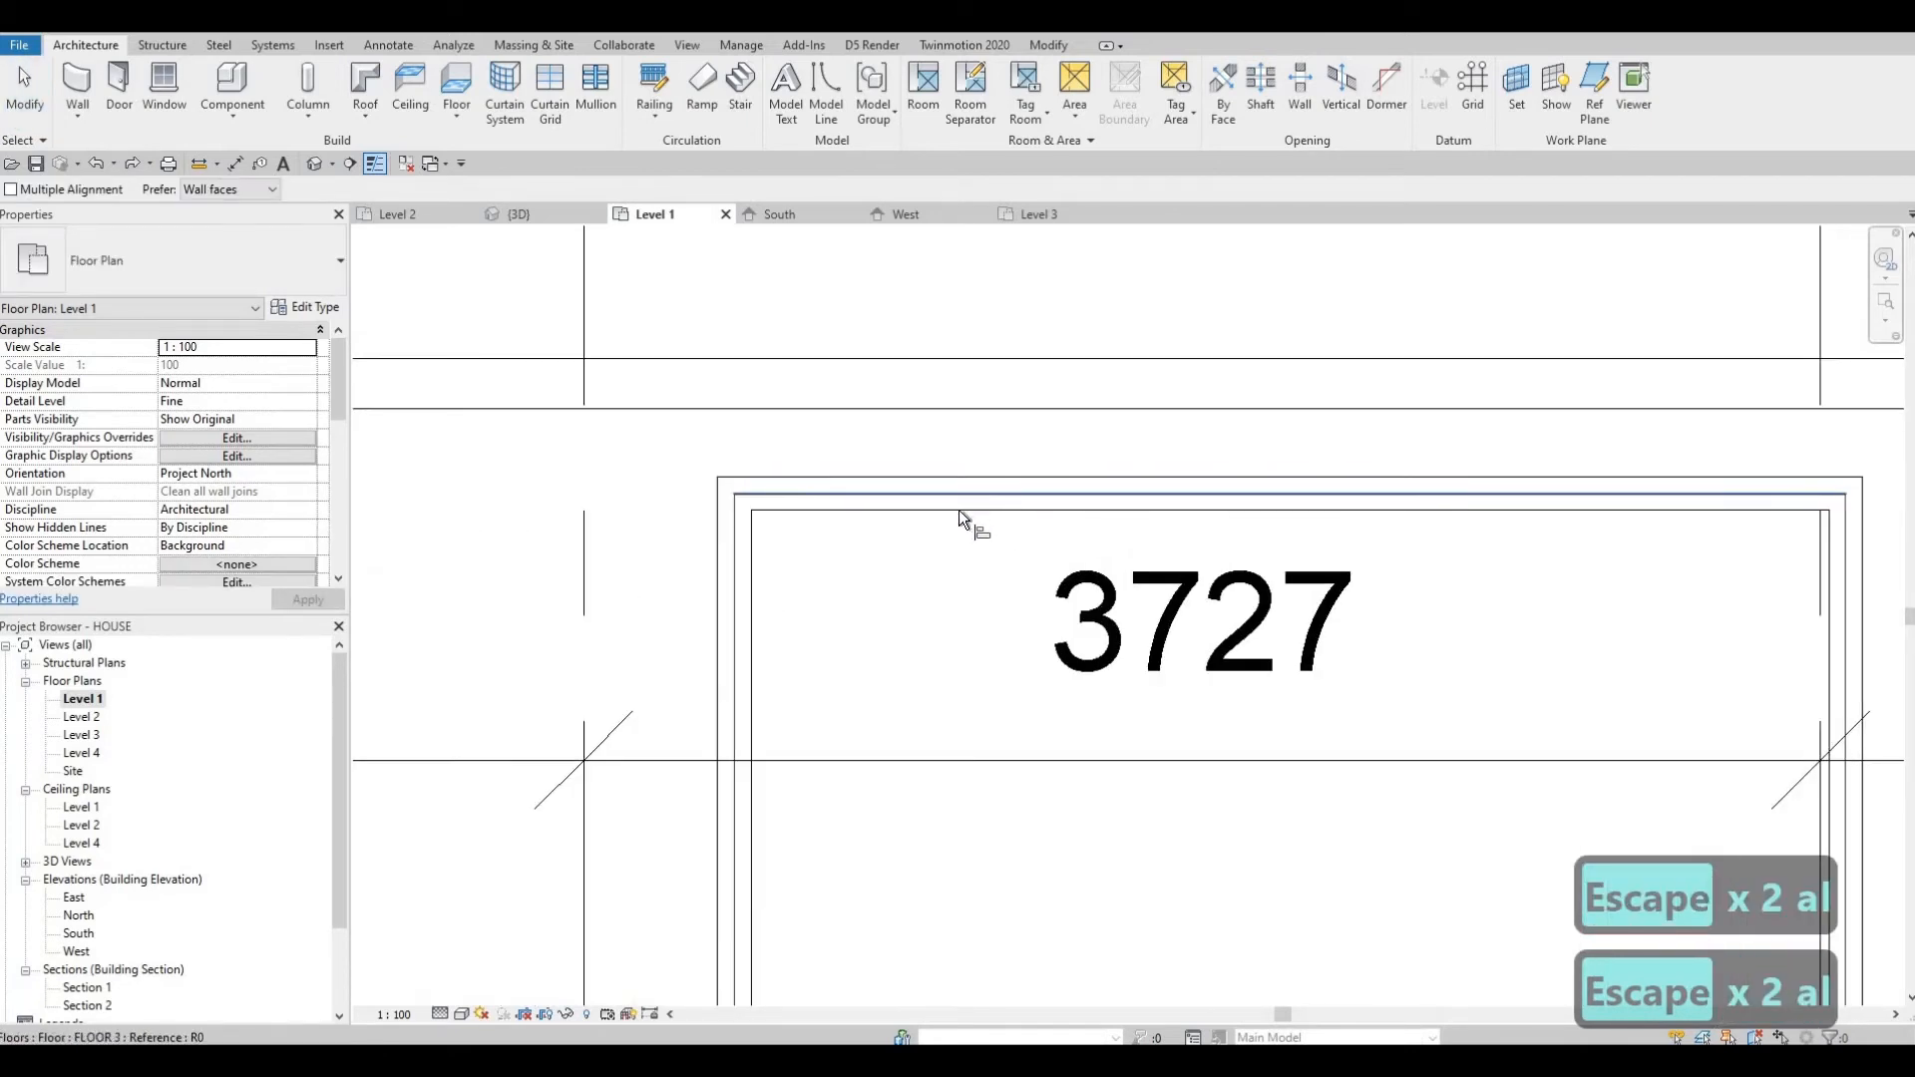
{"action": "left_click", "coordinate": [960, 507]}
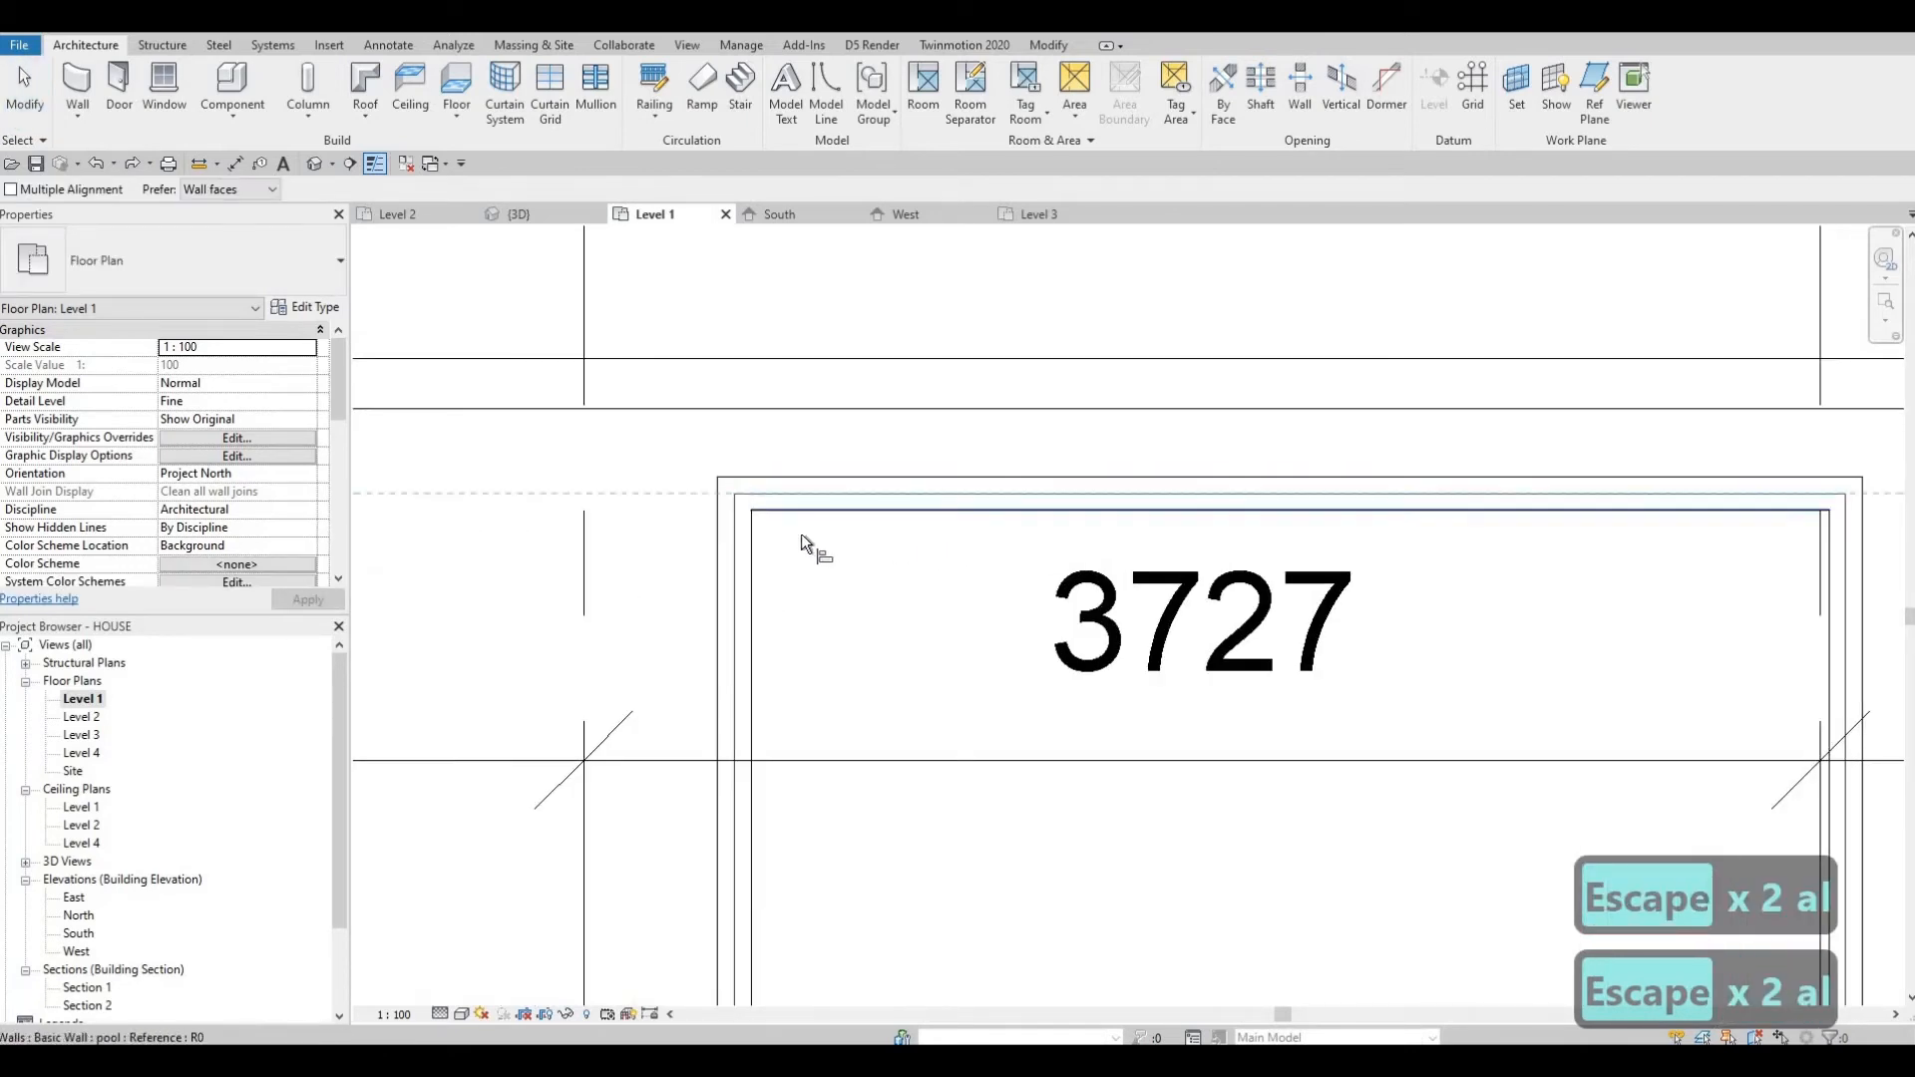
{"action": "left_click", "coordinate": [738, 545]}
{"action": "left_click", "coordinate": [751, 545]}
{"action": "middle_click_drag", "start_coordinate": [970, 567], "coordinate": [824, 207]}
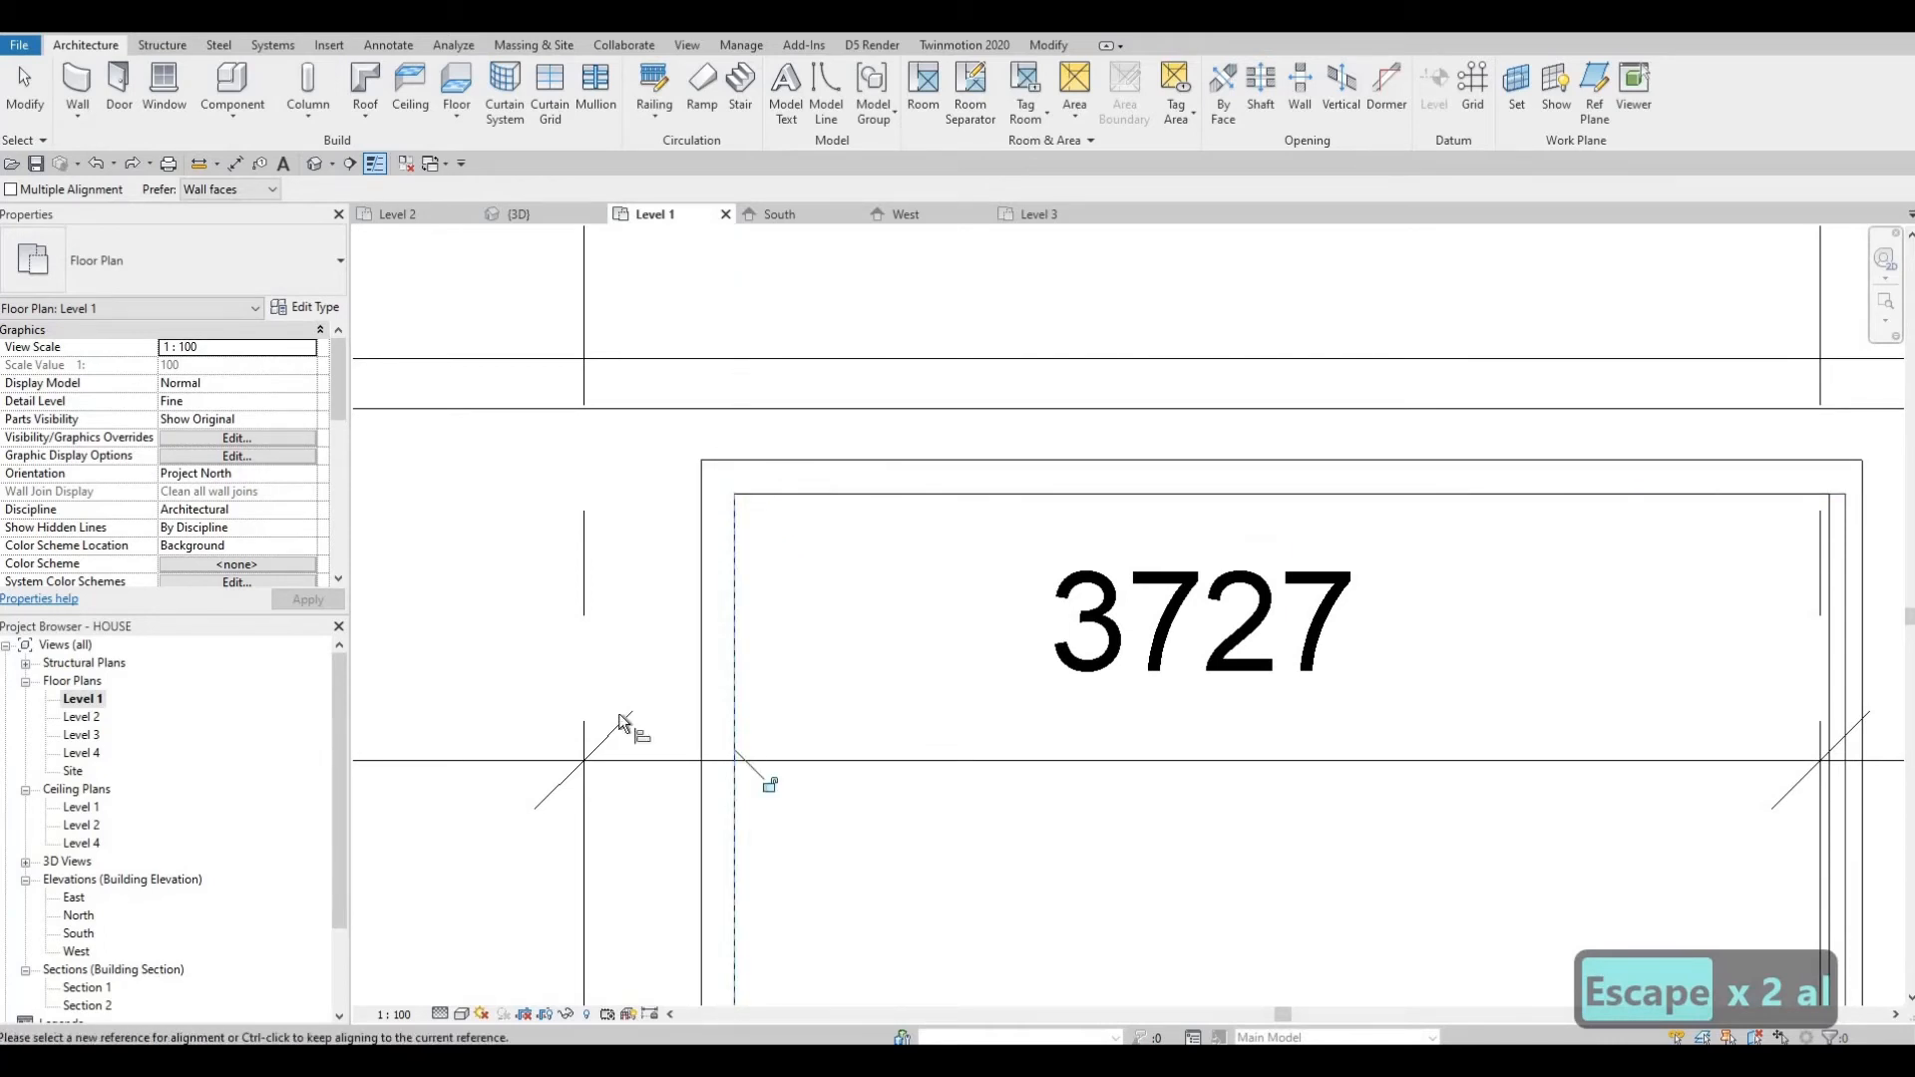
{"action": "left_click", "coordinate": [655, 830]}
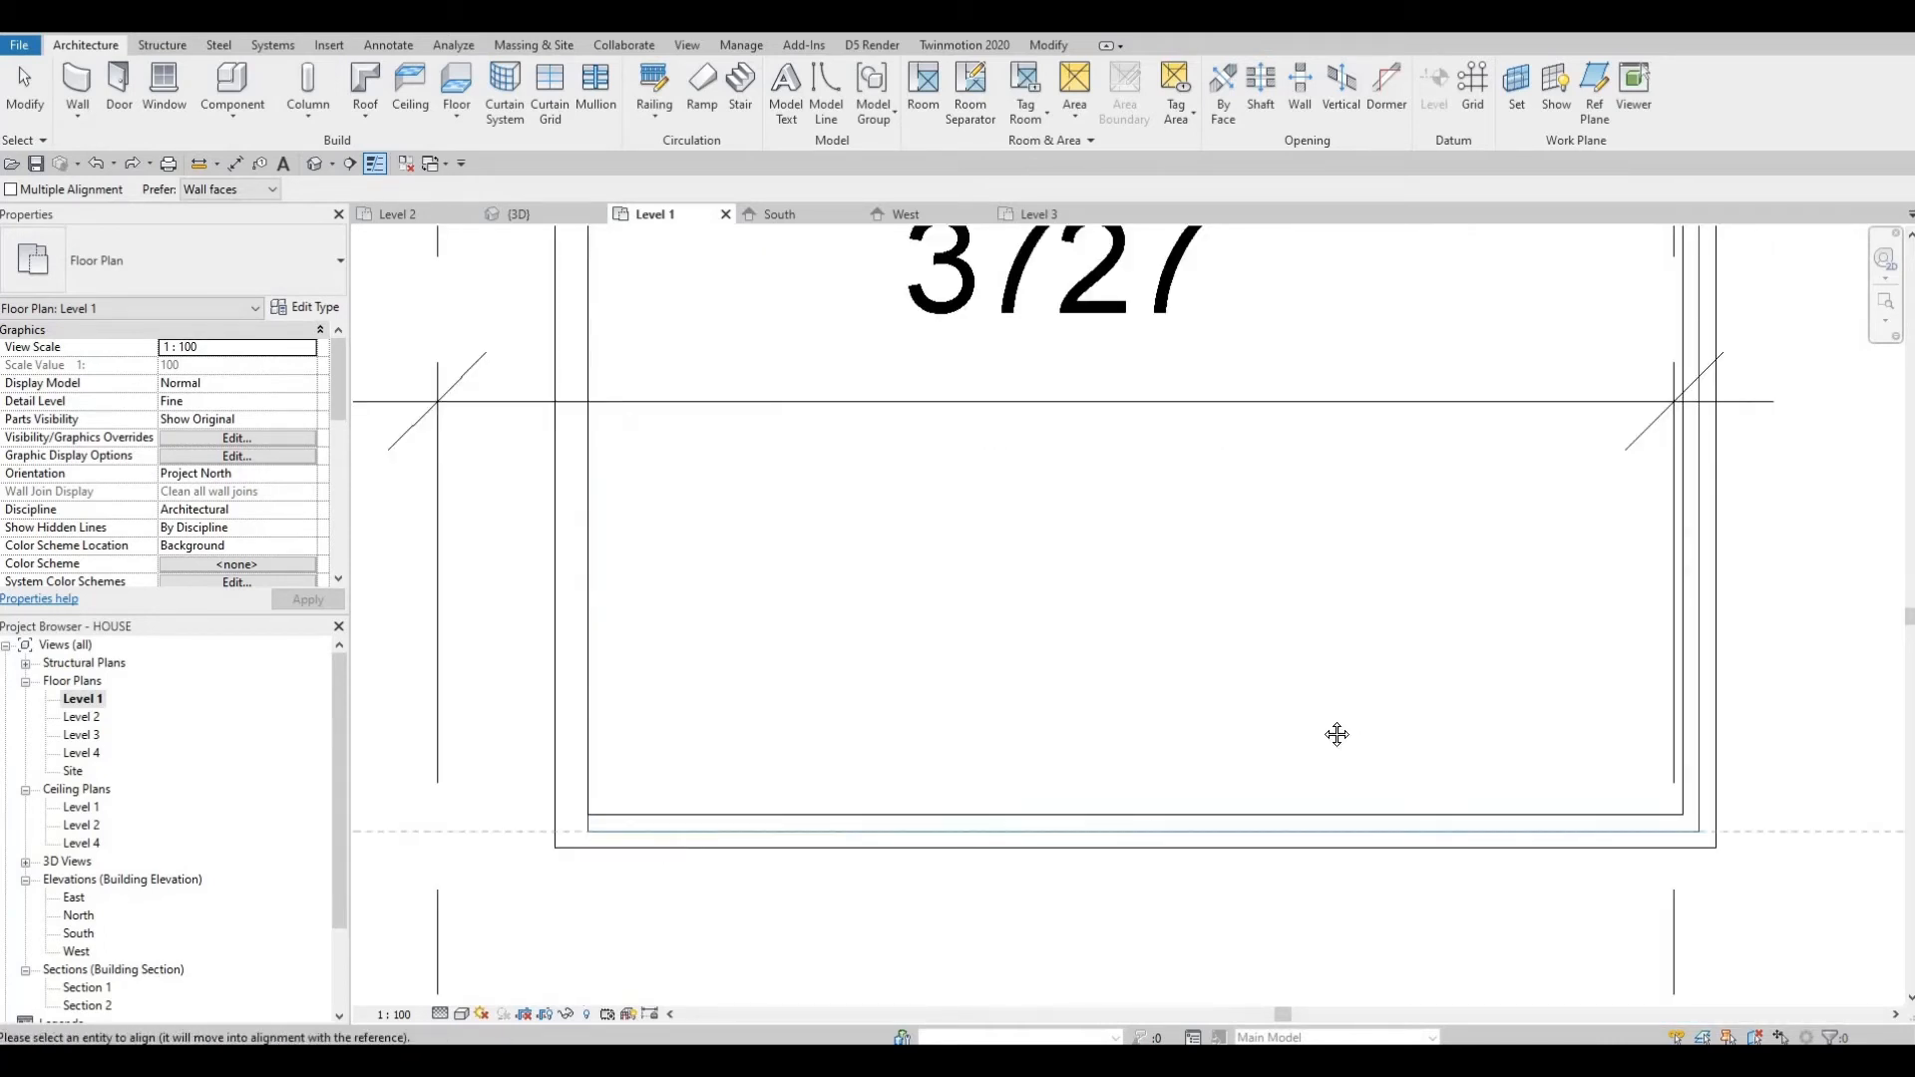
{"action": "left_click", "coordinate": [1424, 813]}
{"action": "middle_click_drag", "start_coordinate": [1688, 795], "coordinate": [1469, 800]}
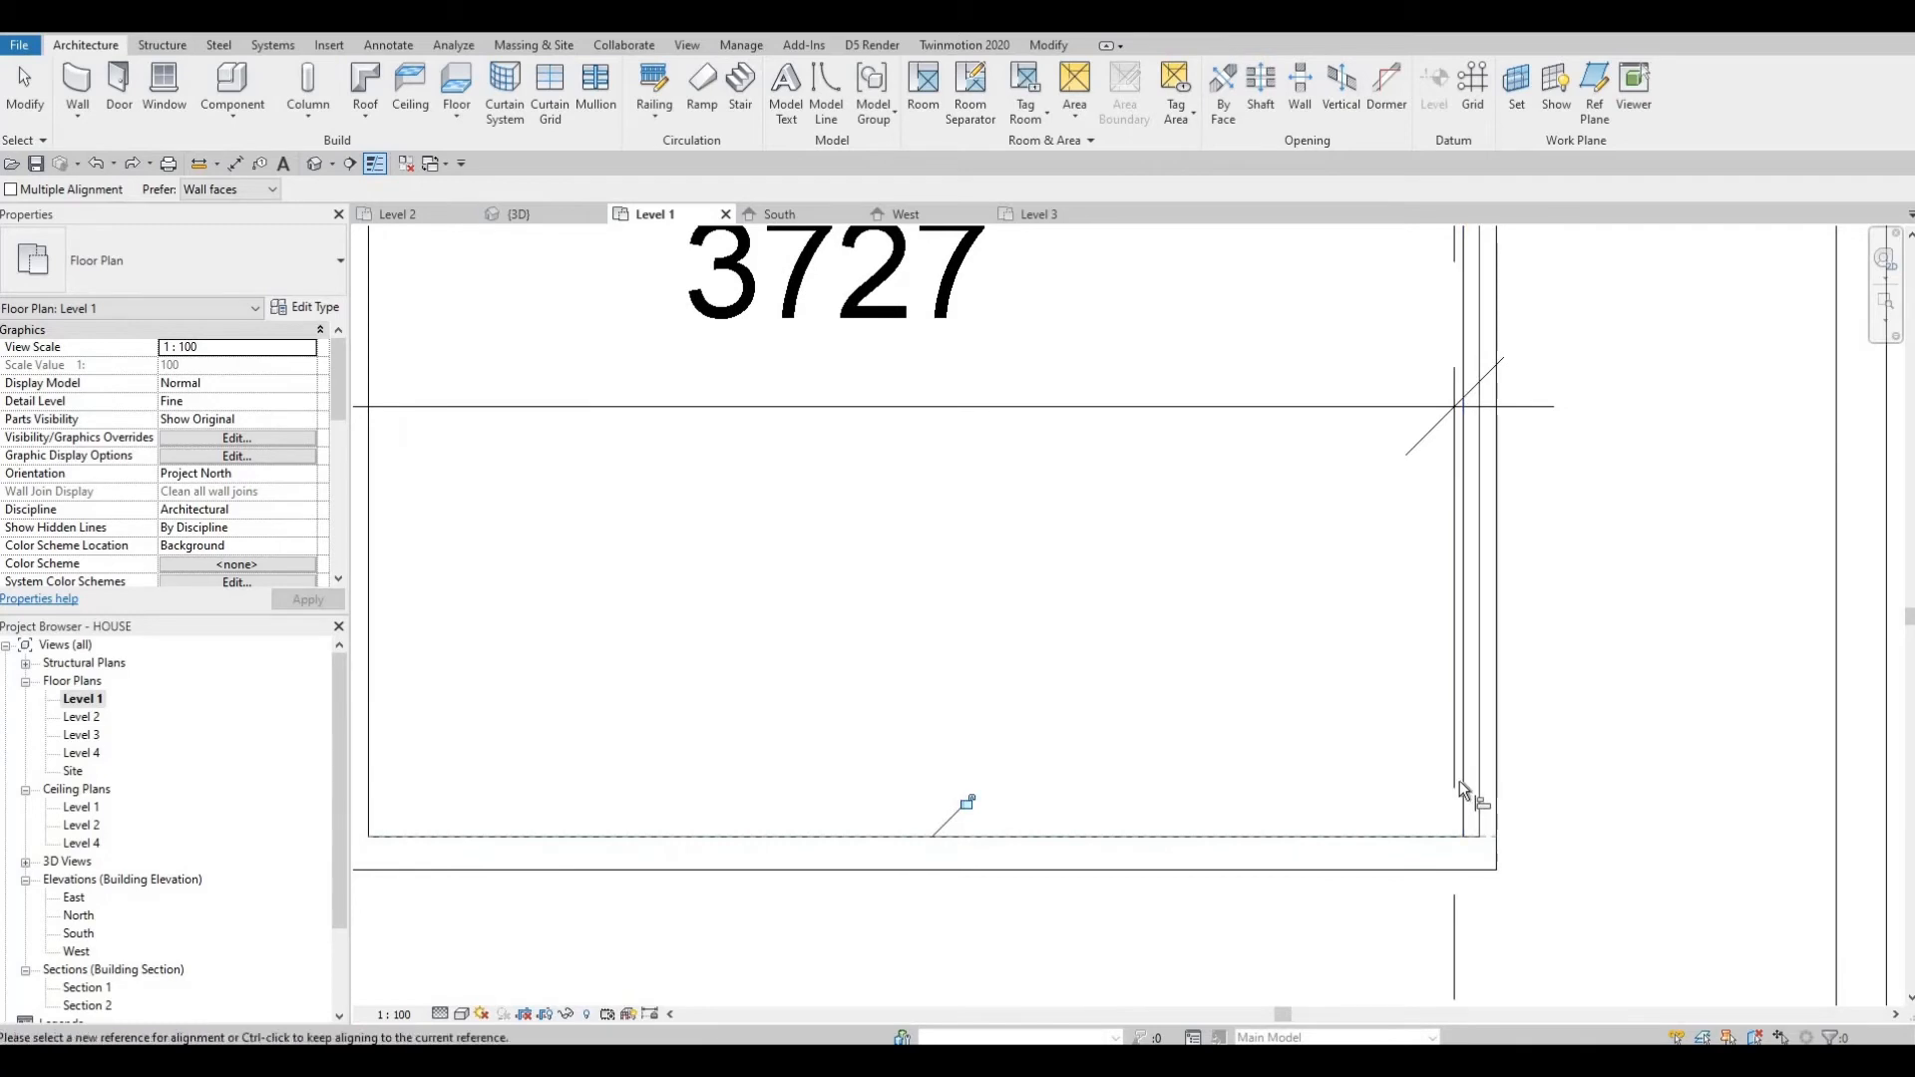
{"action": "left_click", "coordinate": [1474, 786]}
{"action": "middle_click_drag", "start_coordinate": [1210, 560], "coordinate": [1262, 762]}
{"action": "scroll", "coordinate": [1262, 763], "scroll_direction": "down", "scroll_amount": 3}
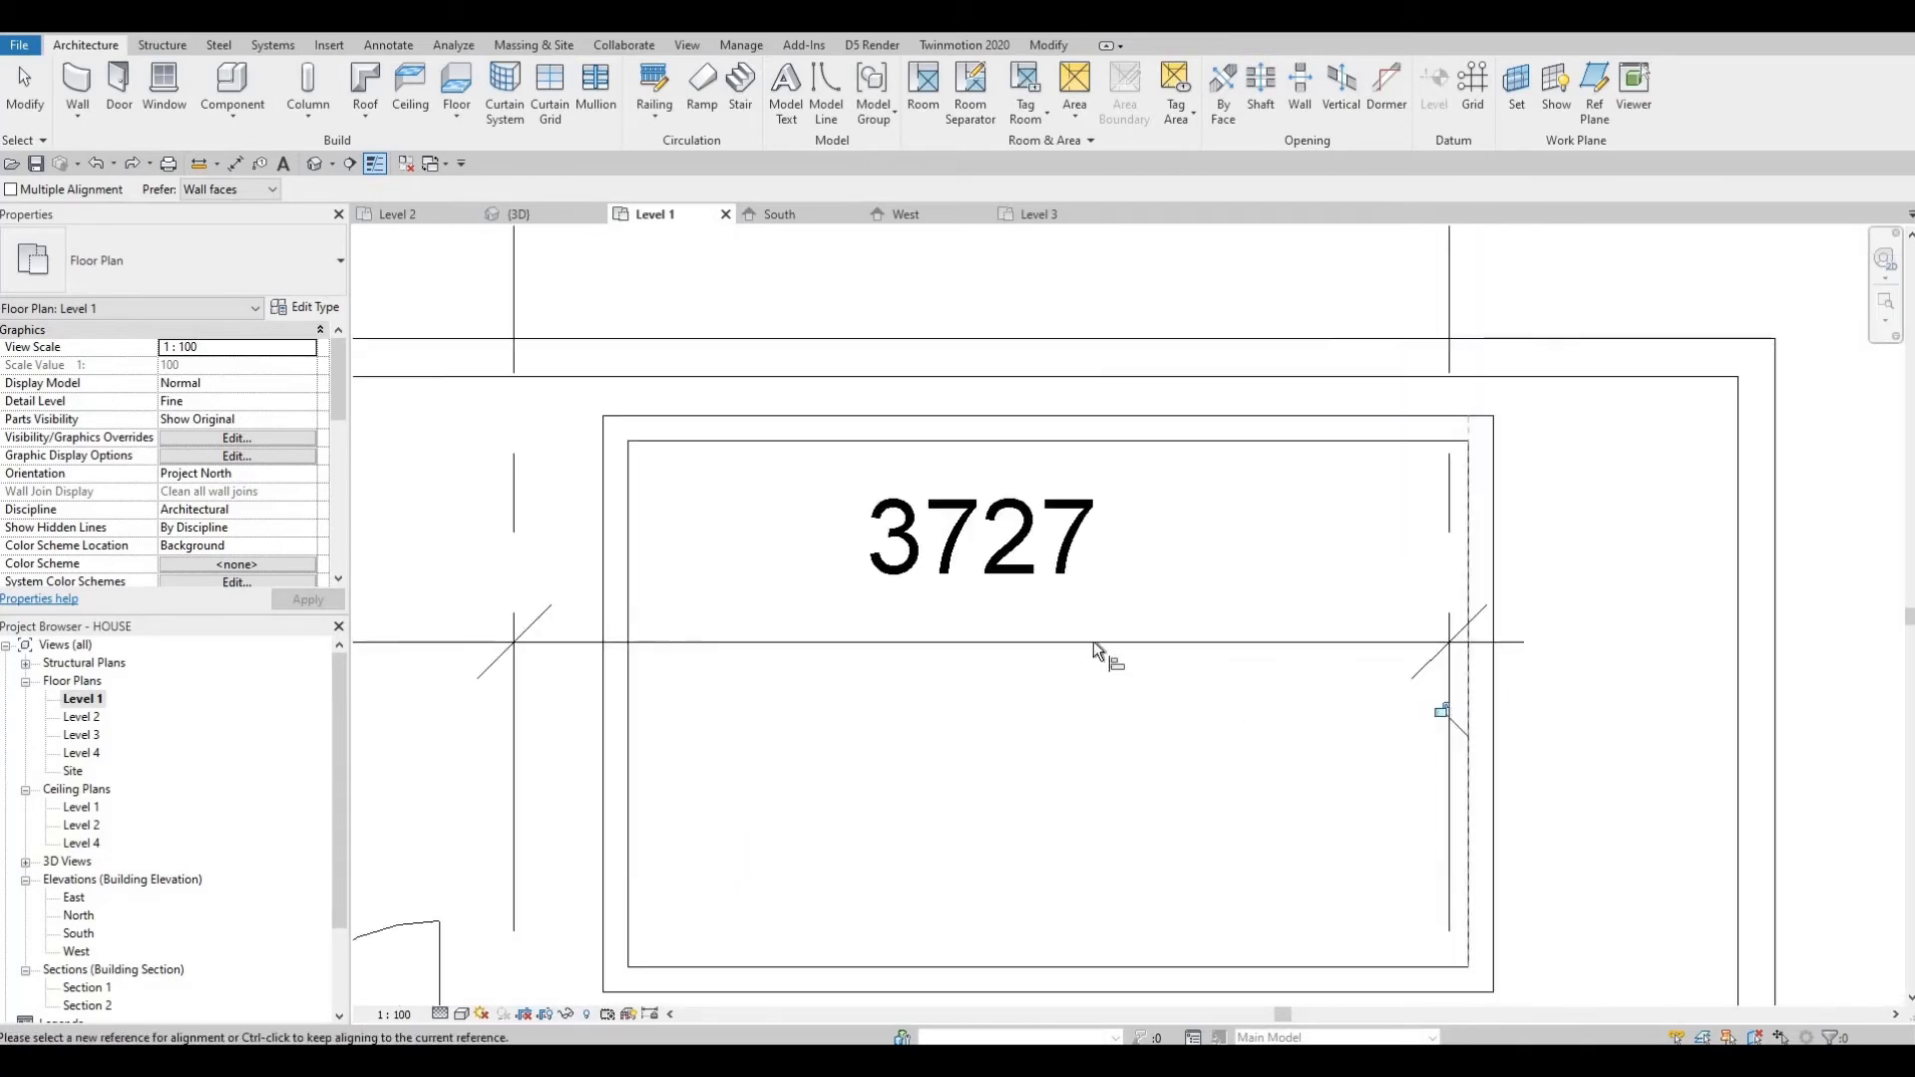
{"action": "middle_click_drag", "start_coordinate": [1098, 647], "coordinate": [1167, 613]}
{"action": "key", "text": "Escape"}
{"action": "middle_click_drag", "start_coordinate": [860, 538], "coordinate": [878, 533]}
{"action": "key", "text": "Escape"}
{"action": "key", "text": "Escape"}
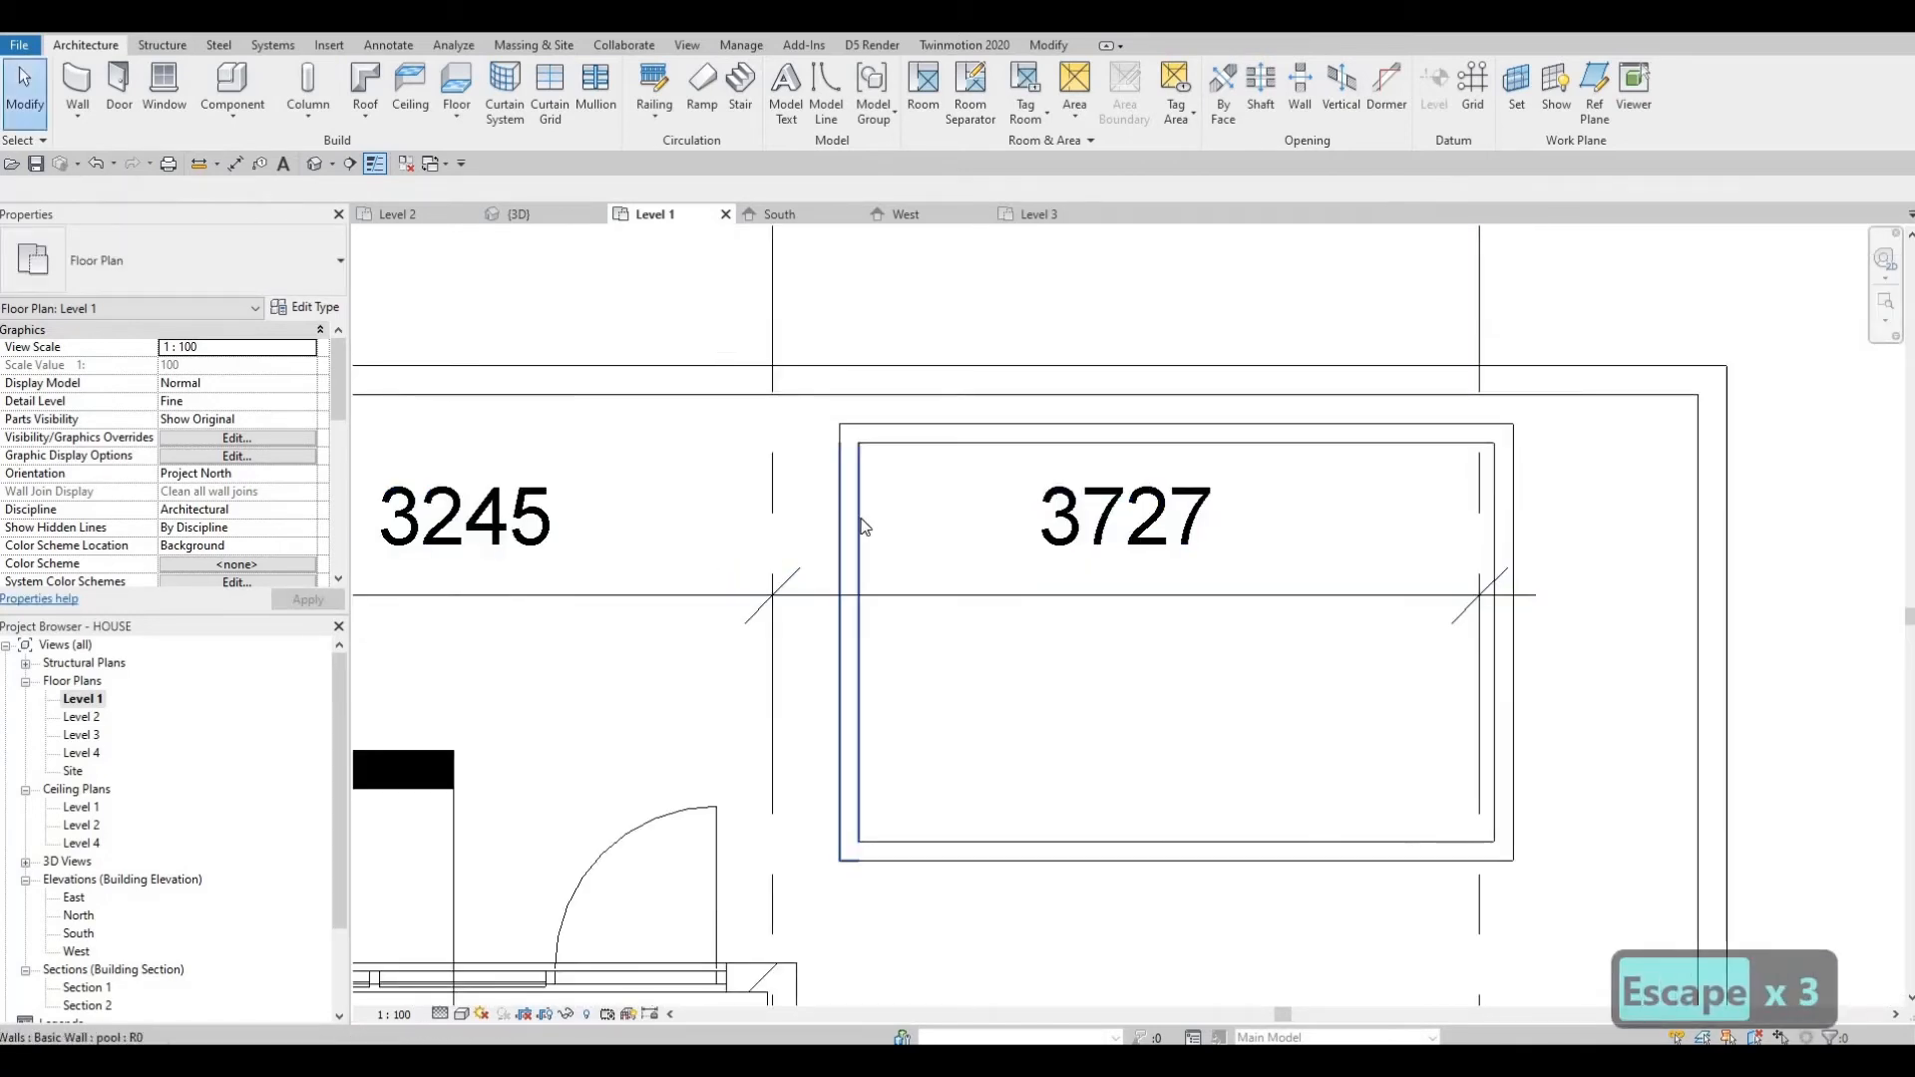
Set the four pool walls' base constraint to pool and top constraint to Up to level: Level 1.
{"action": "key", "text": "Tab"}
{"action": "left_click", "coordinate": [860, 518]}
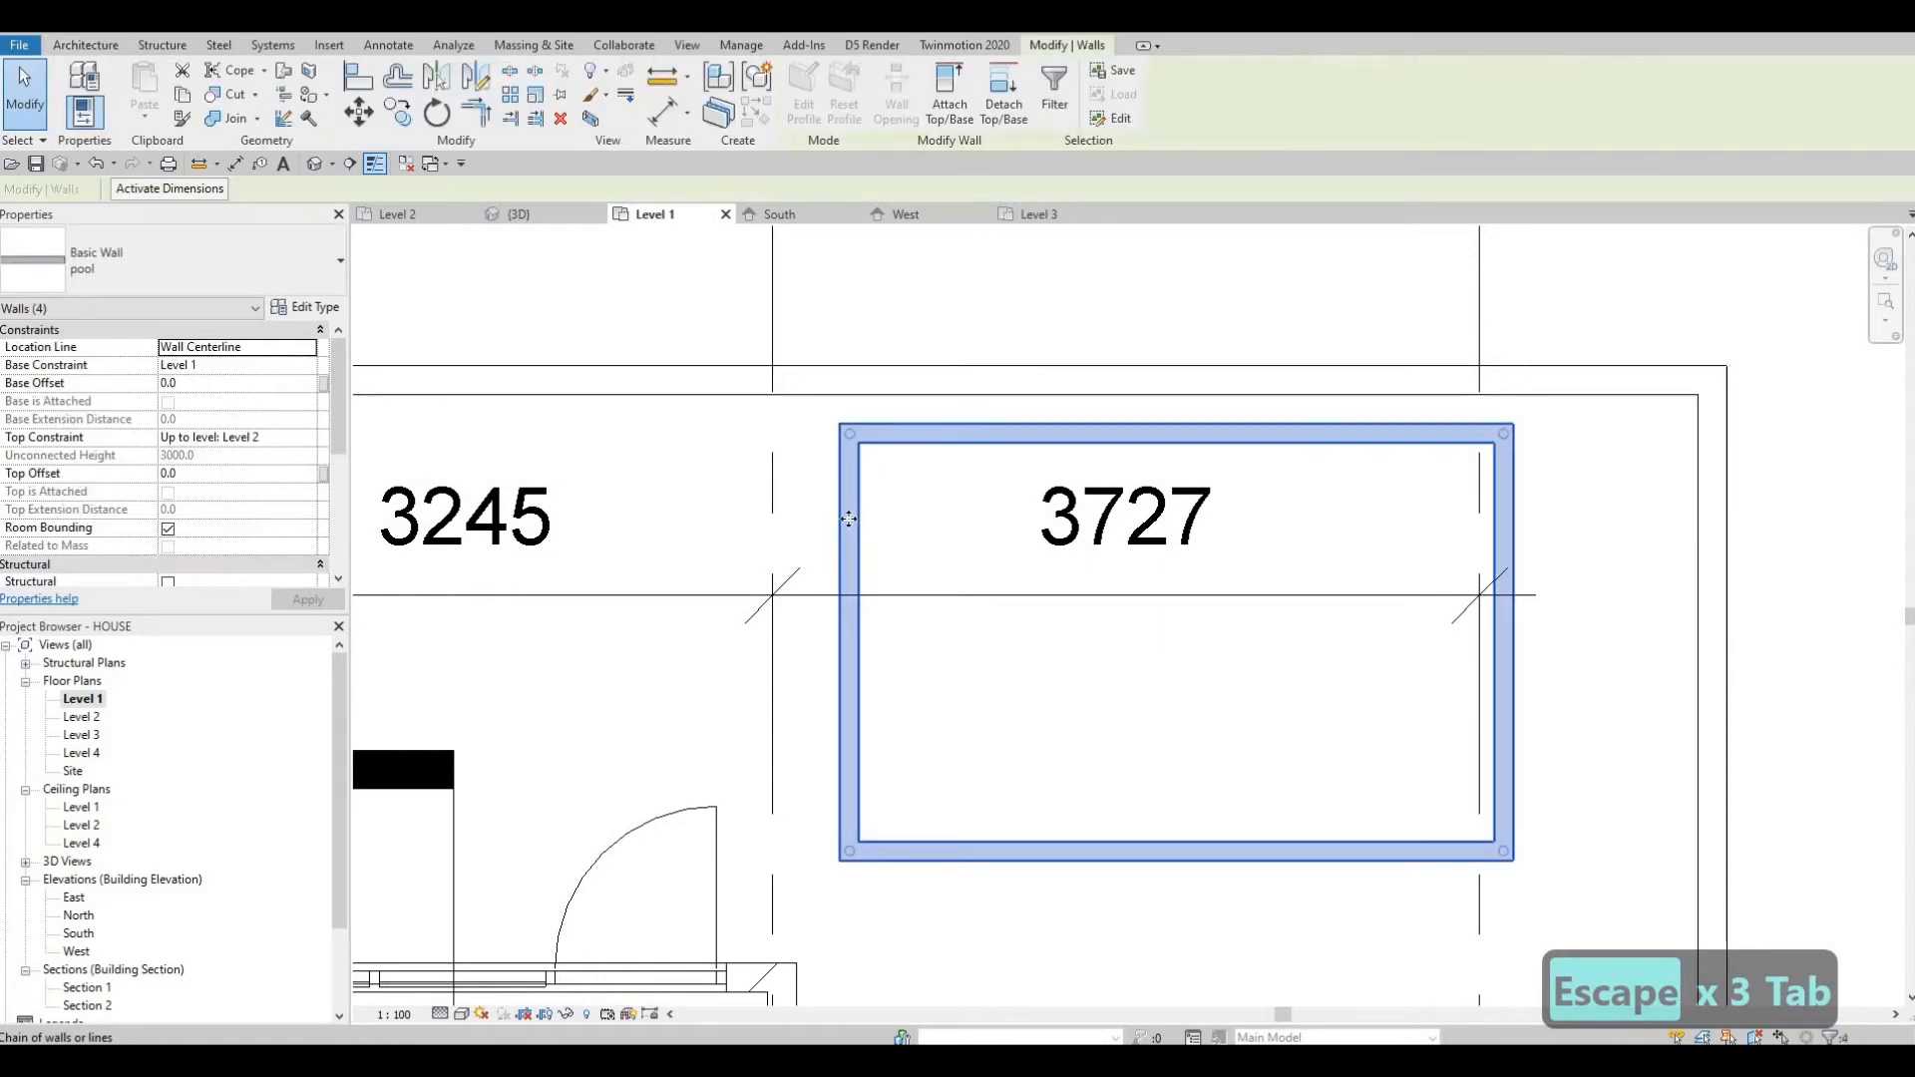
{"action": "left_click", "coordinate": [308, 366]}
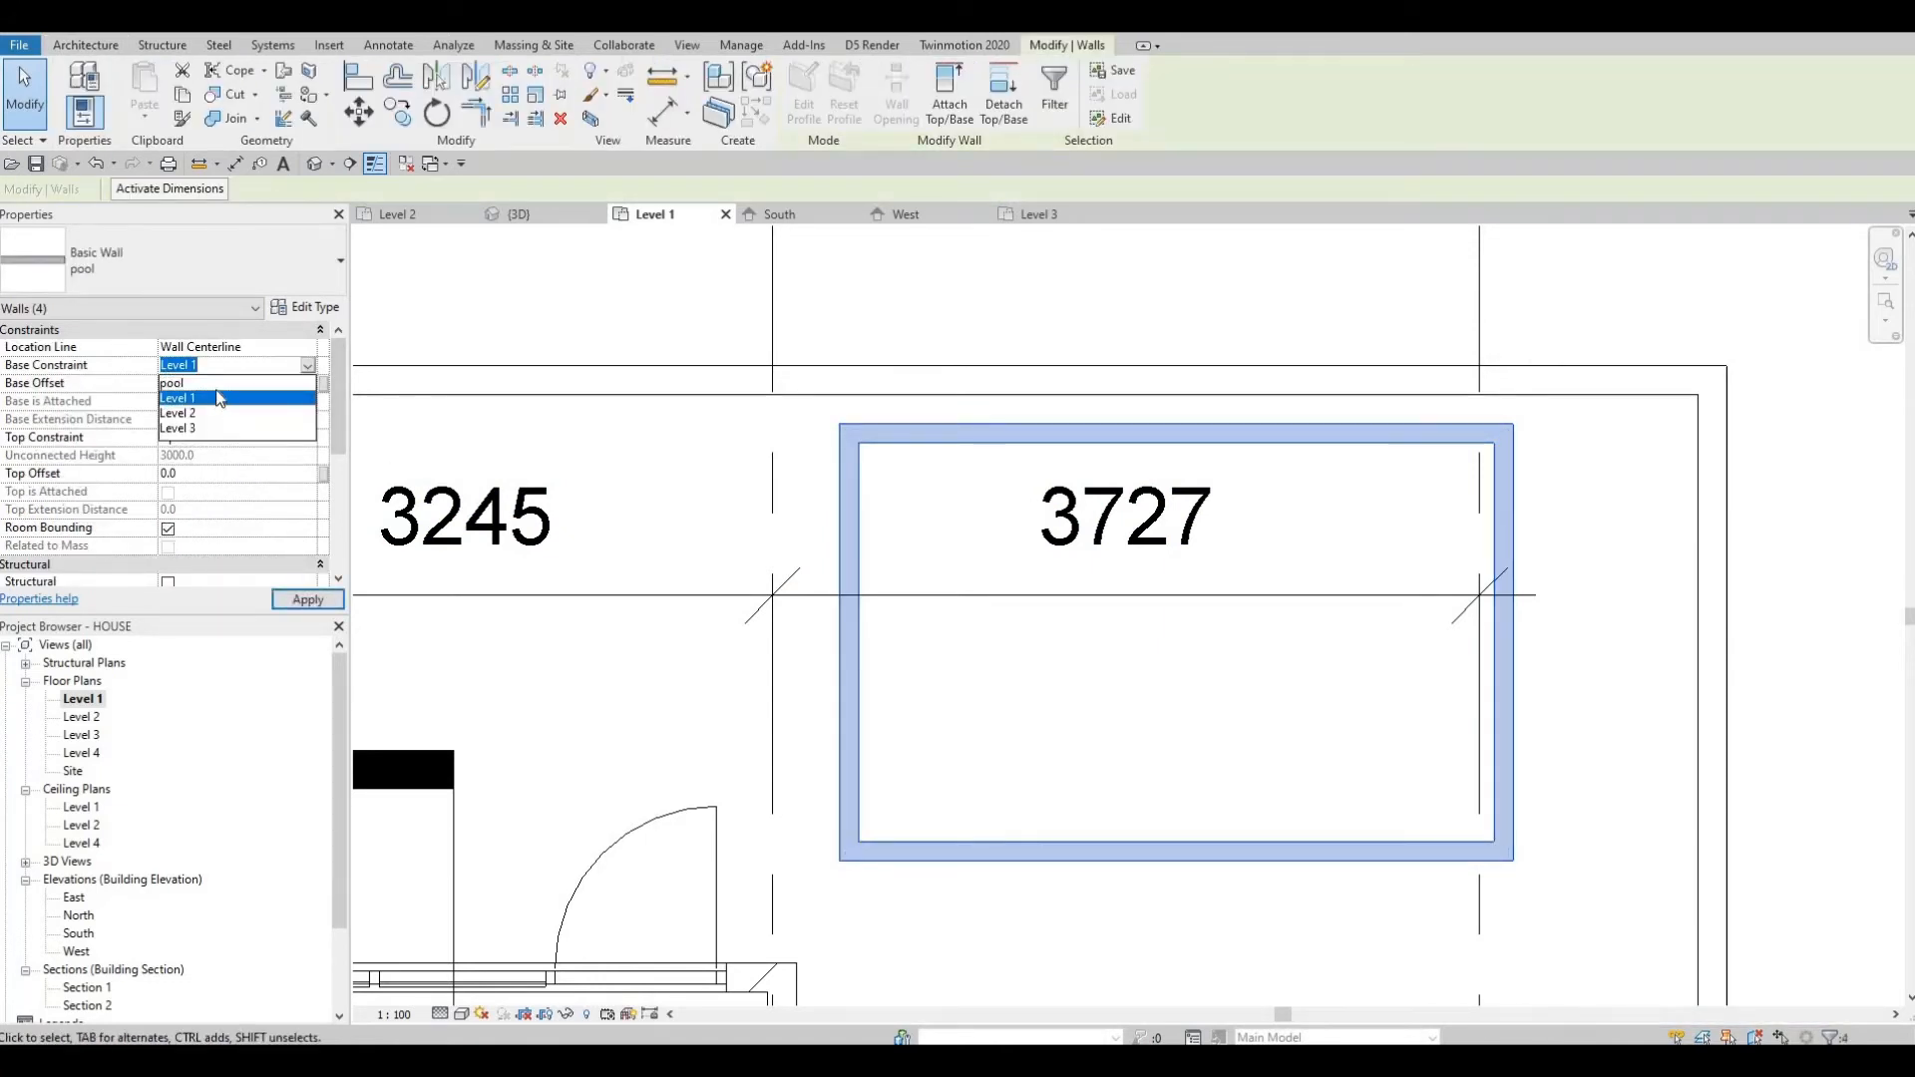
{"action": "left_click", "coordinate": [199, 383]}
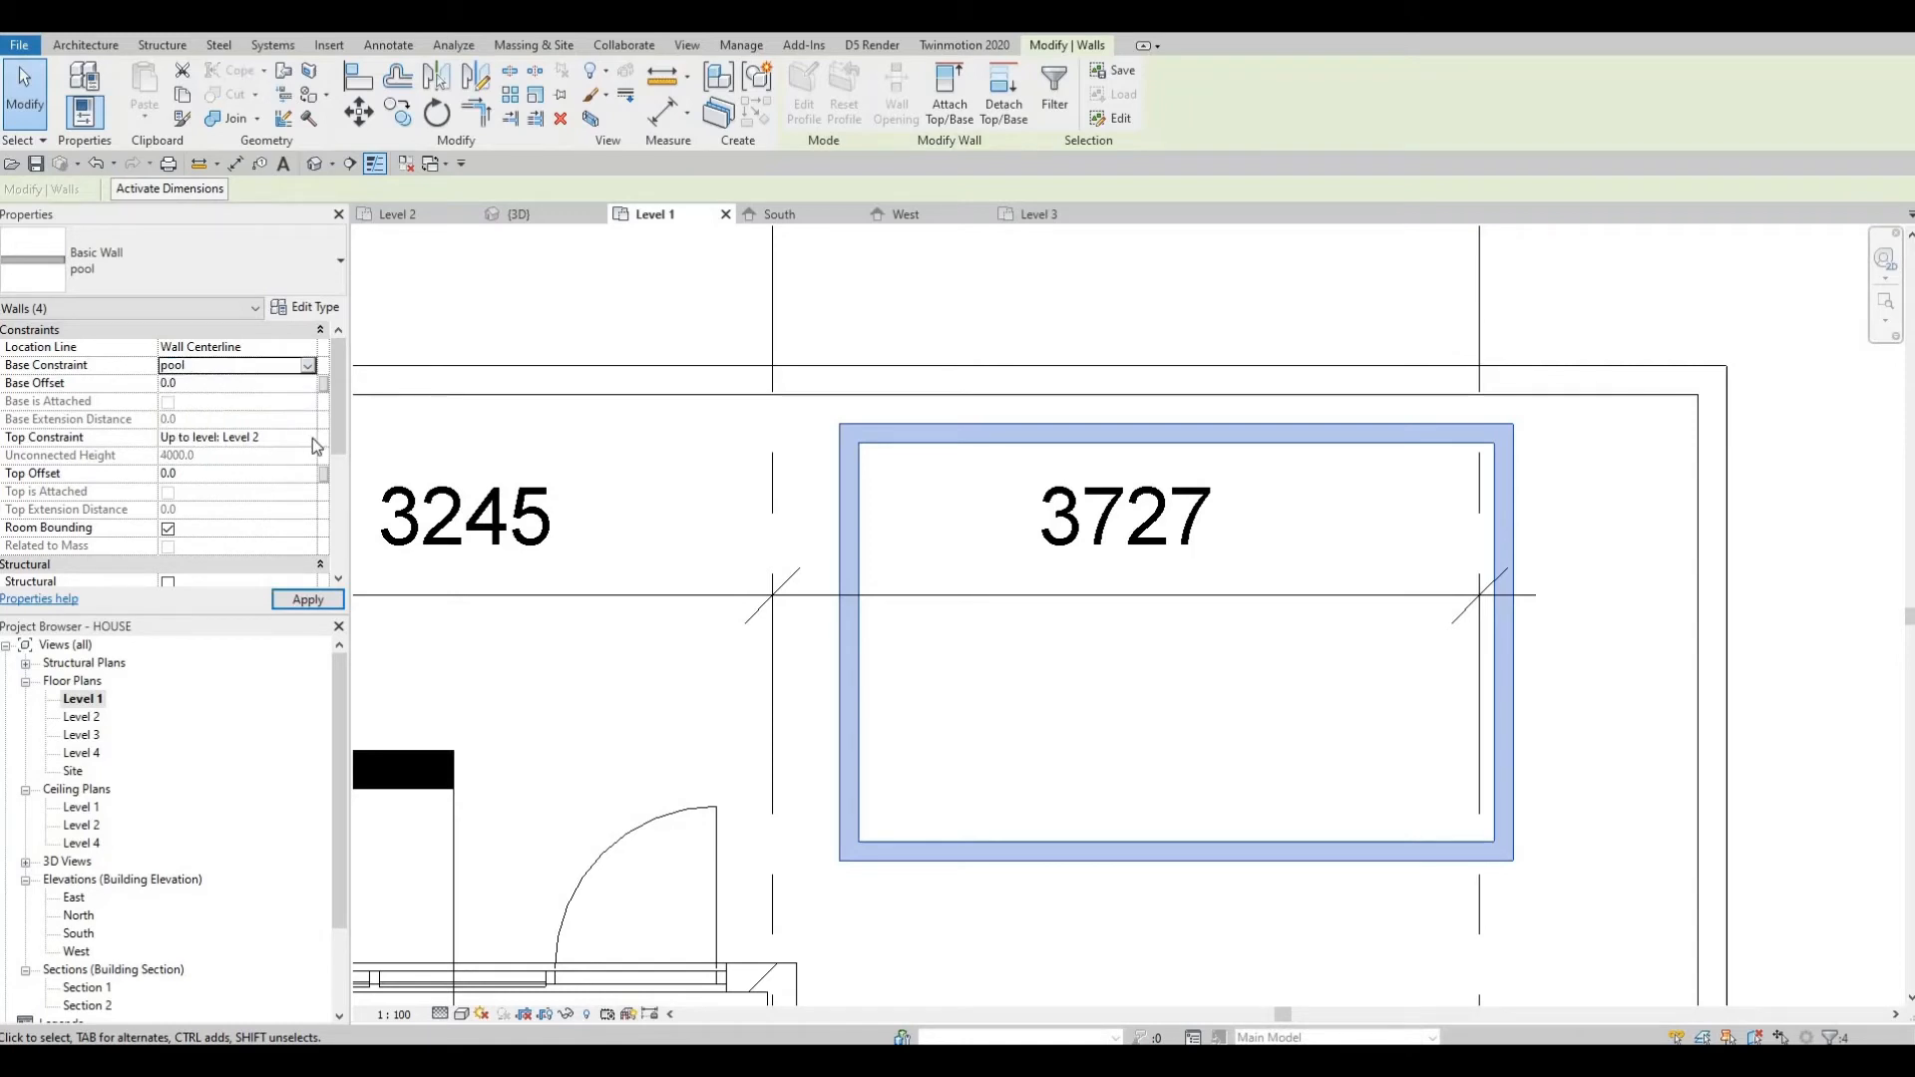
{"action": "left_click", "coordinate": [251, 439]}
{"action": "left_click", "coordinate": [252, 439]}
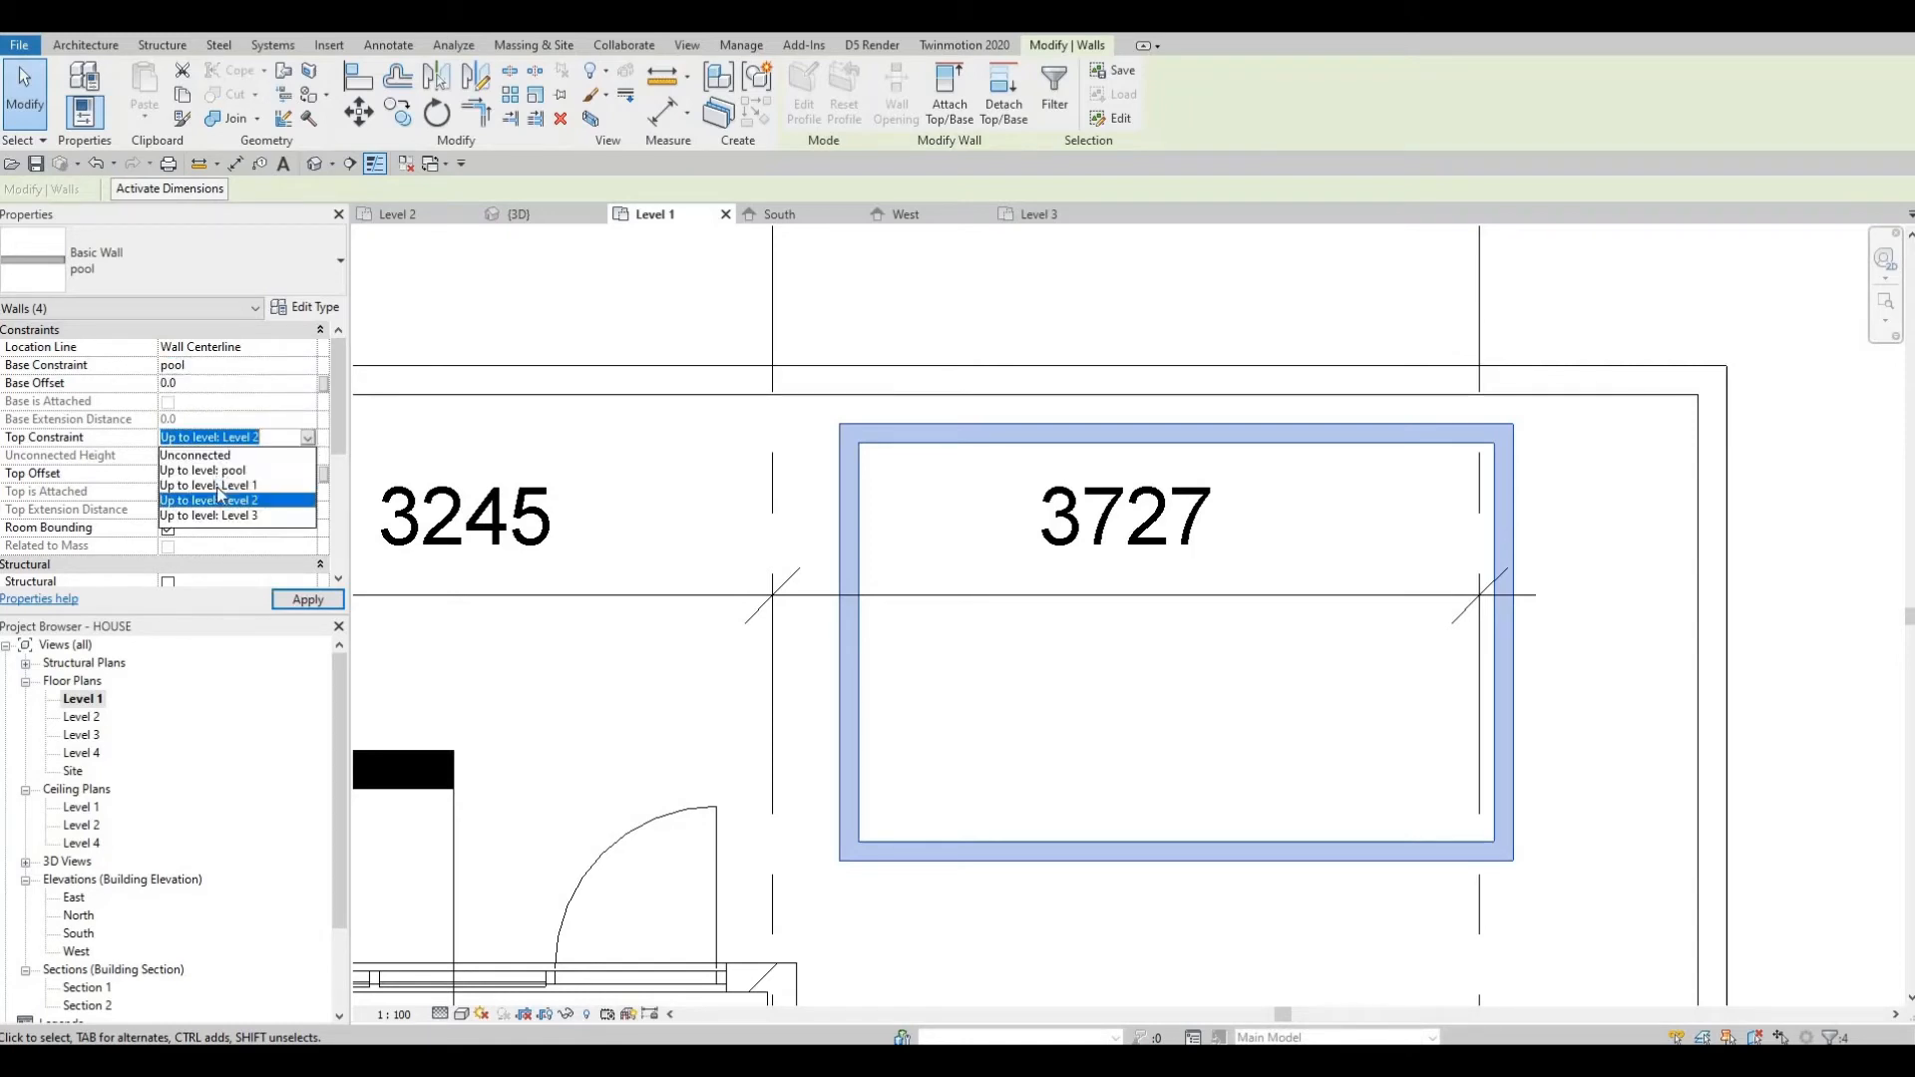
{"action": "left_click", "coordinate": [305, 601]}
{"action": "key", "text": "Escape"}
{"action": "key", "text": "Escape"}
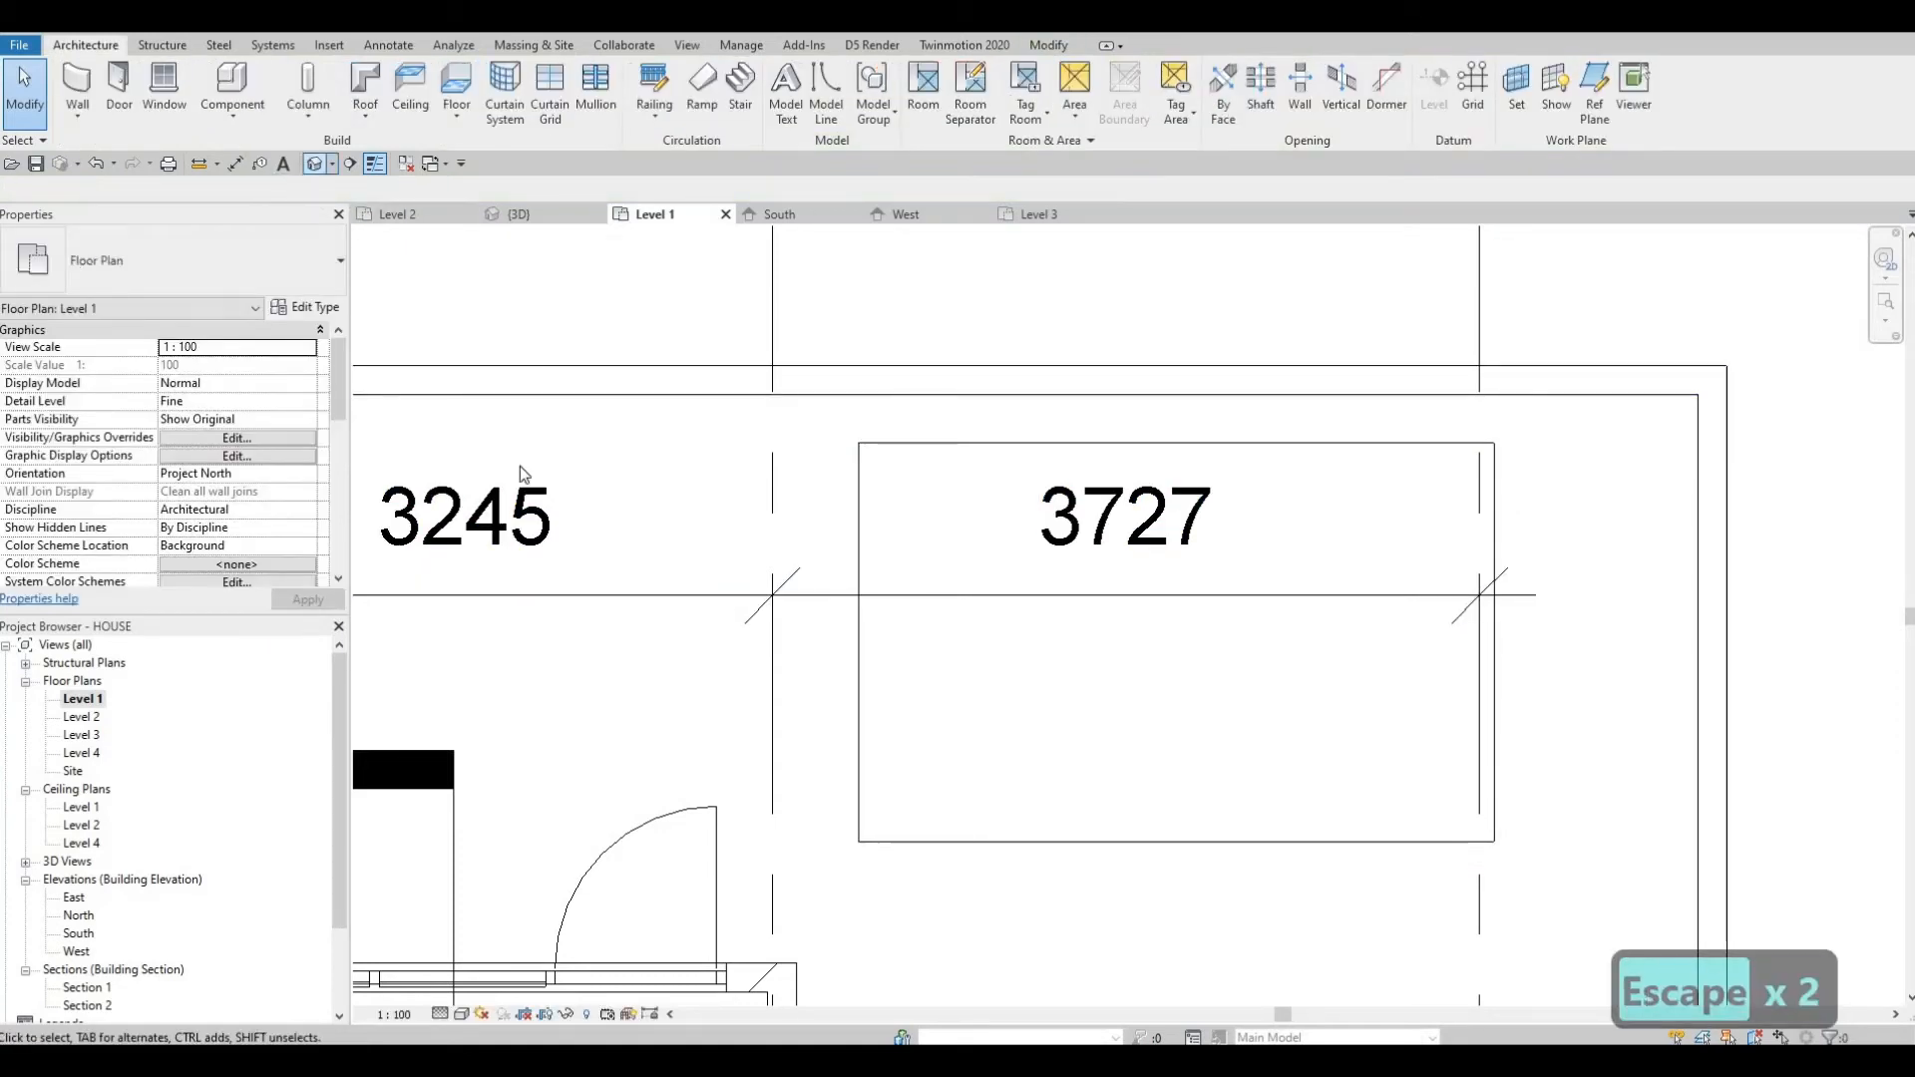
Inspect the pool walls around the floor opening in the 3D view.
{"action": "scroll", "coordinate": [1048, 648], "scroll_direction": "down", "scroll_amount": 2}
{"action": "middle_click_drag", "start_coordinate": [1115, 678], "coordinate": [1112, 632], "text": "shift"}
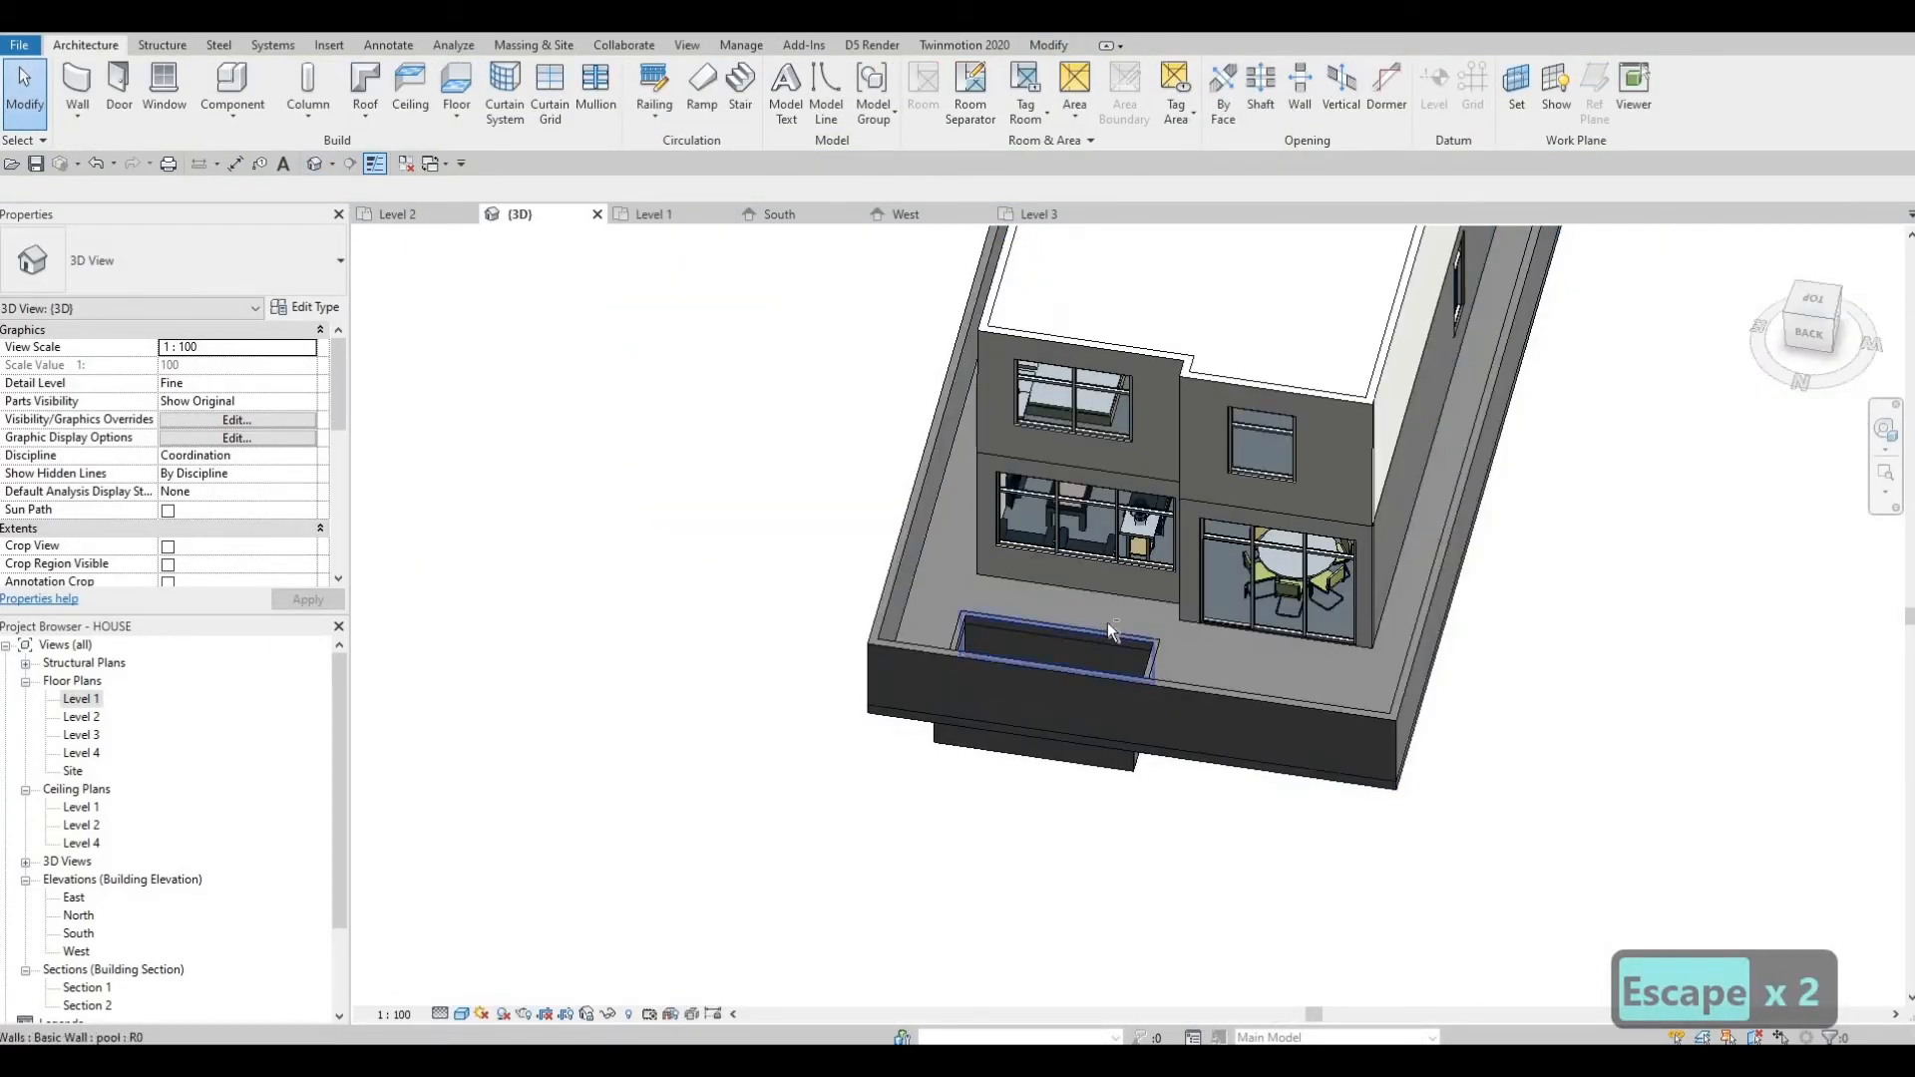
{"action": "scroll", "coordinate": [1006, 576], "scroll_direction": "up", "scroll_amount": 5}
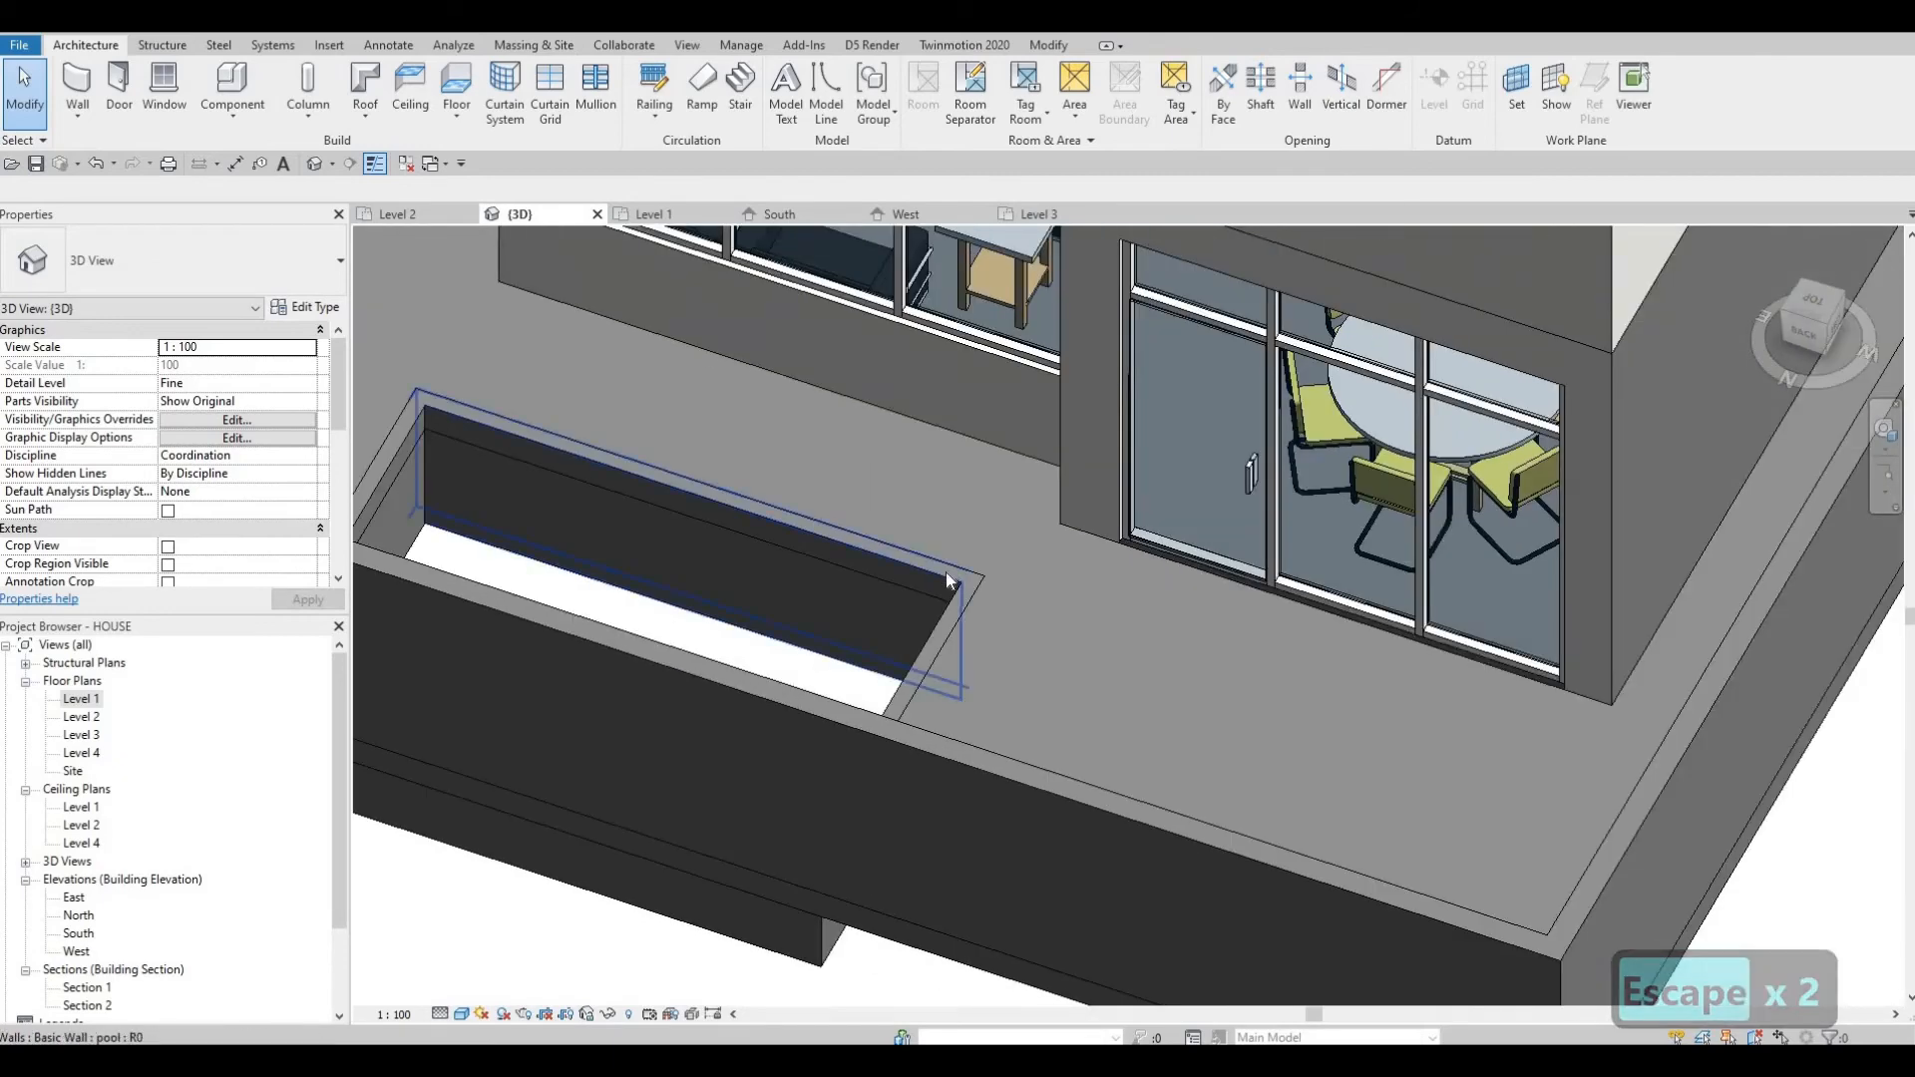
{"action": "left_click", "coordinate": [950, 649]}
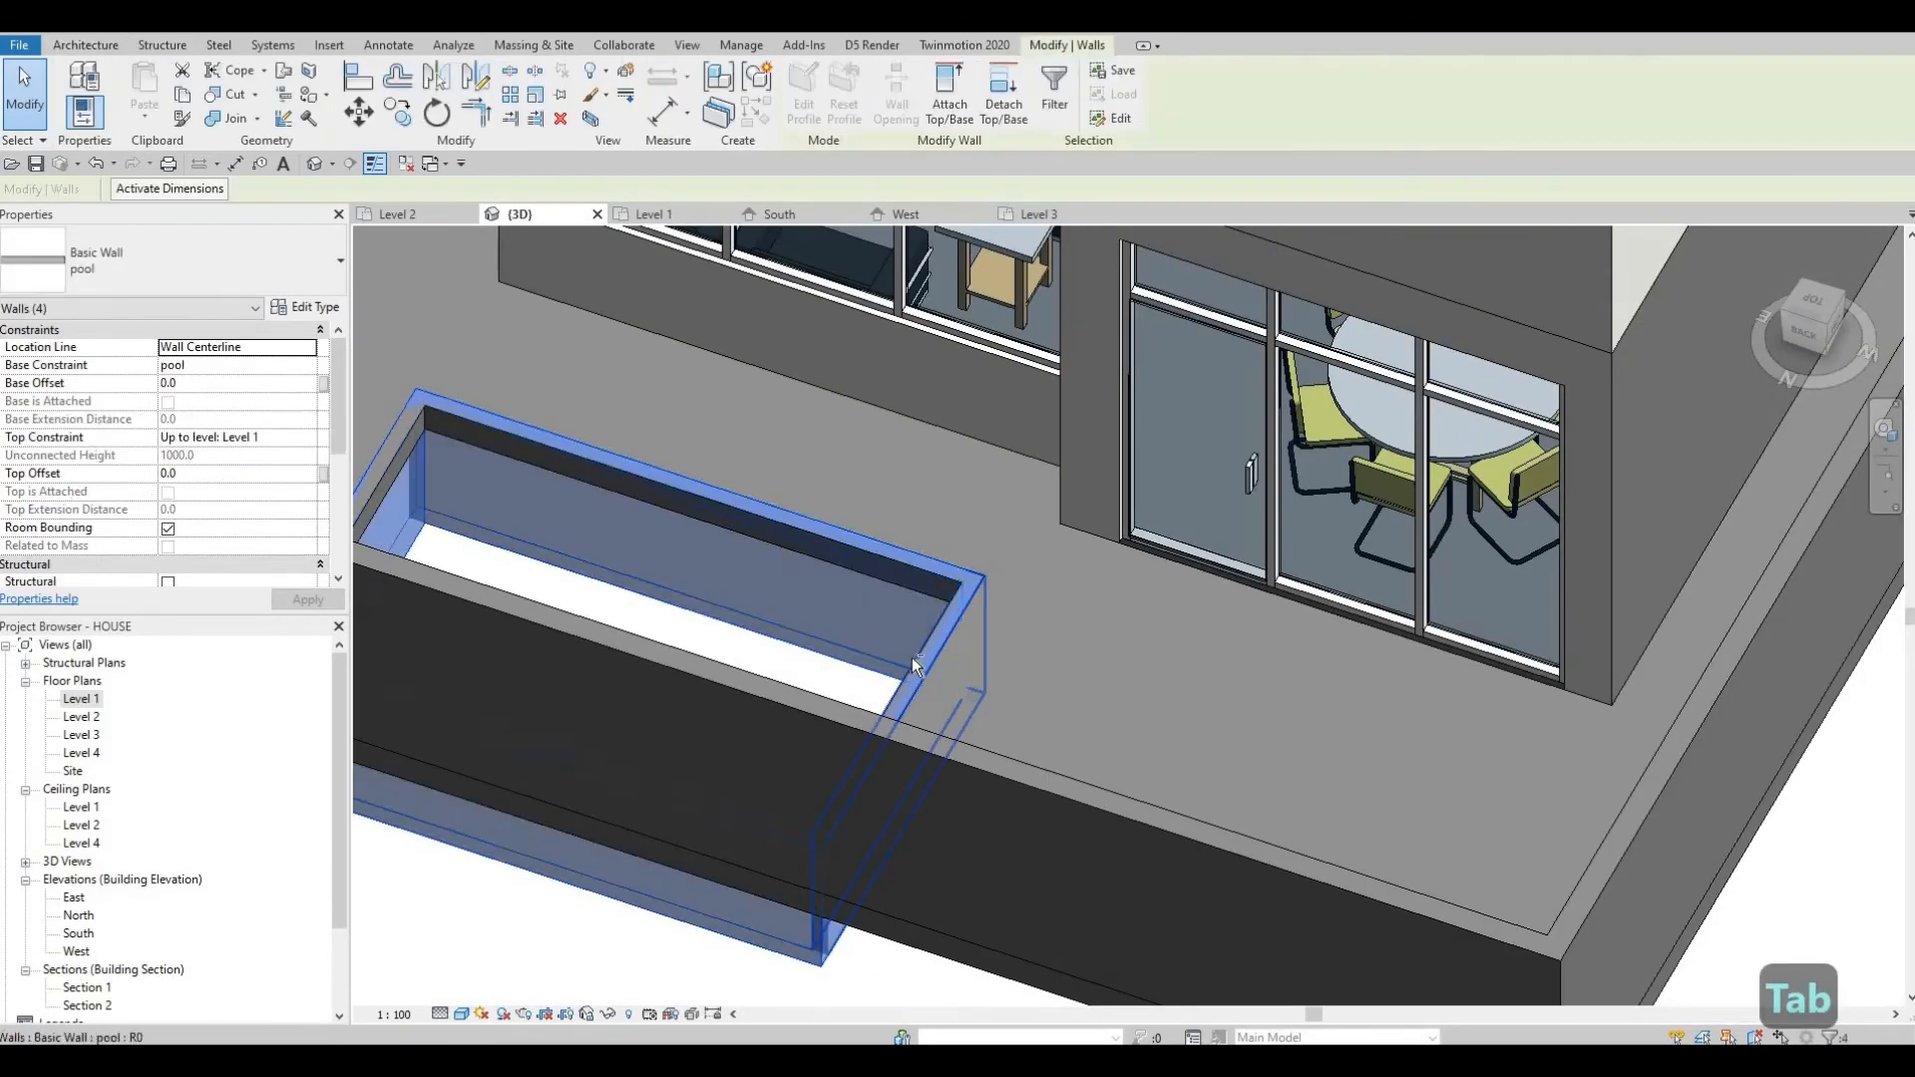
{"action": "key", "text": "Escape"}
{"action": "scroll", "coordinate": [996, 593], "scroll_direction": "up", "scroll_amount": 3}
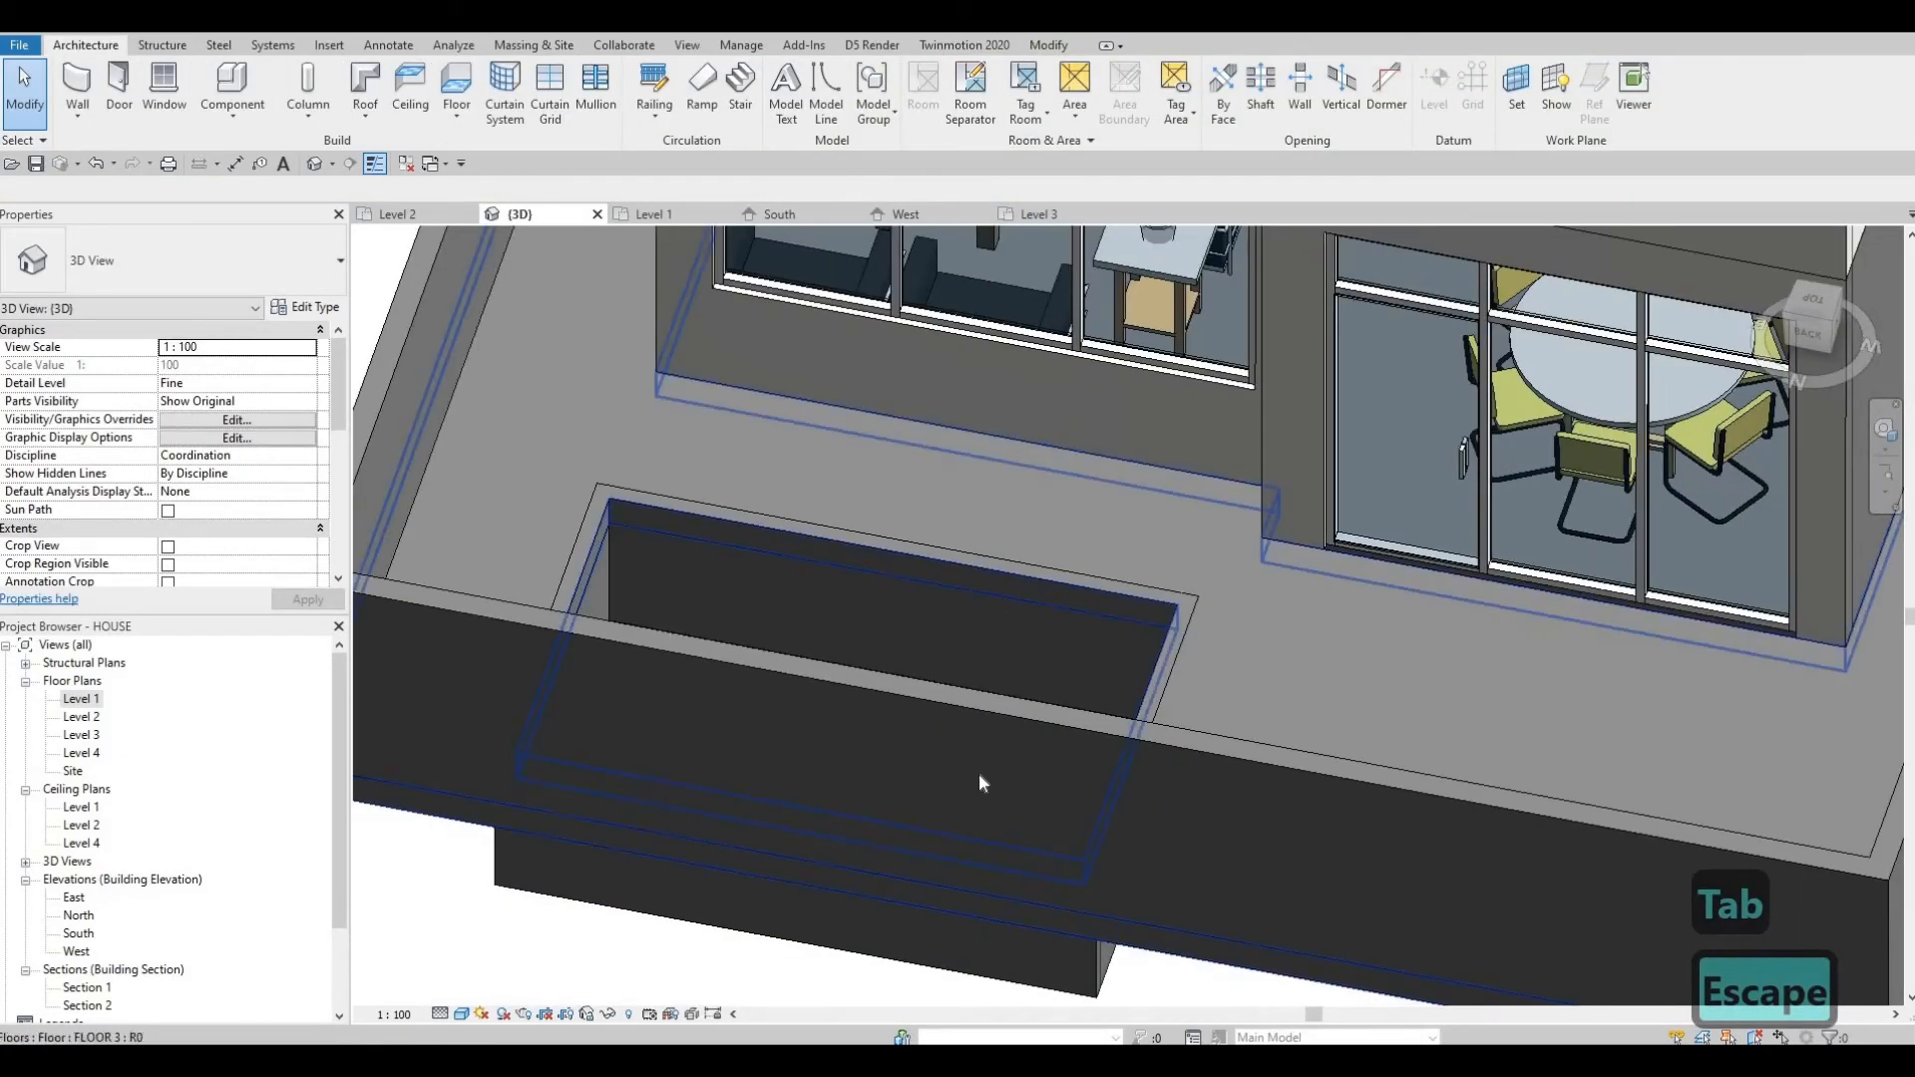
{"action": "key", "text": "Escape"}
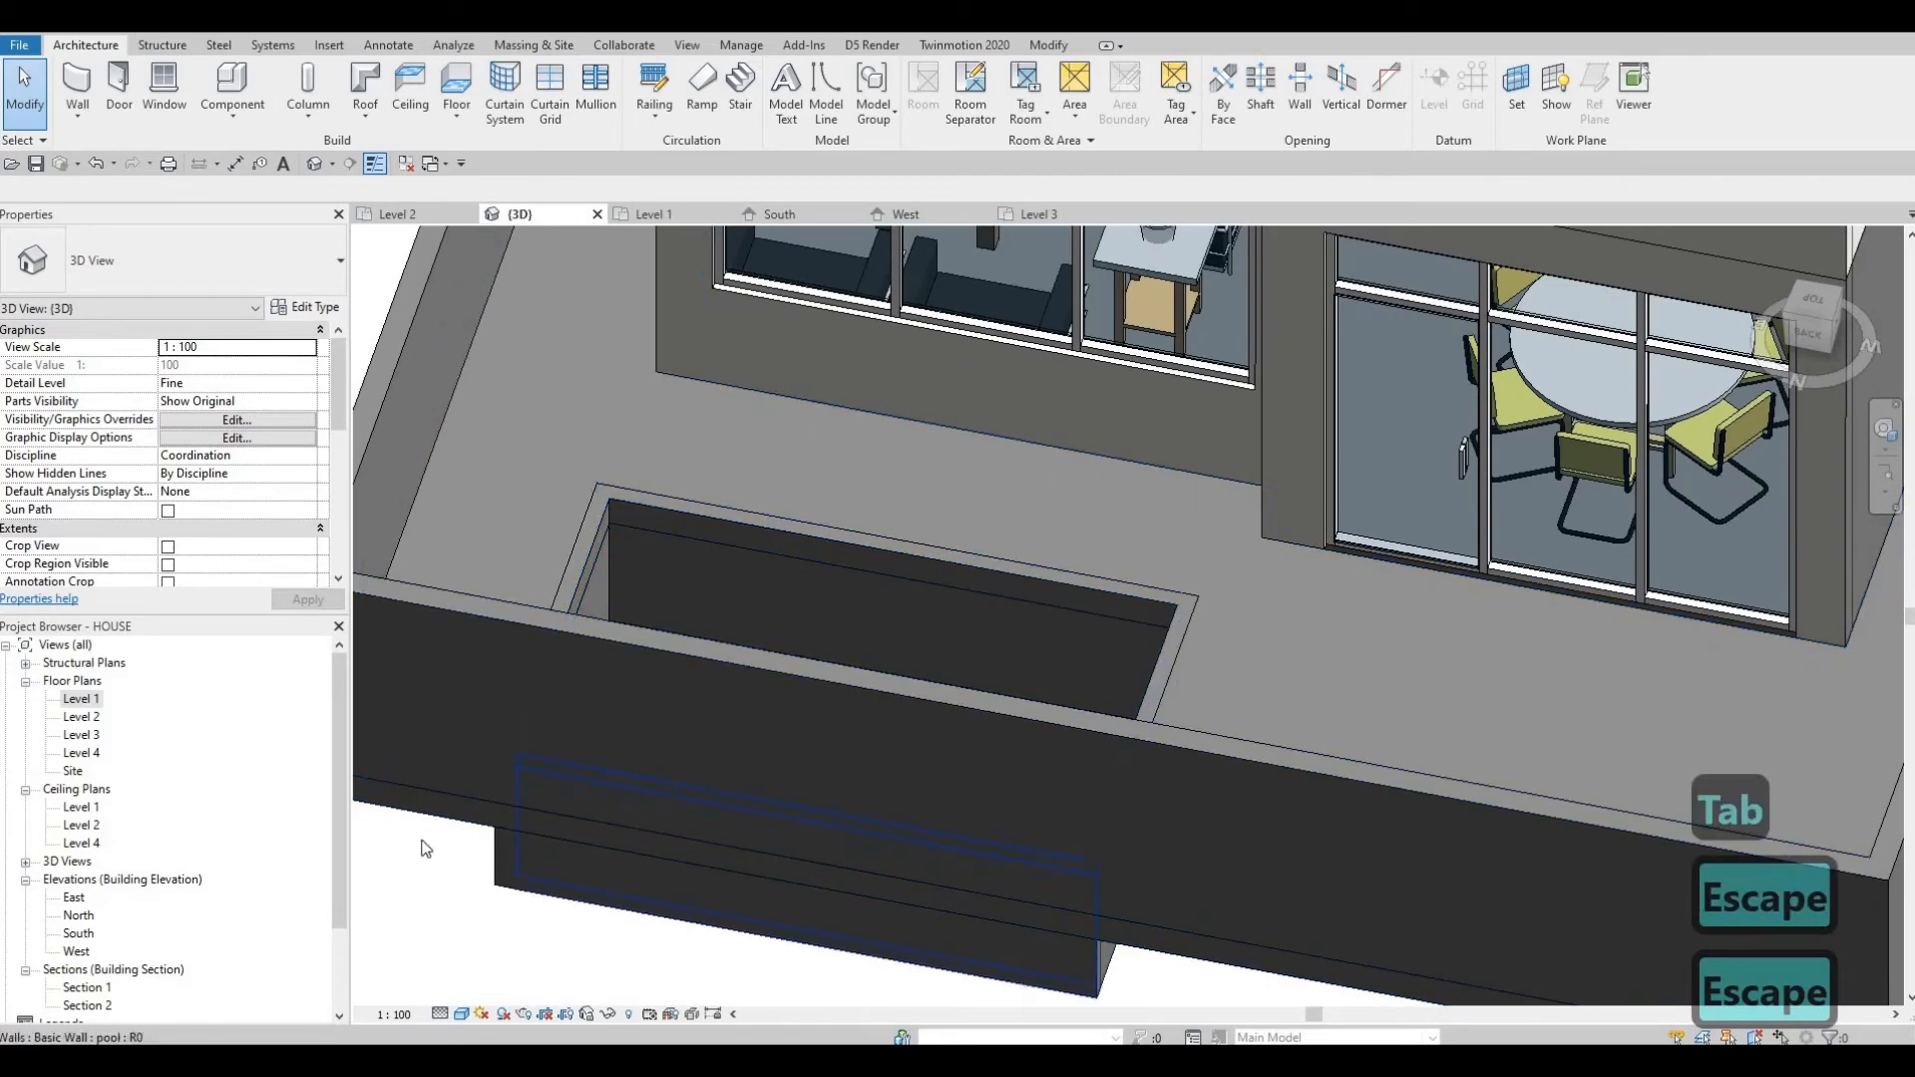
{"action": "key", "text": "Escape"}
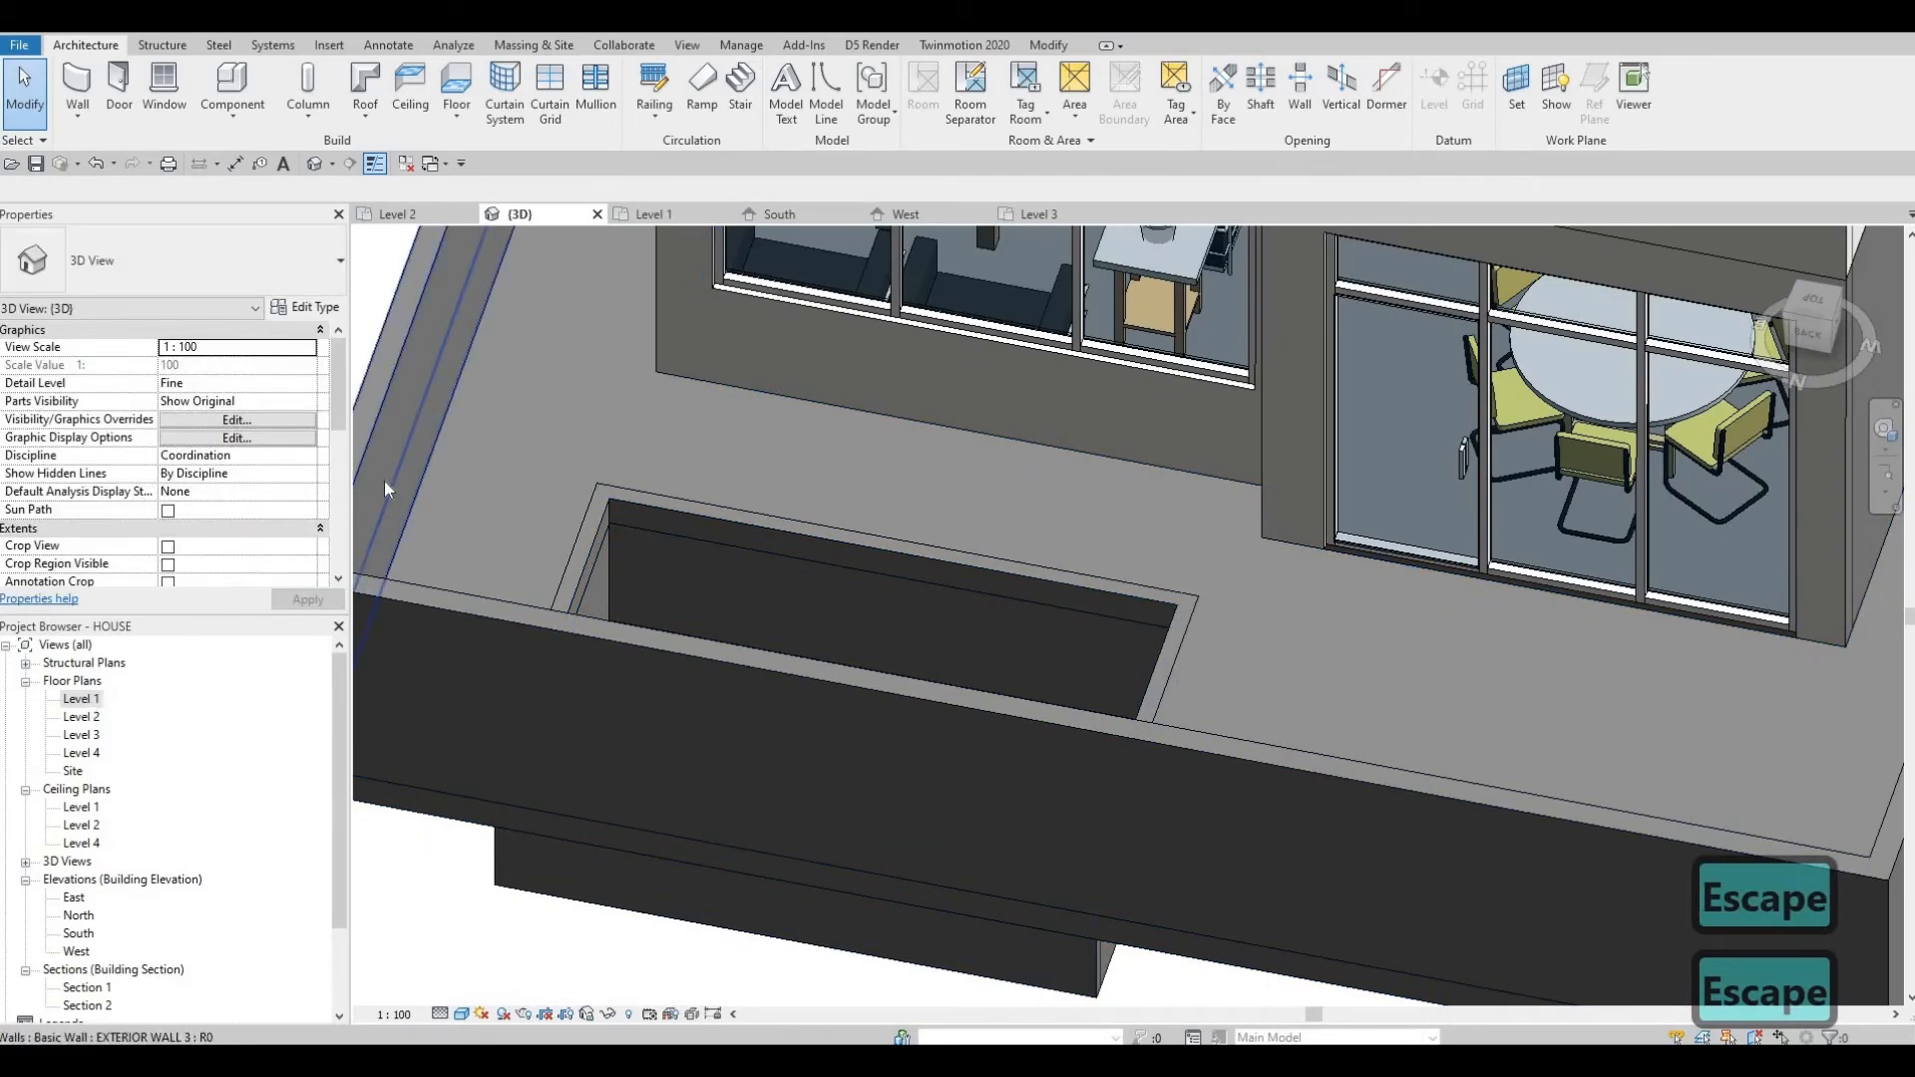
Set the Level 1 plan's view range depth level to Level Below (pool).
{"action": "scroll", "coordinate": [727, 492], "scroll_direction": "down", "scroll_amount": 1}
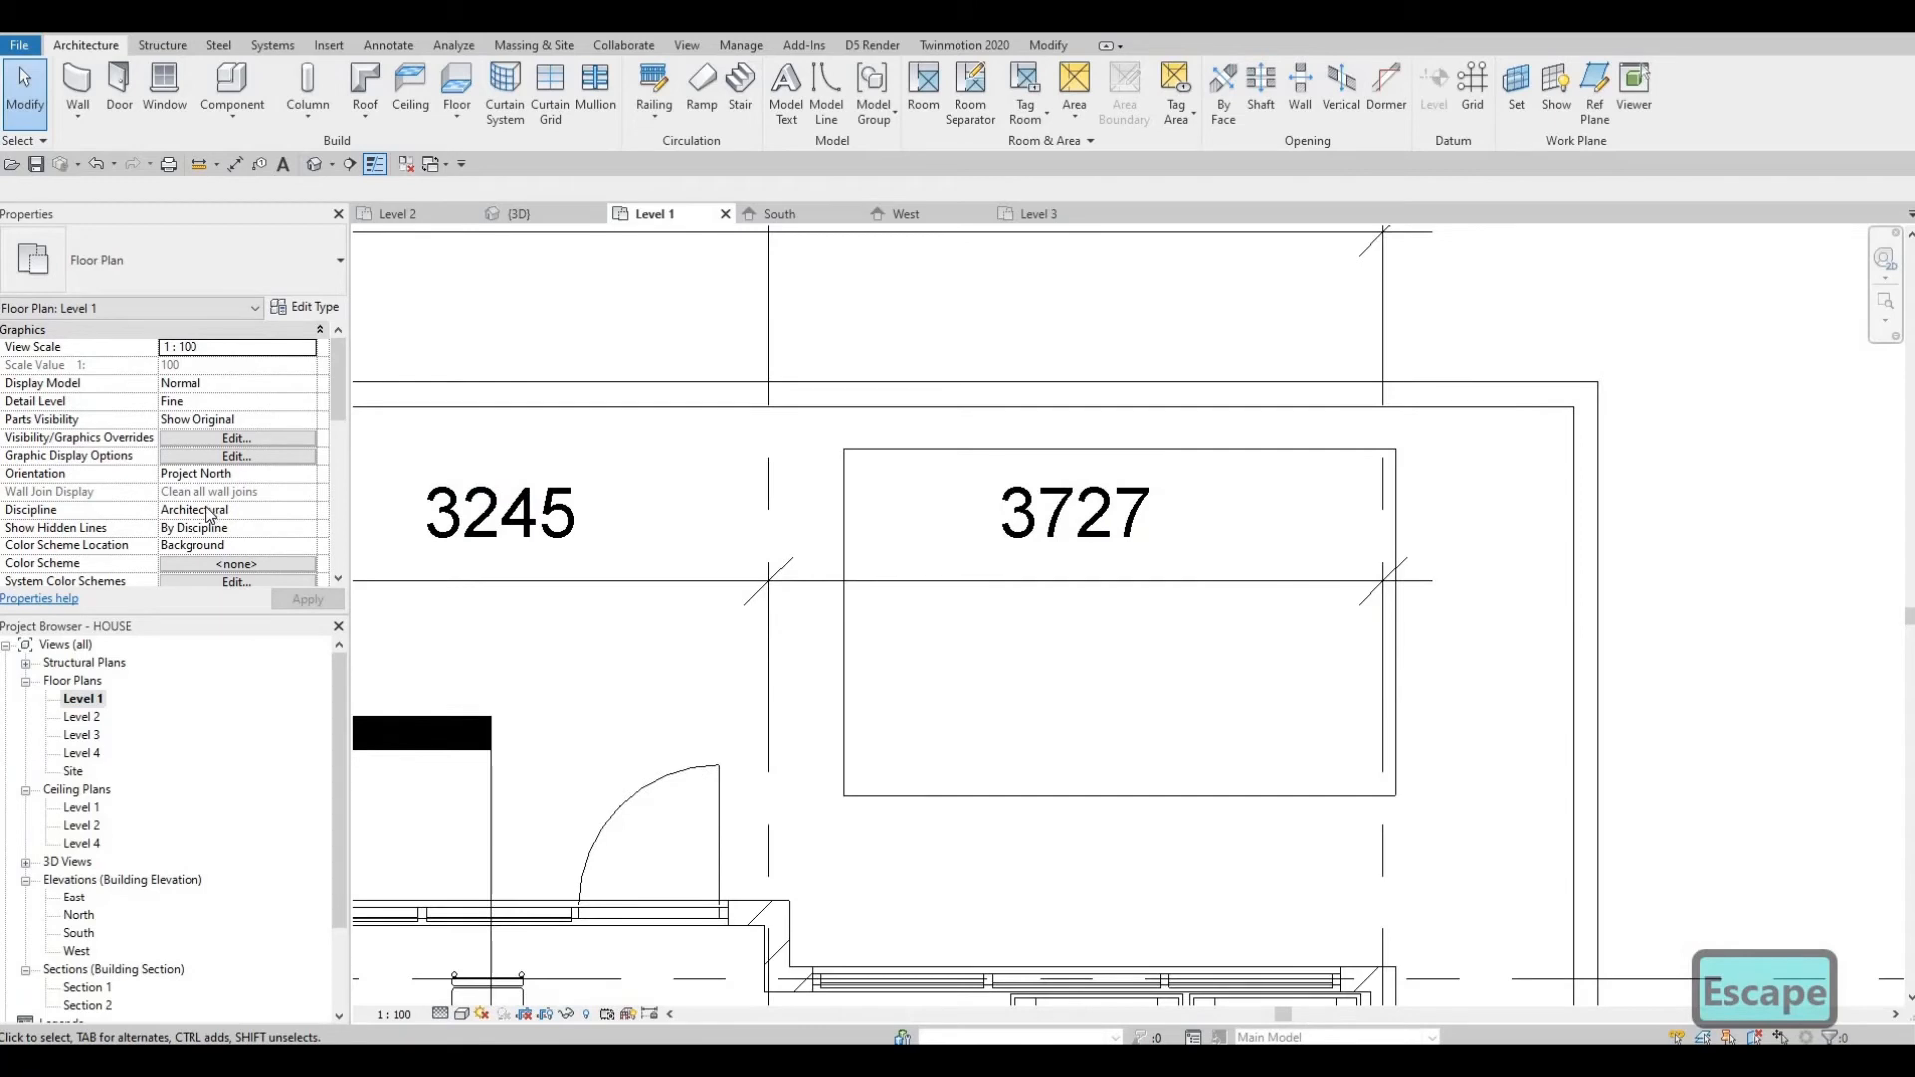
{"action": "scroll", "coordinate": [209, 514], "scroll_direction": "down", "scroll_amount": 4}
{"action": "scroll", "coordinate": [195, 534], "scroll_direction": "down", "scroll_amount": 1}
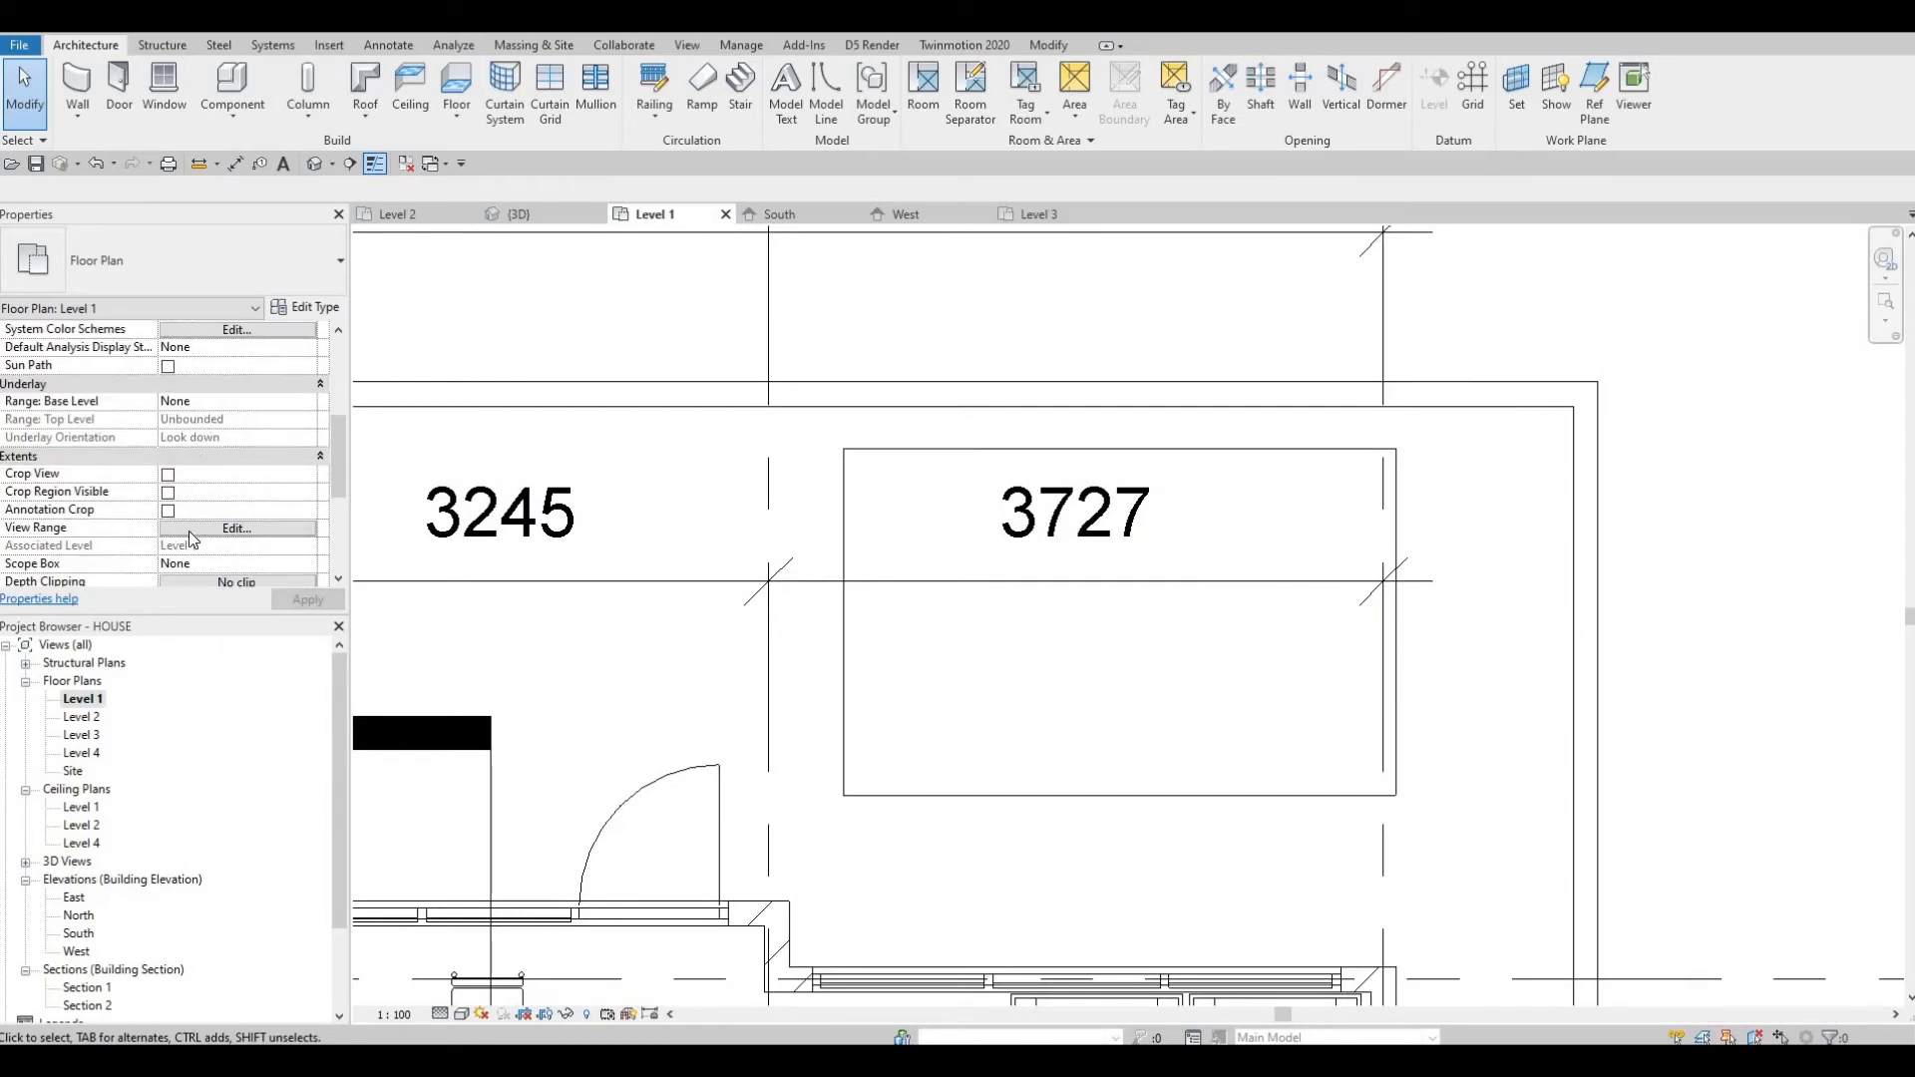
{"action": "left_click", "coordinate": [237, 527]}
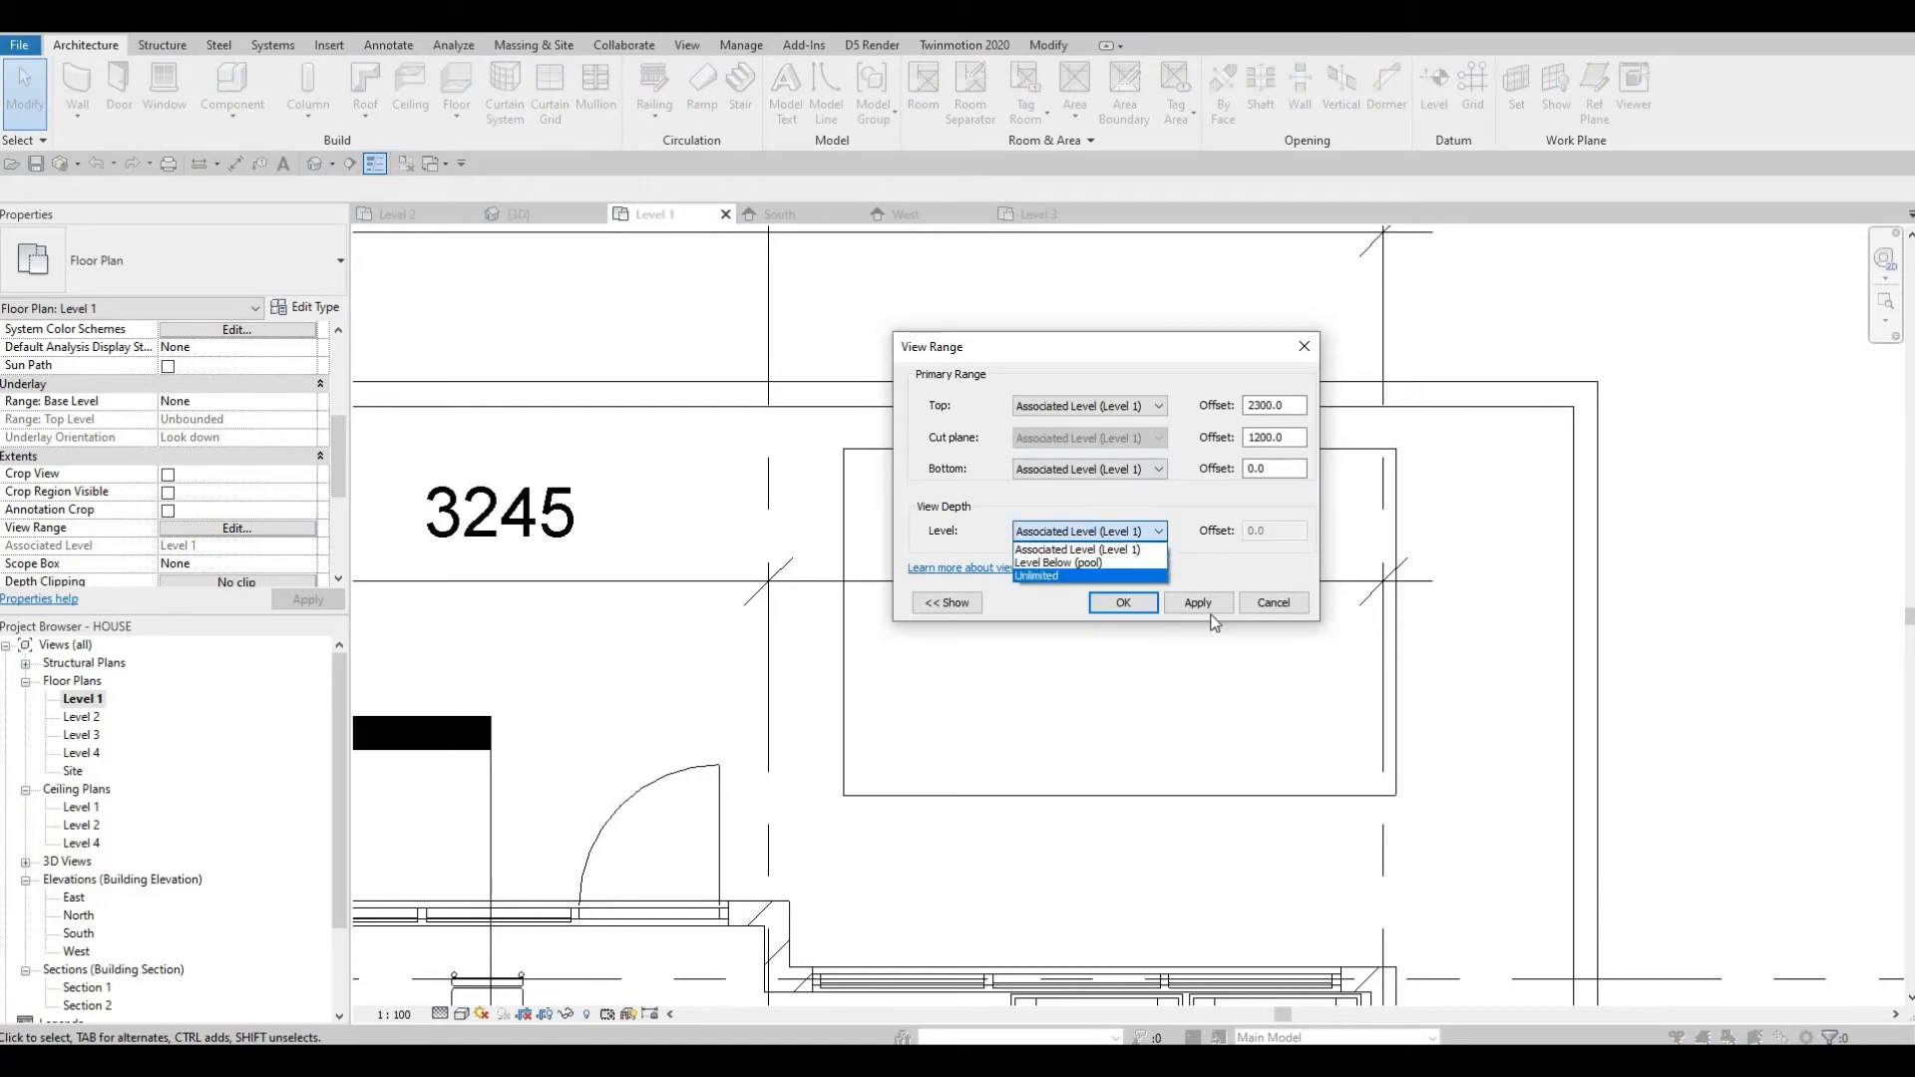
{"action": "left_click", "coordinate": [1068, 562]}
{"action": "left_click", "coordinate": [1148, 605]}
{"action": "key", "text": "Escape"}
{"action": "key", "text": "Escape"}
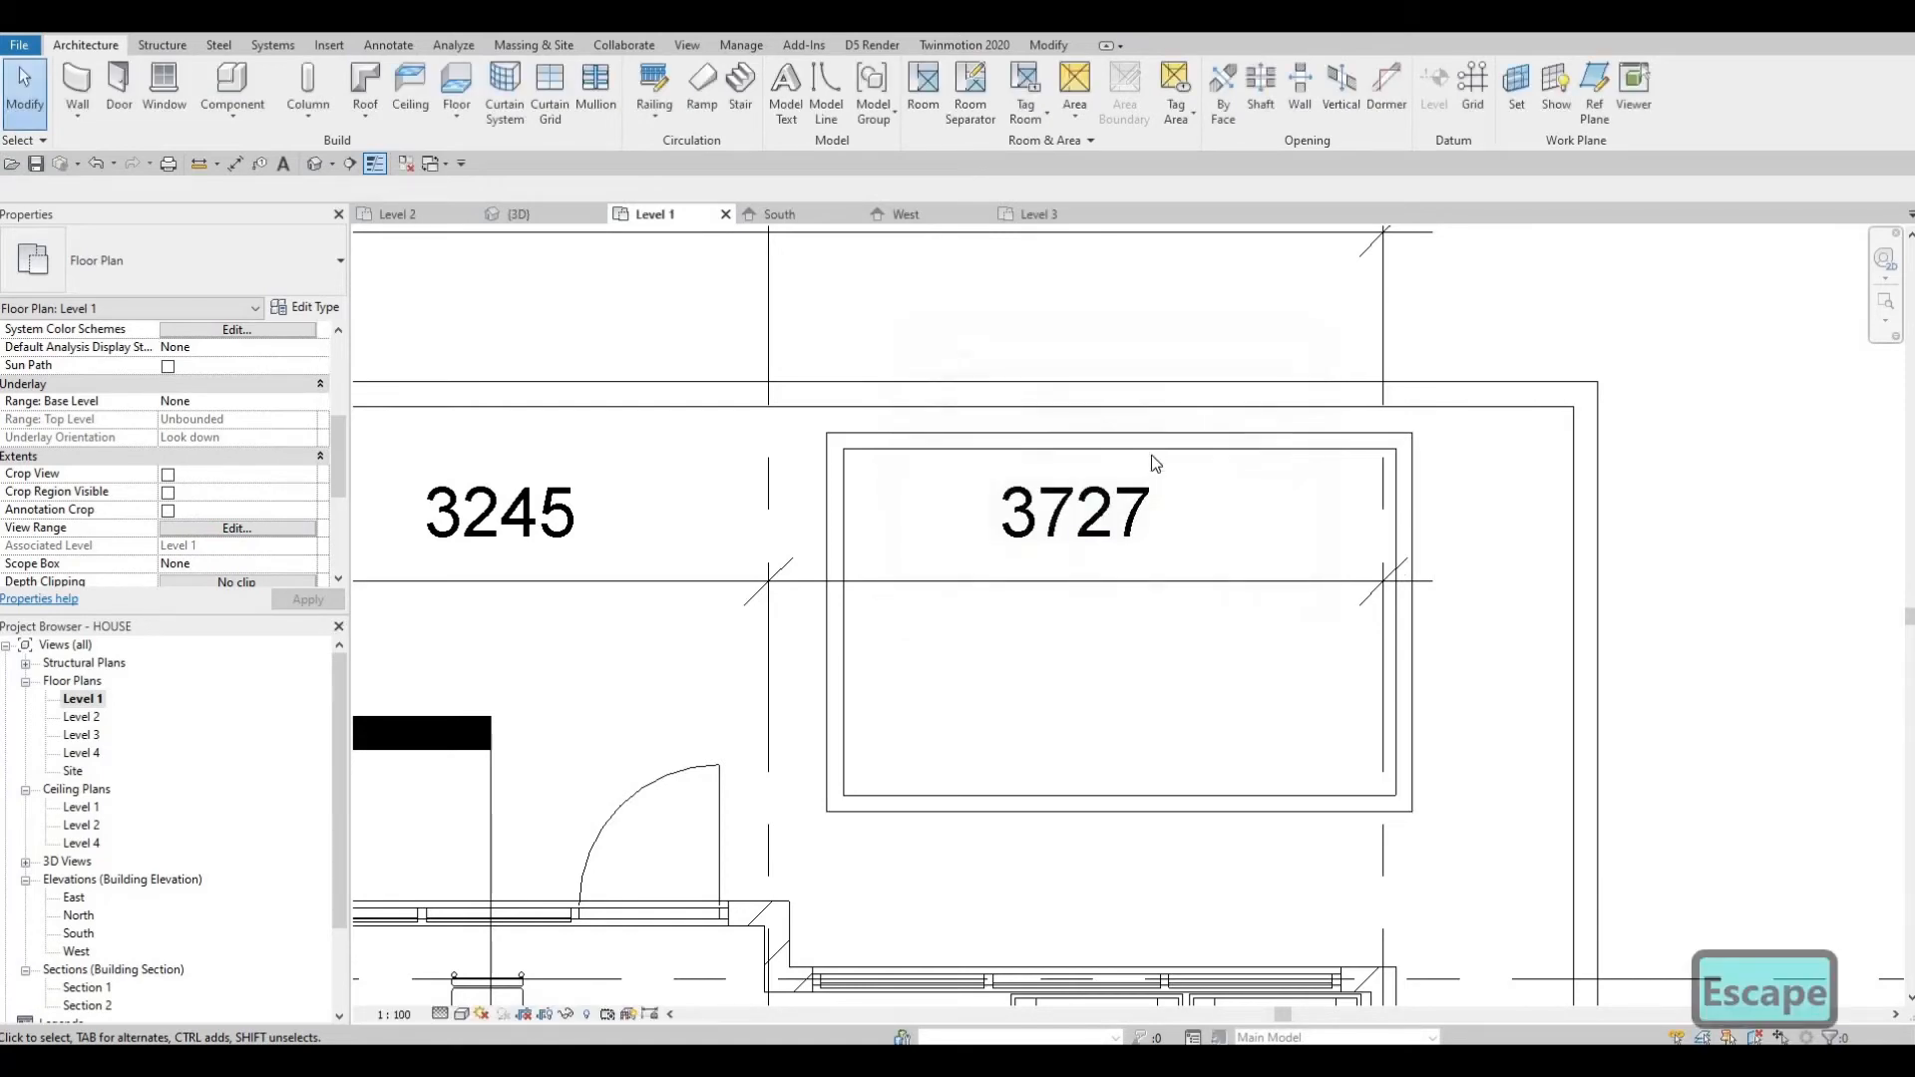
Try to align the top pool wall, then undo the change.
{"action": "key", "text": "a"}
{"action": "key", "text": "l"}
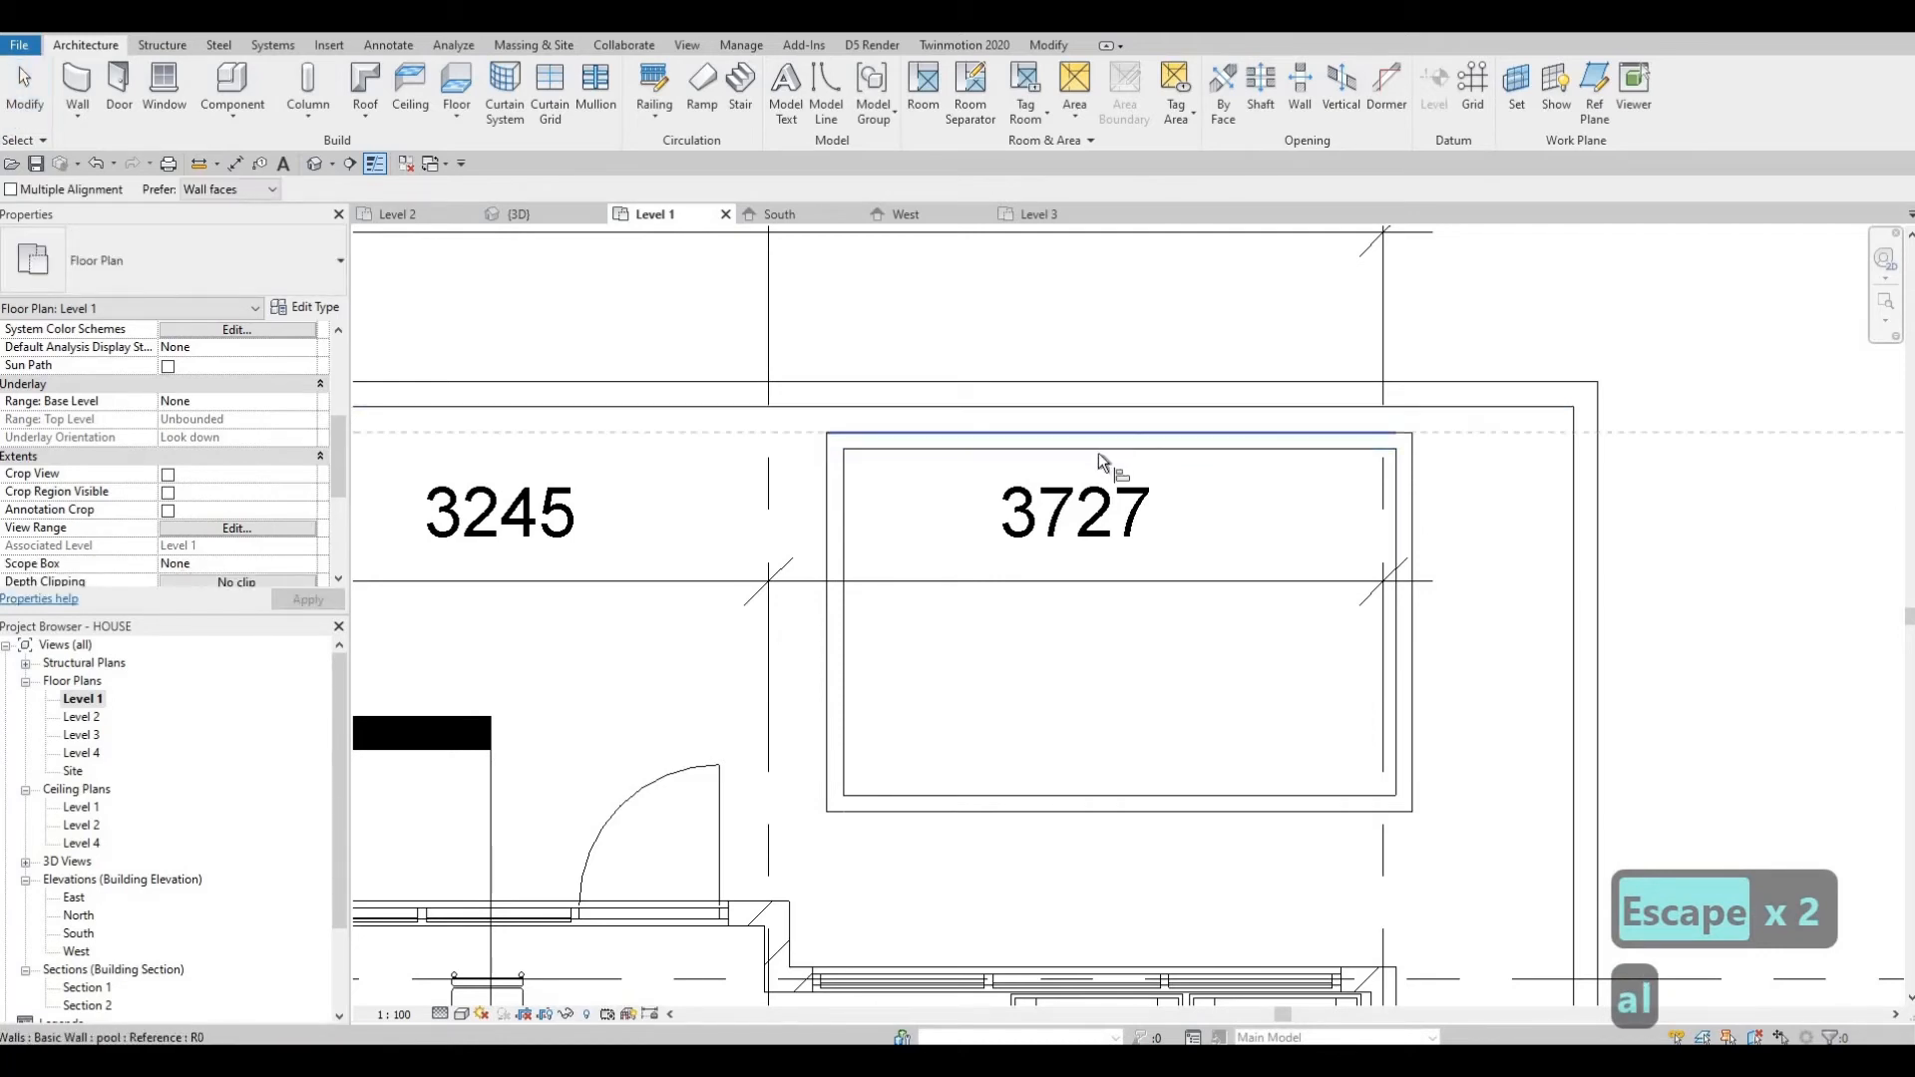
{"action": "key", "text": "Escape"}
{"action": "key", "text": "Escape"}
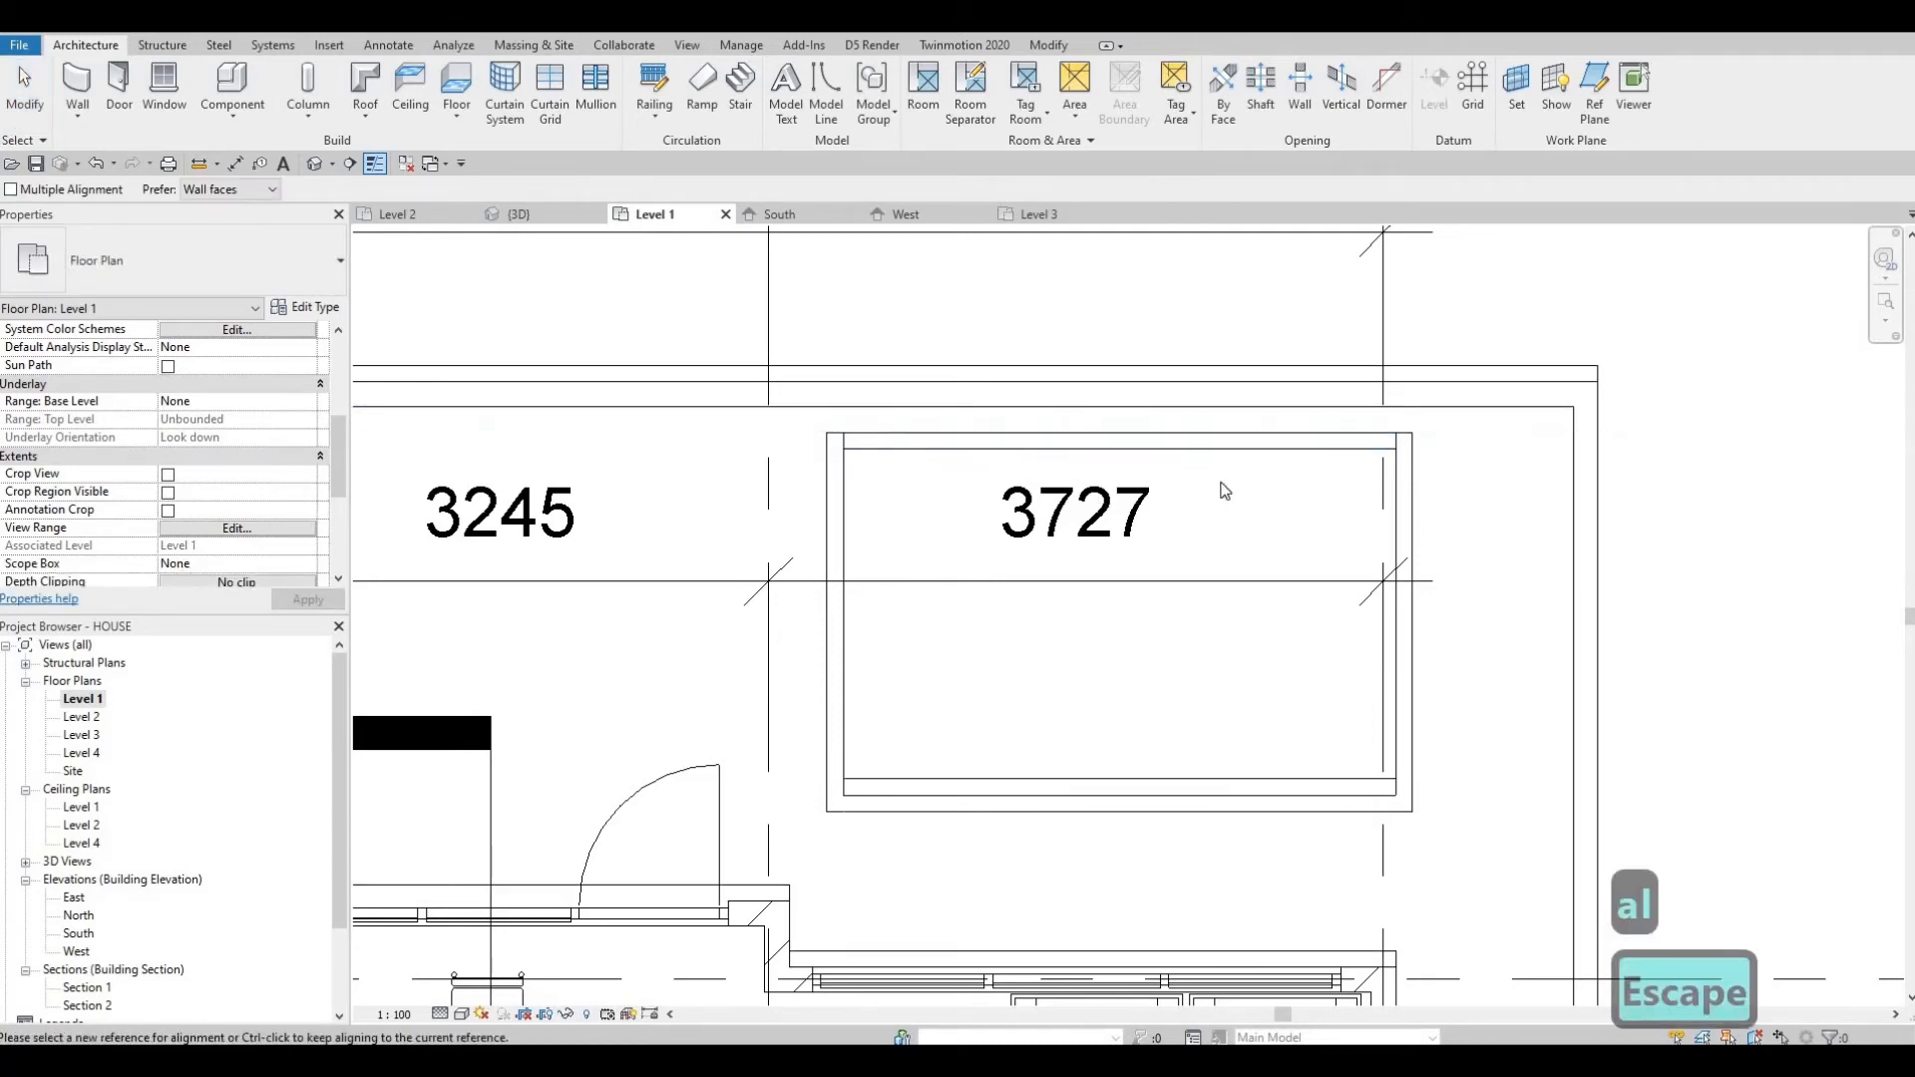
{"action": "key", "text": "ctrl+z"}
{"action": "key", "text": "Escape"}
{"action": "key", "text": "Escape"}
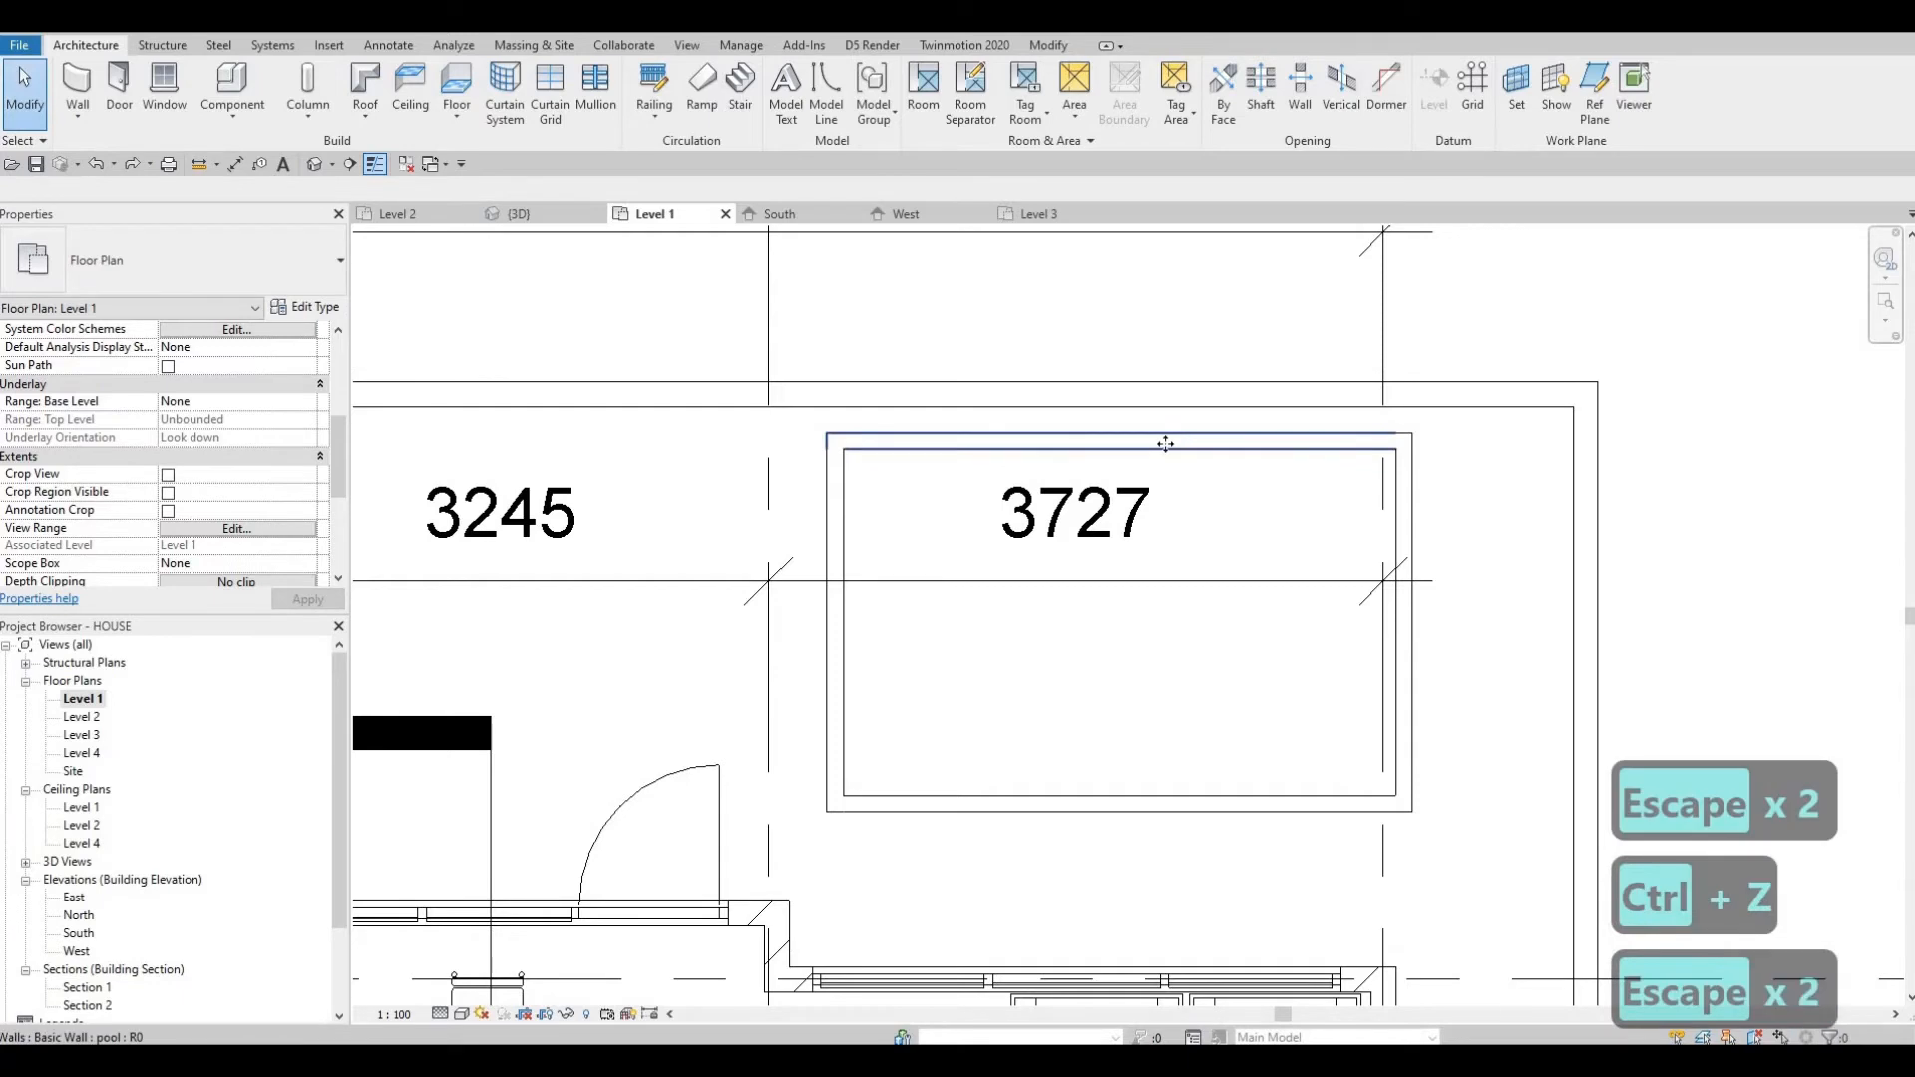
Flip the orientation of the top pool wall.
{"action": "left_click", "coordinate": [1165, 446]}
{"action": "left_click", "coordinate": [1122, 421]}
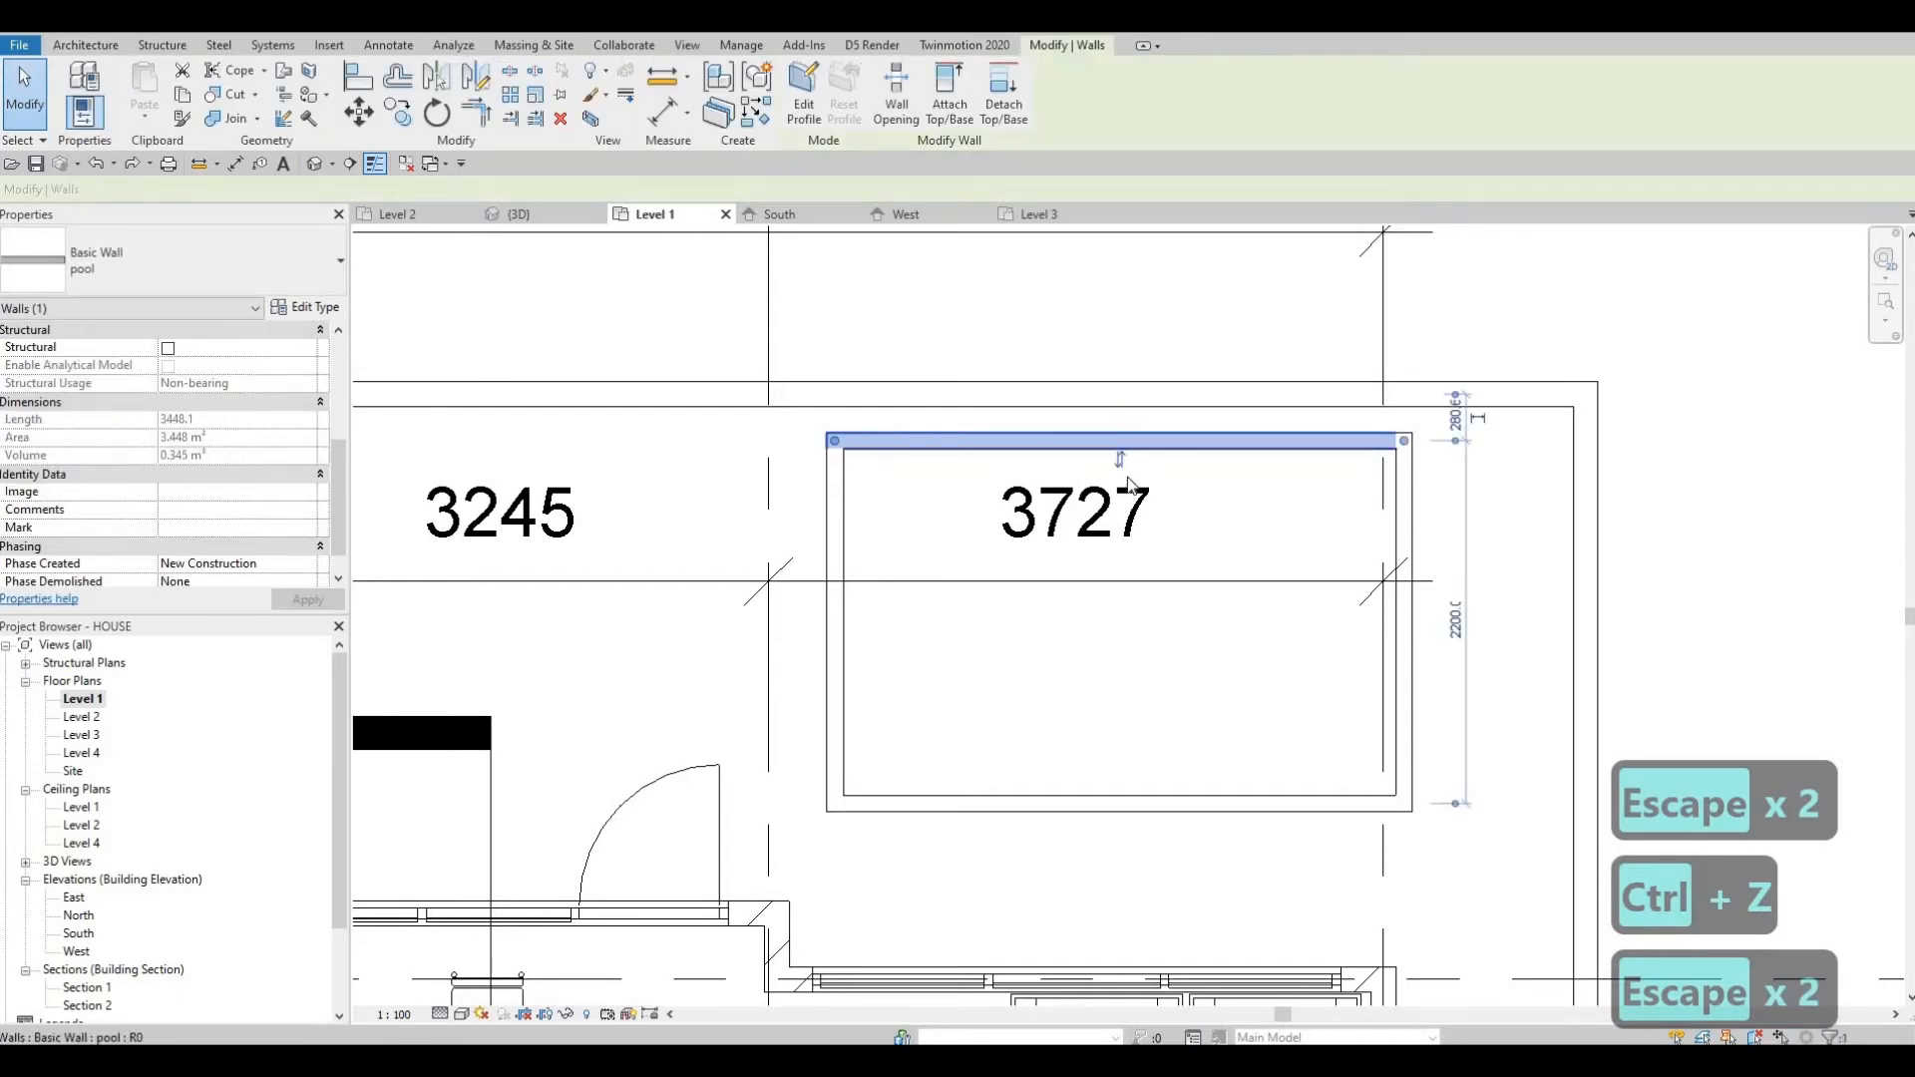
{"action": "left_click", "coordinate": [1122, 460]}
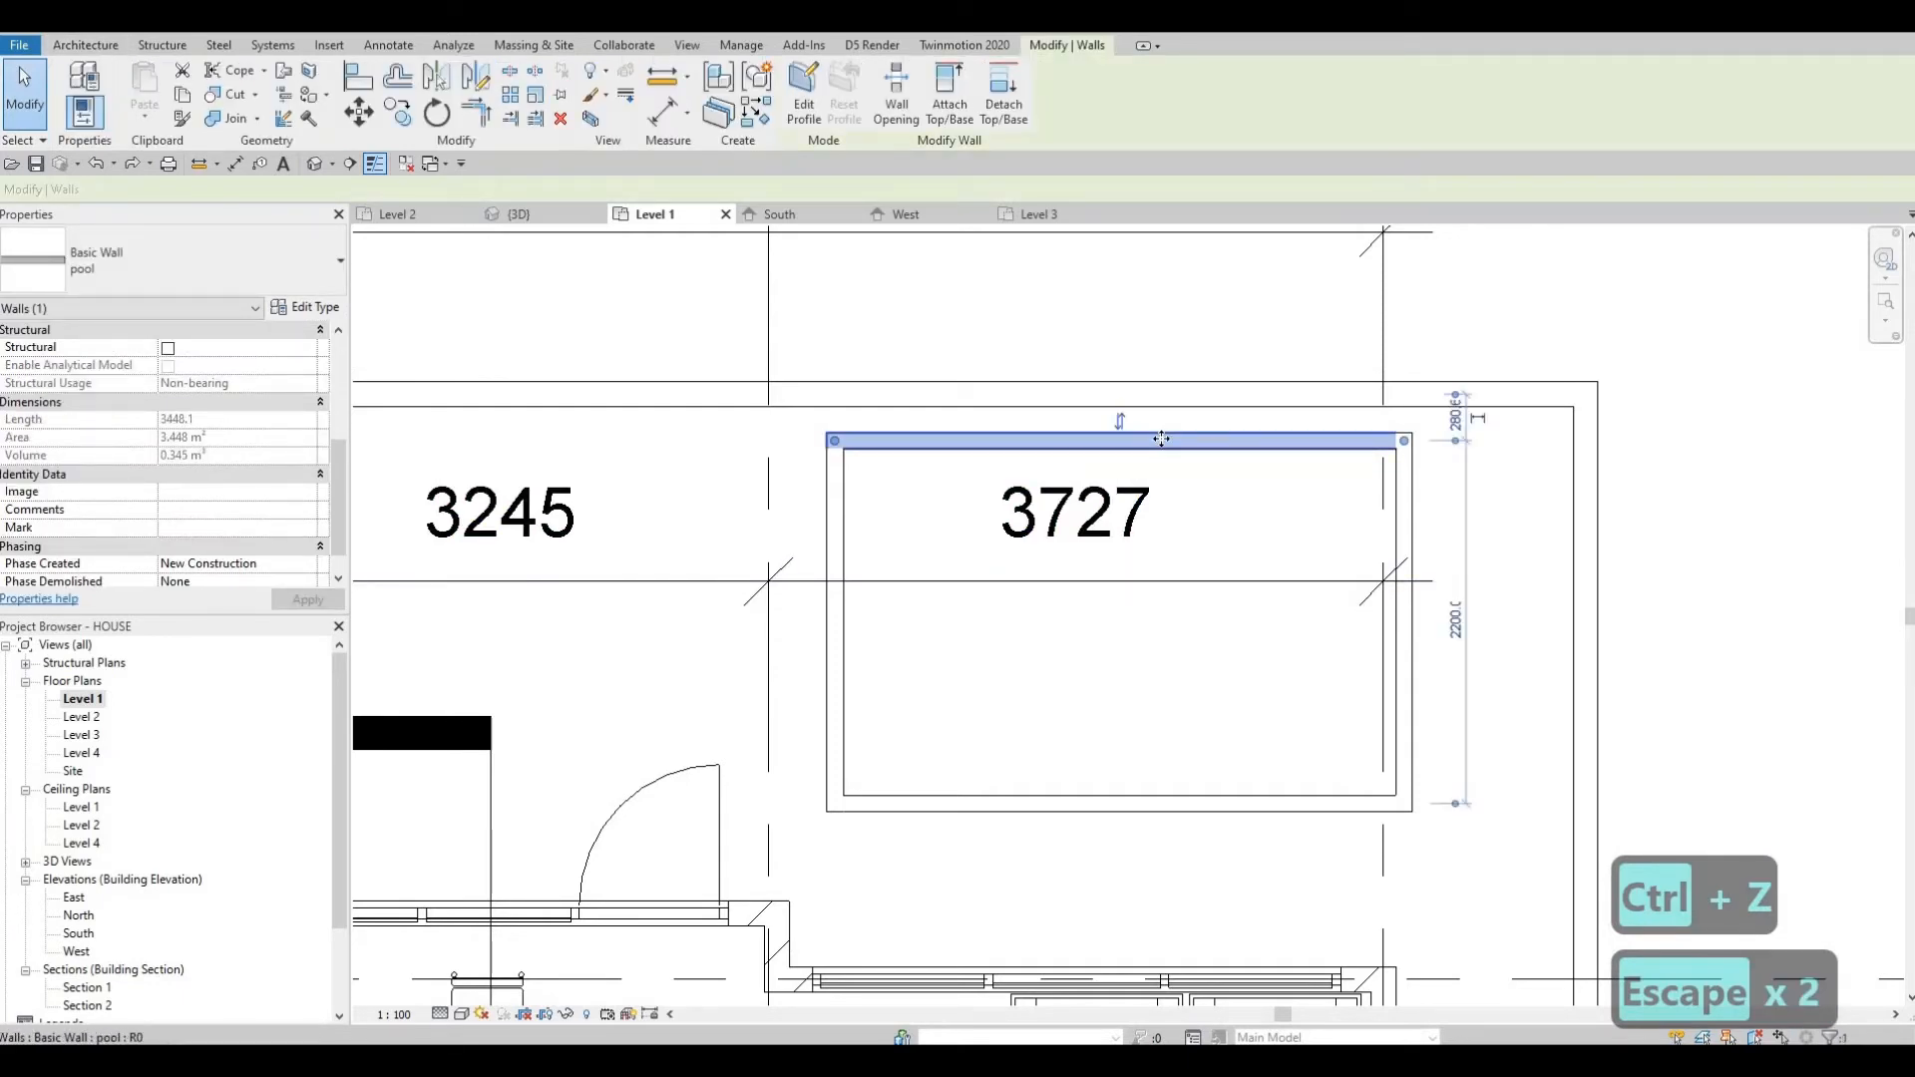
{"action": "double_click", "coordinate": [1164, 465]}
{"action": "key", "text": "Escape"}
{"action": "key", "text": "Escape"}
{"action": "key", "text": "Escape"}
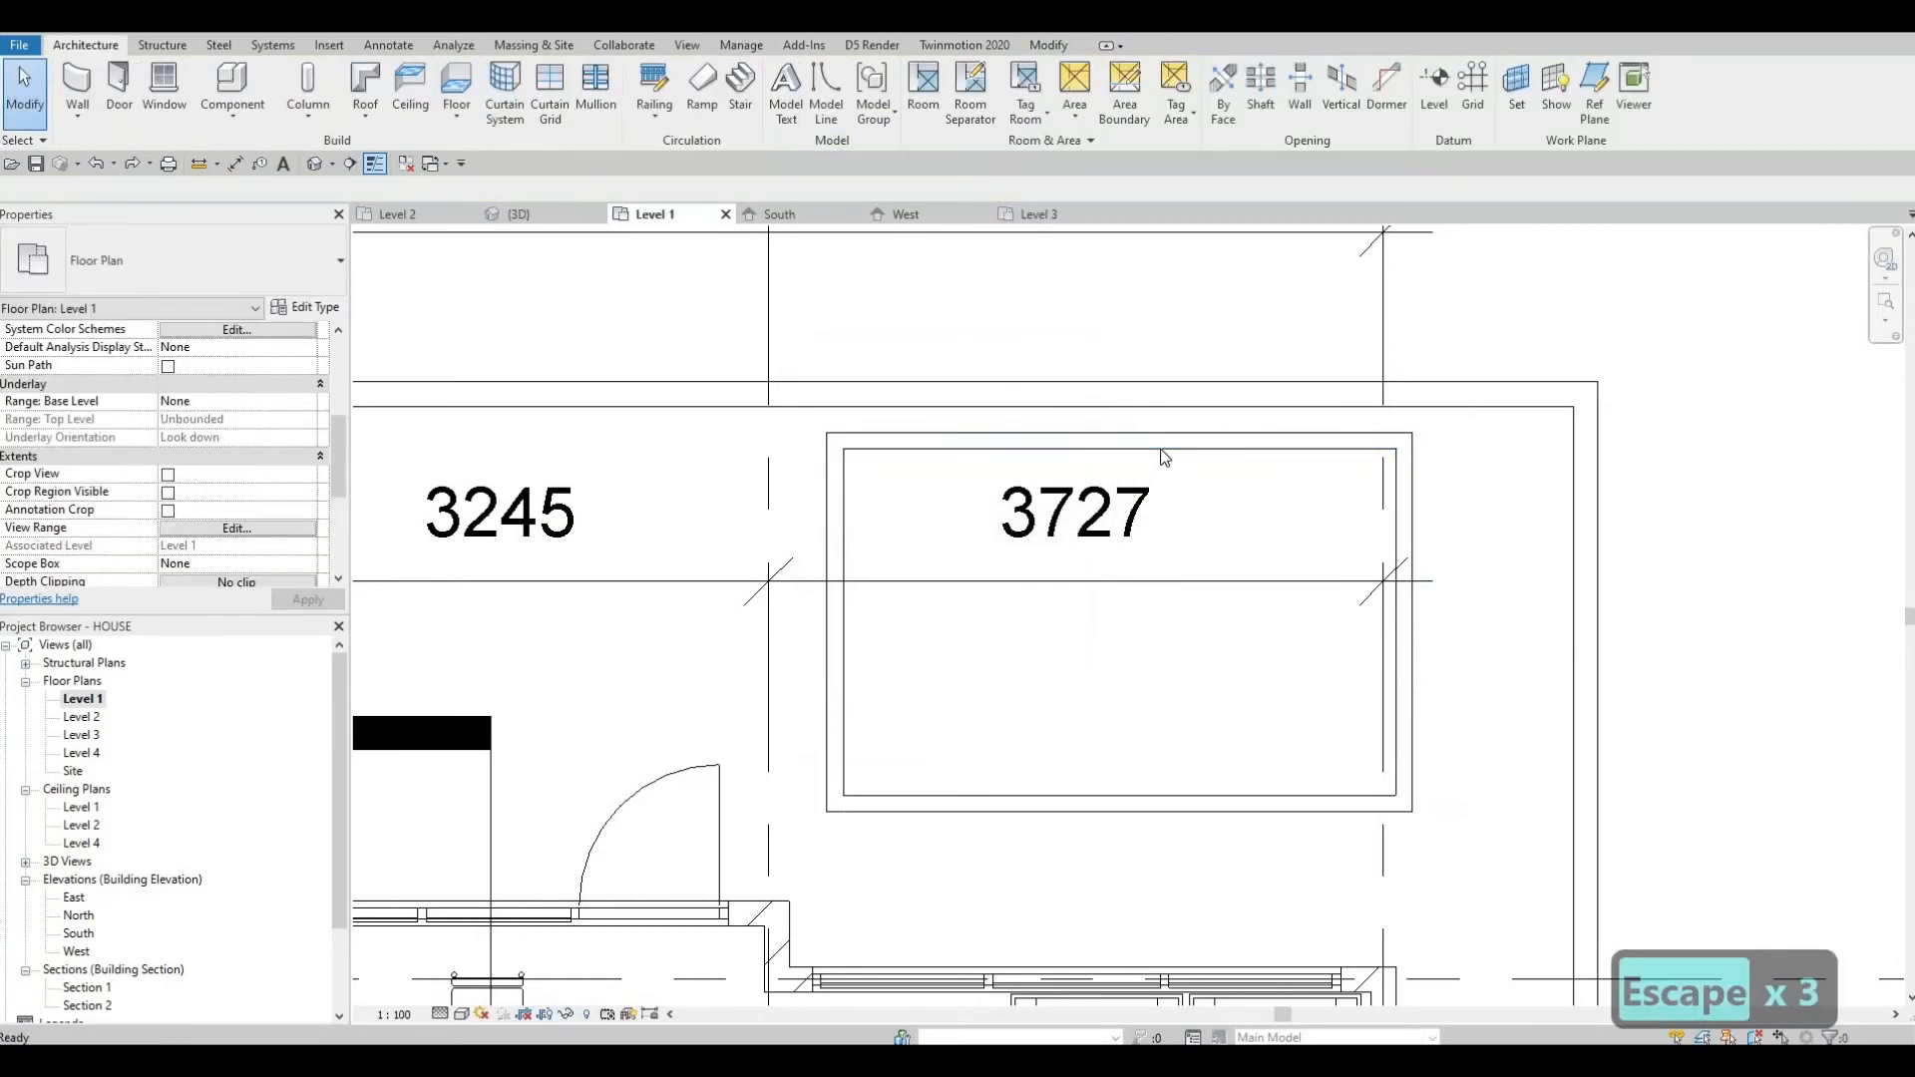
Nudge the top pool wall downward in small steps.
{"action": "left_click", "coordinate": [1164, 457]}
{"action": "key", "text": "Down"}
{"action": "key", "text": "Down"}
{"action": "key", "text": "Down"}
{"action": "key", "text": "Down"}
{"action": "key", "text": "Down"}
{"action": "key", "text": "Down"}
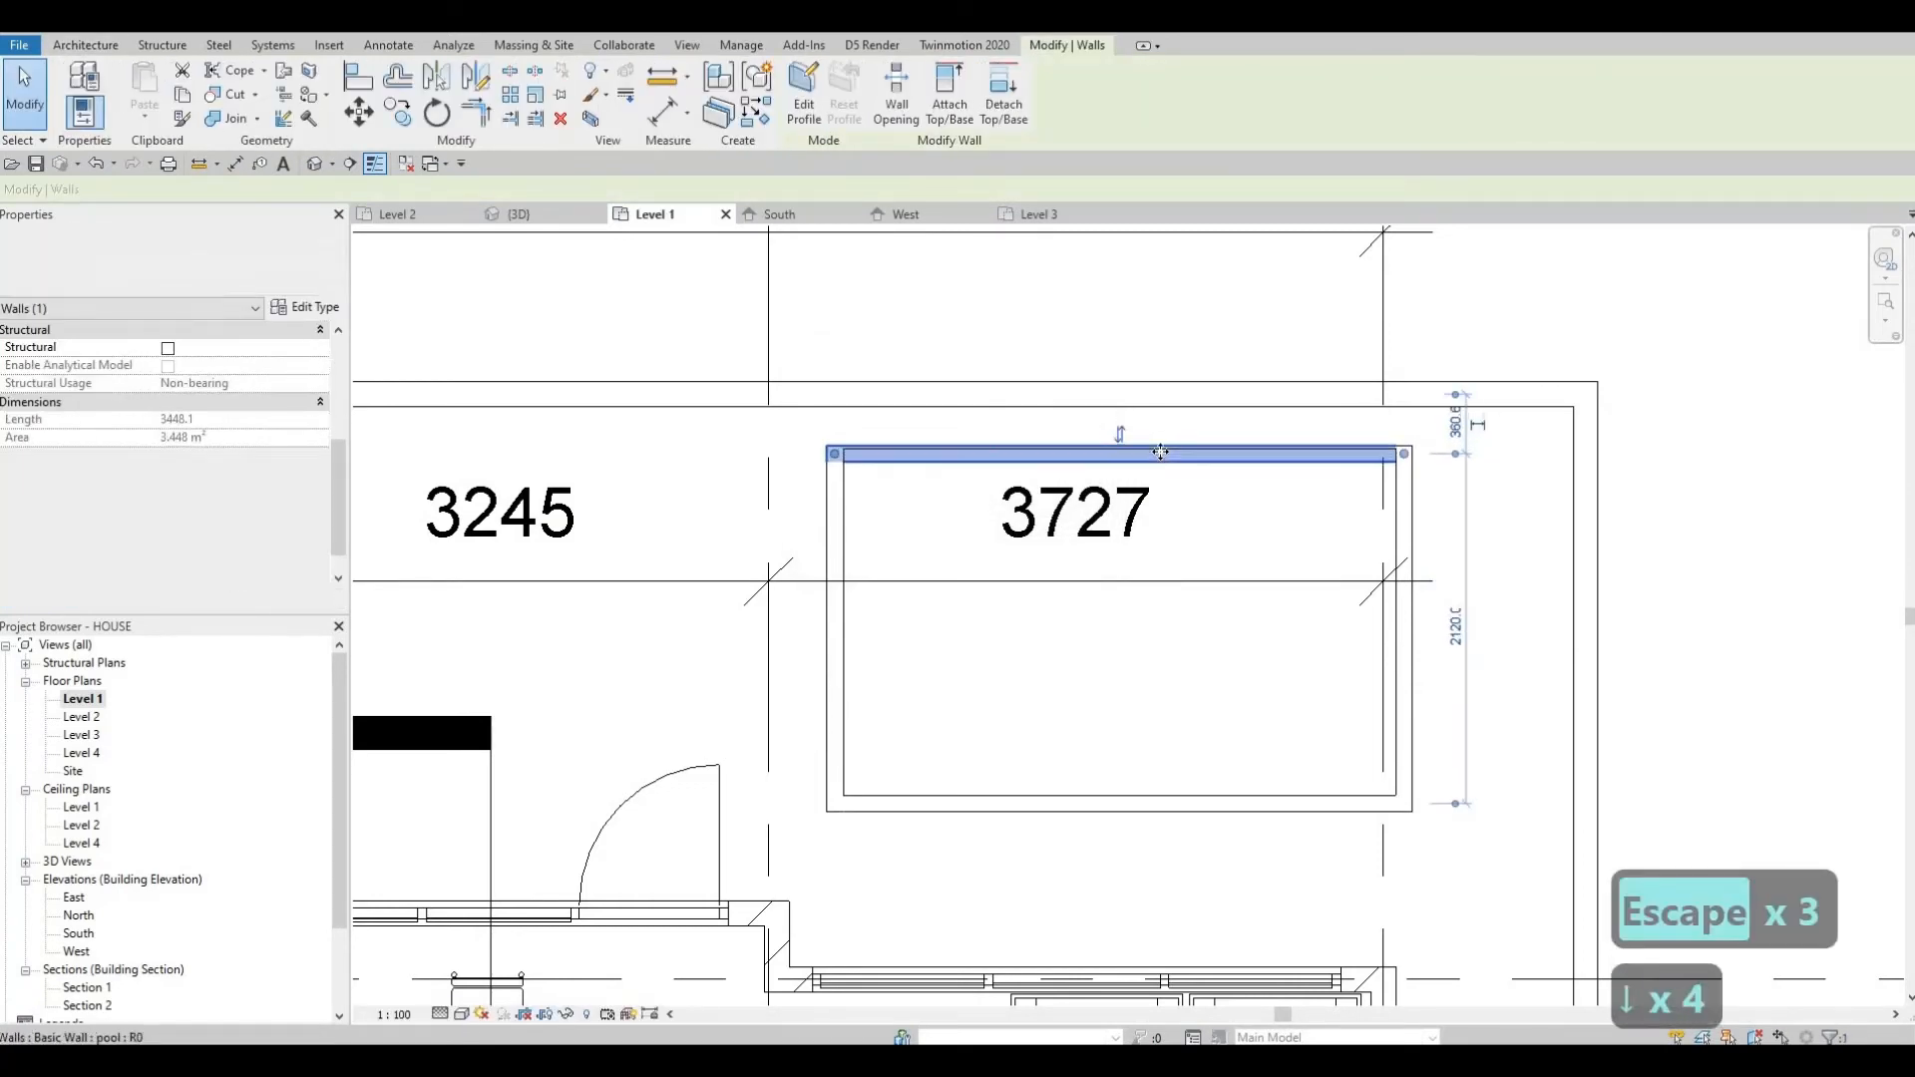
{"action": "key", "text": "Escape"}
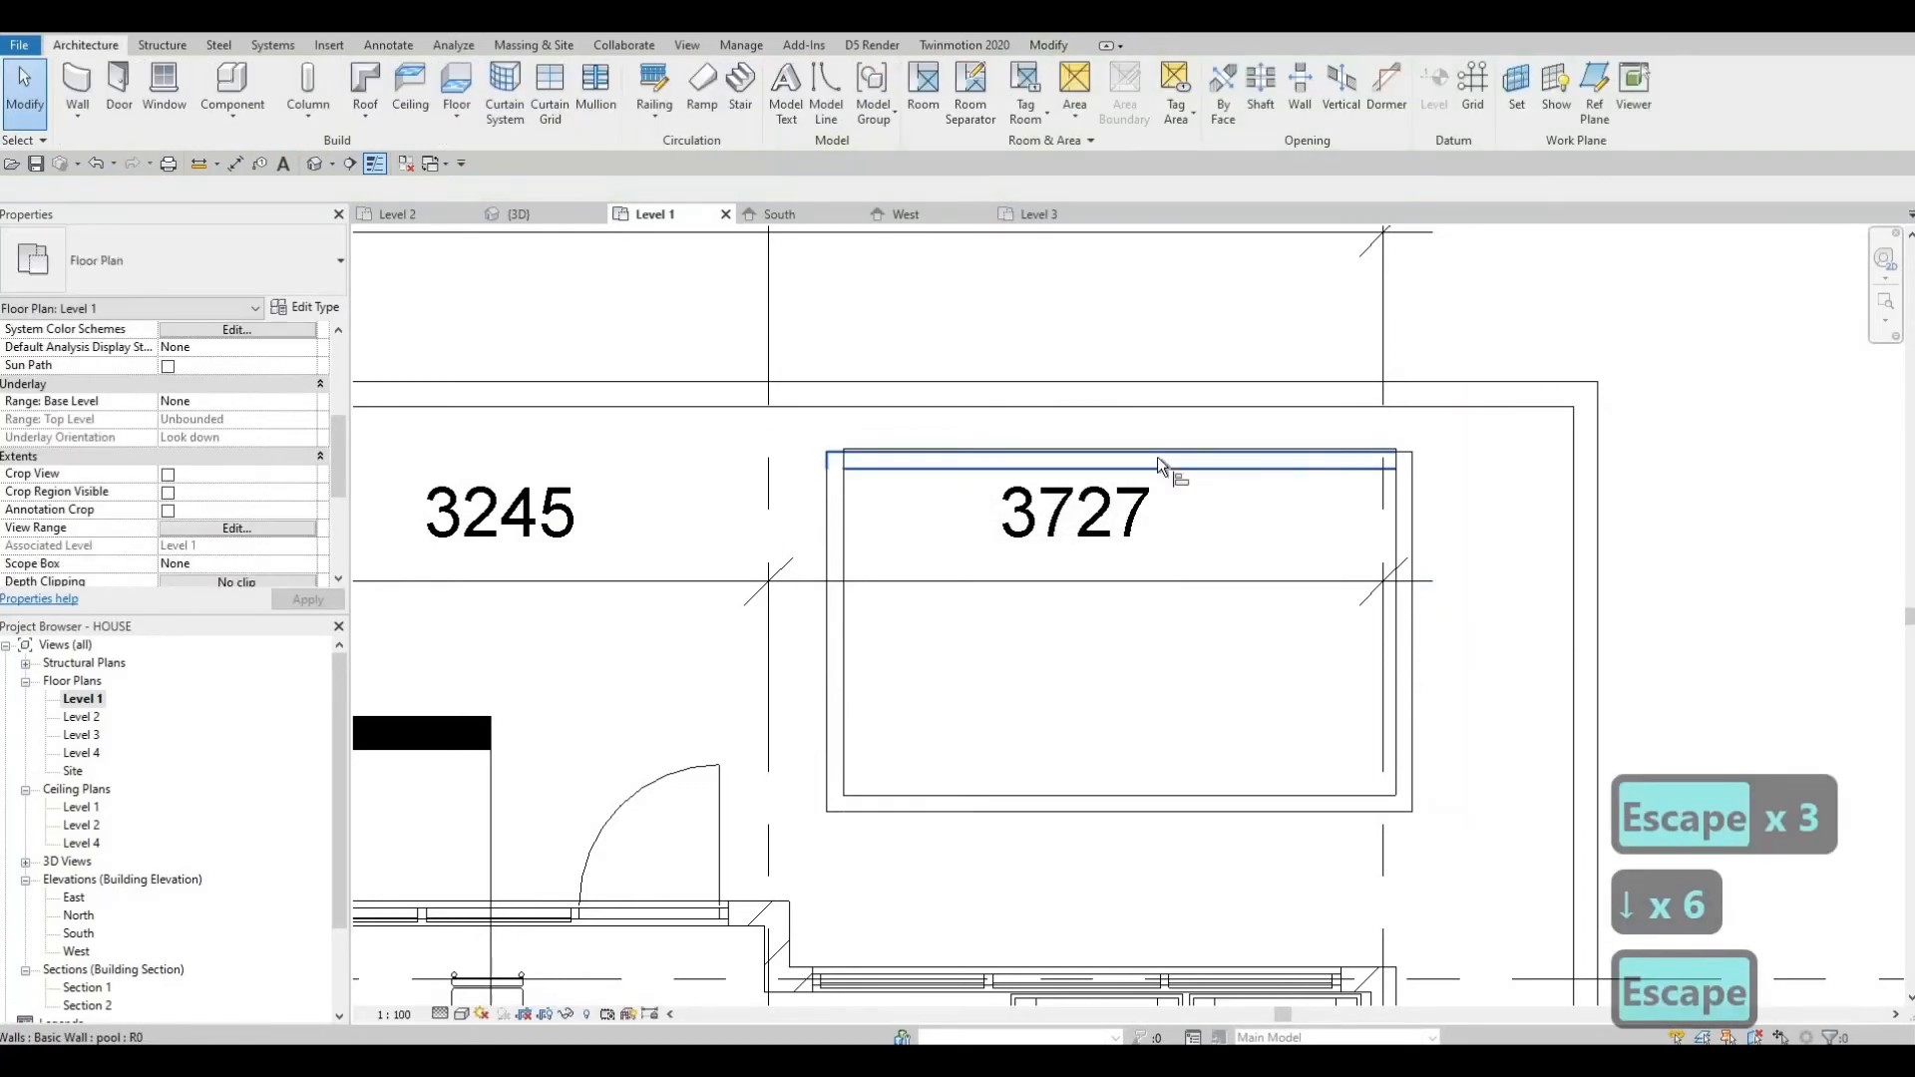
Try aligning the top pool wall's face to the opening edge, then undo it.
{"action": "key", "text": "a"}
{"action": "key", "text": "l"}
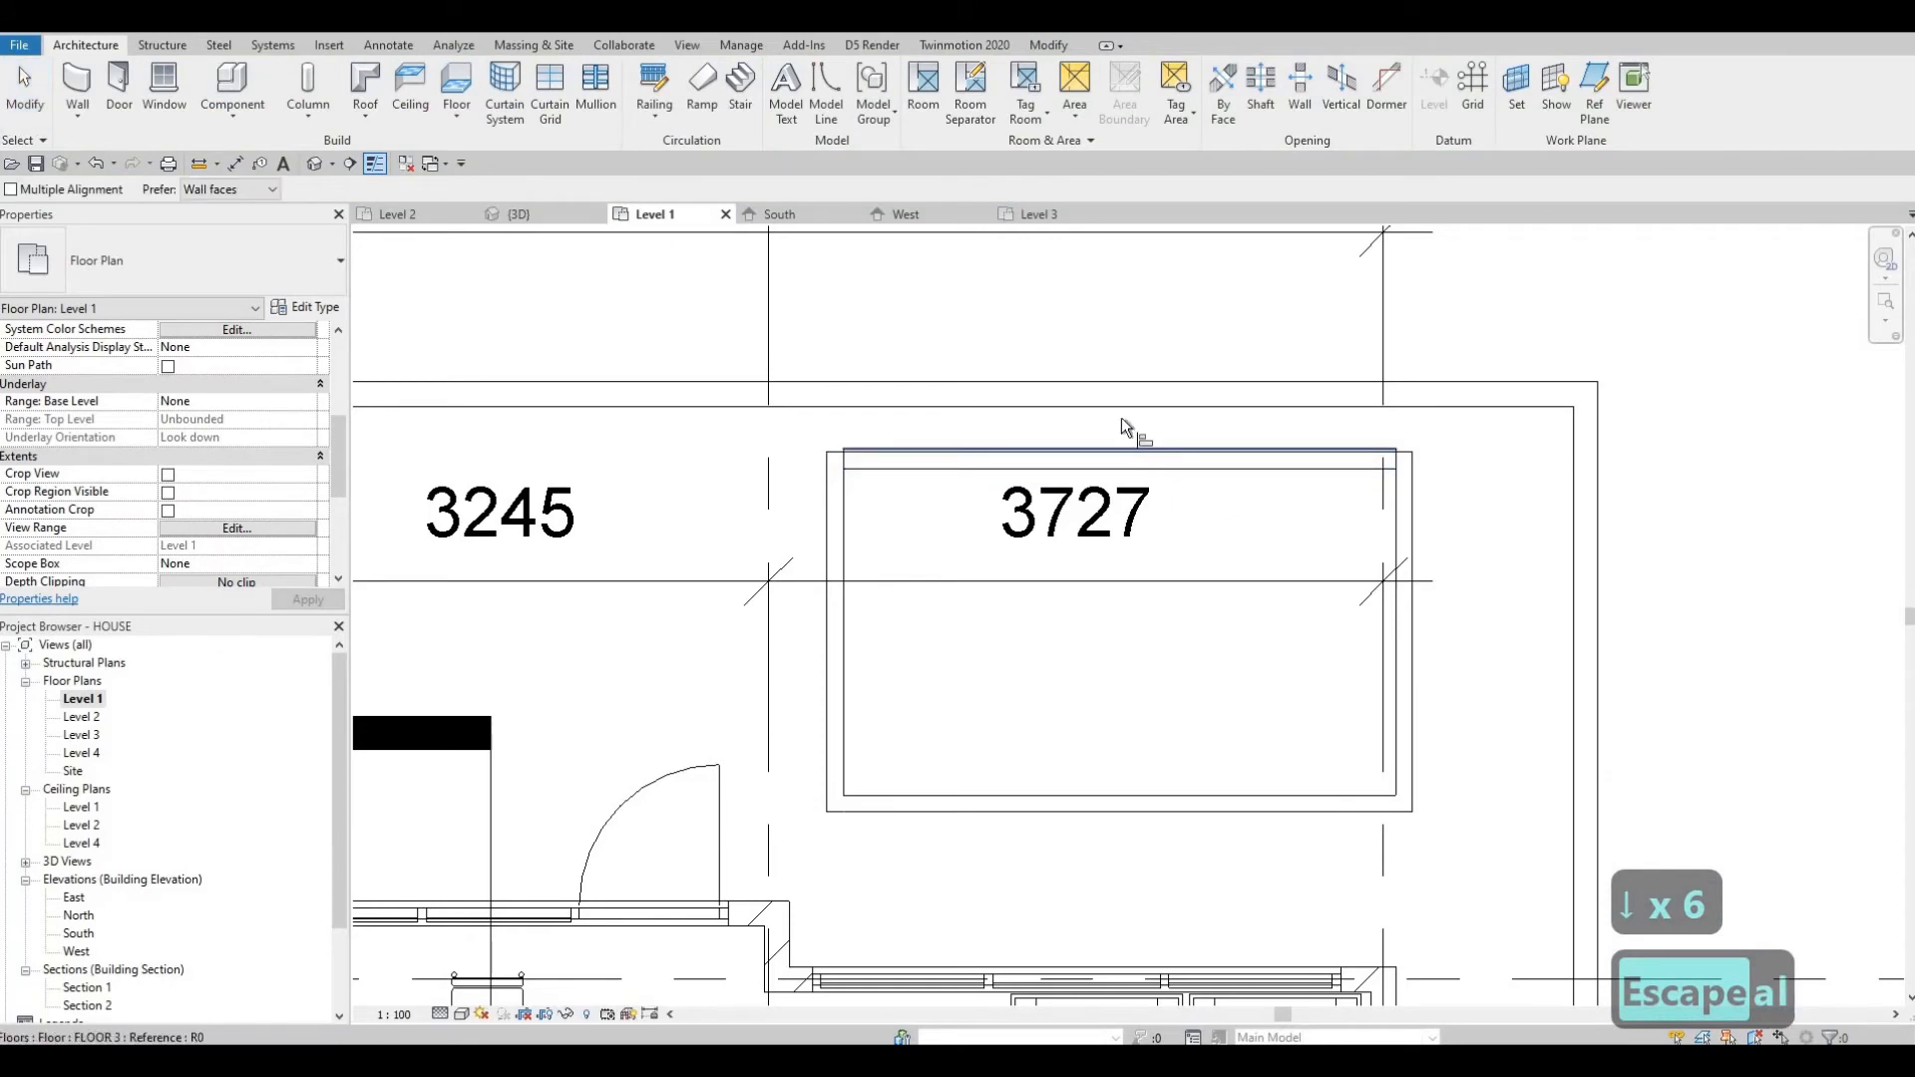
{"action": "scroll", "coordinate": [1107, 453], "scroll_direction": "up", "scroll_amount": 2}
{"action": "left_click", "coordinate": [1103, 475]}
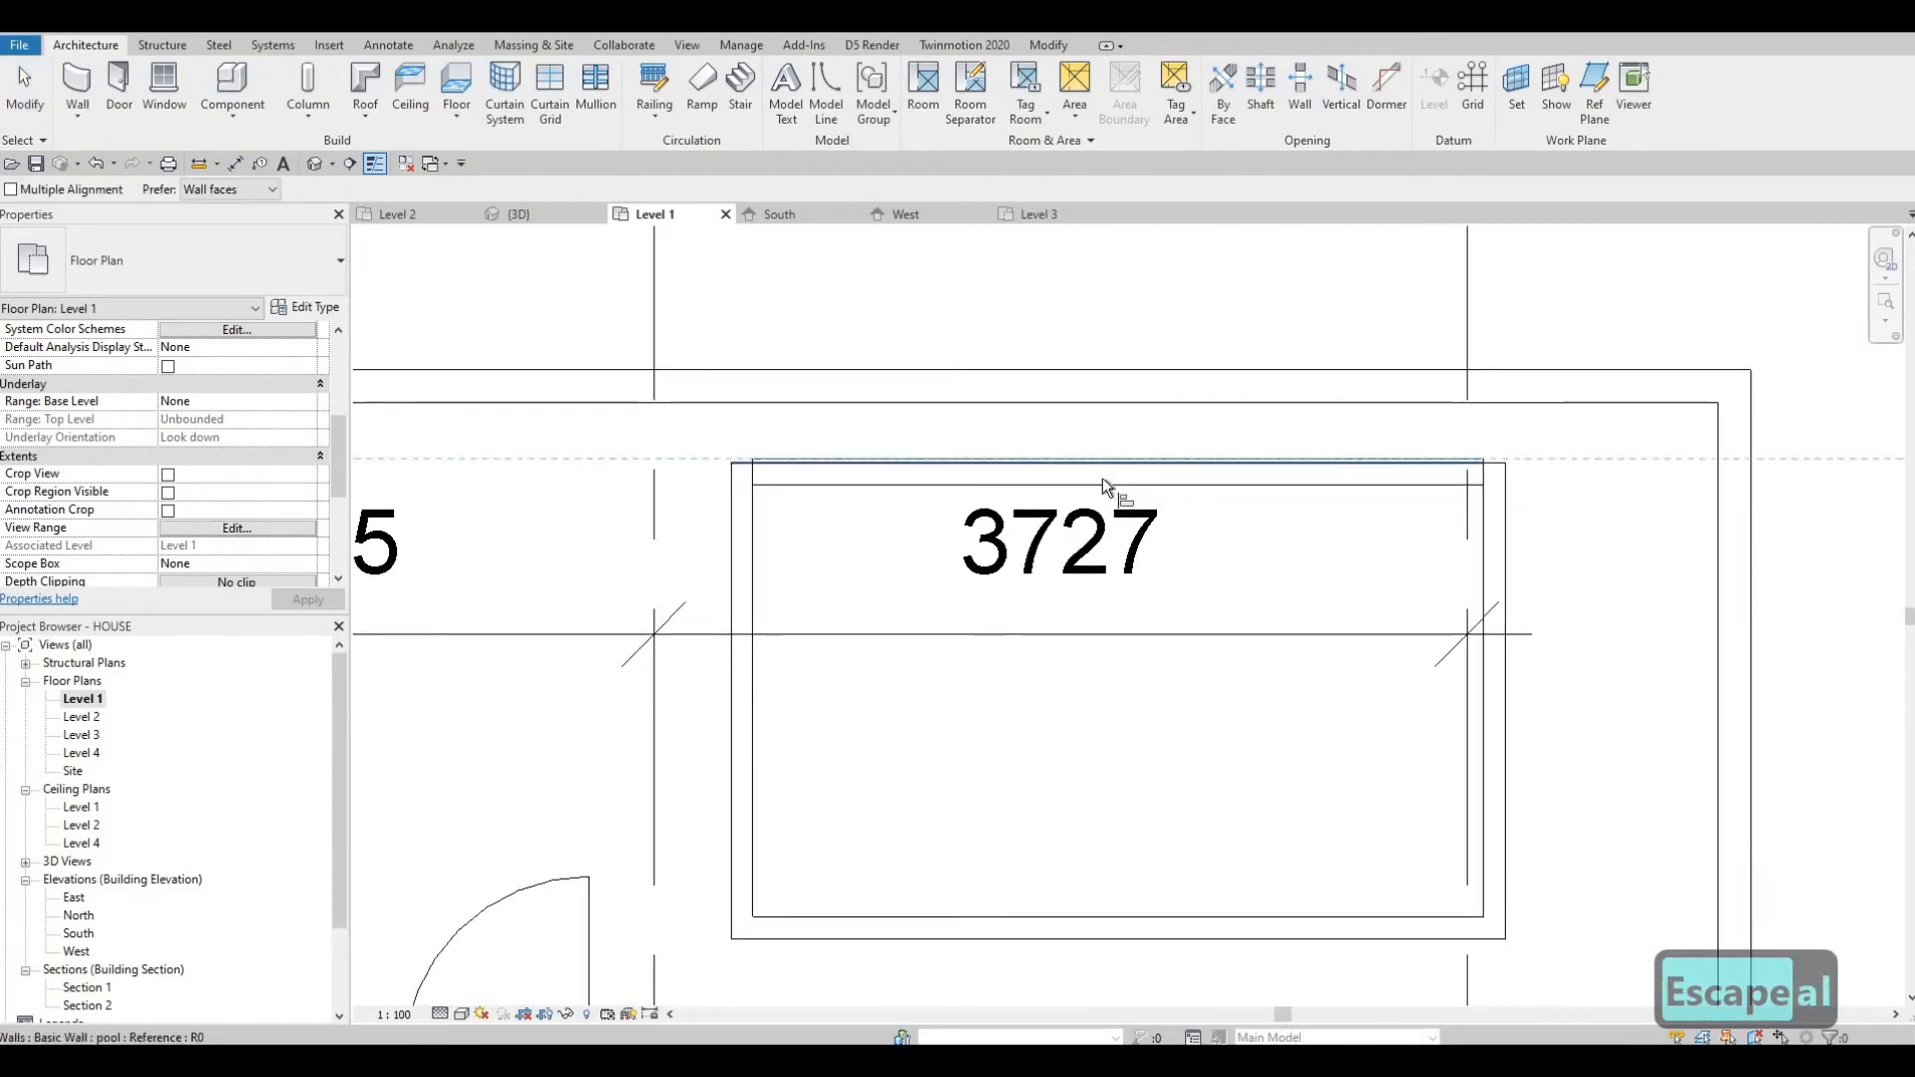
{"action": "left_click", "coordinate": [931, 461]}
{"action": "key", "text": "Escape"}
{"action": "key", "text": "Escape"}
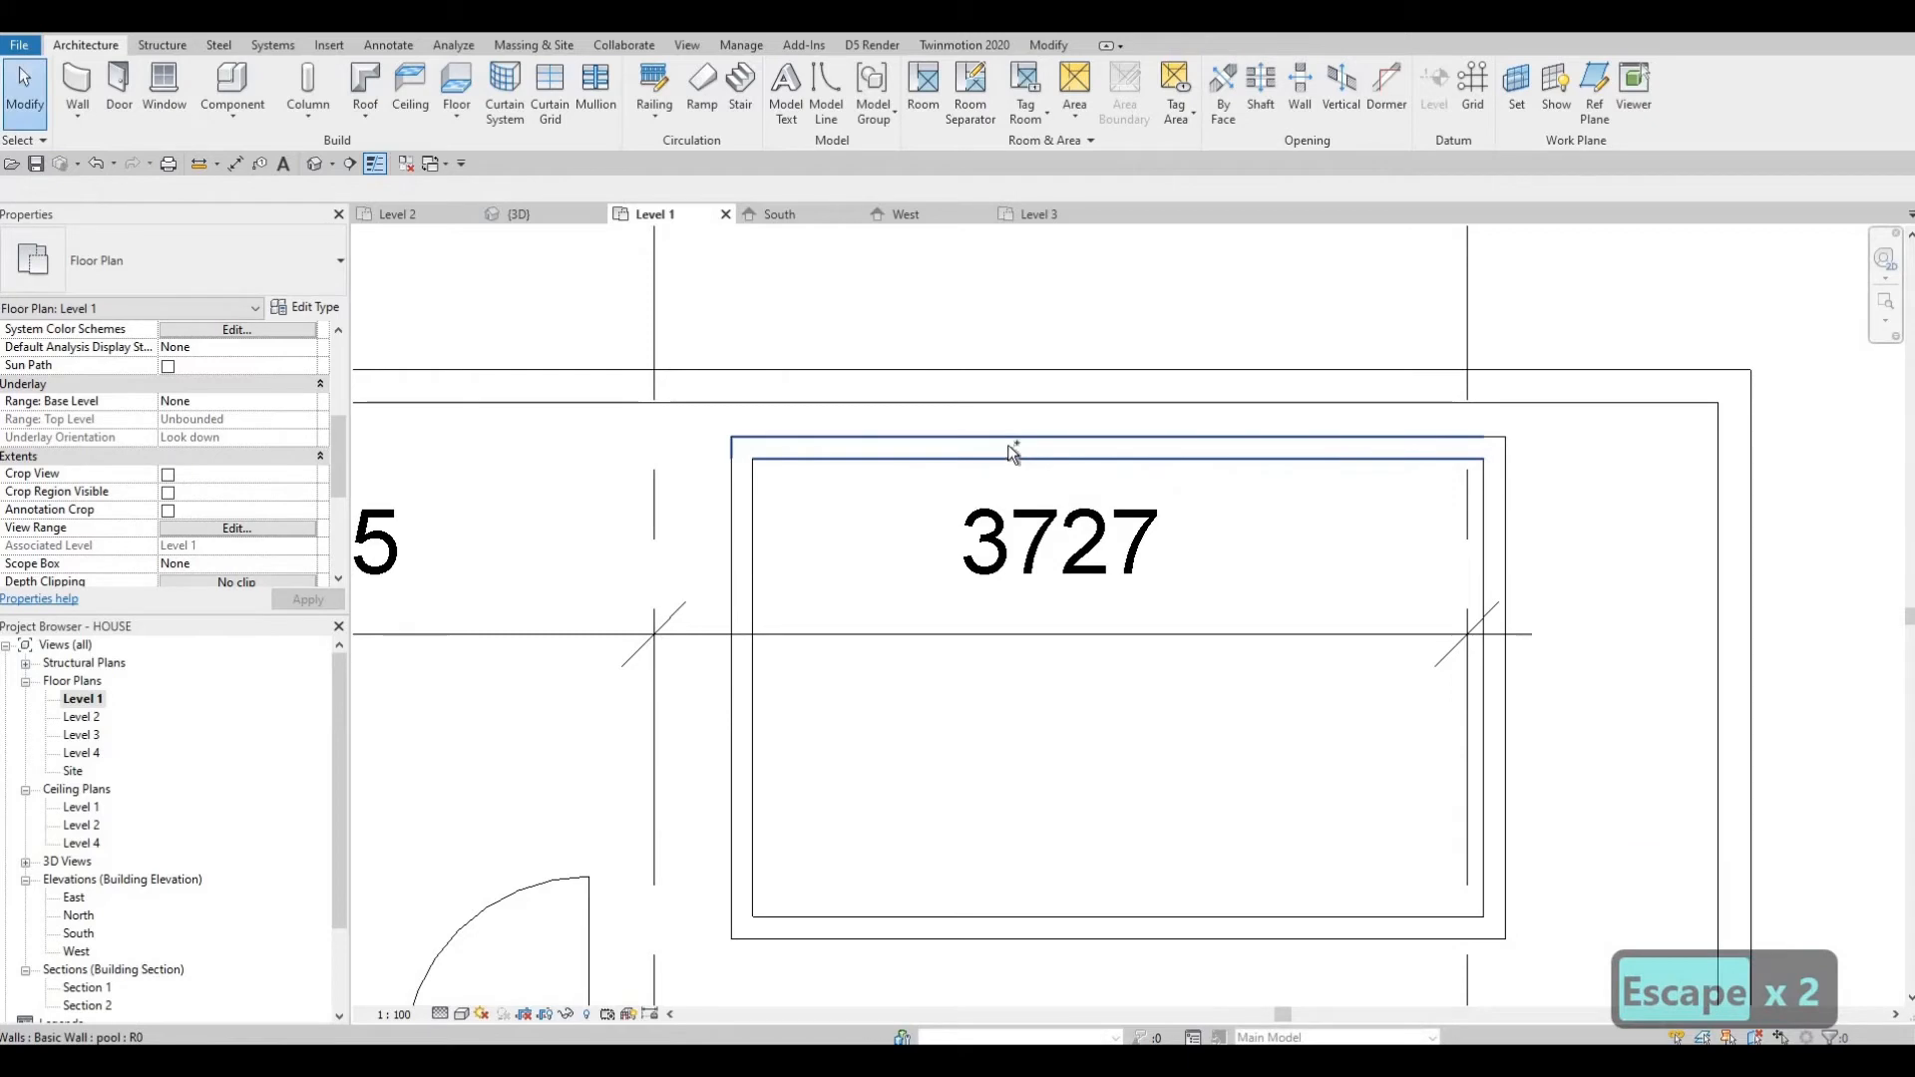
{"action": "key", "text": "ctrl+z"}
{"action": "scroll", "coordinate": [1010, 457], "scroll_direction": "up", "scroll_amount": 2}
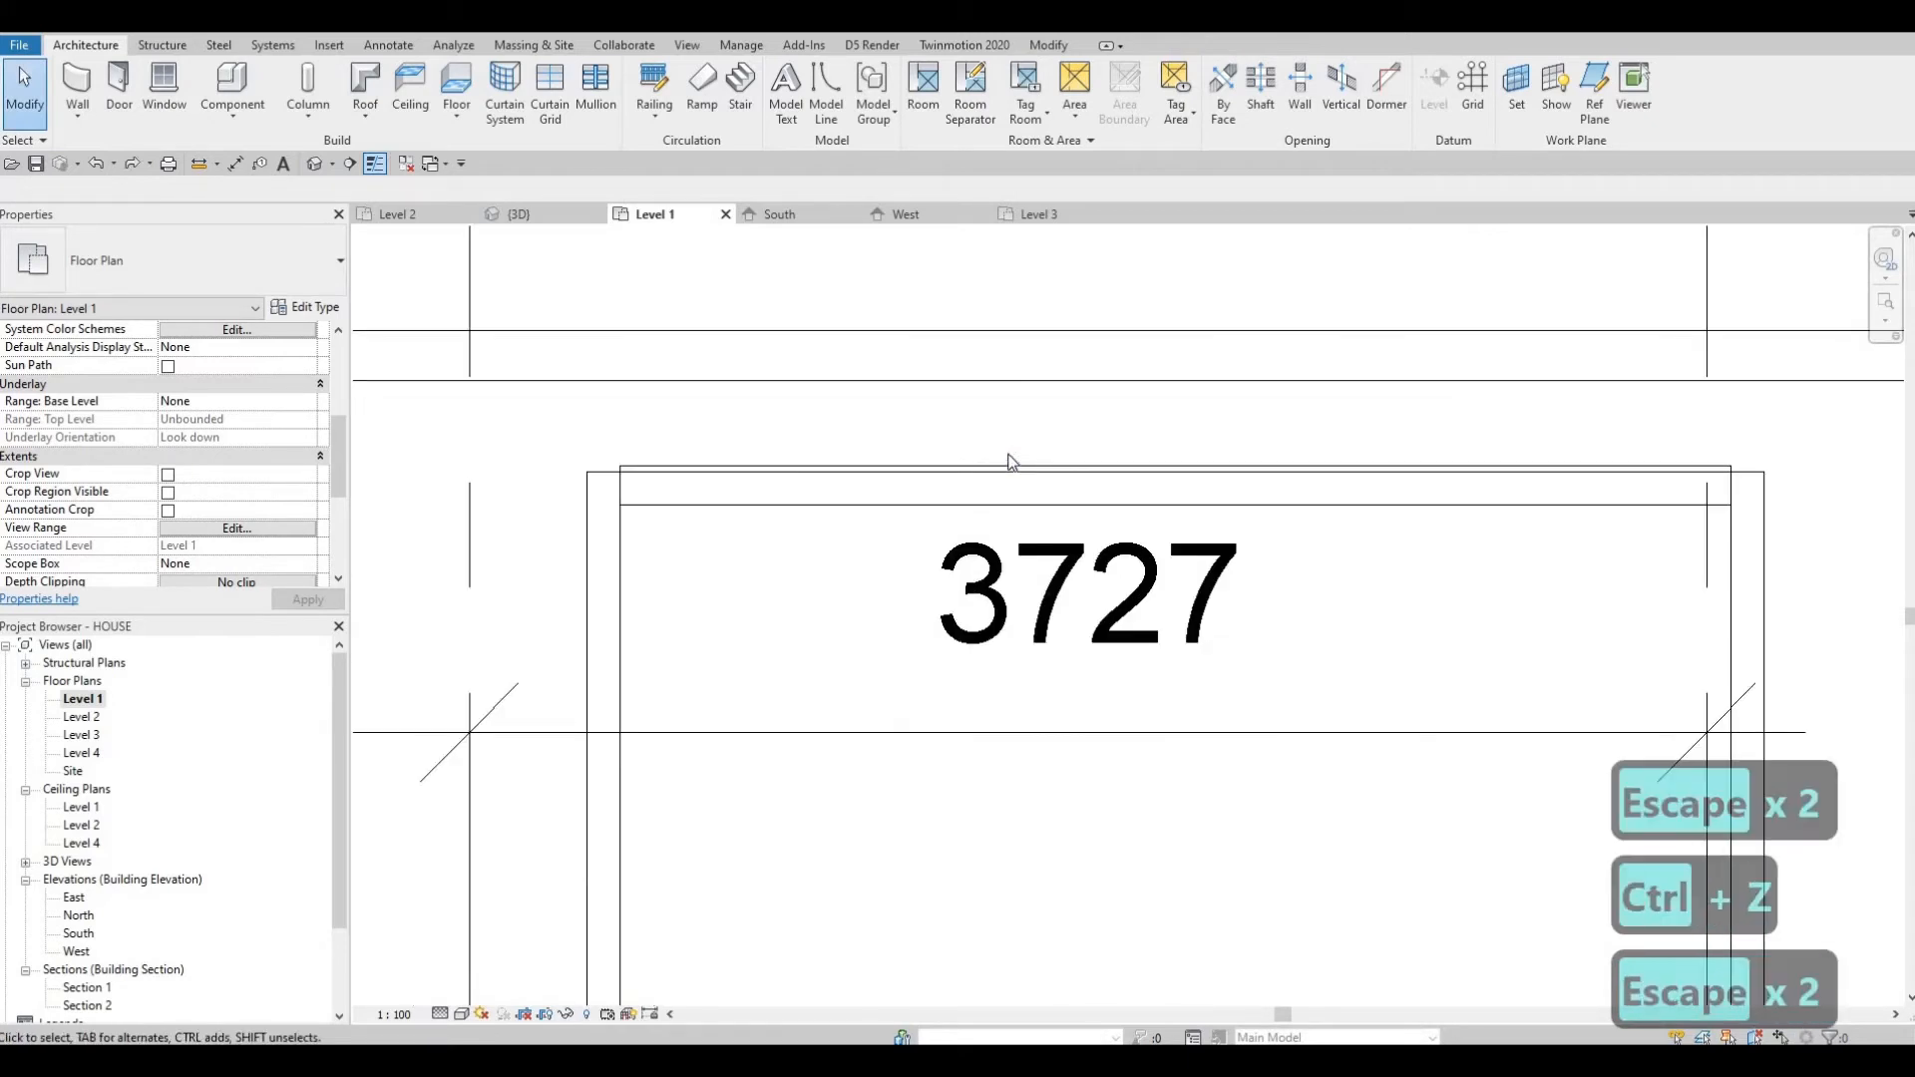
{"action": "key", "text": "a"}
{"action": "key", "text": "l"}
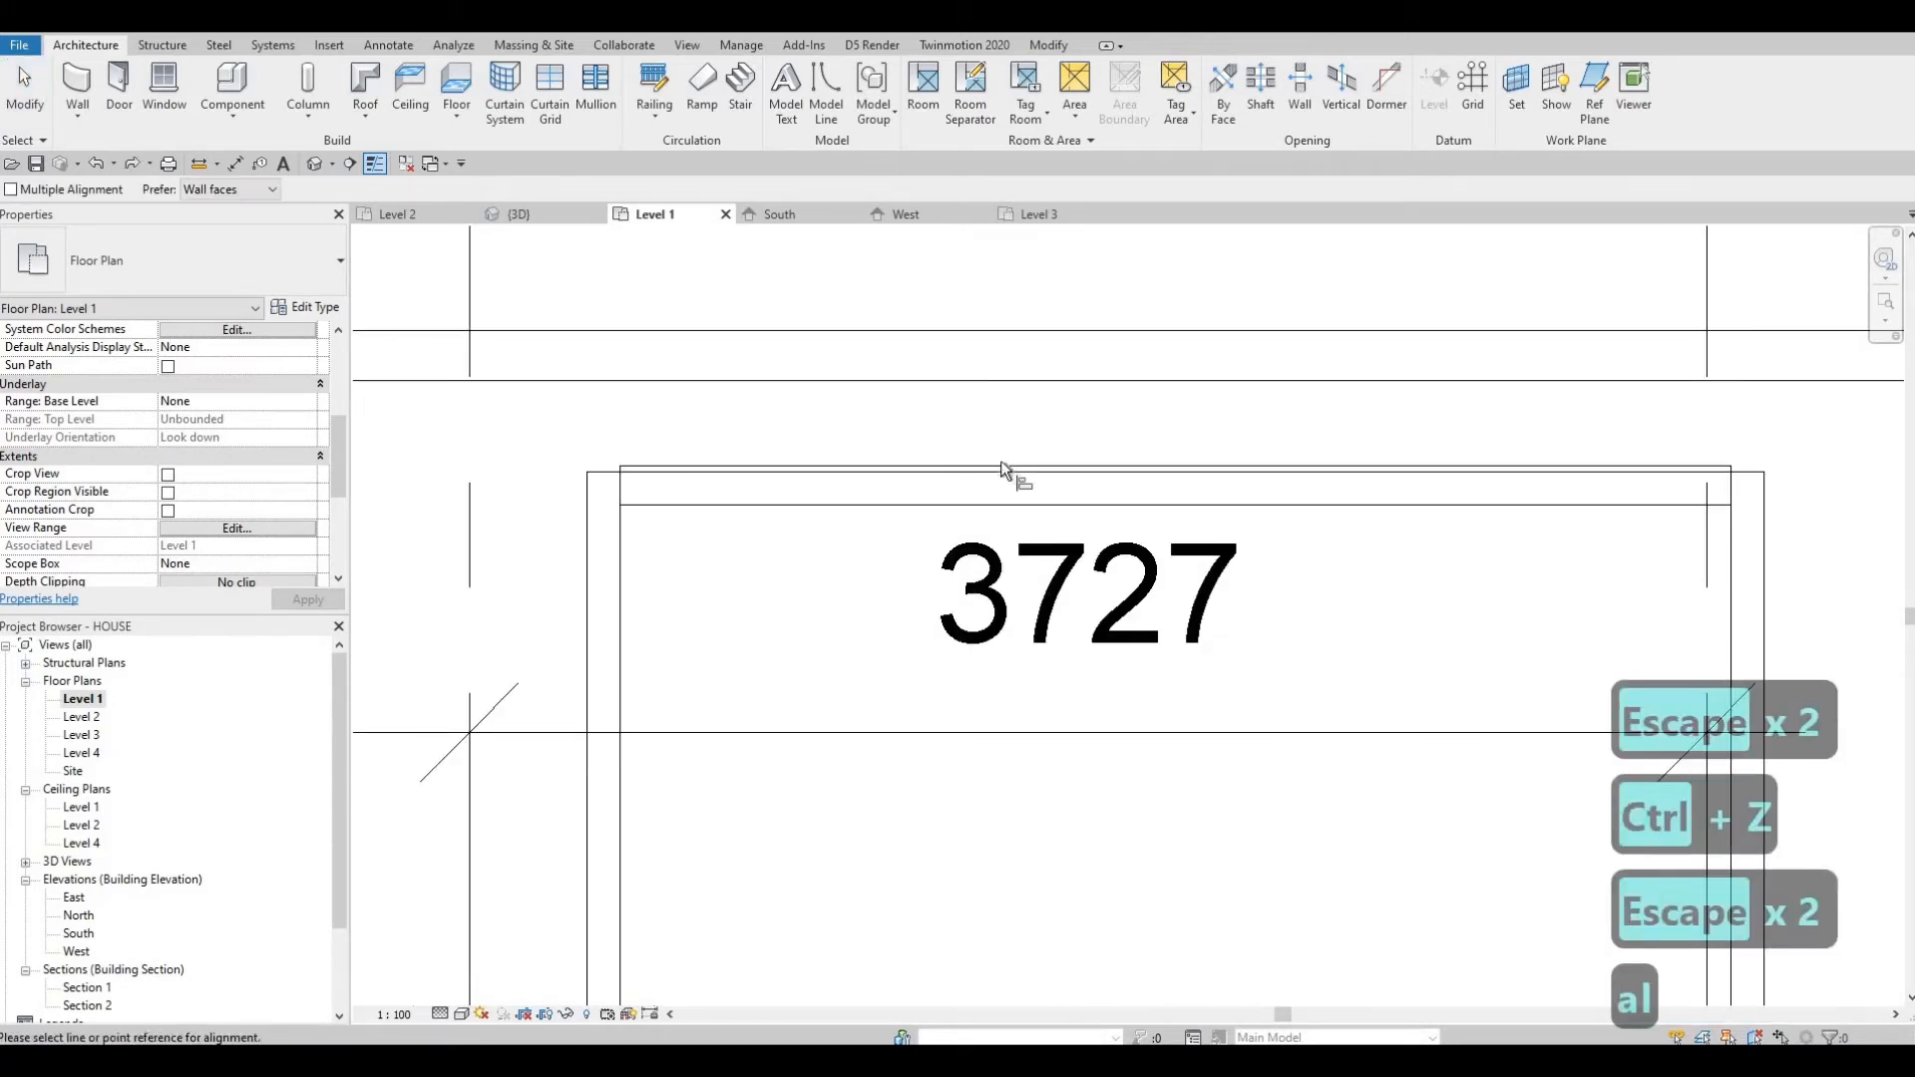
{"action": "left_click", "coordinate": [996, 473]}
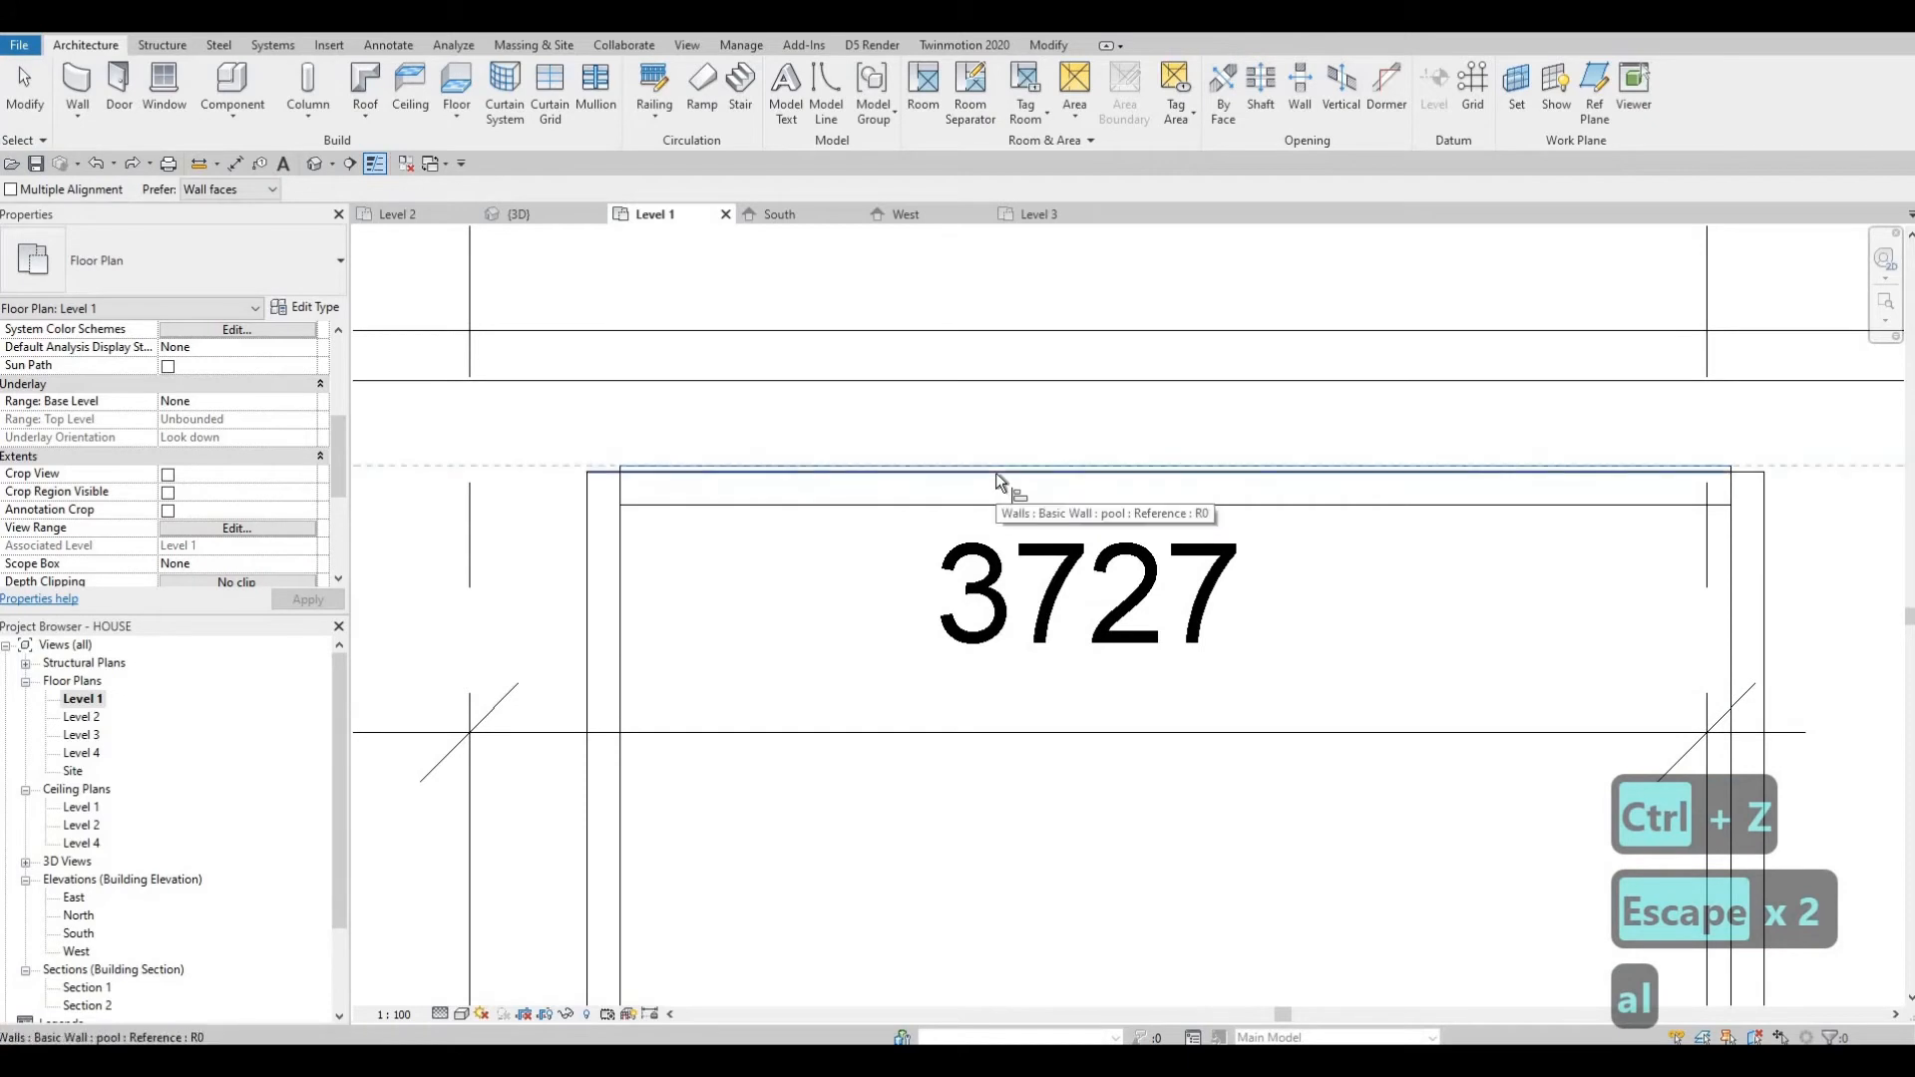
{"action": "left_click", "coordinate": [996, 473]}
{"action": "key", "text": "Escape"}
{"action": "key", "text": "Escape"}
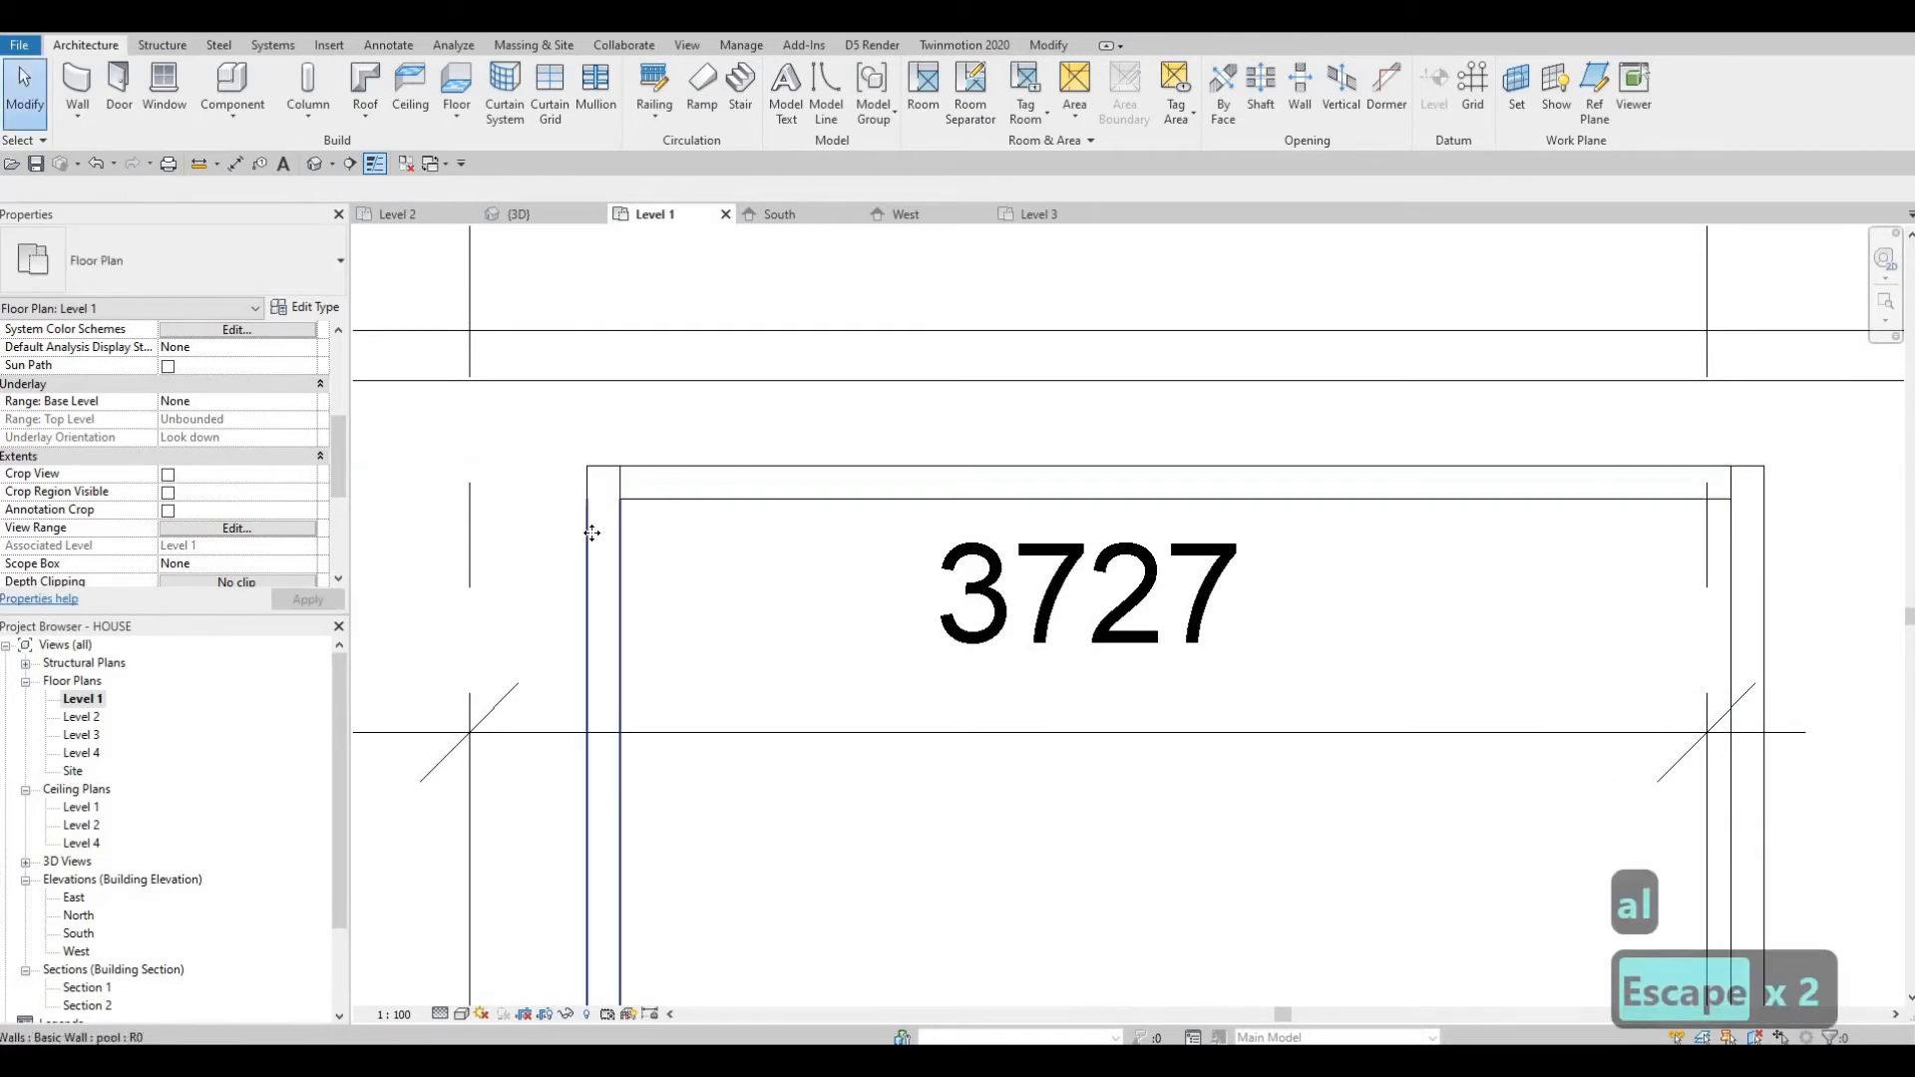
Select the left and right pool walls and nudge them slightly into place.
{"action": "left_click", "coordinate": [602, 536]}
{"action": "left_click_drag", "start_coordinate": [642, 544], "coordinate": [654, 551]}
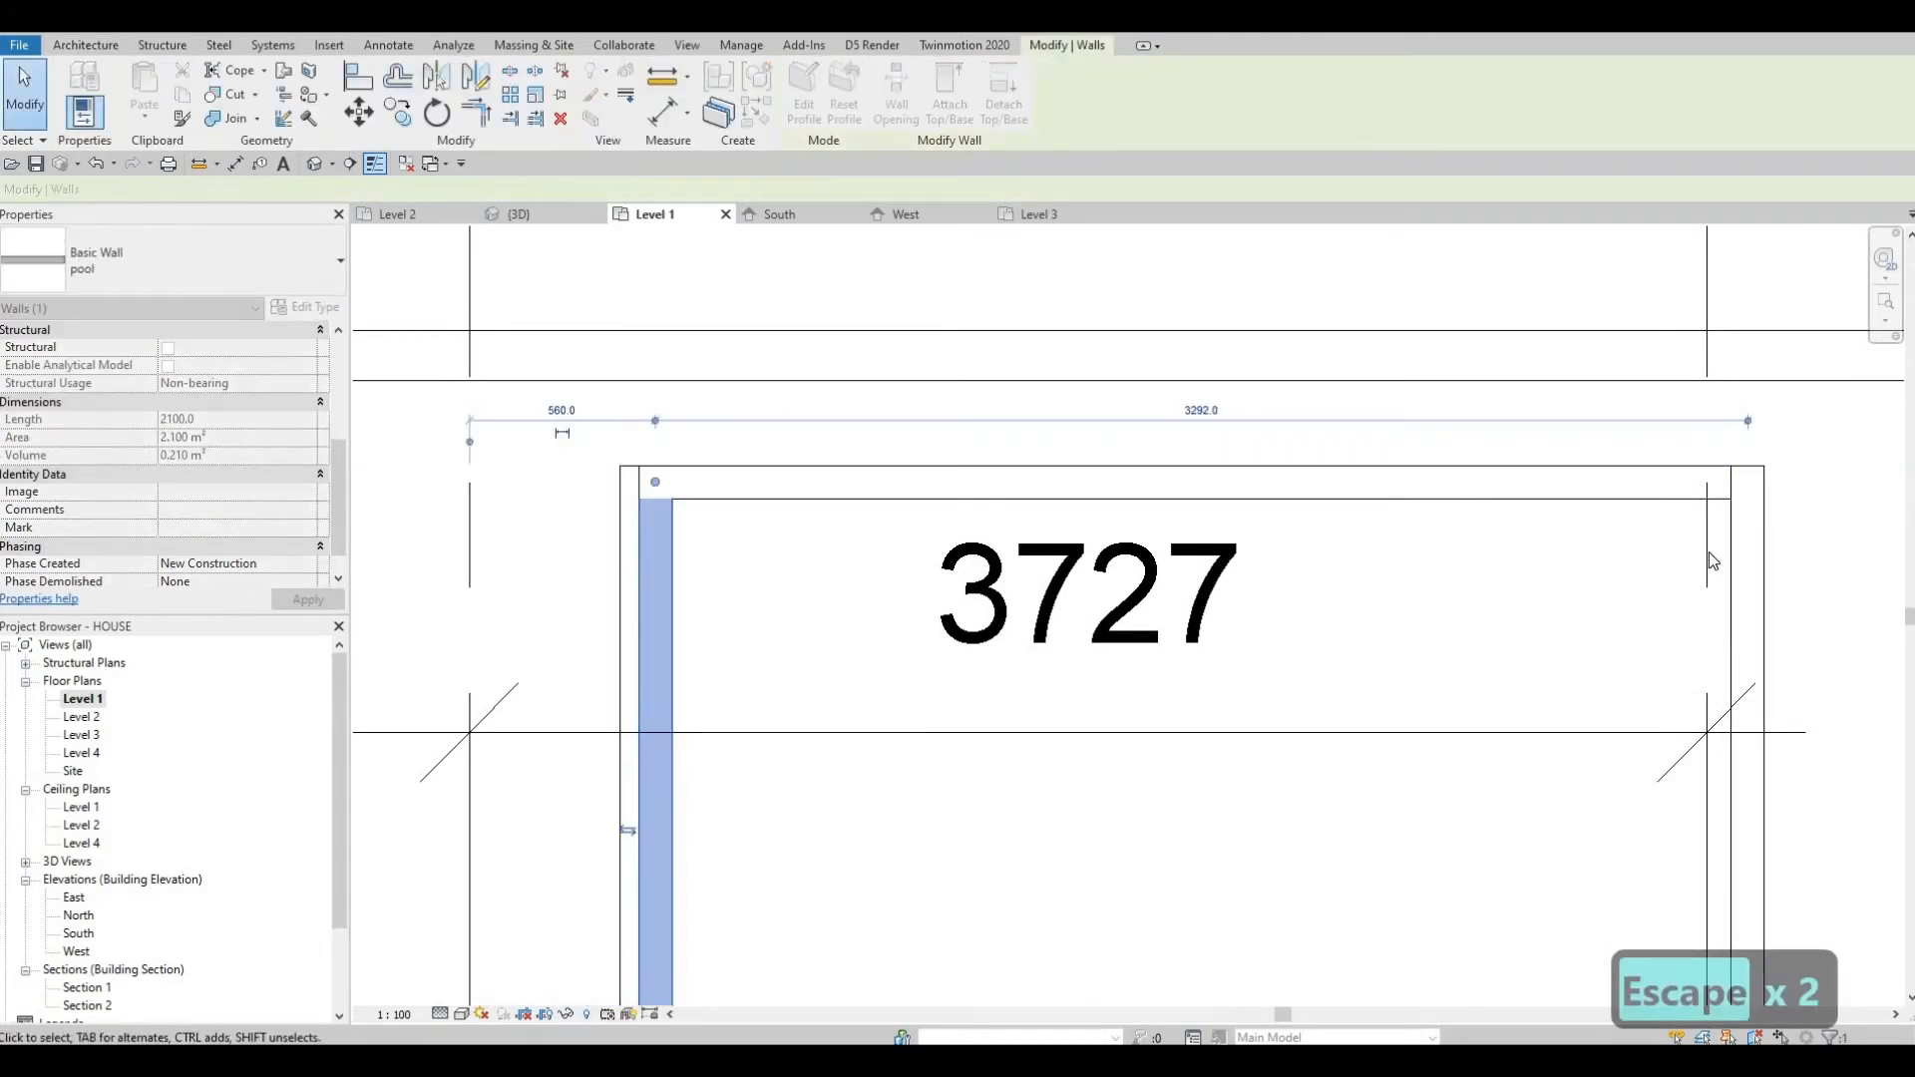
{"action": "middle_click_drag", "start_coordinate": [1732, 685], "coordinate": [1738, 502]}
{"action": "left_click", "coordinate": [1751, 485]}
{"action": "left_click_drag", "start_coordinate": [1736, 475], "coordinate": [1625, 470]}
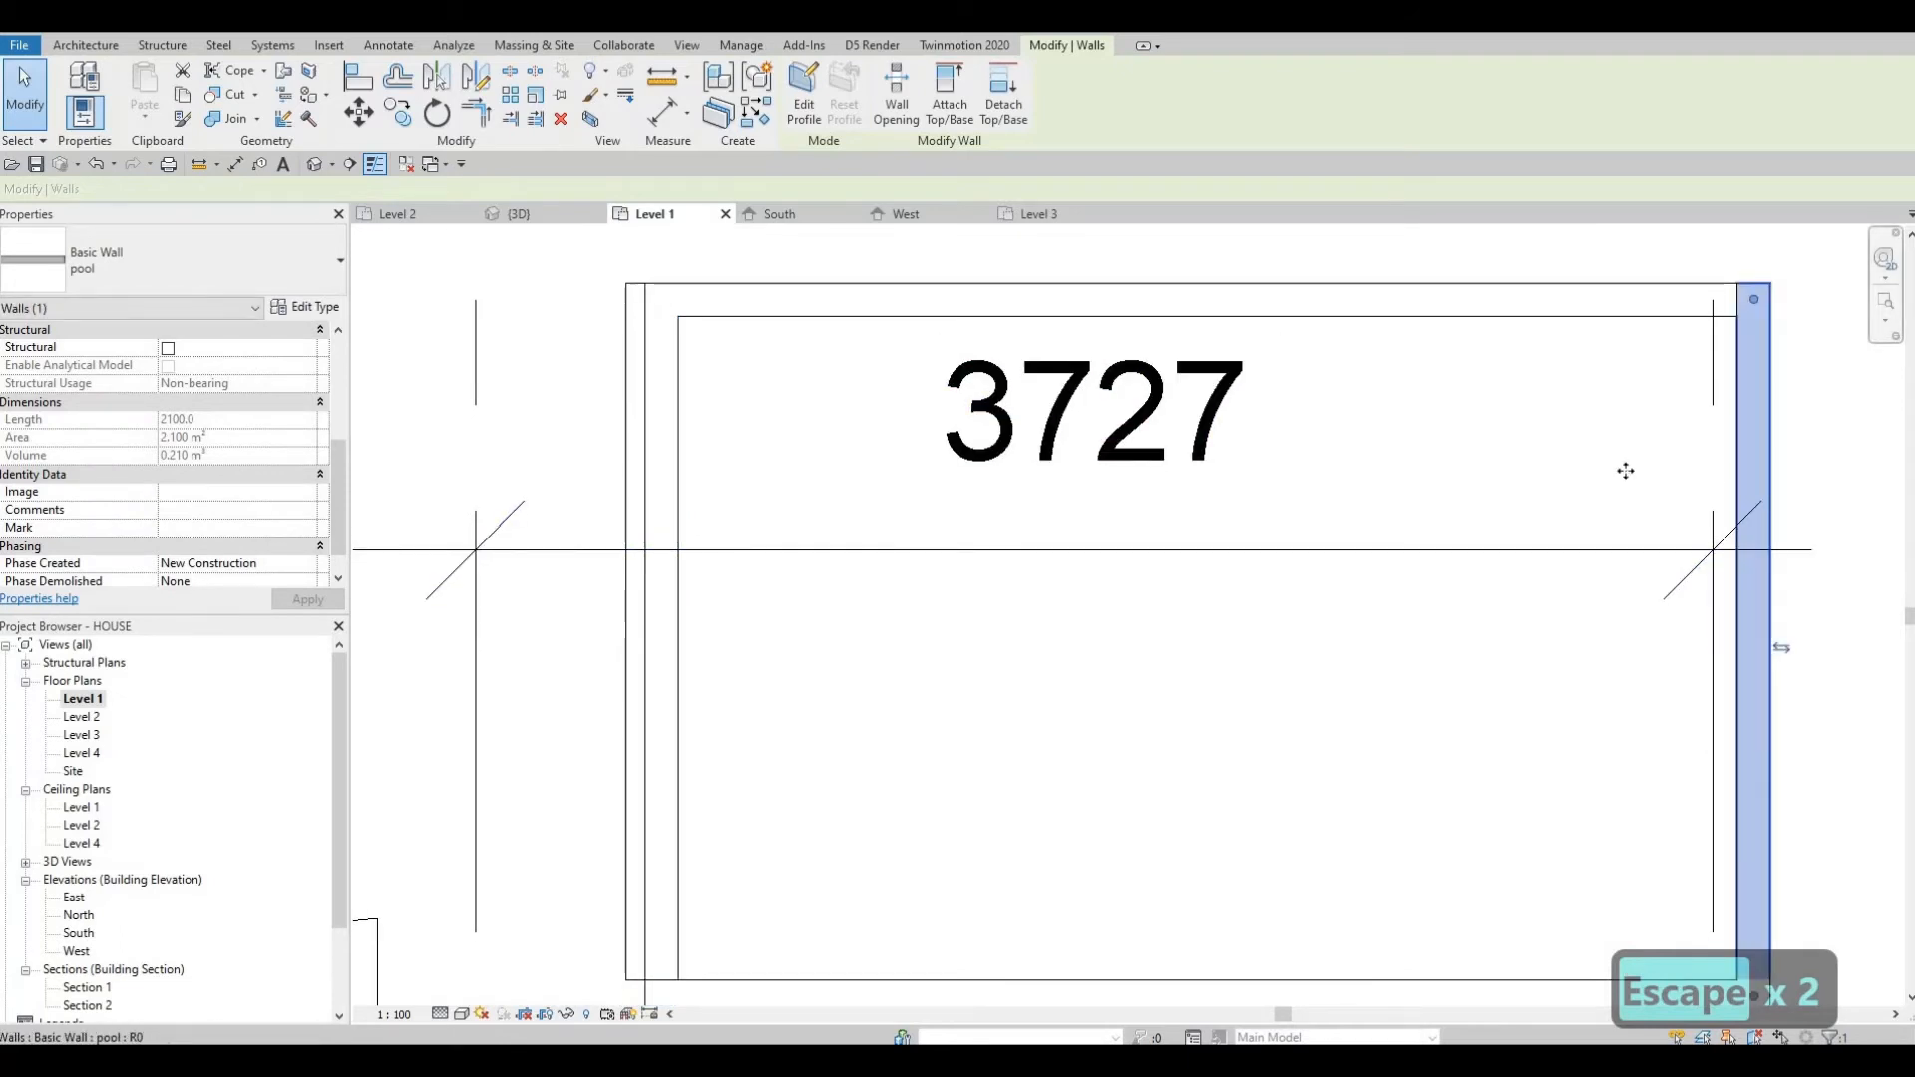
{"action": "middle_click_drag", "start_coordinate": [1296, 937], "coordinate": [1399, 706]}
{"action": "scroll", "coordinate": [1398, 705], "scroll_direction": "down", "scroll_amount": 1}
{"action": "left_click_drag", "start_coordinate": [1399, 706], "coordinate": [1401, 666]}
{"action": "key", "text": "Escape"}
{"action": "key", "text": "Escape"}
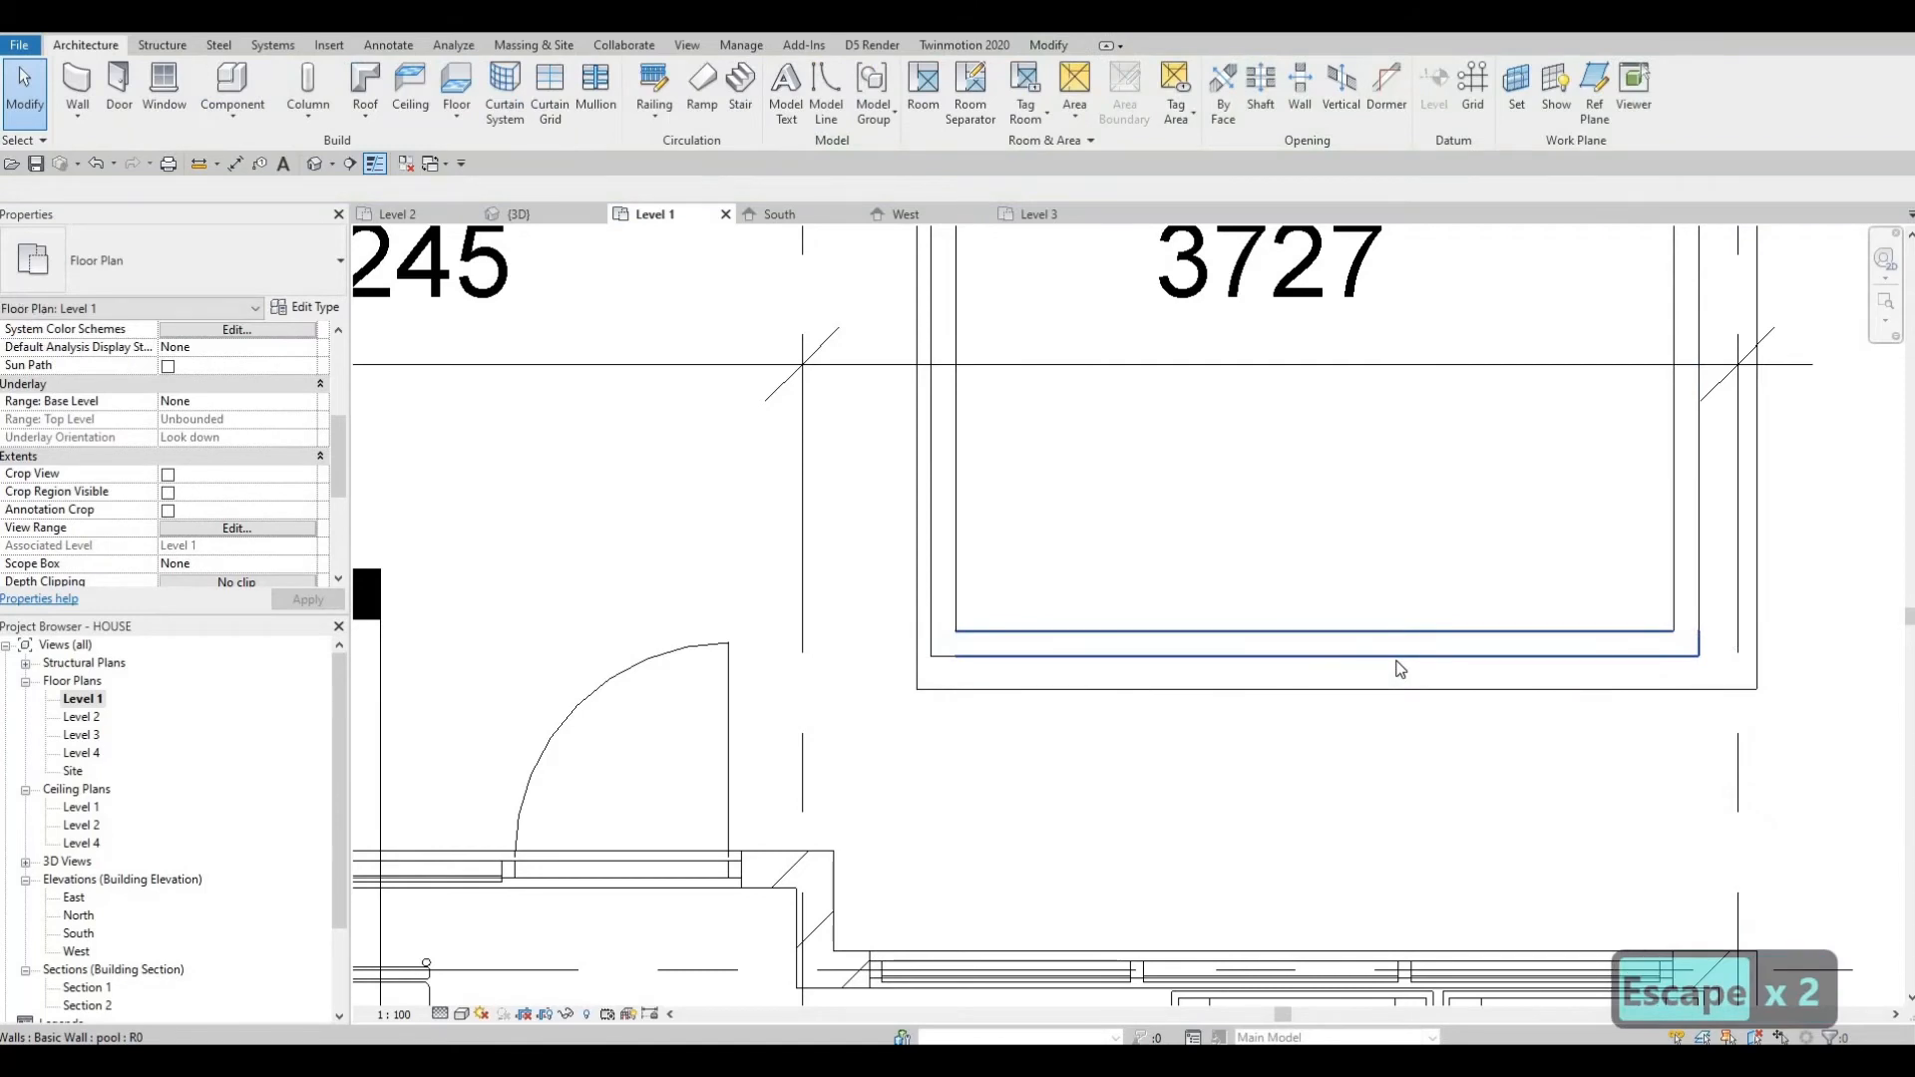
Align the pool walls' faces to the edges of the FLOOR 3 opening.
{"action": "key", "text": "a"}
{"action": "key", "text": "l"}
{"action": "left_click", "coordinate": [930, 417]}
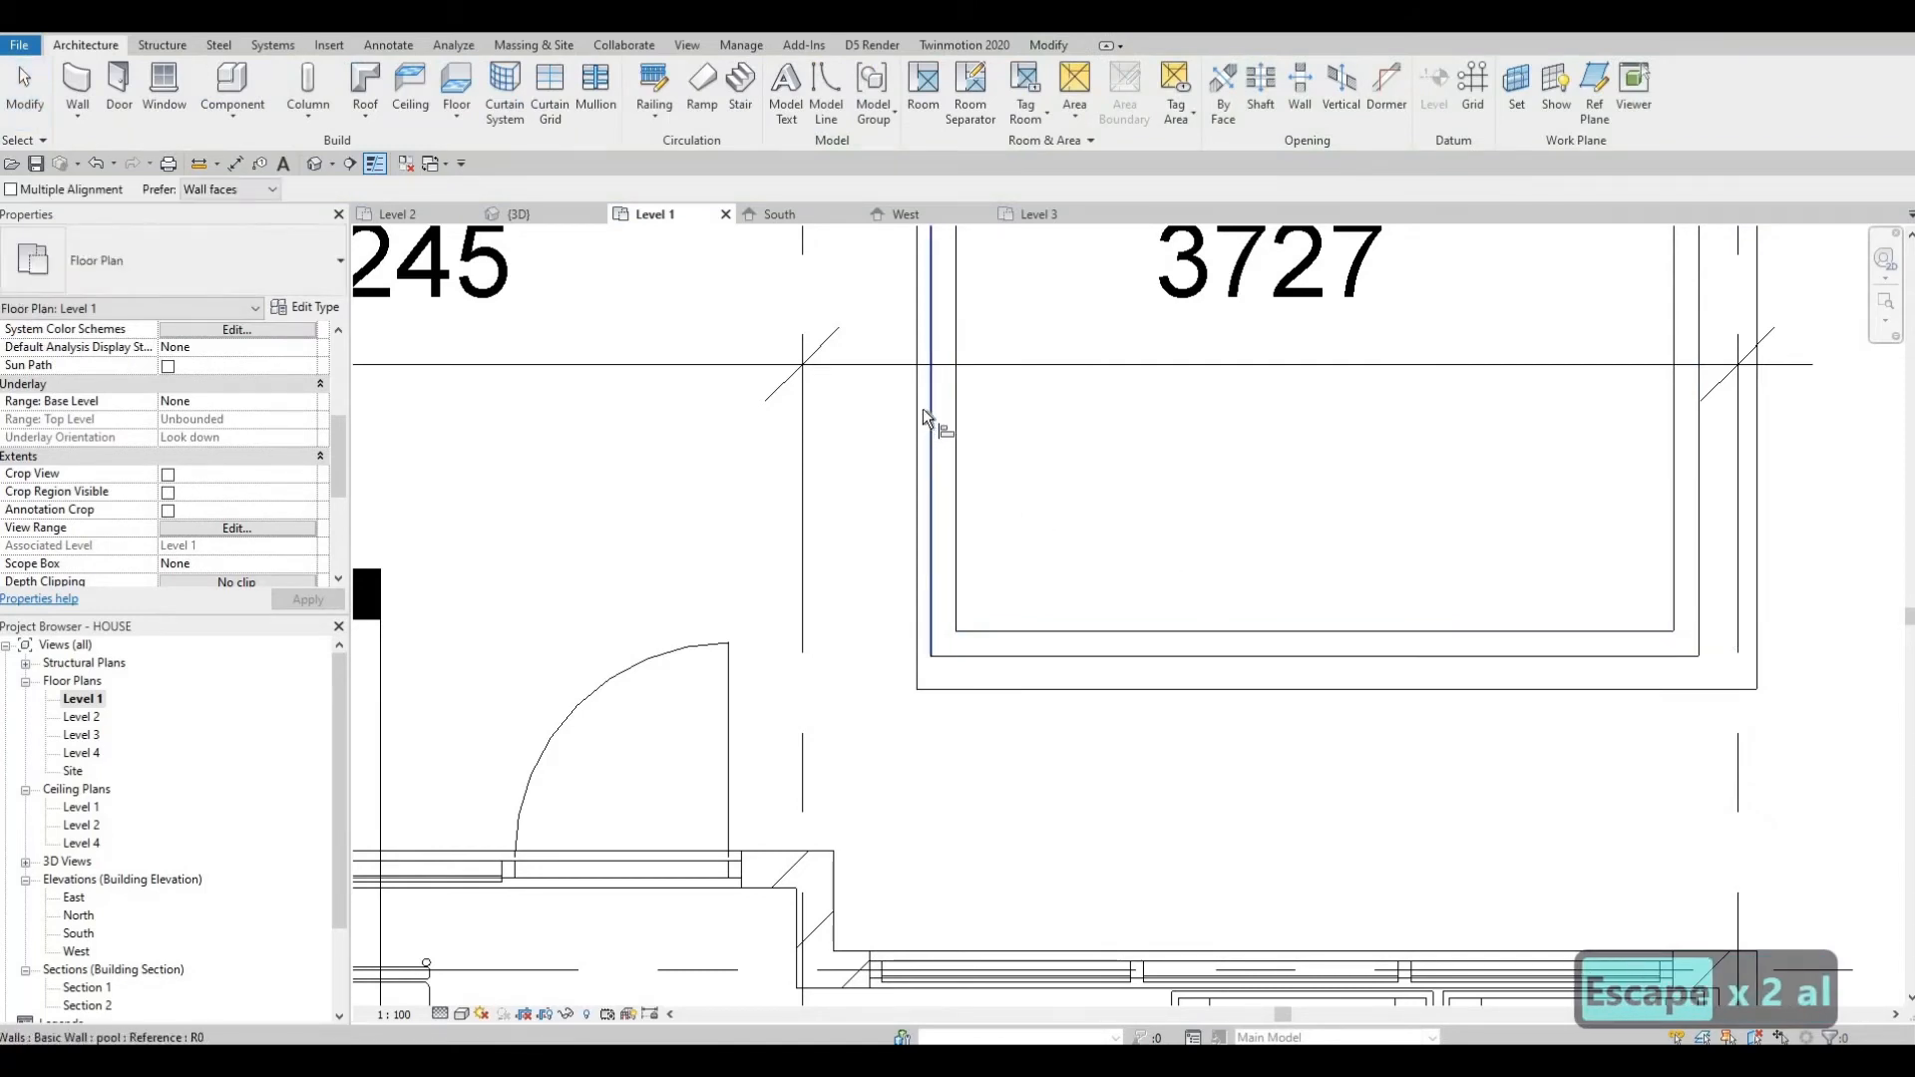
{"action": "left_click", "coordinate": [1040, 689]}
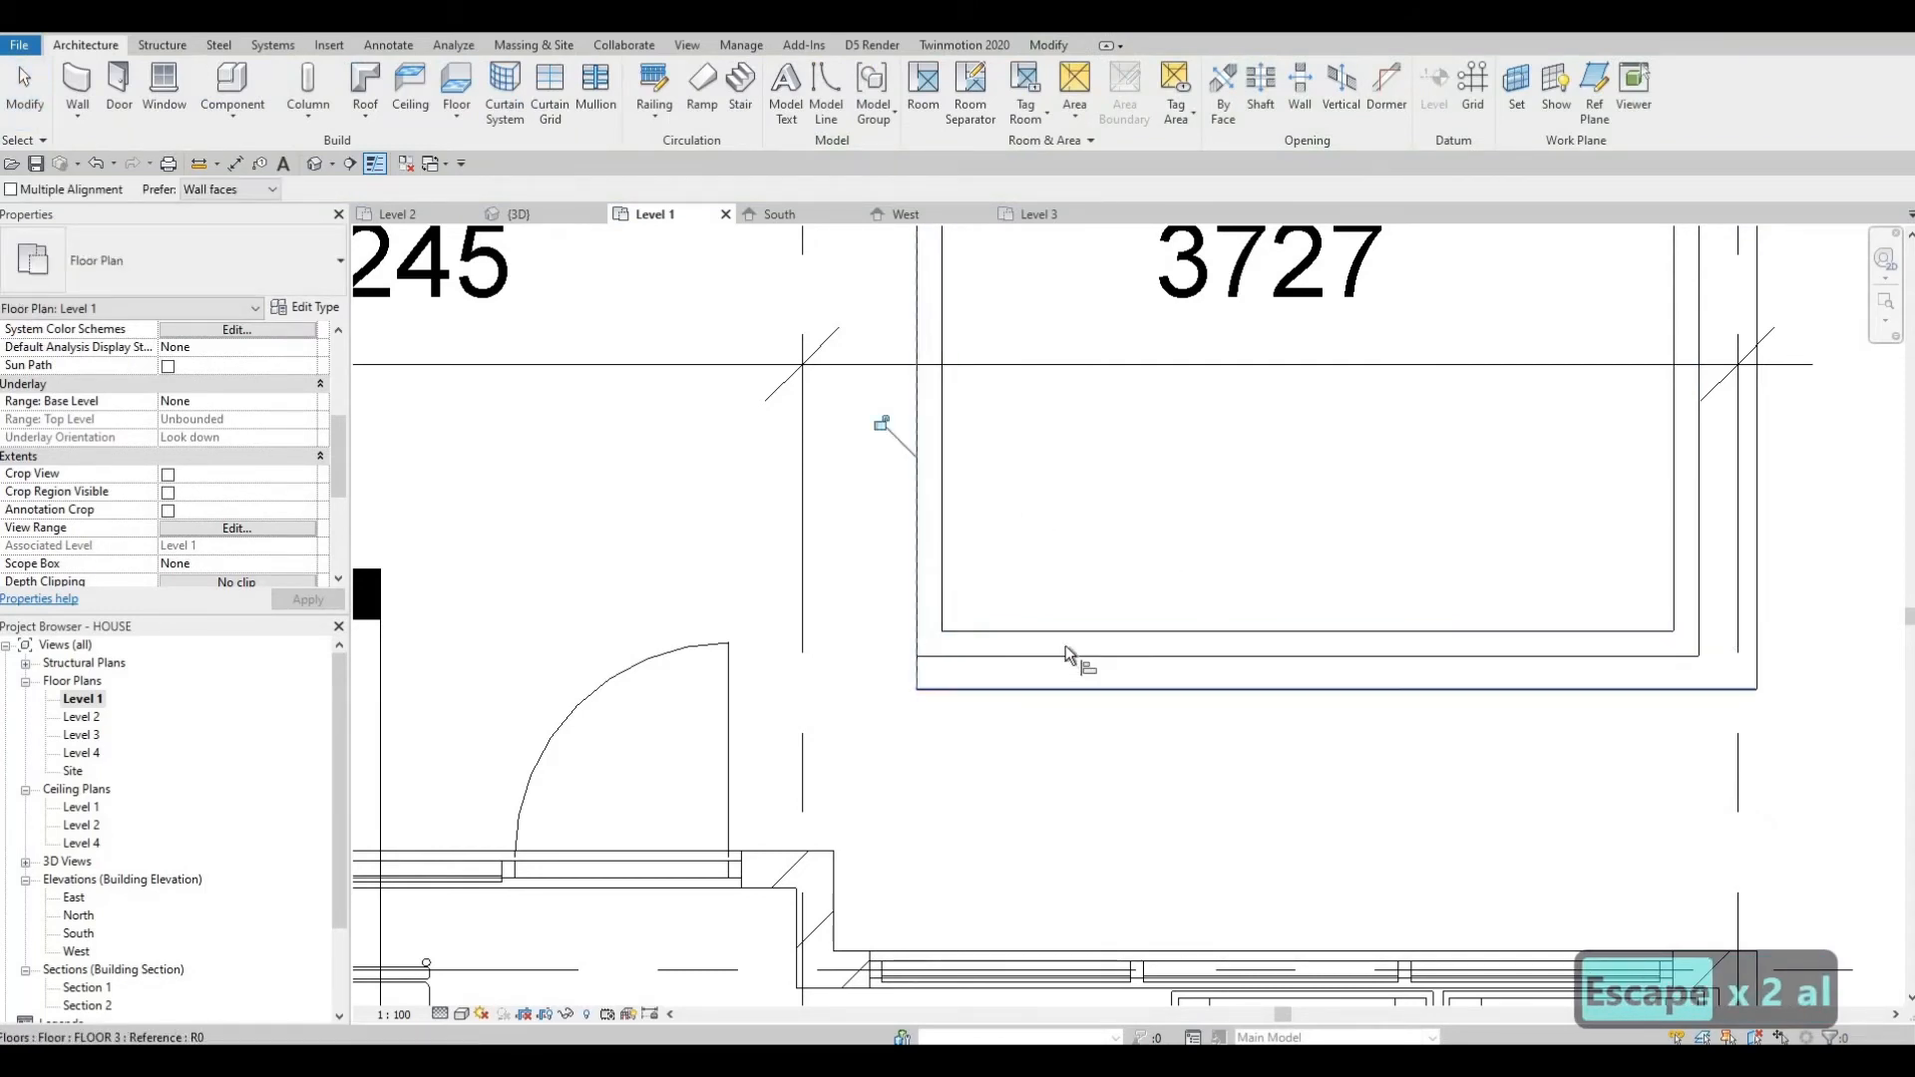
{"action": "left_click", "coordinate": [1720, 580]}
{"action": "left_click", "coordinate": [1755, 557]}
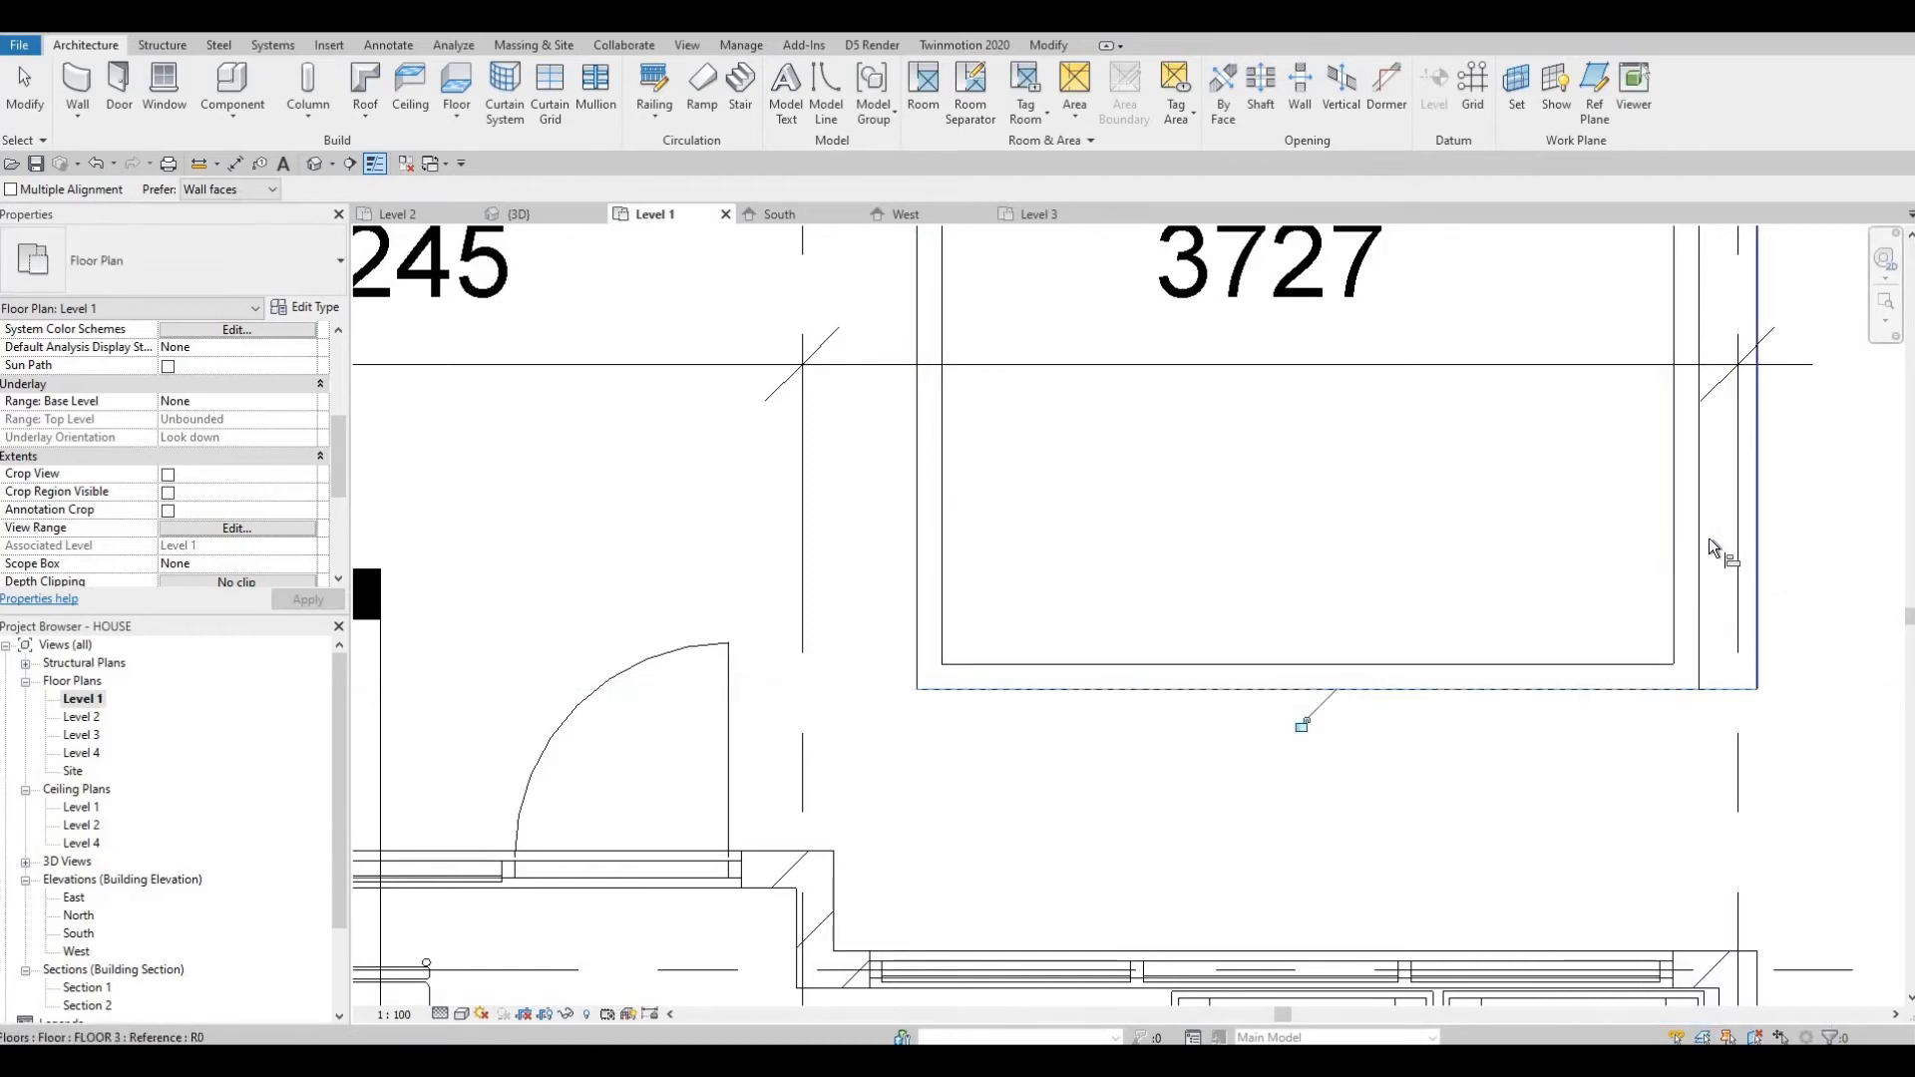
{"action": "left_click", "coordinate": [1696, 593]}
{"action": "key", "text": "Escape"}
{"action": "scroll", "coordinate": [1189, 501], "scroll_direction": "down", "scroll_amount": 4}
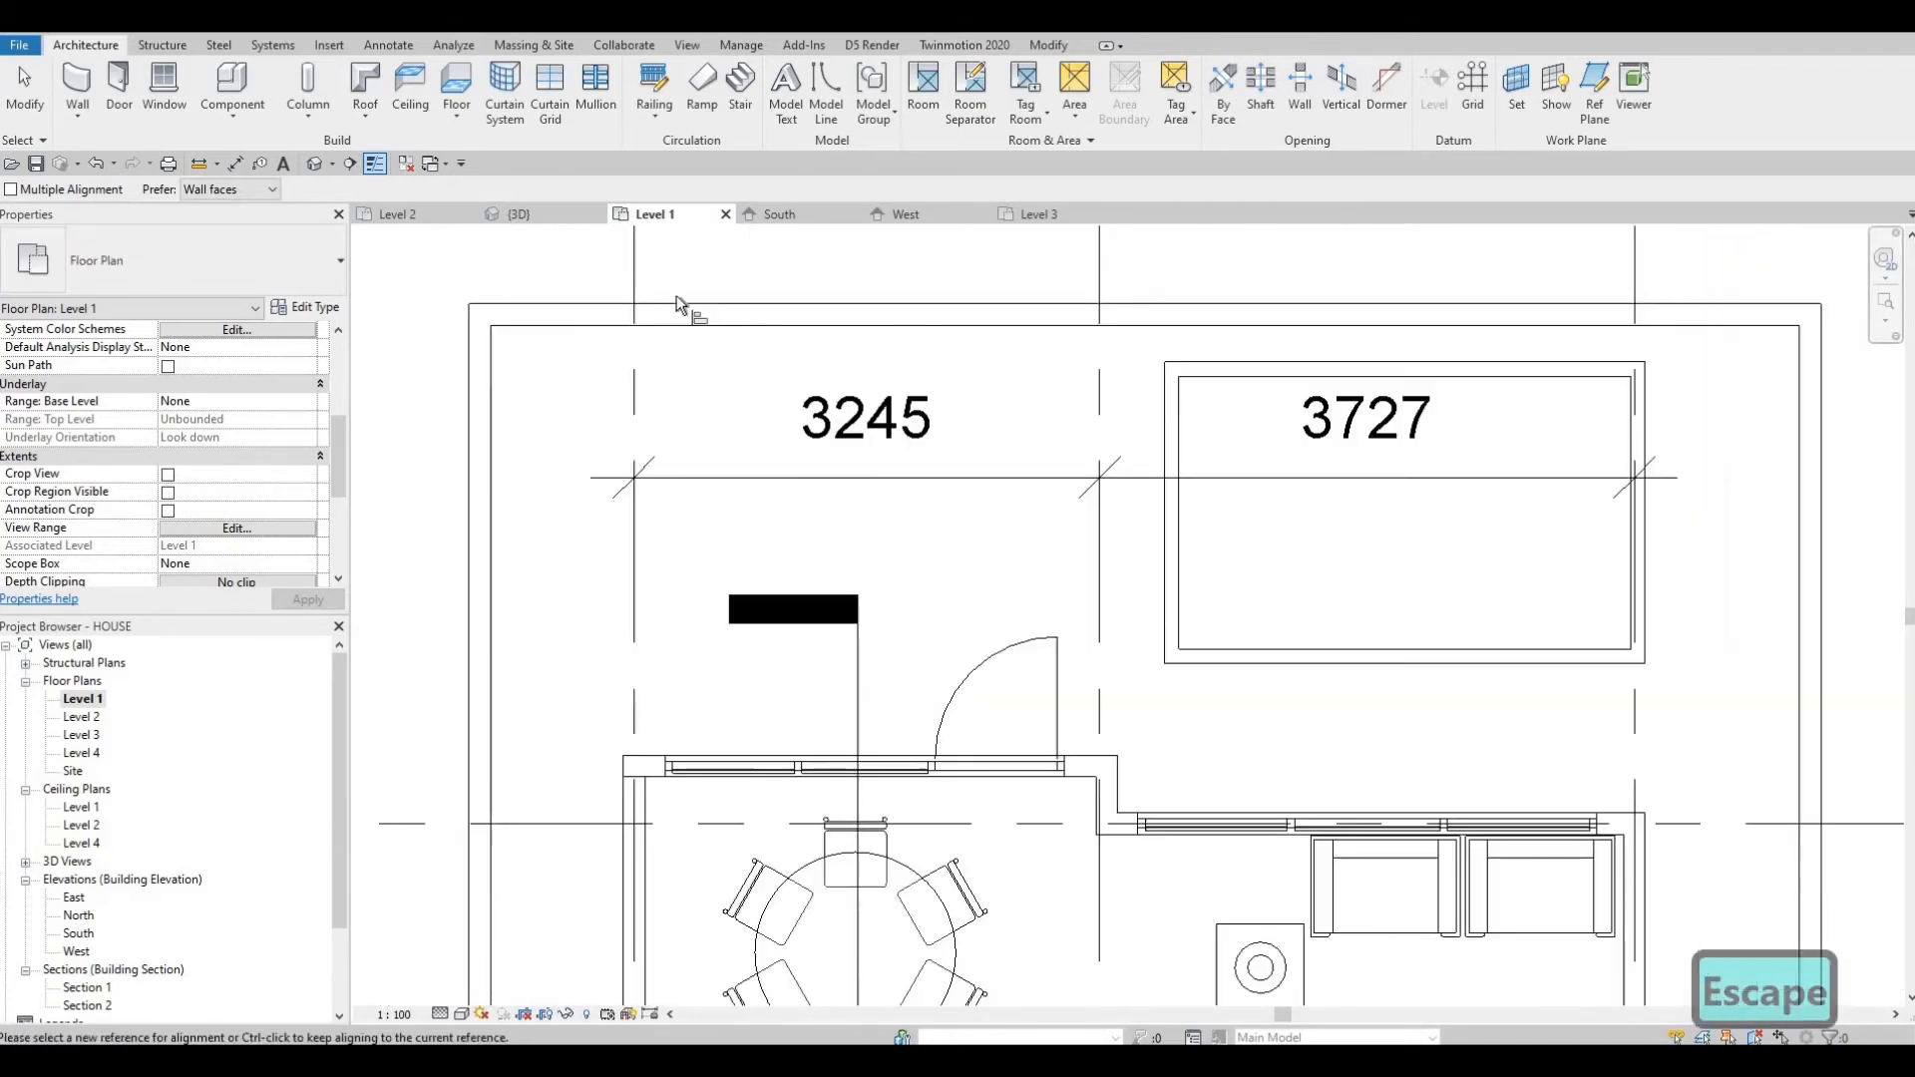
Inspect the pool opening and walls in the 3D view, then return to the Level 1 plan.
{"action": "left_click", "coordinate": [286, 163]}
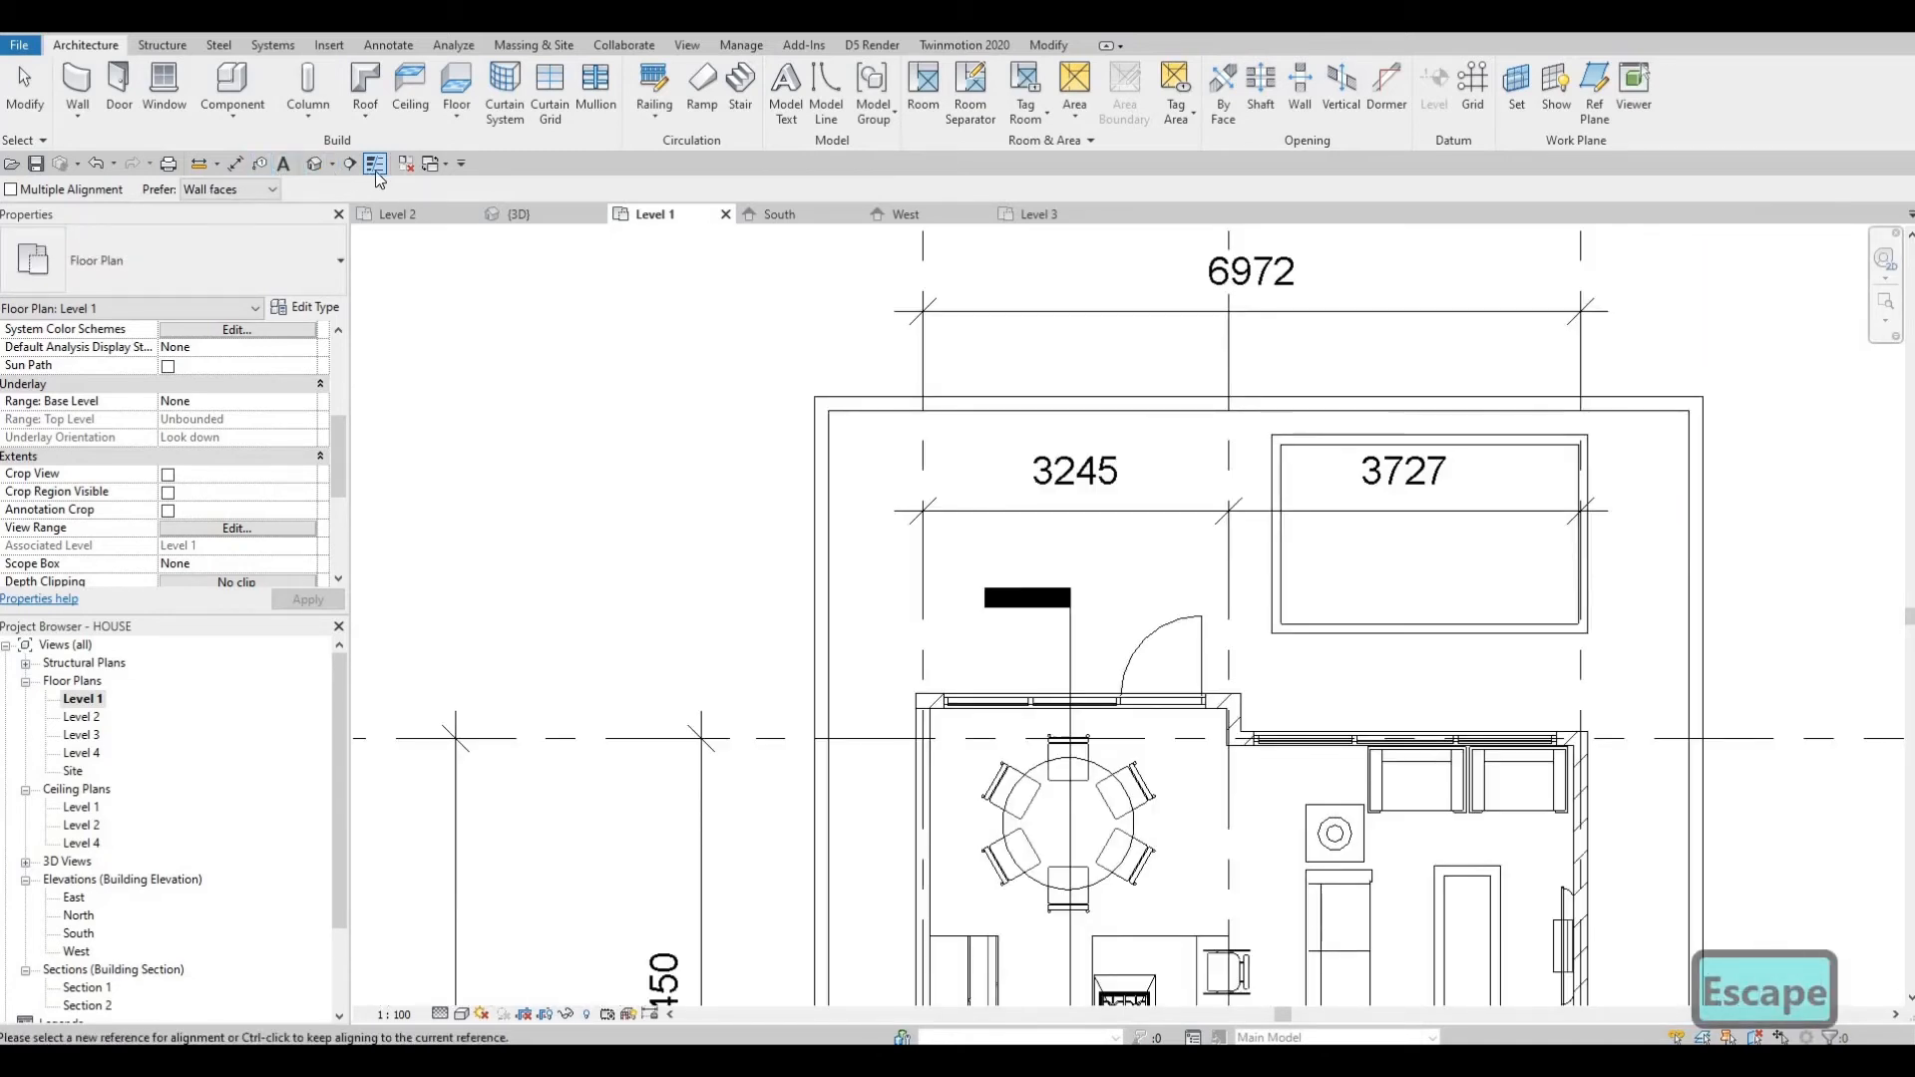
{"action": "left_click", "coordinate": [512, 215]}
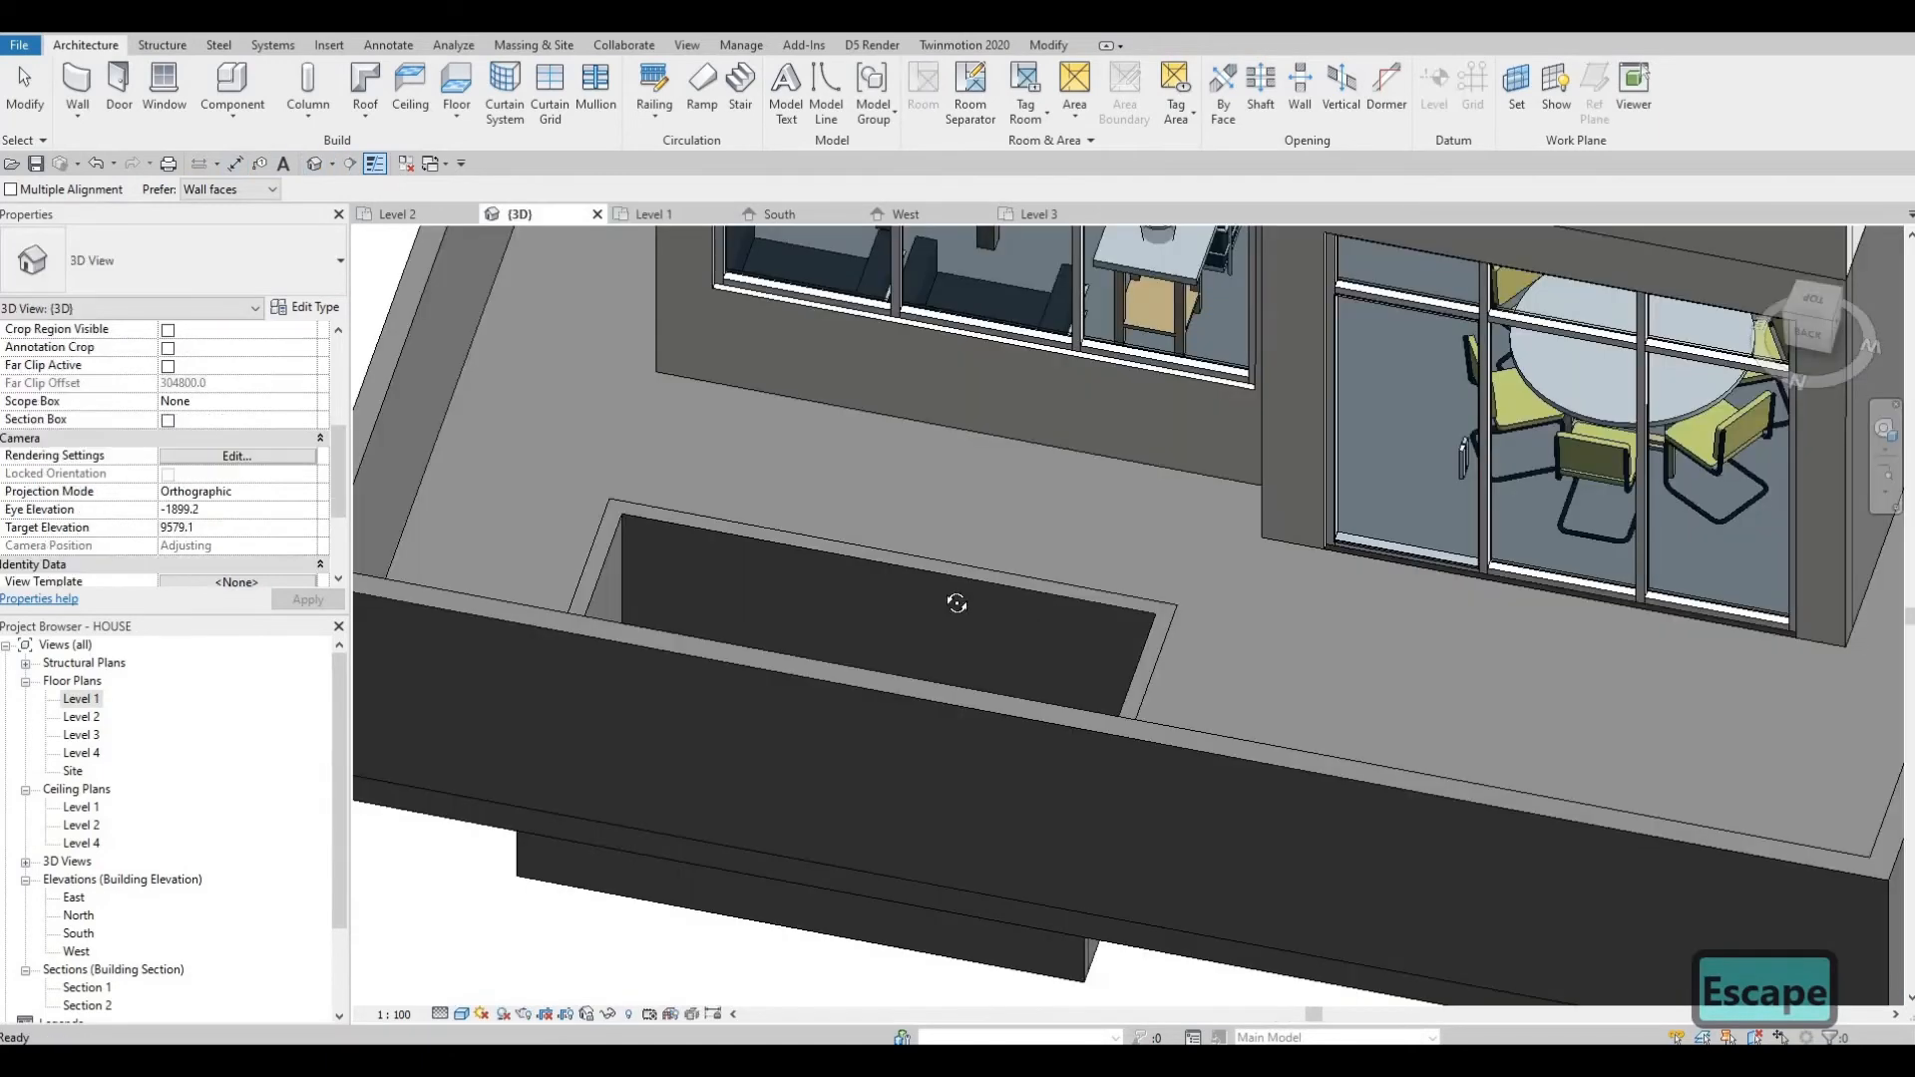
{"action": "scroll", "coordinate": [1406, 768], "scroll_direction": "up", "scroll_amount": 5}
{"action": "scroll", "coordinate": [1407, 769], "scroll_direction": "down", "scroll_amount": 5}
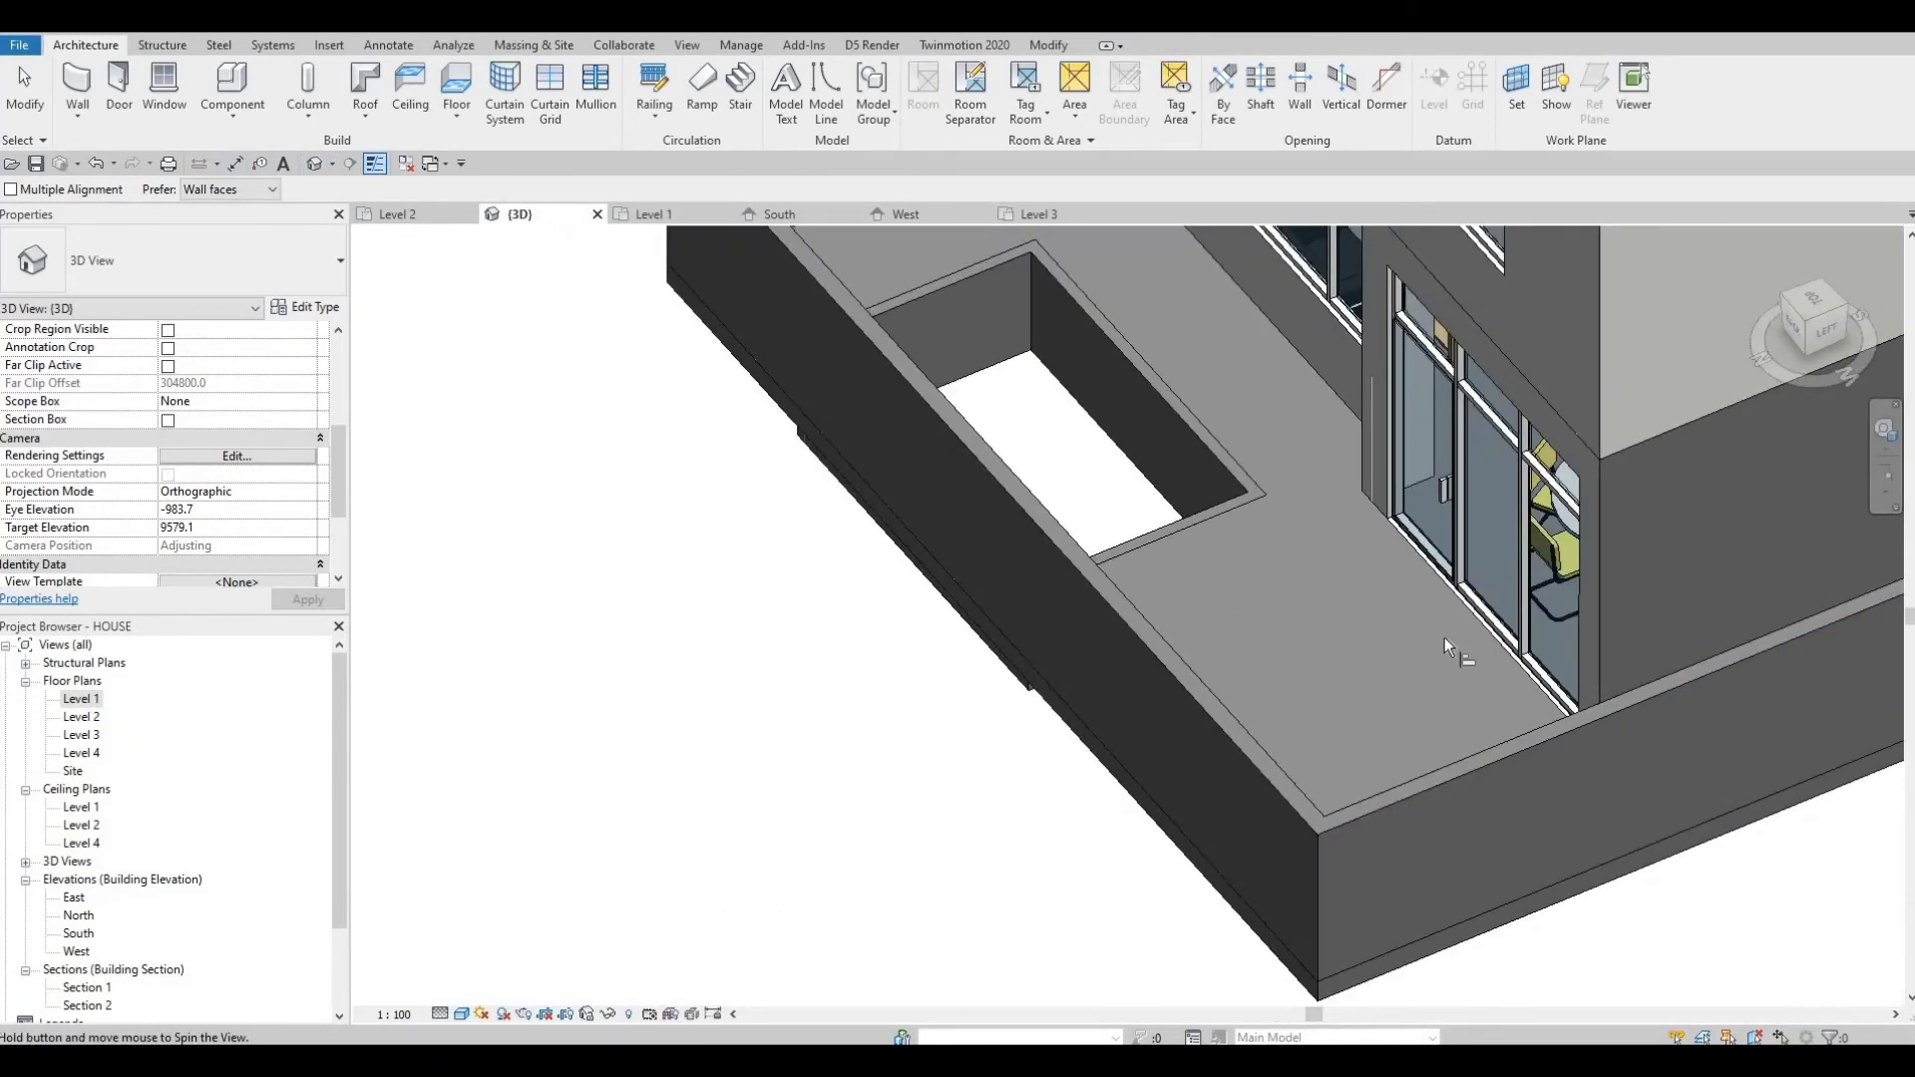
{"action": "middle_click_drag", "start_coordinate": [1444, 638], "coordinate": [1451, 590], "text": "shift"}
{"action": "middle_click_drag", "start_coordinate": [1397, 650], "coordinate": [1436, 611], "text": "shift"}
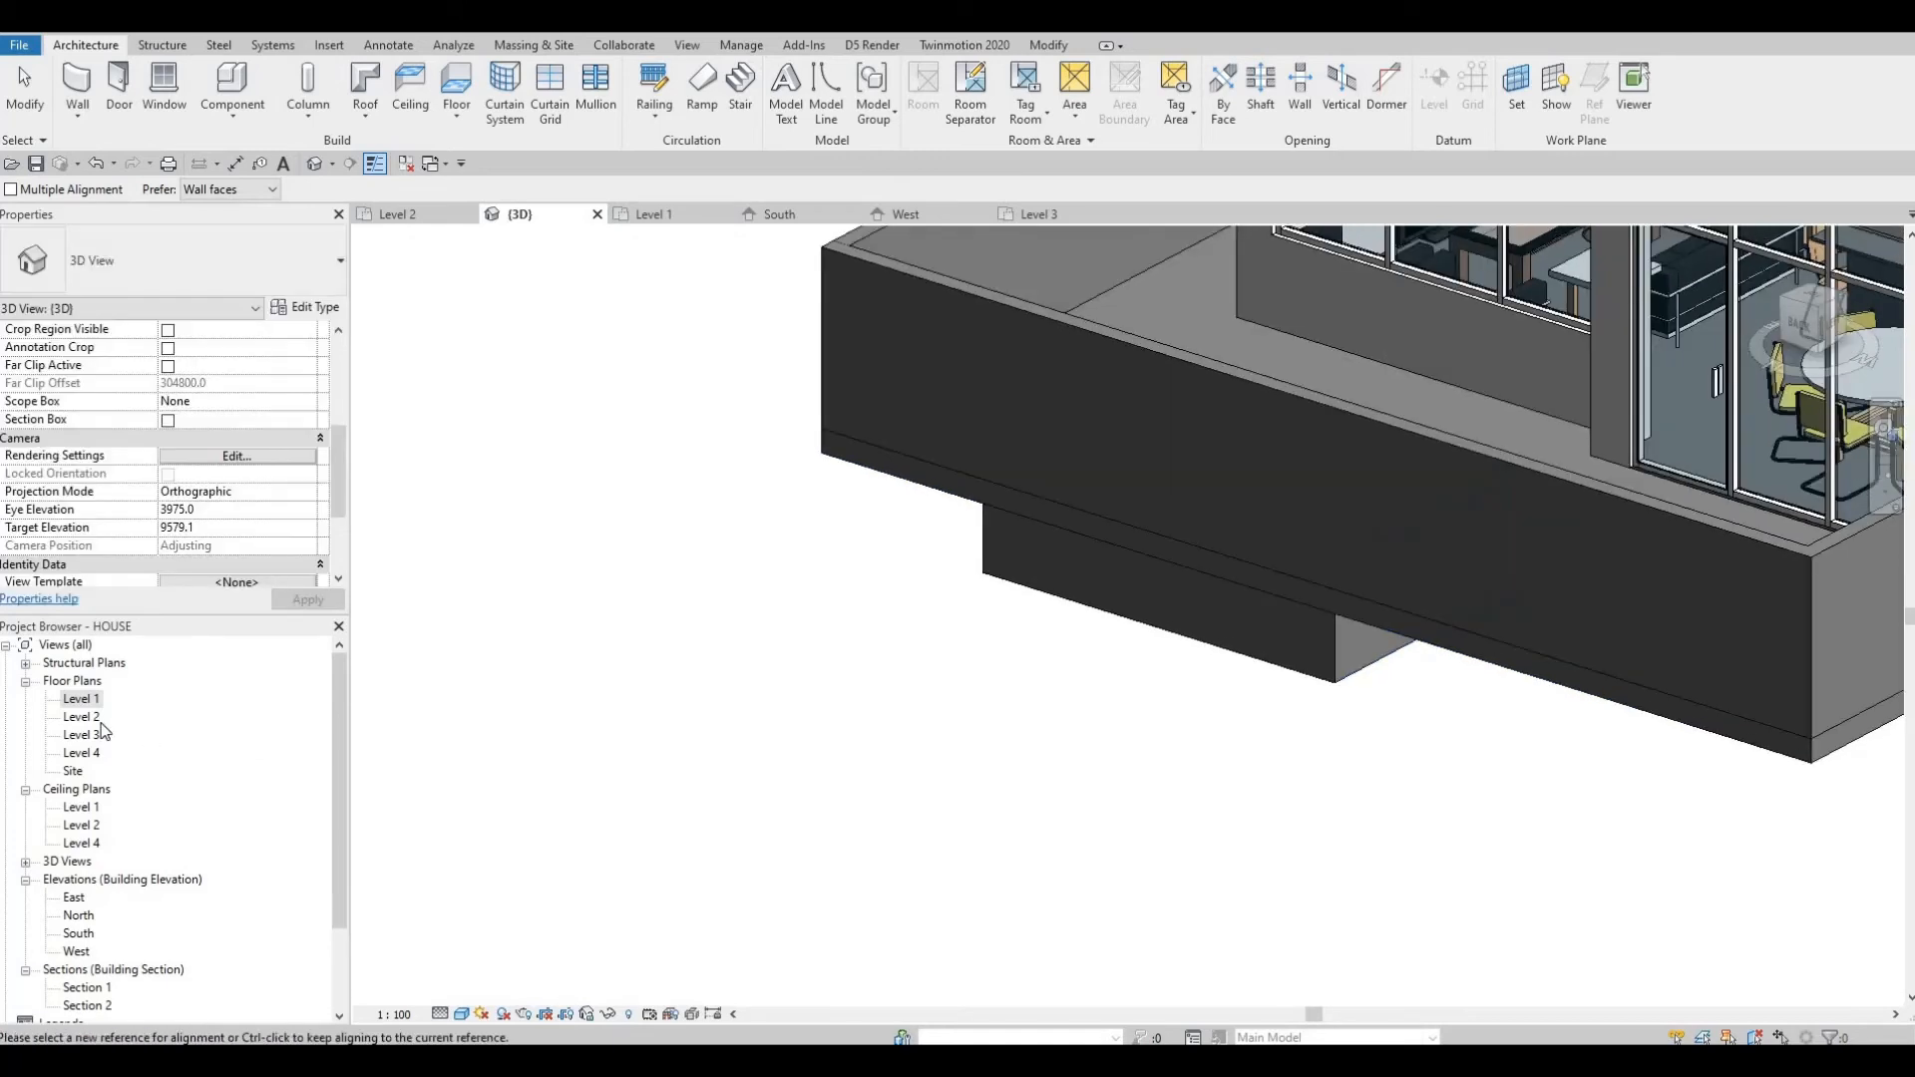
{"action": "key", "text": "Escape"}
{"action": "key", "text": "Escape"}
{"action": "double_click", "coordinate": [80, 699]}
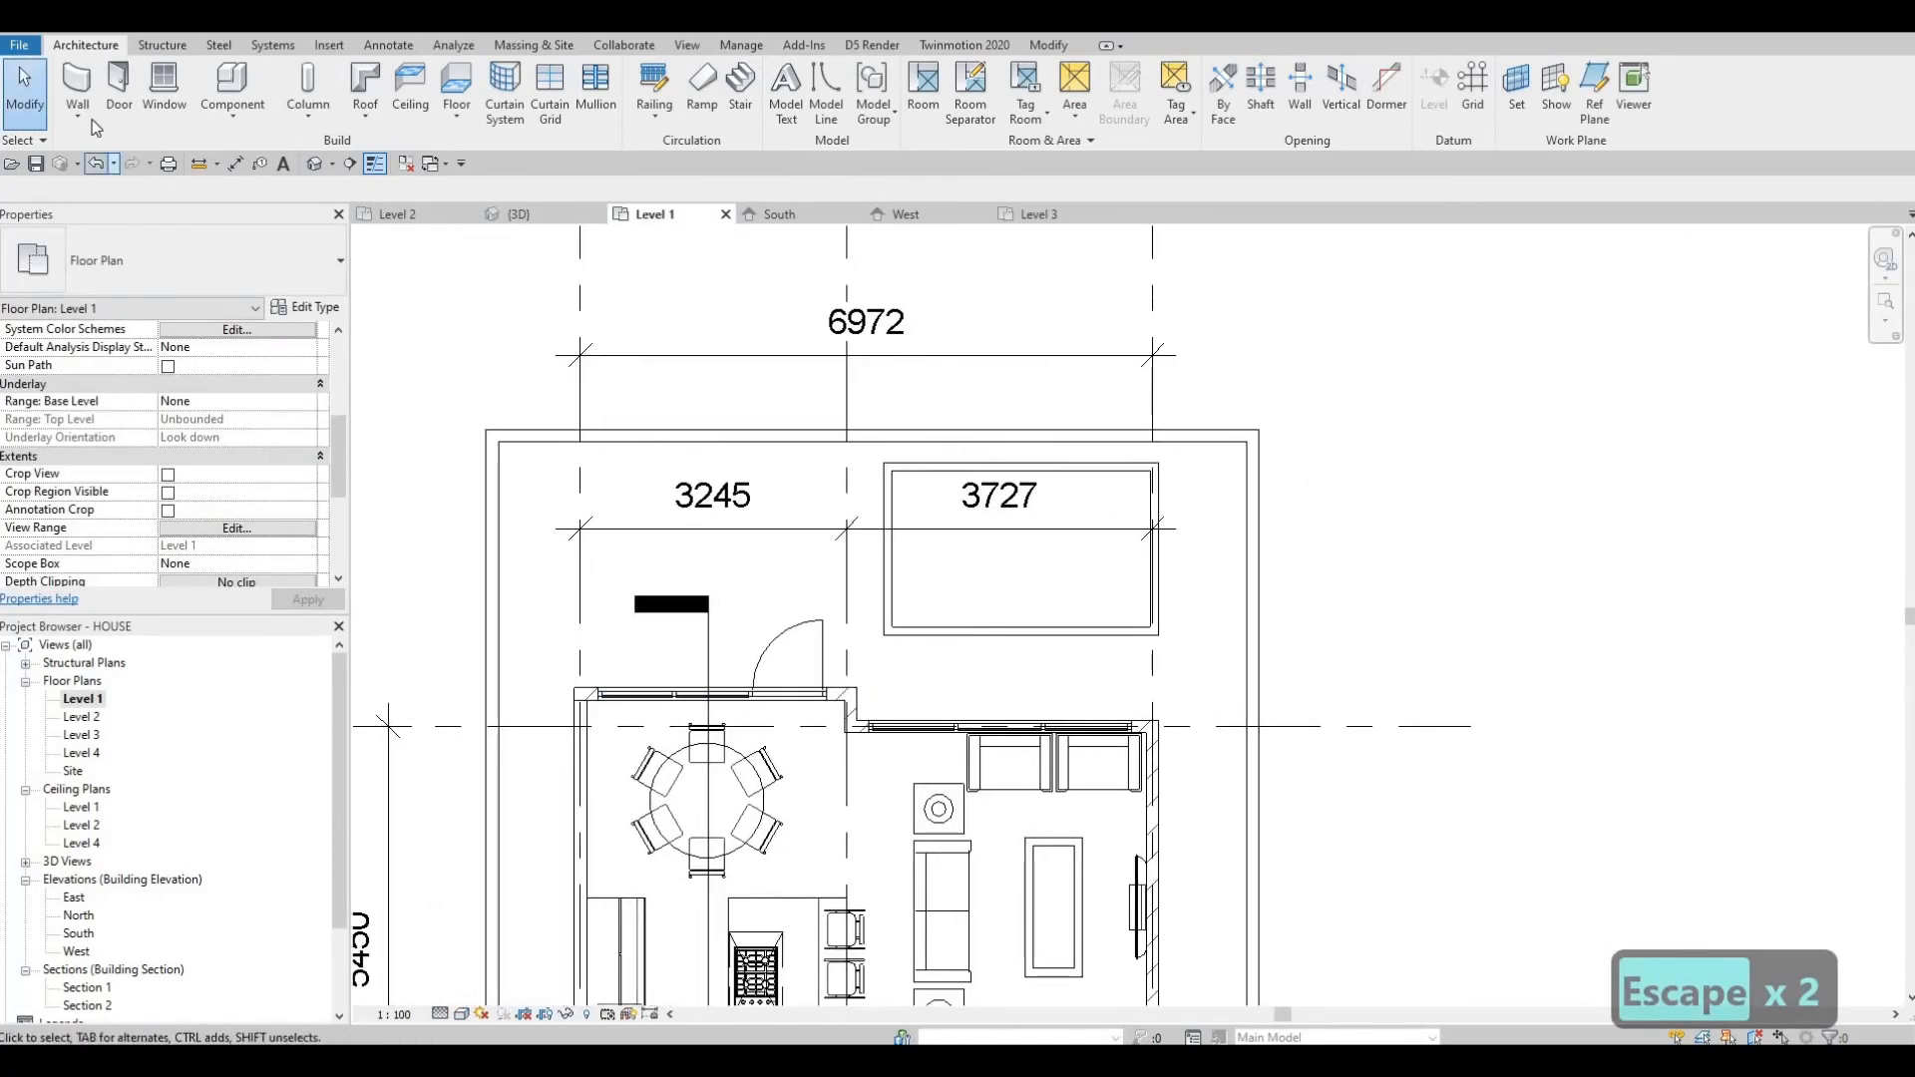
Start a new floor and duplicate the FLOOR 3 type as FLOOR 4.
{"action": "left_click", "coordinate": [458, 81]}
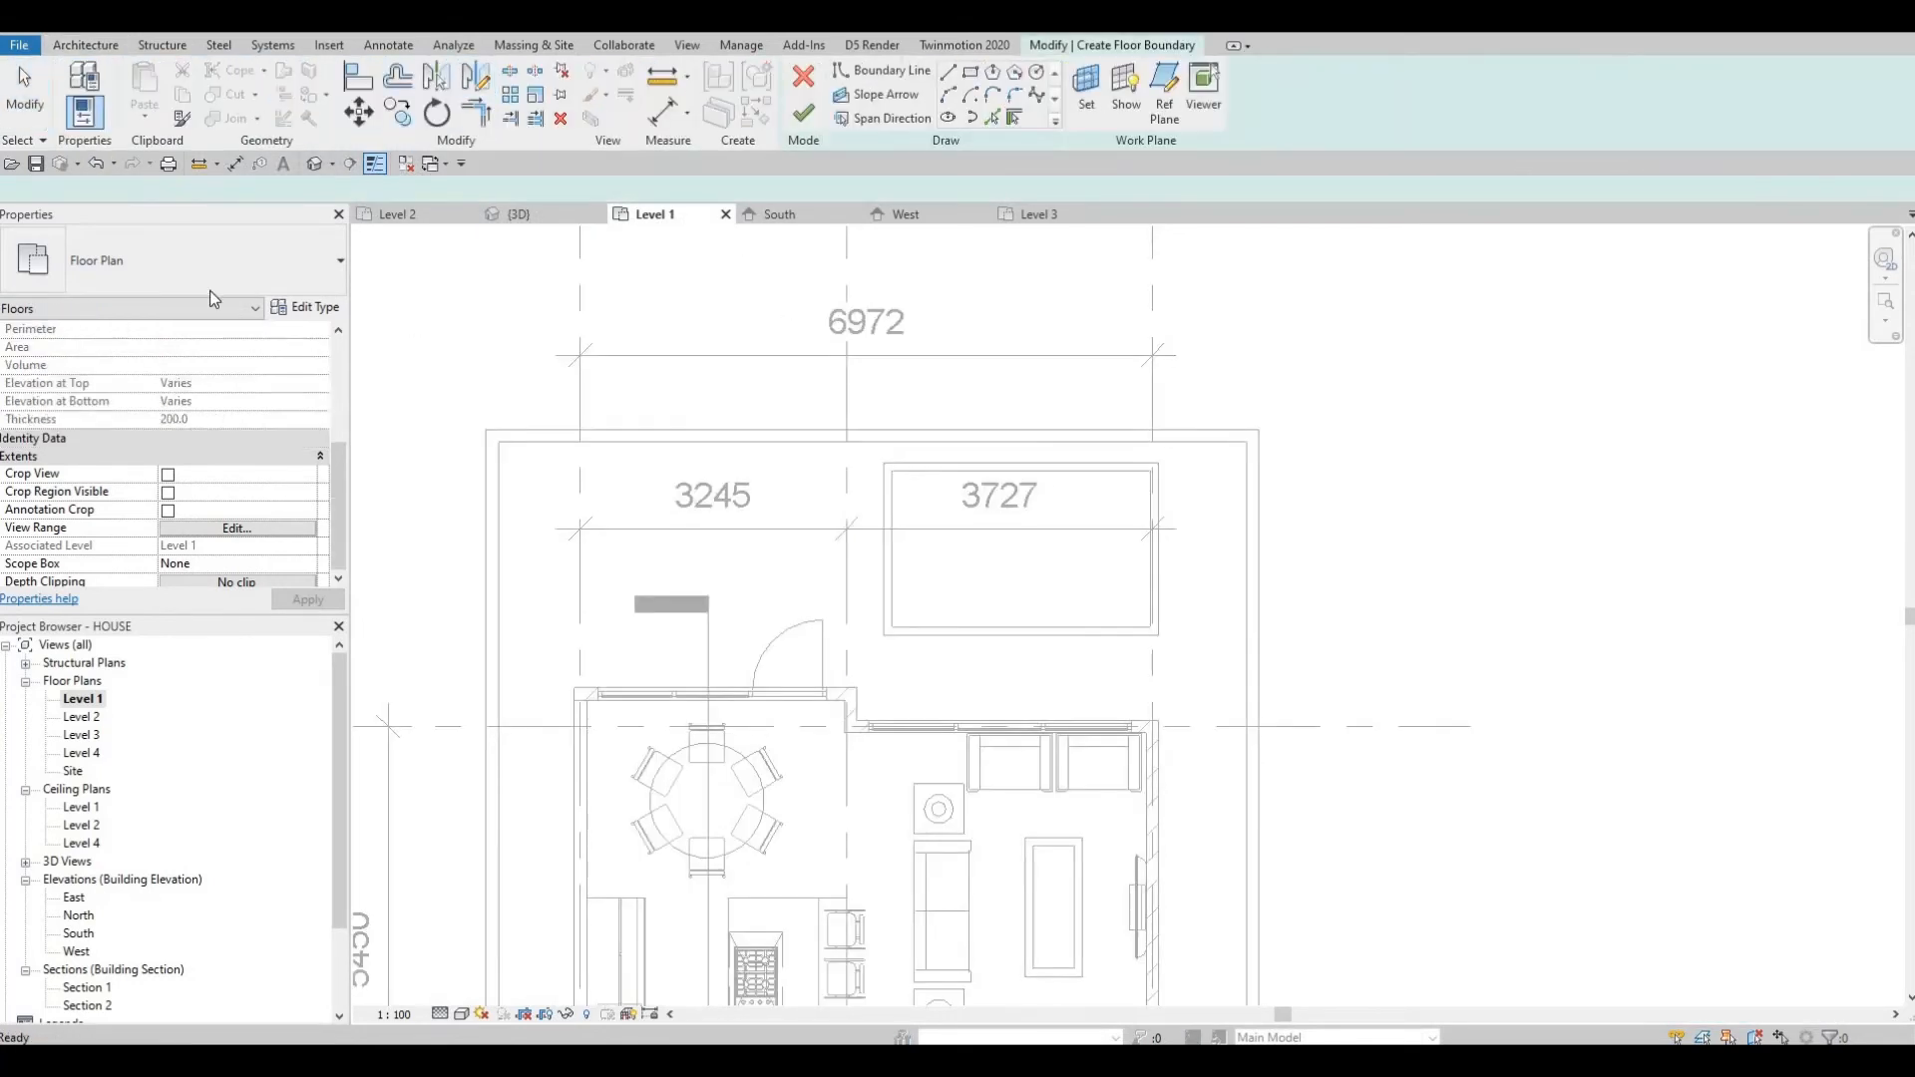
{"action": "left_click", "coordinate": [299, 314]}
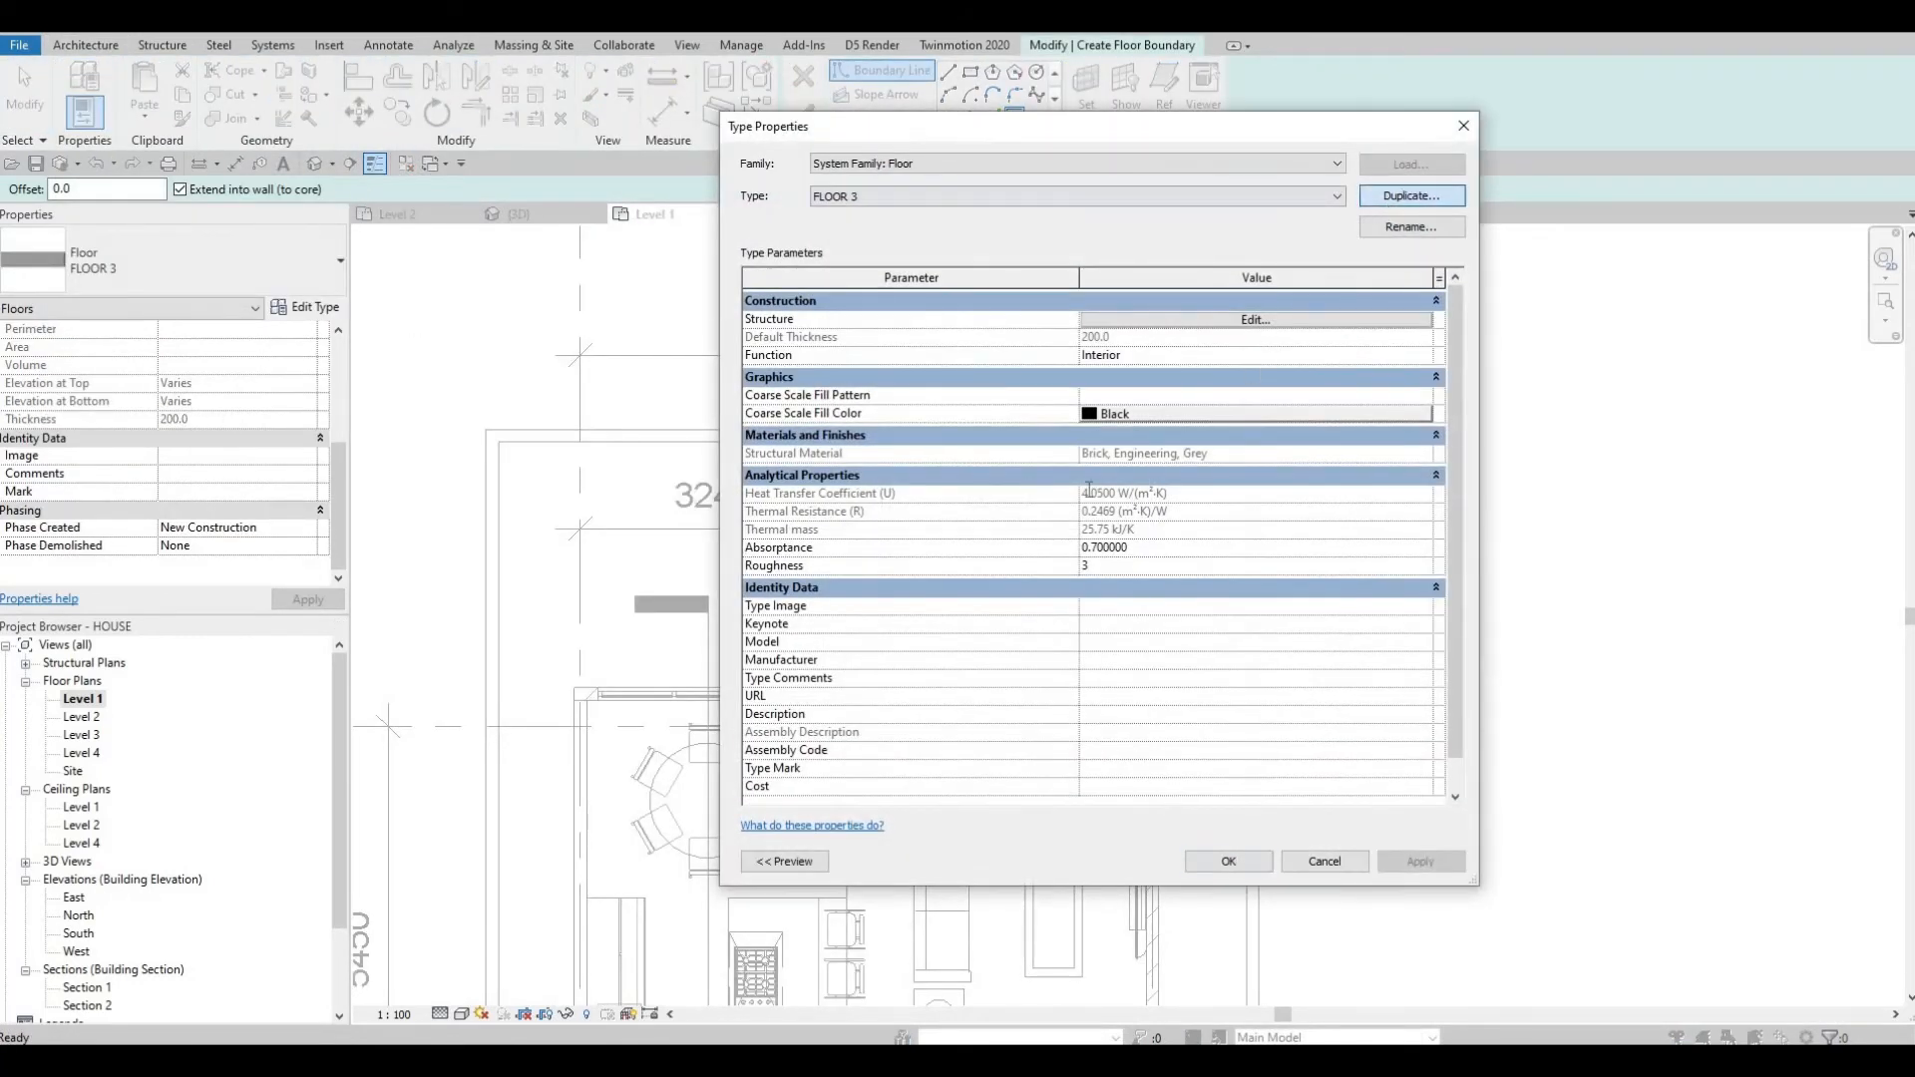
{"action": "key", "text": "Return"}
Set the FLOOR 4 structure layer material to Tile, Stone and Ceramic mix.
{"action": "left_click", "coordinate": [1095, 320]}
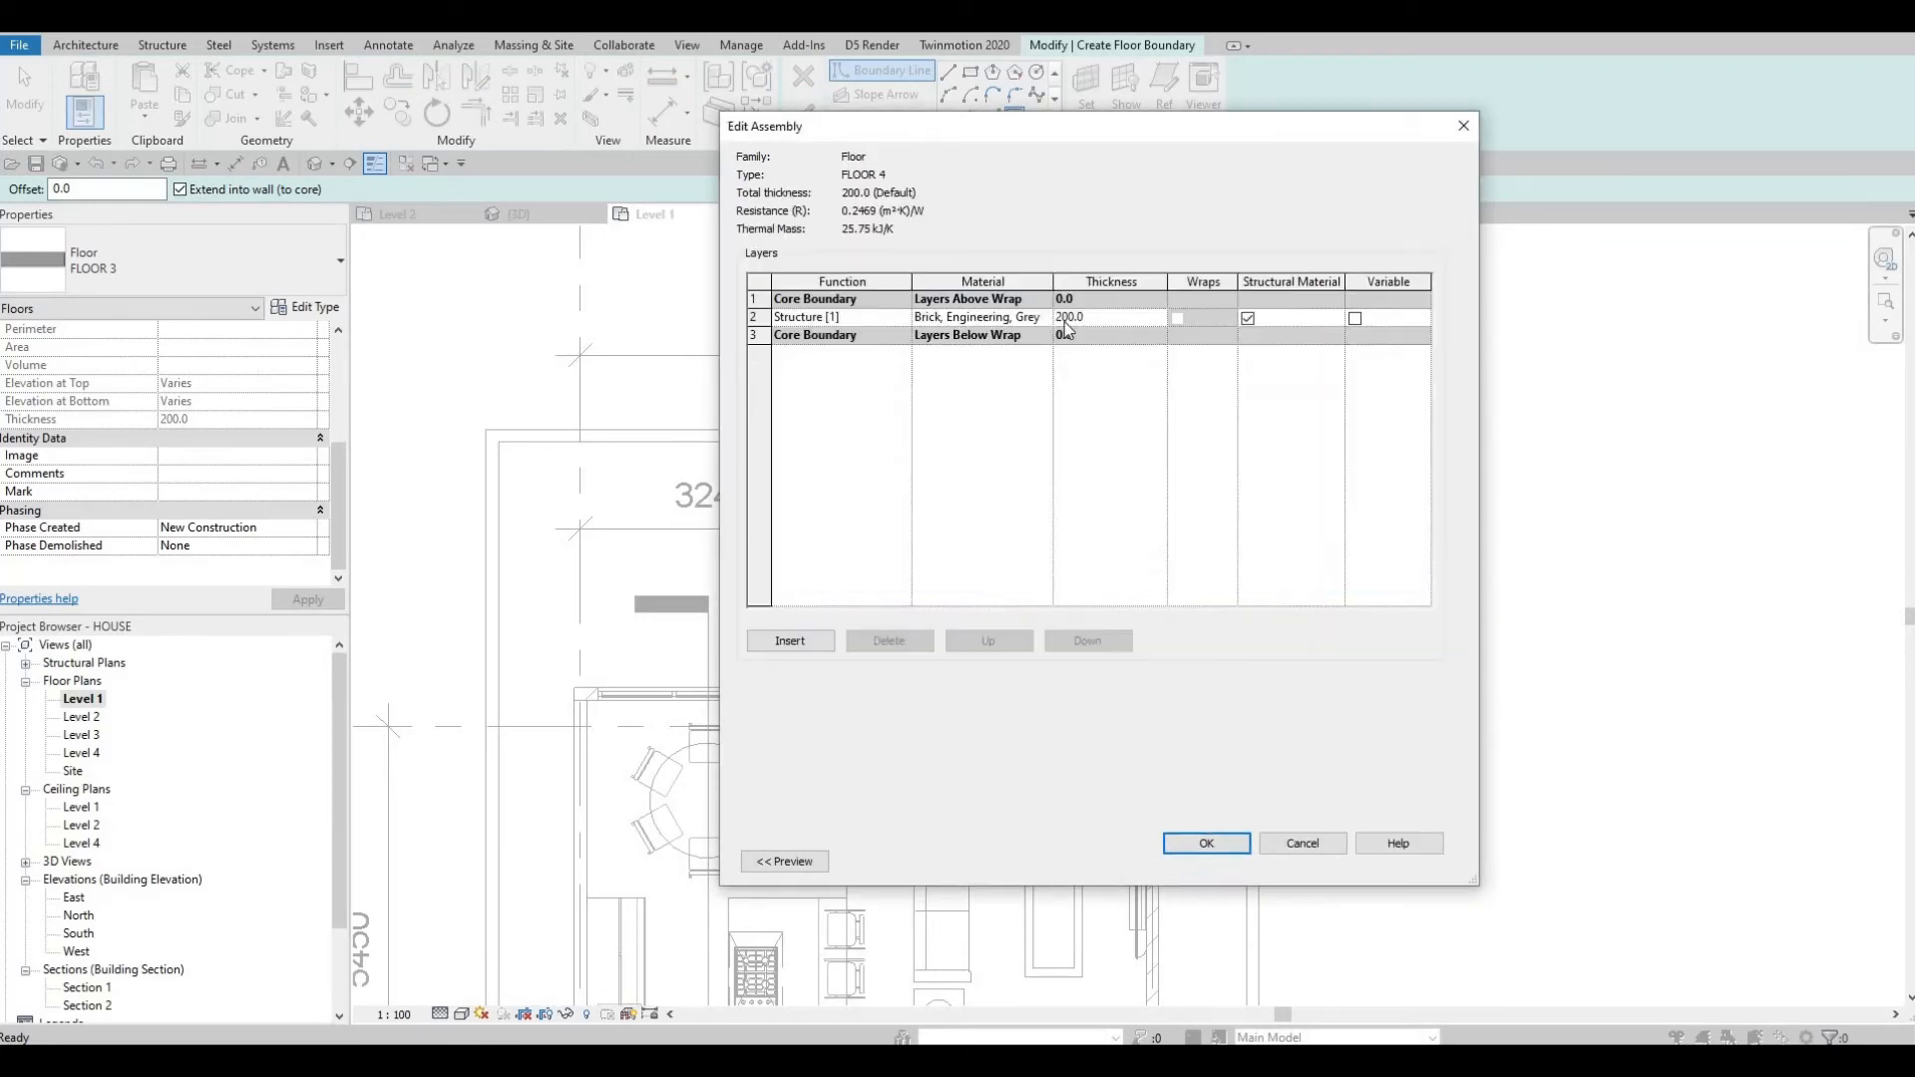
{"action": "left_click", "coordinate": [1044, 318]}
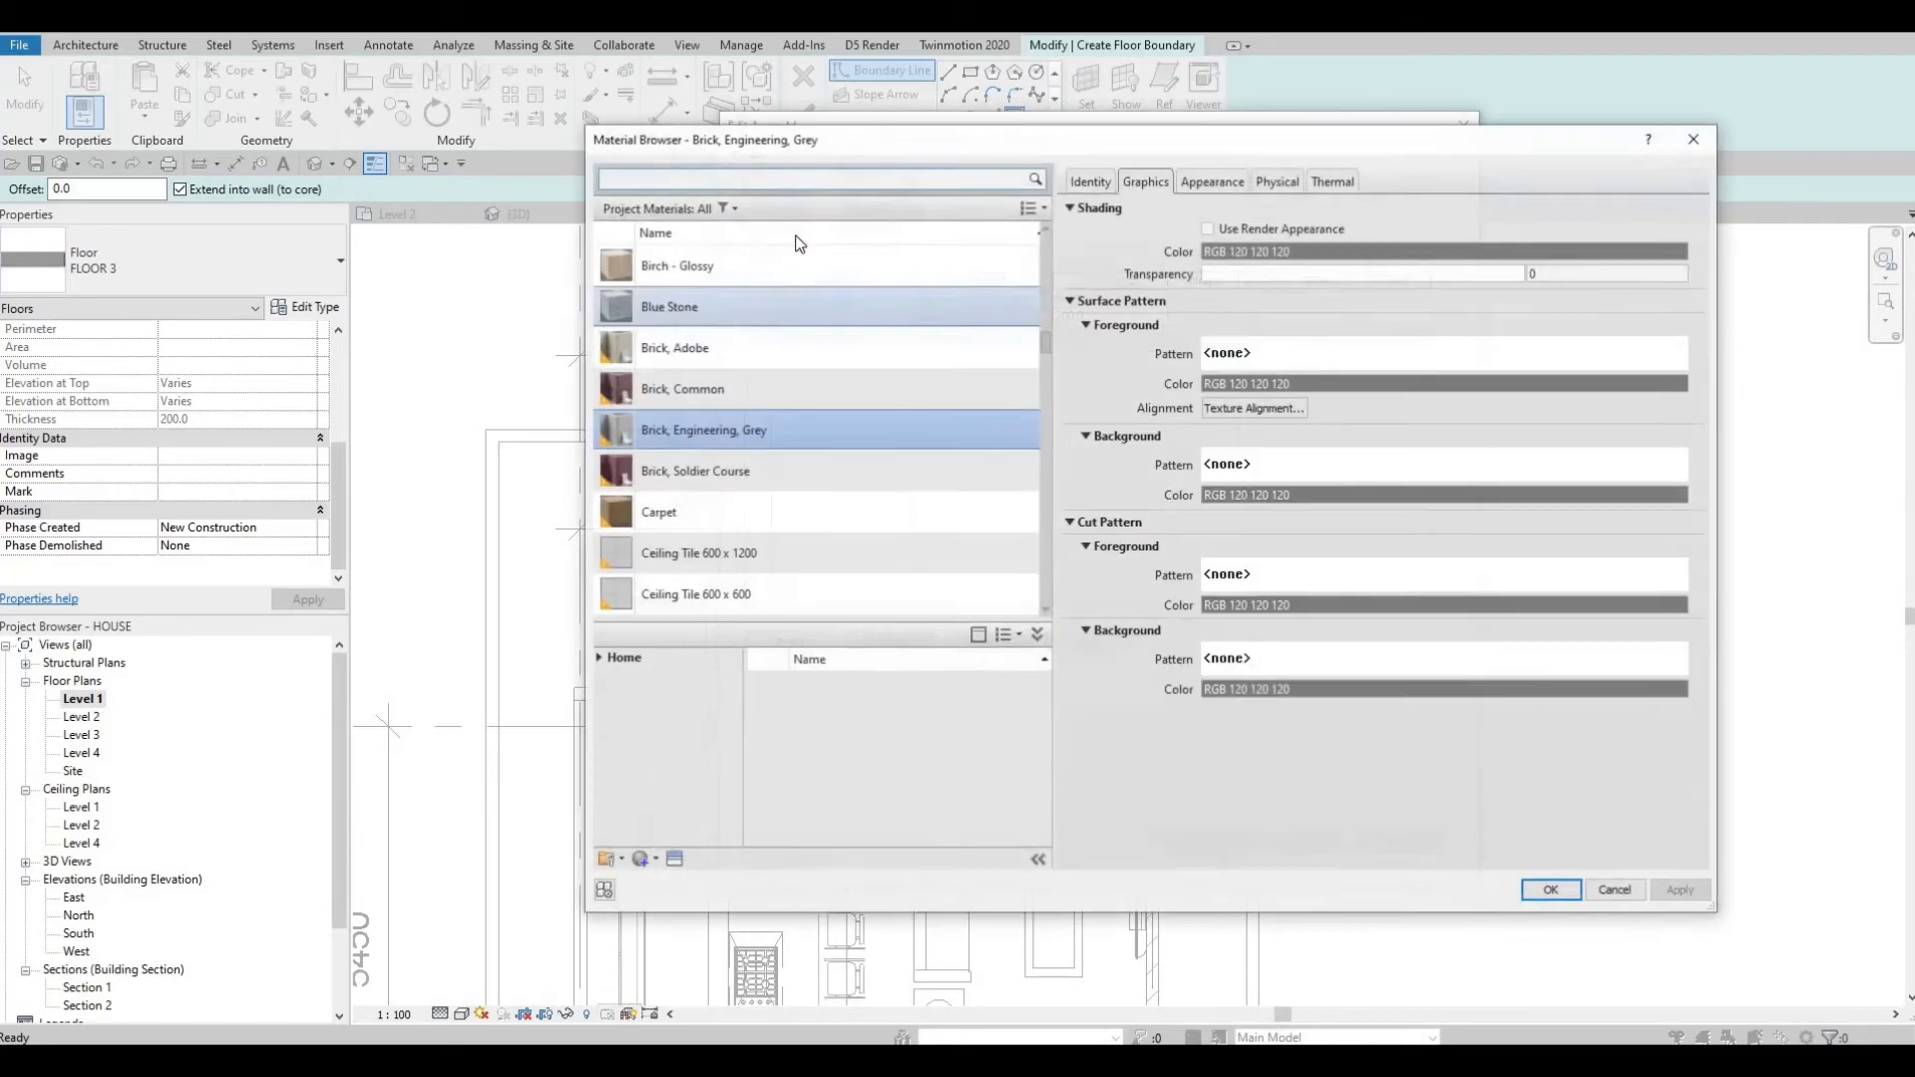
{"action": "left_click", "coordinate": [794, 180]}
{"action": "type", "text": "tile"}
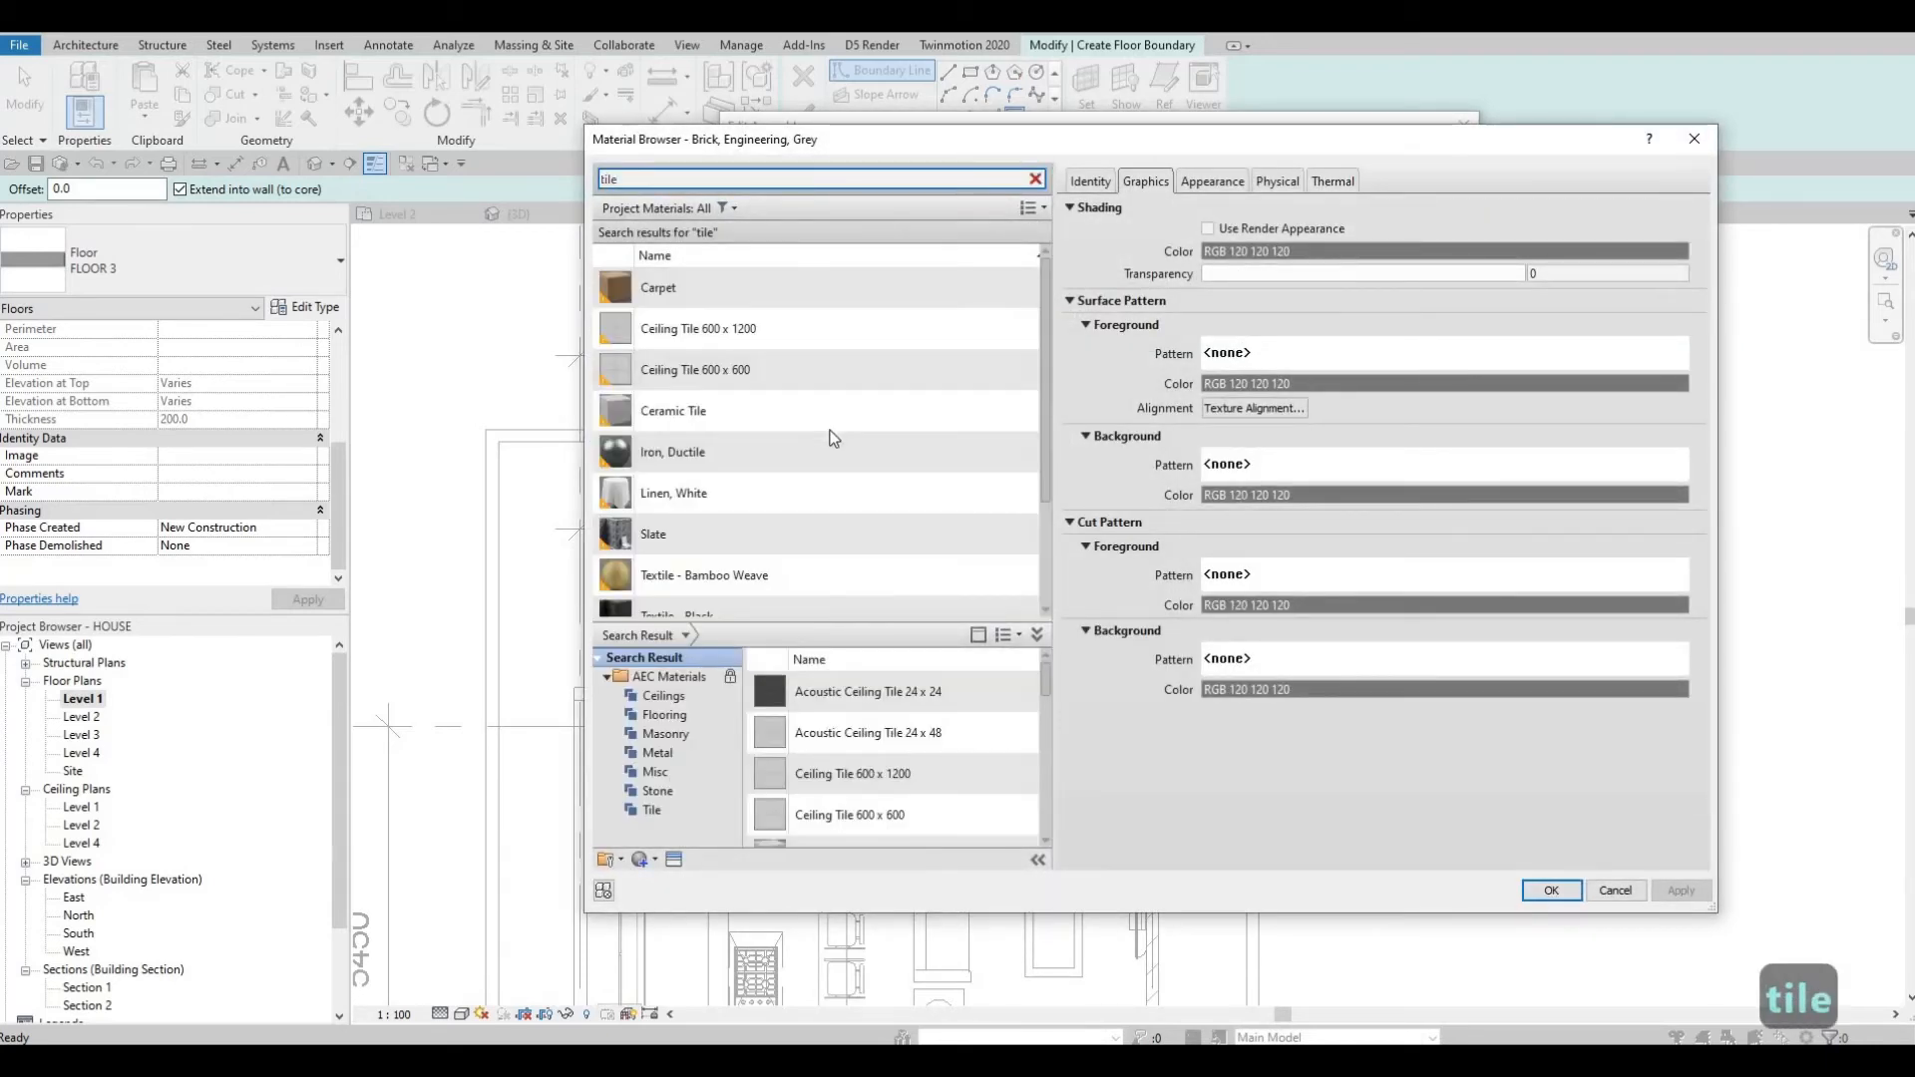
{"action": "scroll", "coordinate": [795, 505], "scroll_direction": "down", "scroll_amount": 3}
{"action": "left_click", "coordinate": [757, 556]}
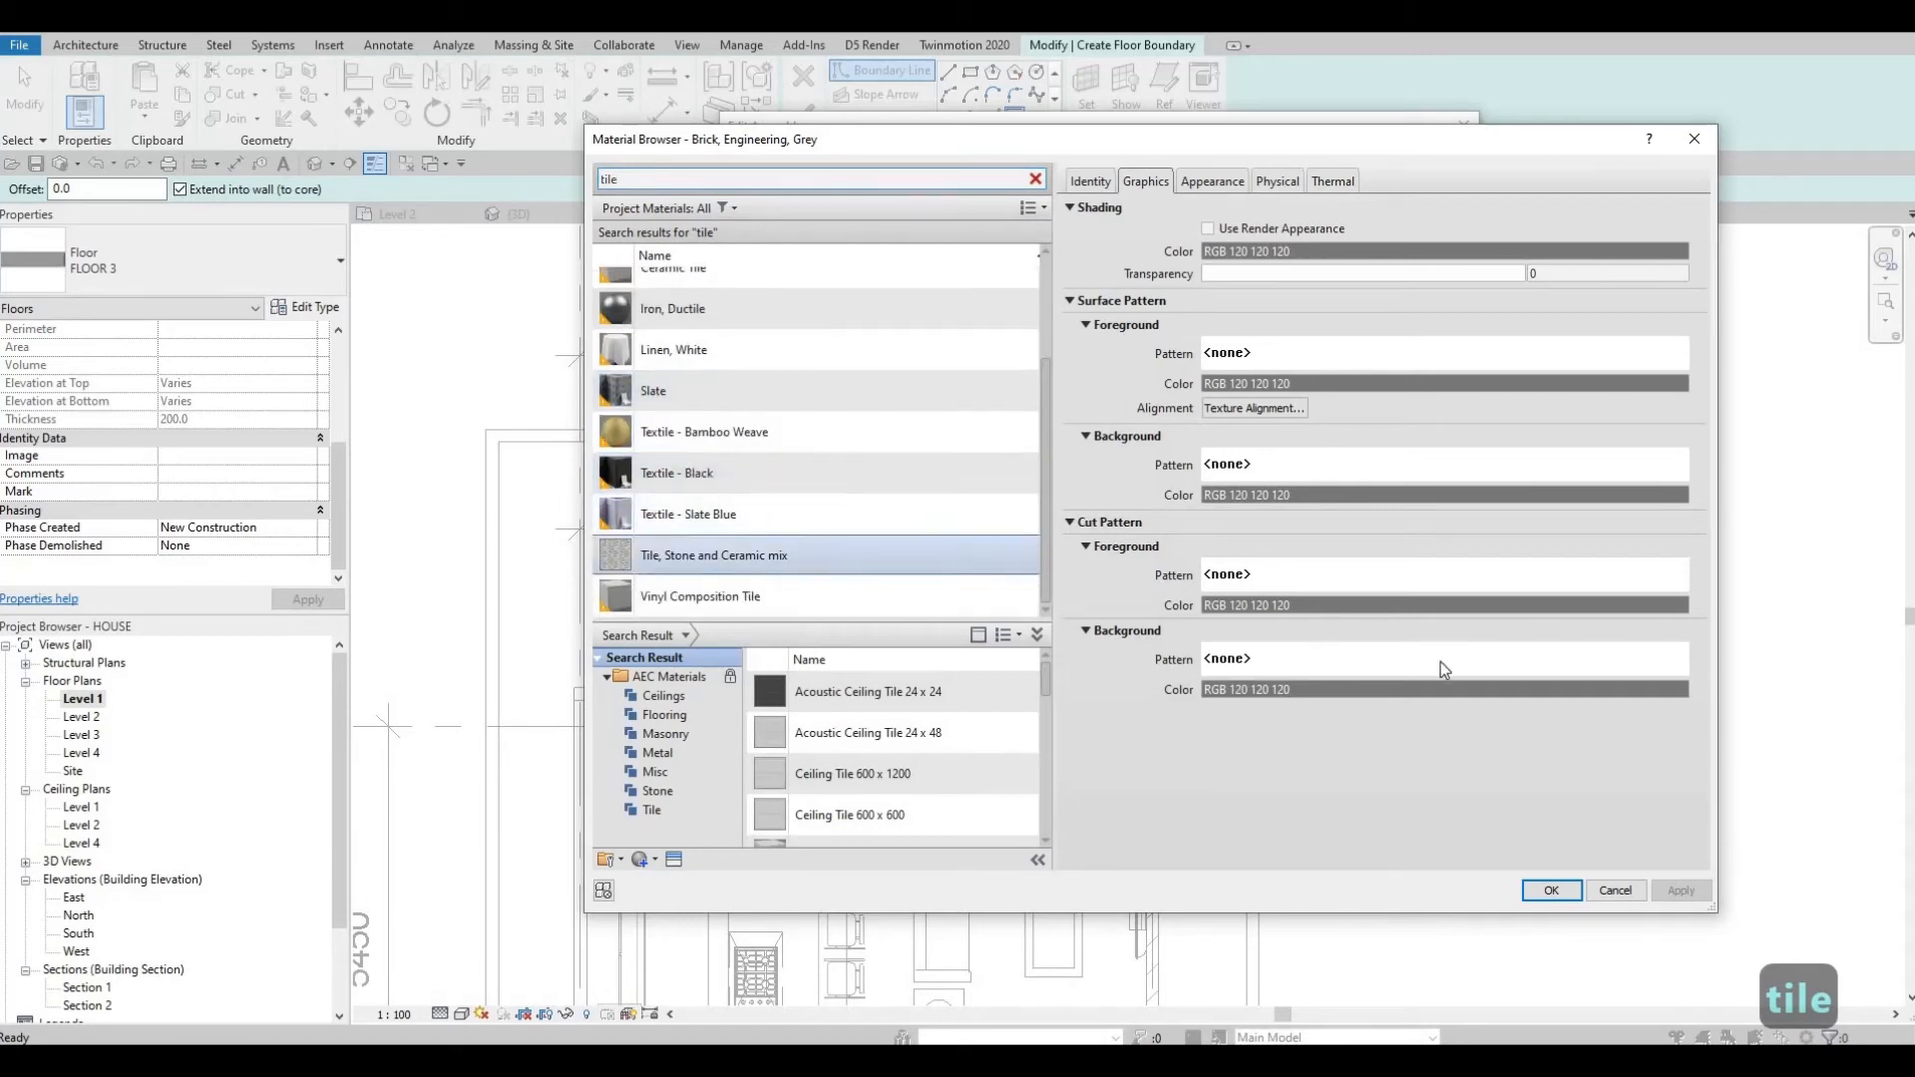
{"action": "key", "text": "Return"}
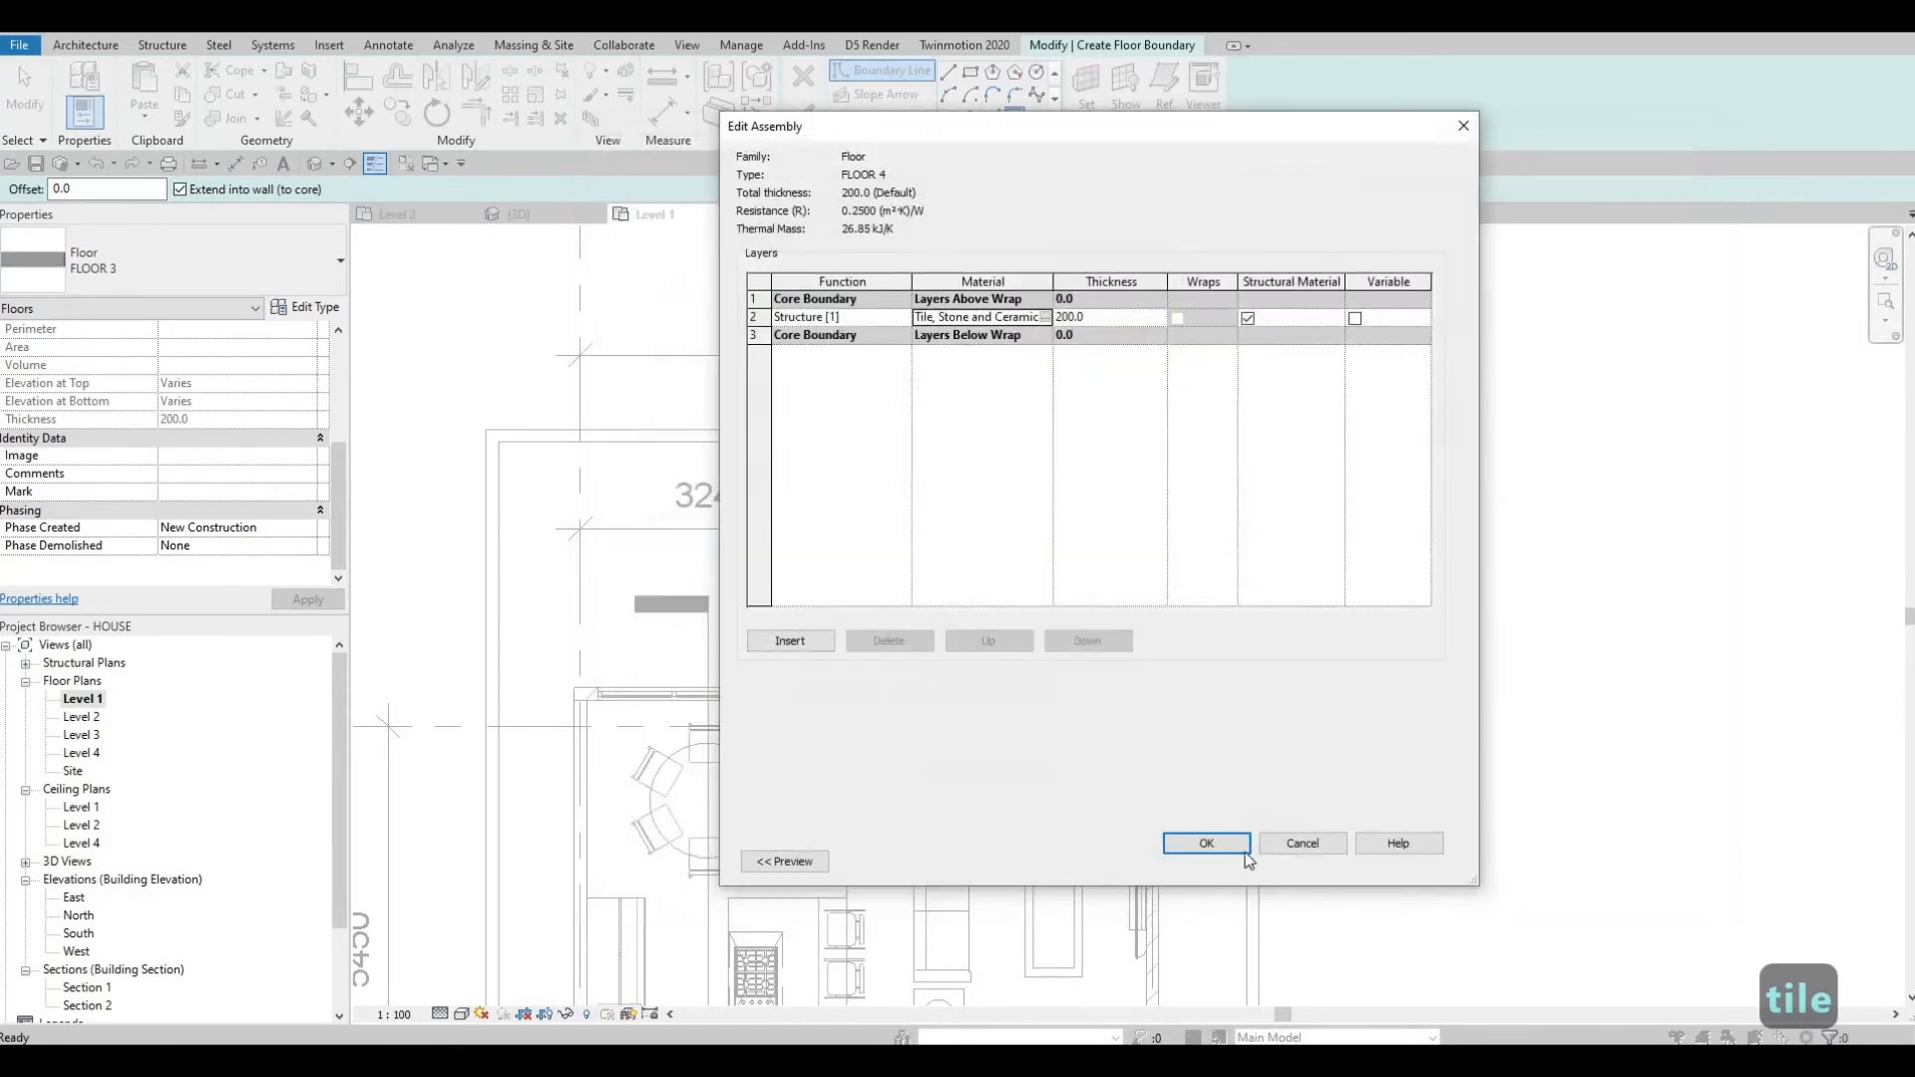
{"action": "left_click", "coordinate": [1202, 841]}
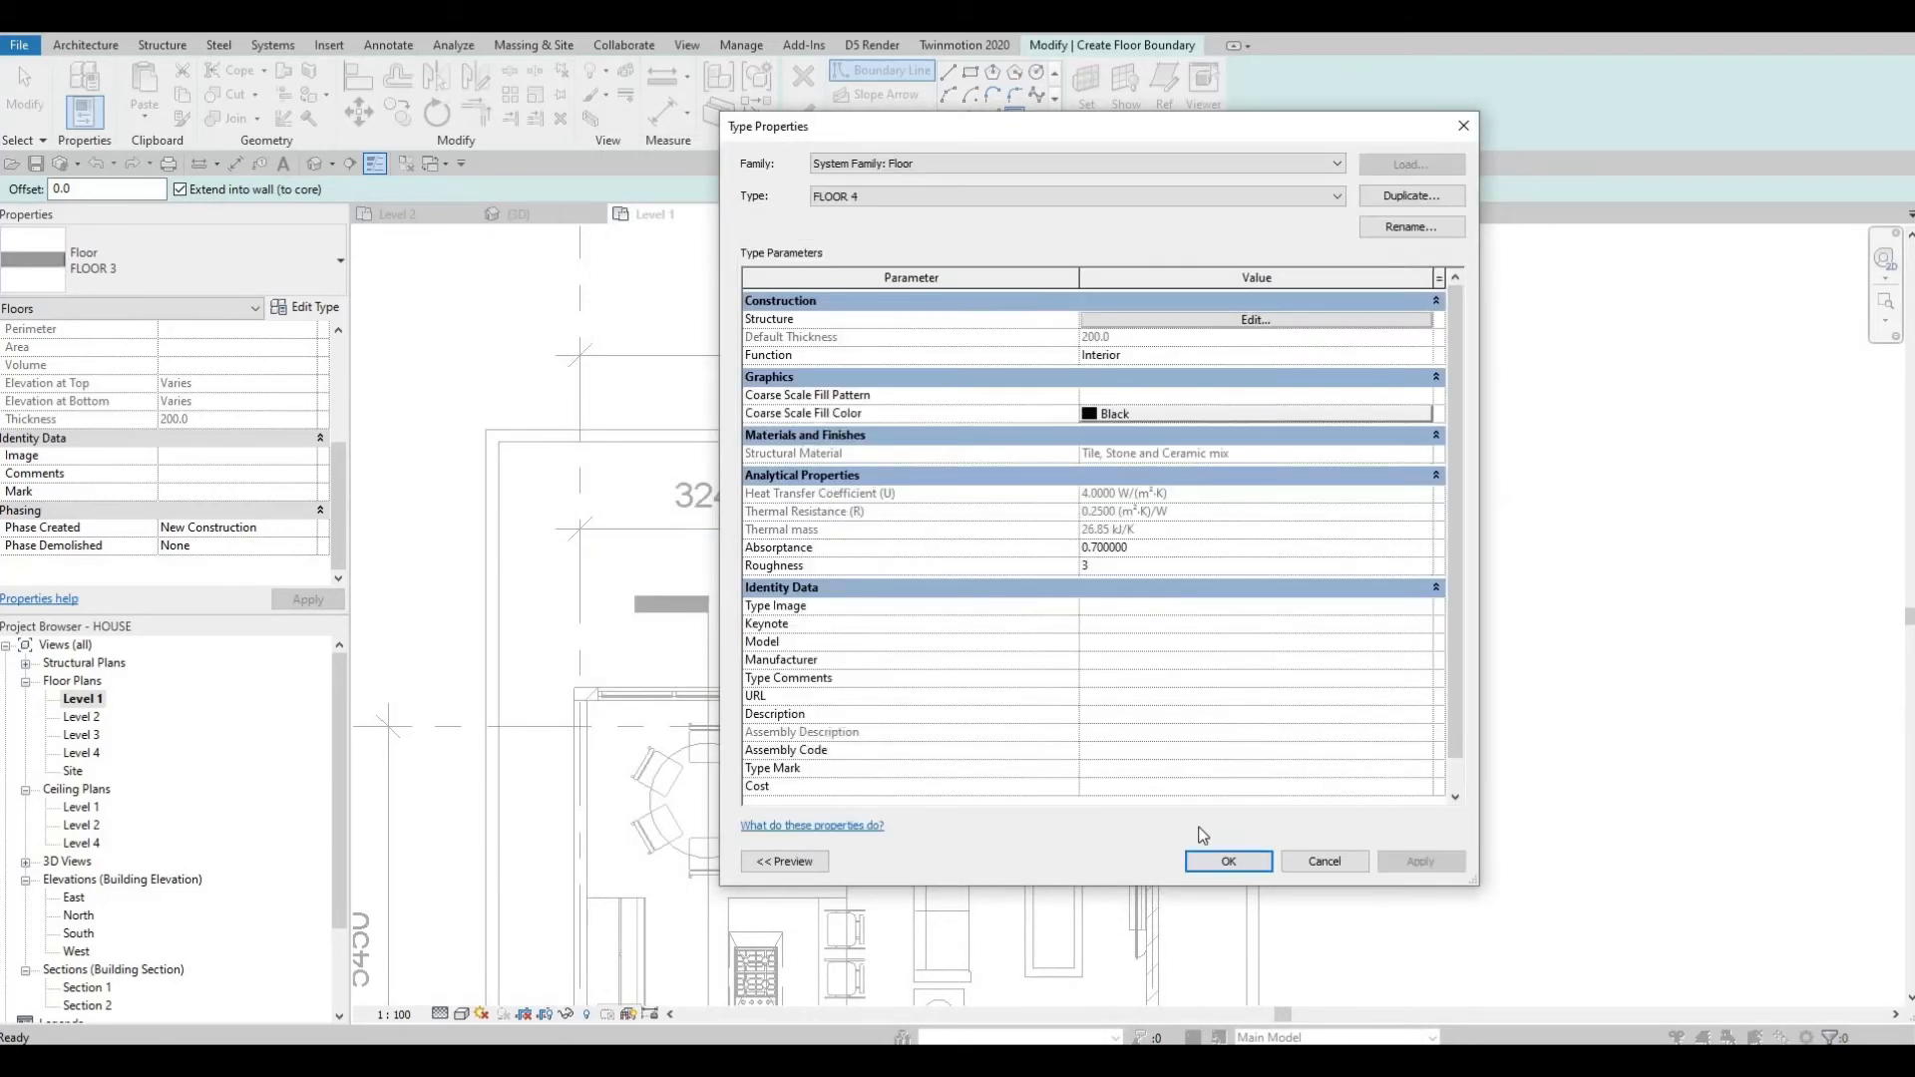
{"action": "key", "text": "Return"}
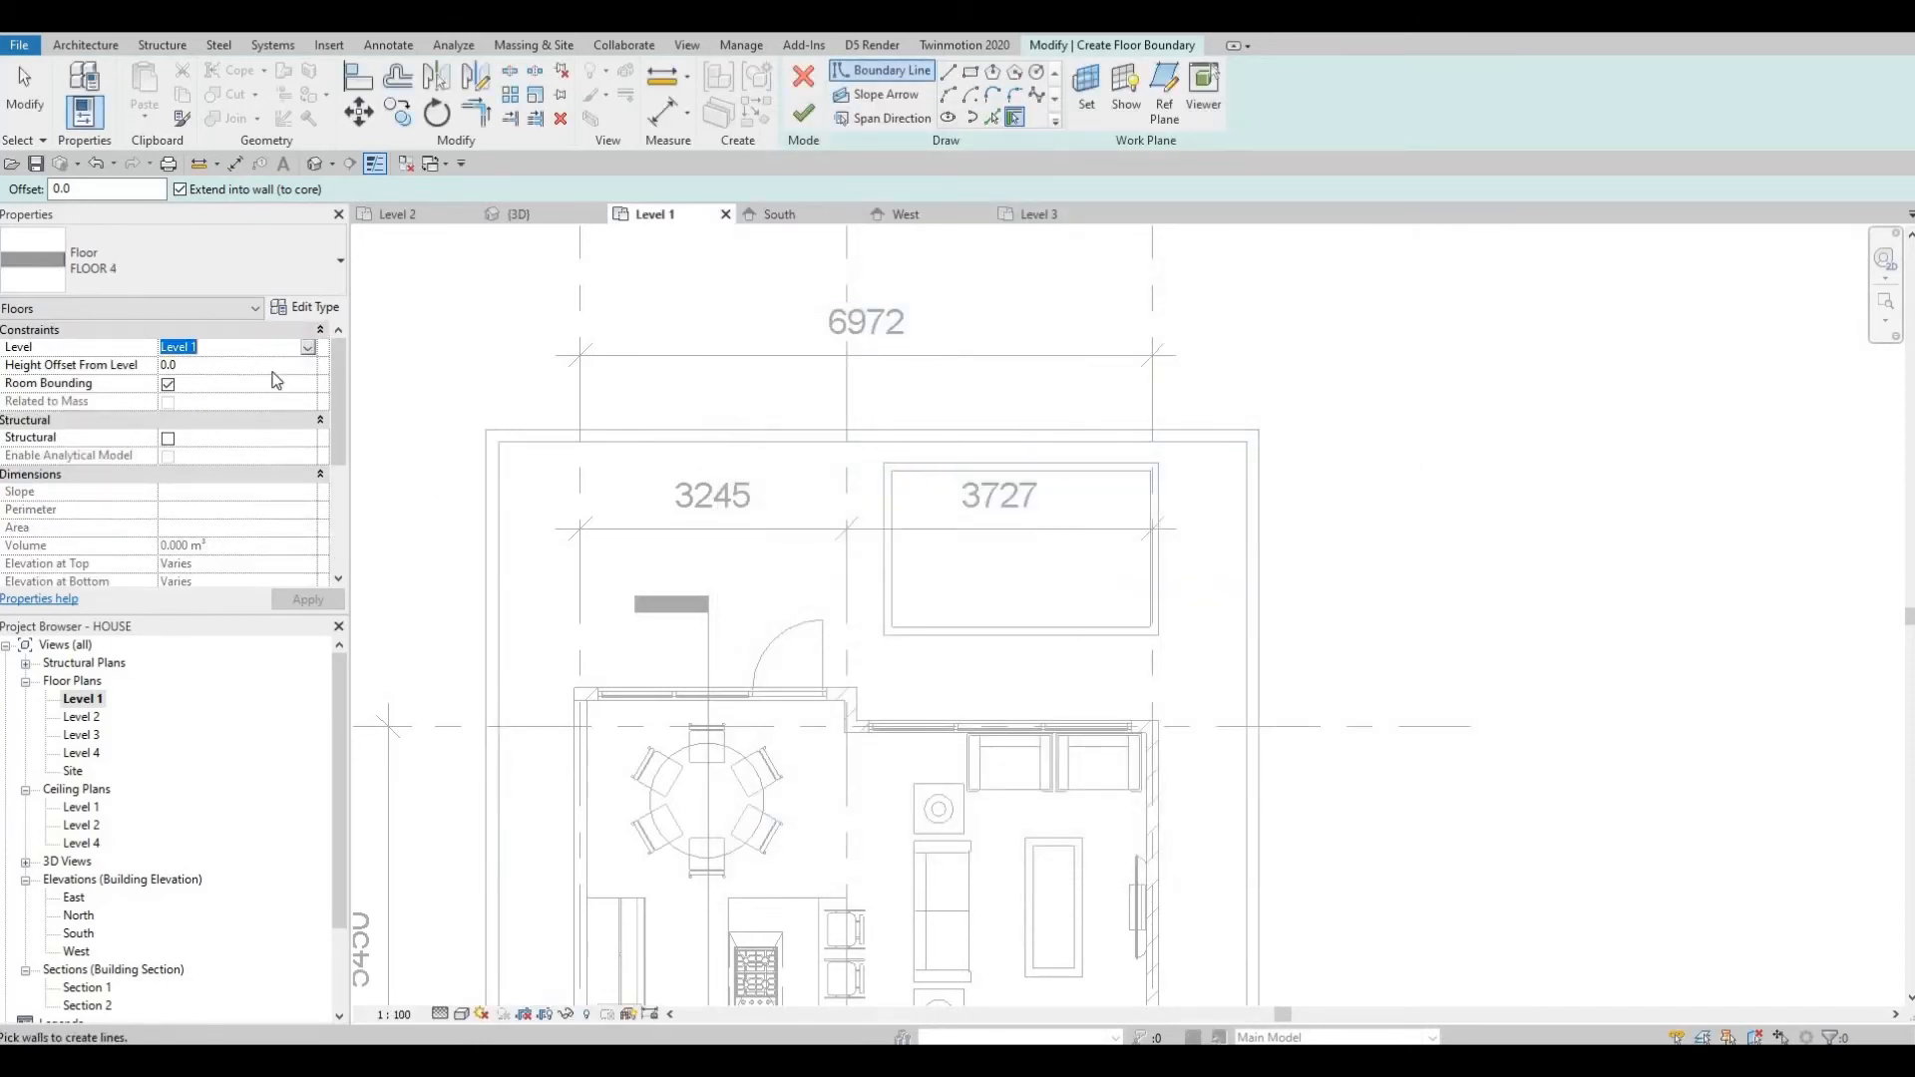
Set the floor's level to pool and sketch a rectangular boundary over the pool opening.
{"action": "left_click", "coordinate": [200, 364]}
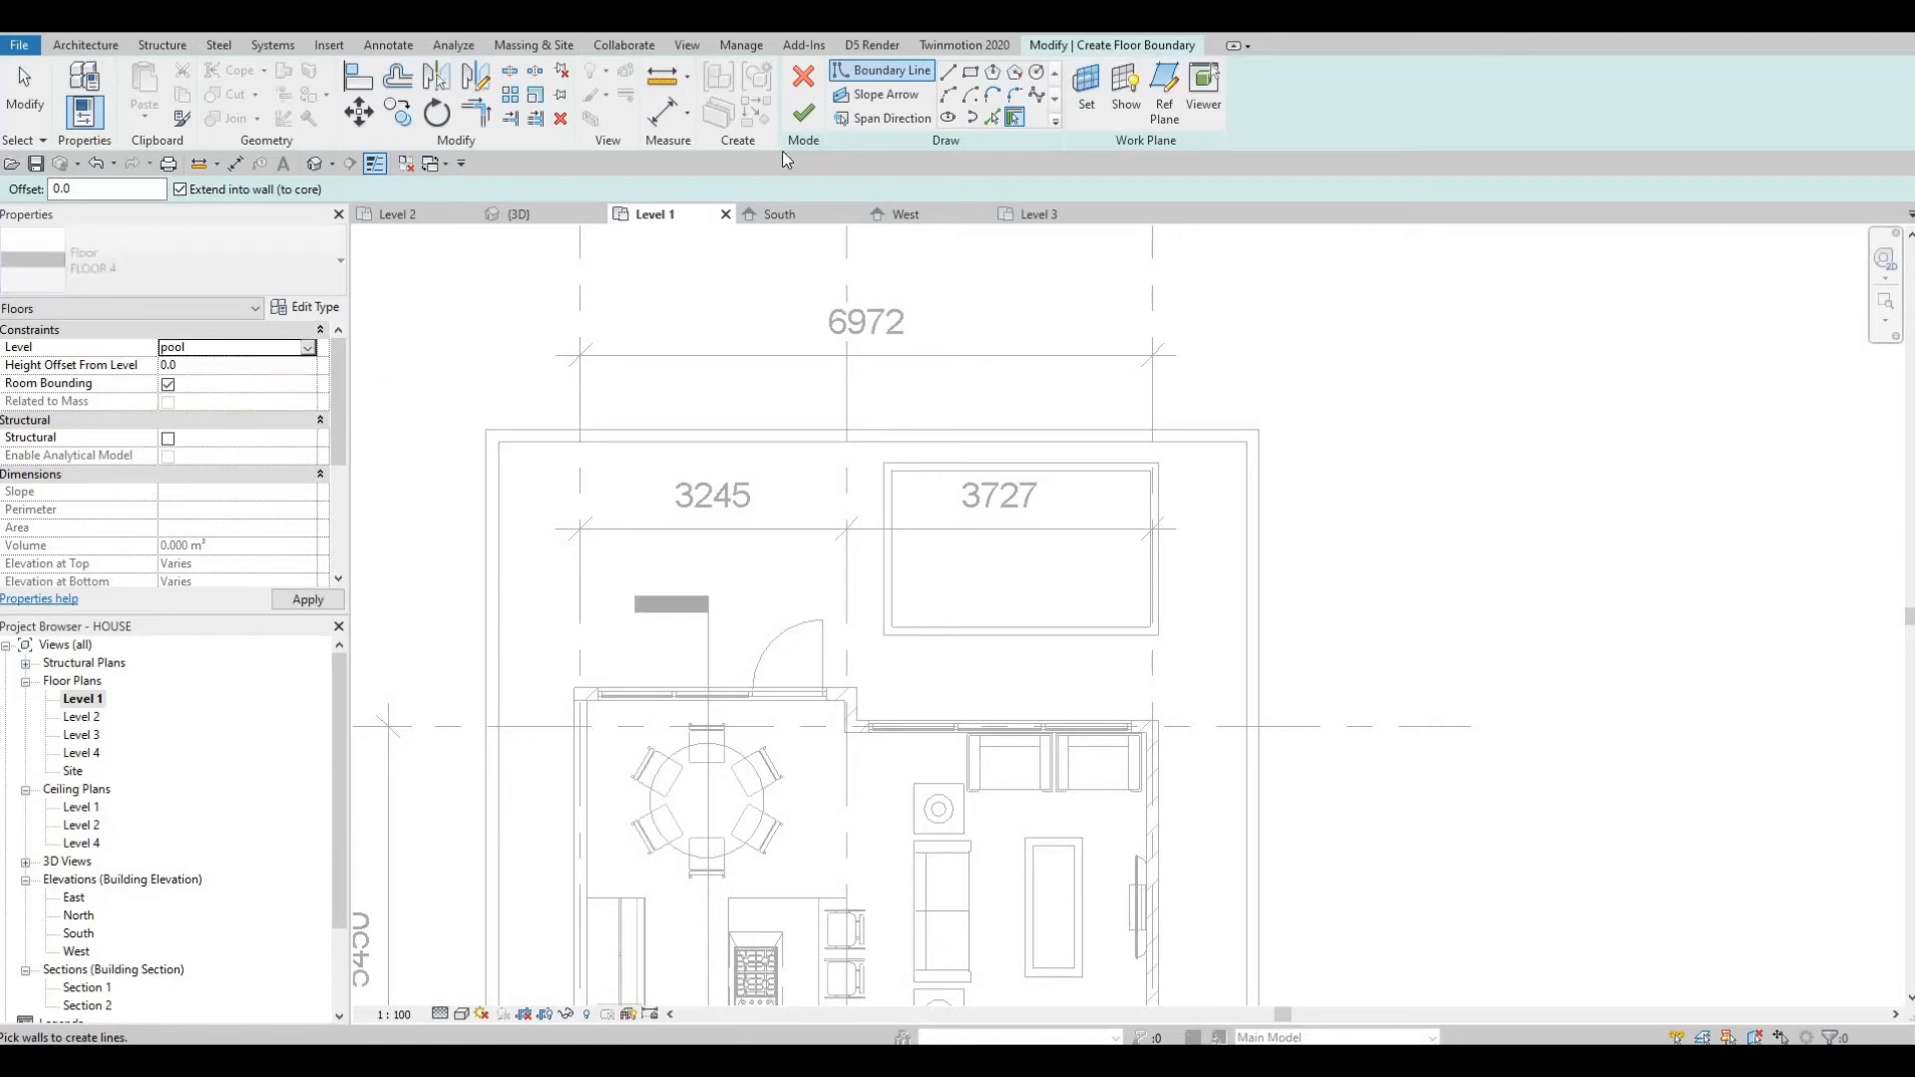
{"action": "left_click", "coordinate": [971, 73]}
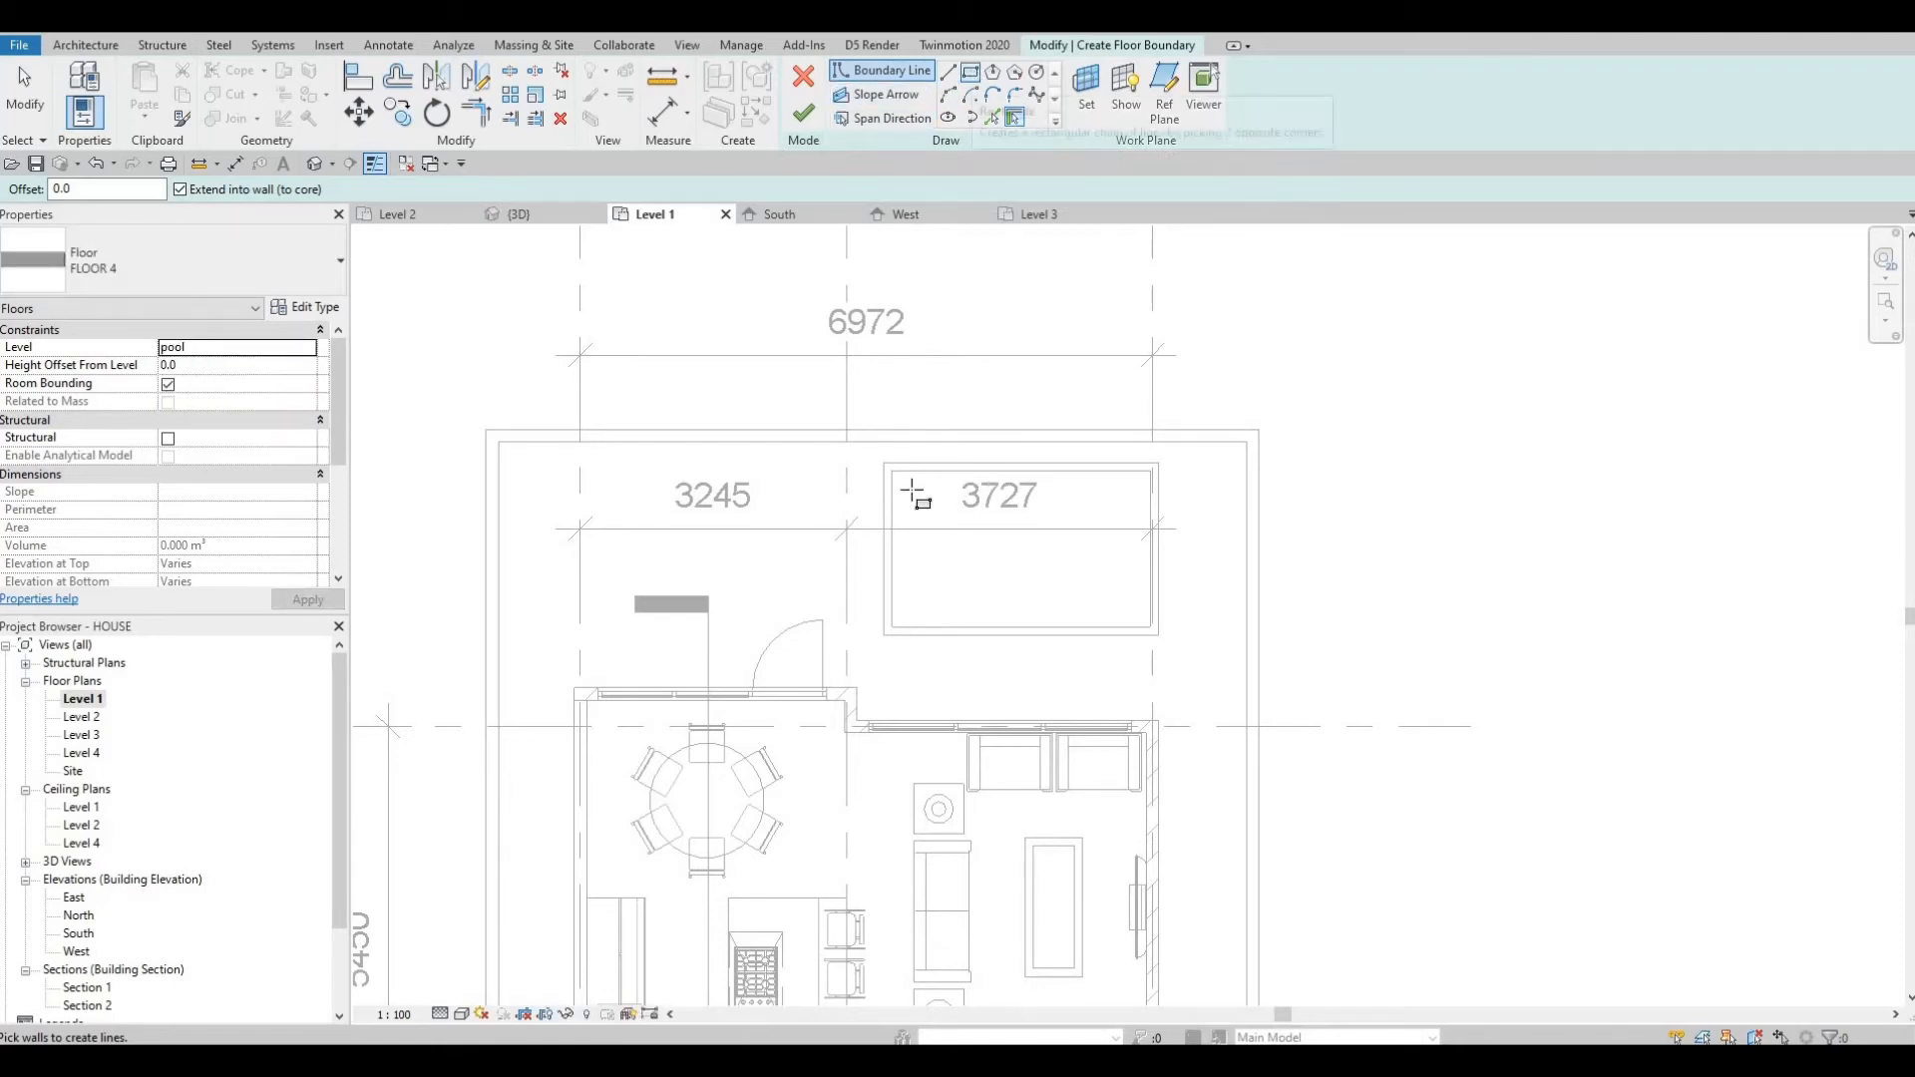
{"action": "left_click", "coordinate": [1109, 611]}
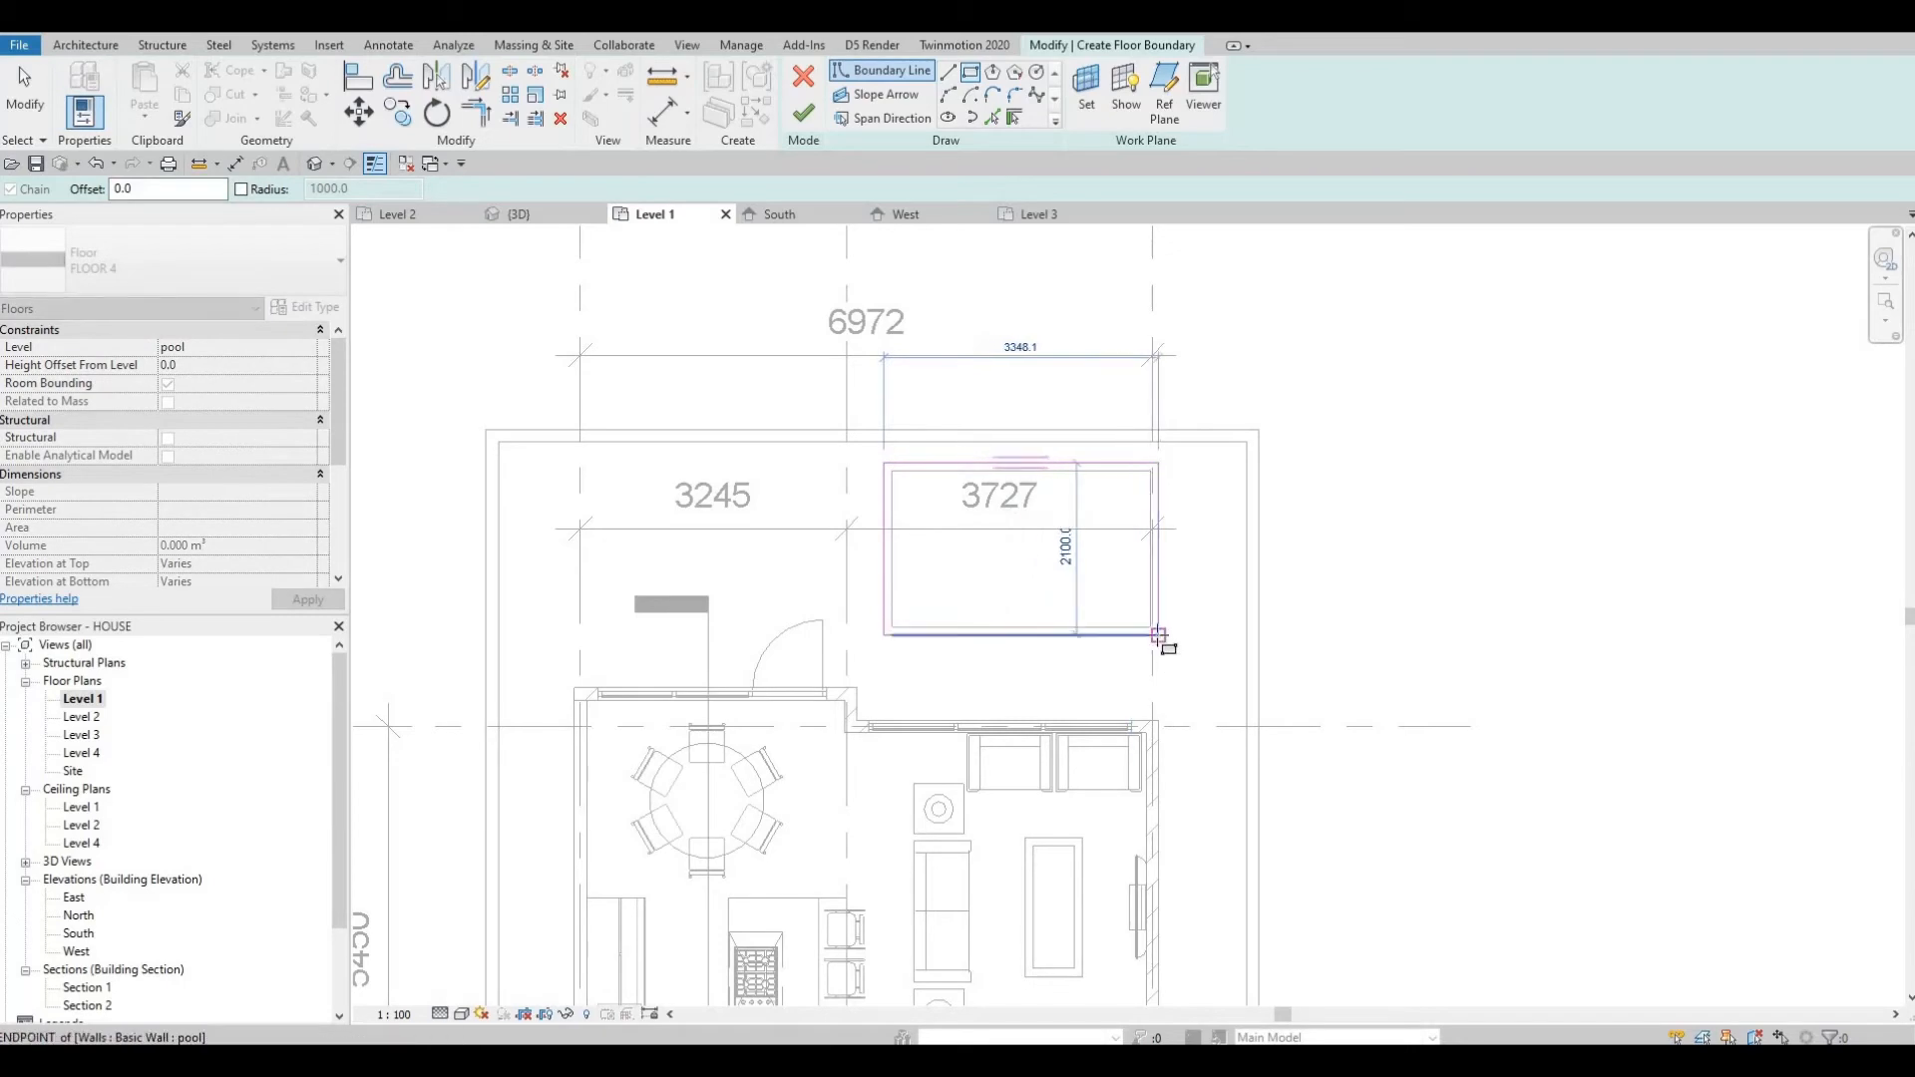
{"action": "left_click", "coordinate": [1160, 636]}
{"action": "key", "text": "Escape"}
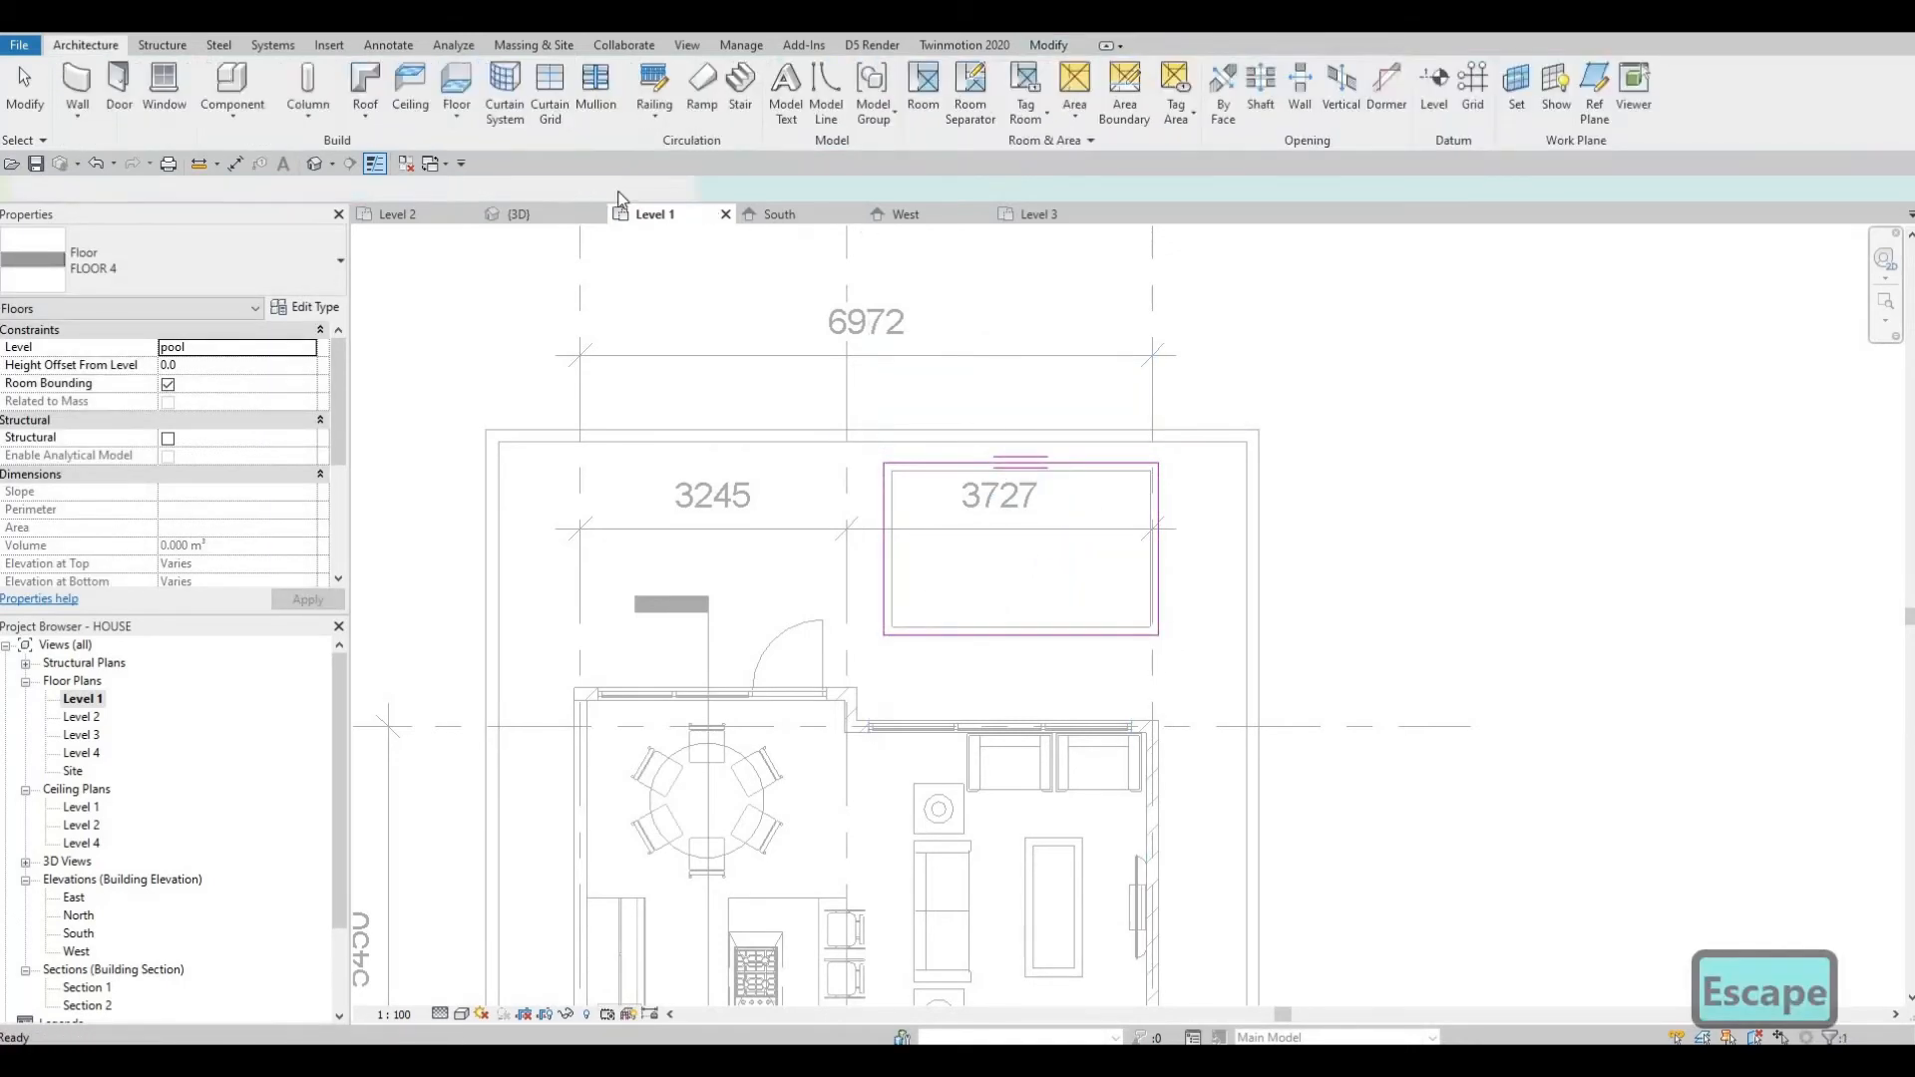
Check the pool in the 3D view, then return to the Level 1 plan.
{"action": "left_click", "coordinate": [318, 164]}
{"action": "key", "text": "Escape"}
{"action": "middle_click_drag", "start_coordinate": [855, 579], "coordinate": [933, 640], "text": "shift"}
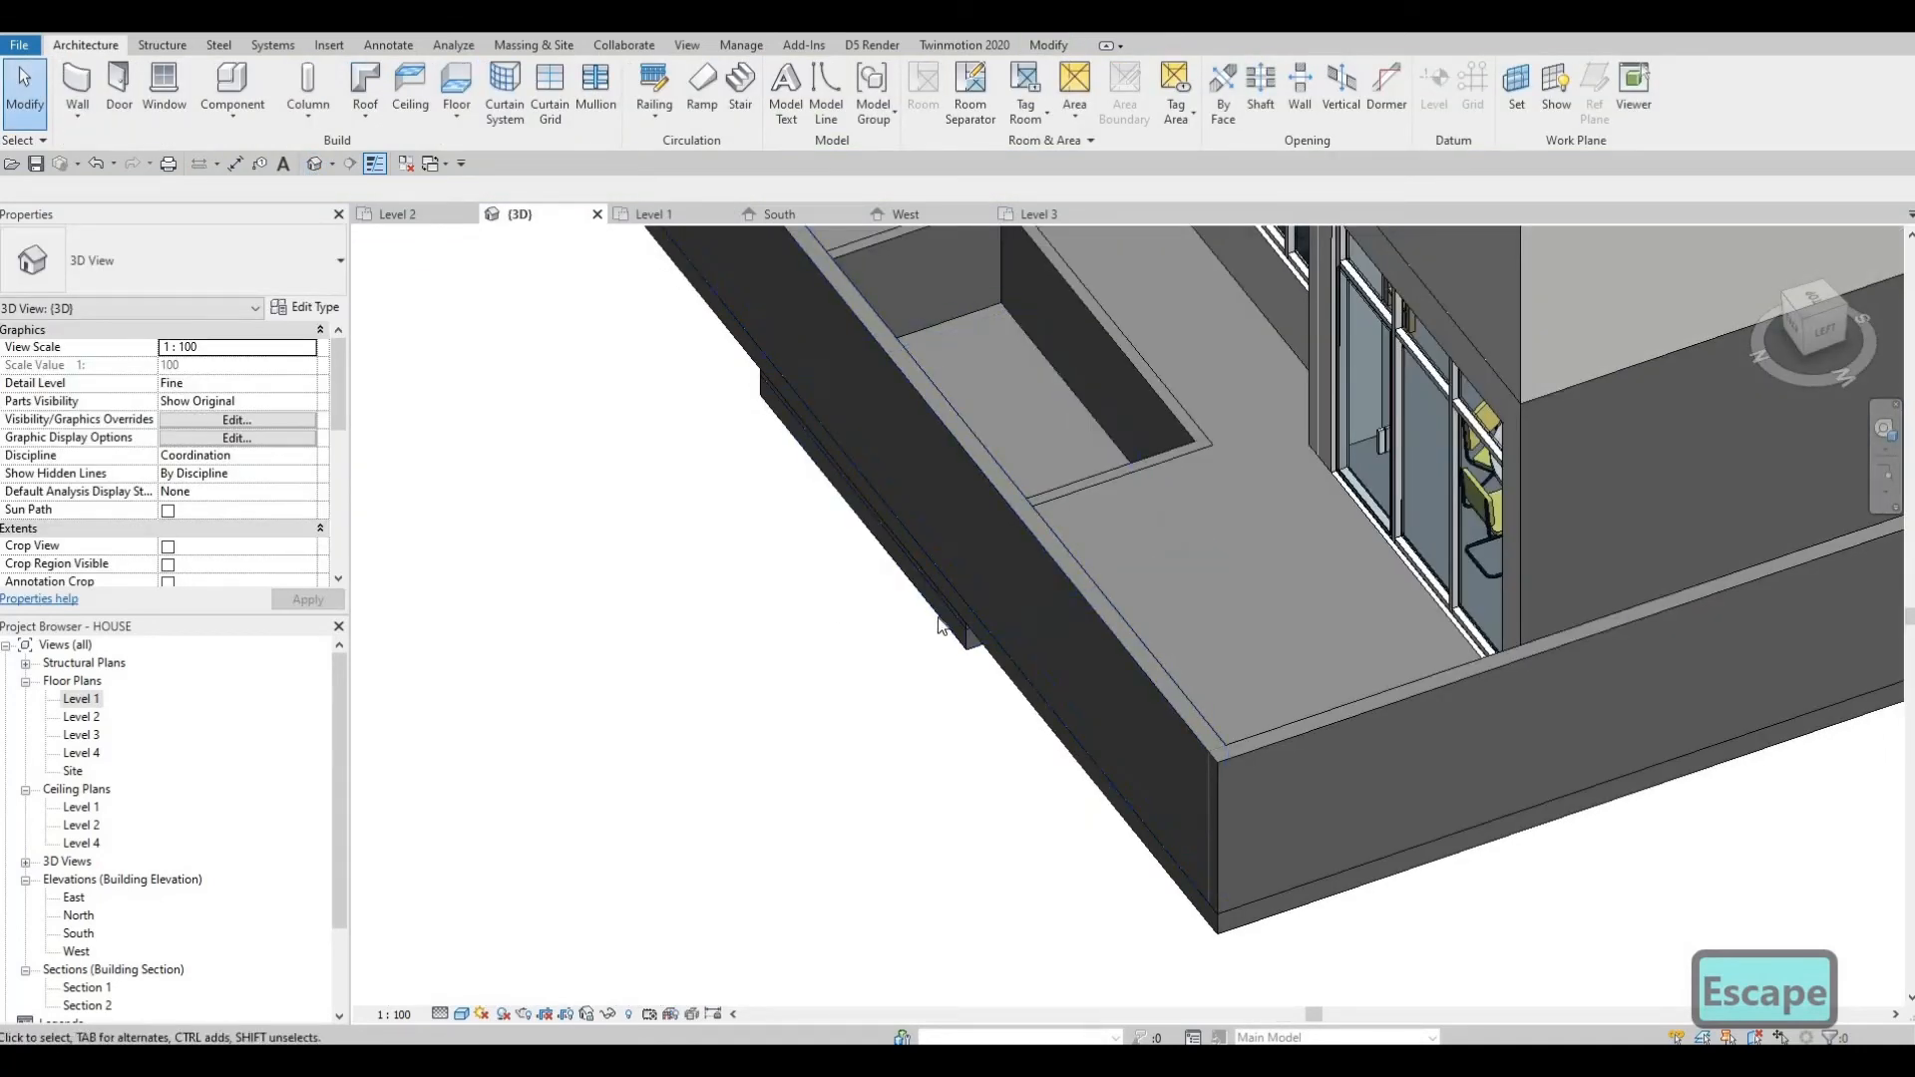
{"action": "double_click", "coordinate": [83, 702]}
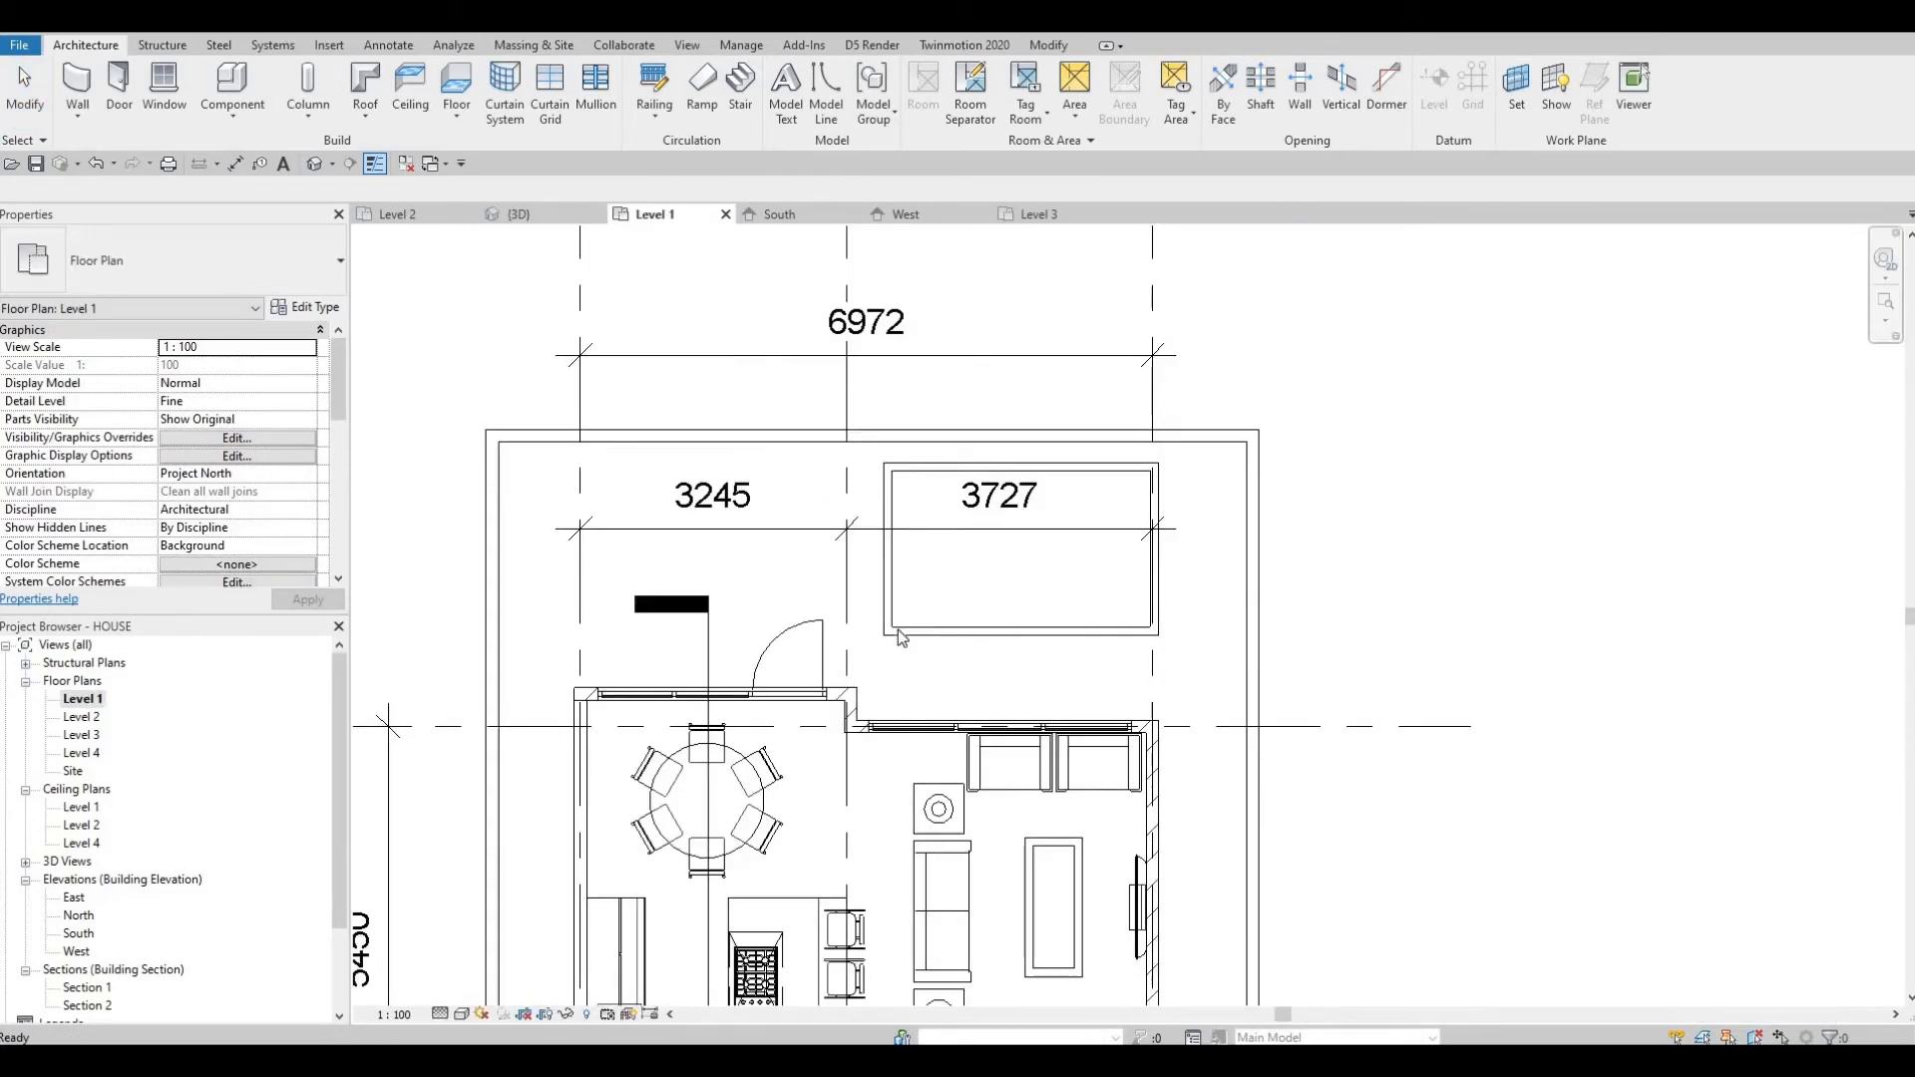
Start a Model In-Place component in the Generic Models category, keeping the default name.
{"action": "left_click", "coordinate": [232, 112]}
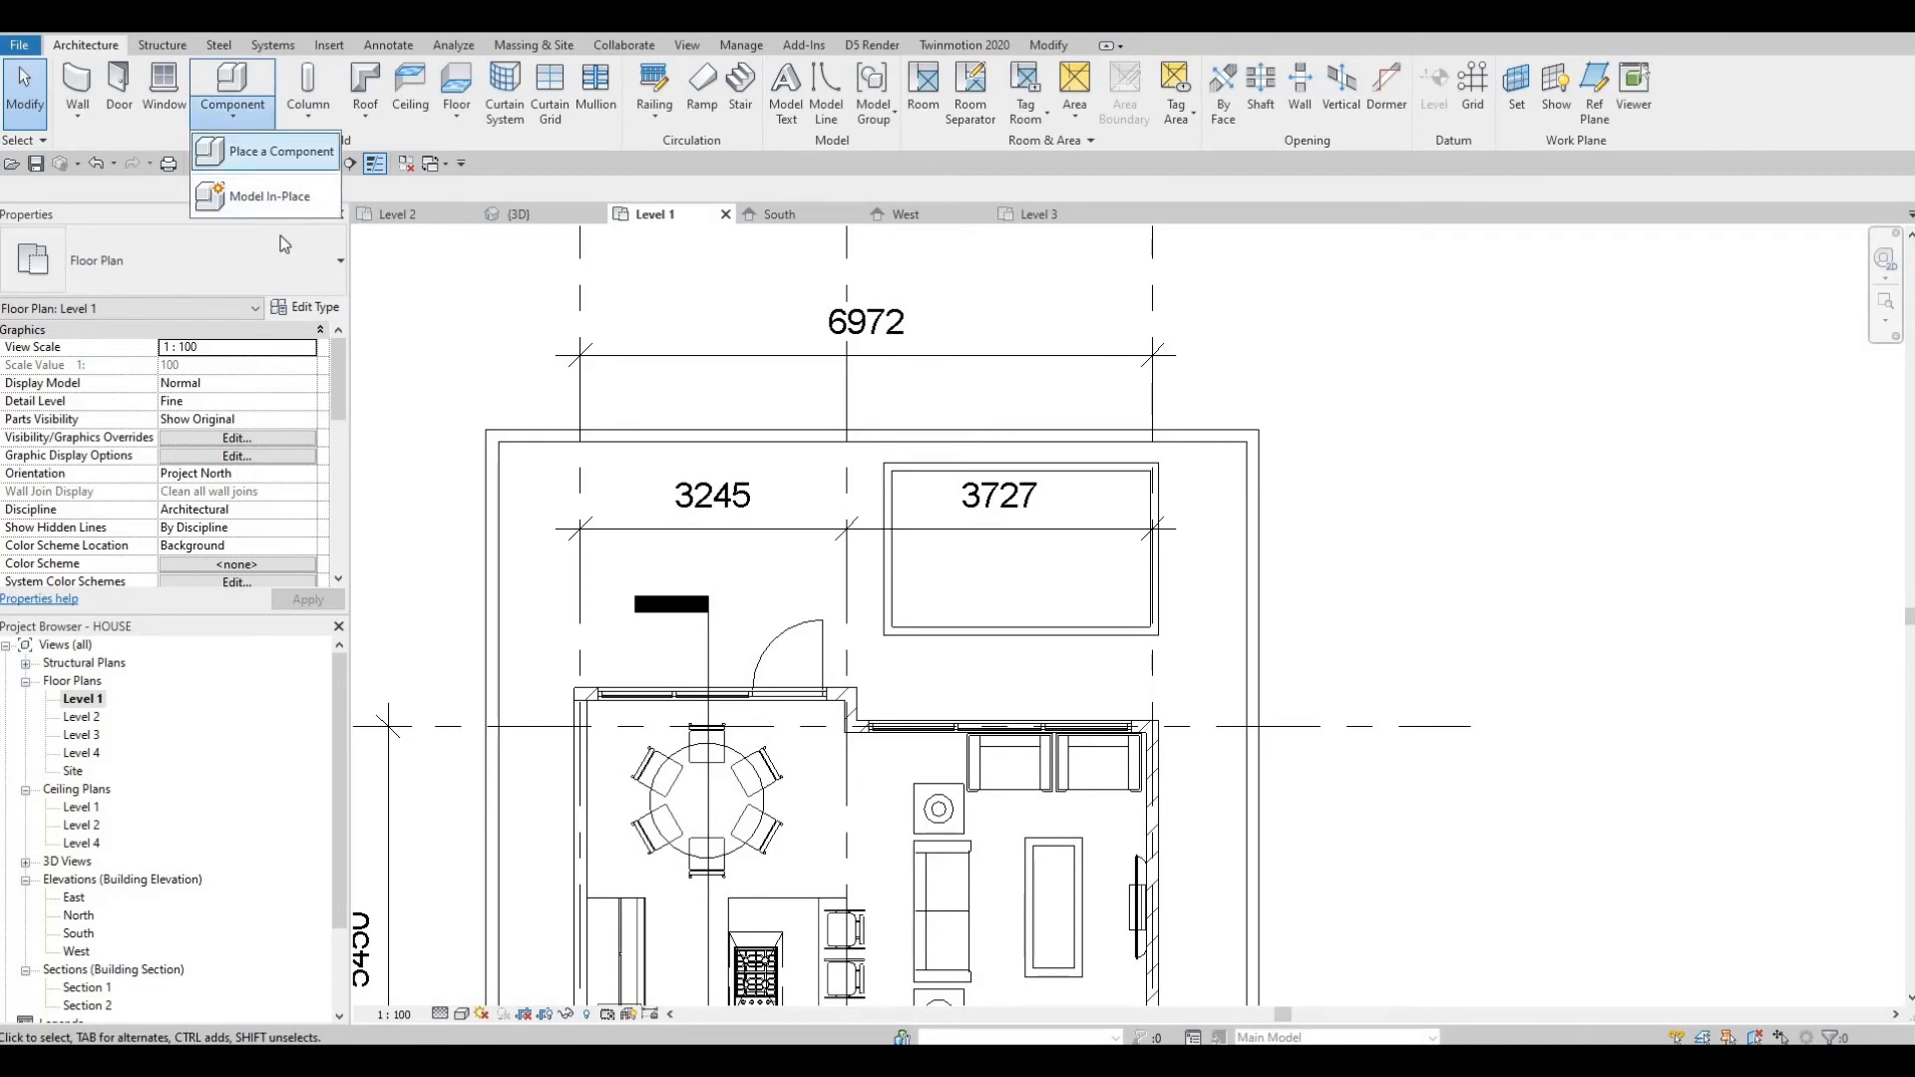
{"action": "scroll", "coordinate": [874, 547], "scroll_direction": "down", "scroll_amount": 3}
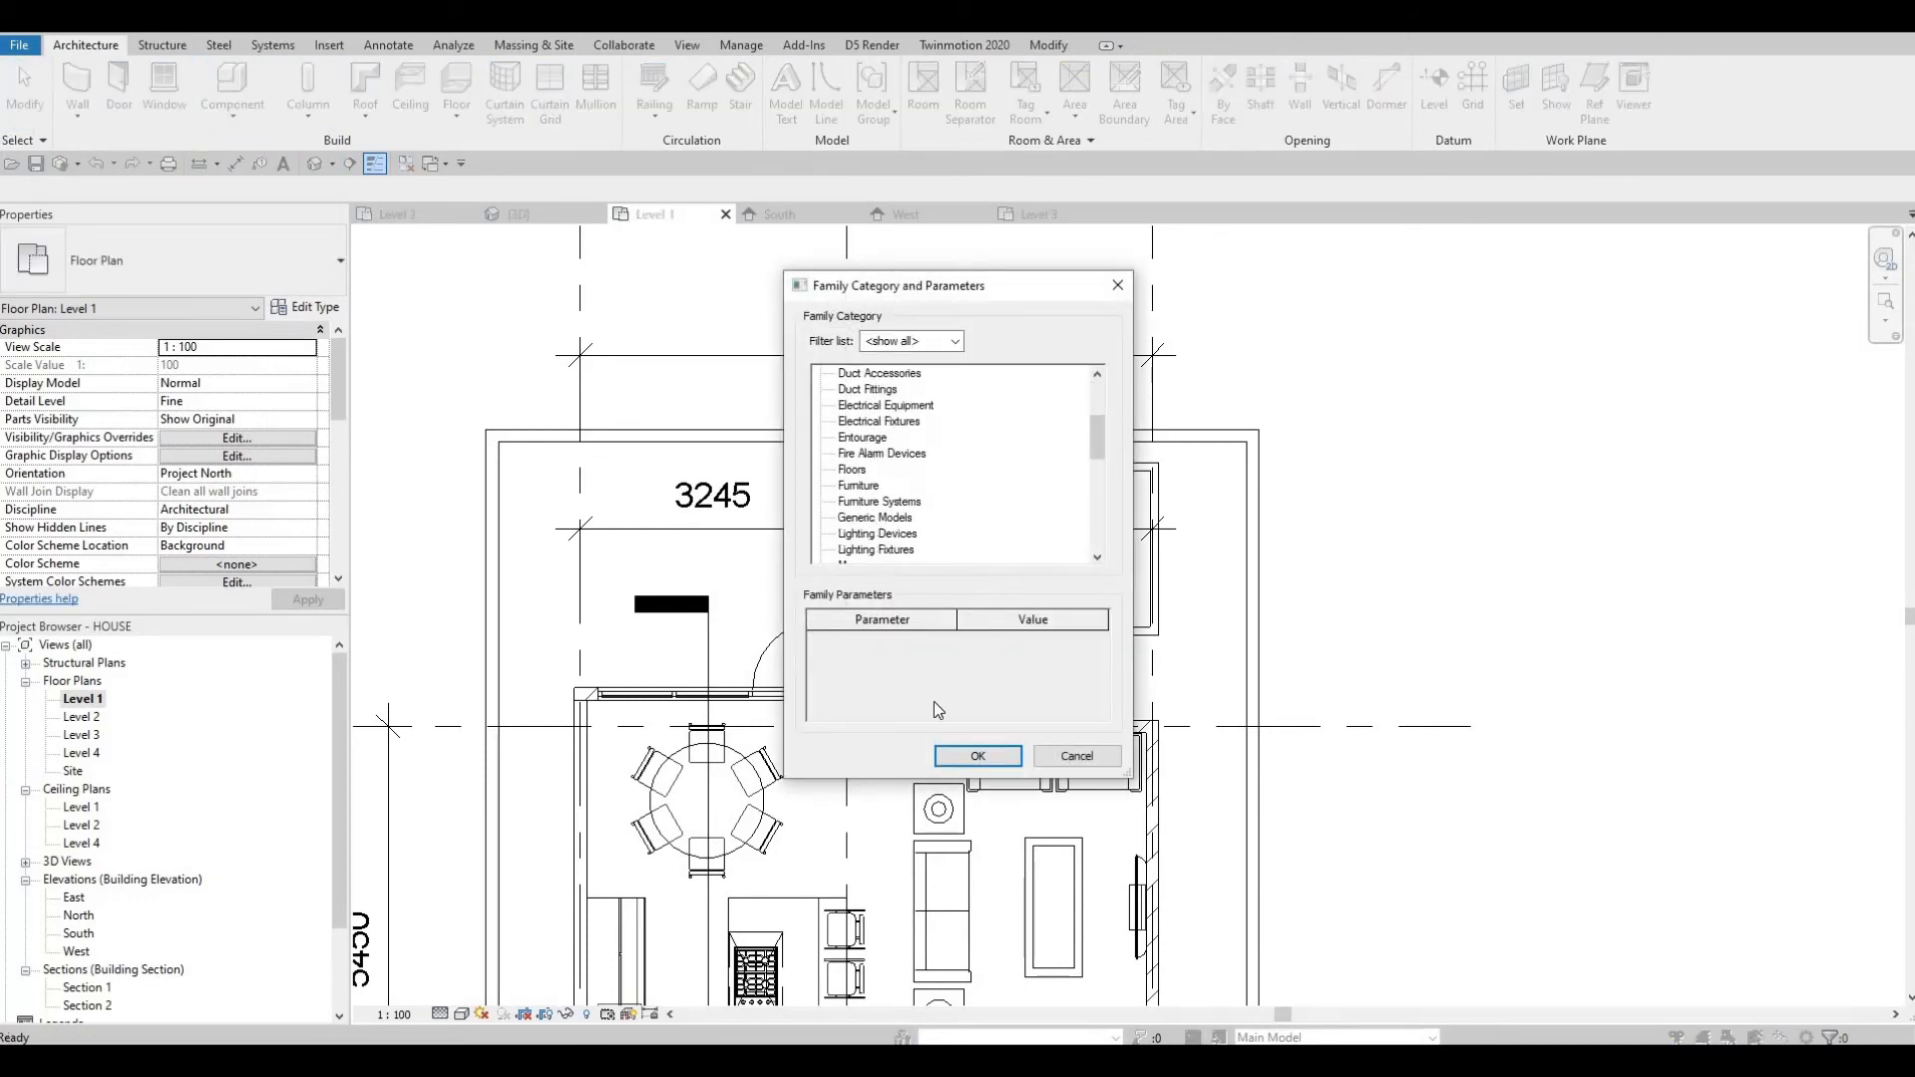
{"action": "left_click", "coordinate": [976, 756]}
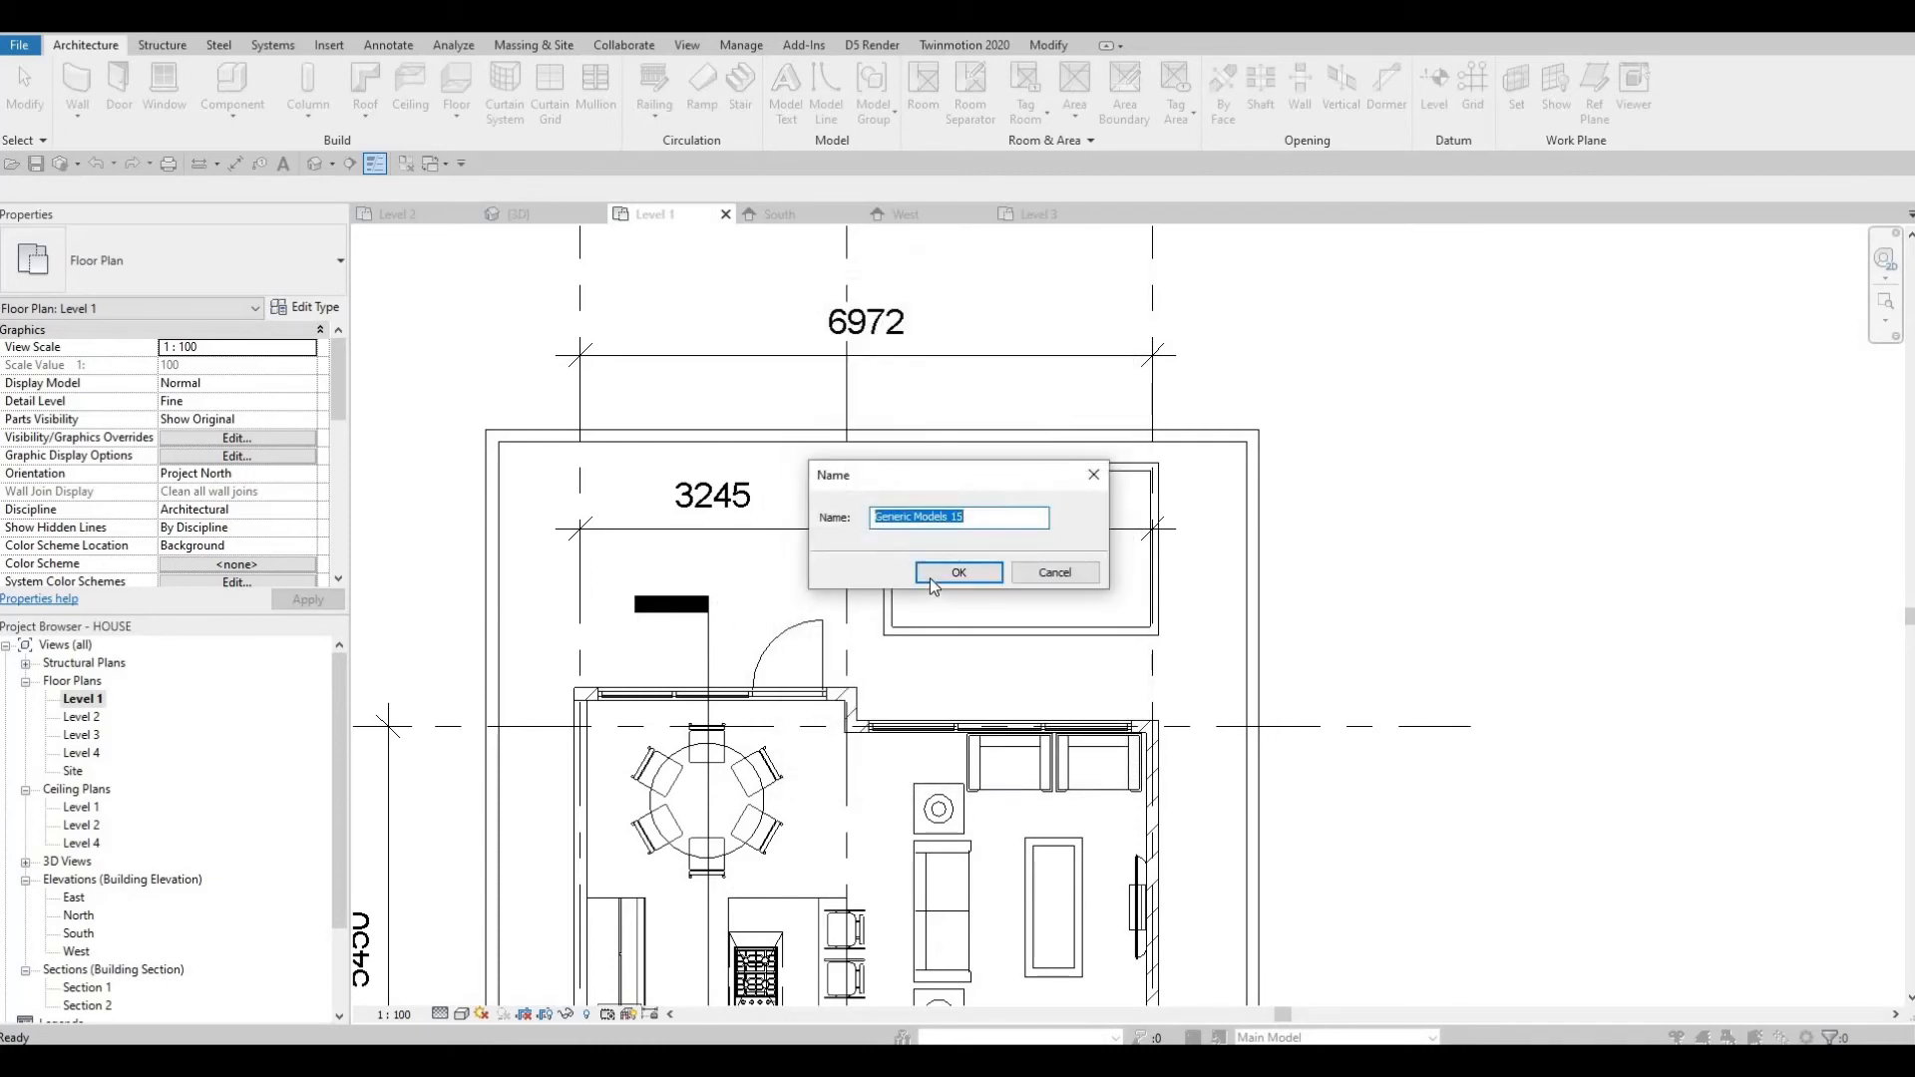
{"action": "key", "text": "Return"}
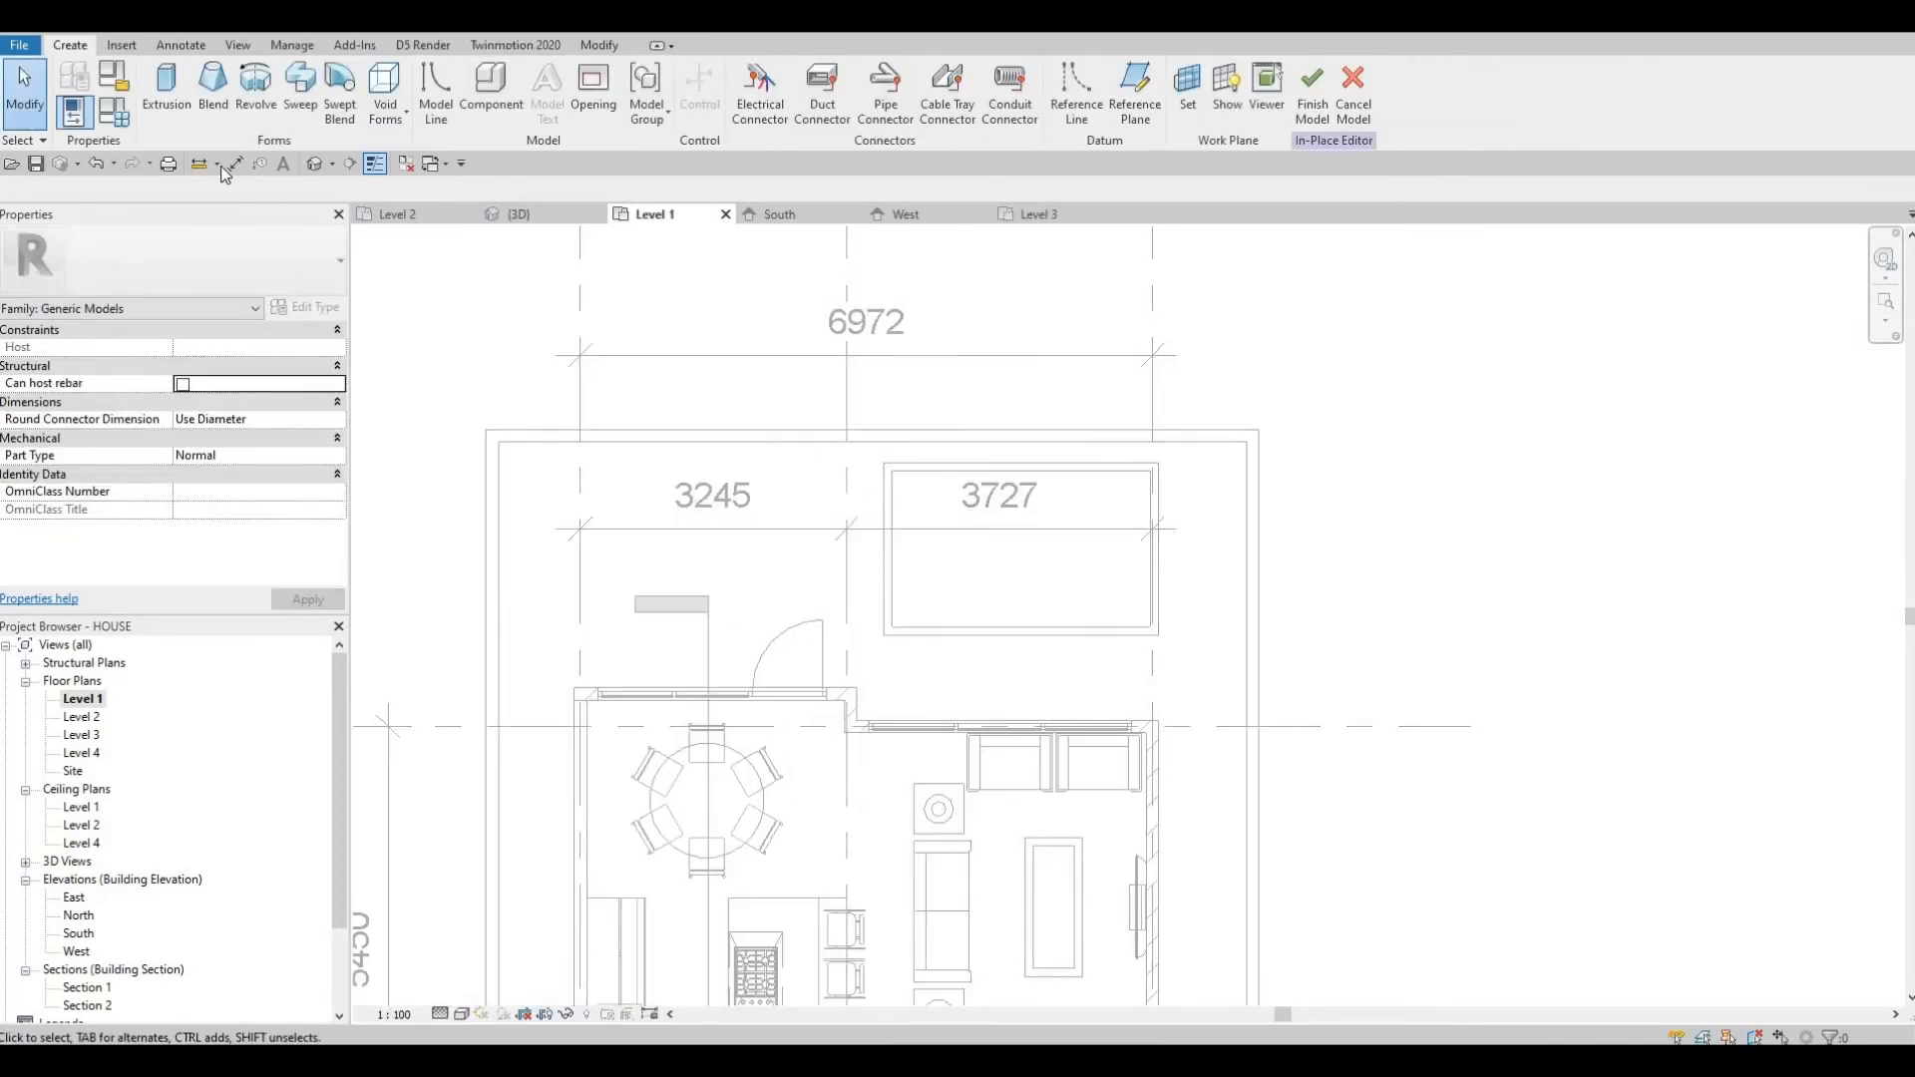
Start an Extrusion in the in-place model and set its work plane to Level 1.
{"action": "left_click", "coordinate": [166, 85]}
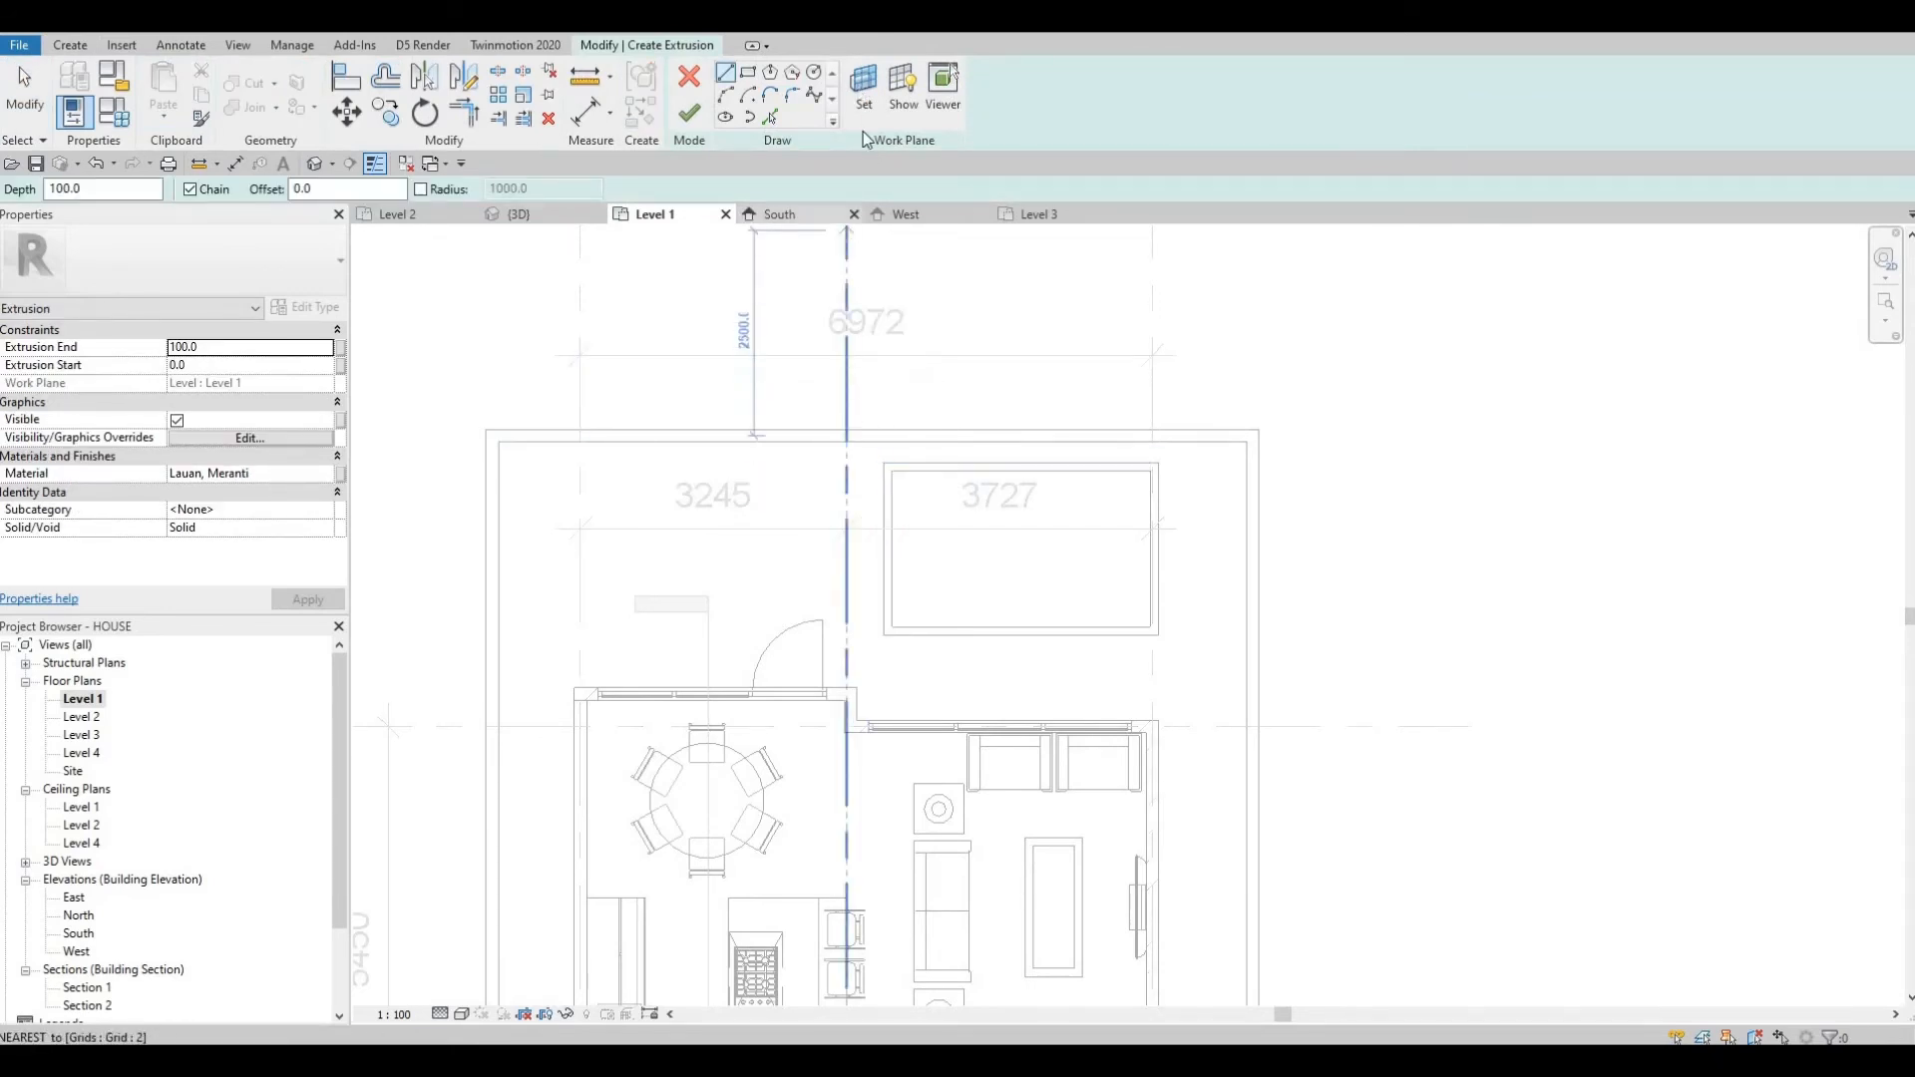
{"action": "left_click", "coordinate": [863, 85]}
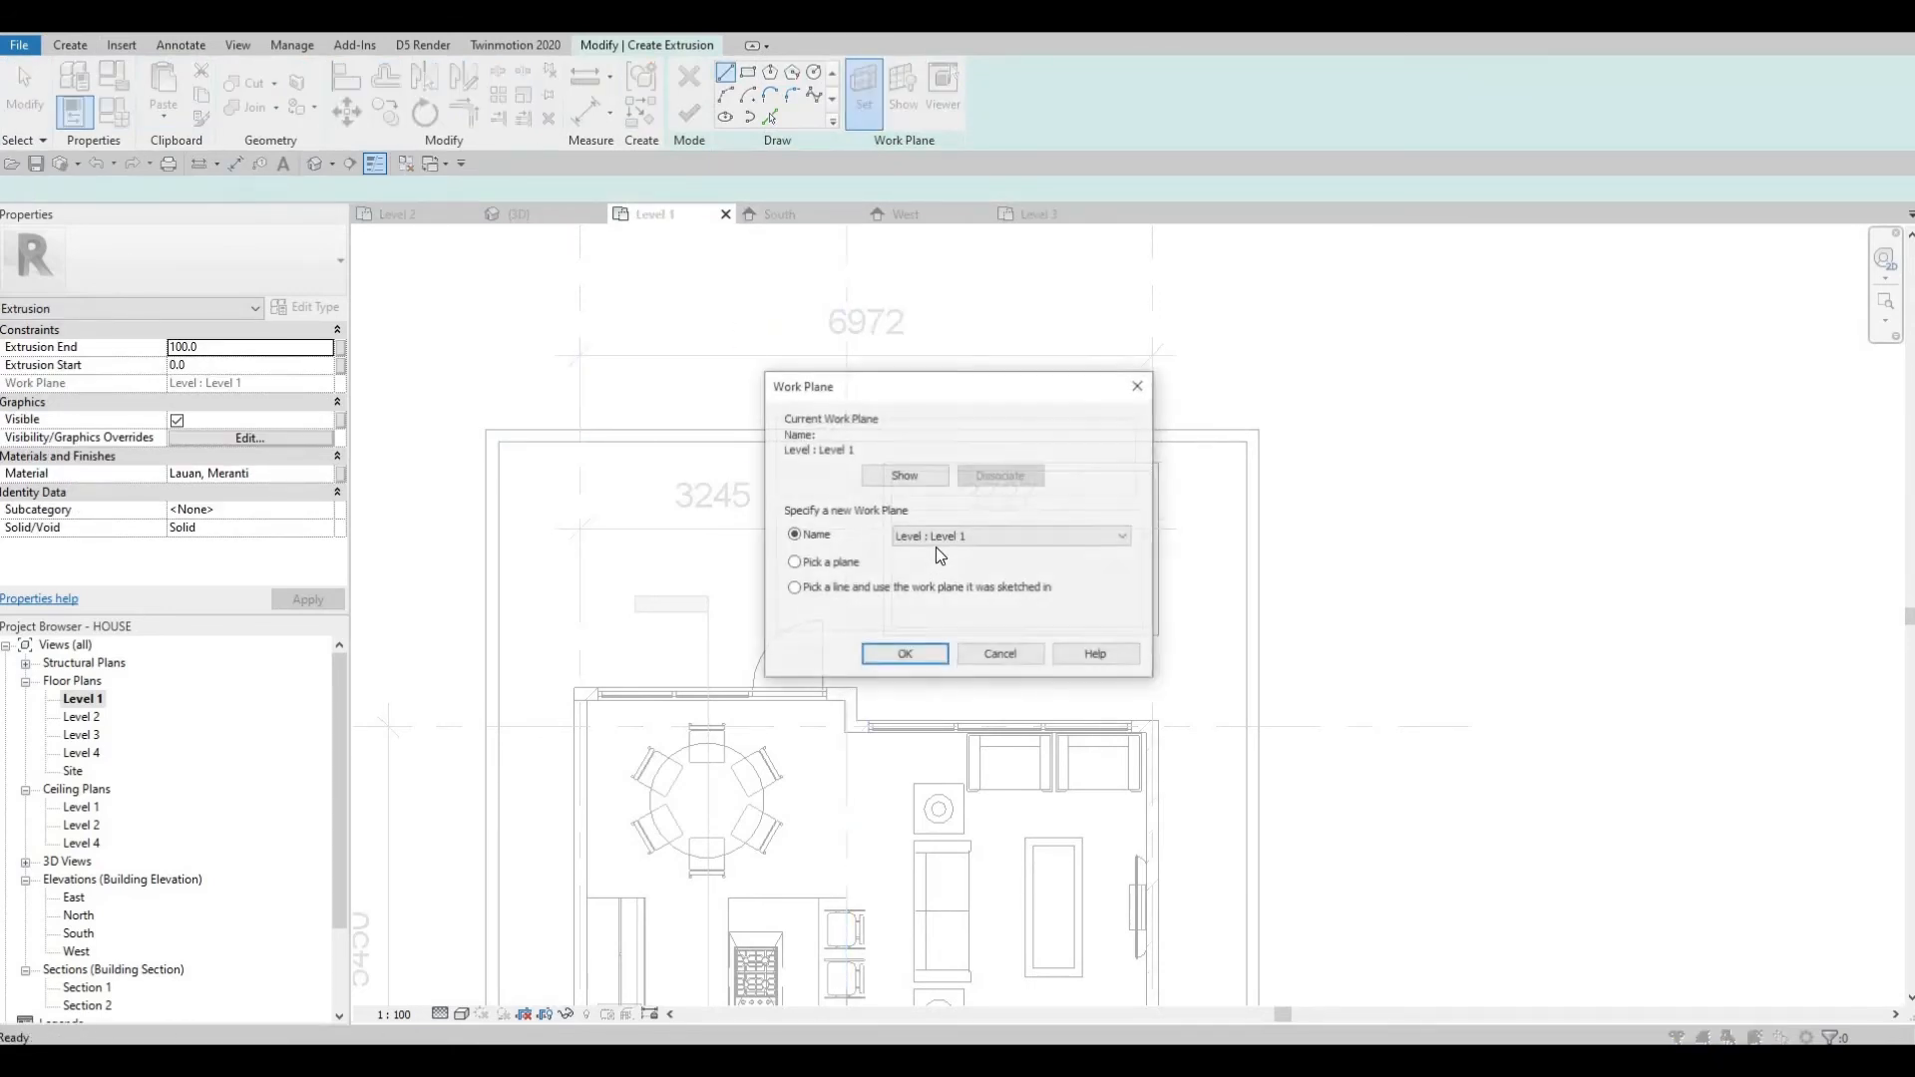
{"action": "left_click", "coordinate": [905, 655]}
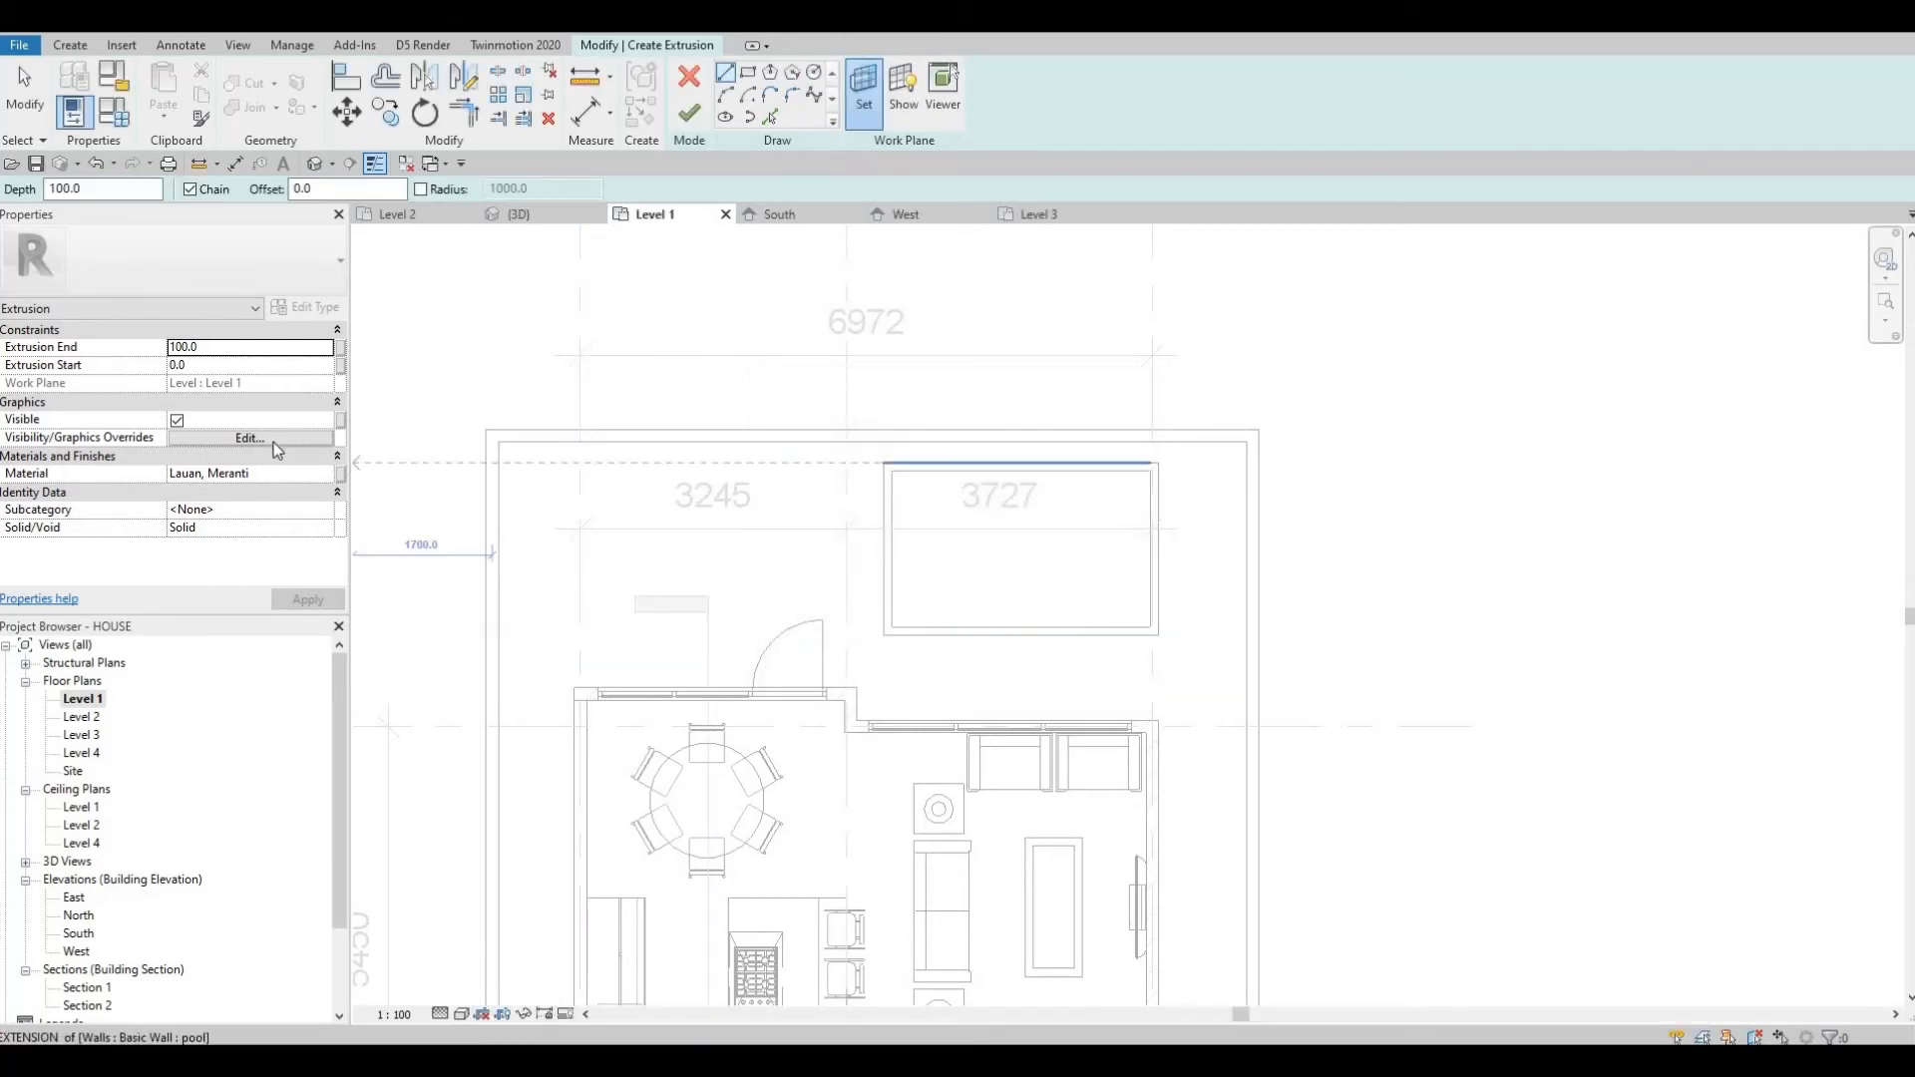
Set the extrusion's material to Water from the AEC Materials library.
{"action": "left_click", "coordinate": [321, 475]}
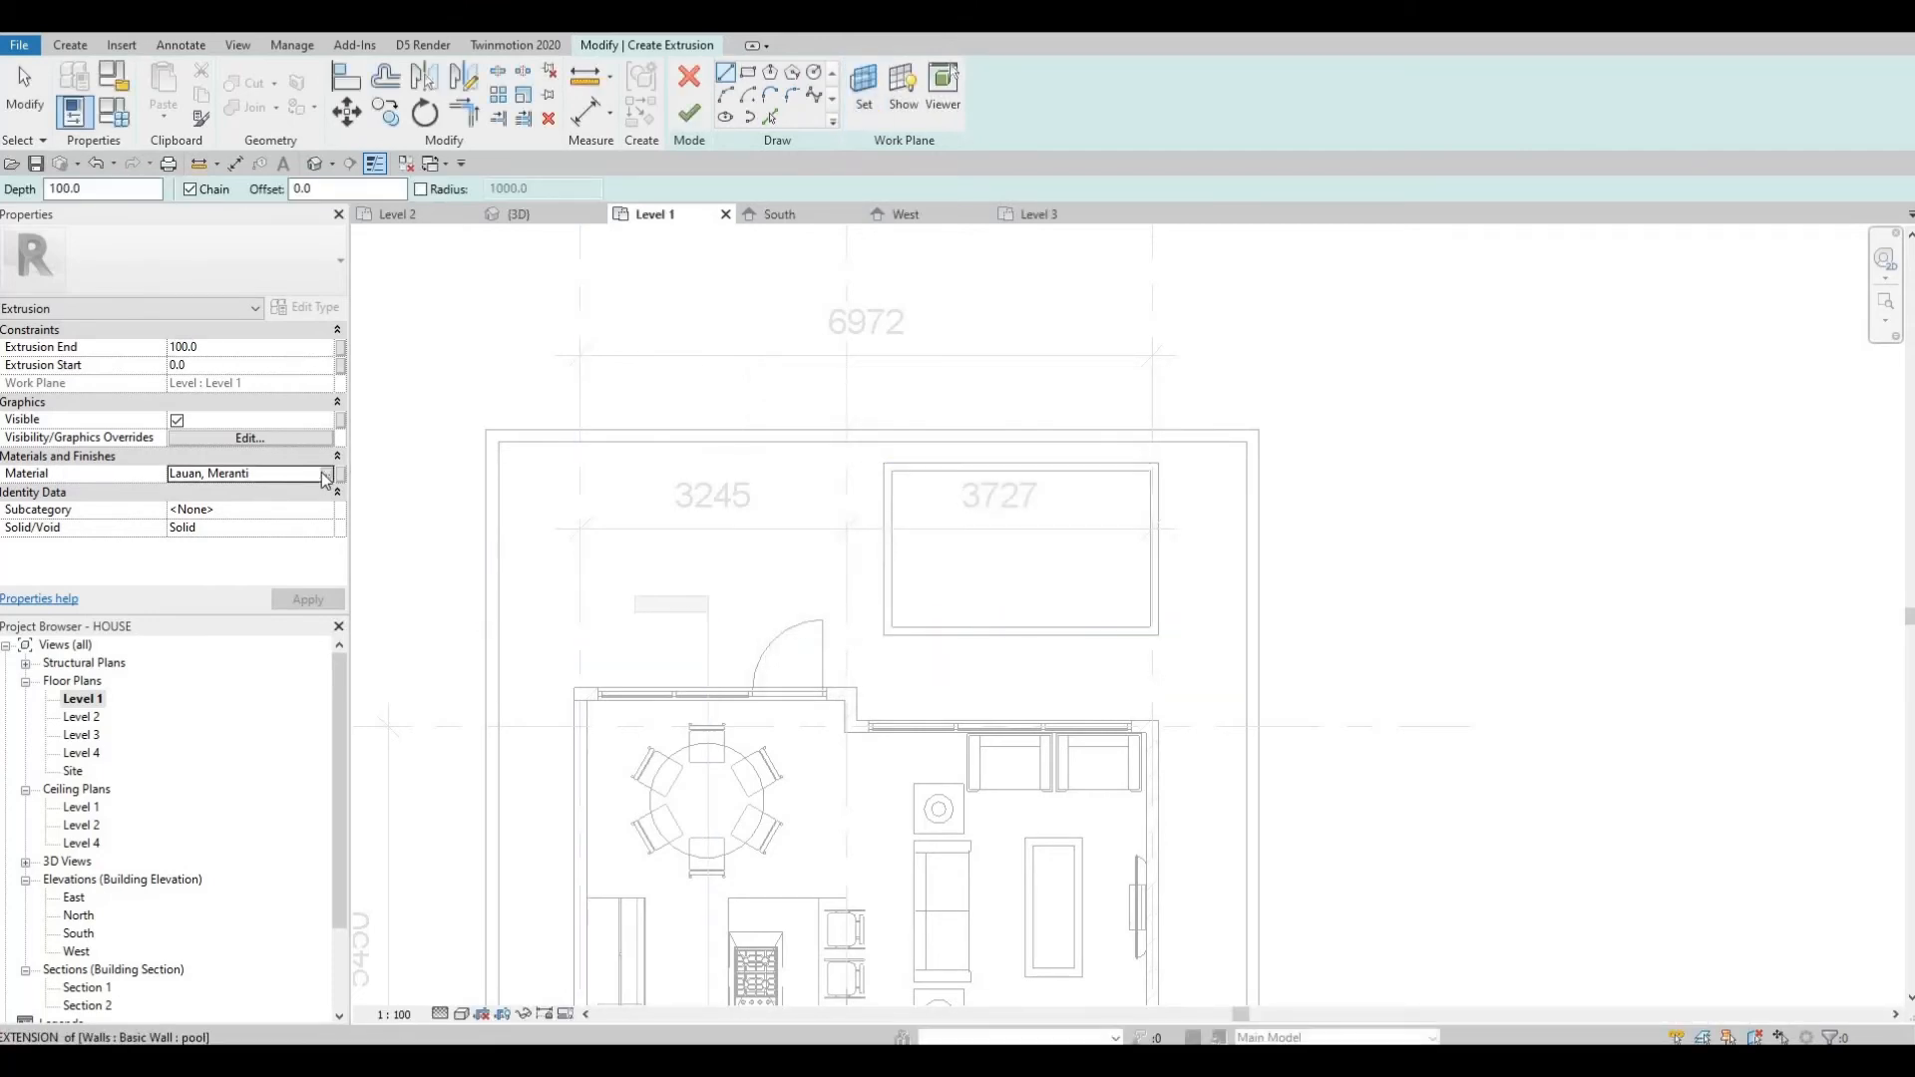
{"action": "left_click", "coordinate": [329, 473]}
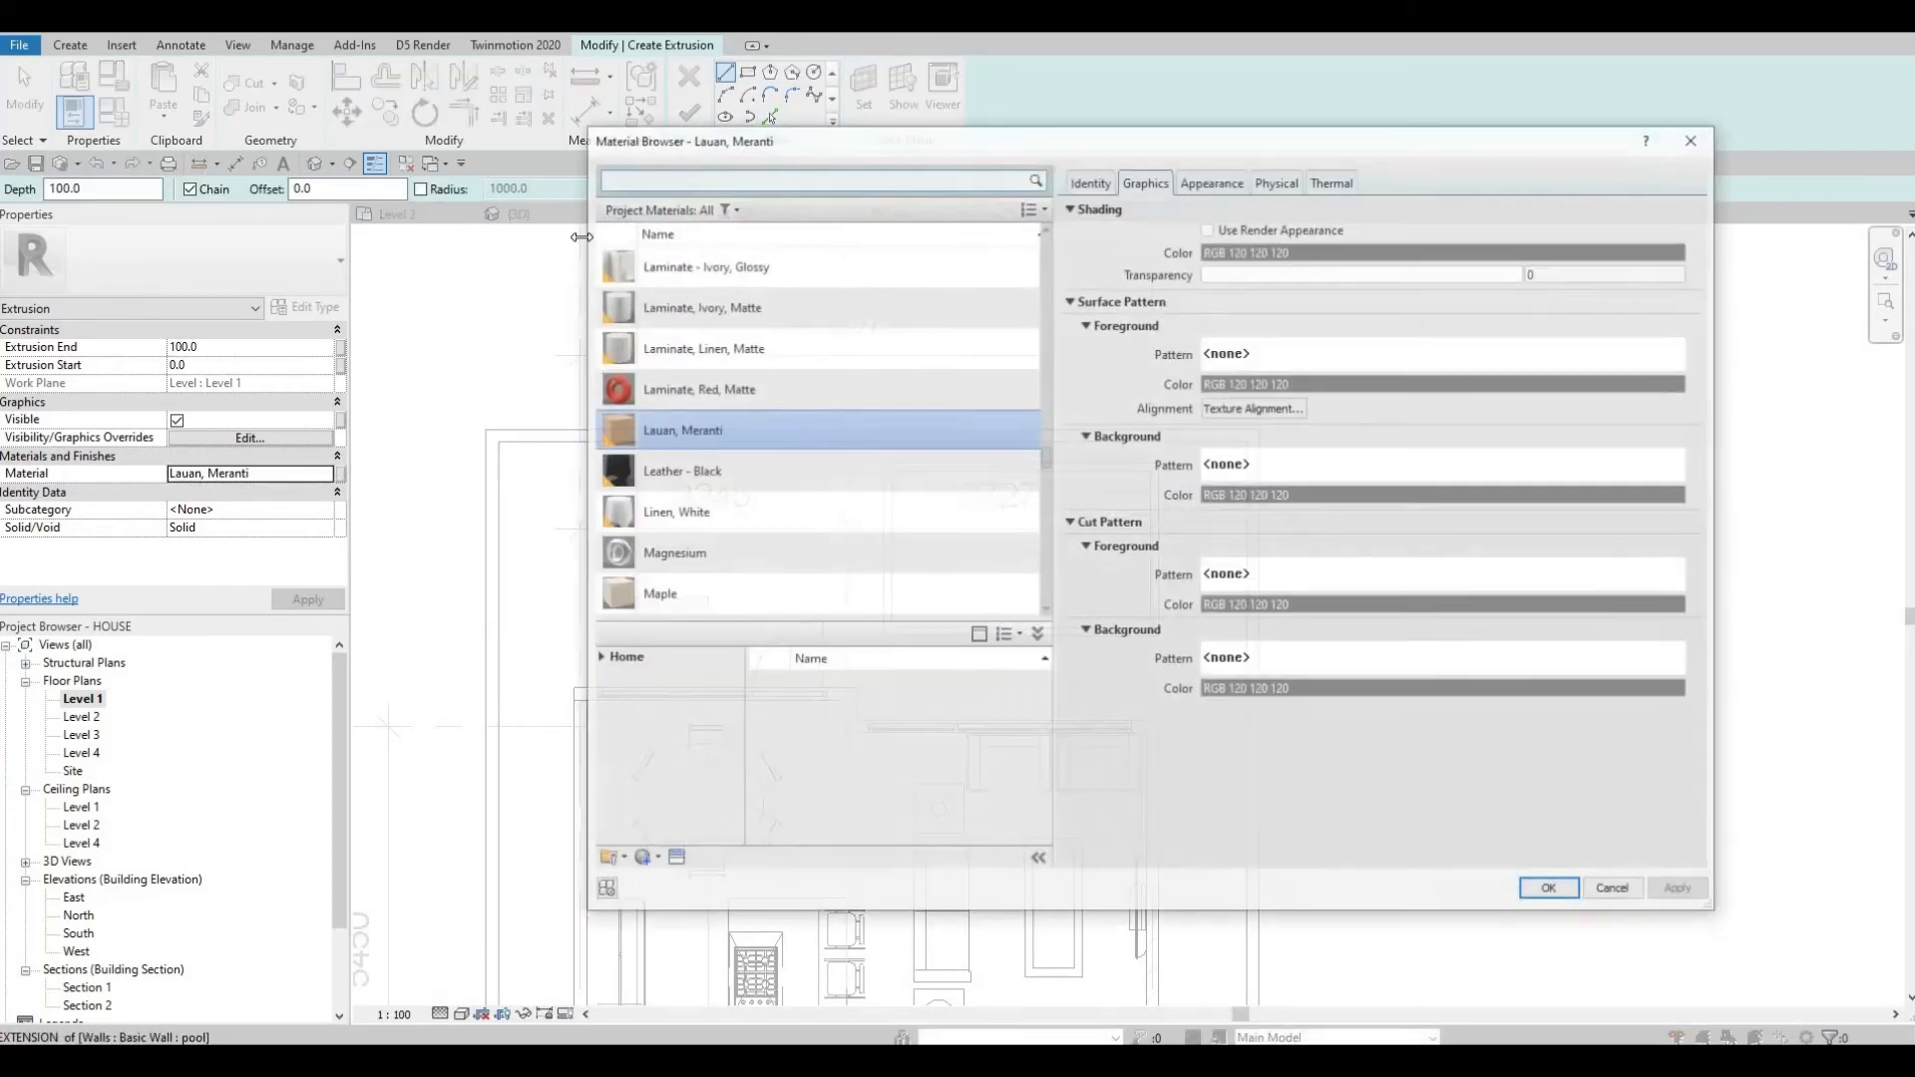
{"action": "left_click", "coordinate": [635, 176]}
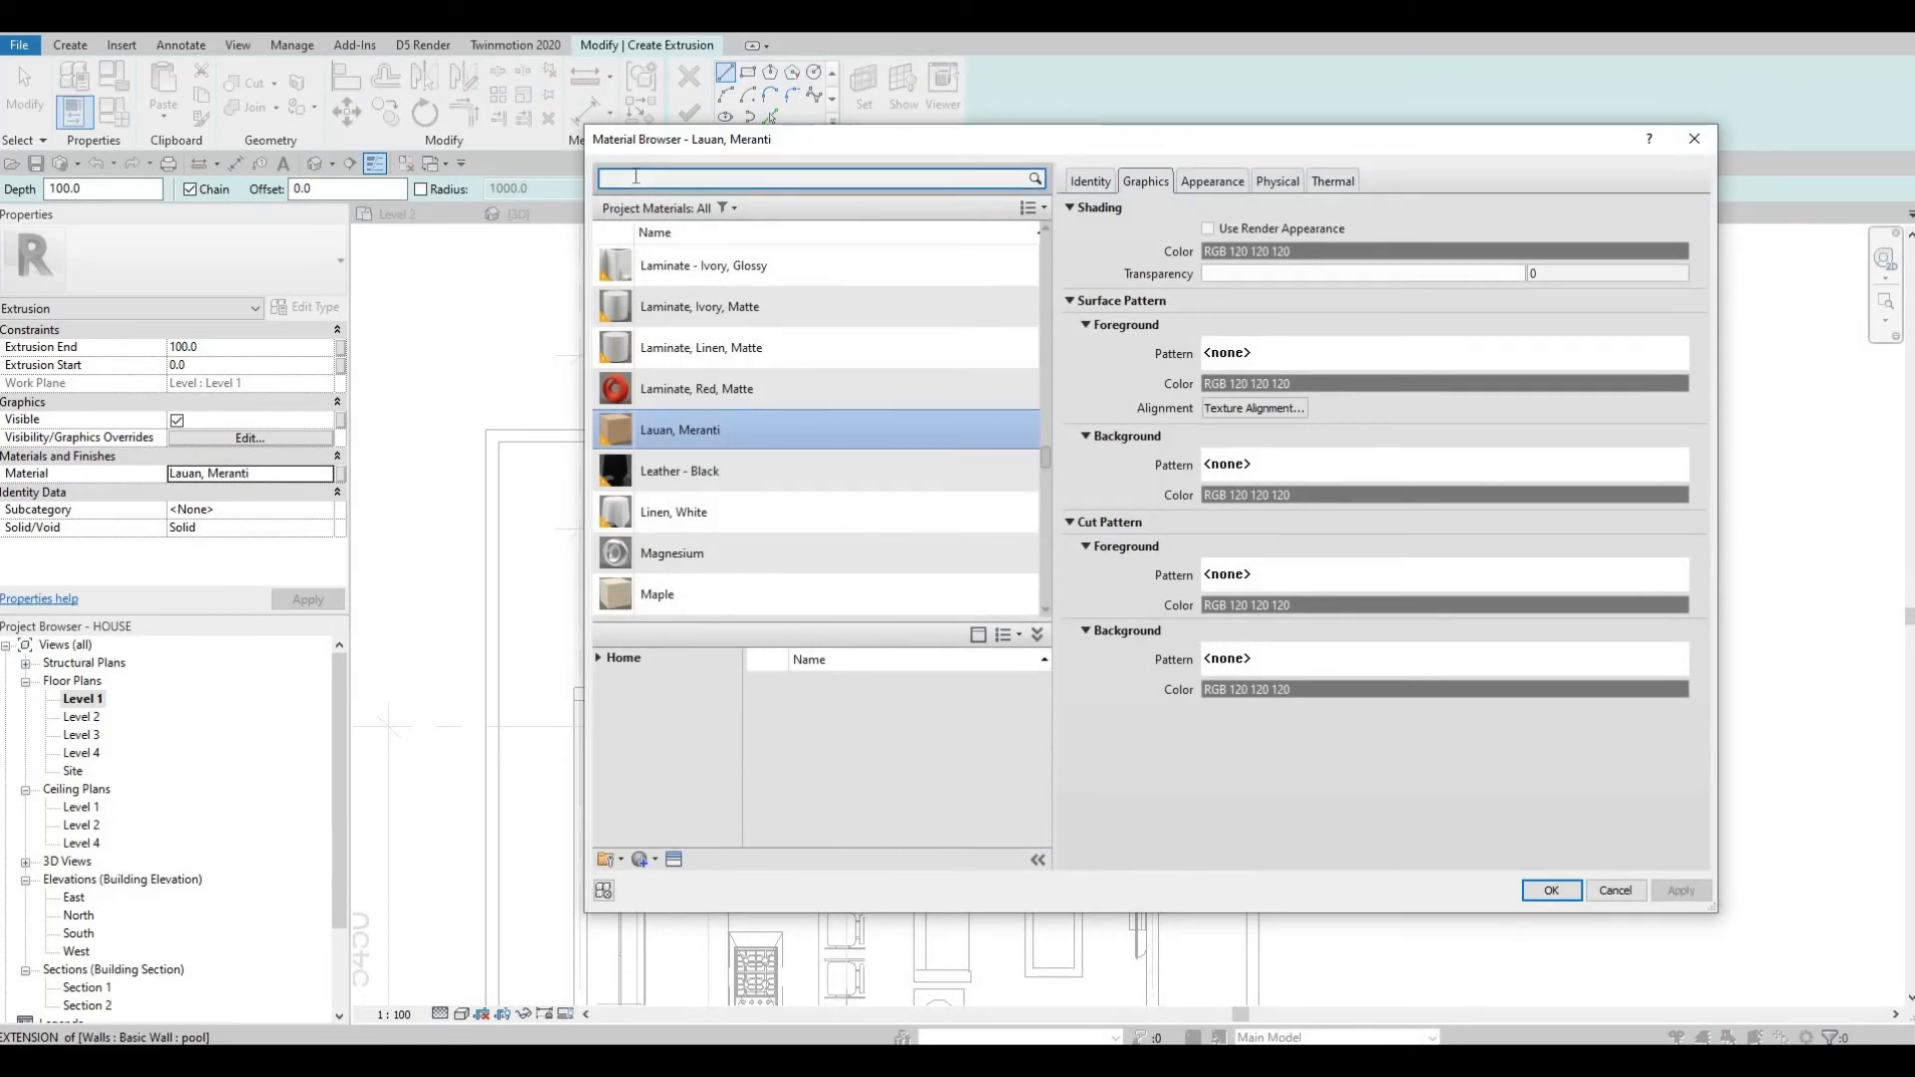
{"action": "type", "text": "water"}
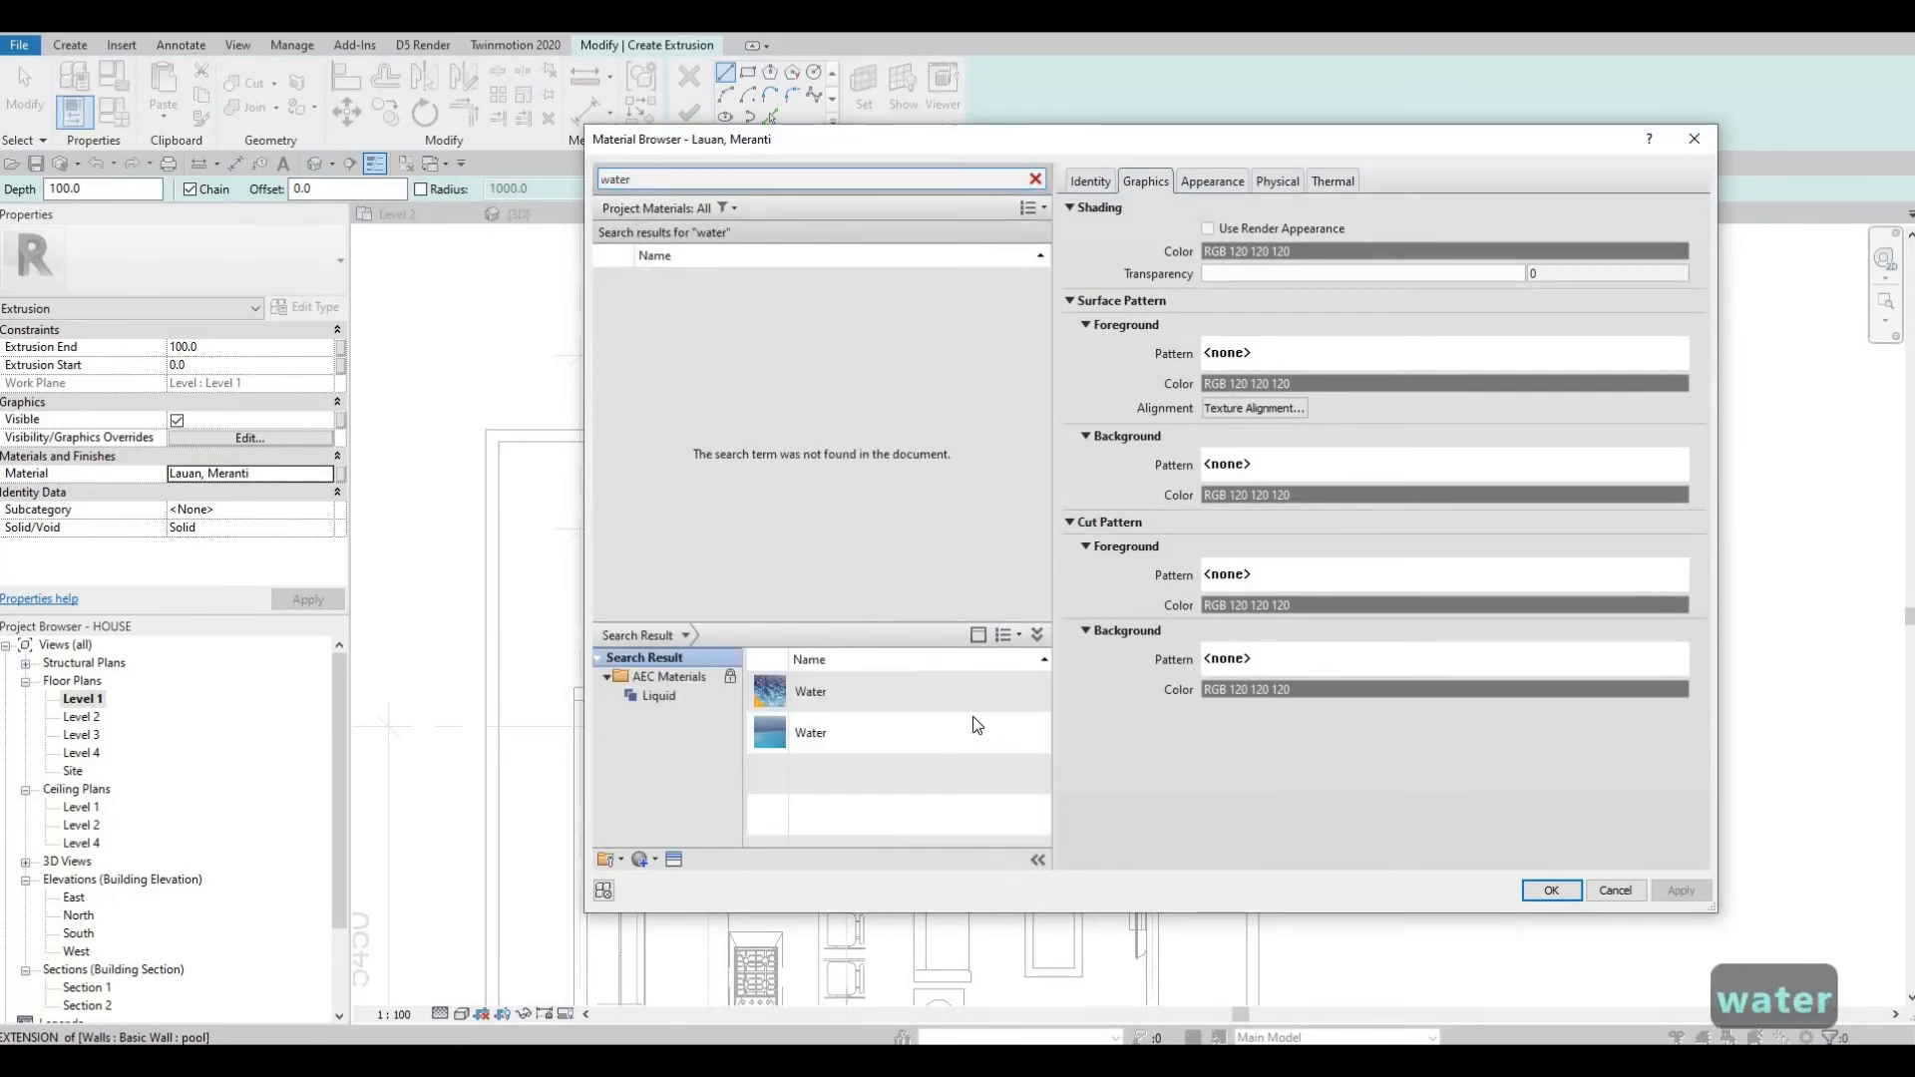
{"action": "mouse_move", "coordinate": [1025, 742]}
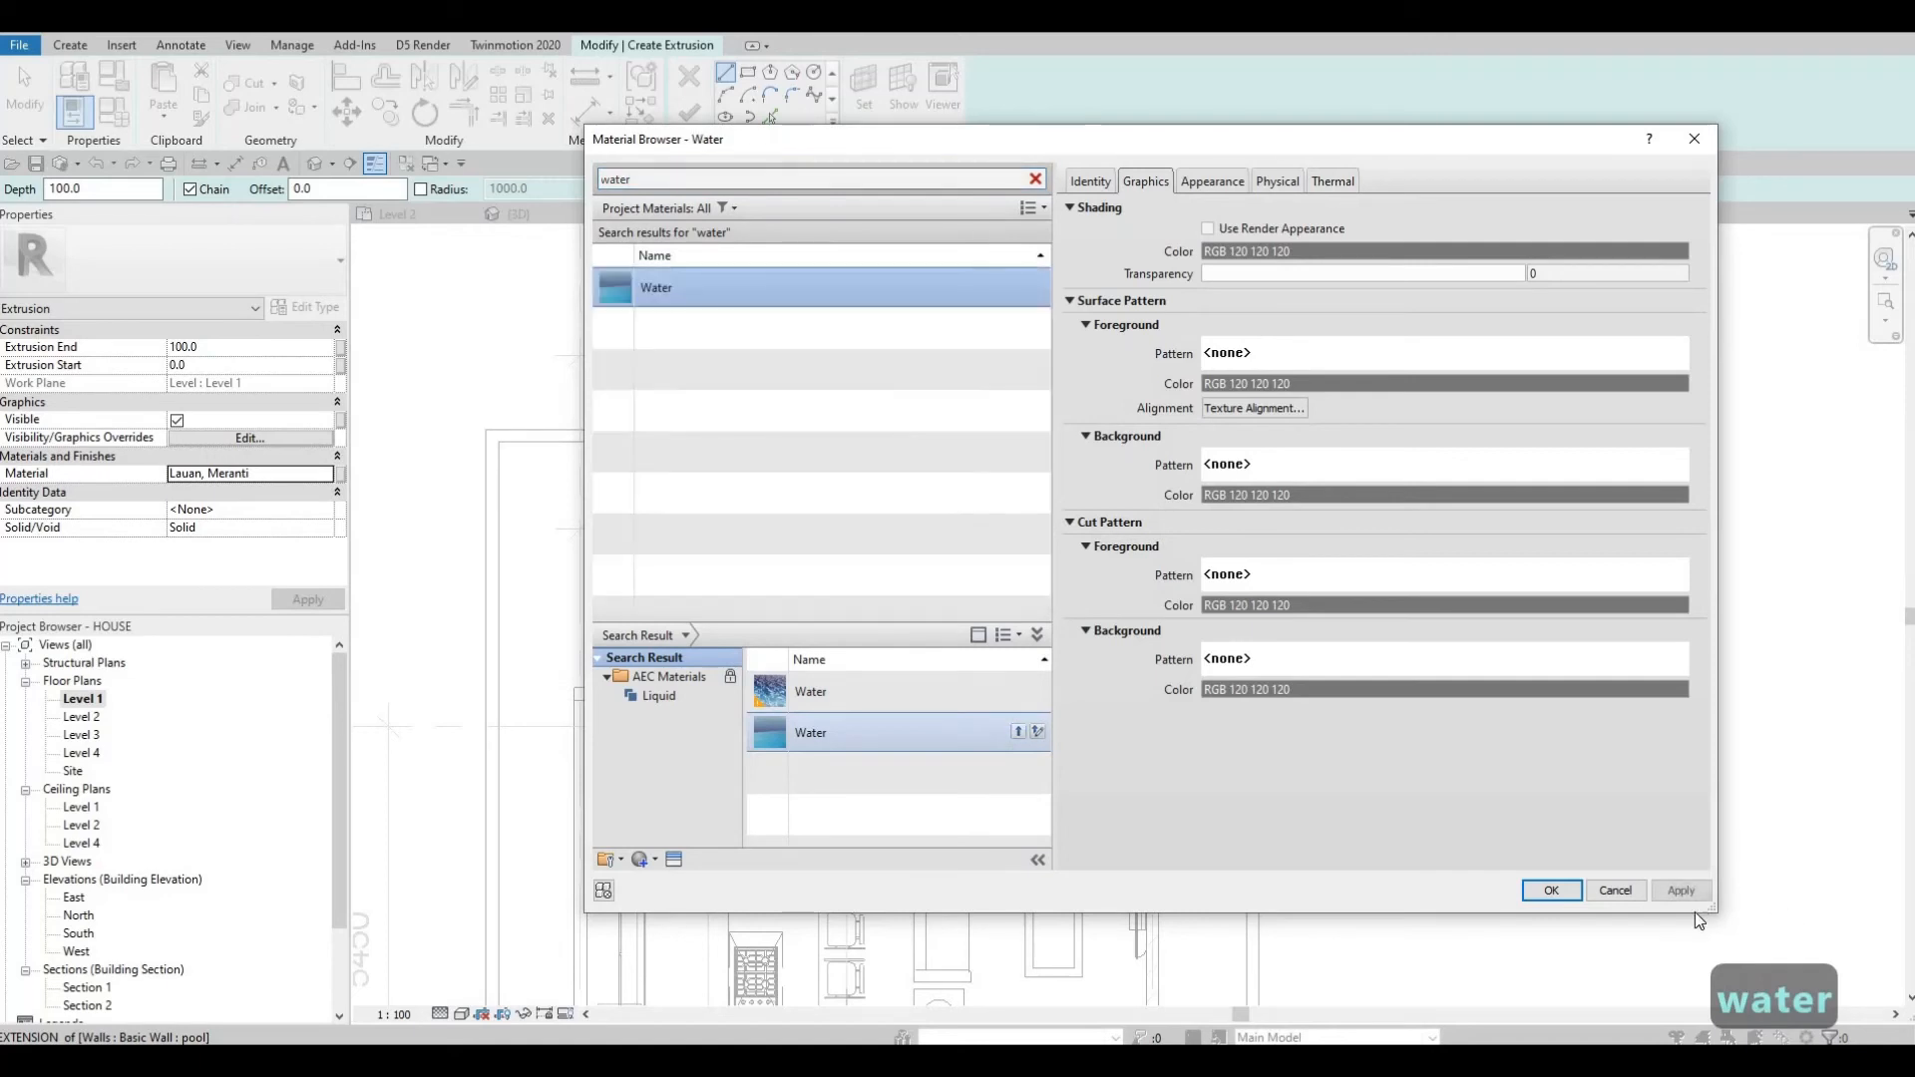
{"action": "left_click", "coordinate": [1550, 891]}
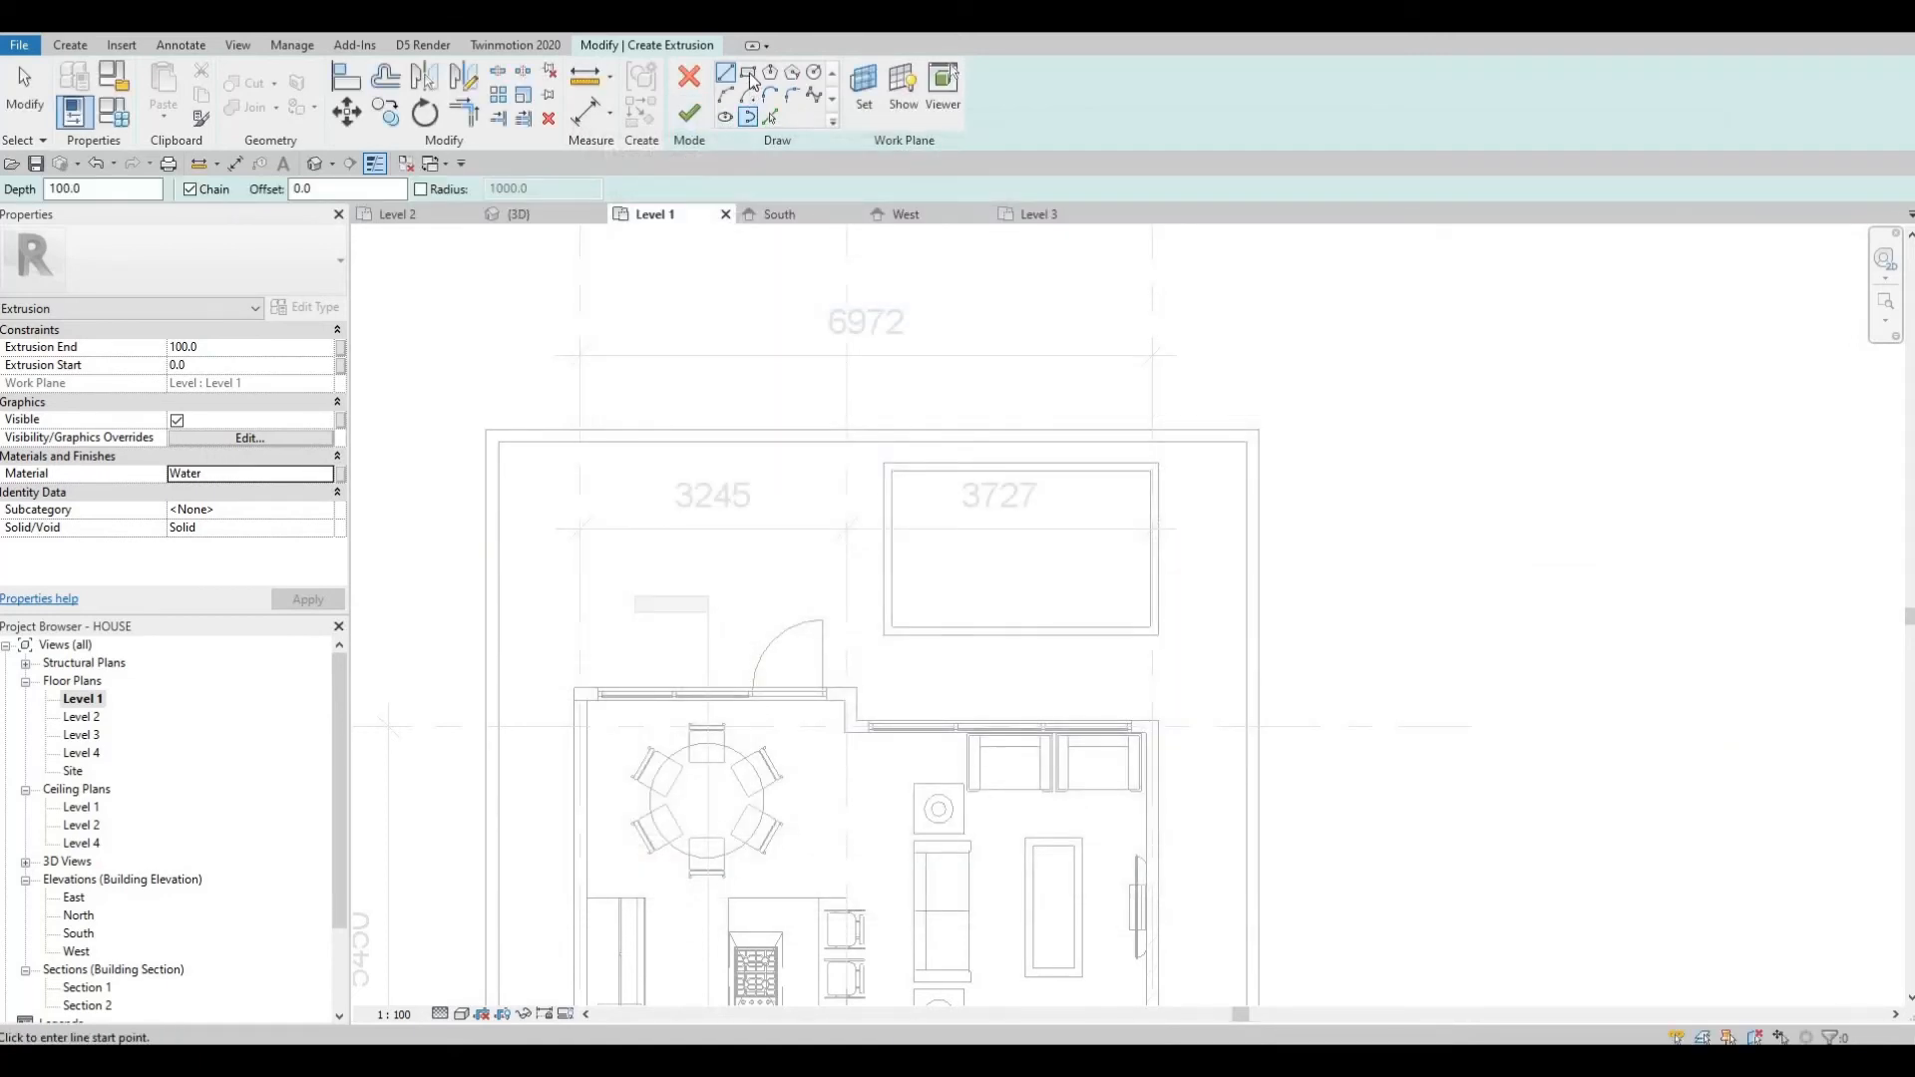
Sketch a rectangle along the inner faces of the pool walls and finish the water extrusion.
{"action": "left_click", "coordinate": [749, 76]}
{"action": "scroll", "coordinate": [901, 504], "scroll_direction": "up", "scroll_amount": 2}
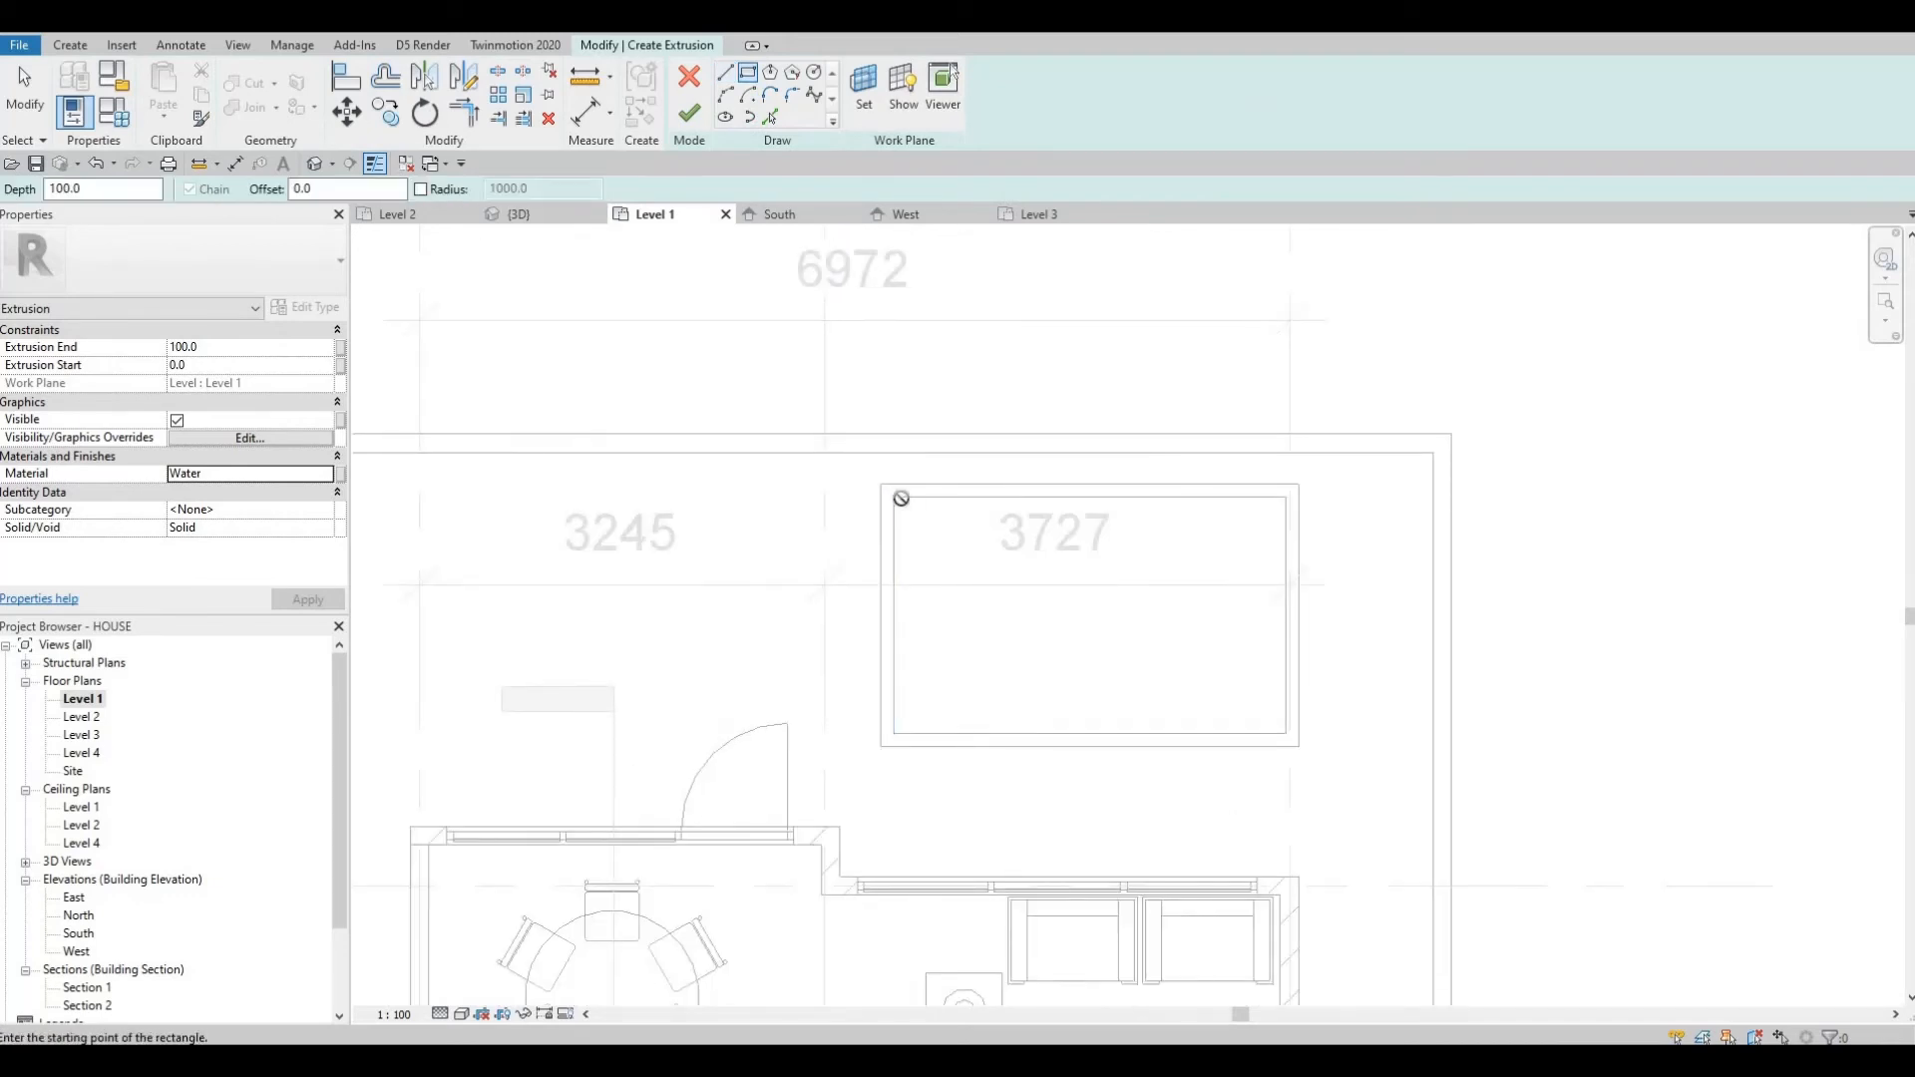
{"action": "left_click", "coordinate": [900, 498]}
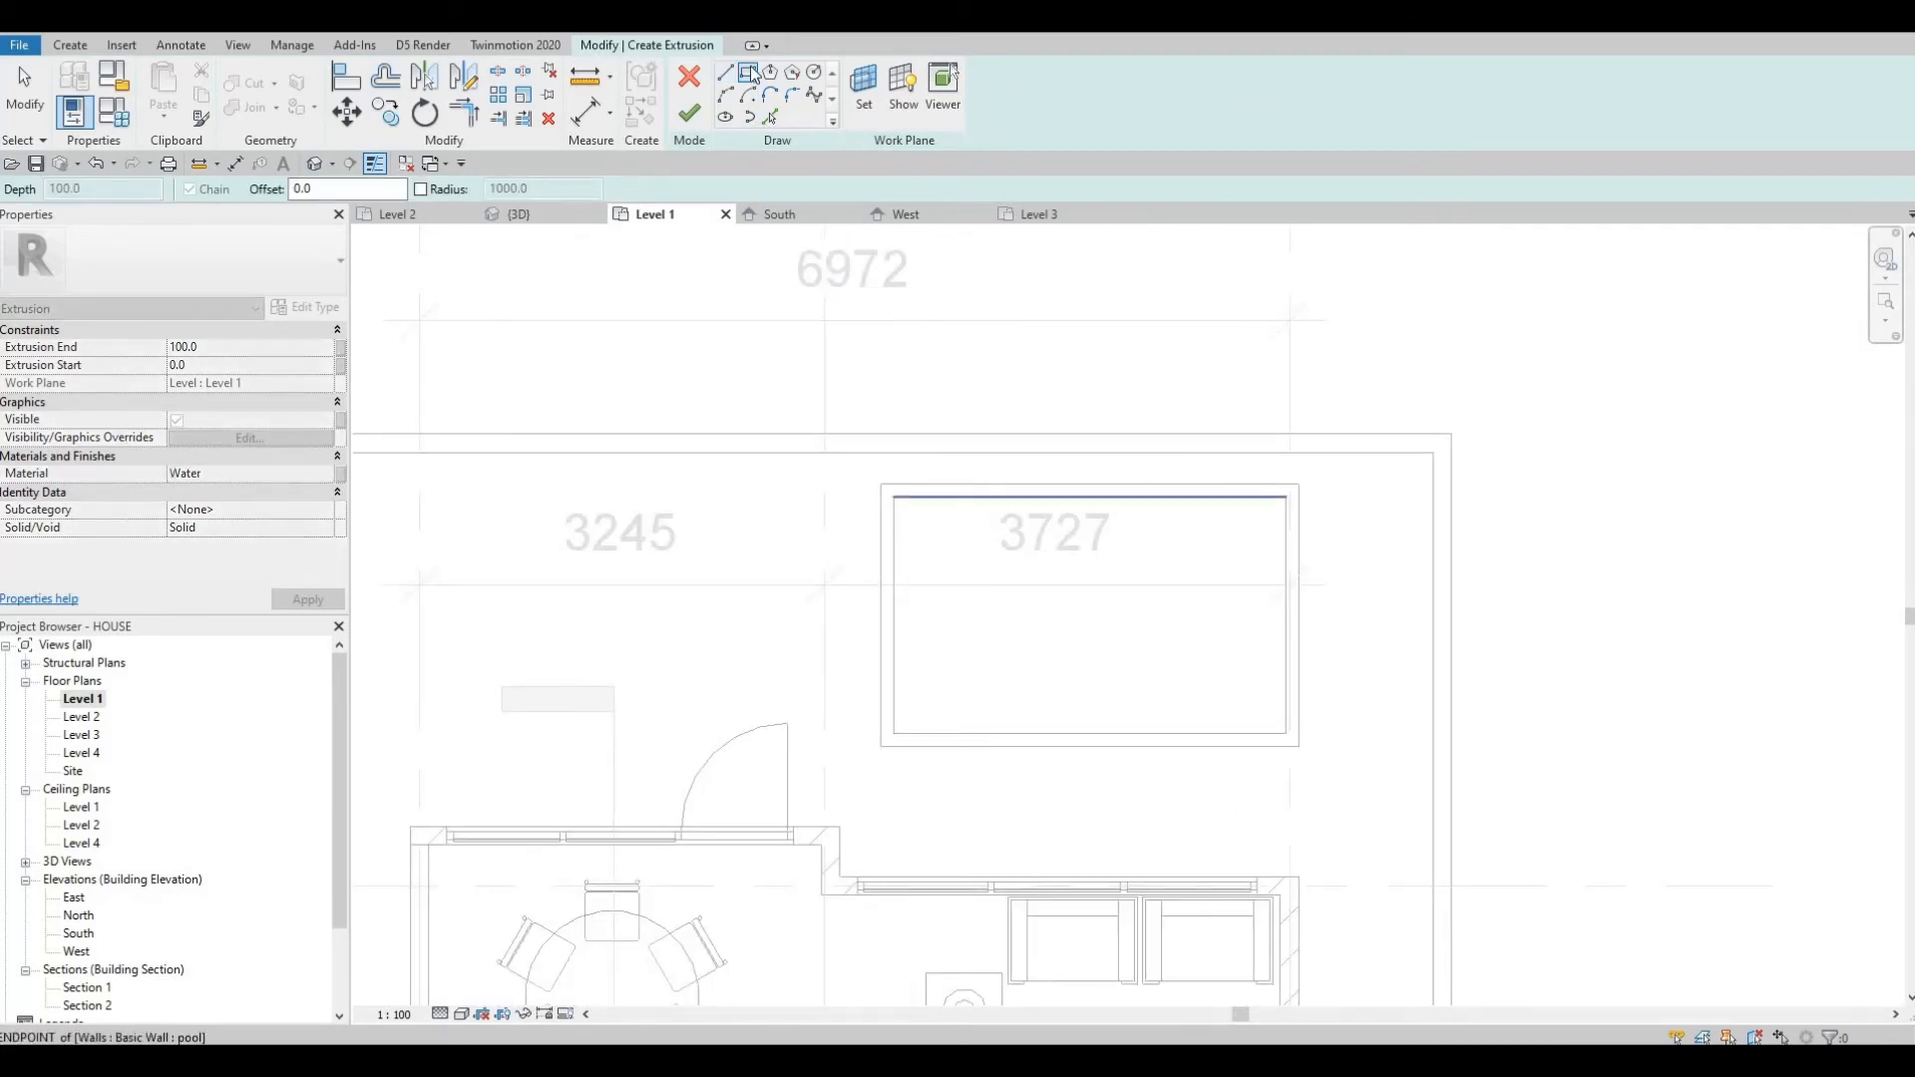
{"action": "left_click", "coordinate": [894, 498]}
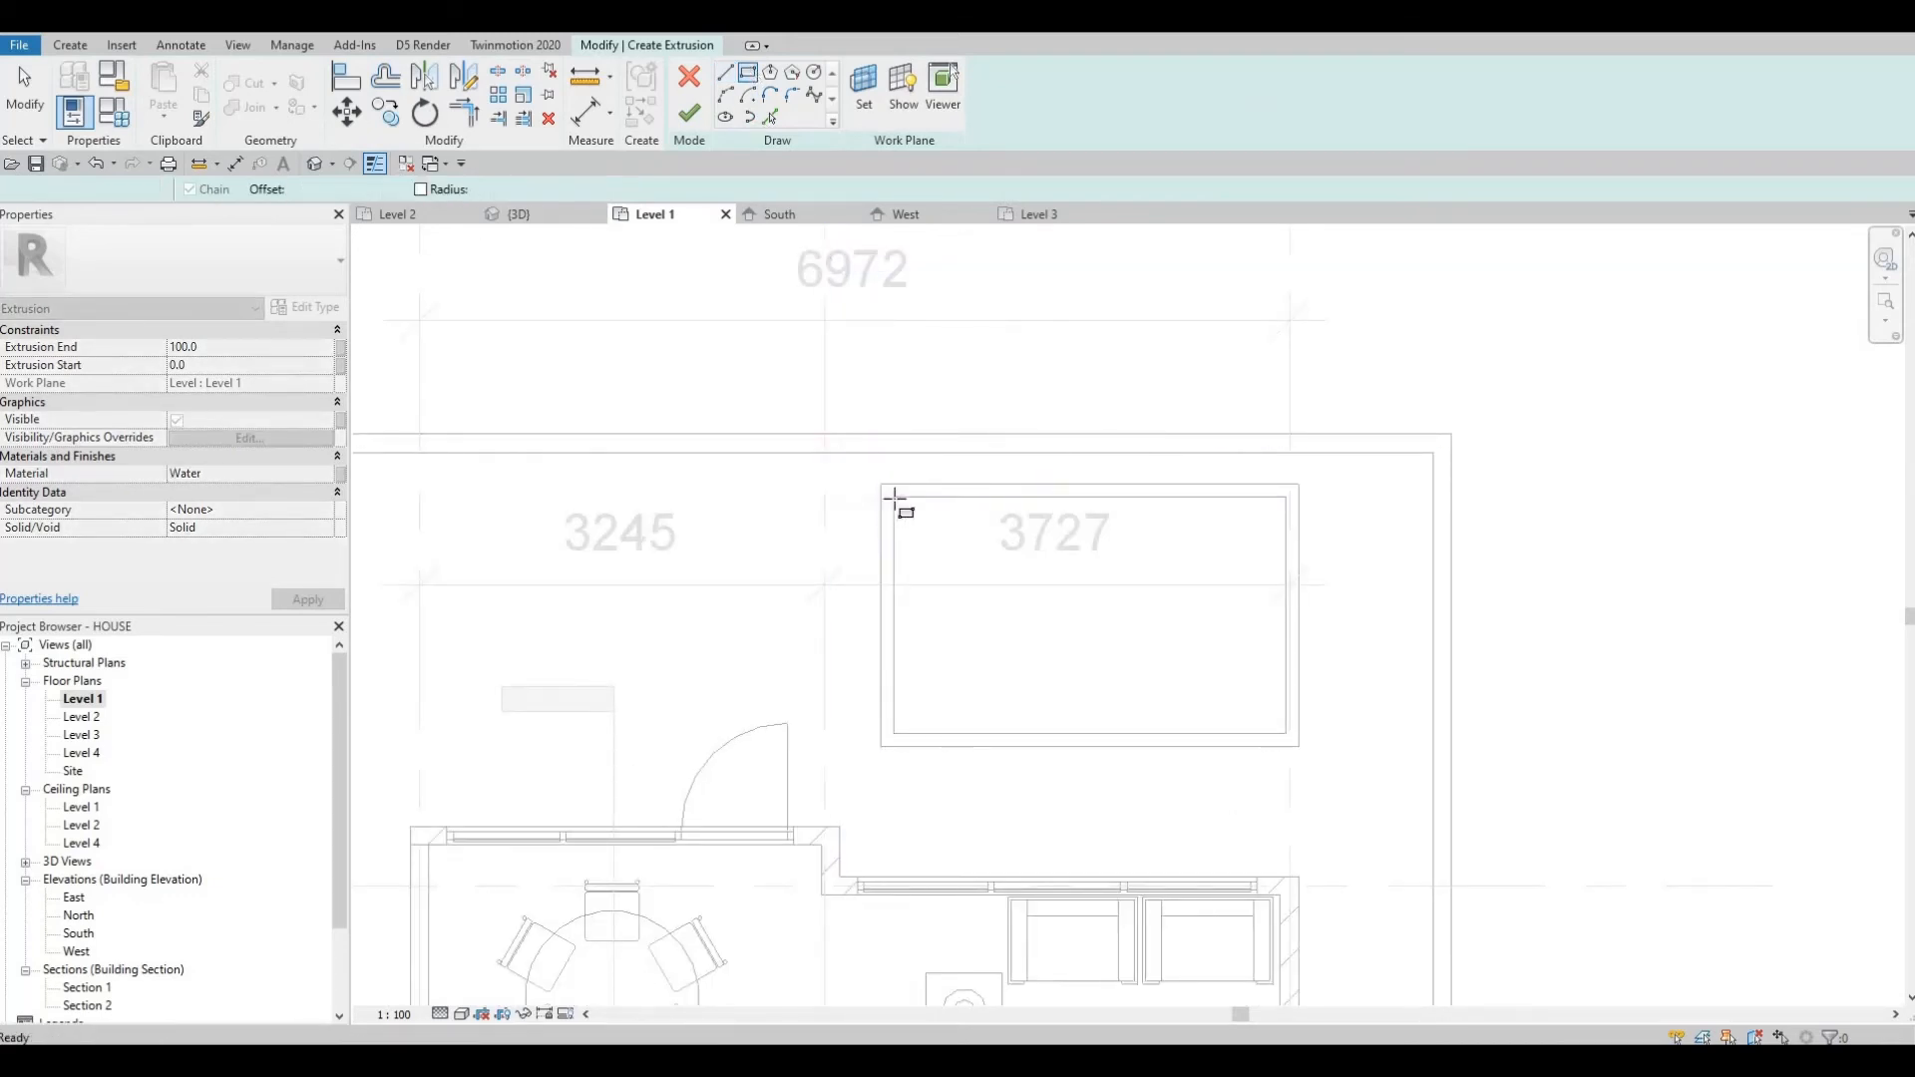
{"action": "left_click", "coordinate": [1286, 734]}
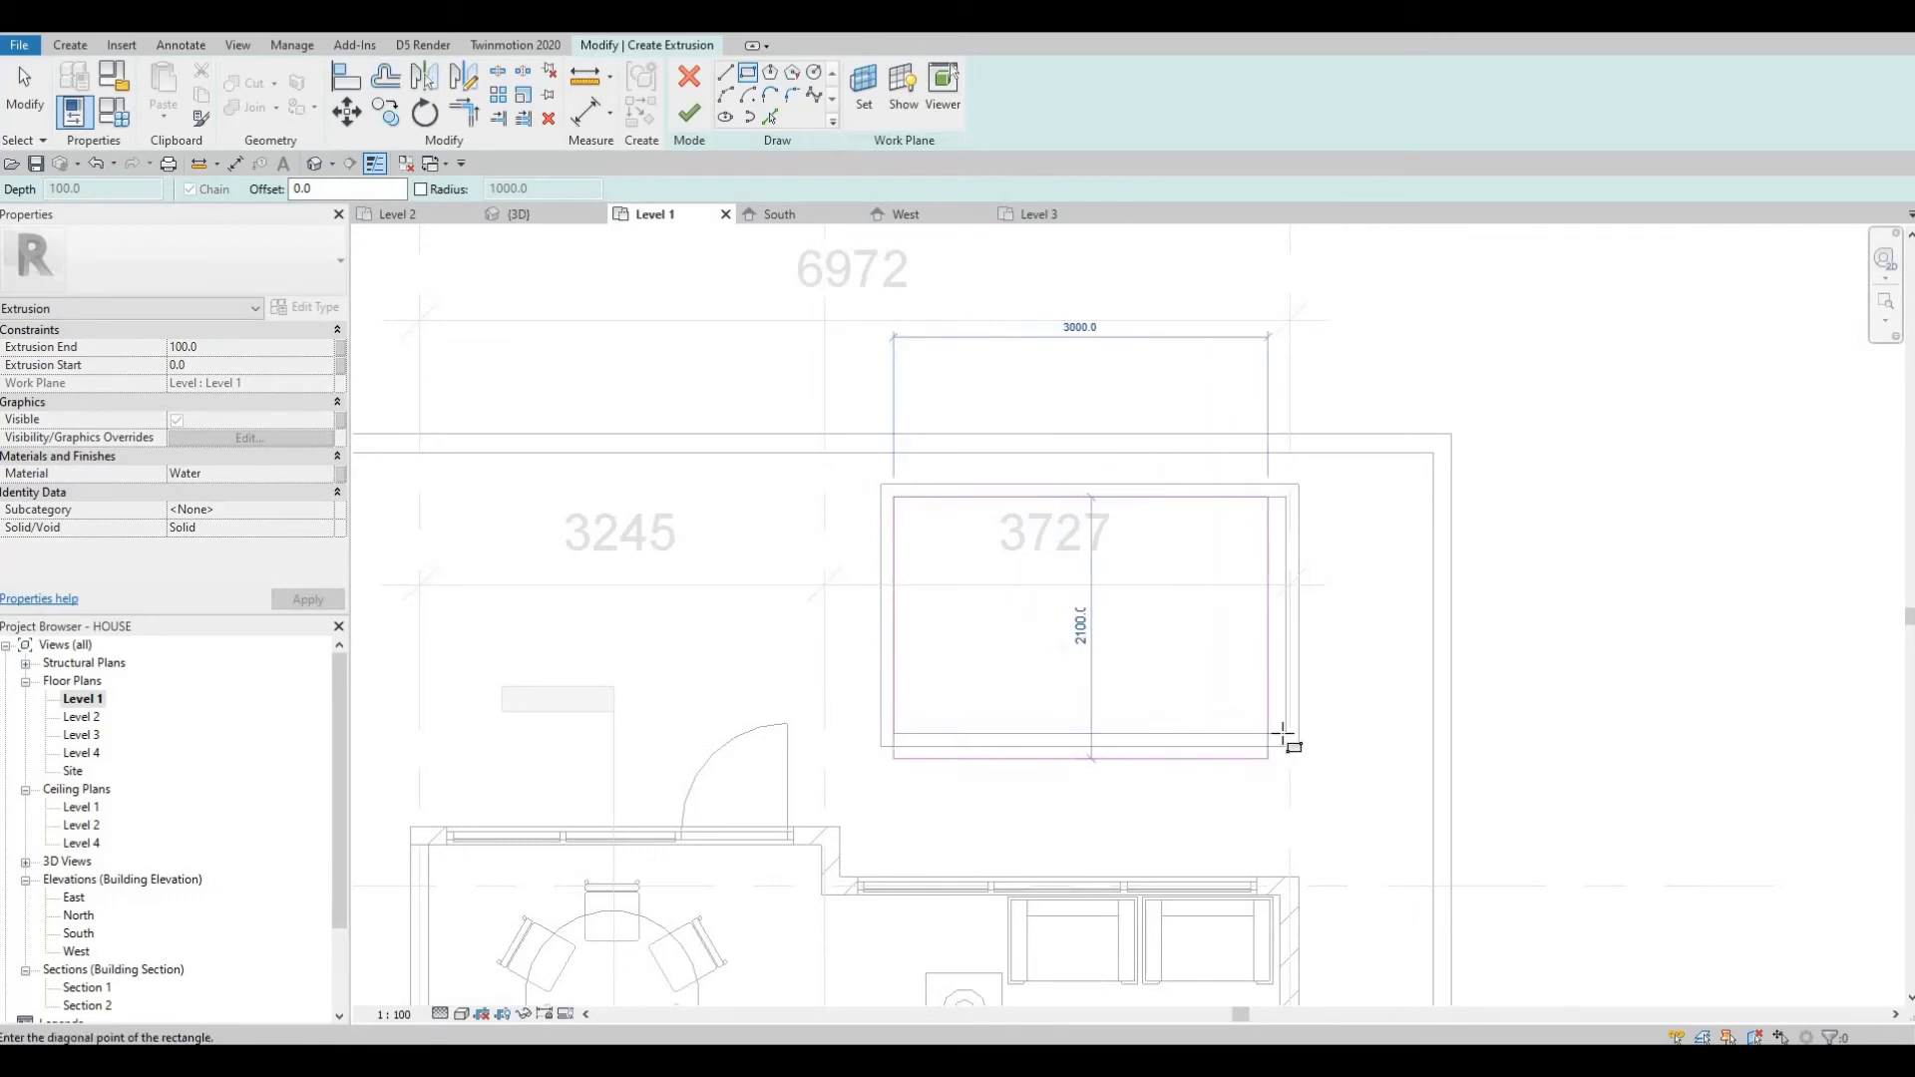
{"action": "left_click", "coordinate": [689, 113]}
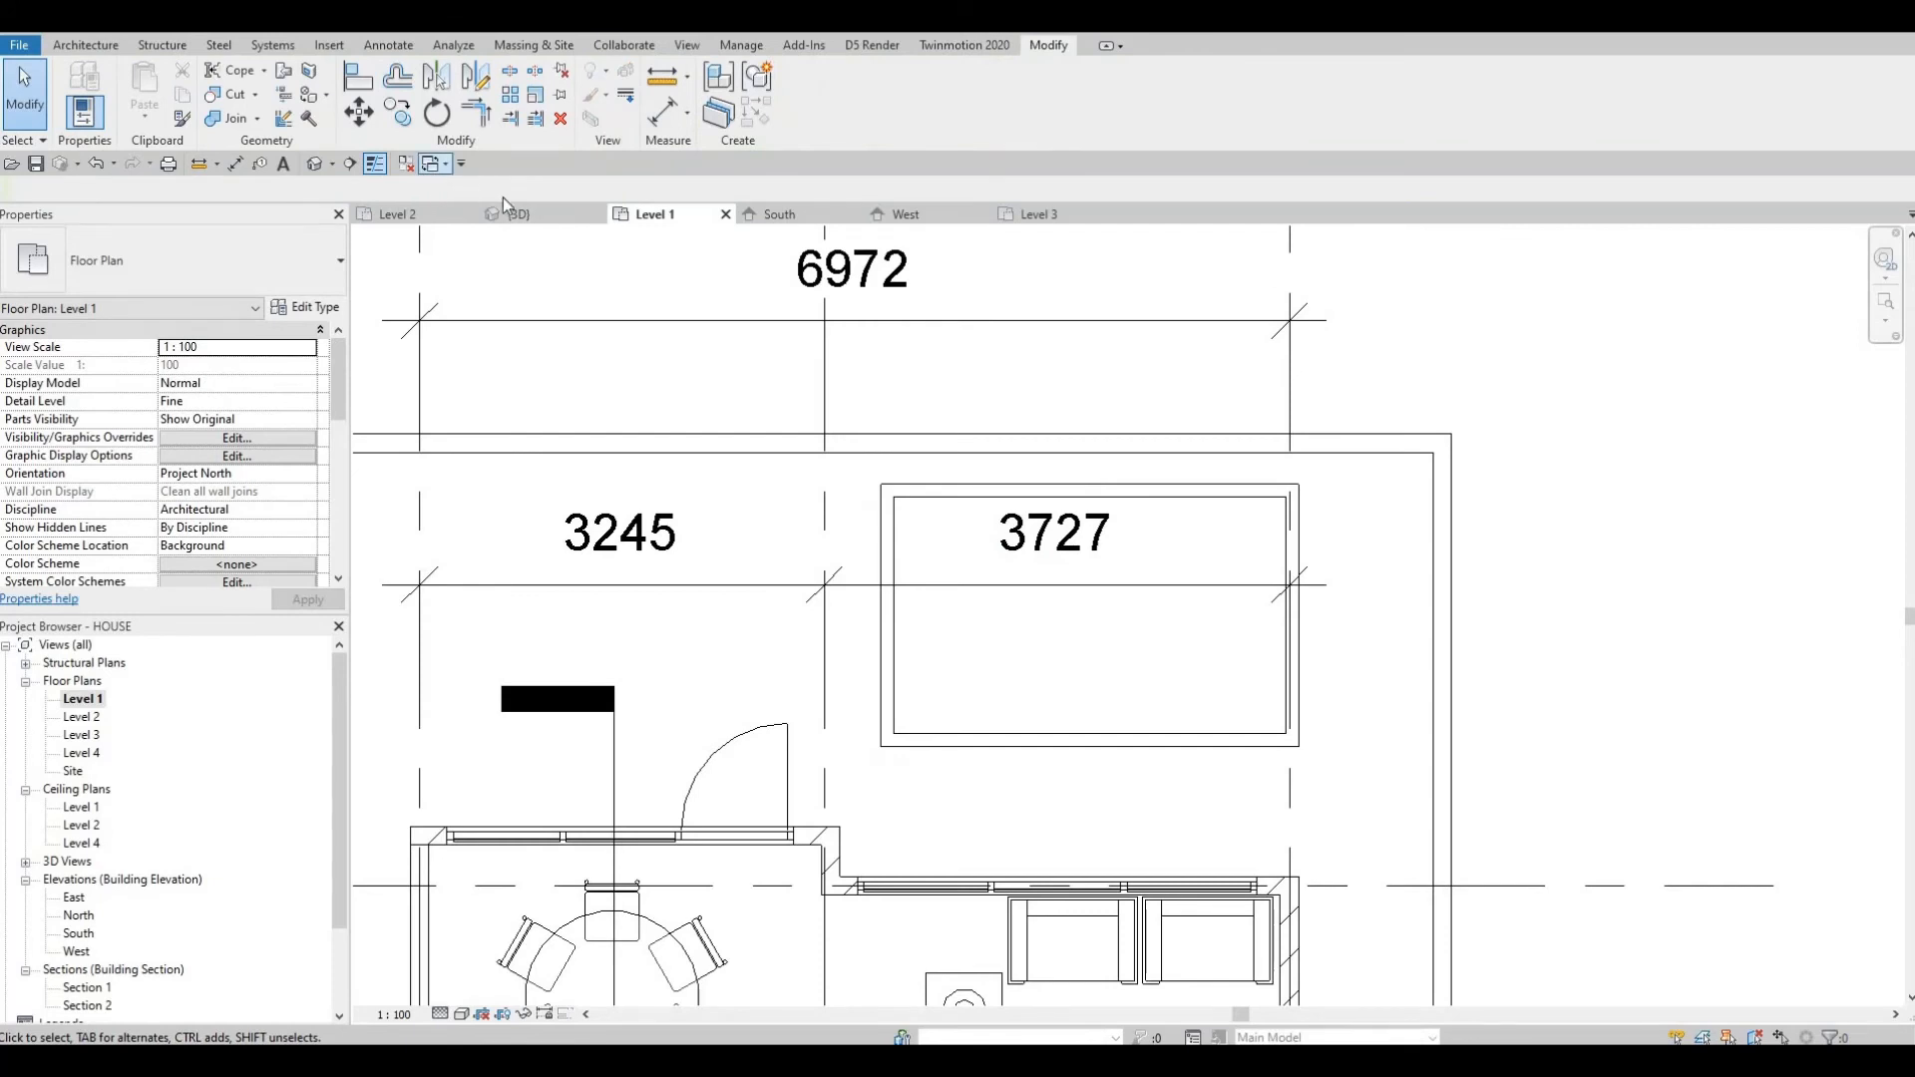
Switch to the 3D view and raise the water extrusion's top with its shape handle.
{"action": "key", "text": "ctrl+Tab"}
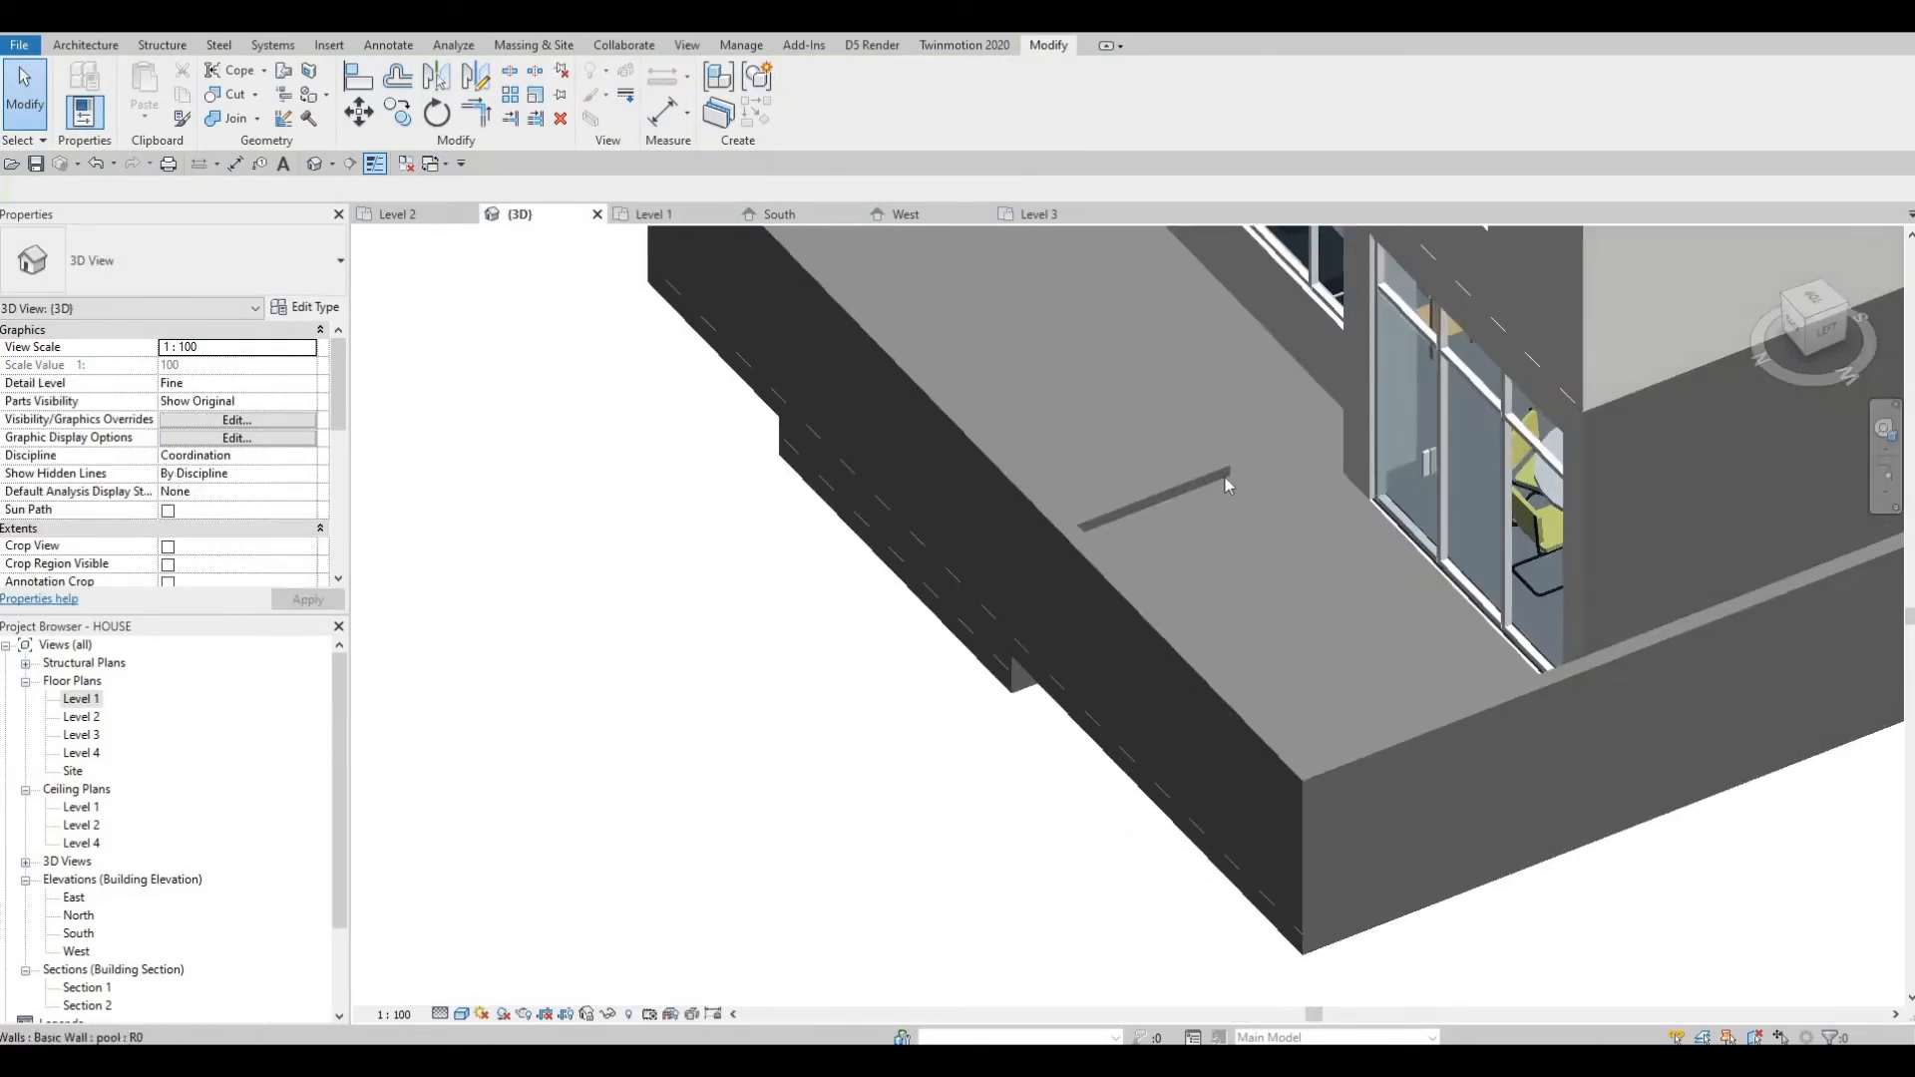
{"action": "left_click", "coordinate": [1023, 431]}
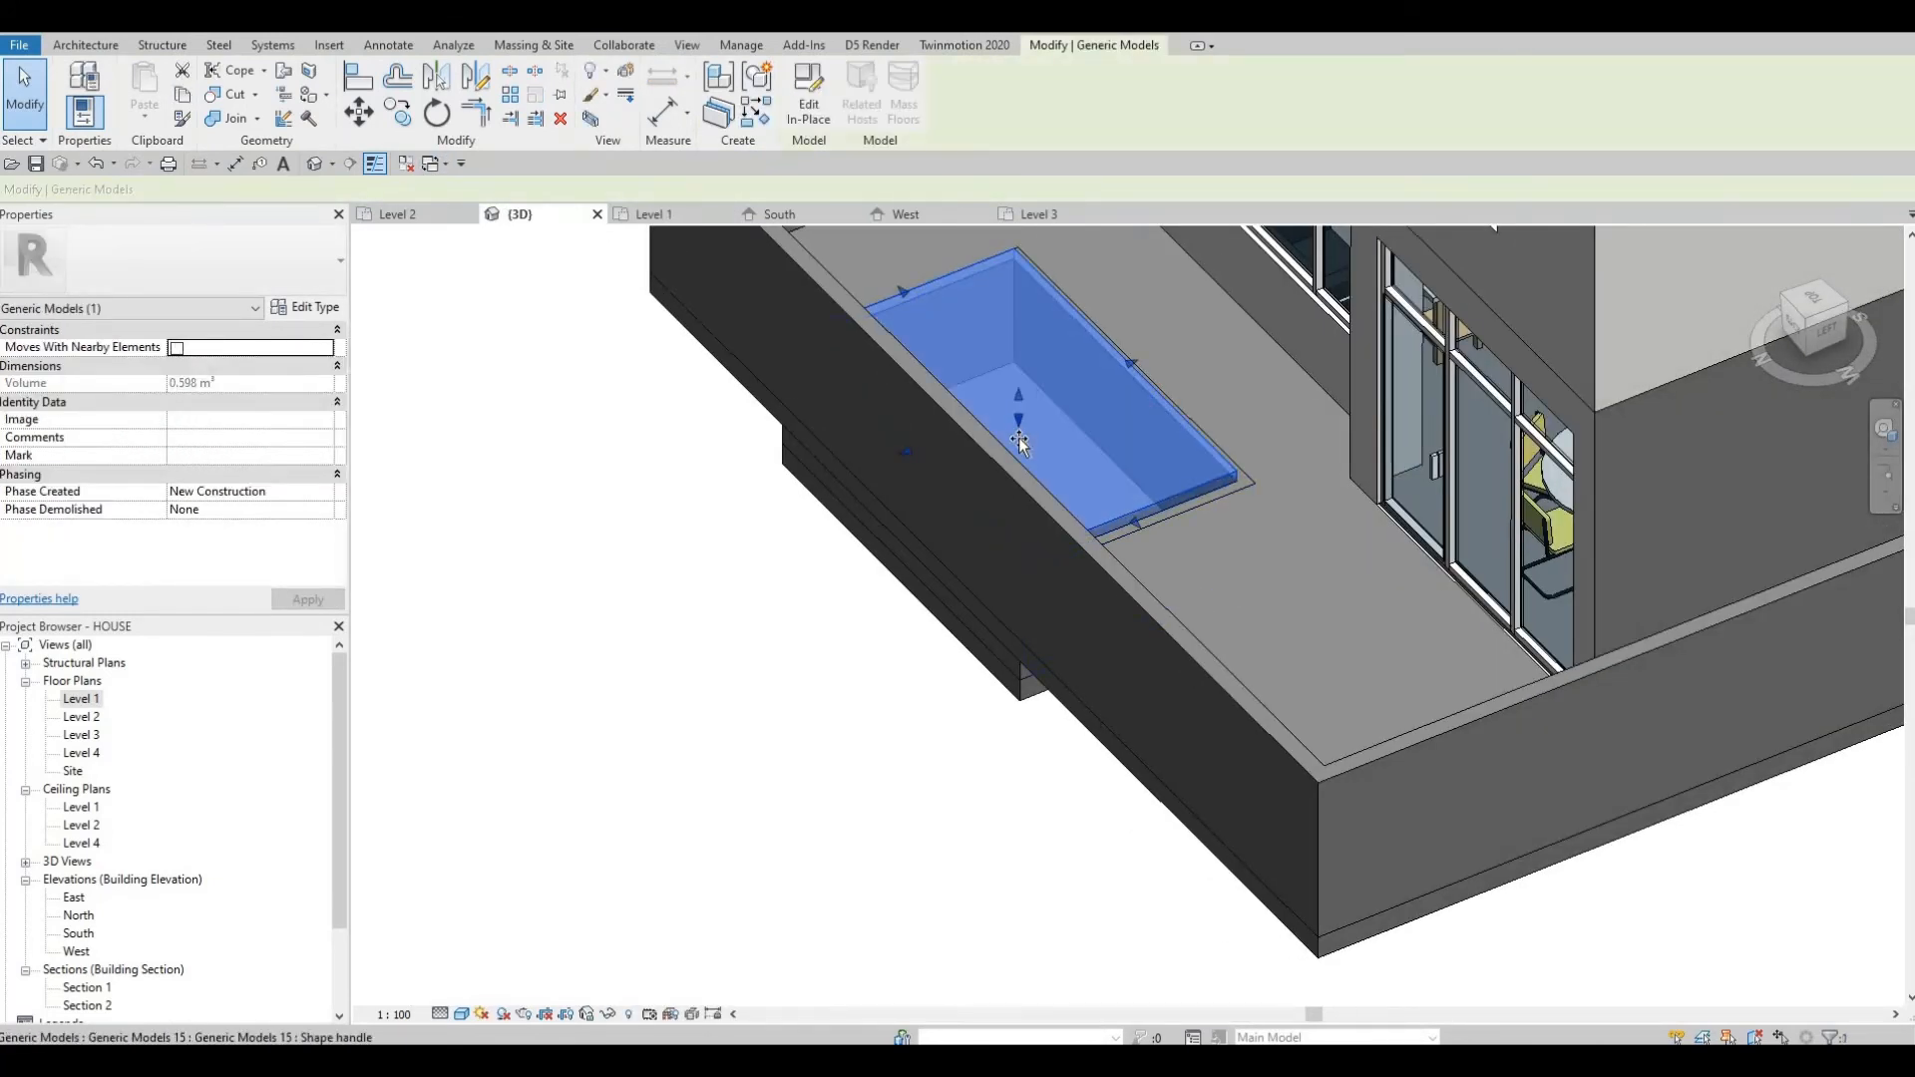
{"action": "left_click_drag", "start_coordinate": [1019, 403], "coordinate": [1027, 429]}
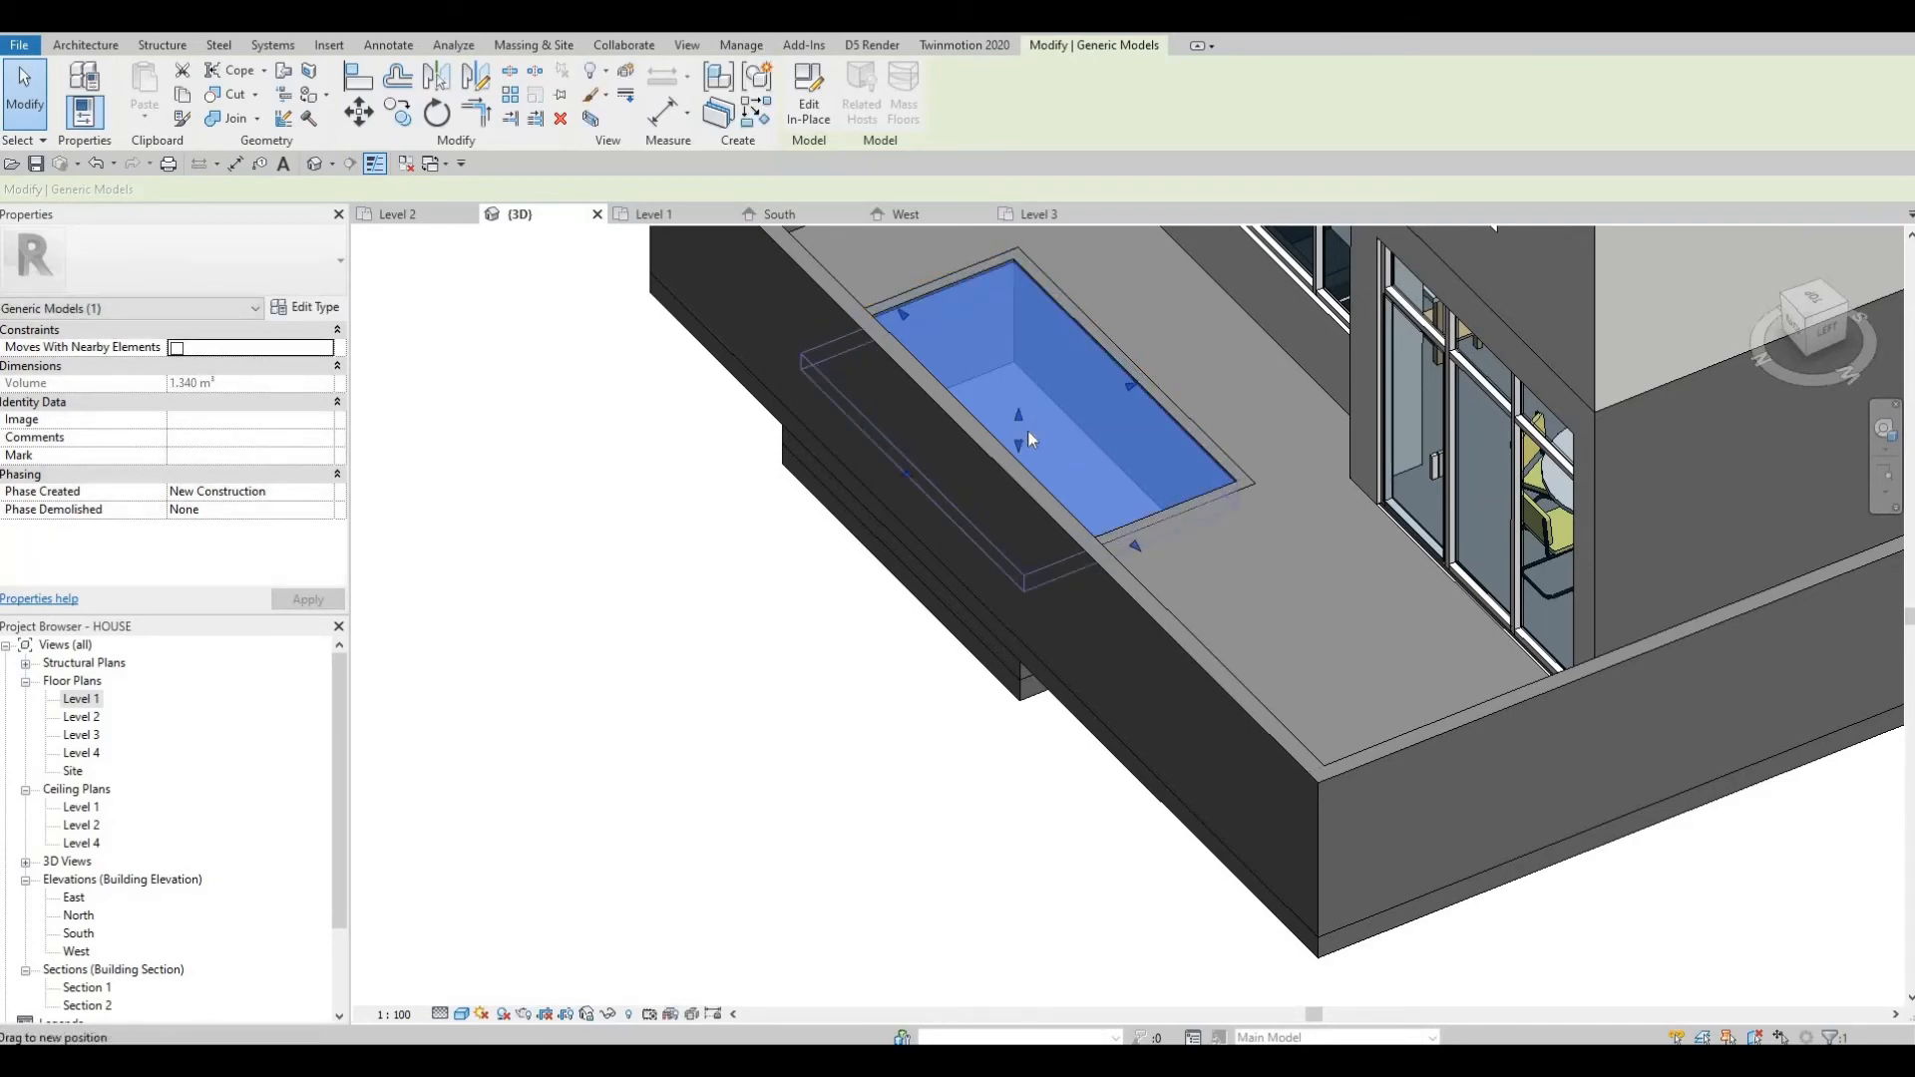
{"action": "middle_click_drag", "start_coordinate": [1052, 567], "coordinate": [1183, 367], "text": "shift"}
{"action": "scroll", "coordinate": [1017, 431], "scroll_direction": "up", "scroll_amount": 2}
{"action": "key", "text": "Escape"}
{"action": "key", "text": "Escape"}
{"action": "scroll", "coordinate": [1182, 367], "scroll_direction": "down", "scroll_amount": 2}
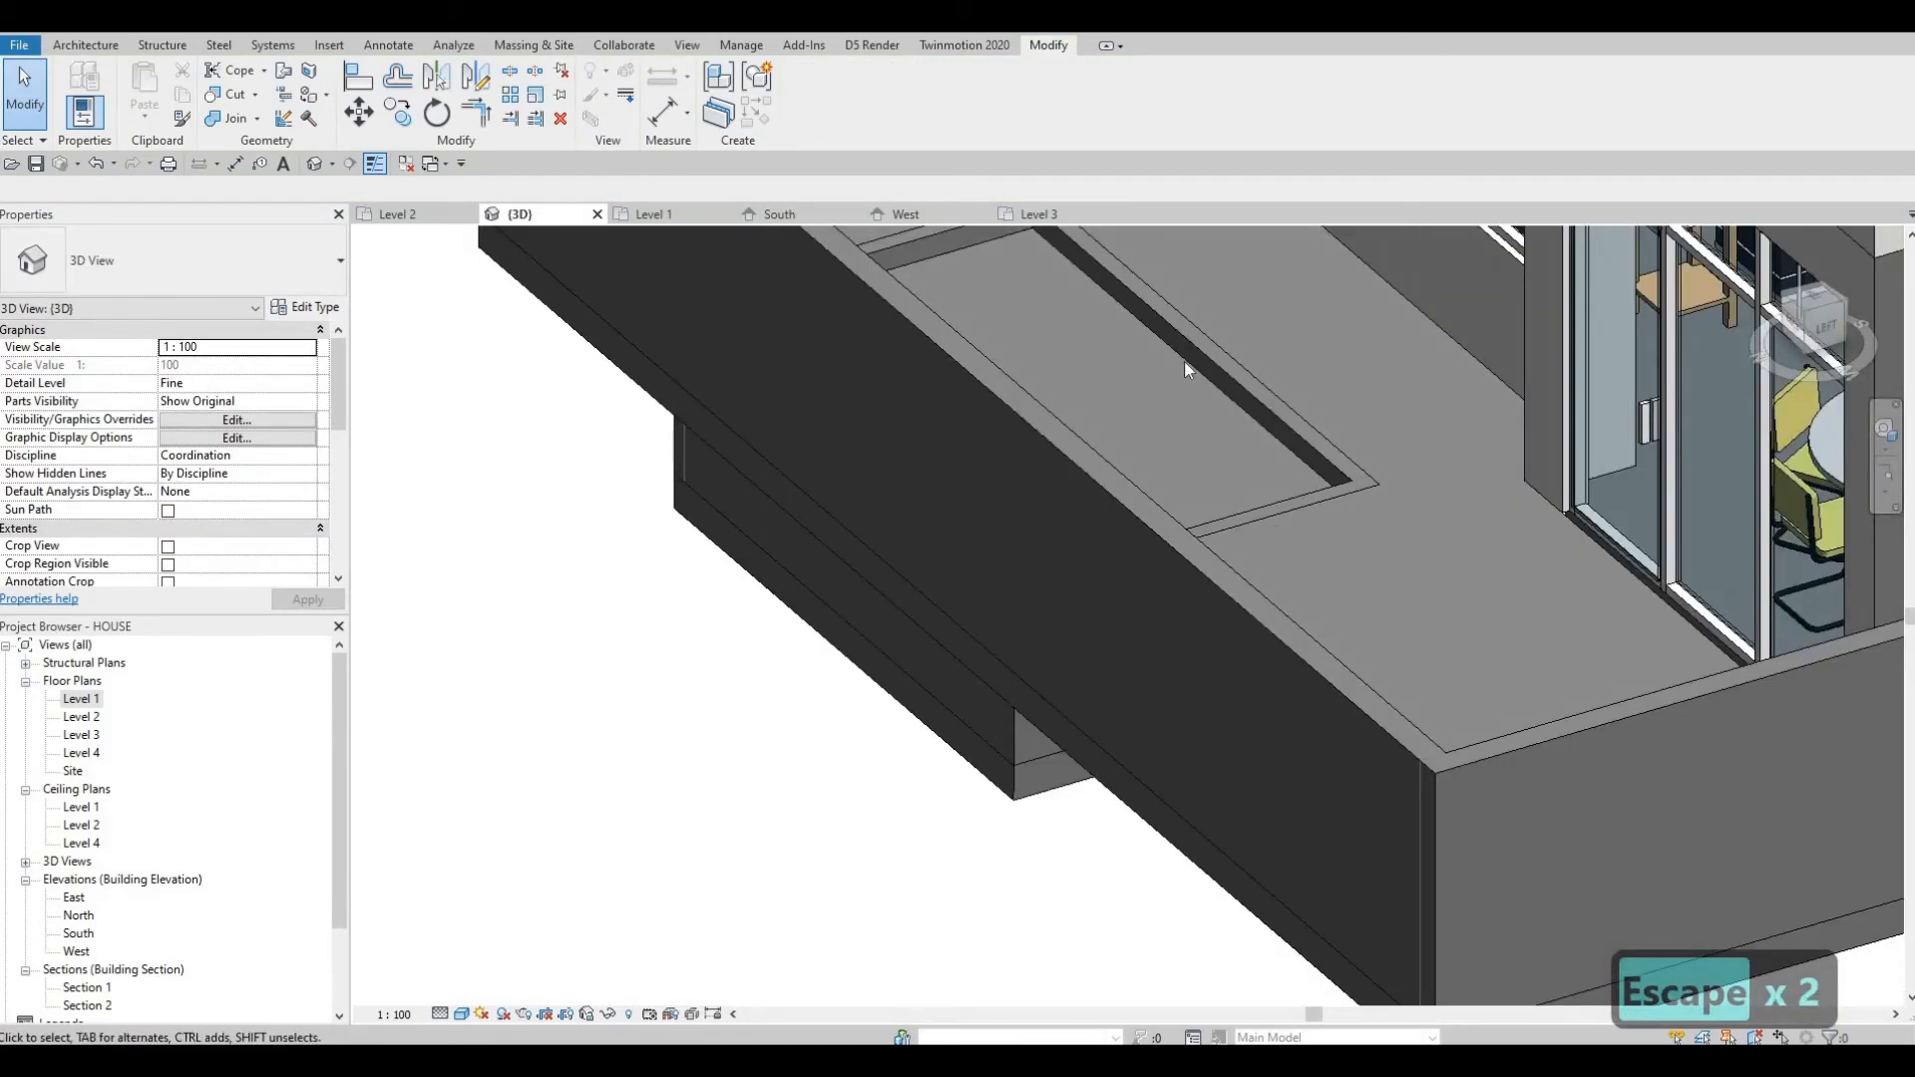
Lower the water extrusion's top slightly with its shape handle.
{"action": "left_click", "coordinate": [1057, 417]}
{"action": "middle_click_drag", "start_coordinate": [1042, 497], "coordinate": [1013, 523], "text": "shift"}
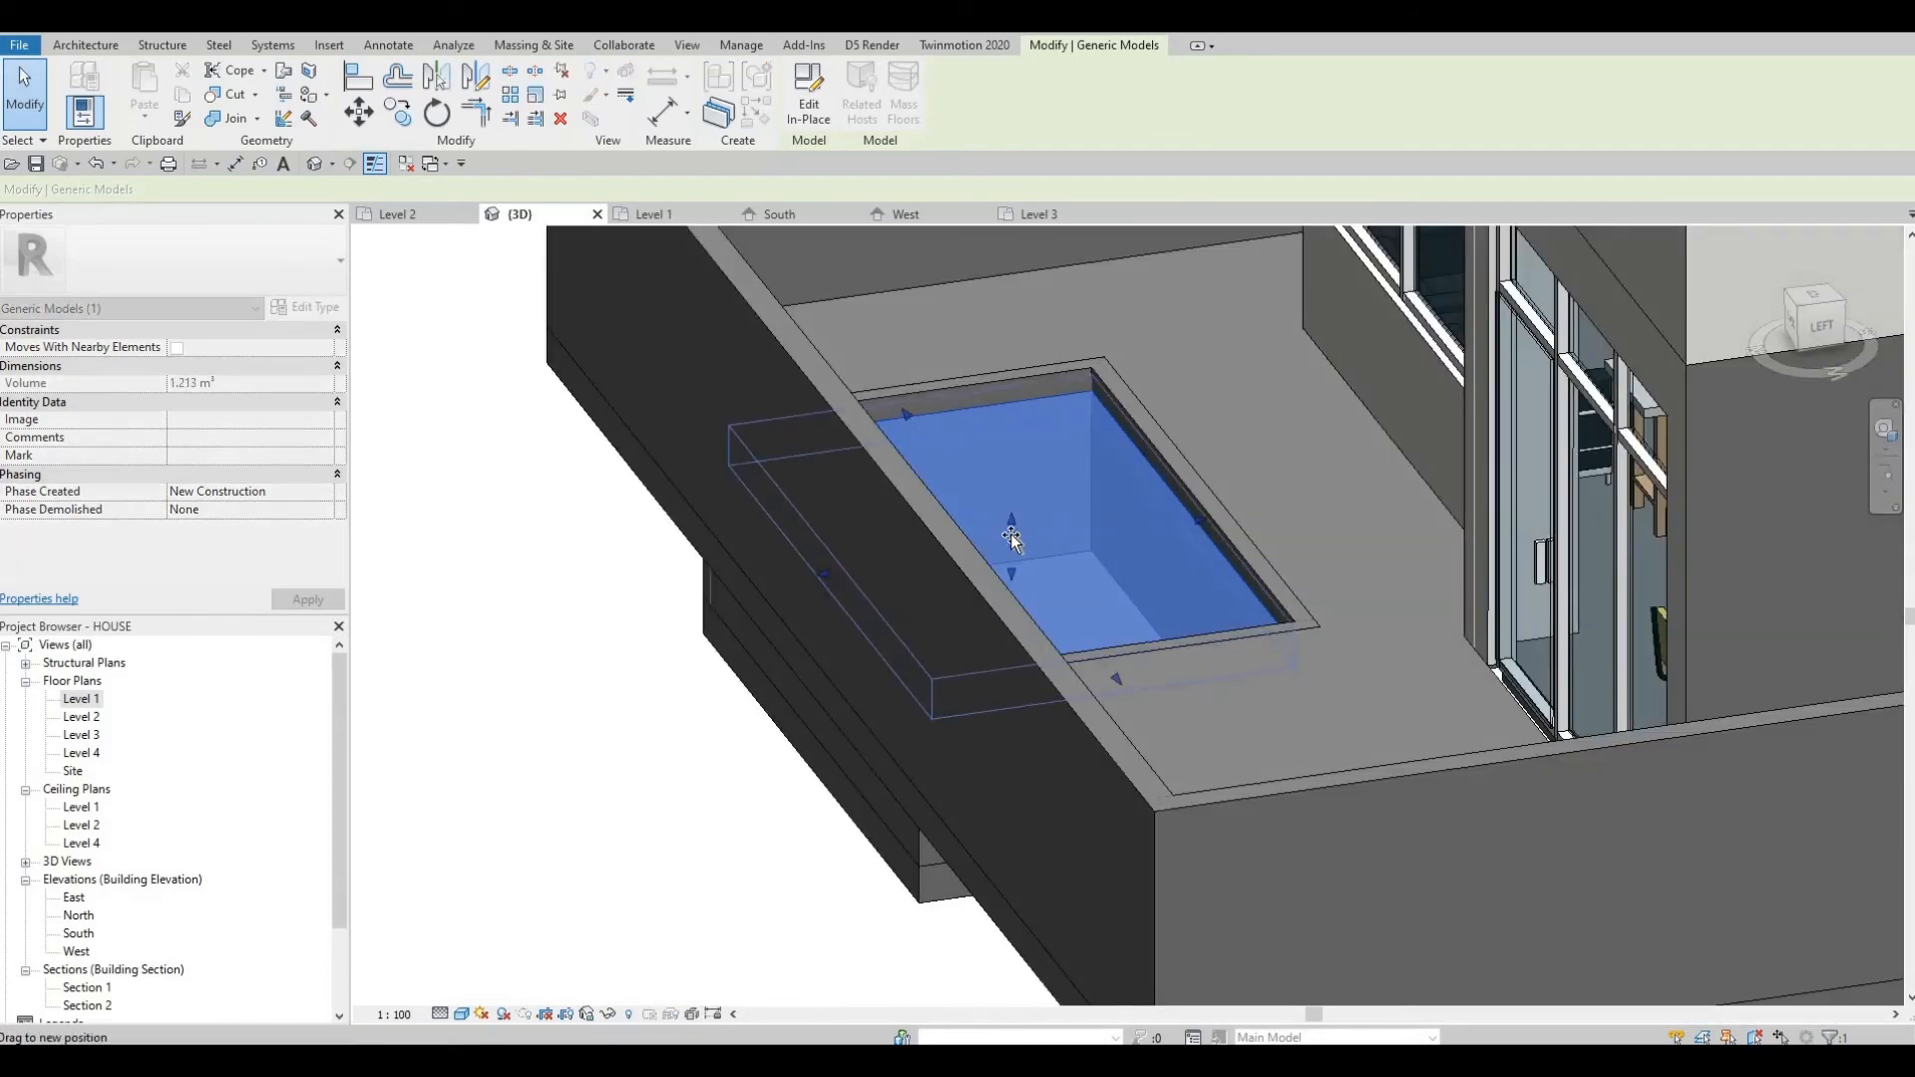
{"action": "key", "text": "Escape"}
{"action": "mouse_move", "coordinate": [1151, 567]}
{"action": "middle_mouse_down", "text": "shift"}
{"action": "mouse_move", "coordinate": [1097, 567]}
{"action": "mouse_move", "coordinate": [1145, 561]}
{"action": "middle_mouse_up", "text": "shift"}
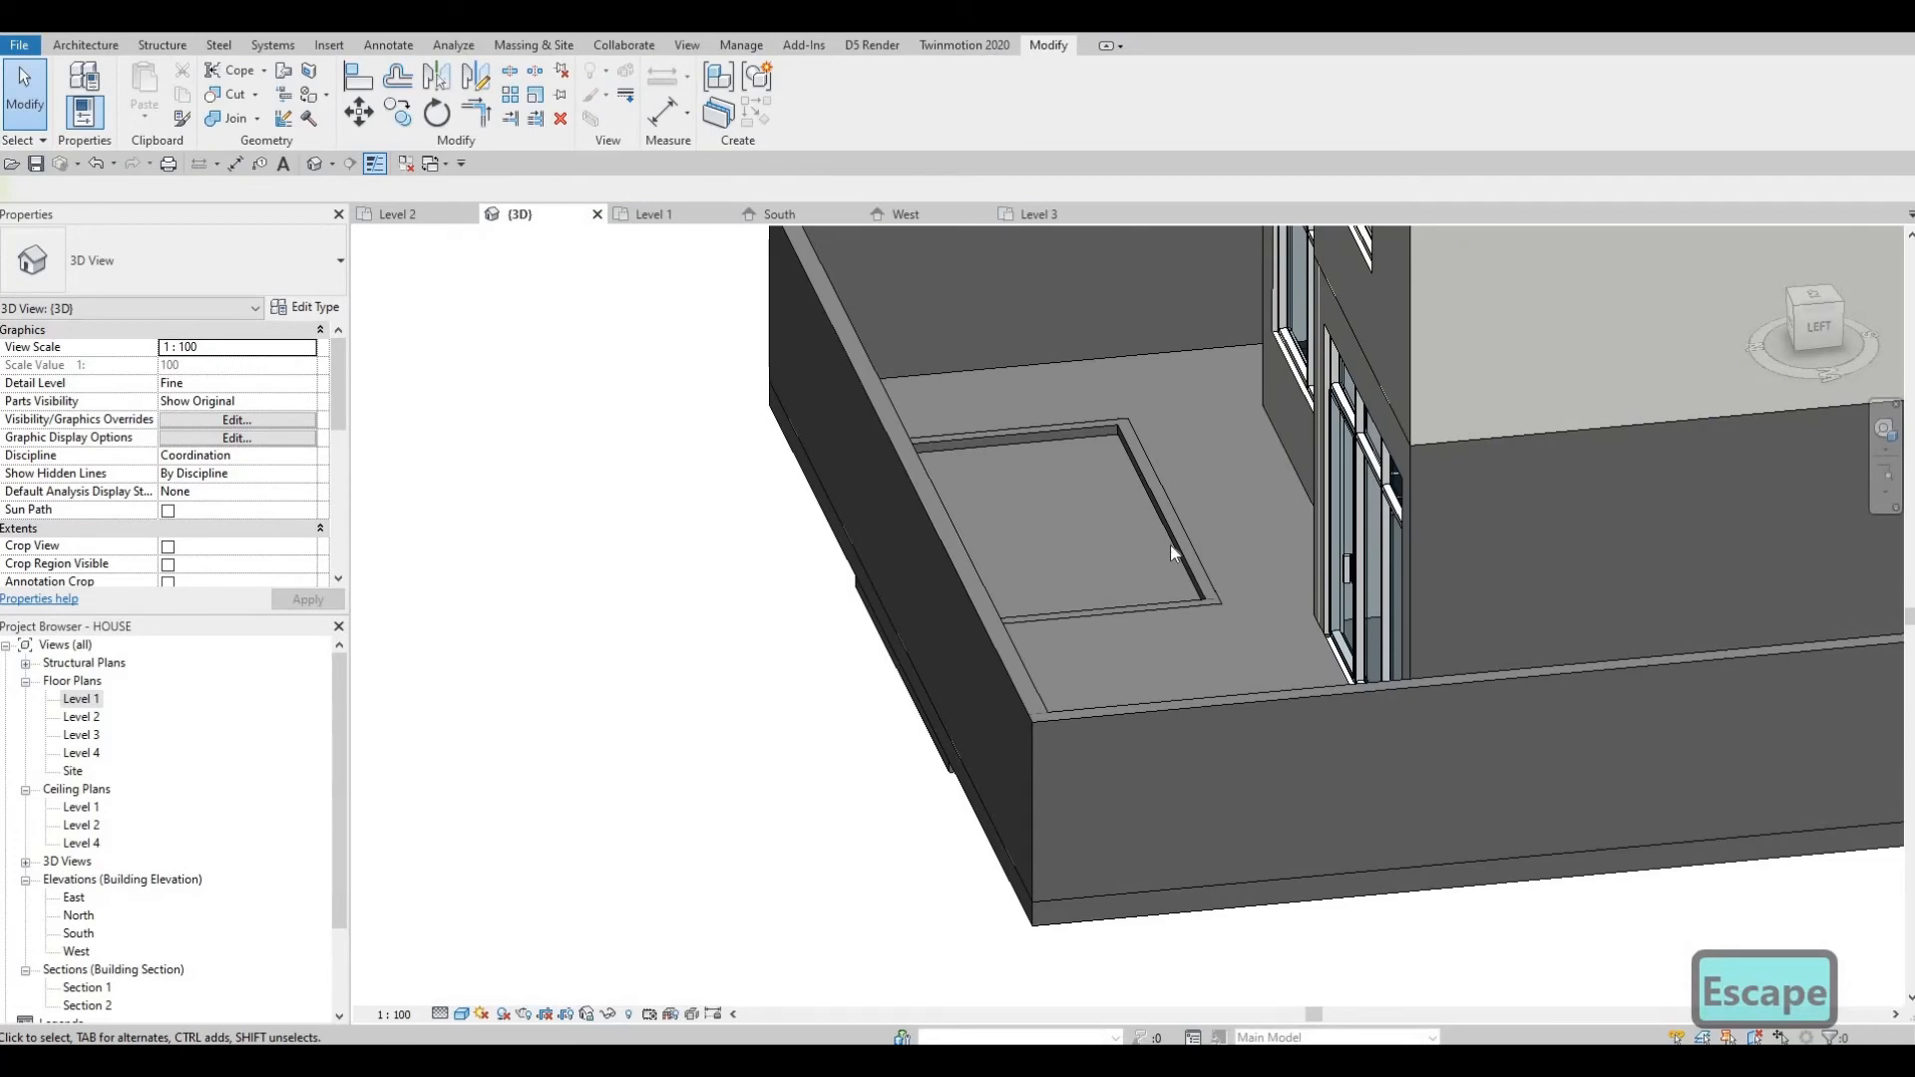
{"action": "key", "text": "Escape"}
{"action": "scroll", "coordinate": [1019, 584], "scroll_direction": "down", "scroll_amount": 5}
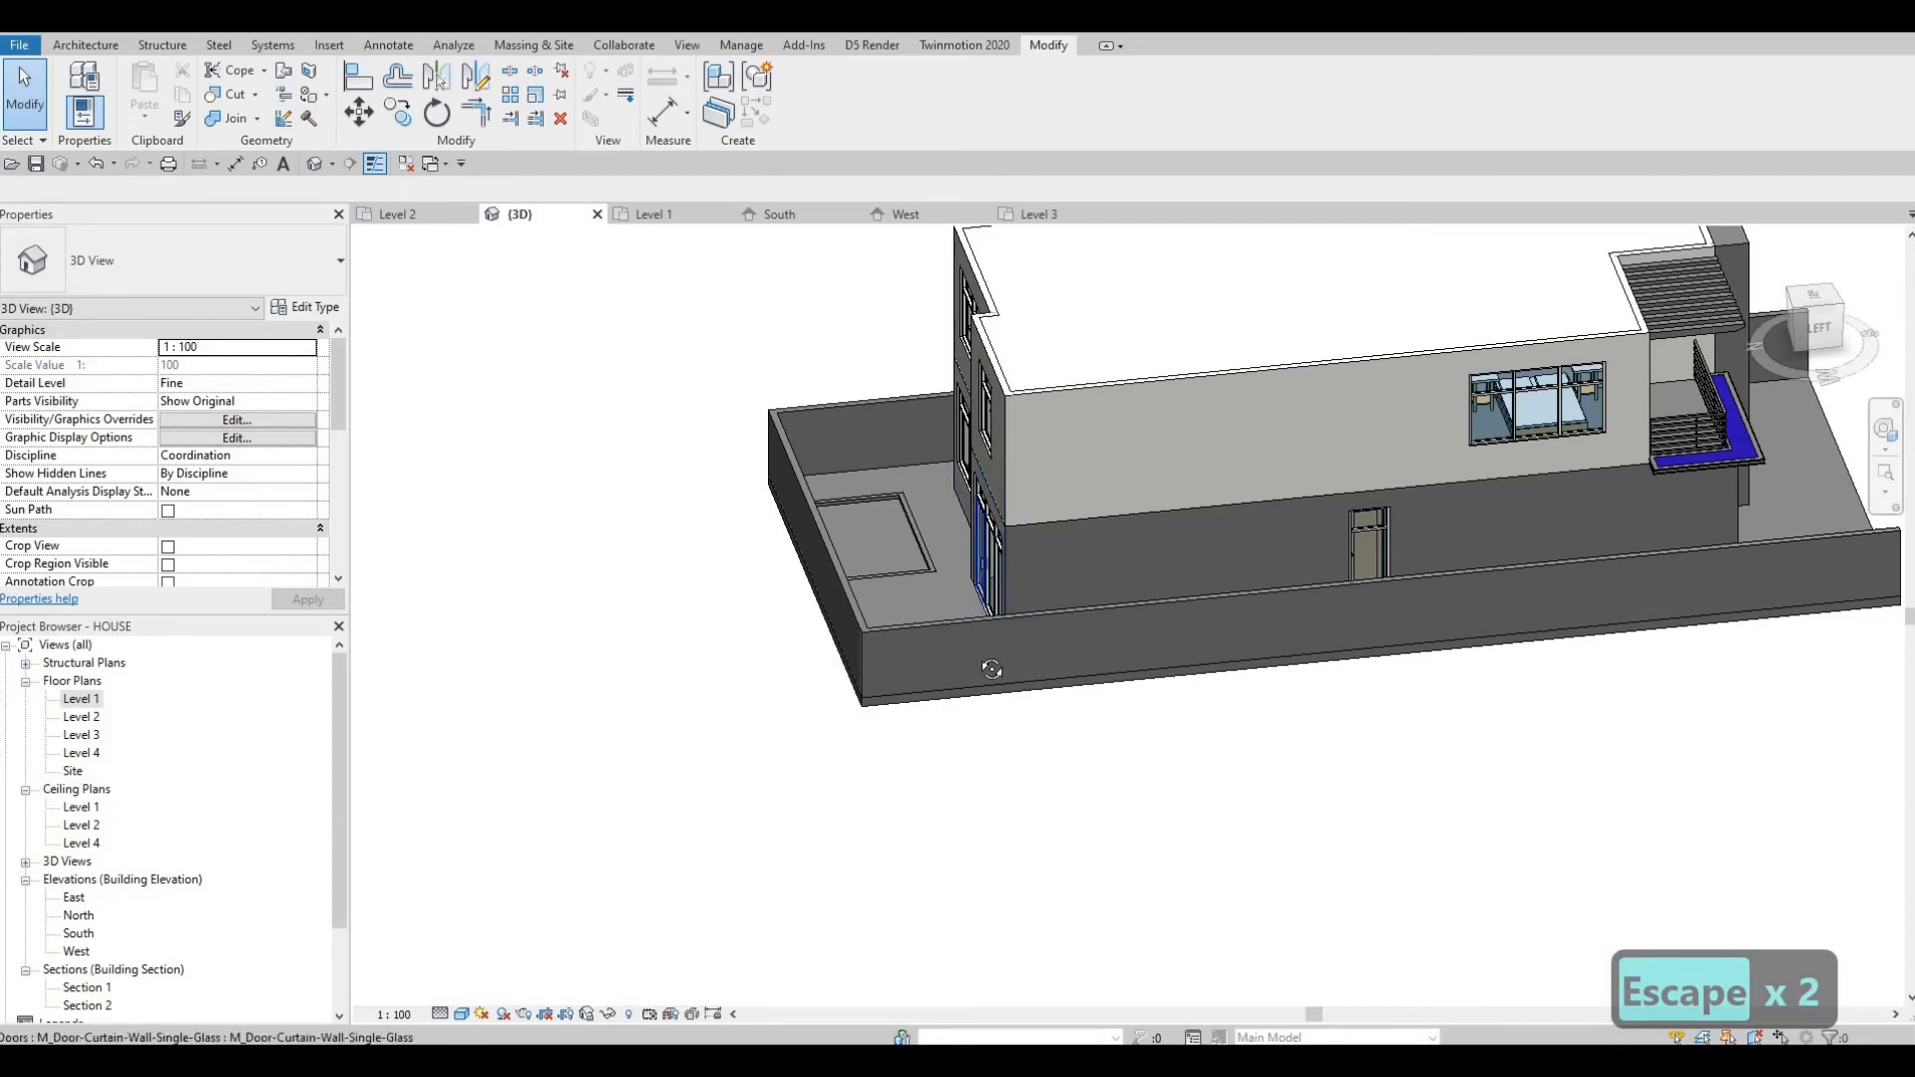
Inspect the house in 3D, select the FLOOR 3 floor, and return to the Level 1 plan.
{"action": "middle_click_drag", "start_coordinate": [1090, 735], "coordinate": [864, 670], "text": "shift"}
{"action": "middle_click_drag", "start_coordinate": [824, 677], "coordinate": [1017, 876], "text": "shift"}
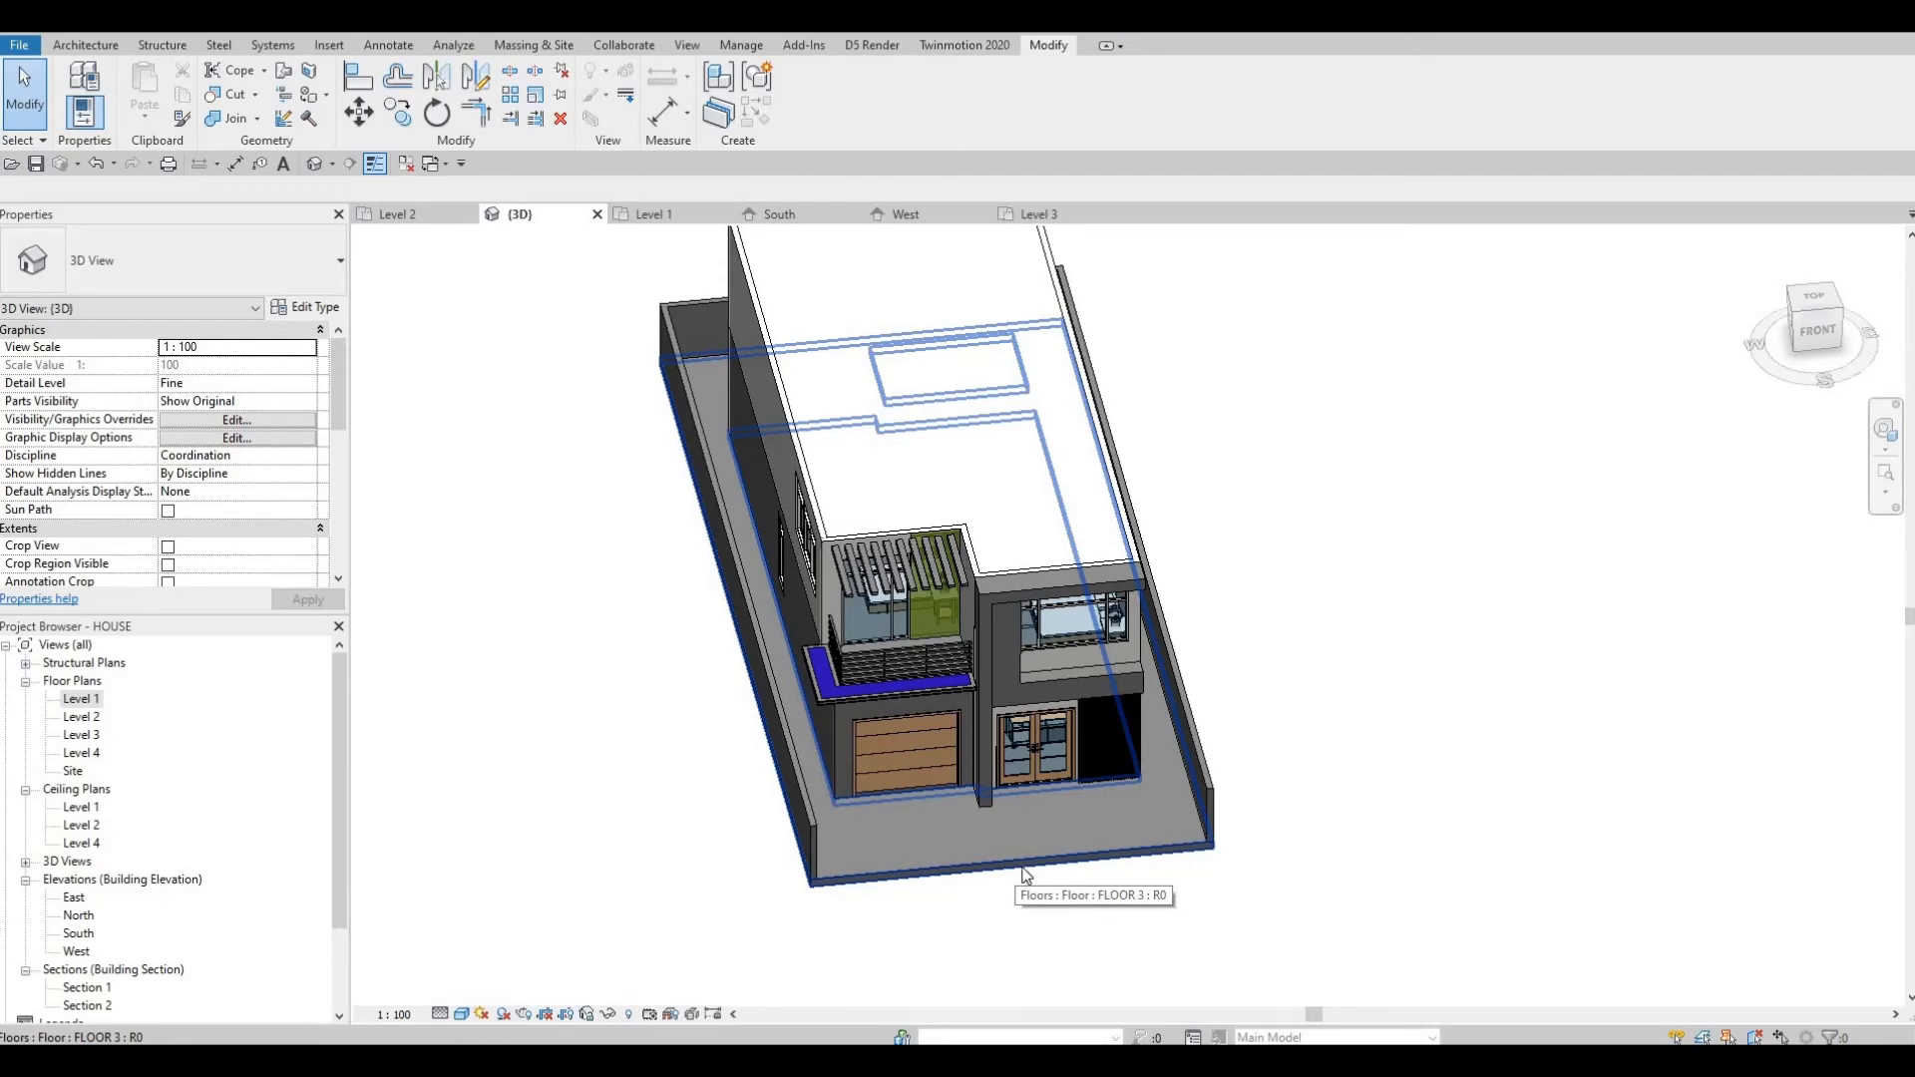
{"action": "left_click", "coordinate": [695, 795]}
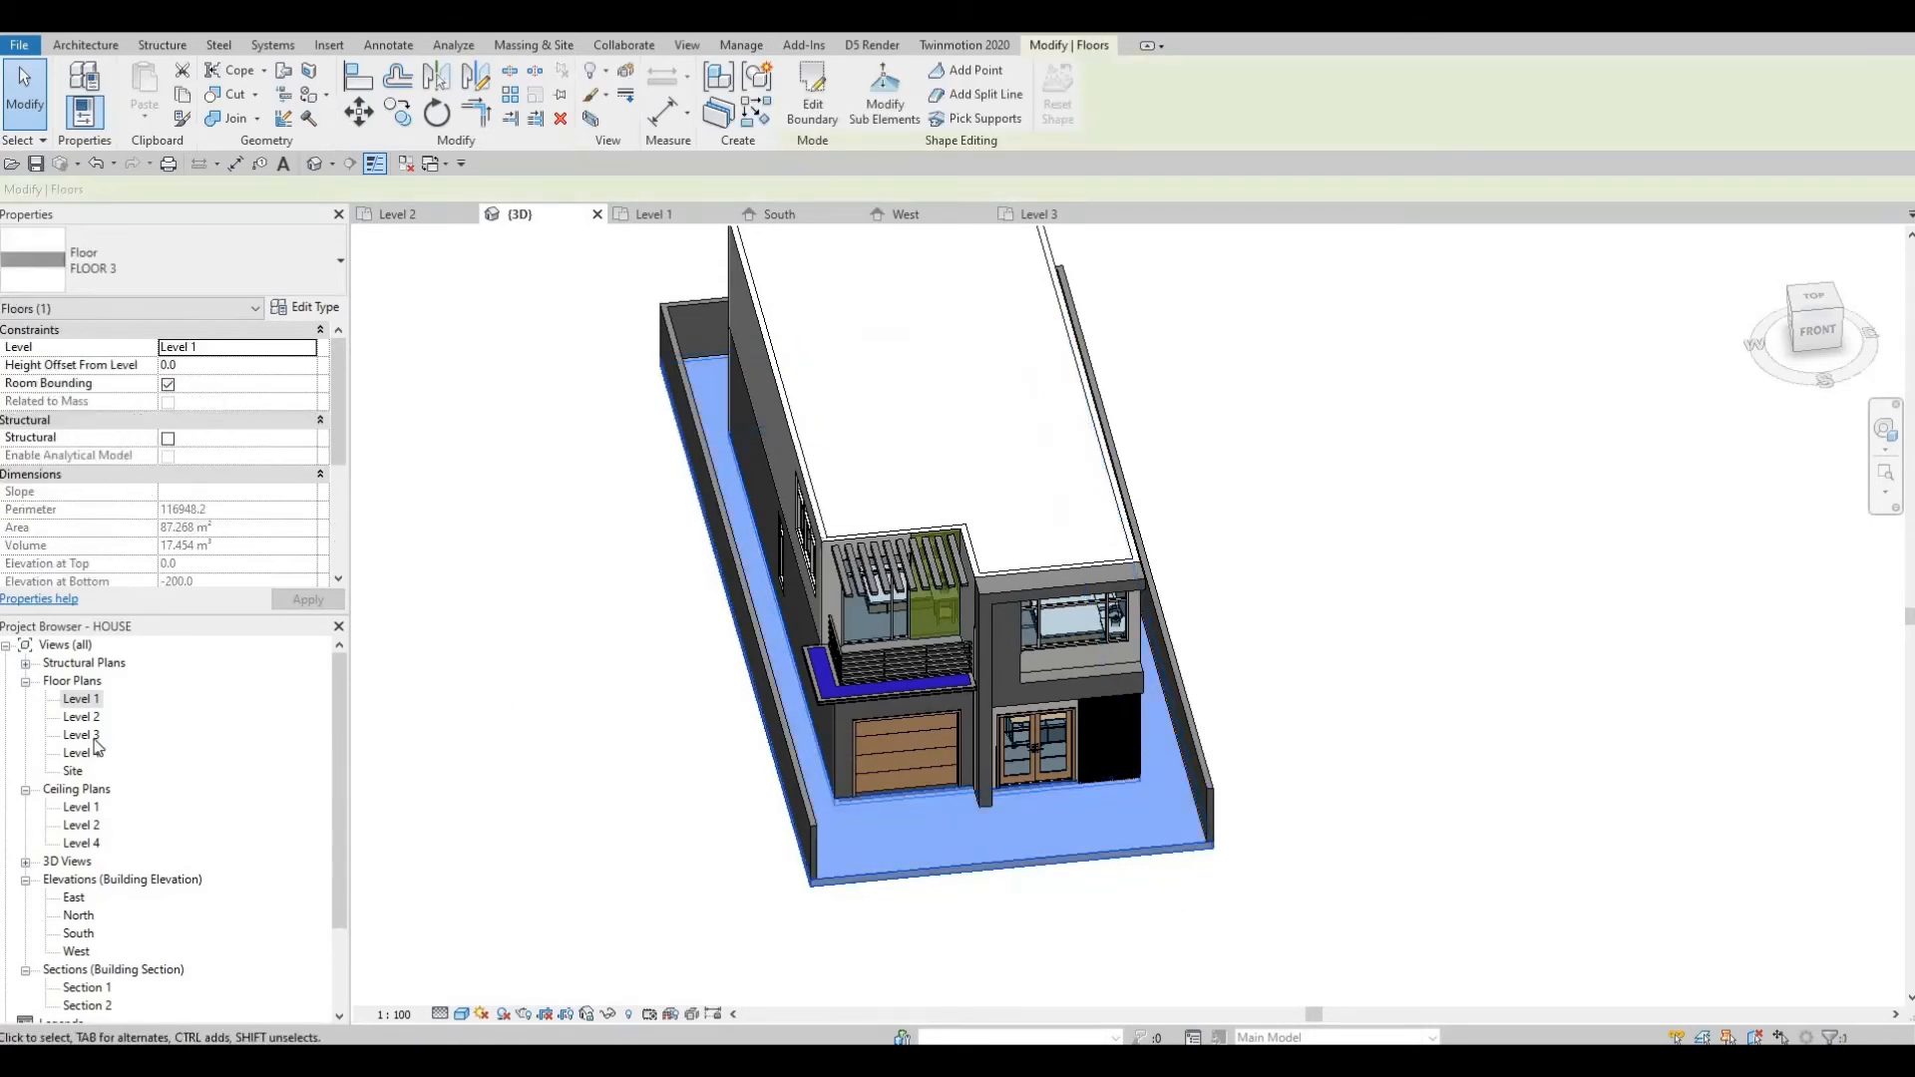
{"action": "key", "text": "Escape"}
{"action": "double_click", "coordinate": [80, 698]}
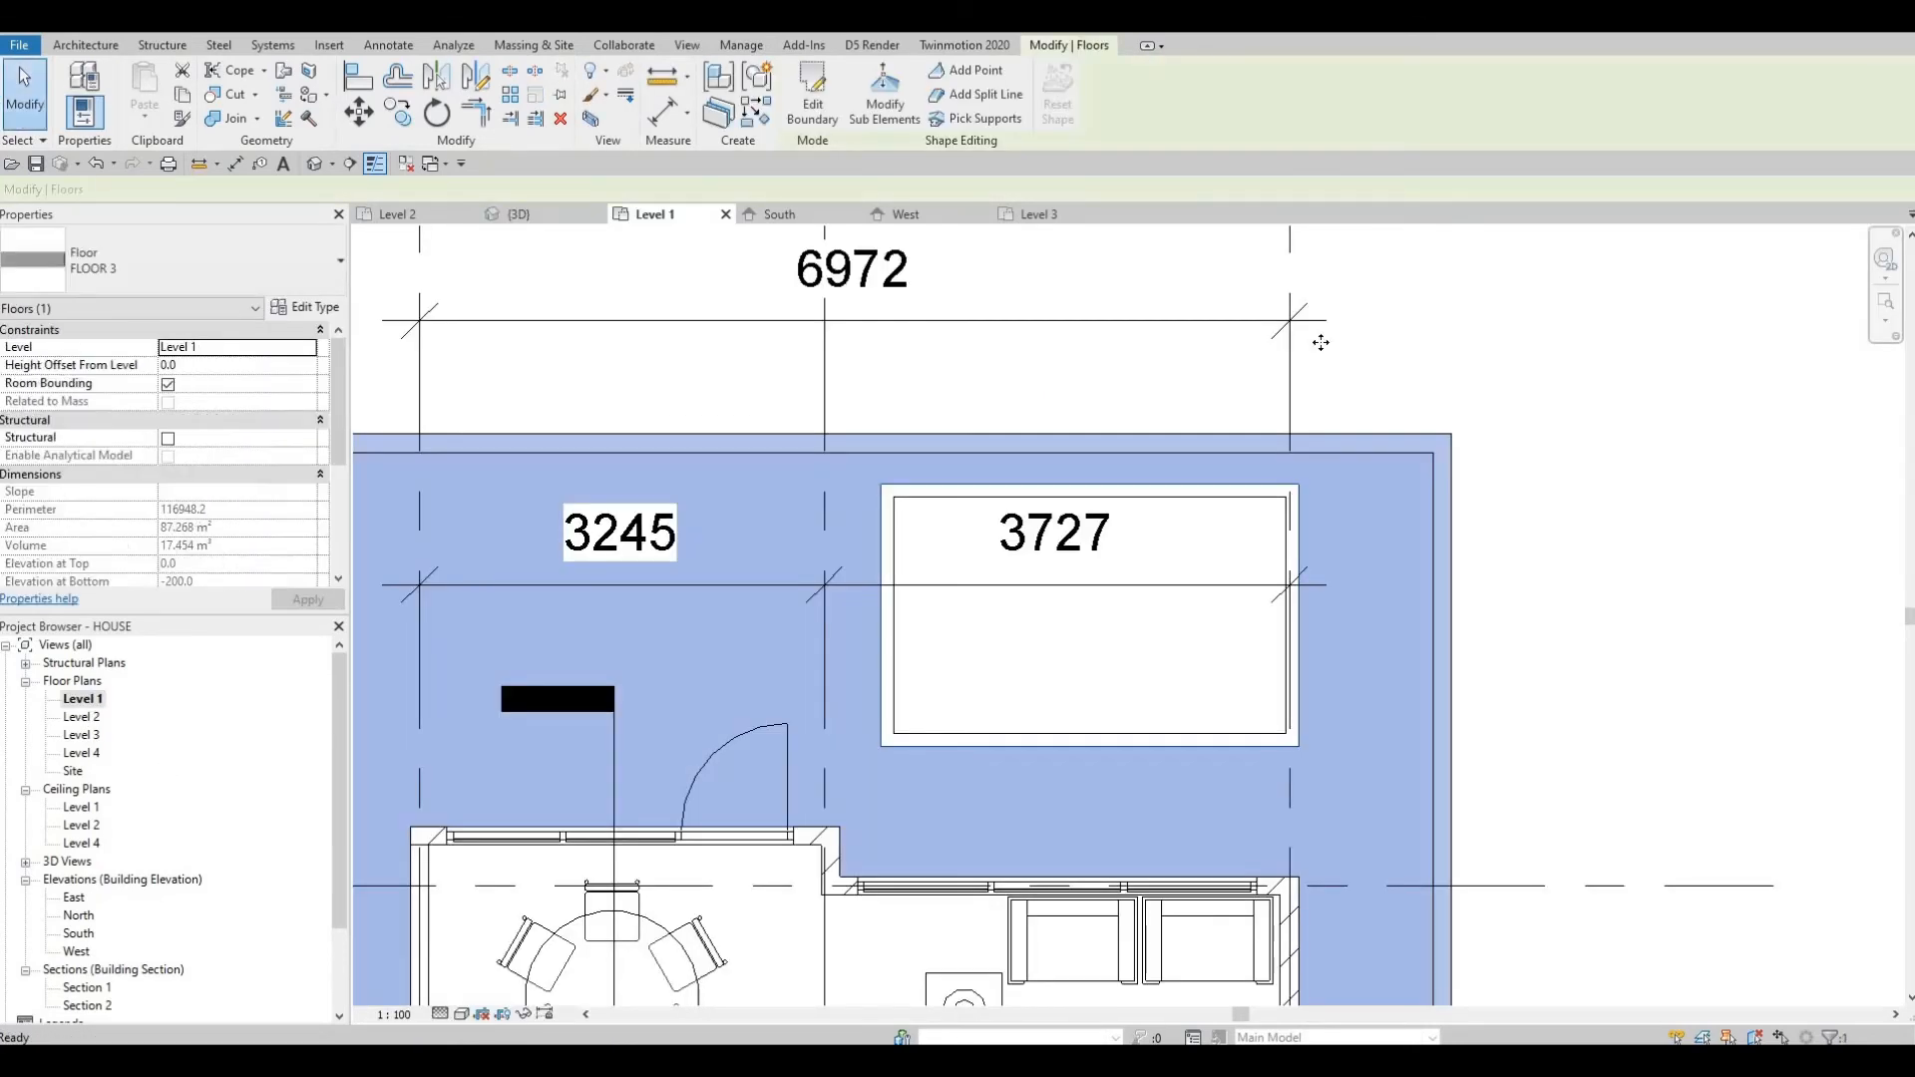
{"action": "scroll", "coordinate": [1138, 517], "scroll_direction": "down", "scroll_amount": 5}
{"action": "middle_click_drag", "start_coordinate": [1139, 516], "coordinate": [927, 449]}
{"action": "scroll", "coordinate": [927, 449], "scroll_direction": "down", "scroll_amount": 1}
{"action": "key", "text": "Escape"}
{"action": "middle_click_drag", "start_coordinate": [1142, 444], "coordinate": [1117, 497]}
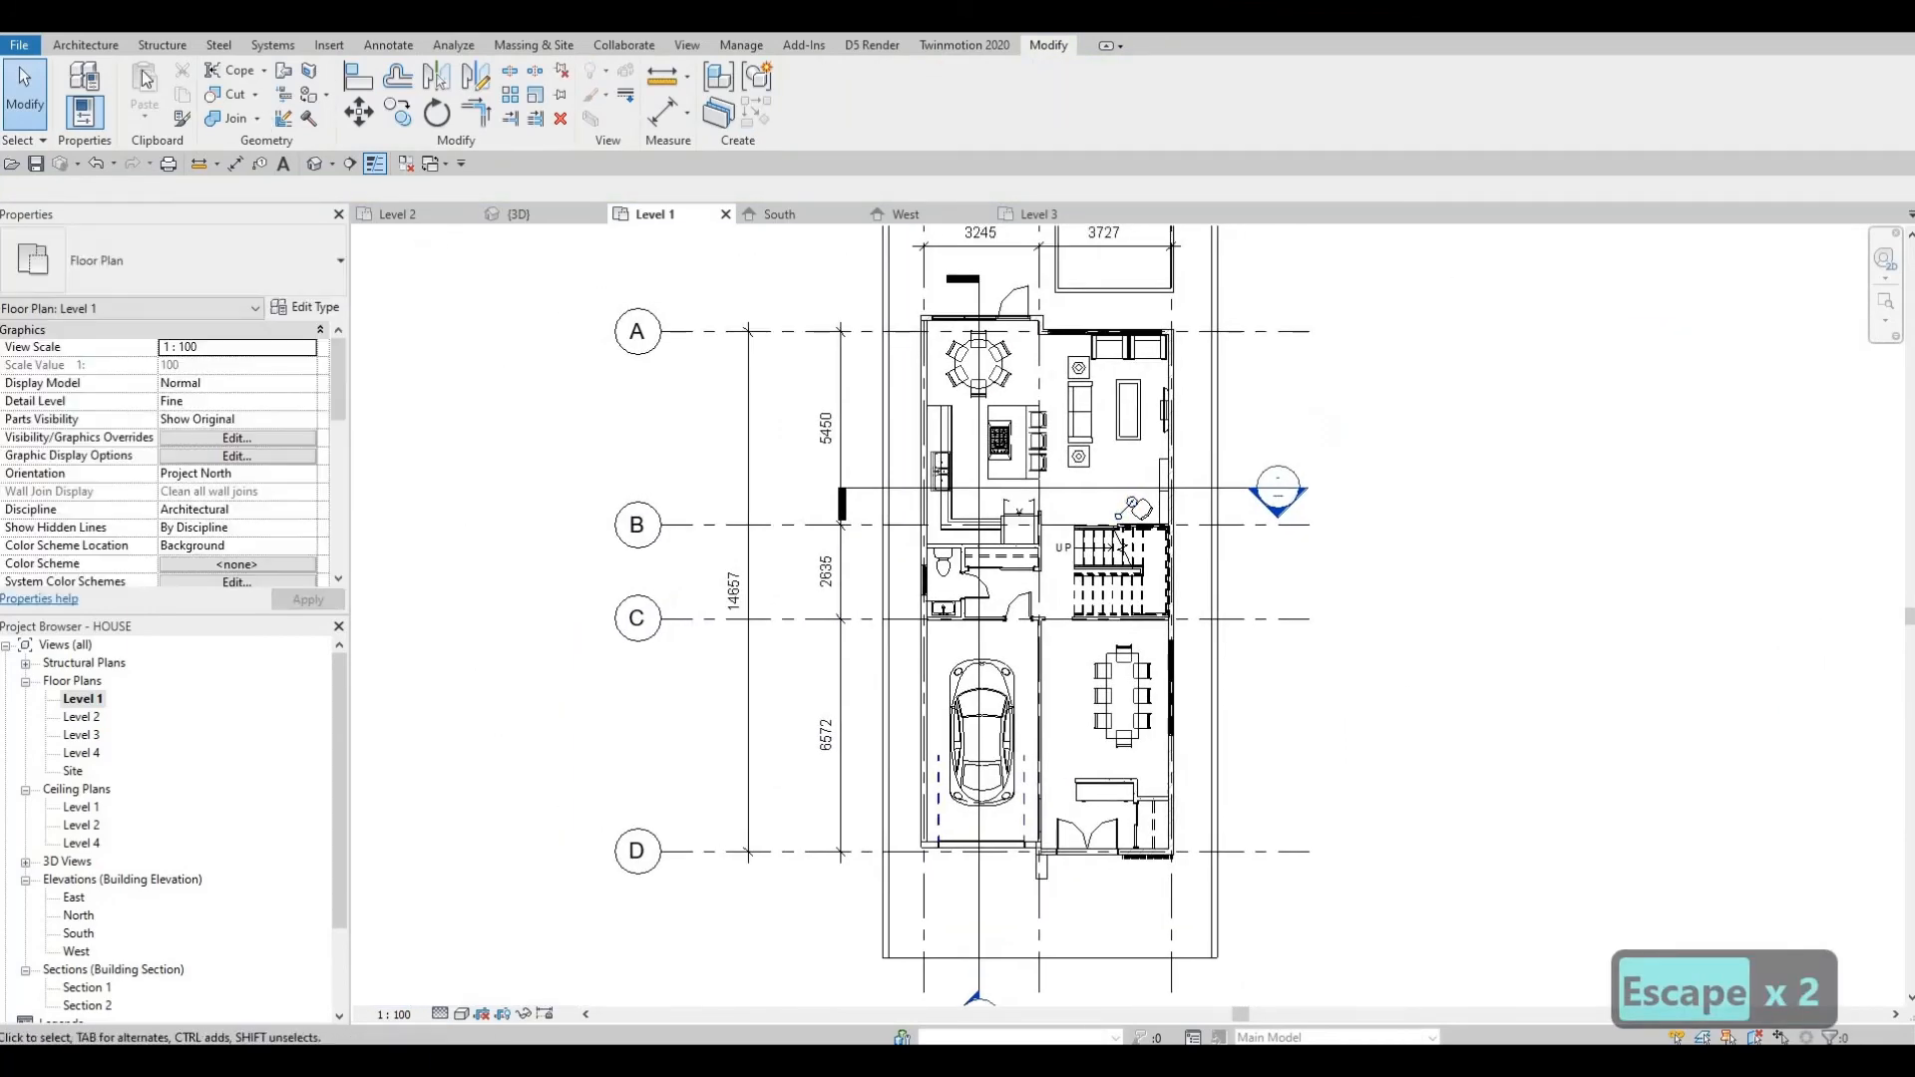
Start Split Face on the Level 1 floor to open a boundary sketch.
{"action": "left_click", "coordinate": [318, 72]}
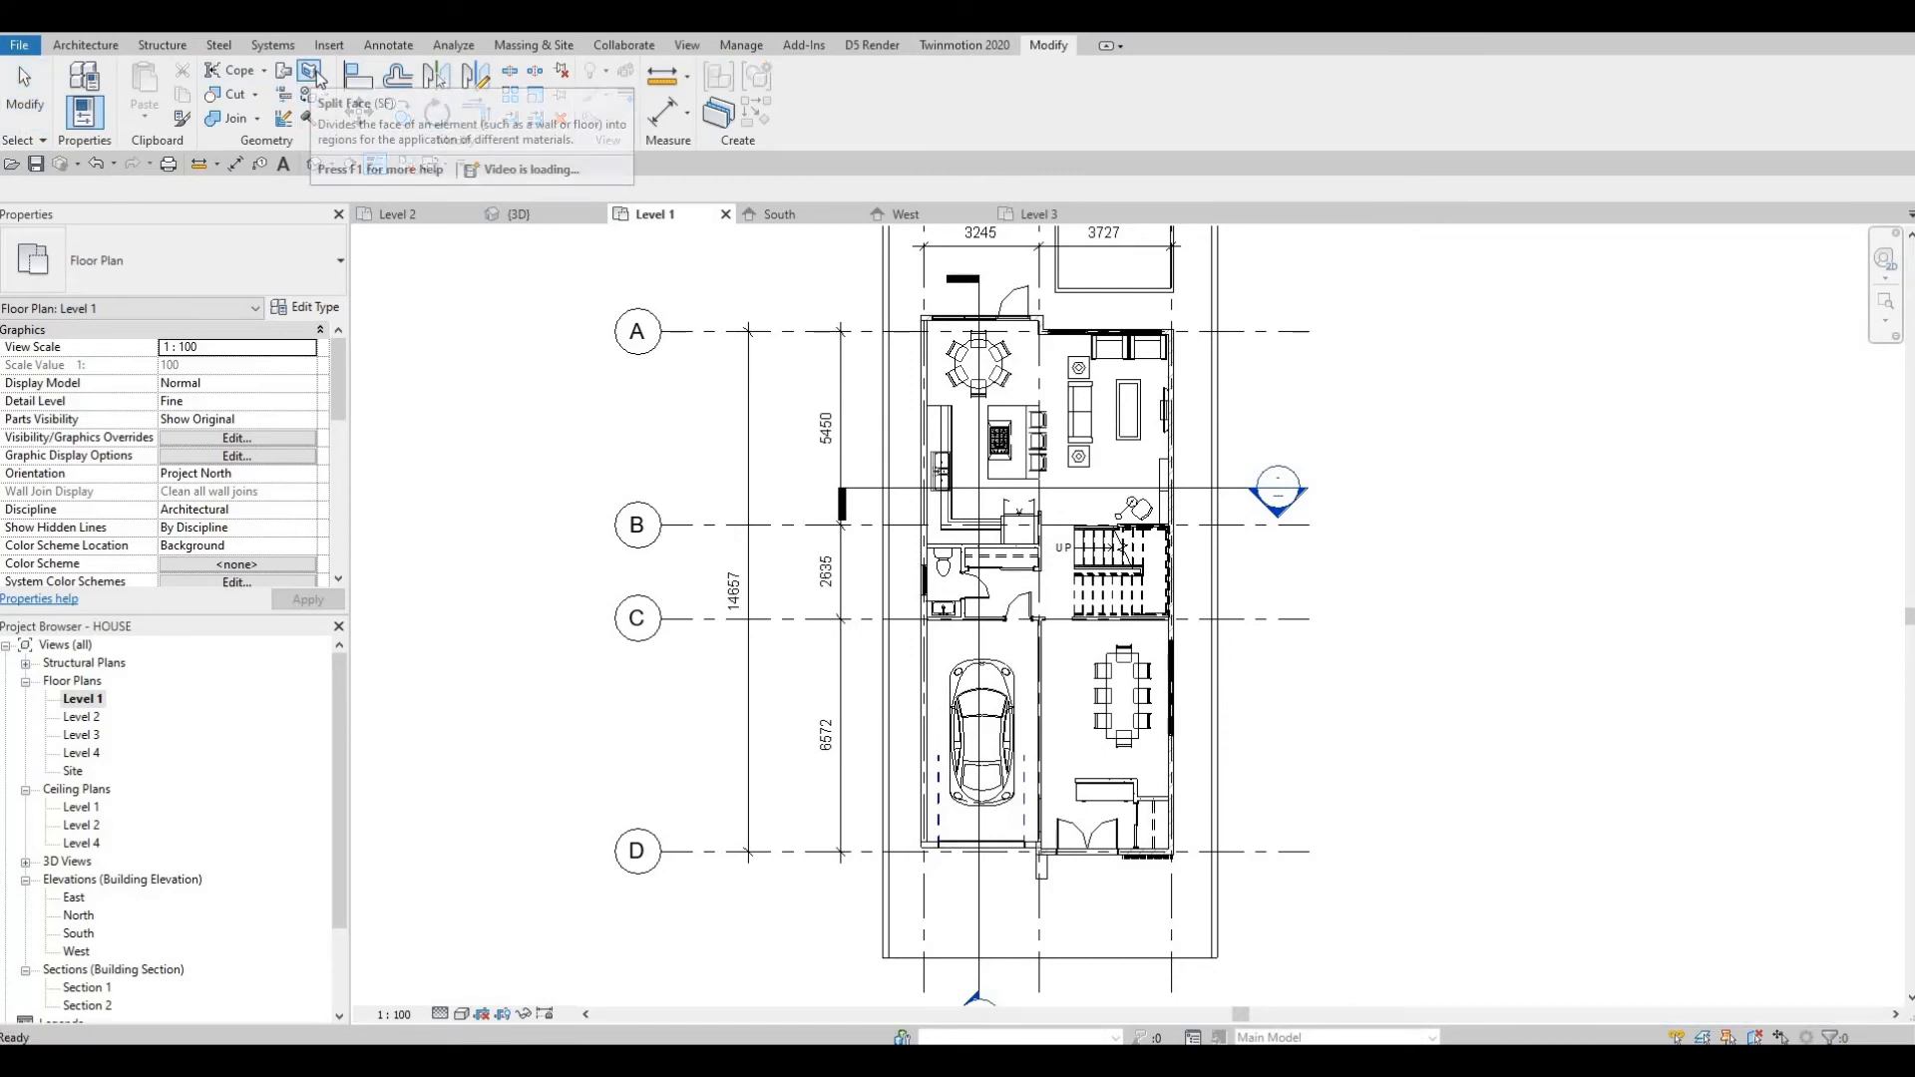
{"action": "left_click", "coordinate": [310, 73]}
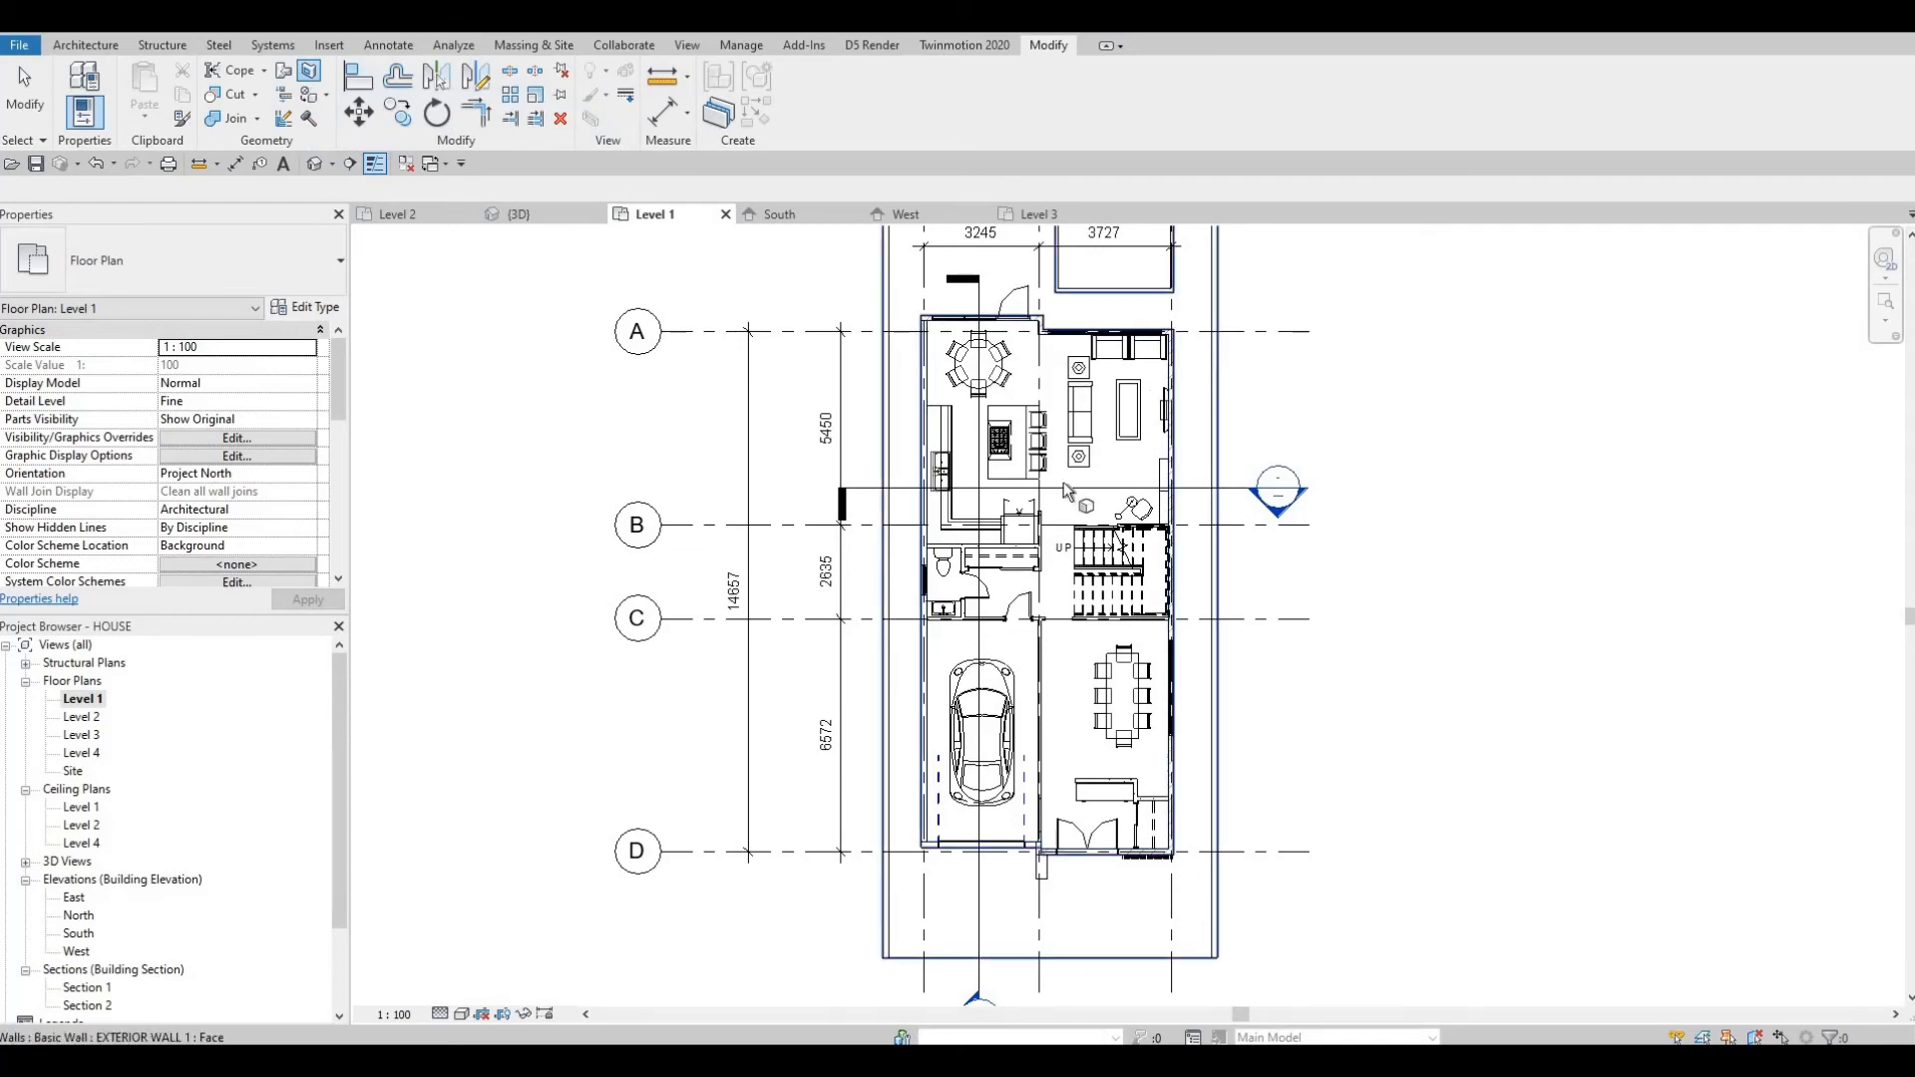
{"action": "scroll", "coordinate": [1063, 482], "scroll_direction": "up", "scroll_amount": 2}
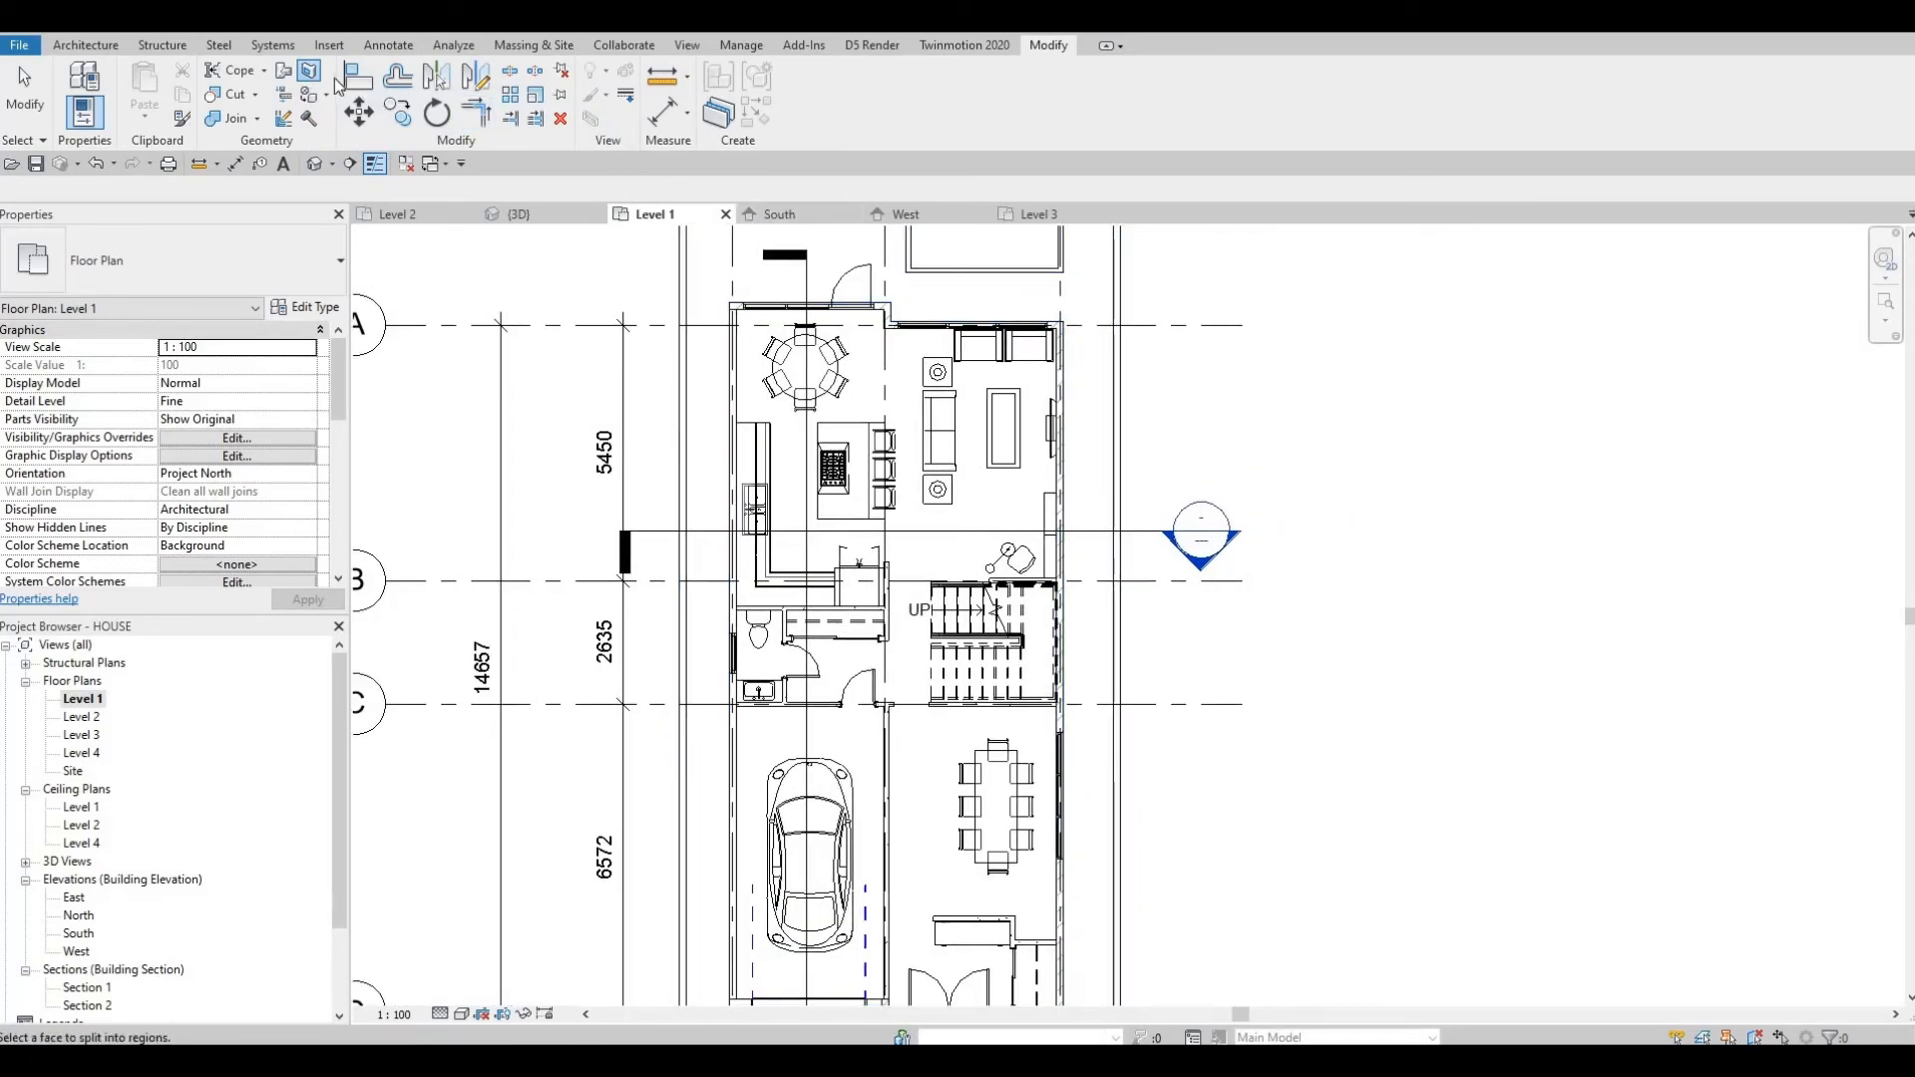
{"action": "scroll", "coordinate": [1010, 727], "scroll_direction": "down", "scroll_amount": 2}
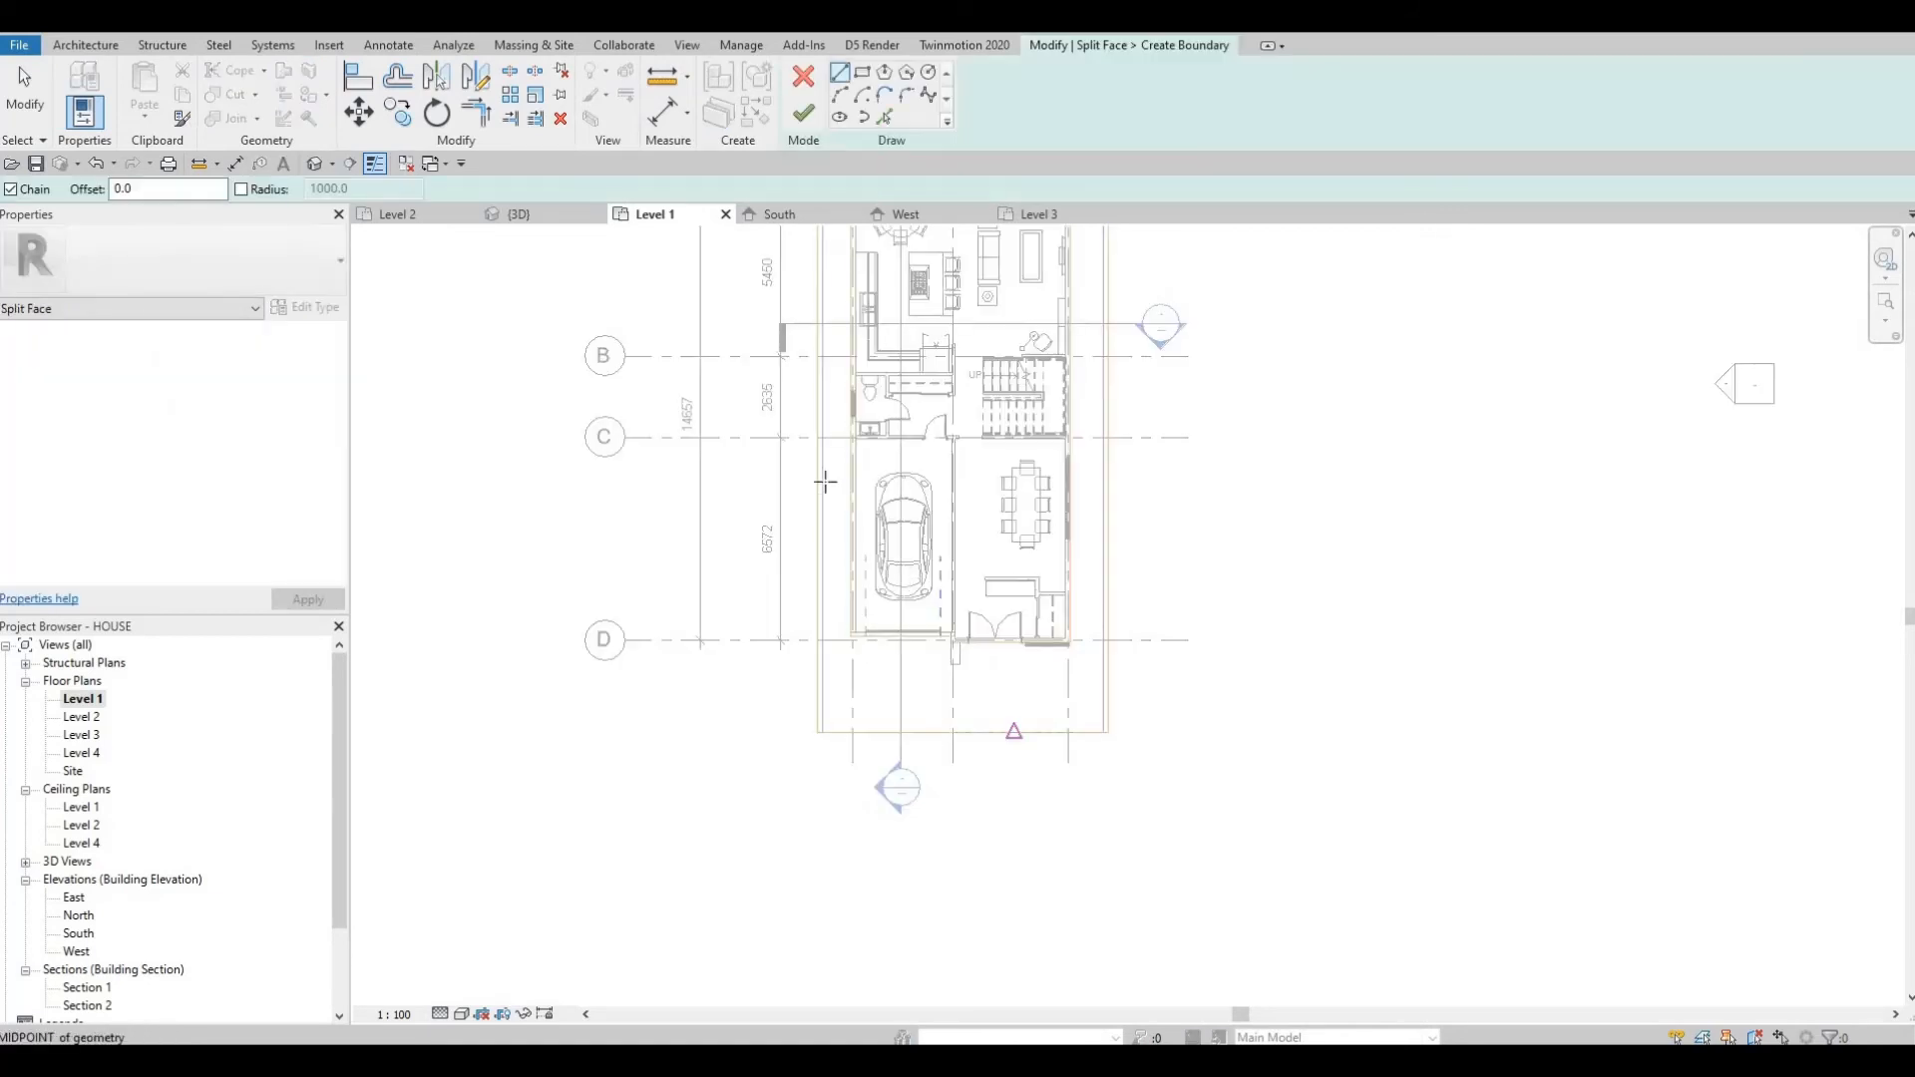
{"action": "left_click", "coordinate": [970, 640]}
{"action": "middle_click_drag", "start_coordinate": [853, 354], "coordinate": [853, 461]}
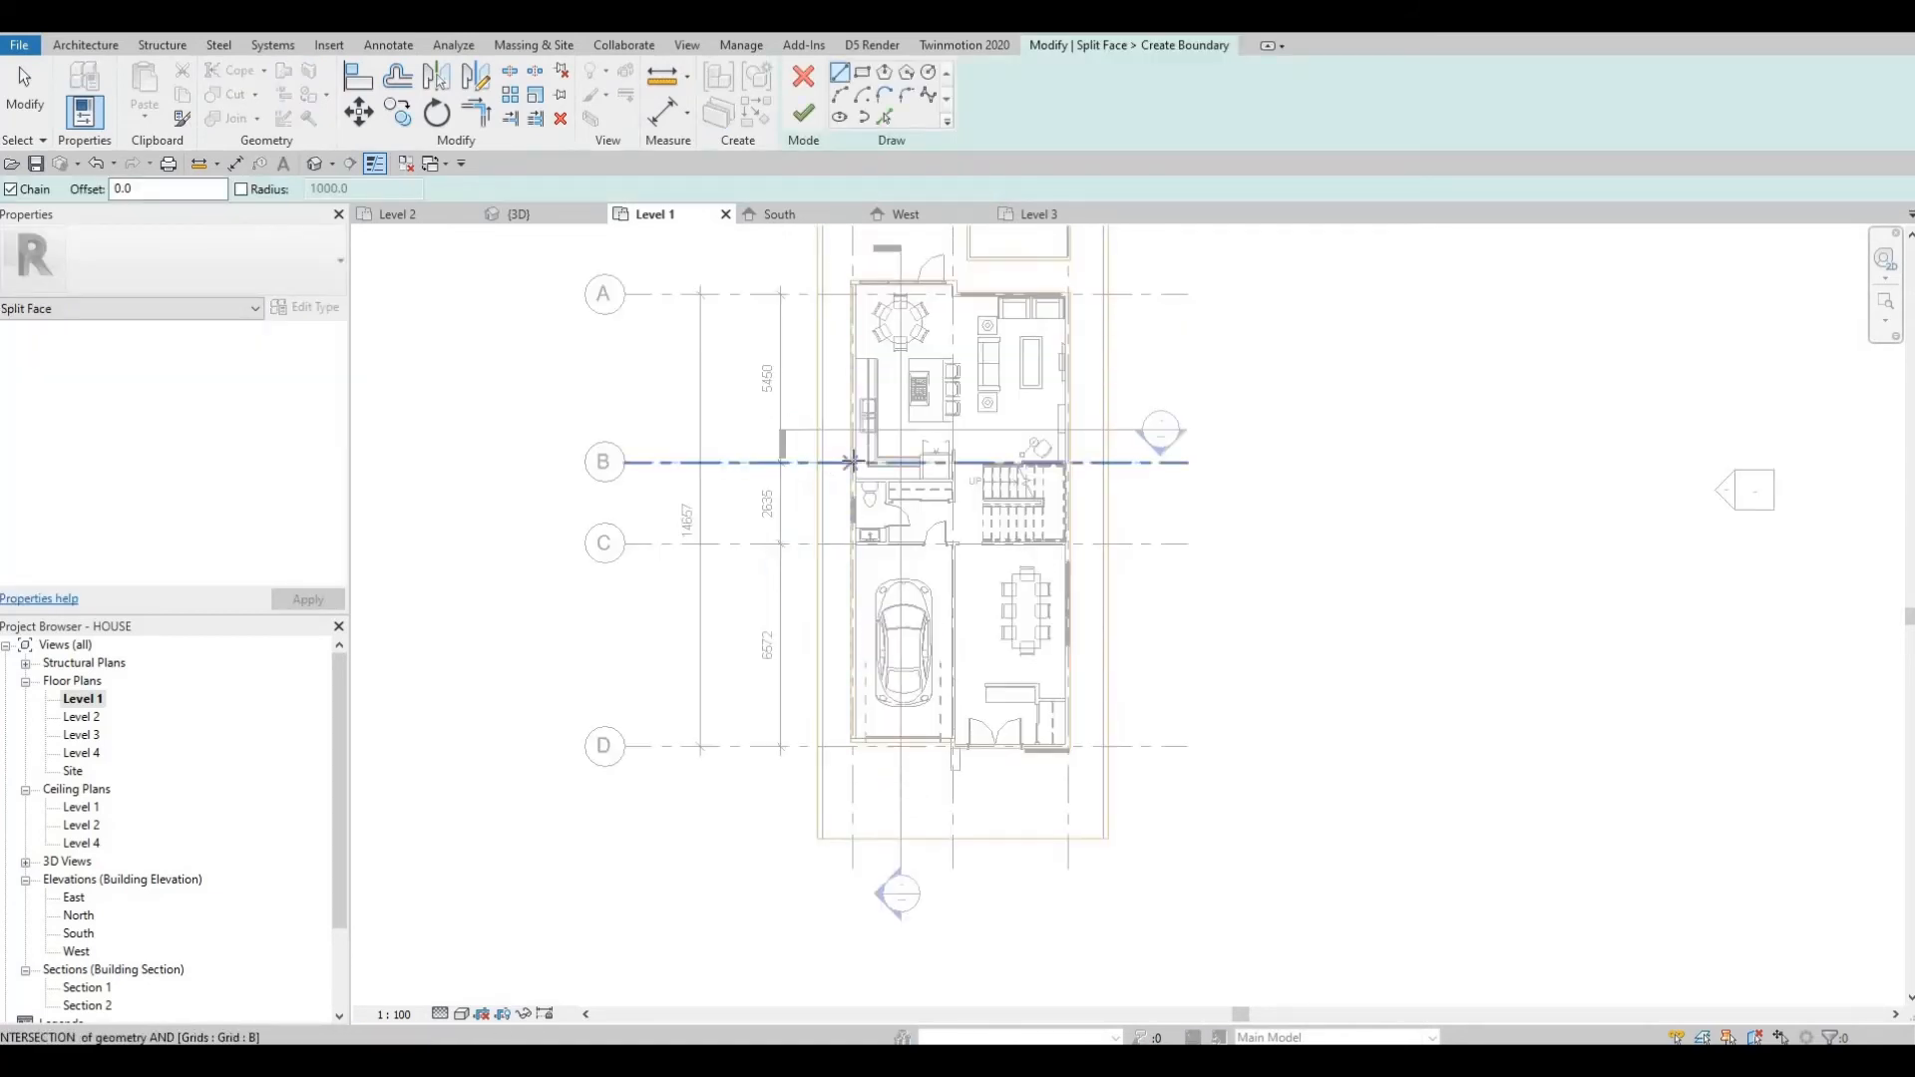
Draw a narrow boundary rectangle along the west edge of the Level 1 floor, from the corner near grid A down beside the garage.
{"action": "left_click", "coordinate": [862, 71]}
{"action": "scroll", "coordinate": [853, 439], "scroll_direction": "up", "scroll_amount": 3}
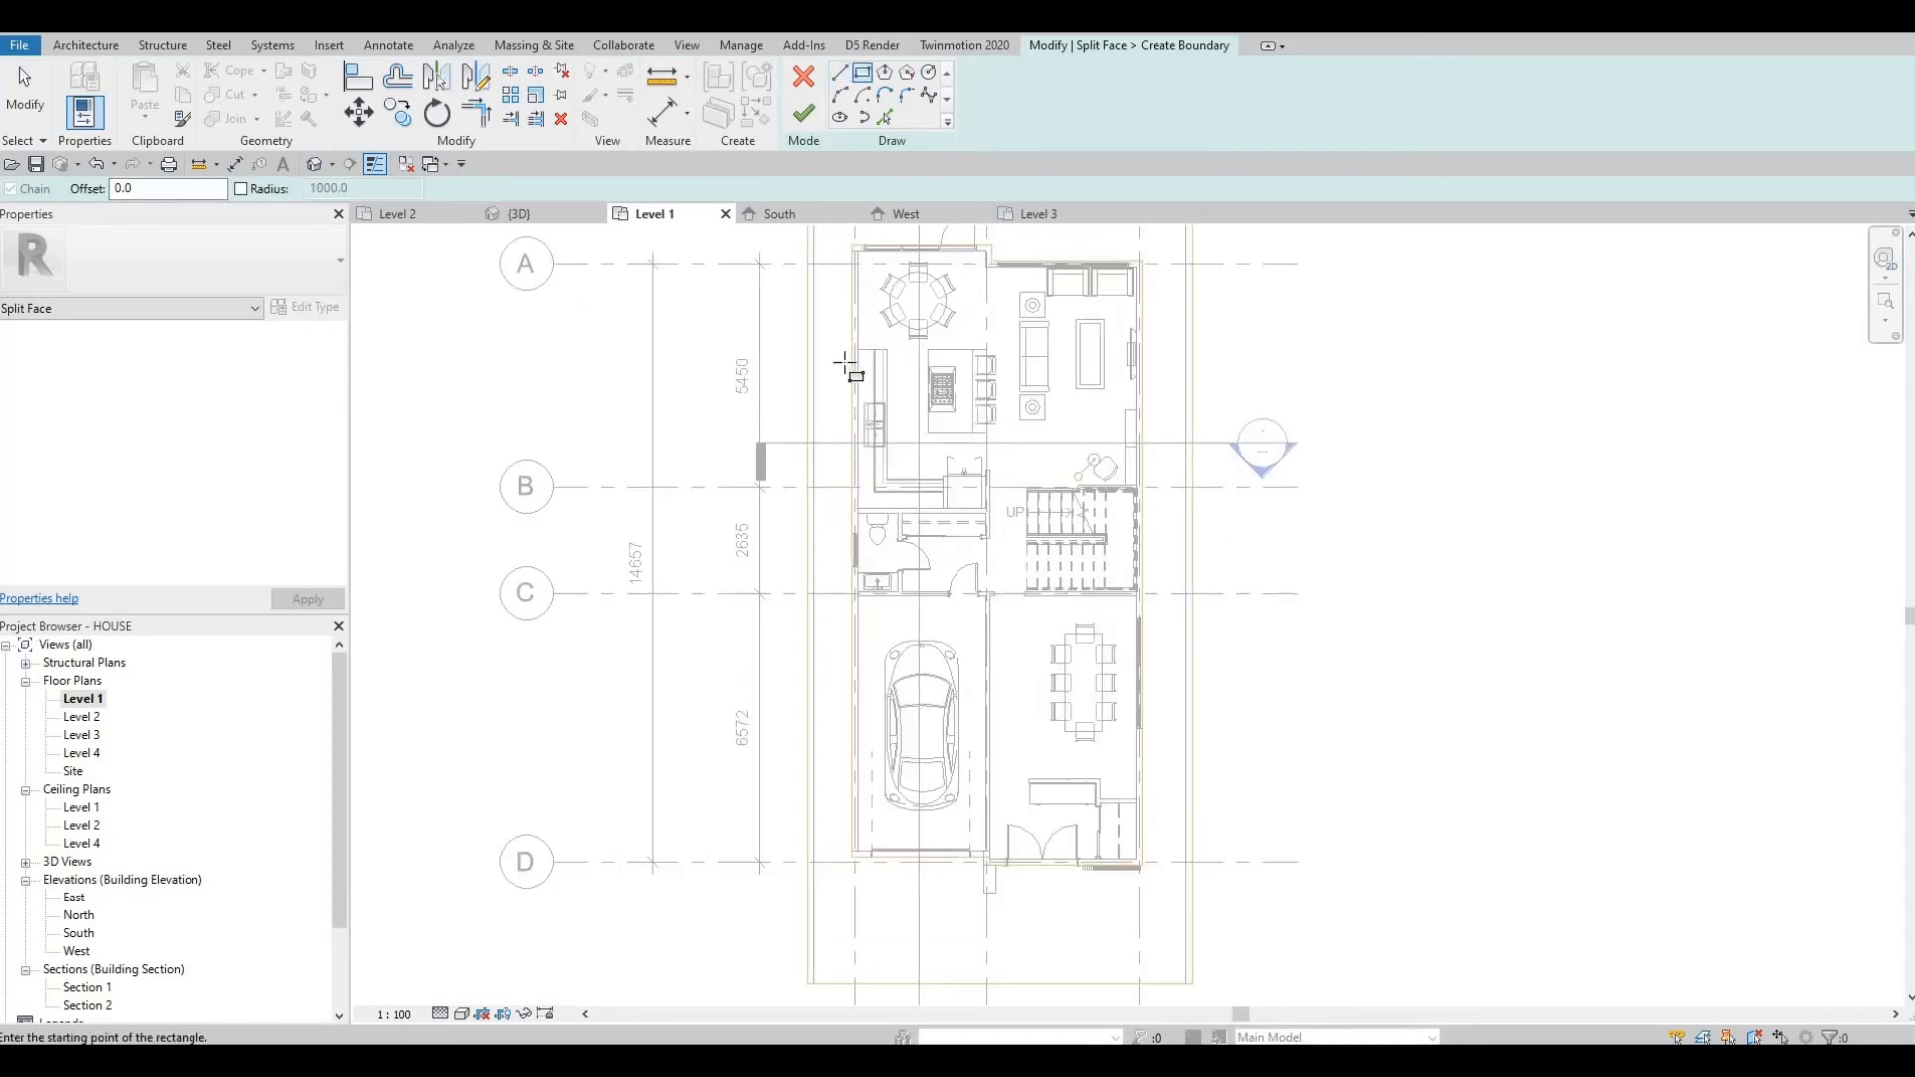
{"action": "scroll", "coordinate": [853, 439], "scroll_direction": "up", "scroll_amount": 2}
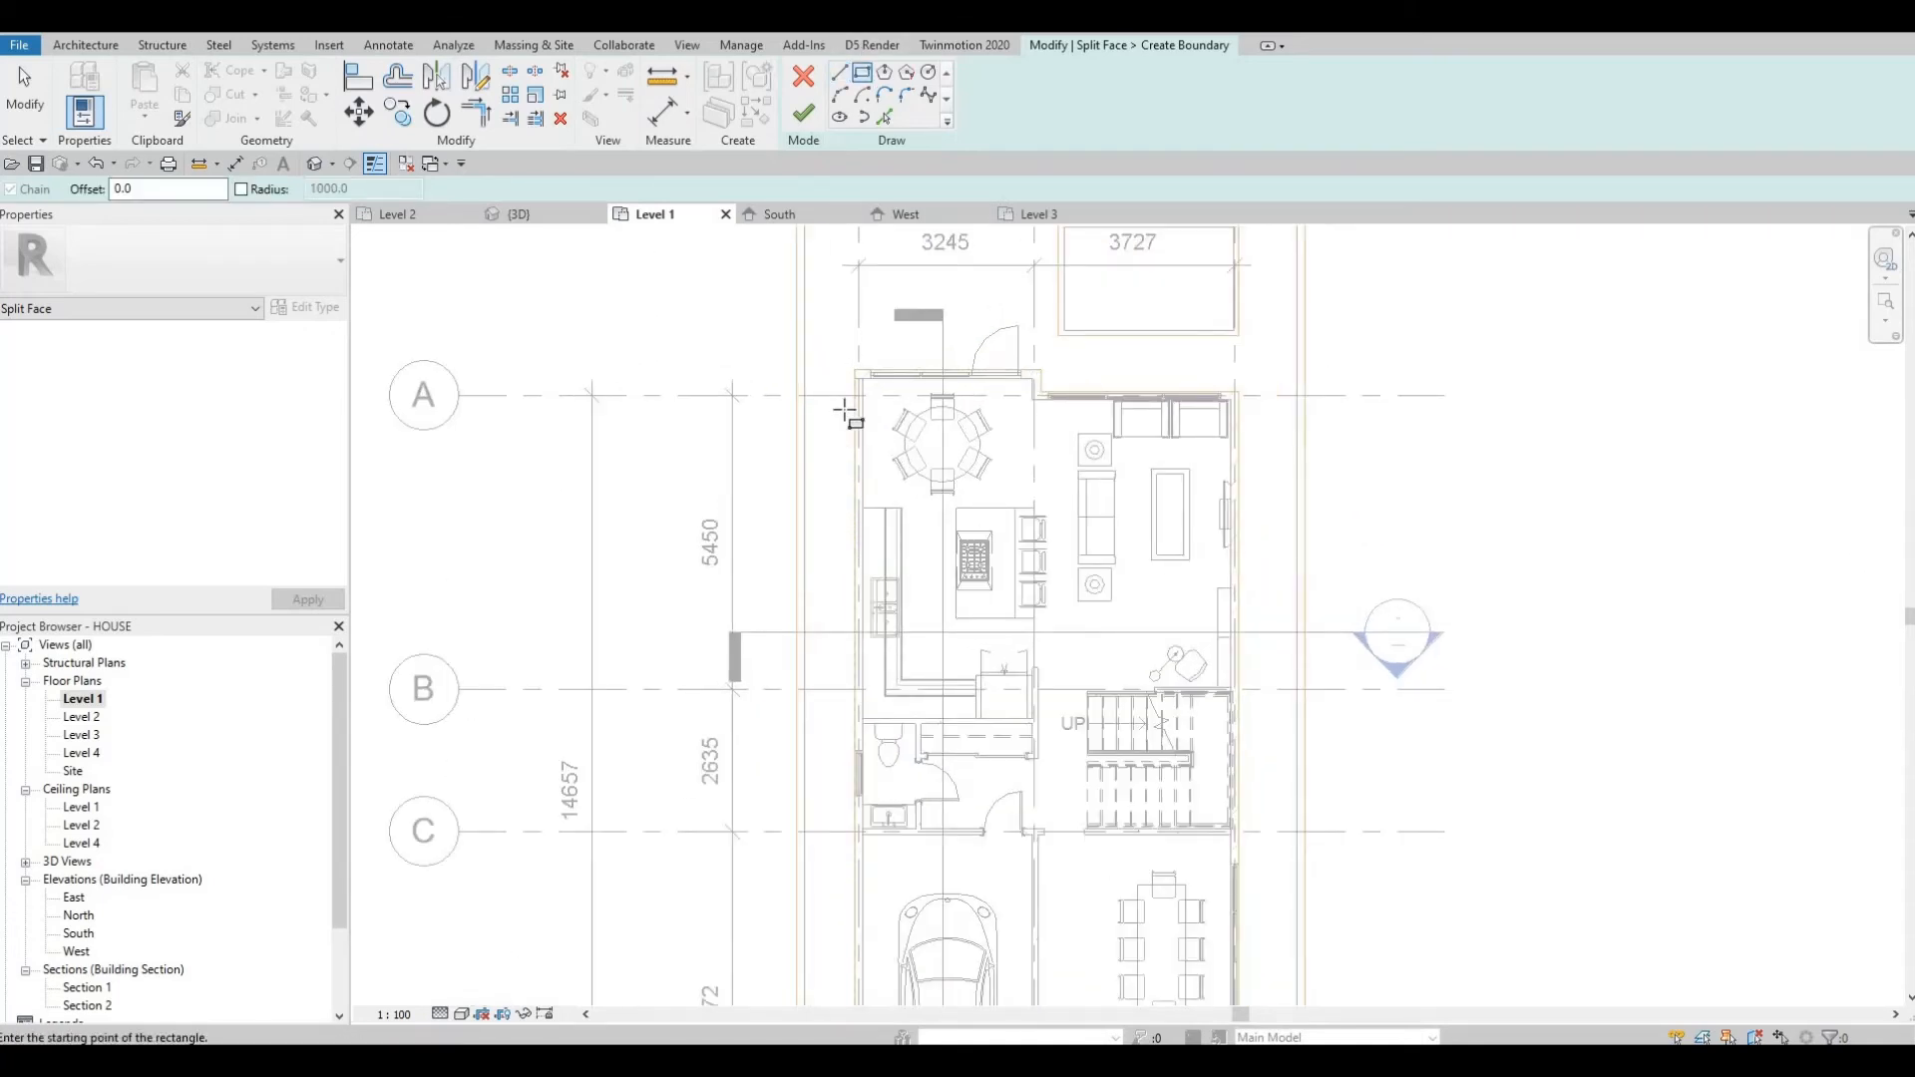
{"action": "middle_click_drag", "start_coordinate": [851, 401], "coordinate": [851, 359]}
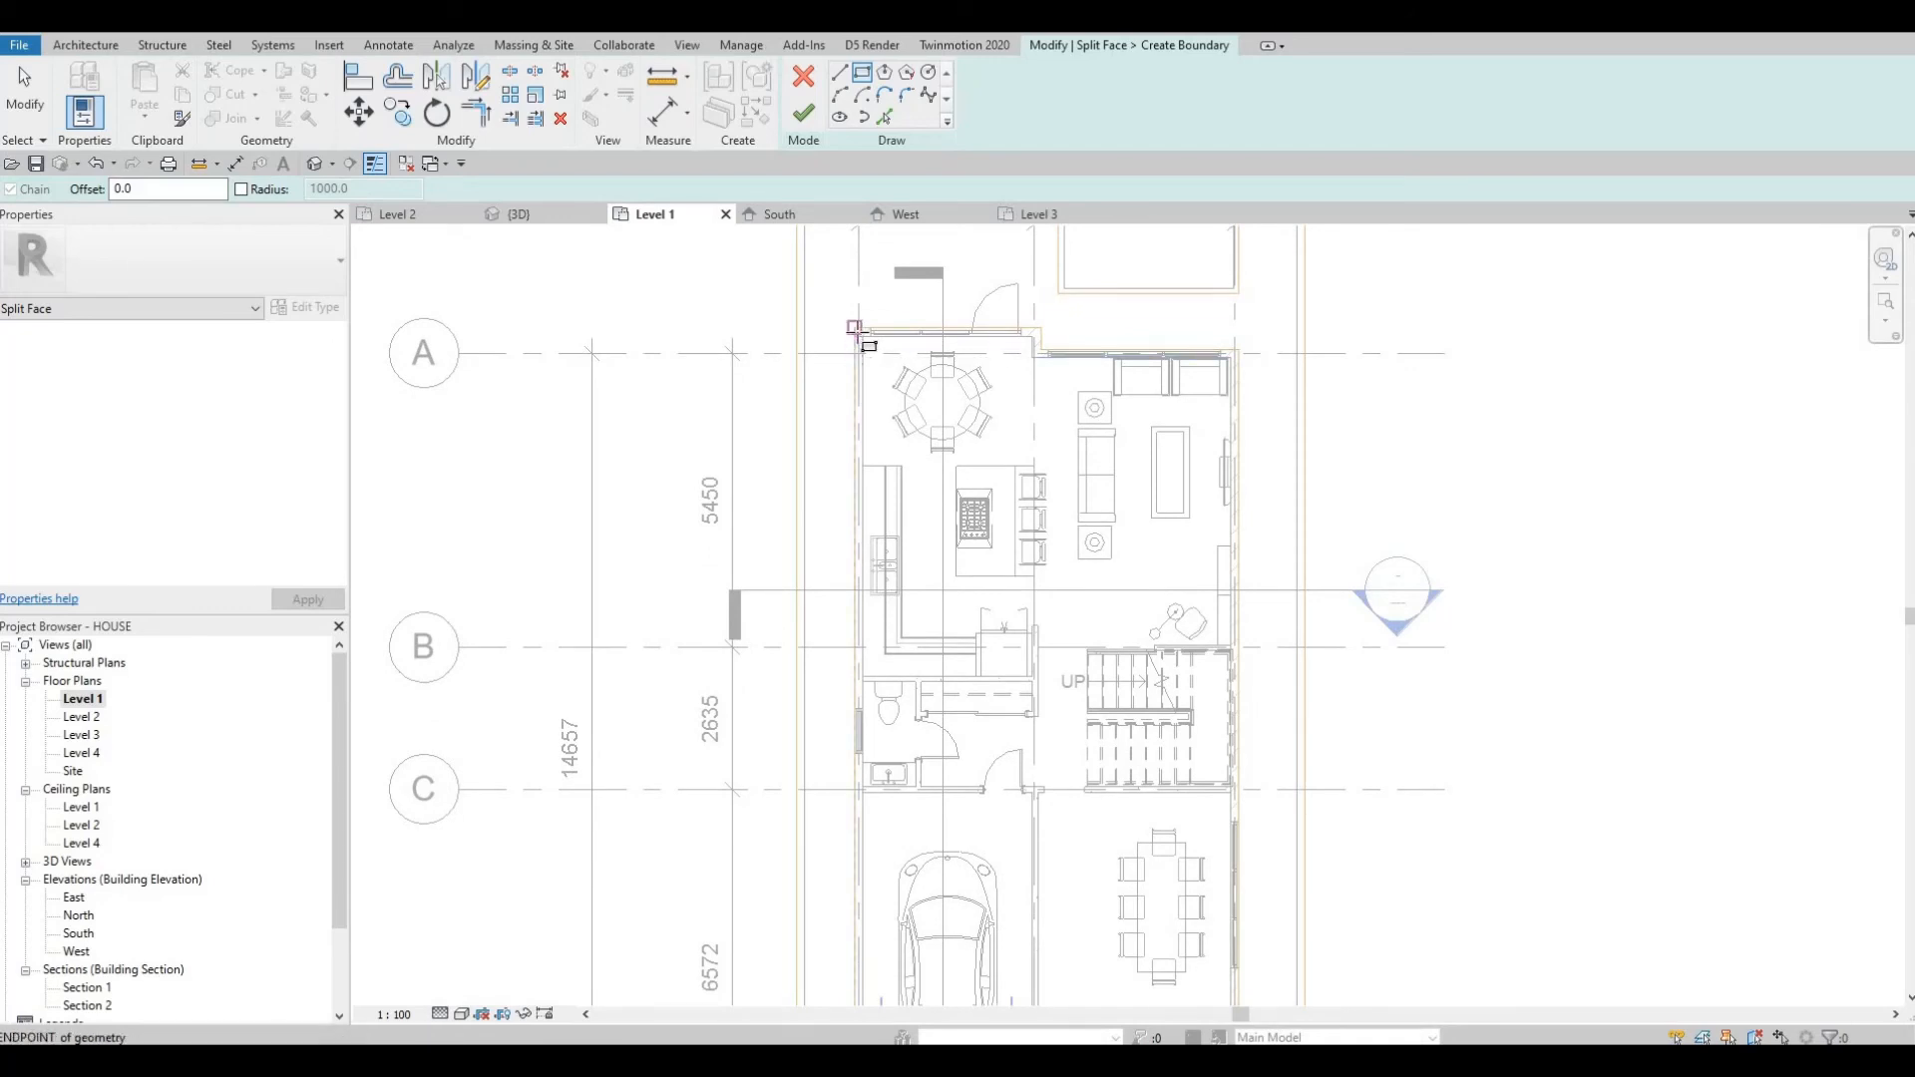
{"action": "left_click", "coordinate": [855, 327]}
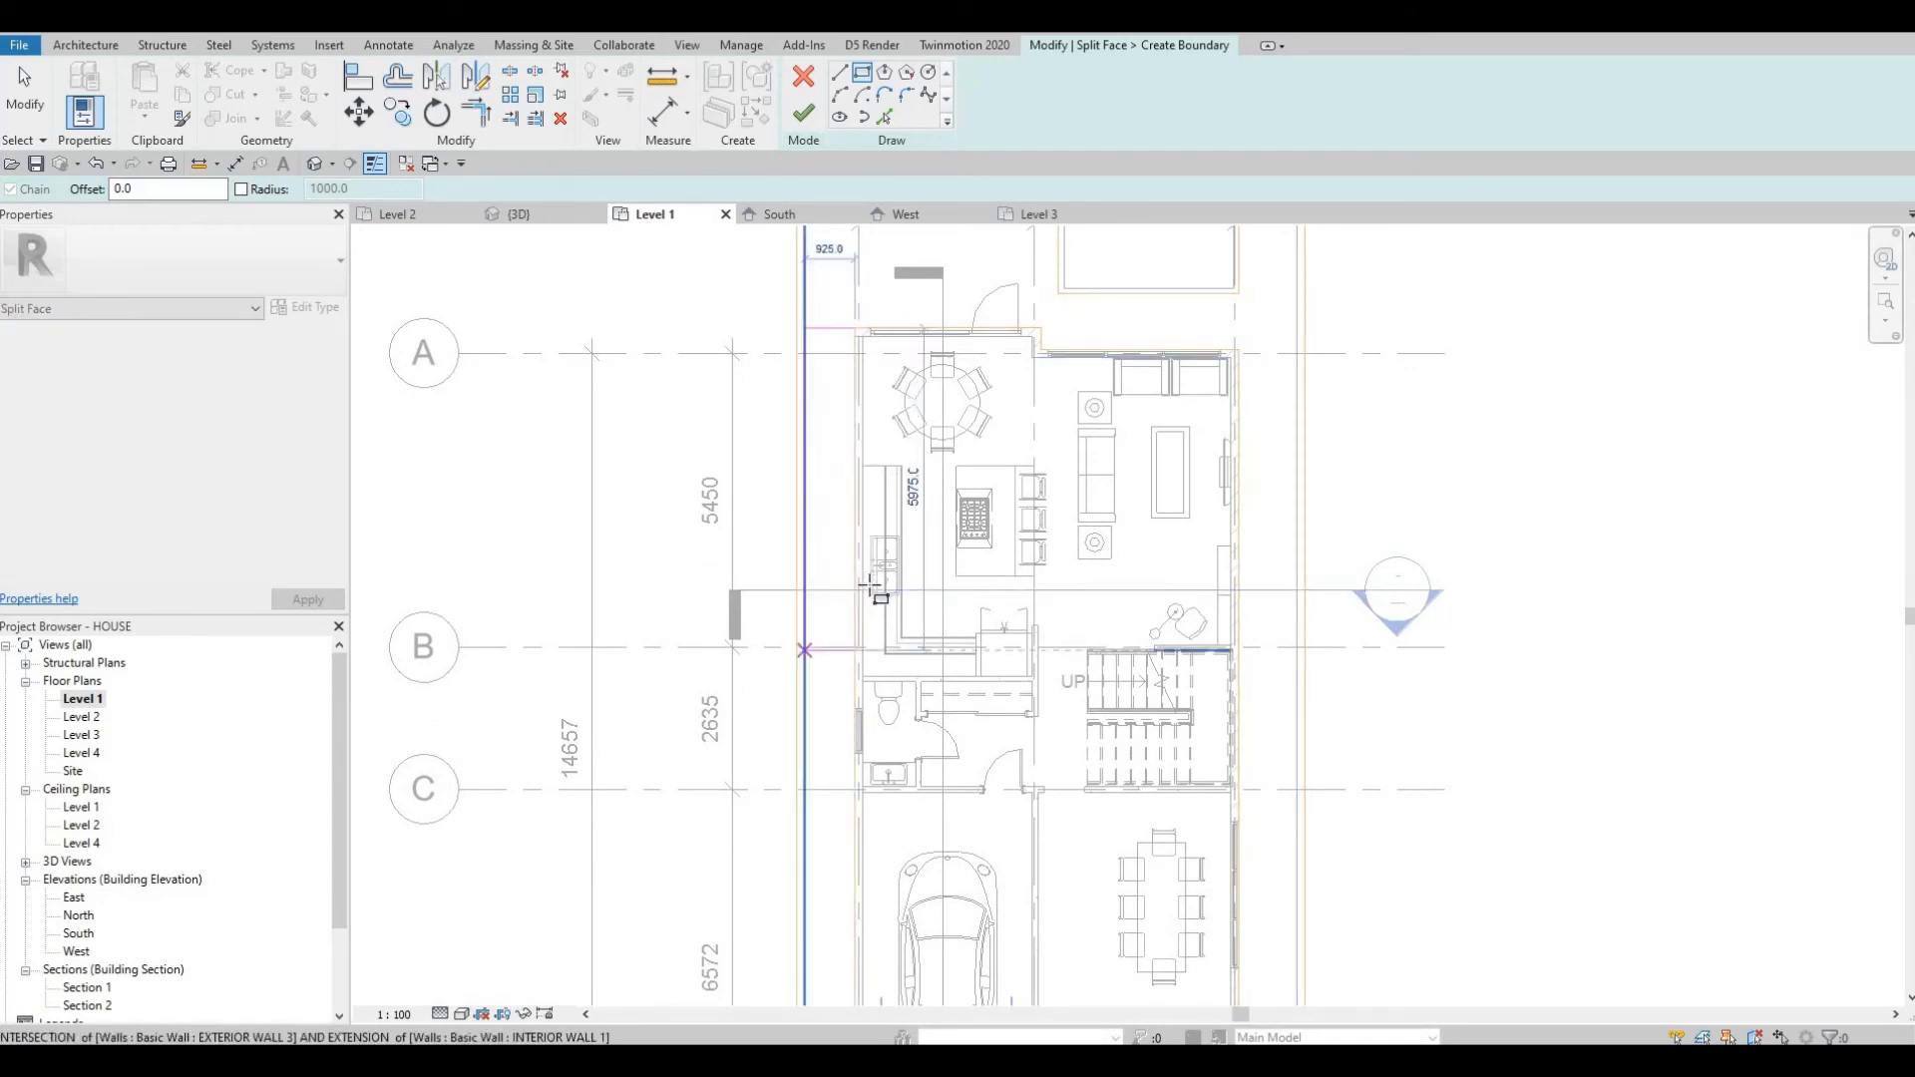
{"action": "middle_click_drag", "start_coordinate": [877, 585], "coordinate": [909, 419]}
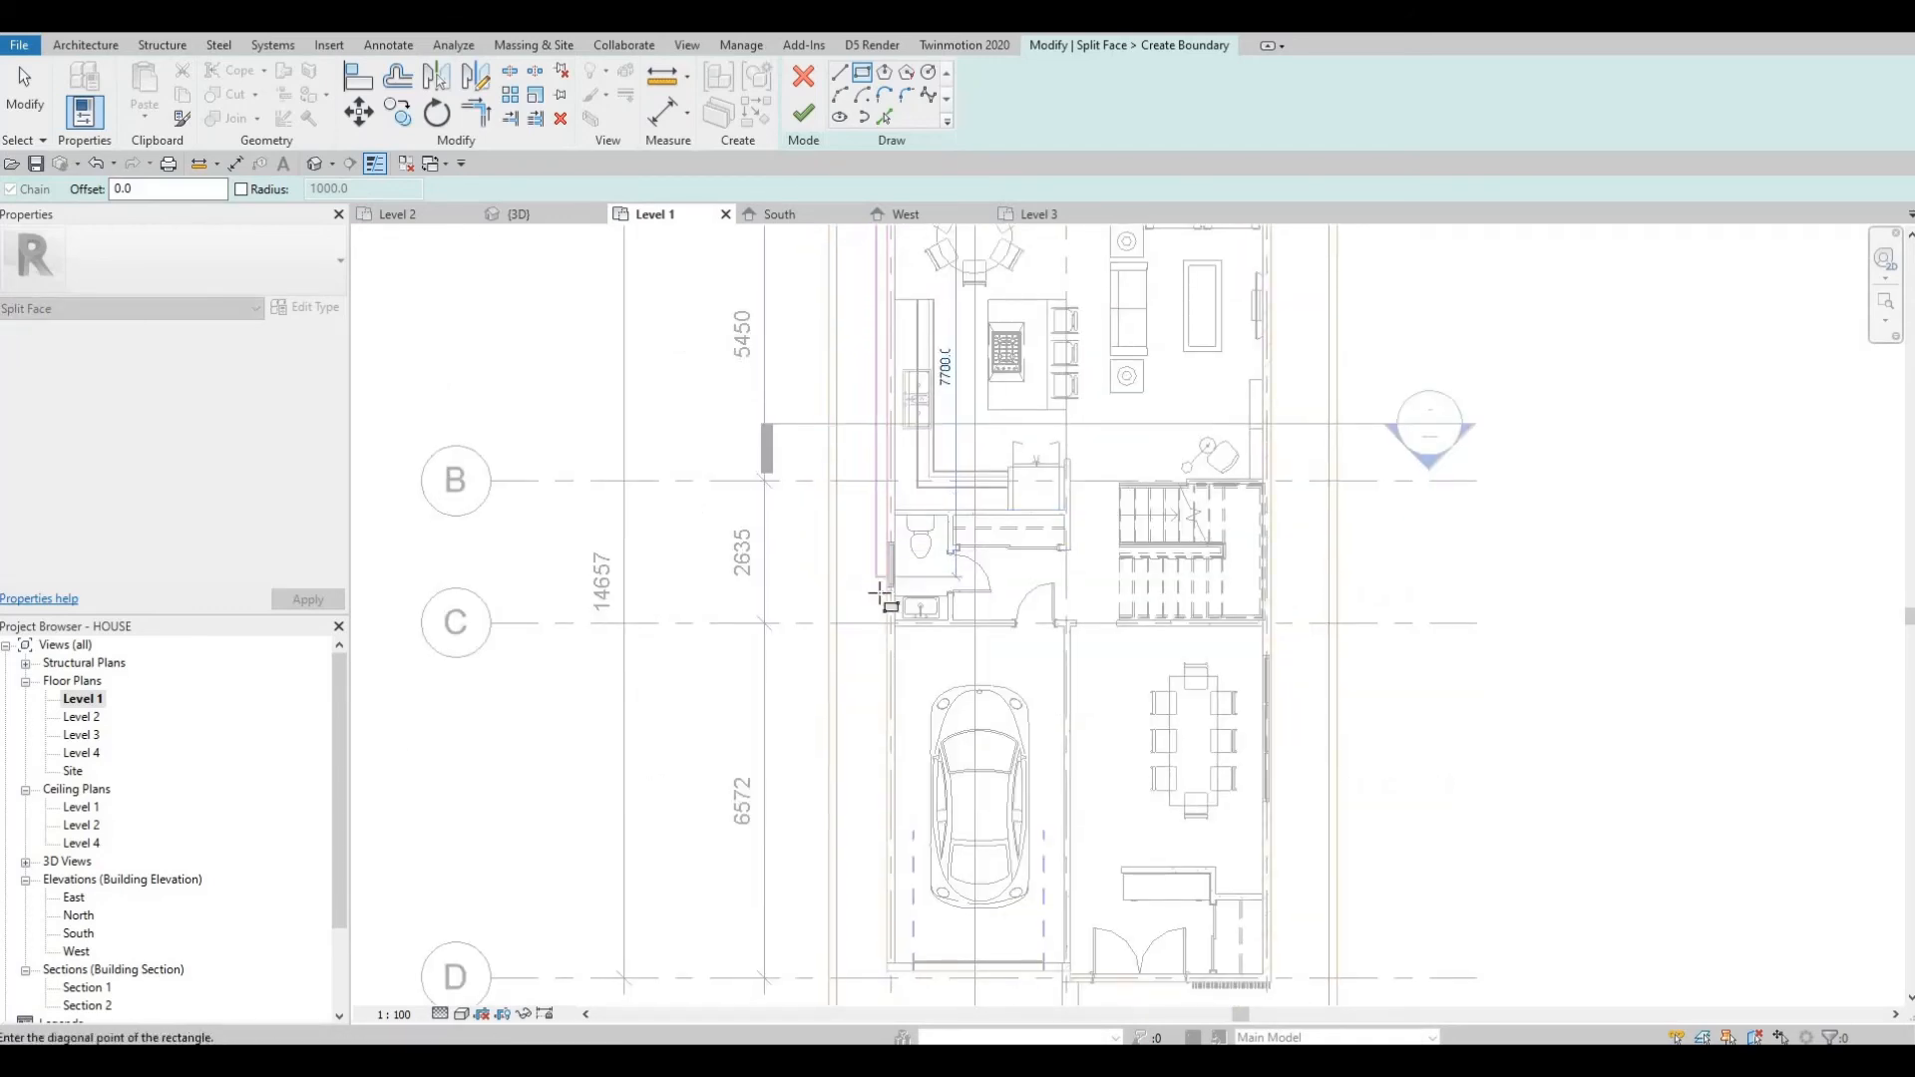
{"action": "scroll", "coordinate": [875, 593], "scroll_direction": "up", "scroll_amount": 2}
{"action": "middle_click_drag", "start_coordinate": [863, 644], "coordinate": [869, 522]}
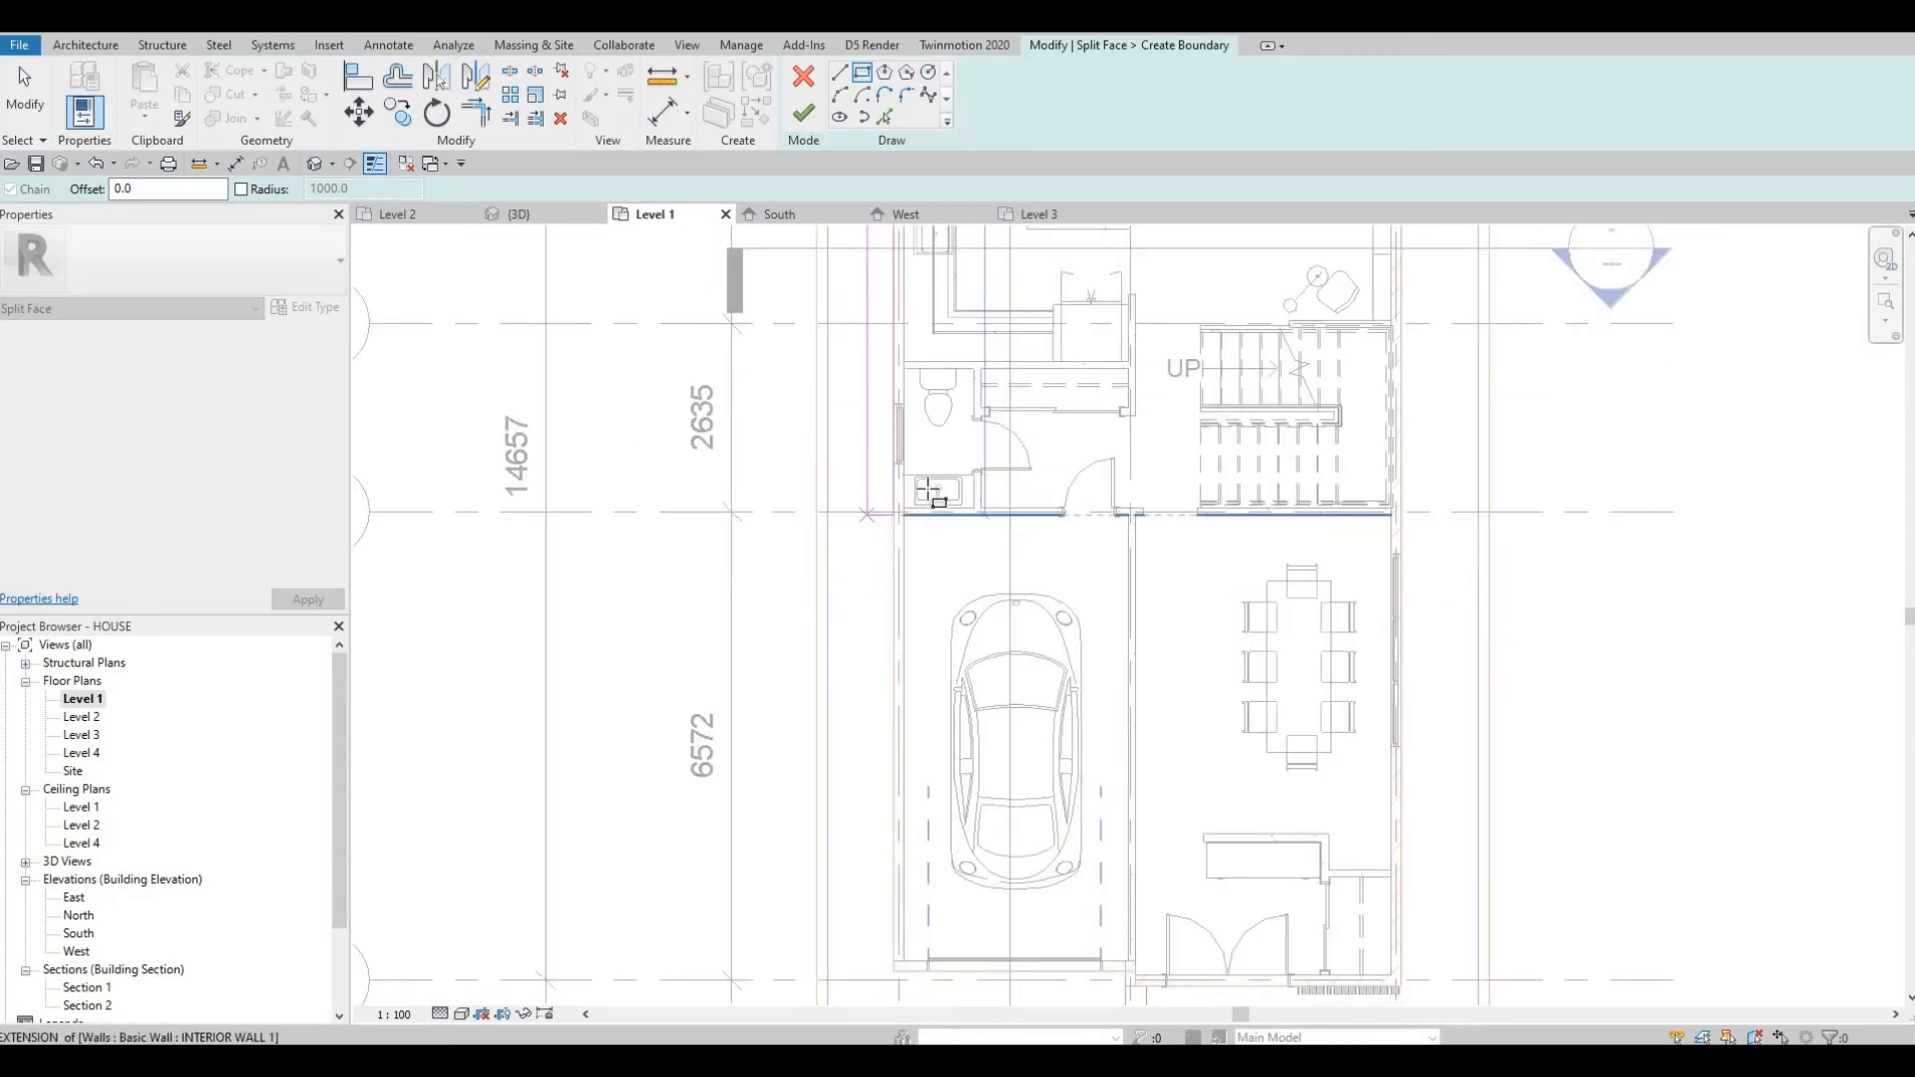
{"action": "scroll", "coordinate": [932, 494], "scroll_direction": "down", "scroll_amount": 2}
{"action": "middle_click_drag", "start_coordinate": [895, 685], "coordinate": [934, 499]}
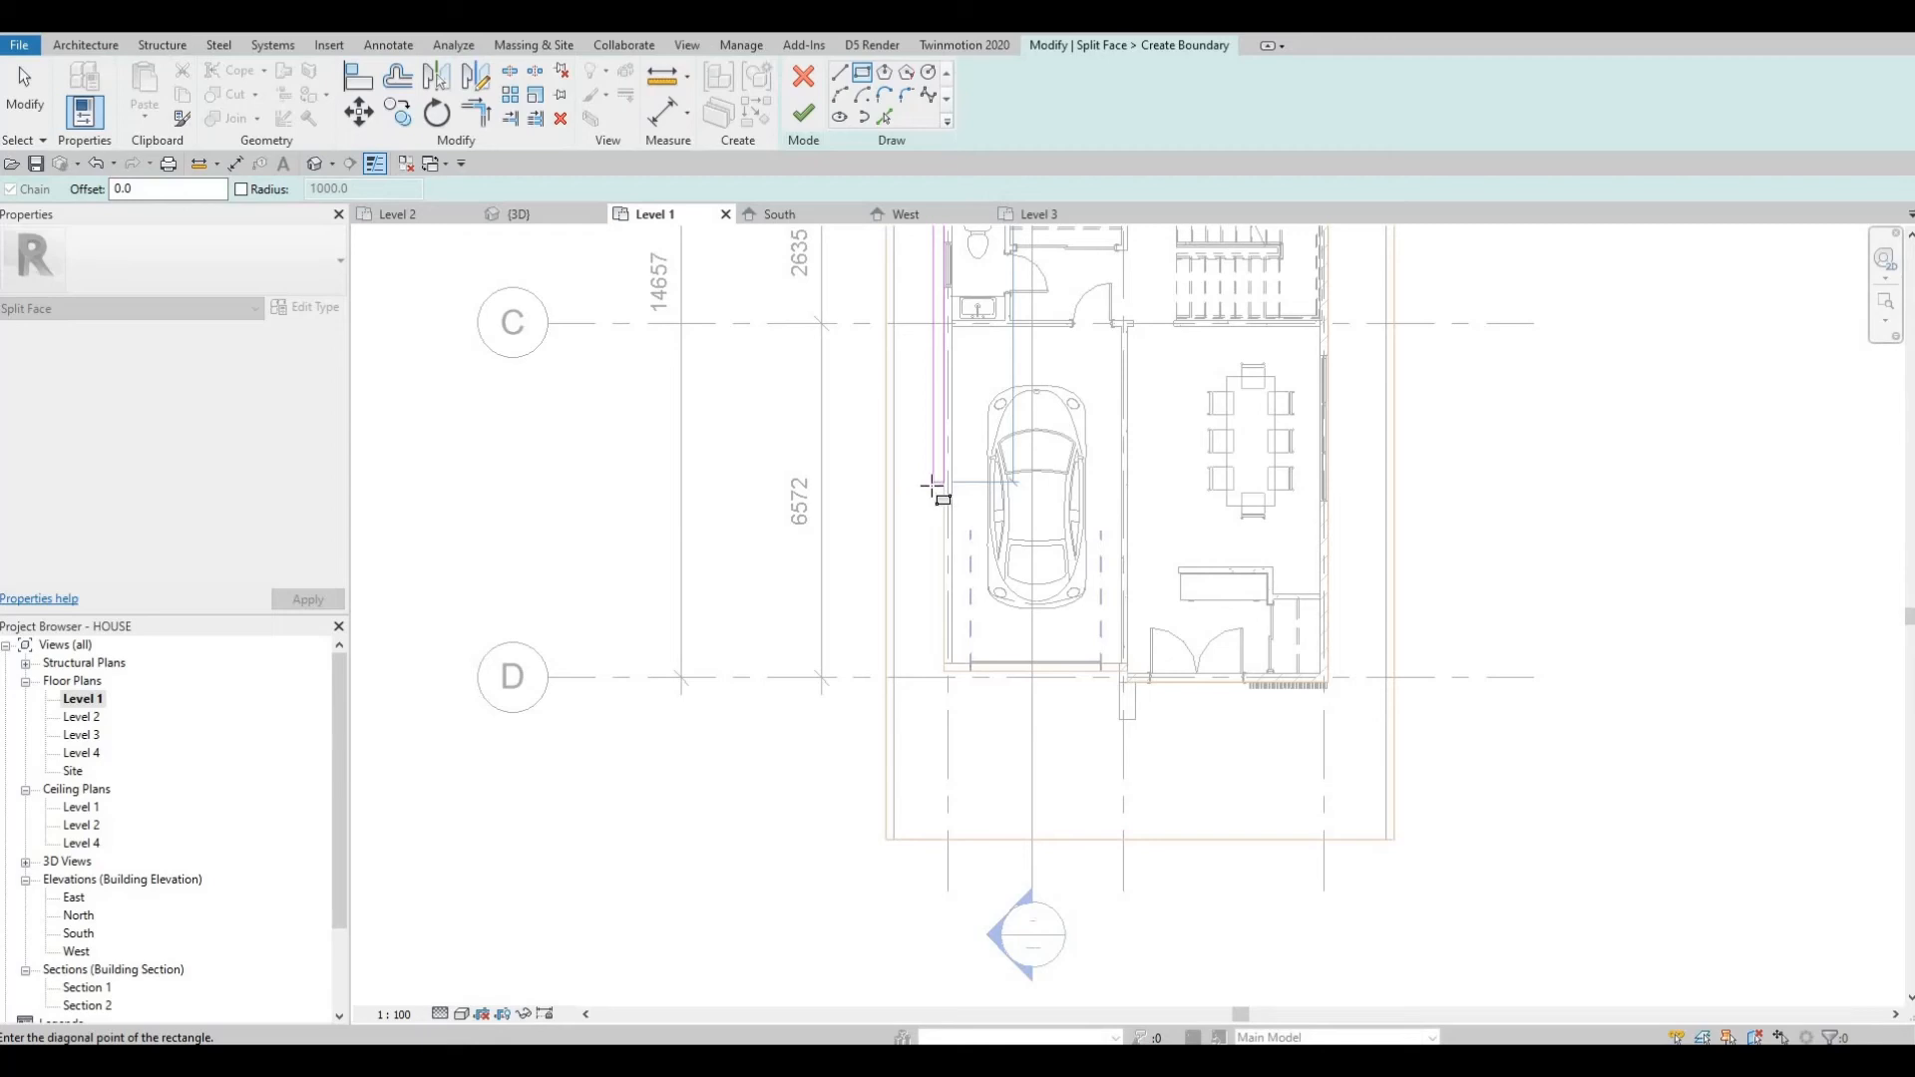
{"action": "left_click", "coordinate": [942, 485]}
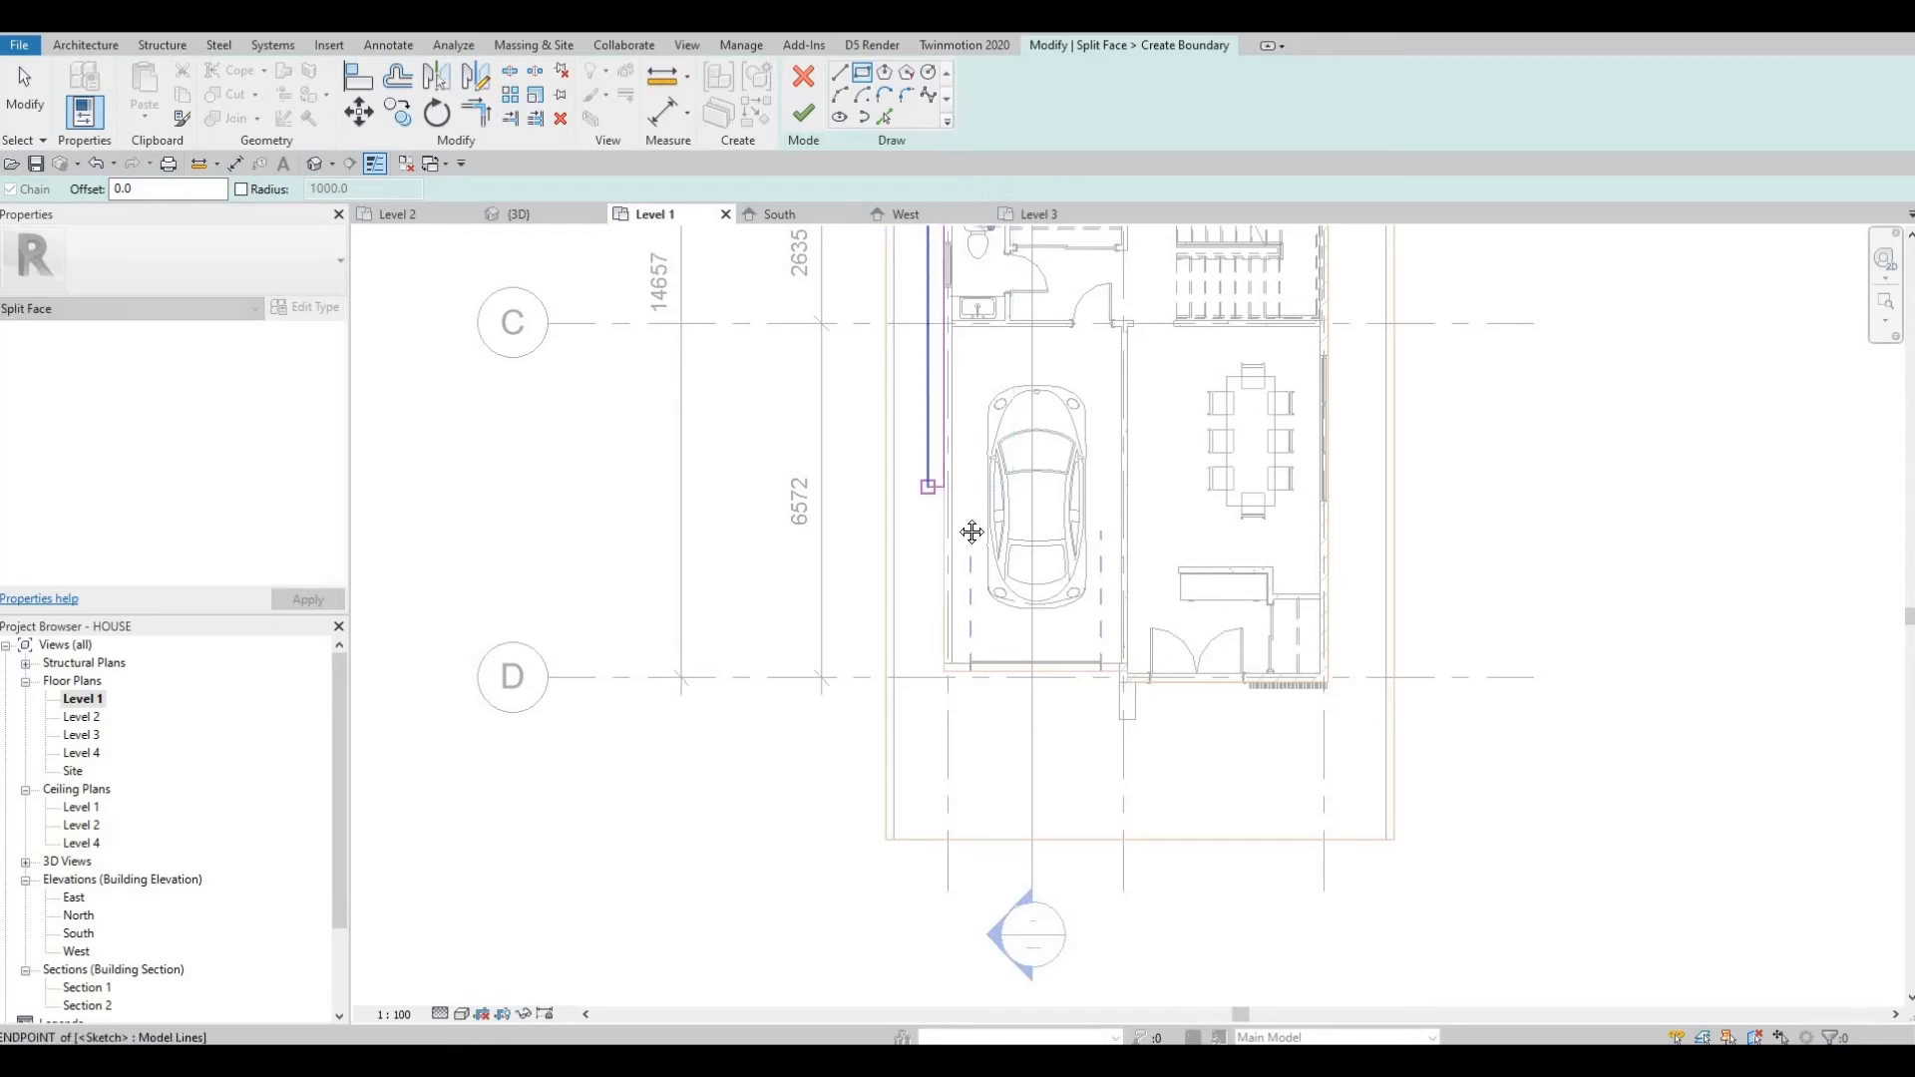
{"action": "key", "text": "Escape"}
{"action": "key", "text": "Escape"}
{"action": "key", "text": "Escape"}
Finish the Split Face boundary sketch on the Level 1 floor.
{"action": "scroll", "coordinate": [930, 471], "scroll_direction": "up", "scroll_amount": 2, "text": "ctrl"}
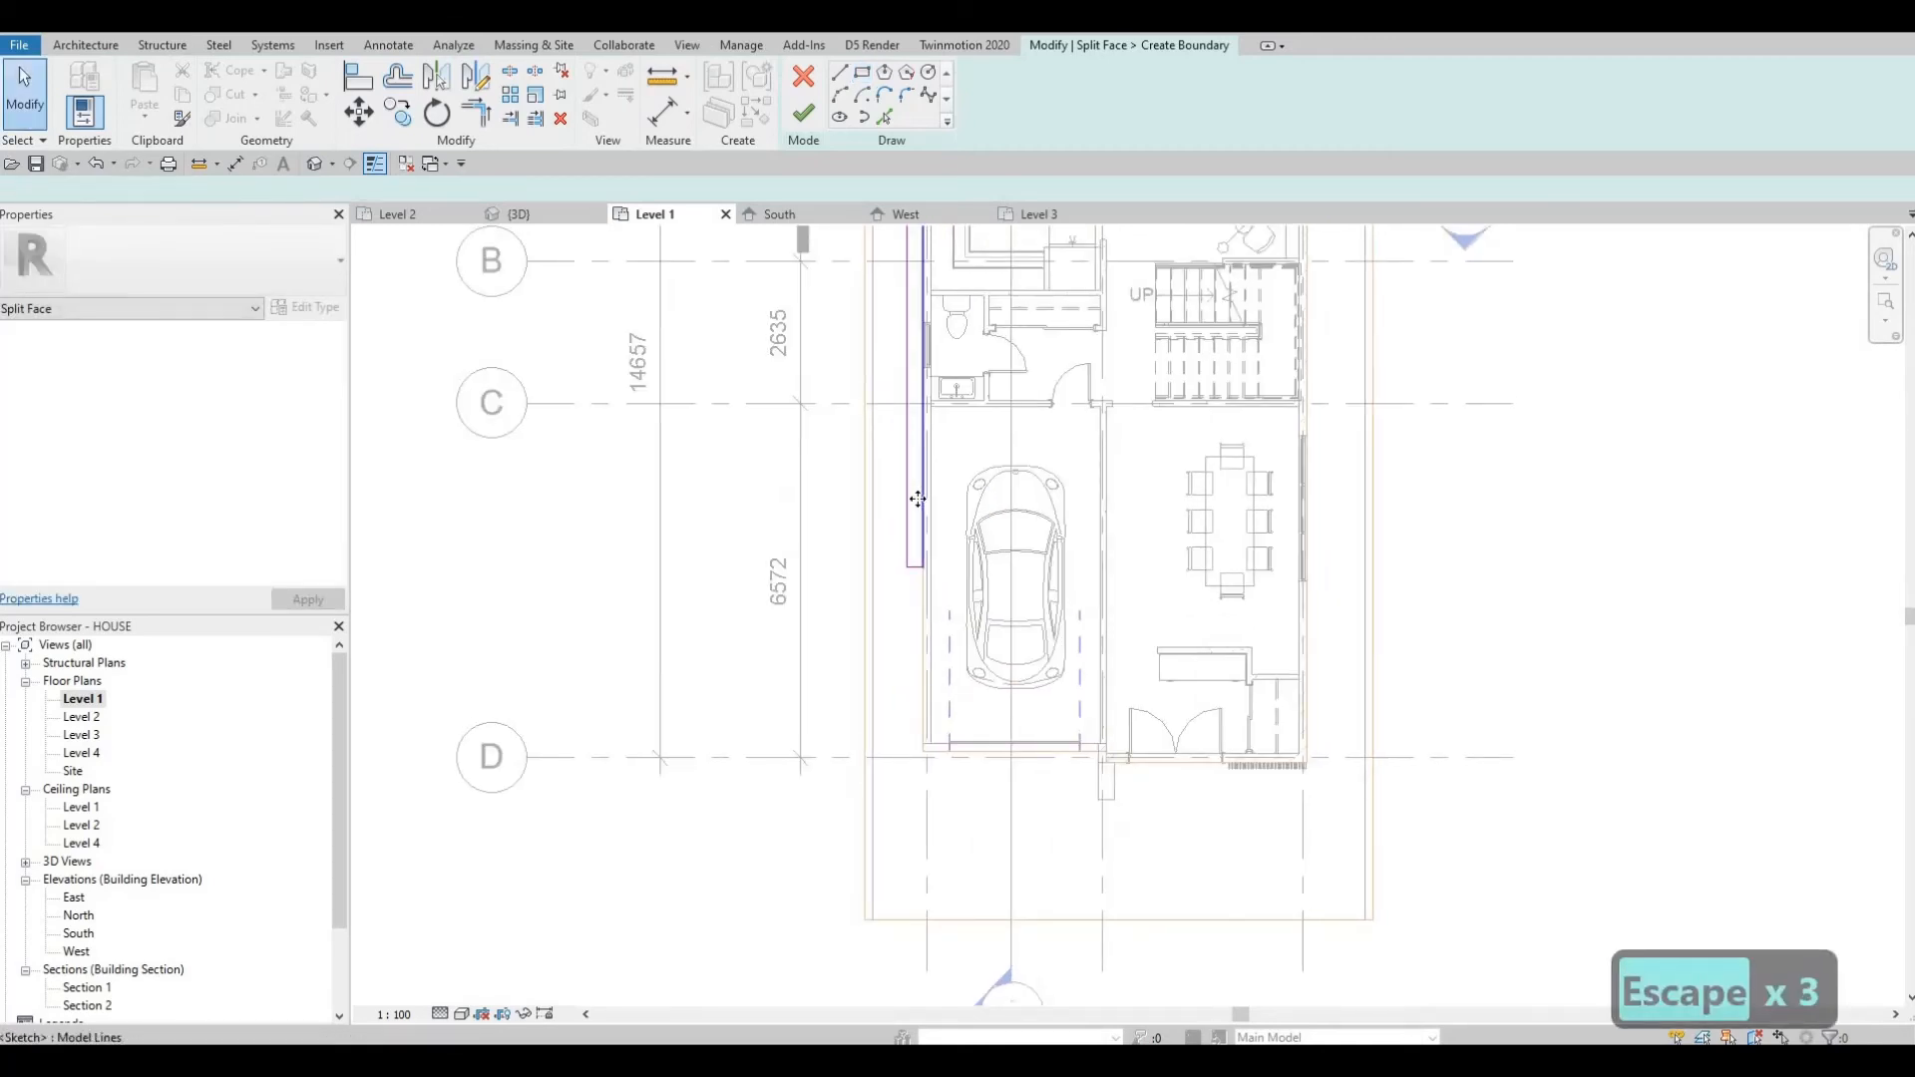
{"action": "left_click", "coordinate": [924, 461]}
{"action": "scroll", "coordinate": [928, 489], "scroll_direction": "up", "scroll_amount": 2}
{"action": "scroll", "coordinate": [912, 518], "scroll_direction": "down", "scroll_amount": 3}
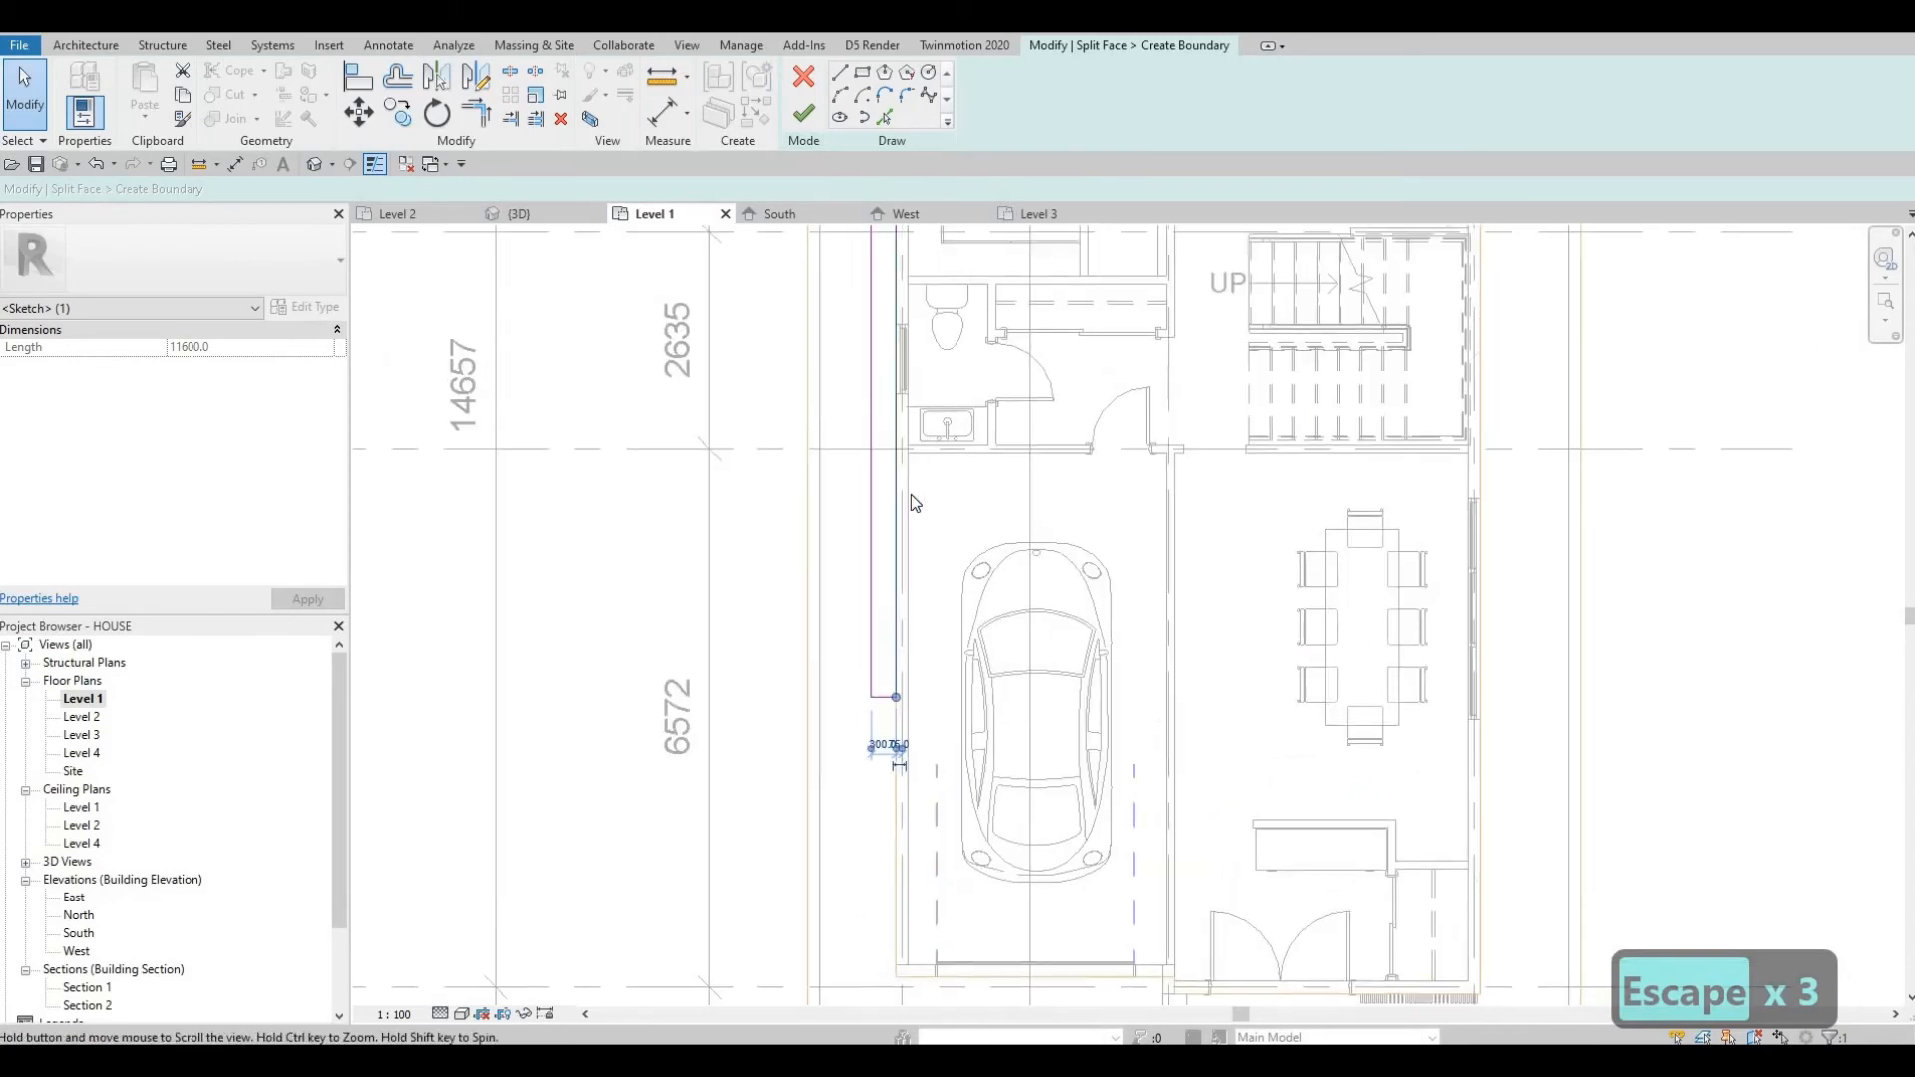
{"action": "key", "text": "Escape"}
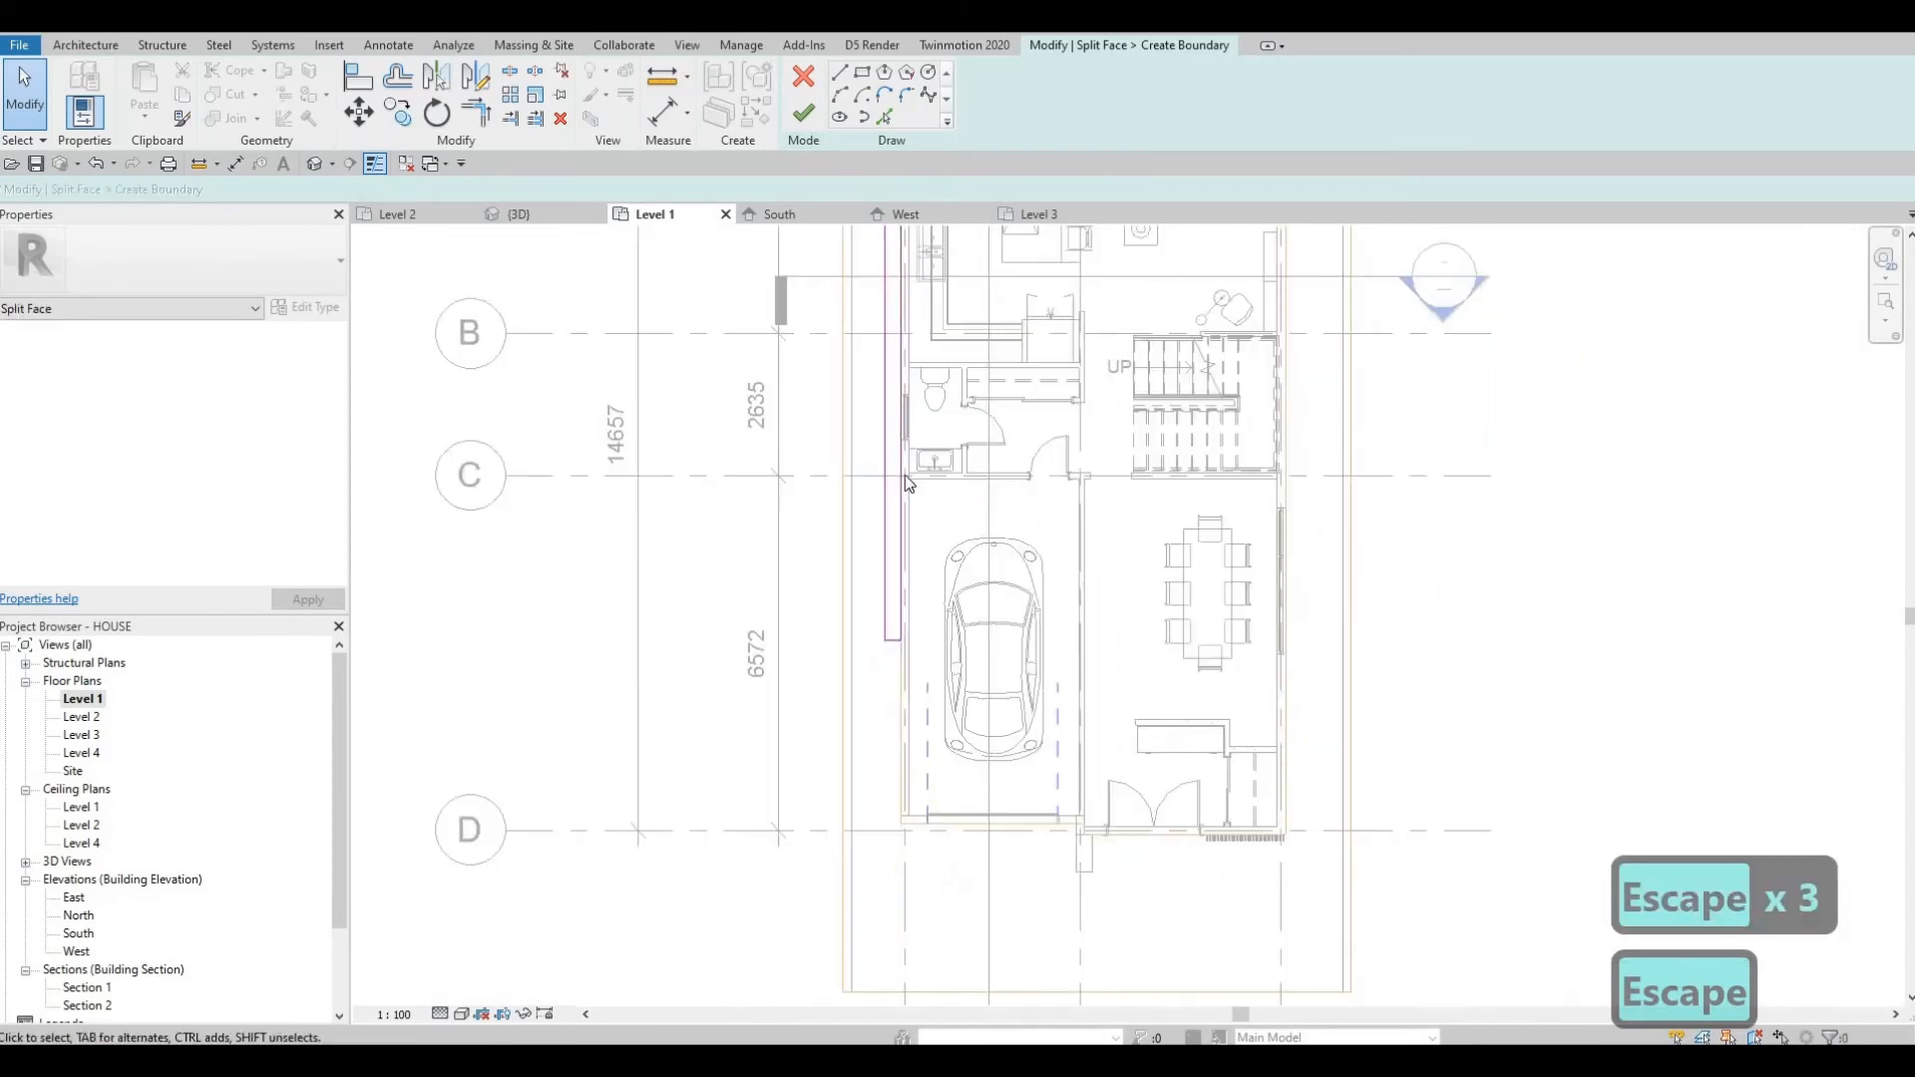
{"action": "left_click", "coordinate": [804, 113]}
{"action": "key", "text": "Escape"}
{"action": "key", "text": "Escape"}
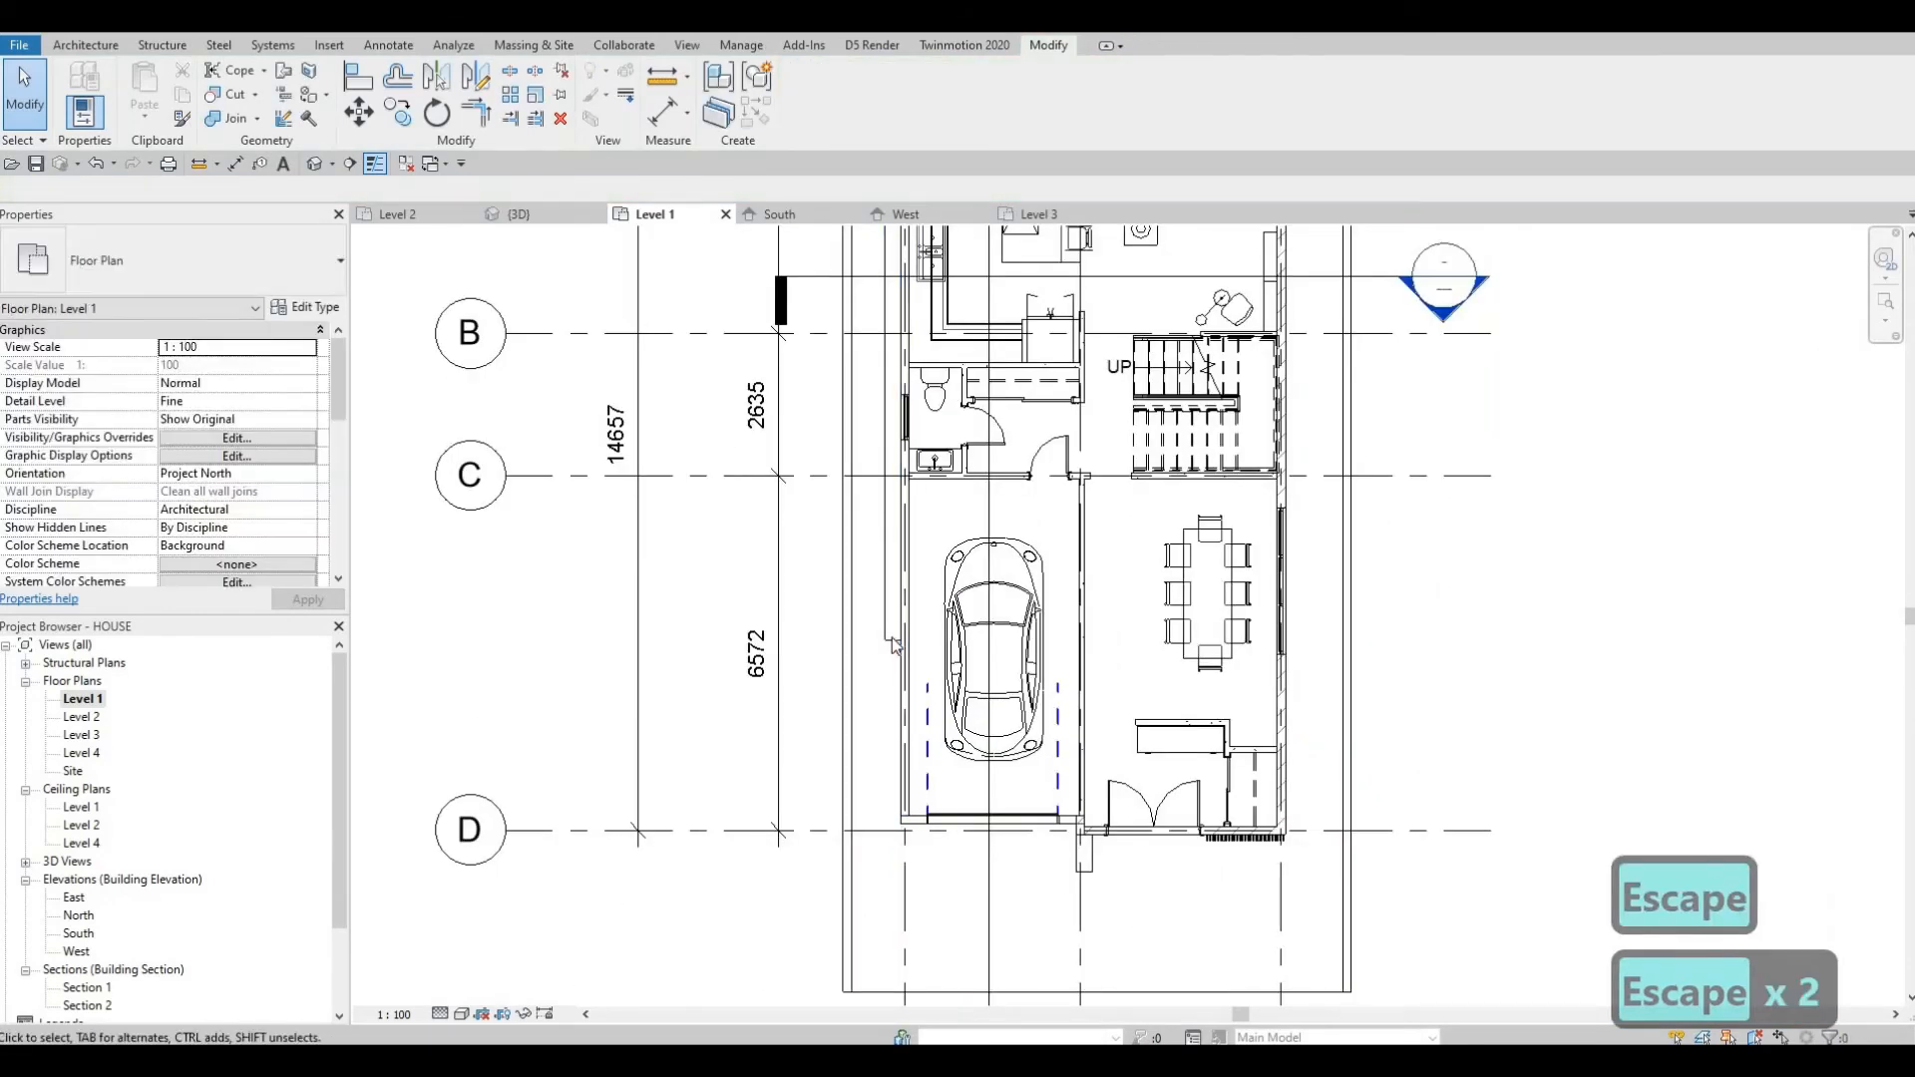
Try to paint the new floor region with the Vapor Retarder material.
{"action": "left_click", "coordinate": [826, 429]}
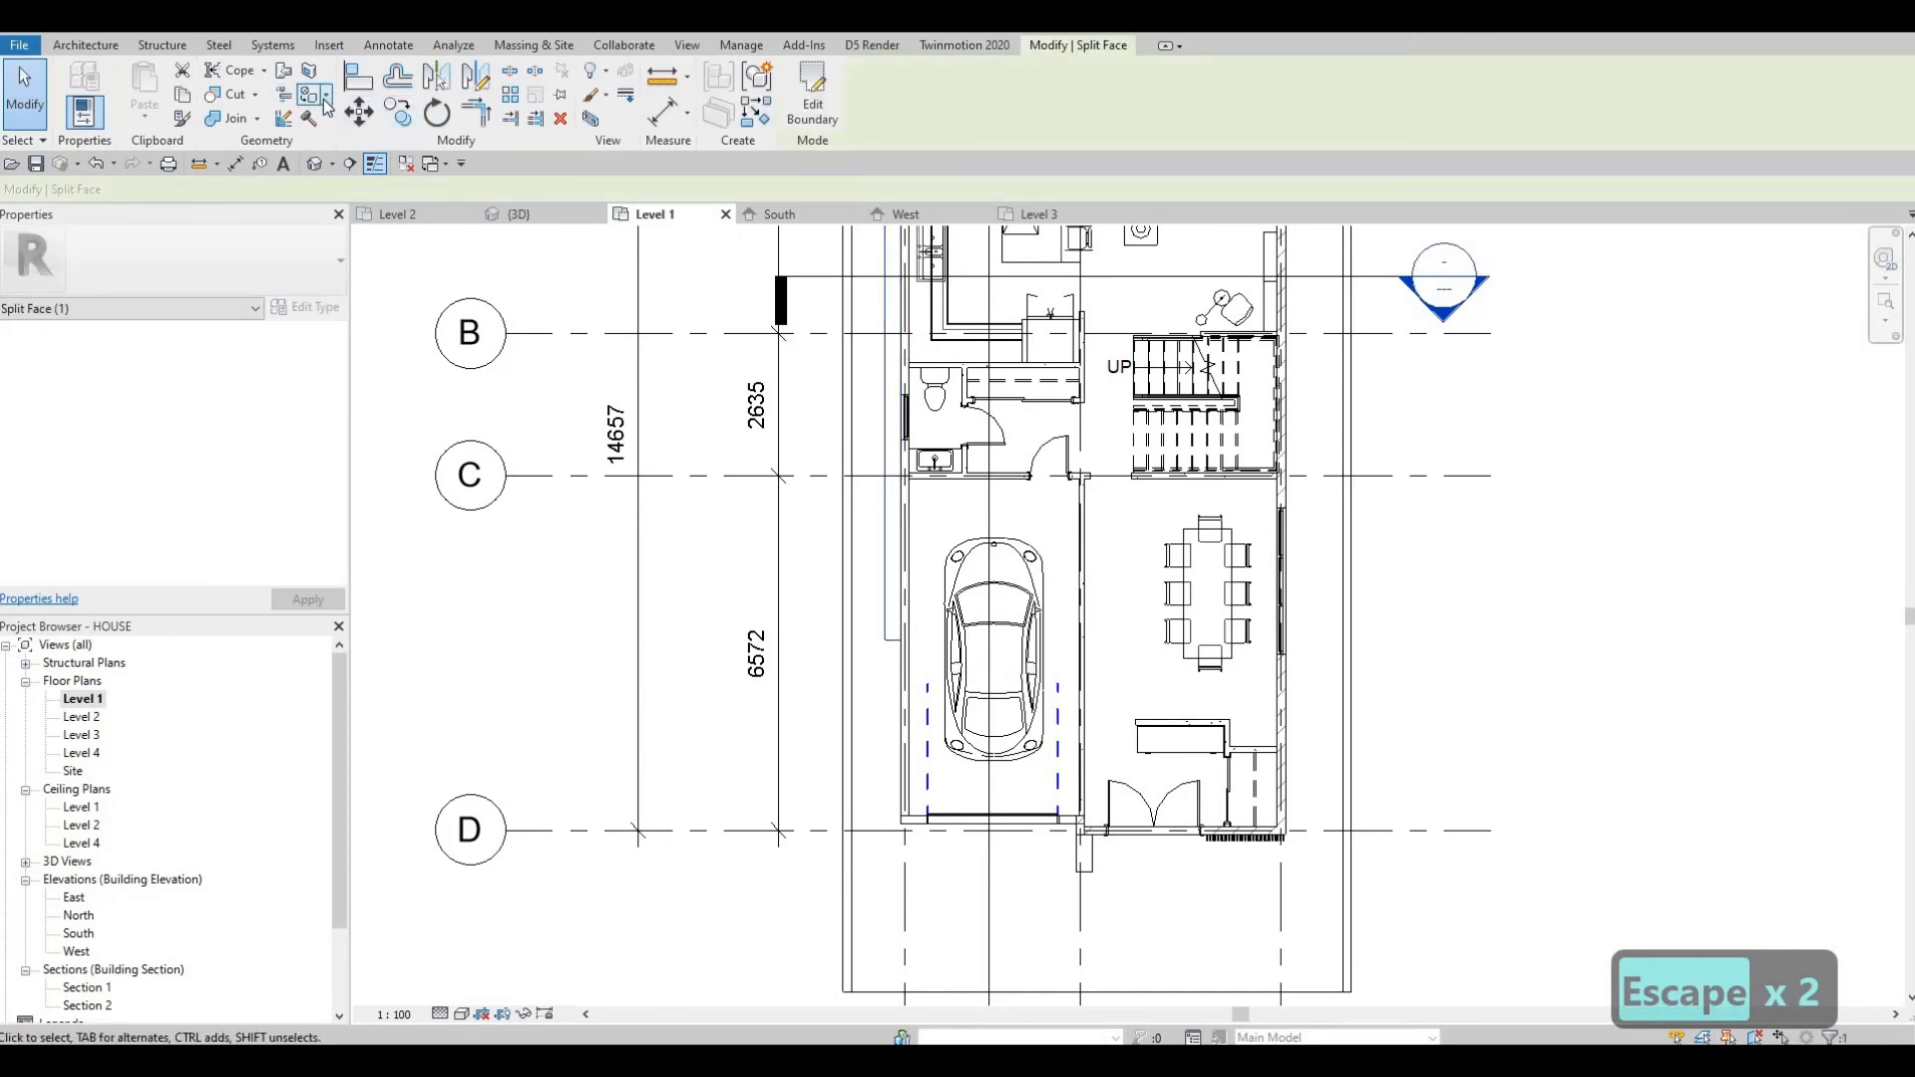
{"action": "left_click", "coordinate": [327, 100]}
{"action": "left_click", "coordinate": [371, 147]}
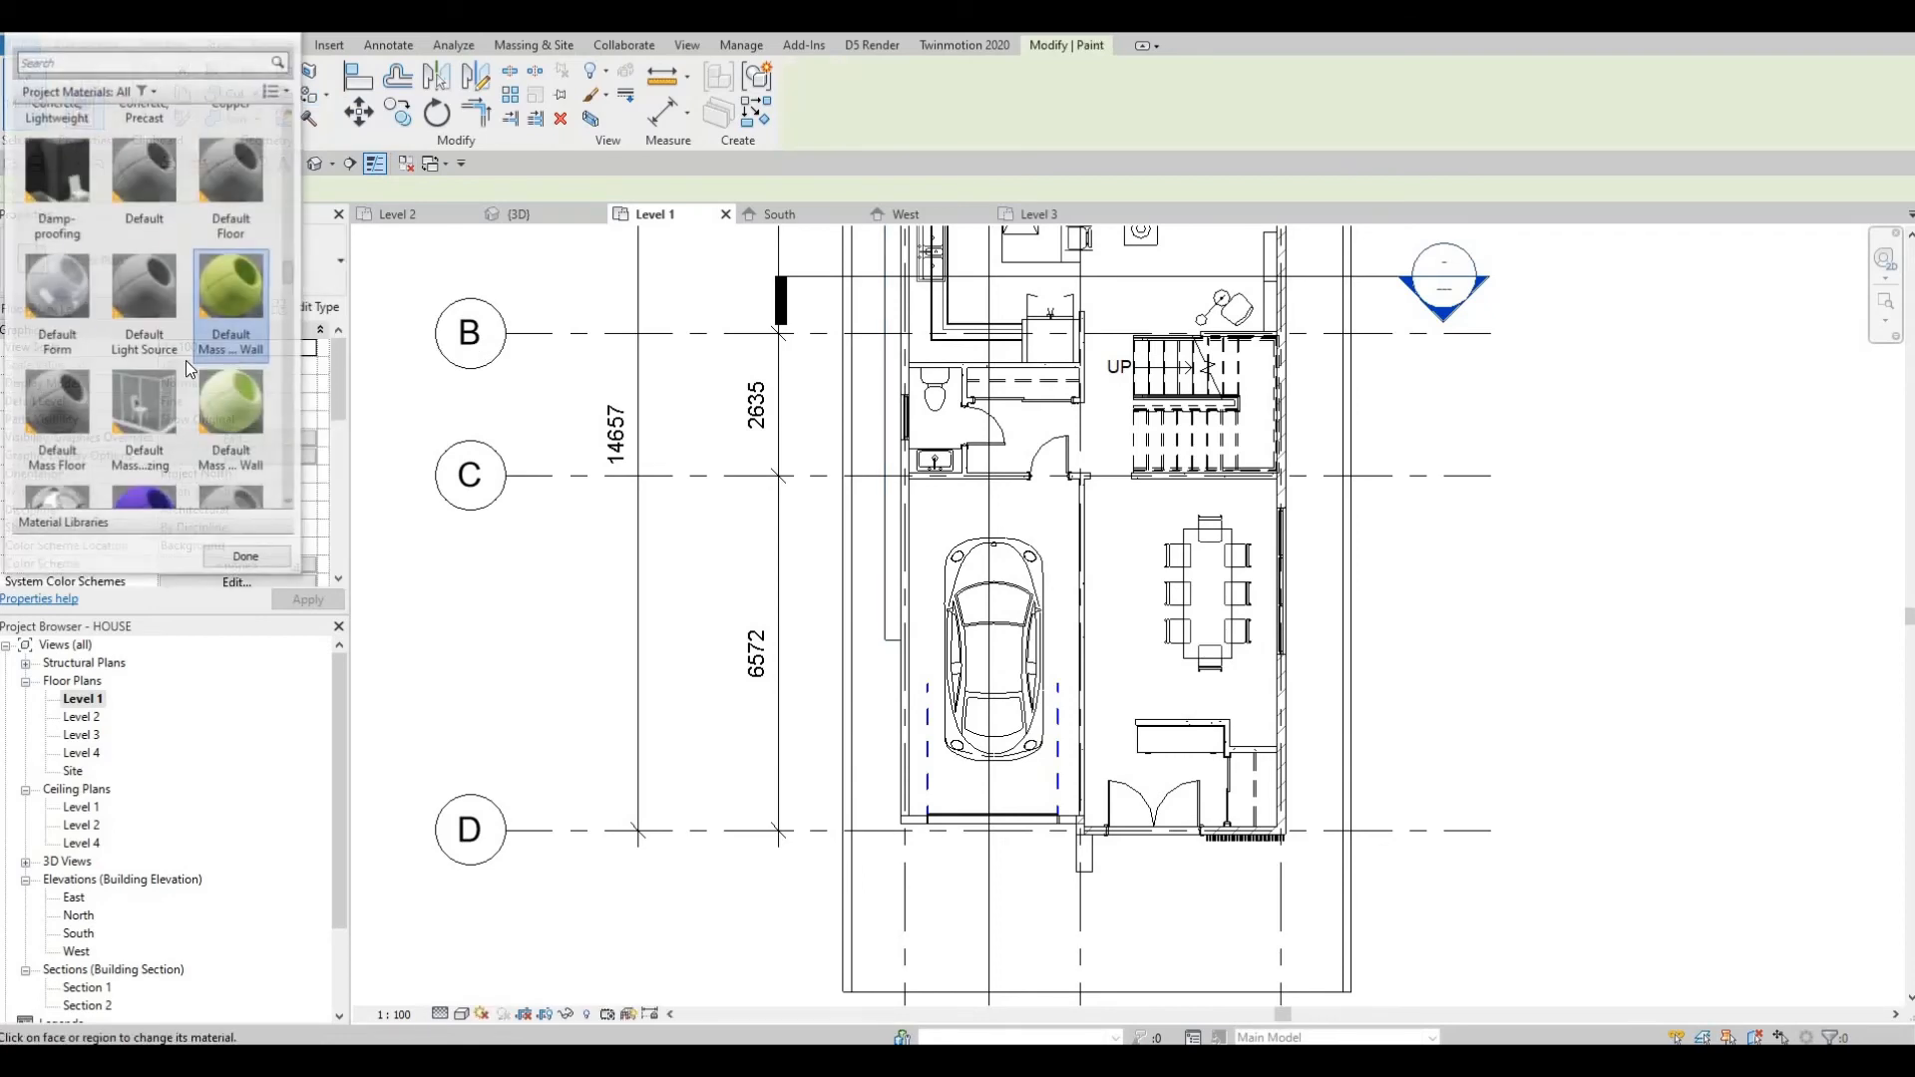
{"action": "scroll", "coordinate": [195, 417], "scroll_direction": "down", "scroll_amount": 10}
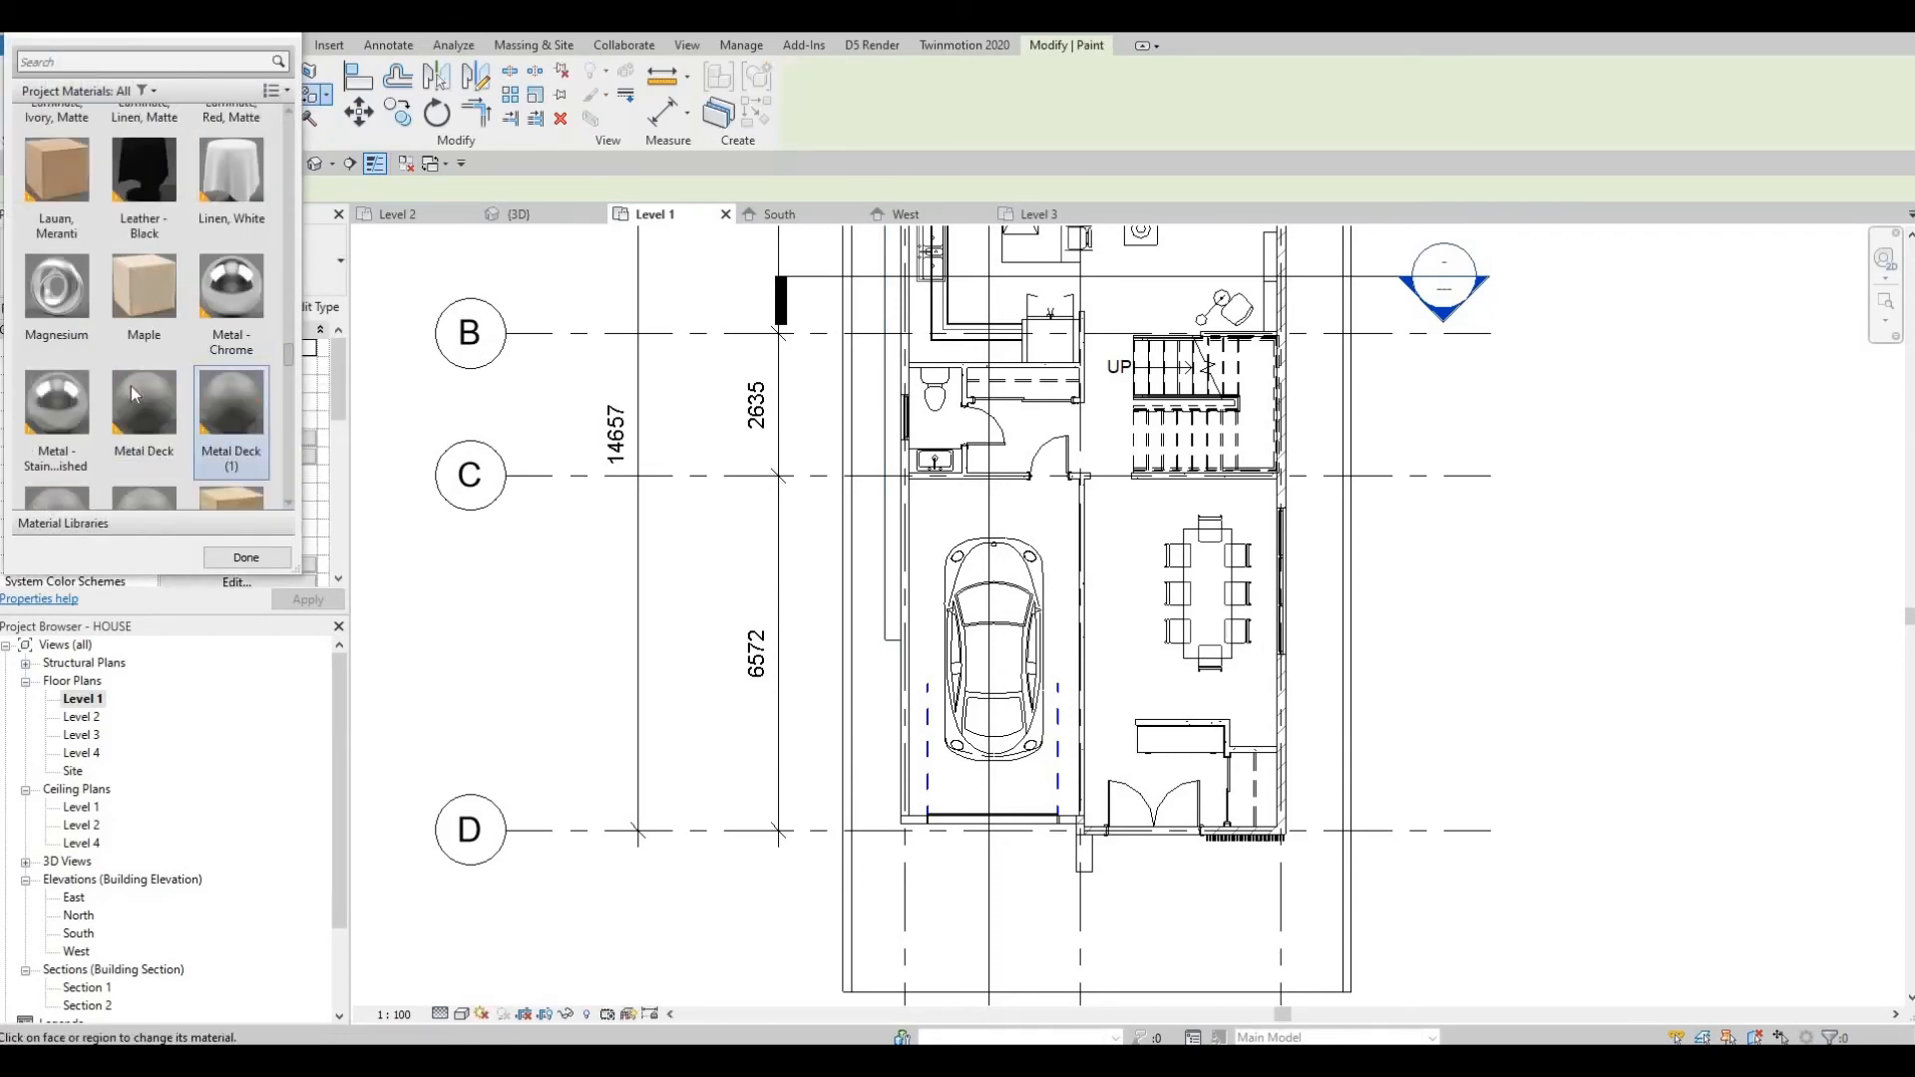
{"action": "scroll", "coordinate": [128, 371], "scroll_direction": "down", "scroll_amount": 3}
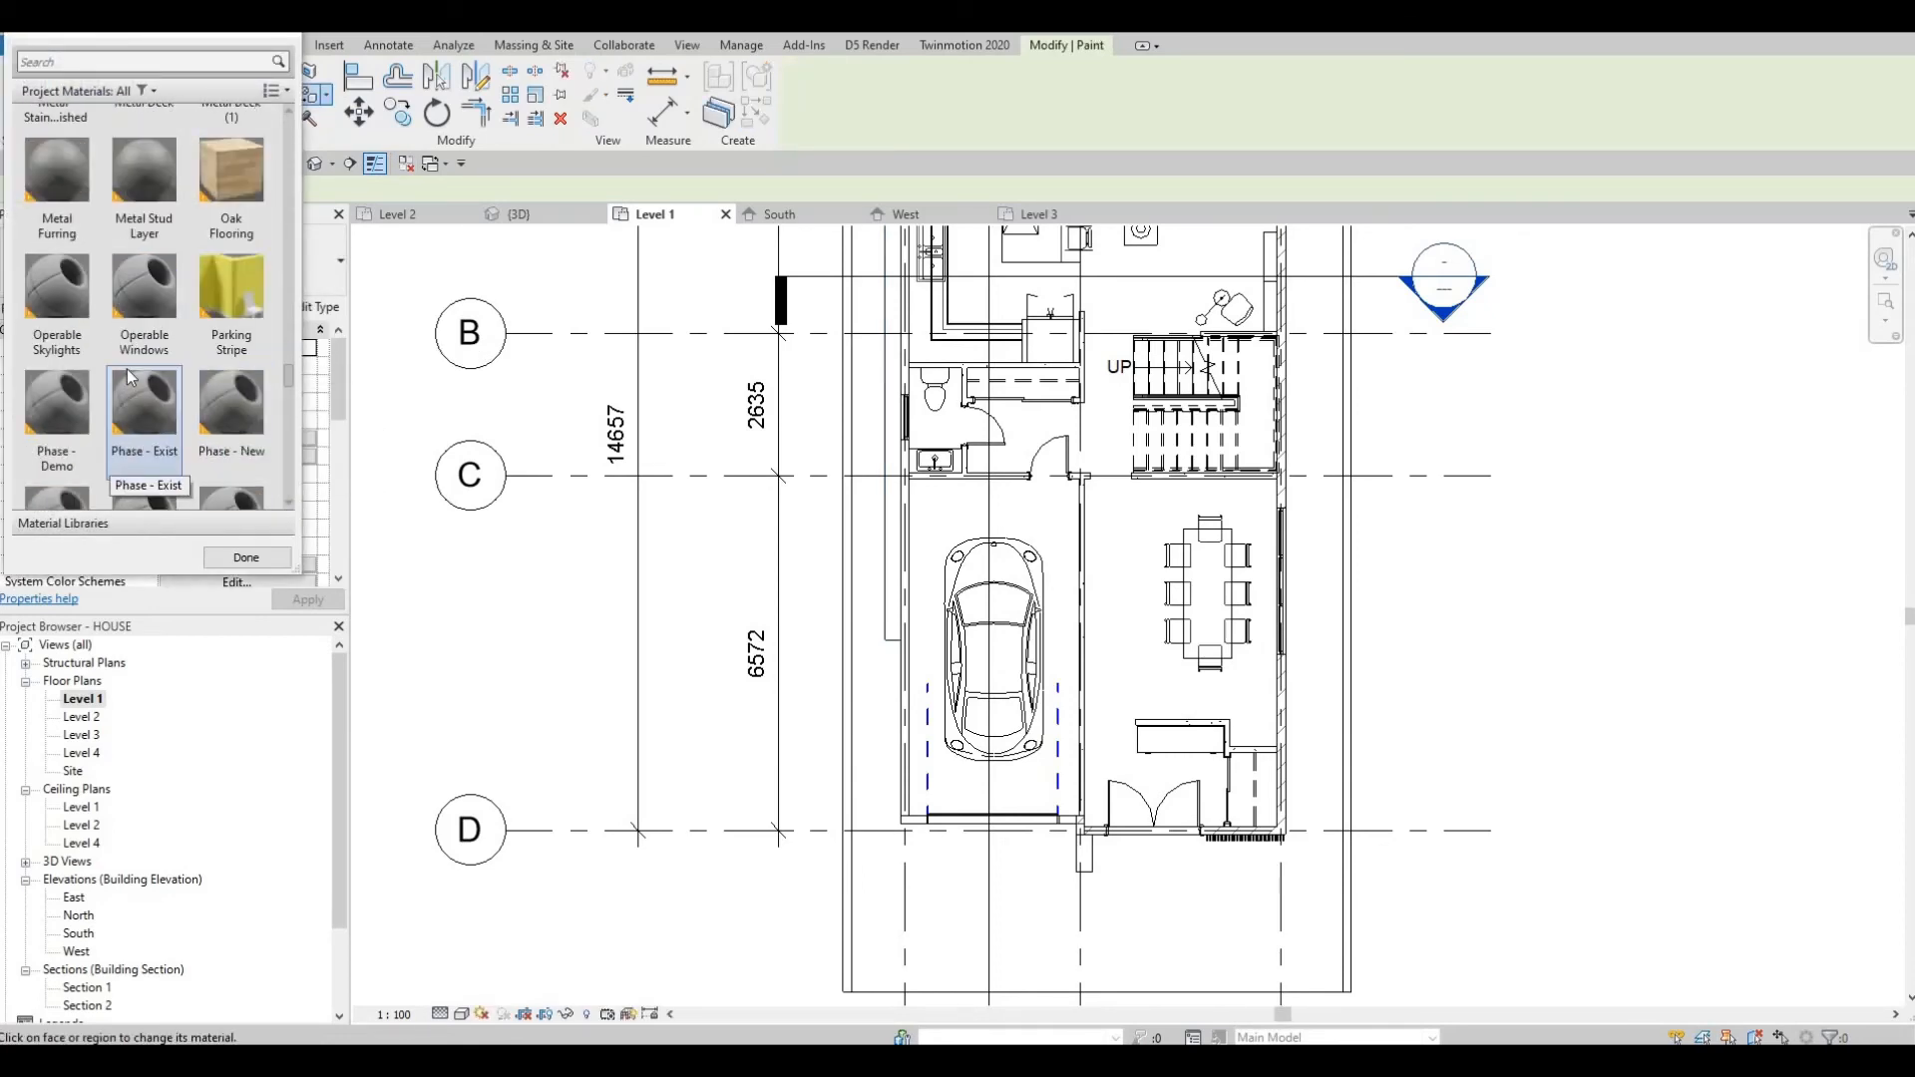
{"action": "scroll", "coordinate": [128, 390], "scroll_direction": "down", "scroll_amount": 8}
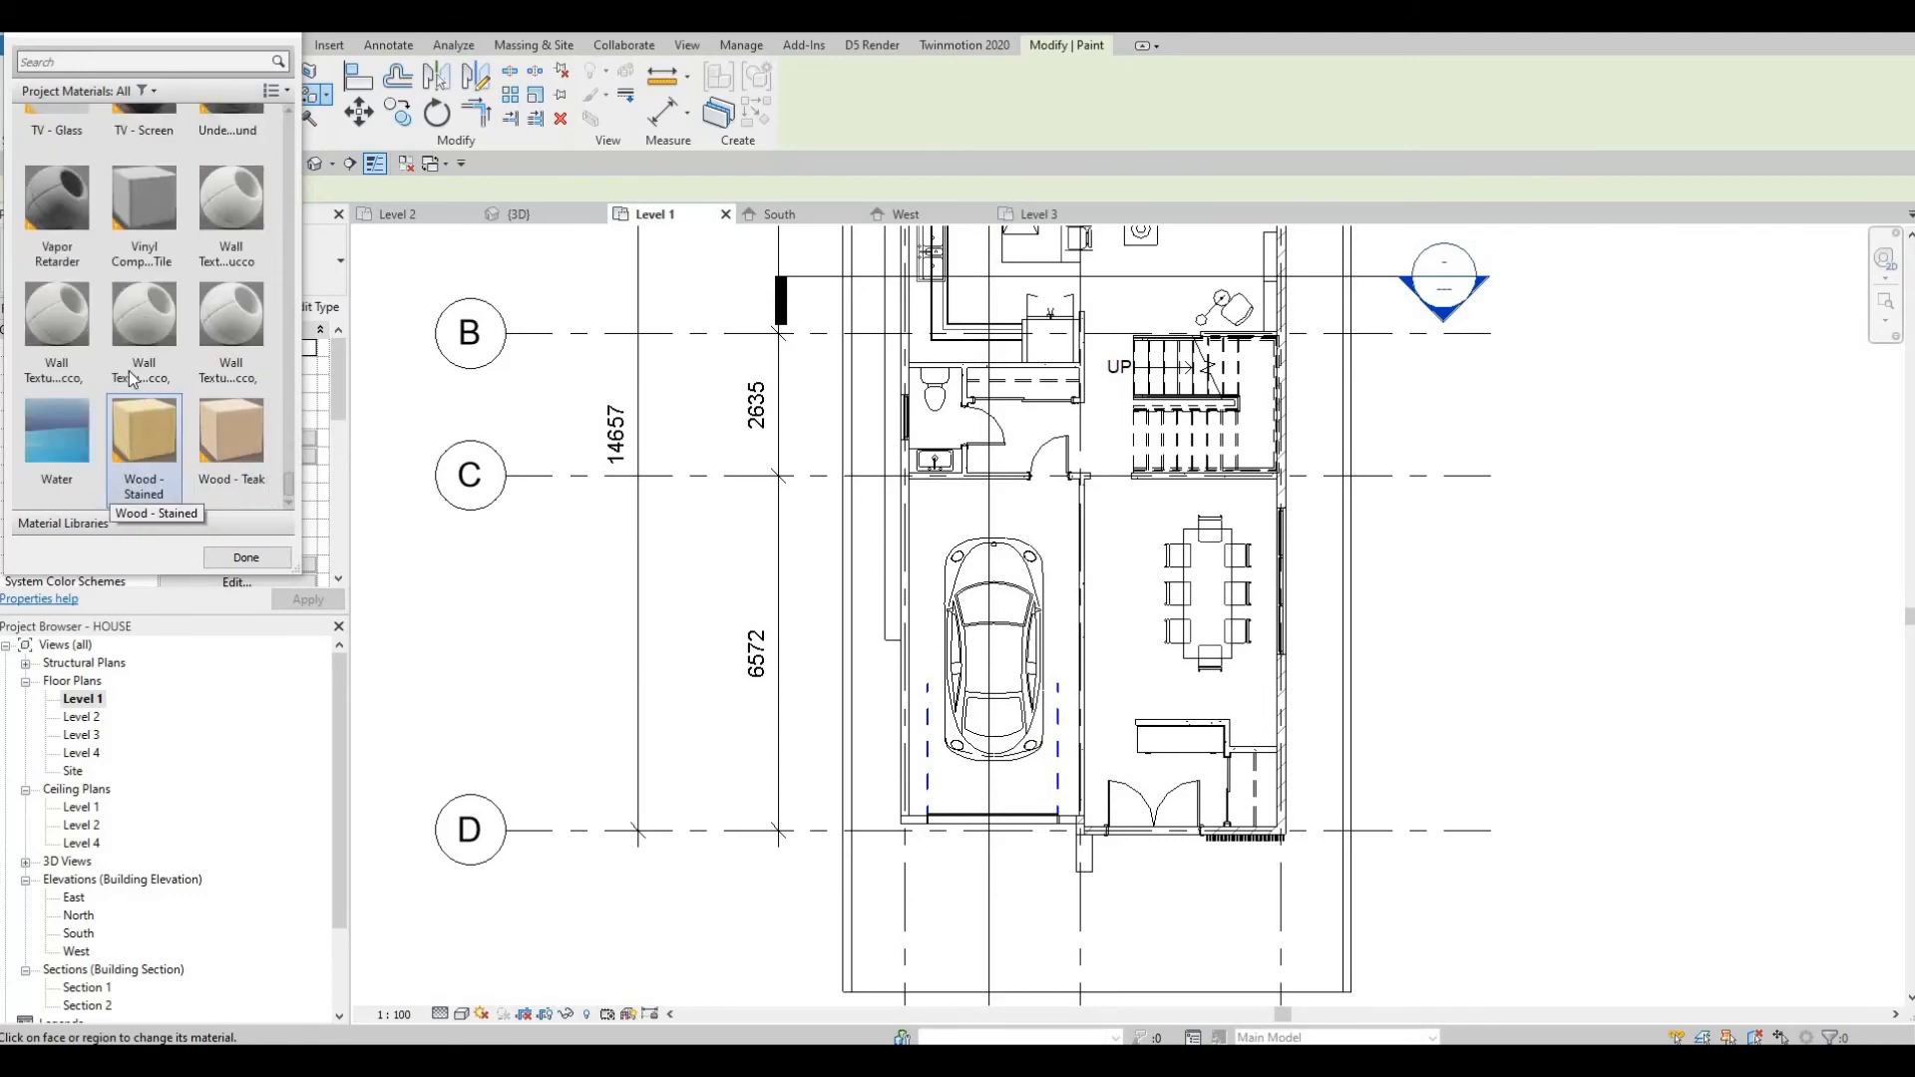
{"action": "scroll", "coordinate": [66, 409], "scroll_direction": "up", "scroll_amount": 3}
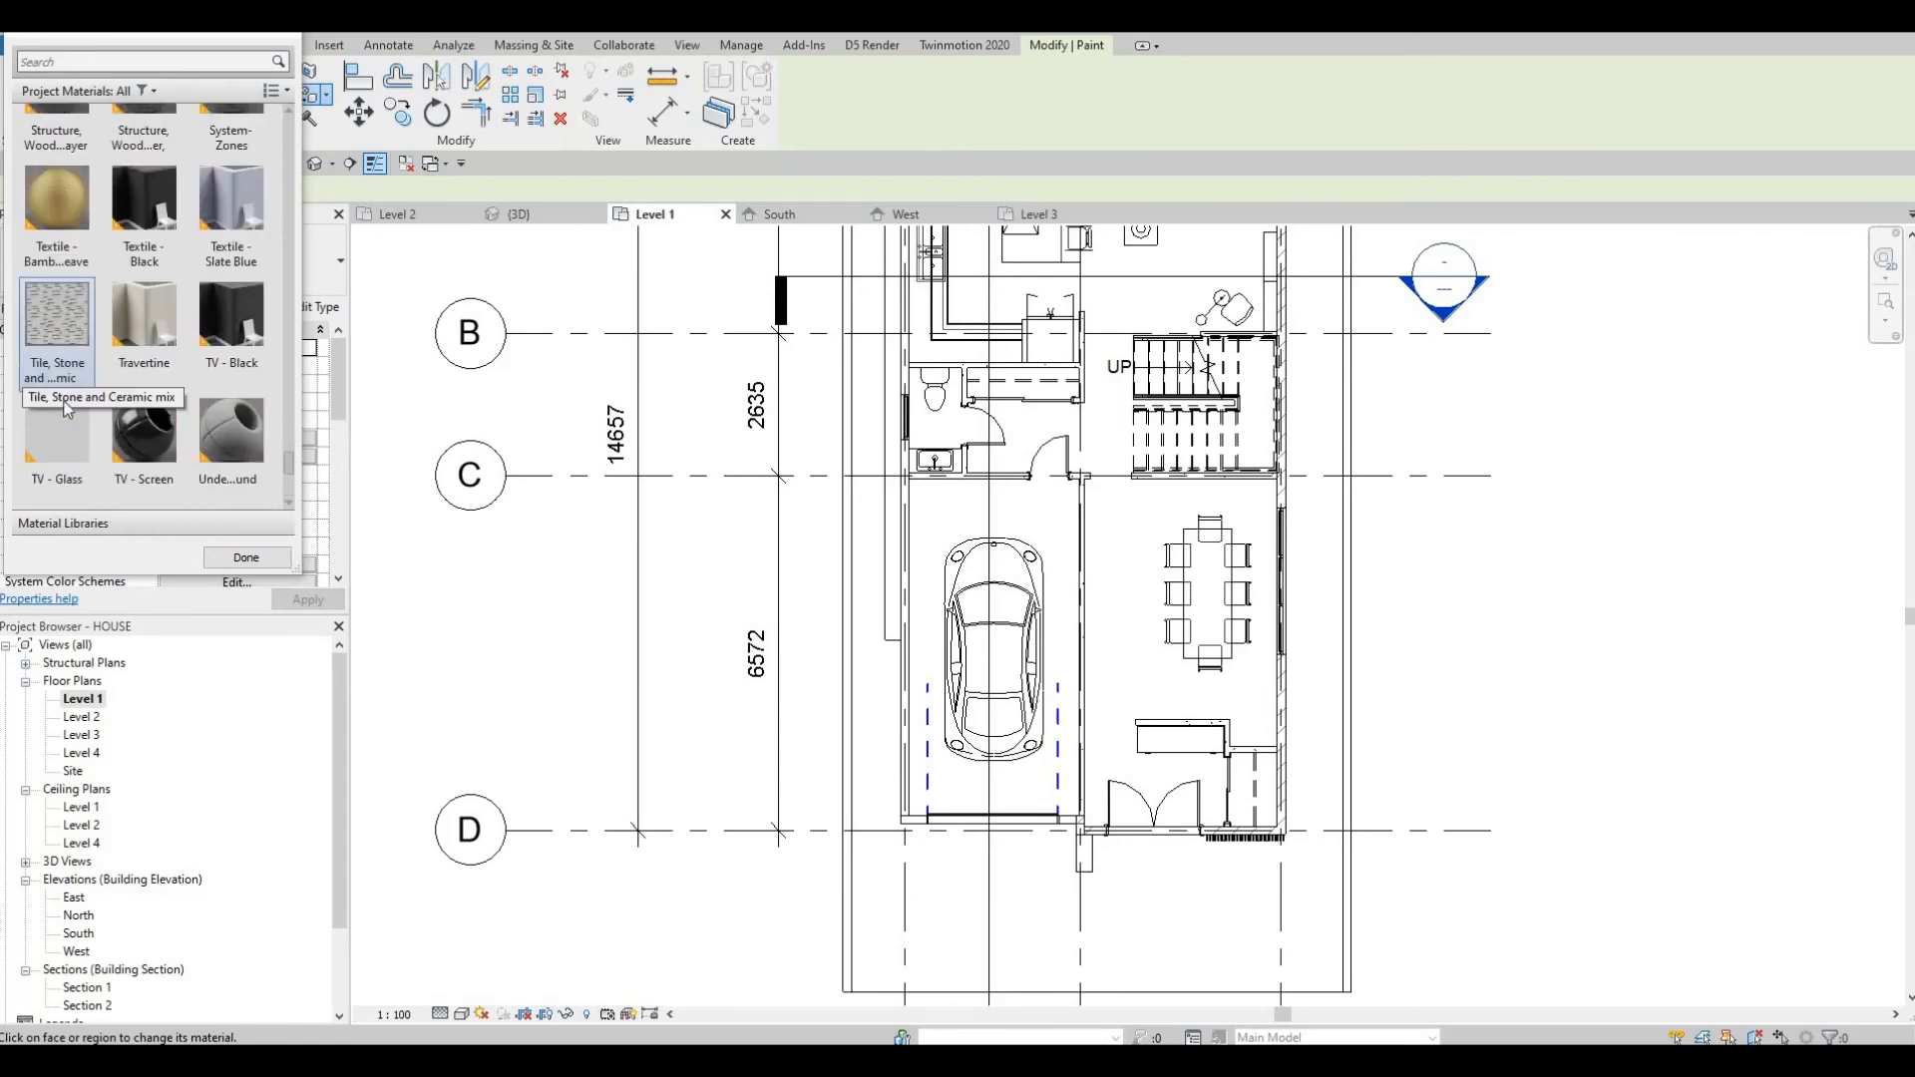
{"action": "scroll", "coordinate": [106, 374], "scroll_direction": "down", "scroll_amount": 3}
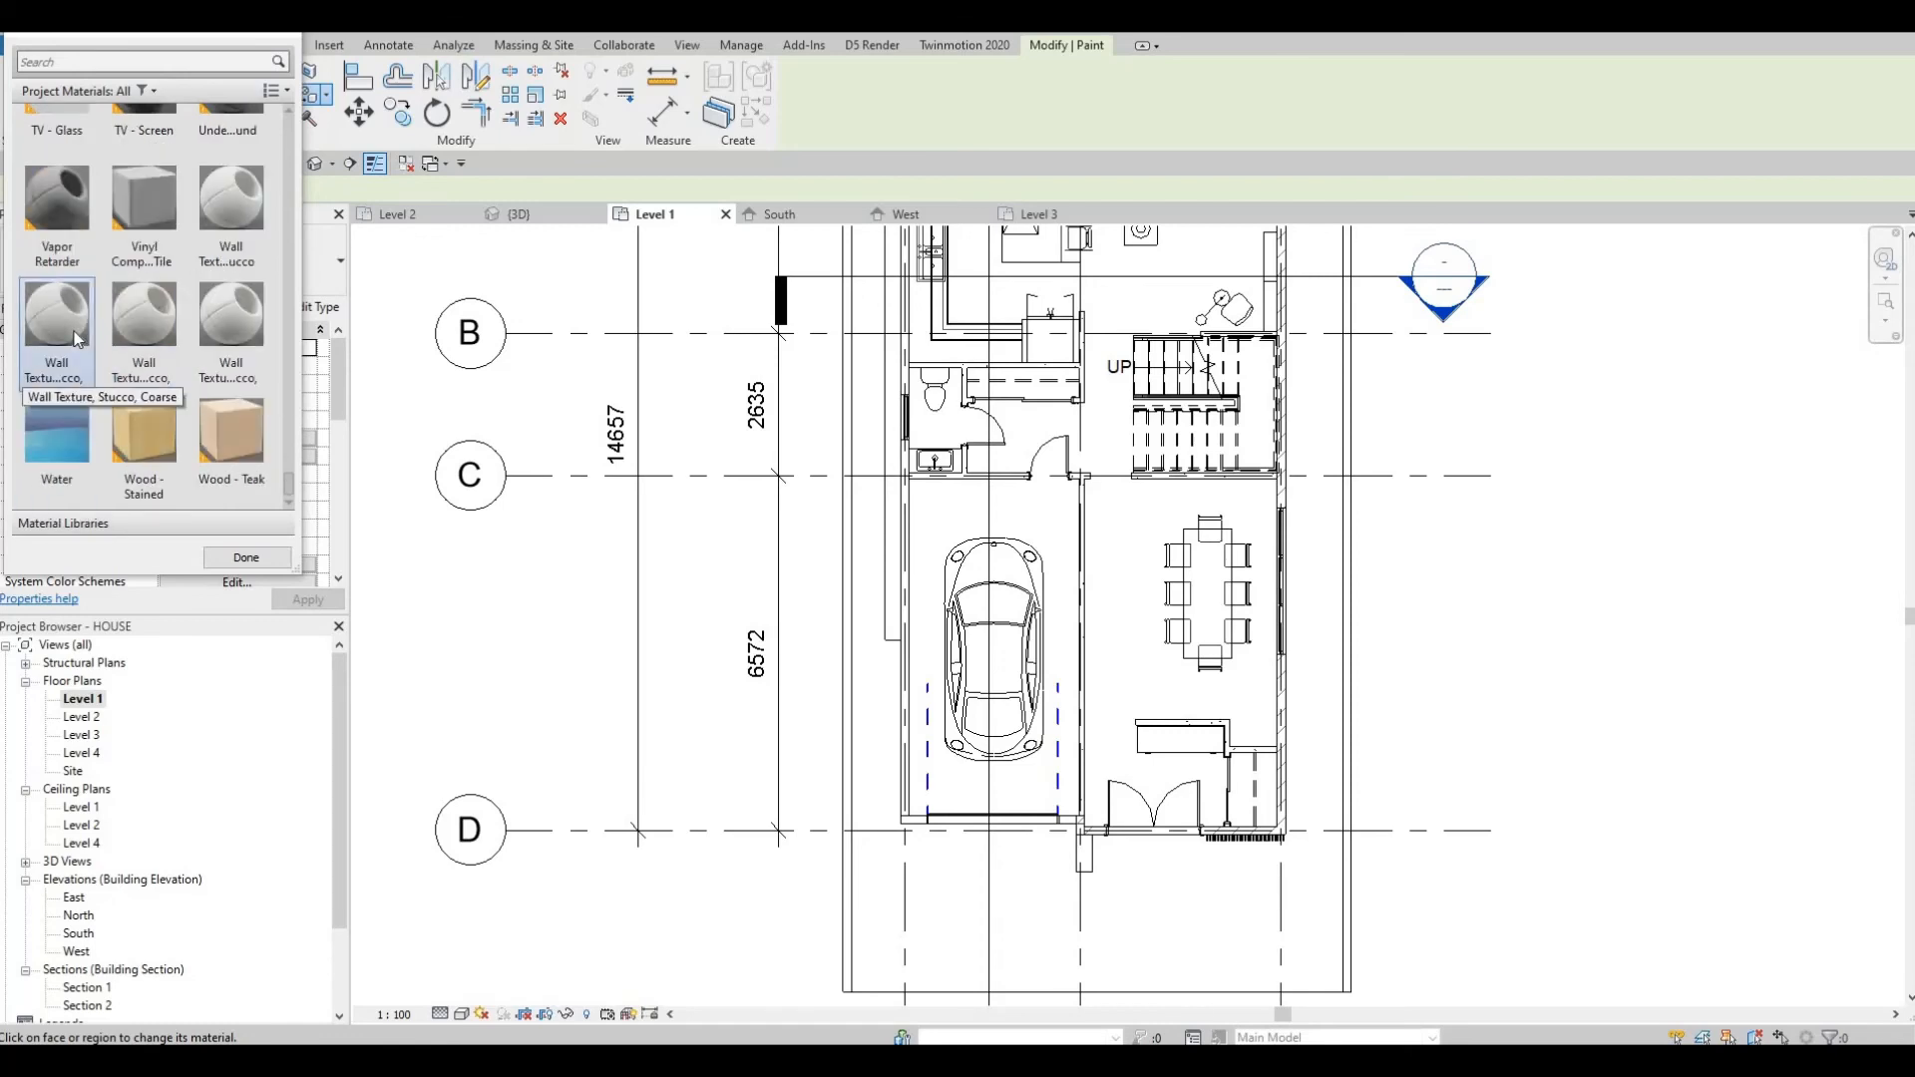
{"action": "left_click", "coordinate": [57, 204]}
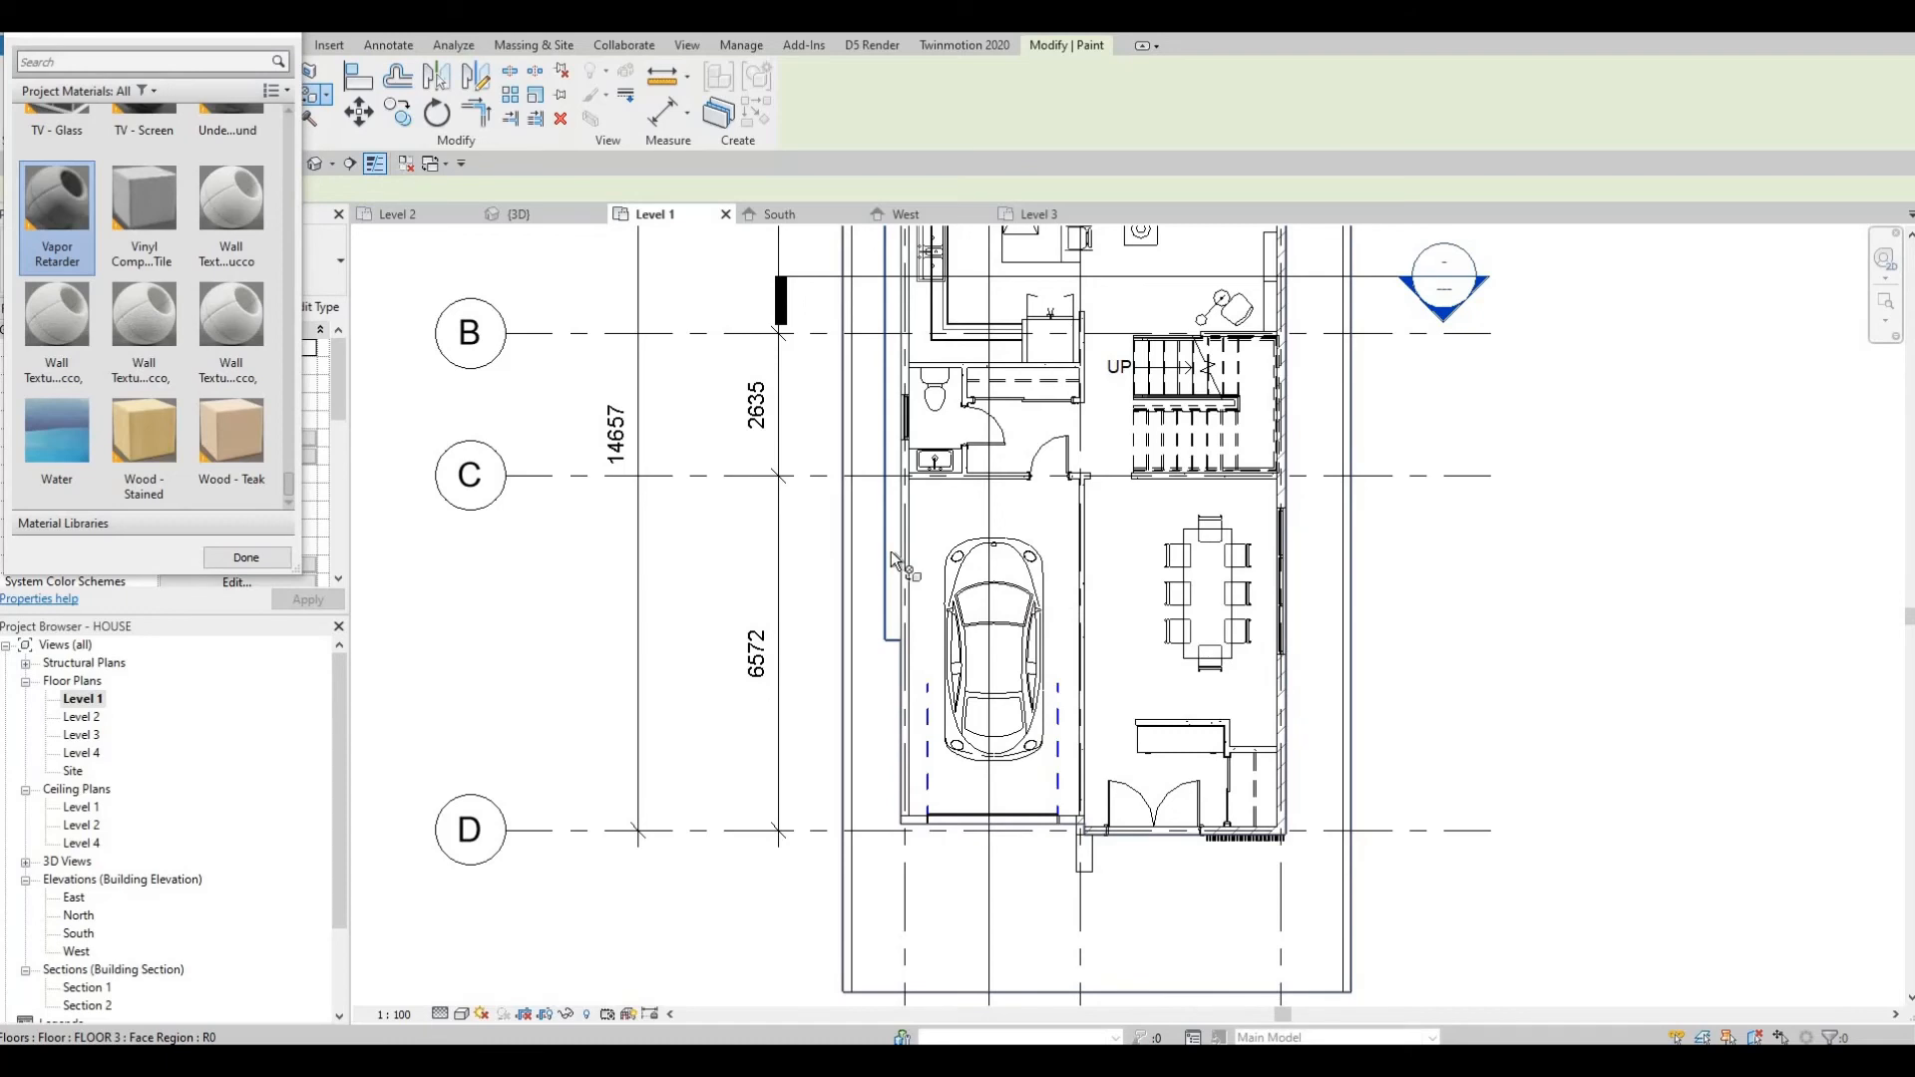
{"action": "key", "text": "Tab"}
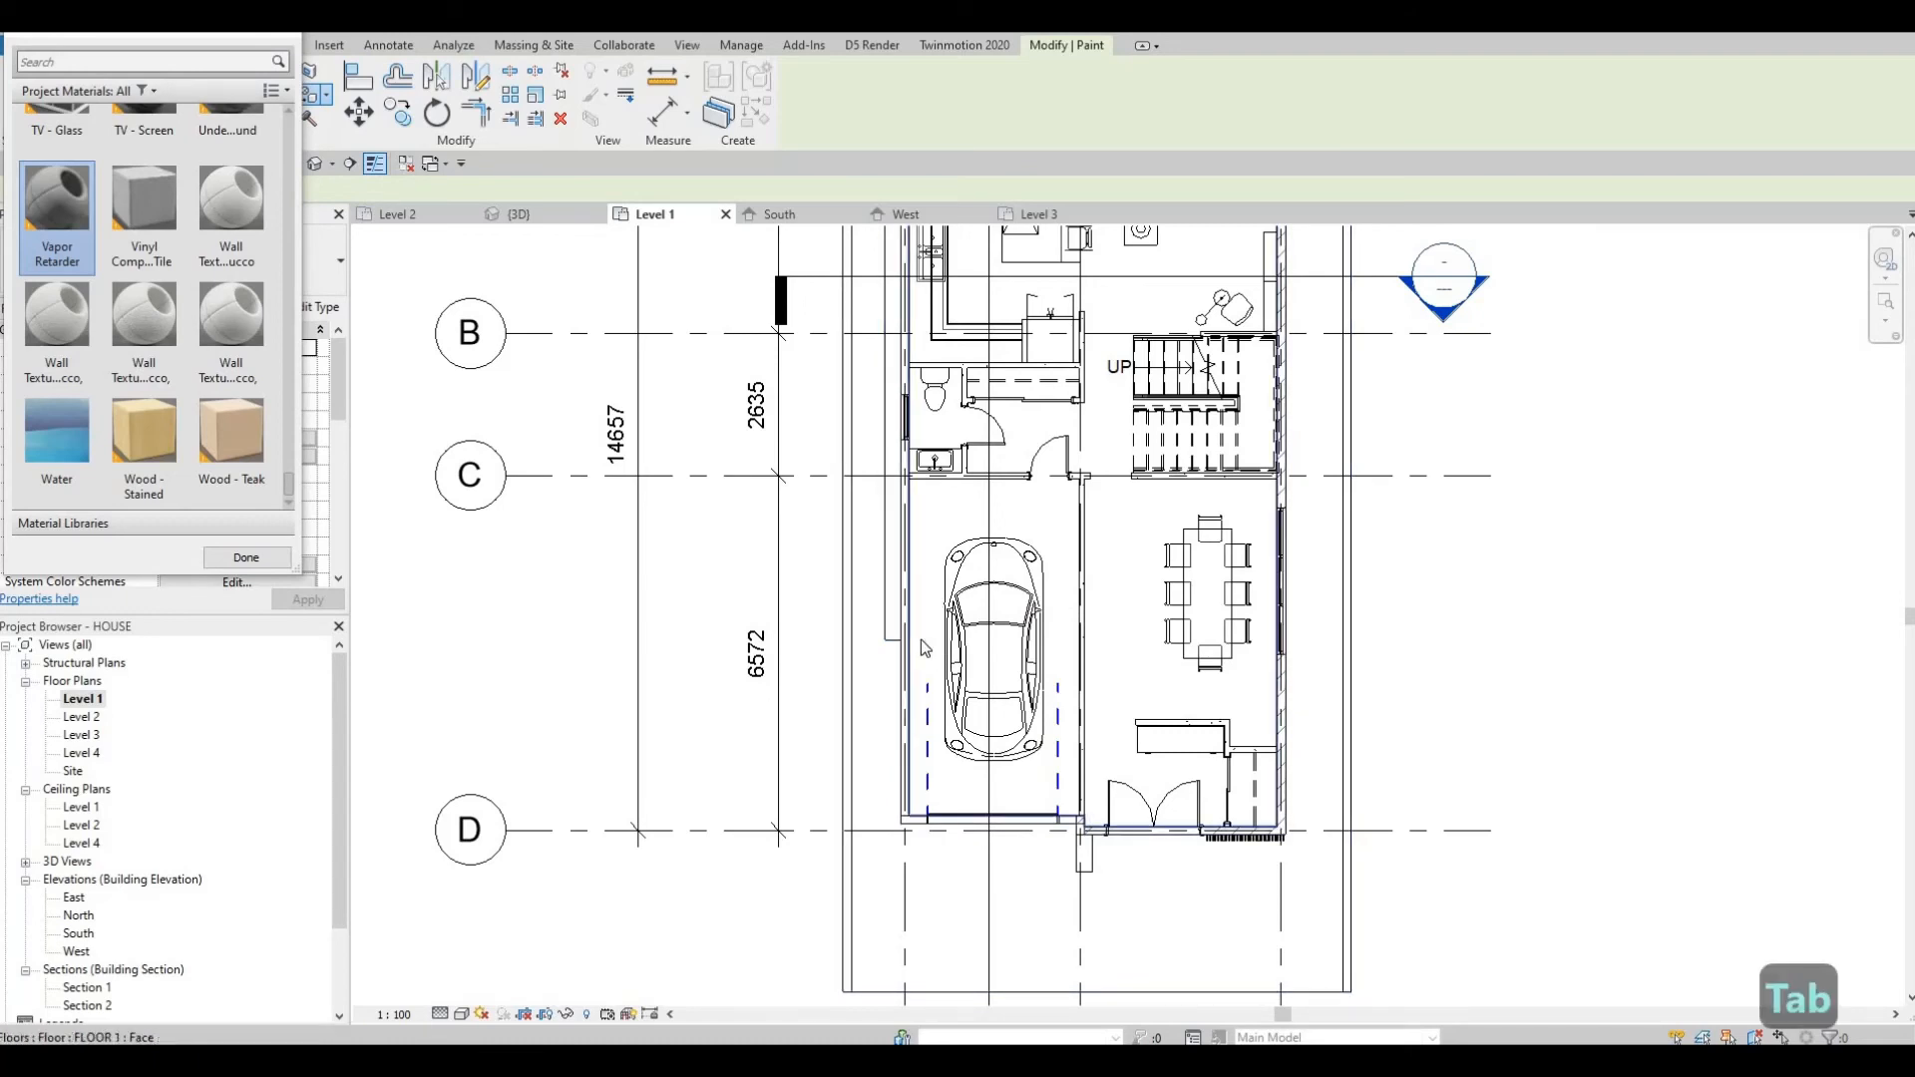
{"action": "key", "text": "Escape"}
{"action": "key", "text": "Escape"}
Start Split Face again on the Level 1 floor face and choose the rectangle boundary tool.
{"action": "scroll", "coordinate": [734, 852], "scroll_direction": "down", "scroll_amount": 3}
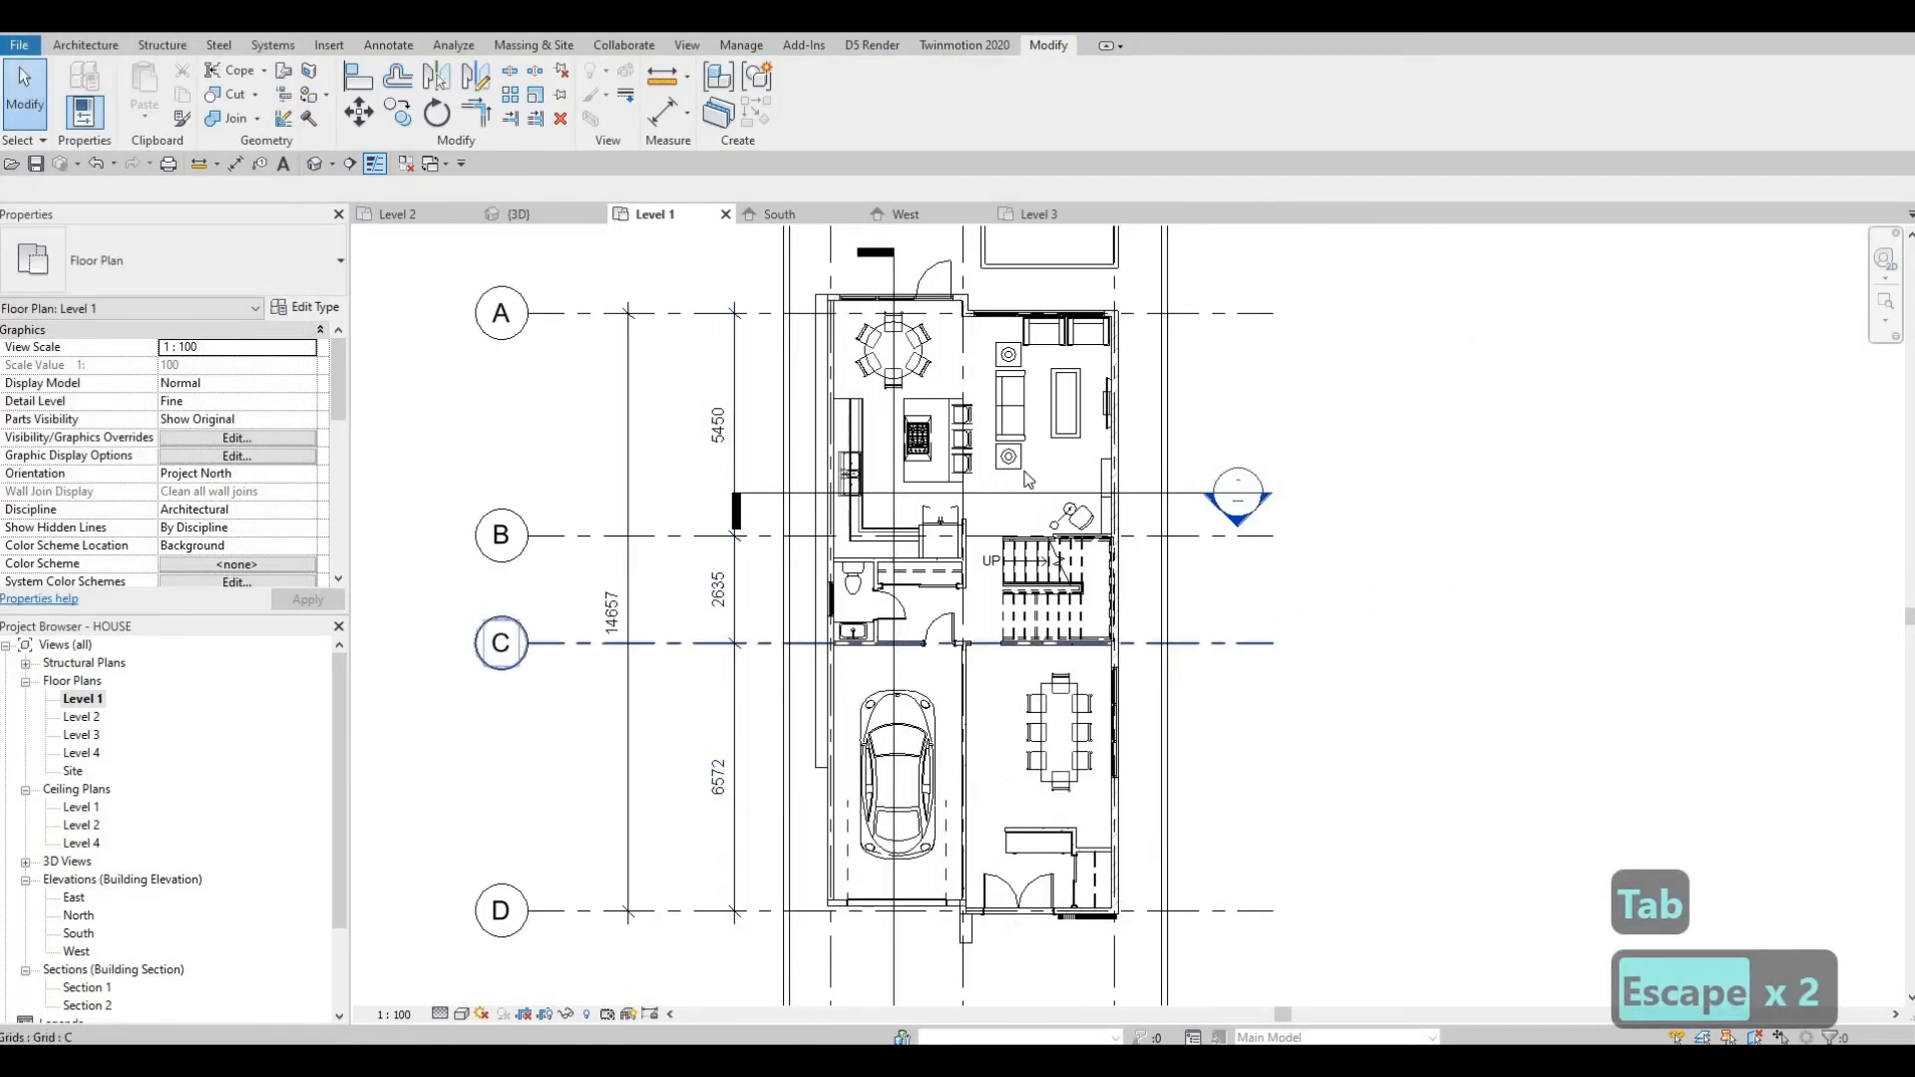
{"action": "middle_click_drag", "start_coordinate": [1137, 568], "coordinate": [1096, 702]}
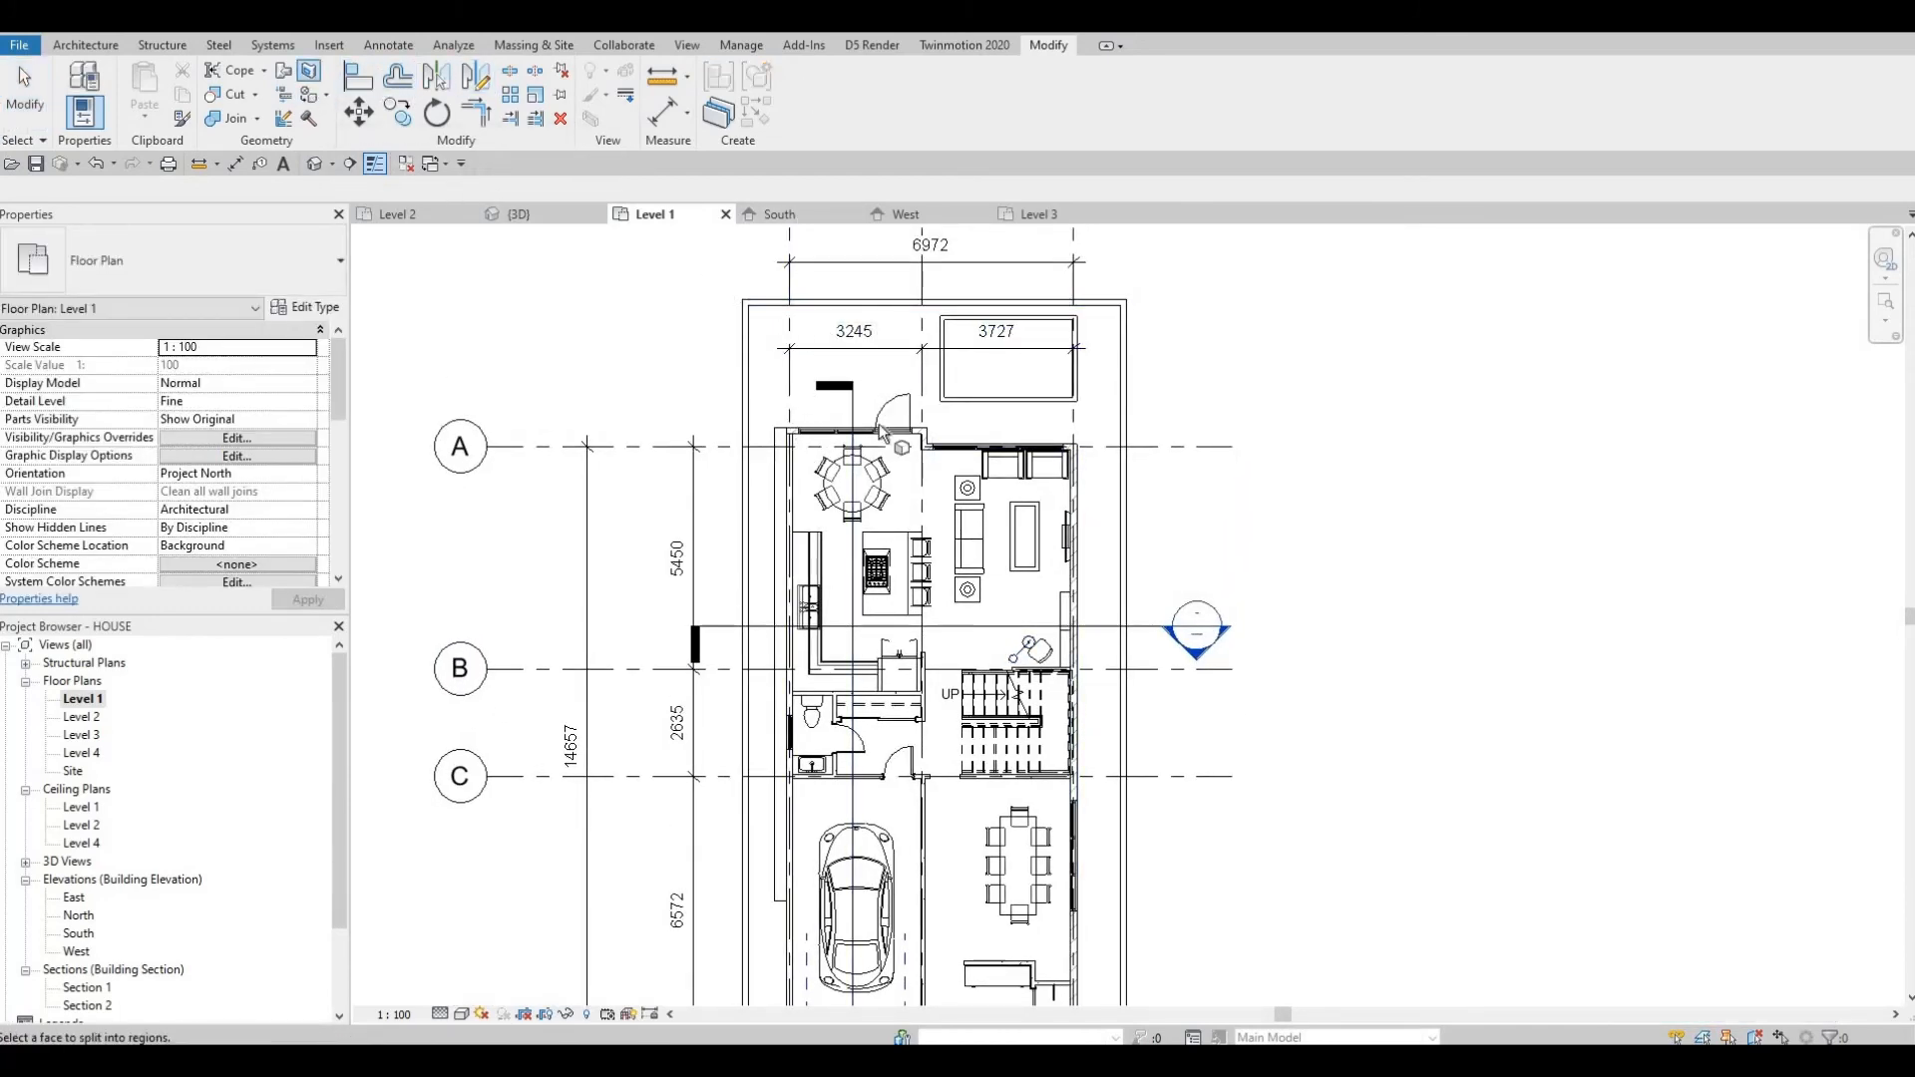
{"action": "middle_click_drag", "start_coordinate": [923, 928], "coordinate": [910, 510]}
{"action": "left_click", "coordinate": [912, 750]}
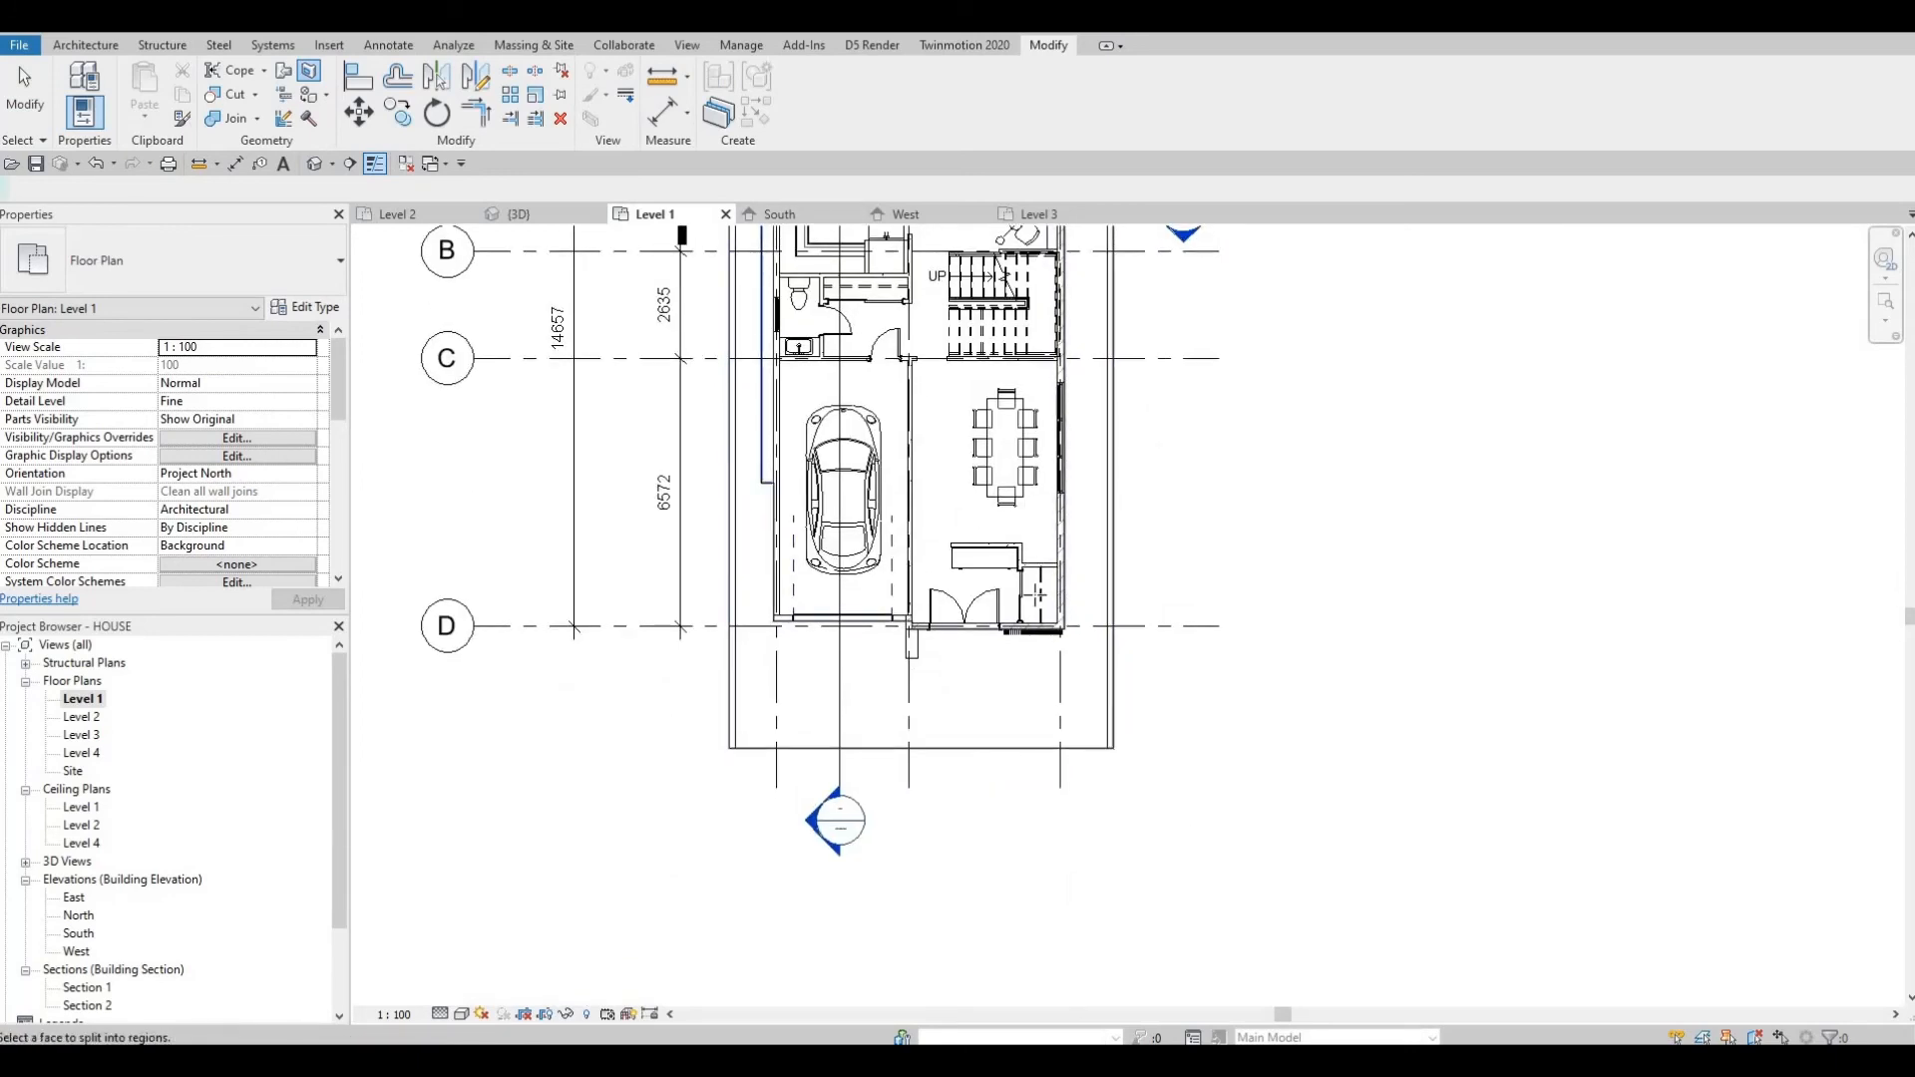
{"action": "left_click", "coordinate": [866, 78]}
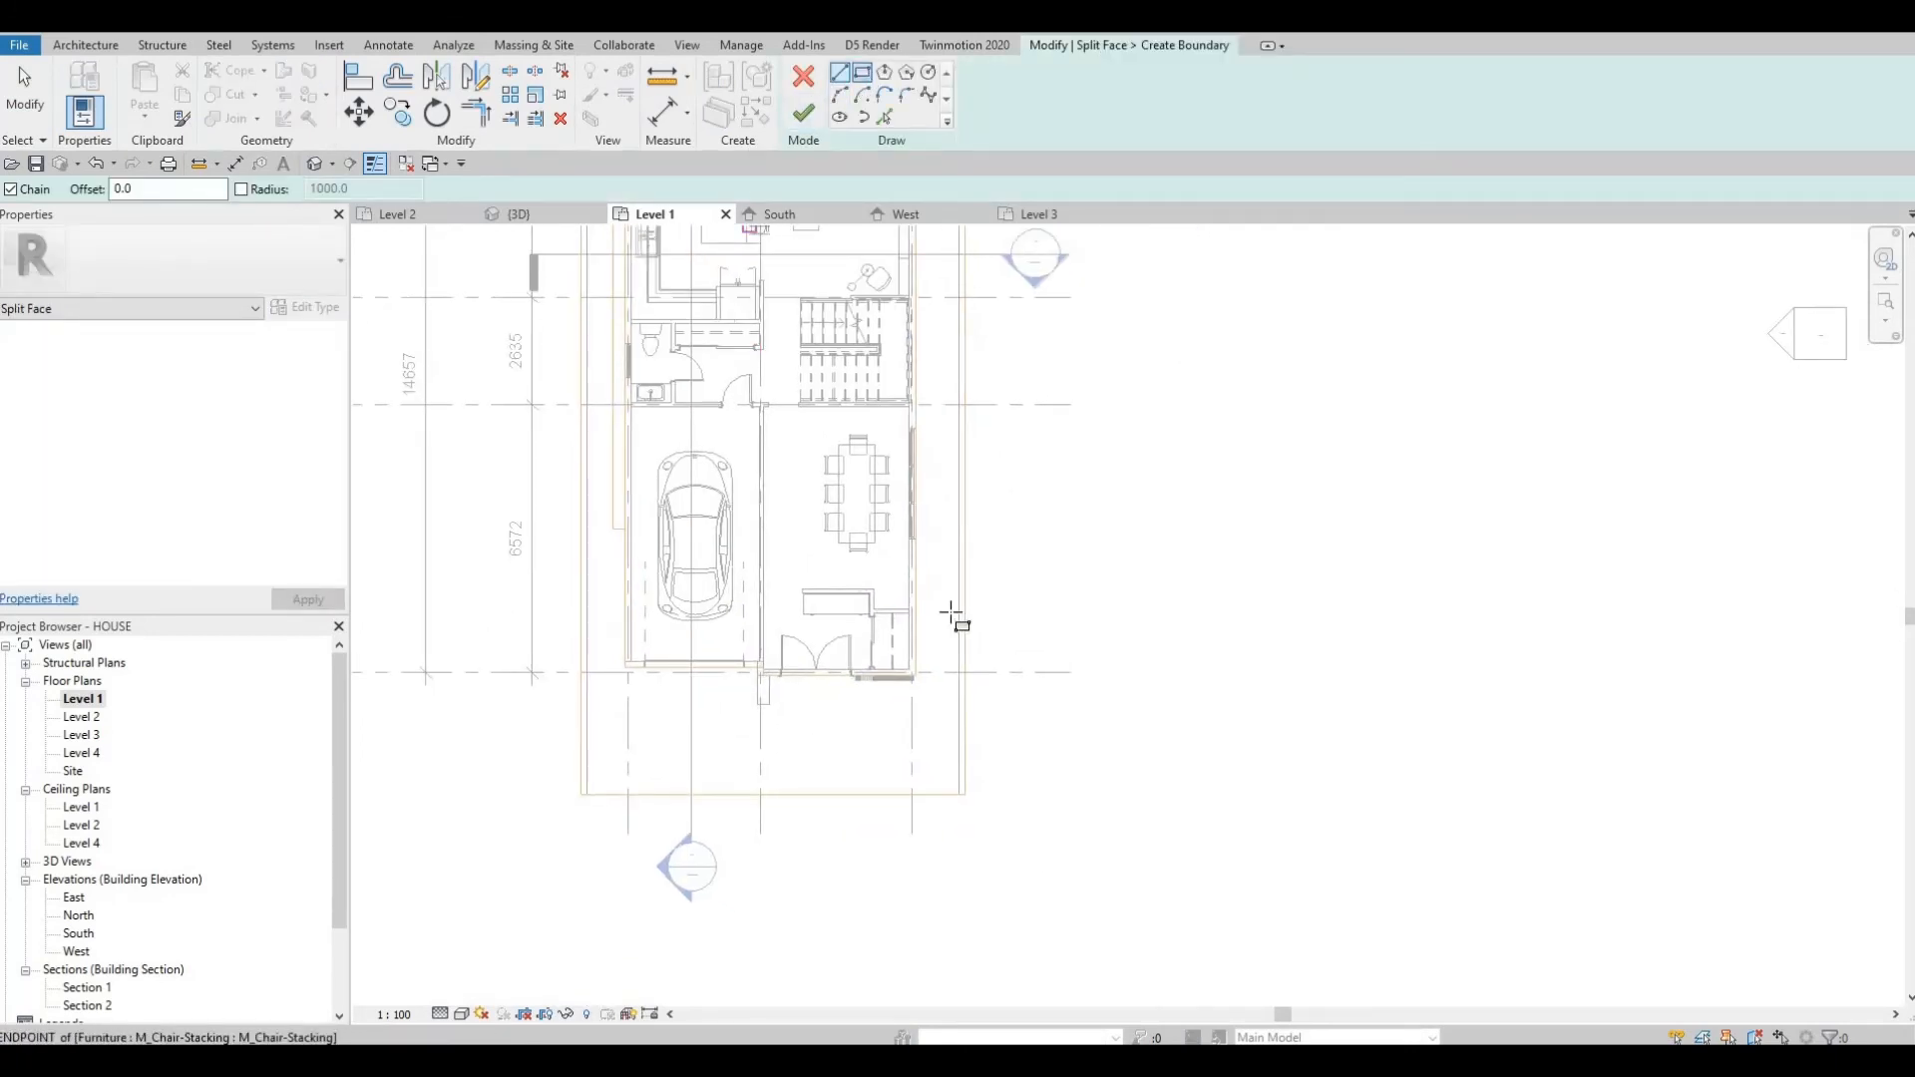
Draw a boundary rectangle about 550 by 2255 mm at the floor's northeast corner beside the pool.
{"action": "middle_click_drag", "start_coordinate": [911, 513], "coordinate": [914, 597]}
{"action": "scroll", "coordinate": [914, 588], "scroll_direction": "up", "scroll_amount": 2}
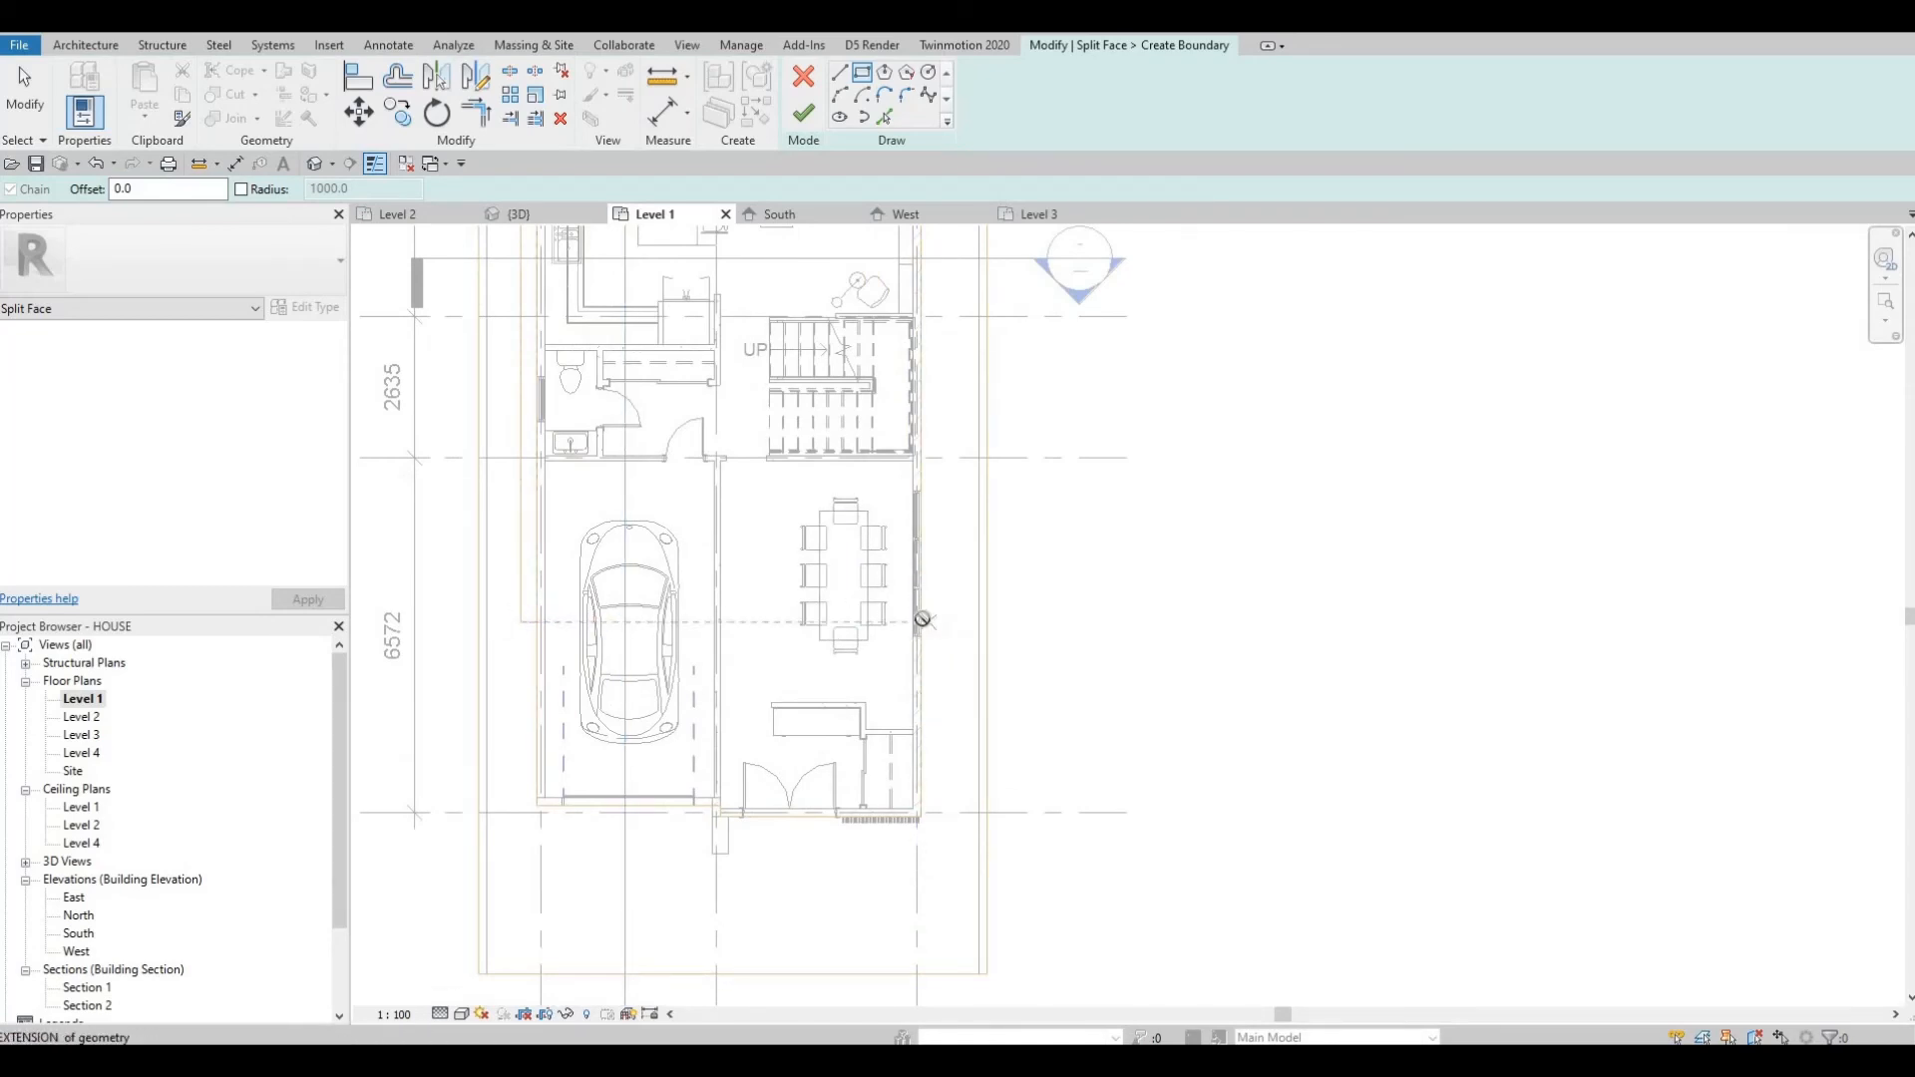
{"action": "left_click", "coordinate": [920, 622]}
{"action": "middle_click_drag", "start_coordinate": [914, 386], "coordinate": [909, 682]}
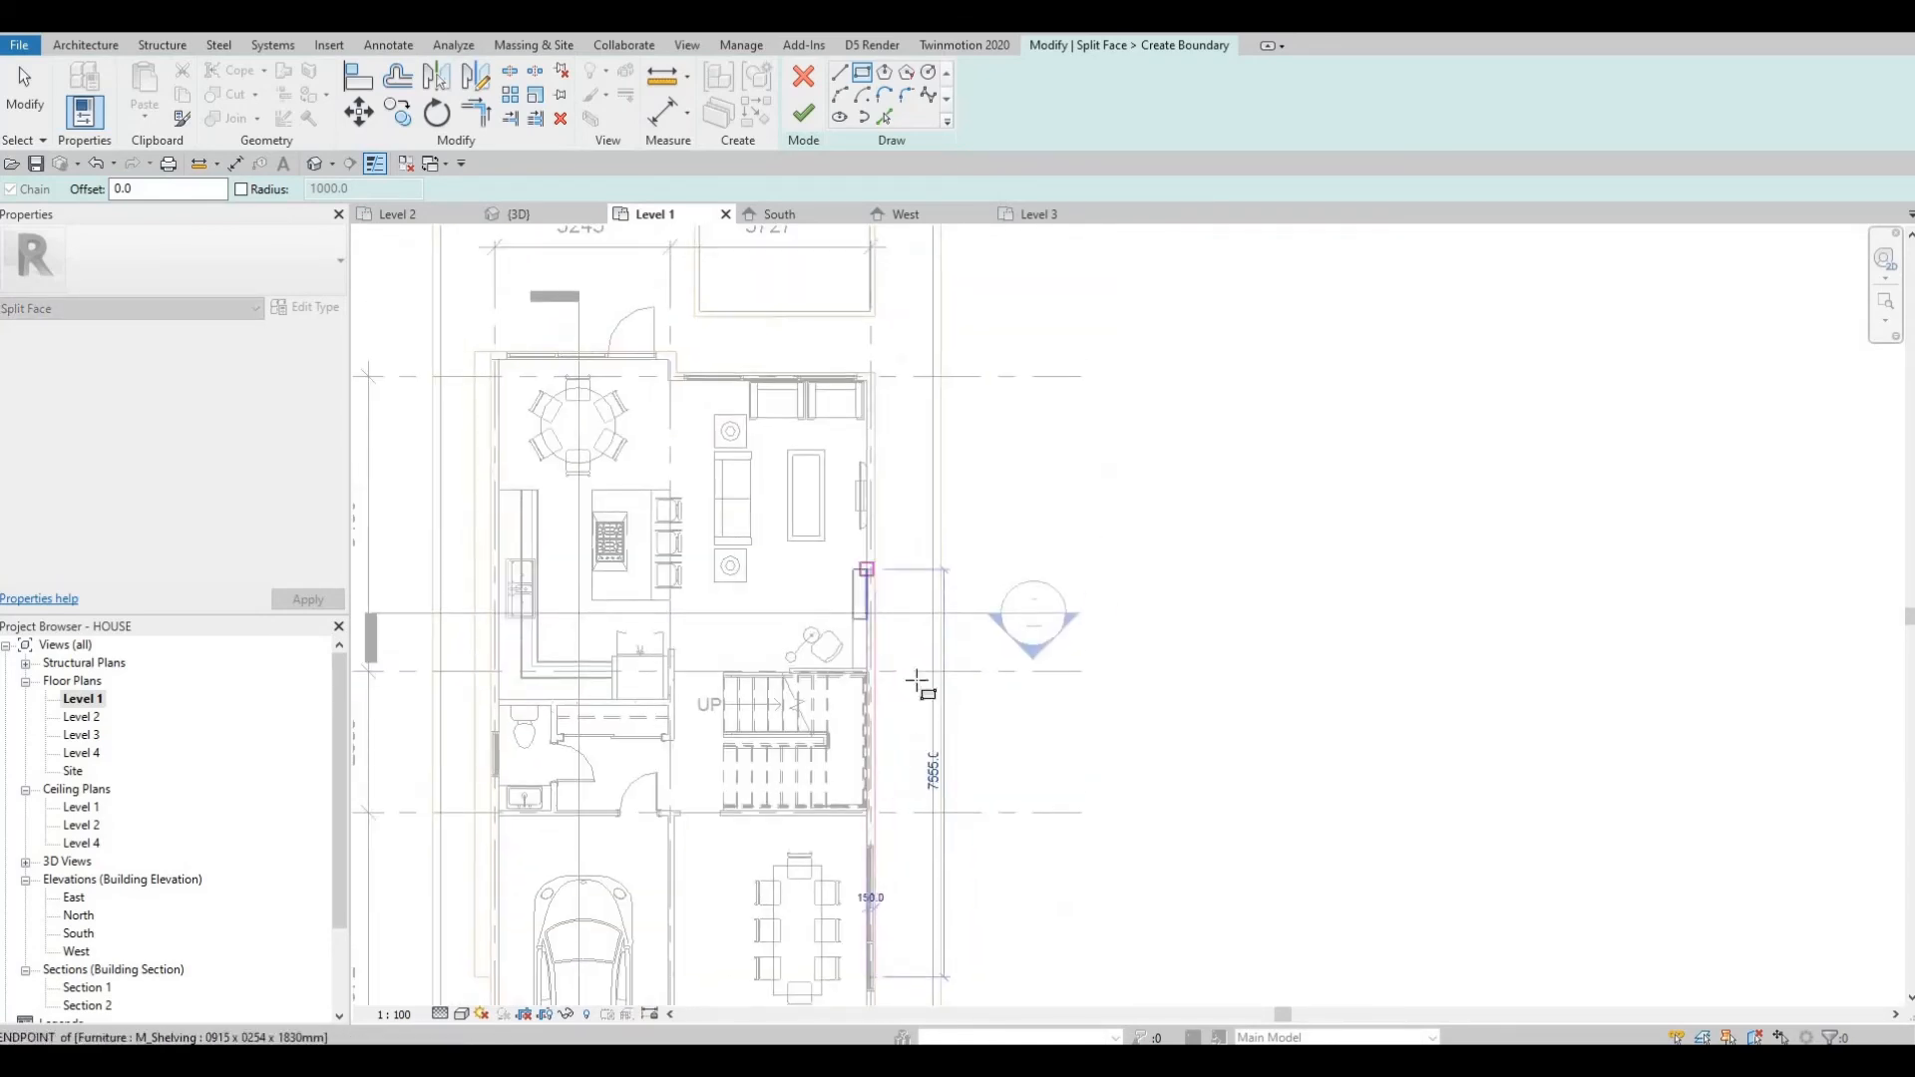
{"action": "middle_click_drag", "start_coordinate": [893, 429], "coordinate": [920, 646]}
{"action": "scroll", "coordinate": [922, 644], "scroll_direction": "up", "scroll_amount": 1}
{"action": "scroll", "coordinate": [915, 602], "scroll_direction": "up", "scroll_amount": 2}
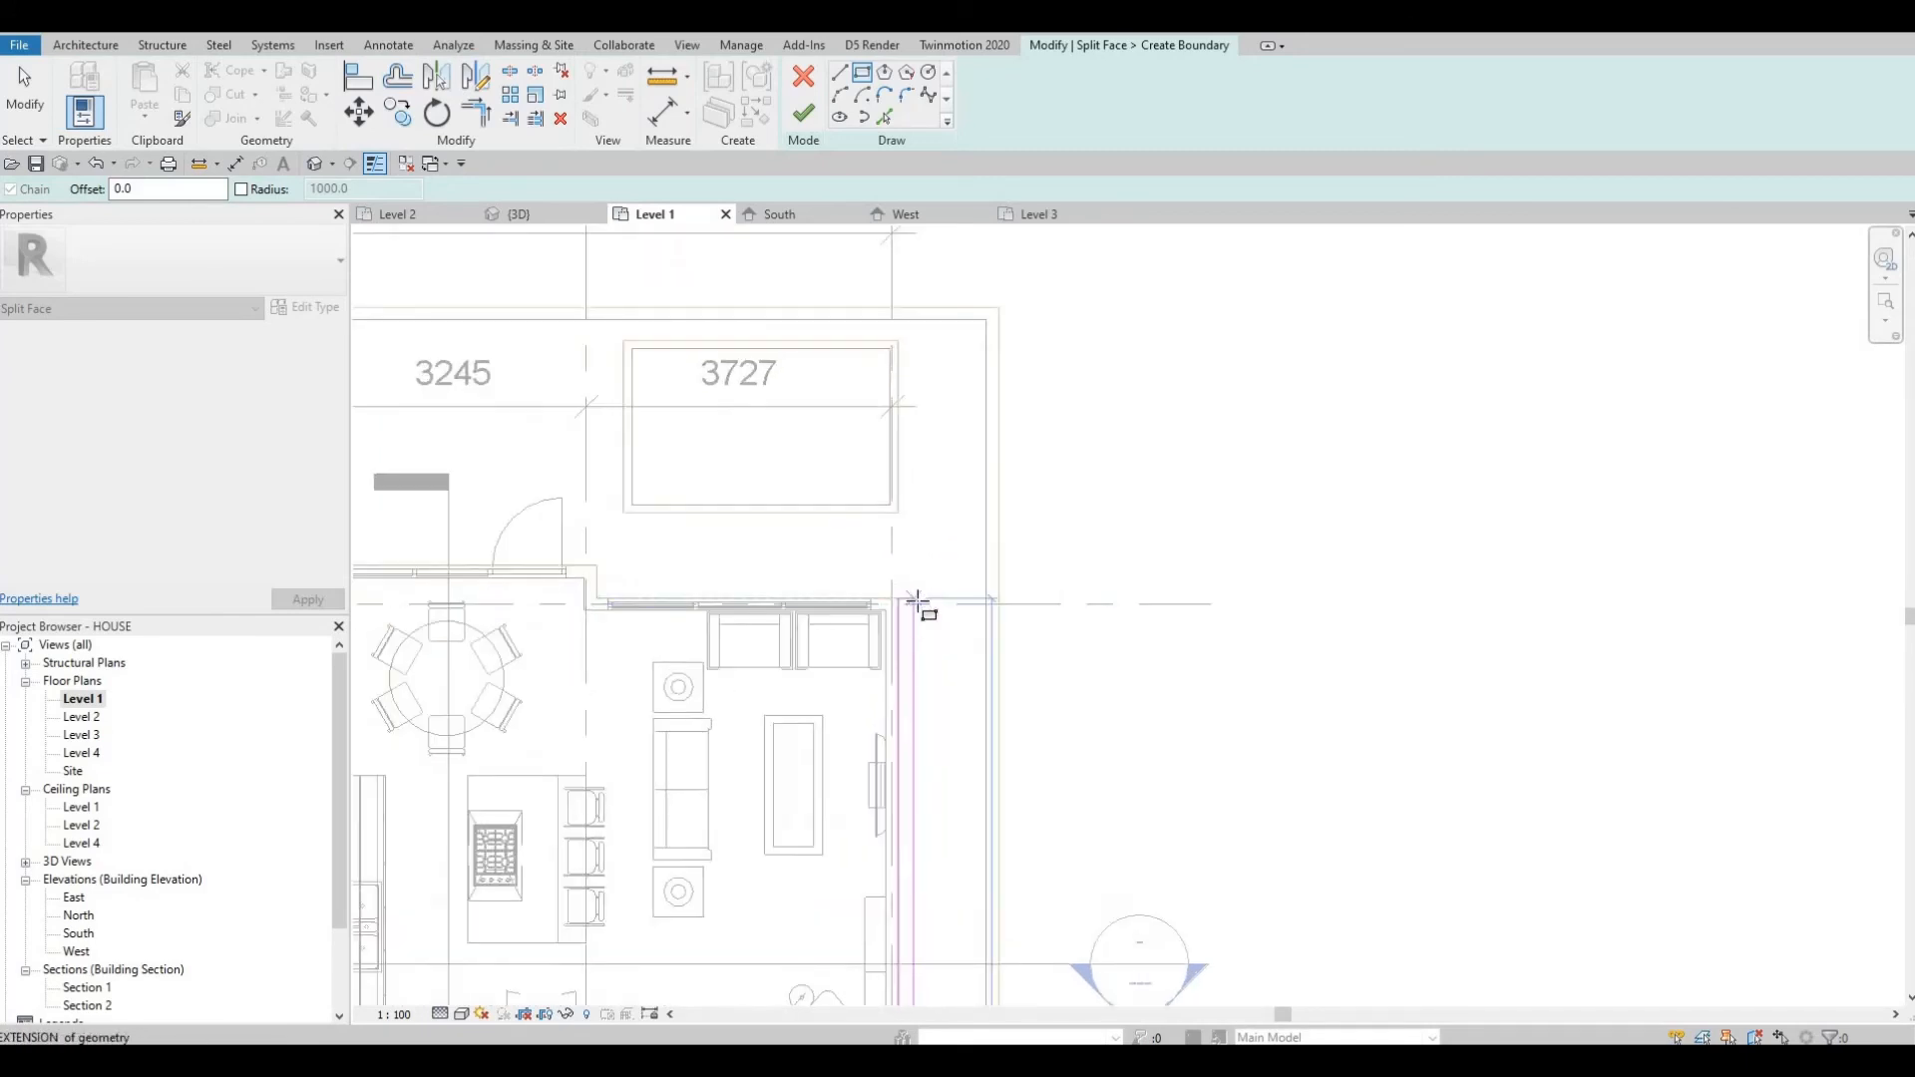
{"action": "key", "text": "Escape"}
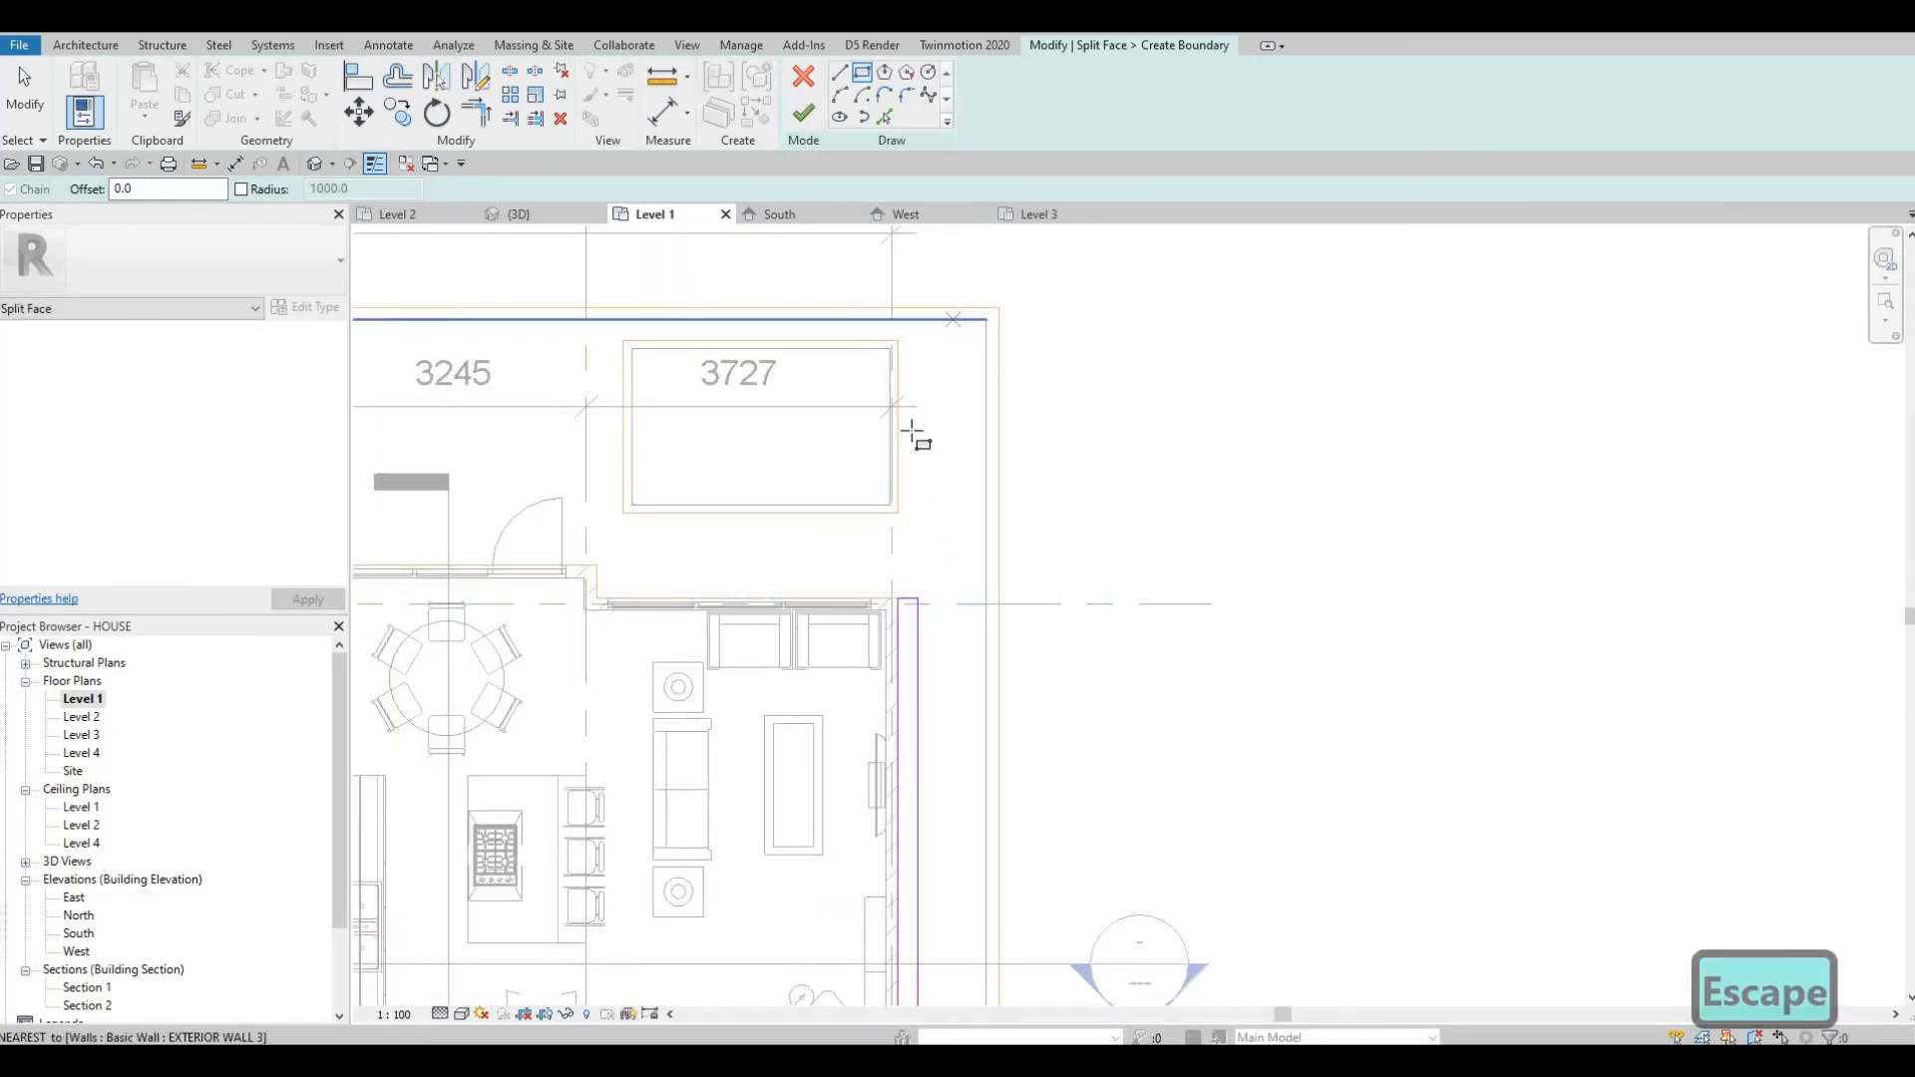
{"action": "middle_click_drag", "start_coordinate": [881, 457], "coordinate": [1103, 462]}
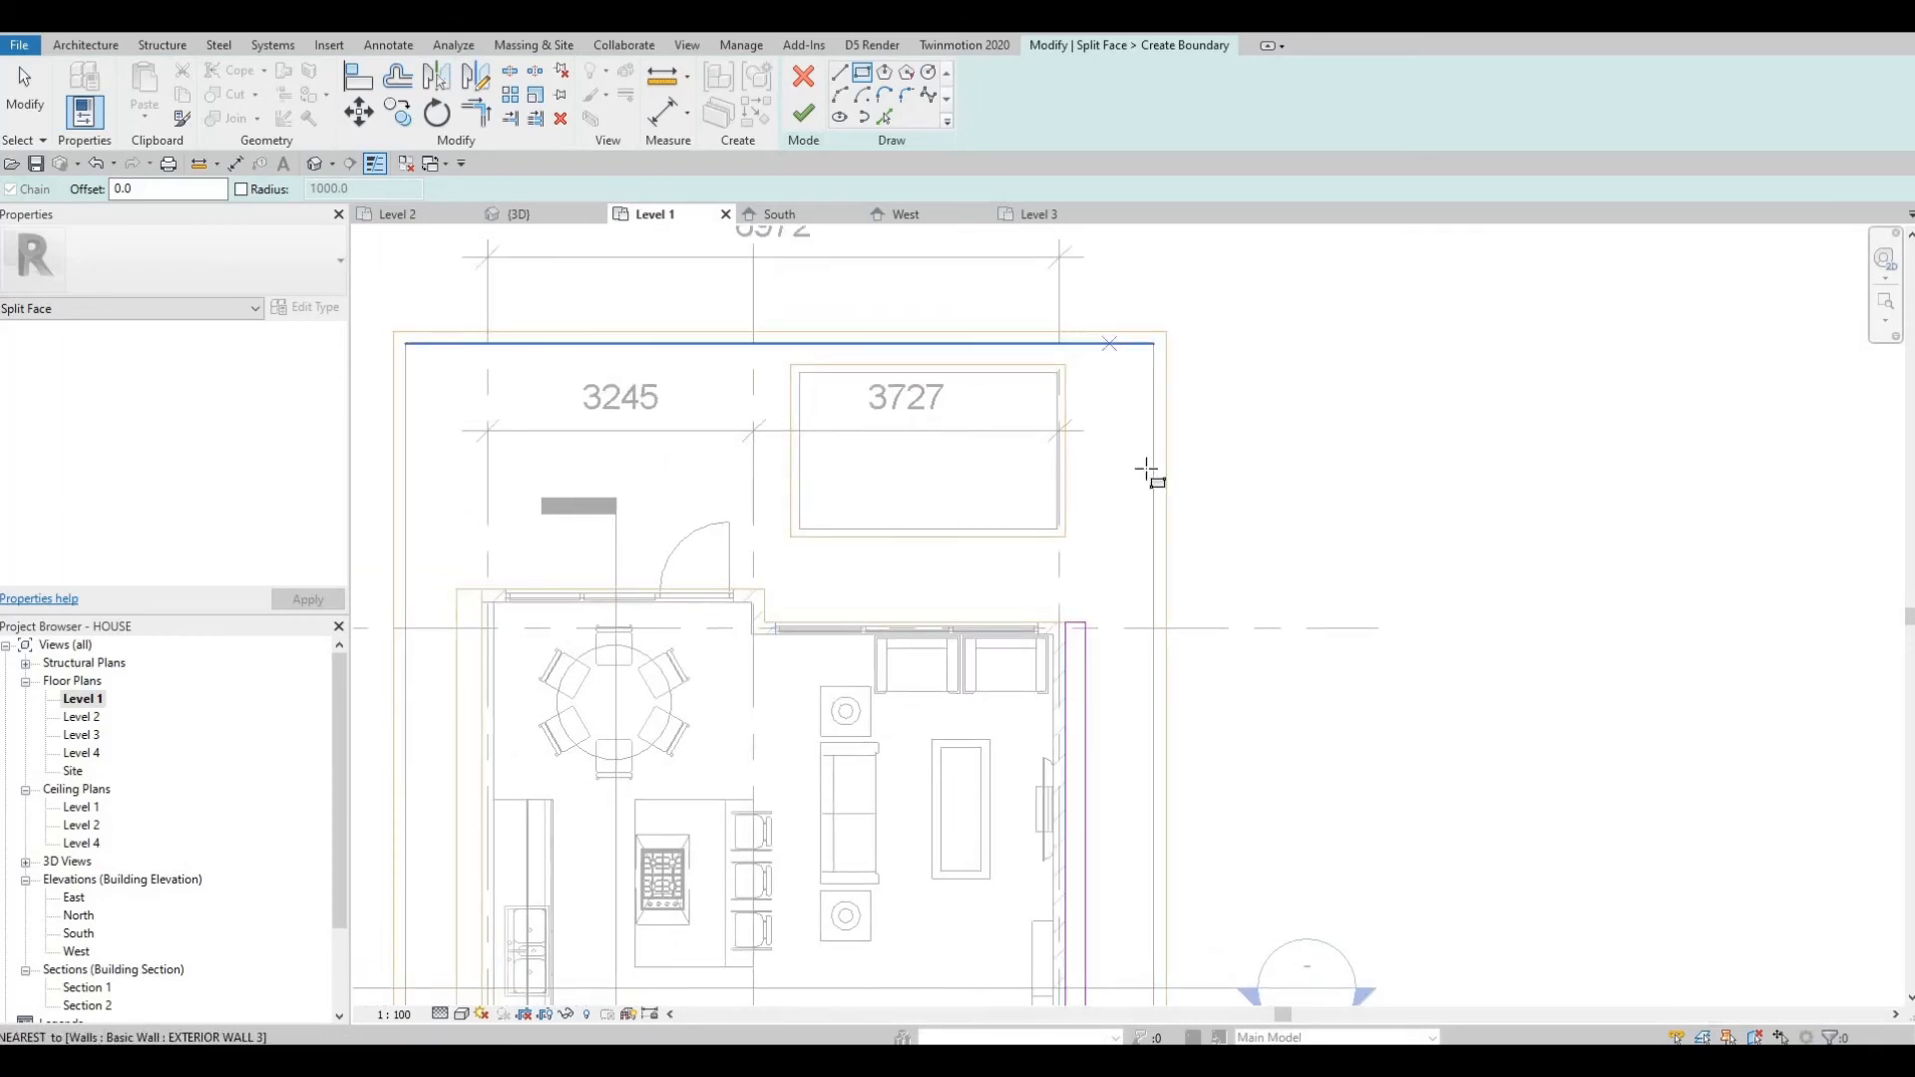
{"action": "left_click", "coordinate": [1109, 345]}
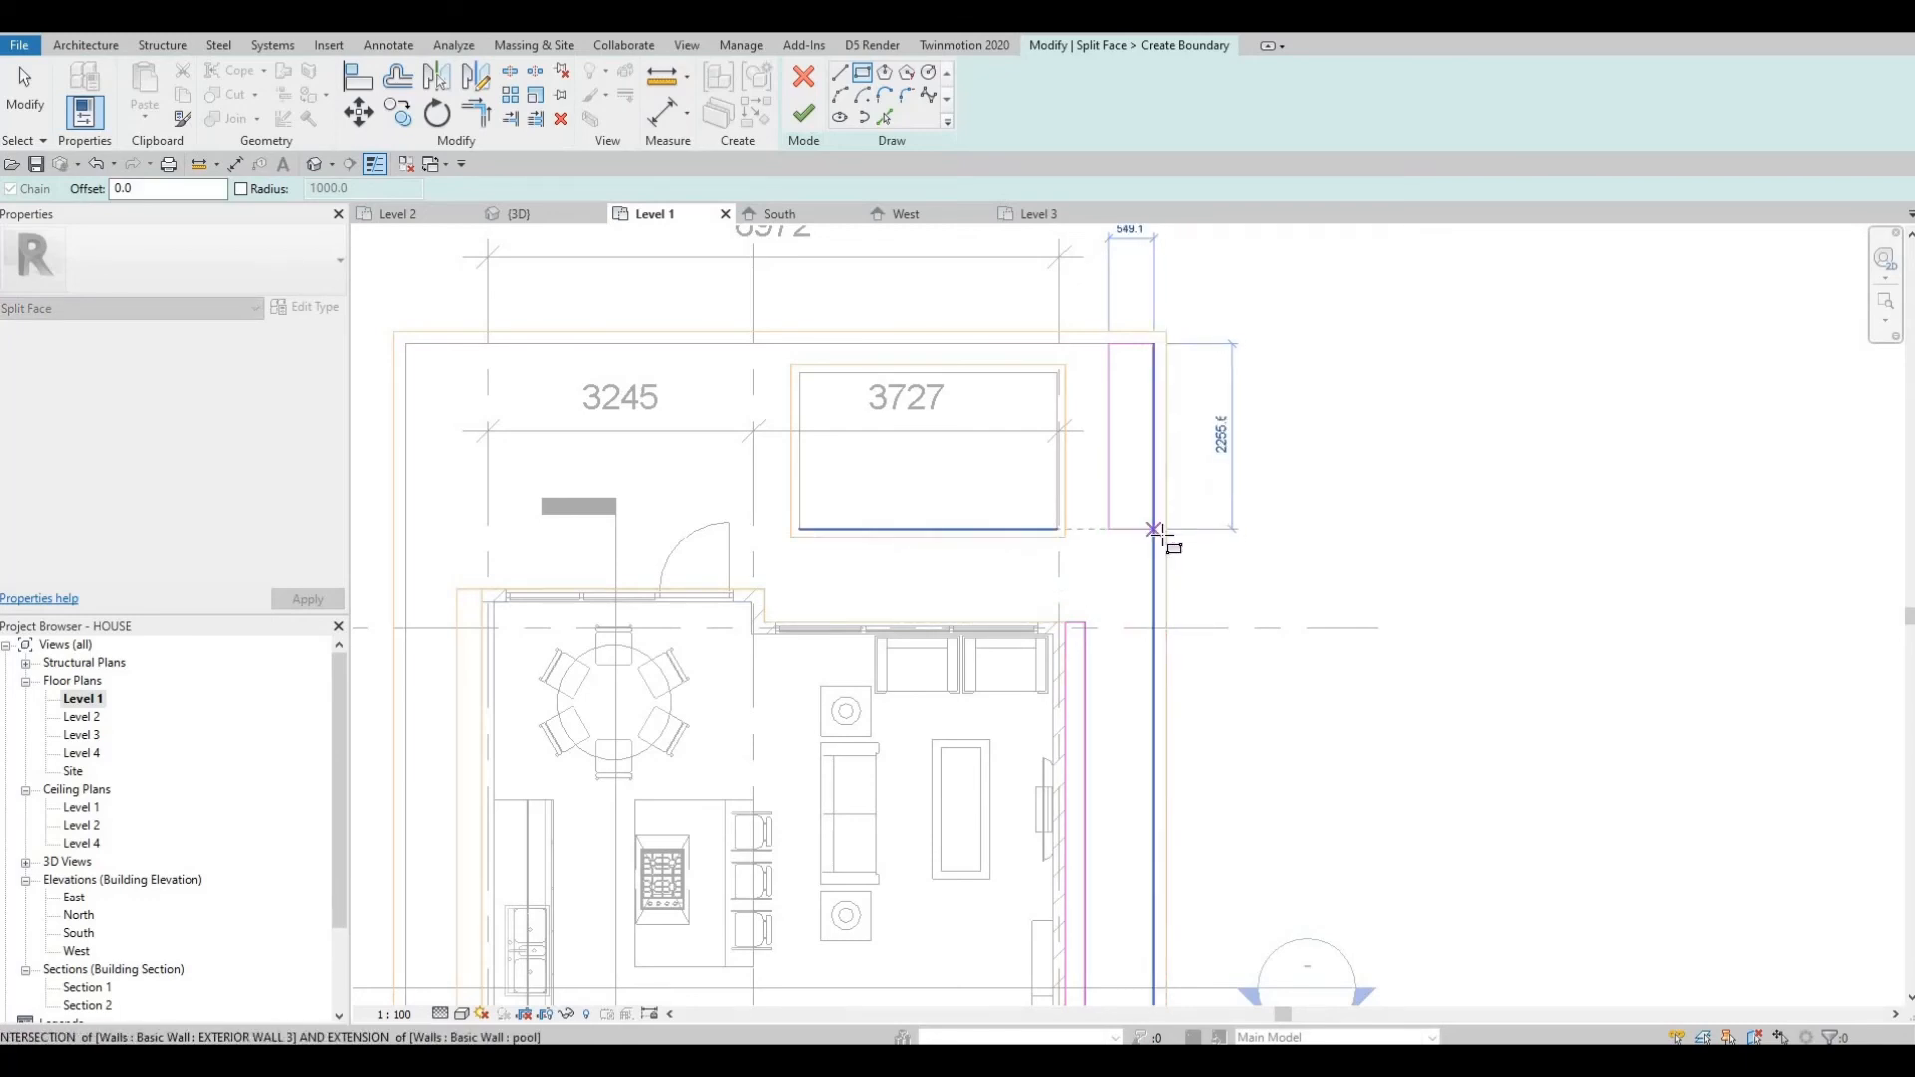
{"action": "left_click", "coordinate": [1156, 537]}
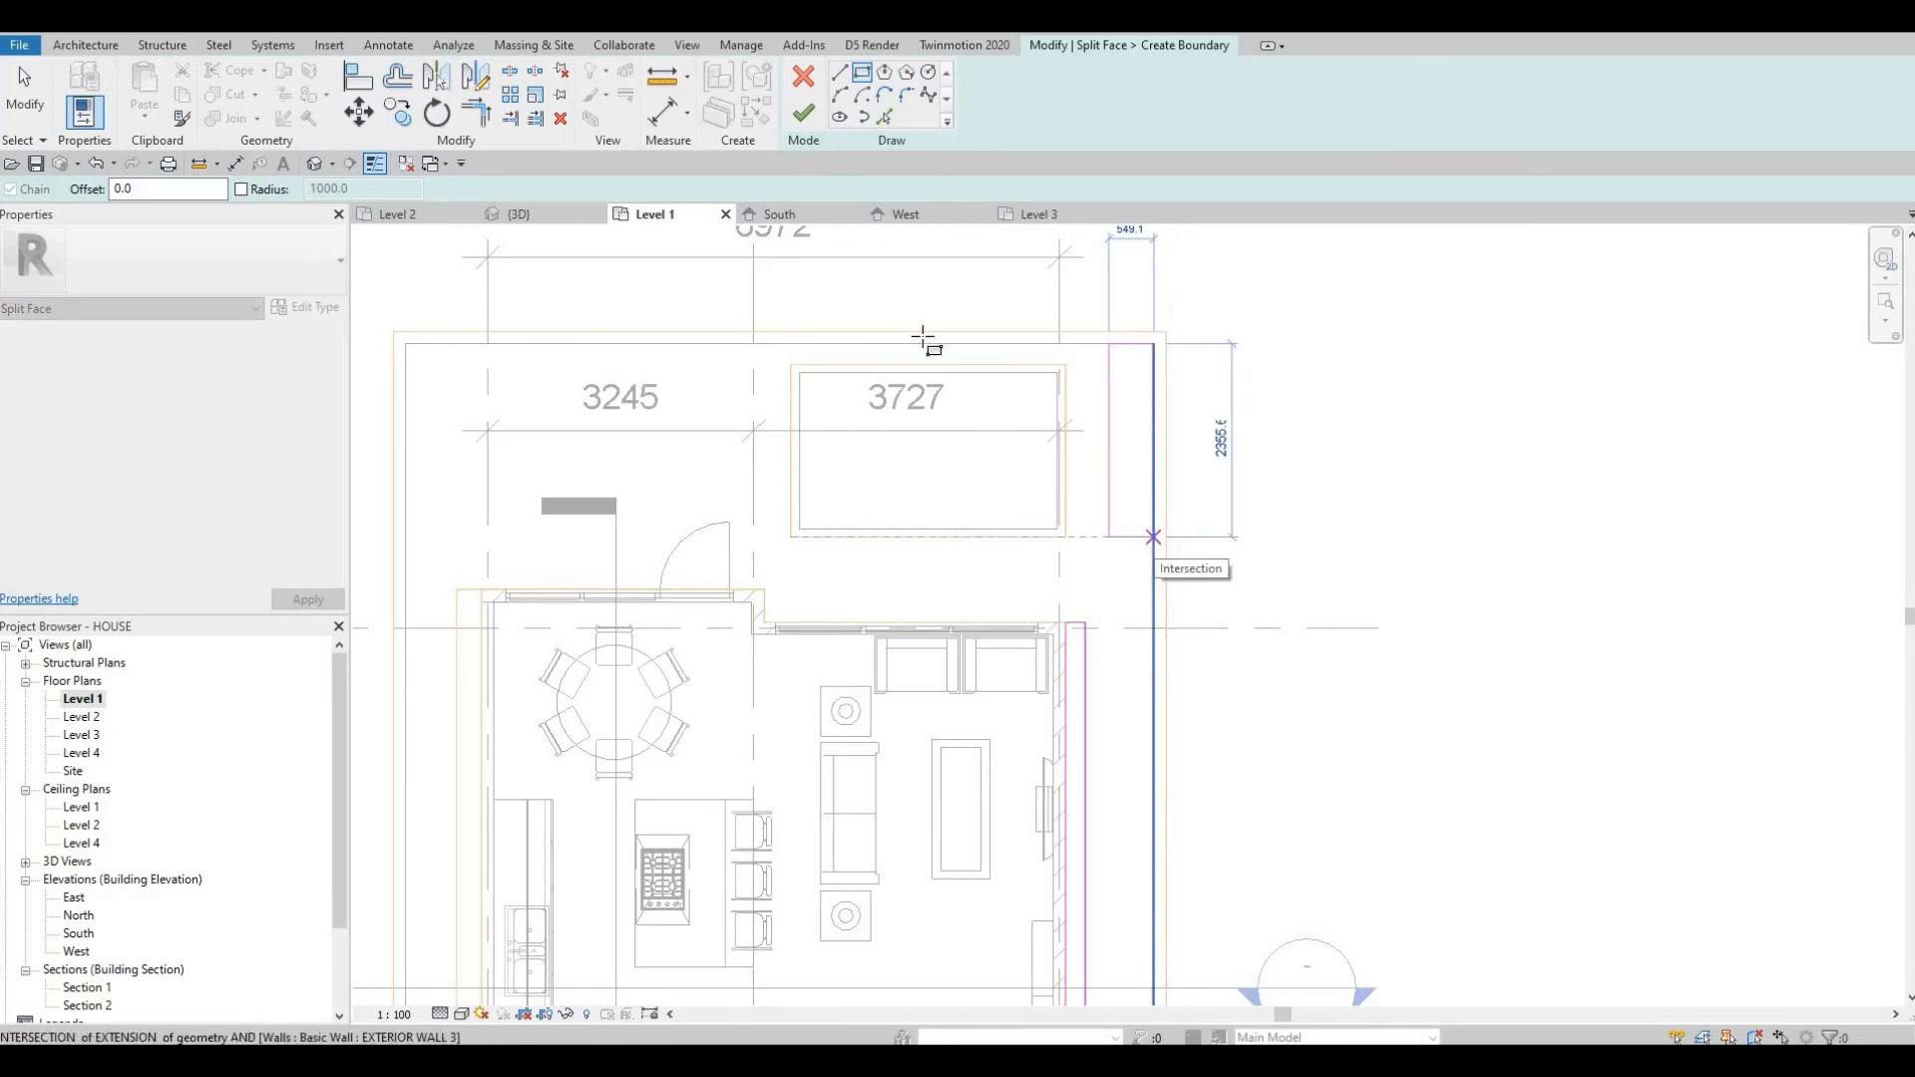
{"action": "key", "text": "Escape"}
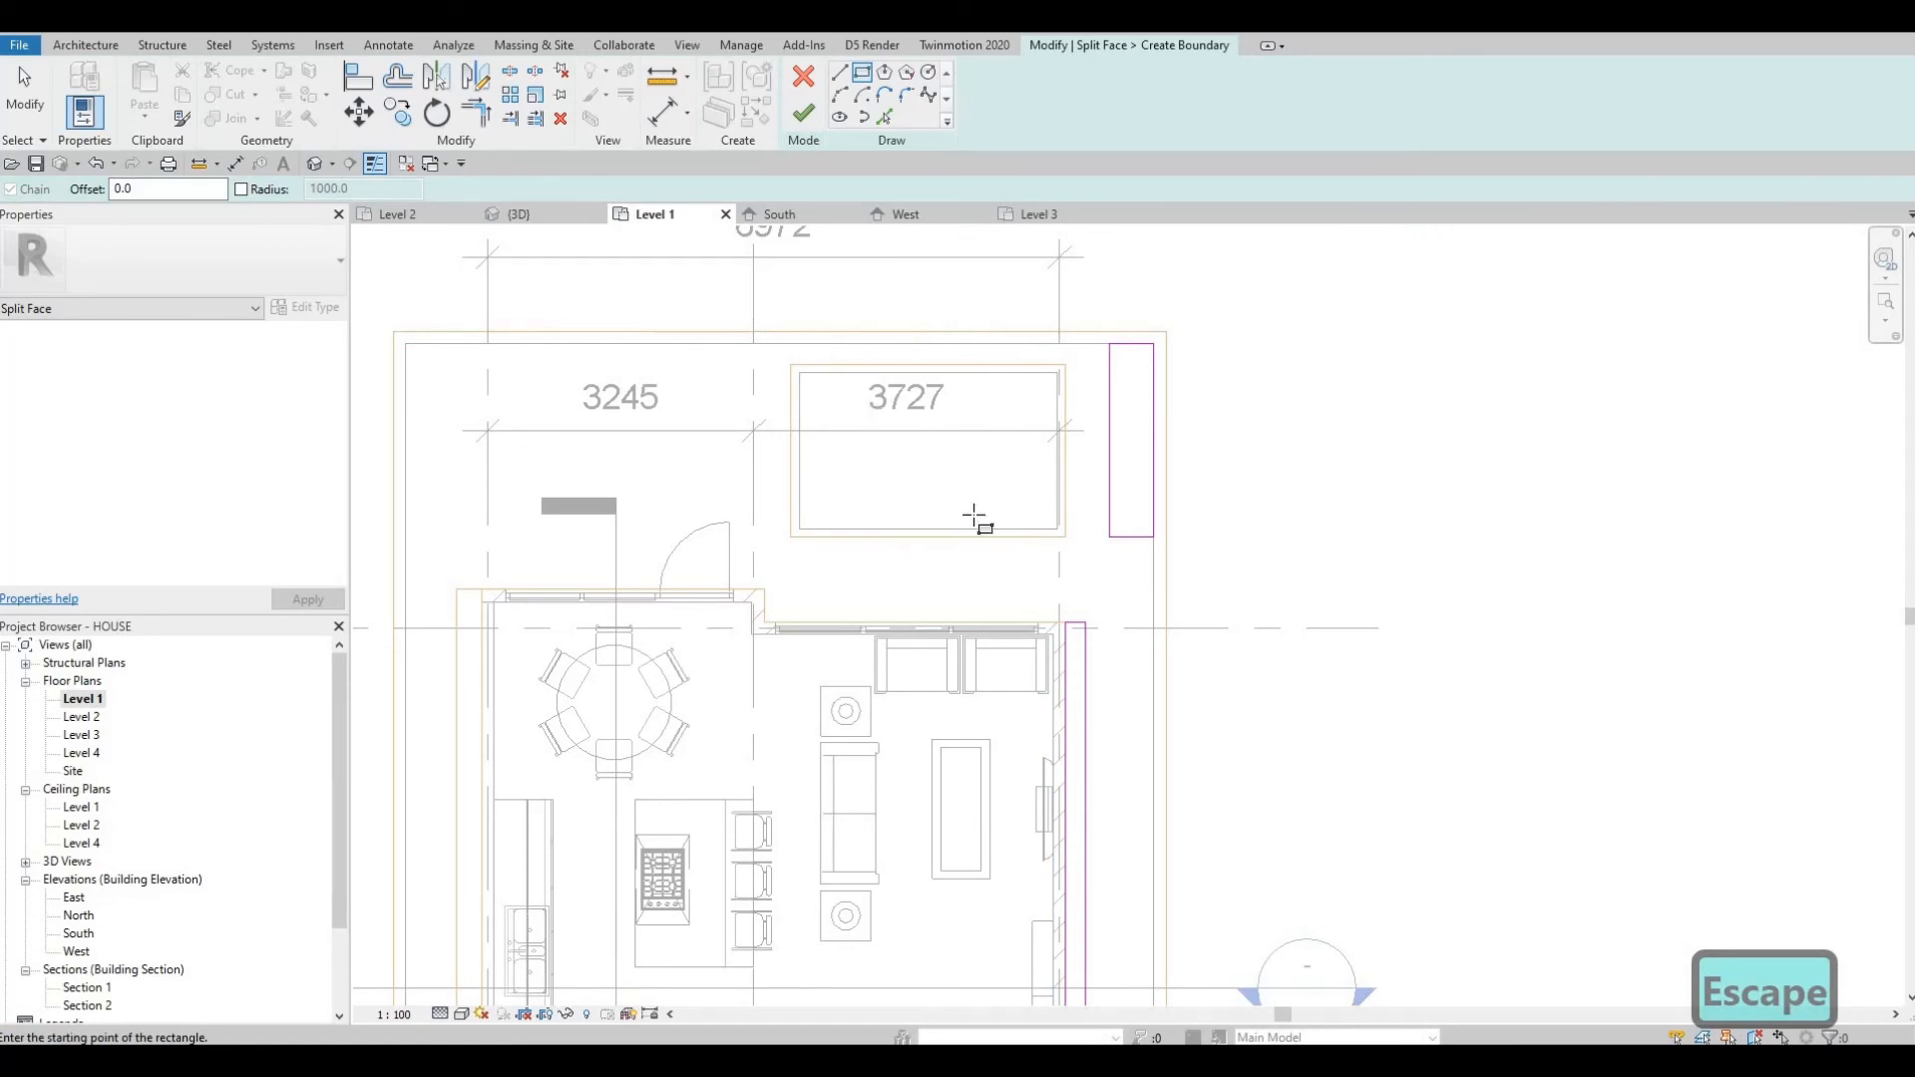
Draw a boundary rectangle about 1660 by 2190 mm at the floor's southeast corner.
{"action": "scroll", "coordinate": [974, 515], "scroll_direction": "down", "scroll_amount": 2}
{"action": "middle_click_drag", "start_coordinate": [1043, 898], "coordinate": [1073, 581]}
{"action": "middle_click_drag", "start_coordinate": [1058, 812], "coordinate": [1055, 556]}
{"action": "middle_click_drag", "start_coordinate": [1106, 786], "coordinate": [1077, 560]}
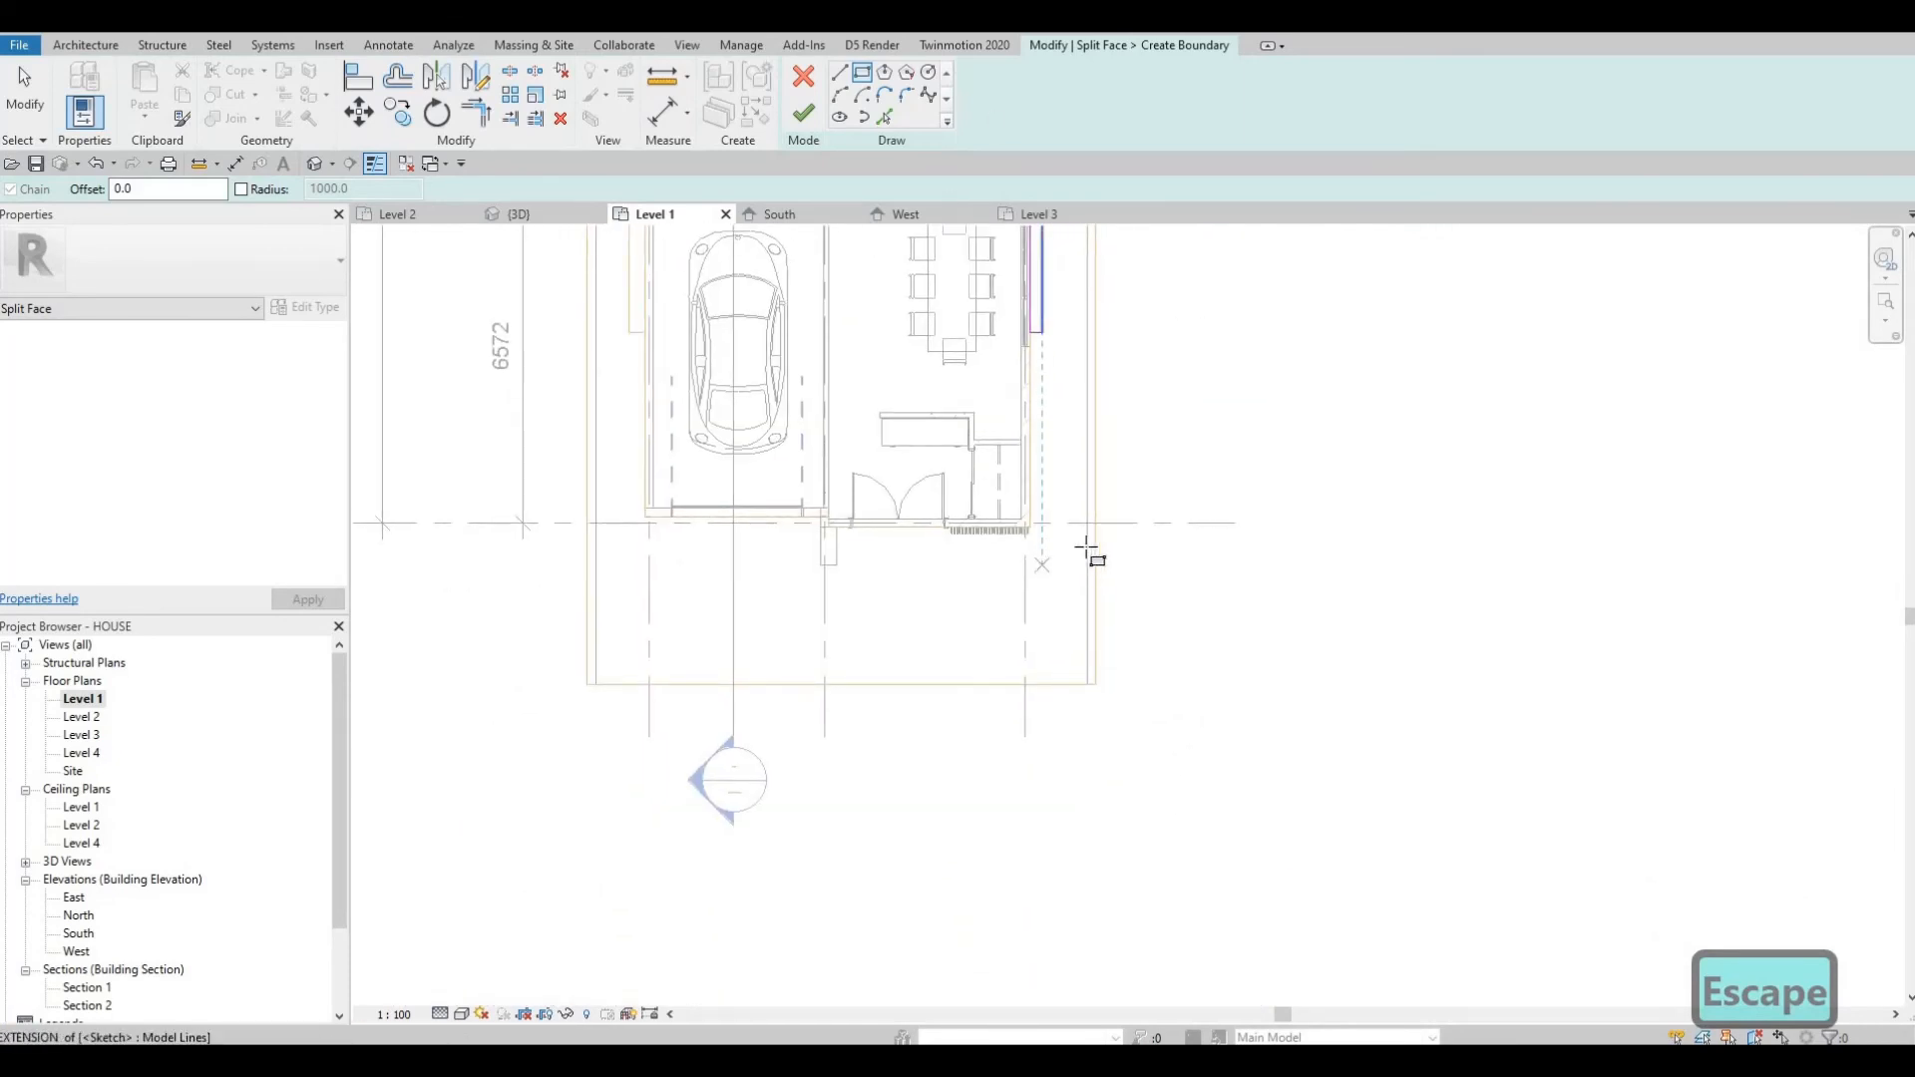
{"action": "left_click", "coordinate": [1086, 567]}
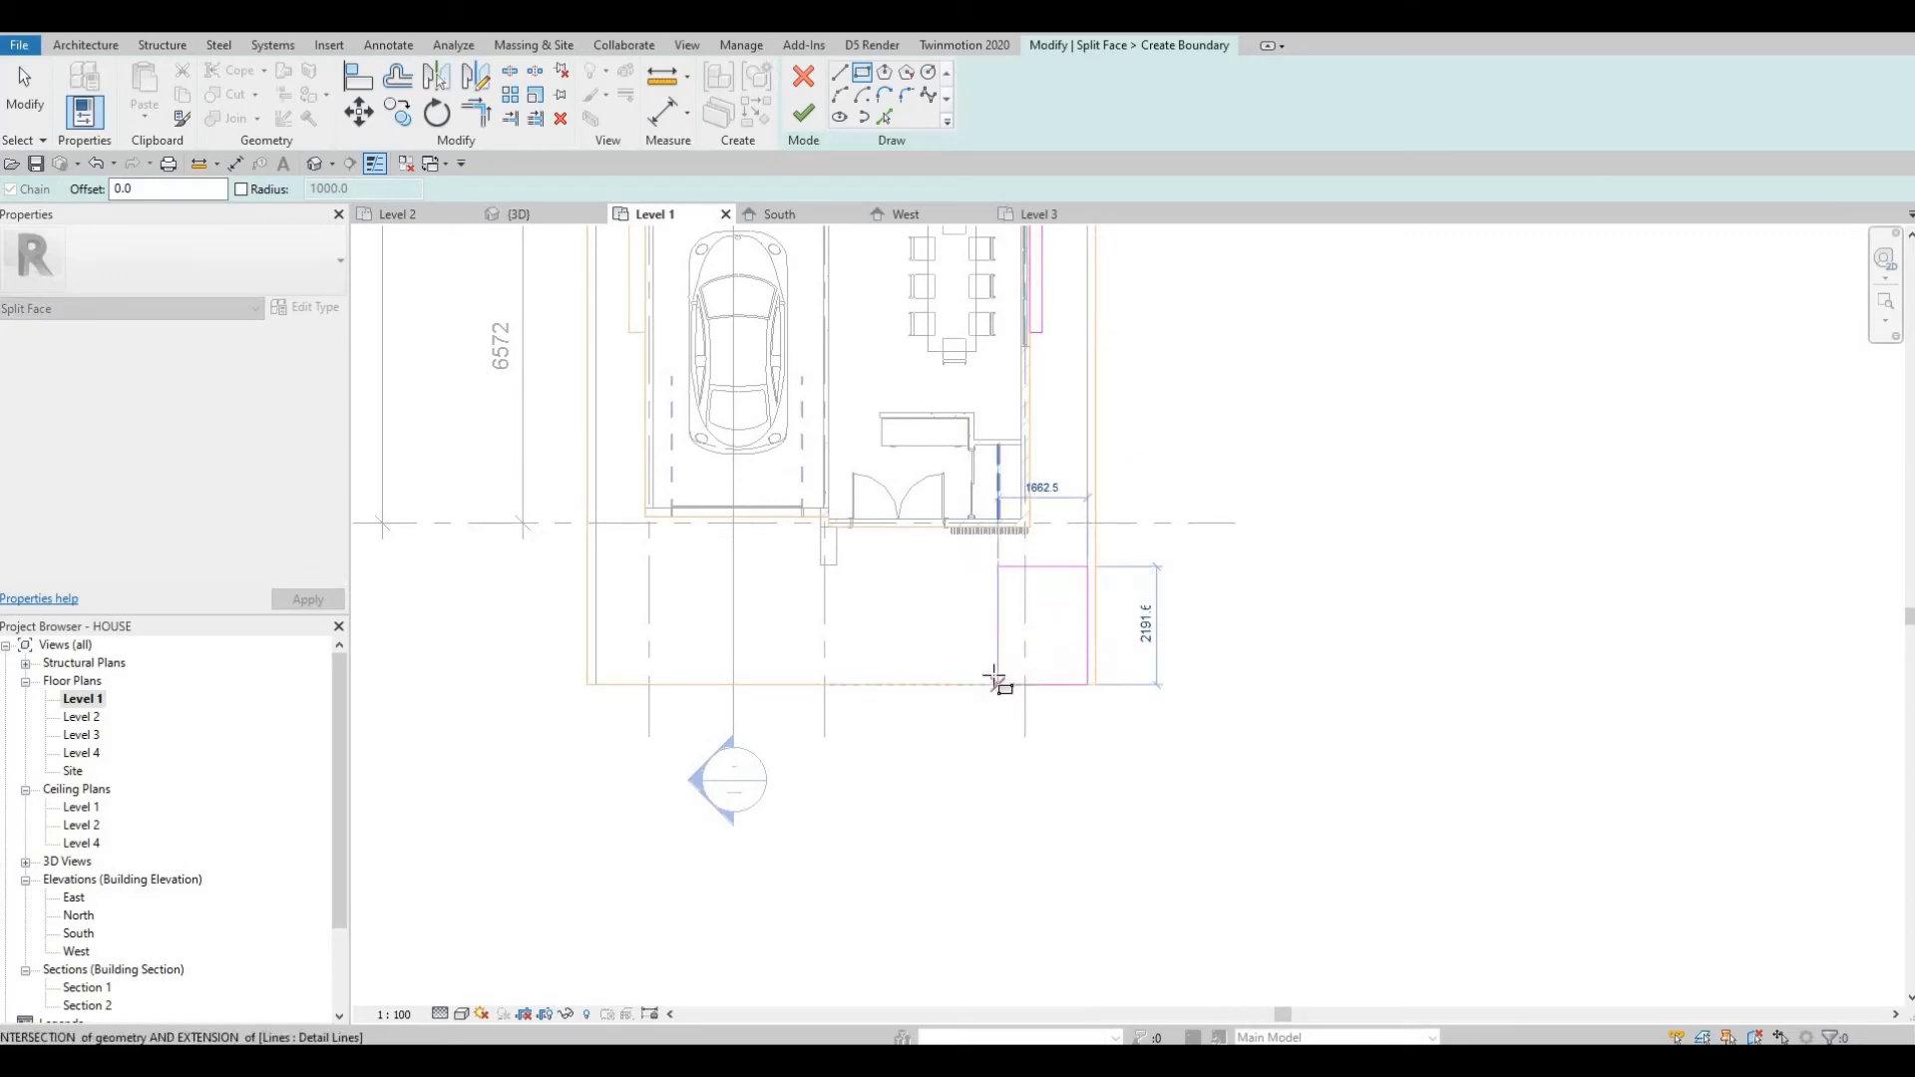
{"action": "left_click", "coordinate": [998, 684]}
Delete the southeast rectangle's bottom edge and try to finish the boundary sketch.
{"action": "key", "text": "Escape"}
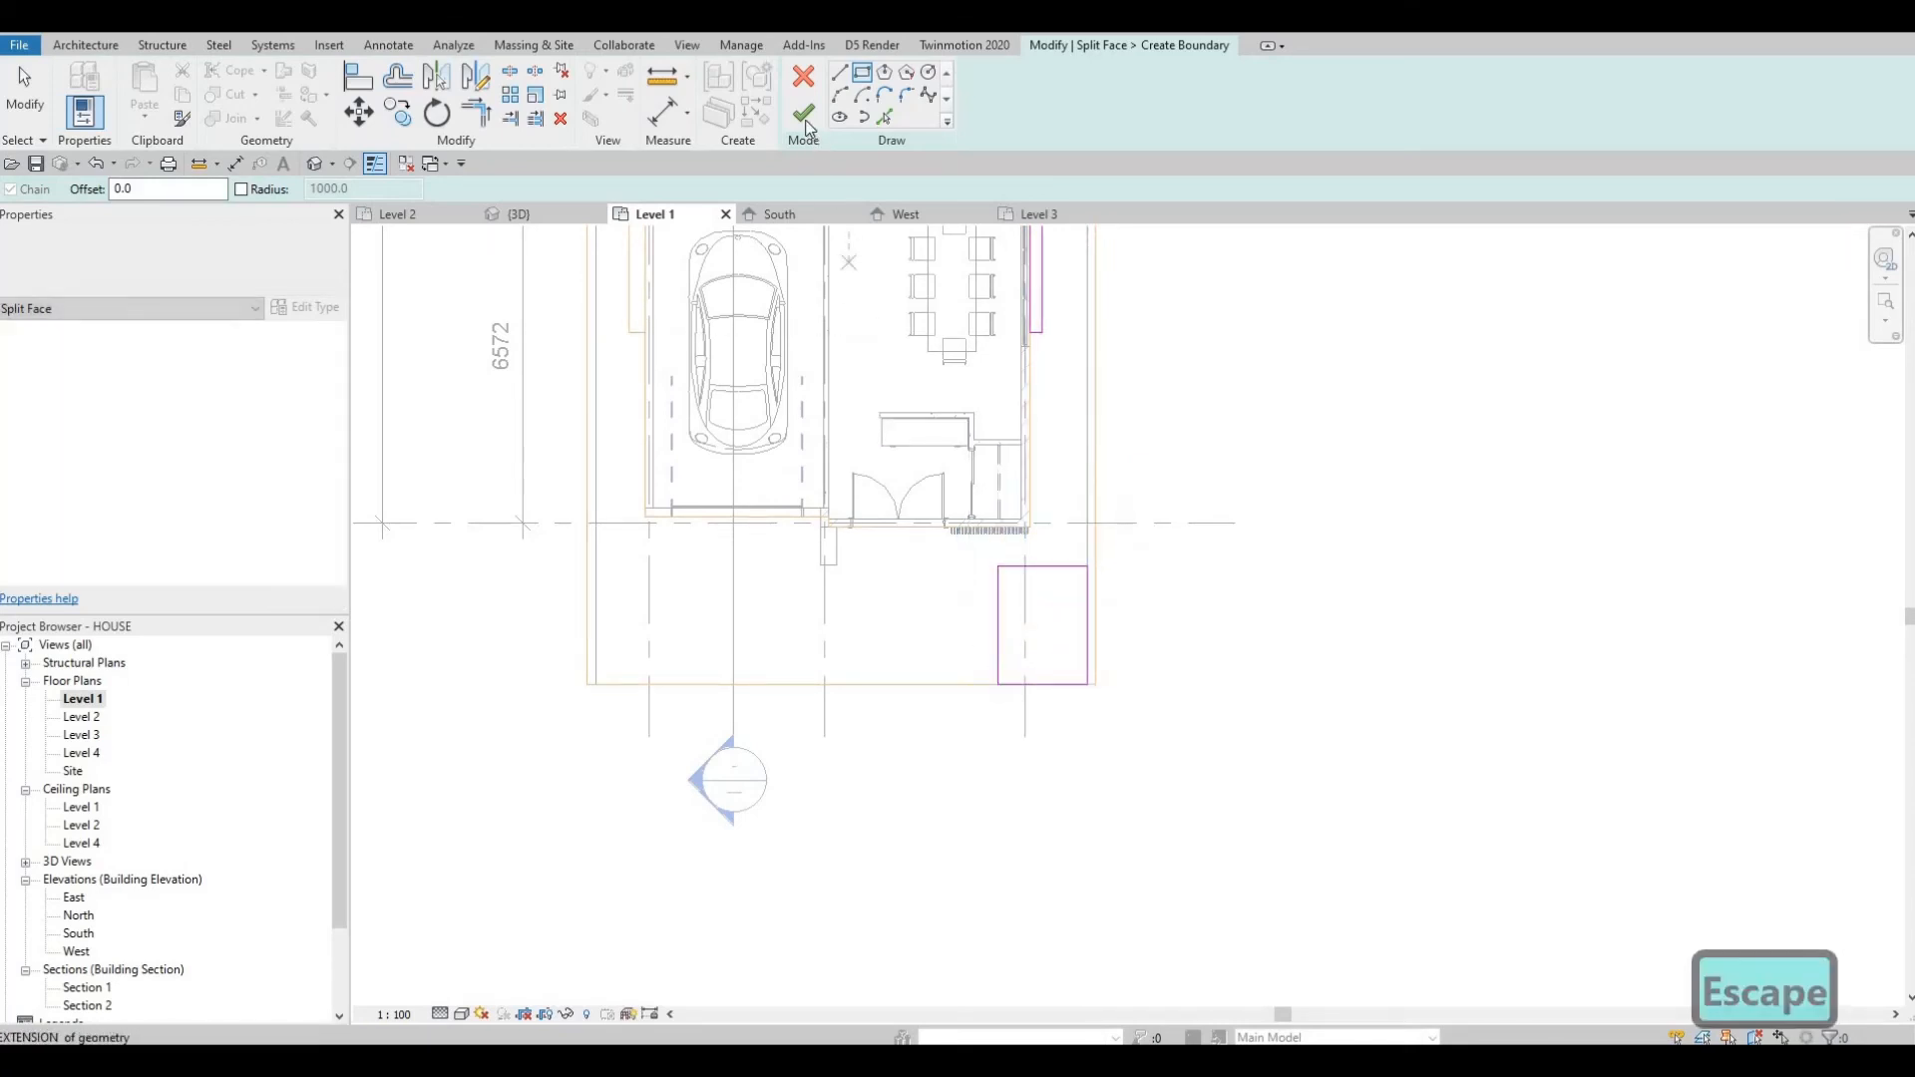
{"action": "key", "text": "Escape"}
{"action": "key", "text": "Escape"}
{"action": "left_click", "coordinate": [1035, 686]}
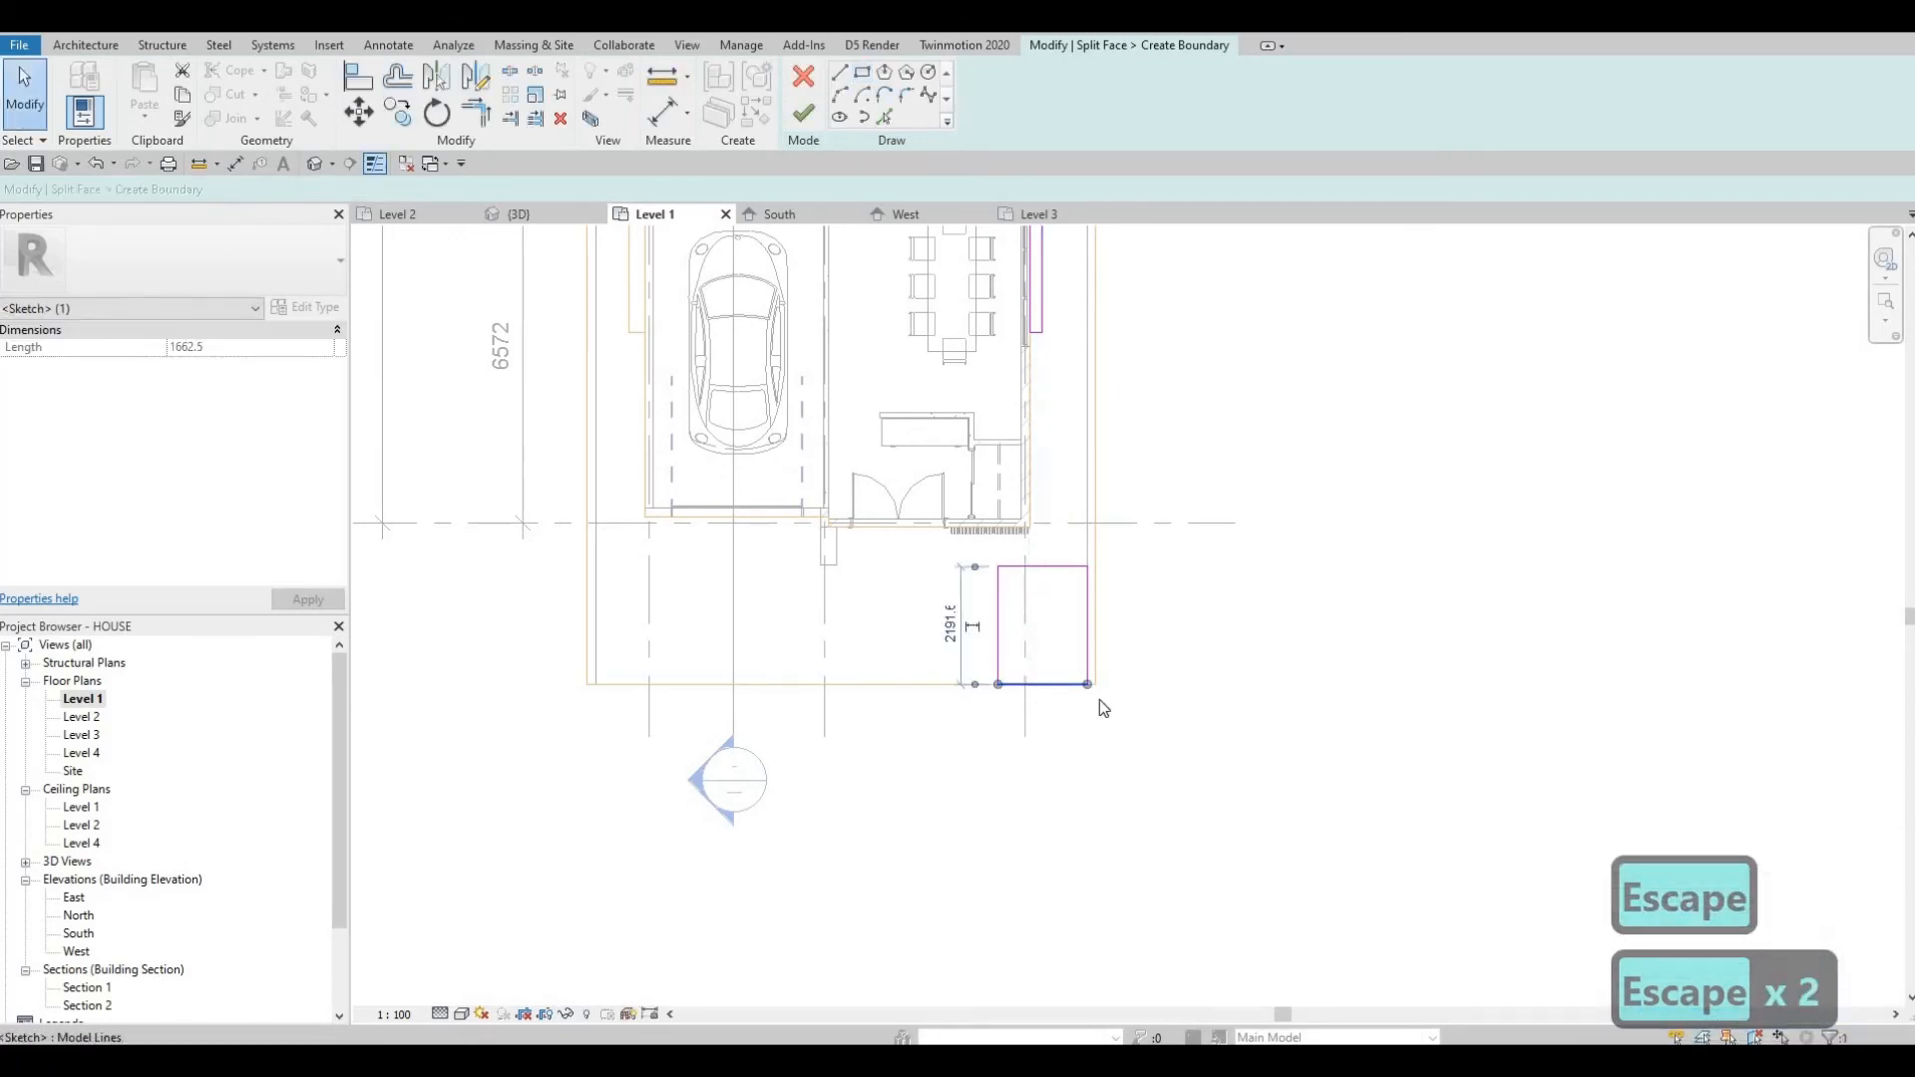
{"action": "key", "text": "Delete"}
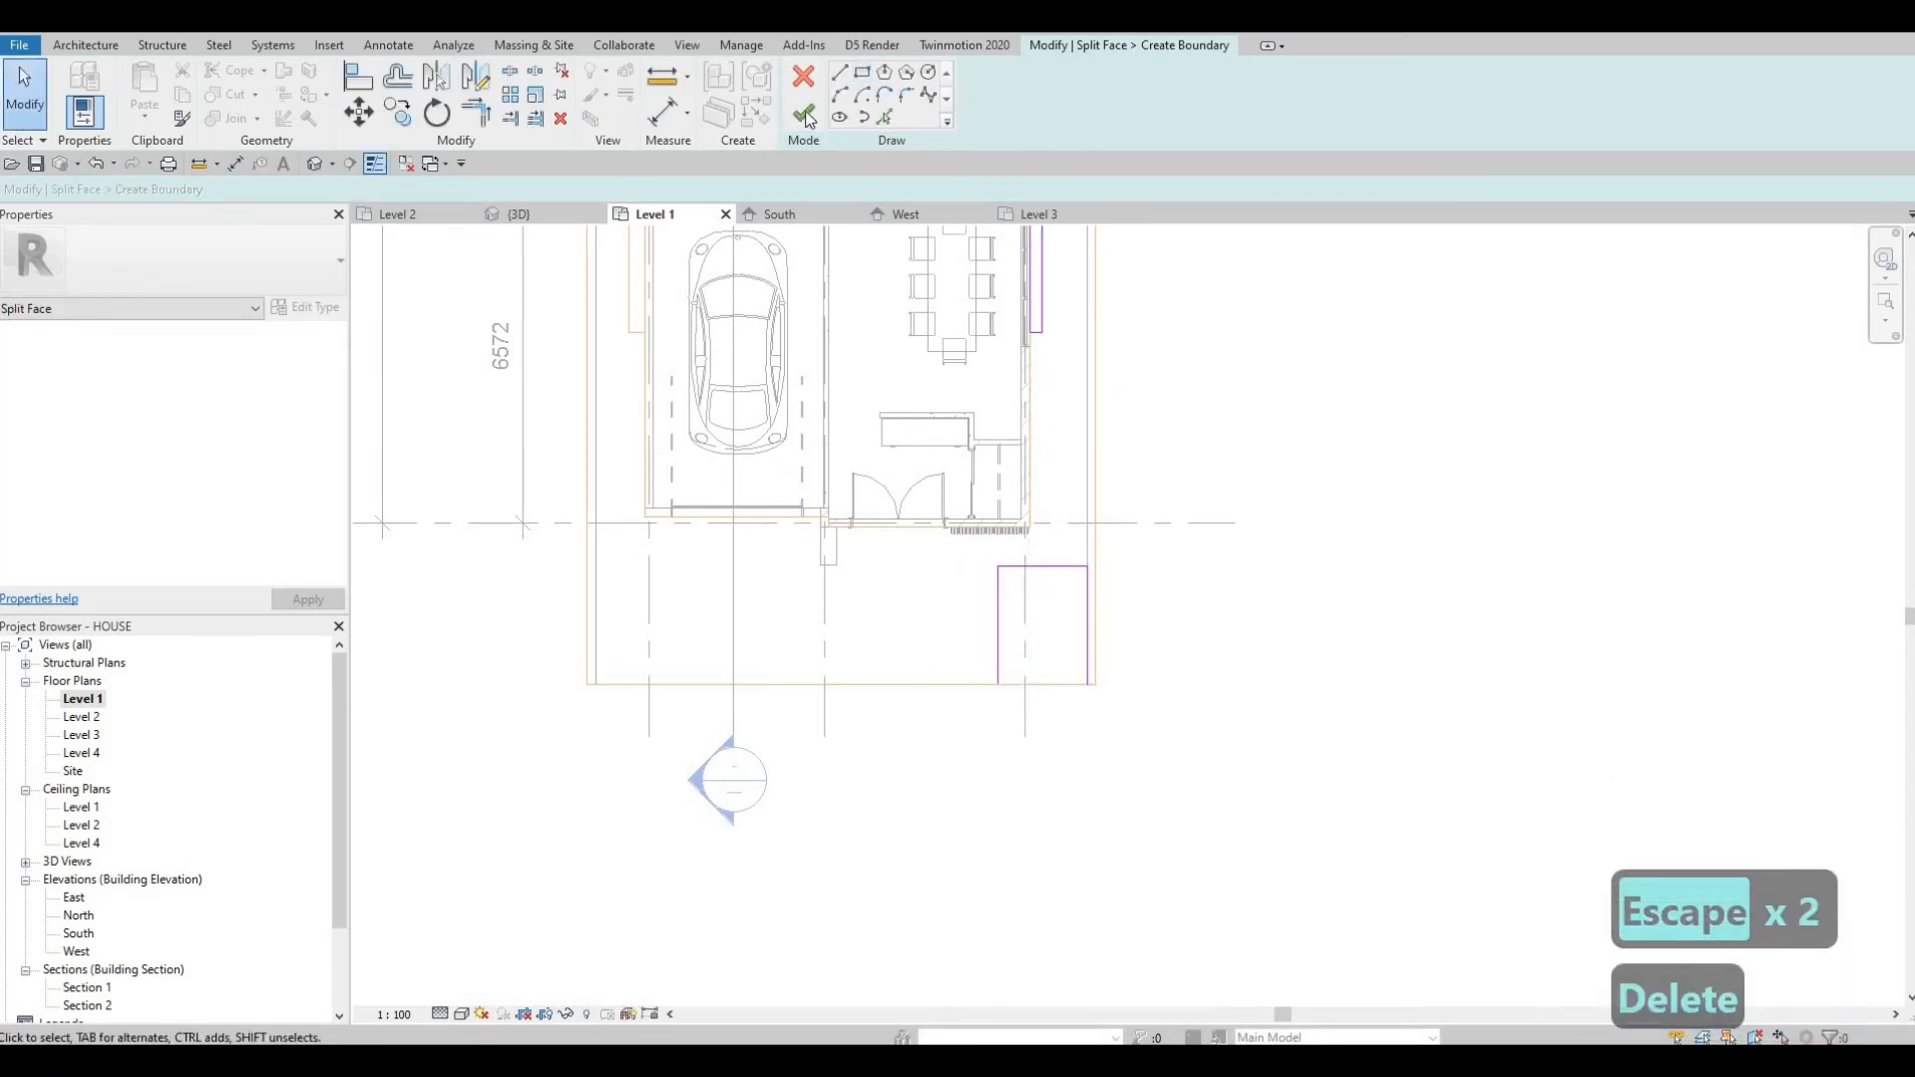
{"action": "left_click", "coordinate": [816, 120]}
{"action": "key", "text": "Escape"}
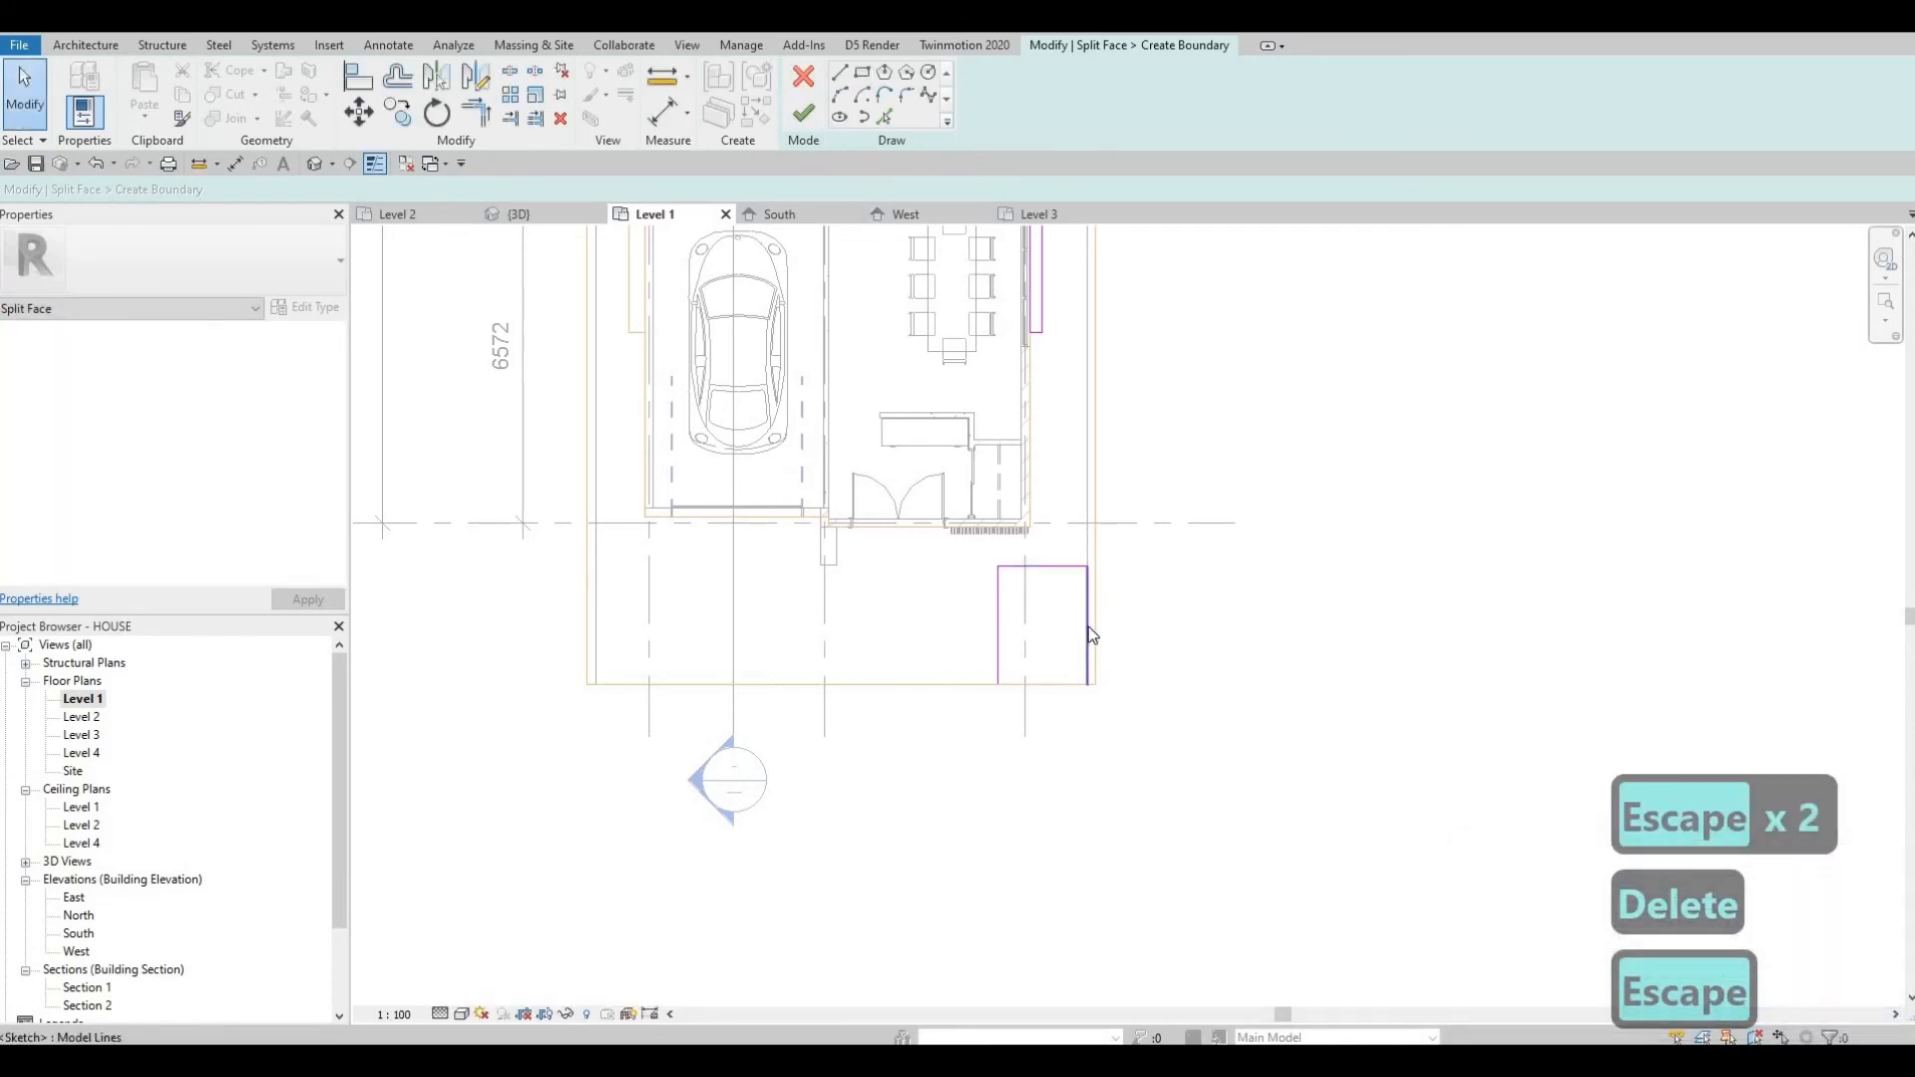
Delete the southeast boundary's east edge and stretch its top edge to about 1812 mm.
{"action": "left_click", "coordinate": [1088, 618]}
{"action": "scroll", "coordinate": [1115, 534], "scroll_direction": "up", "scroll_amount": 2}
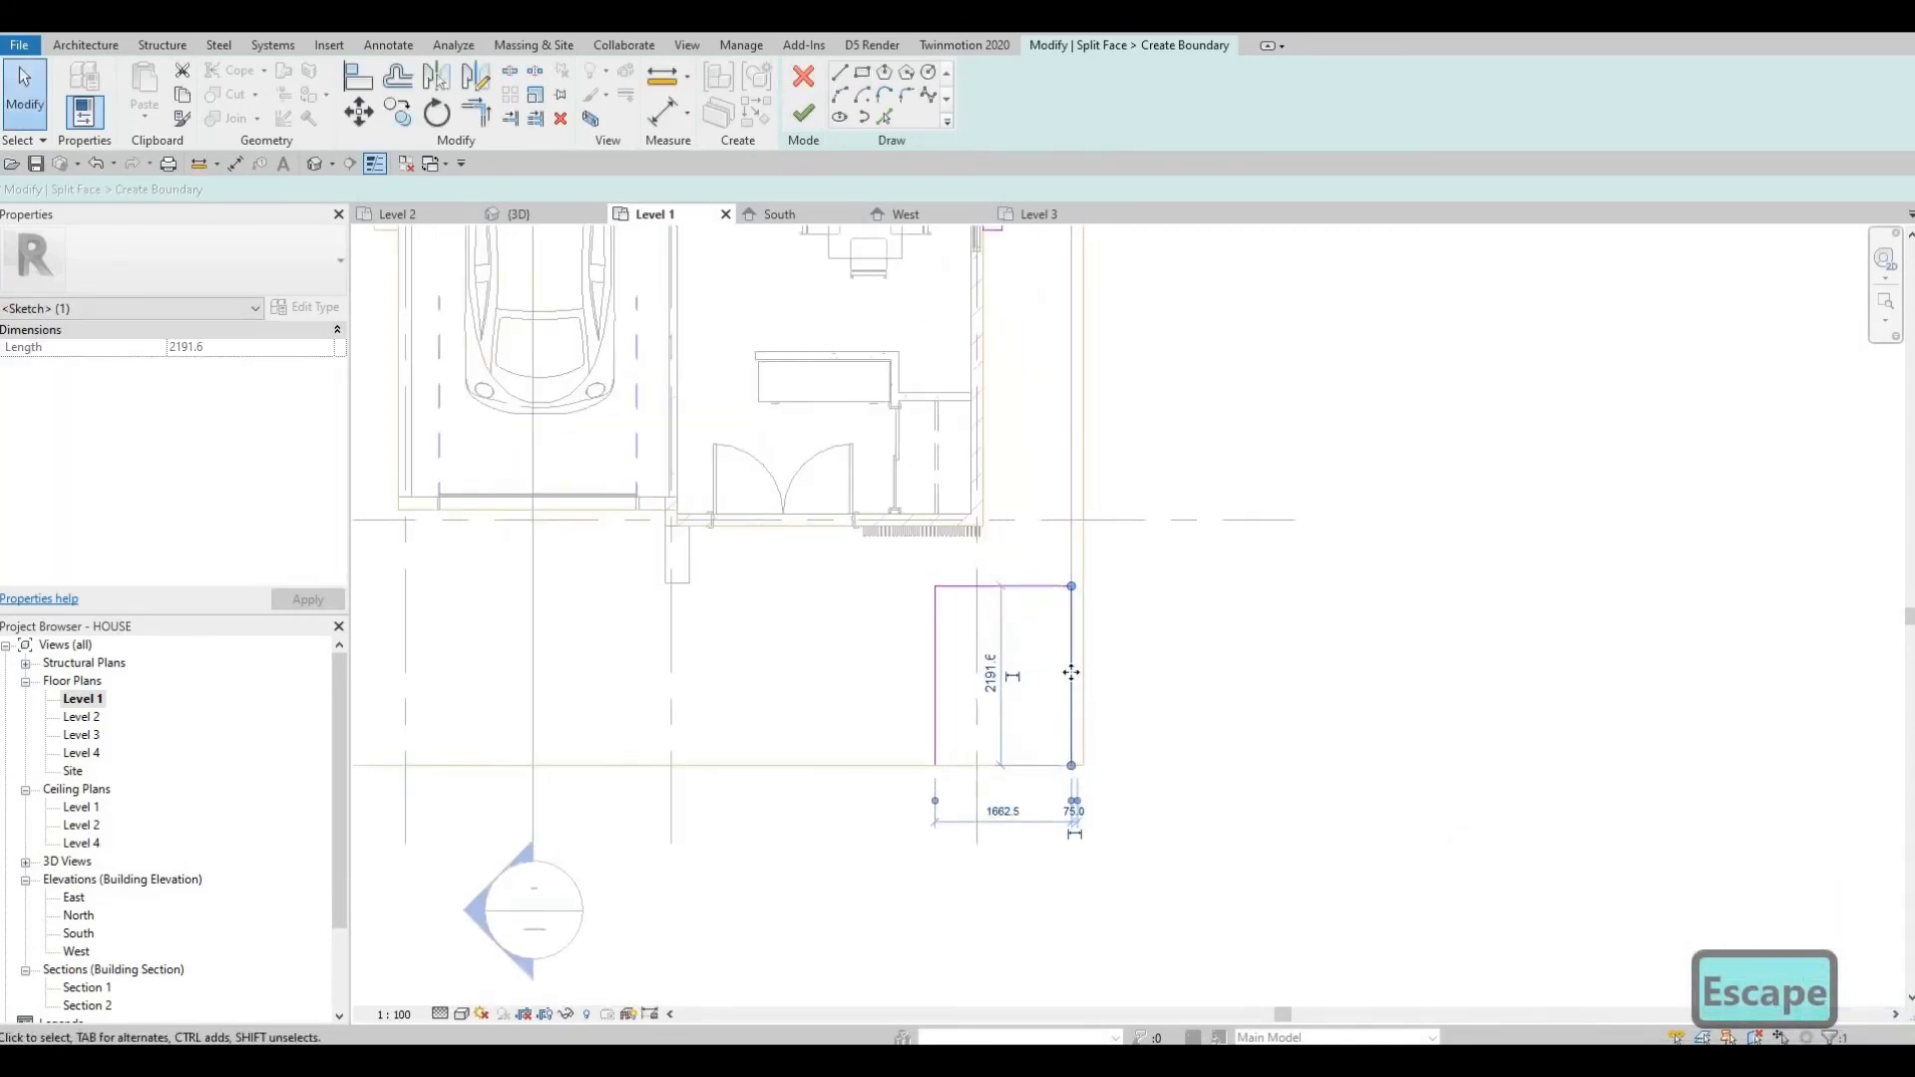
{"action": "key", "text": "Delete"}
{"action": "left_click", "coordinate": [1067, 586]}
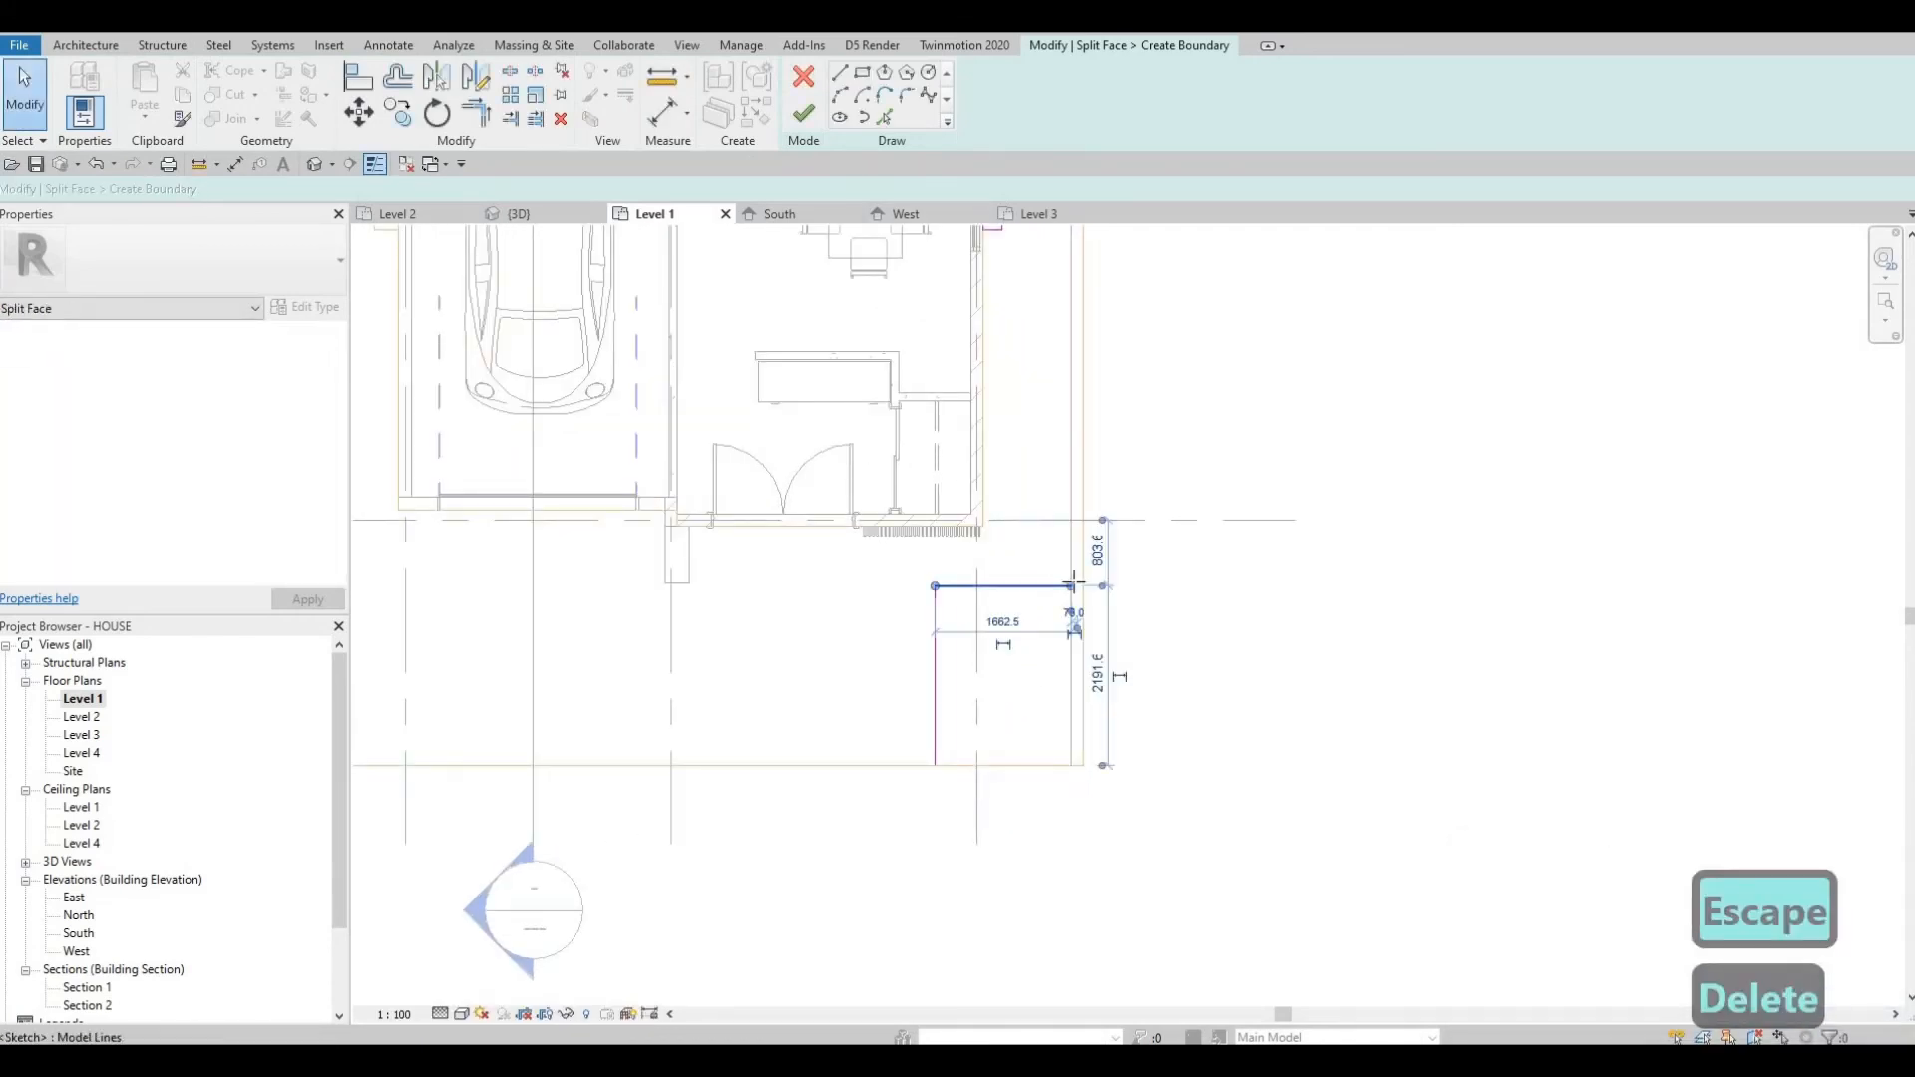
{"action": "left_click_drag", "start_coordinate": [1071, 587], "coordinate": [1085, 586]}
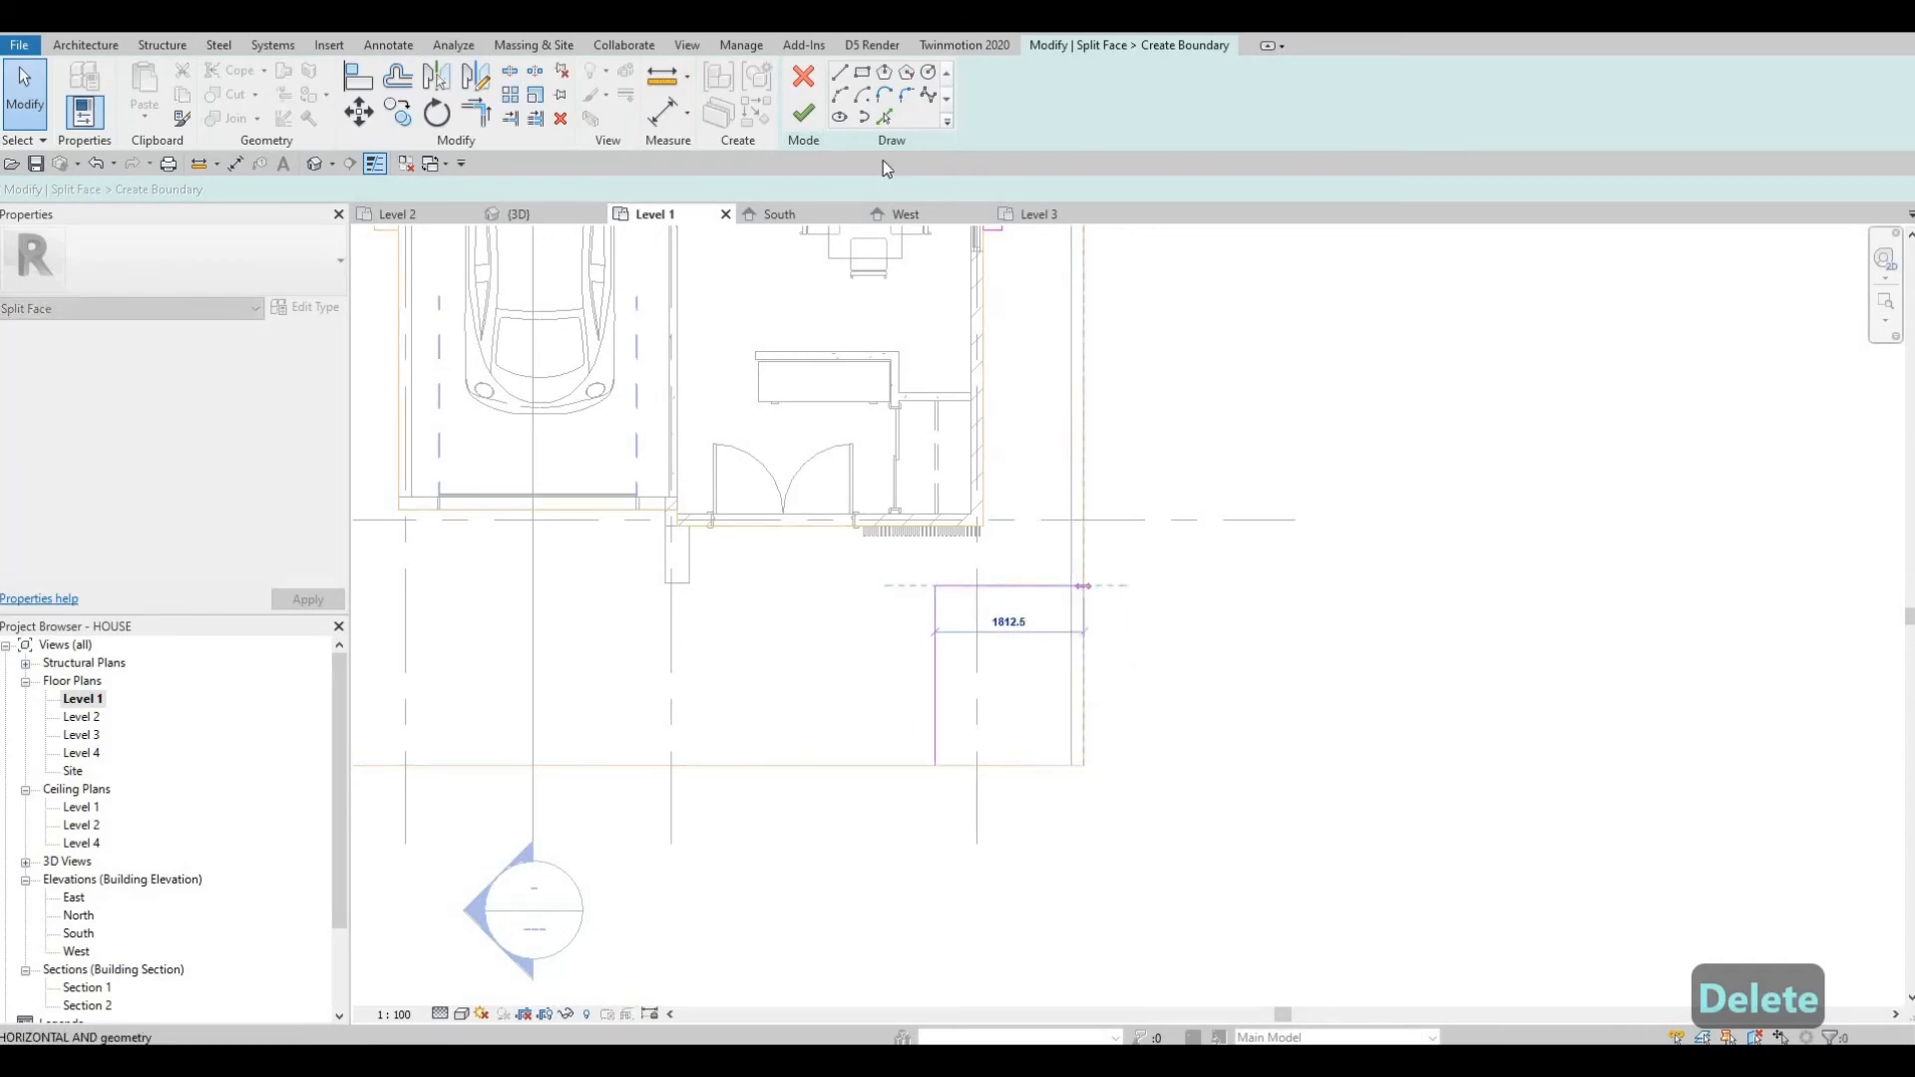
{"action": "left_click", "coordinate": [804, 113]}
{"action": "key", "text": "Escape"}
{"action": "key", "text": "Escape"}
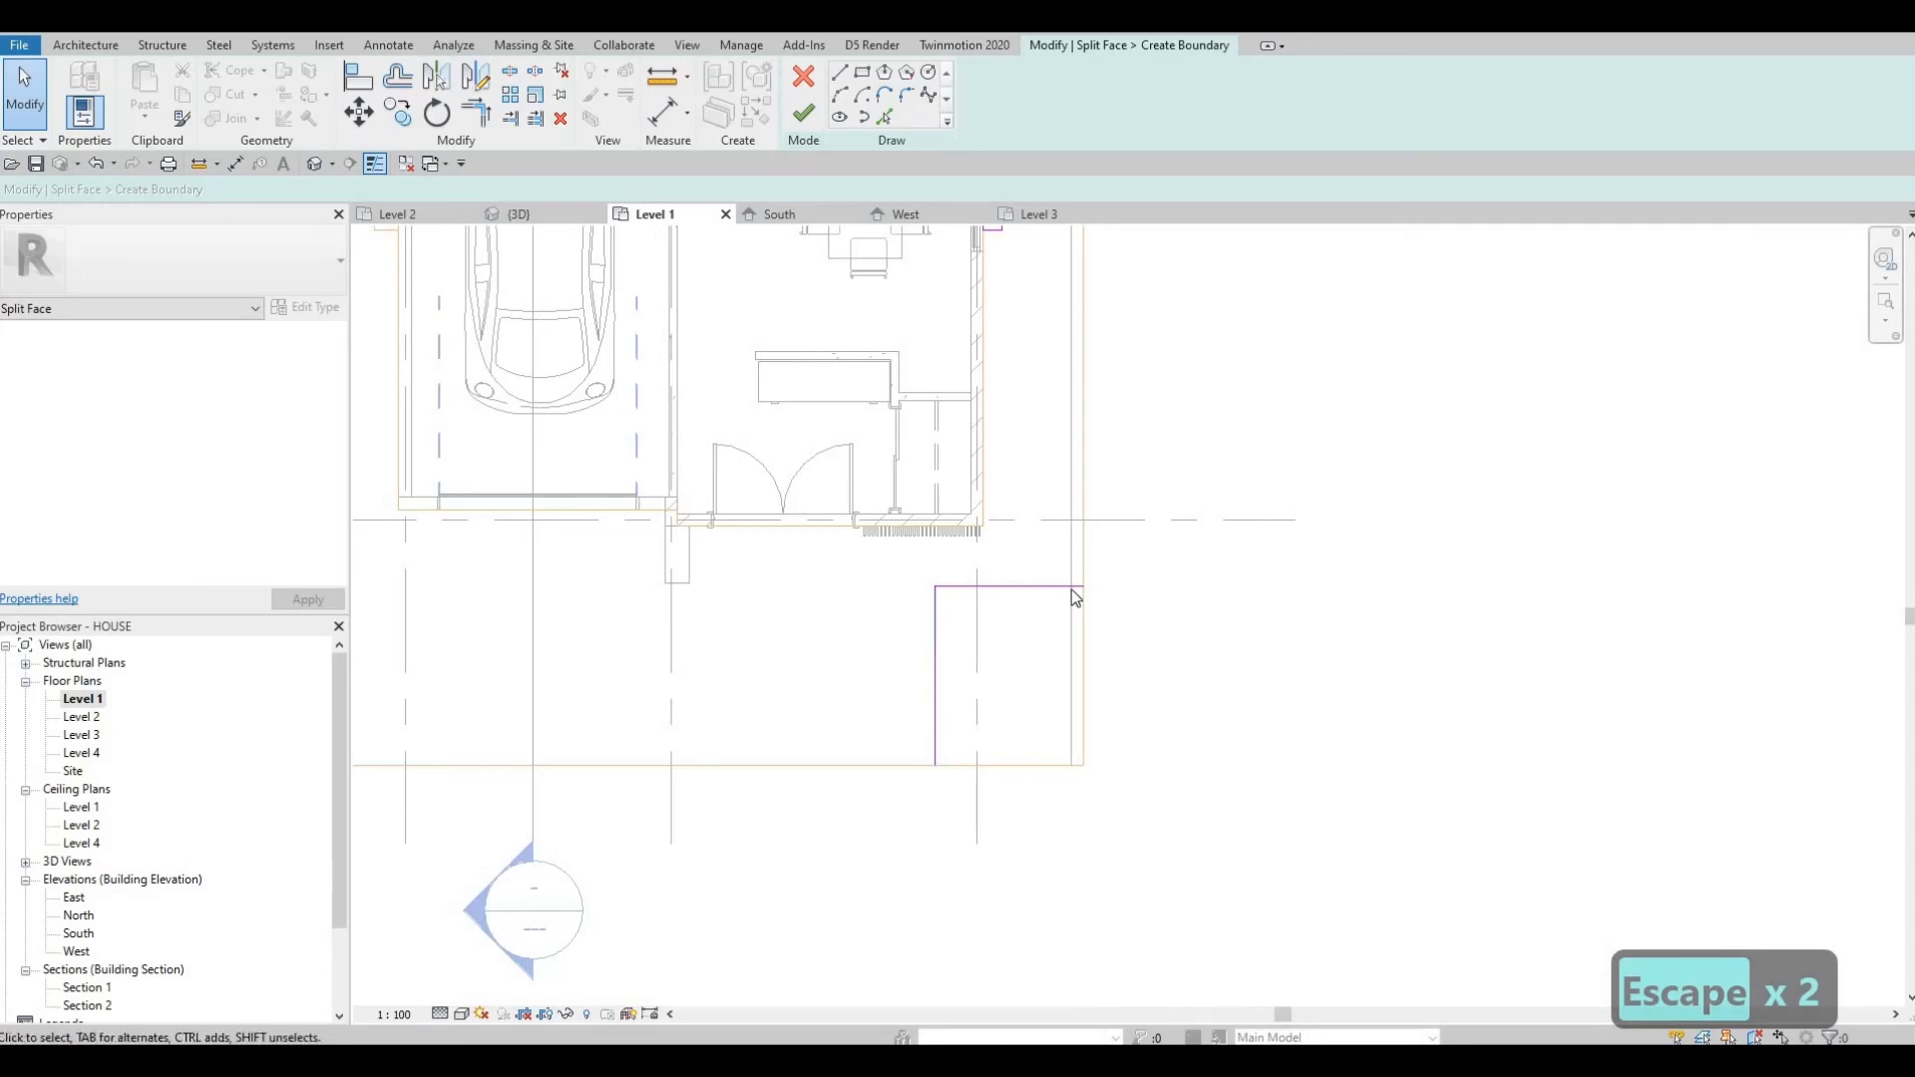
Delete the remaining top and west edges of the southeast boundary sketch.
{"action": "middle_click_drag", "start_coordinate": [1111, 768], "coordinate": [1120, 858]}
{"action": "scroll", "coordinate": [1120, 858], "scroll_direction": "down", "scroll_amount": 1}
{"action": "scroll", "coordinate": [988, 449], "scroll_direction": "down", "scroll_amount": 1}
{"action": "mouse_move", "coordinate": [1051, 309]}
{"action": "middle_mouse_down"}
{"action": "mouse_move", "coordinate": [1074, 518]}
{"action": "mouse_move", "coordinate": [1037, 697]}
{"action": "middle_mouse_up"}
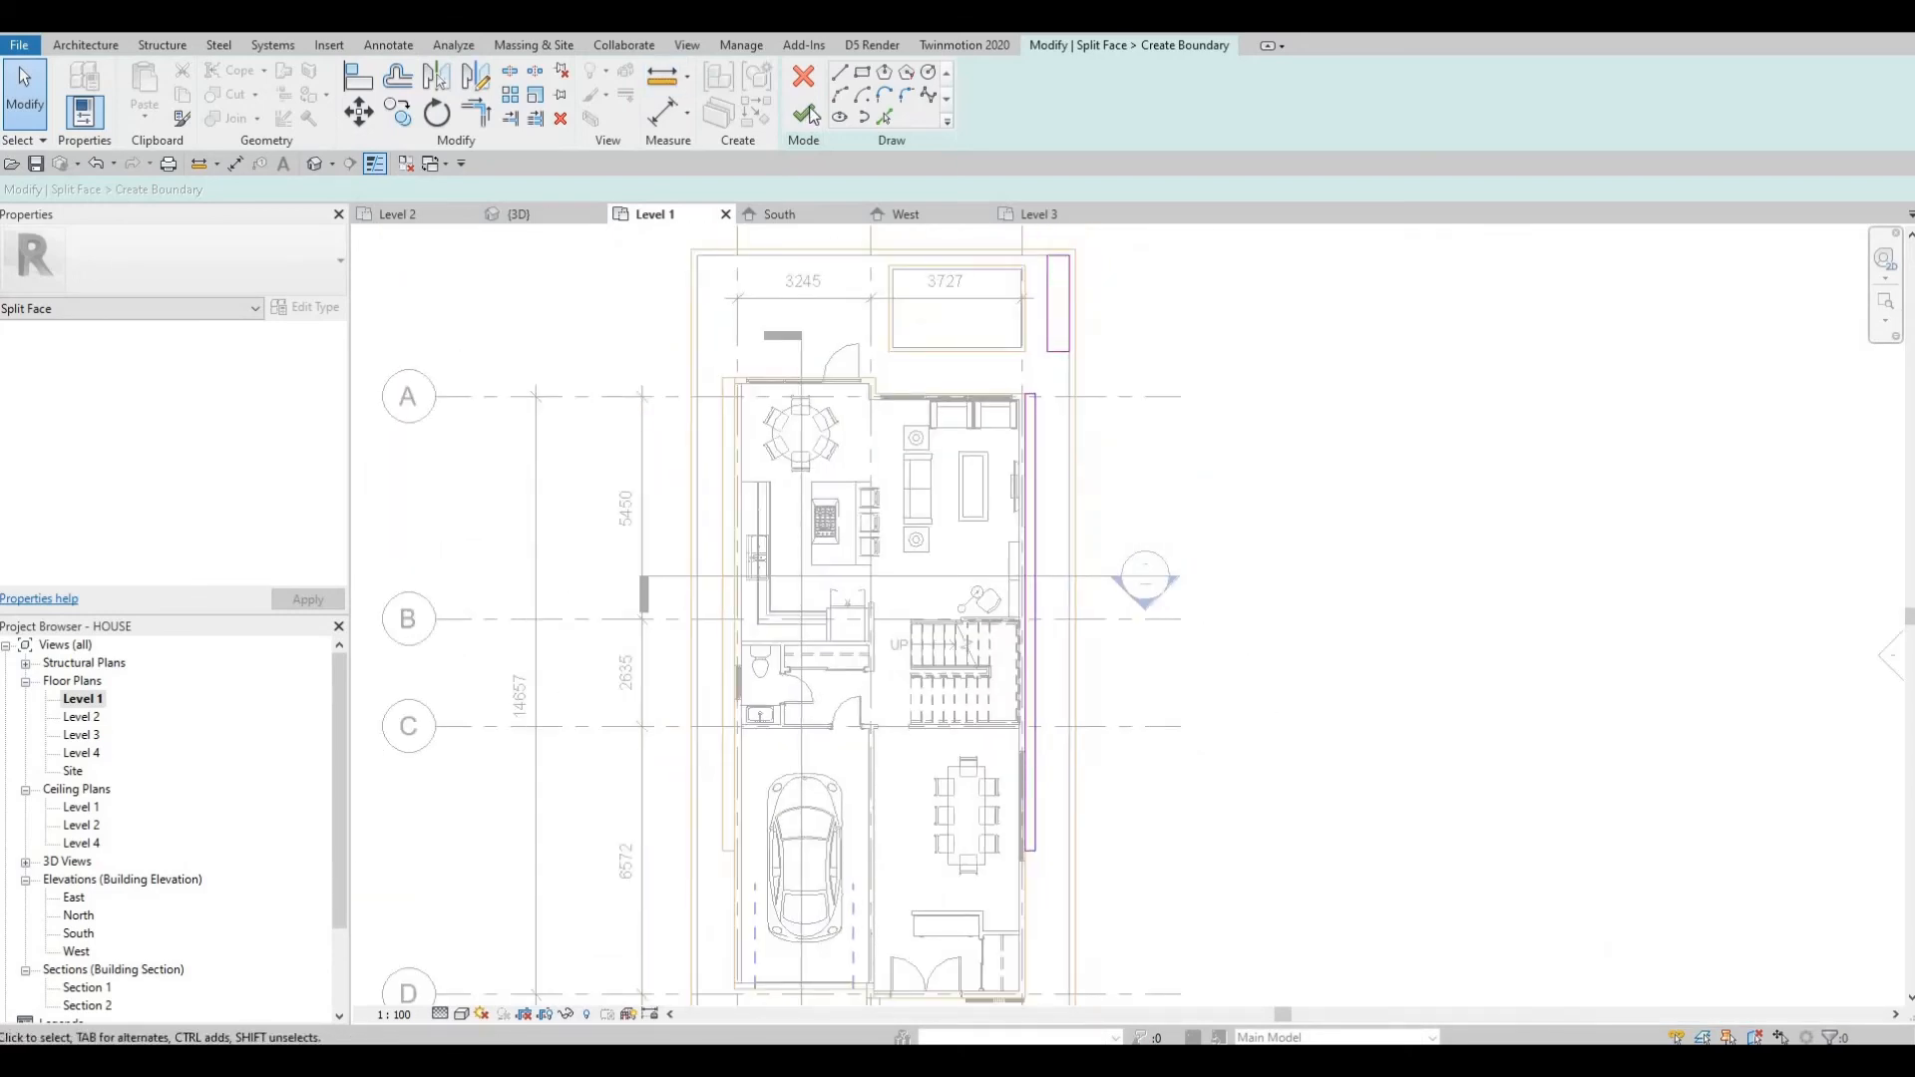
{"action": "middle_click_drag", "start_coordinate": [1048, 522], "coordinate": [1008, 447]}
{"action": "key", "text": "Escape"}
{"action": "key", "text": "Escape"}
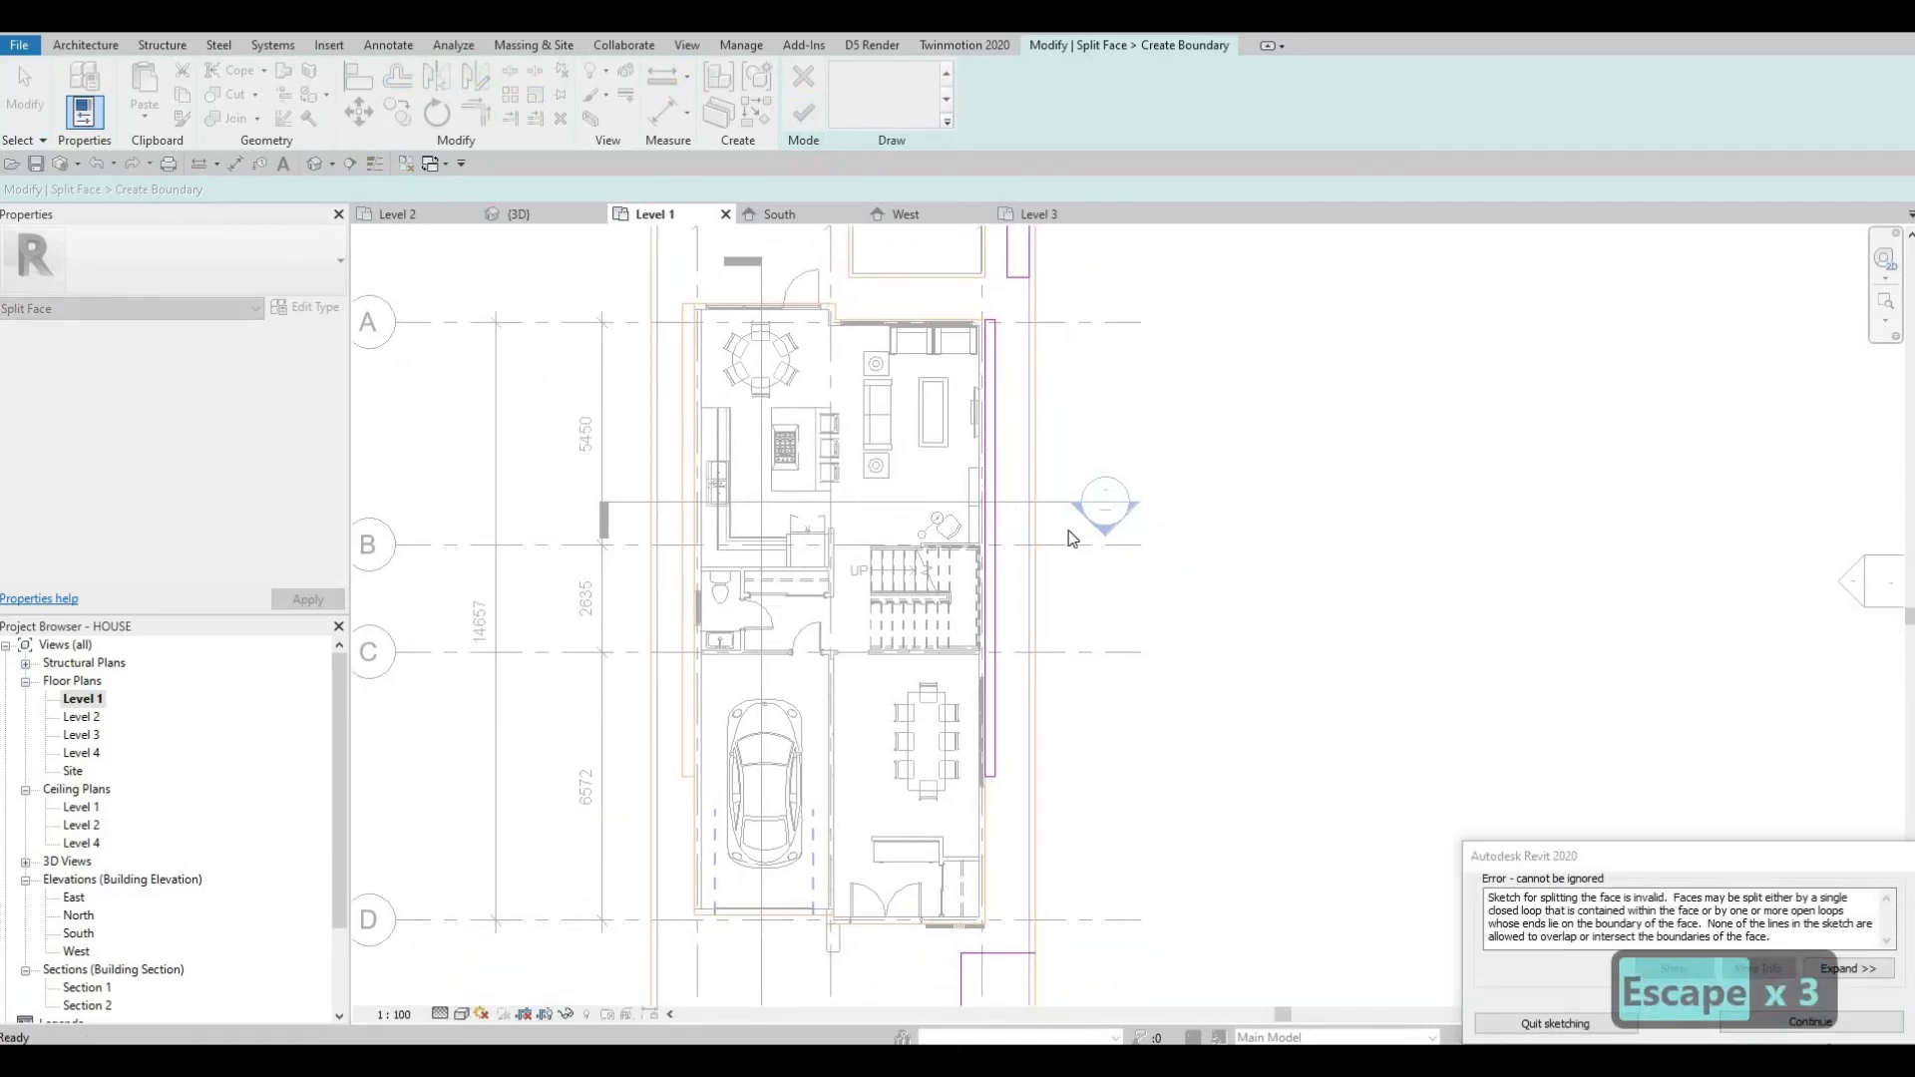
{"action": "key", "text": "Escape"}
{"action": "key", "text": "Escape"}
{"action": "middle_click_drag", "start_coordinate": [1007, 734], "coordinate": [1011, 511]}
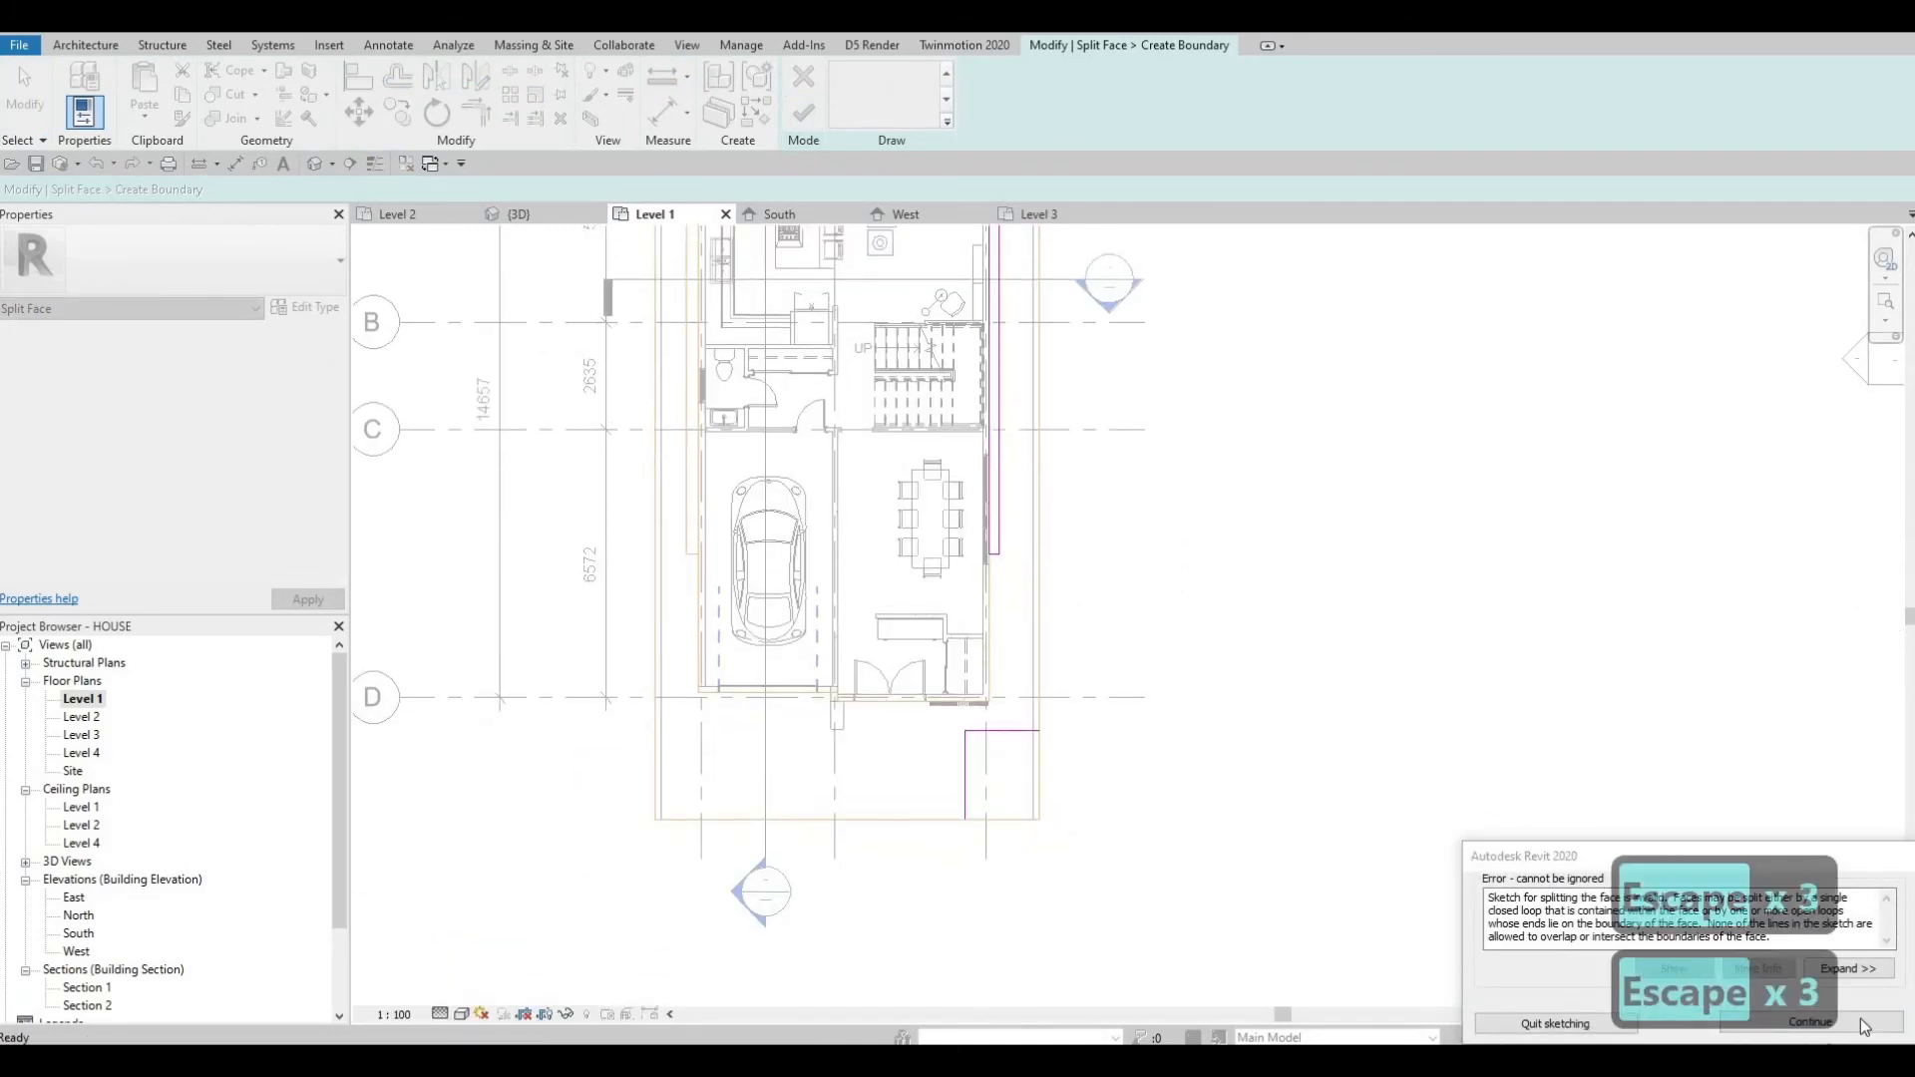
{"action": "key", "text": "Escape"}
{"action": "left_click", "coordinate": [1008, 731]}
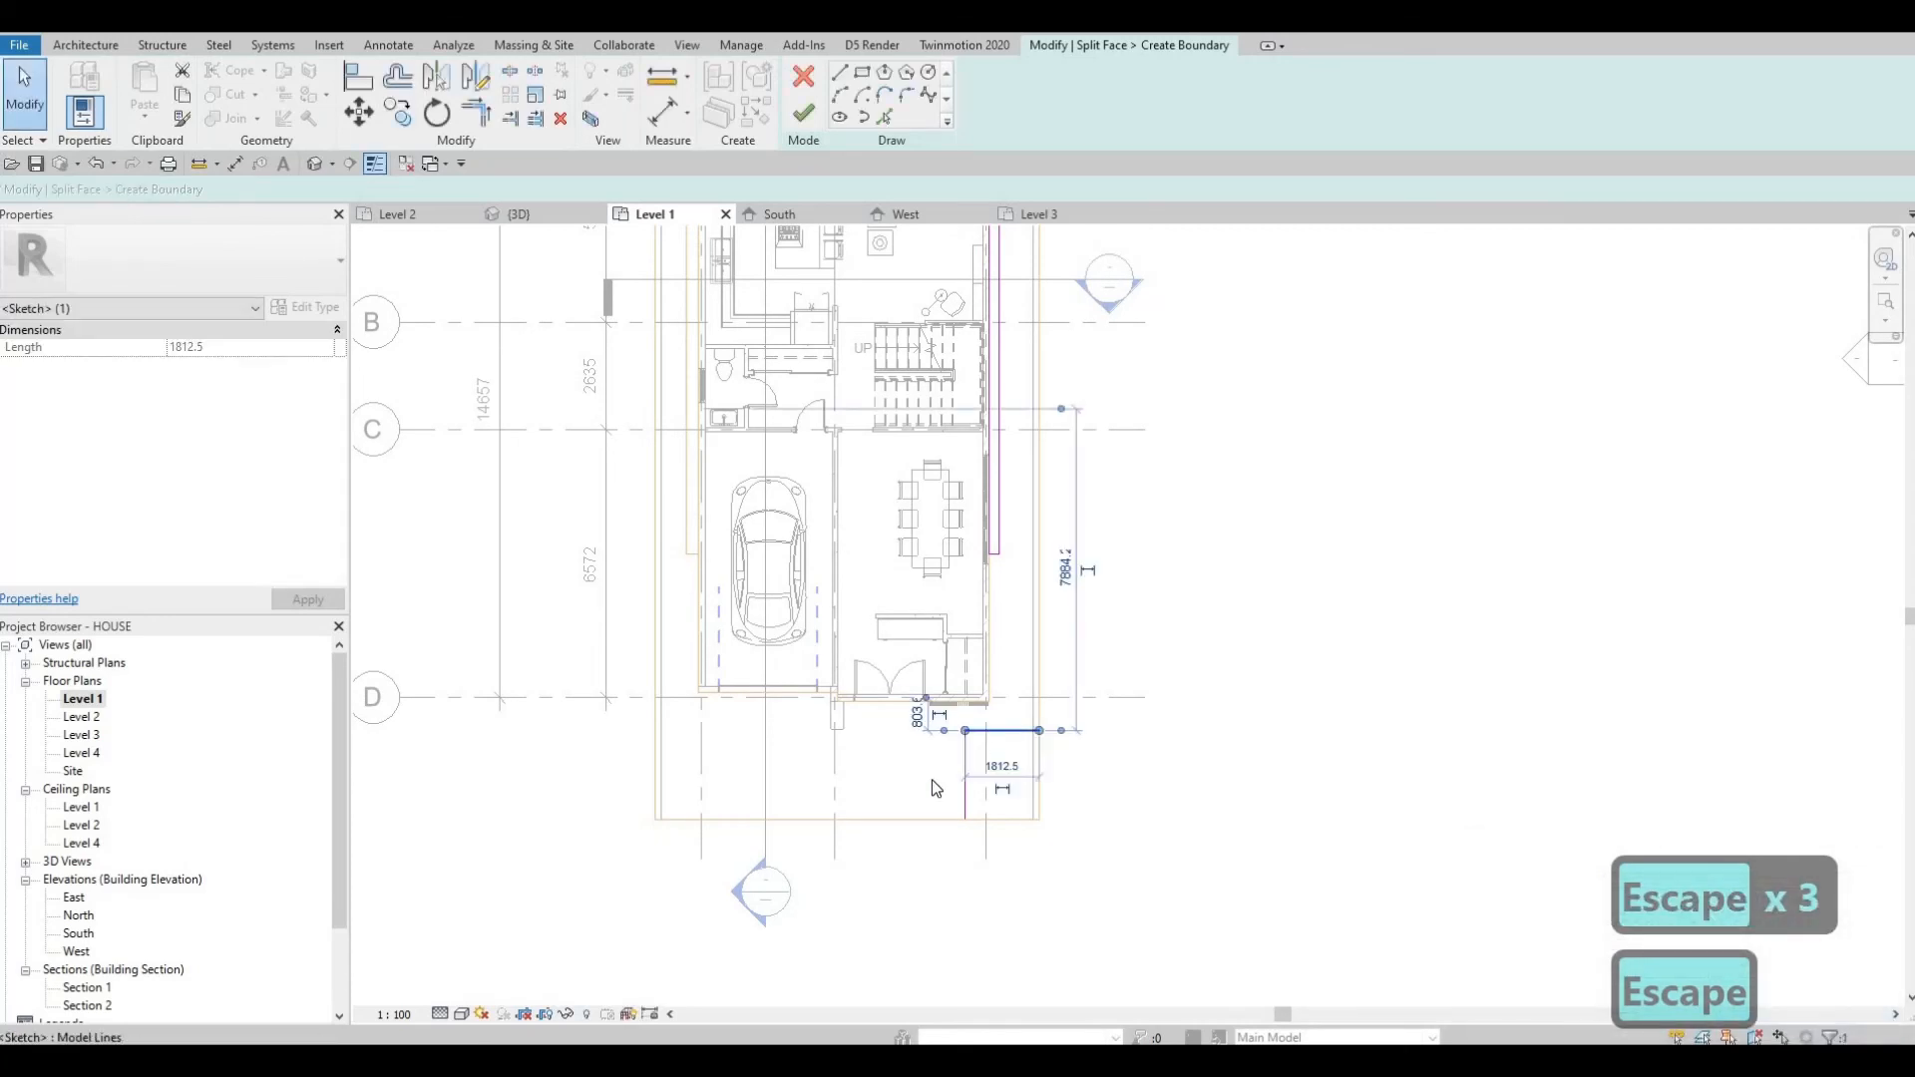
{"action": "key", "text": "Delete"}
{"action": "left_click", "coordinate": [966, 766]}
{"action": "key", "text": "Delete"}
Delete the northeast boundary rectangle and finish the empty Split Face sketch.
{"action": "middle_click_drag", "start_coordinate": [1028, 231], "coordinate": [1039, 659]}
{"action": "key", "text": "Tab"}
{"action": "left_click", "coordinate": [1035, 491]}
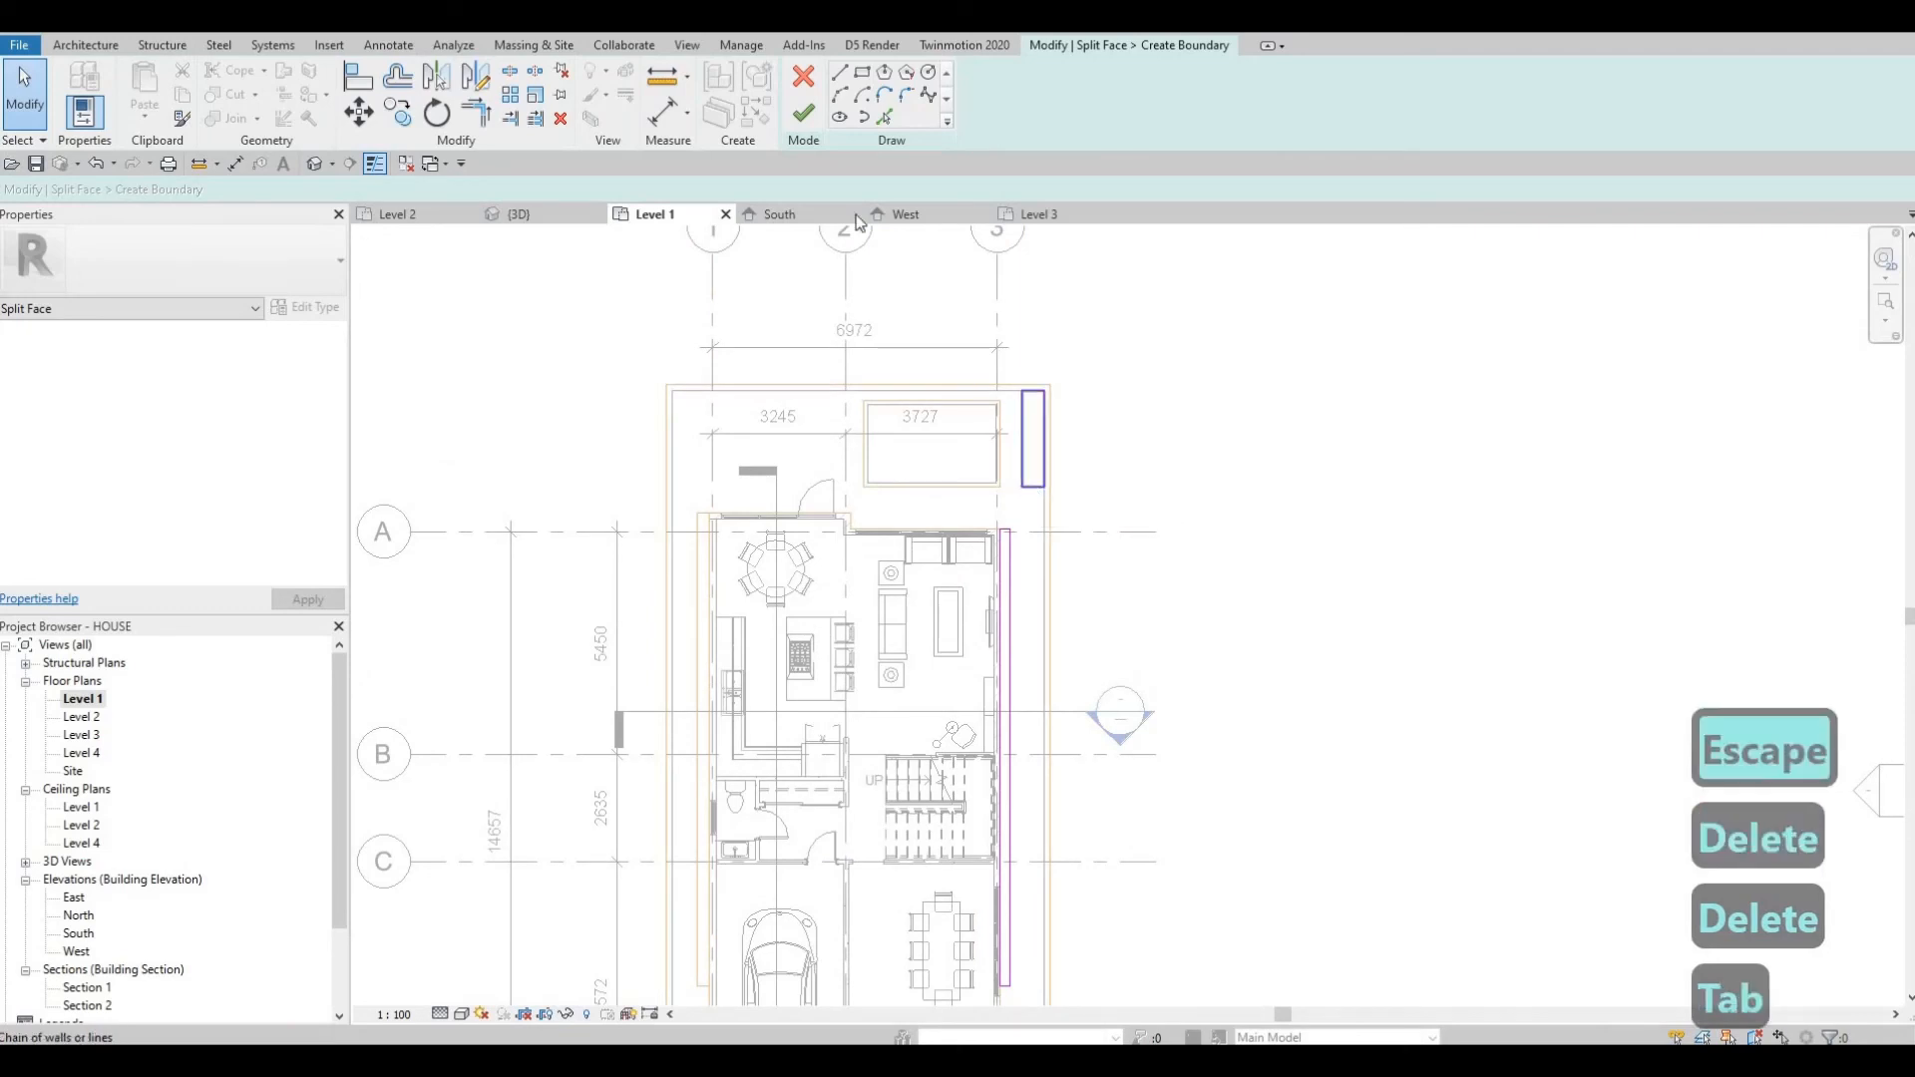
{"action": "key", "text": "Delete"}
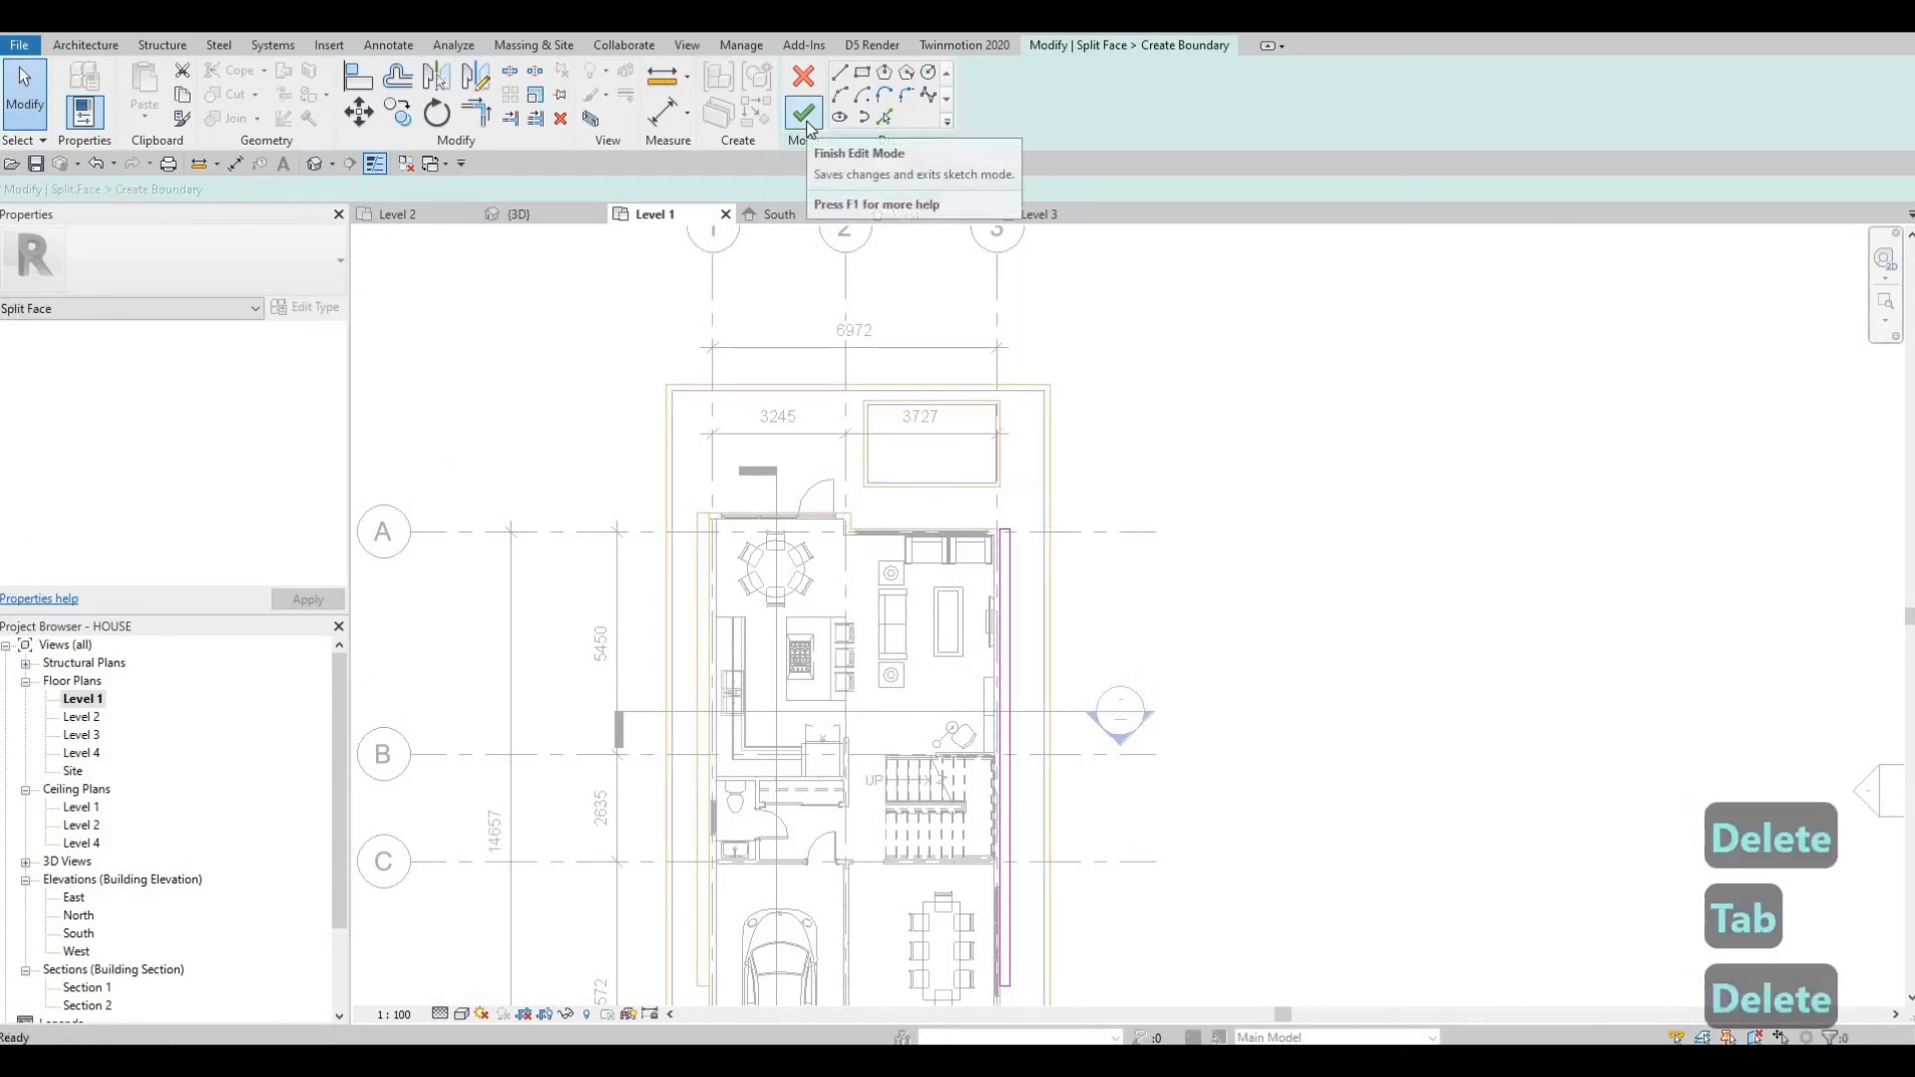
{"action": "left_click", "coordinate": [805, 113]}
{"action": "key", "text": "Escape"}
{"action": "key", "text": "Escape"}
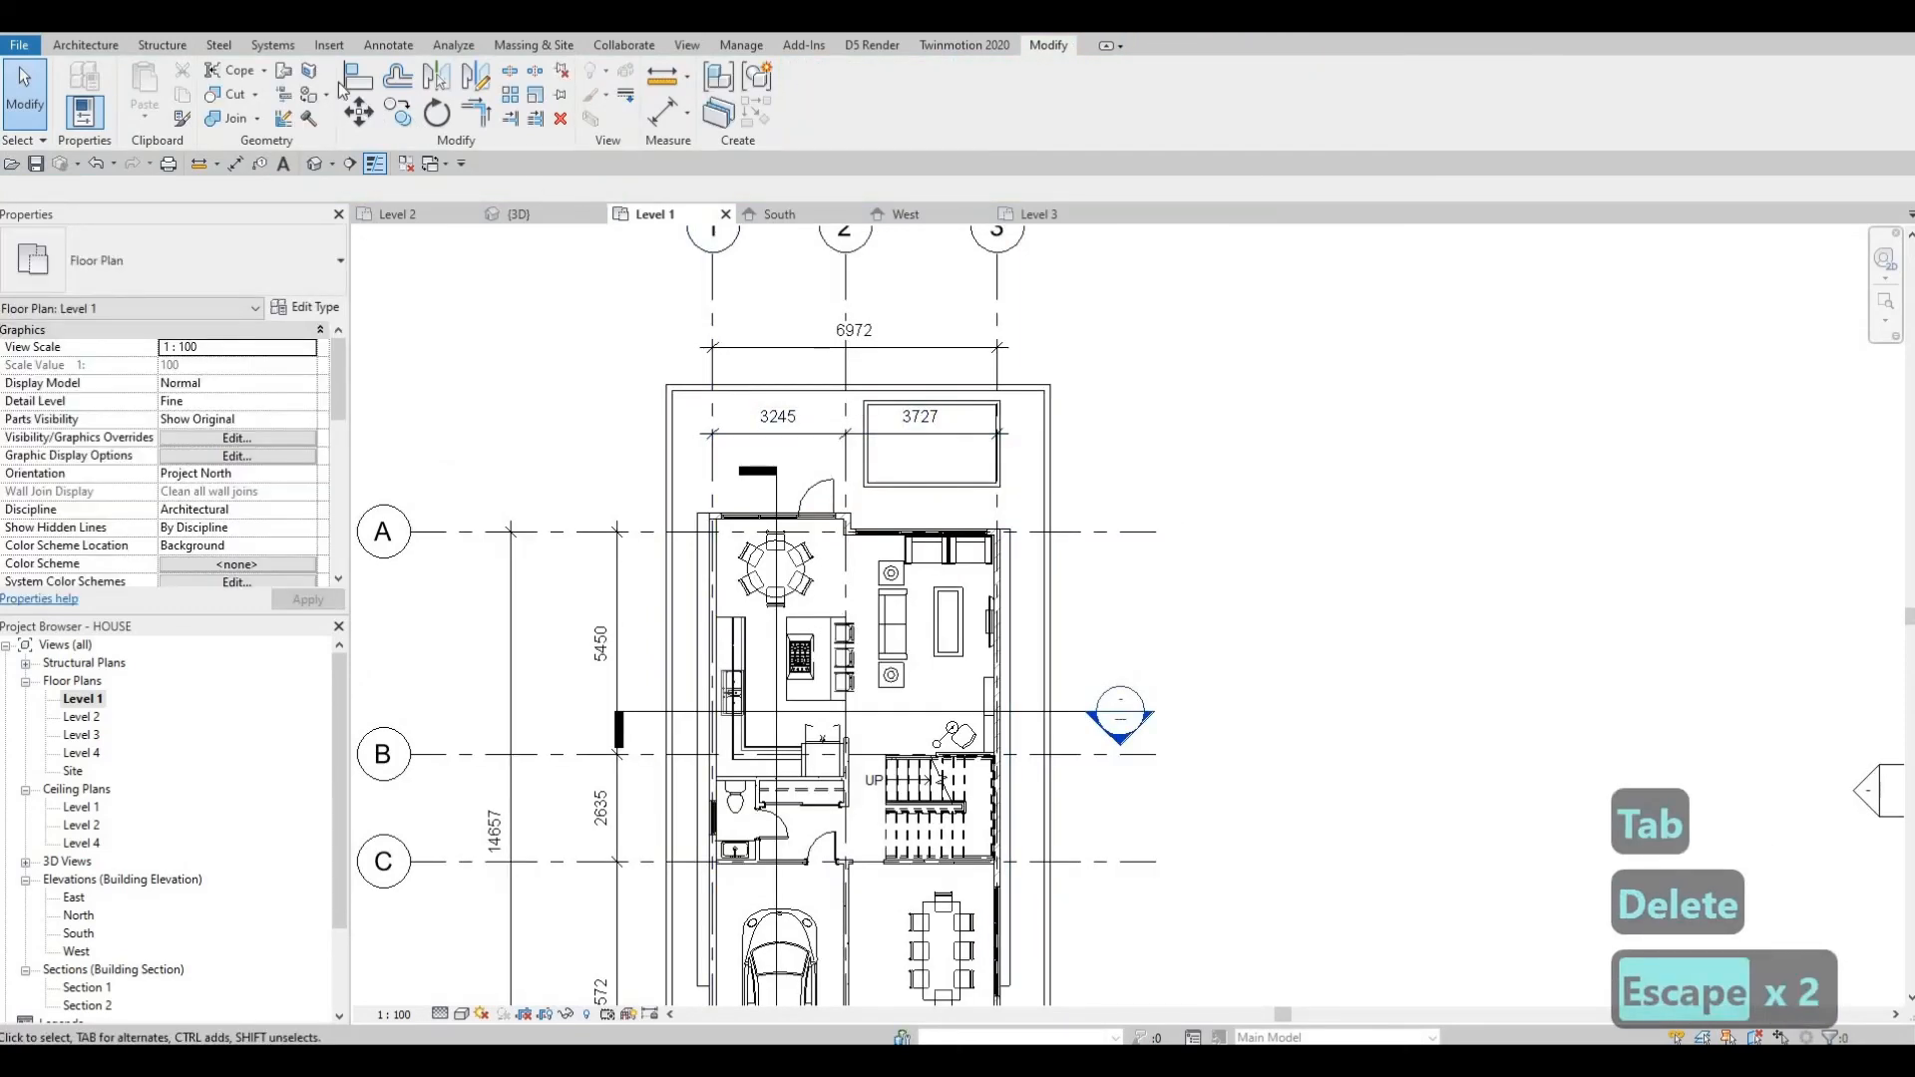
Start Split Face on the Level 1 floor face.
{"action": "left_click", "coordinate": [310, 75]}
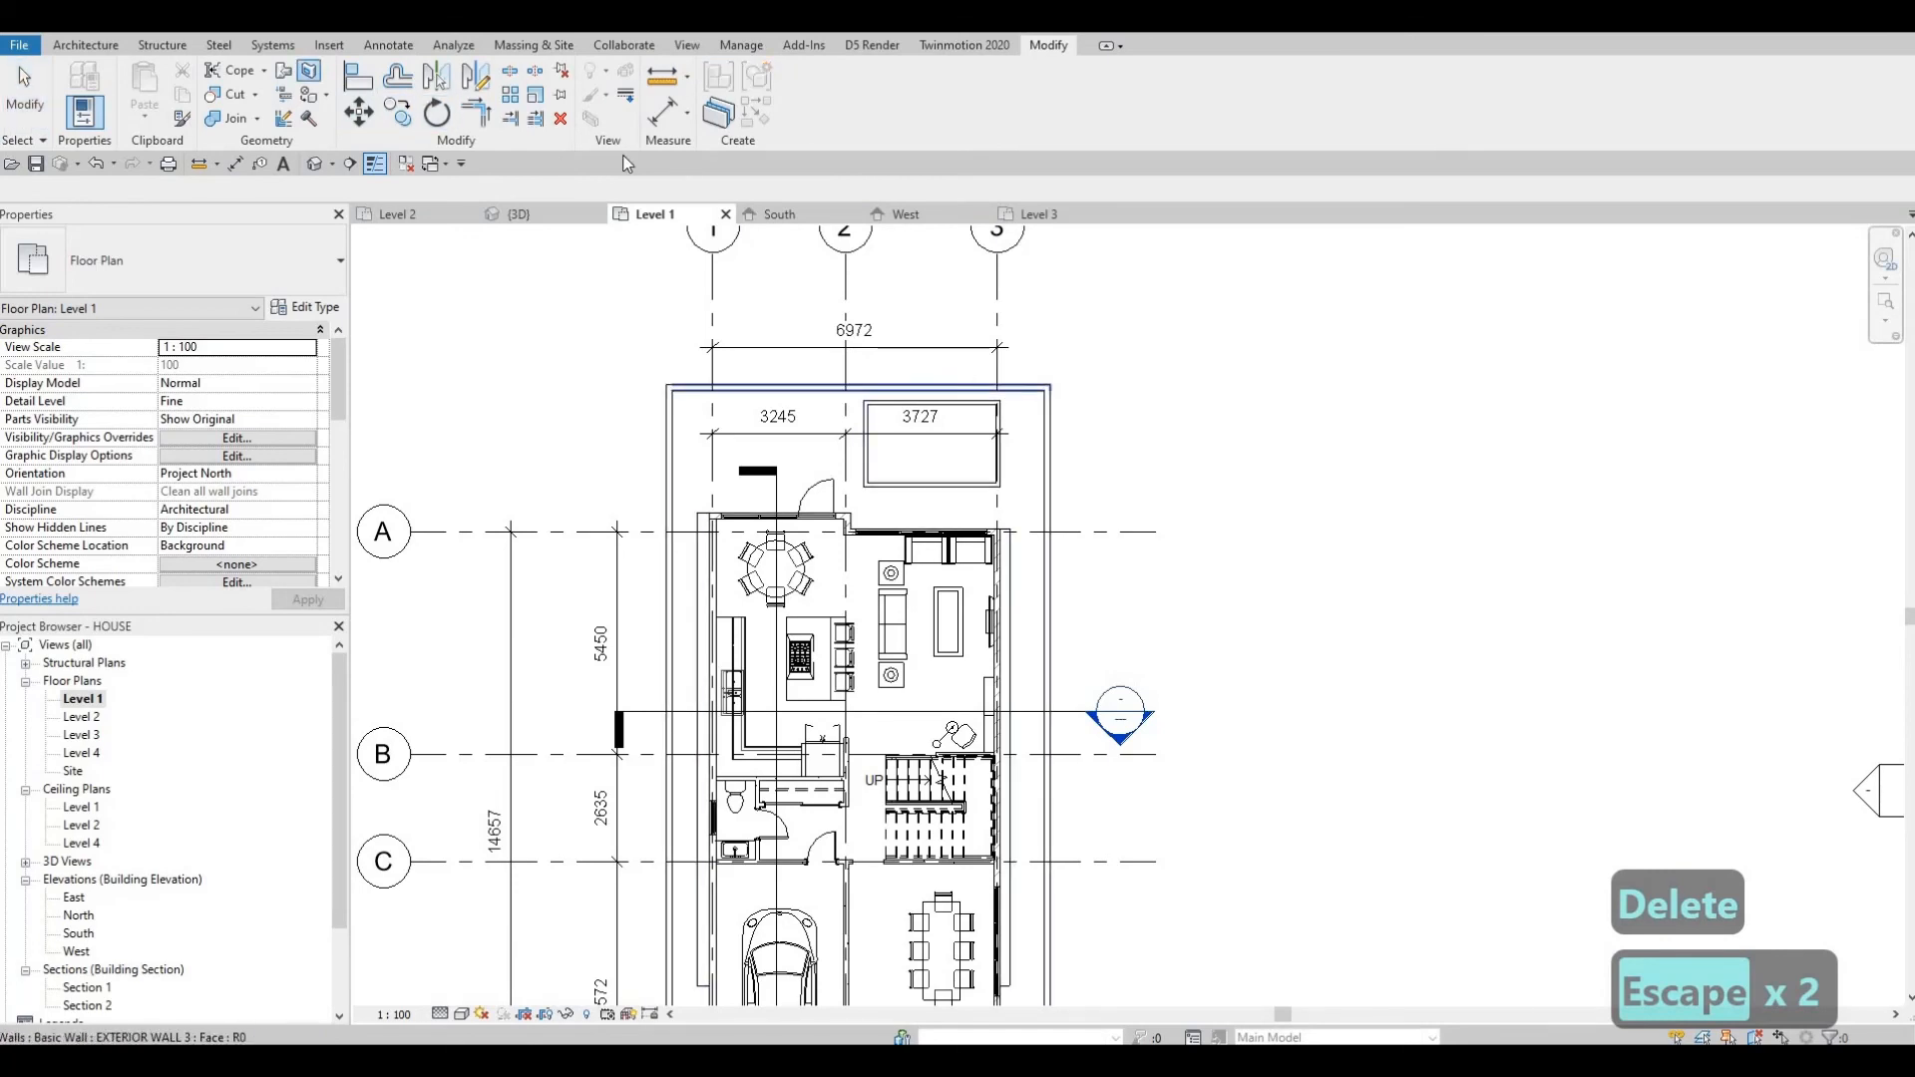
{"action": "mouse_move", "coordinate": [1009, 967]}
{"action": "middle_mouse_down"}
{"action": "mouse_move", "coordinate": [1016, 431]}
{"action": "mouse_move", "coordinate": [1015, 834]}
{"action": "middle_mouse_up"}
{"action": "left_click", "coordinate": [1014, 720]}
{"action": "left_click", "coordinate": [862, 95]}
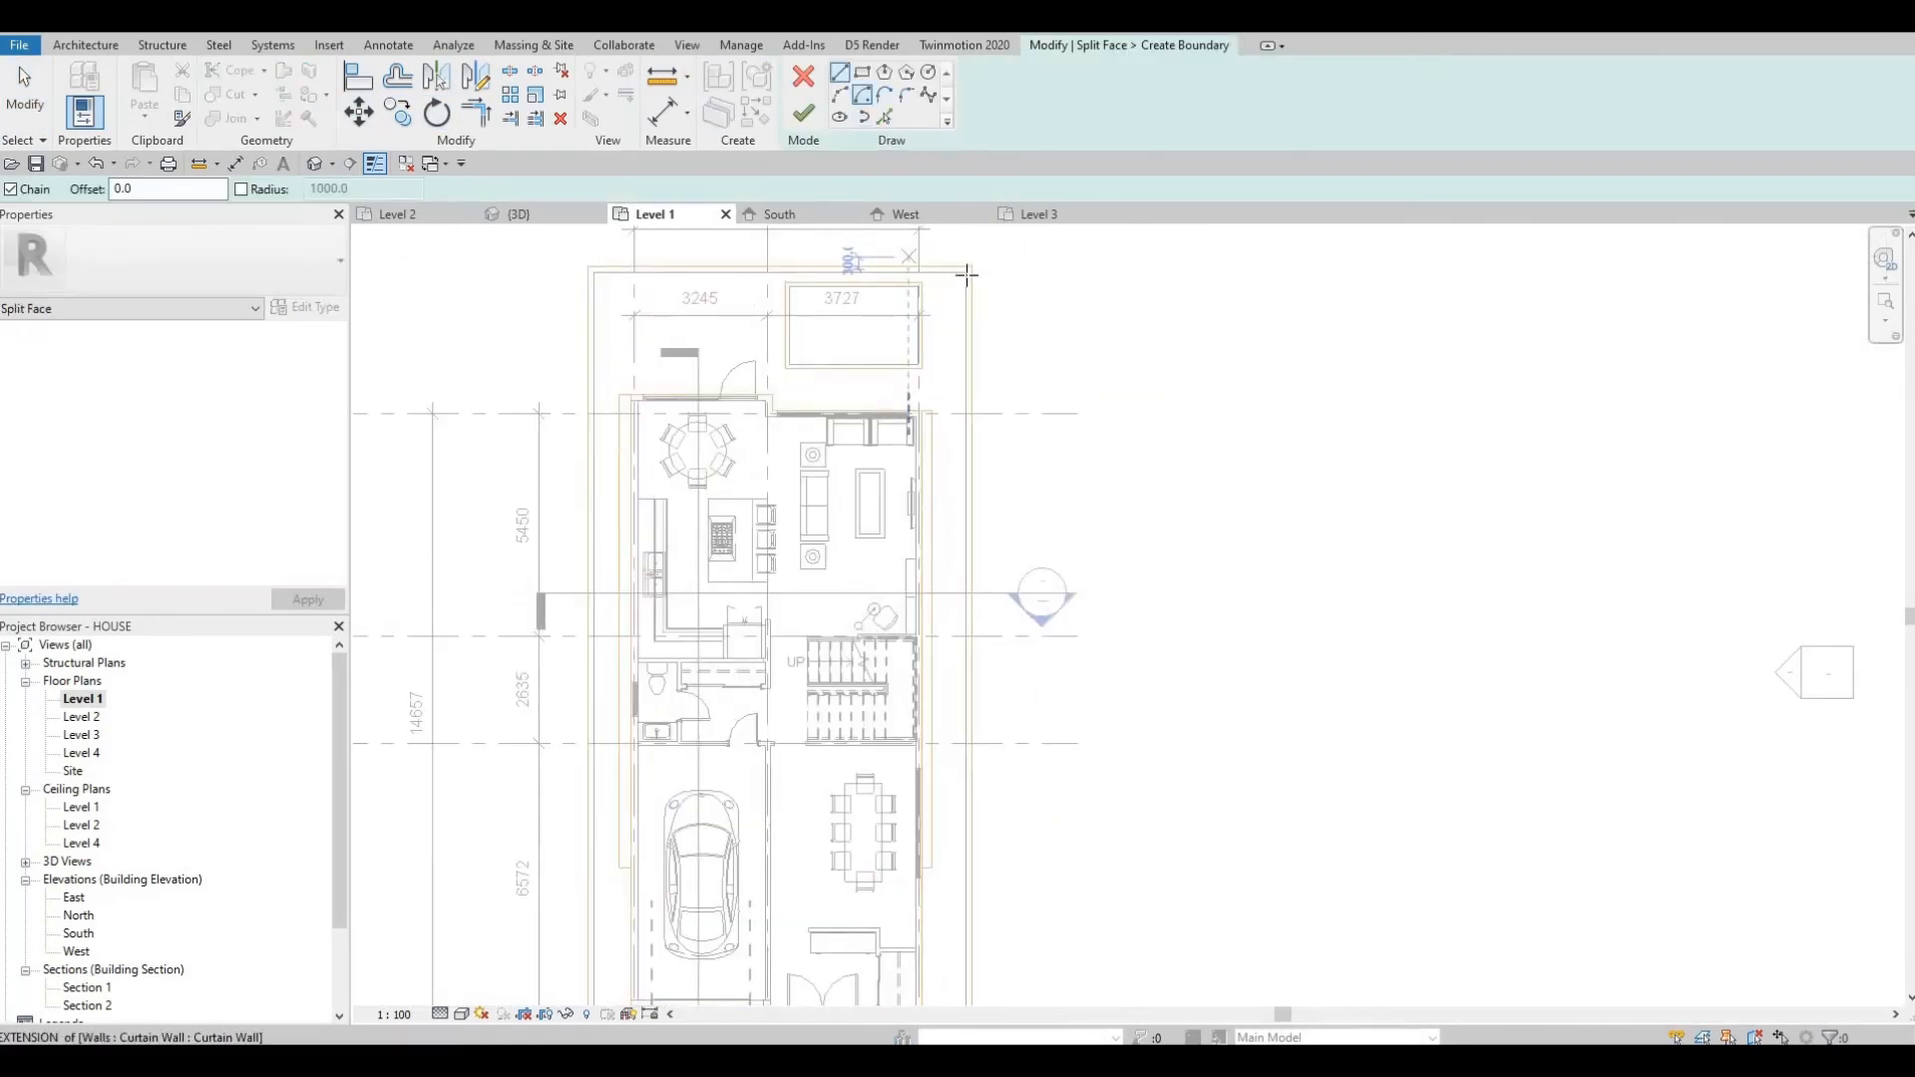
{"action": "scroll", "coordinate": [935, 278], "scroll_direction": "up", "scroll_amount": 2}
{"action": "left_click", "coordinate": [966, 435]}
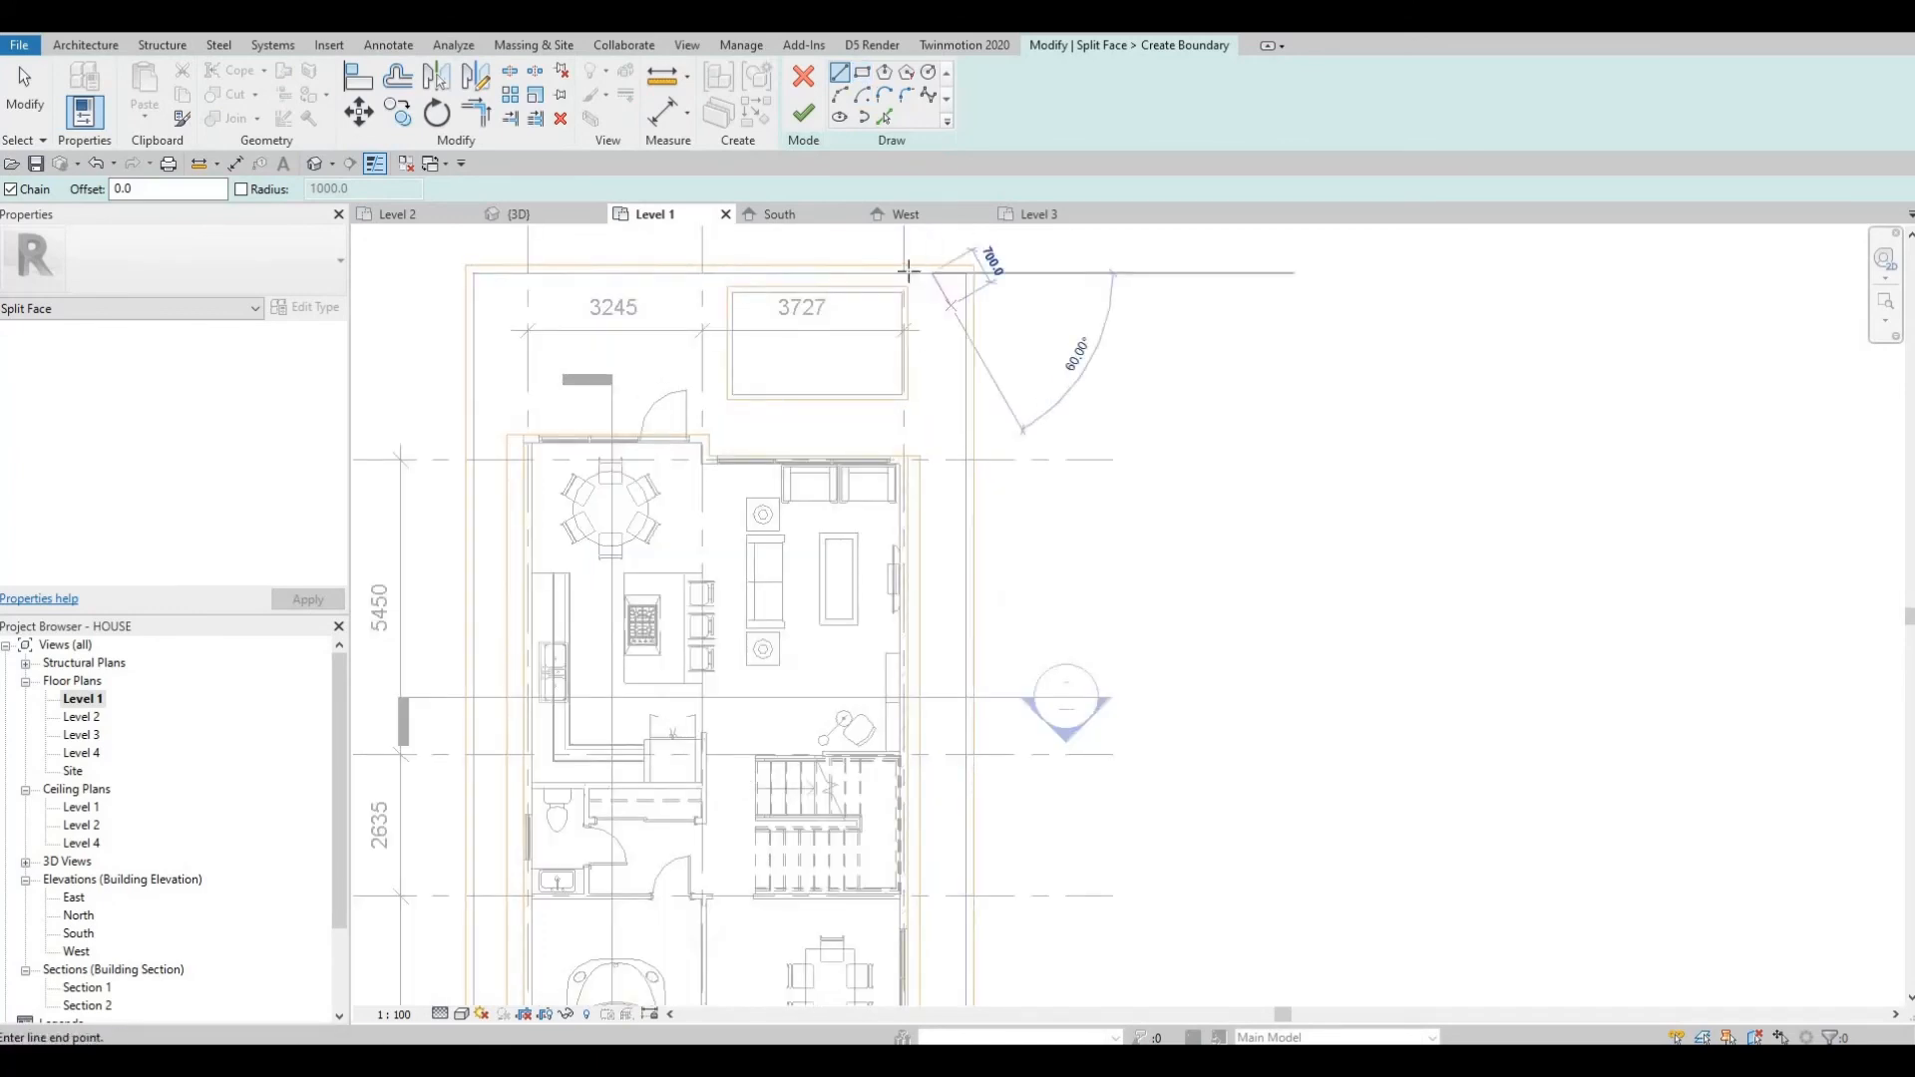
{"action": "key", "text": "Escape"}
Draw a narrow boundary rectangle at the floor's northeast corner beside the pool and finish the split.
{"action": "left_click", "coordinate": [862, 73]}
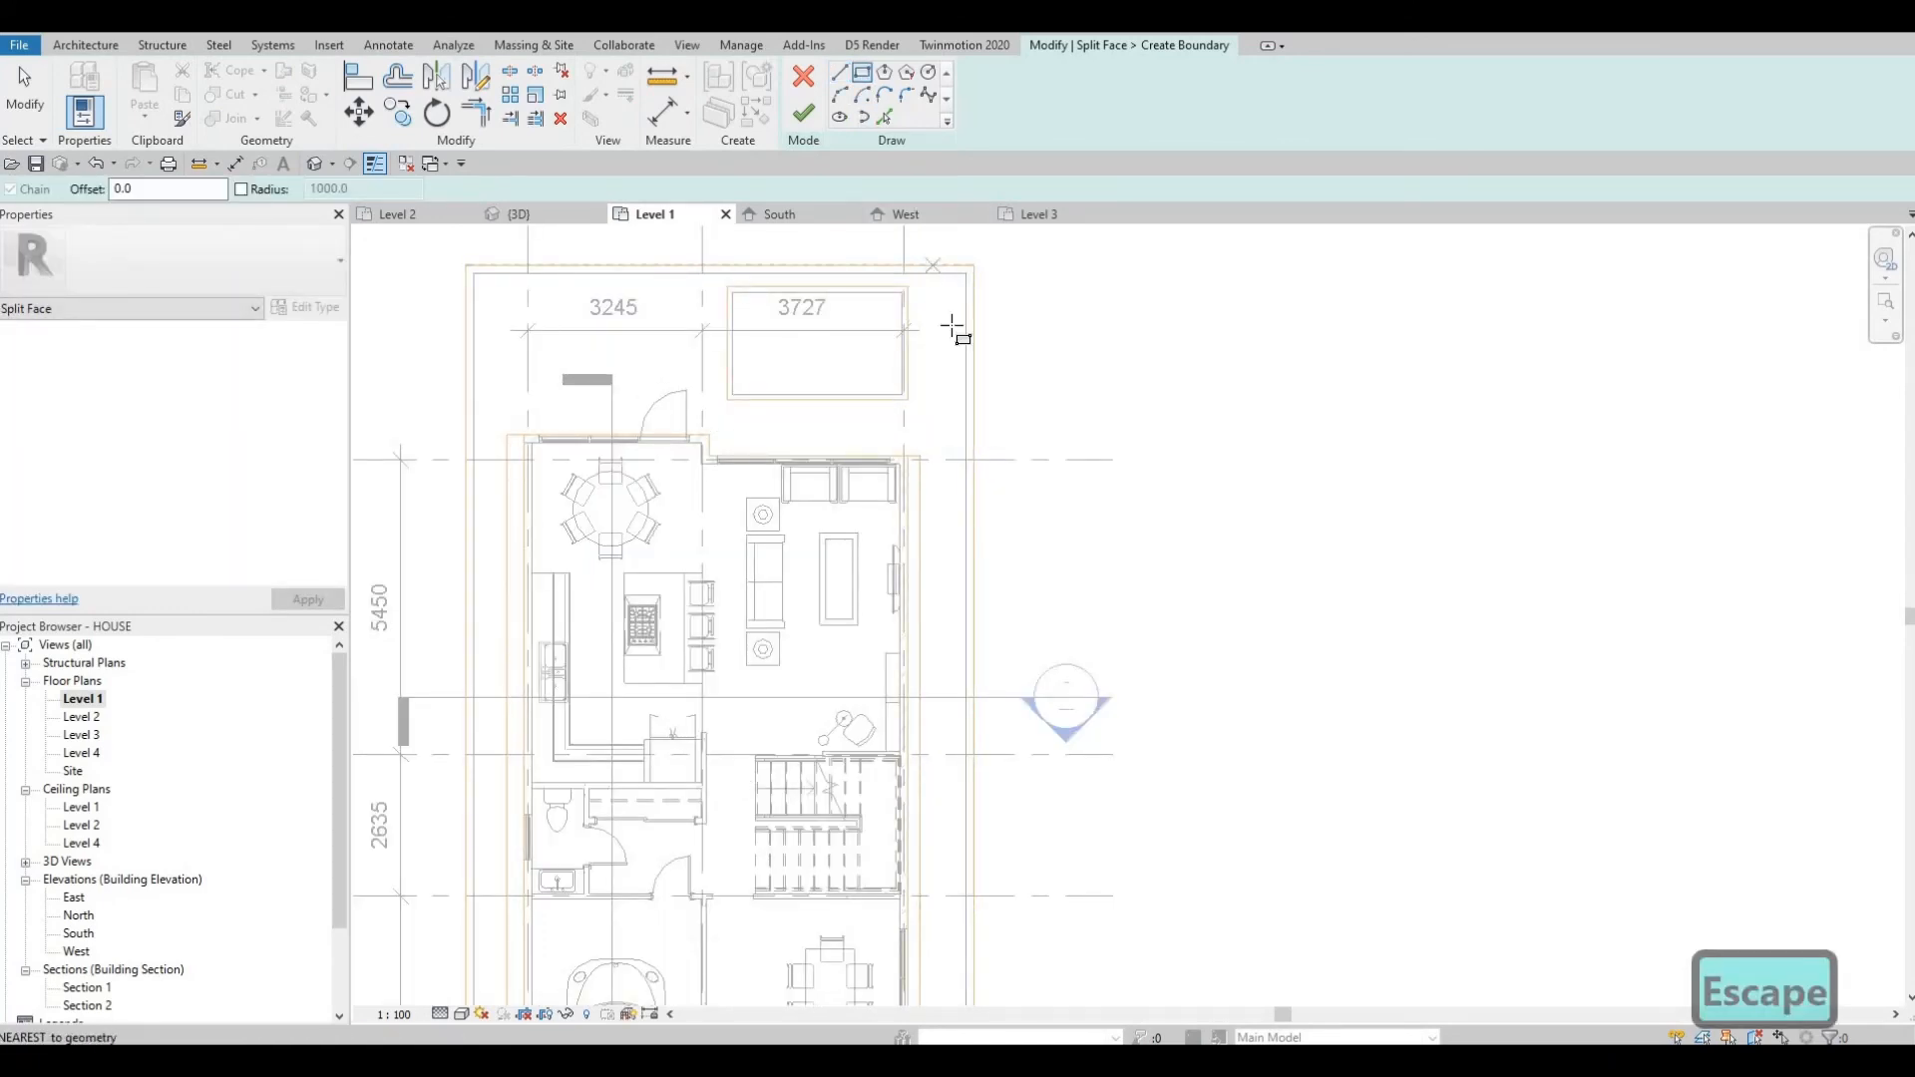
{"action": "left_click", "coordinate": [965, 399]}
{"action": "left_click", "coordinate": [931, 273]}
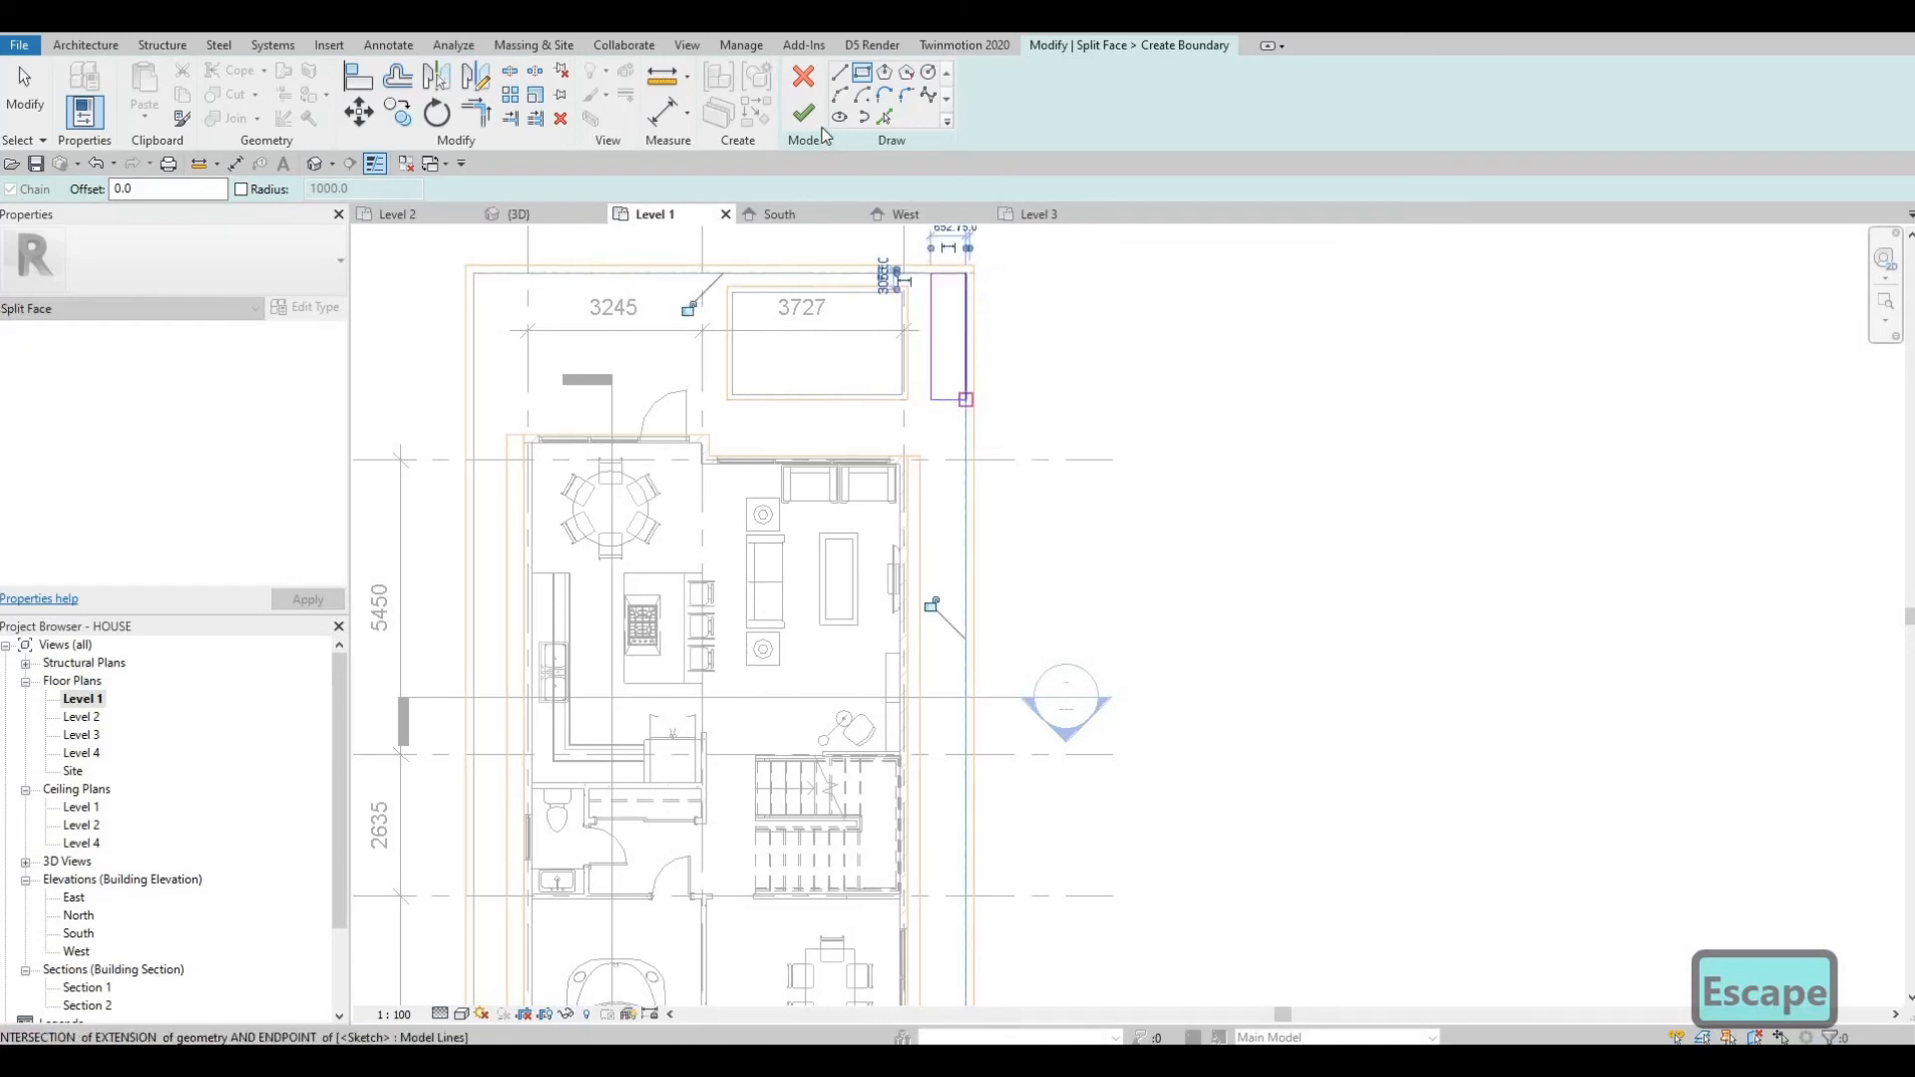
{"action": "key", "text": "Escape"}
{"action": "left_click", "coordinate": [803, 112]}
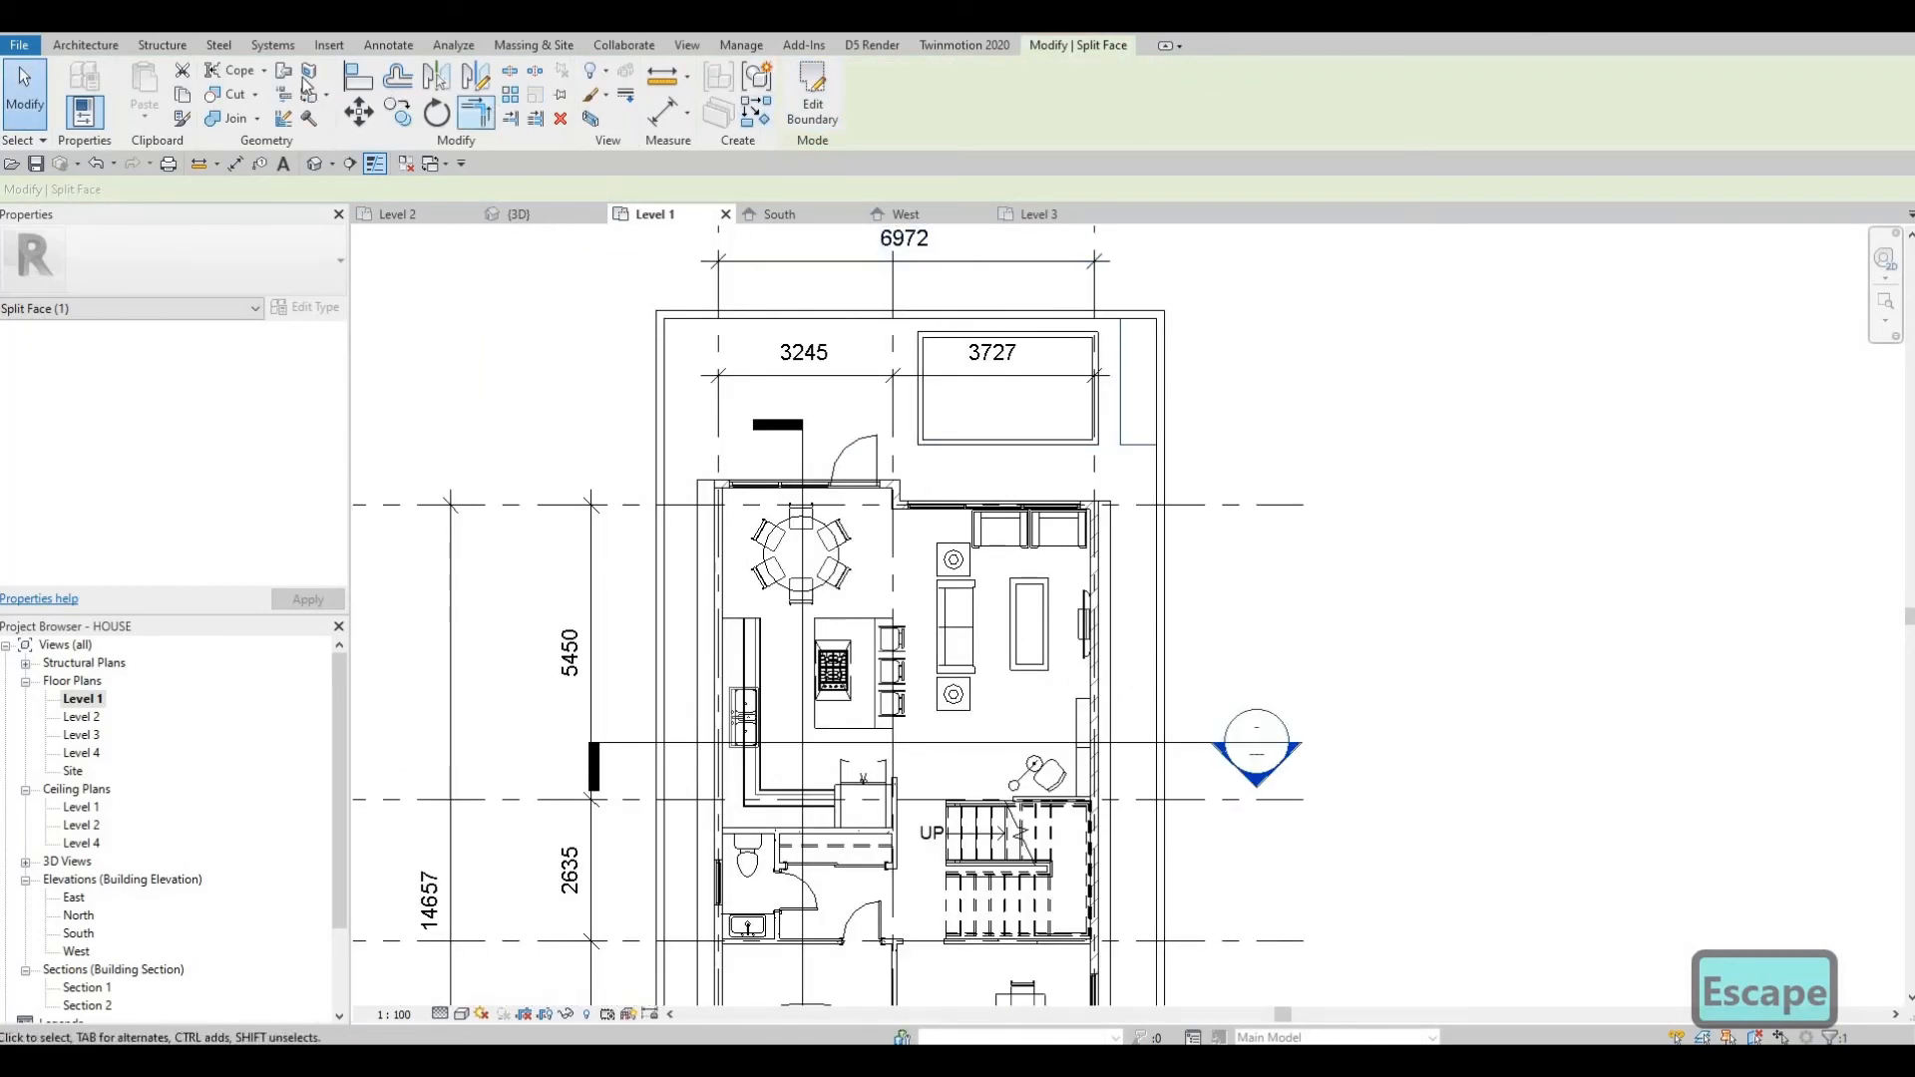
{"action": "key", "text": "Escape"}
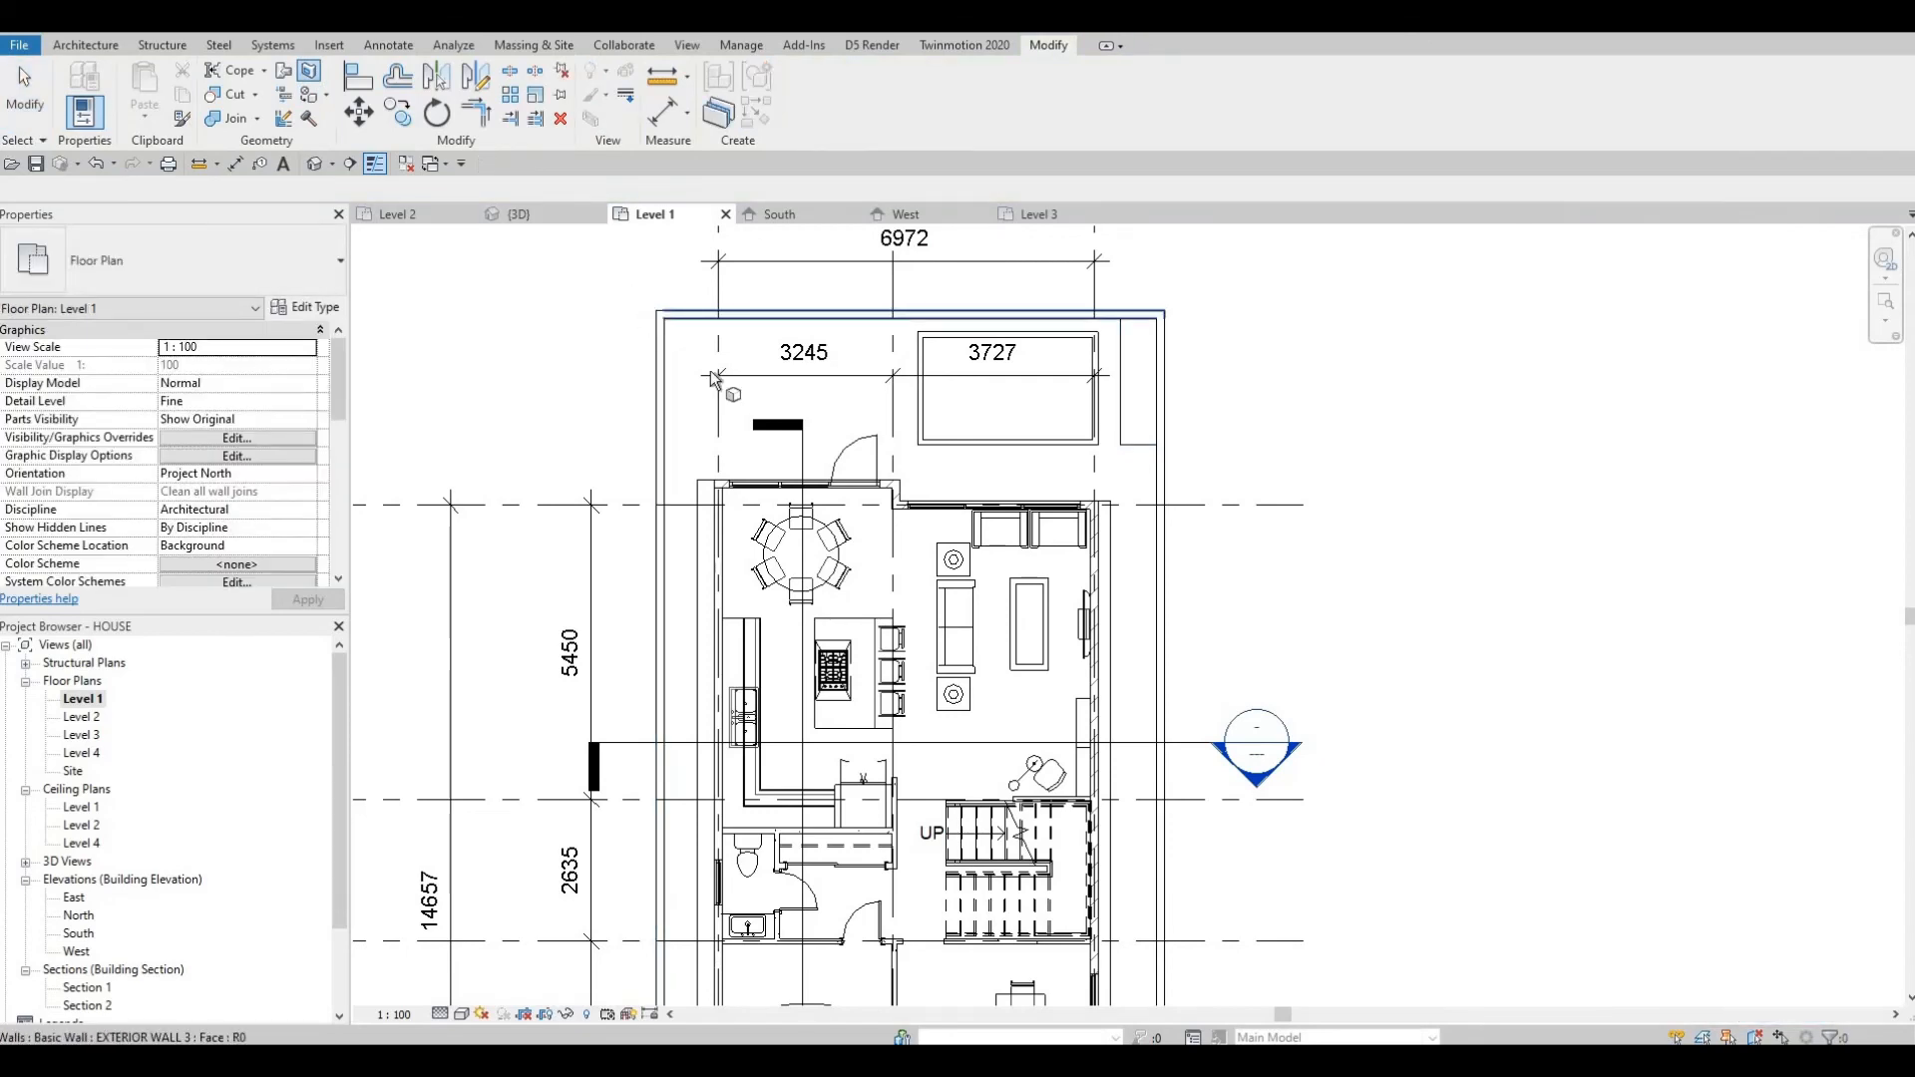
Split the floor face with a boundary rectangle about 2355 mm long at its northwest corner beside the pool.
{"action": "scroll", "coordinate": [707, 656], "scroll_direction": "down", "scroll_amount": 4}
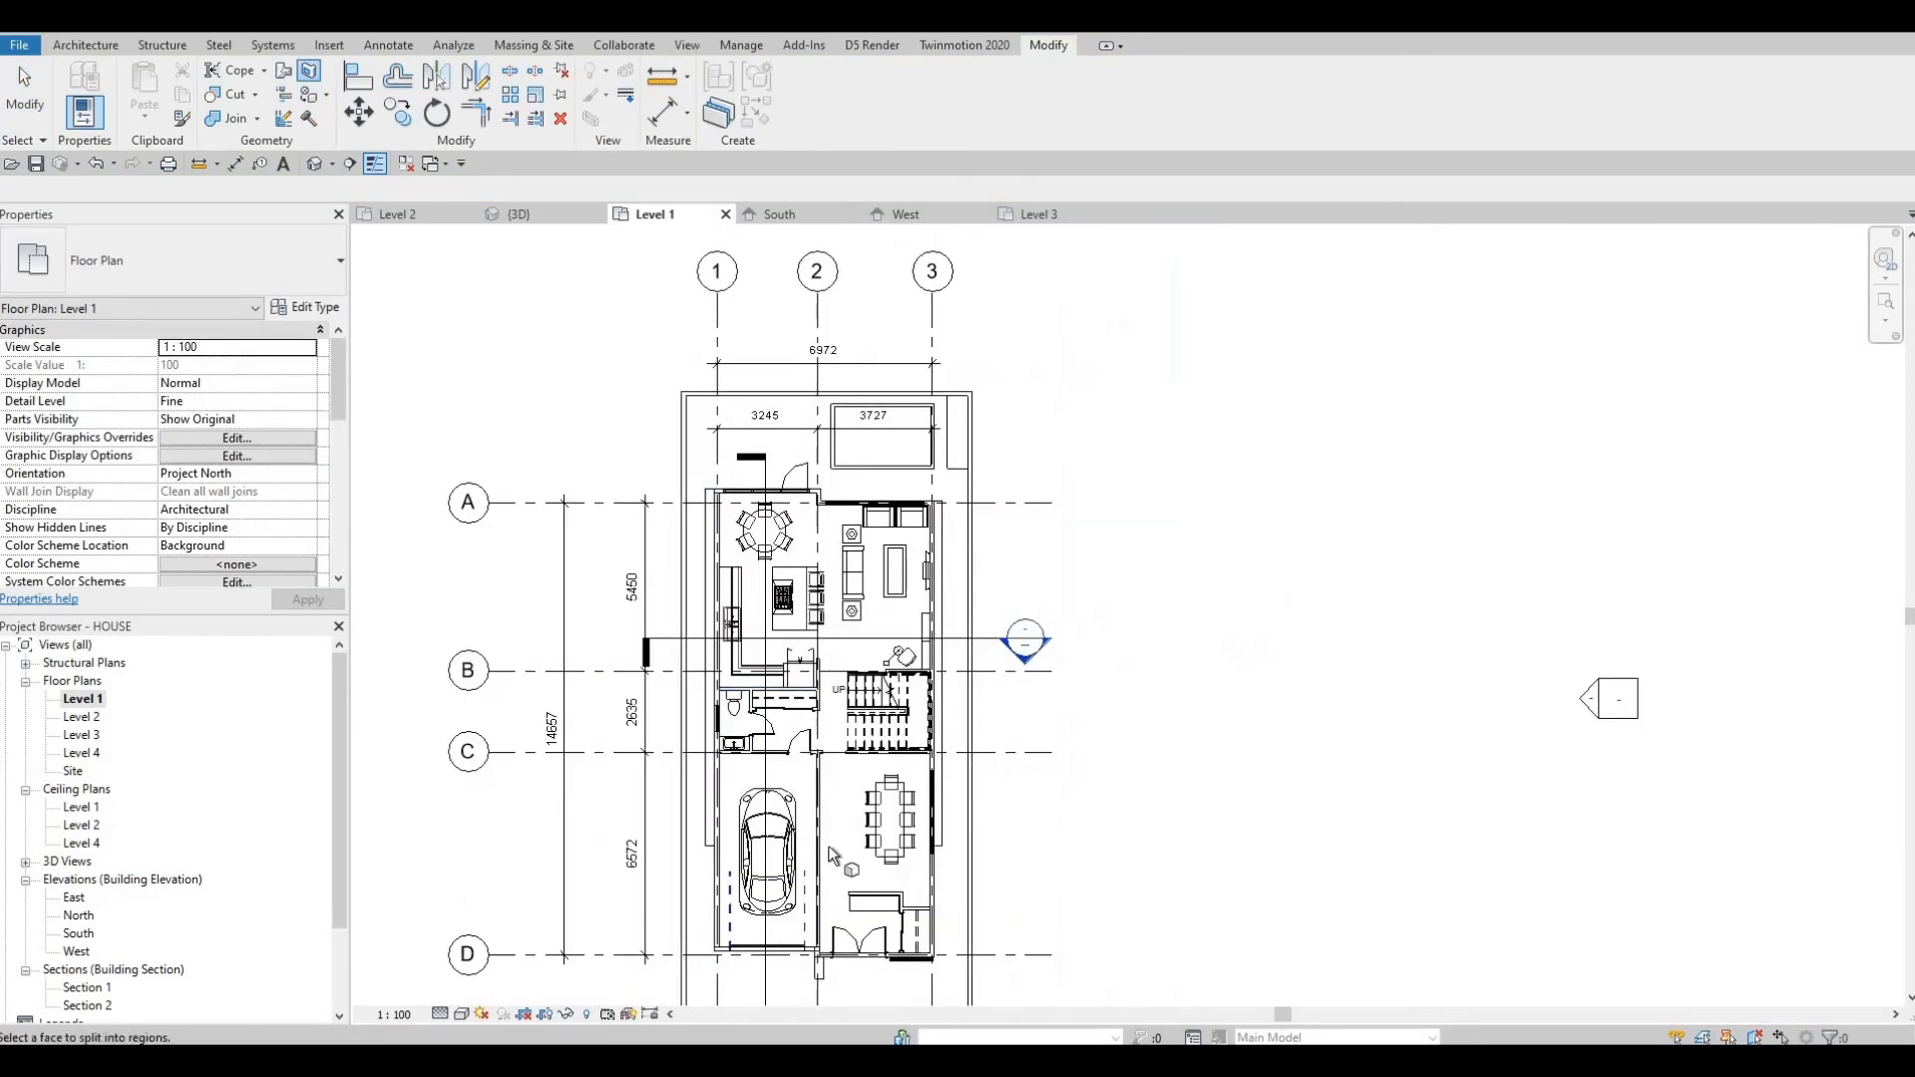
{"action": "left_click", "coordinate": [736, 698]}
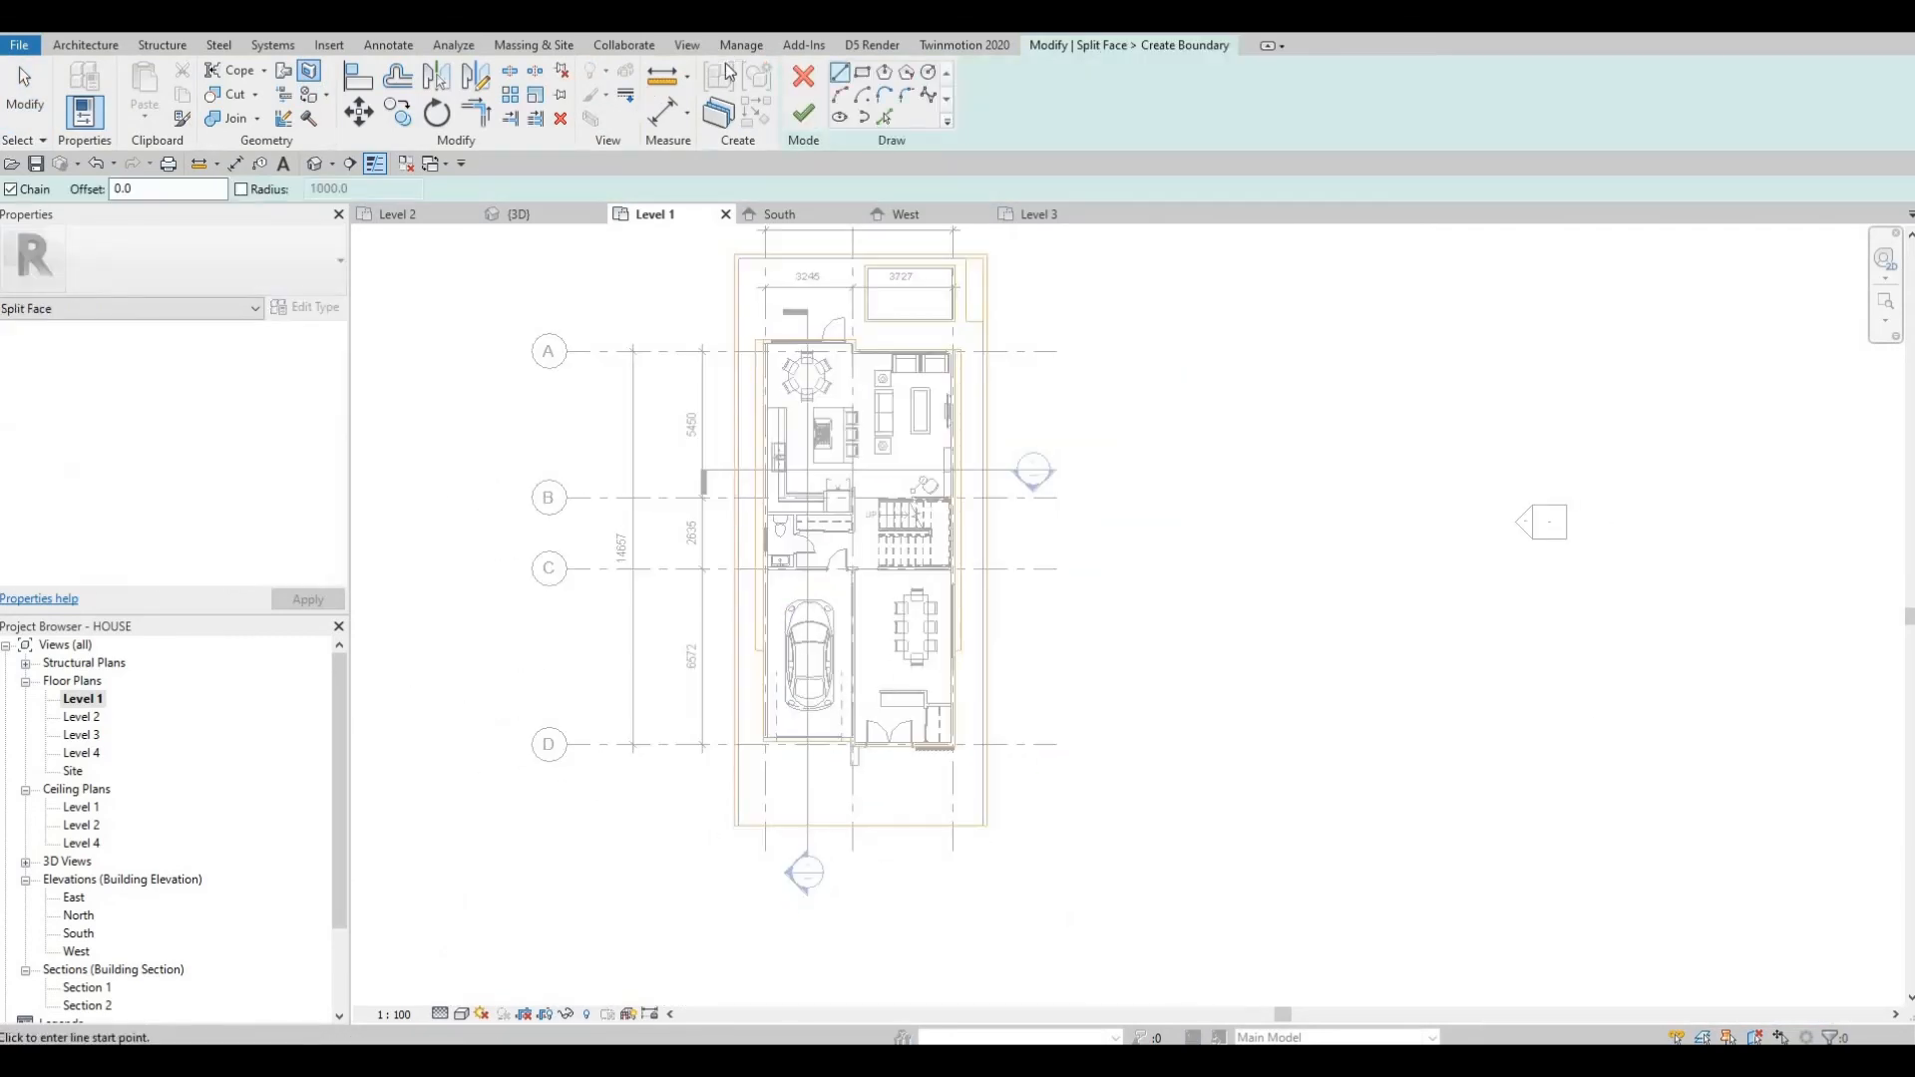
{"action": "scroll", "coordinate": [669, 187], "scroll_direction": "up", "scroll_amount": 3}
{"action": "scroll", "coordinate": [714, 265], "scroll_direction": "up", "scroll_amount": 3}
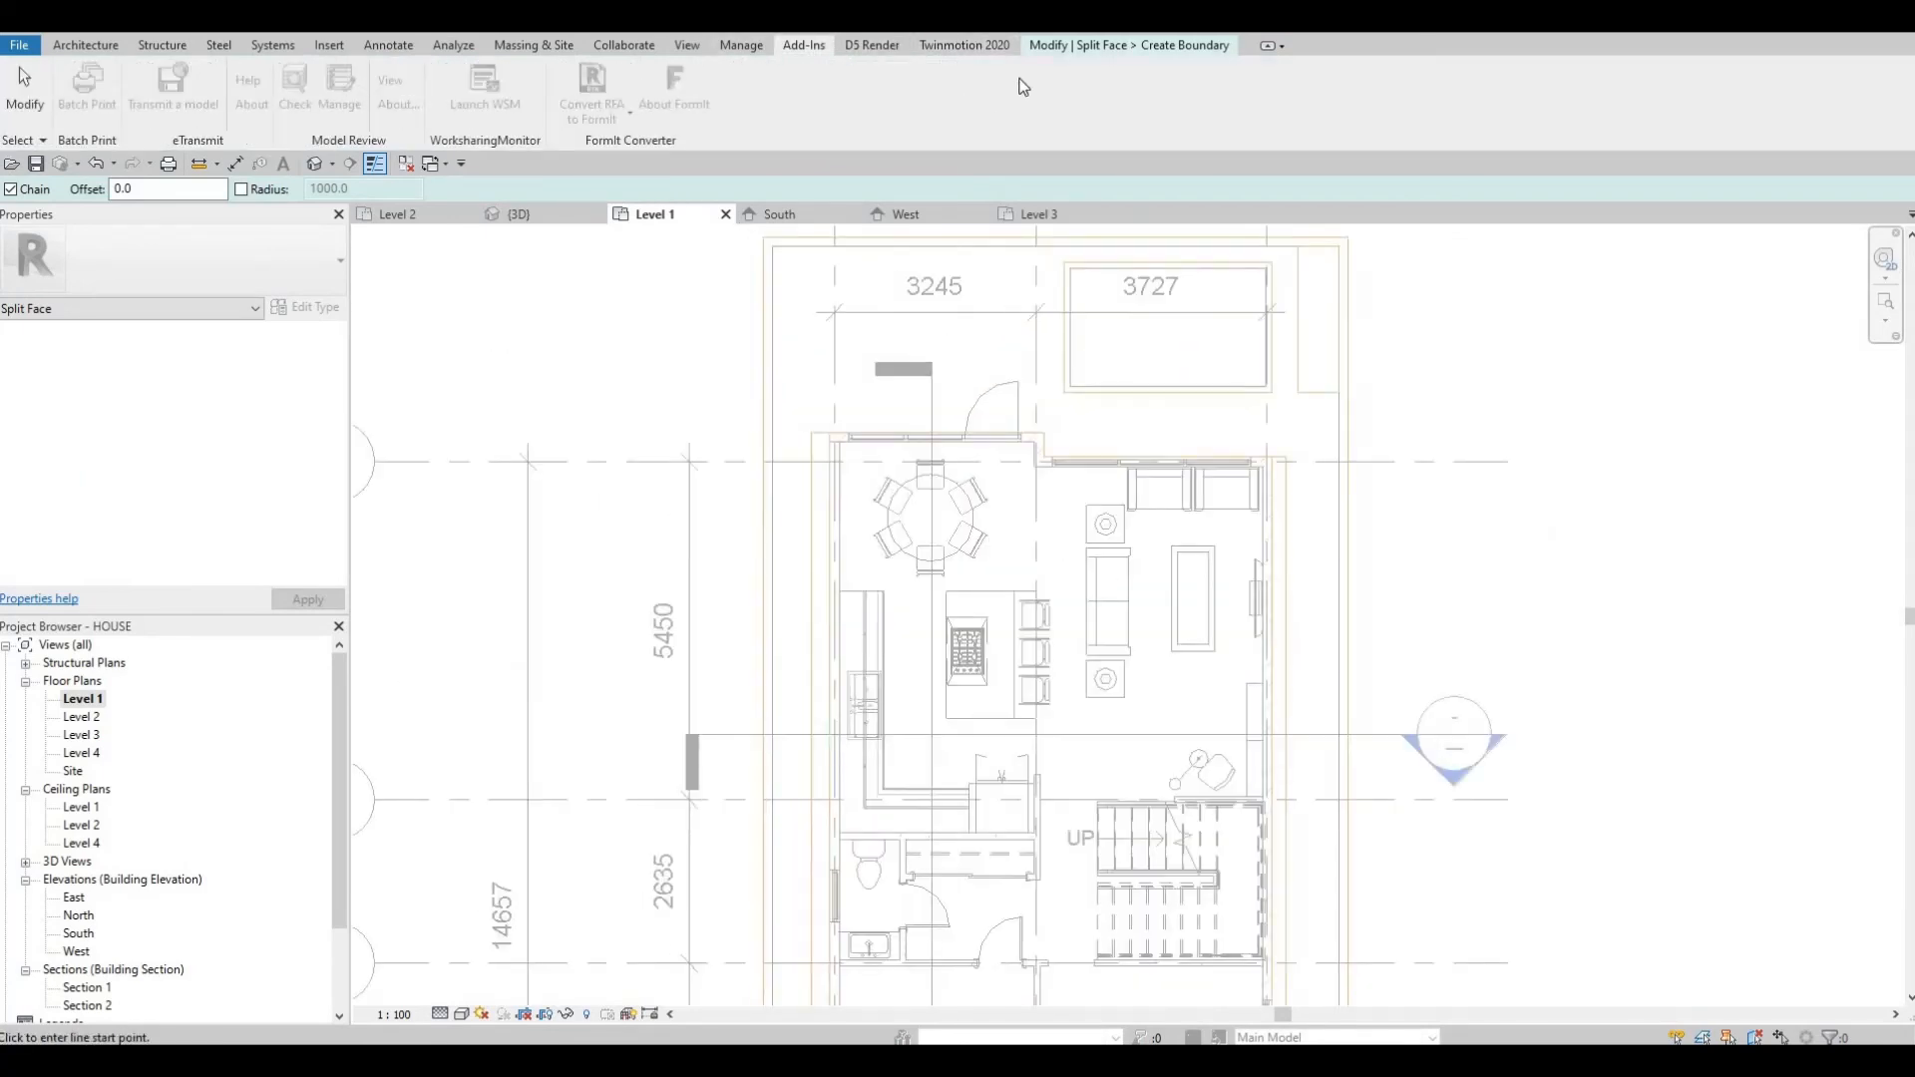
{"action": "left_click", "coordinate": [1061, 51]}
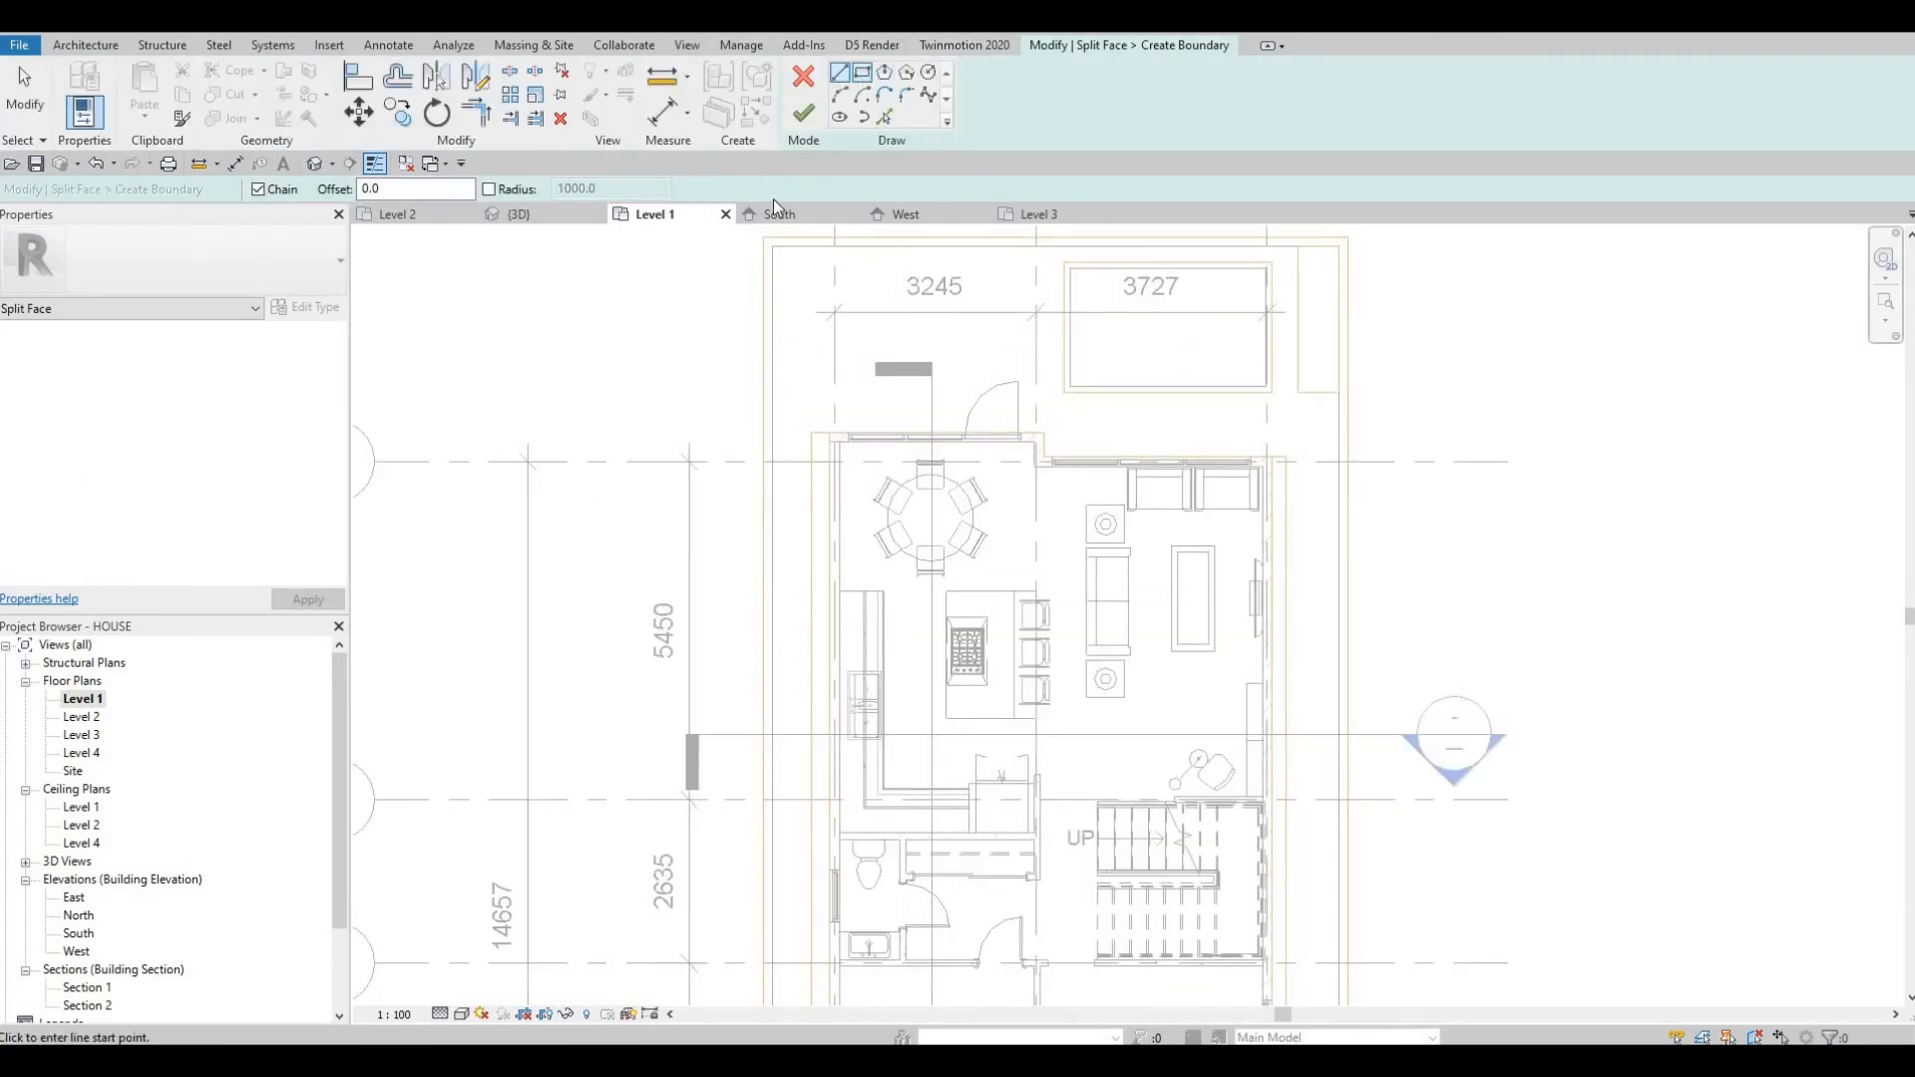
{"action": "left_click", "coordinate": [862, 72]}
{"action": "left_click", "coordinate": [776, 247]}
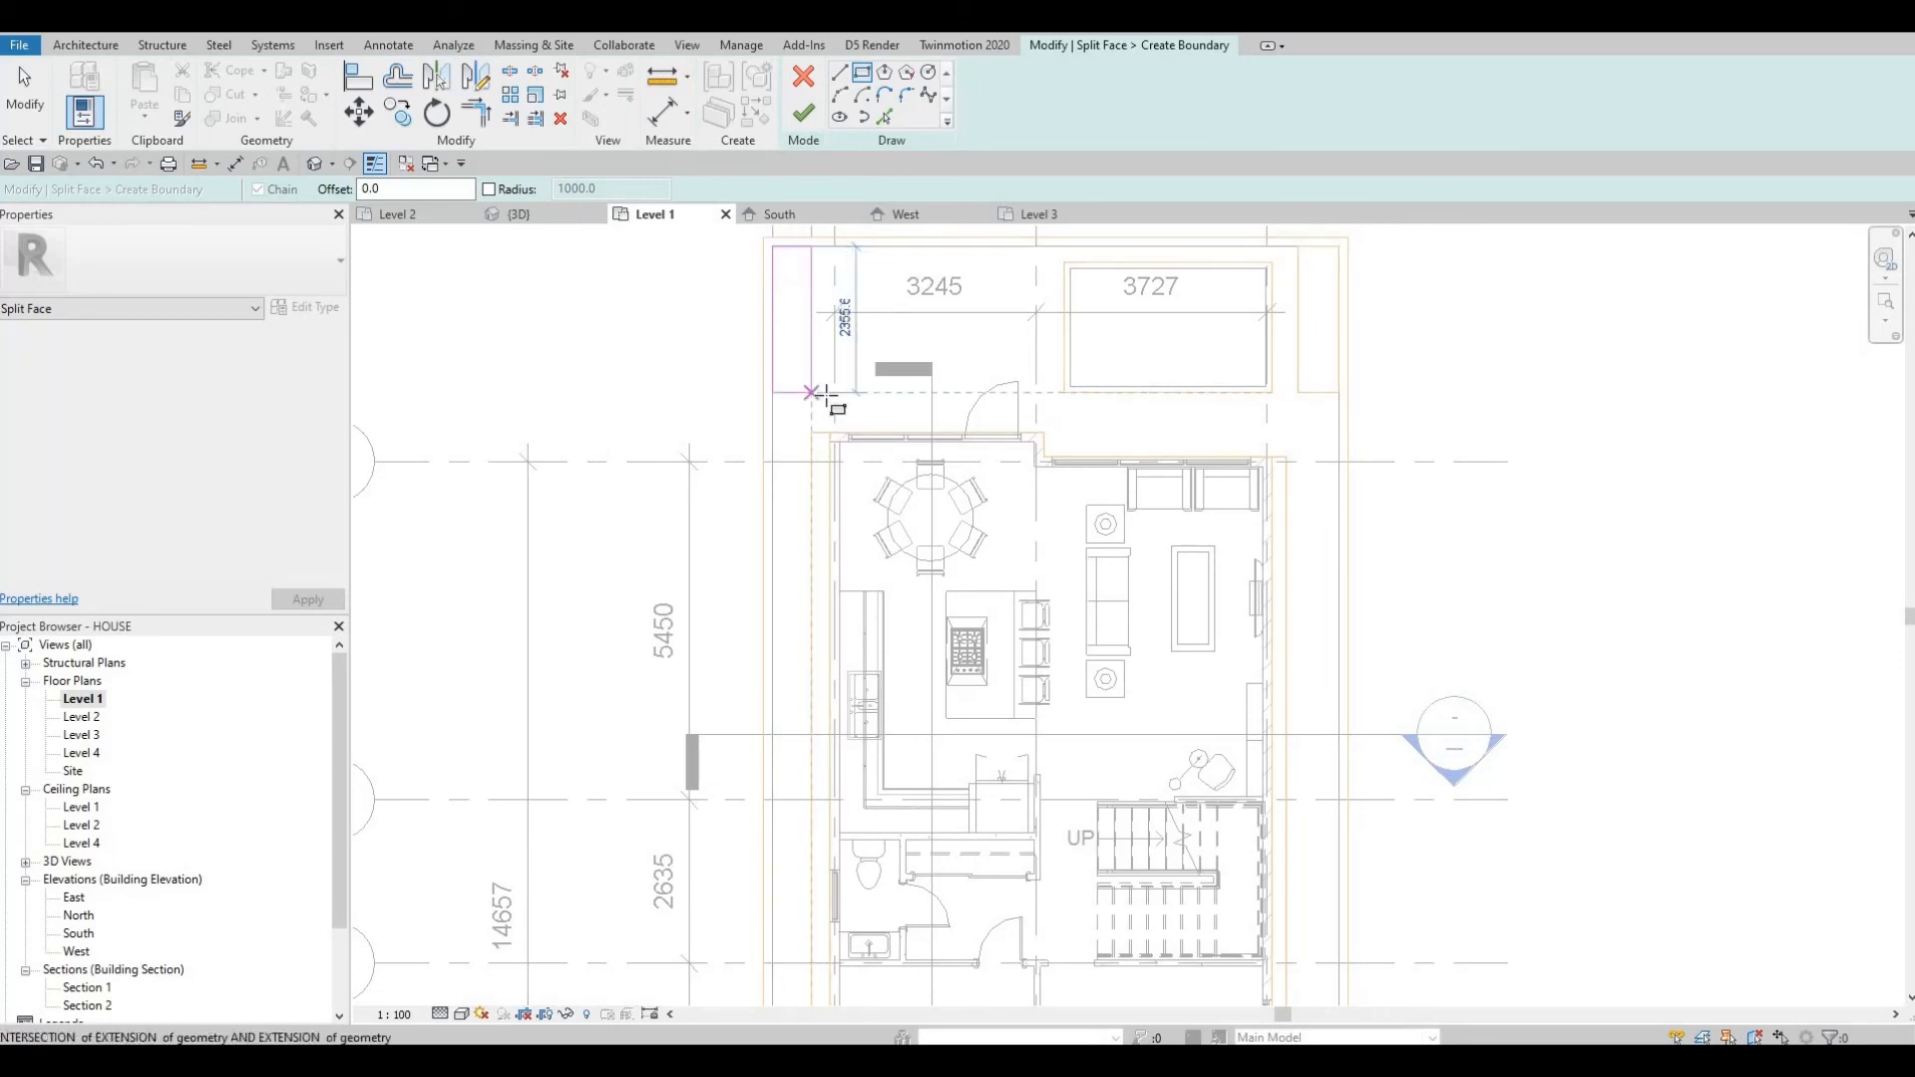
{"action": "left_click", "coordinate": [828, 392]}
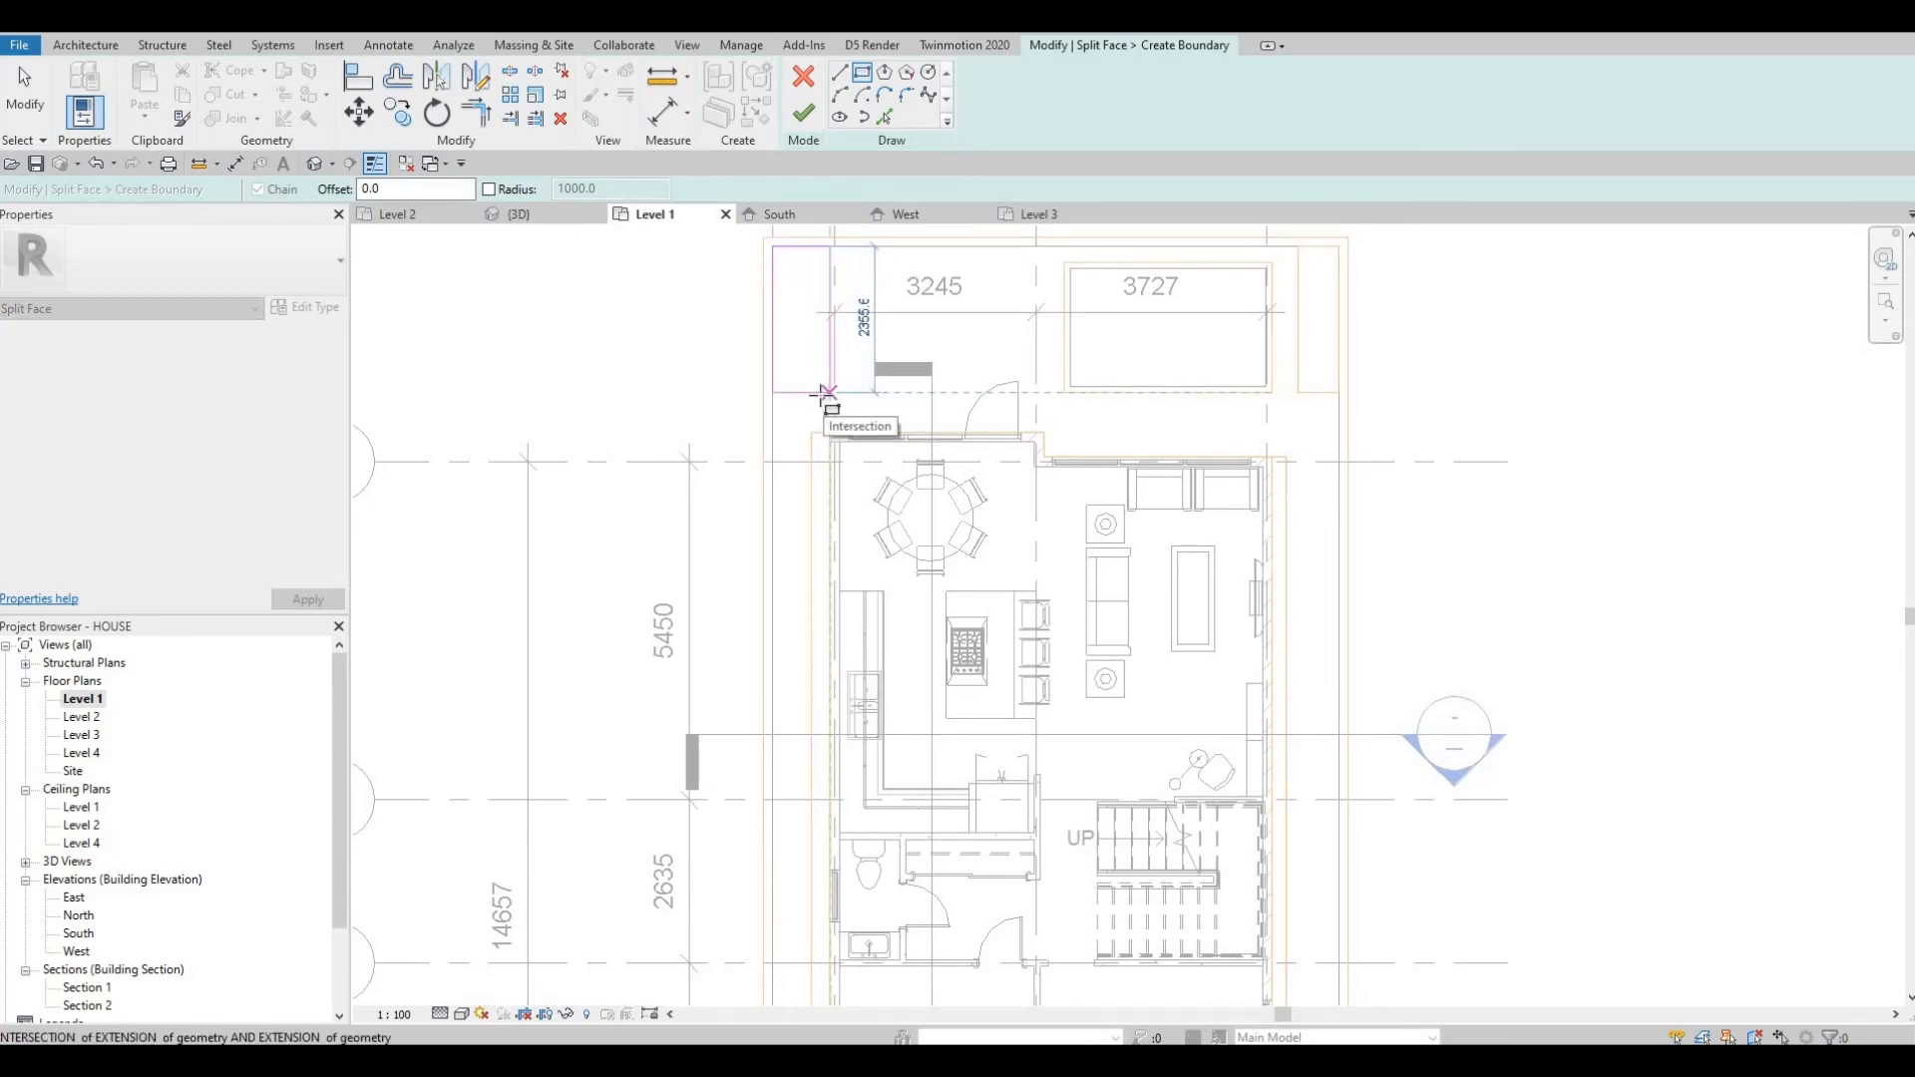
{"action": "key", "text": "Escape"}
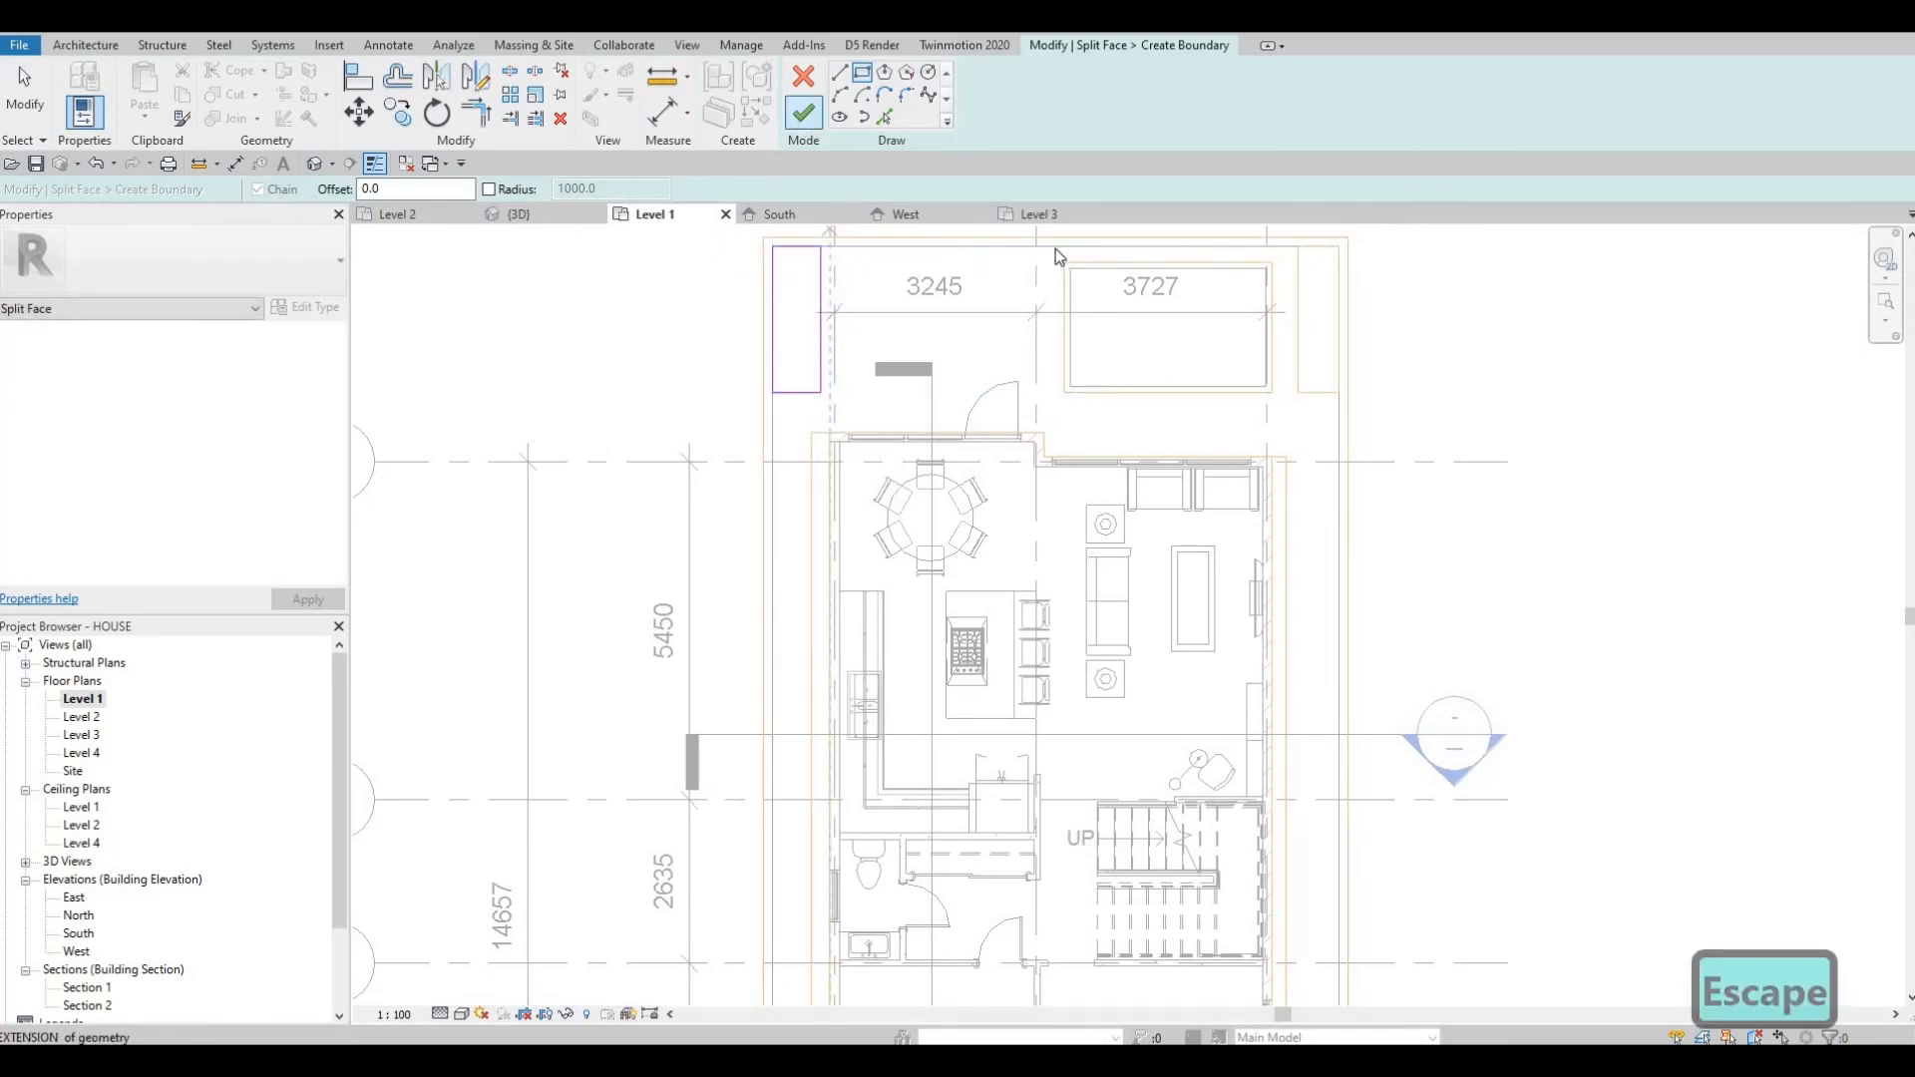
{"action": "left_click", "coordinate": [804, 112]}
Start Split Face again on the Level 1 floor face.
{"action": "scroll", "coordinate": [858, 235], "scroll_direction": "down", "scroll_amount": 2}
{"action": "middle_click_drag", "start_coordinate": [862, 258], "coordinate": [782, 135]}
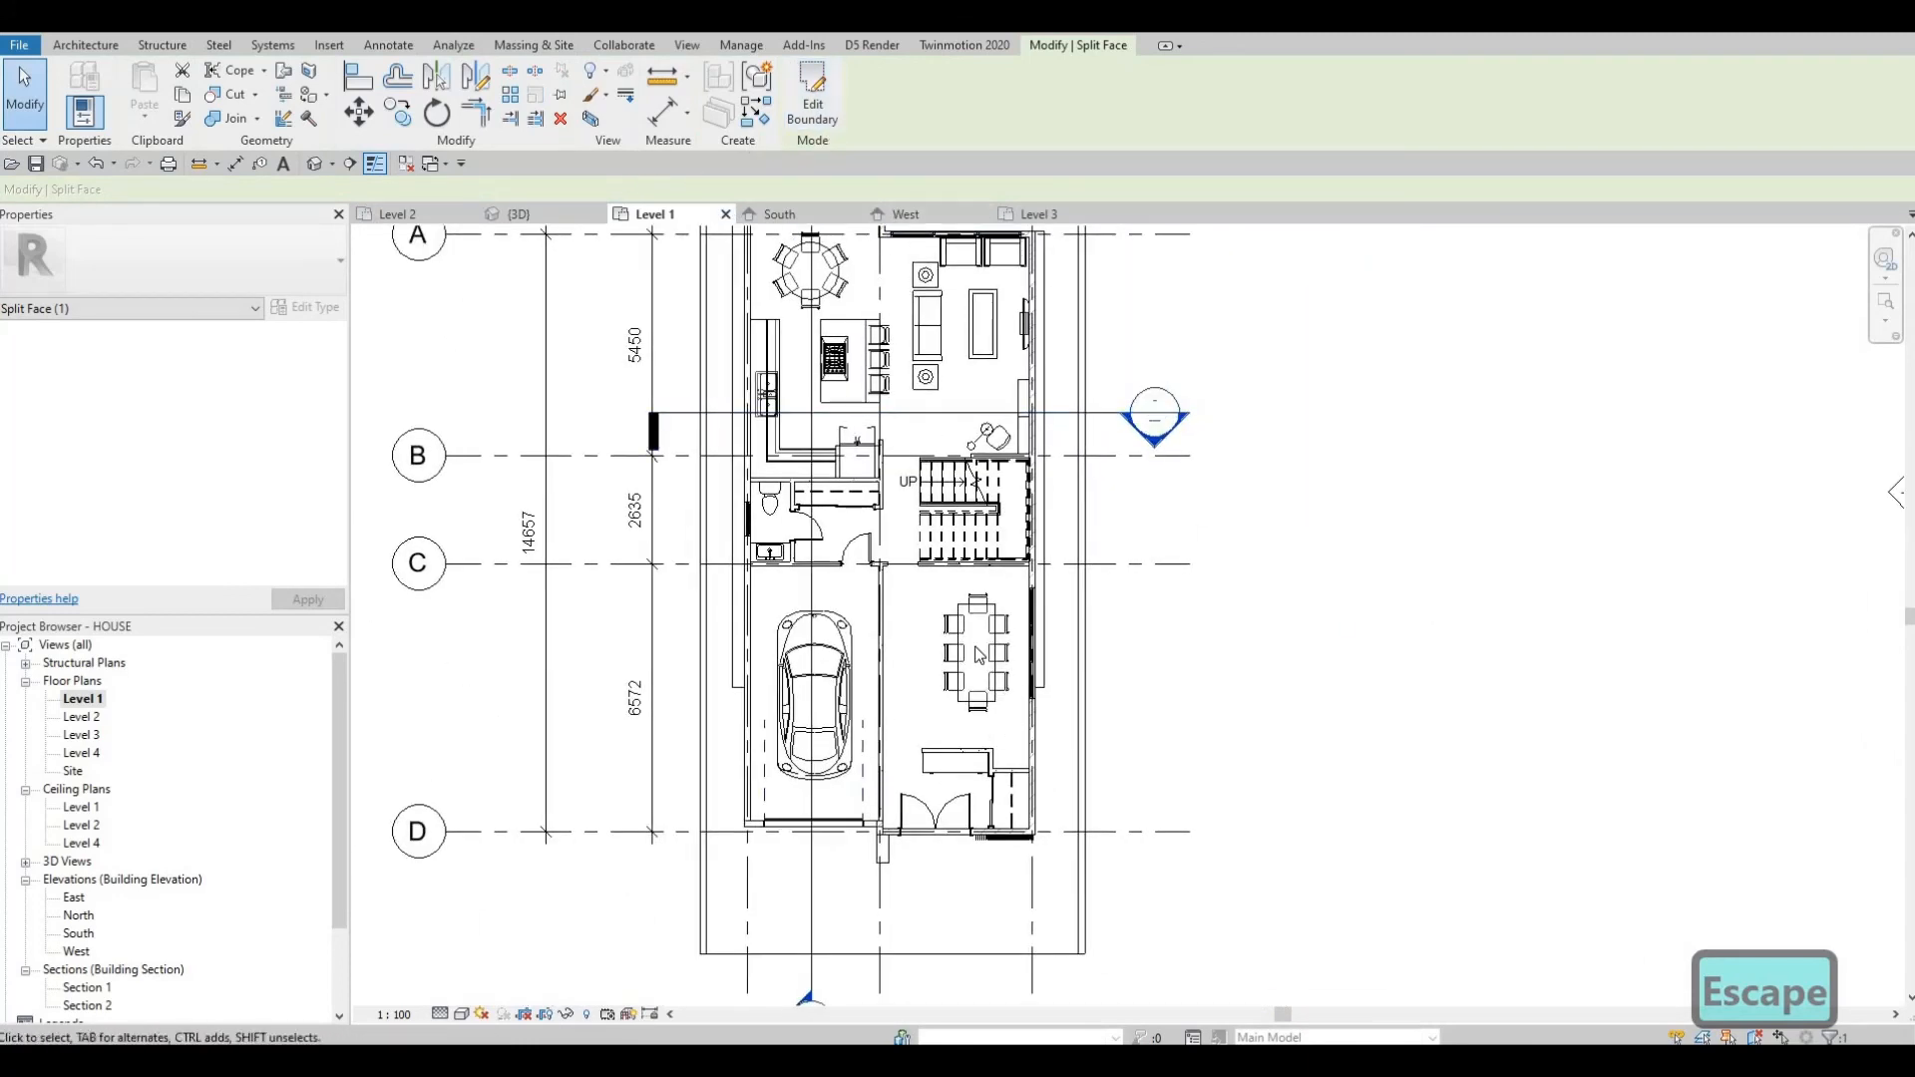
{"action": "middle_click_drag", "start_coordinate": [983, 710], "coordinate": [966, 639]}
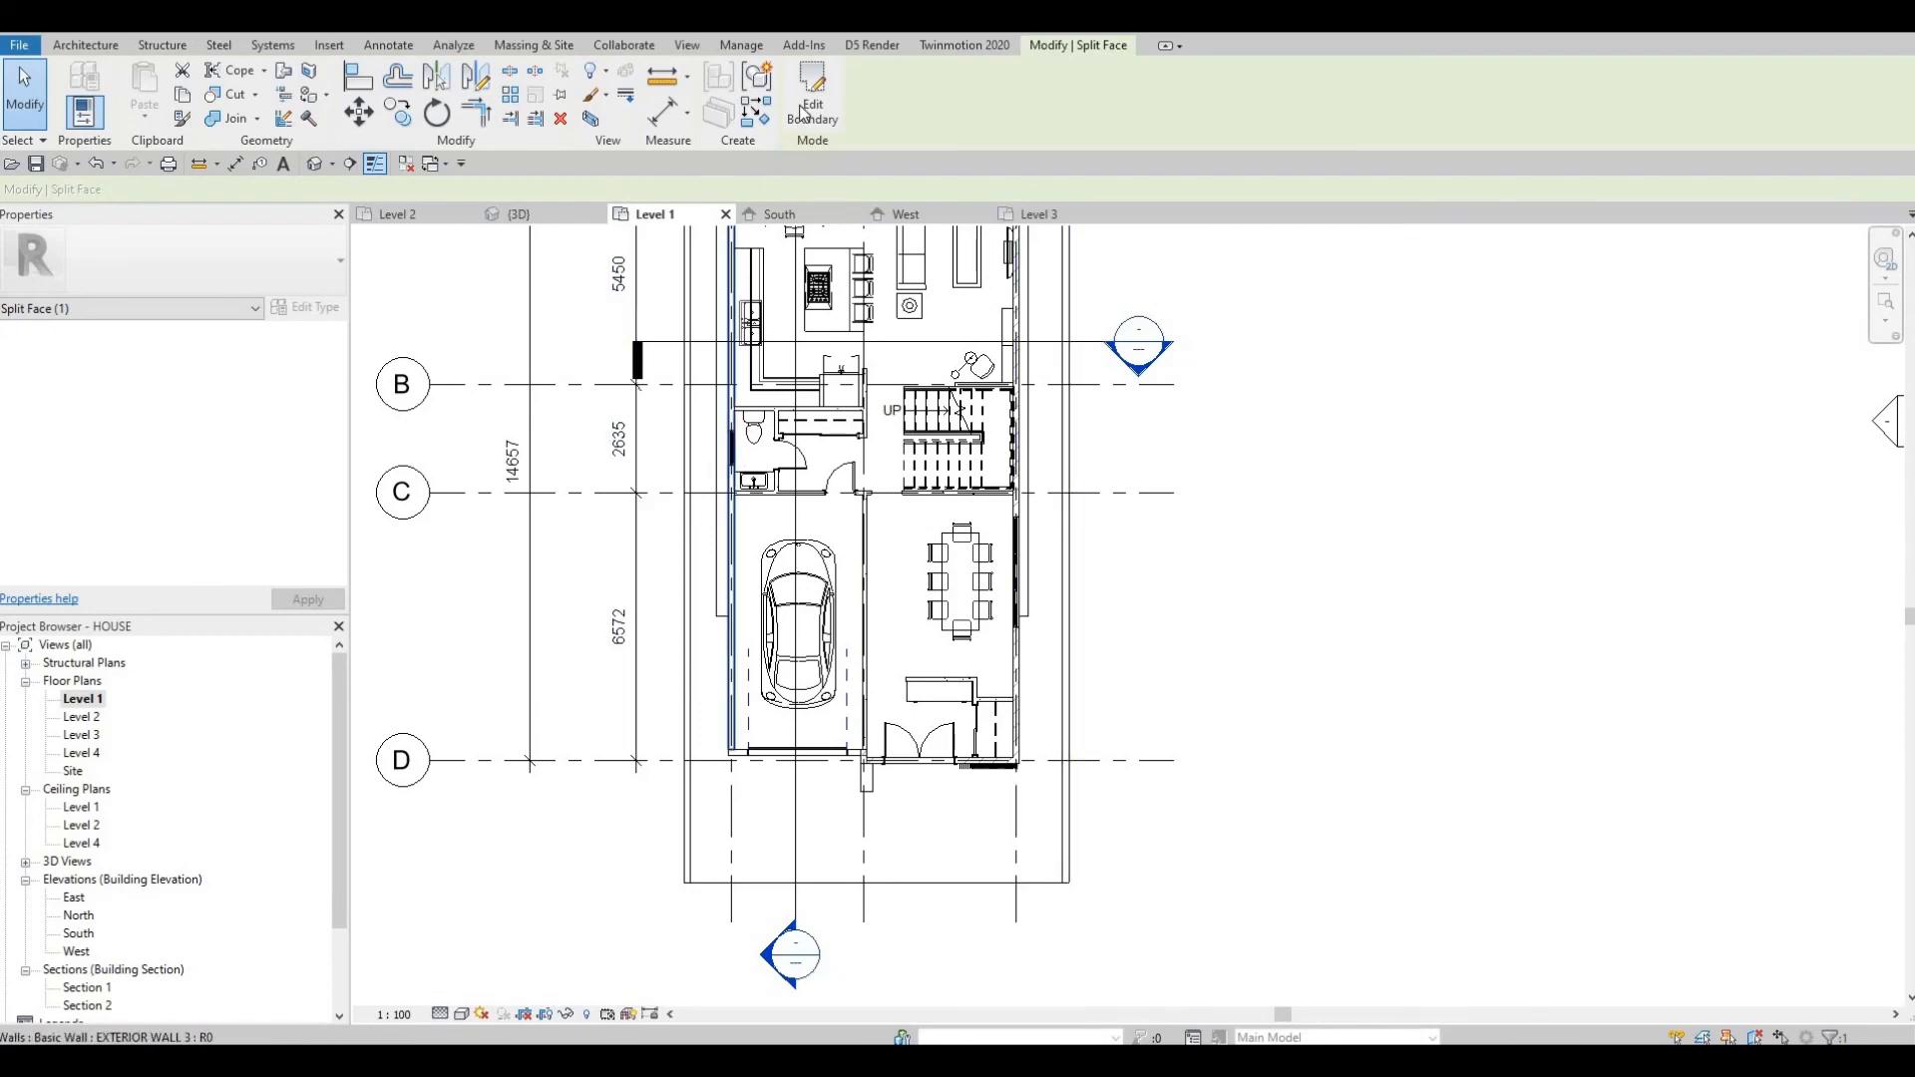
{"action": "left_click", "coordinate": [310, 70]}
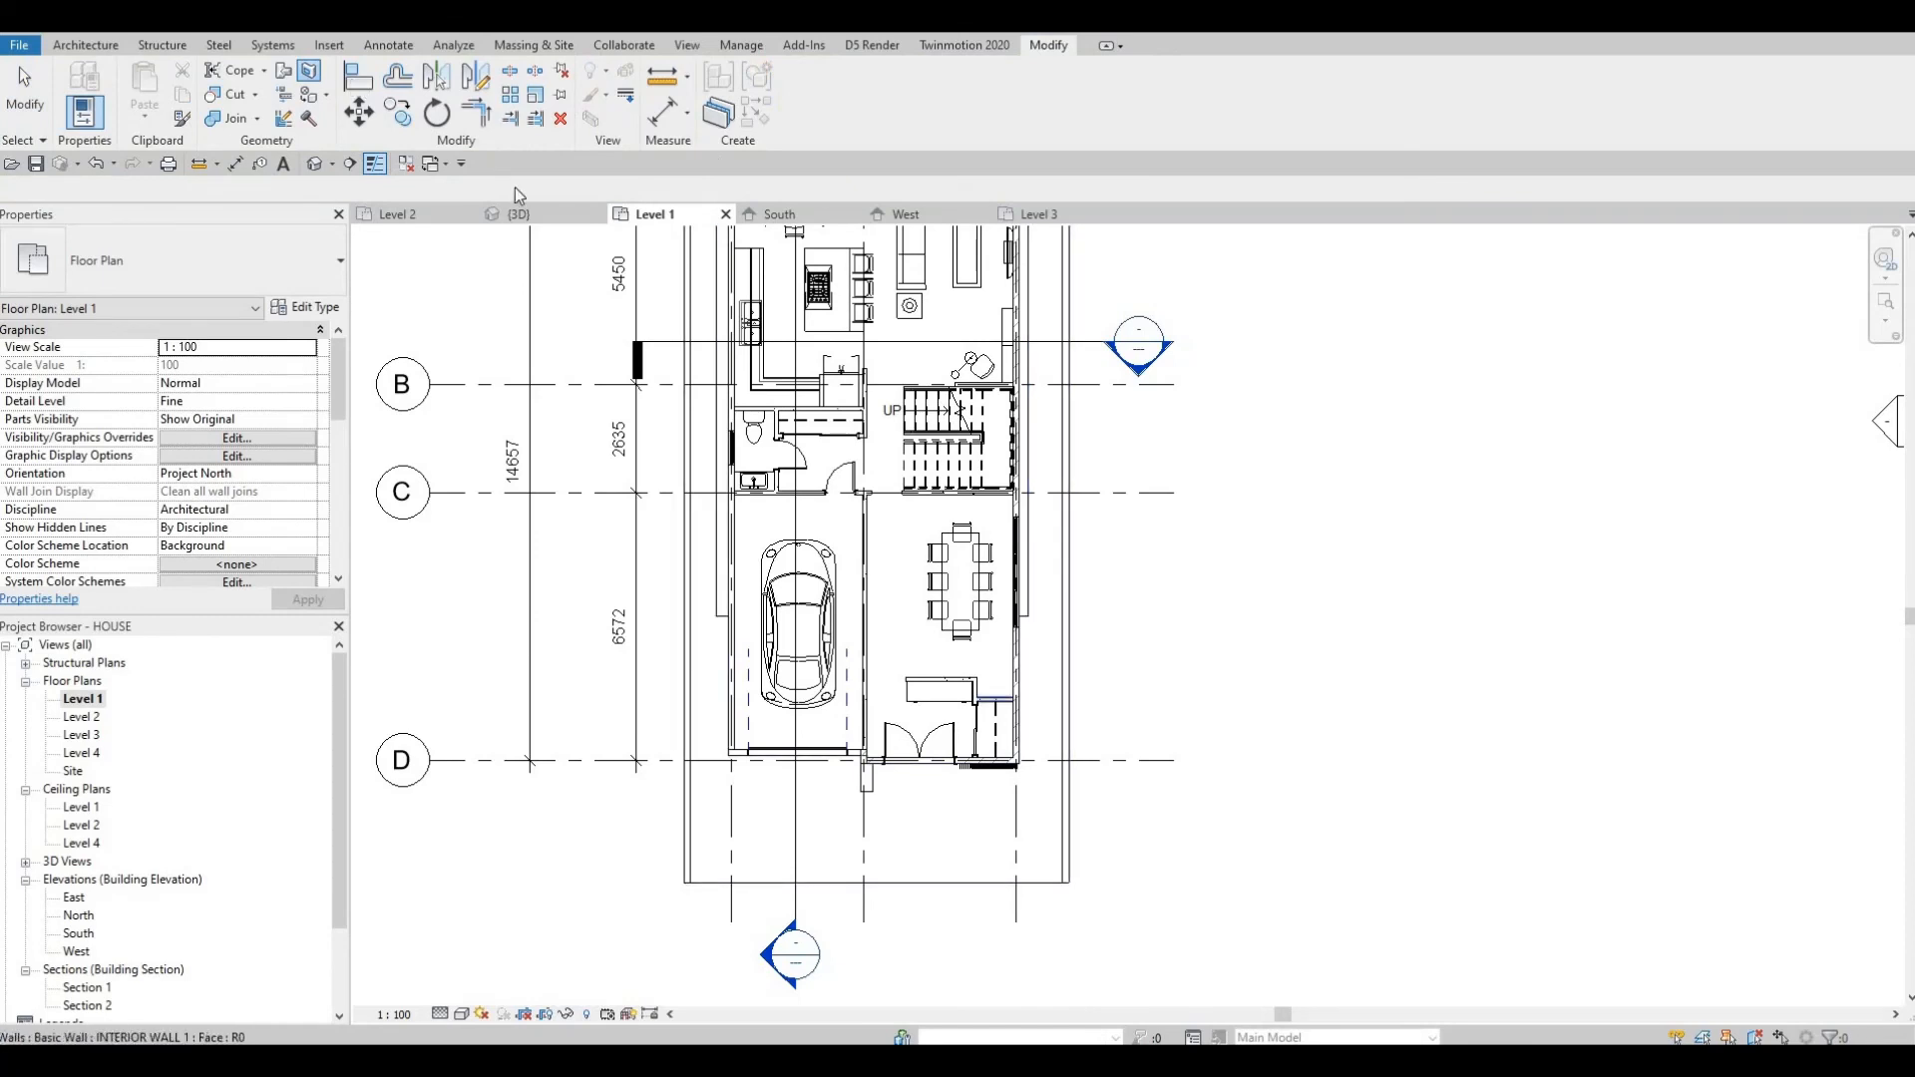
{"action": "left_click", "coordinate": [965, 888]}
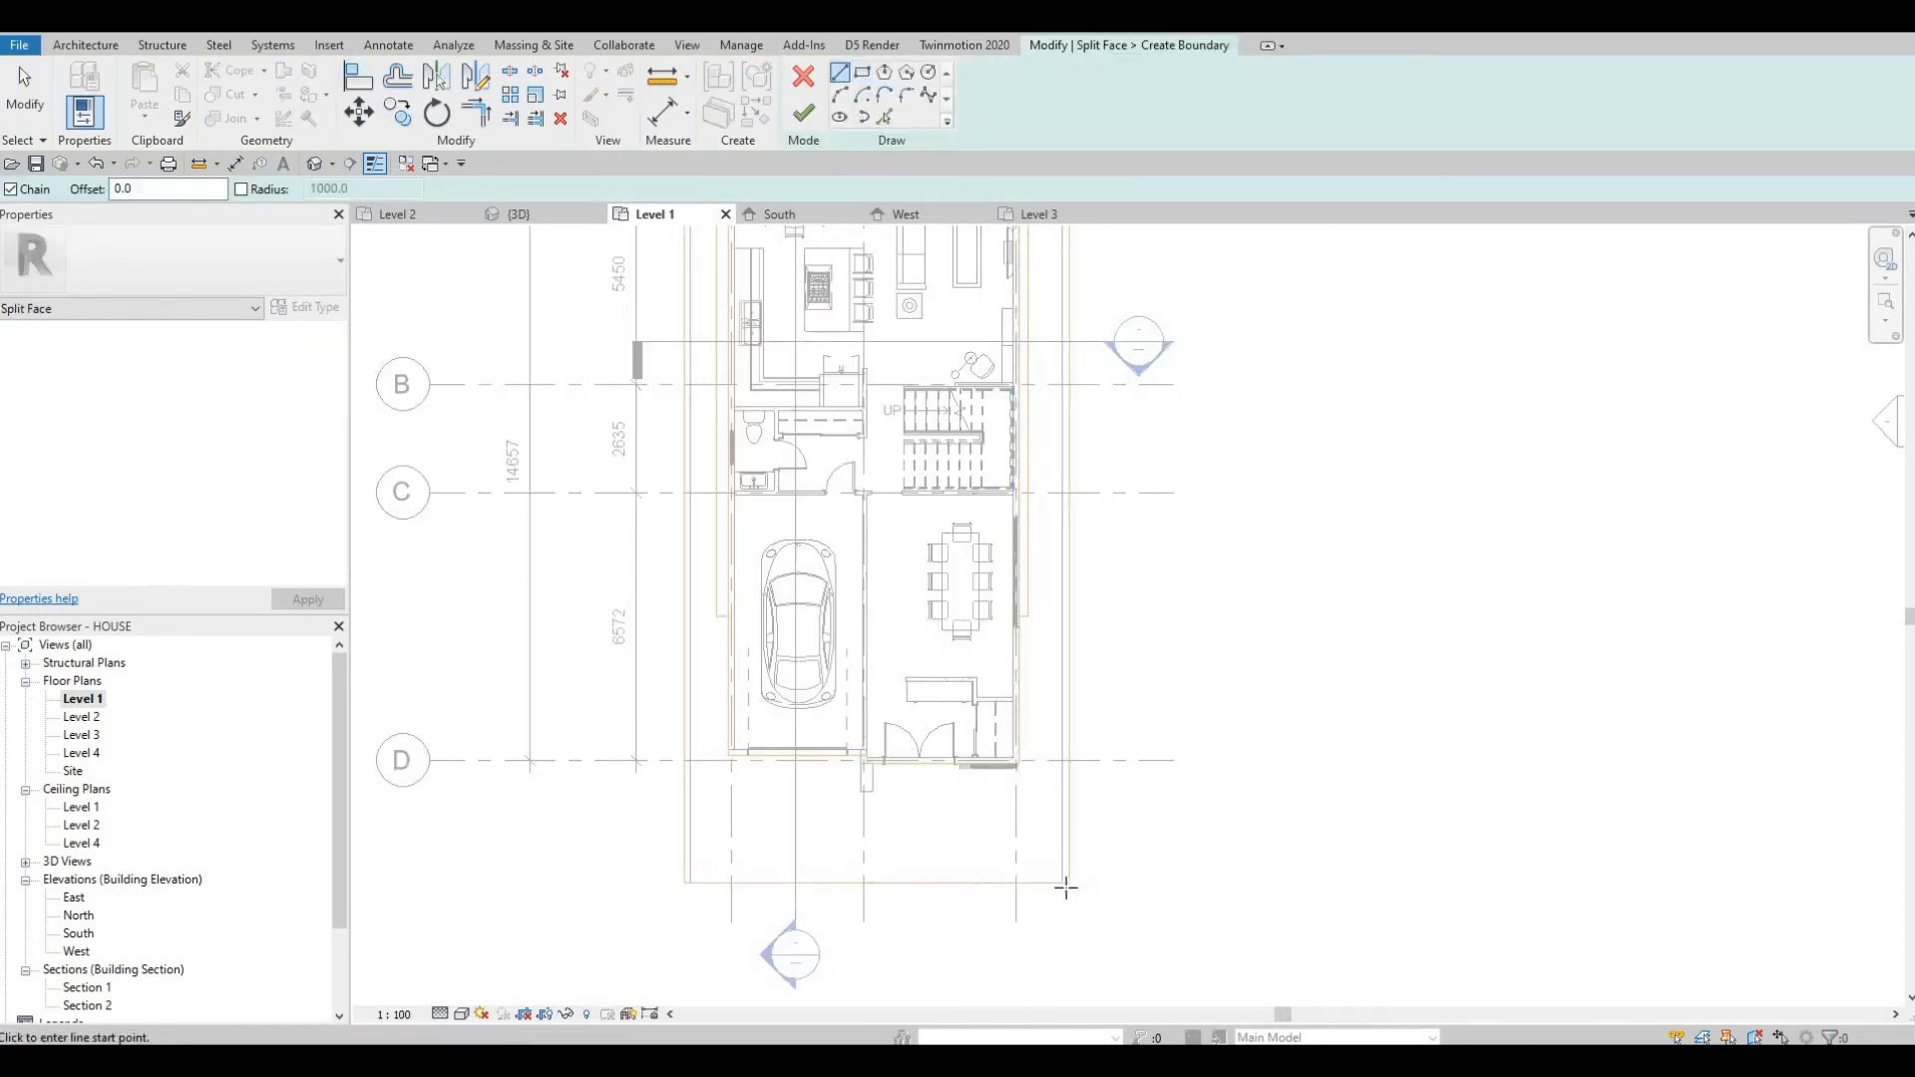
Draw a boundary rectangle about 2400 by 2200 mm at the floor's southeast corner and try to finish the split.
{"action": "scroll", "coordinate": [1060, 894], "scroll_direction": "up", "scroll_amount": 3}
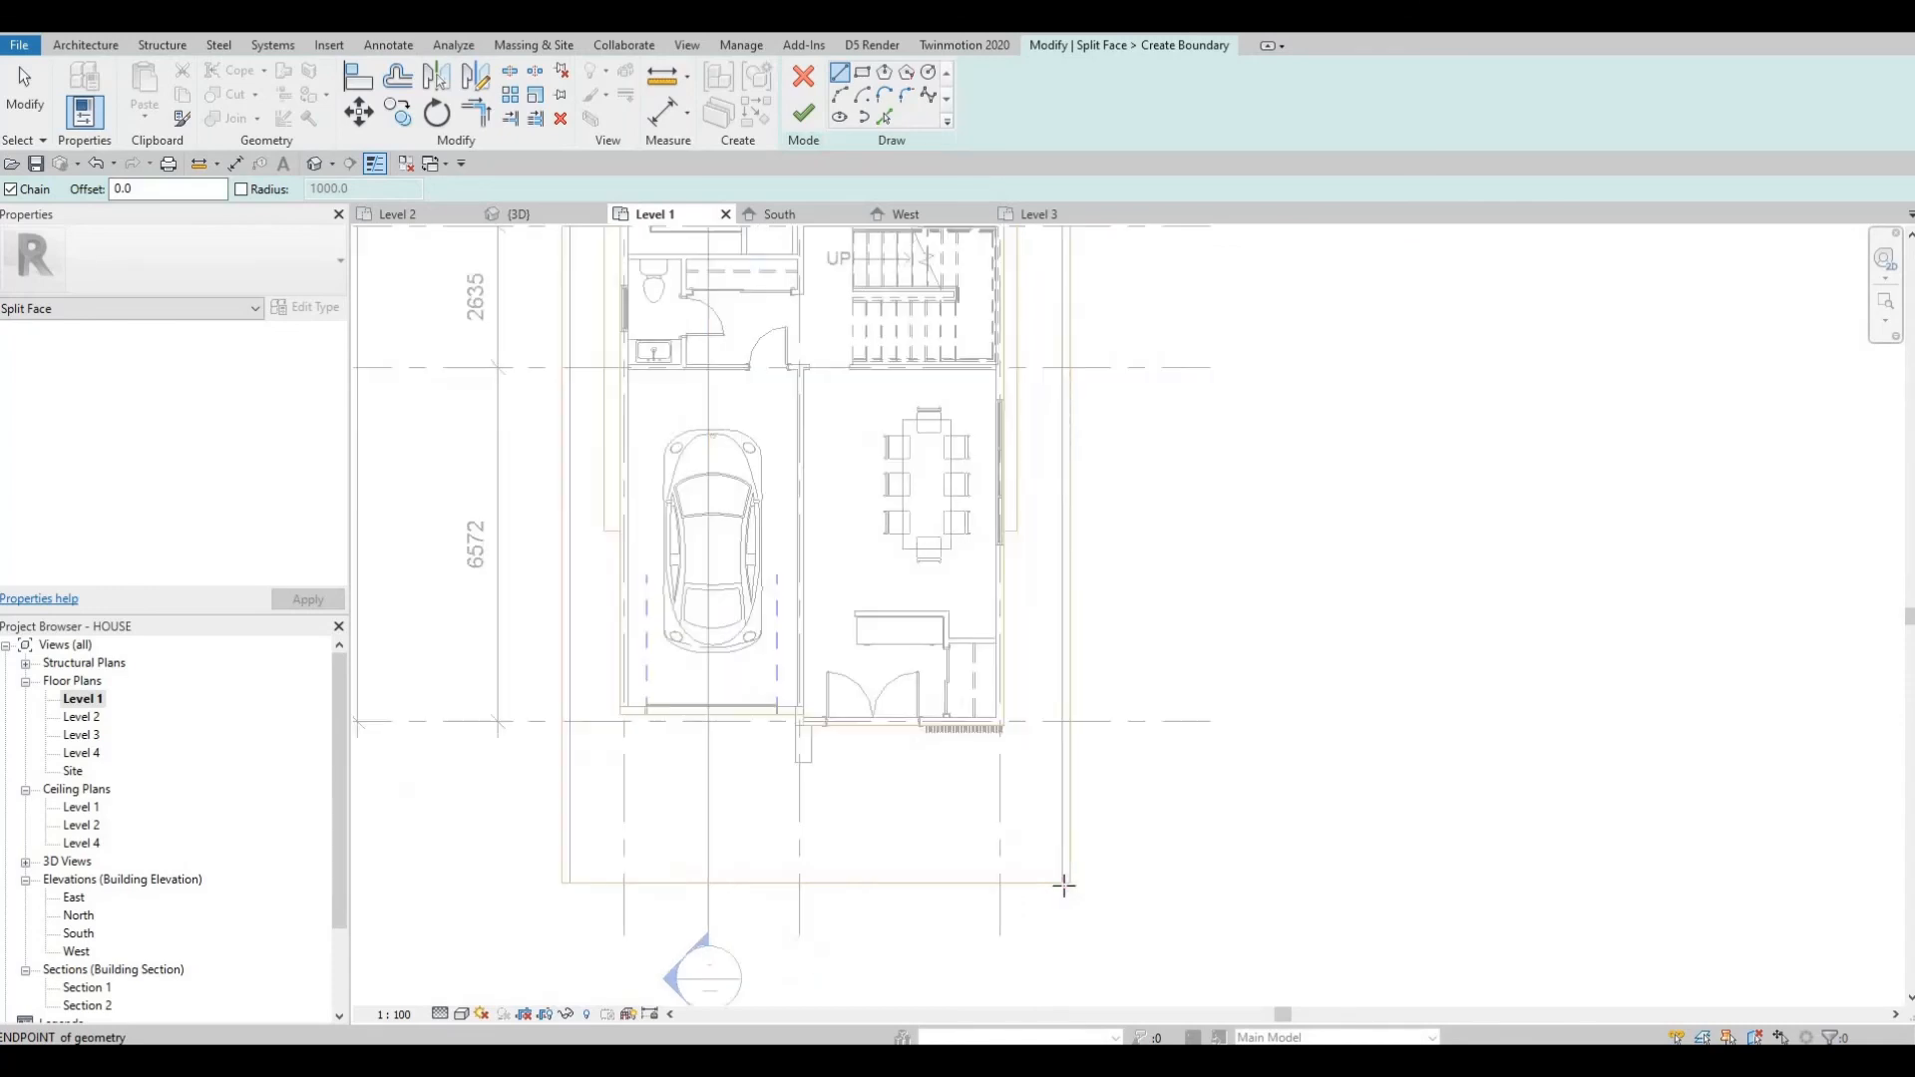
{"action": "left_click", "coordinate": [1062, 884]}
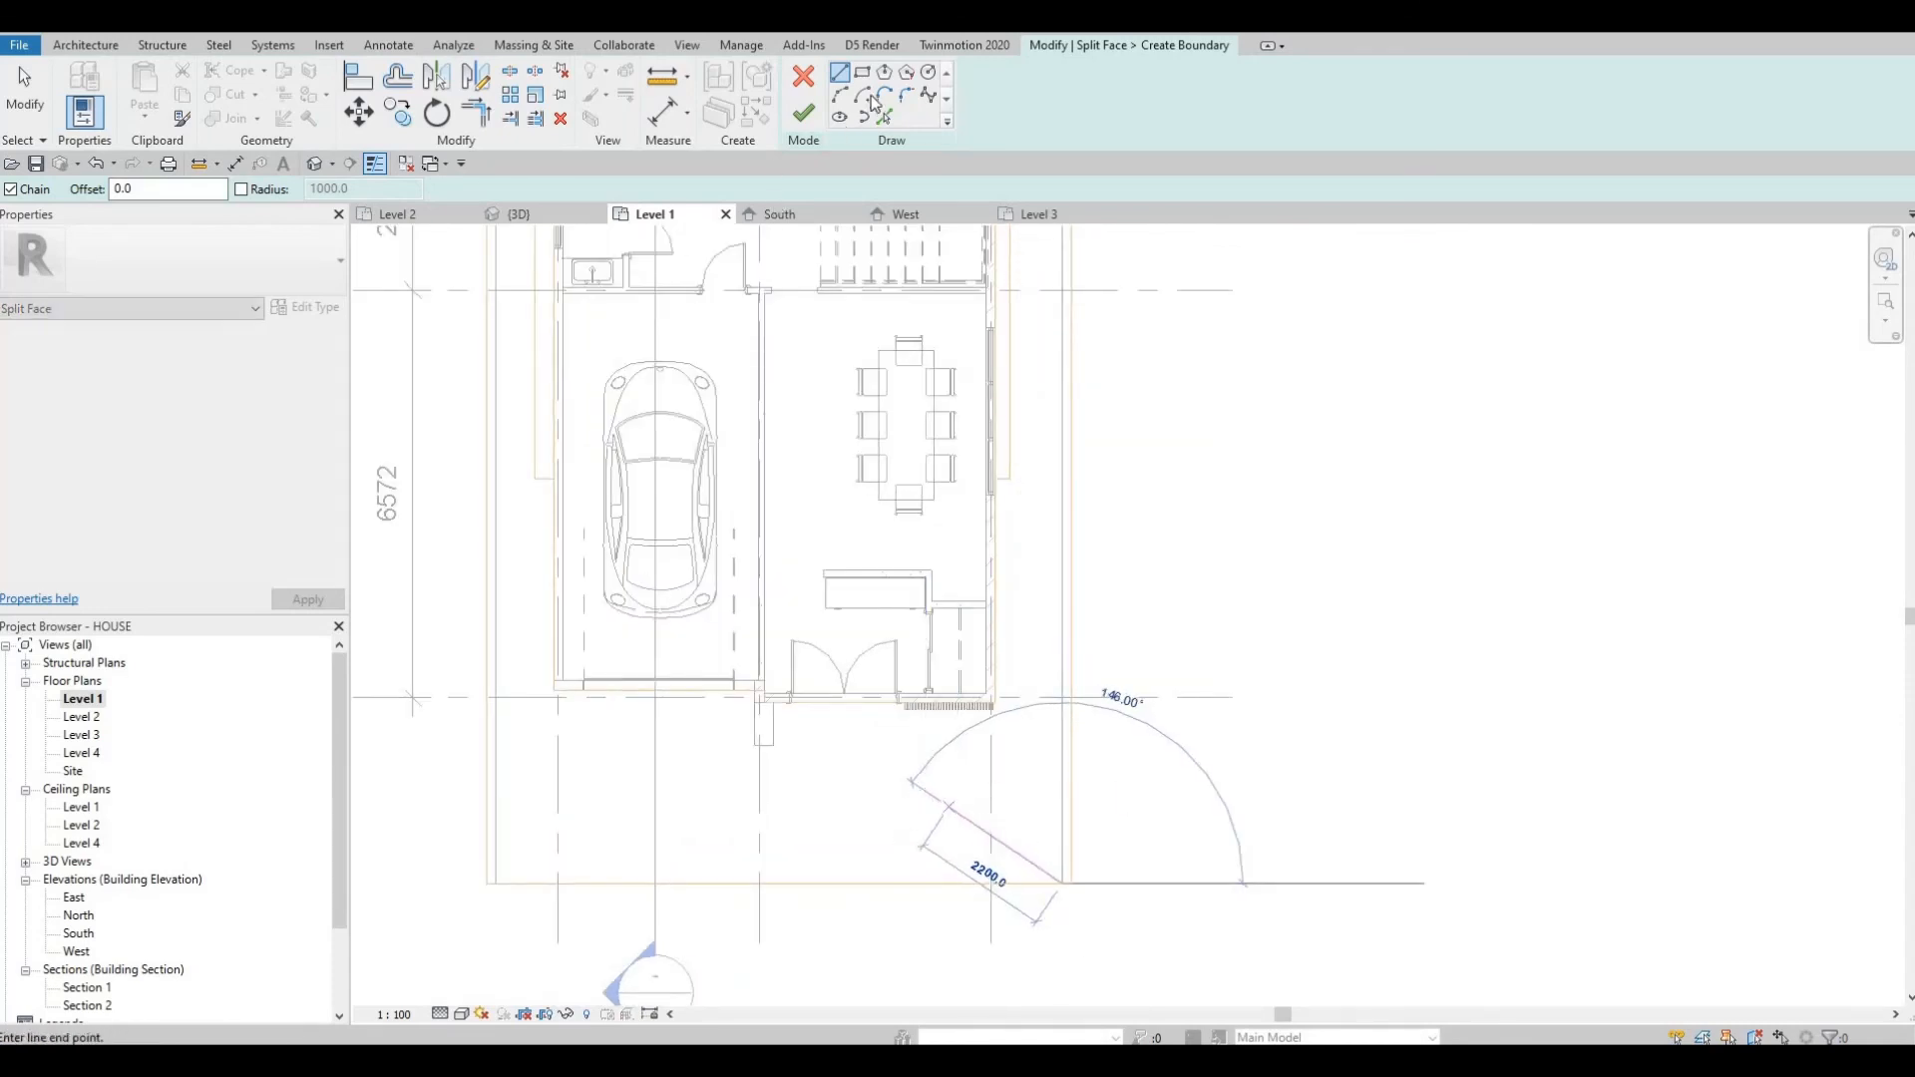
{"action": "key", "text": "Escape"}
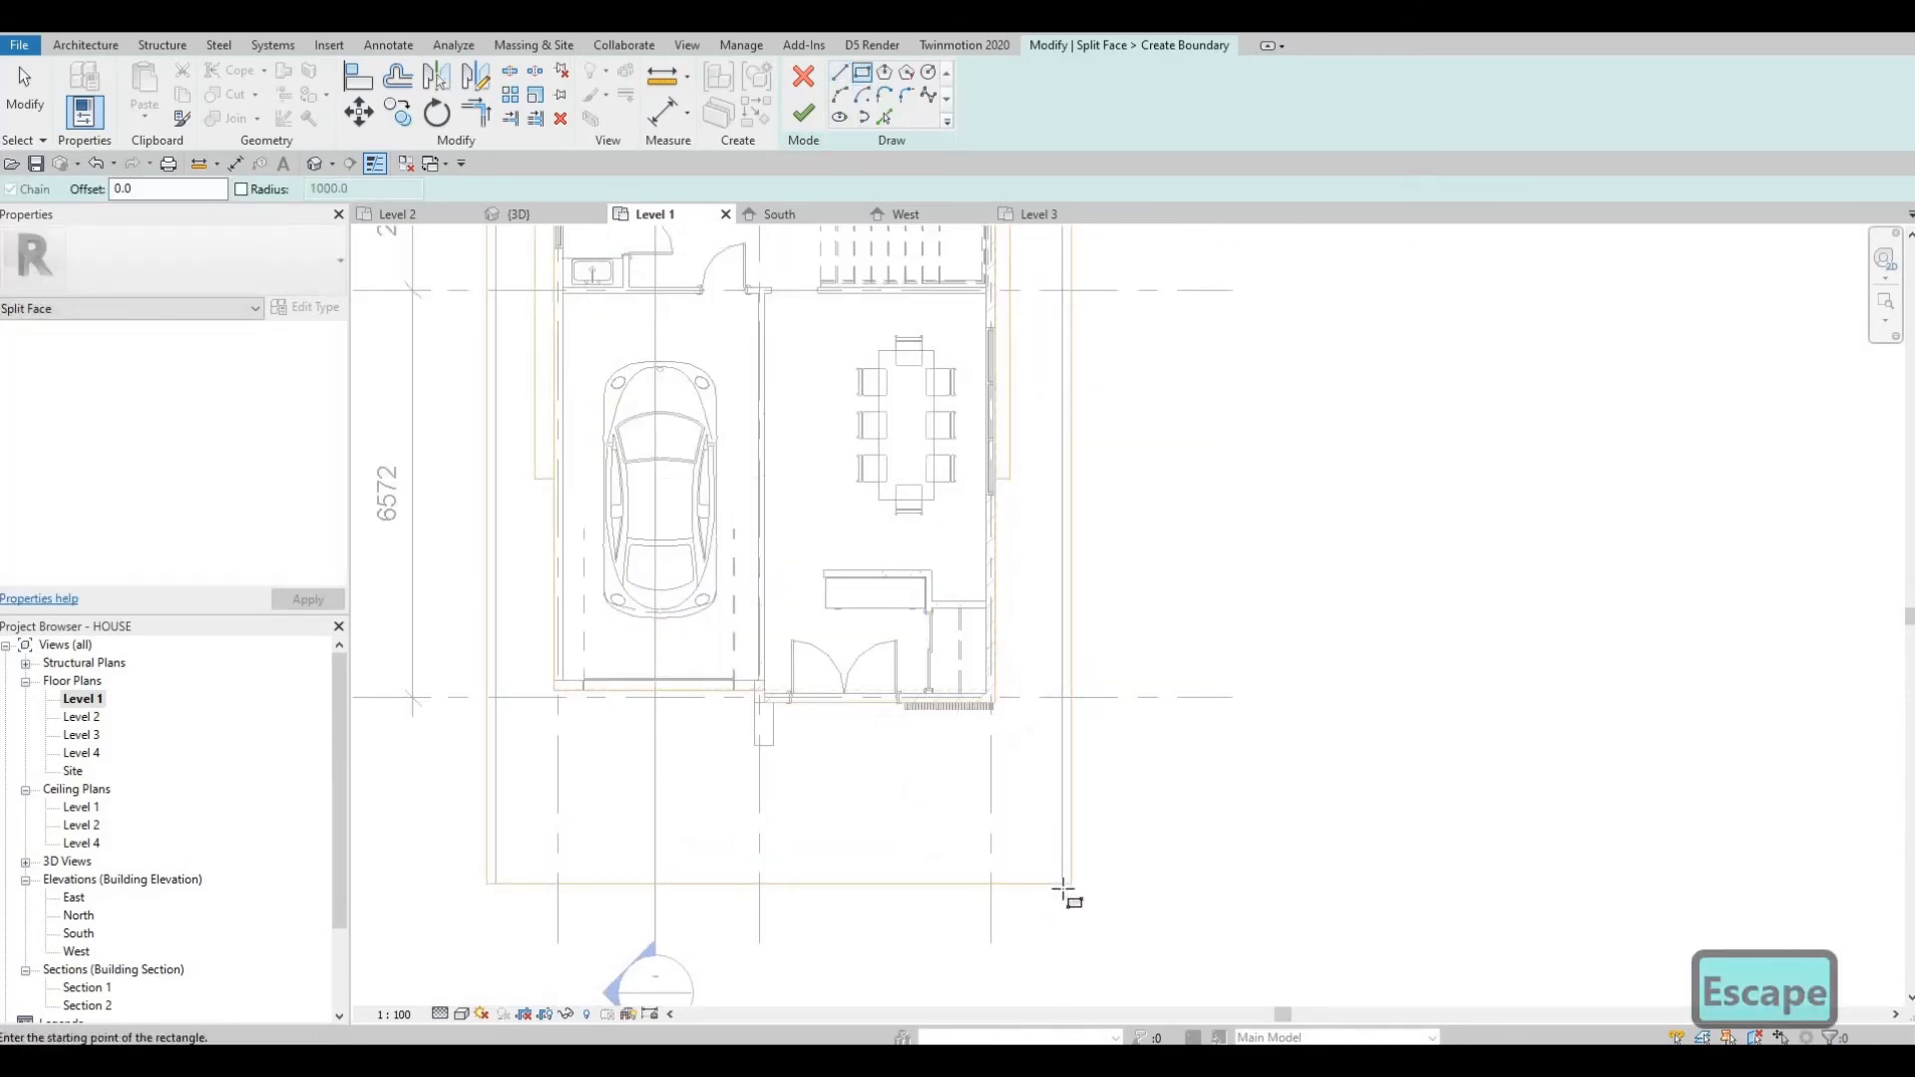
{"action": "left_click", "coordinate": [1062, 884]}
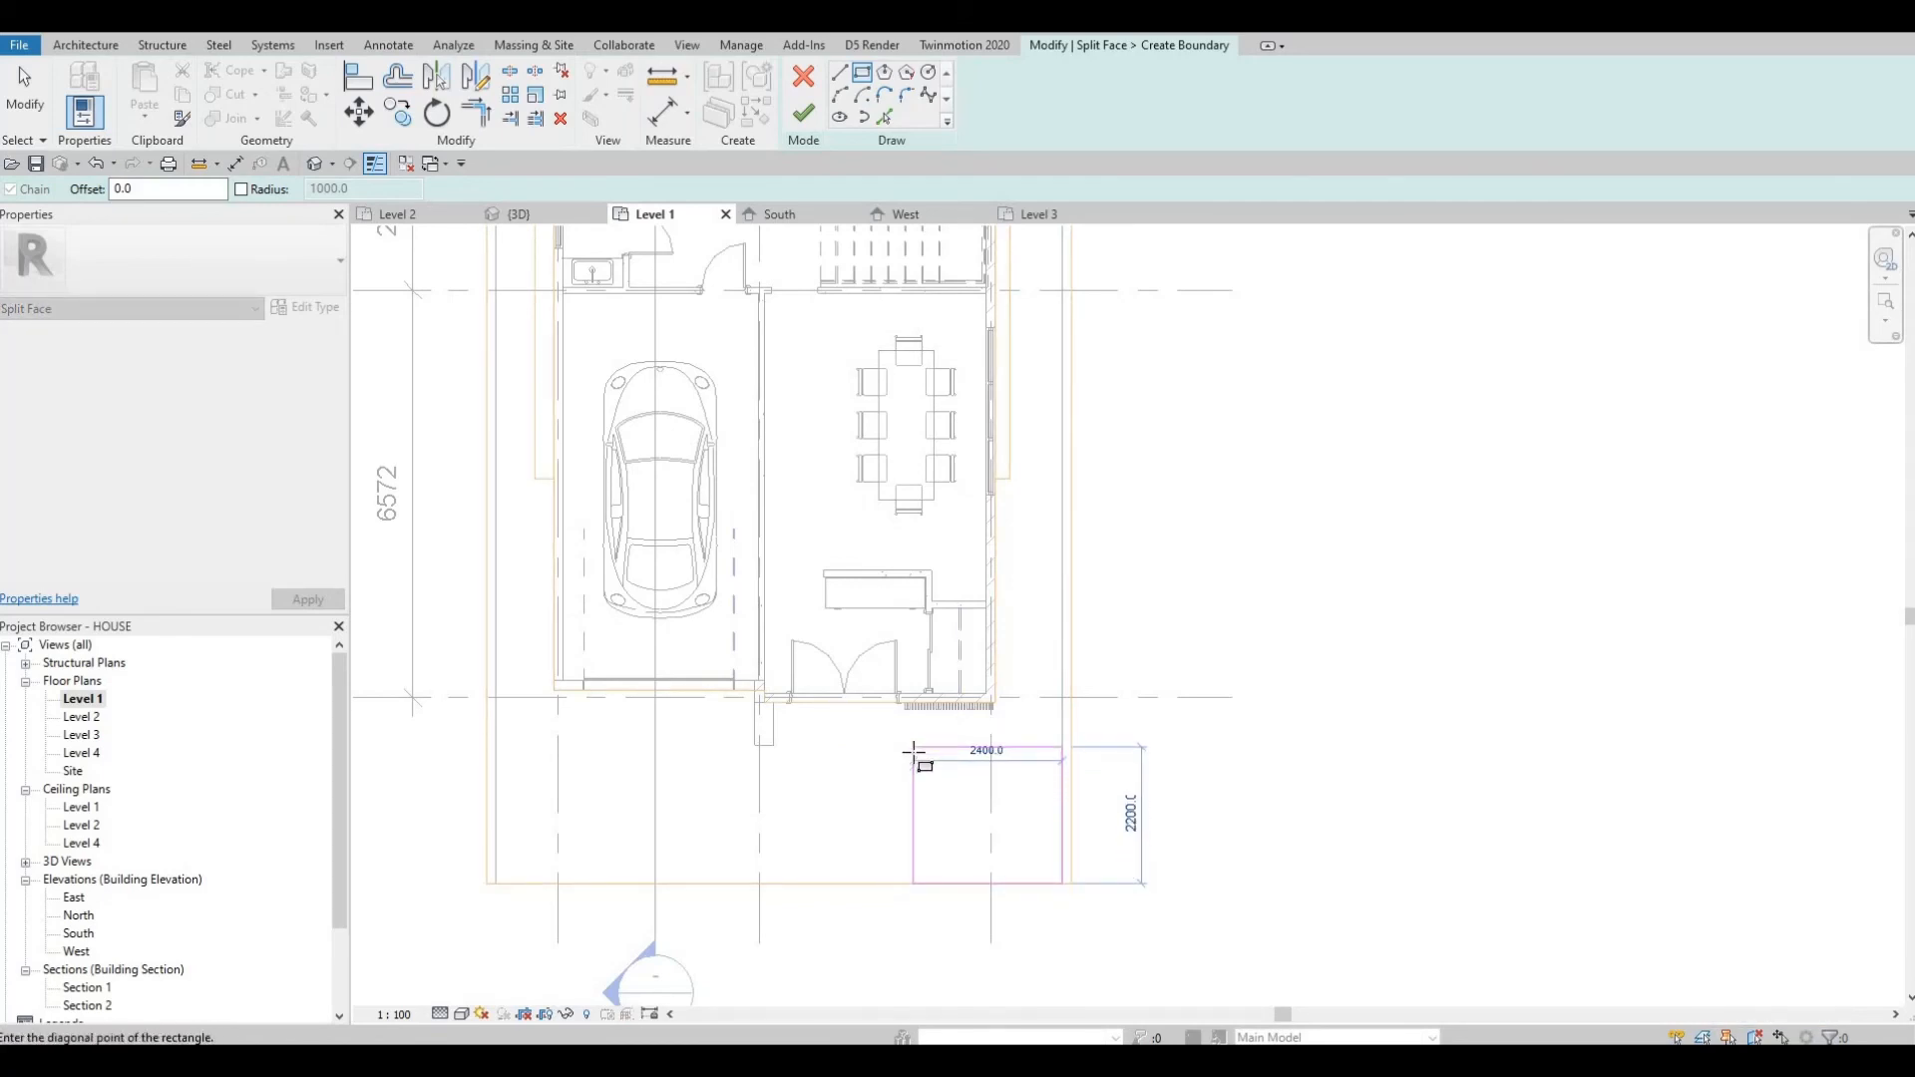
{"action": "left_click", "coordinate": [913, 754]}
{"action": "key", "text": "Escape"}
{"action": "key", "text": "Escape"}
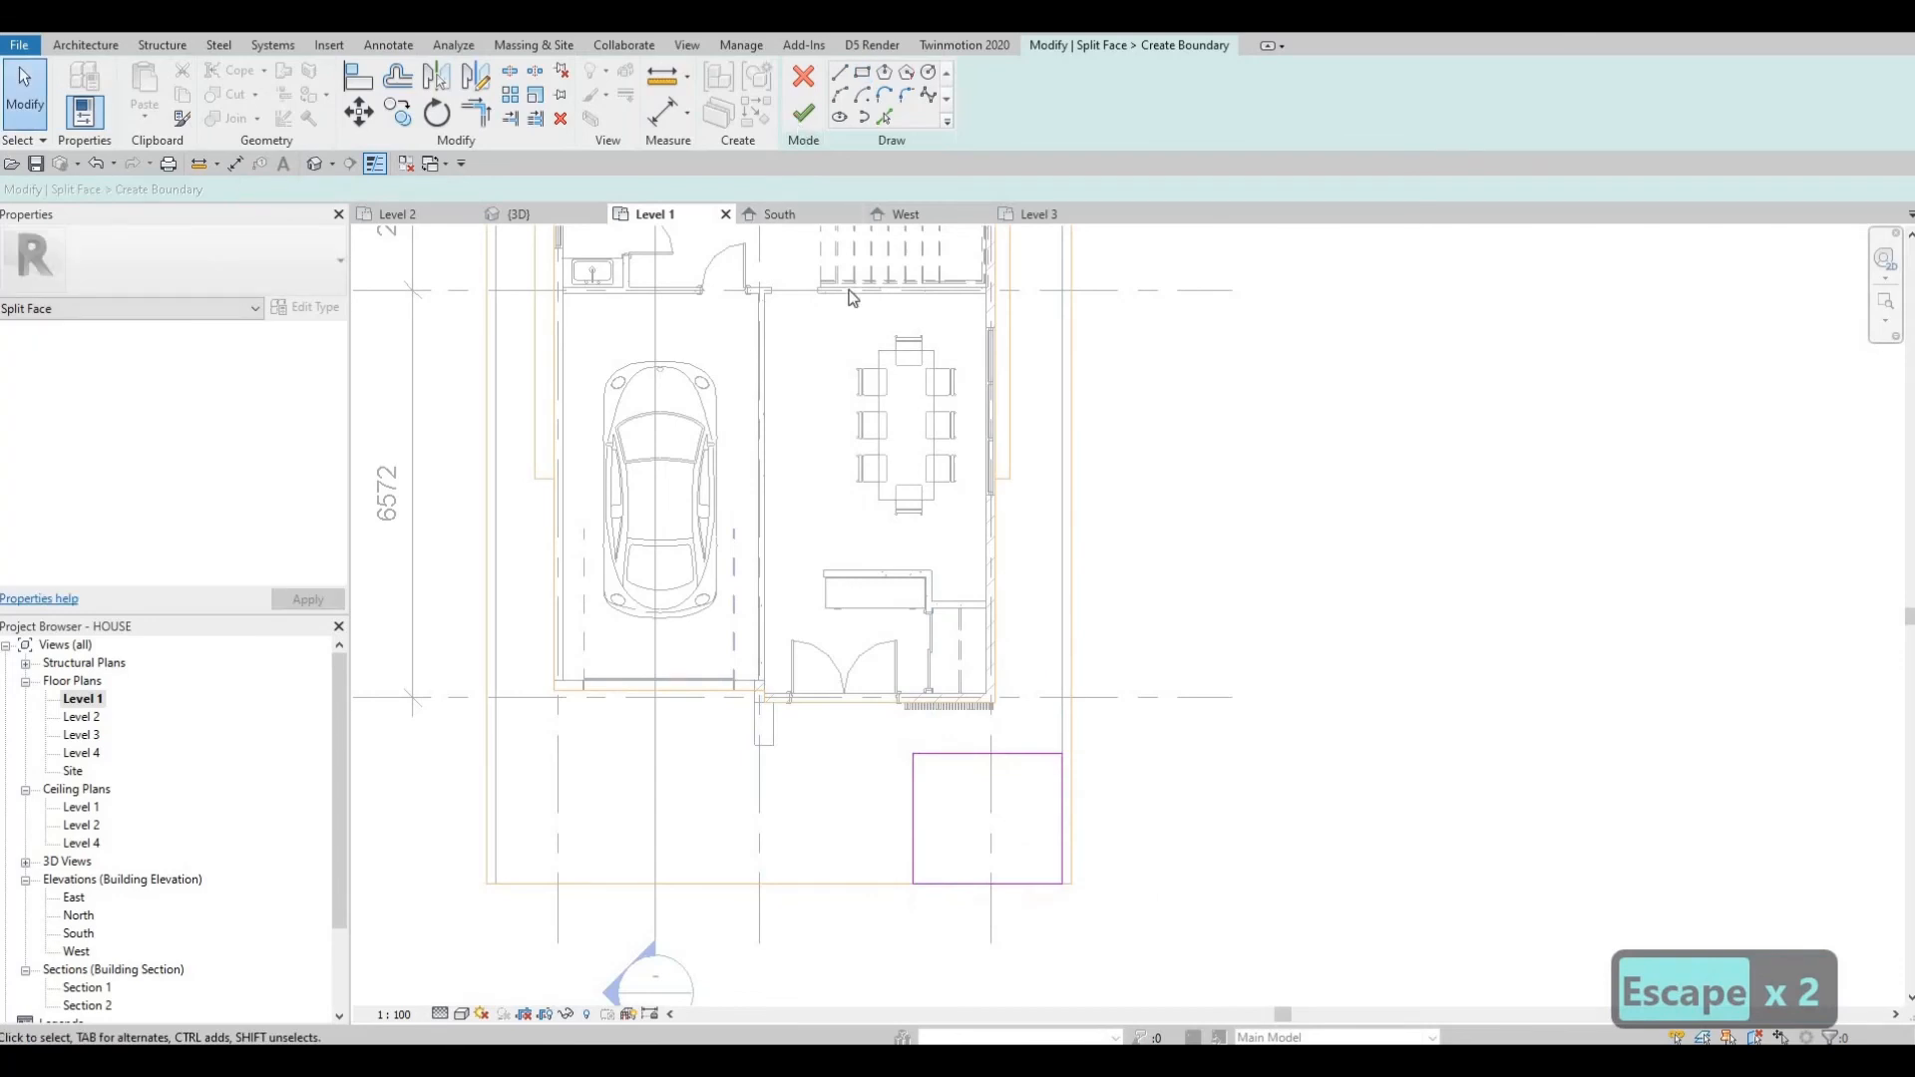
{"action": "left_click", "coordinate": [804, 112]}
{"action": "key", "text": "Escape"}
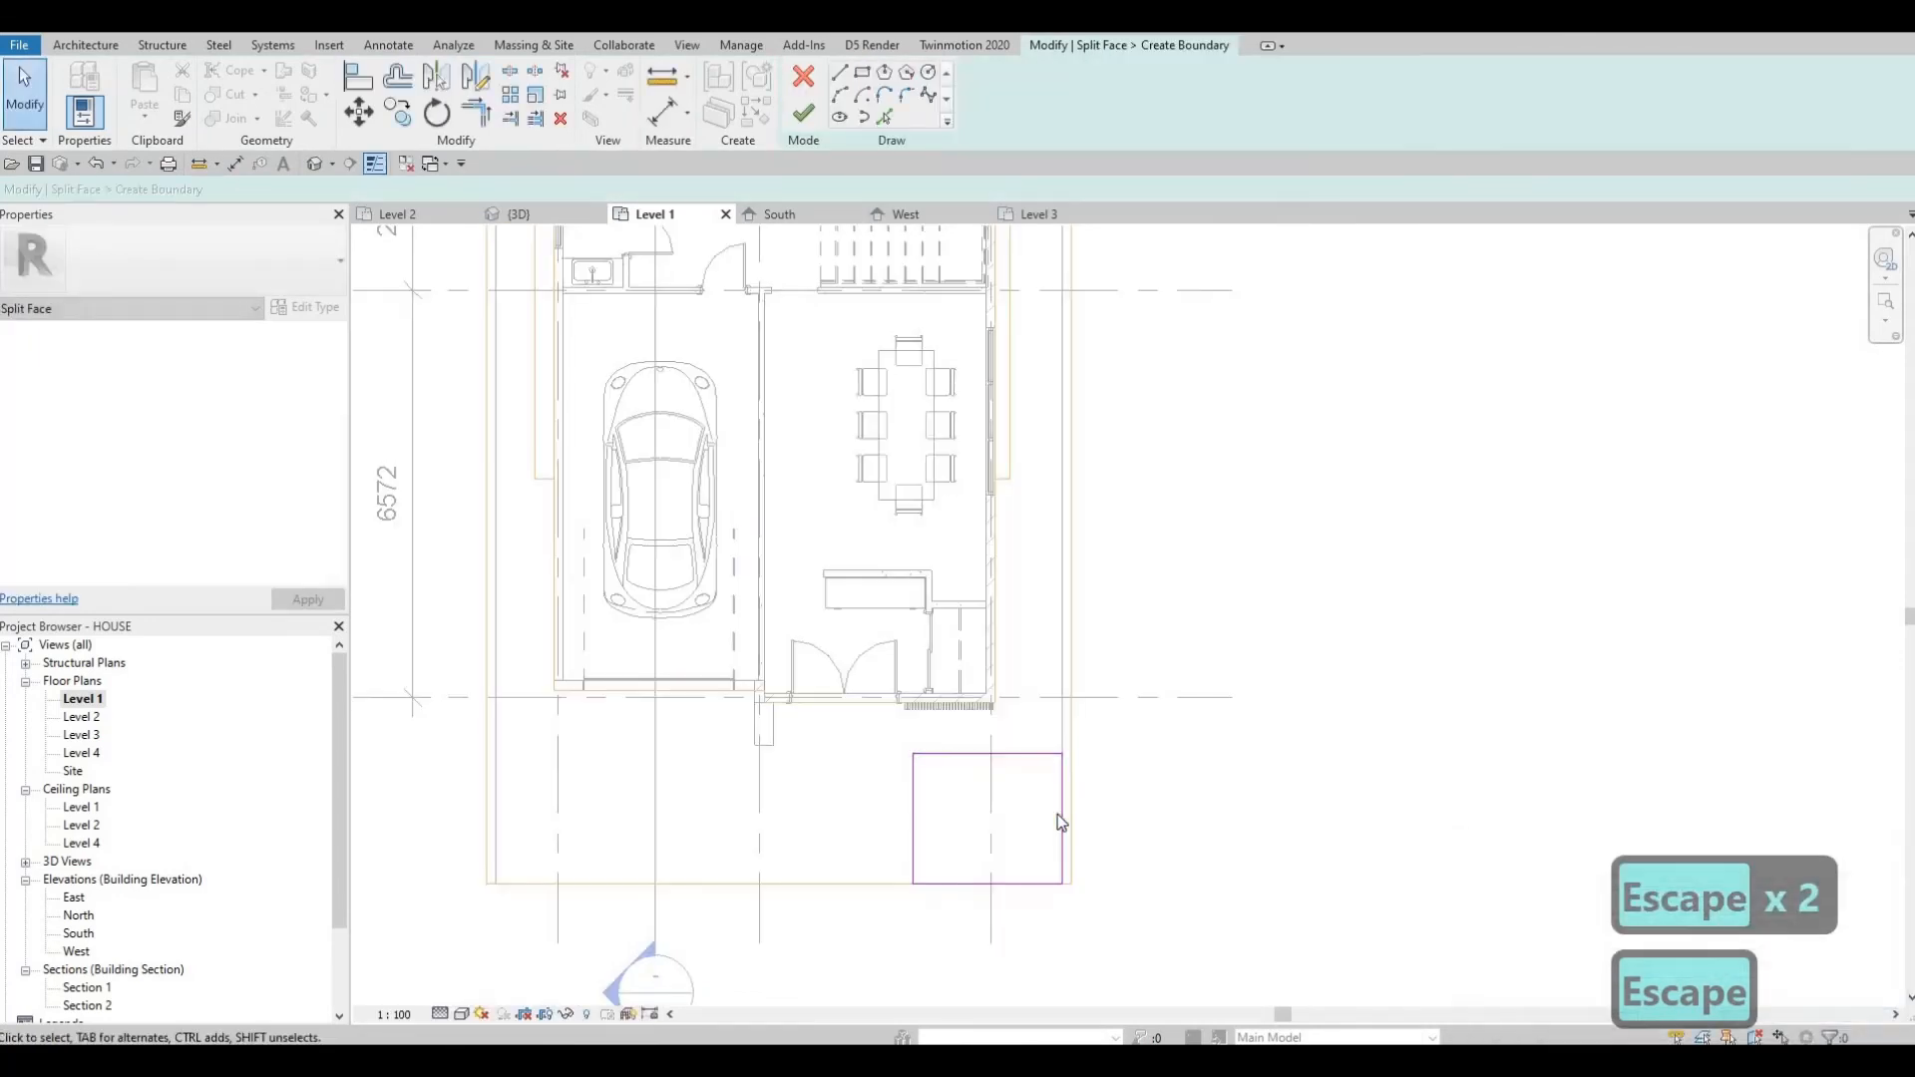
Delete the rectangle's right and bottom edges so the floor edges close the region, then finish the split.
{"action": "left_click", "coordinate": [1063, 810]}
{"action": "key", "text": "Delete"}
{"action": "left_click", "coordinate": [1023, 878]}
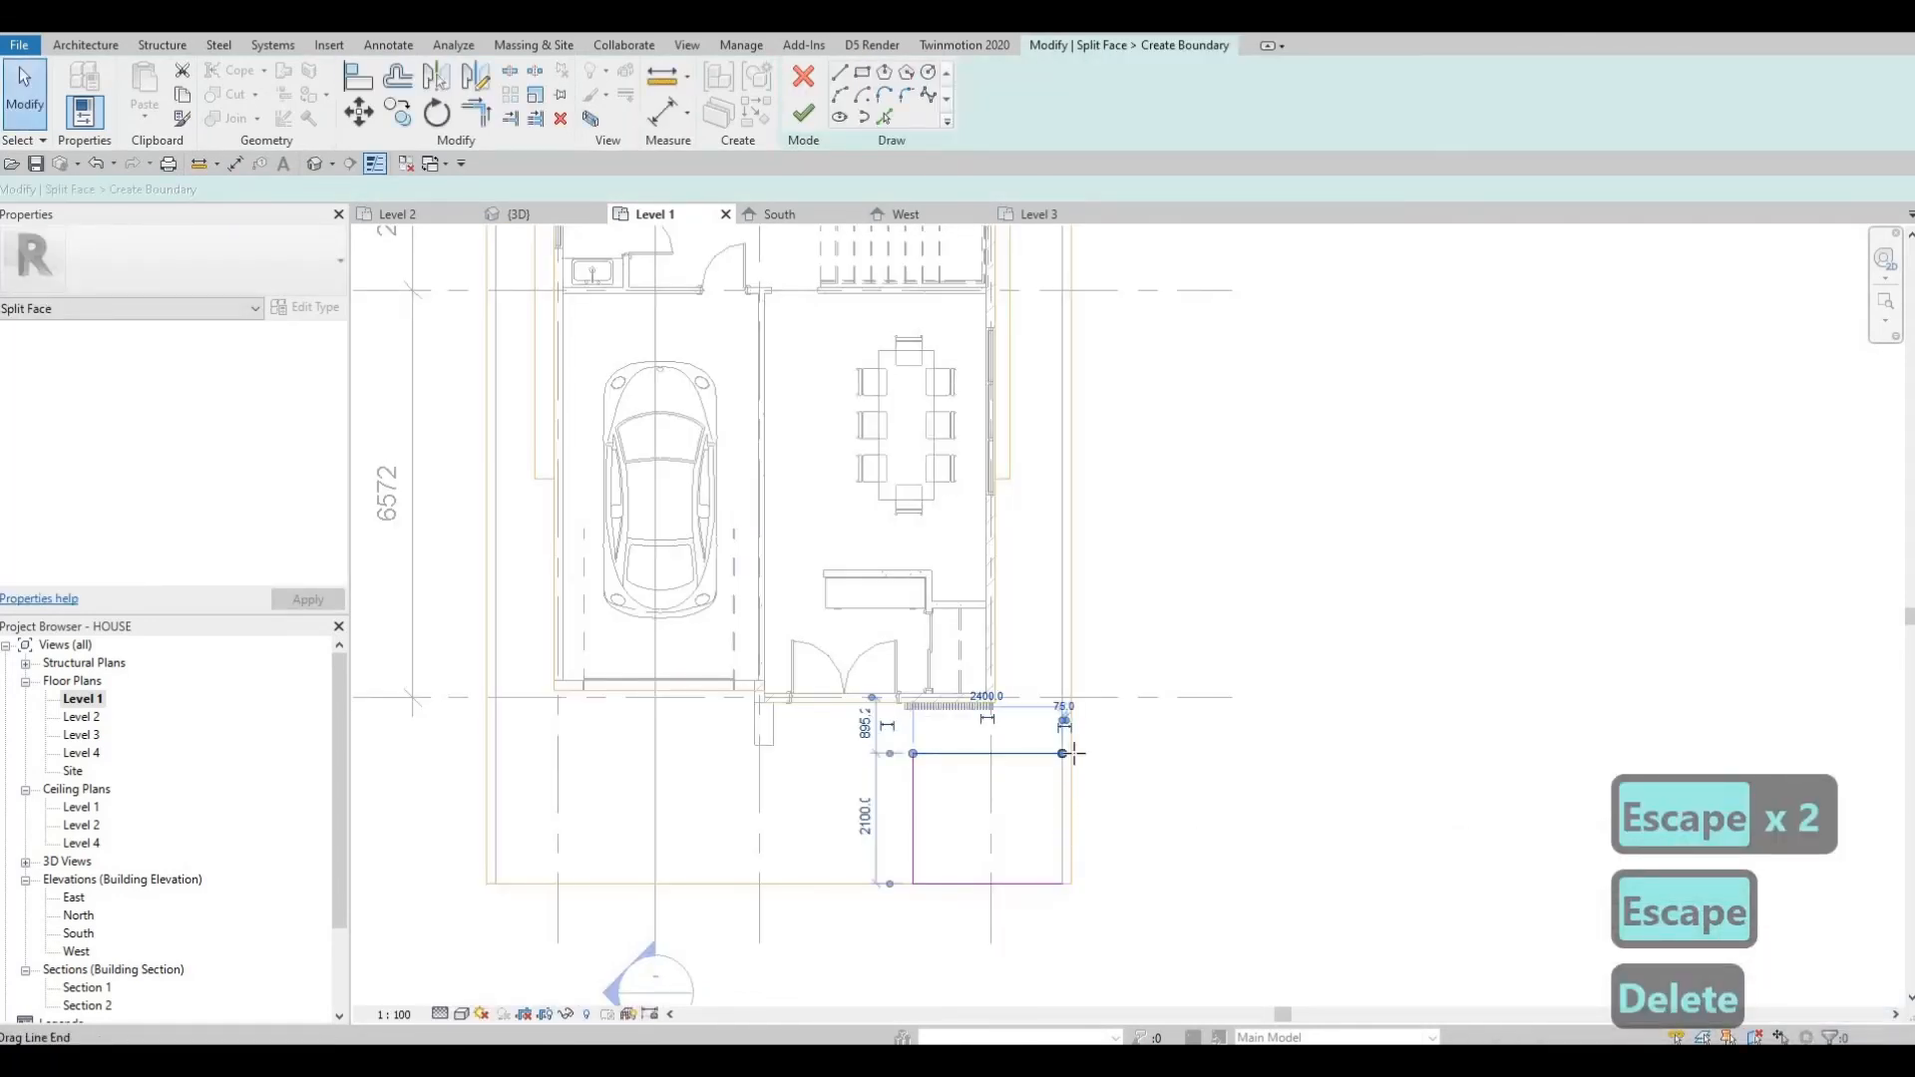
{"action": "key", "text": "Delete"}
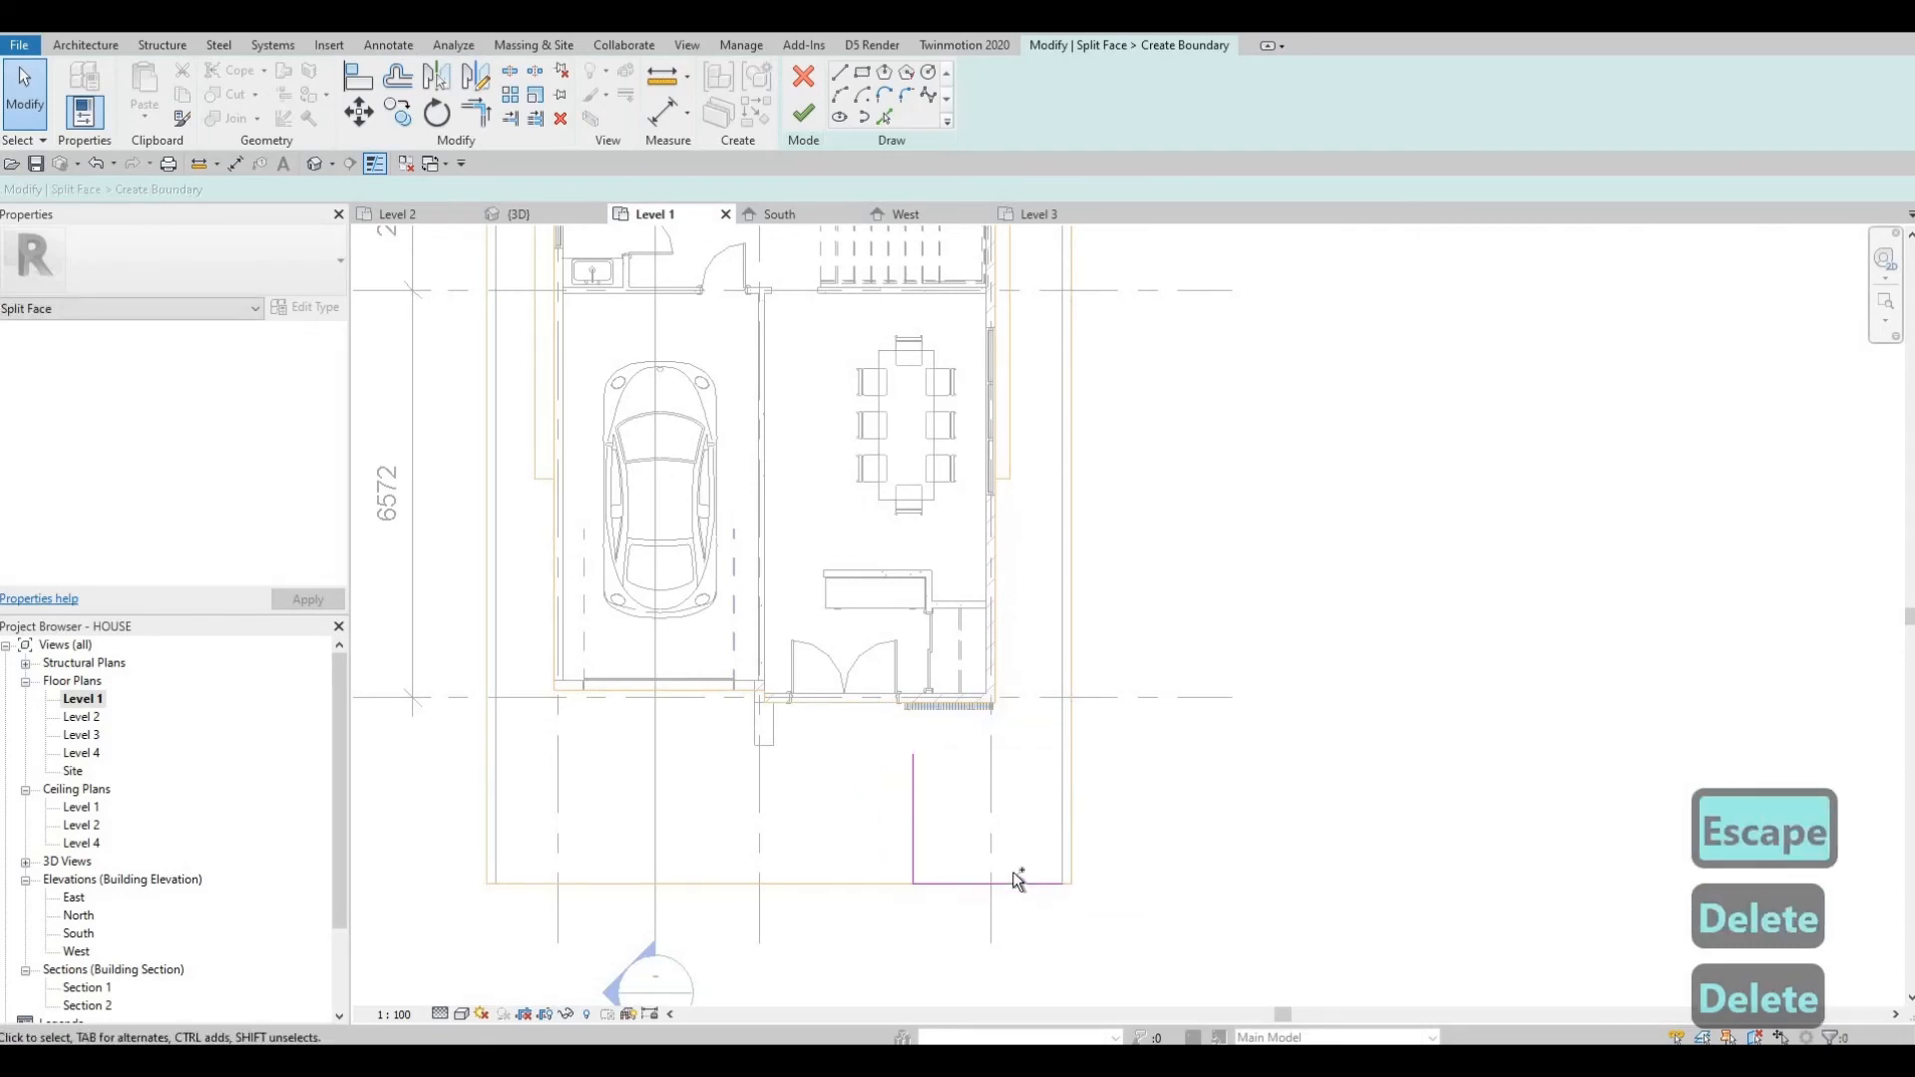
{"action": "key", "text": "ctrl+z"}
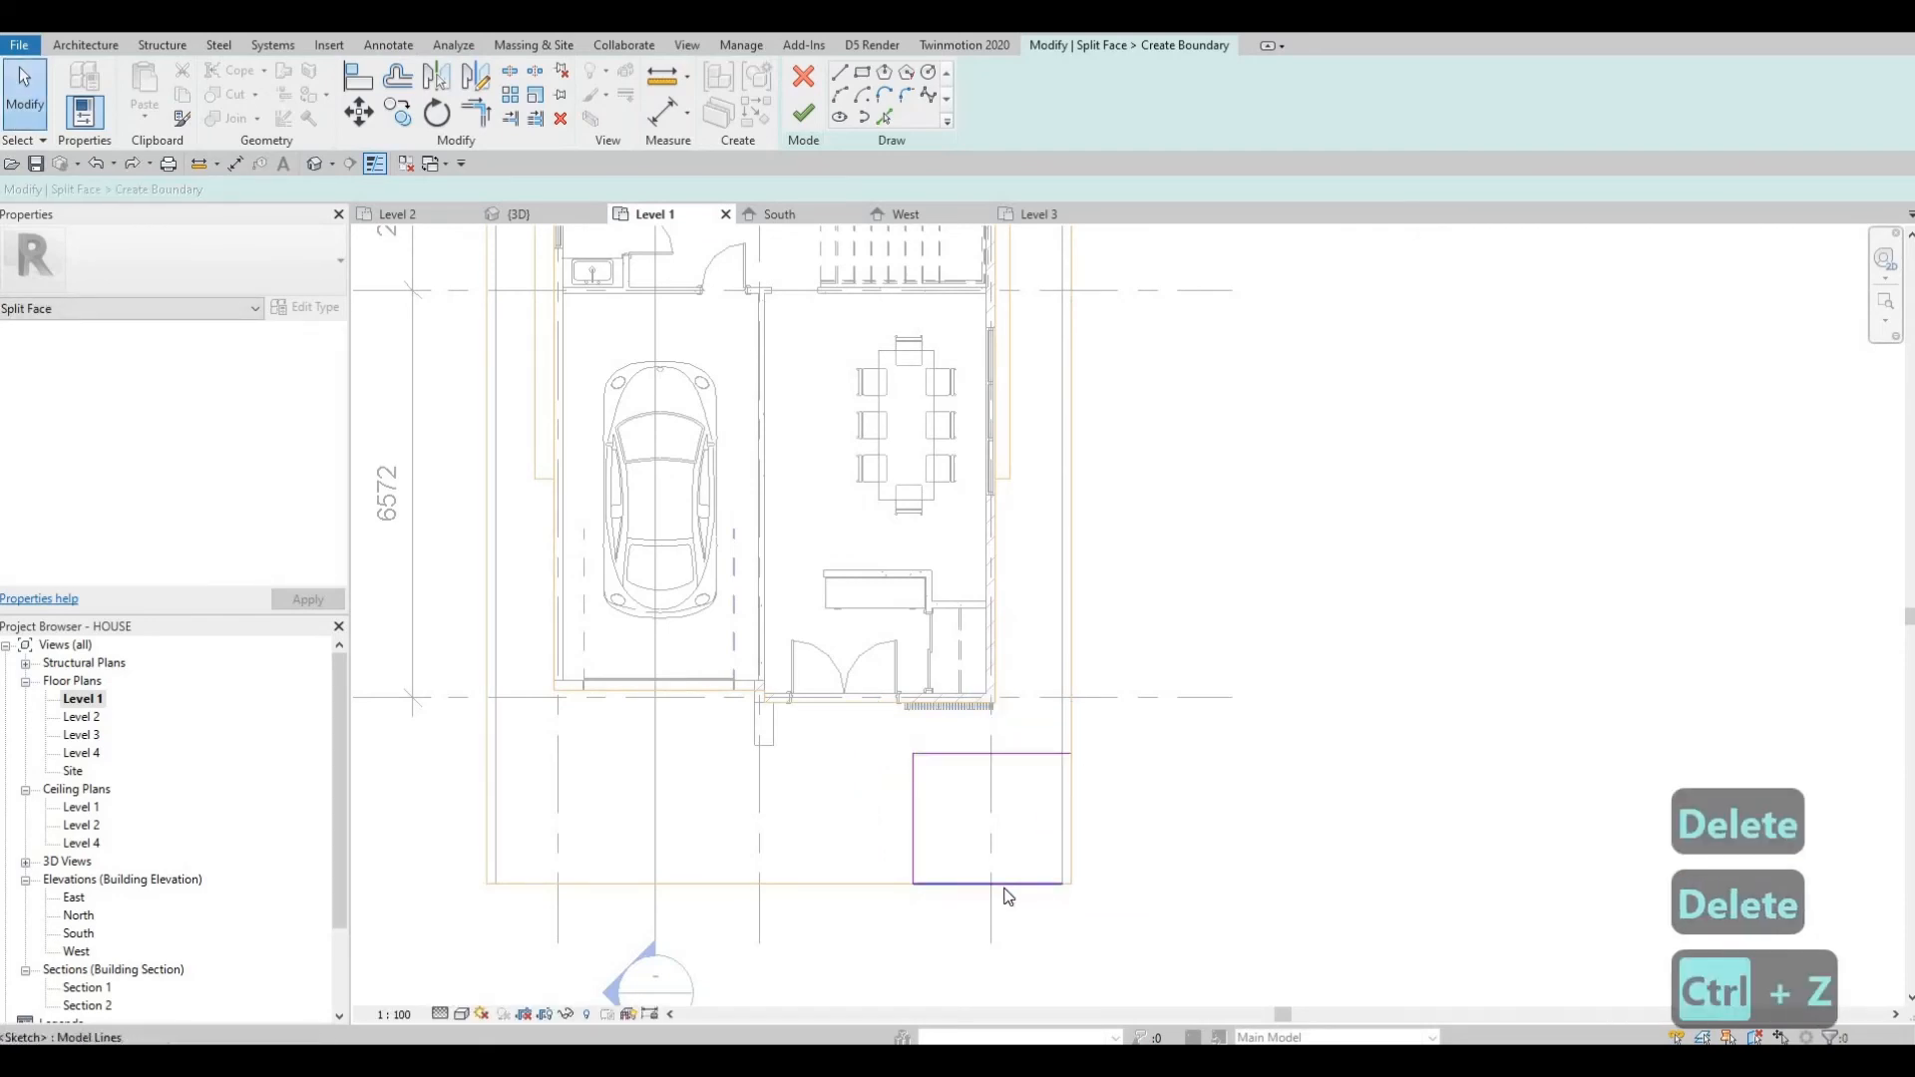
{"action": "left_click", "coordinate": [1005, 884]}
{"action": "key", "text": "Delete"}
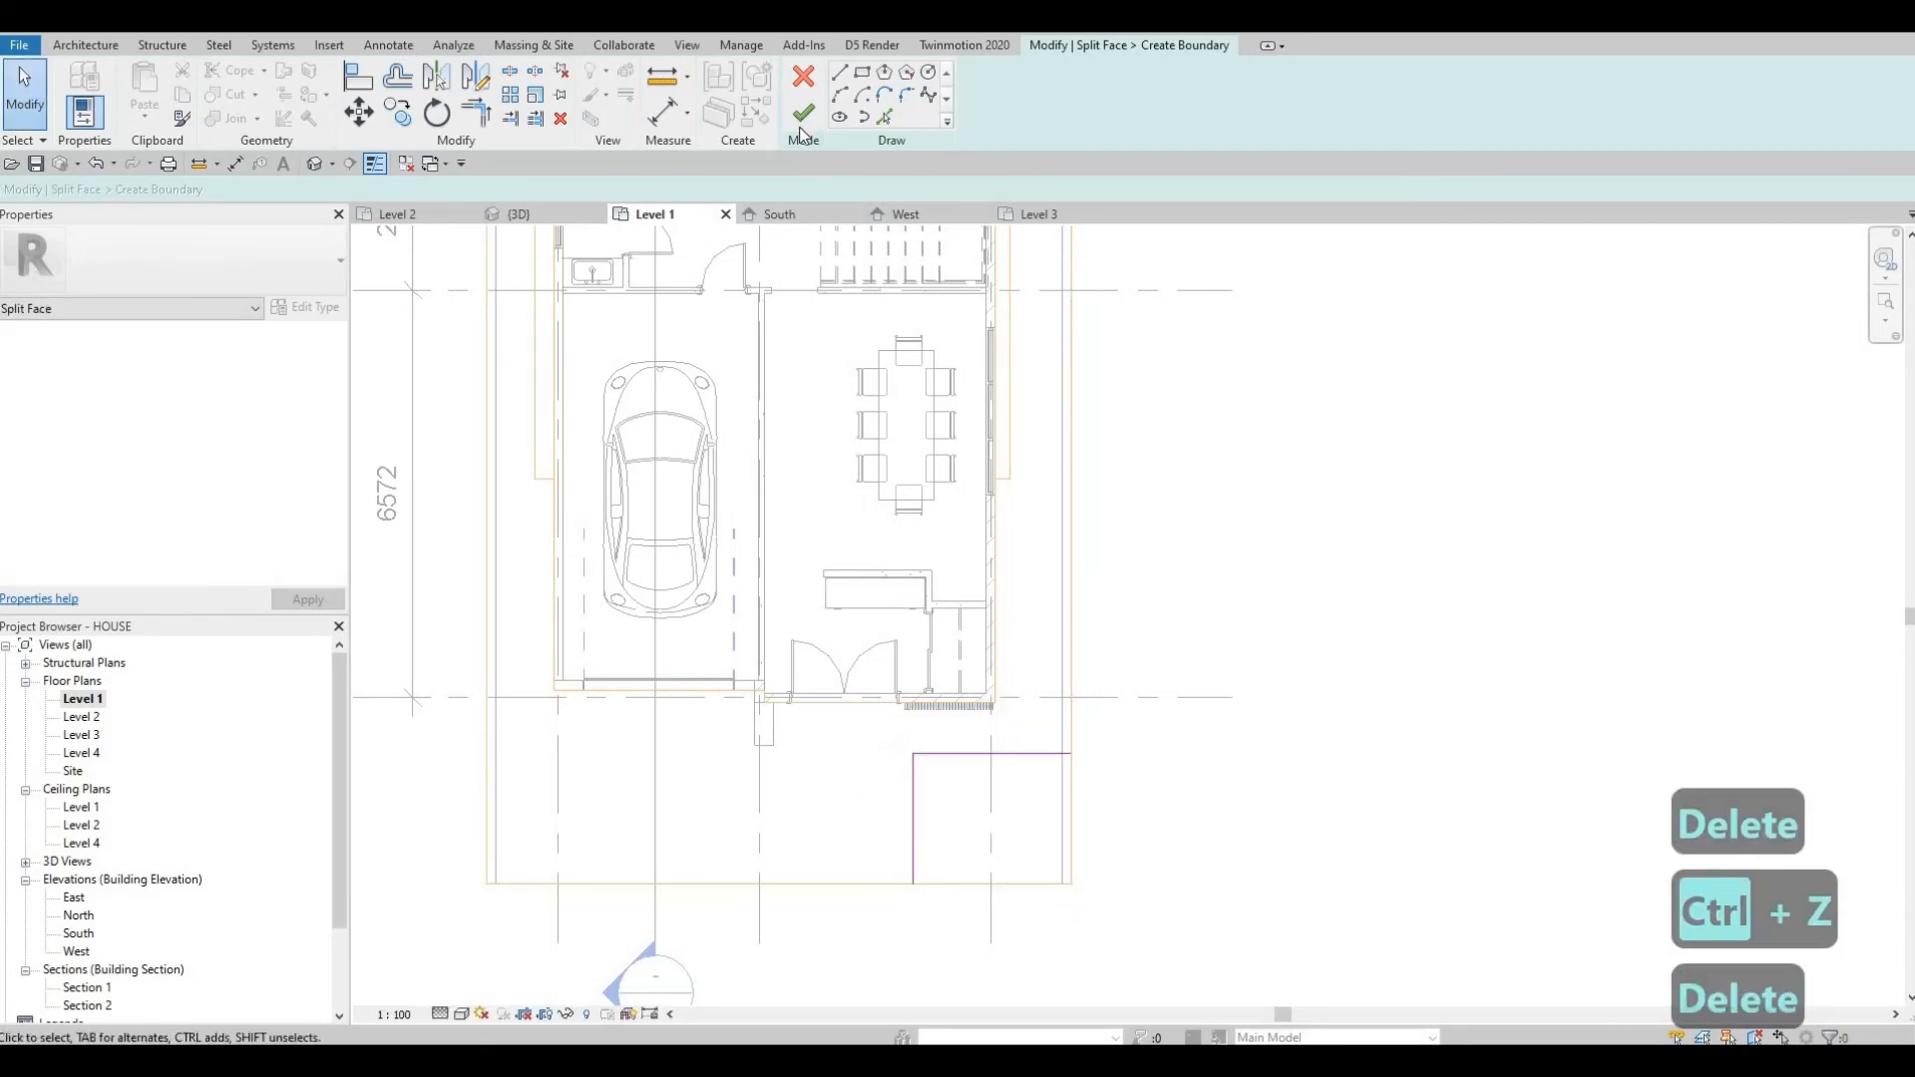
{"action": "left_click", "coordinate": [803, 132]}
{"action": "key", "text": "Escape"}
{"action": "key", "text": "Escape"}
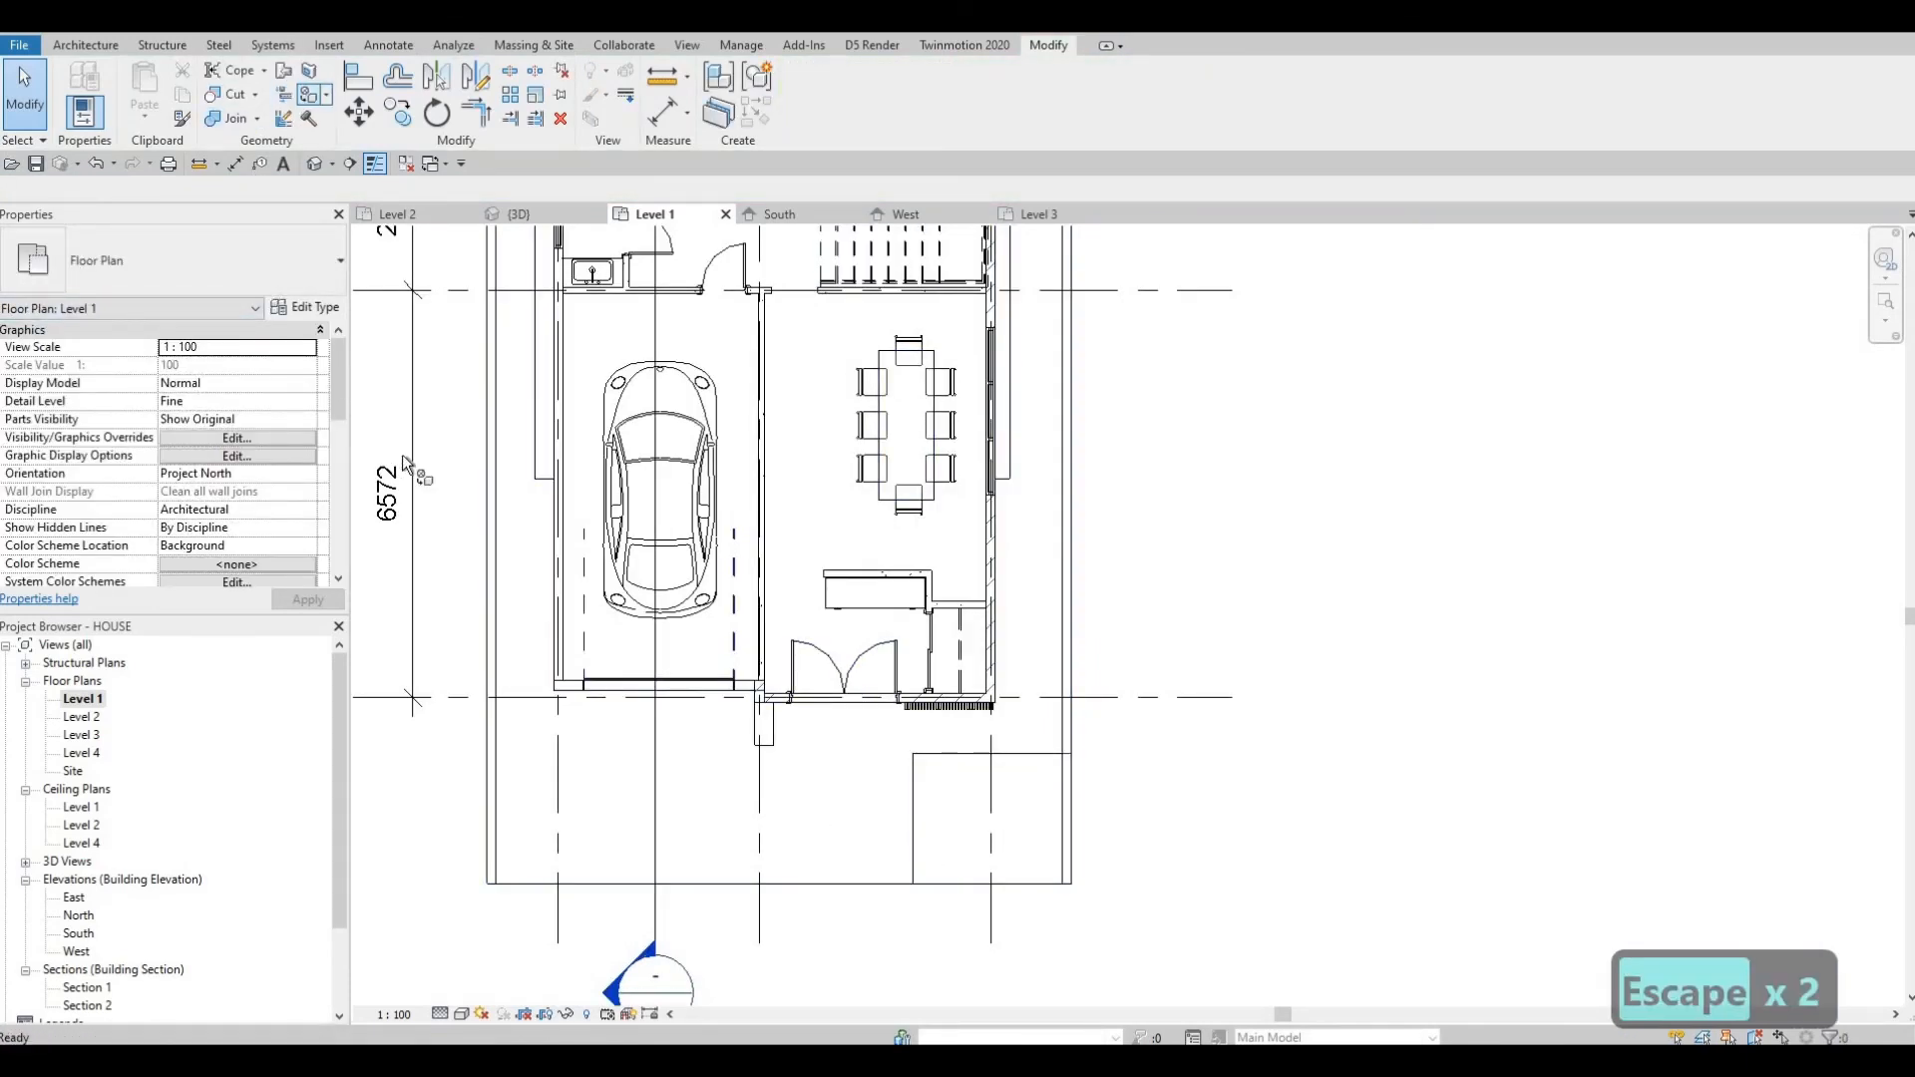
Start Paint and choose the Vapor Retarder material from the project materials.
{"action": "key", "text": "p"}
{"action": "key", "text": "t"}
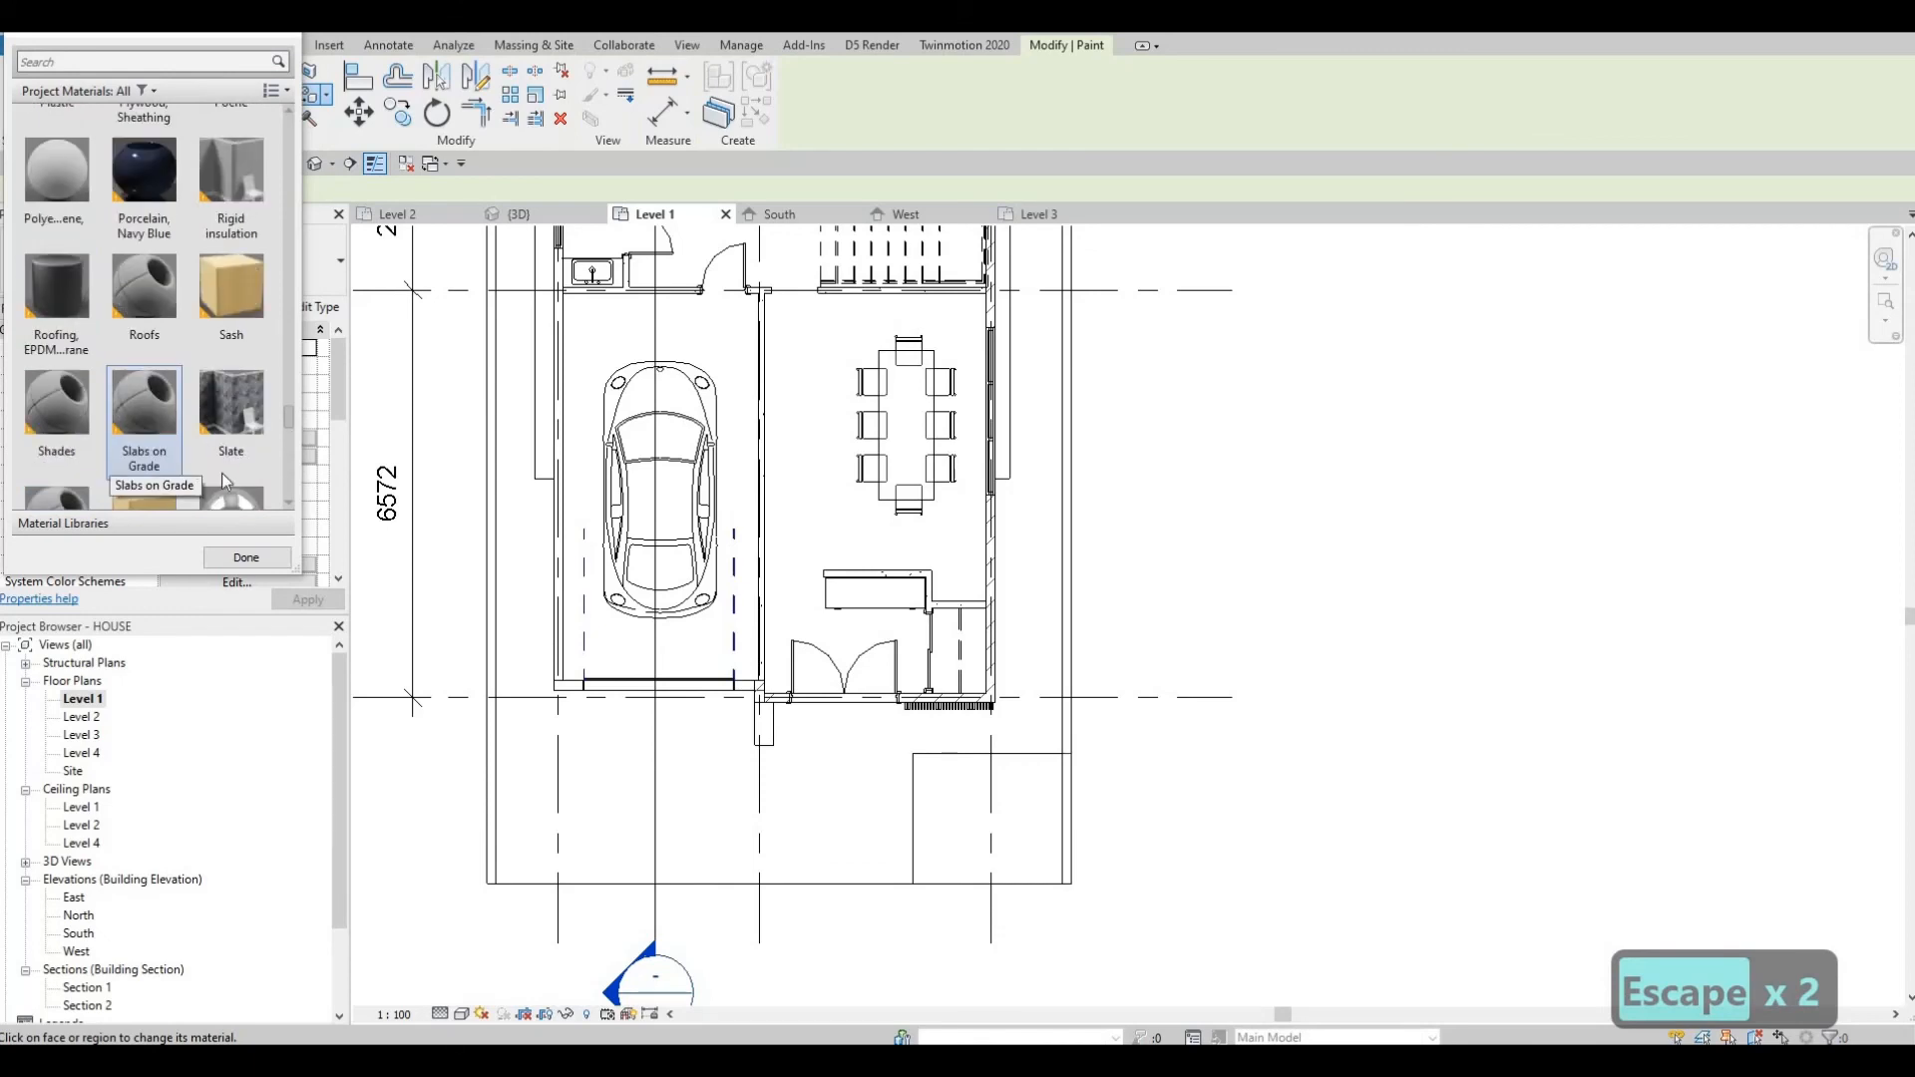
{"action": "scroll", "coordinate": [226, 482], "scroll_direction": "down", "scroll_amount": 5}
{"action": "left_click", "coordinate": [57, 205]}
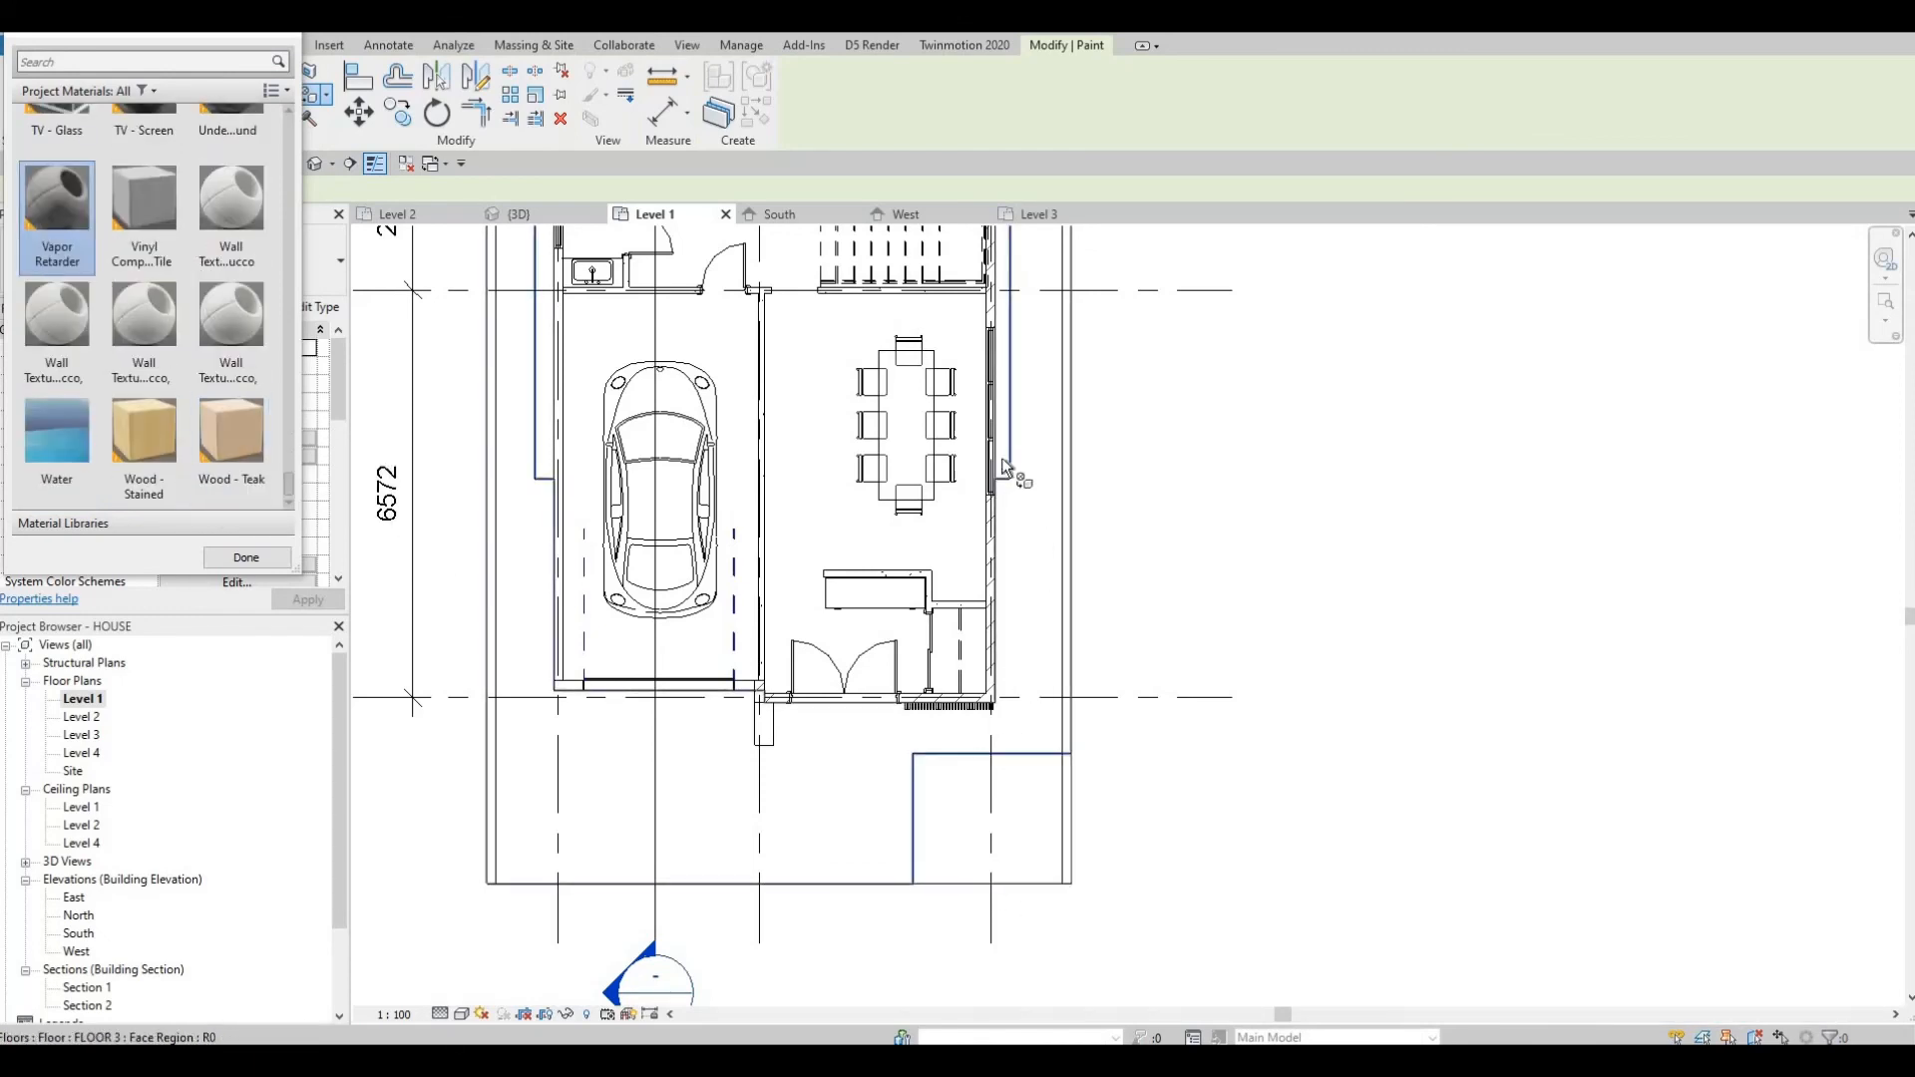
{"action": "key", "text": "Tab"}
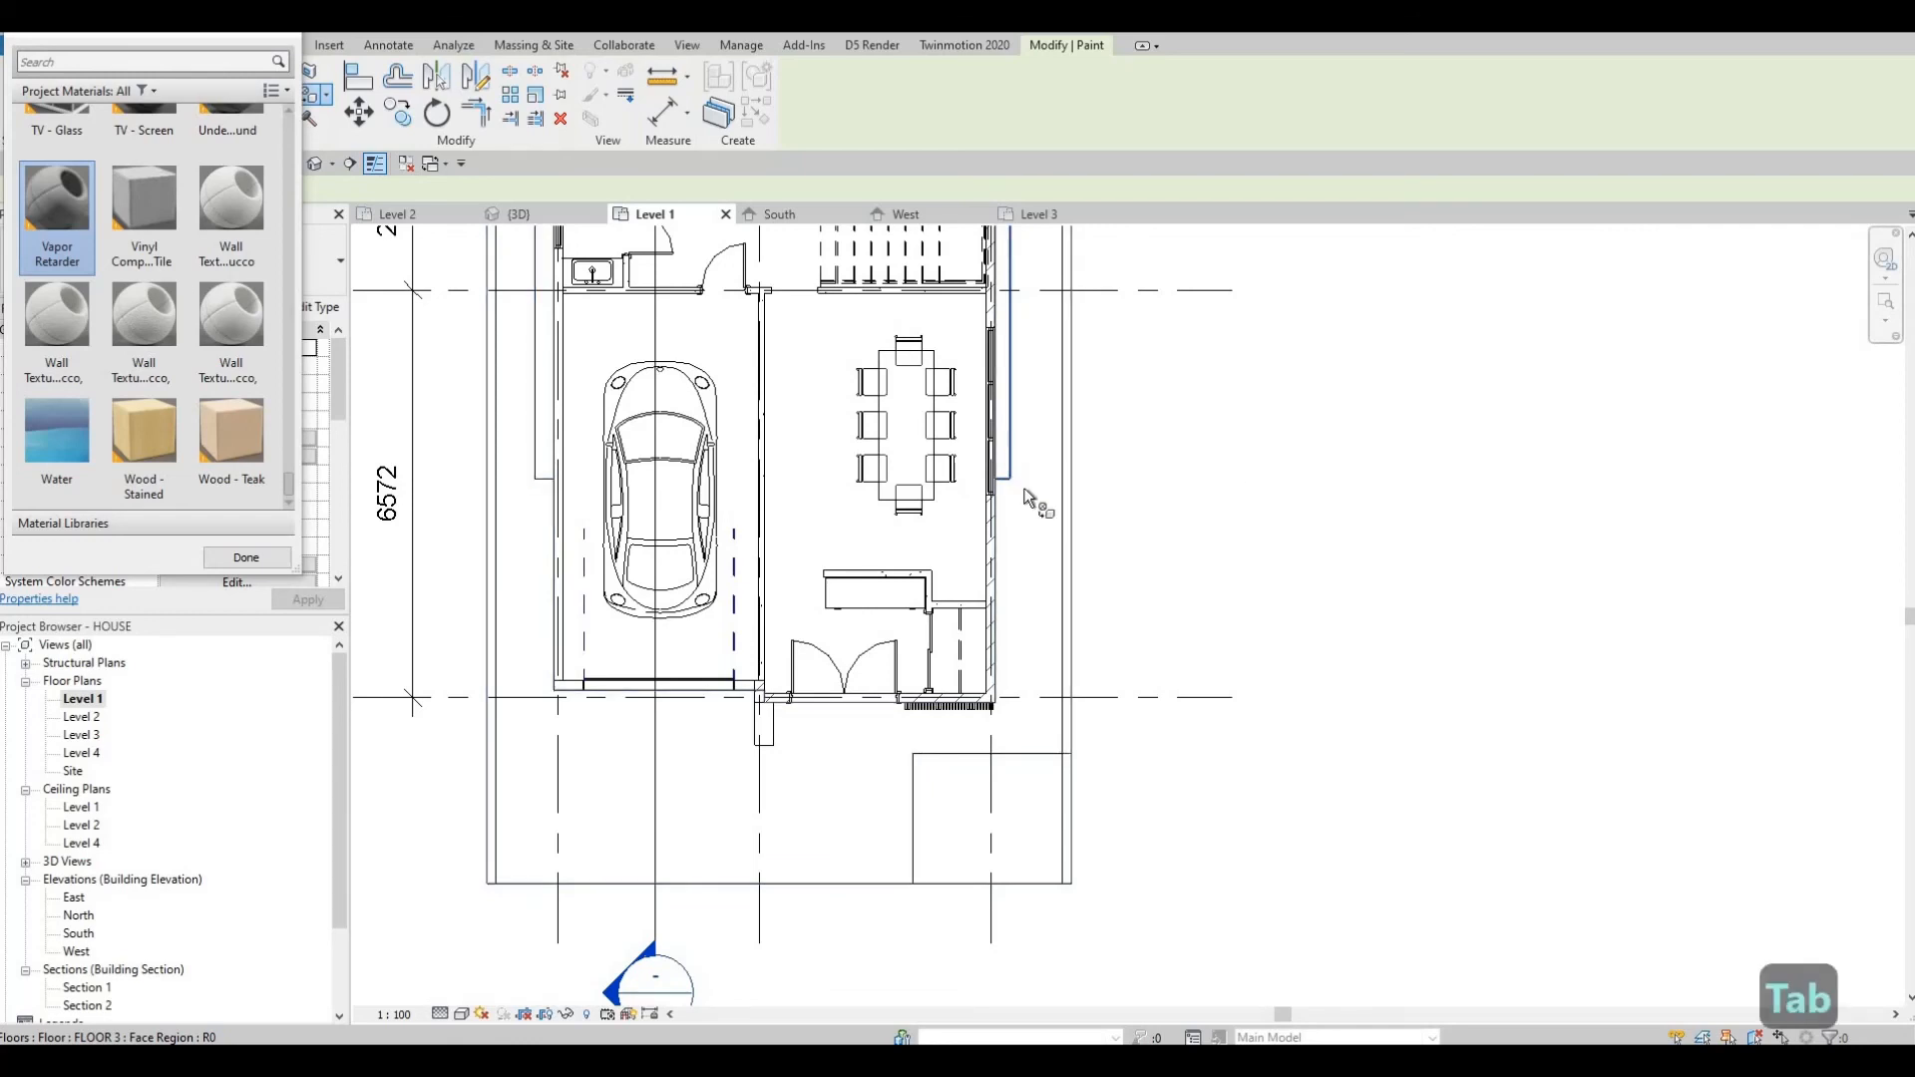
Pan around the Level 1 plan to inspect the split face regions, then close the Paint dialog.
{"action": "middle_click_drag", "start_coordinate": [1057, 499], "coordinate": [1077, 1037]}
{"action": "middle_click_drag", "start_coordinate": [1051, 300], "coordinate": [1051, 586]}
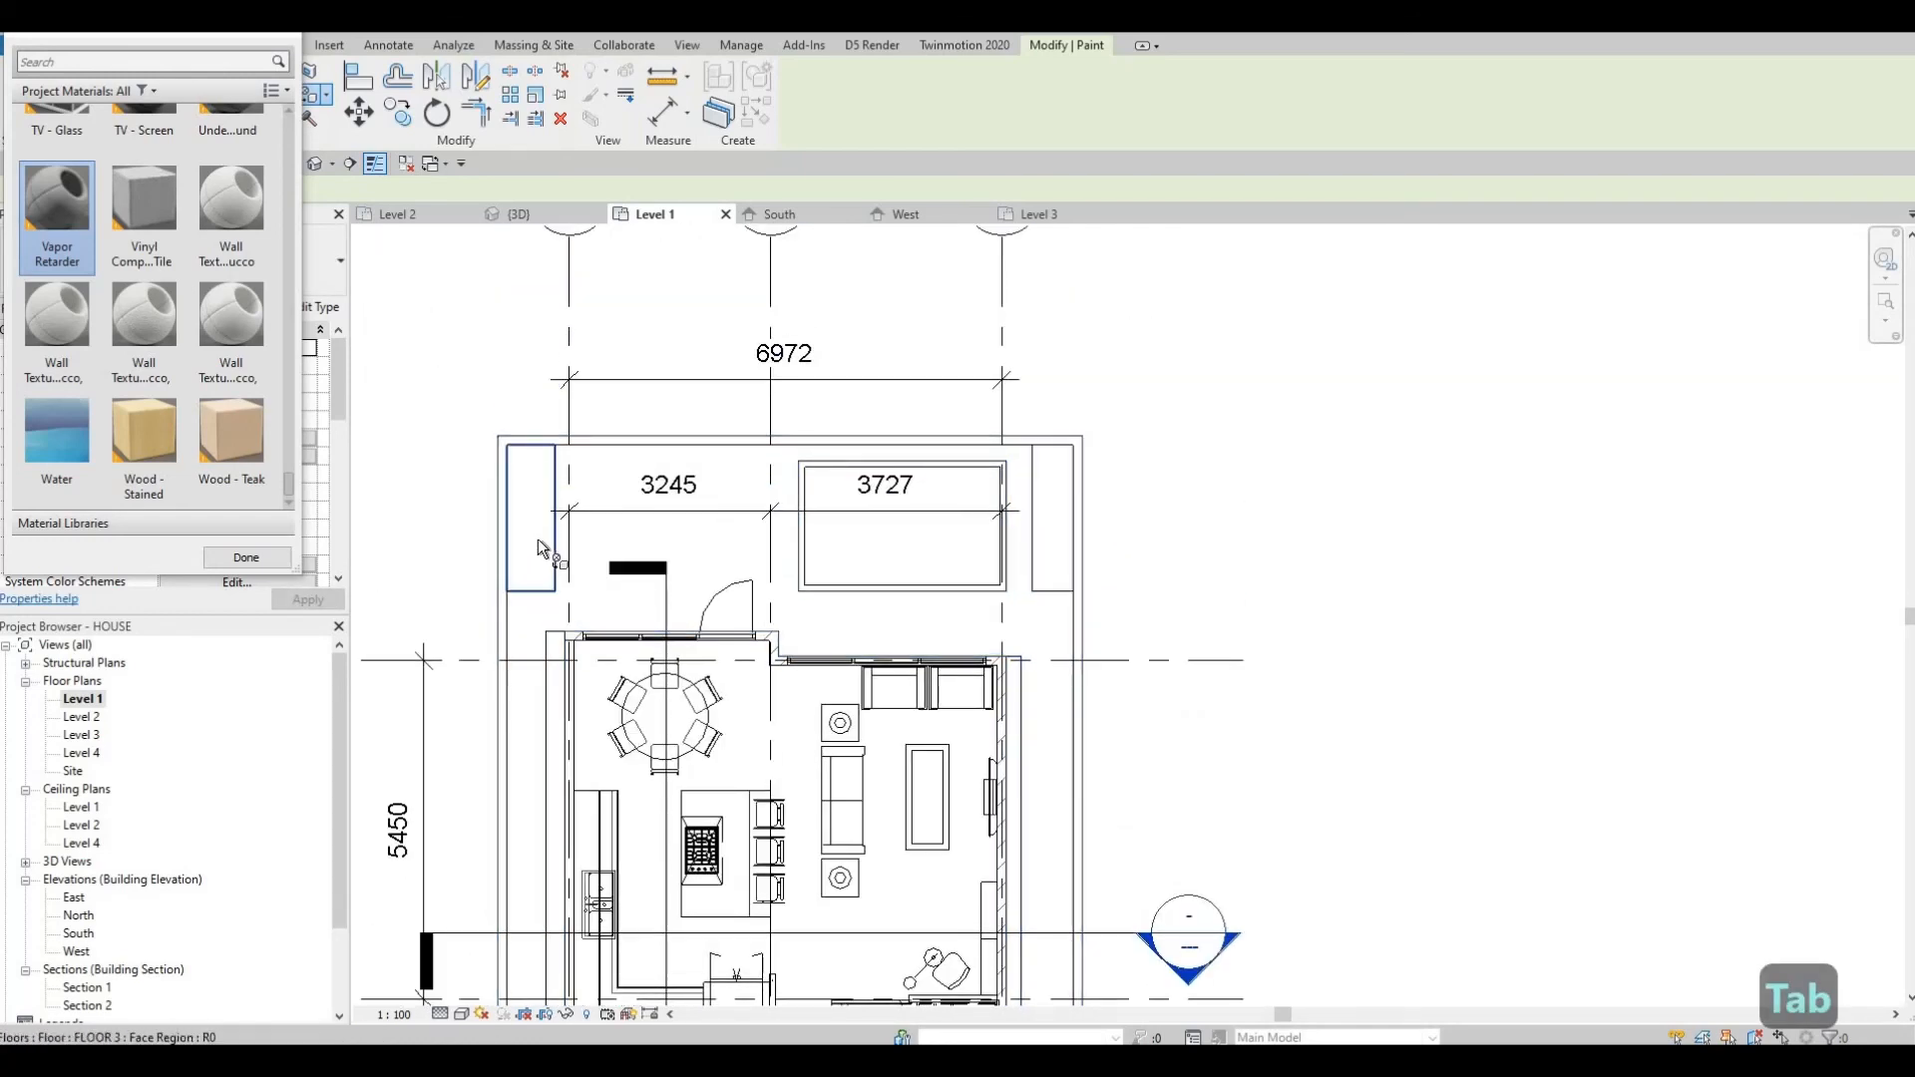
{"action": "middle_click_drag", "start_coordinate": [830, 796], "coordinate": [872, 534]}
{"action": "scroll", "coordinate": [840, 778], "scroll_direction": "down", "scroll_amount": 2}
{"action": "middle_click_drag", "start_coordinate": [848, 983], "coordinate": [866, 744]}
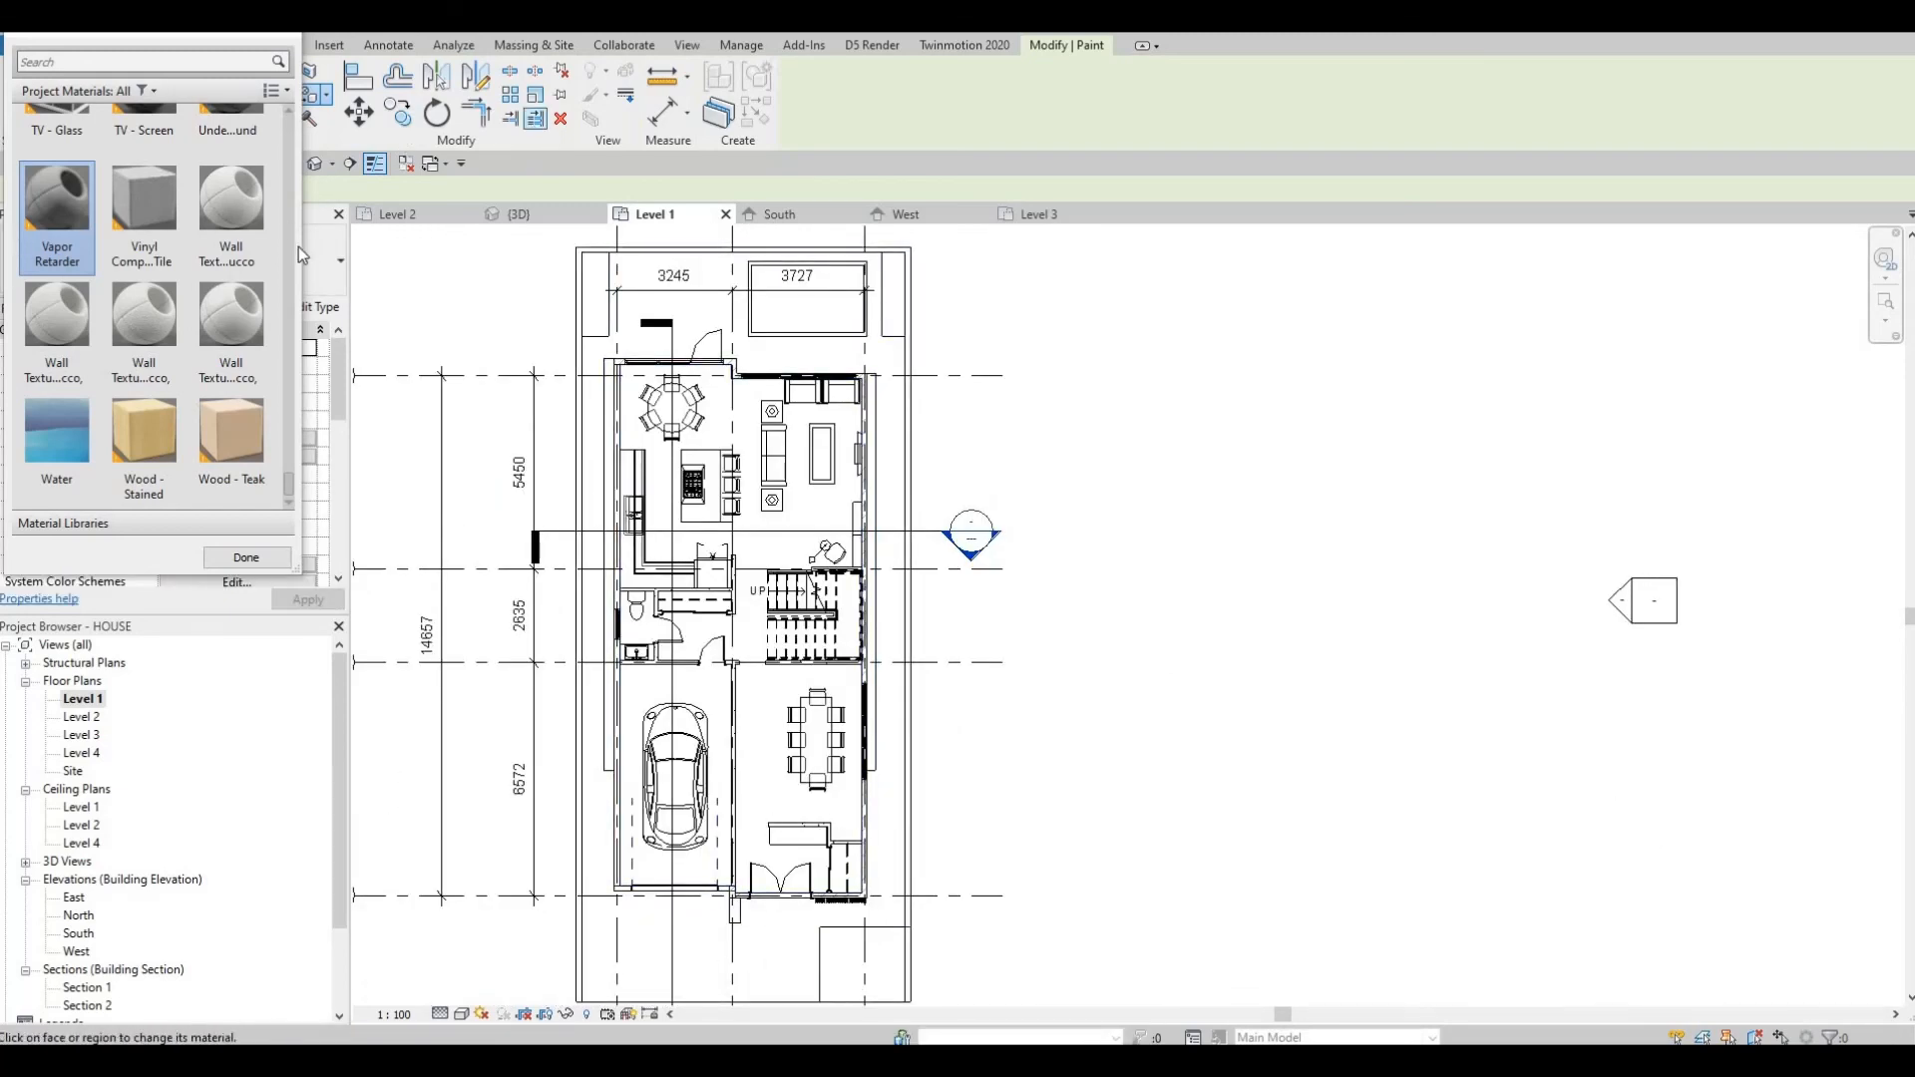
{"action": "left_click", "coordinate": [246, 557]}
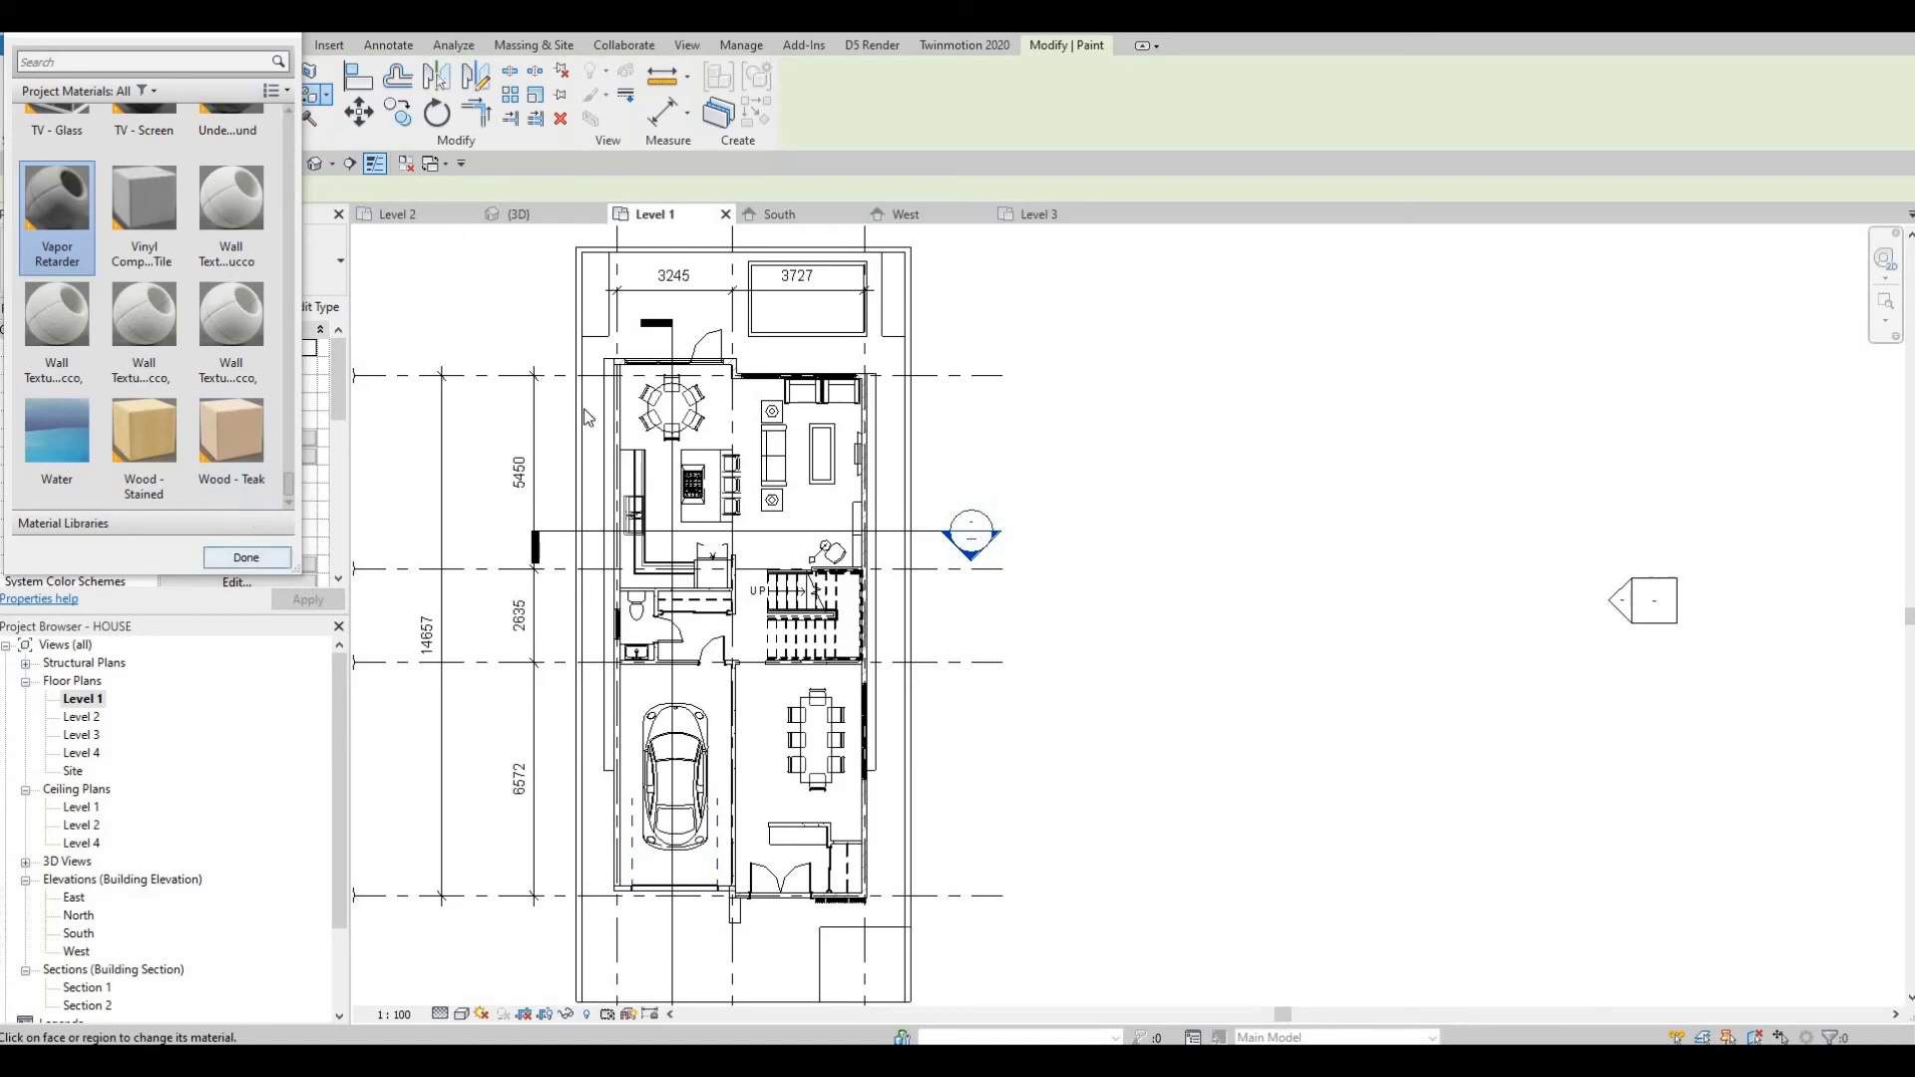
{"action": "key", "text": "Escape"}
{"action": "key", "text": "Escape"}
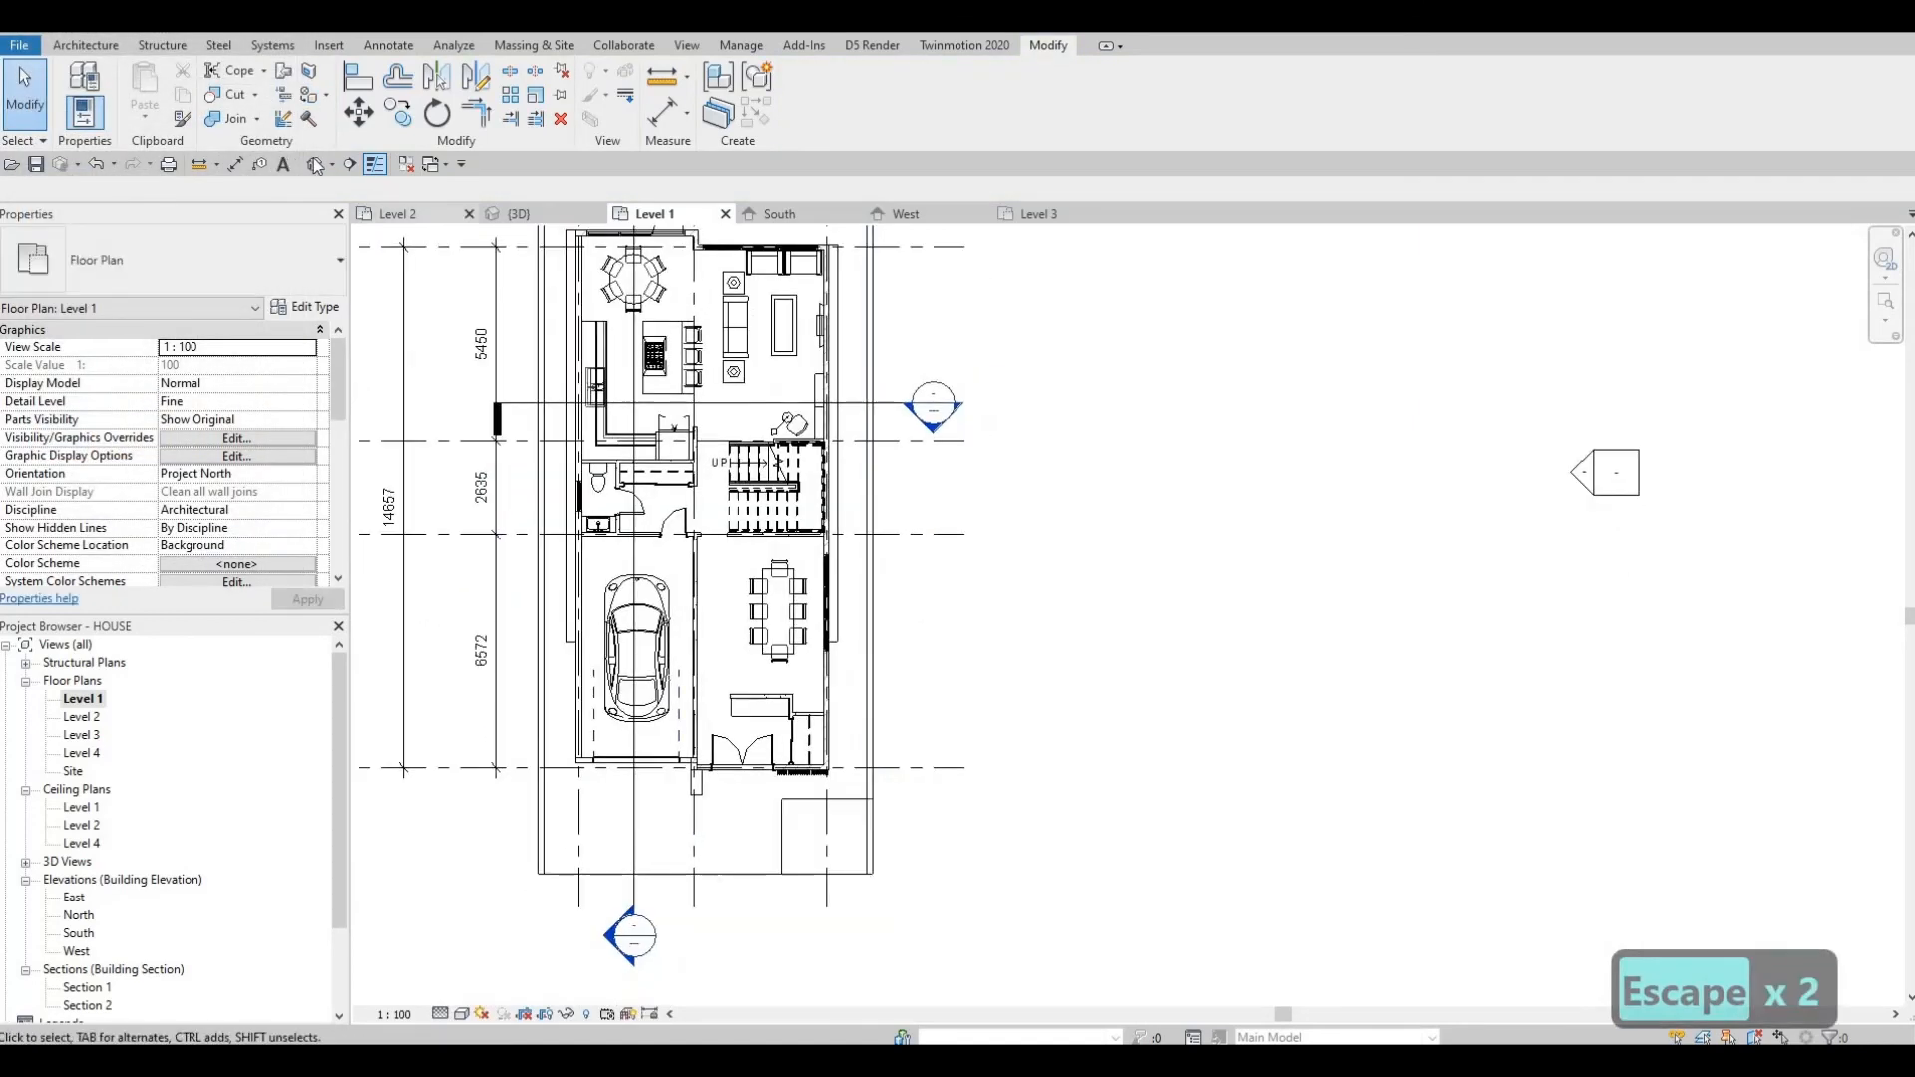
Switch to the default 3D view and orbit around the house to review it.
{"action": "middle_click_drag", "start_coordinate": [936, 619], "coordinate": [848, 529]}
{"action": "left_click", "coordinate": [315, 164]}
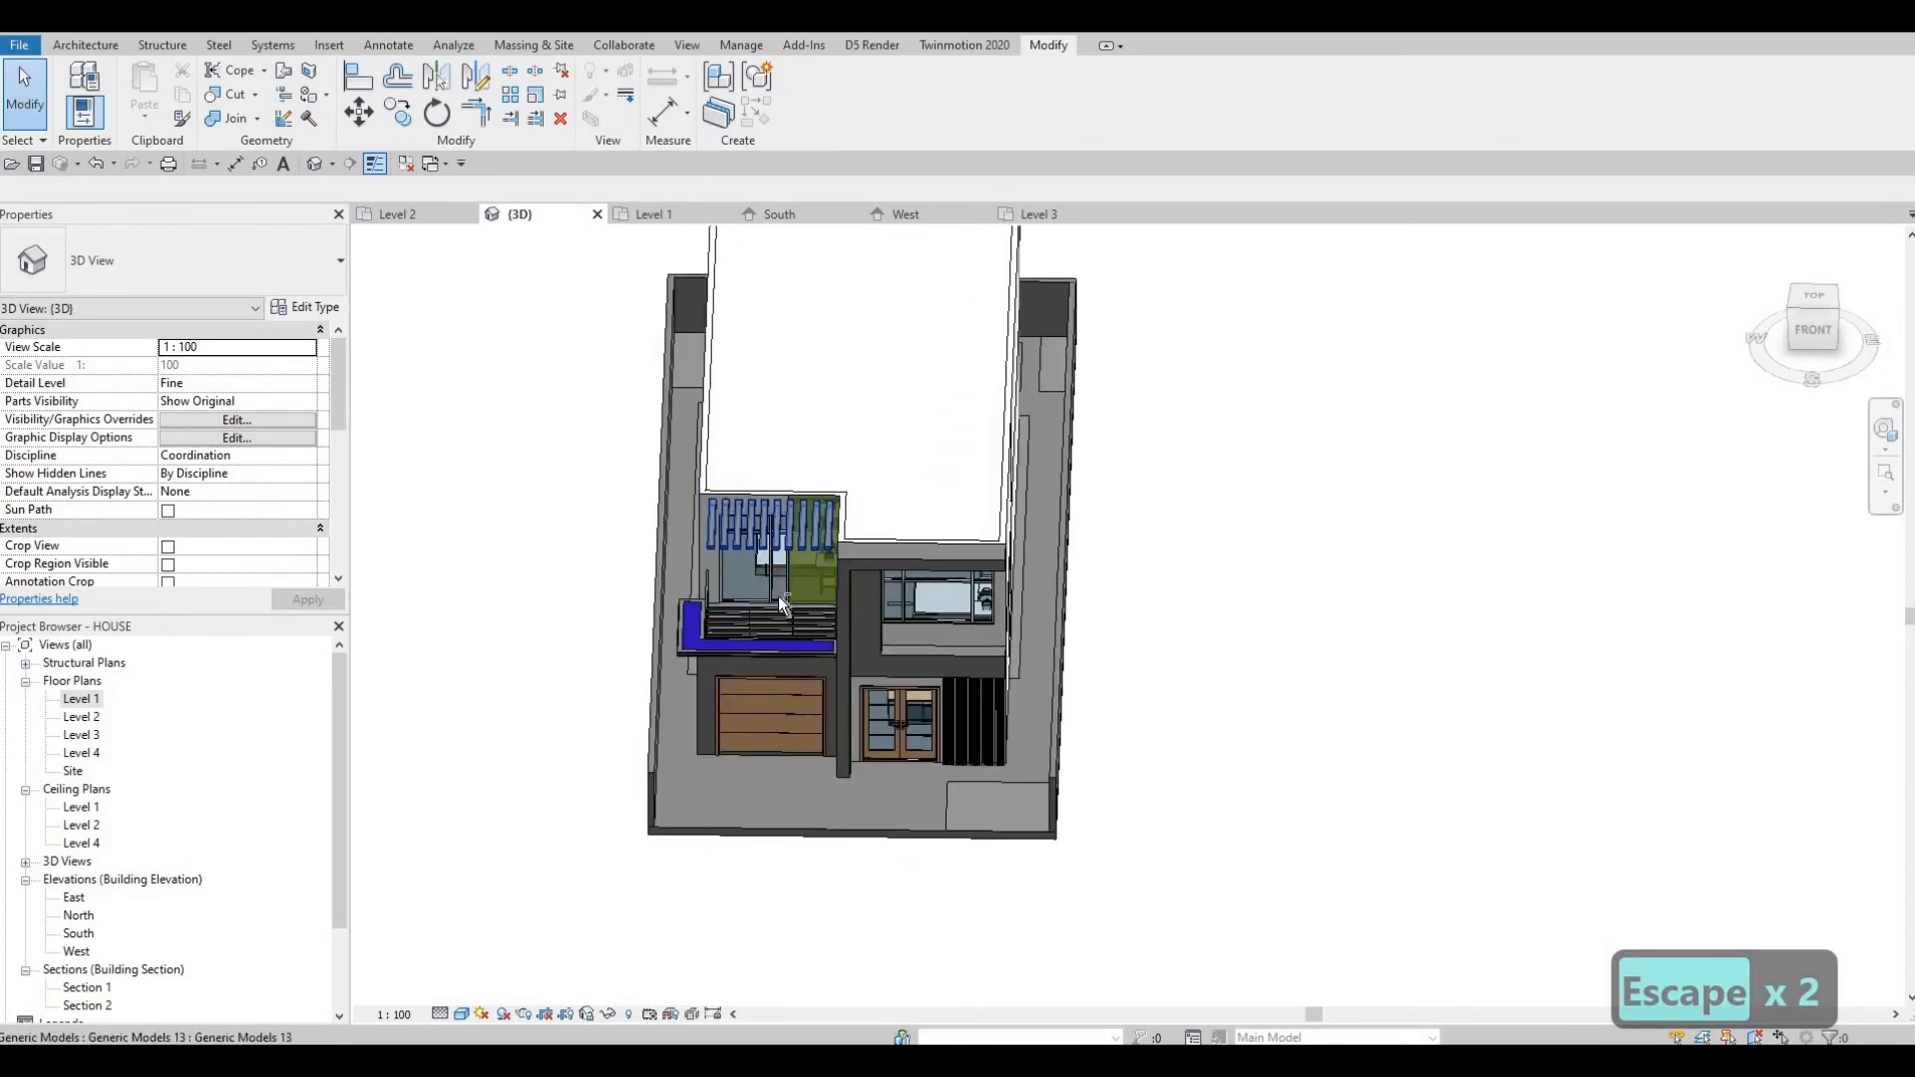
{"action": "middle_click_drag", "start_coordinate": [803, 638], "coordinate": [906, 662], "text": "shift"}
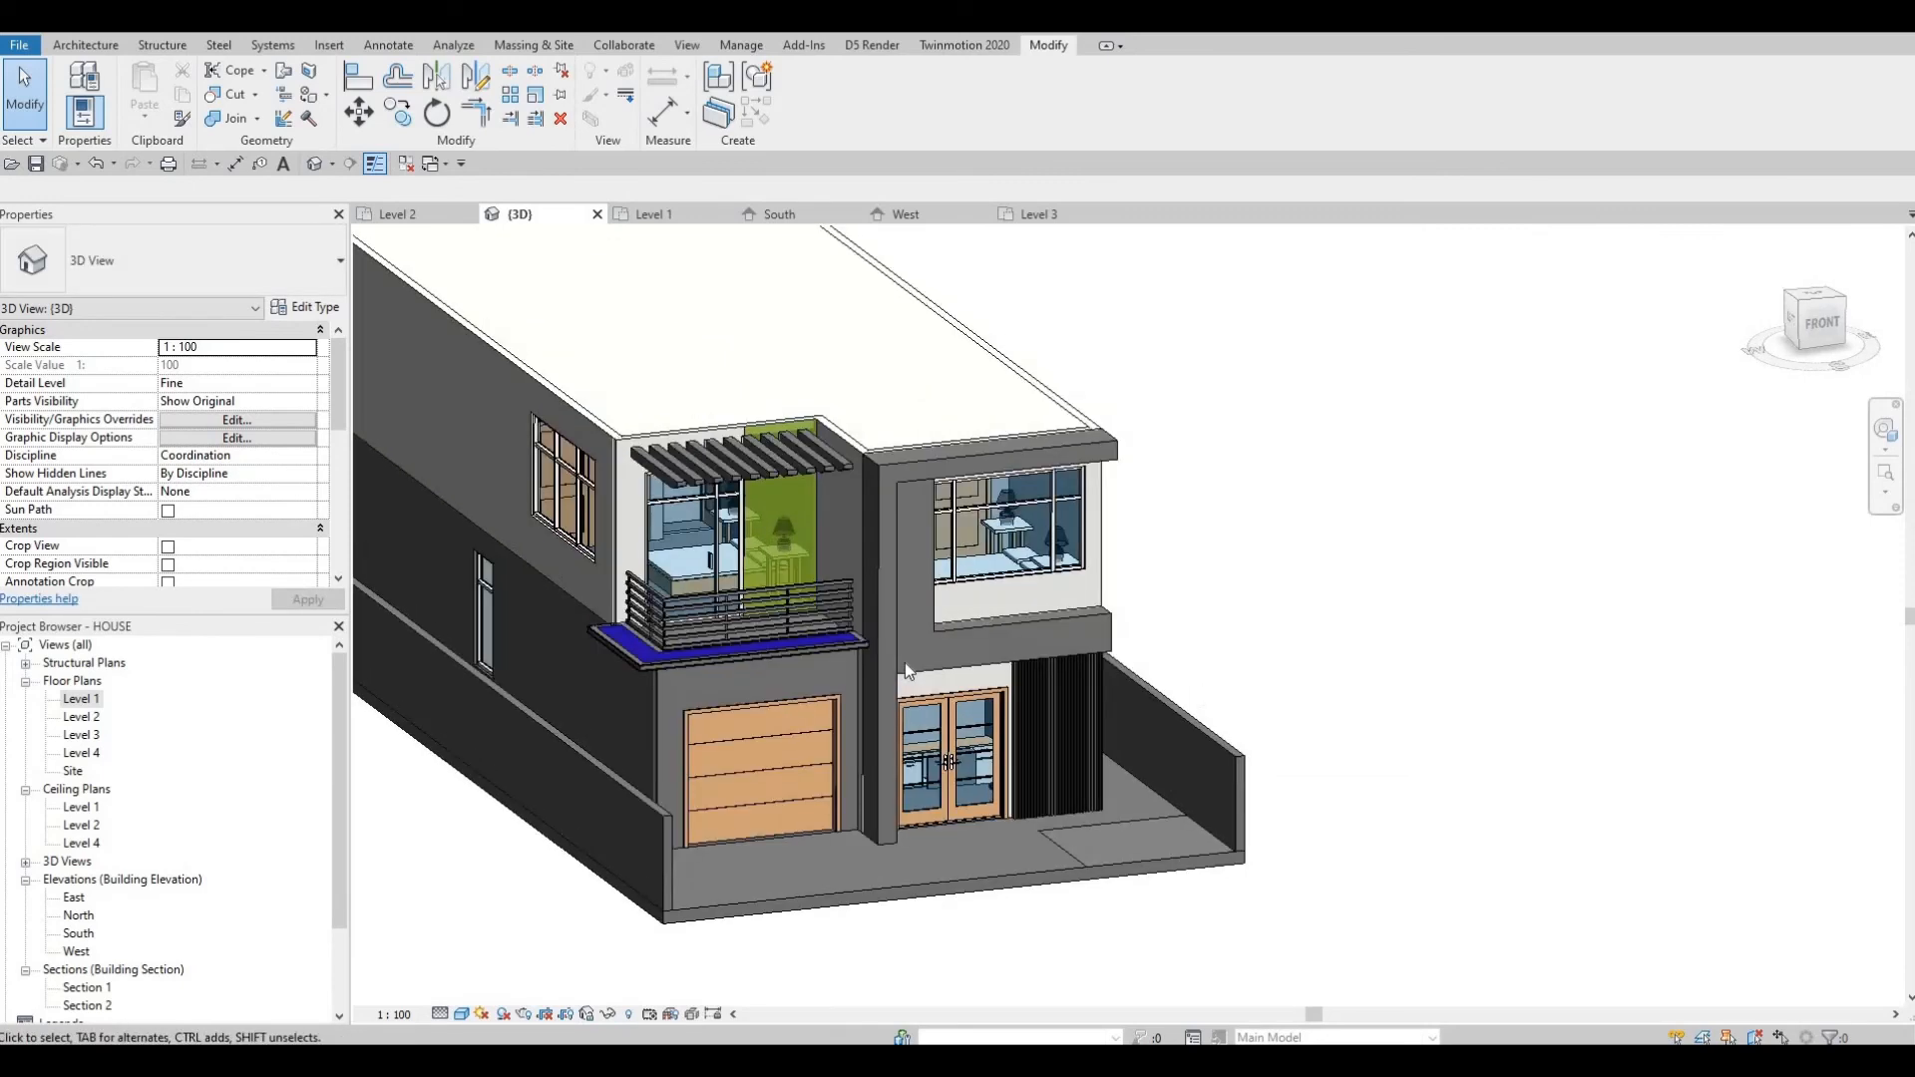